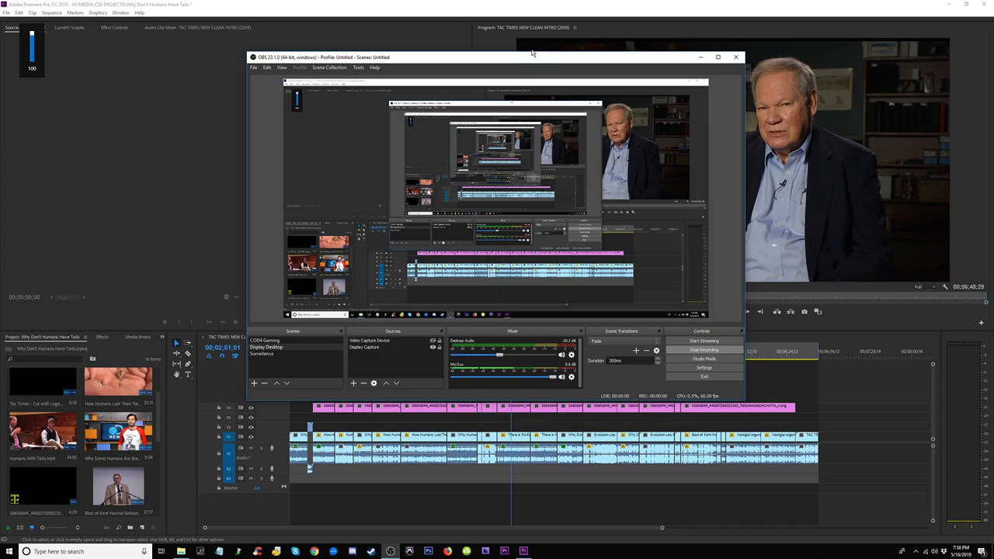
Step: Play the sequence from its beginning, then park the playhead on the existing intro clip at 00;00;15;00
click(555, 9)
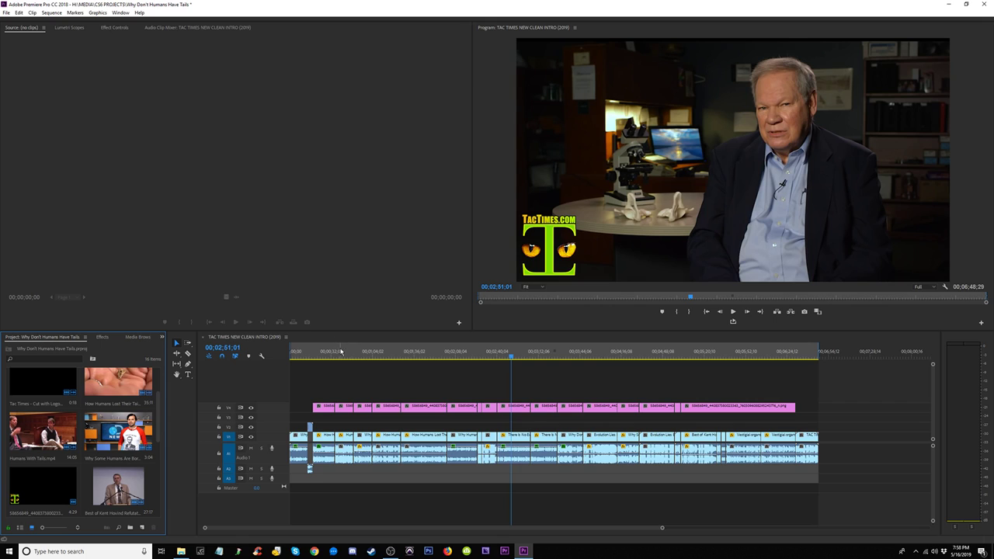
click(247, 361)
key(Home)
key(space)
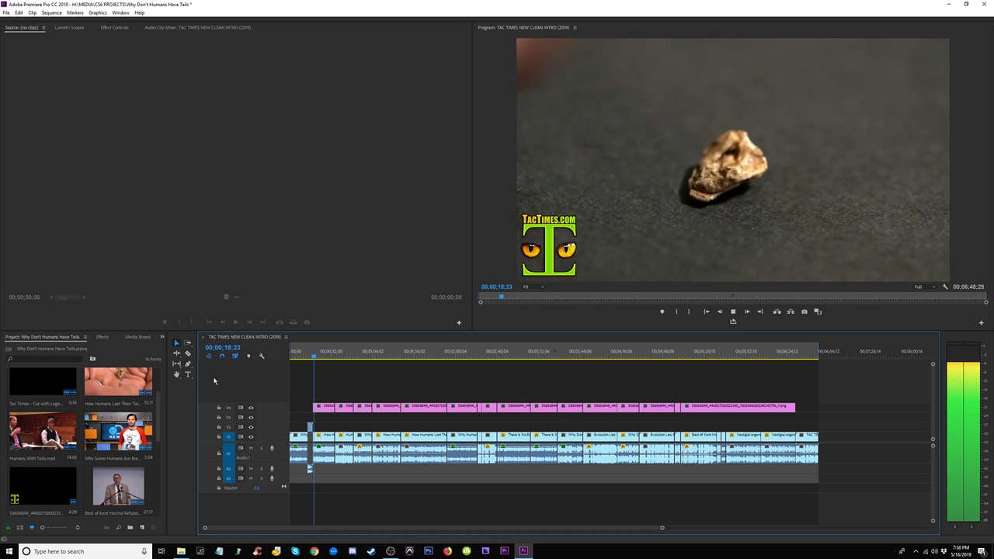
click(309, 353)
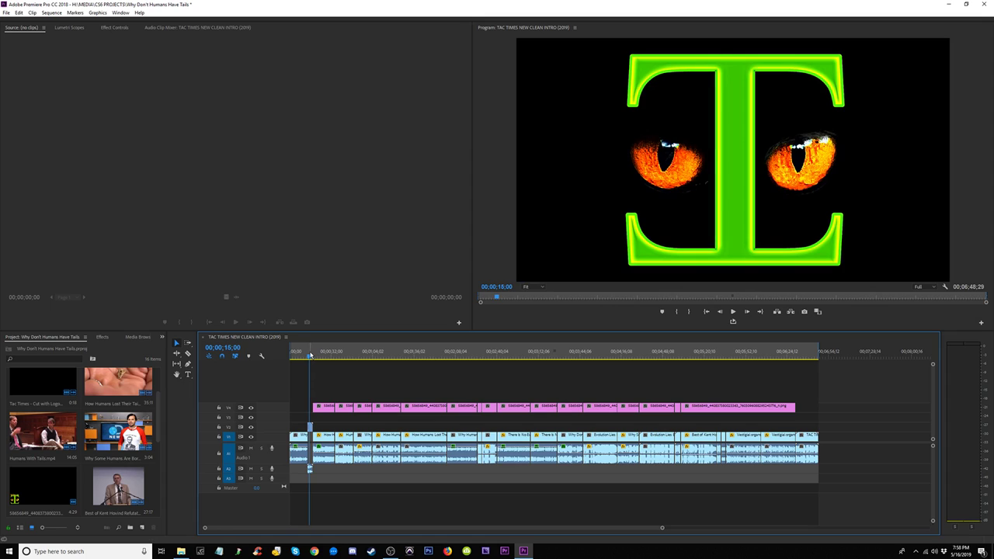
key(=)
key(=)
key(=)
key(XF86AudioRaiseVolume)
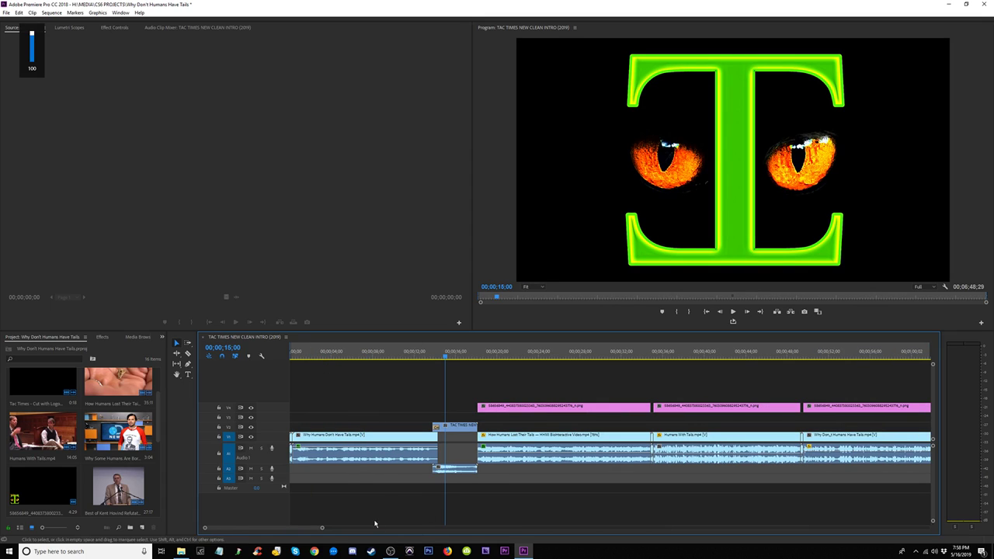
click(390, 551)
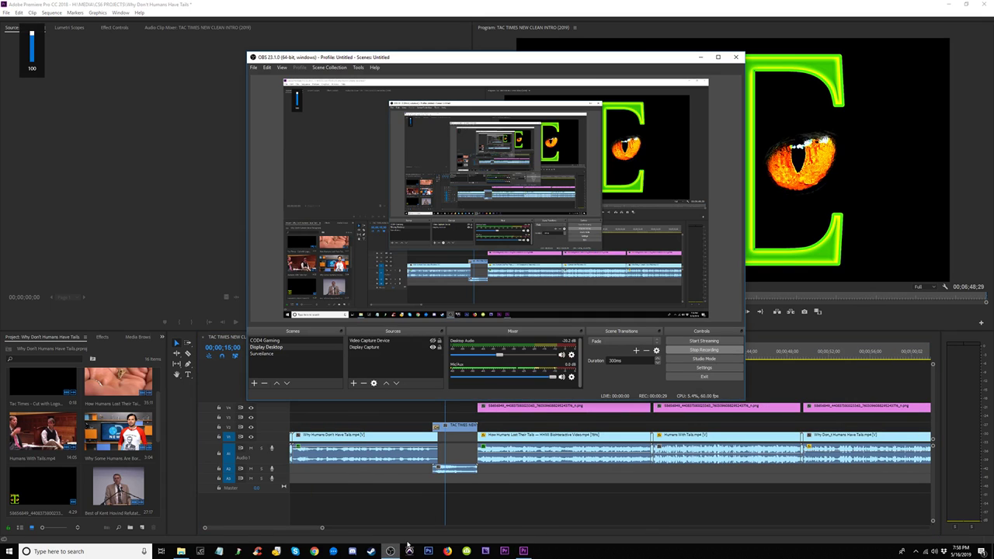
click(447, 414)
Step: Place the Tac Times Intro (5.13.19) video from the TAC TIMES (Stock Clips) folder above the old intro in the sequence
click(181, 551)
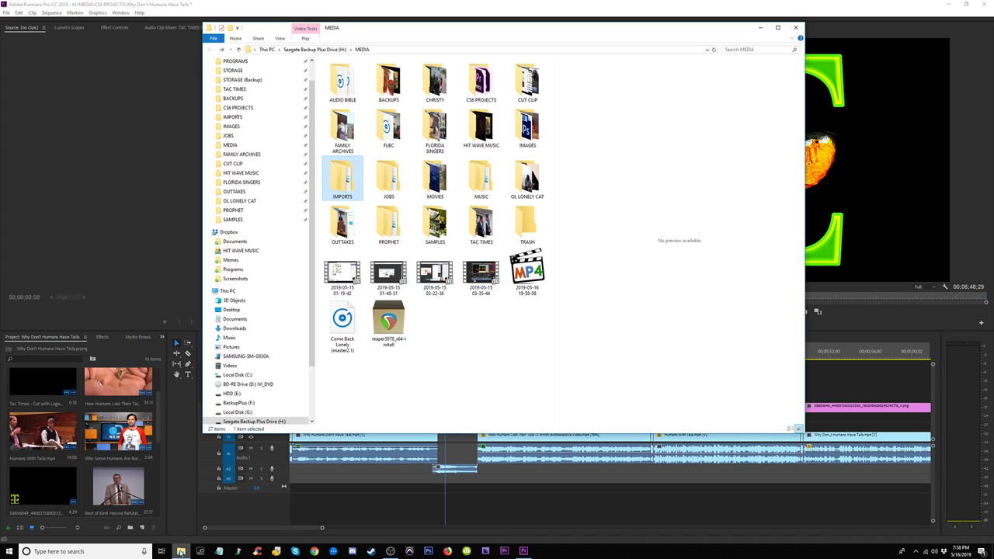
click(458, 330)
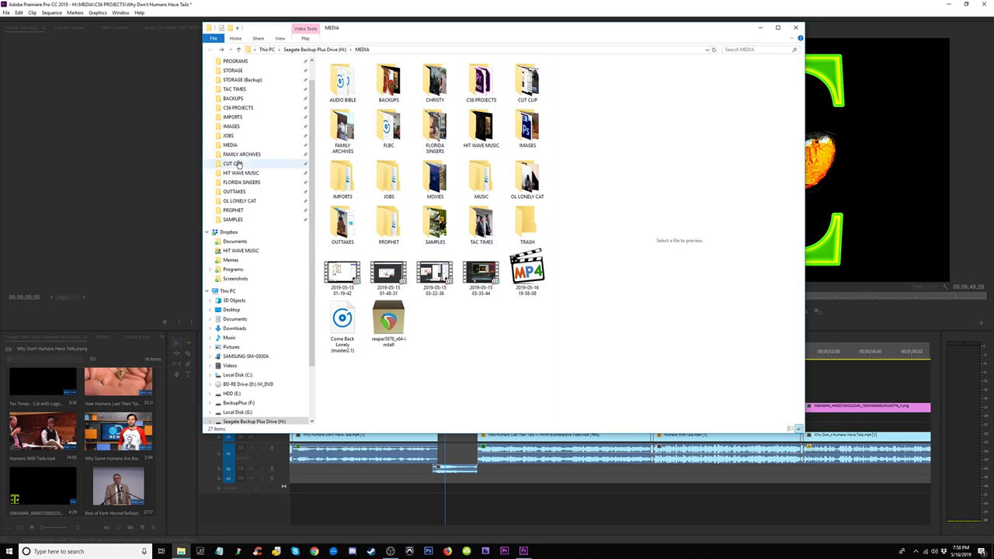
click(245, 91)
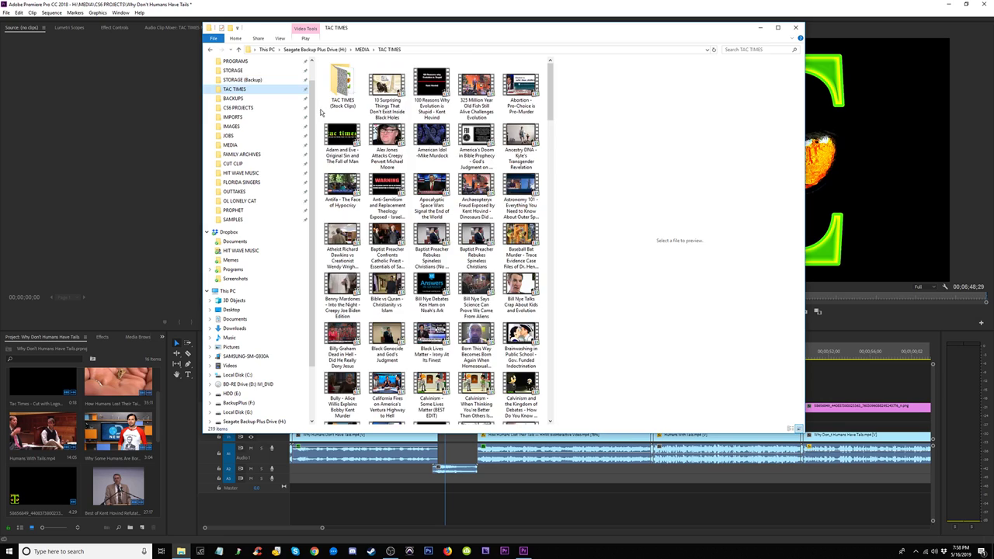
click(349, 83)
double_click(348, 83)
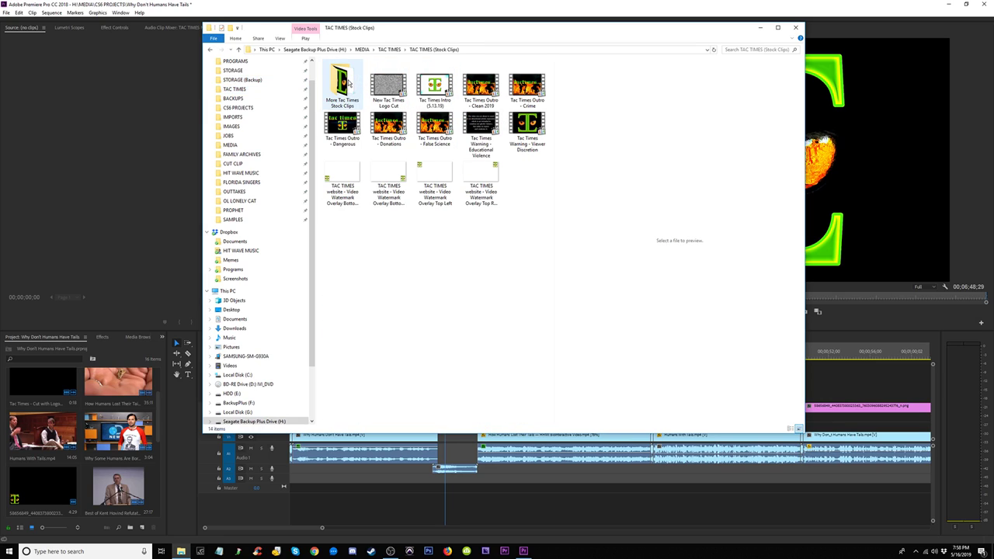
click(435, 89)
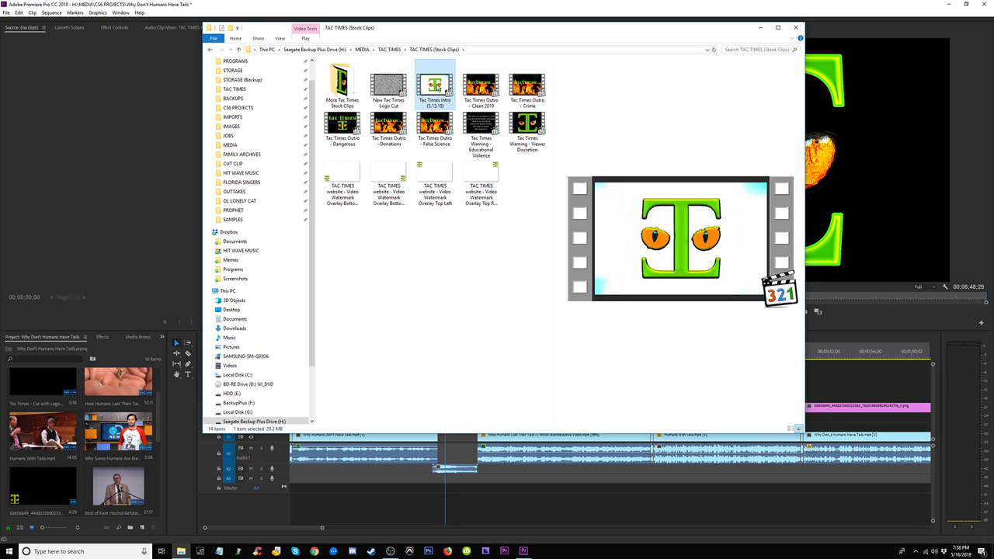
drag(407, 30, 687, 65)
drag(716, 123, 433, 394)
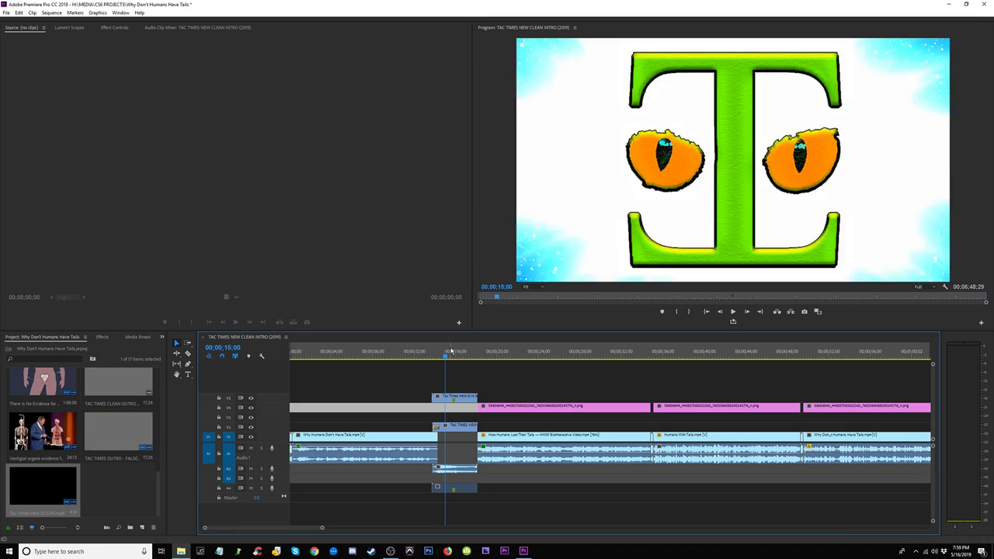
Step: Move the new intro clip later and one track higher, clear of the old intro
key(=)
key(=)
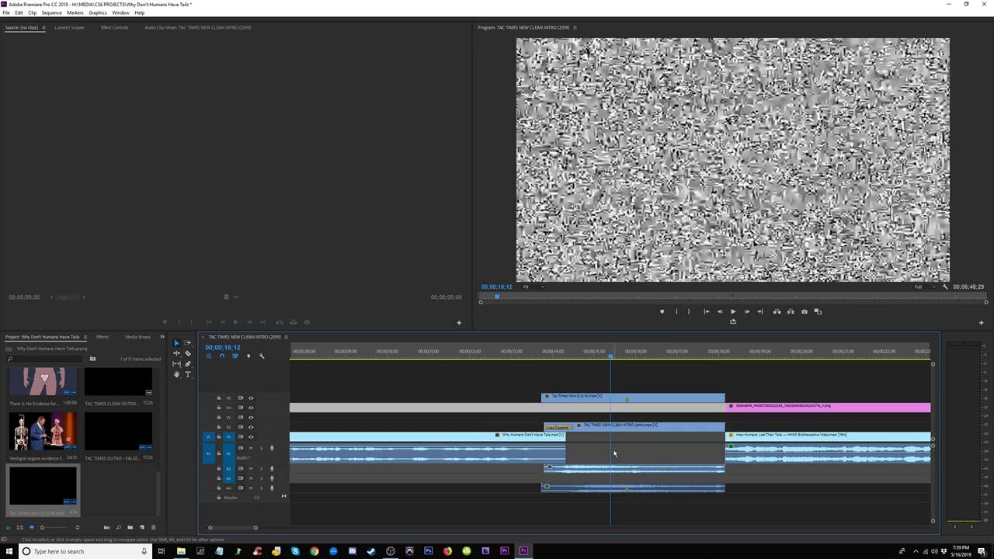
drag(649, 400, 764, 386)
Step: Preview the transition from the Why Humans Don't Have Tails clip into the old intro
click(566, 355)
key(=)
key(=)
key(=)
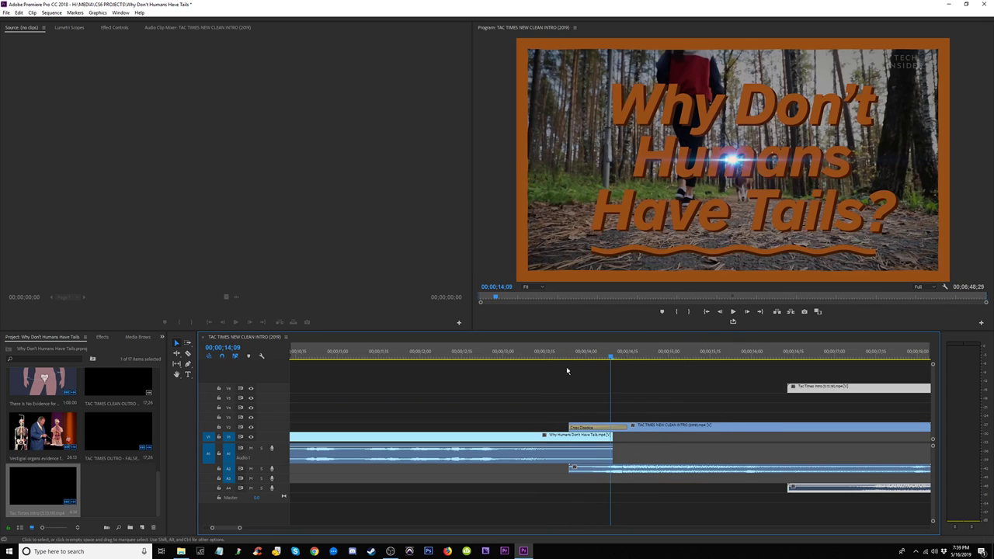
drag(611, 355, 438, 368)
key(space)
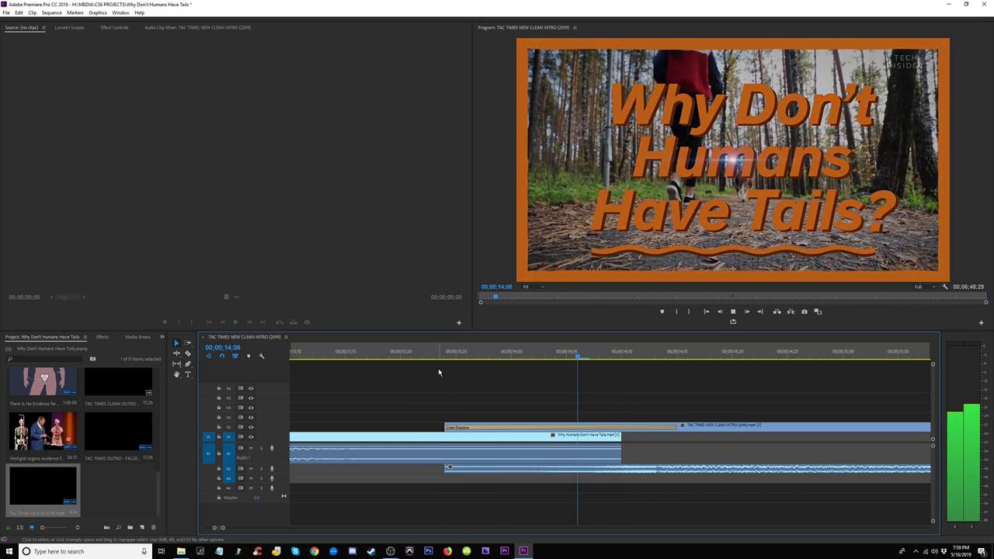
click(586, 355)
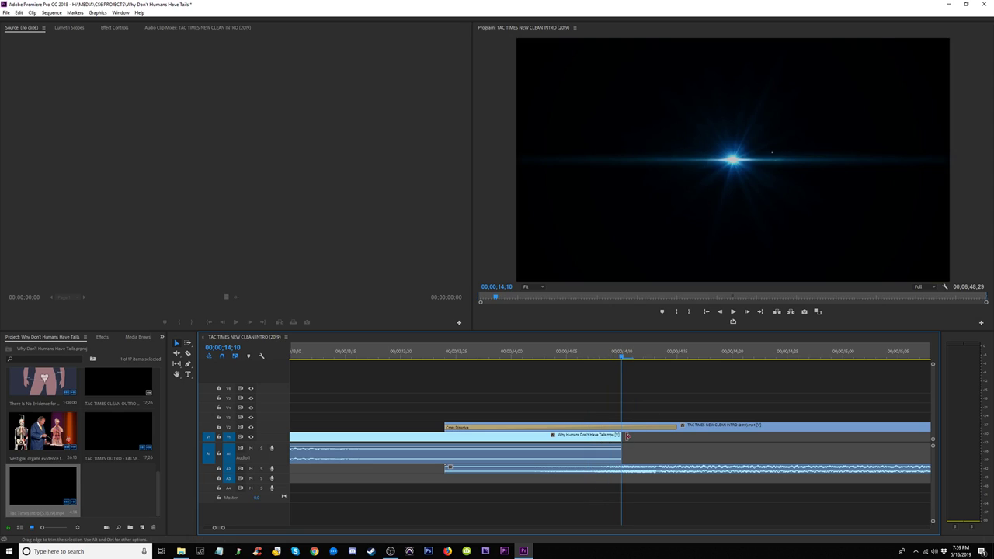
Step: Extend the end of the Why Humans Don't Have Tails clip to the end of the old intro's Cross Dissolve
drag(628, 436, 676, 436)
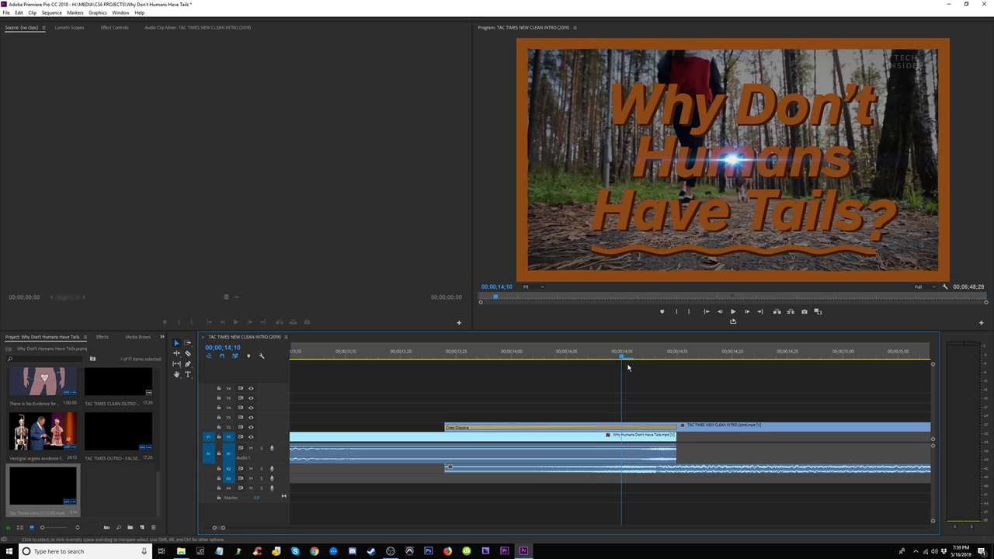
click(635, 356)
drag(638, 357, 588, 359)
key(backslash)
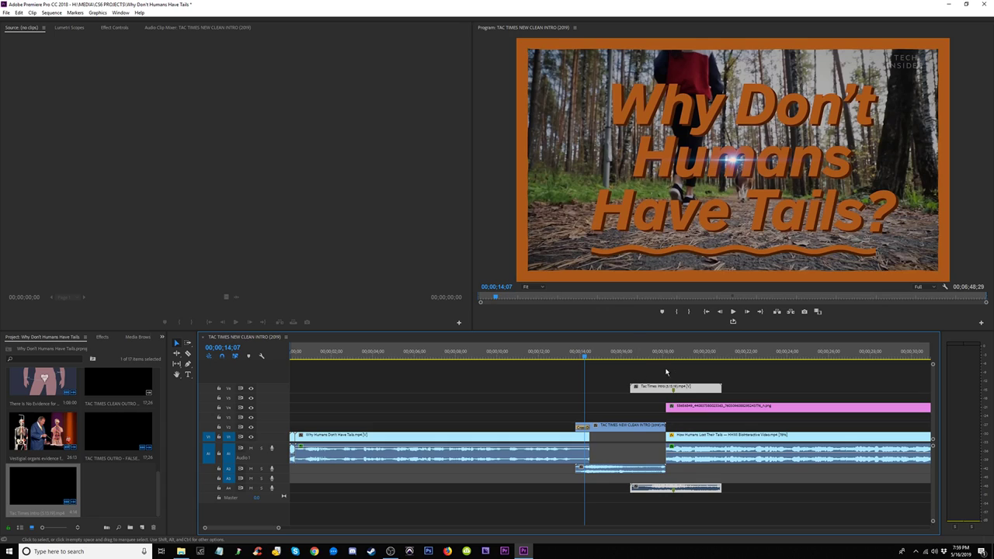
Step: Align the new intro's start with the old intro's start and compare where the two clips end
drag(695, 389, 647, 392)
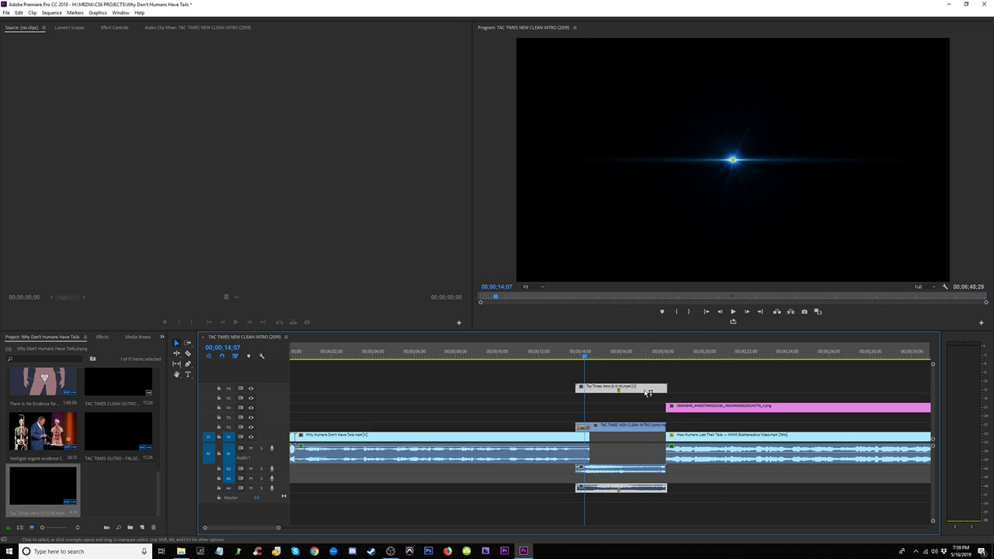
key(equal)
key(equal)
key(minus)
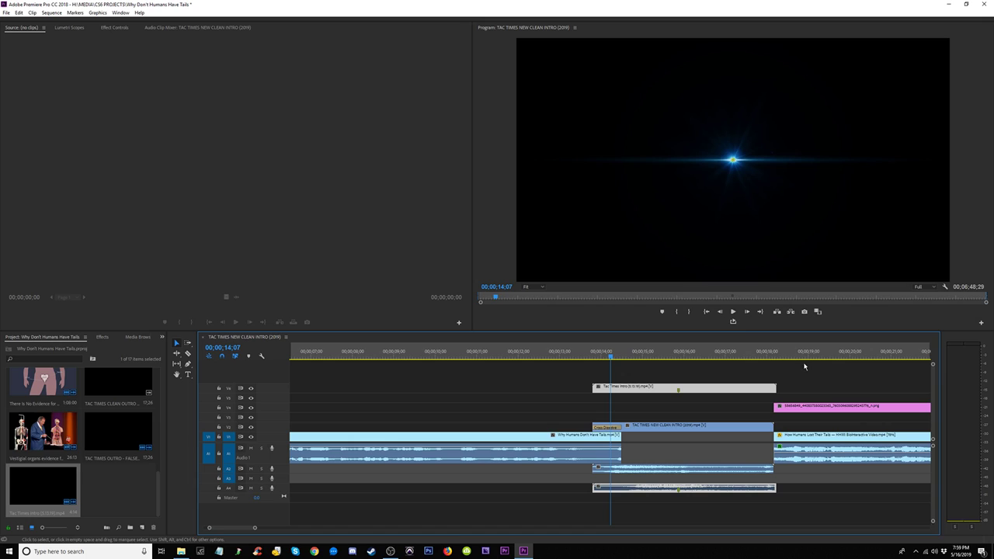
click(765, 358)
key(equal)
key(equal)
key(equal)
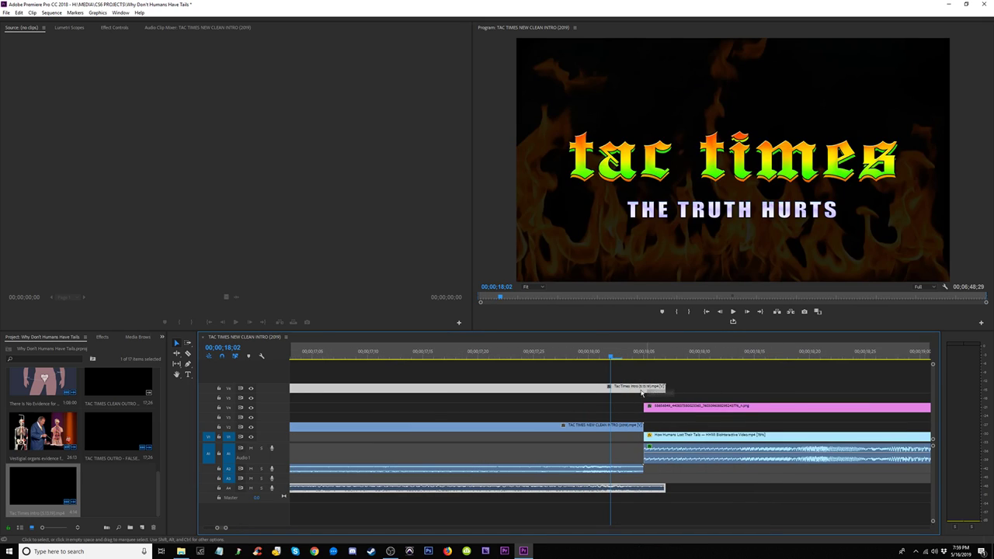
Step: Overwrite the old intro's video and audio with the new intro, ending it at the start of the next clip
drag(641, 393, 619, 419)
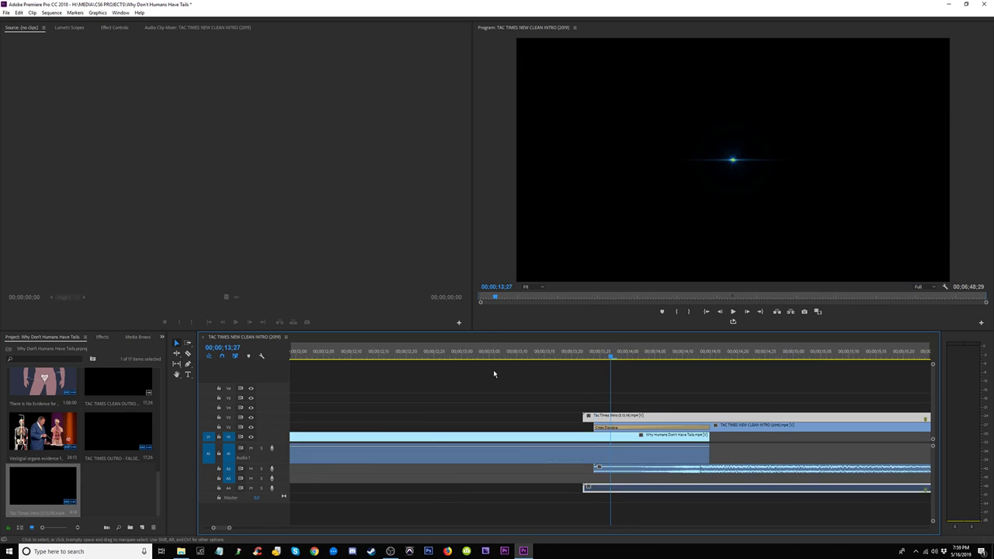
drag(756, 425, 756, 429)
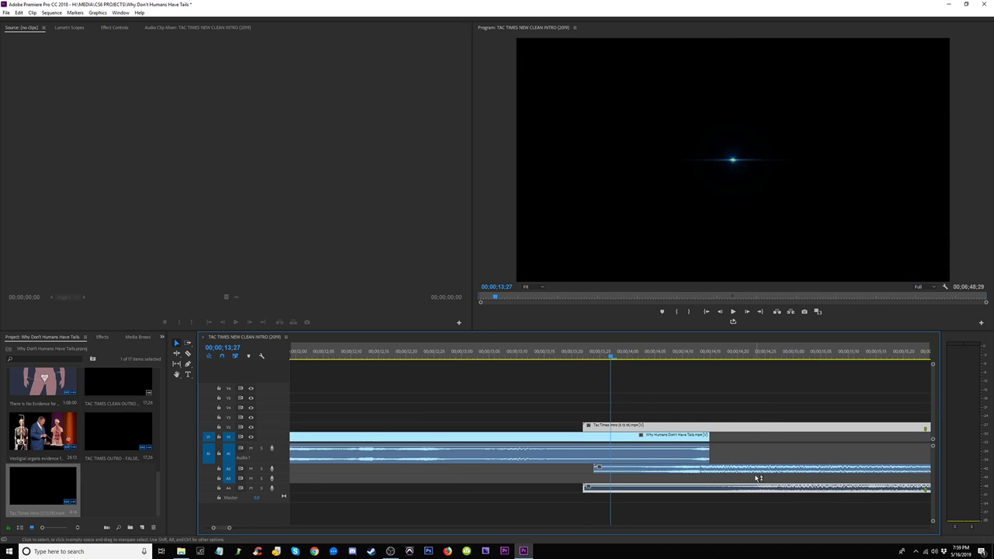
drag(744, 487, 746, 472)
key(minus)
key(minus)
key(equal)
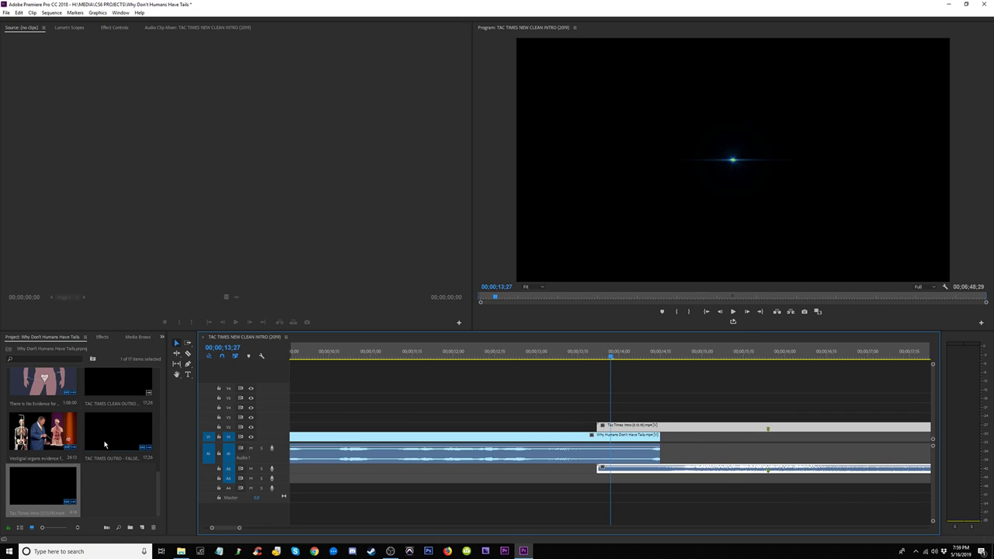
Step: Apply the favorite Cross Dissolve transition to the start of the new intro clip
click(101, 338)
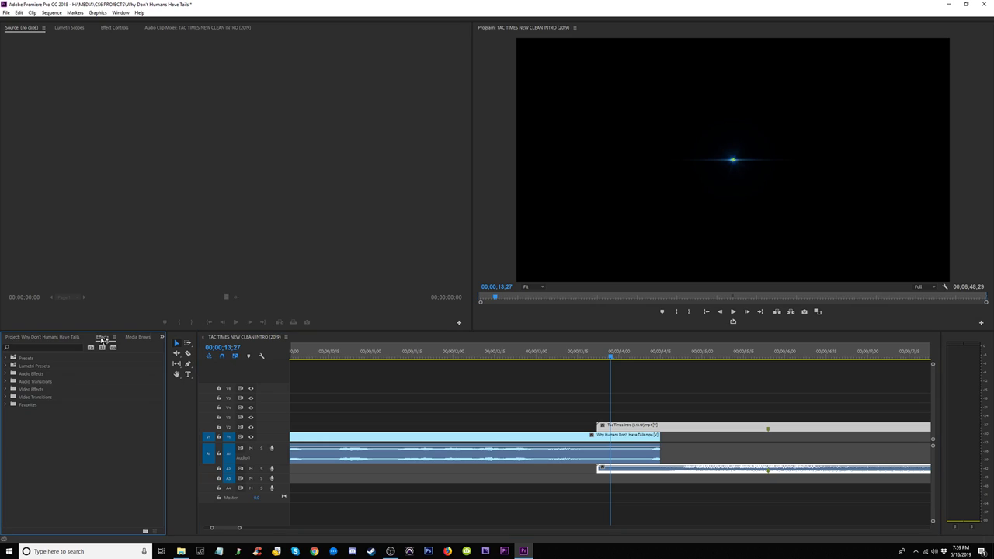
click(9, 389)
click(6, 389)
click(6, 405)
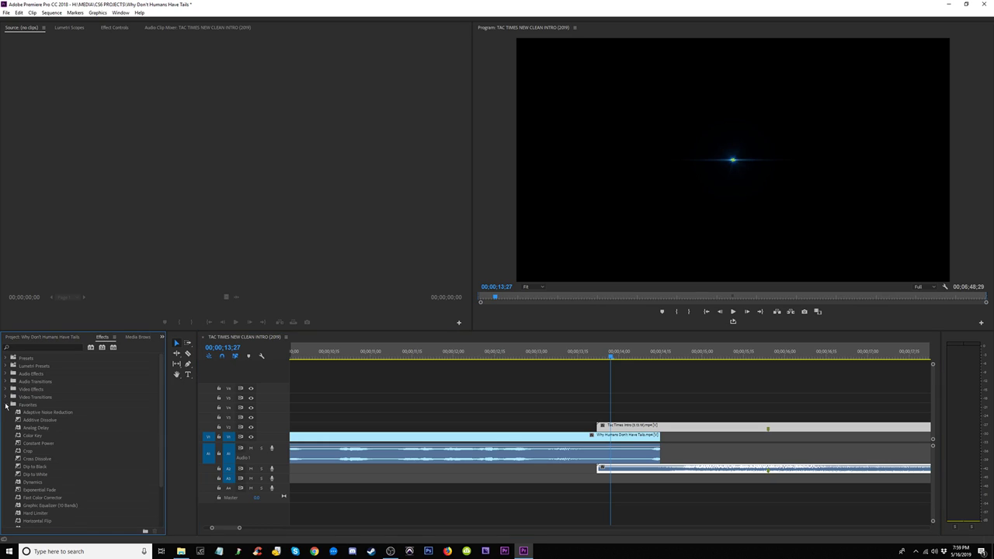
click(38, 461)
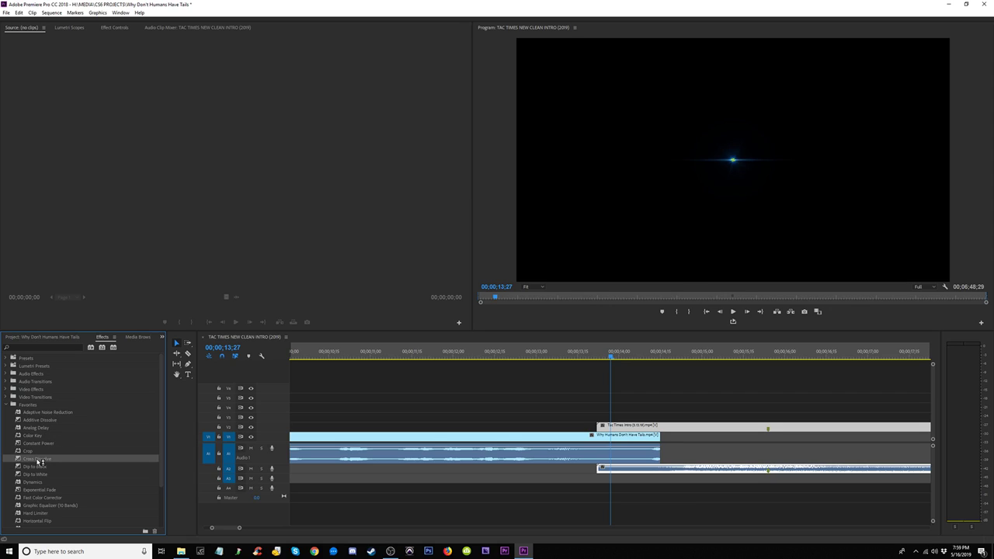
drag(611, 435, 610, 426)
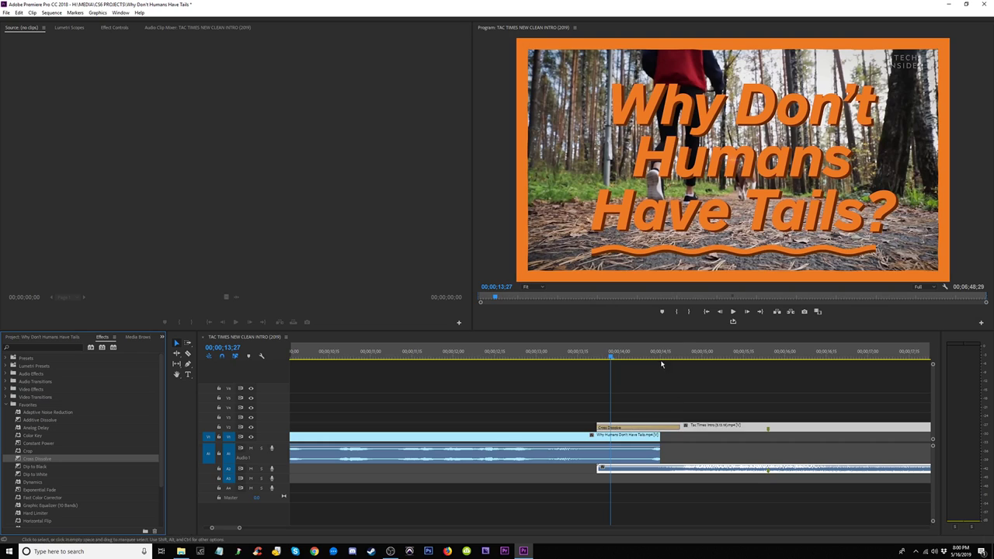
Step: Extend the Cross Dissolve and the end of the Why Humans Don't Have Tails clip to 00;00;14;28, then preview the transition
drag(661, 364, 698, 365)
mouse_move(680, 429)
mouse_down()
mouse_move(696, 429)
mouse_move(675, 437)
mouse_move(697, 436)
mouse_up()
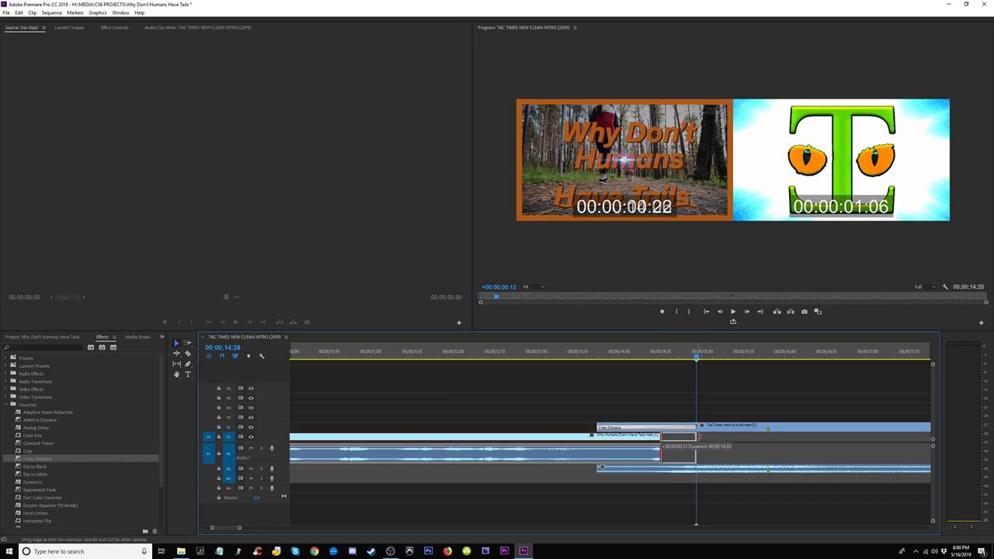
drag(617, 355, 529, 361)
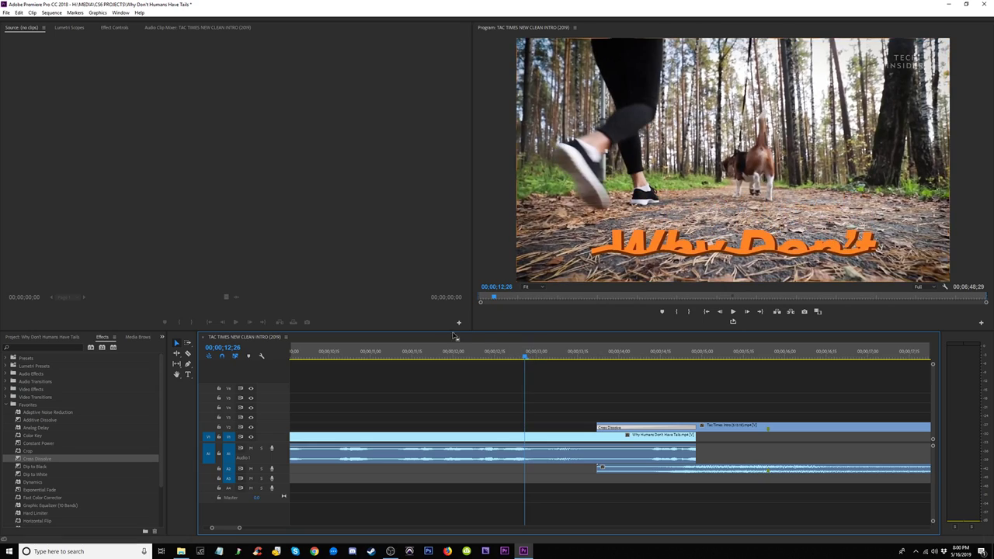
key(space)
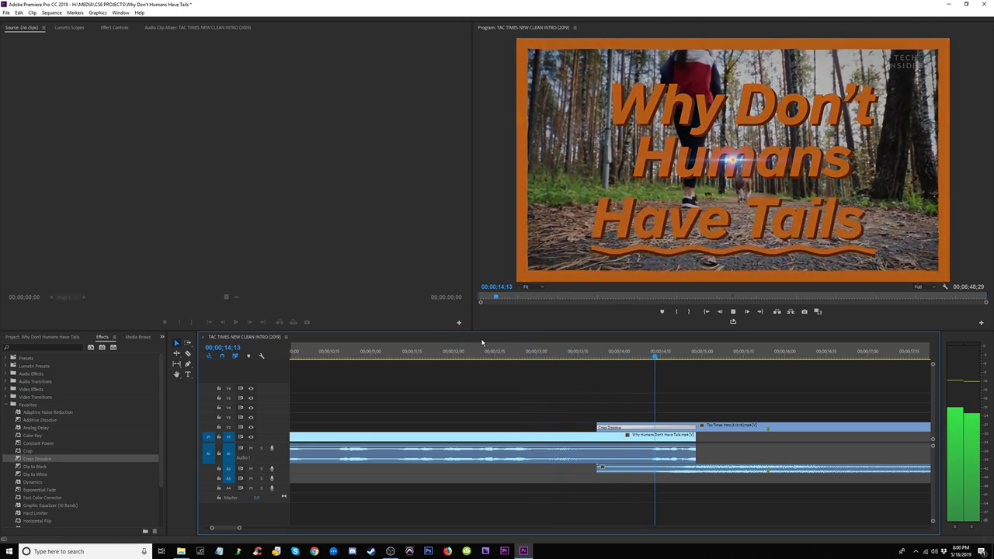
key(space)
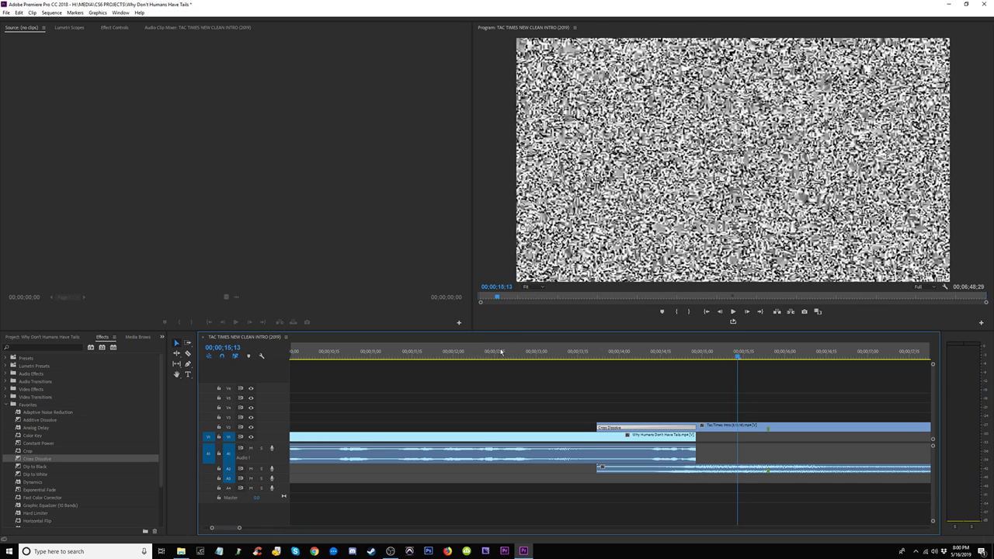
Step: Trim the end of the Why Humans Don't Have Tails clip back to before the dissolve's end
click(479, 357)
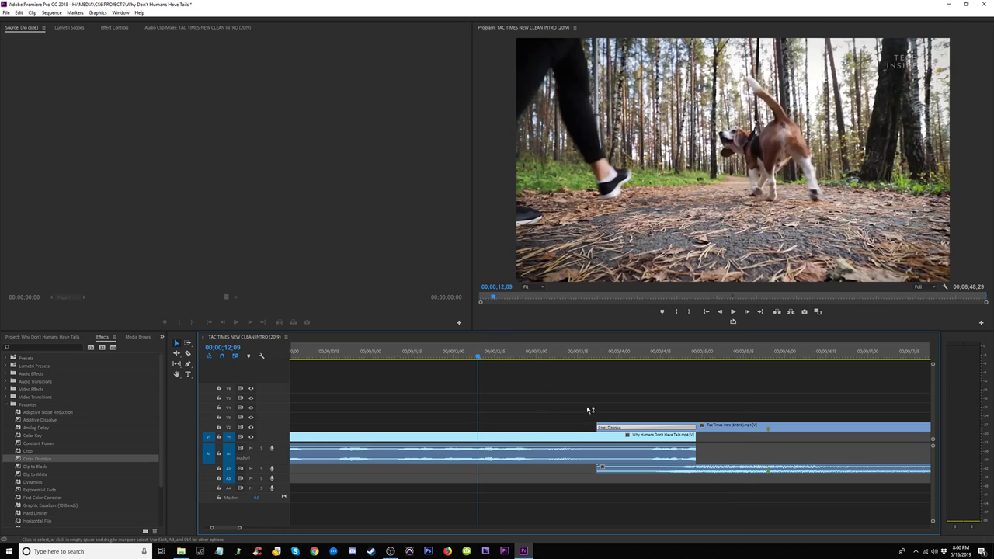
mouse_move(687, 450)
mouse_down()
mouse_move(656, 452)
mouse_move(693, 451)
mouse_up()
drag(702, 449, 645, 451)
Step: Move the new intro clip earlier so its Cross Dissolve ends with the trimmed Why Humans Don't Have Tails clip
click(737, 423)
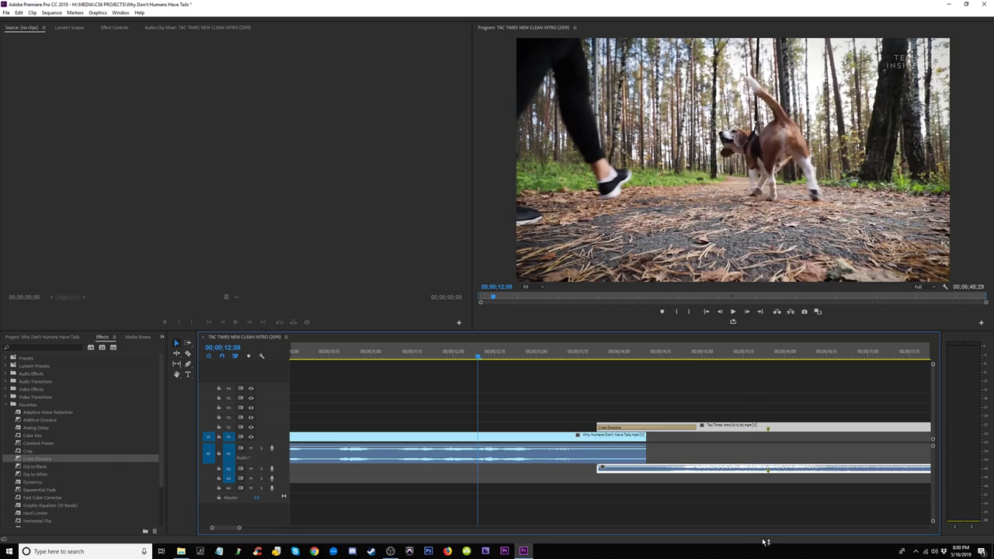
key(minus)
key(minus)
key(minus)
key(equal)
key(equal)
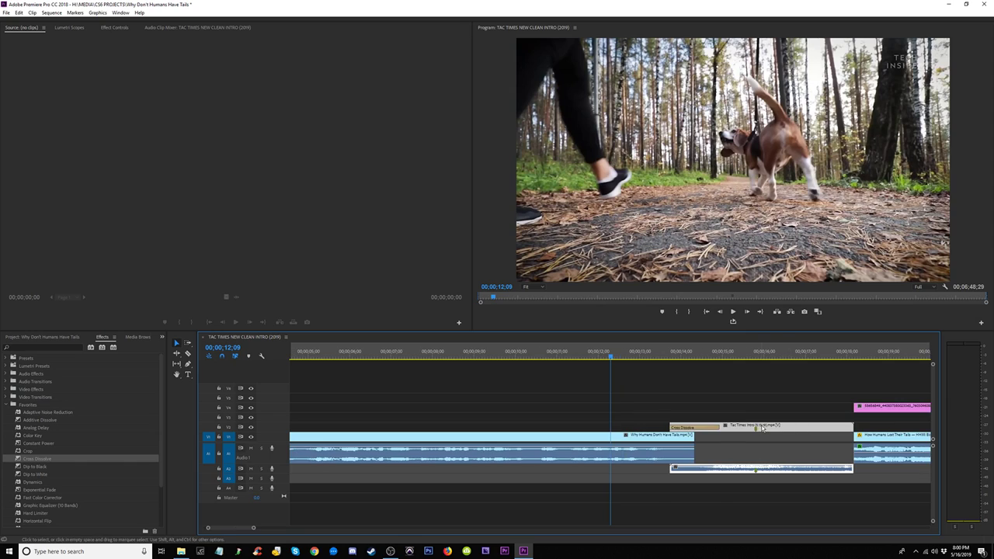
drag(762, 427, 738, 428)
key(equal)
key(equal)
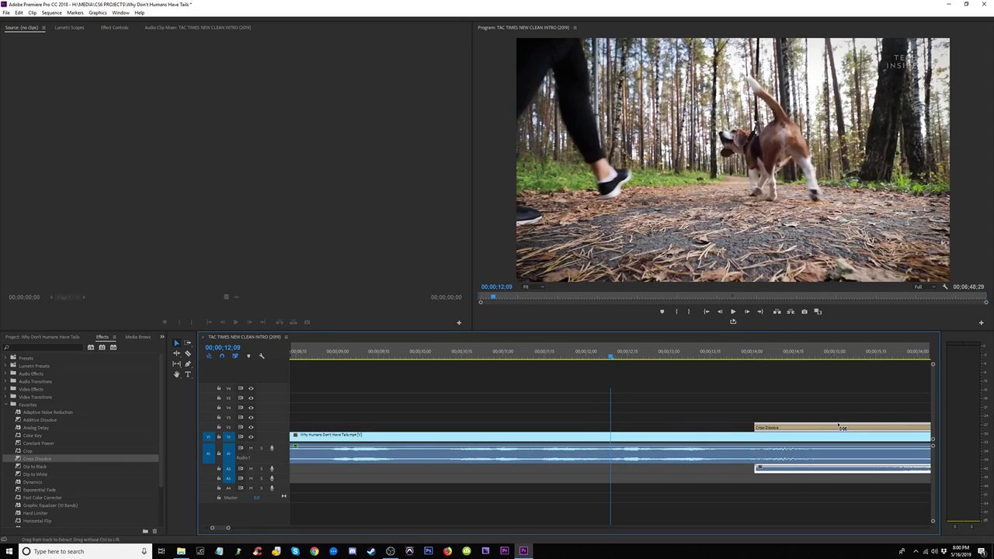
Step: Shift the new intro clip earlier so its Cross Dissolve ends at 00;00;14;10 with the clip below, and check the overlap
drag(839, 425, 766, 426)
click(766, 354)
key(equal)
drag(706, 429, 700, 429)
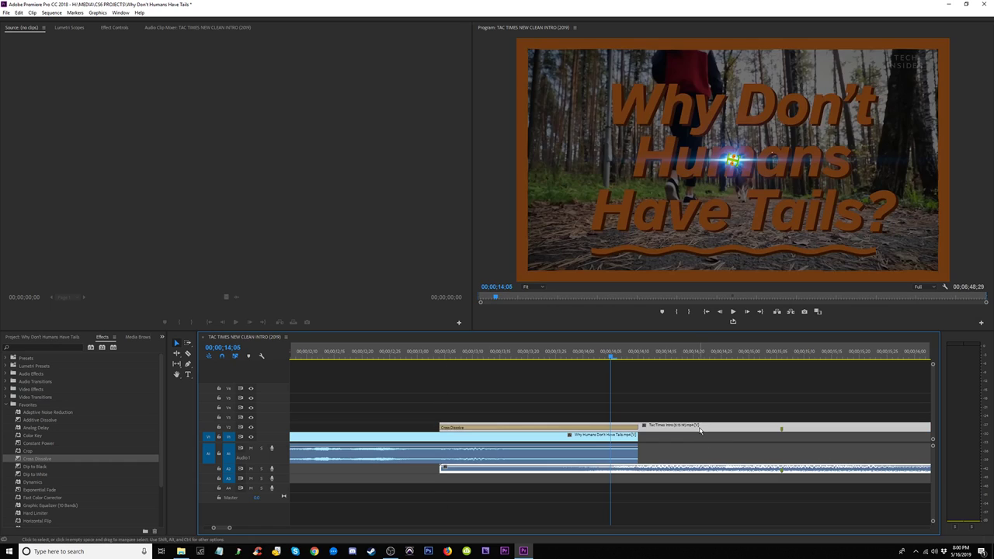
drag(611, 356, 639, 357)
key(minus)
key(minus)
key(minus)
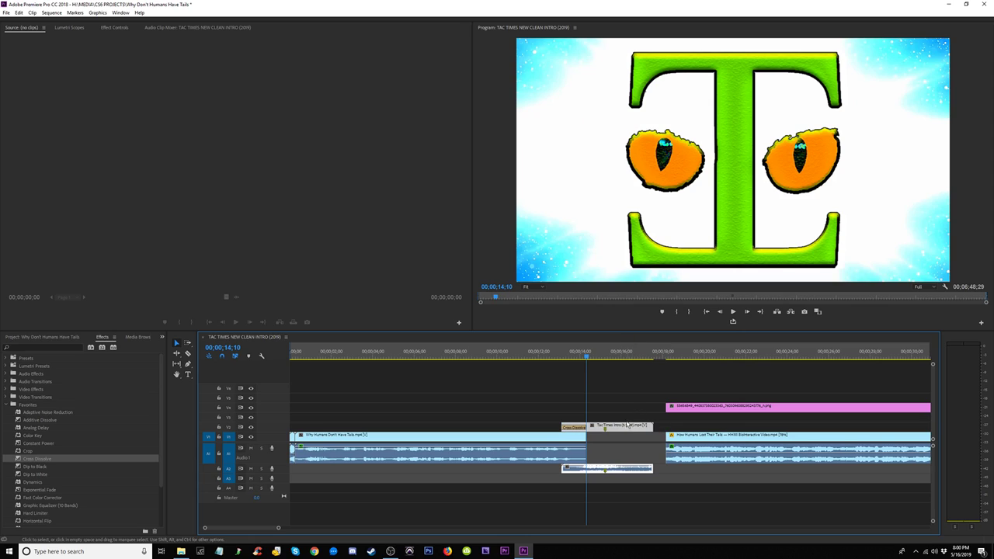
mouse_move(627, 428)
mouse_down()
mouse_move(622, 458)
mouse_move(623, 426)
mouse_up()
key(Delete)
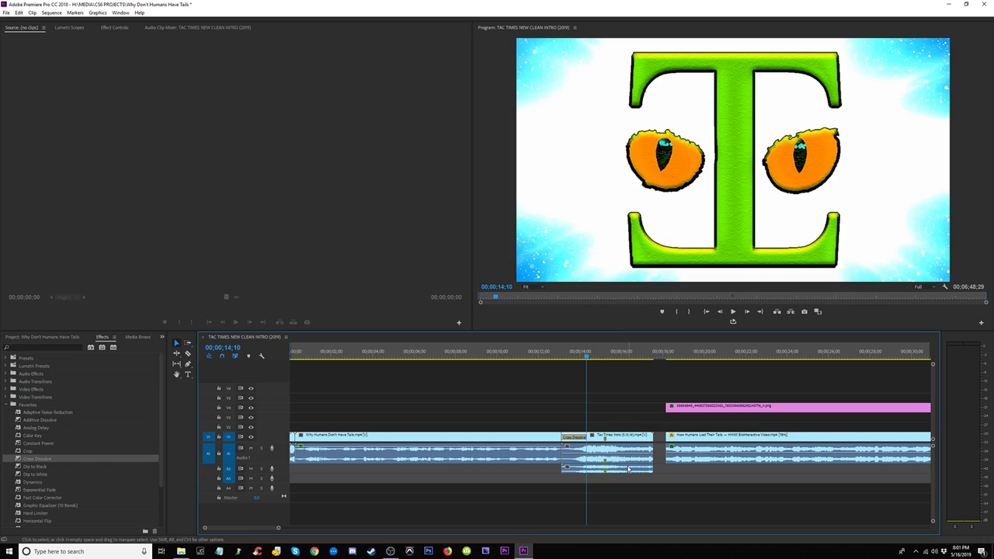
click(627, 468)
key(Delete)
key(ctrl+z)
key(ctrl+z)
key(ctrl+z)
key(ctrl+z)
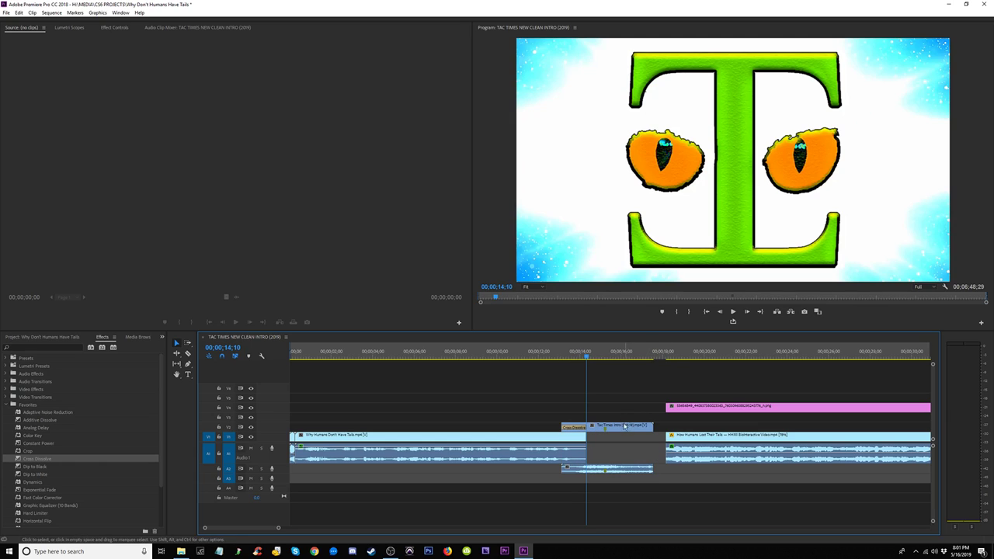
Step: Move the new intro clip onto V1 and A1, and close the gap before the How Humans Lost Their Tails clip
drag(624, 425, 628, 455)
key(Delete)
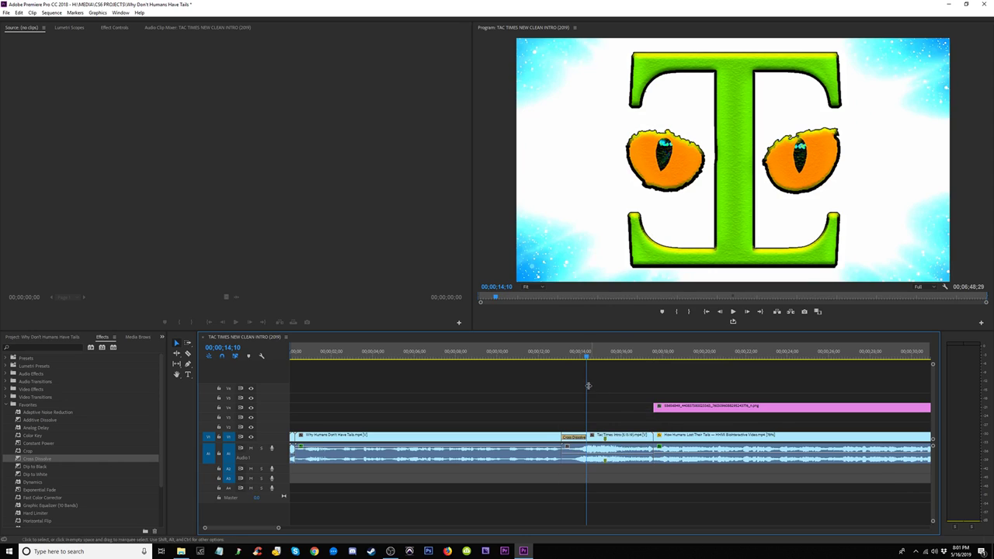
Step: Apply the favorite Constant Power audio transition at the start of the intro's audio and preview it from 00;00;11;22
click(534, 352)
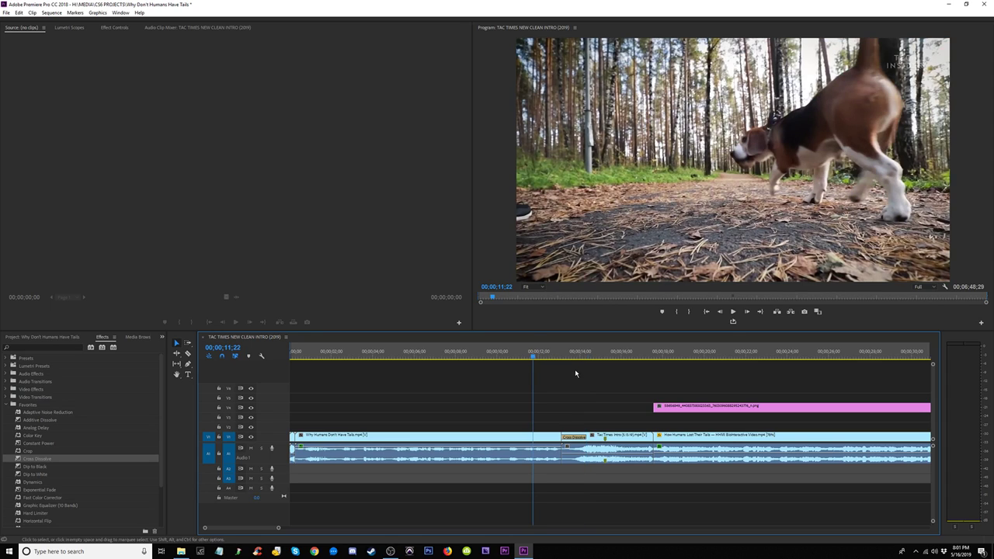
key(=)
click(41, 443)
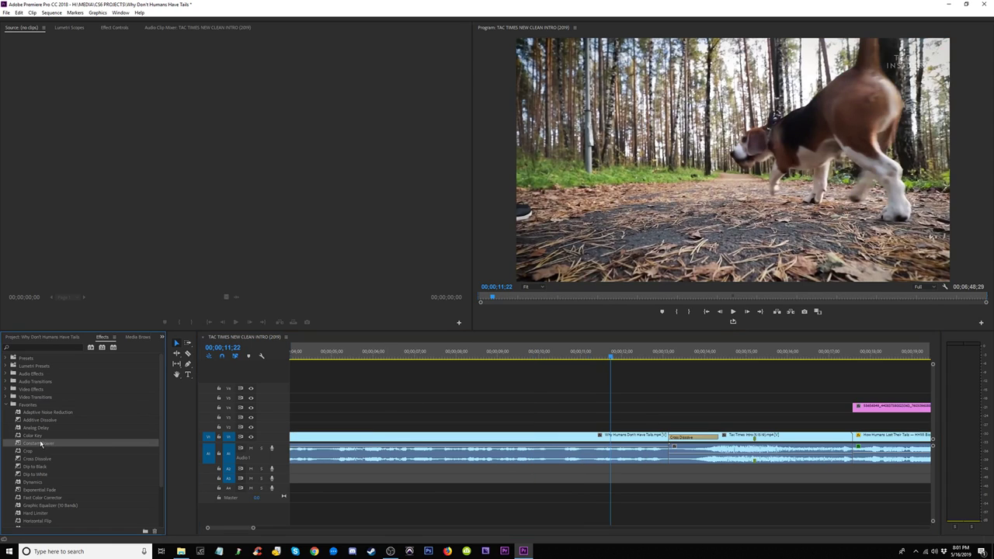
drag(719, 451, 719, 453)
key(space)
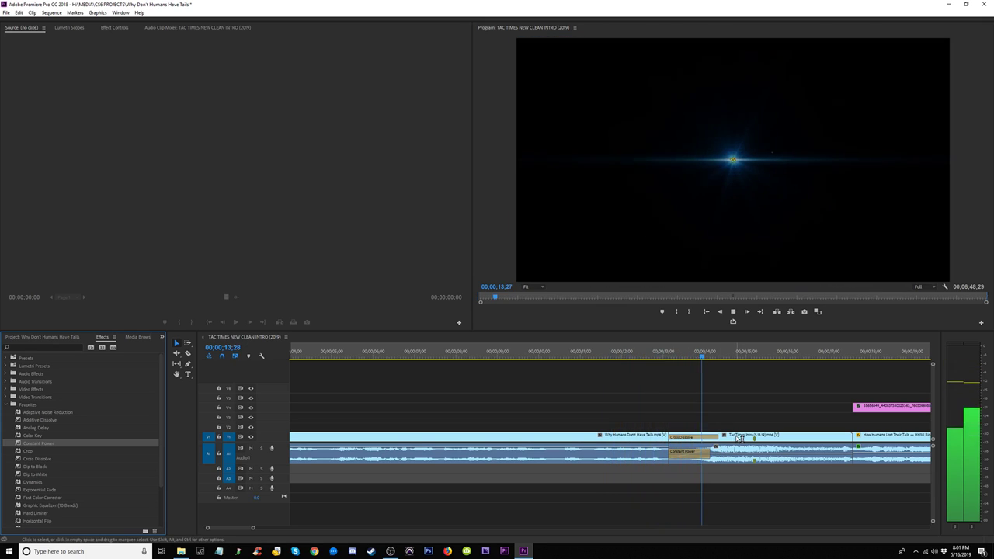
key(space)
Step: Replace the Cross Dissolve at the intro's start with a newly applied favorite Cross Dissolve and preview the transition
click(692, 438)
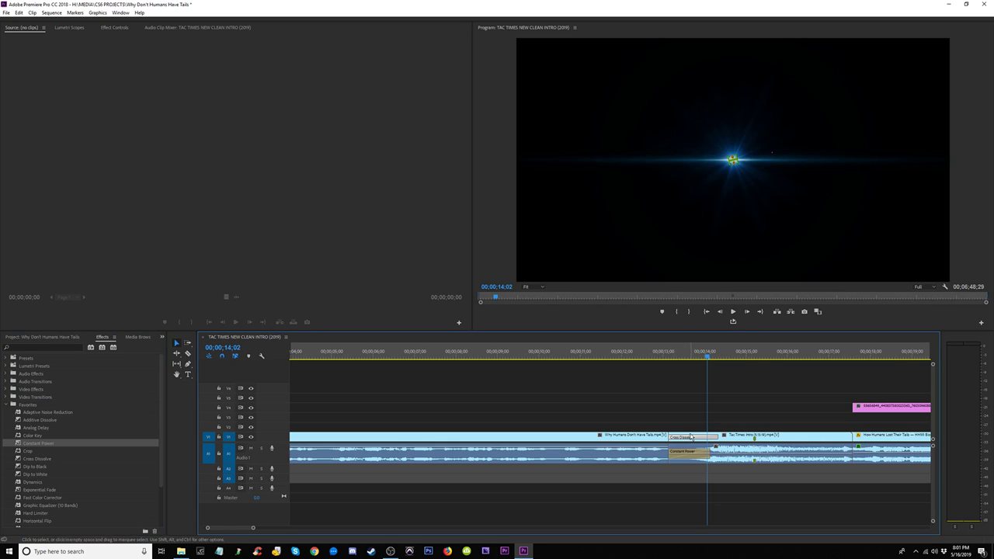
key(=)
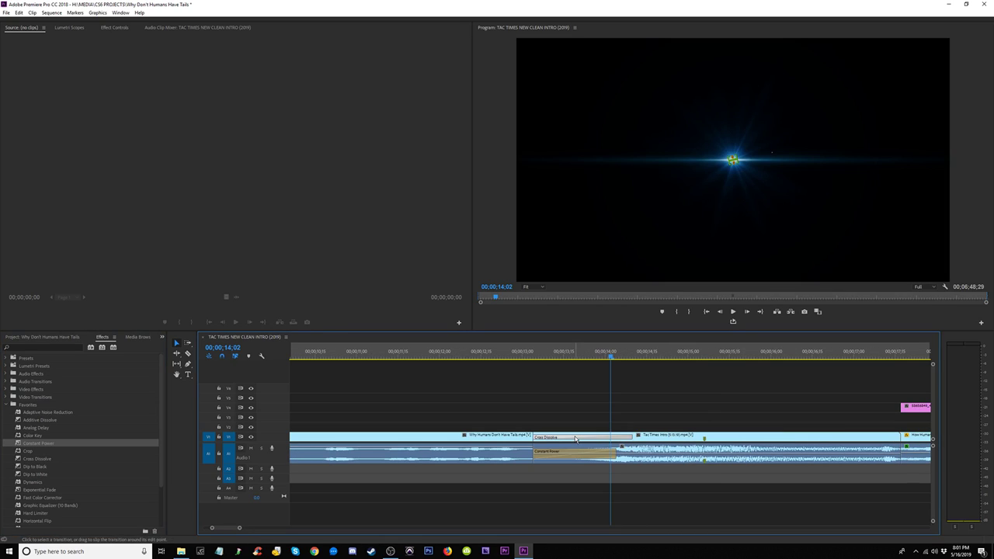
key(Delete)
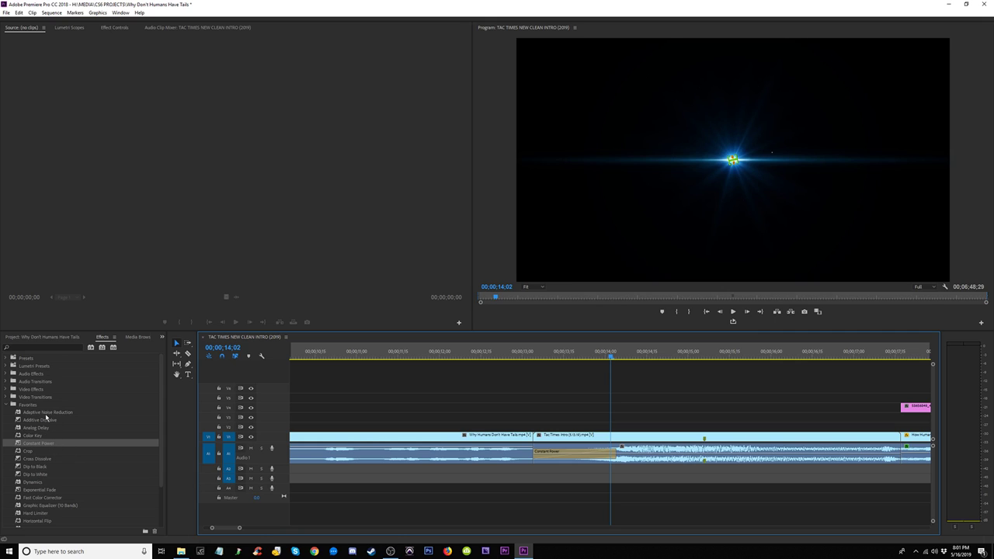
drag(43, 459, 539, 439)
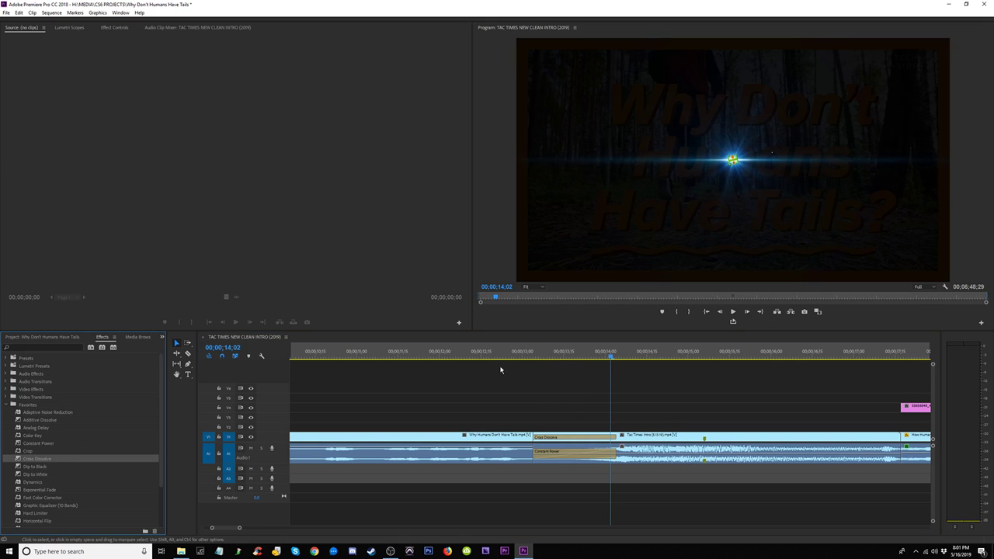
click(499, 354)
key(space)
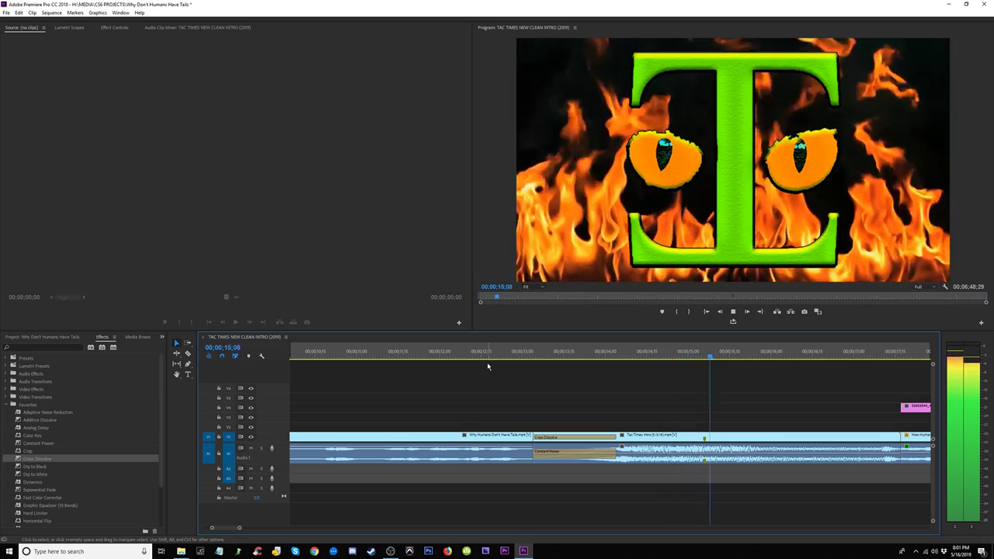
key(minus)
key(minus)
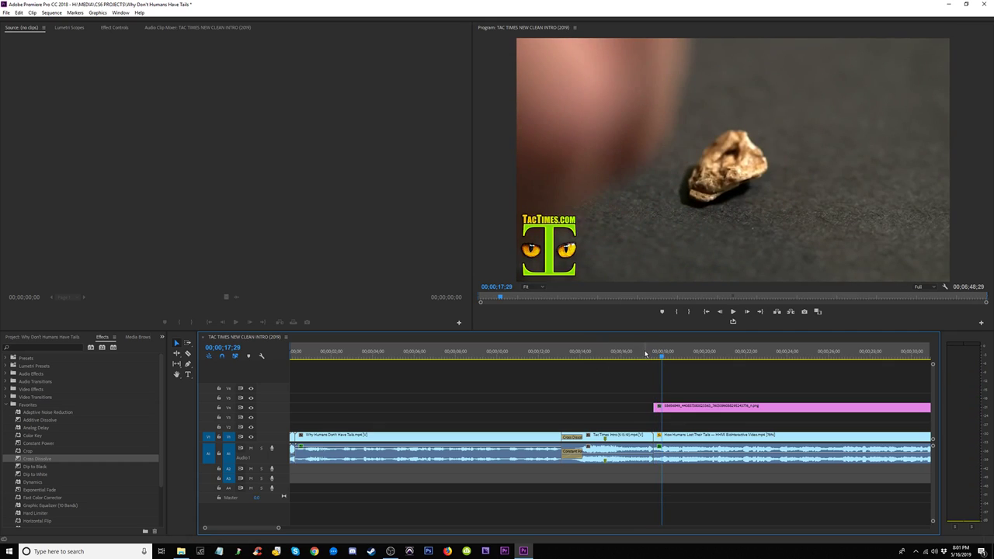
Step: Scrub back through the new intro and play it from before the dissolve to its end
click(640, 355)
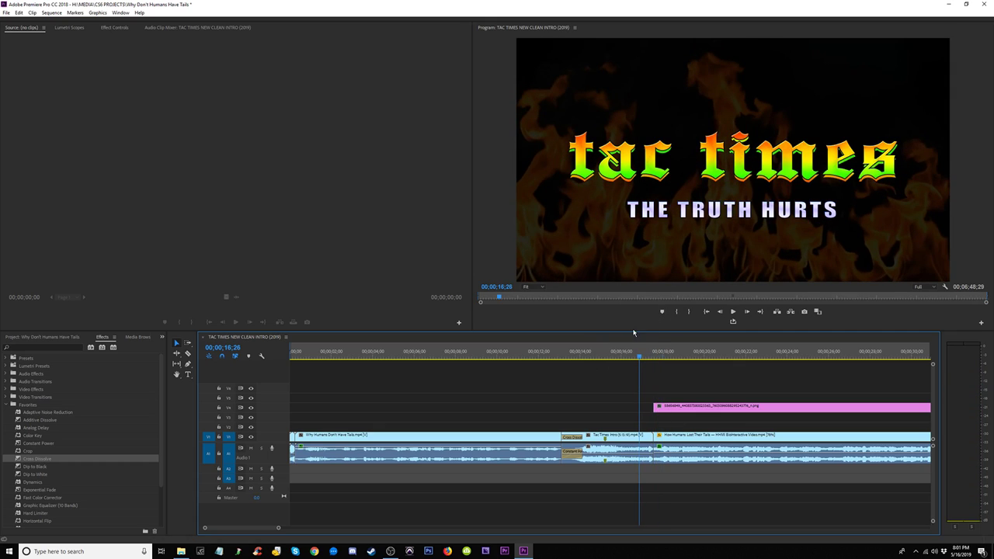
drag(642, 355, 610, 357)
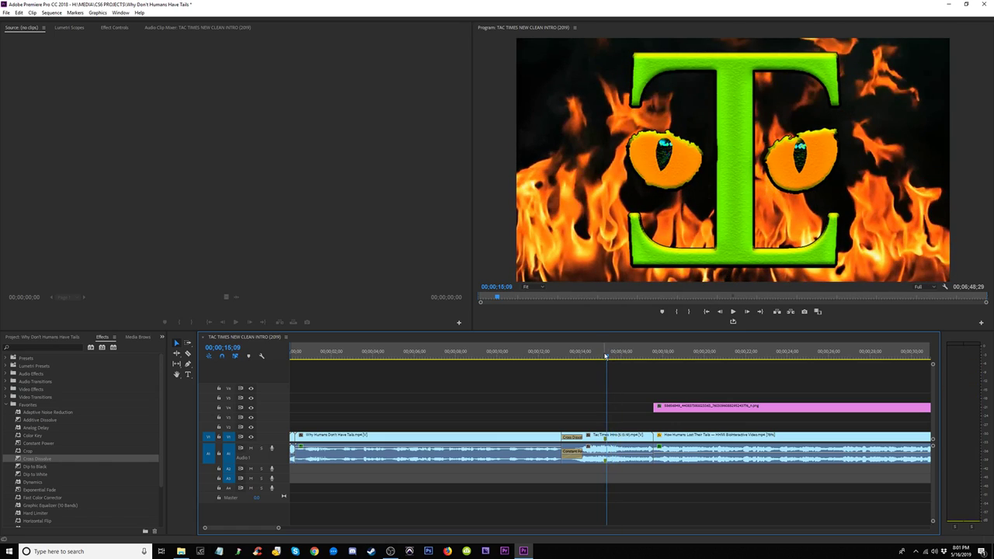
drag(606, 356, 553, 355)
key(space)
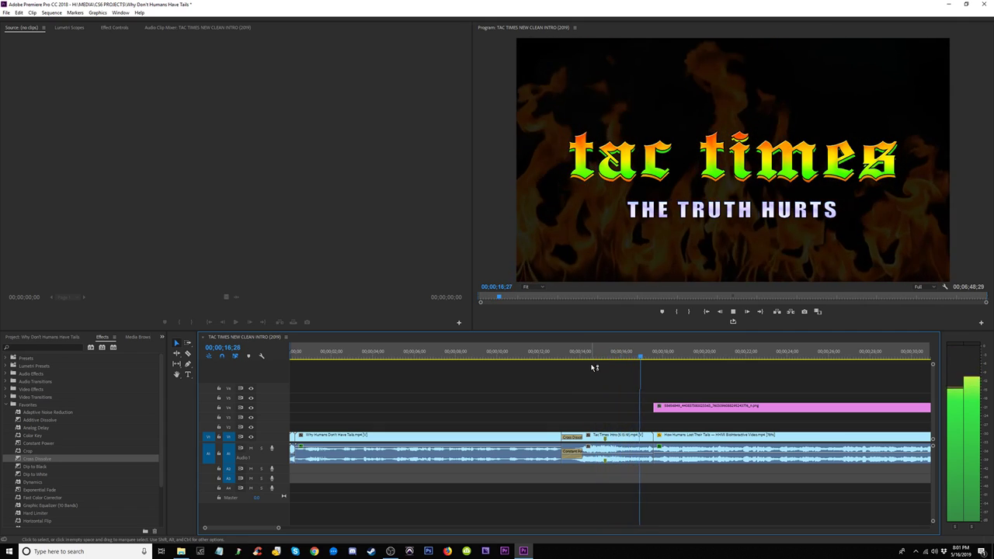
key(space)
key(minus)
key(minus)
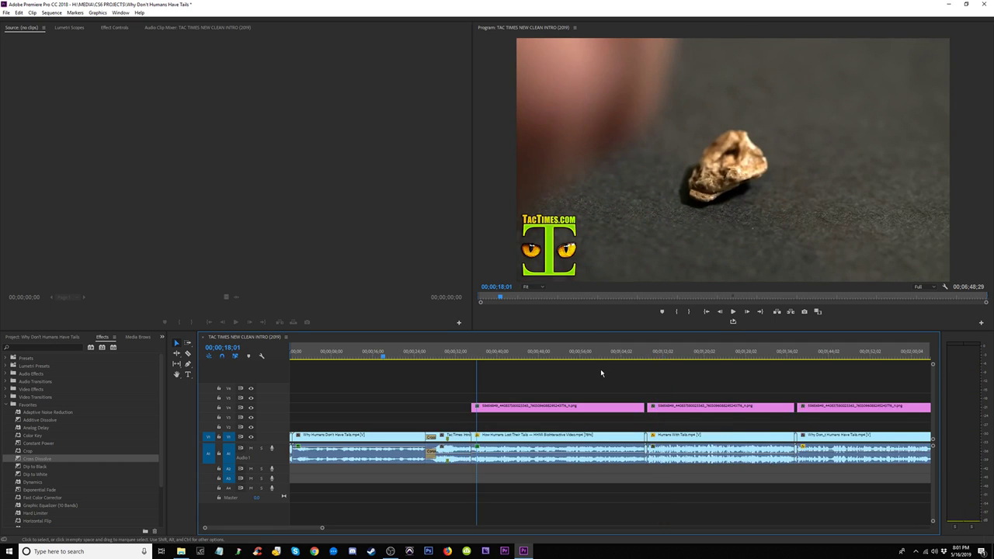
Step: Examine the cuts after the new intro and play the sequence from the end of the intro
key(equal)
key(equal)
click(638, 356)
key(minus)
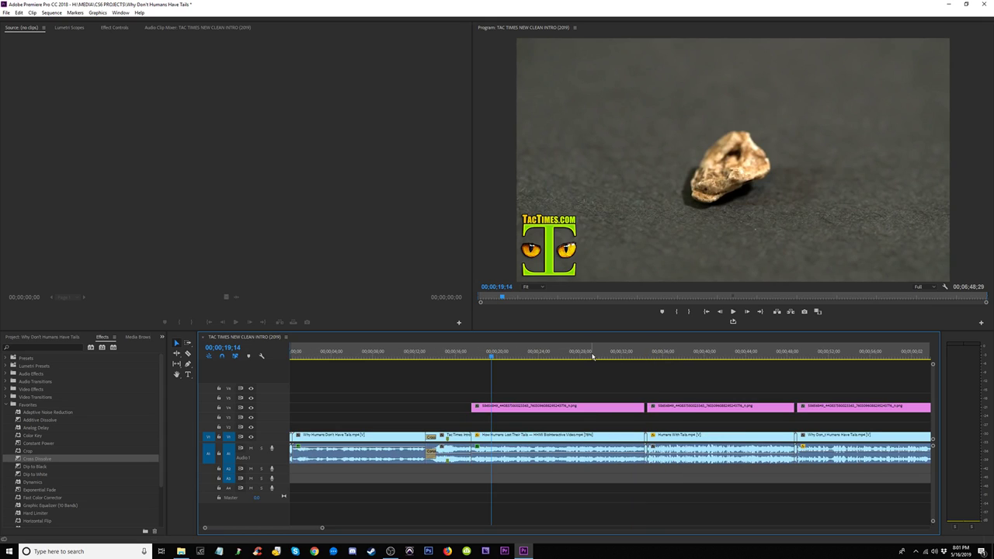
click(645, 355)
key(equal)
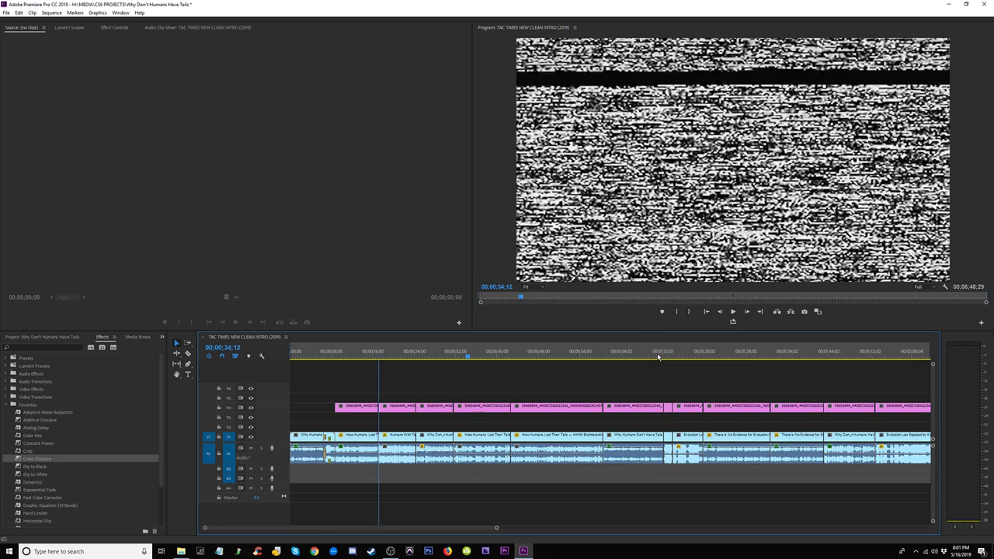
key(minus)
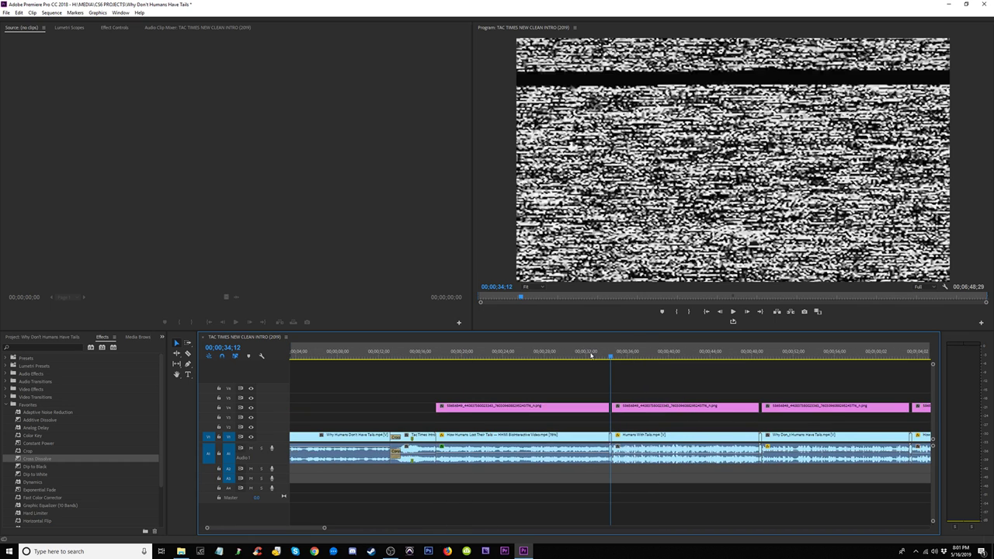
click(432, 354)
key(space)
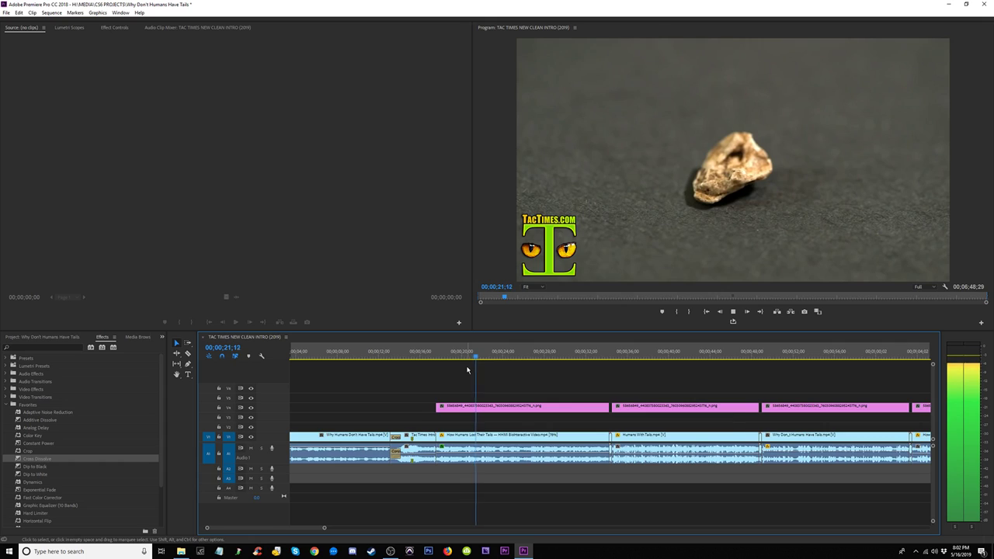
key(backslash)
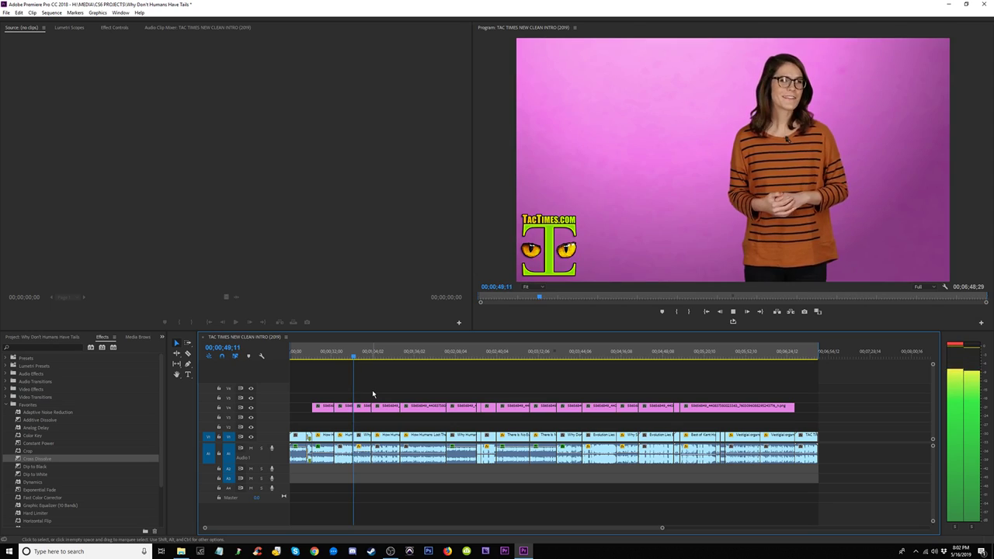
key(space)
Step: Step through the cut at 00;00;49;00 and try to trim the first frame off the Why Don_t Humans Have Tails clip
key(=)
key(=)
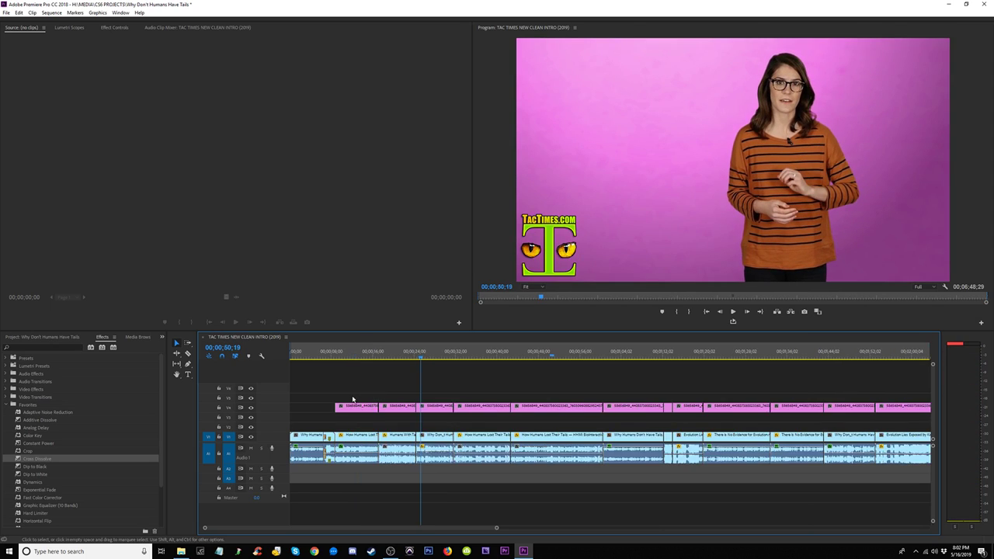
drag(571, 356, 579, 358)
key(=)
key(=)
key(=)
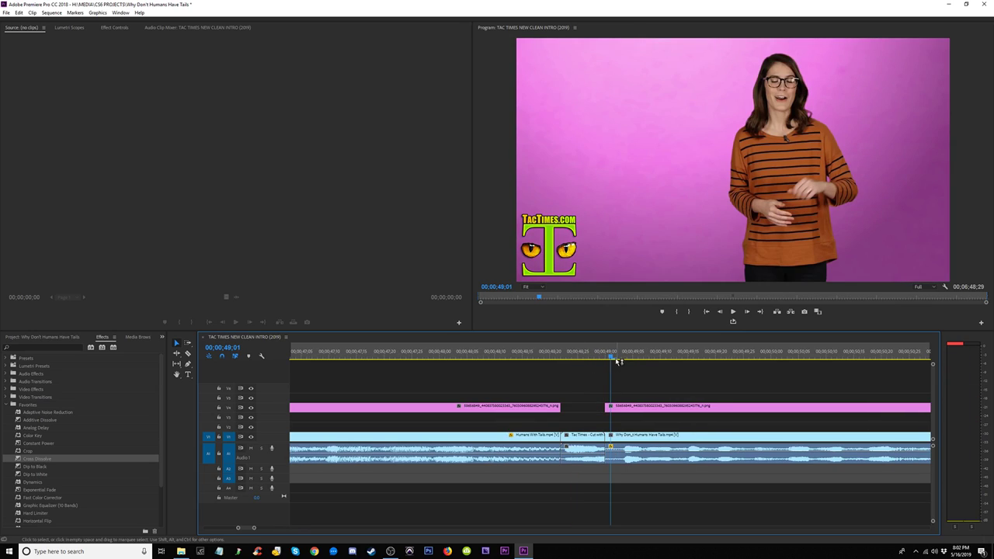
click(610, 355)
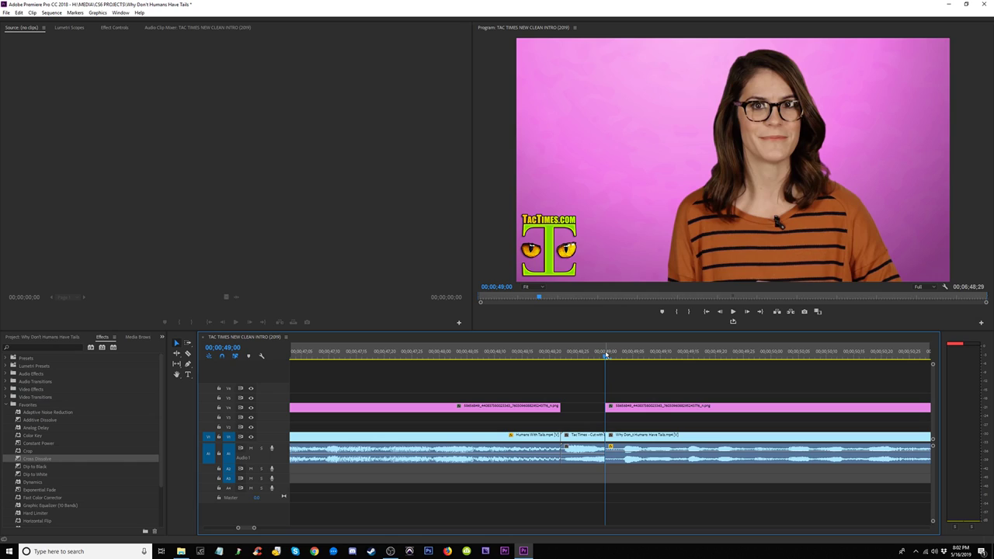
key(Right)
key(Left)
key(Right)
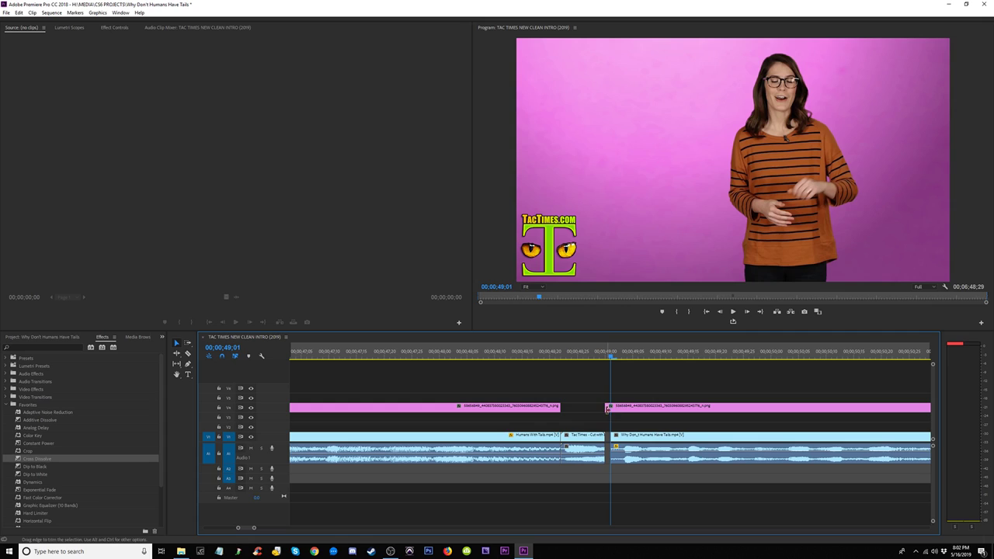
drag(608, 435, 614, 444)
key(ctrl+z)
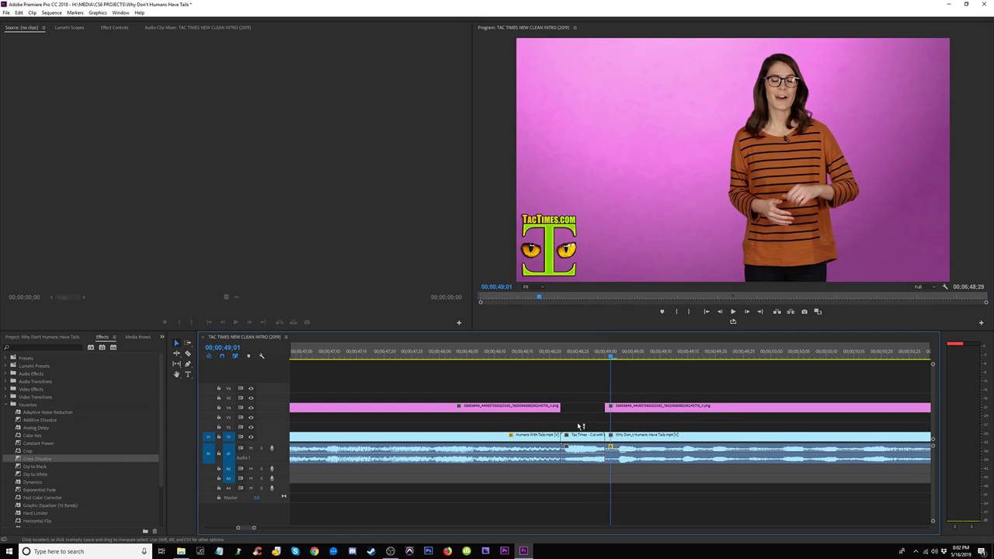
Step: Play the sequence across the short Tac Times cut clip into the Why Don_t Humans Have Tails clip
click(507, 354)
key(space)
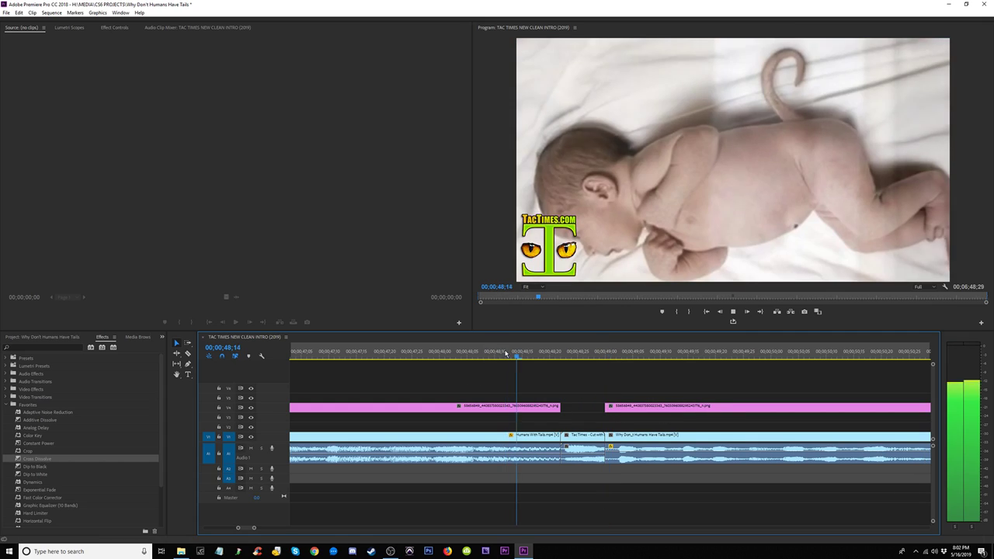
key(minus)
key(minus)
key(minus)
key(minus)
key(minus)
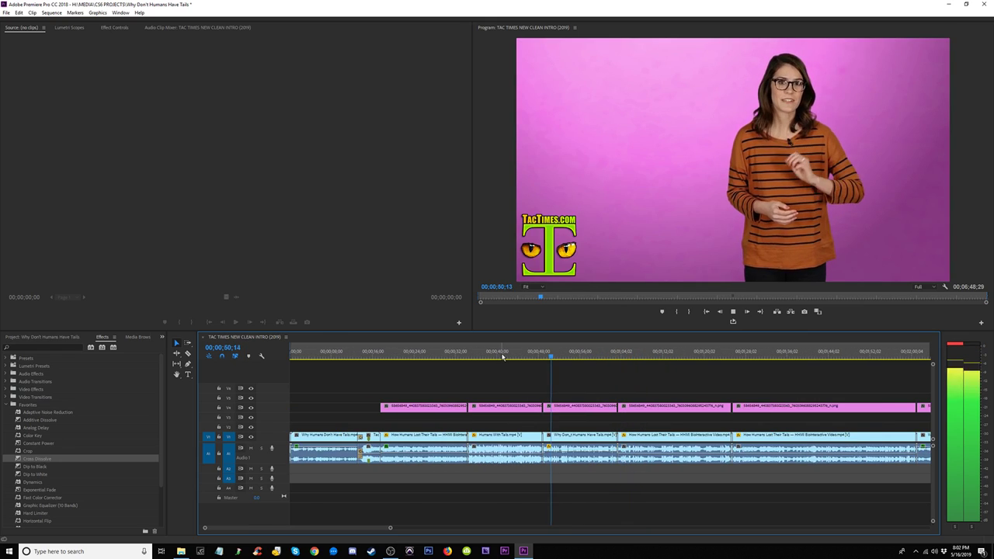
key(space)
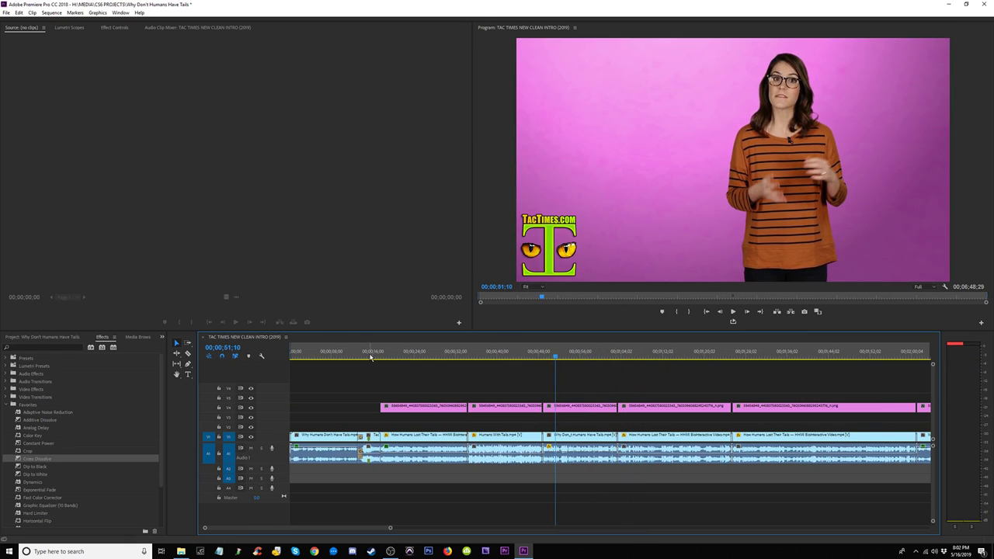
Step: Play the end of the new intro and the footage leading into it, and park the playhead at 00;00;07;26
click(371, 354)
key(space)
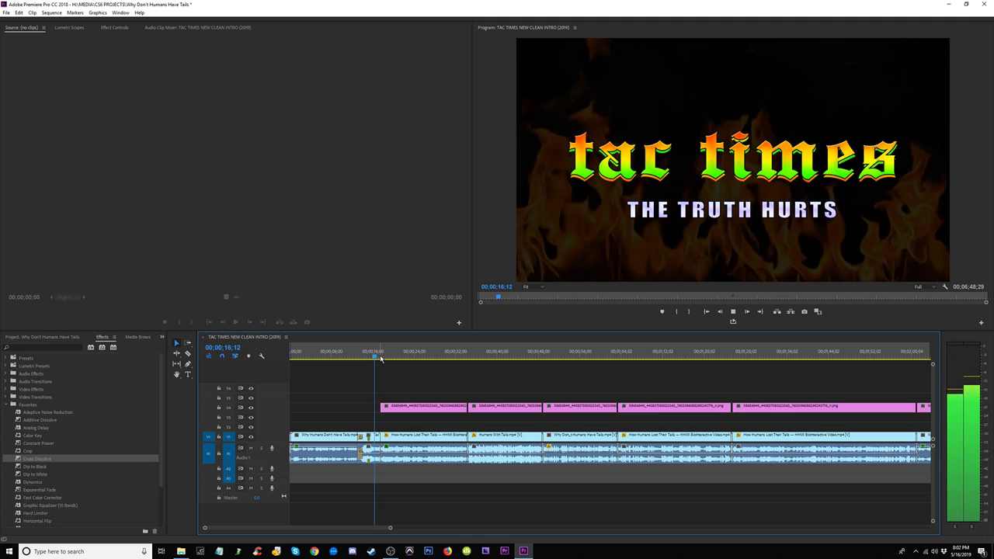
key(space)
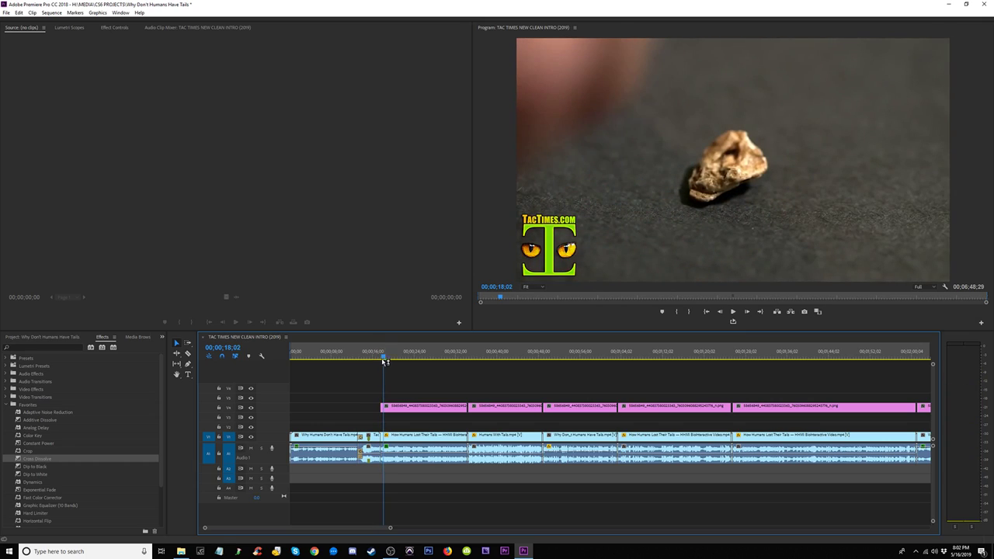
click(344, 354)
key(space)
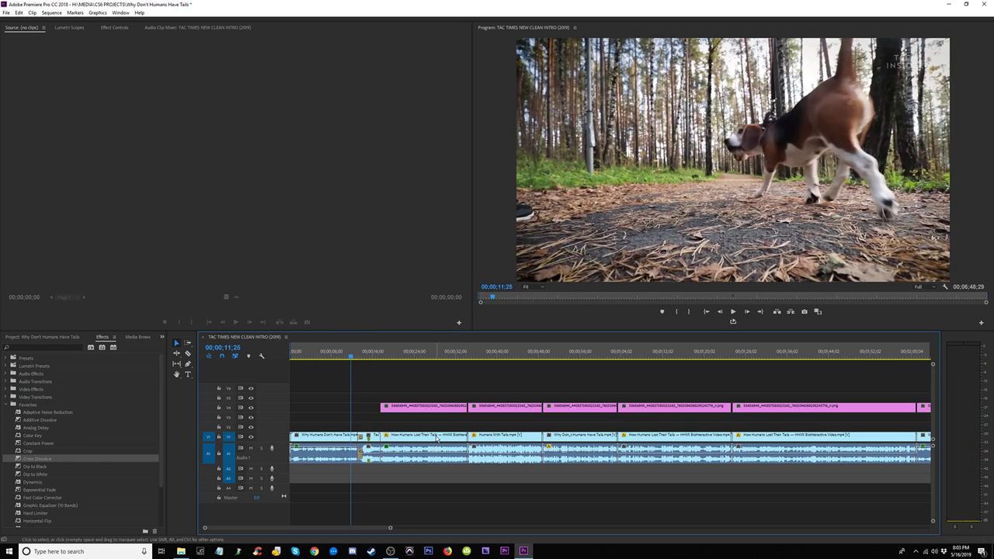
click(332, 356)
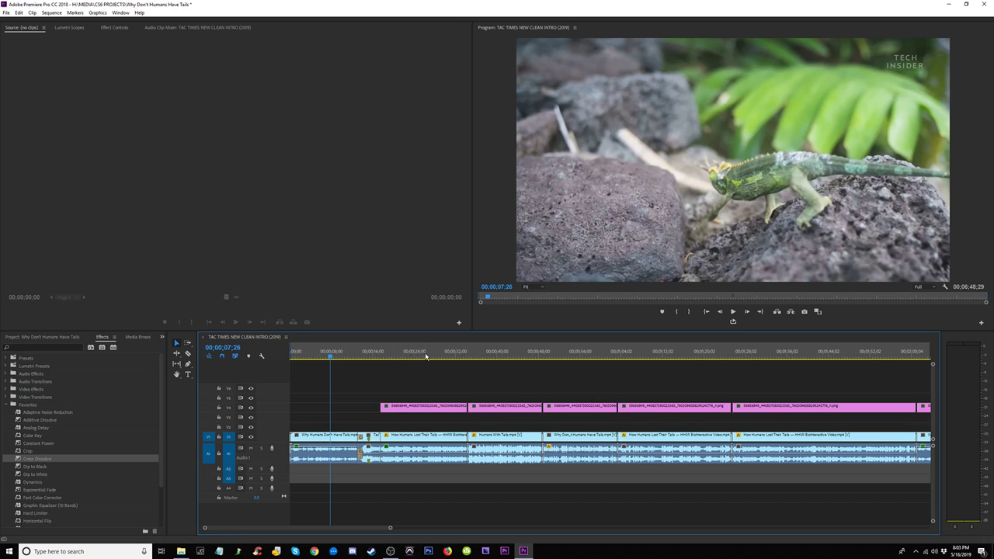
Step: Play the sequence from 00;00;49;14 through the coccyx footage and bring the playhead back to 00;01;18;18
key(minus)
key(minus)
key(minus)
key(equal)
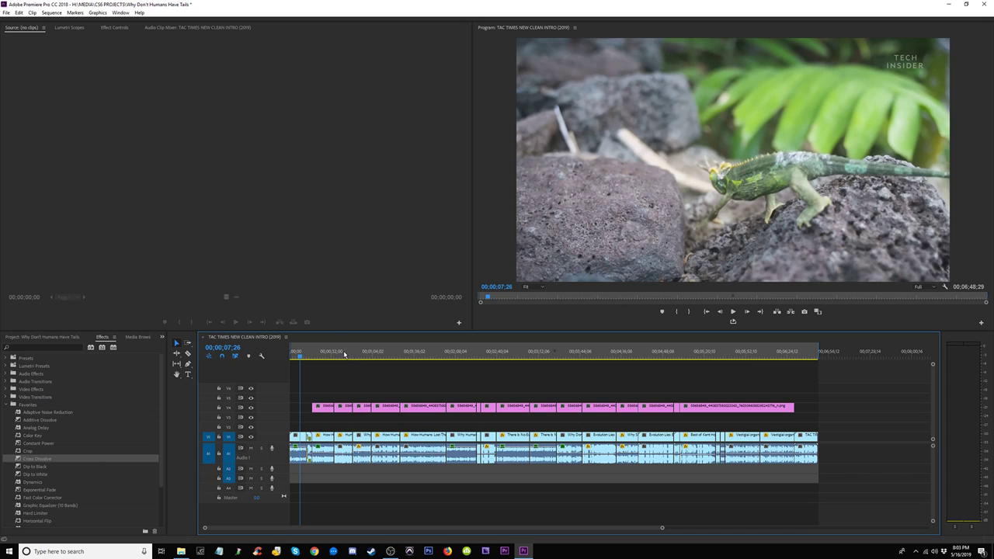
drag(338, 355, 354, 356)
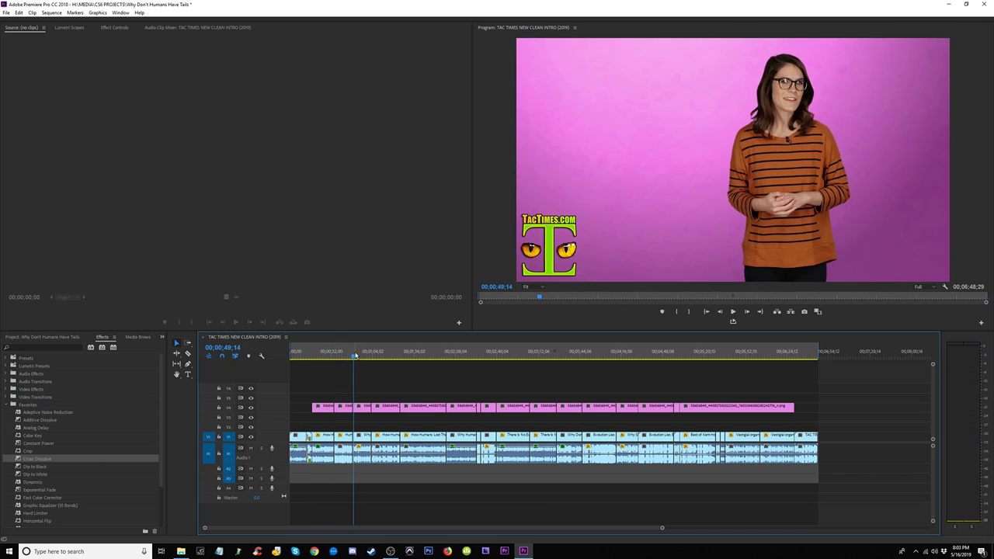
key(space)
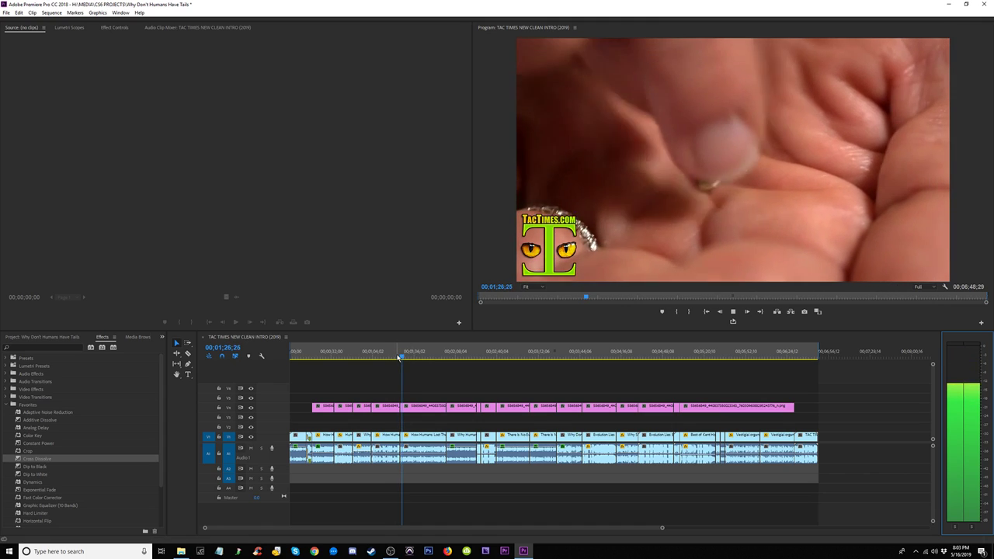
click(393, 355)
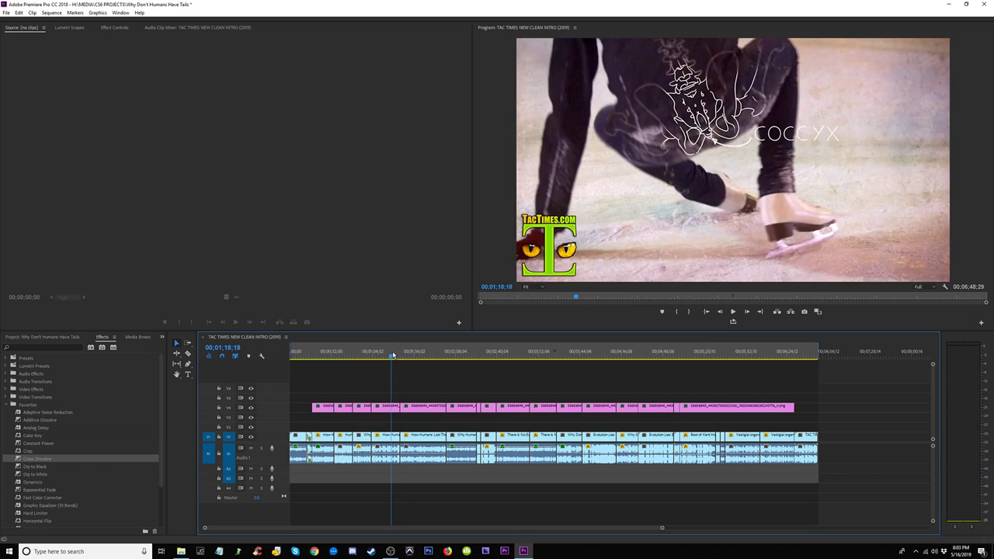
Step: Trim the start of the How Humans Lost Their Tails clip at the playhead to about 00;01;19;17 and play from its new start
key(equal)
key(equal)
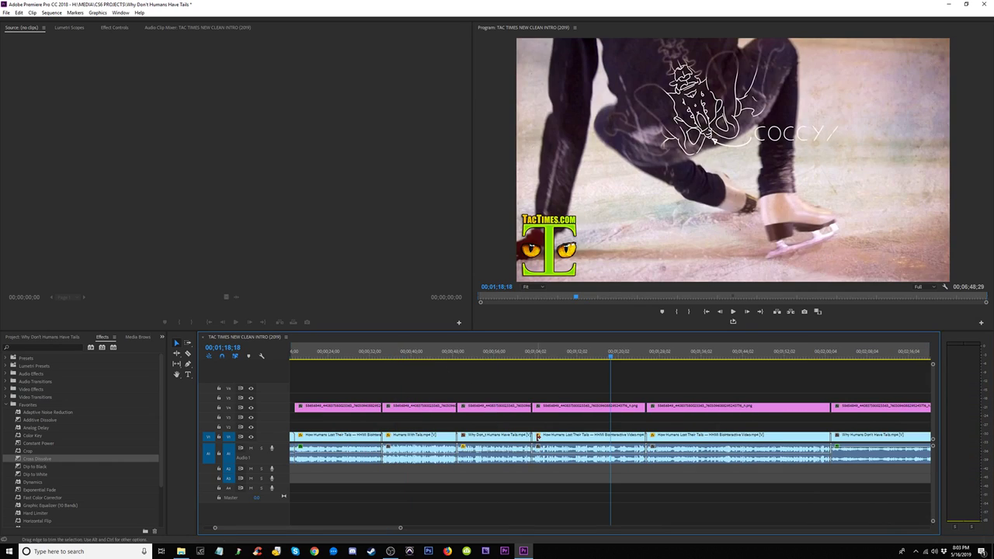
drag(538, 437, 621, 436)
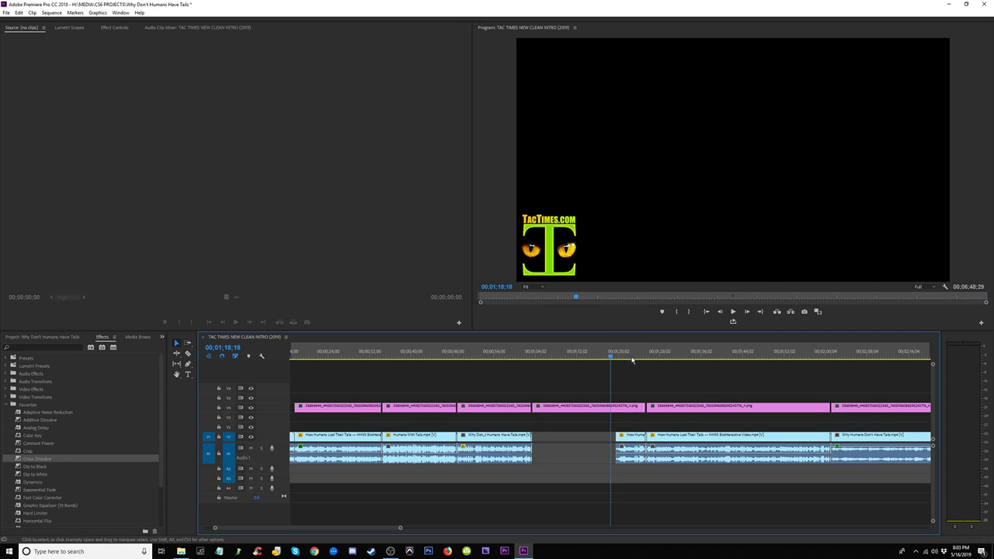
click(625, 356)
key(=)
key(=)
click(577, 355)
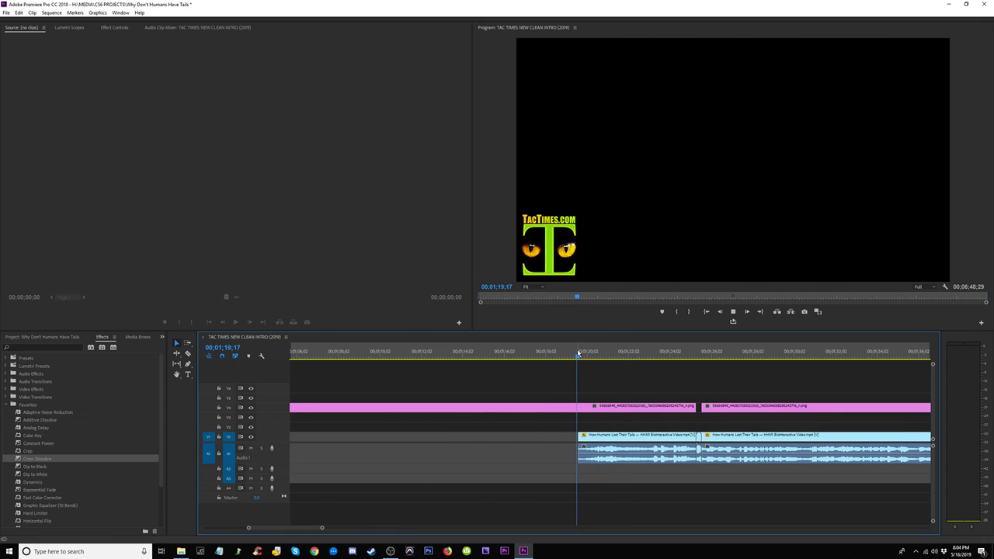
key(space)
key(space)
Step: Trim the start of the short How Humans Lost Their Tails clip further to about 00;01;21;13, playing it to check the cut
drag(580, 433, 591, 434)
click(591, 354)
key(space)
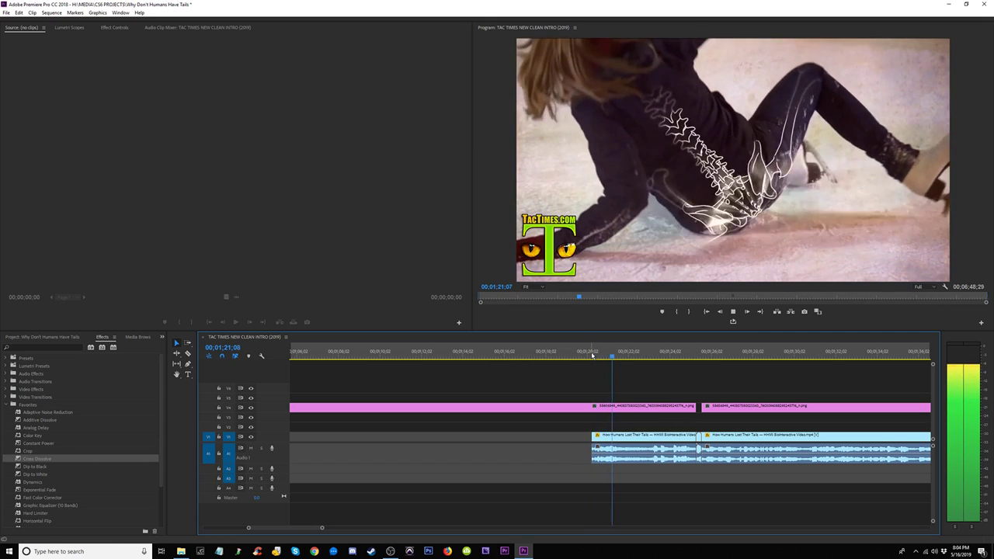
key(space)
drag(594, 435, 617, 436)
key(space)
key(space)
key(space)
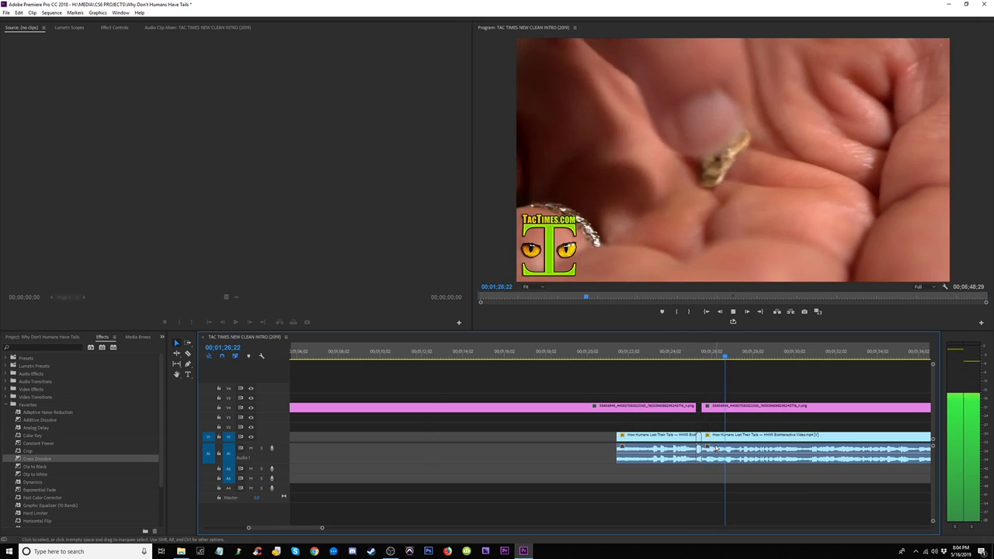
Step: Play on to 00;01;41;01 and select the longer How Humans Lost Their Tails clip after the trimmed one
key(minus)
key(minus)
key(minus)
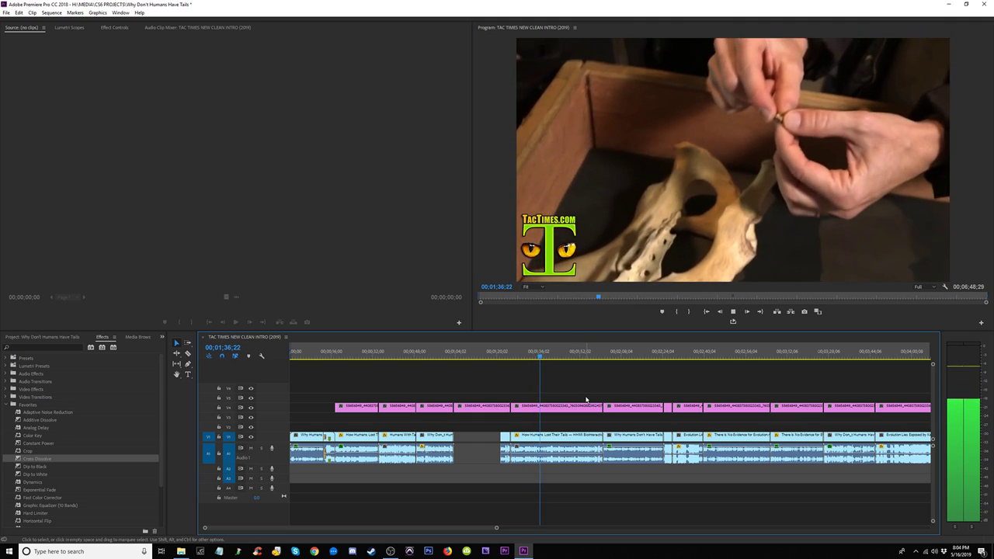
click(560, 444)
key(minus)
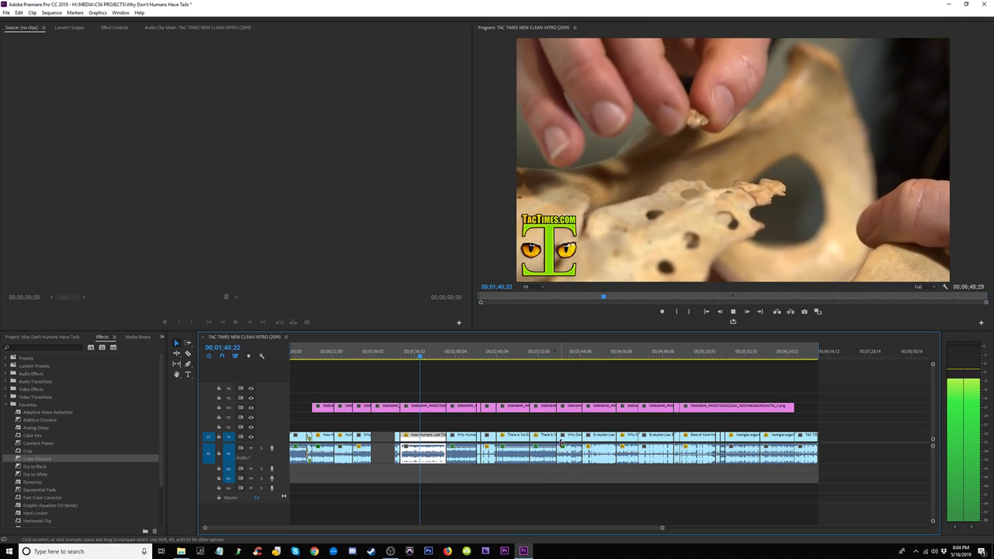
key(space)
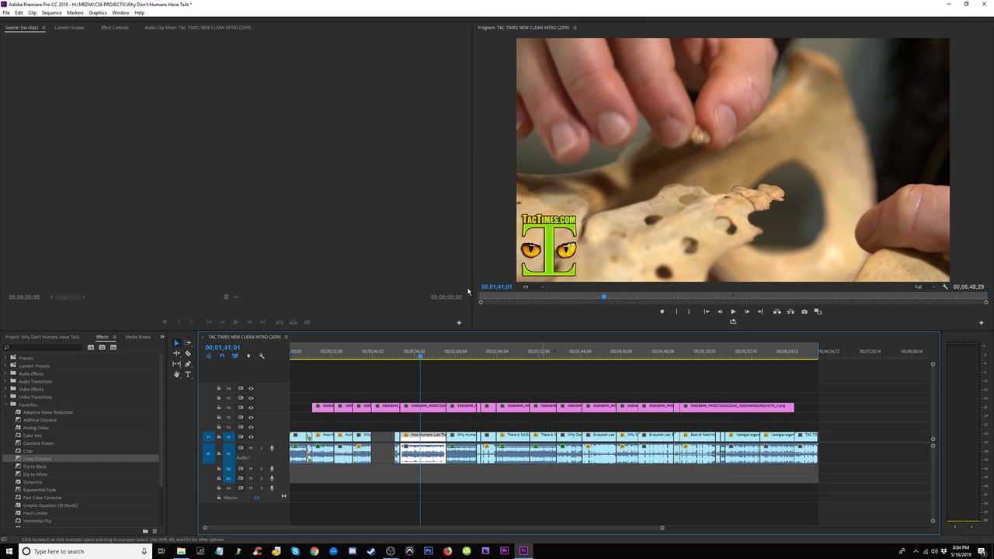
click(98, 13)
mouse_move(49, 14)
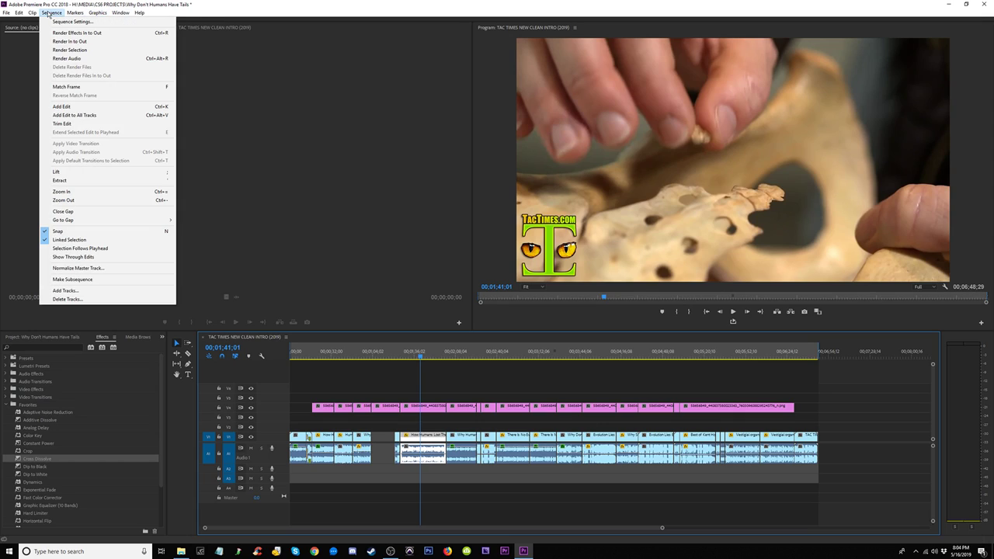
click(235, 4)
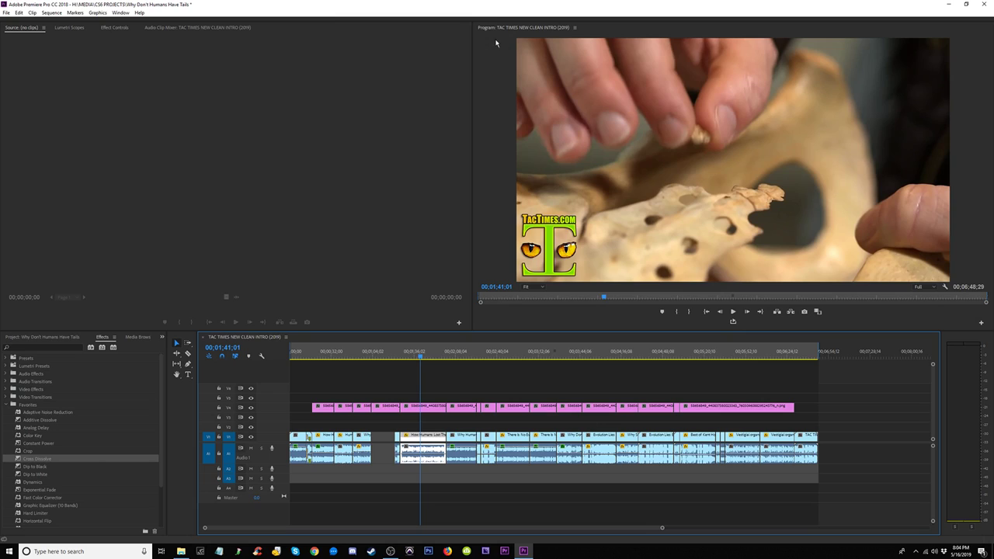
click(117, 13)
click(264, 3)
click(188, 30)
click(117, 29)
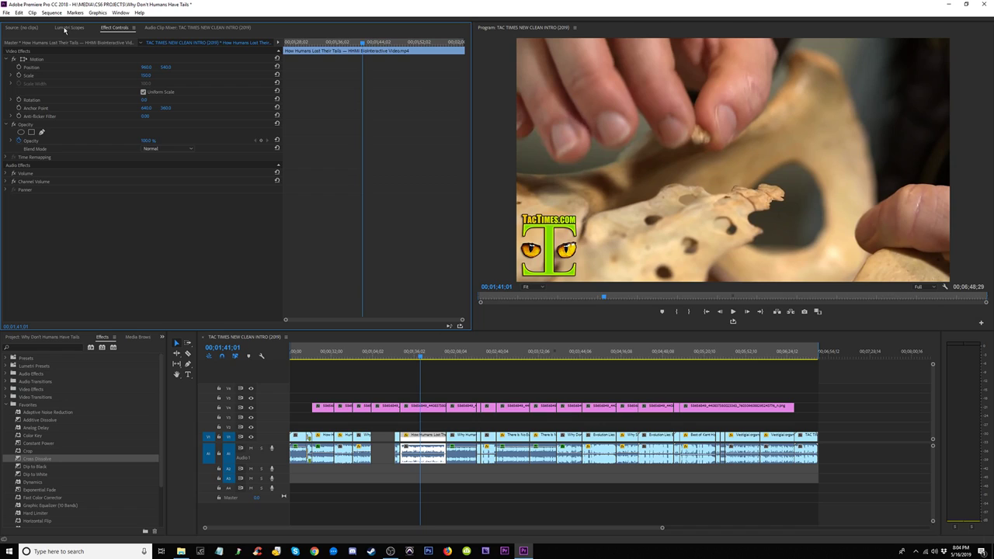
click(67, 28)
click(26, 28)
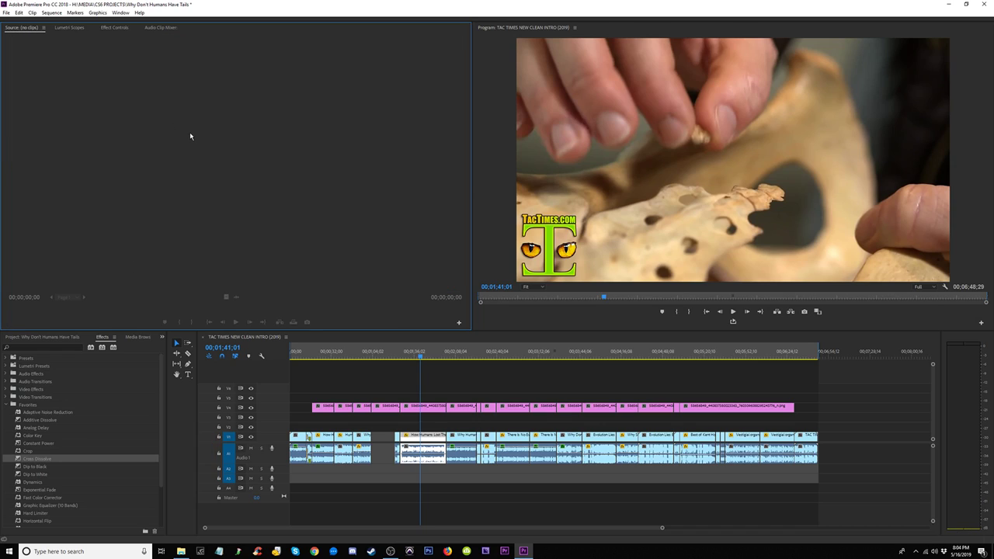
click(51, 338)
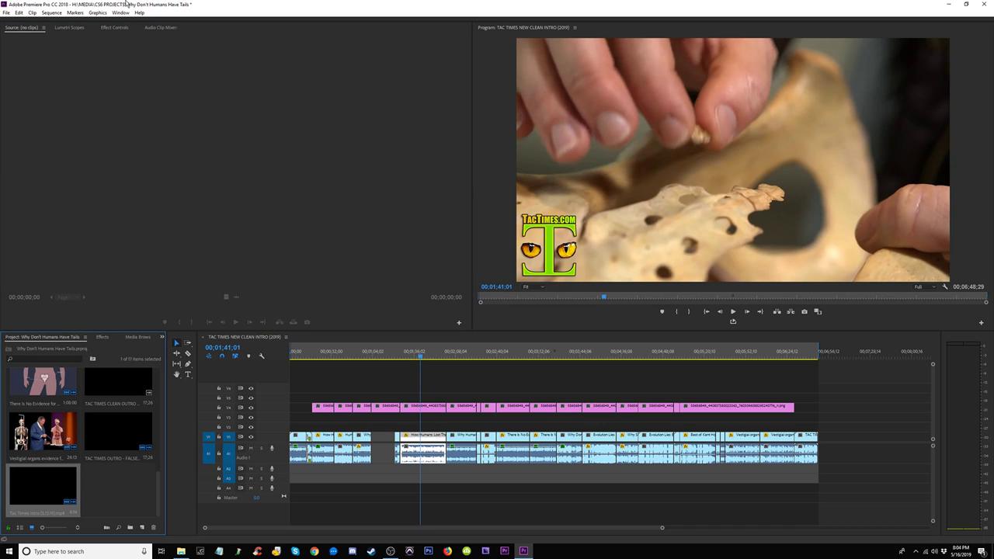
Step: Bring up Essential Sound, classify the selected clip's audio as Dialogue and expand its Repair settings
click(99, 11)
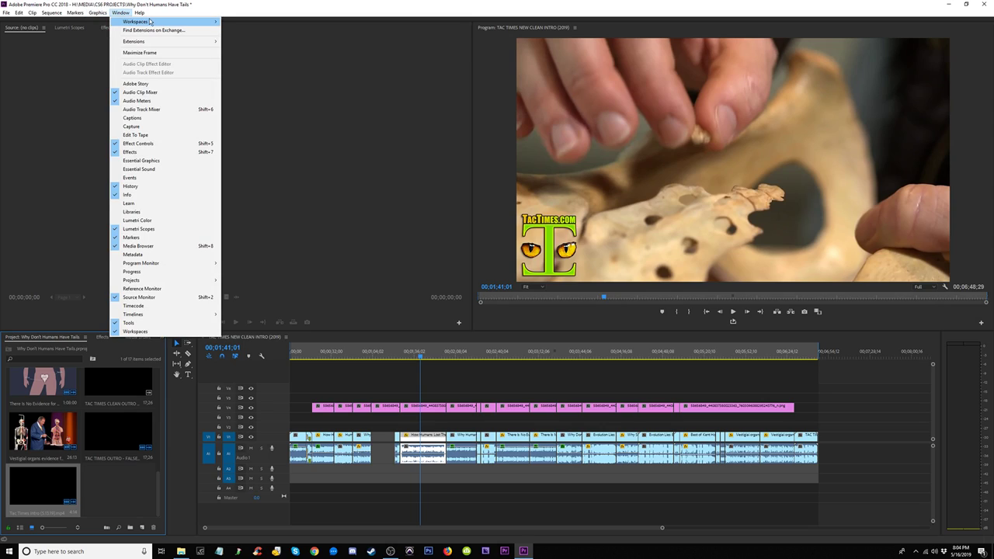
mouse_move(159, 21)
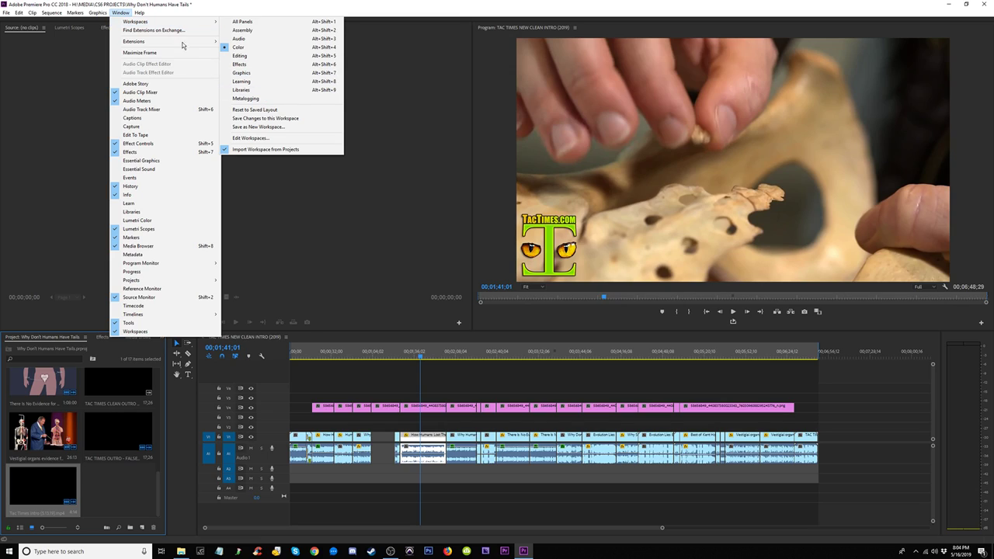
click(155, 169)
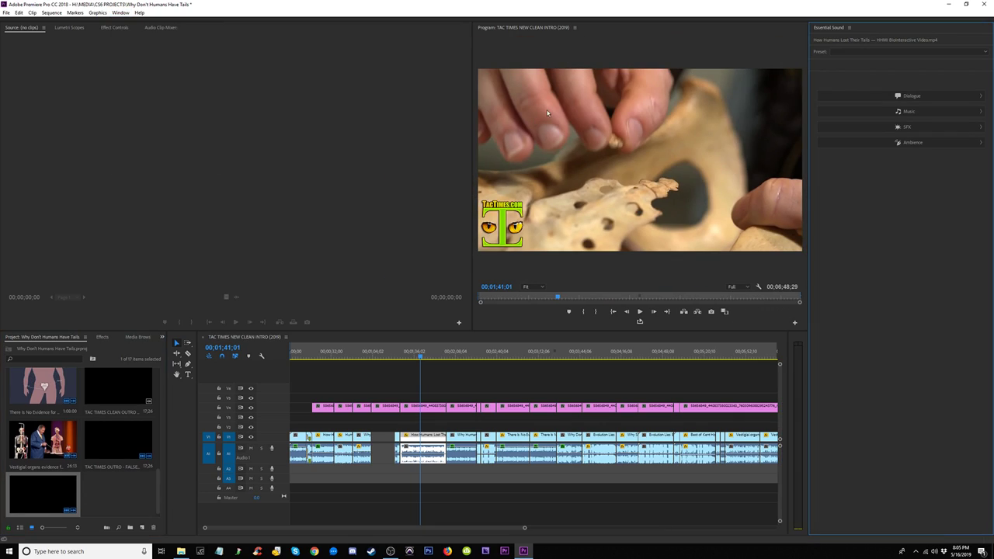
click(916, 96)
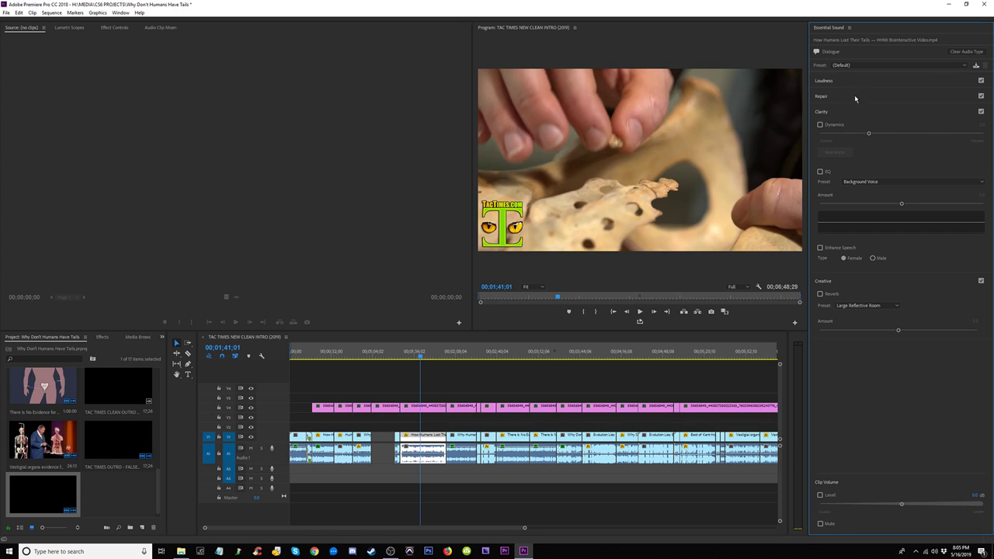
click(821, 96)
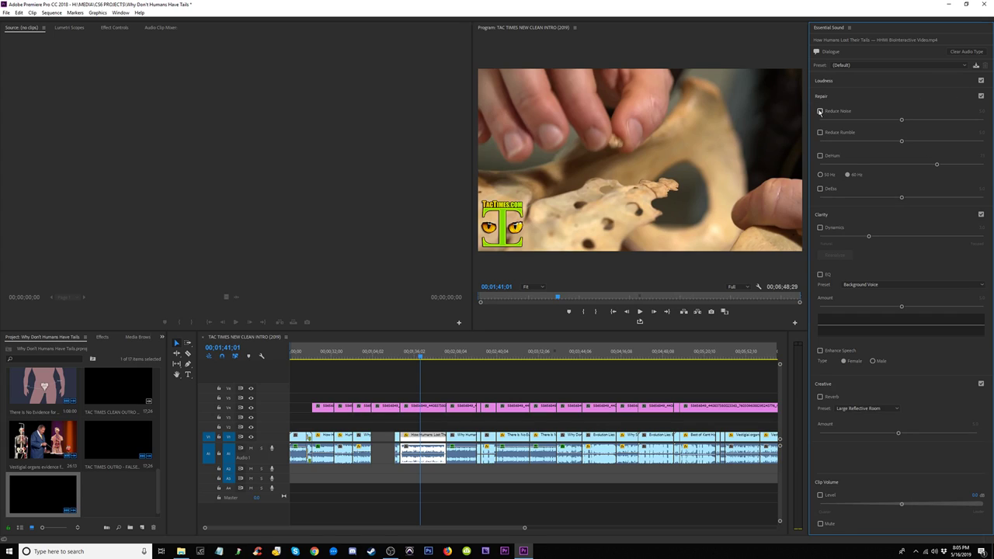
Step: Test Reduce Rumble and DeEss on the dialogue during playback, leaving only Reduce Noise on at about 4.8
key(space)
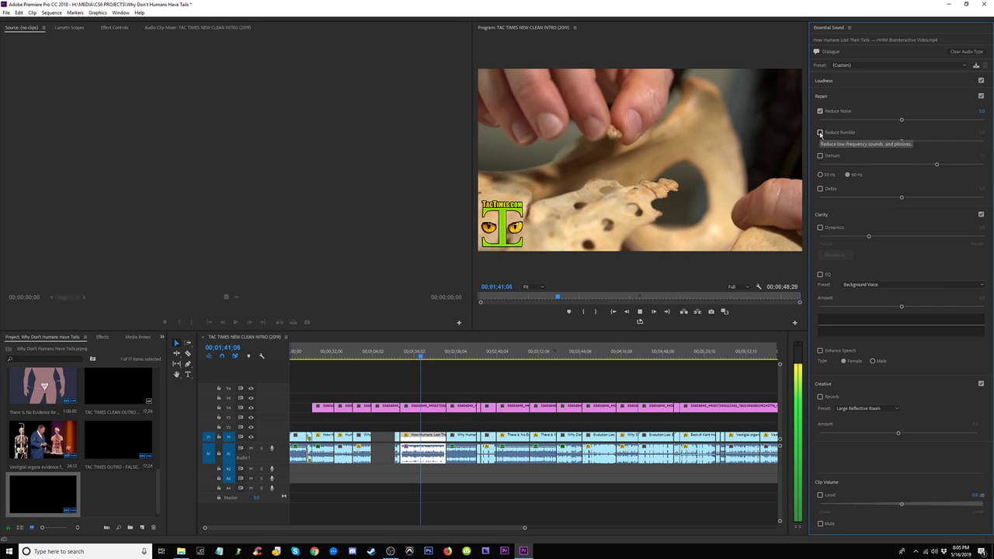
key(space)
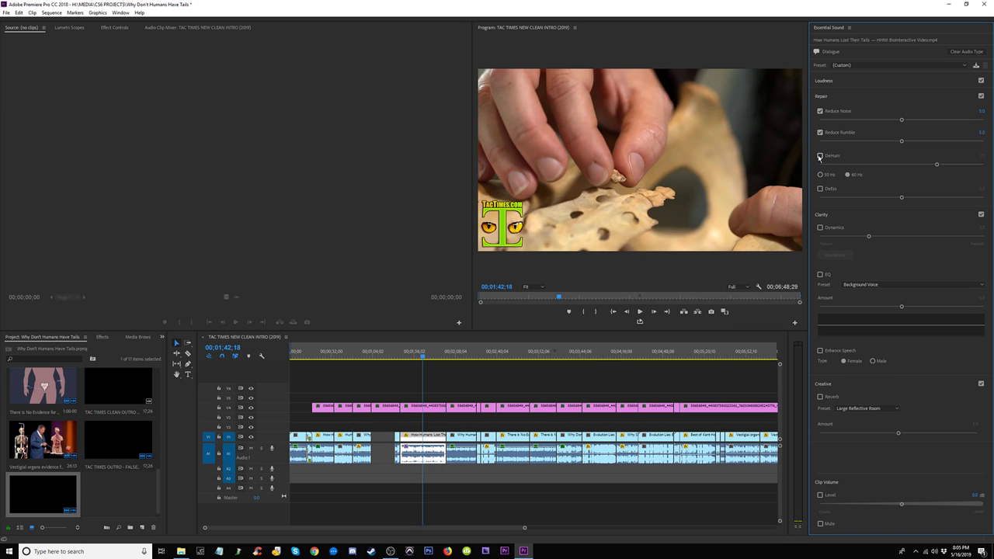
click(820, 155)
key(space)
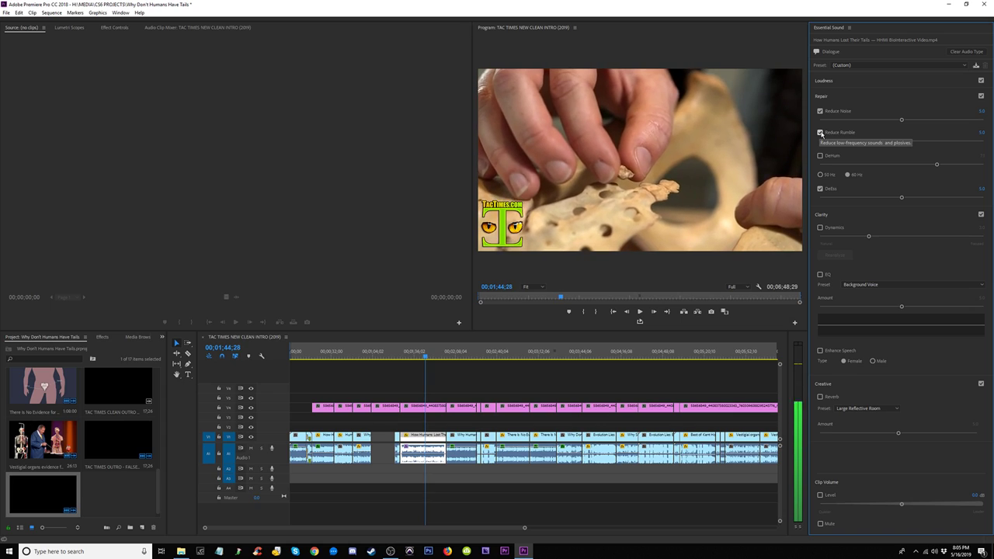
click(819, 133)
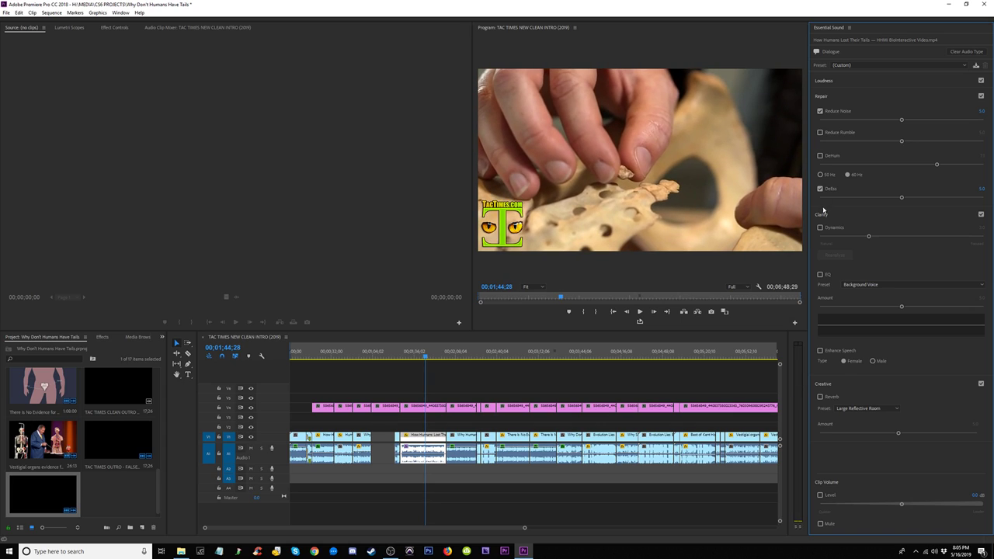
click(820, 111)
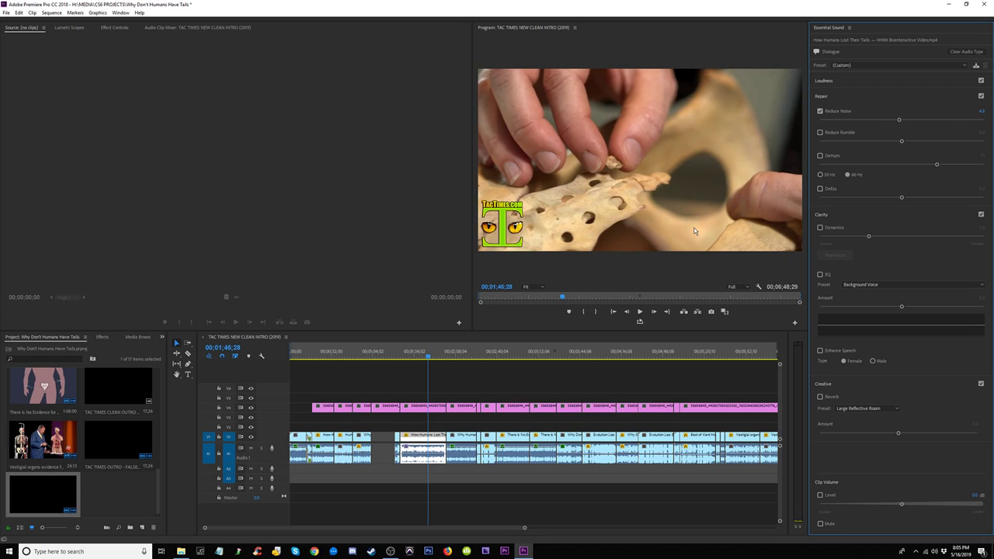
Step: Enable the Clarity EQ on the dialogue clip, keeping the Background Voice preset
click(820, 275)
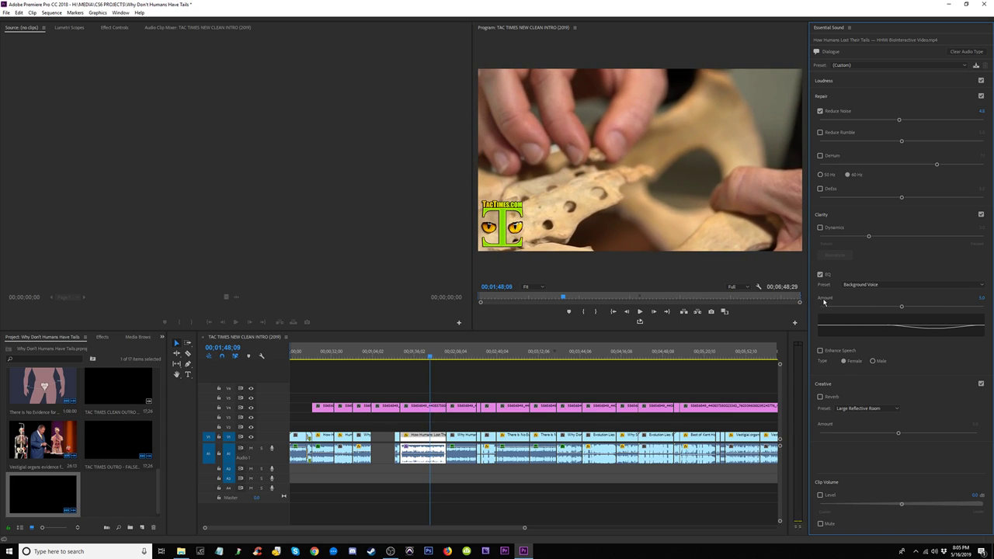
click(885, 284)
click(885, 284)
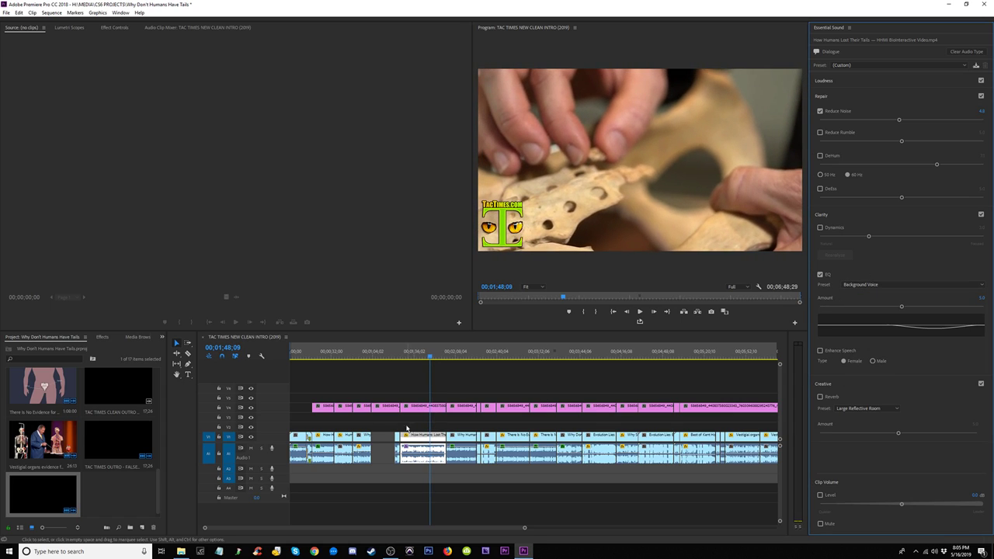
Step: Open the custom setup of the Graphic Equalizer (10 Bands) effect applied to the selected How Humans Lost Their Tails clip
click(100, 337)
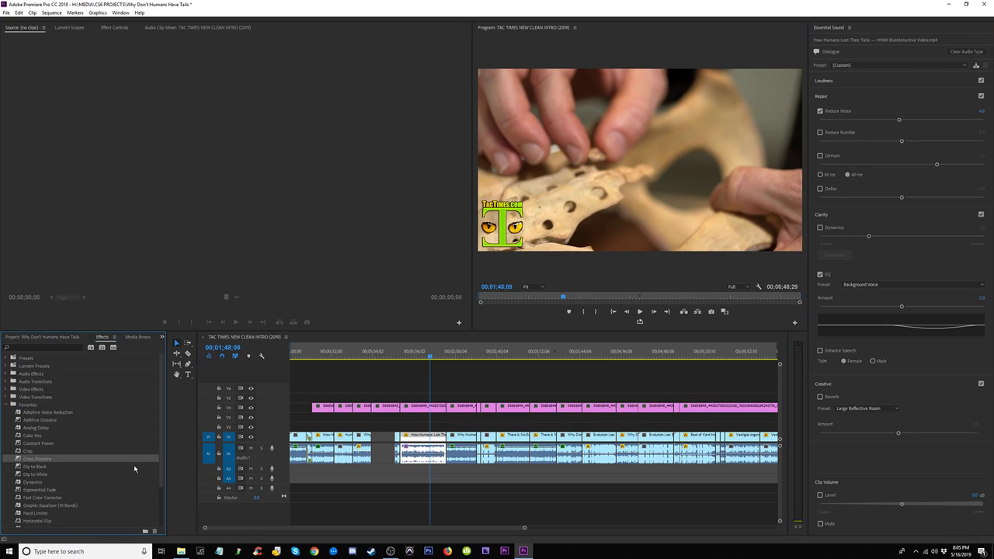
scroll(134, 469, down, 1)
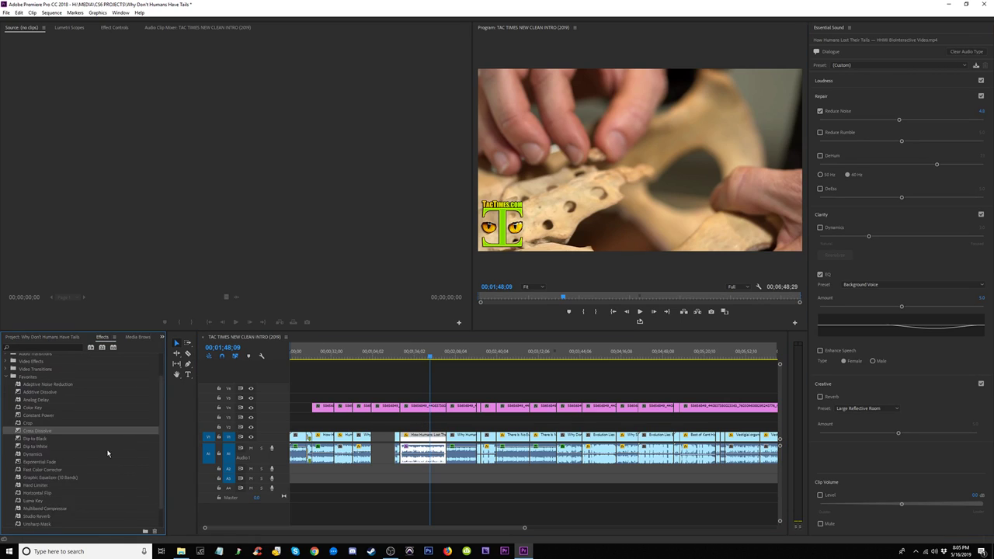
click(114, 27)
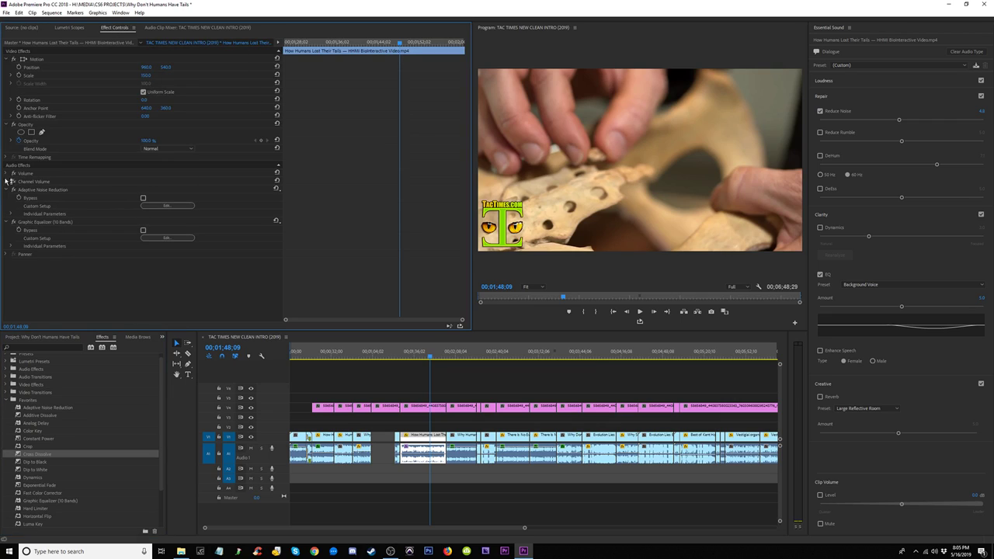
click(51, 223)
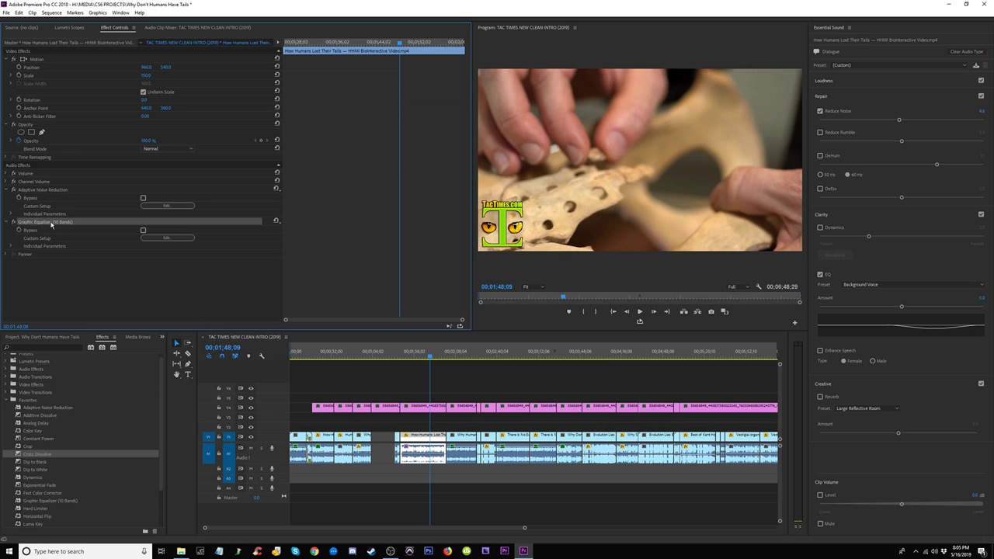
click(11, 246)
click(13, 246)
click(170, 238)
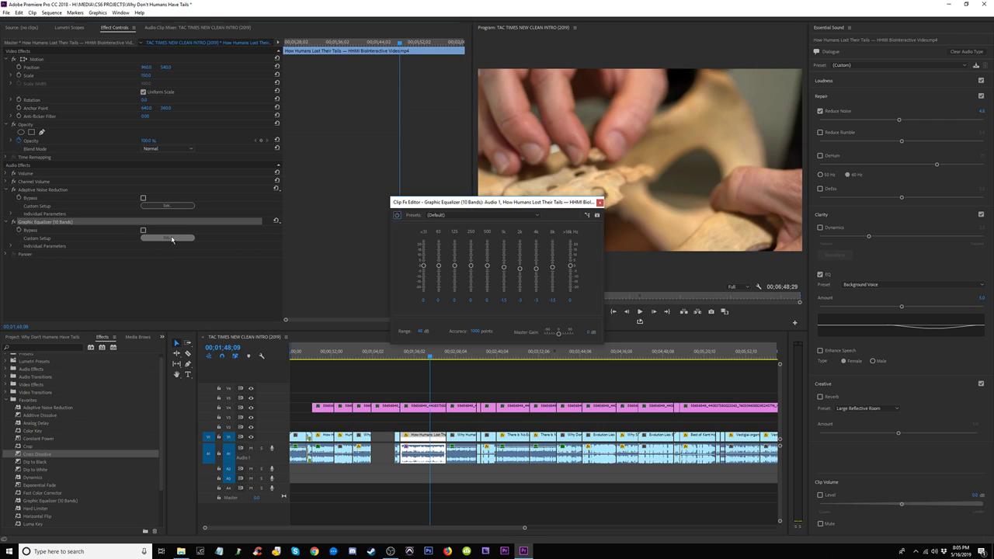
Step: Play the clip while trying different cuts and boosts on the equalizer's 8k and >16k bands
key(space)
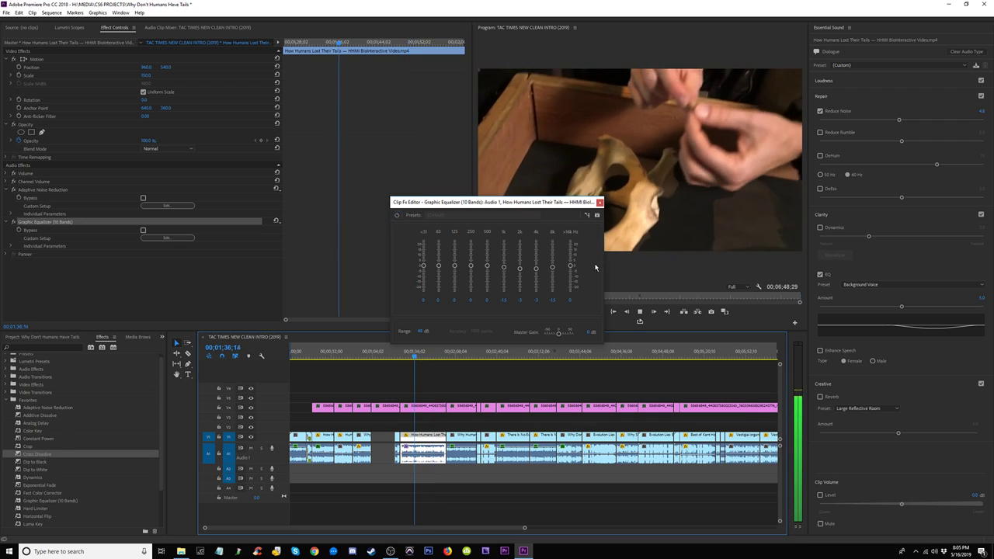
drag(570, 265, 570, 291)
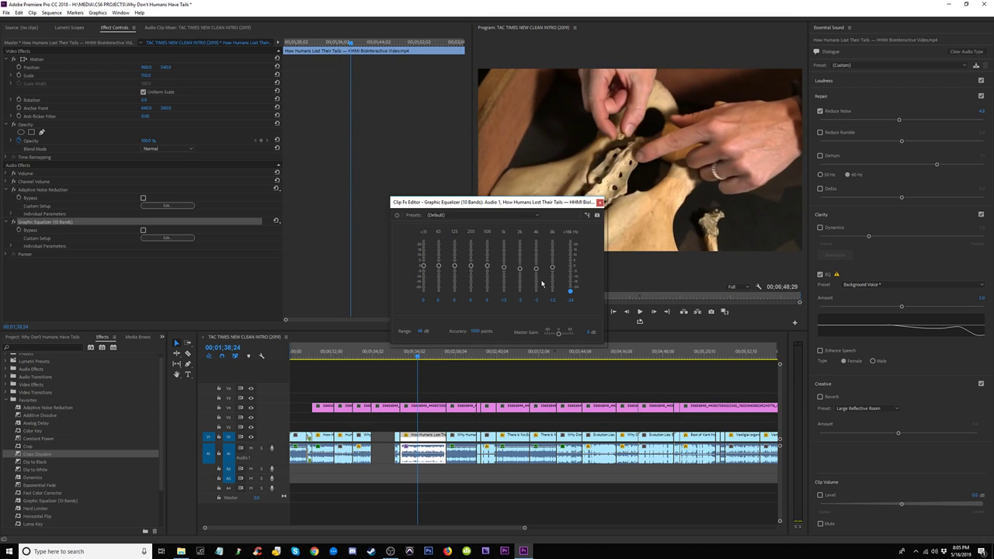
key(space)
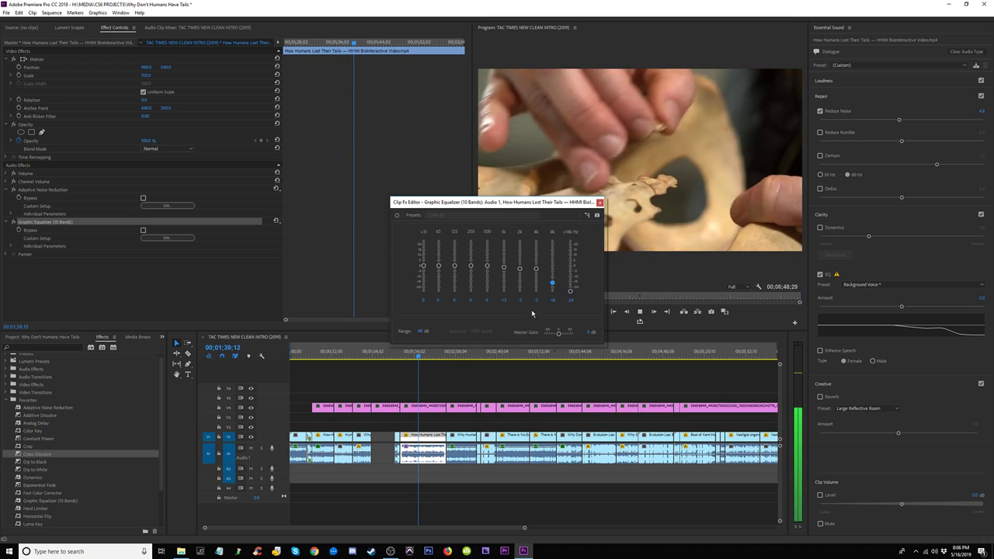
key(space)
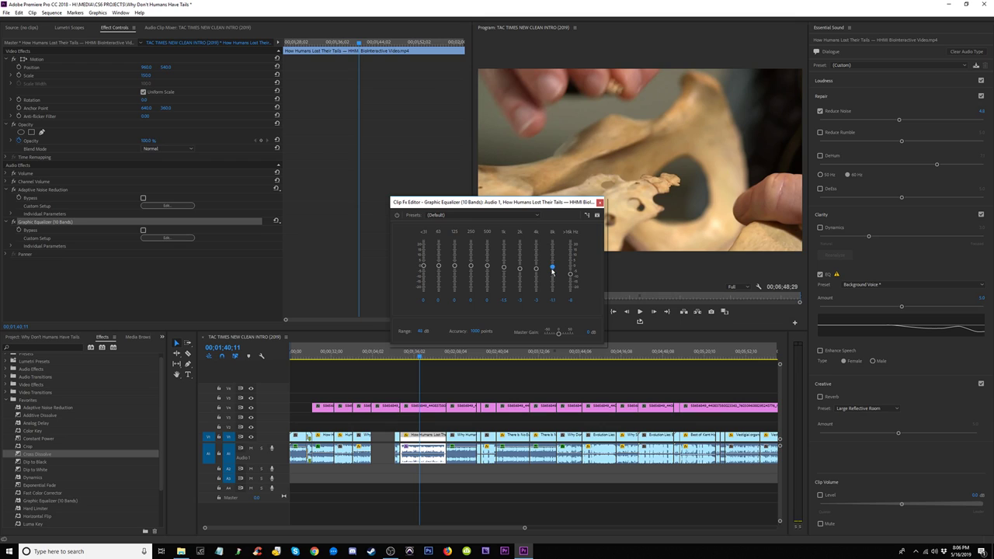
drag(553, 268, 570, 240)
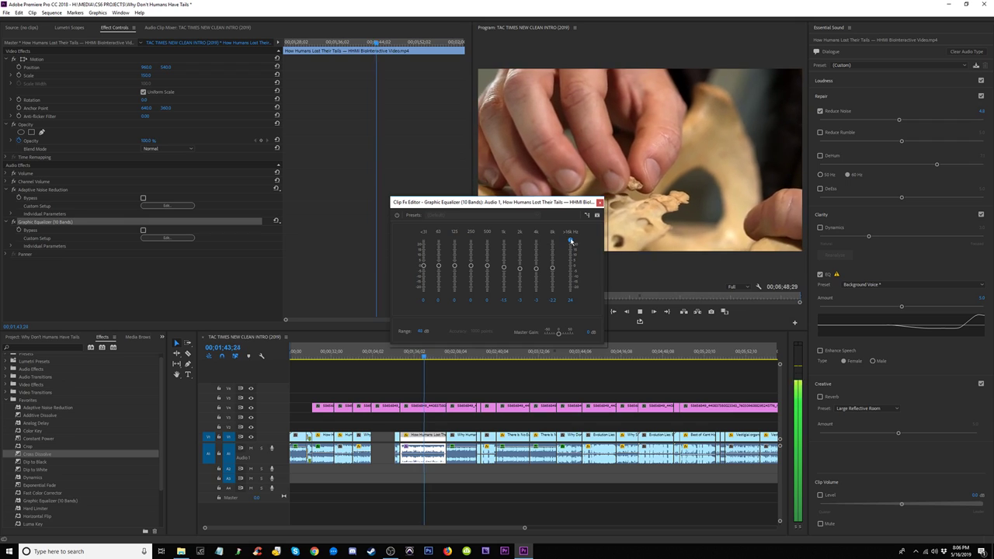
drag(570, 241, 570, 270)
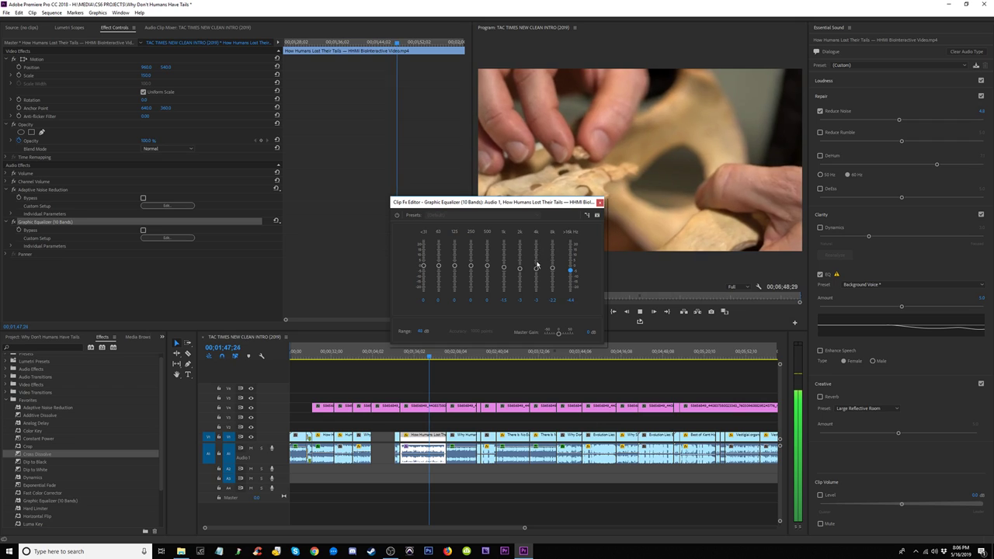
Step: Set the equalizer's <31 and >16k bands to -24, 1k to -7.4, 4k to about 3.2 and 8k to 0.7 during playback
drag(536, 228, 570, 292)
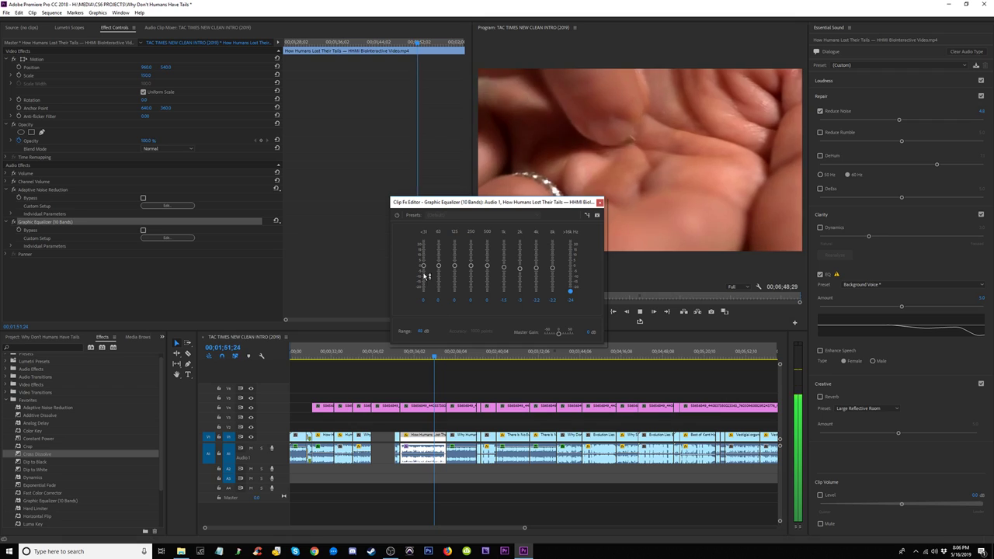
drag(423, 266, 423, 292)
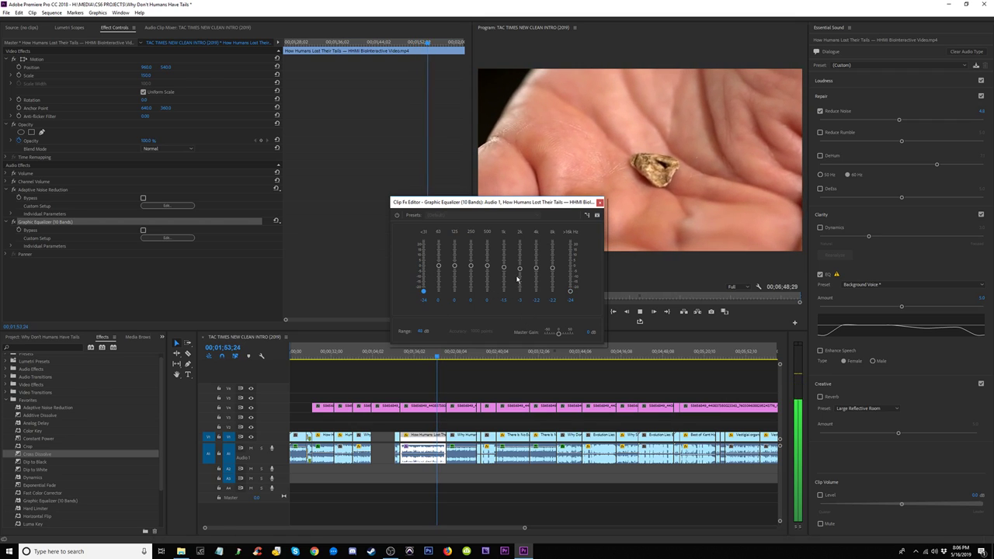
drag(503, 268, 504, 275)
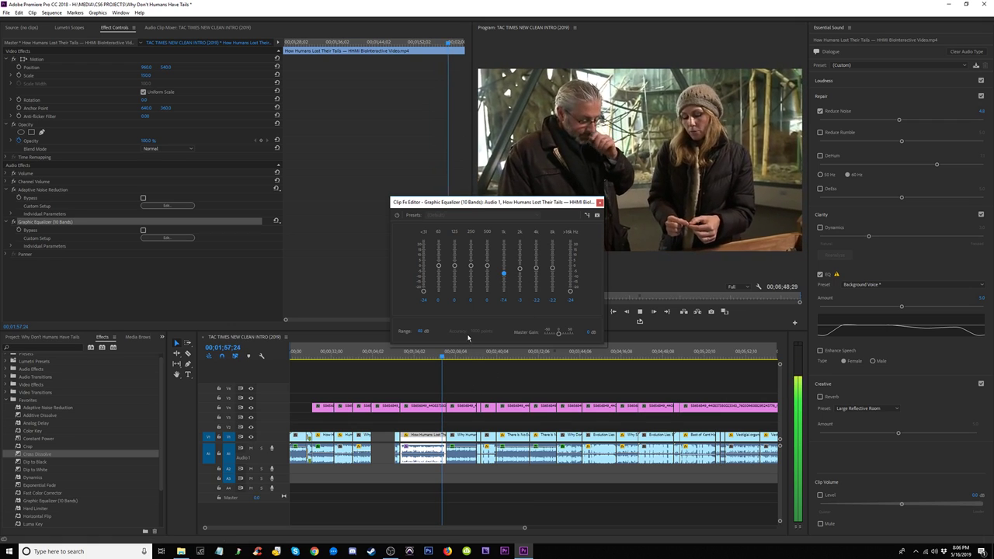
drag(535, 269, 519, 268)
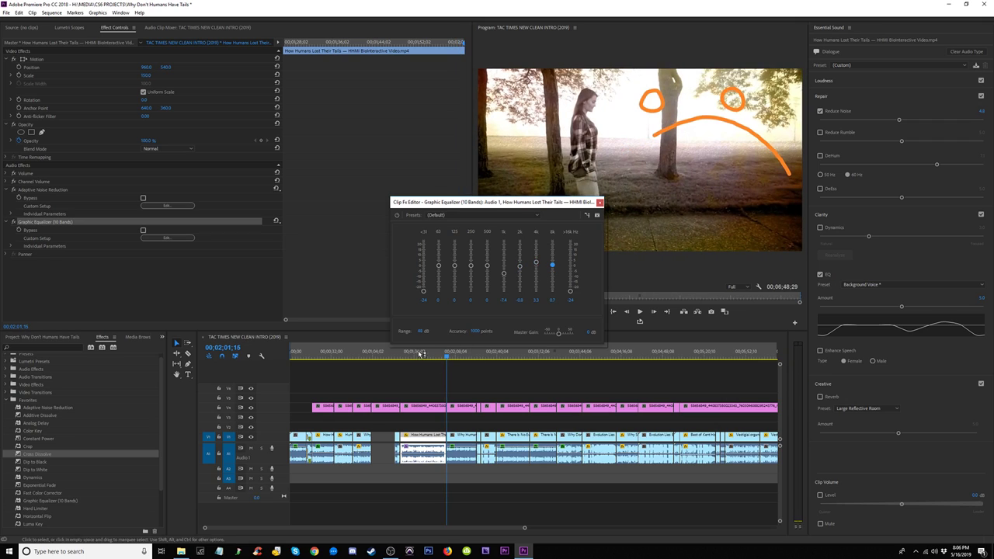
Step: Replay the clip from near its start, lower the 8k band to about -2.9 and close the equalizer
click(410, 352)
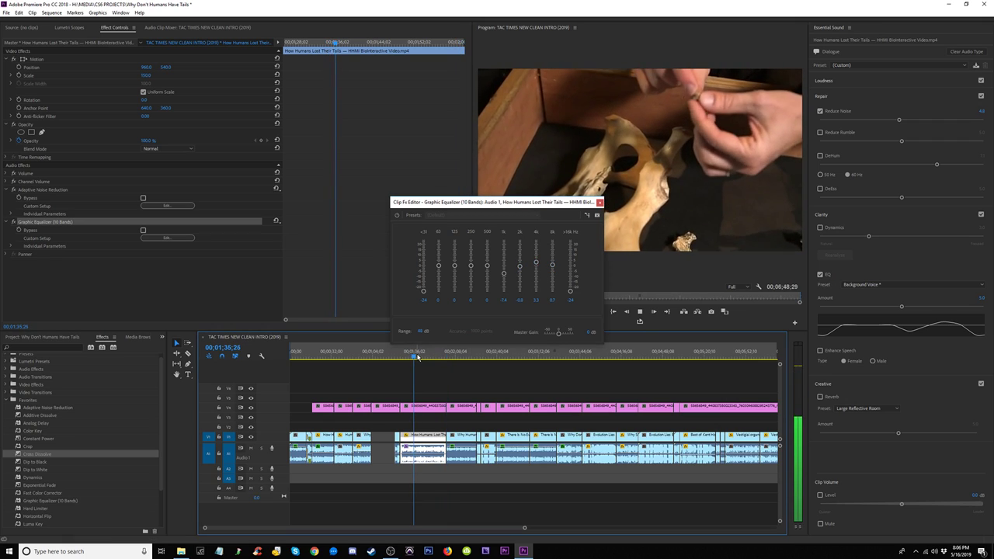
drag(552, 265, 554, 271)
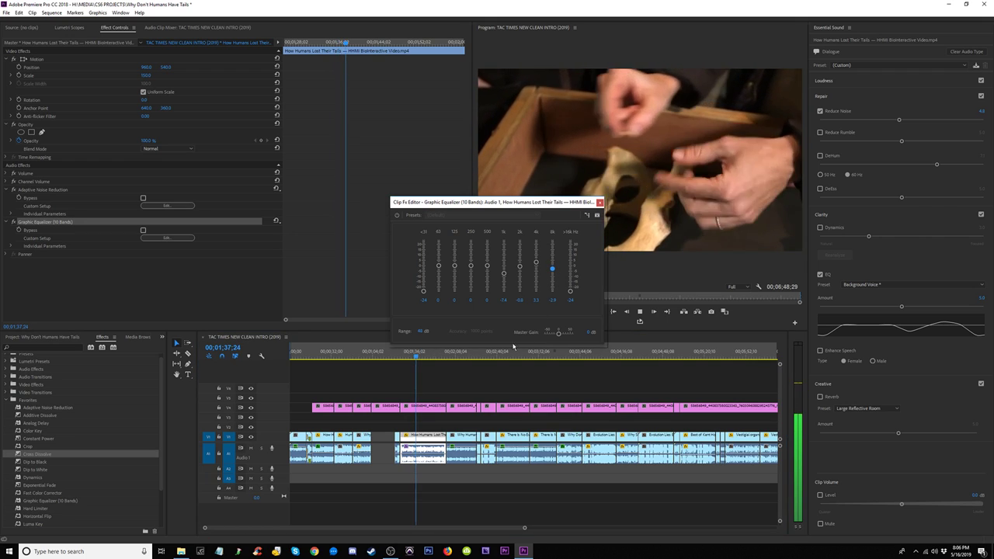
click(437, 439)
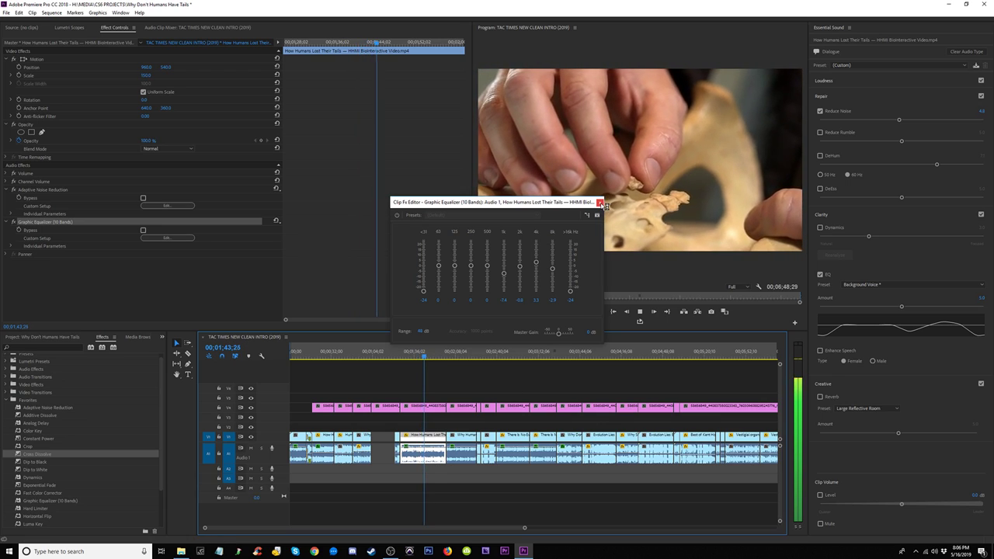
click(600, 204)
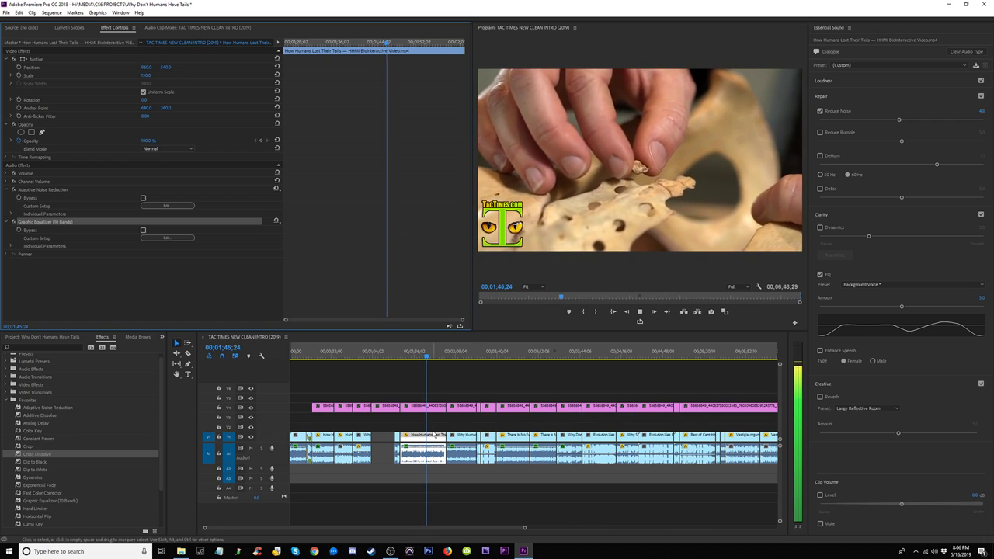
click(67, 27)
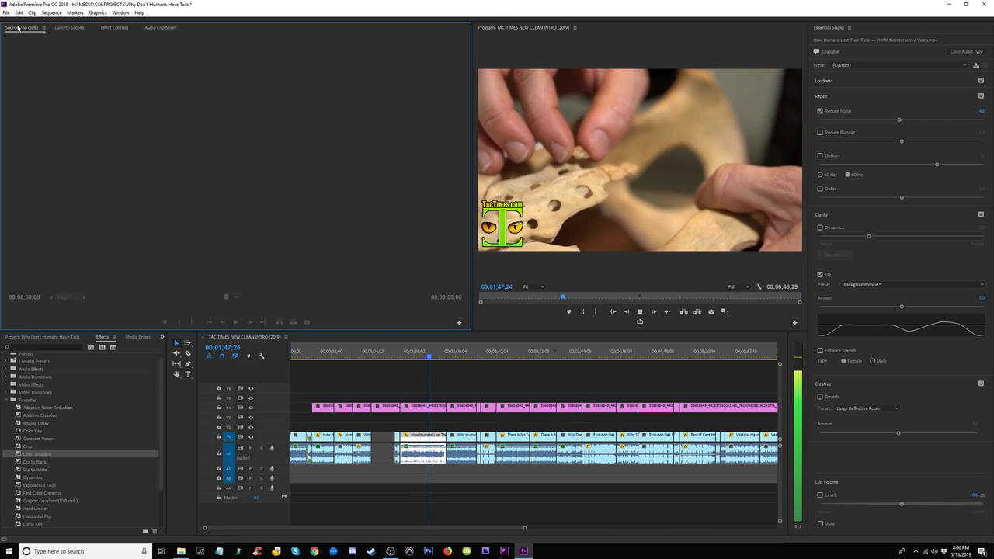
click(117, 27)
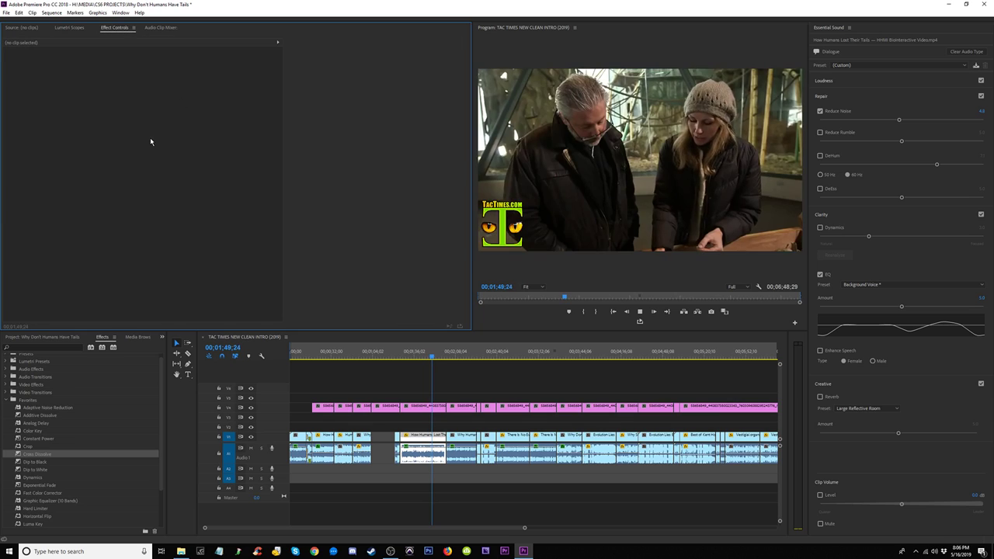
click(42, 336)
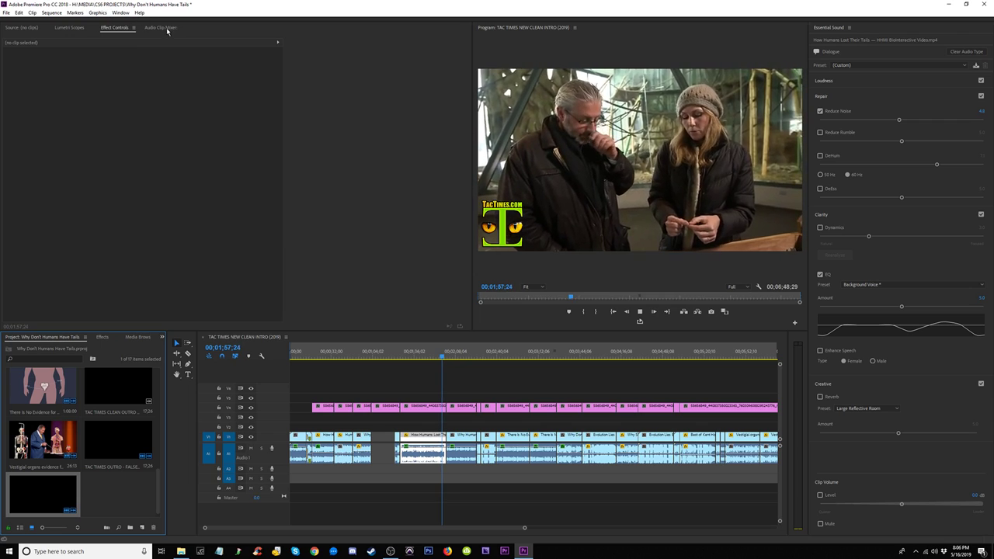
click(574, 27)
click(412, 37)
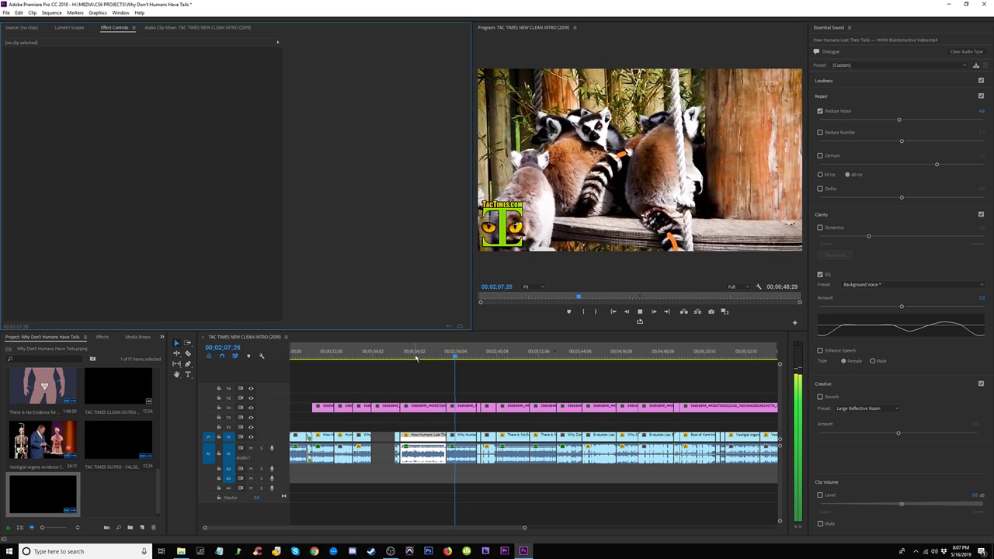
Step: Listen to the sequence from 00;02;12;01 into the Evolution Lies Exposed clip, then return the playhead to 00;02;24;28
click(461, 355)
key(minus)
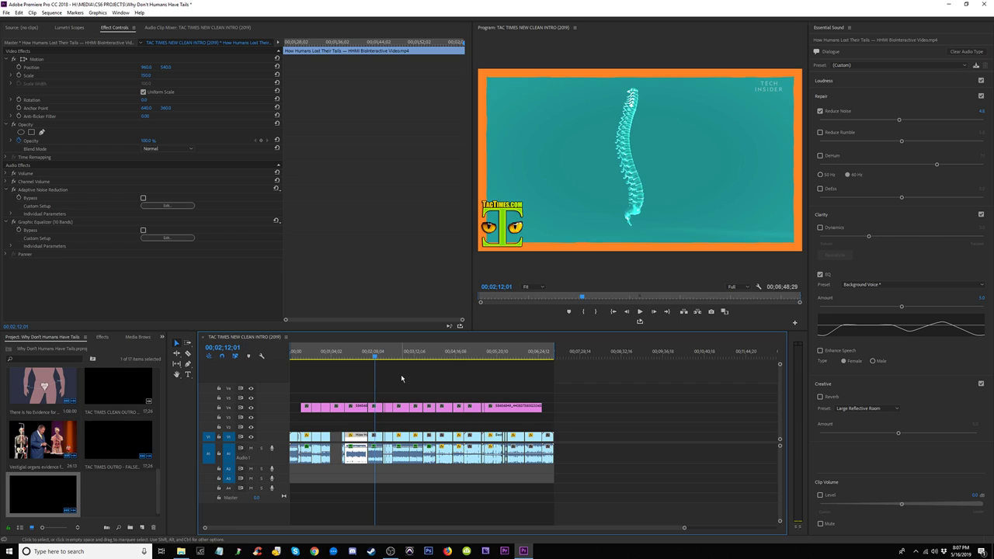
key(space)
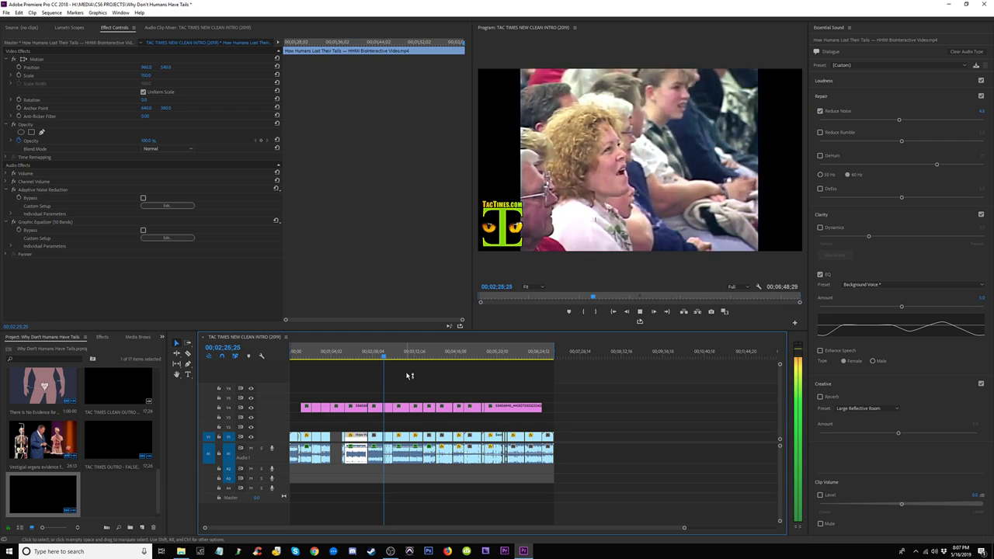
key(=)
key(=)
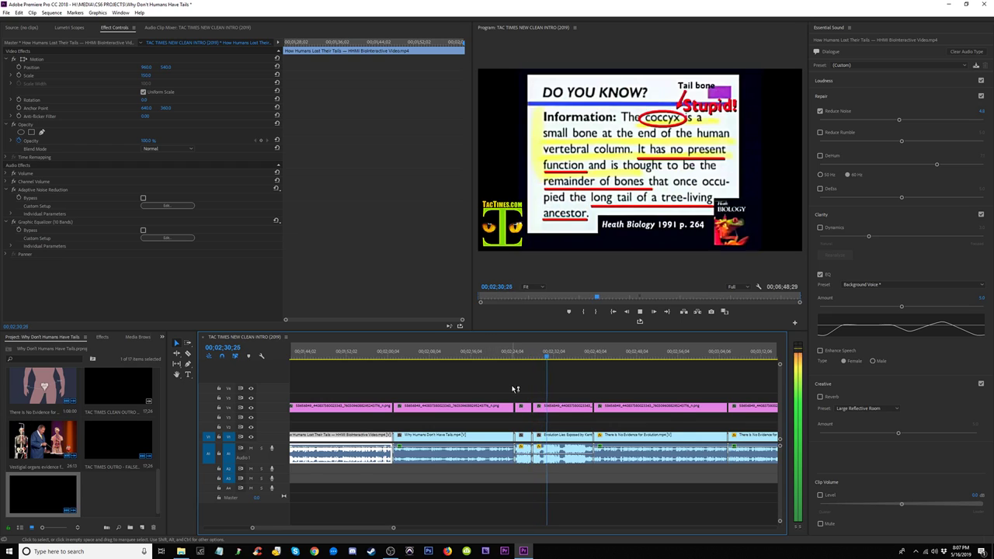
key(-)
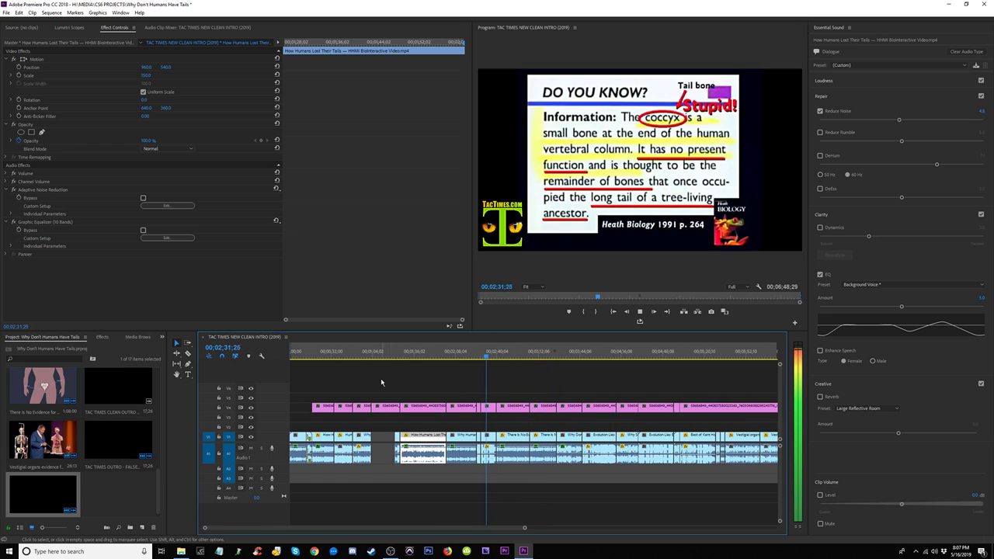
click(478, 356)
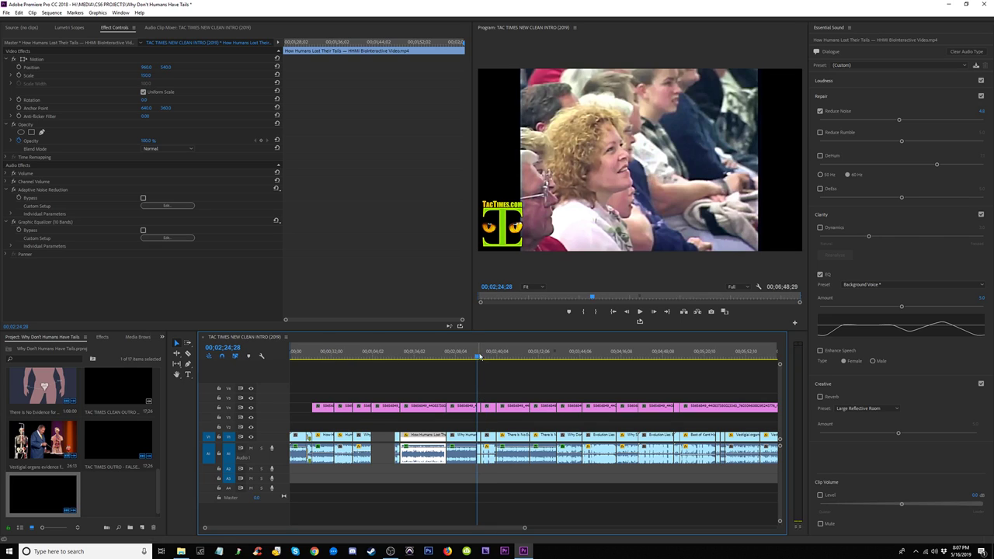
Step: Play samples of the clips after the intro, then shift those three clips and their audio later, toward the trimmed How Humans Lost Their Tails clip
click(320, 357)
key(space)
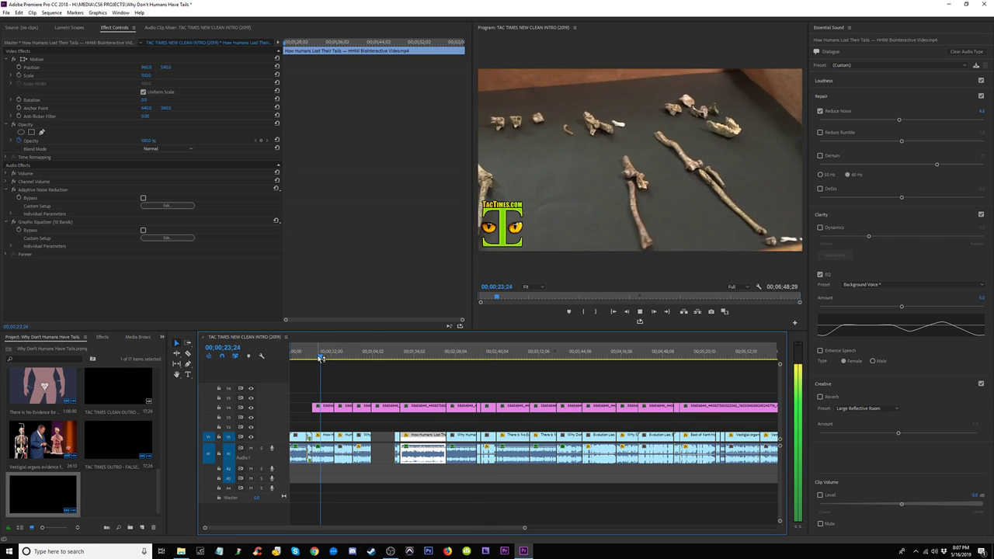
click(327, 355)
click(340, 356)
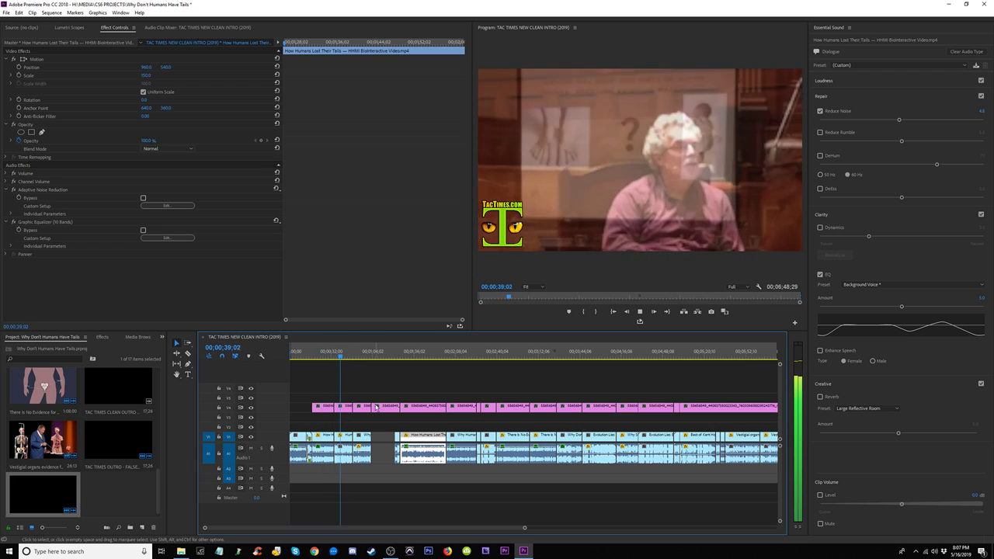
drag(381, 425, 367, 440)
Step: Play back sections of the three shifted clips from about 00;00;53, stopping just past their end at 00;01;17;22
click(358, 356)
key(space)
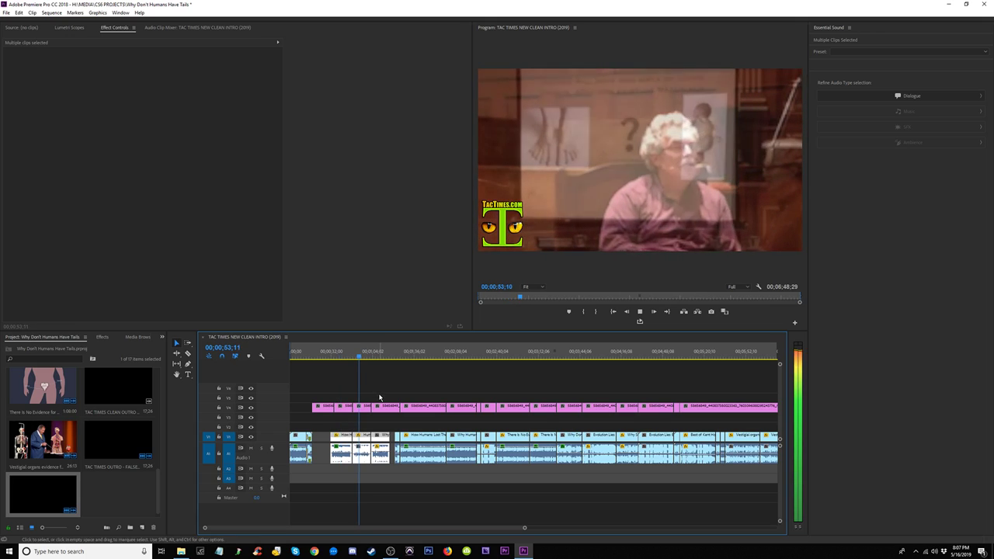
click(379, 355)
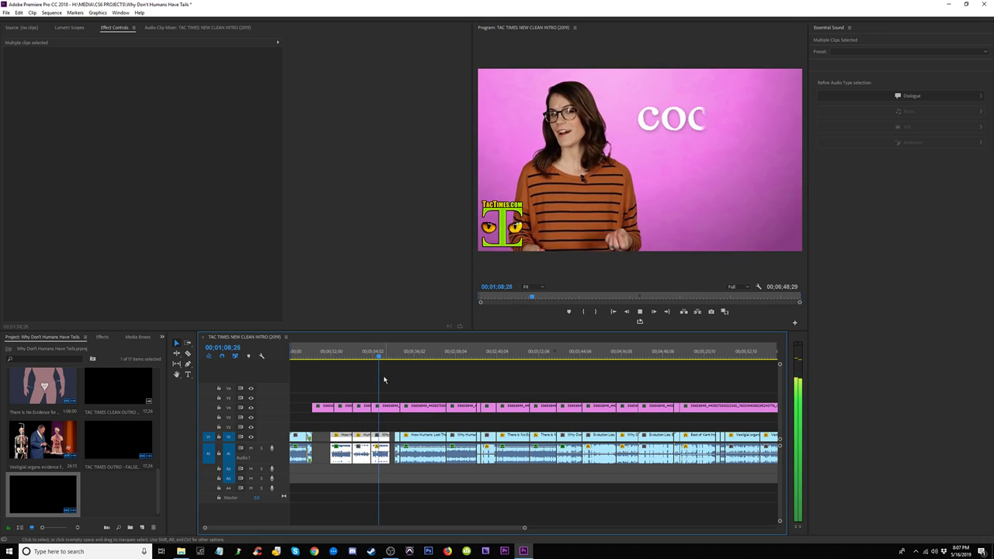
click(365, 354)
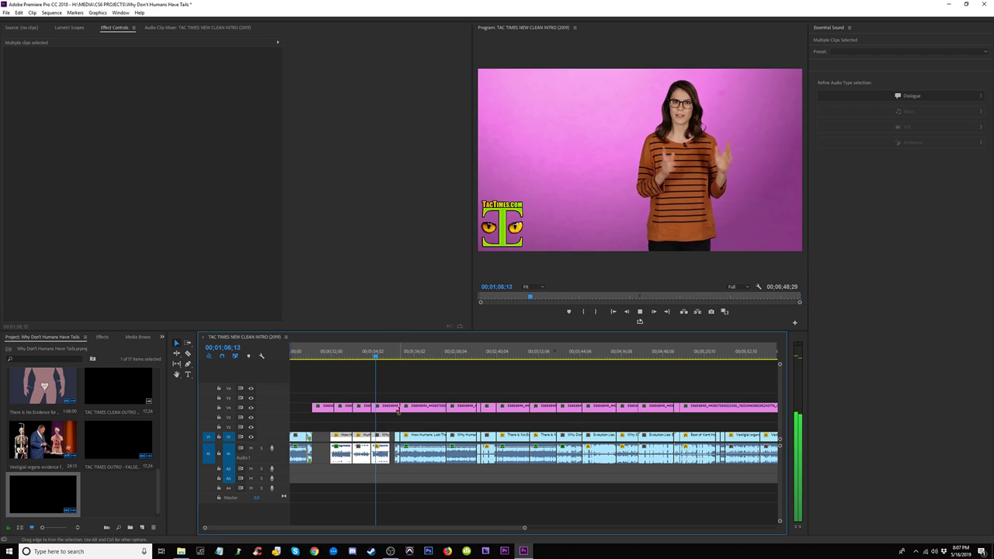
click(386, 357)
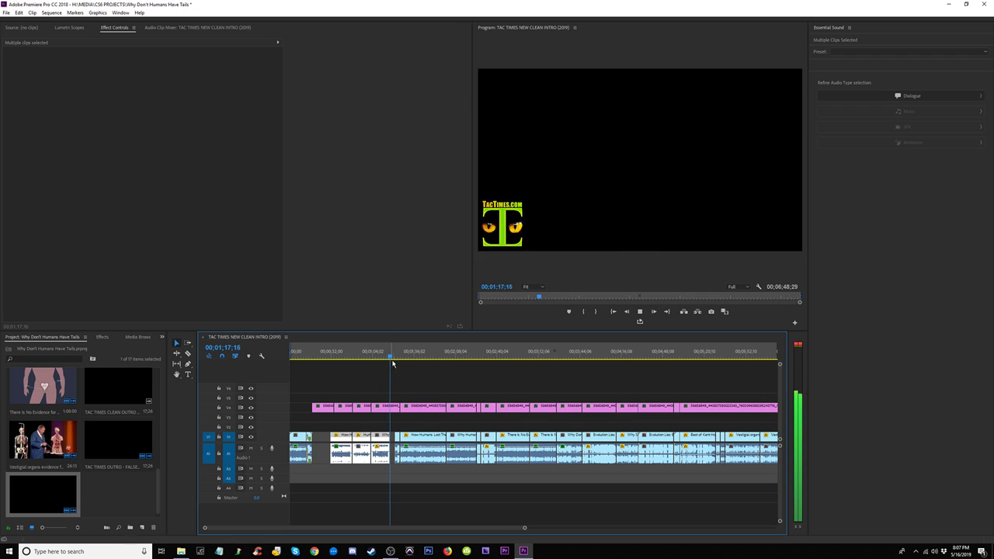
key(space)
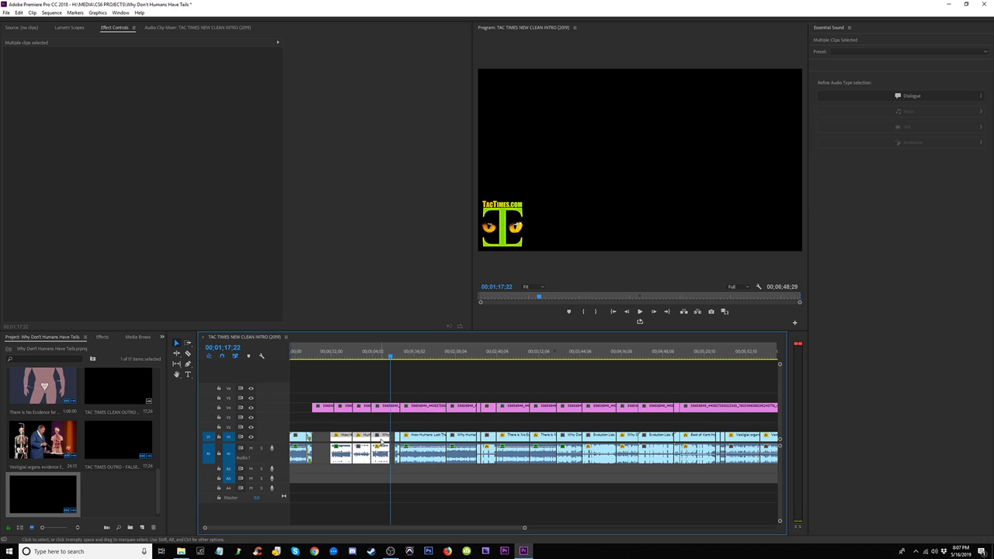
Step: Select only the Why Don_t Humans Have Tails clip just before the playhead and save the project
click(383, 427)
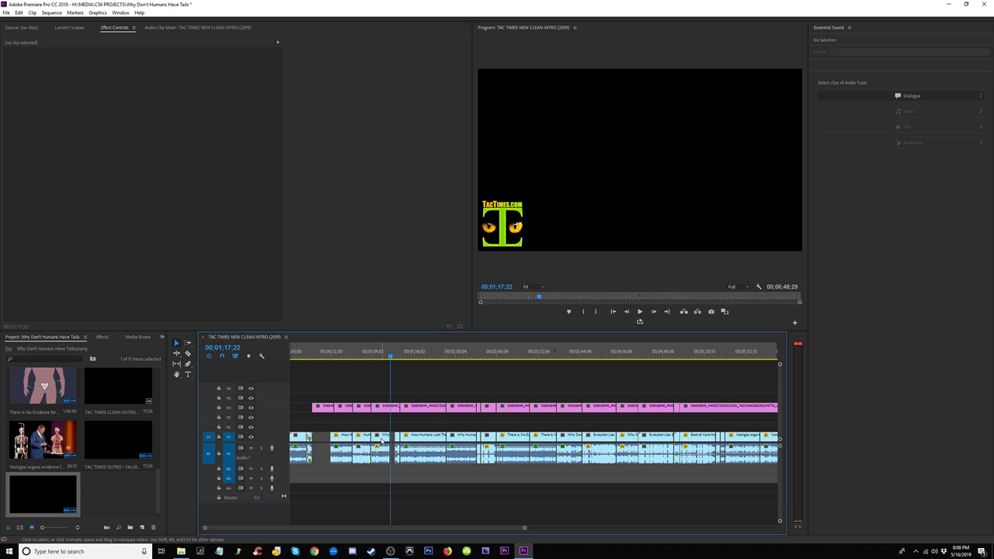
click(381, 440)
key(ctrl+s)
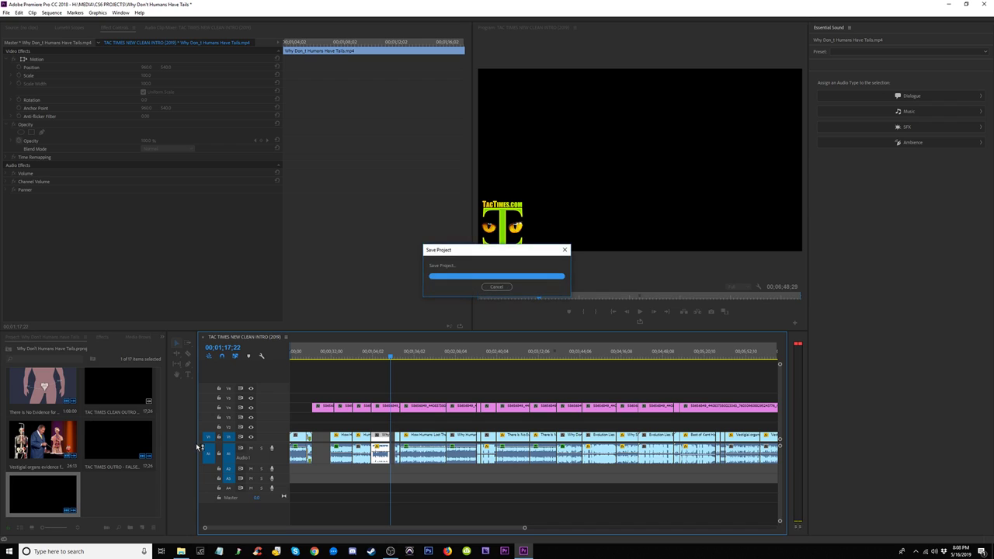
Step: Switch to the Editing workspace and widen the timeline area
drag(198, 447, 156, 443)
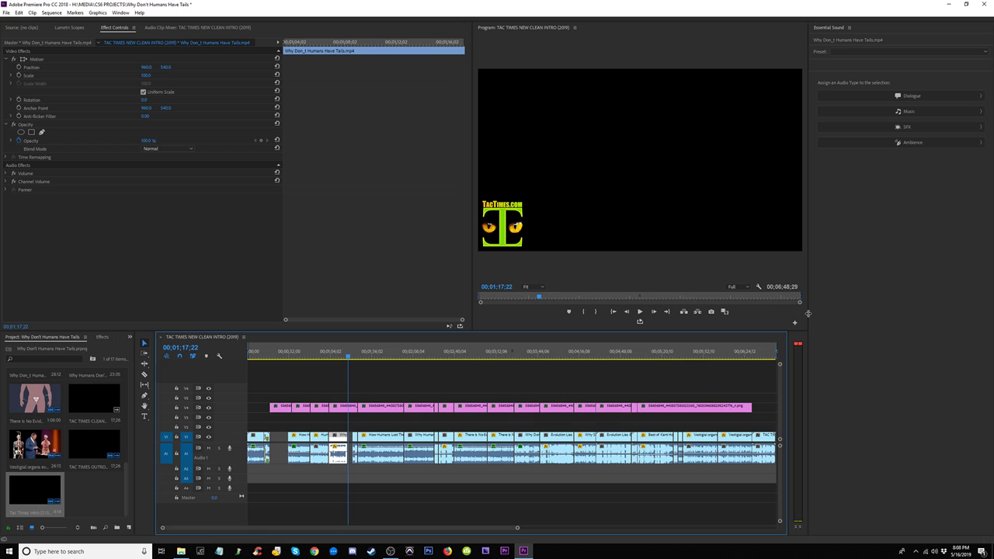
click(118, 13)
mouse_move(163, 23)
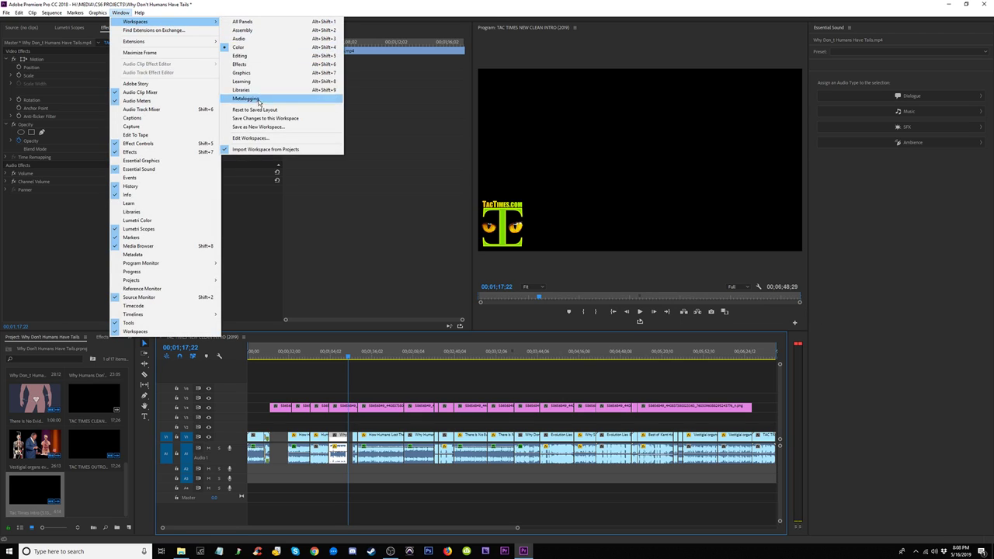
click(268, 55)
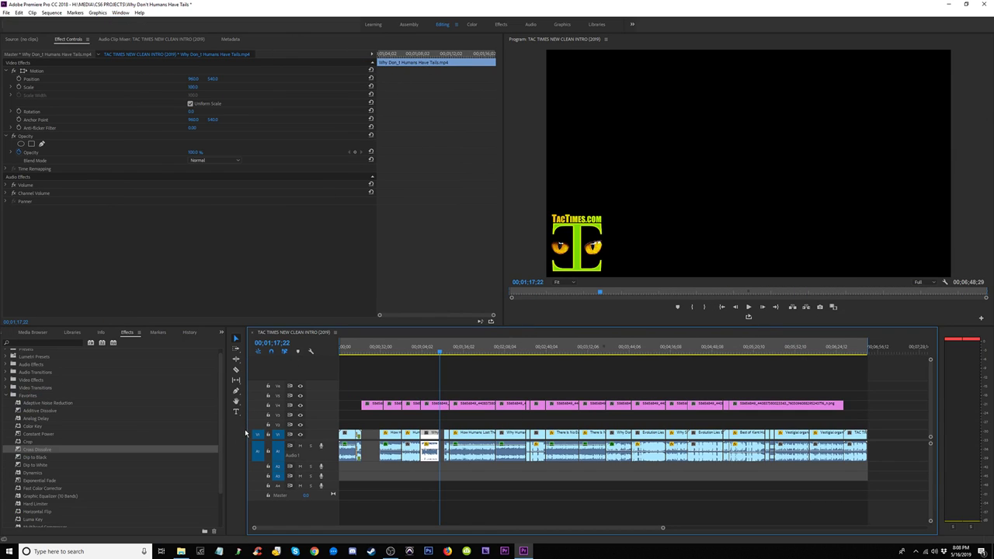
drag(244, 428, 186, 428)
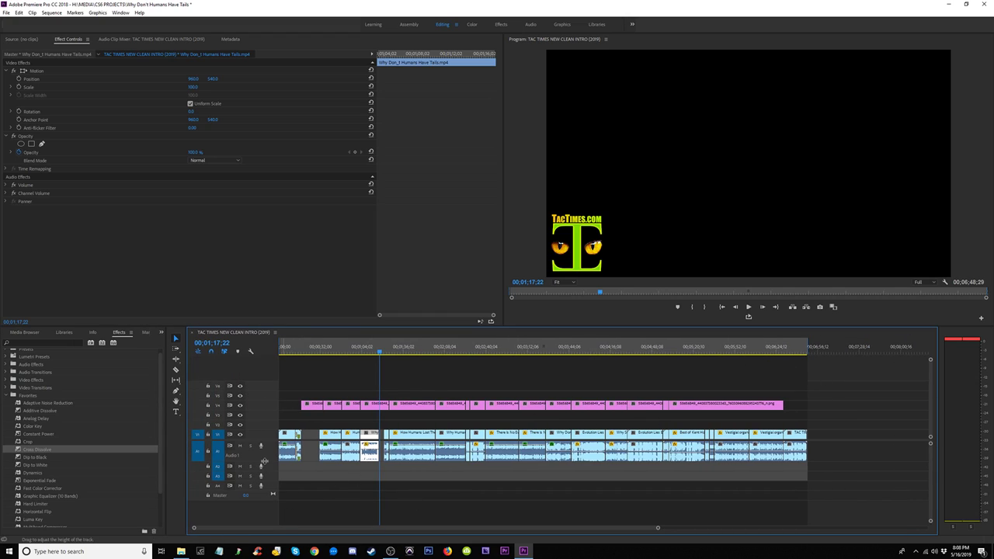
Step: Increase the heights of the Audio 1 and Video 1 tracks to show larger waveforms and clip thumbnails
drag(264, 461, 264, 503)
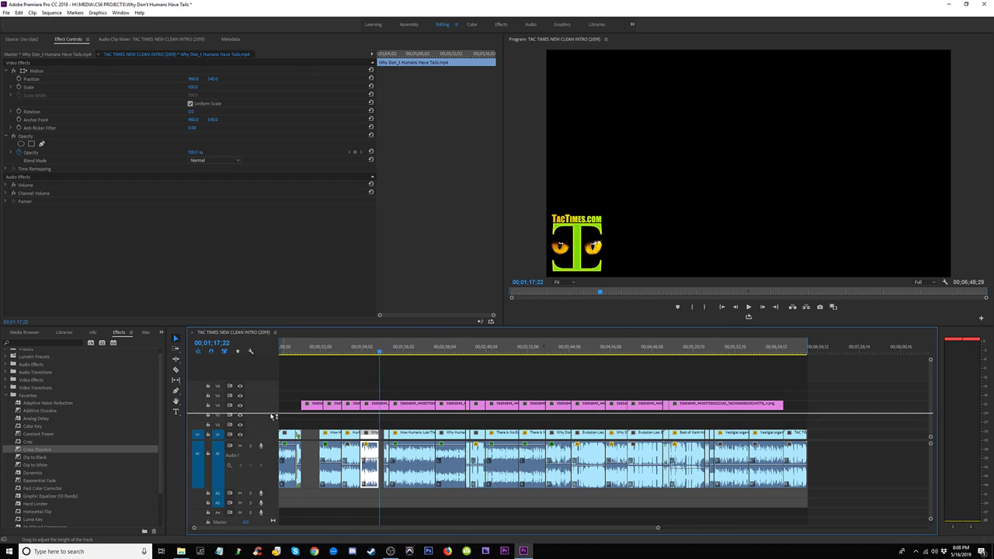
drag(270, 429, 270, 412)
key(equal)
key(equal)
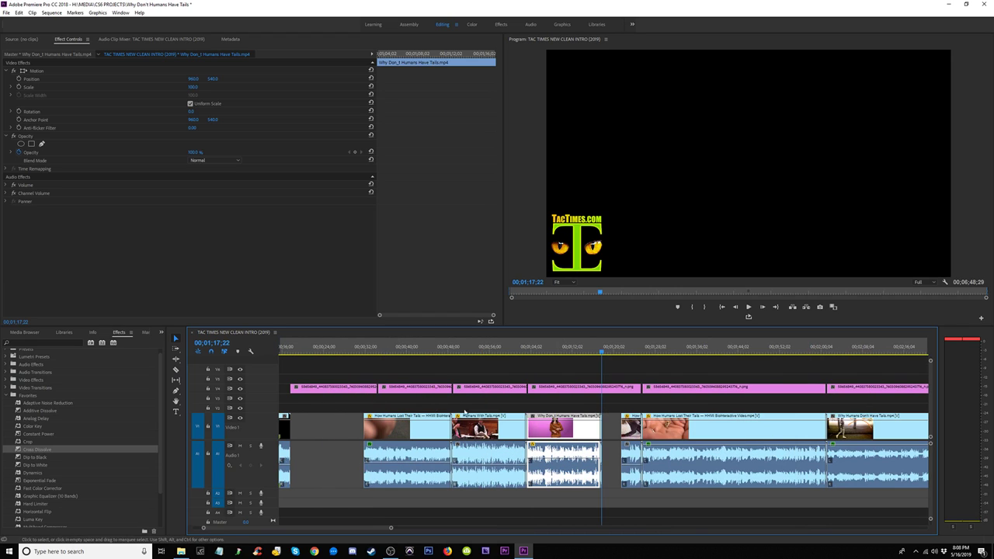
Step: Shift the three-clip group slightly later and place its Why Don_t Humans Have Tails clip directly after the intro
drag(360, 406, 547, 476)
drag(544, 438, 339, 440)
click(580, 409)
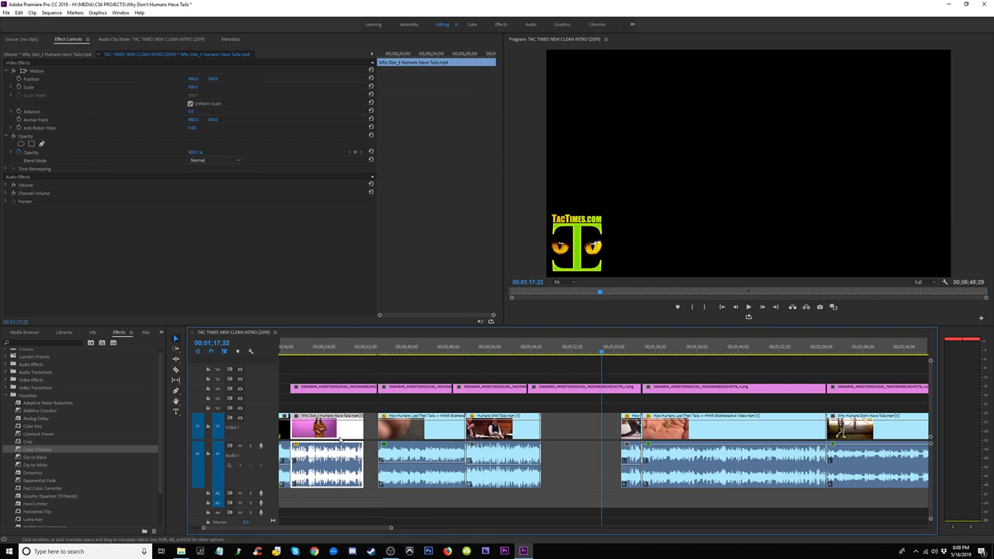
Step: Shift the next two clips later and place the short How Humans Lost Their Tails clip right after Why Don_t Humans Have Tails
drag(416, 407, 567, 473)
drag(506, 439, 572, 440)
drag(630, 434, 373, 435)
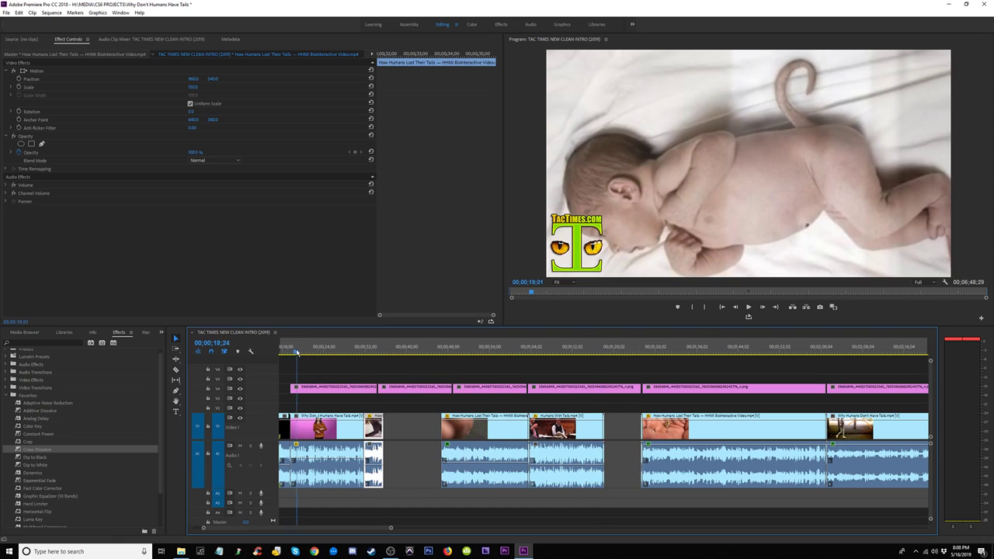
Step: Play the sequence from the end of the intro into the moved Why Don_t Humans Have Tails clip
drag(297, 352, 285, 352)
key(space)
scroll(310, 354, up, 2)
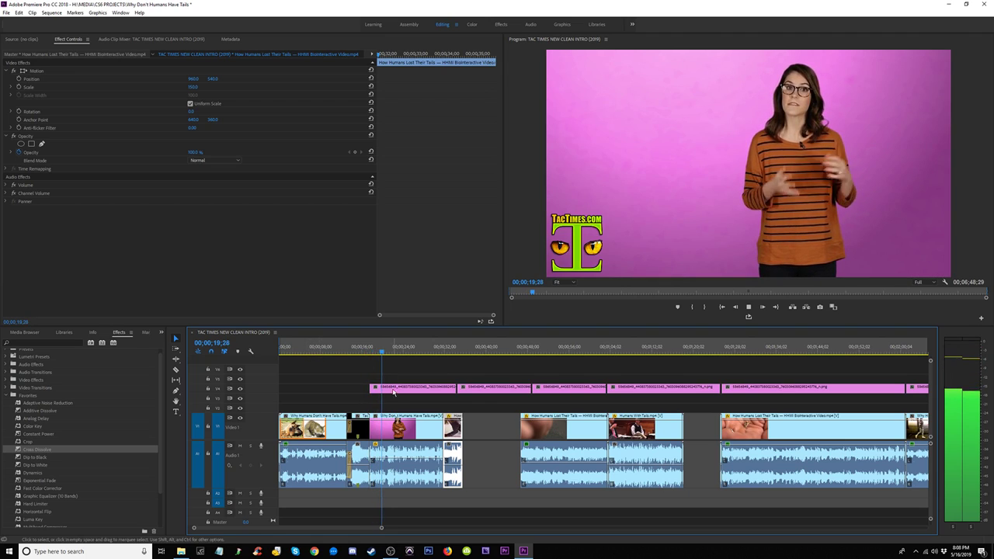
key(backslash)
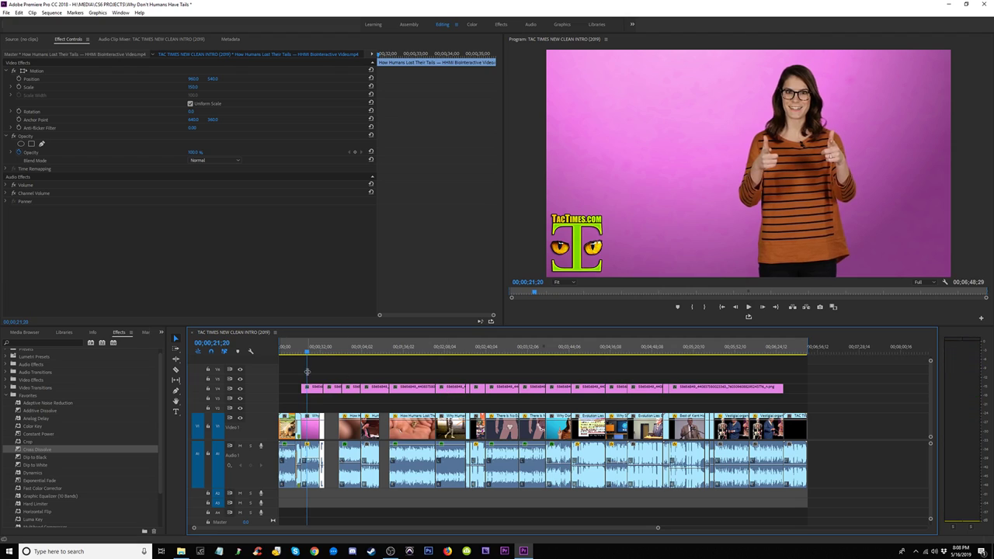
Step: Park one logo overlay clip beyond the end of the sequence and delete all the other logo overlays above the footage
click(485, 349)
drag(789, 375, 627, 392)
drag(295, 378, 852, 397)
key(Delete)
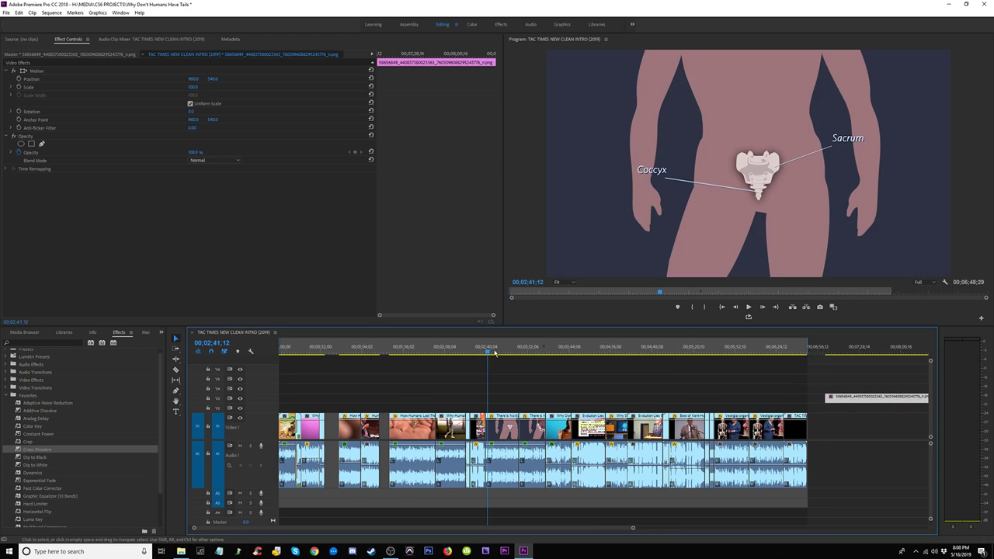
Step: Play the Why Don_t Humans Have Tails clip to its end, then move the short How Humans Lost Their Tails clip later
drag(330, 347, 309, 354)
key(space)
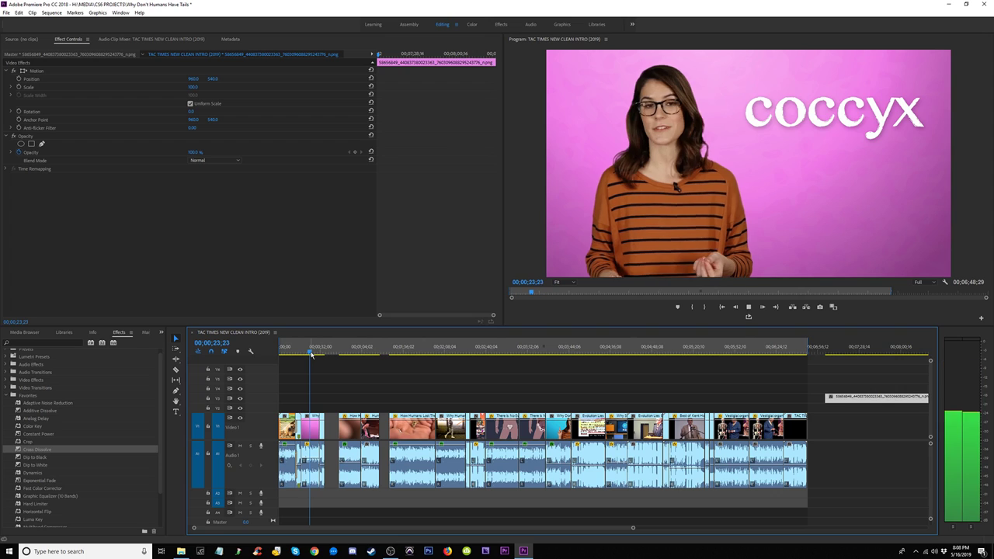
key(equal)
key(=)
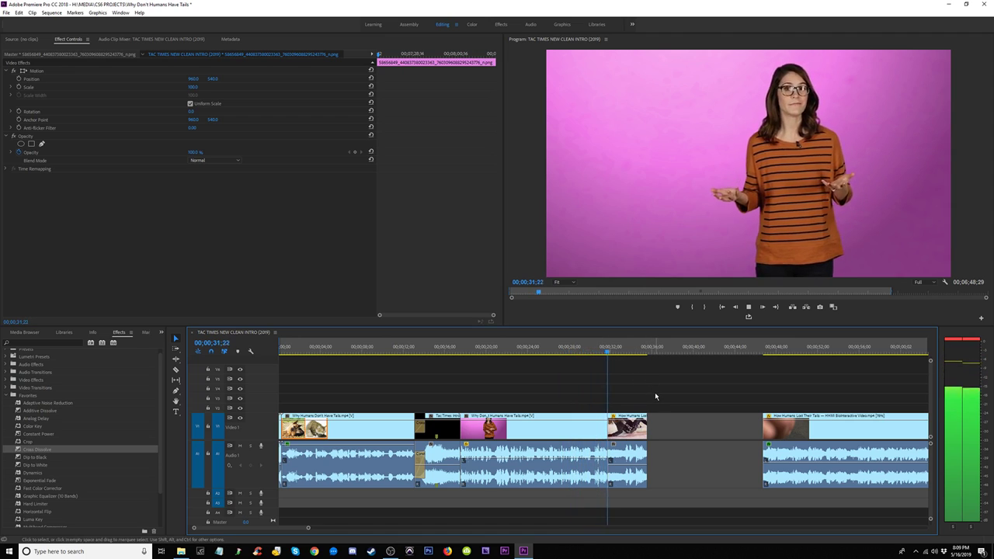
drag(627, 435, 705, 439)
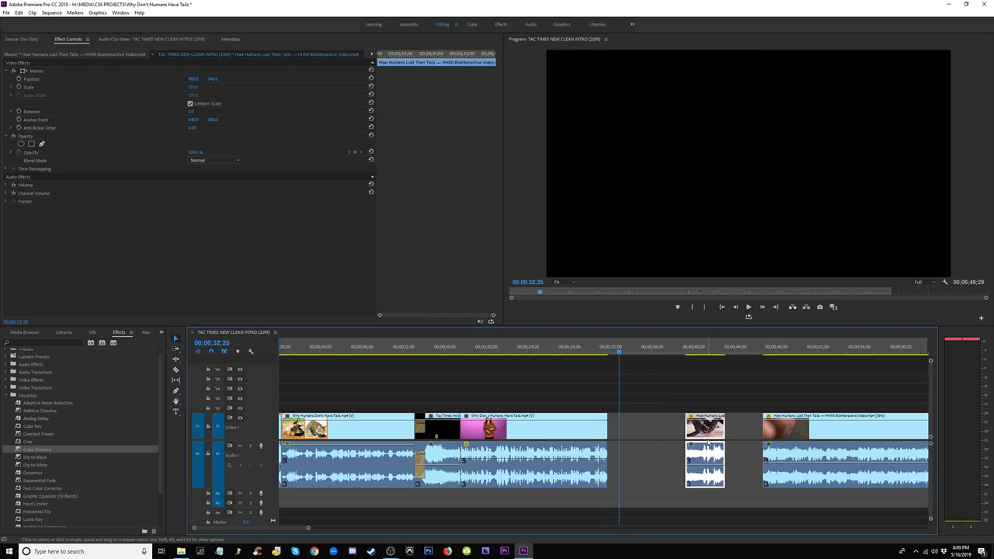
Step: Move the short Evolution Lies Exposed audience clip from about 00;02;26 to directly after the Why Don_t Humans Have Tails clip
key(minus)
key(minus)
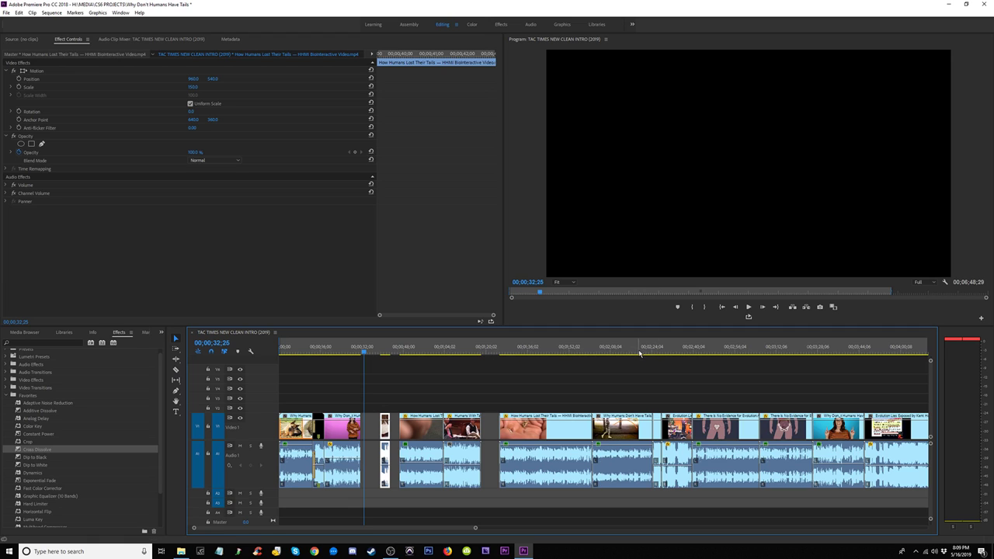
click(653, 353)
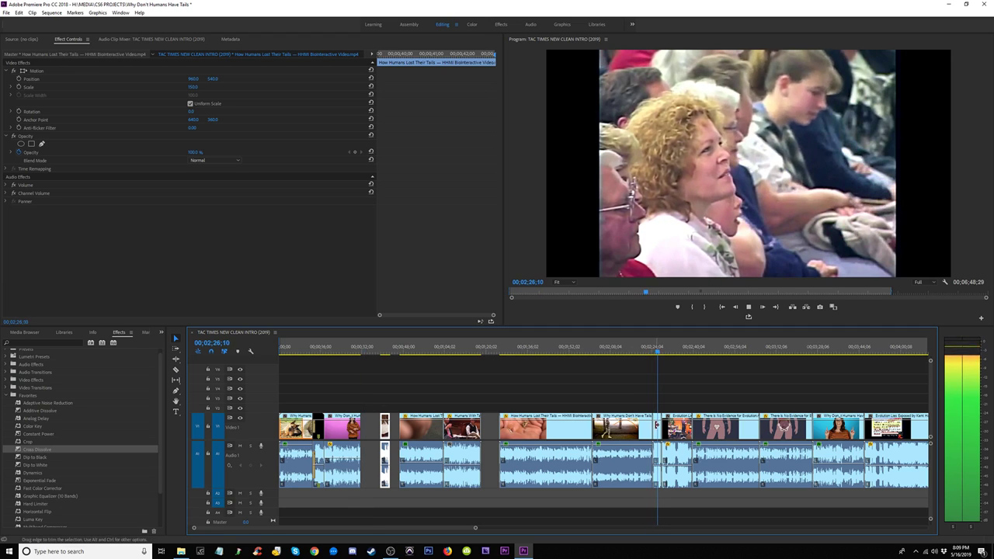
drag(656, 435, 364, 427)
Step: Replay the transition from Why Don_t Humans Have Tails into the Evolution Lies Exposed clip to find where its start needs trimming
click(361, 354)
key(space)
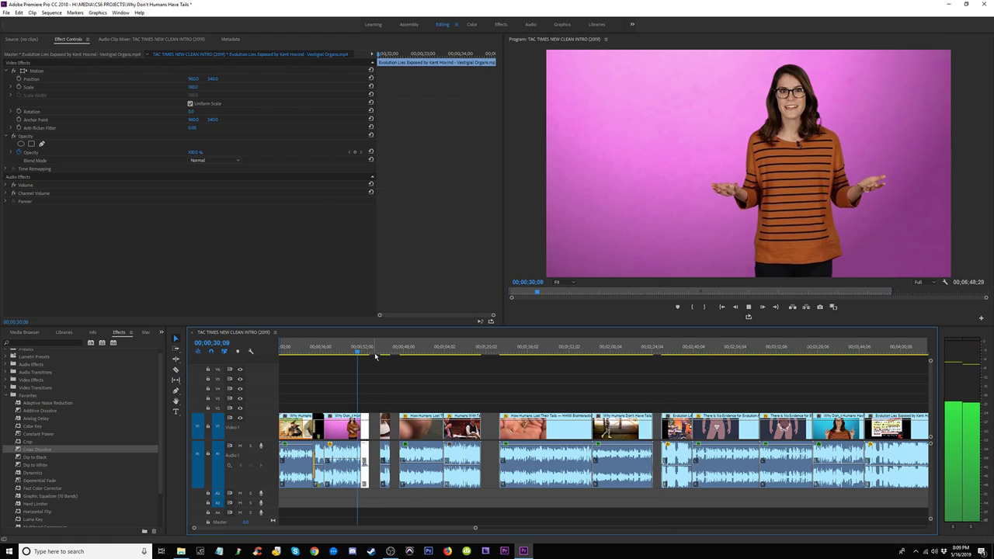
key(=)
key(=)
key(=)
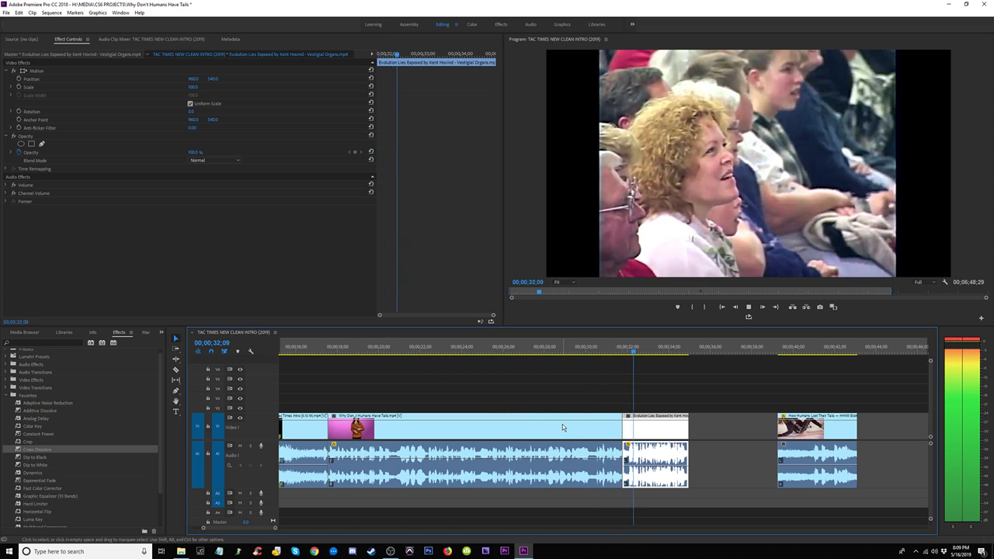
click(621, 352)
key(=)
key(=)
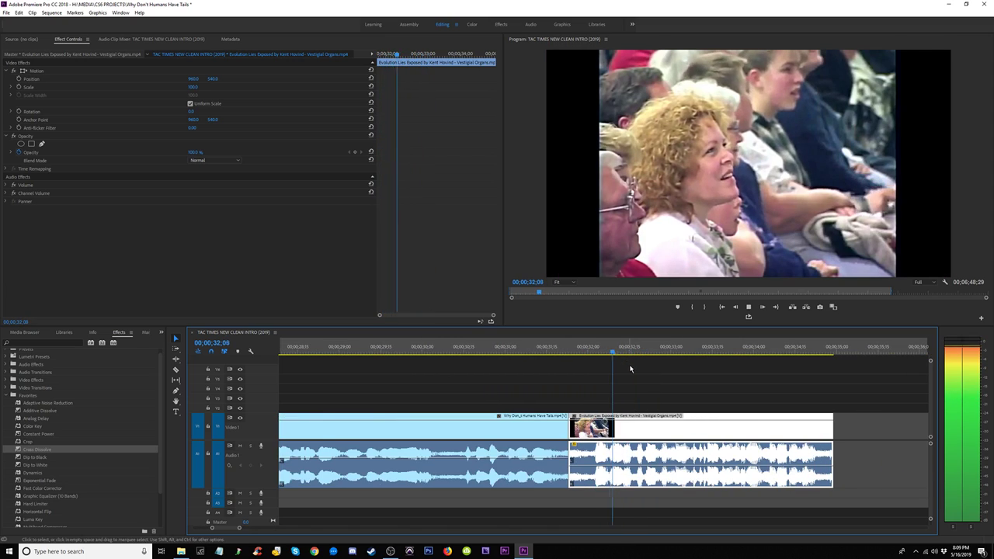
Step: Trim the start of the Evolution Lies Exposed clip at 00;00;32;02 and close the resulting gap
click(594, 356)
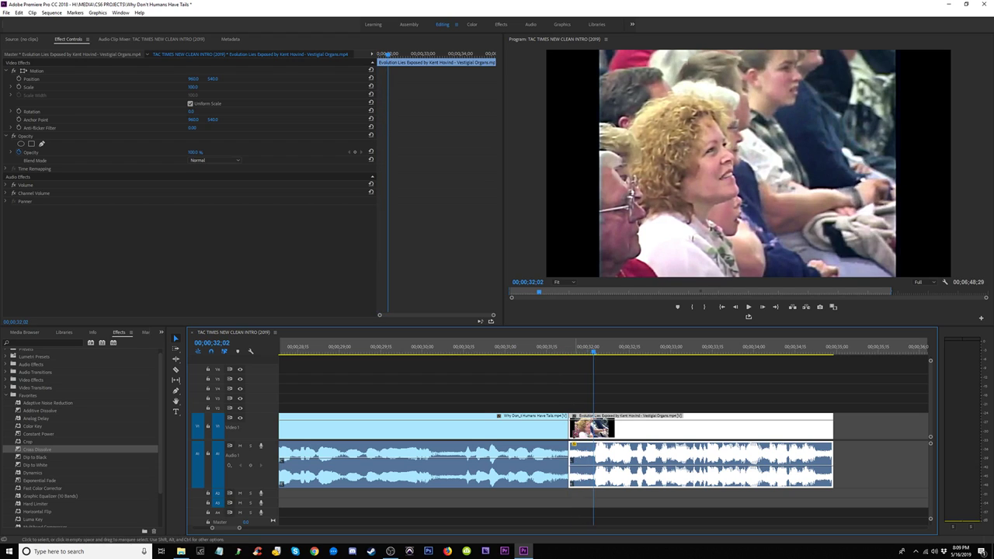
drag(571, 430, 593, 432)
click(582, 432)
key(Delete)
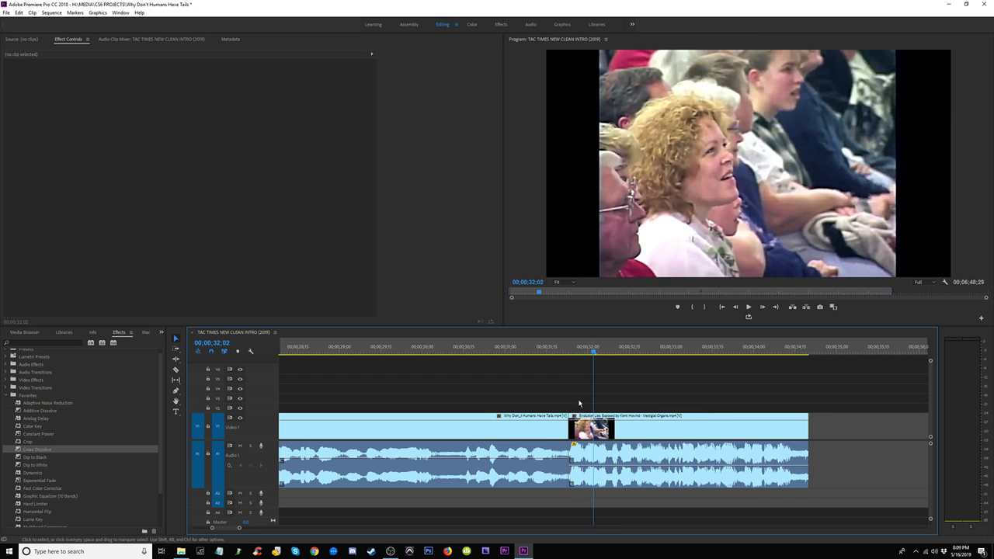
Step: Play the trimmed transition into the Evolution Lies Exposed clip, stopping at 00;00;34;17
click(518, 350)
key(space)
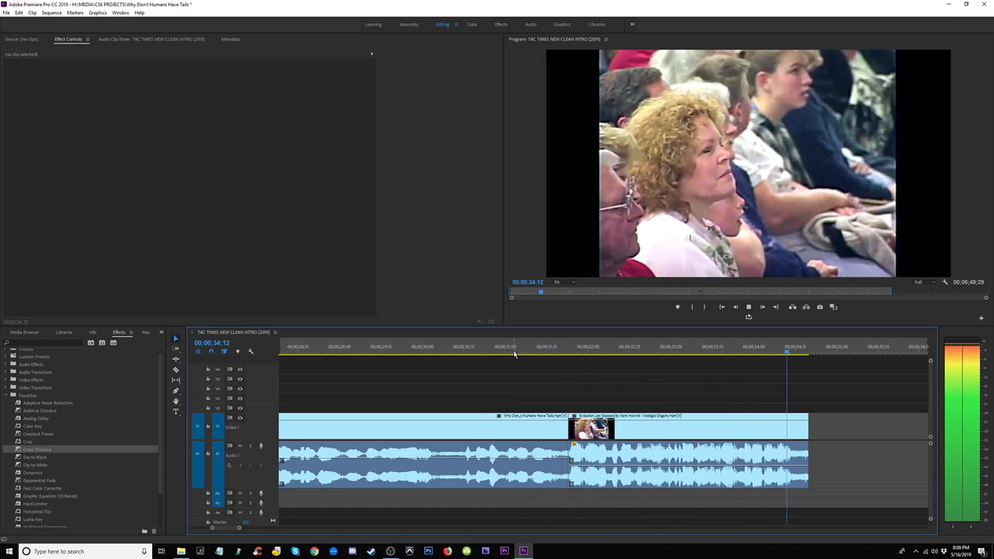
key(space)
key(minus)
key(minus)
key(minus)
key(minus)
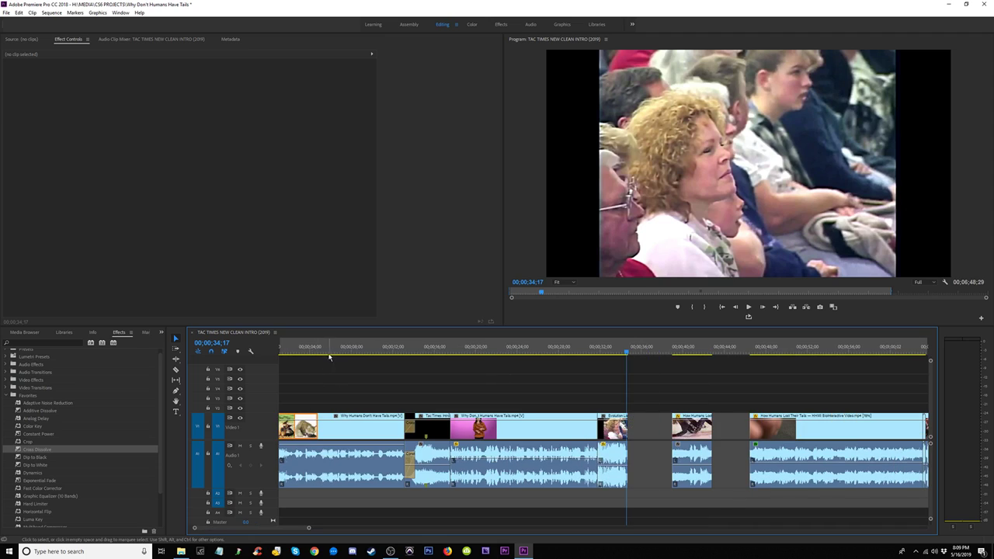
Step: Play the sequence from its beginning past the Evolution Lies Exposed clip, then replay that transition from about 00;00;30
key(Home)
key(minus)
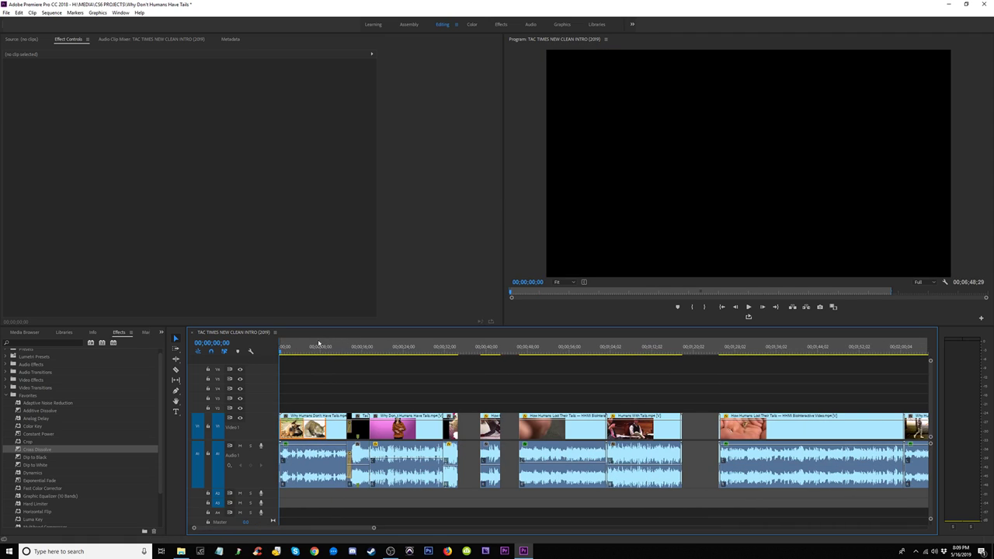
key(space)
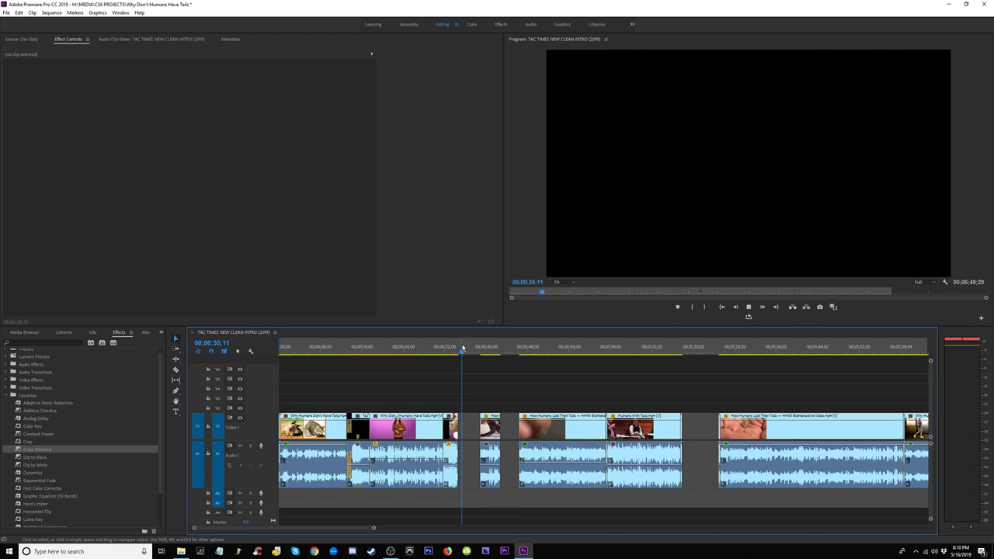
click(434, 350)
key(space)
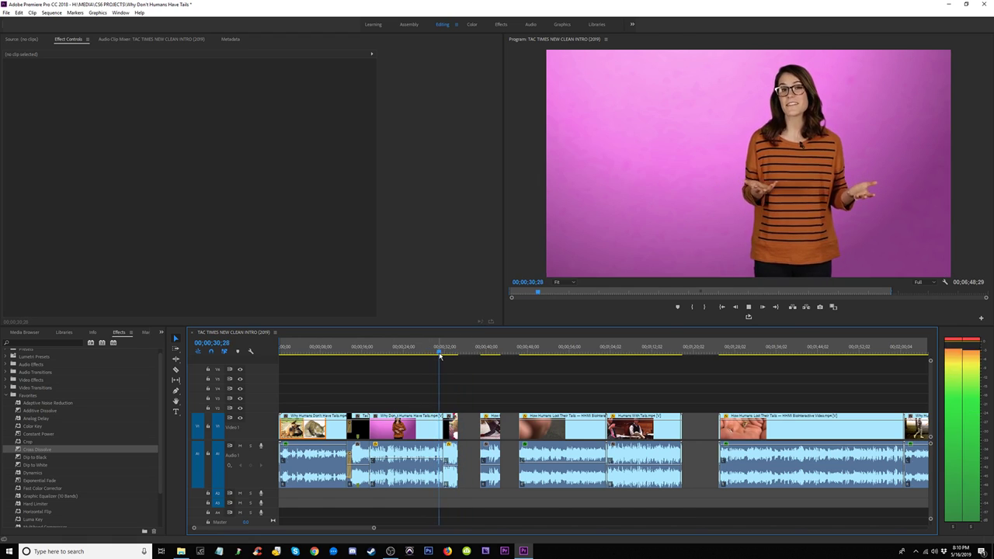
Step: Play the start of the short How Humans Lost Their Tails clip and shift the clip later, toward the next clip
click(477, 351)
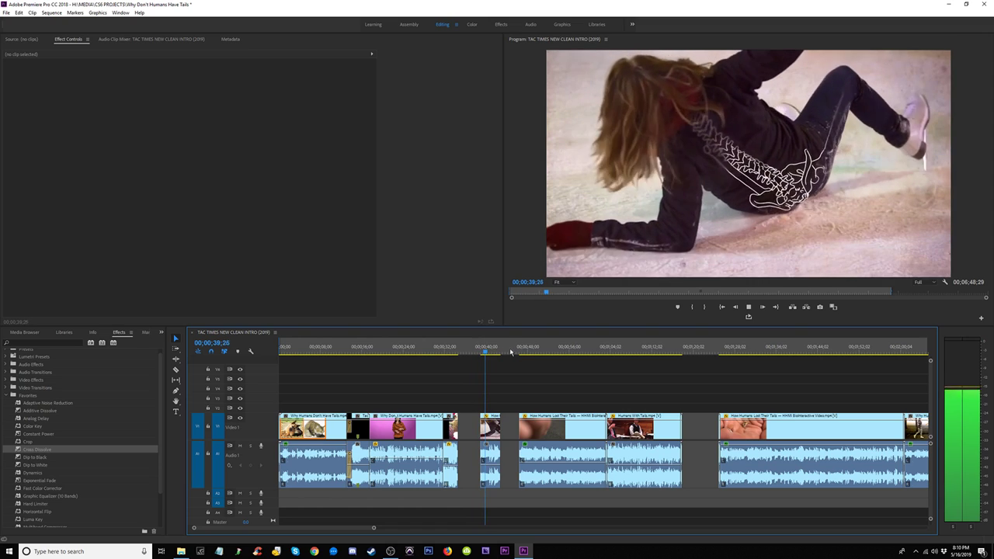
key(space)
drag(491, 438, 505, 438)
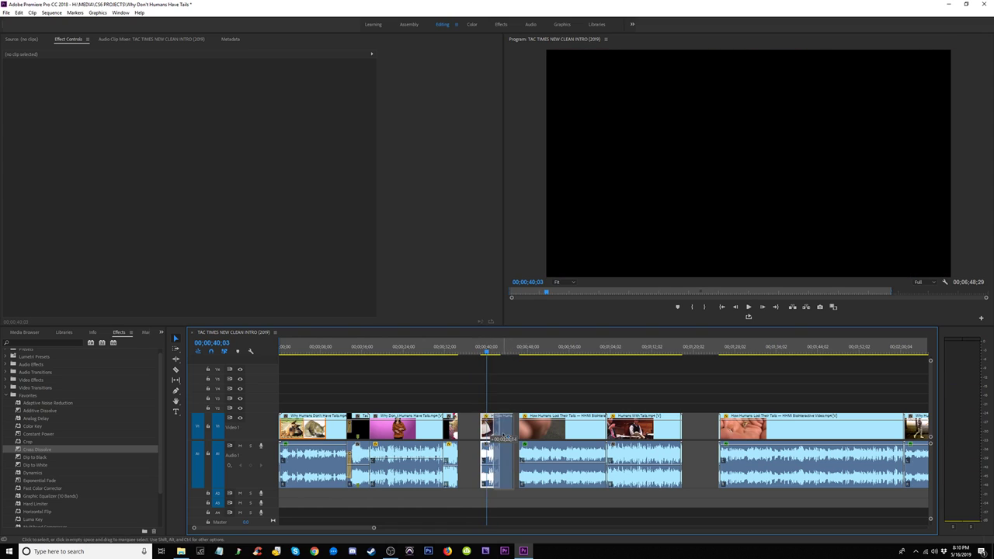
Step: Play sections of the How Humans Lost Their Tails and Humans With Tails clips, stopping at 00;00;50;03
click(524, 351)
key(space)
click(606, 351)
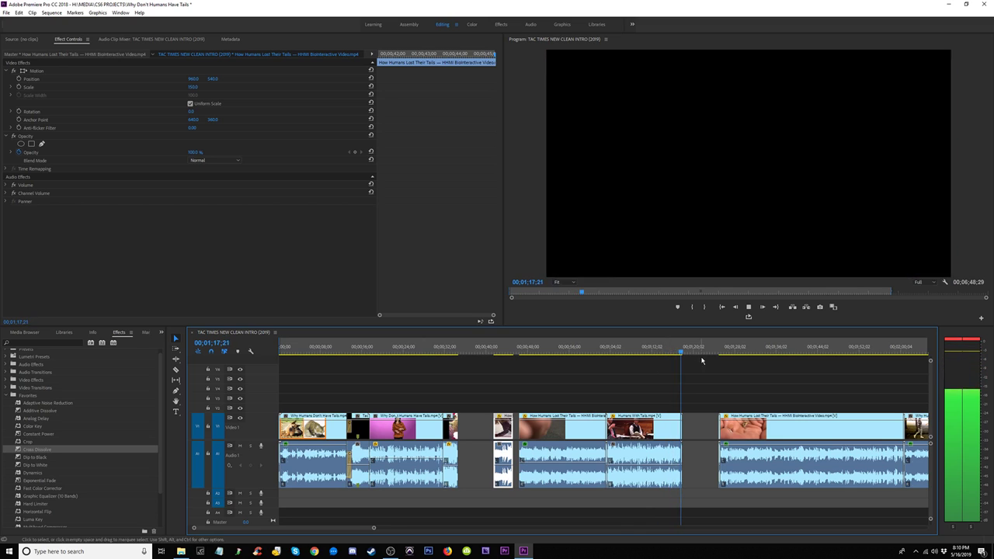
drag(715, 351, 722, 354)
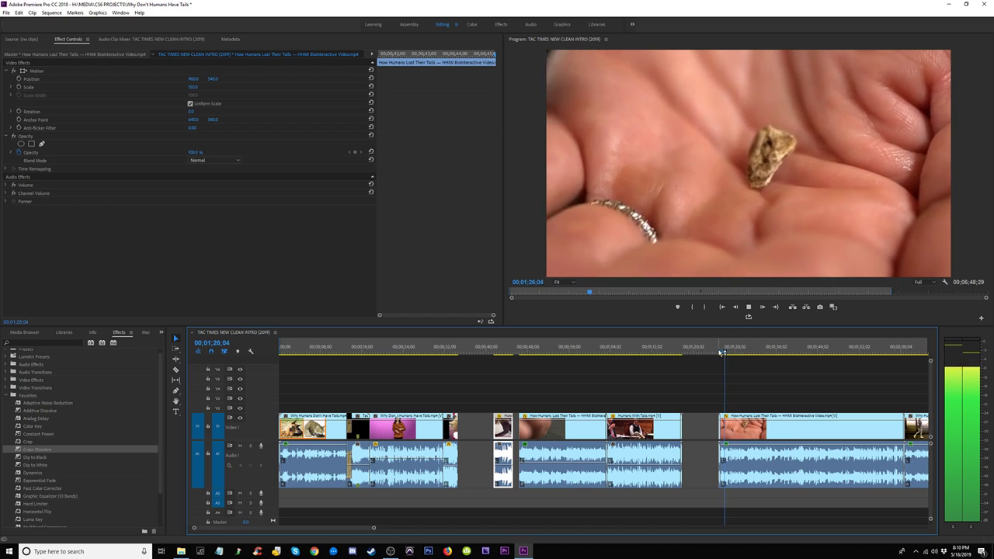
click(501, 349)
key(space)
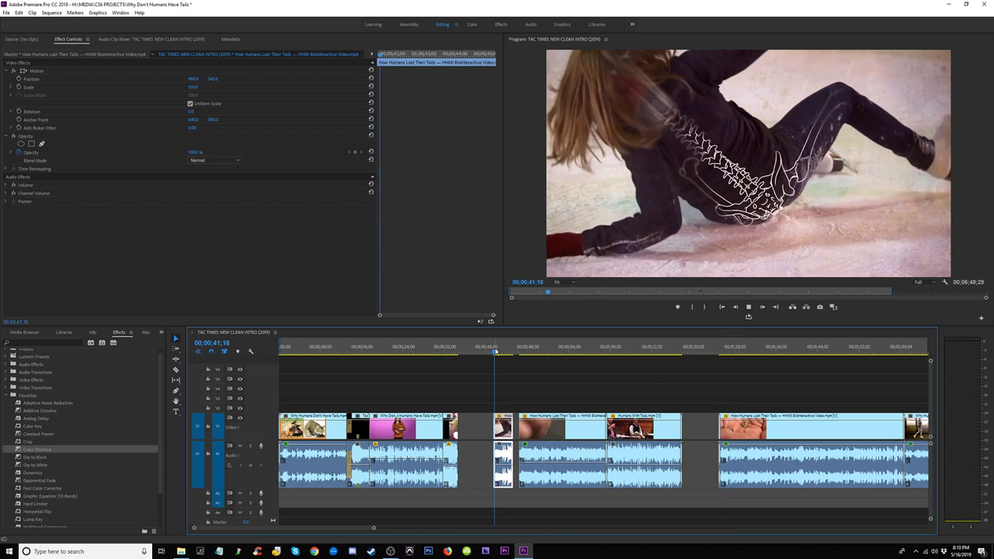
click(522, 349)
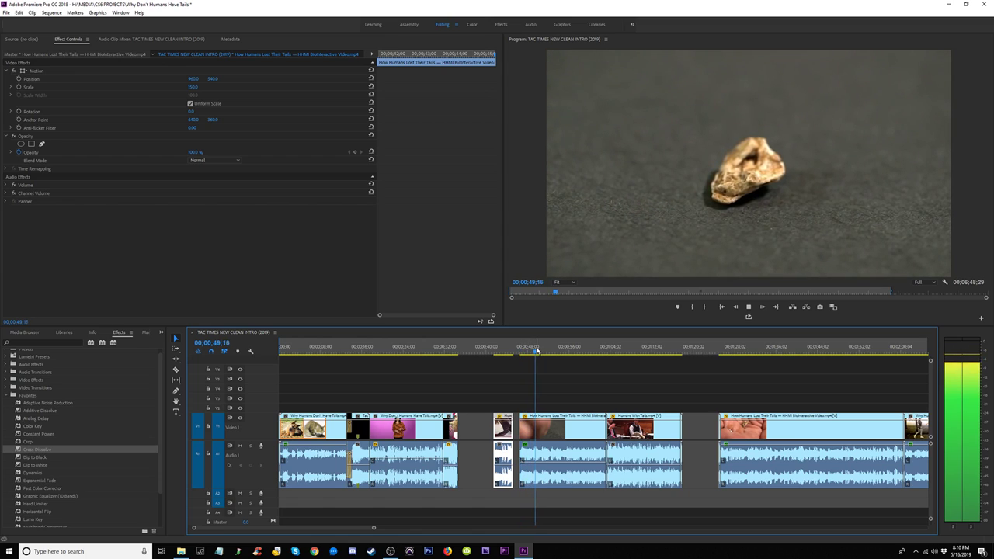
key(space)
Step: Move the Humans With Tails clip into the gap directly after the short Evolution Lies Exposed clip, inserting it there
click(650, 475)
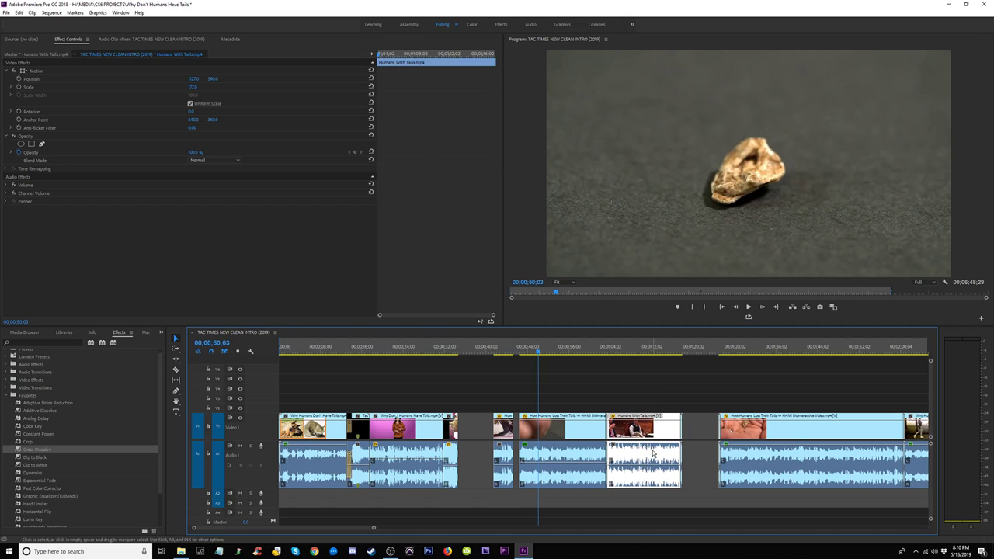
key(Delete)
click(480, 348)
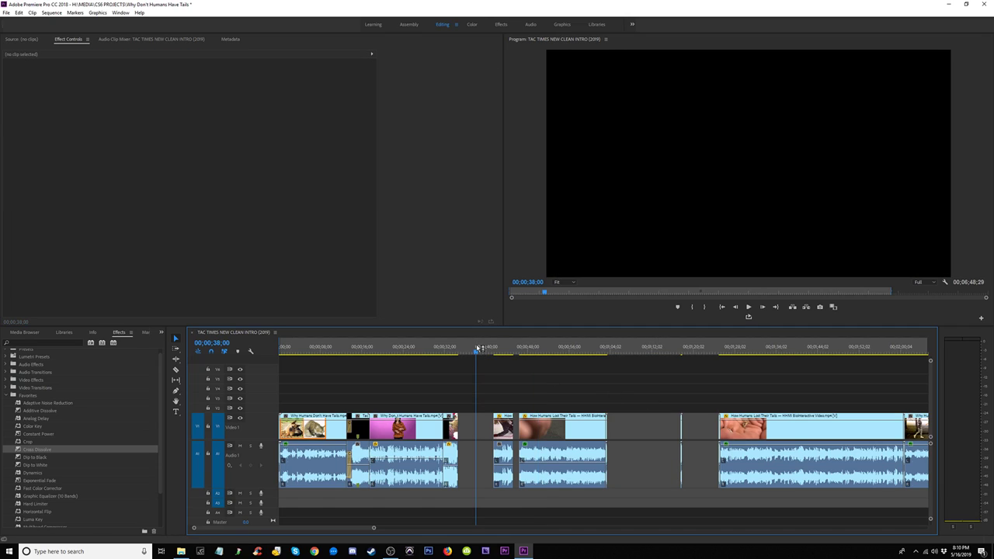
key(Down)
key(Up)
key(ctrl+shift+v)
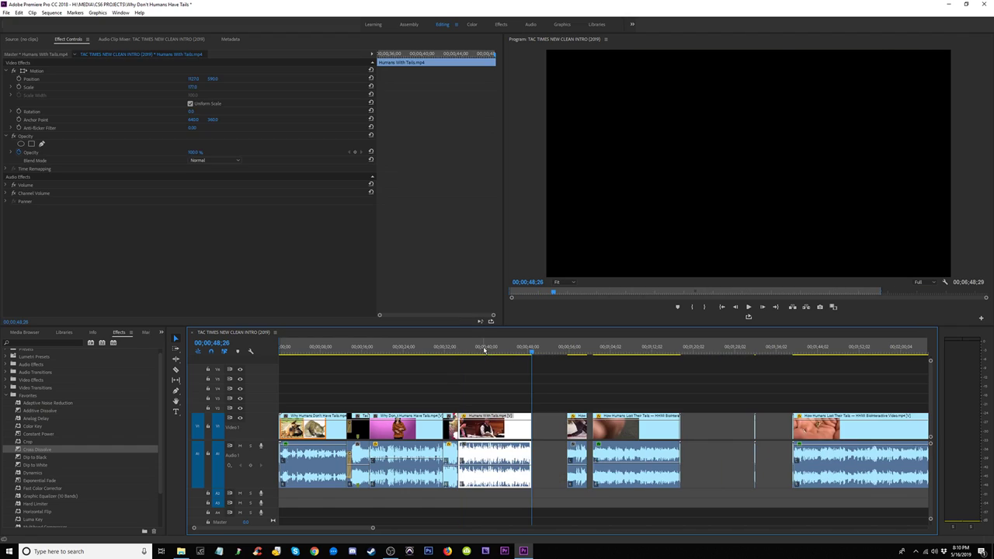
Step: Insert a copy of the Evolution Lies Exposed clip after Humans With Tails, play the transition and shift the copy later into the gap
click(452, 439)
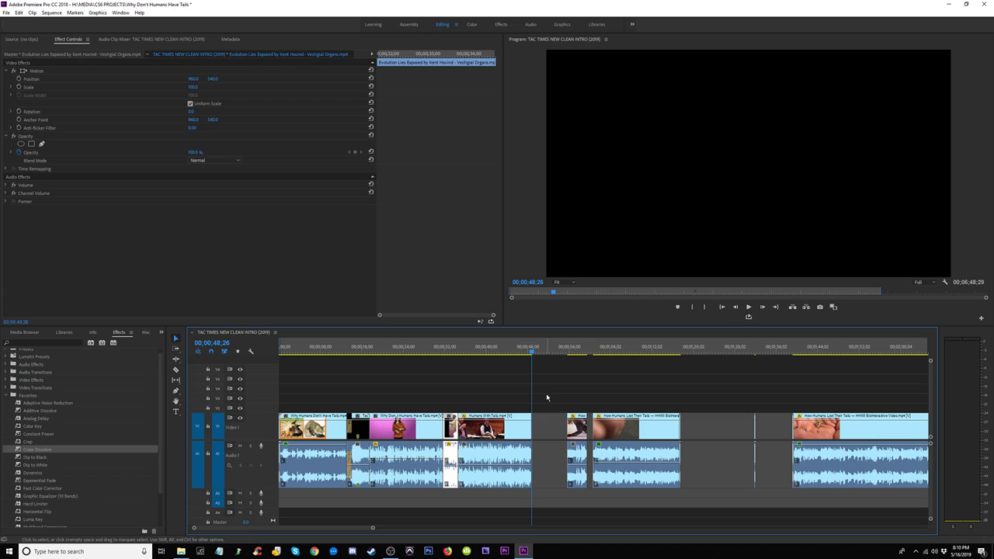
key(Delete)
key(ctrl+z)
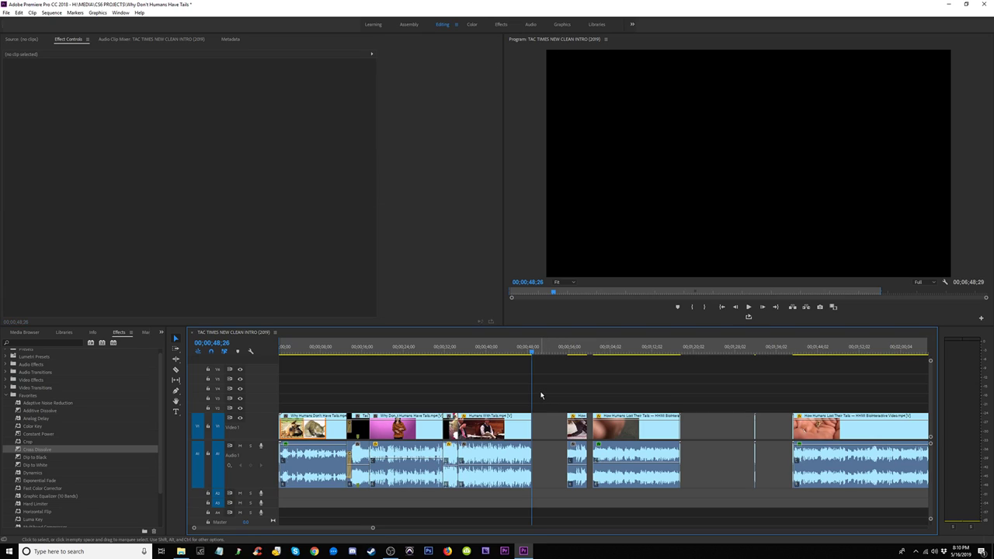
click(452, 433)
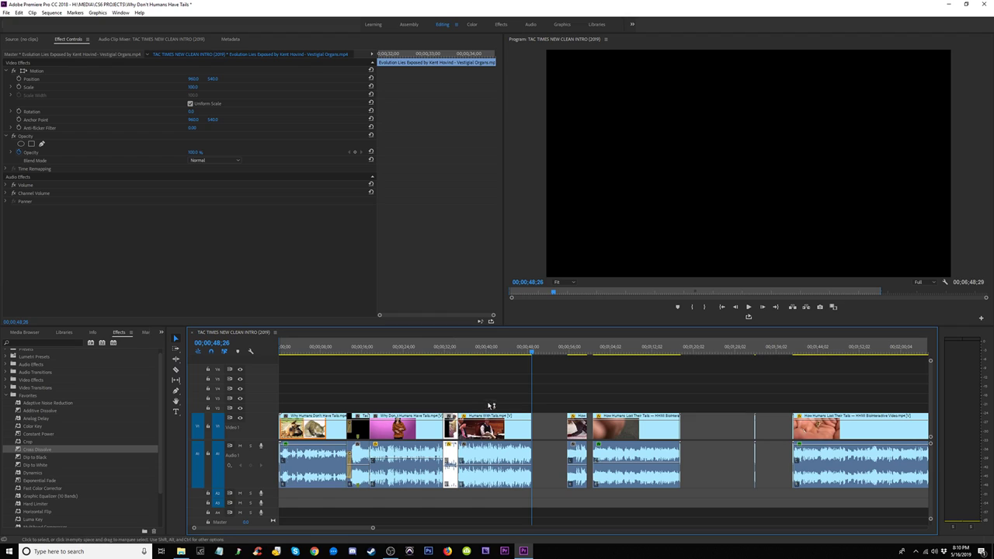
key(ctrl+shift+v)
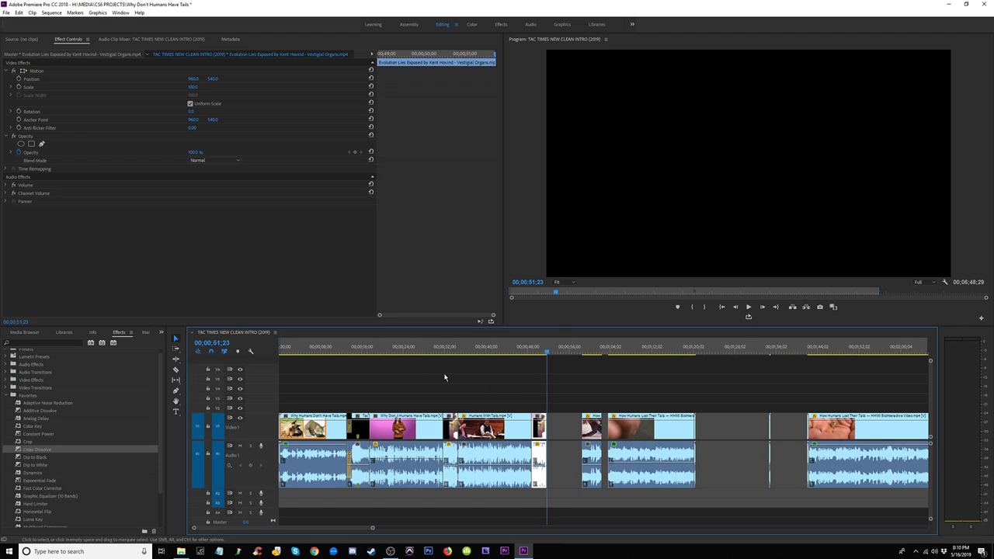
key(space)
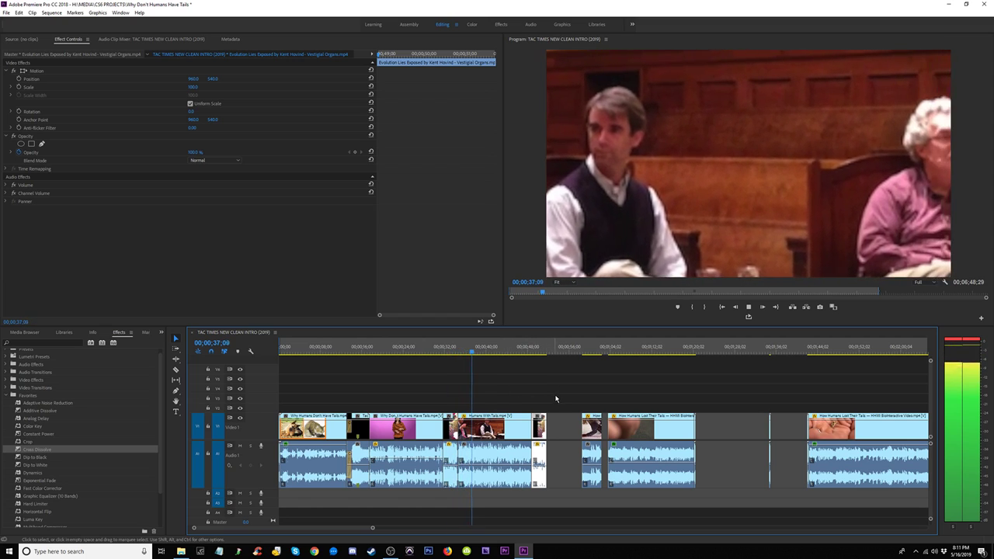
drag(547, 433, 565, 432)
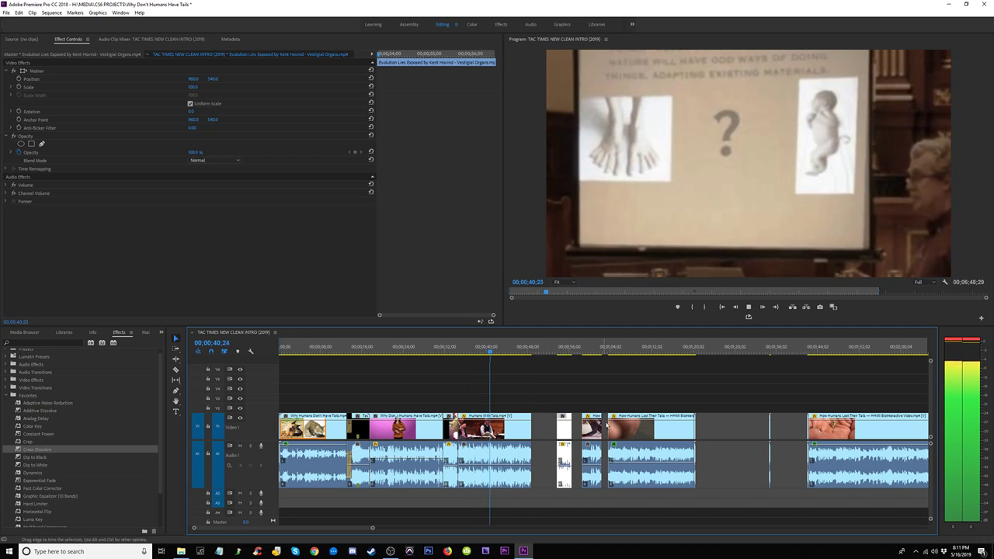
Step: Skim the later How Humans Lost Their Tails clip and replay the start of the following Why Humans Don't Have Tails clip
click(812, 350)
key(minus)
key(minus)
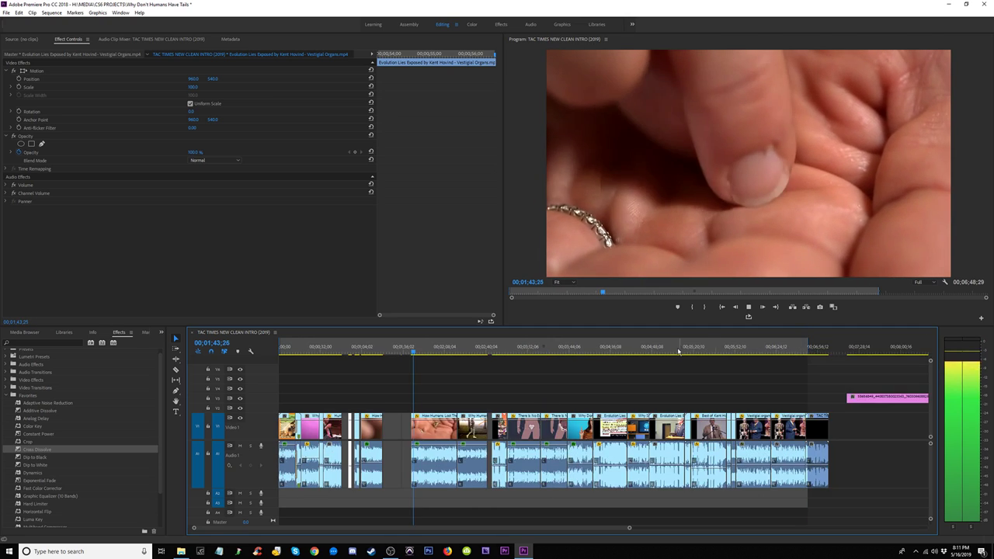
key(equal)
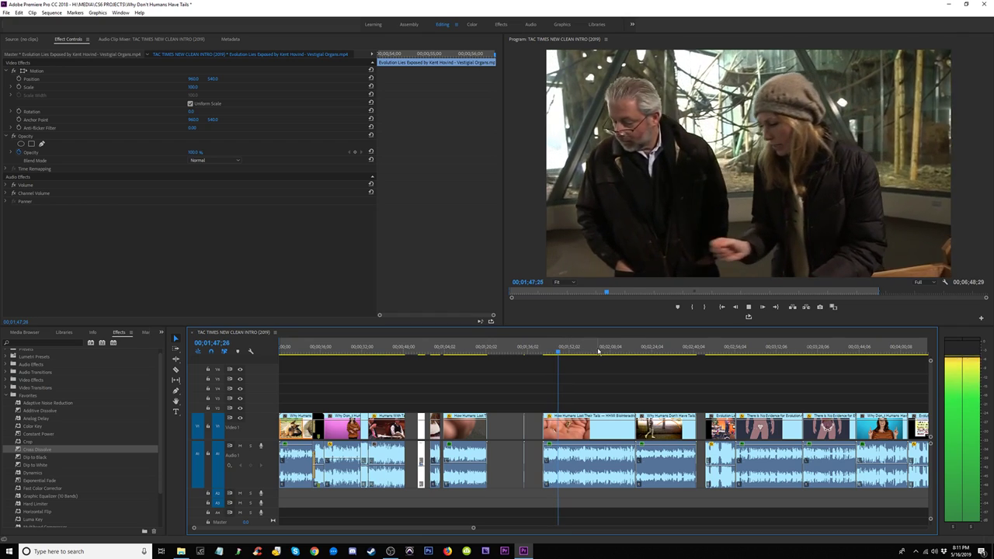
click(642, 351)
key(space)
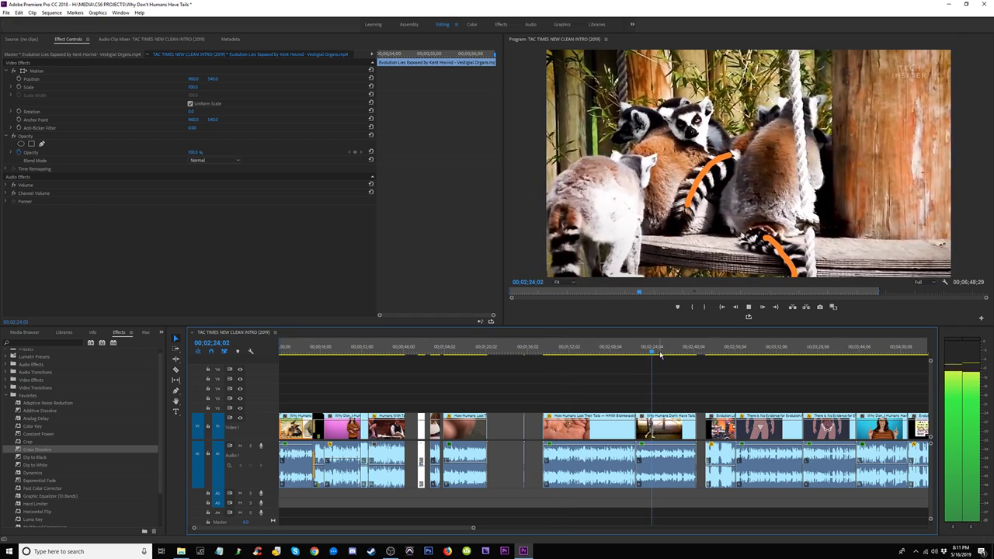
click(639, 352)
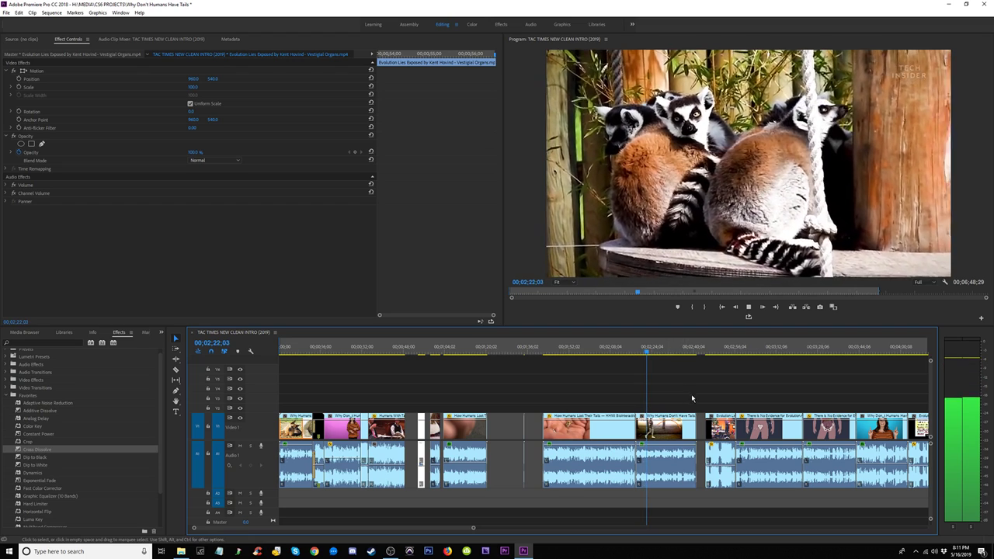
Step: Cut the later Why Humans Don't Have Tails clip and shift the two long How Humans Lost Their Tails clips later so they adjoin
click(672, 432)
key(Delete)
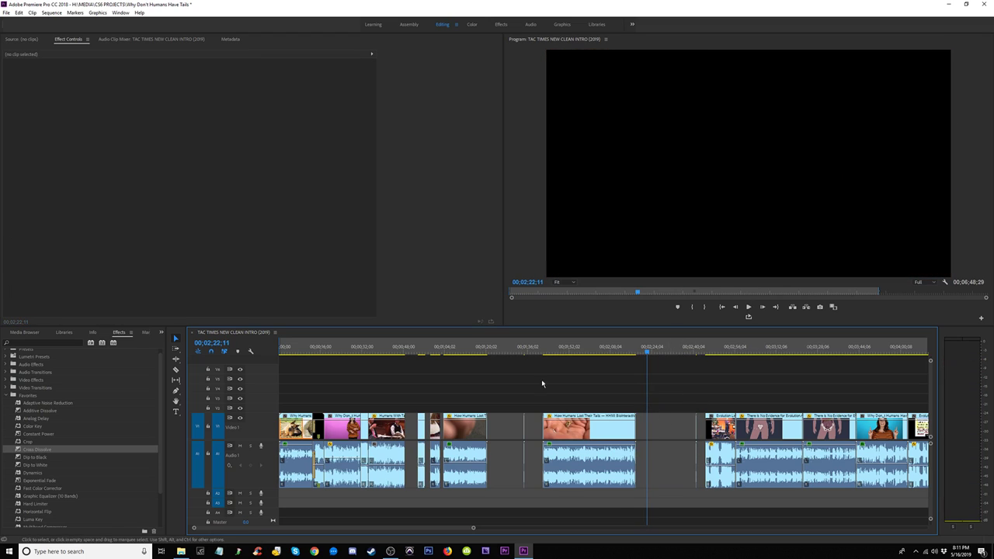
drag(397, 347, 376, 347)
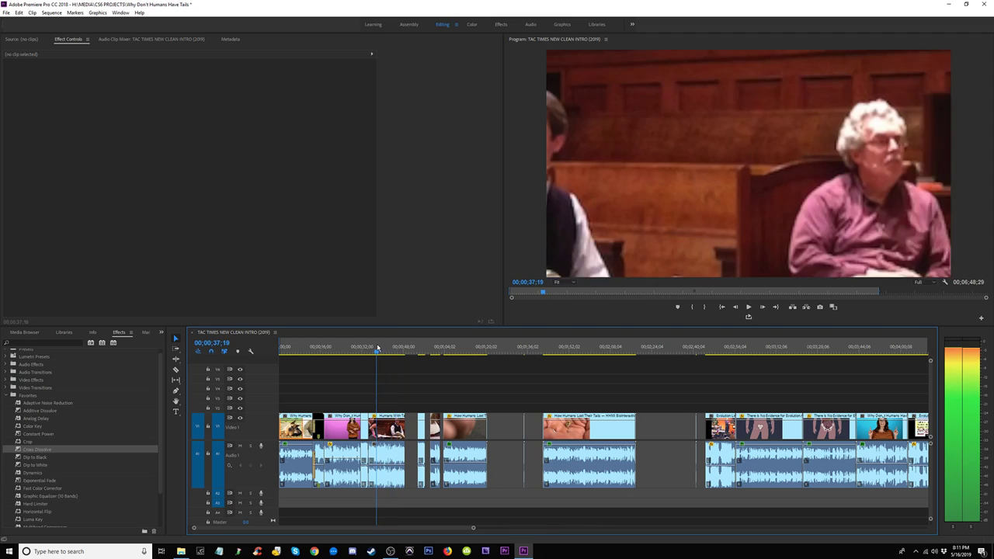
drag(568, 432, 619, 433)
drag(478, 426, 558, 426)
key(ctrl+z)
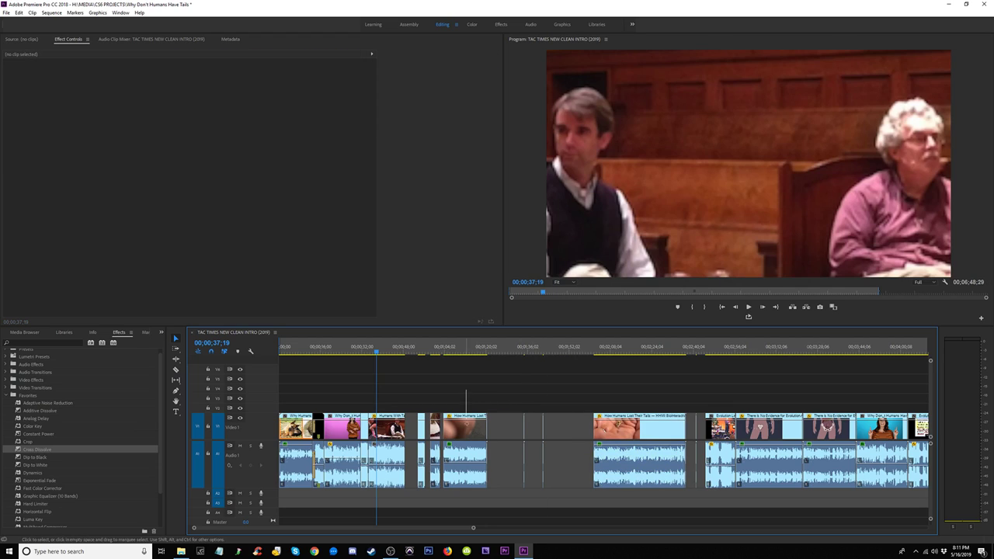
drag(466, 425, 593, 438)
drag(451, 395, 518, 460)
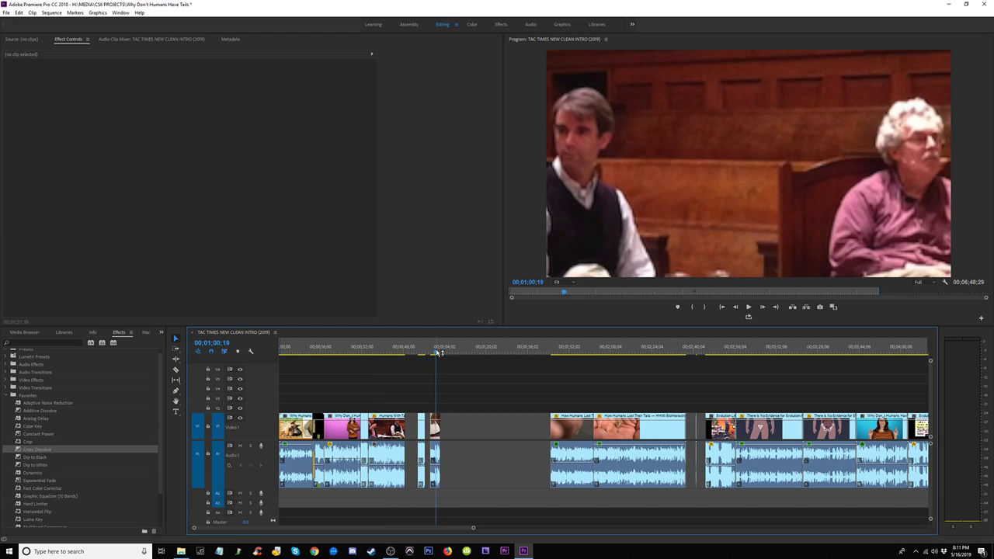
Step: Move the short How Humans Lost Their Tails clip against the long ones and delete the duplicate Evolution Lies Exposed clip
drag(438, 353, 436, 353)
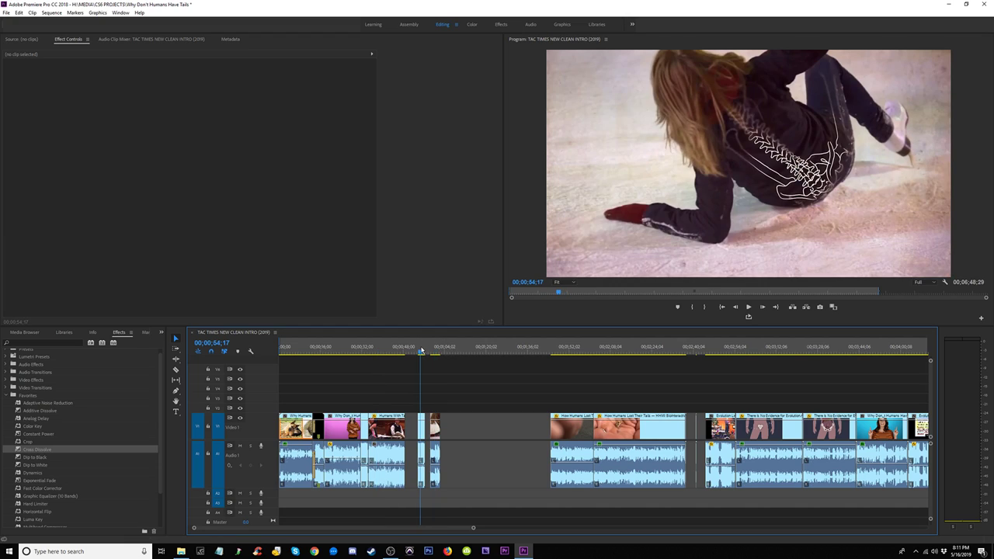
drag(424, 452, 552, 433)
key(Delete)
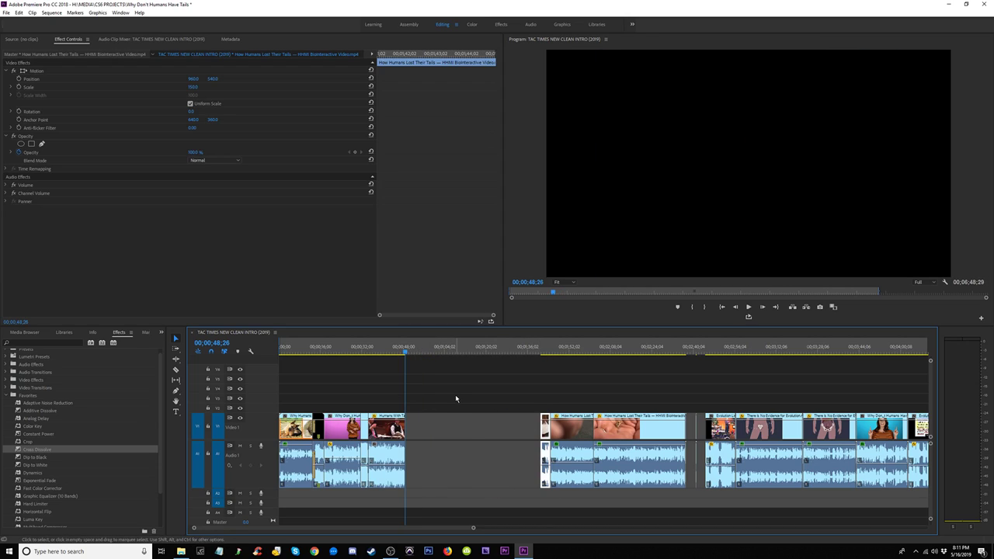
Step: Paste the Why Humans Don't Have Tails clip directly after Evolution Lies Exposed and move Humans With Tails to just before the How Humans Lost Their Tails clips
key(ctrl+v)
click(394, 348)
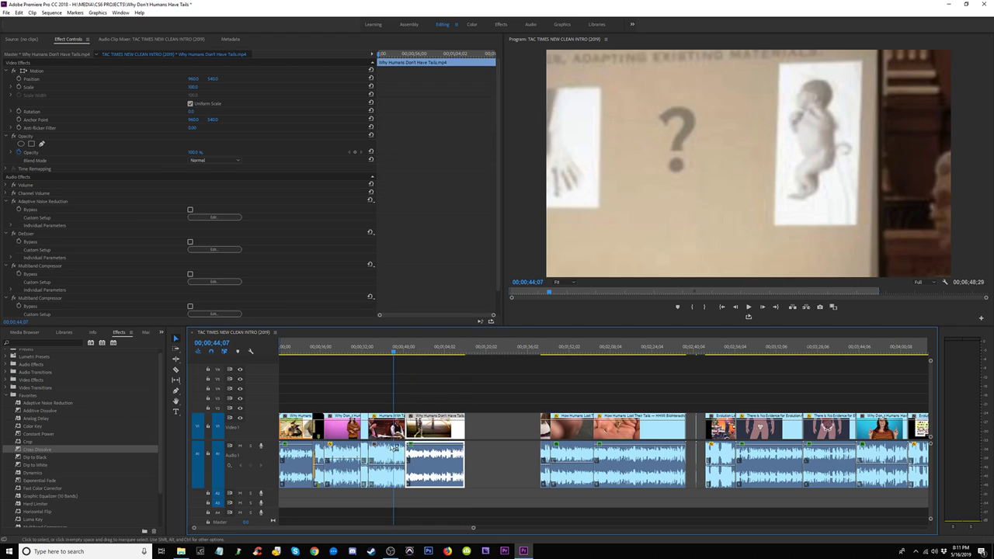
drag(394, 448, 530, 449)
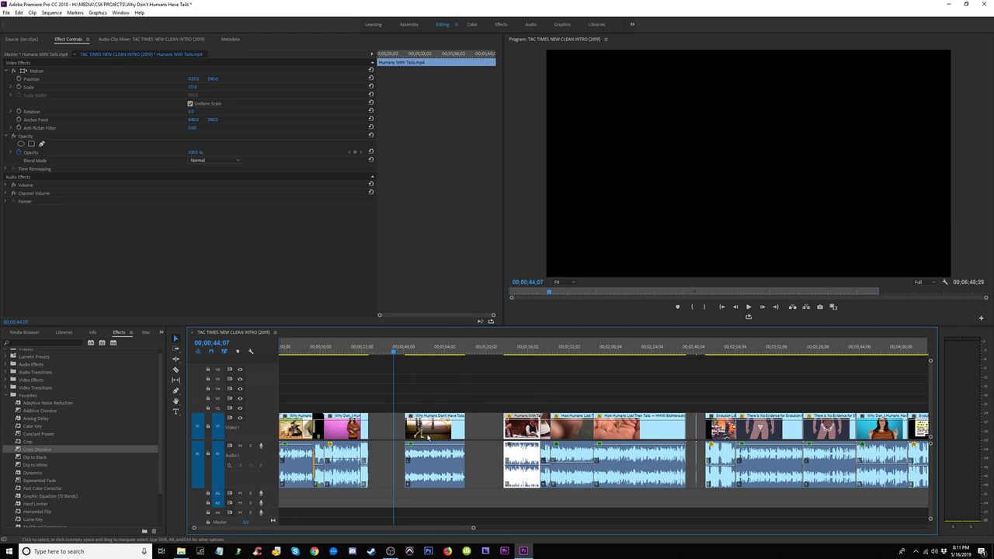
drag(428, 438, 393, 437)
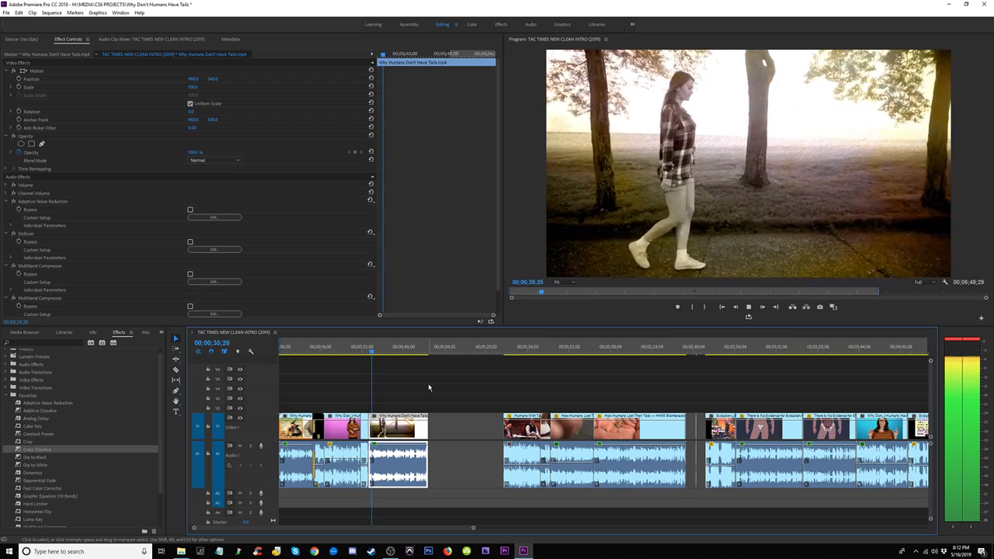
Step: Play the repositioned Why Humans Don't Have Tails clip through to its end, then replay its final seconds with the dog
key(=)
key(=)
key(=)
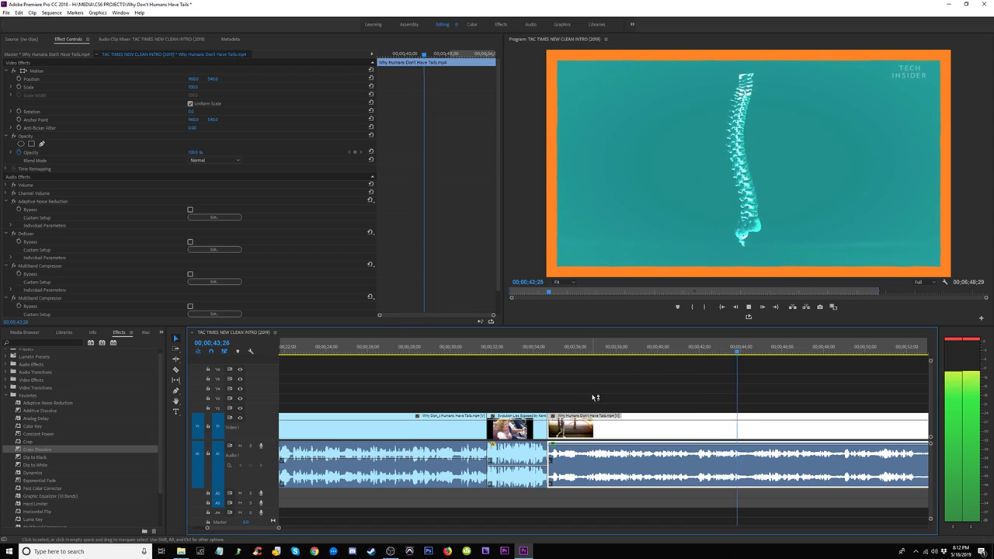
key(minus)
key(minus)
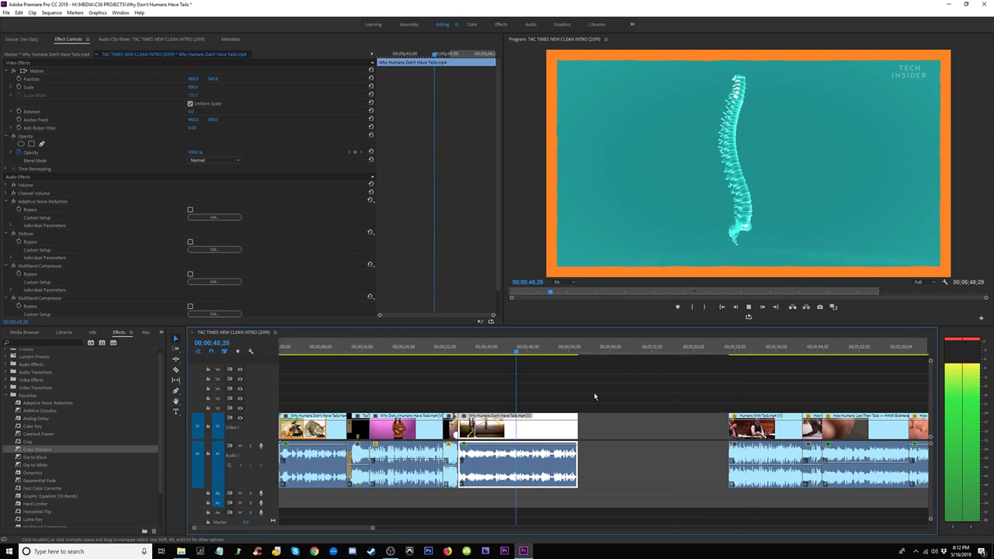
click(629, 428)
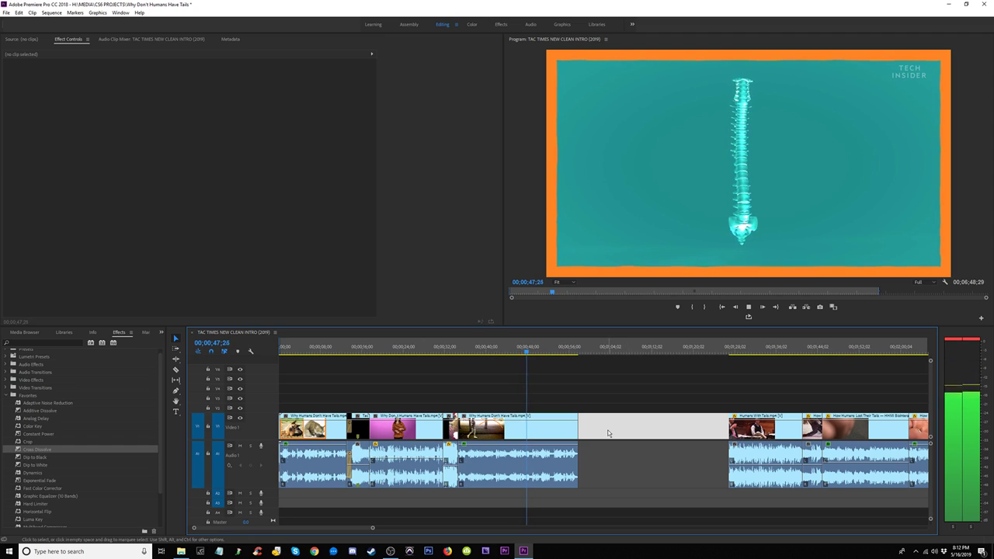
click(608, 434)
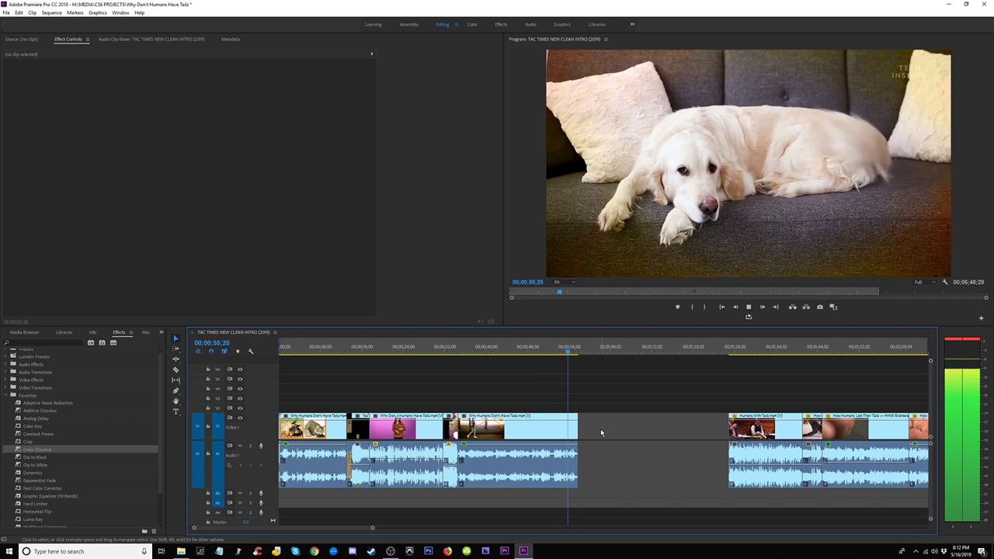
key(space)
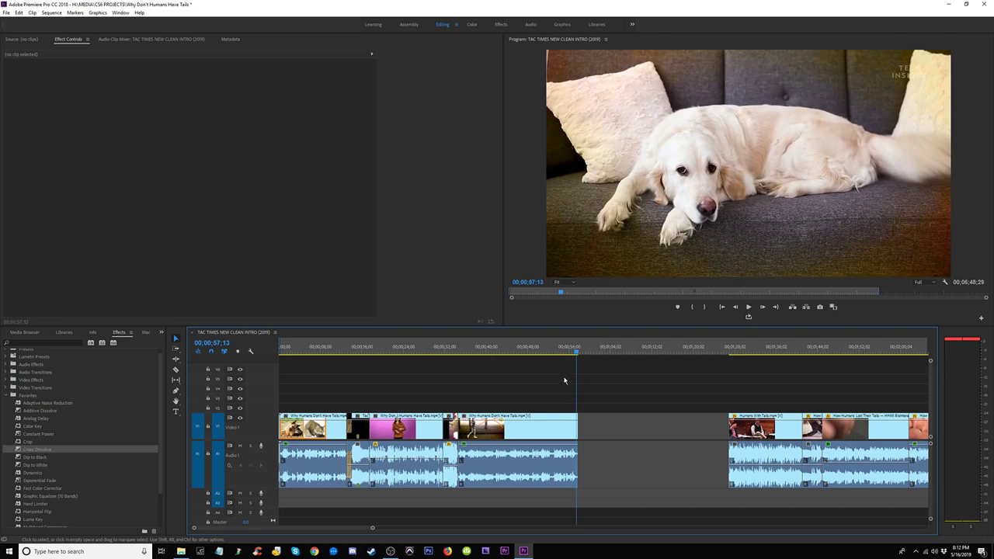
click(550, 350)
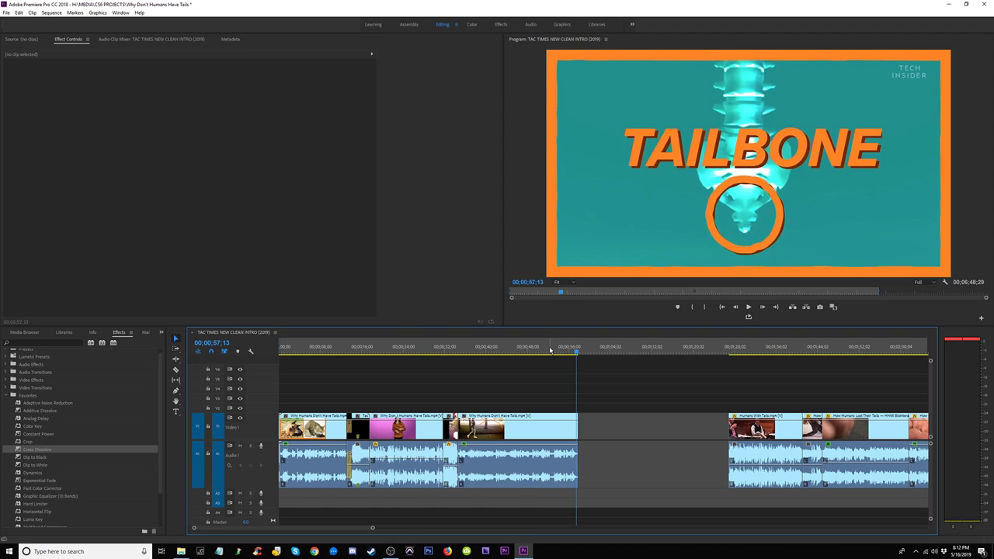
click(574, 349)
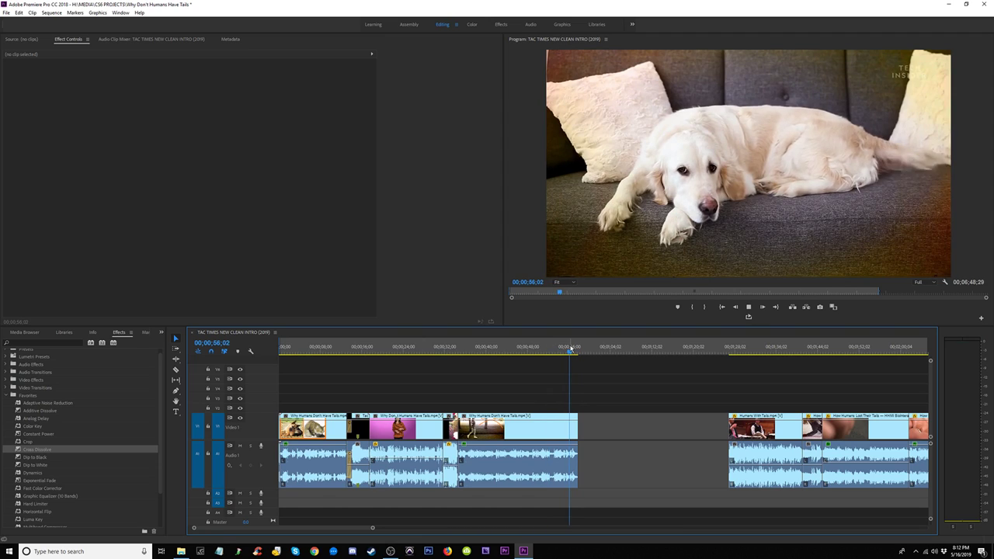
Step: Duplicate the Evolution Lies Exposed clip directly after the repositioned Why Humans Don't Have Tails clip and play the new transition
click(455, 434)
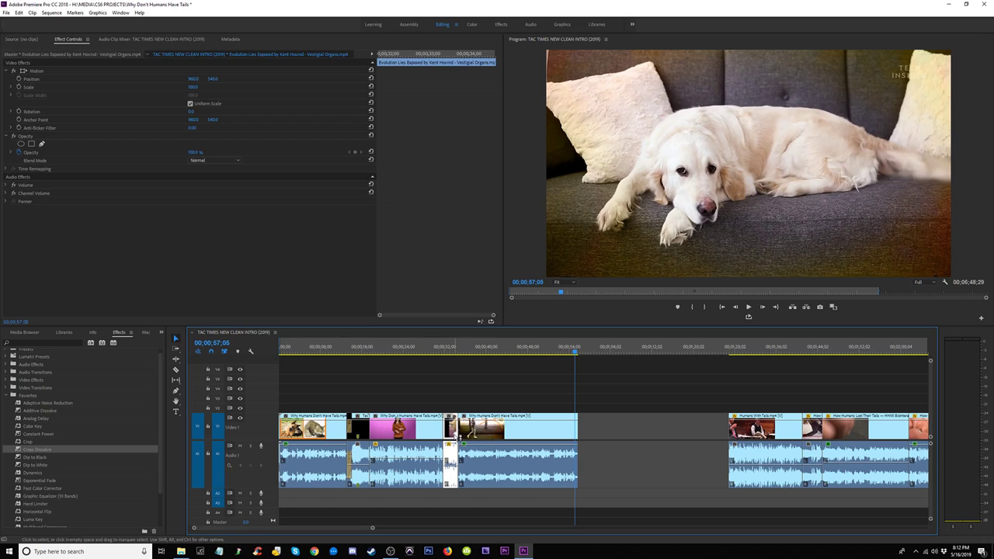
drag(455, 434, 588, 435)
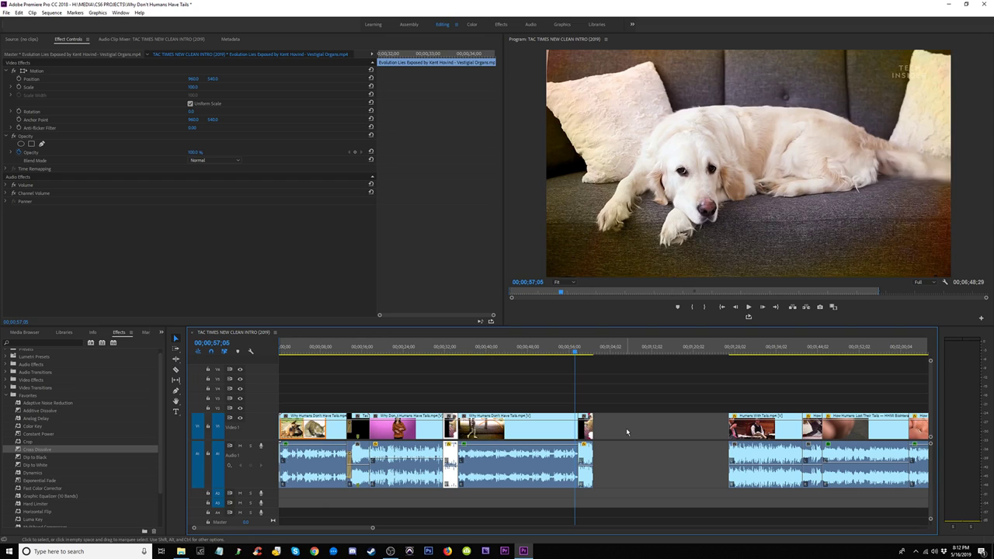
key(space)
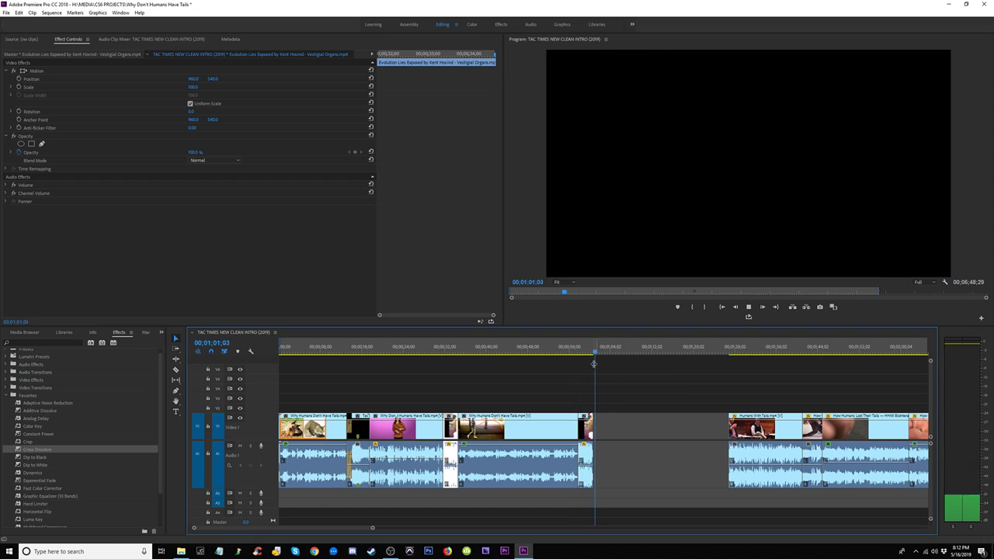
Step: Skim the remaining How Humans Lost Their Tails clips and the Evolution Lies Exposed section starting around 00;02;46
drag(727, 351, 857, 354)
key(minus)
key(minus)
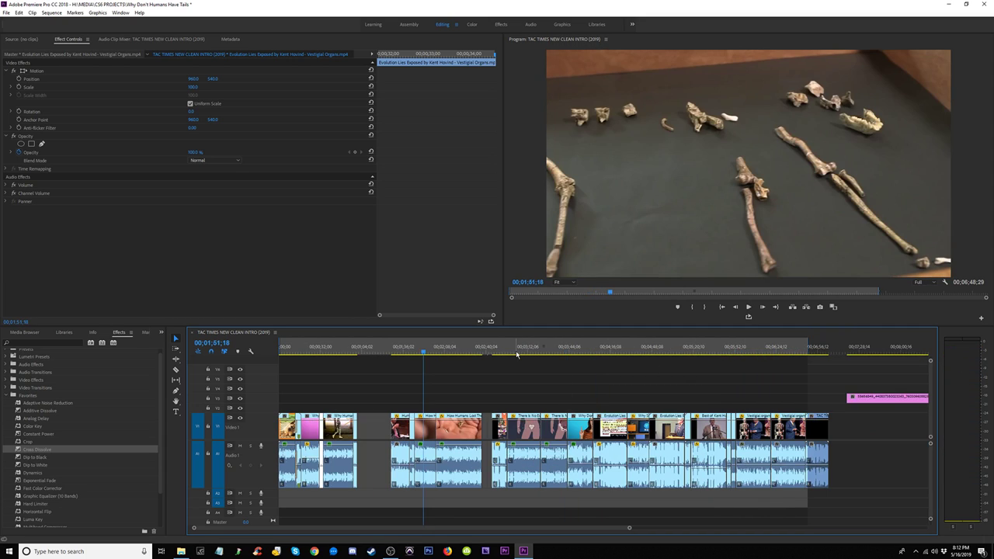
click(467, 351)
key(space)
key(space)
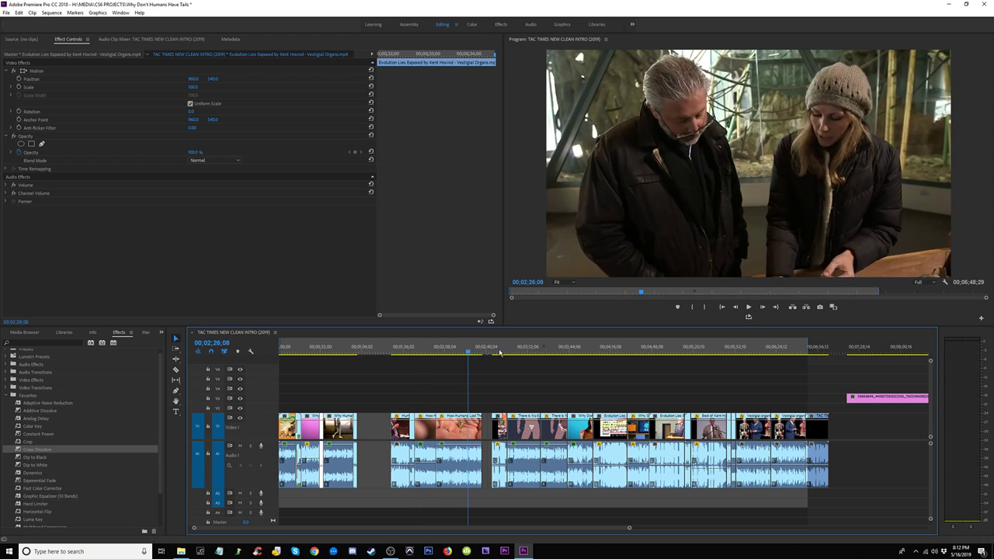
click(493, 351)
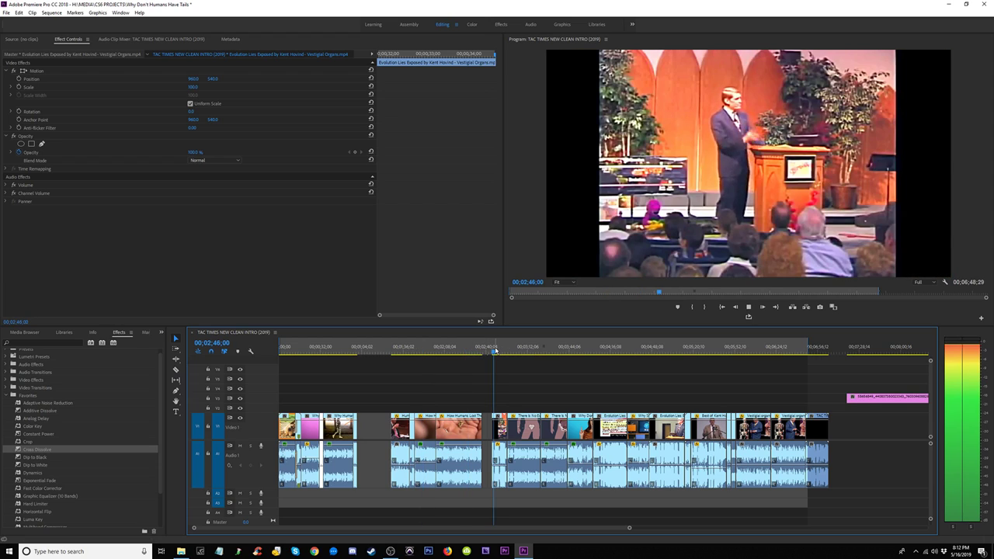
Step: Skim the clips from the Evolution Lies Exposed section around 00;02;45 through the skeleton footage around 00;06;27
key(space)
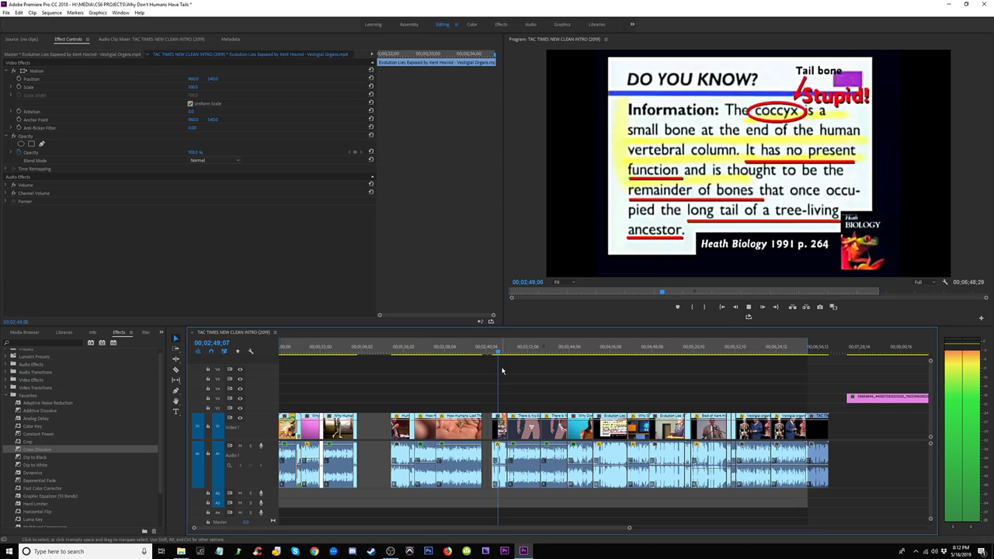
drag(497, 353, 492, 355)
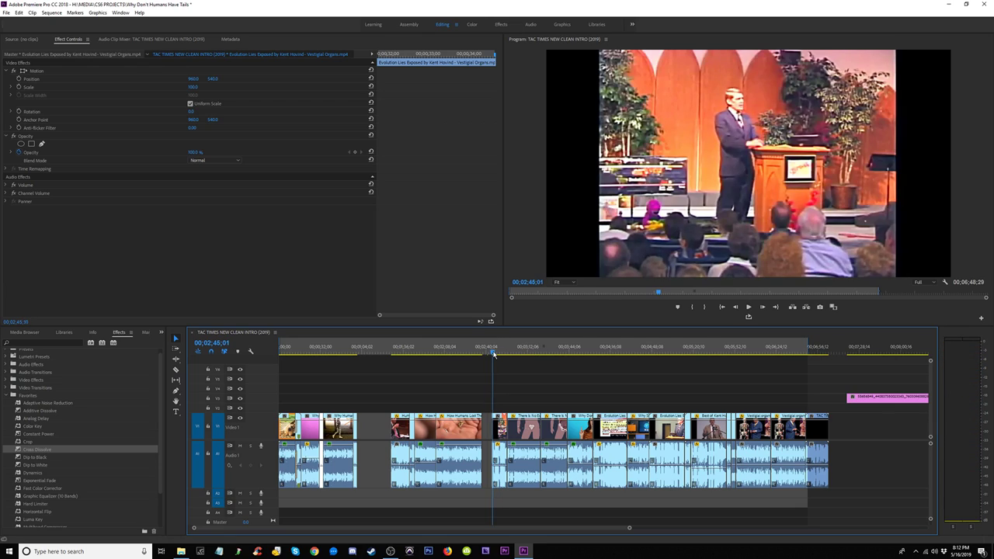
click(540, 355)
click(573, 351)
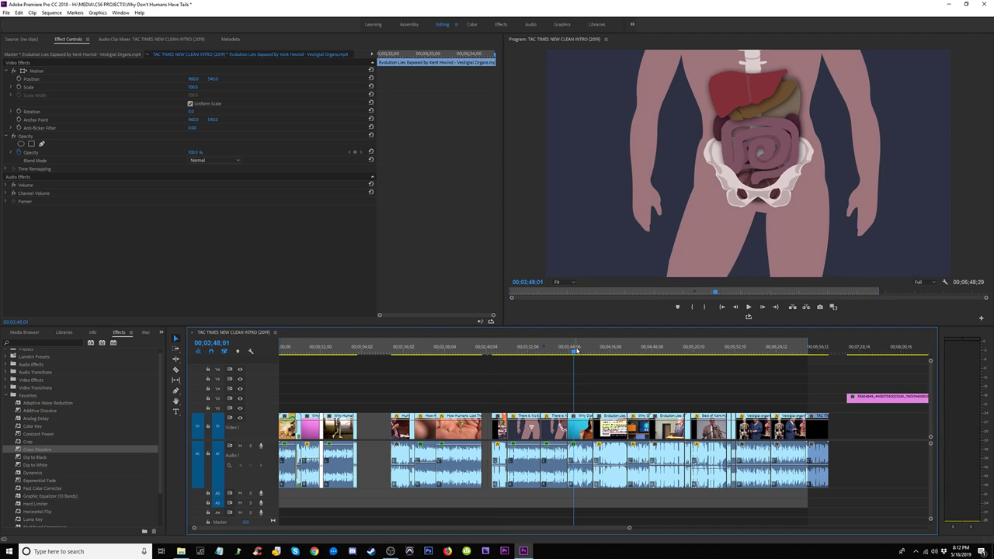
click(547, 351)
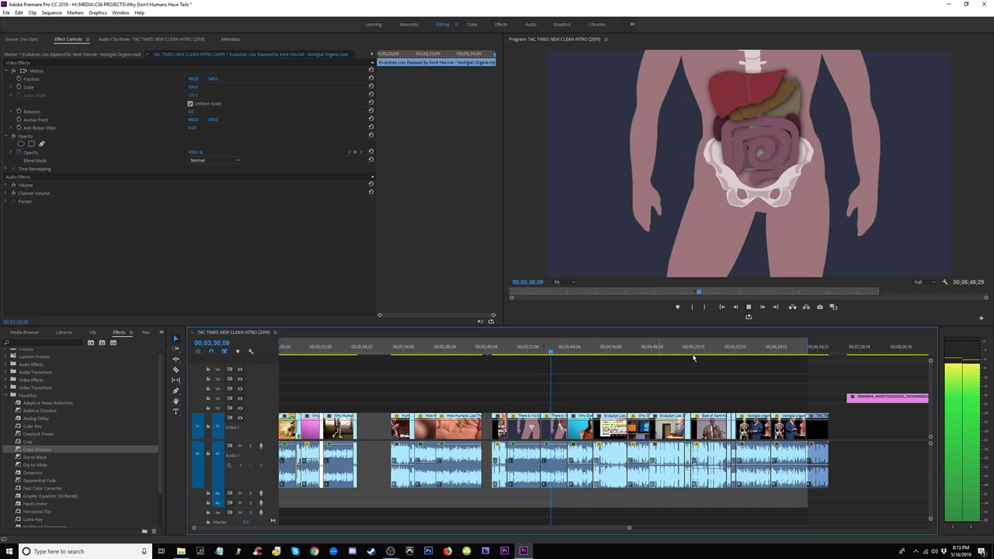
drag(713, 351, 781, 351)
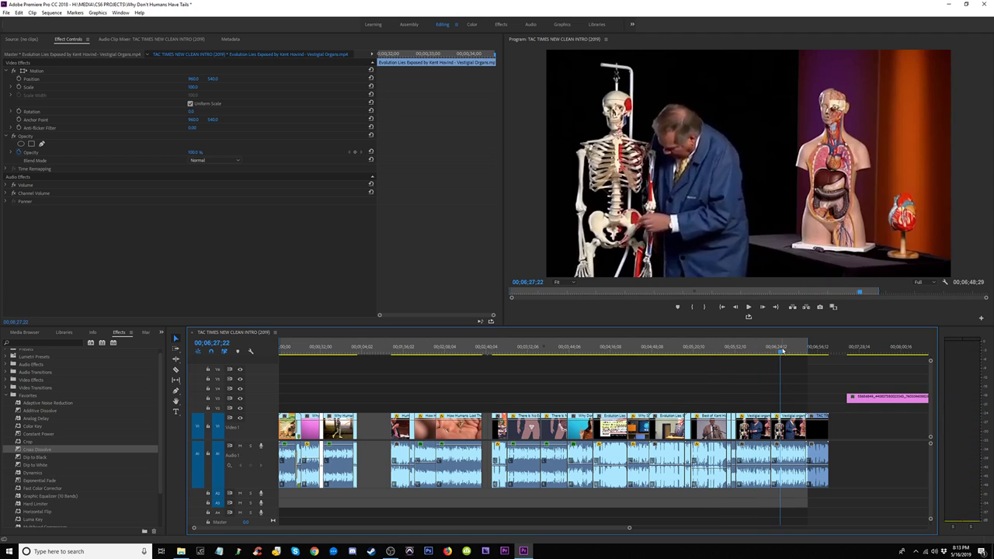
click(731, 351)
key(space)
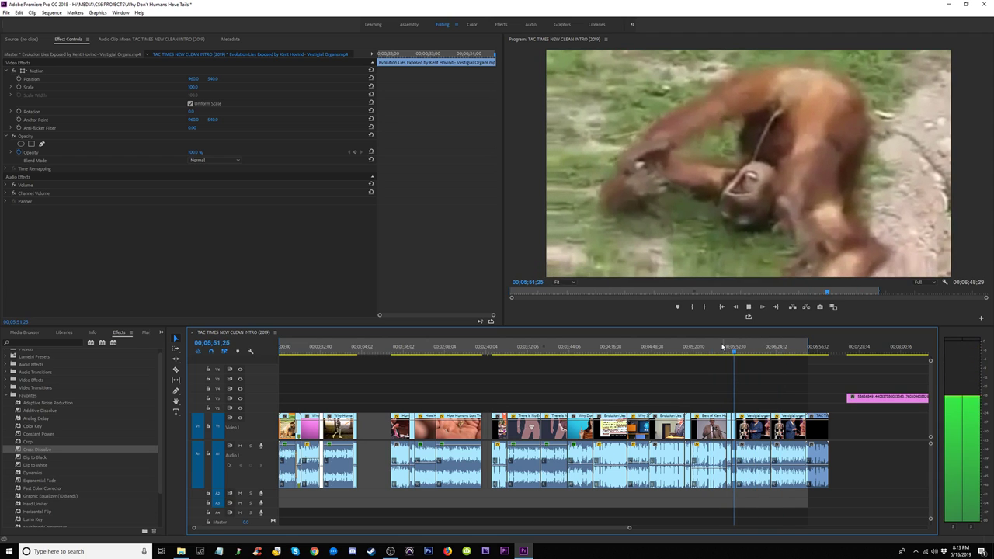
Step: Preview the Why Don't Humans Have Tails clip around 00;03;46, move it directly after the second Evolution Lies Exposed clip and play it there
drag(722, 347, 606, 346)
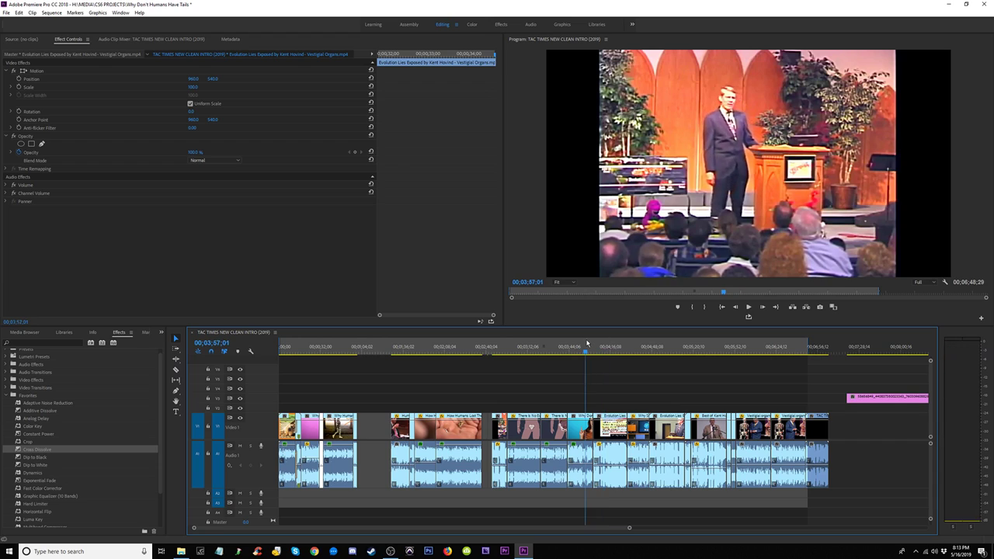
key(space)
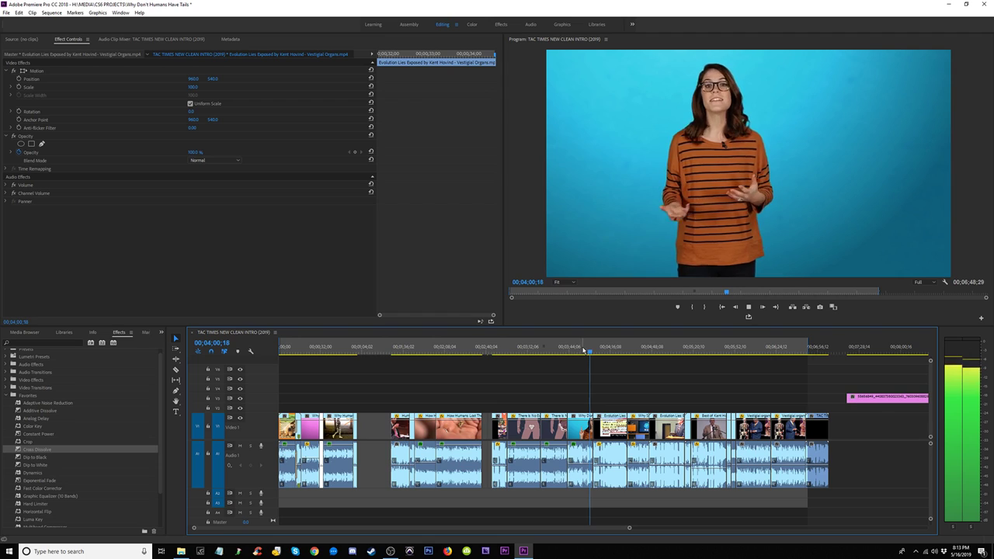
click(582, 350)
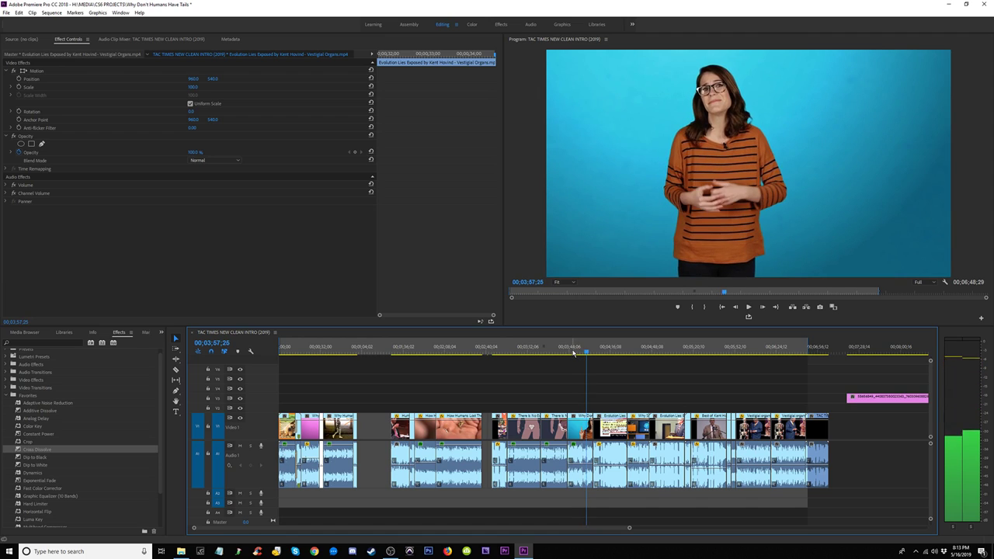
click(573, 353)
key(space)
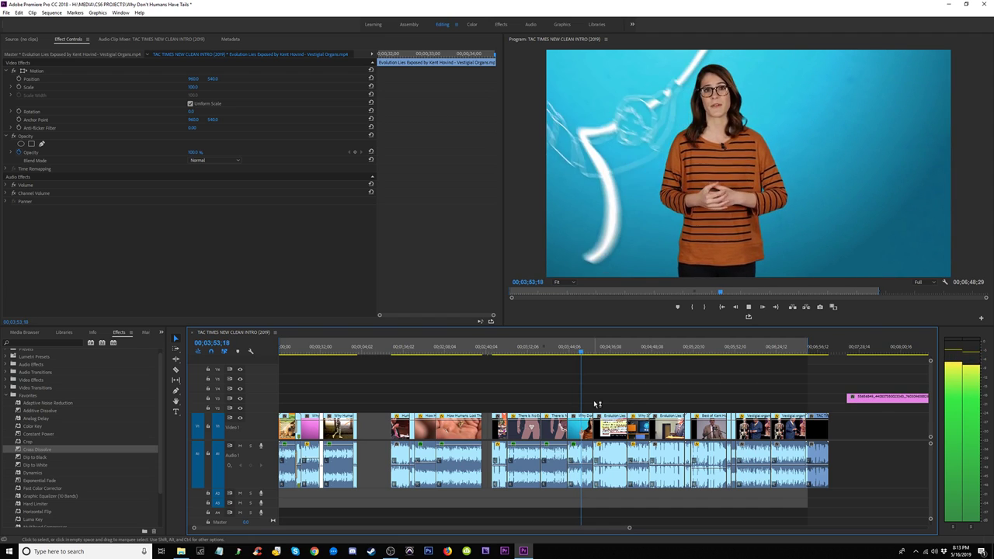
key(space)
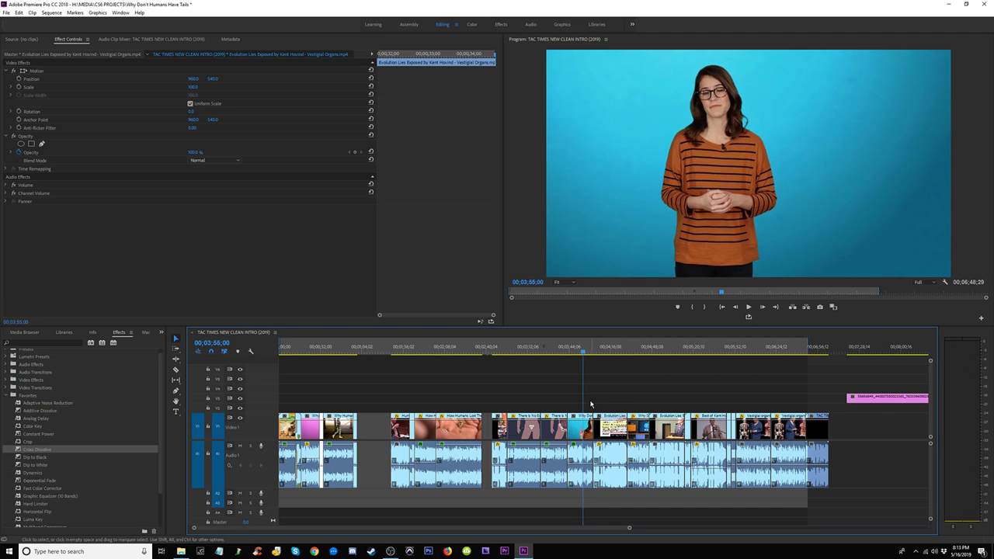
click(578, 425)
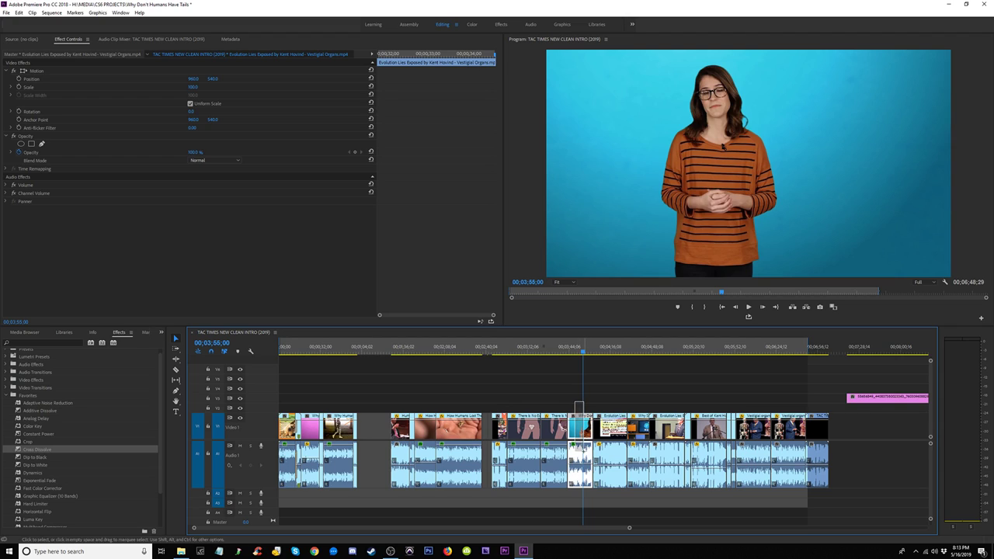
click(570, 353)
key(space)
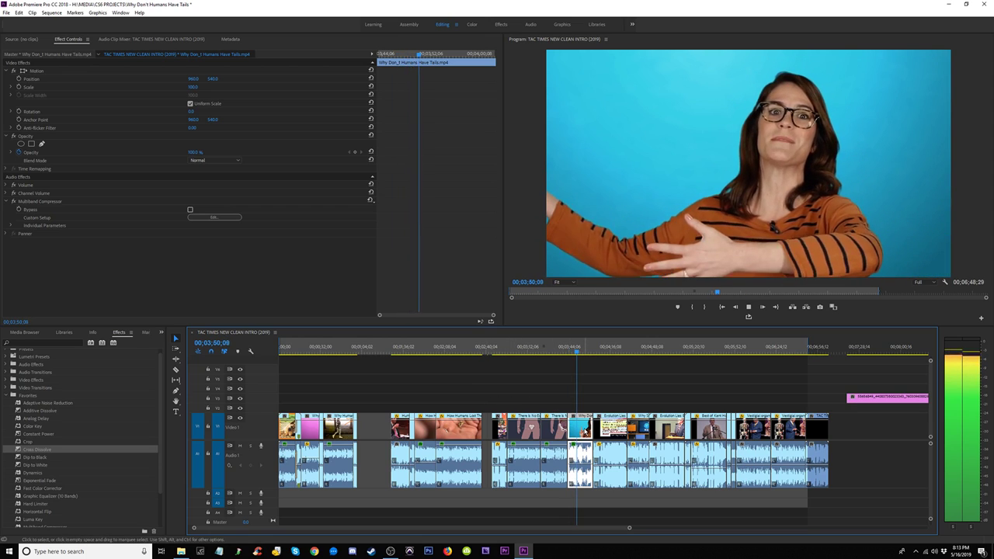
key(space)
drag(587, 431, 380, 433)
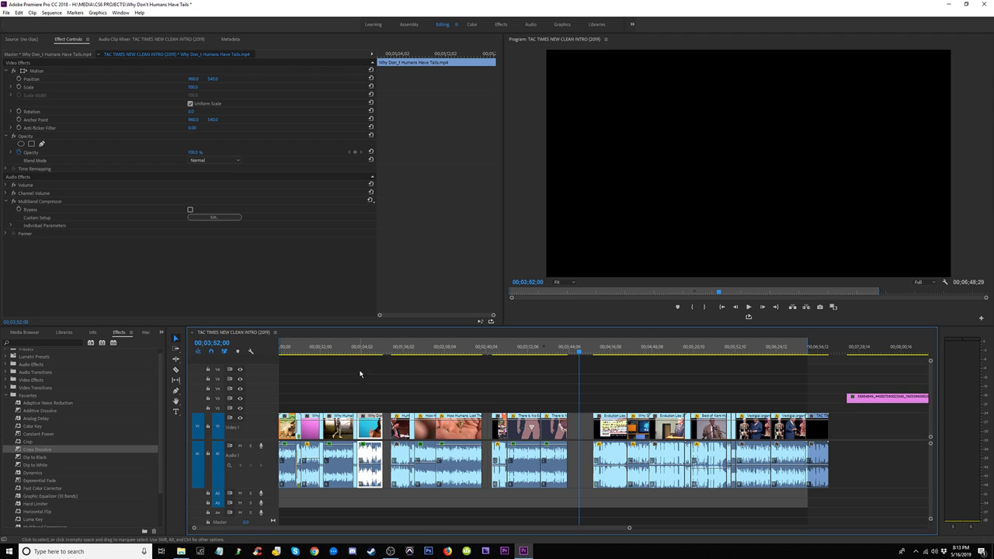
key(space)
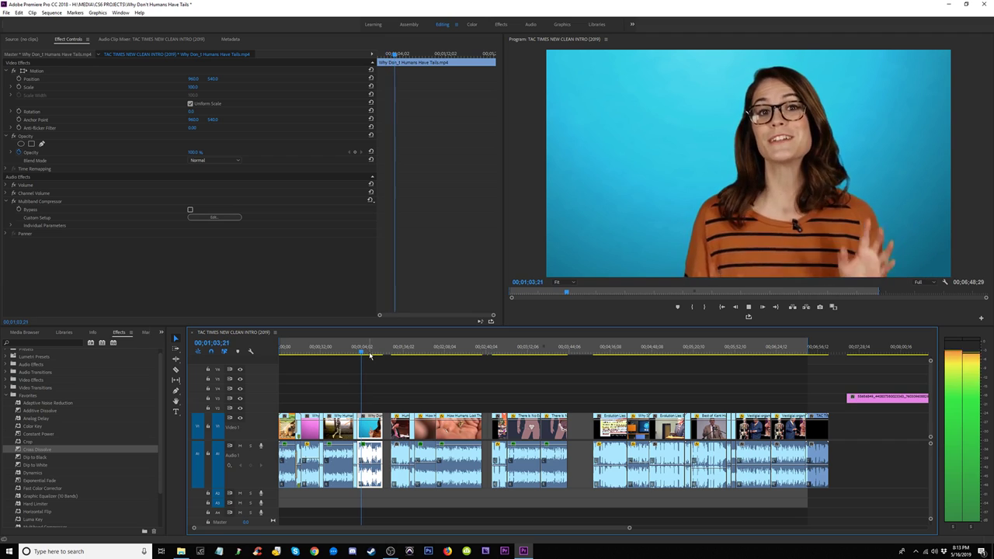
Step: Apply Fast Color Corrector to the second Evolution Lies Exposed clip with saturation 0, input black level 22.17 and input white level about 231
click(356, 353)
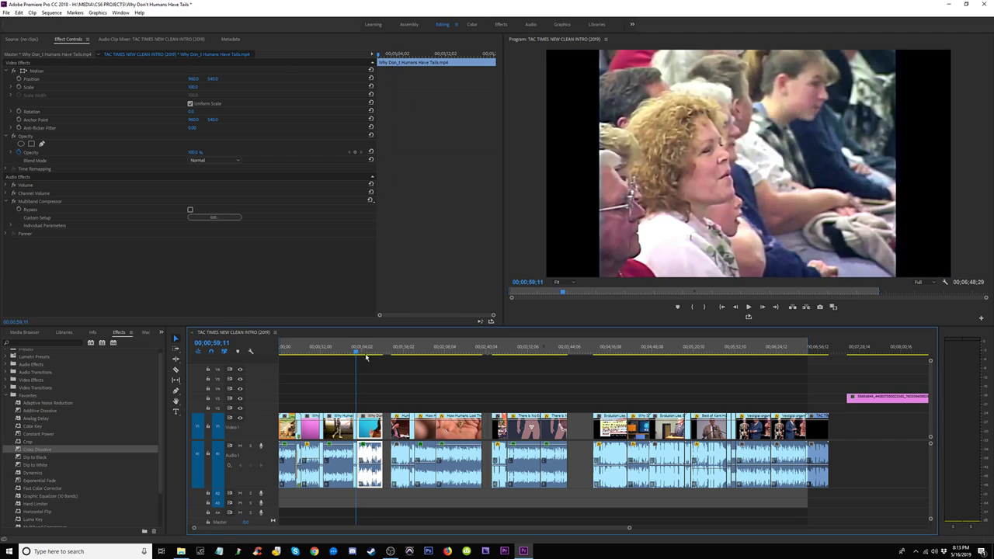
key(=)
key(=)
key(=)
click(595, 429)
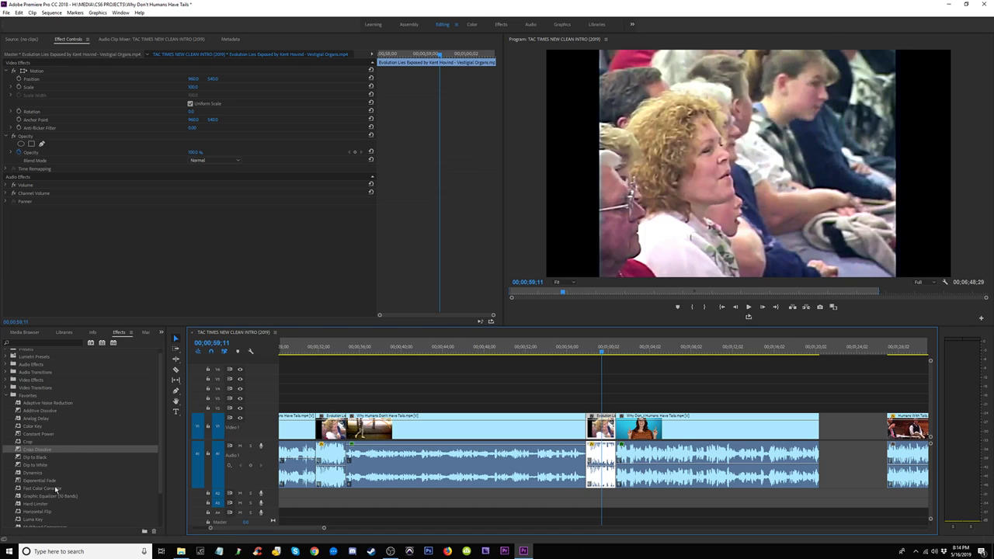
drag(55, 489, 251, 175)
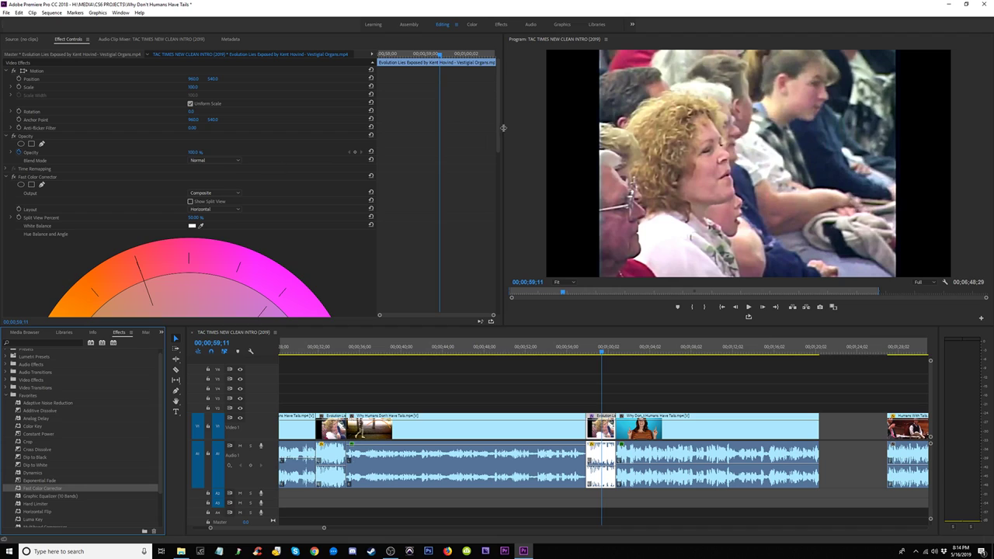
drag(500, 129, 500, 196)
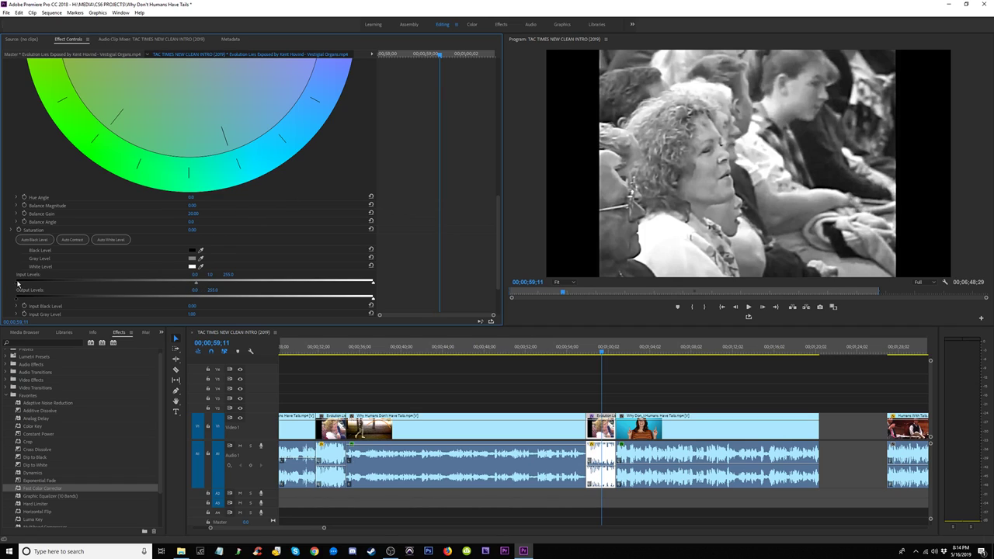
drag(18, 284, 47, 286)
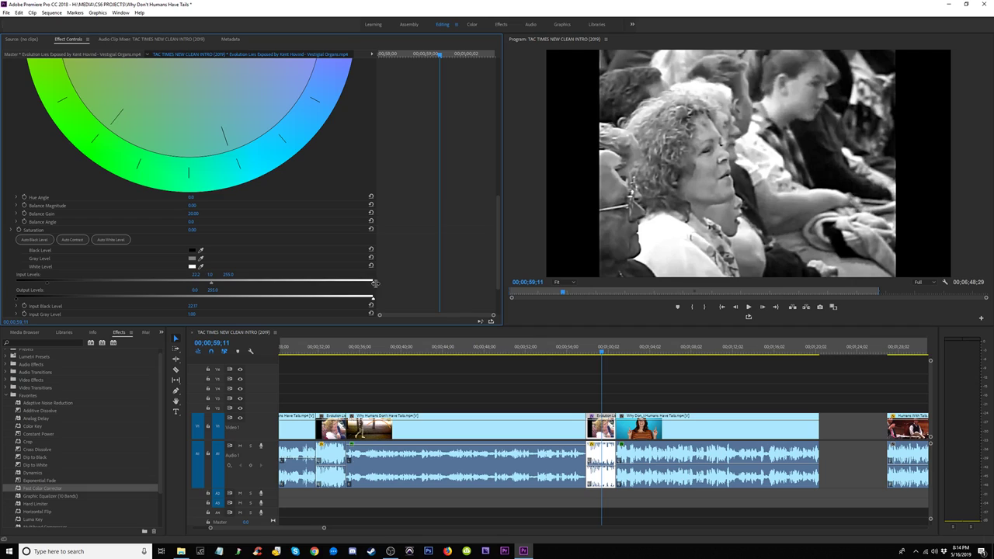
drag(373, 283, 340, 286)
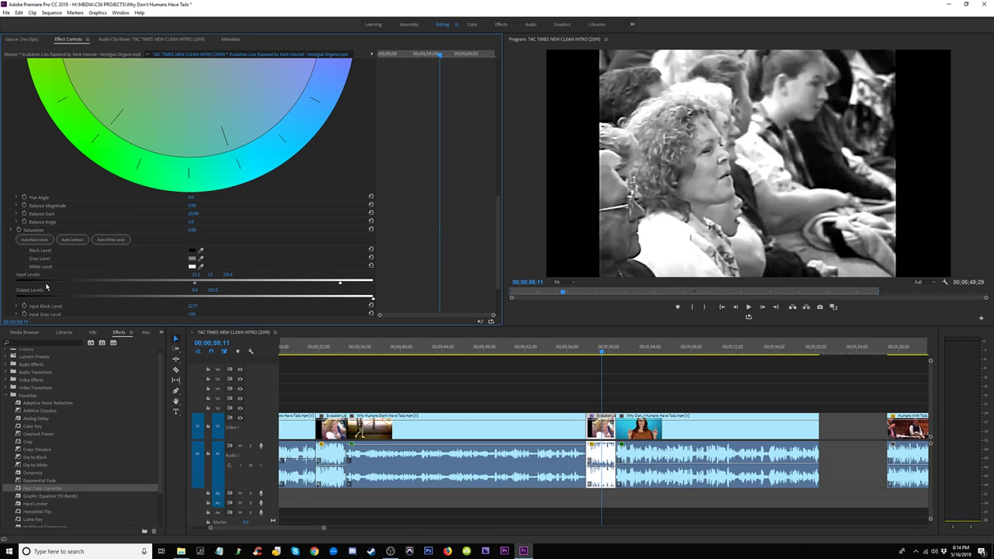
Step: Copy the Fast Color Corrector effect onto the first Evolution Lies Exposed clip around 00;00;32 and play the result
scroll(353, 235, up, 3)
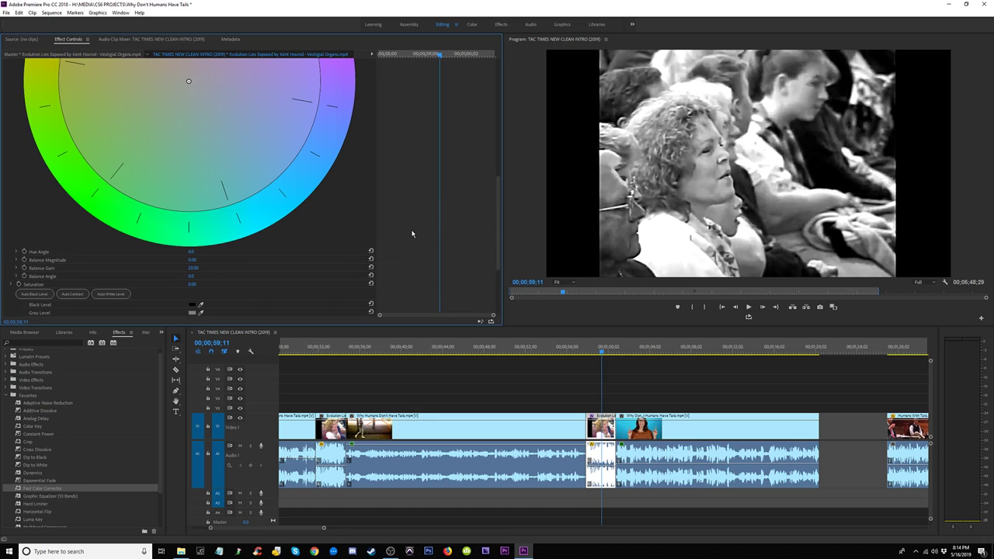
drag(499, 261, 502, 129)
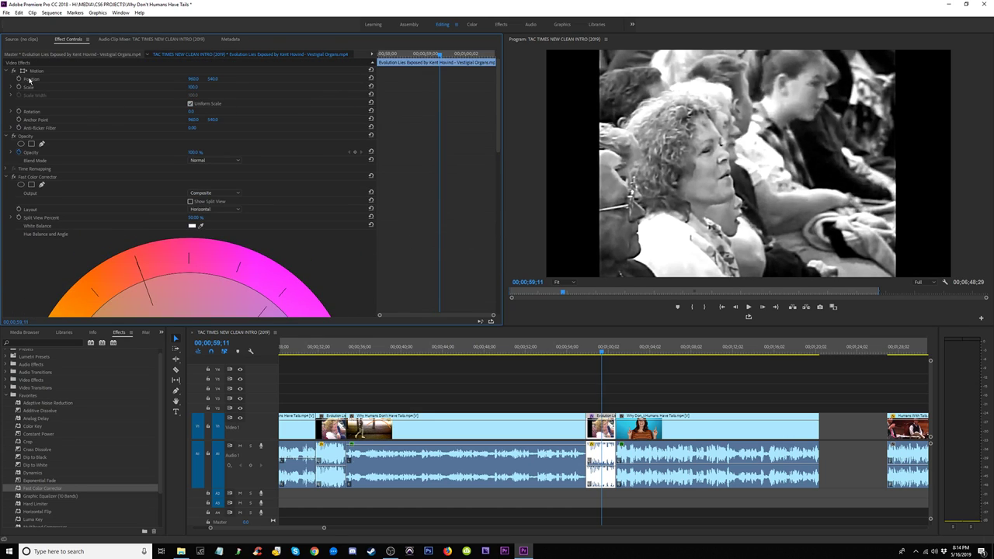
click(44, 177)
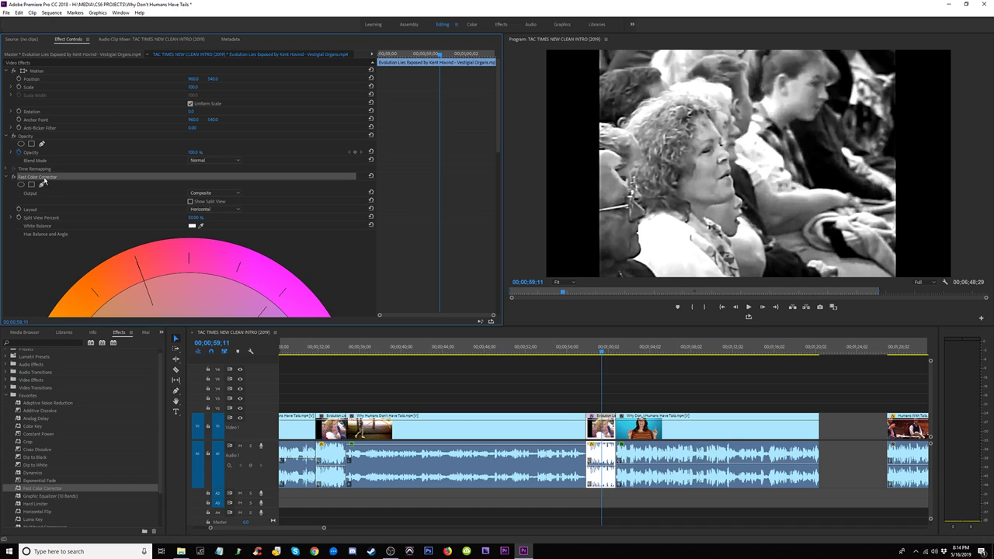
click(327, 349)
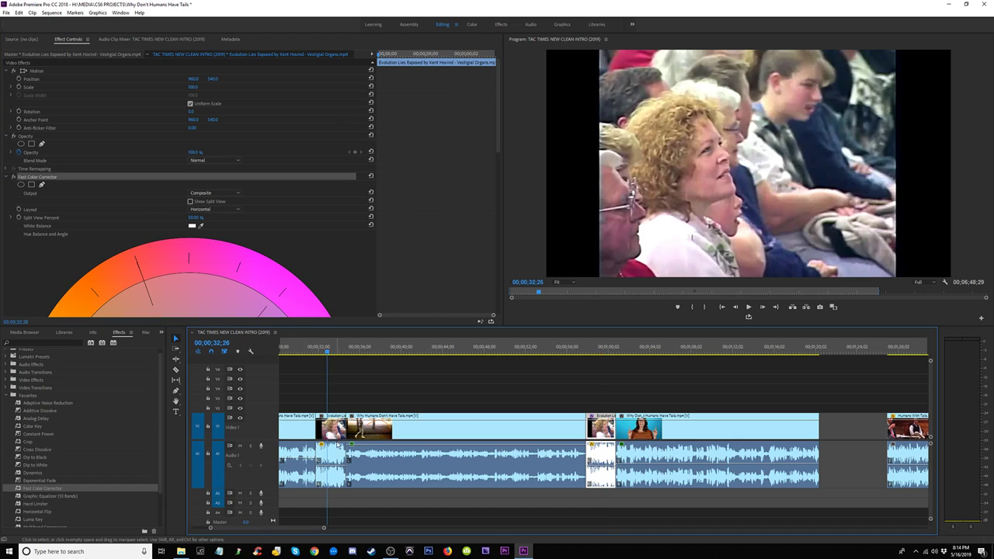
click(330, 427)
key(ctrl+v)
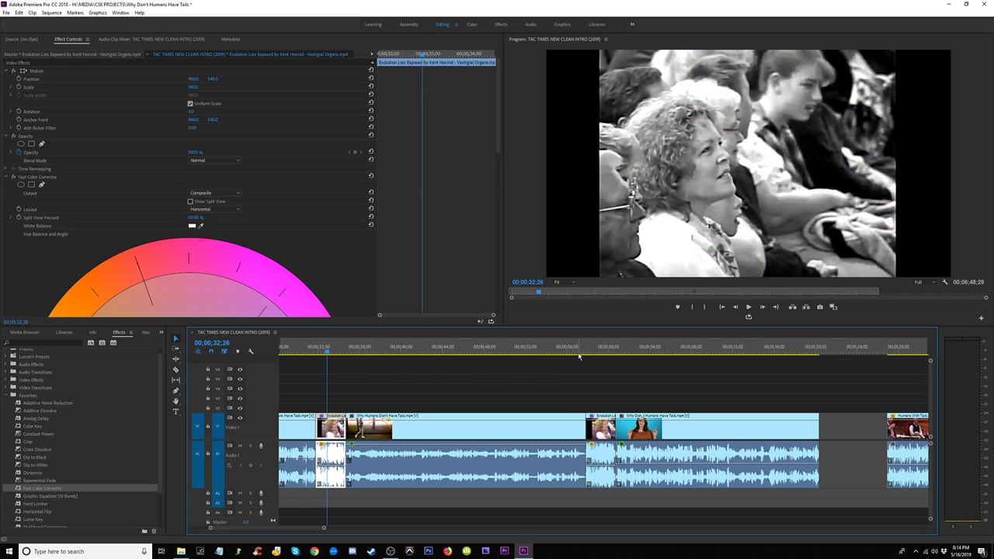
click(309, 348)
key(space)
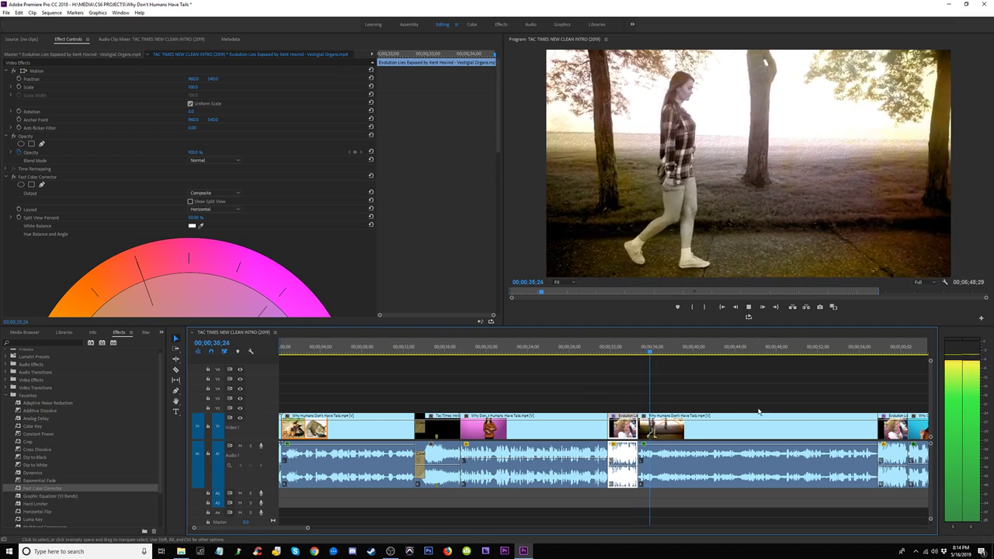
key(space)
Step: Add Constant Power audio crossfades at both ends of the first Evolution Lies Exposed clip, shorten them to two frames and play them
drag(579, 496, 478, 471)
click(492, 349)
key(space)
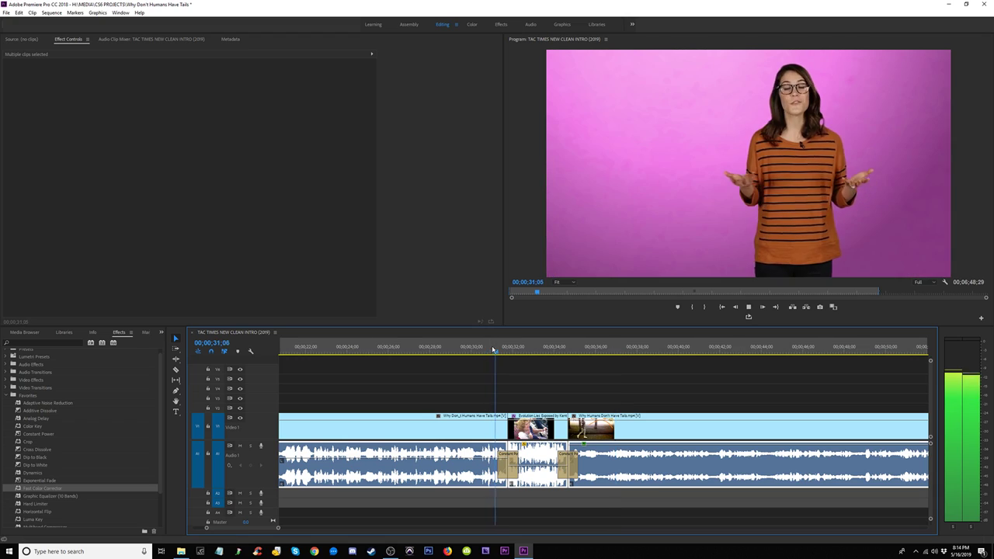
key(space)
drag(499, 454, 508, 455)
click(579, 460)
drag(577, 460, 569, 461)
click(495, 351)
key(space)
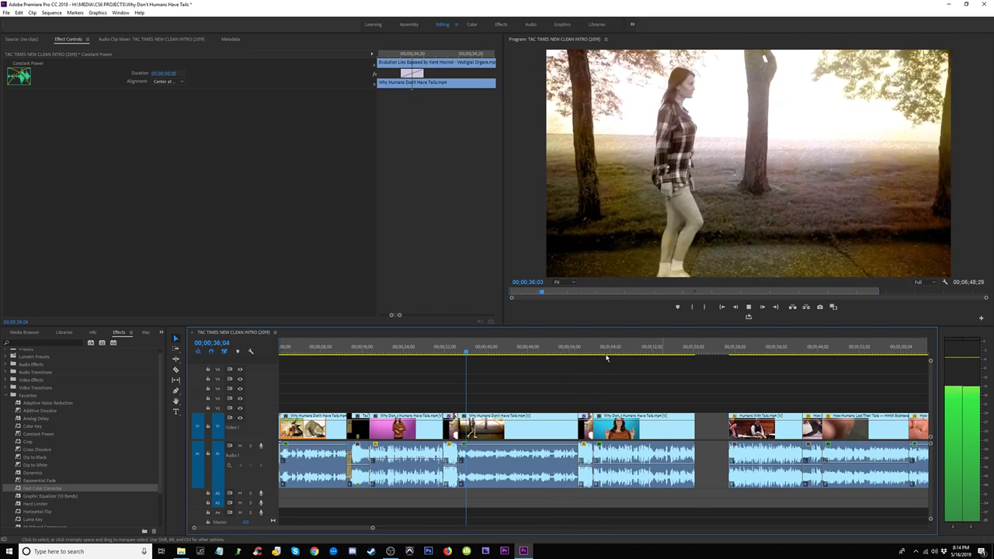
Step: Add Constant Power audio crossfades at both ends of the second Evolution Lies Exposed clip around 00;00;58
click(576, 351)
key(=)
key(=)
key(=)
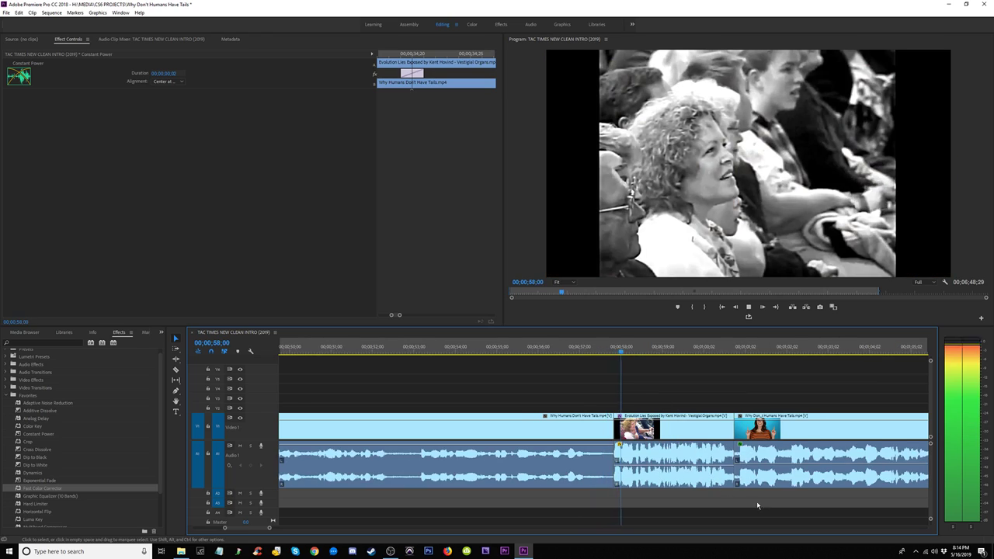
key(space)
drag(757, 500, 585, 466)
drag(756, 466, 757, 466)
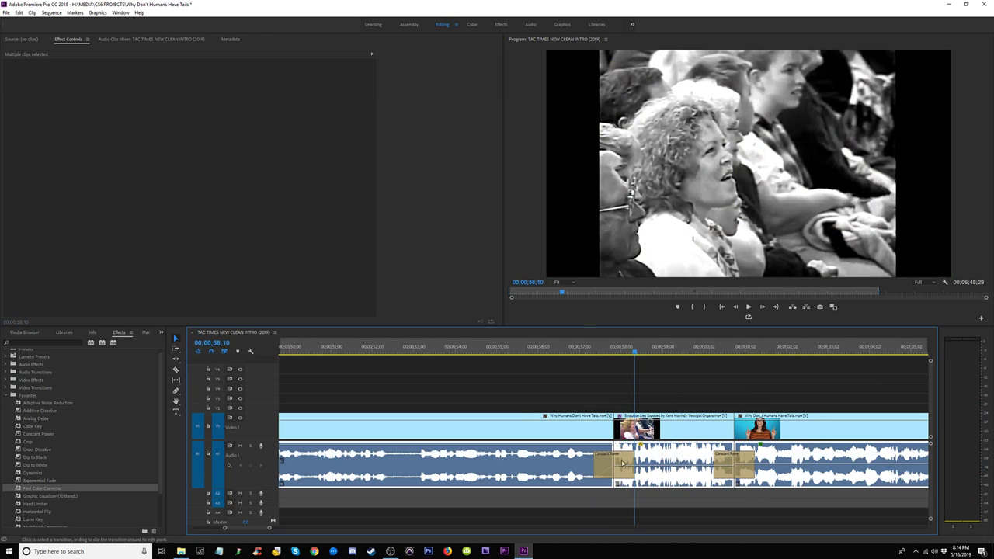
Step: Shorten both crossfades around the second Evolution Lies Exposed clip to two frames and play through into the following clip
drag(632, 460, 615, 459)
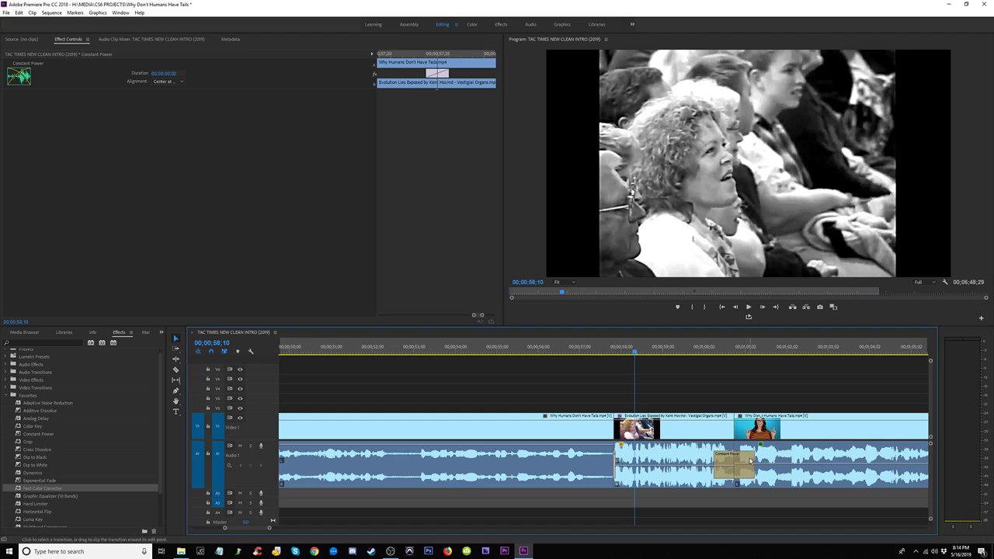
click(747, 455)
key(Delete)
click(599, 352)
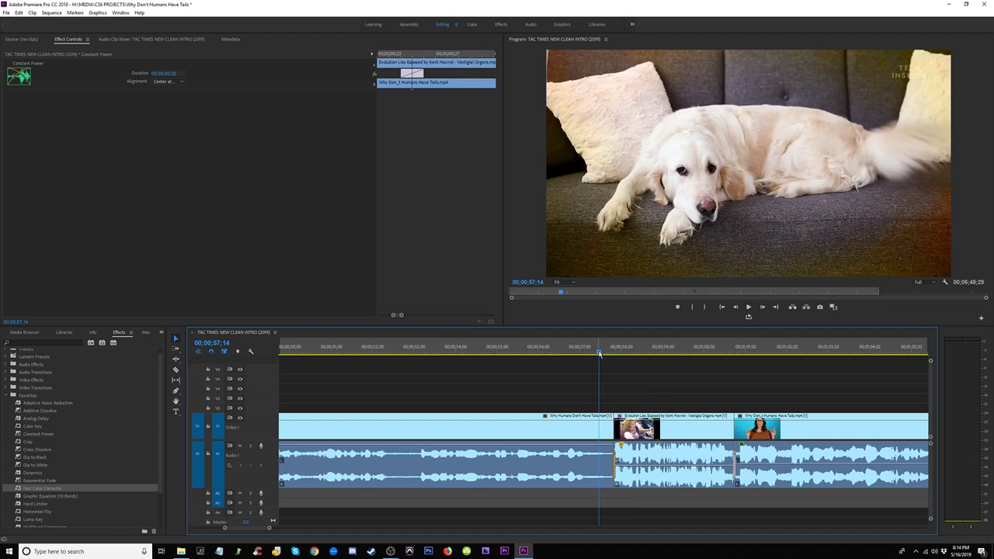
key(space)
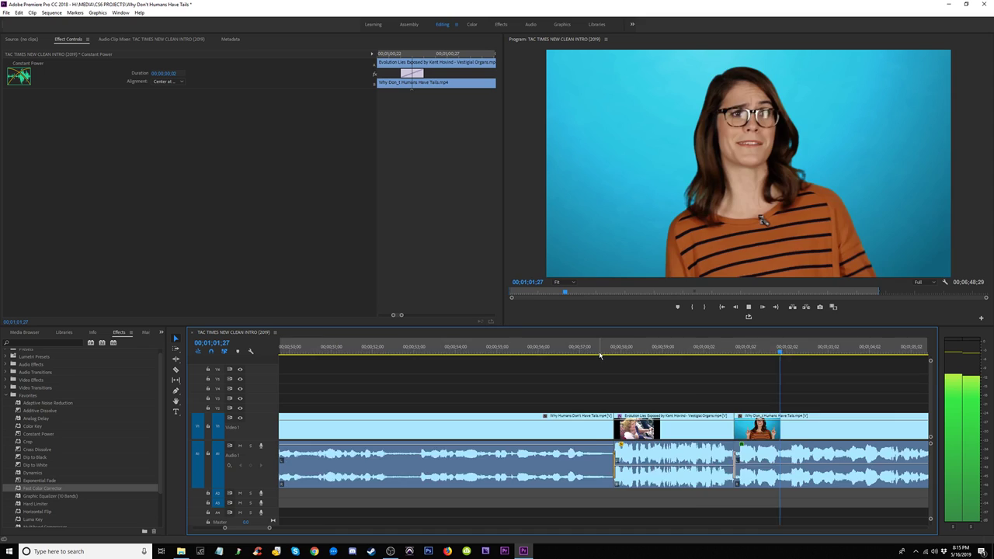
key(minus)
key(minus)
key(minus)
key(equal)
key(equal)
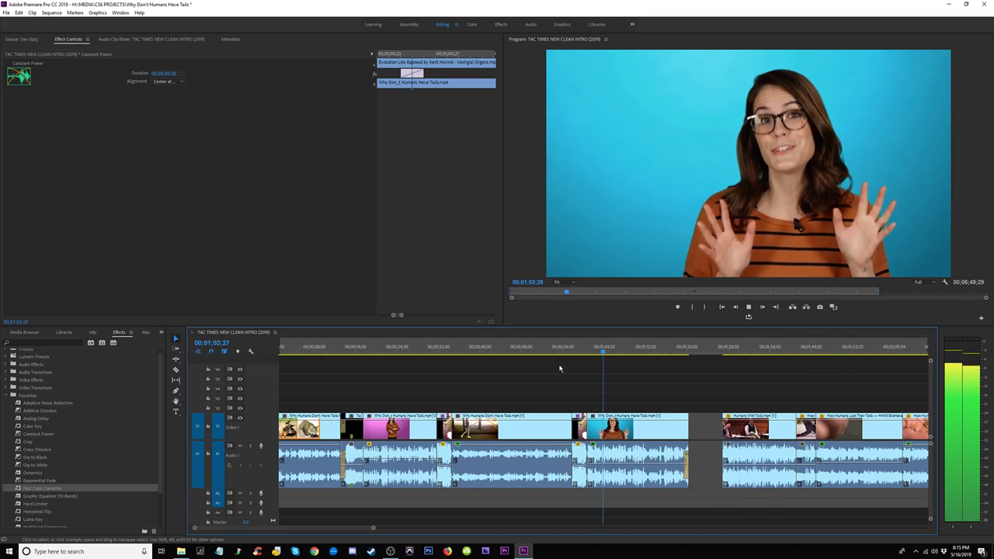
Step: Copy the Why Don't Humans Have Tails clip at 00;01;11;28 into empty timeline space around 00;11;44 and extend it to its full source length
key(equal)
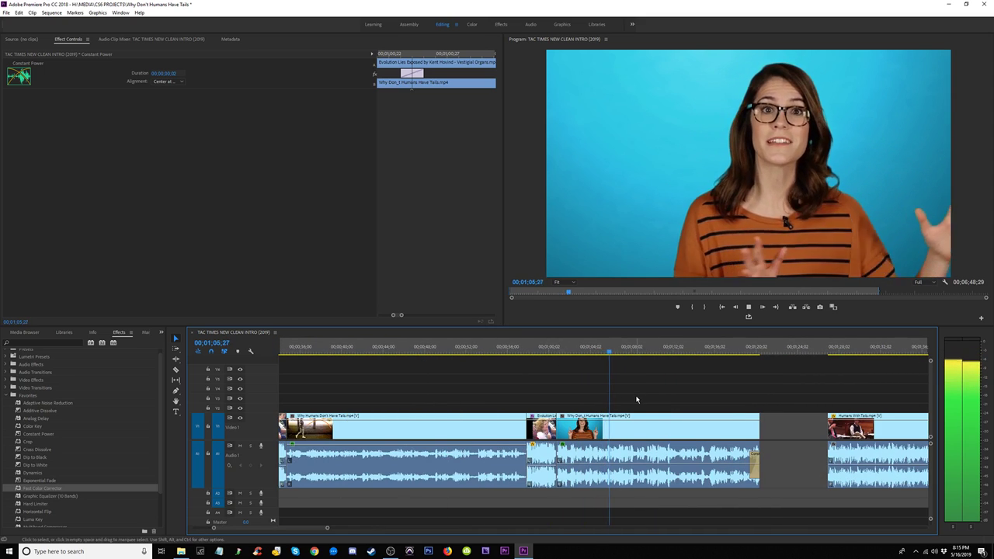
key(minus)
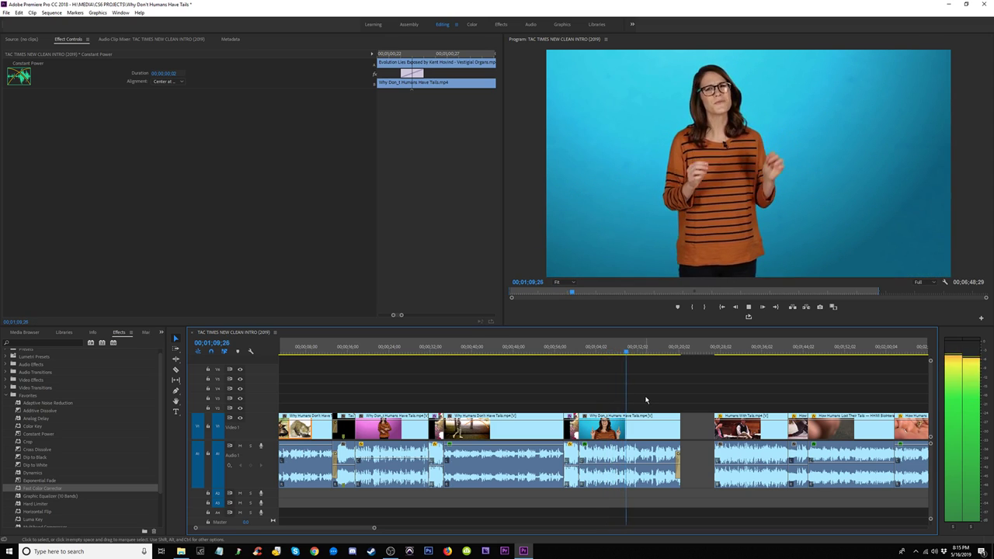
key(minus)
key(minus)
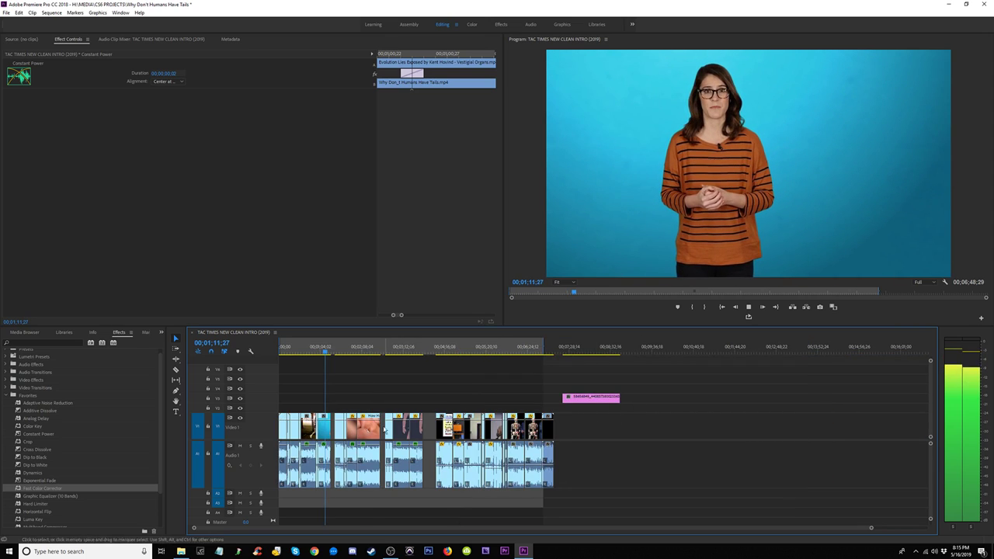
key(space)
click(326, 431)
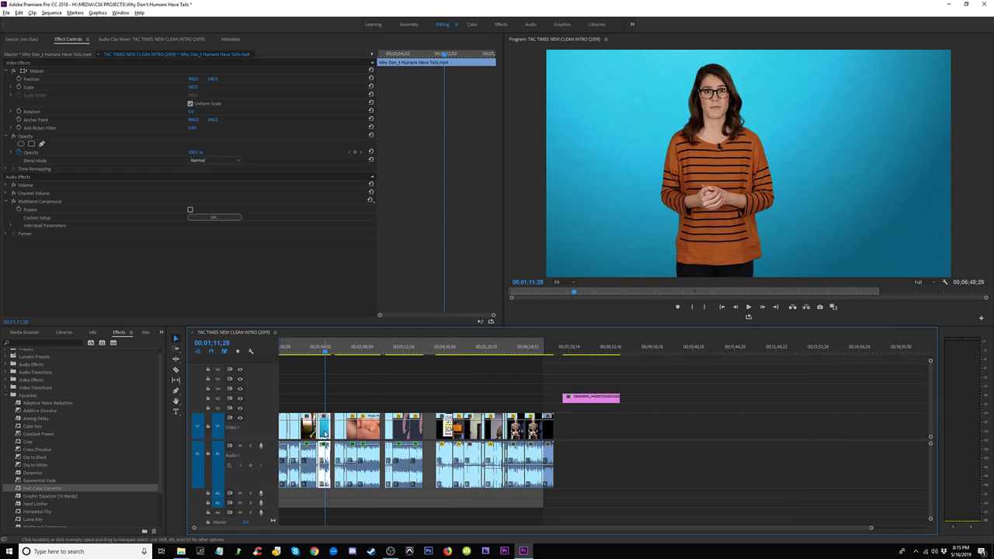
drag(325, 433, 735, 427)
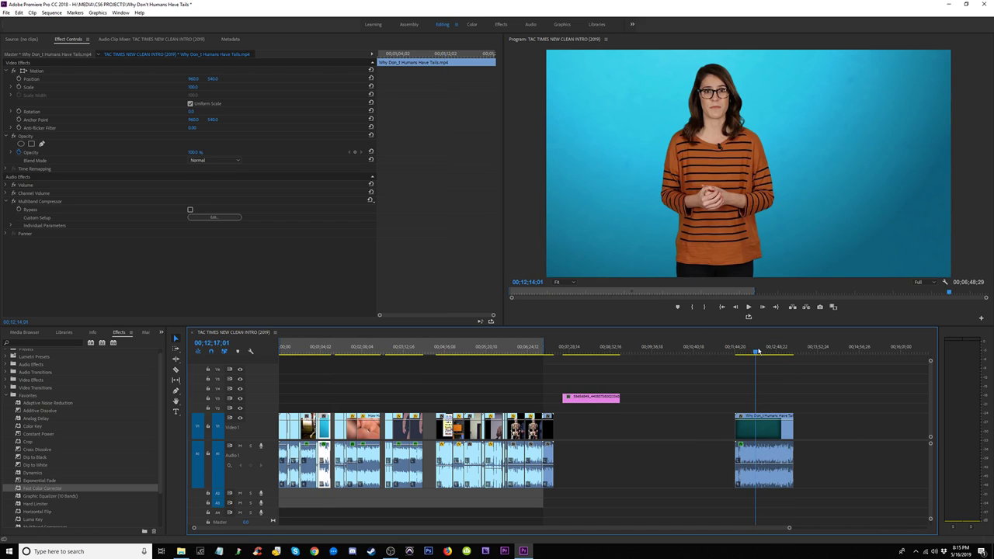
Step: Play the extended Why Don't Humans Have Tails copy and trim its start to 00;12;47;17
key(space)
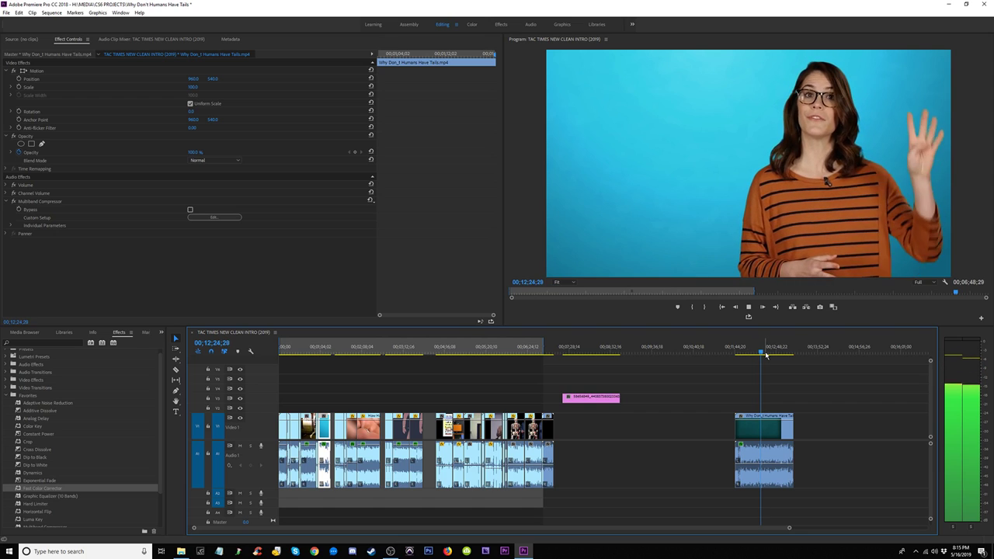
key(=)
key(=)
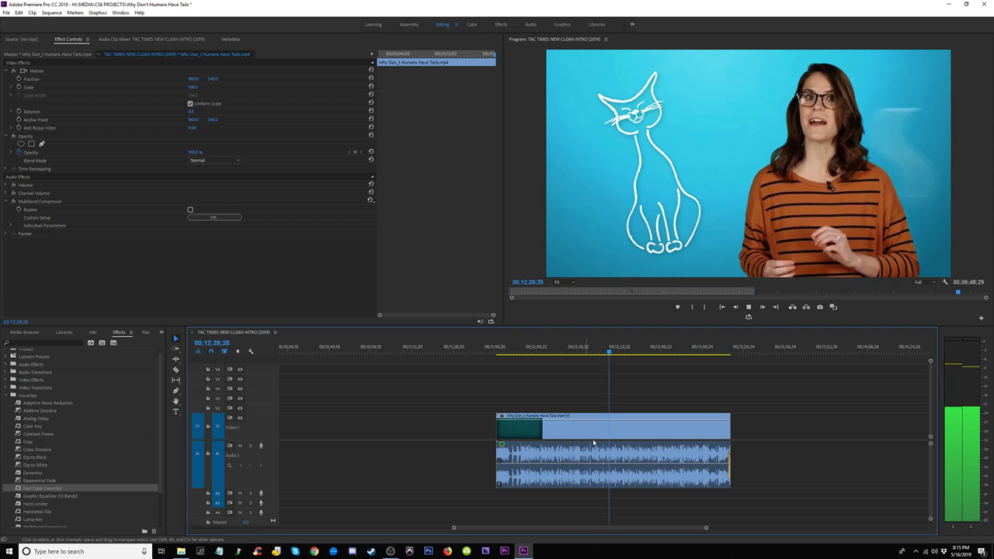
key(=)
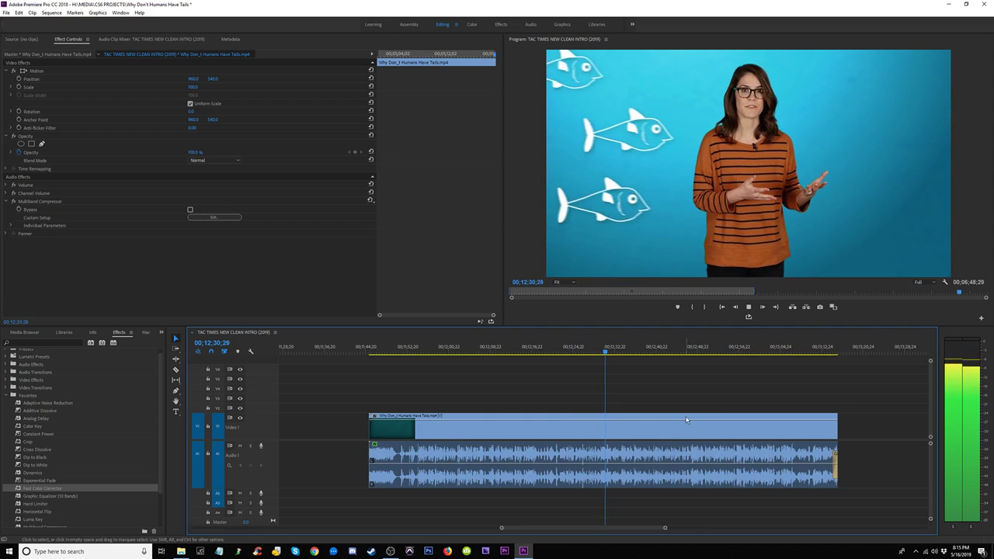
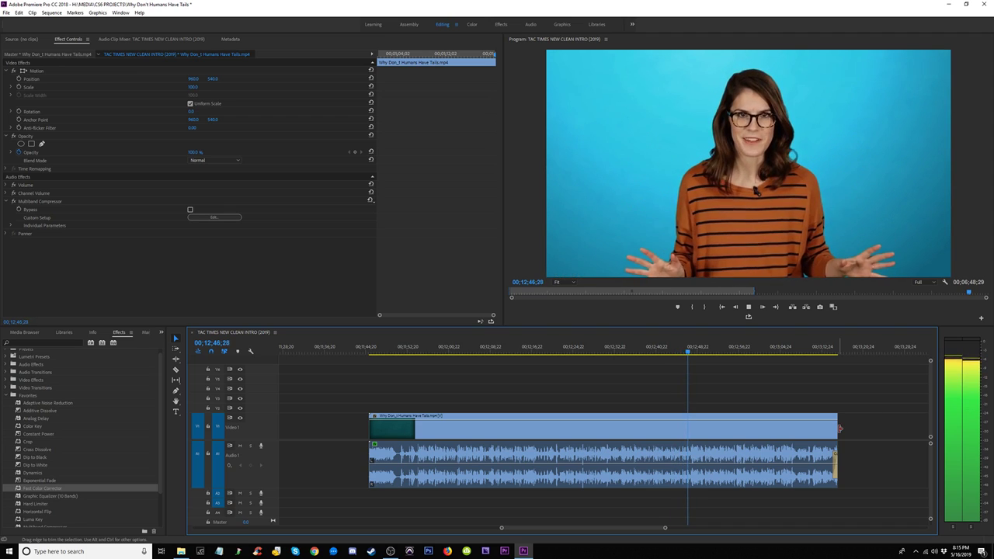
click(693, 355)
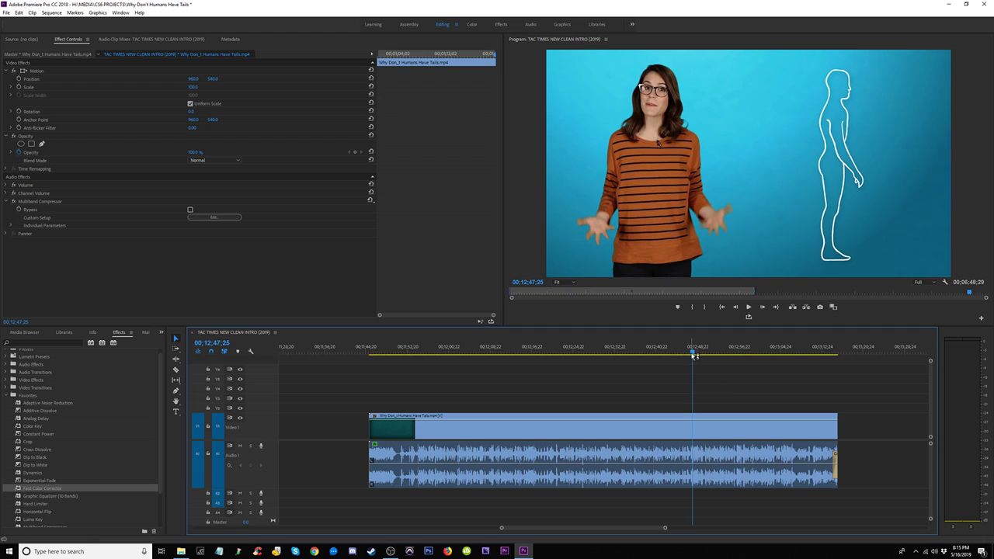
drag(690, 352, 691, 352)
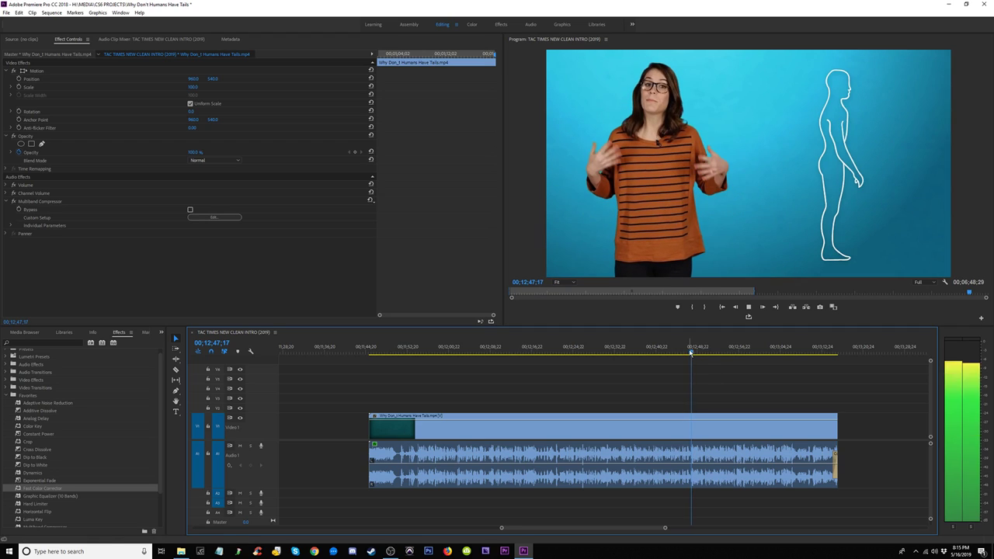
drag(375, 431, 690, 422)
Step: Extend the trimmed copy's start a few frames earlier, to about 00;12;47;14, and play it from there
key(space)
key(=)
key(=)
key(=)
key(=)
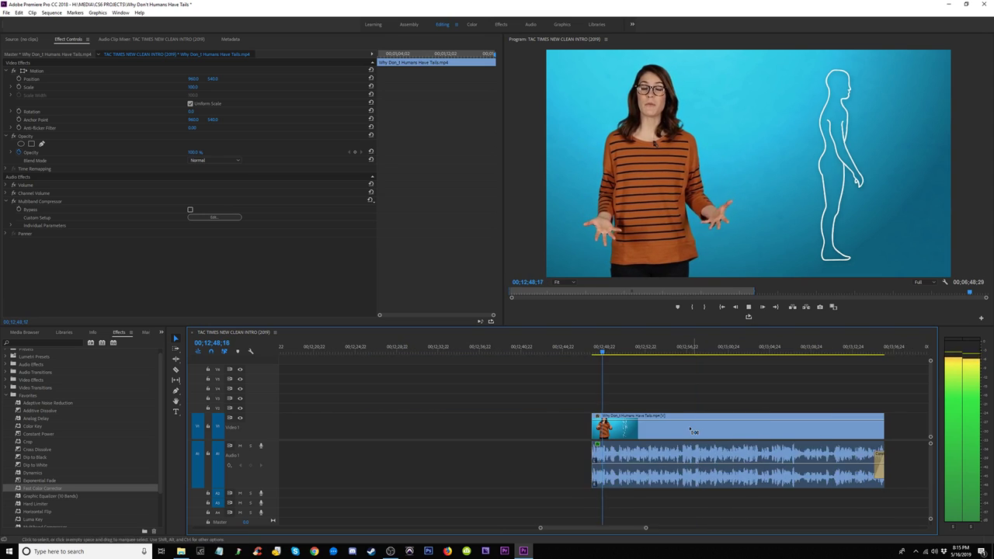
key(space)
drag(483, 427, 474, 427)
click(470, 351)
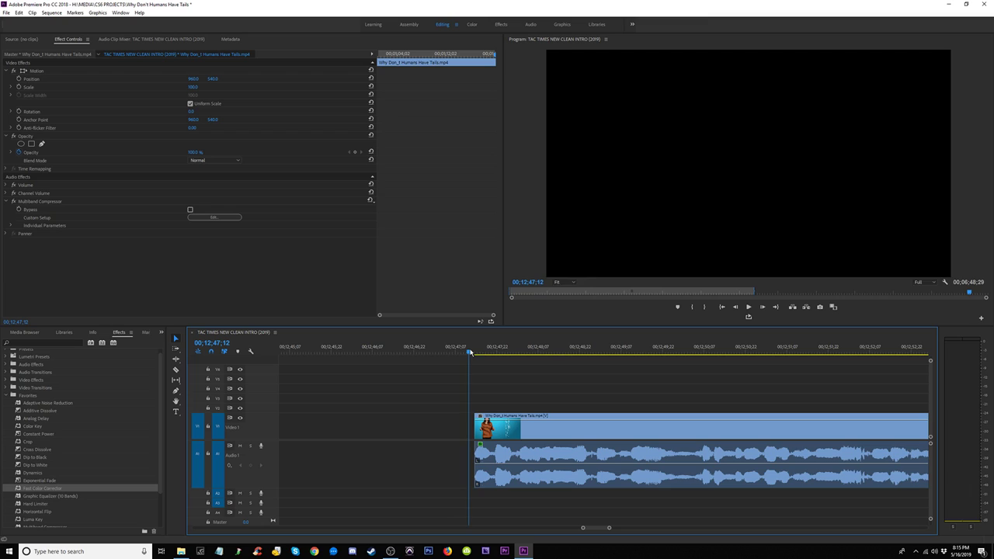
key(space)
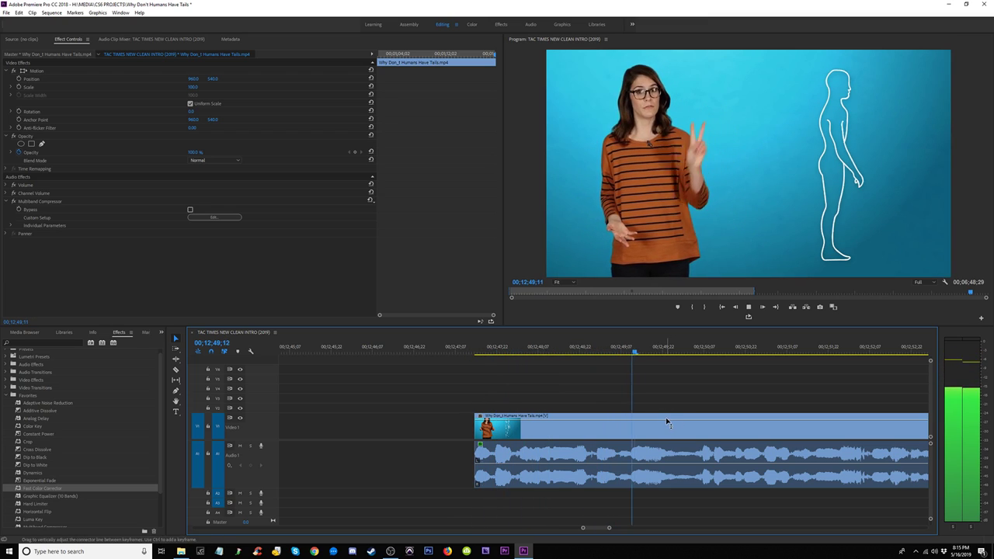
Step: Split the Why Don't Humans Have Tails copy at about 00;12;56 and delete everything after the cut
key(c)
scroll(668, 420, down, 2)
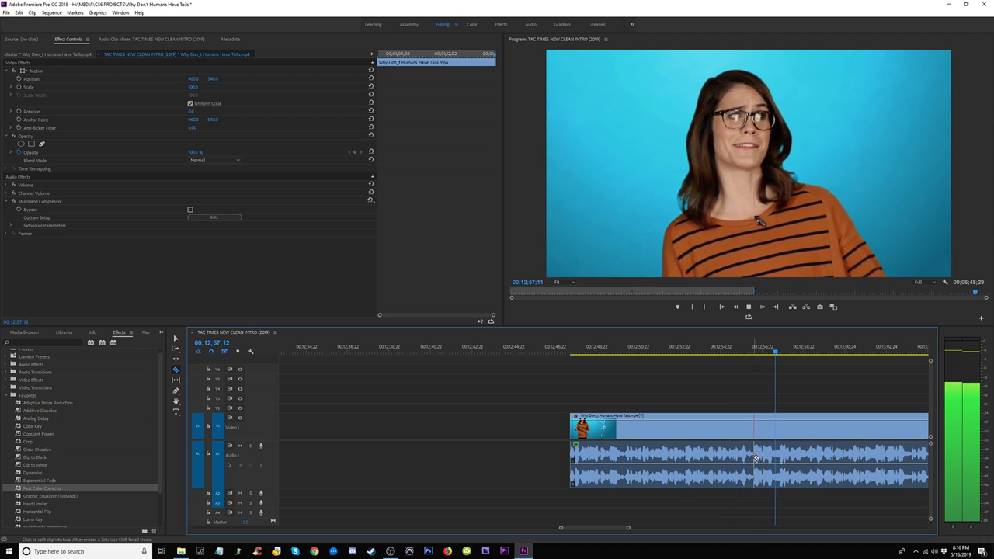
click(752, 454)
key(v)
click(798, 449)
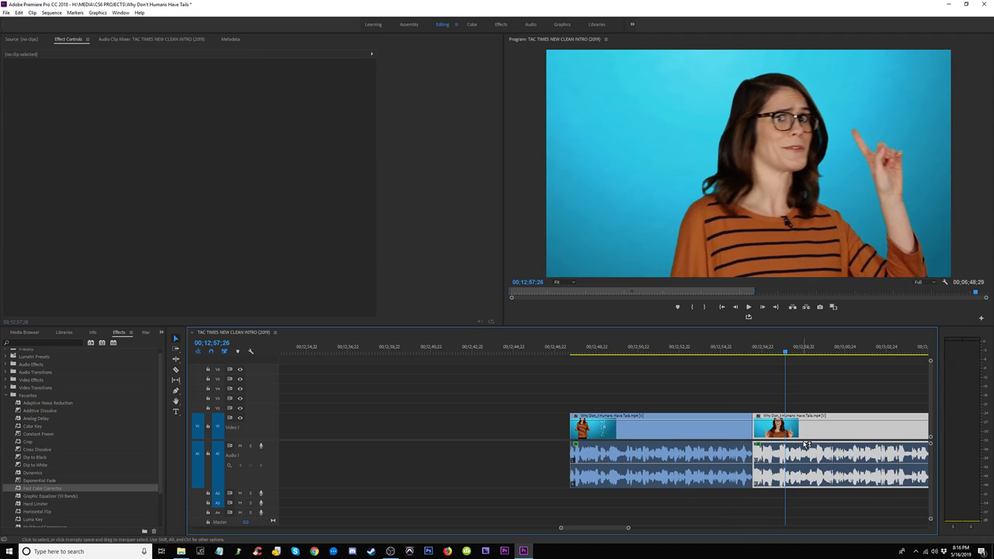
key(space)
key(minus)
key(minus)
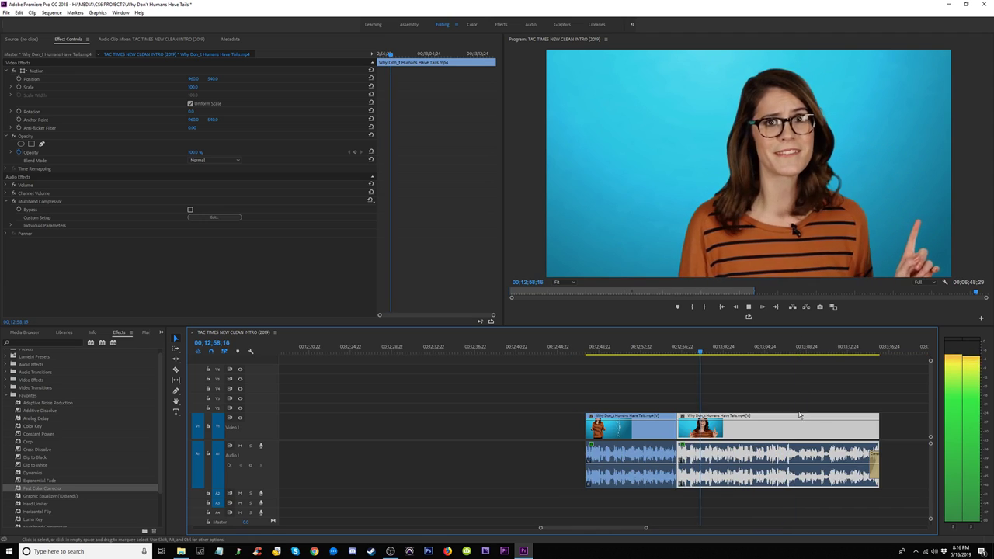
key(space)
key(Delete)
Step: Move the remaining short Why Don't Humans Have Tails piece to around 00;09;15, beyond the end of the main sequence
click(617, 433)
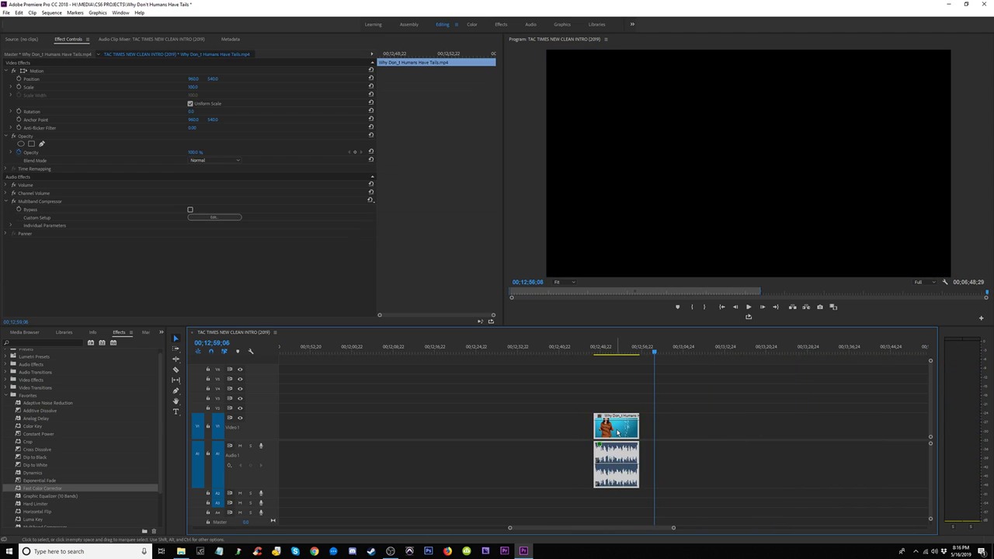
key(minus)
key(minus)
key(minus)
key(equal)
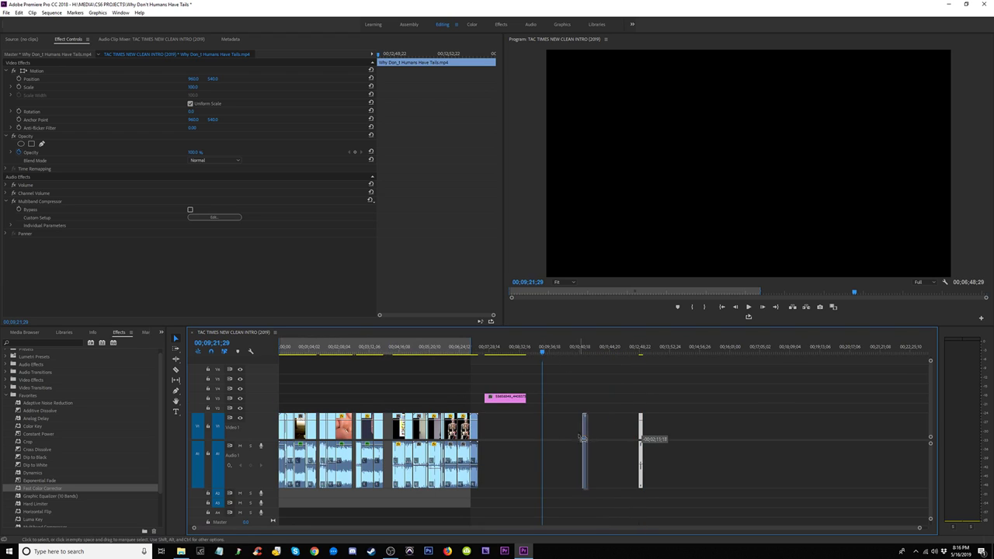
drag(546, 439, 543, 440)
Step: Play the two closing Vestigial organs evidence for evolution clips between about 00;06;08 and 00;06;40 to review their content
click(466, 356)
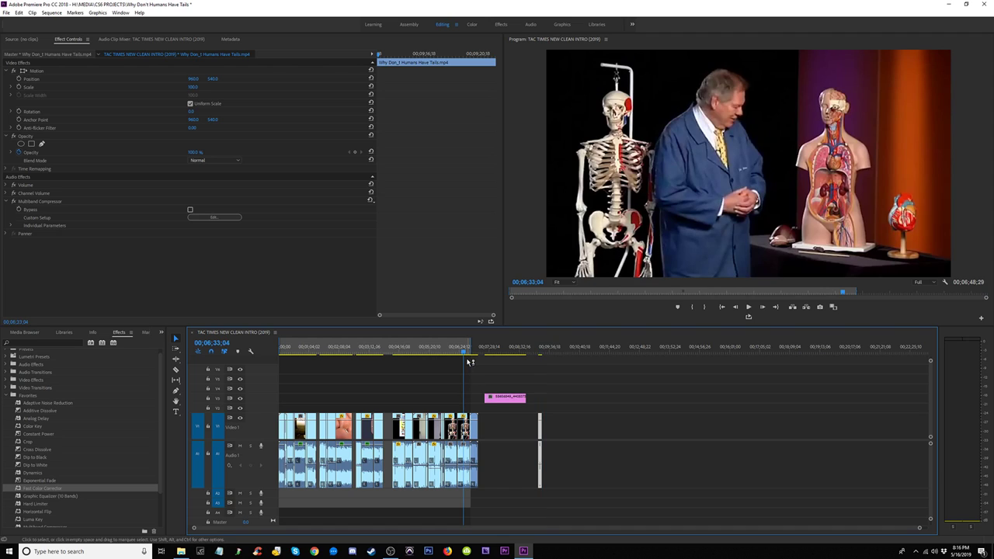
key(equal)
key(equal)
key(space)
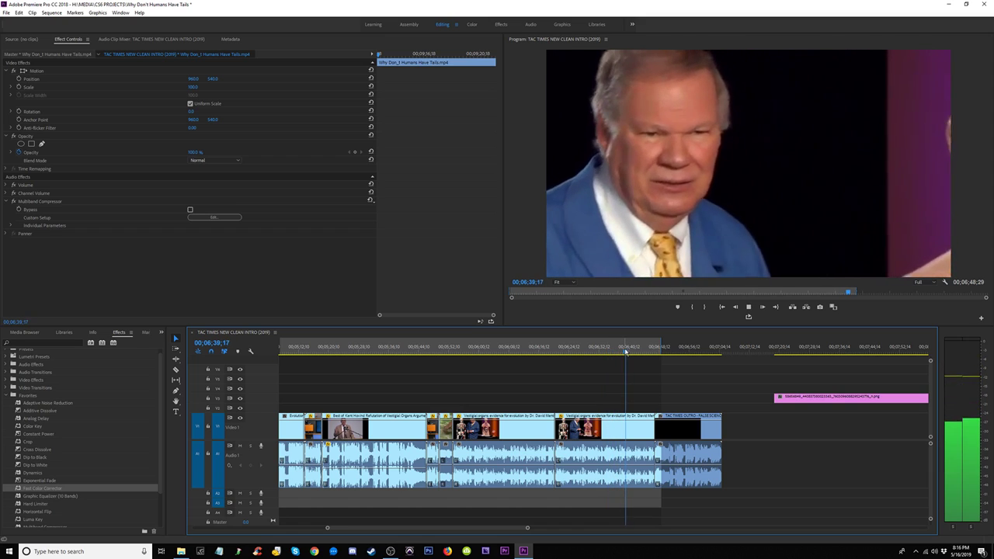
drag(623, 352, 509, 357)
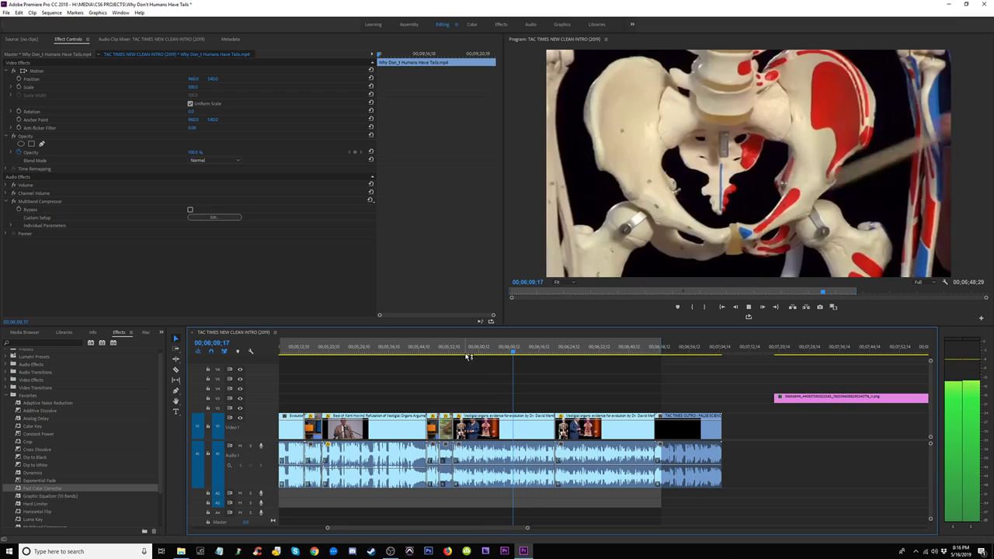
key(equal)
key(equal)
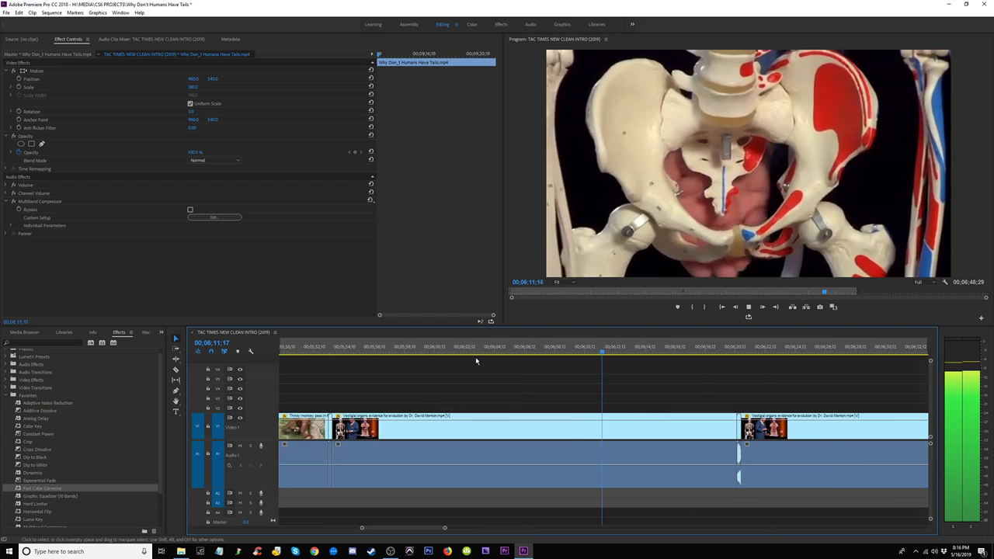
key(minus)
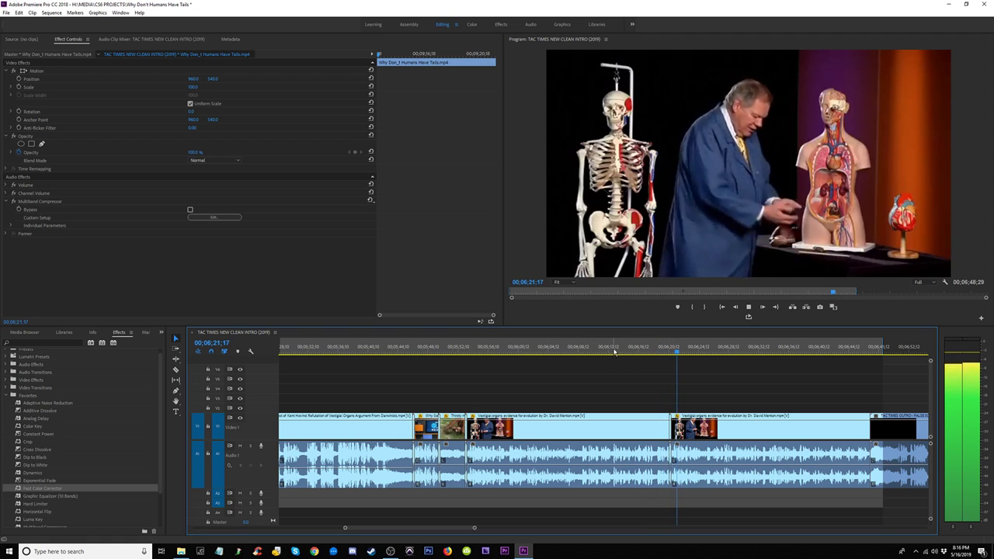
click(424, 349)
key(minus)
key(minus)
key(equal)
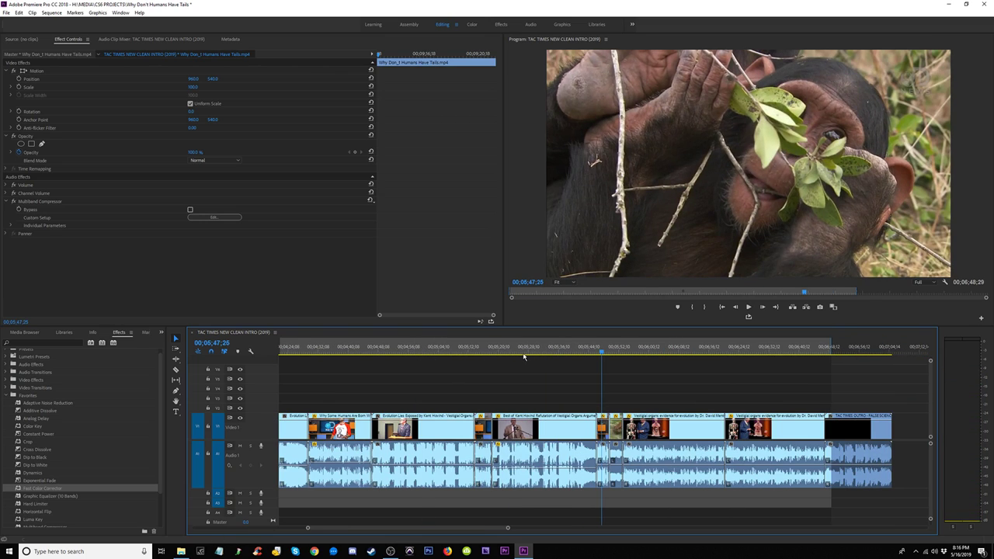
Step: Review the There Is No Evidence for Evolution clips, split the first one at 00;03;01;18 and select its opening piece
click(478, 353)
scroll(442, 359, down, 2)
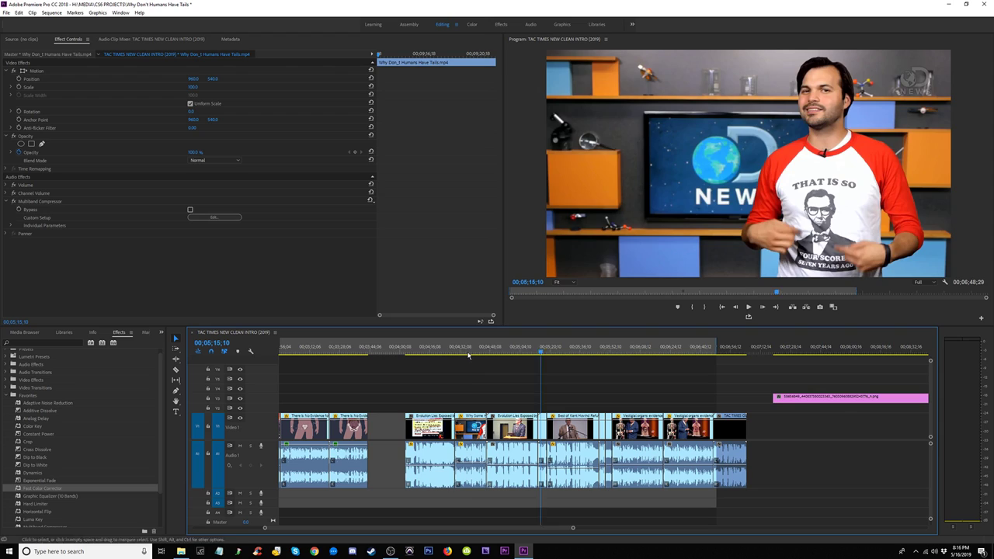
drag(467, 354, 343, 372)
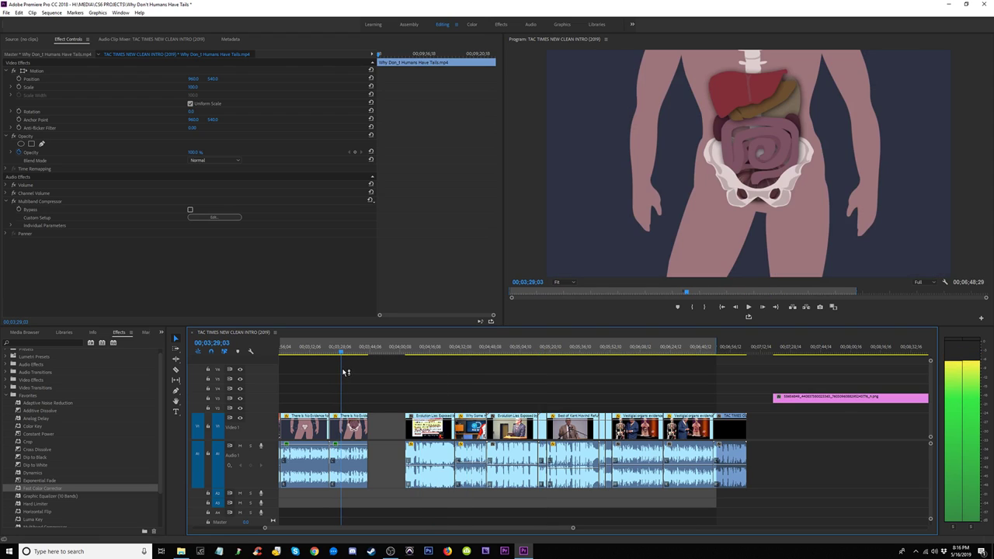
scroll(334, 366, up, 4)
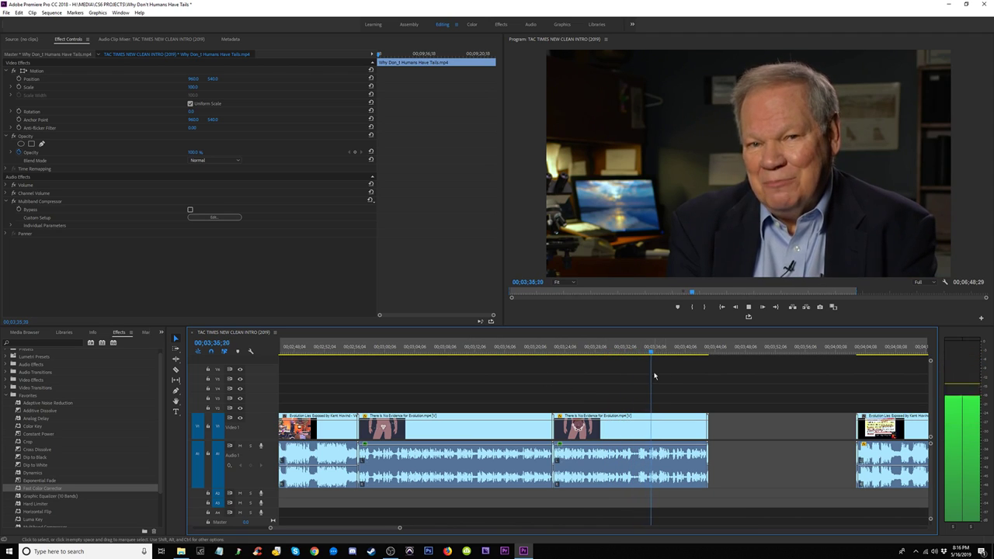
click(554, 349)
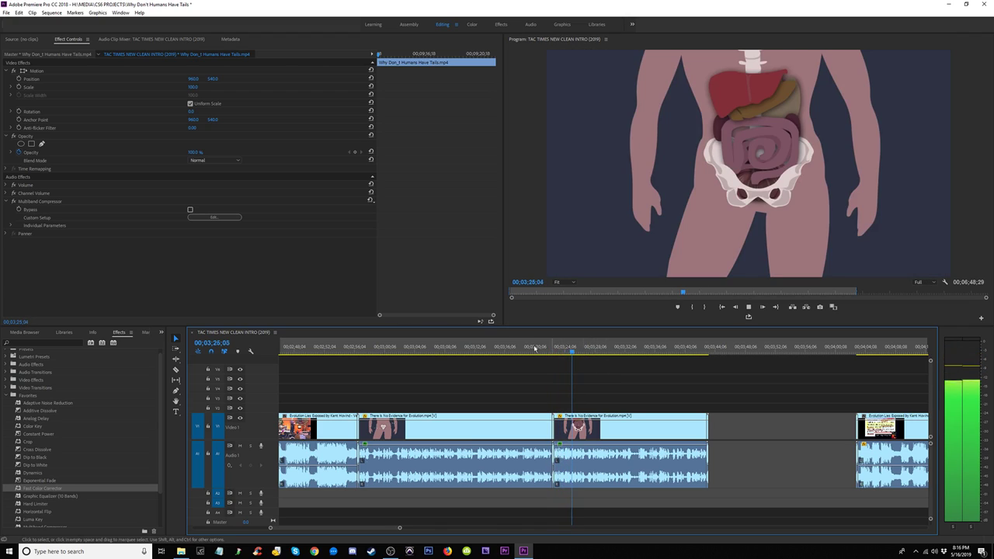
click(354, 348)
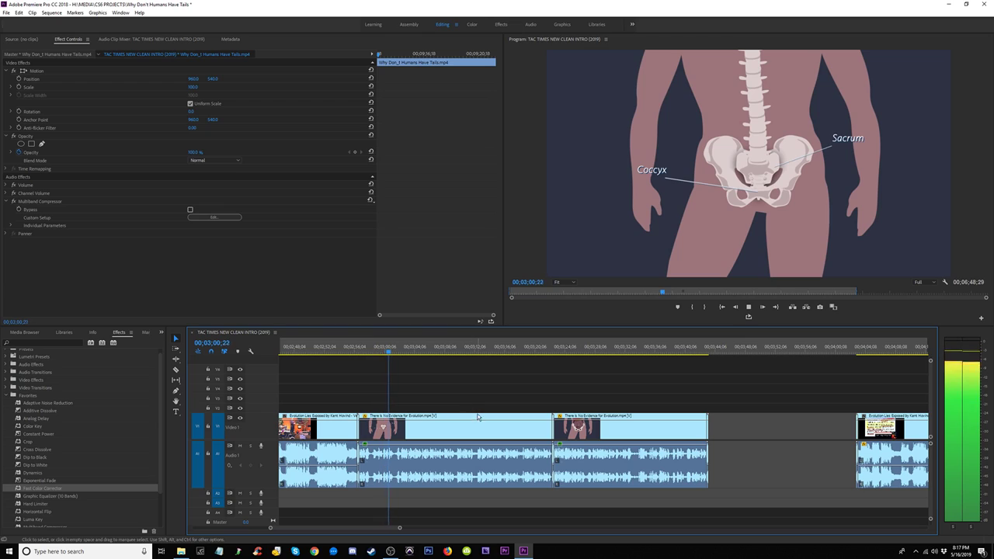
key(space)
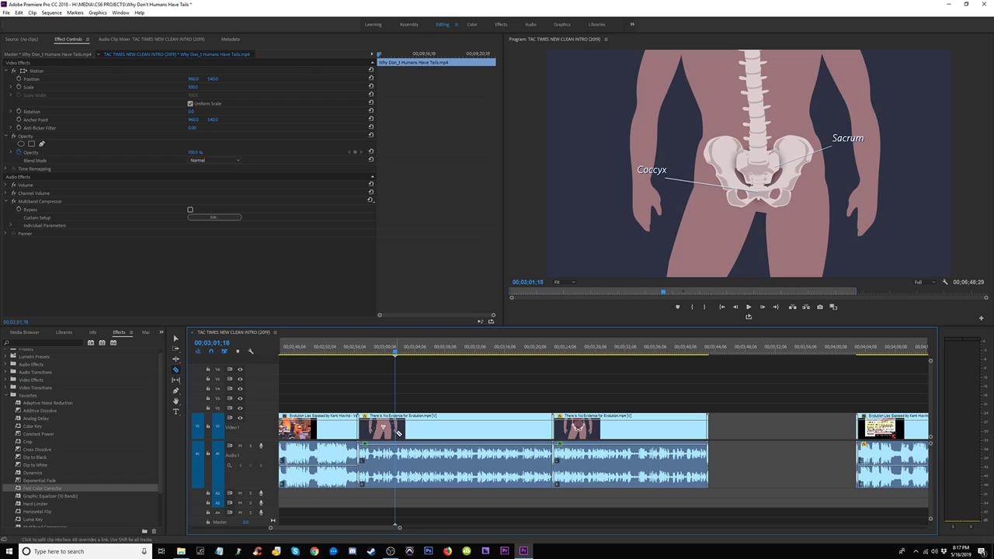
click(382, 464)
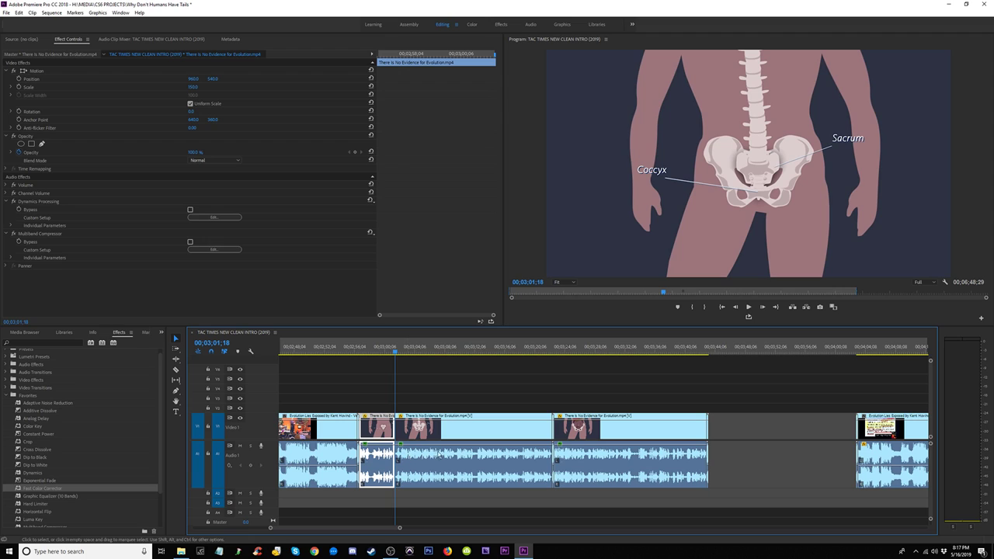
Step: Play on from 00;03;01;18 and split the There Is No Evidence for Evolution clip again at about 00;03;12
key(space)
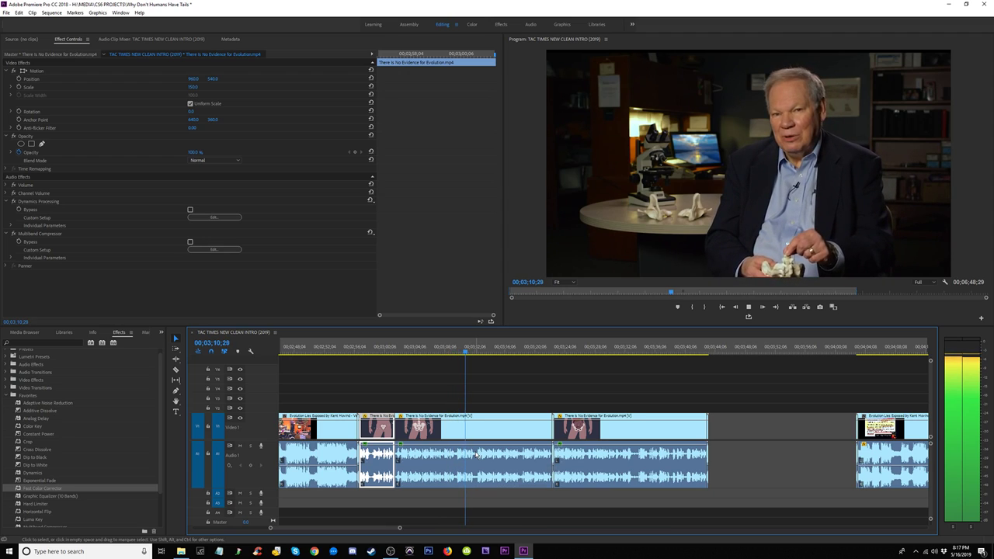
key(c)
click(479, 453)
click(497, 453)
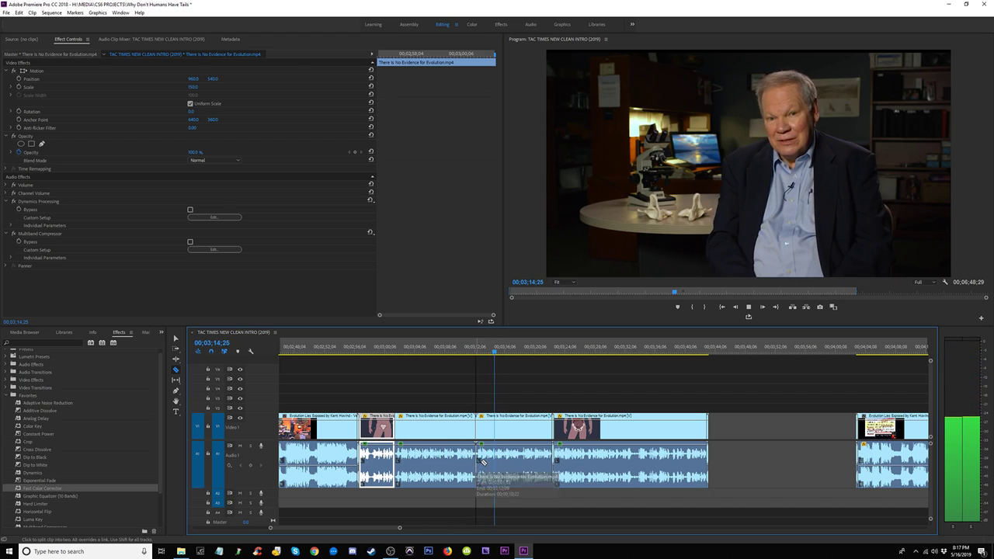
click(488, 463)
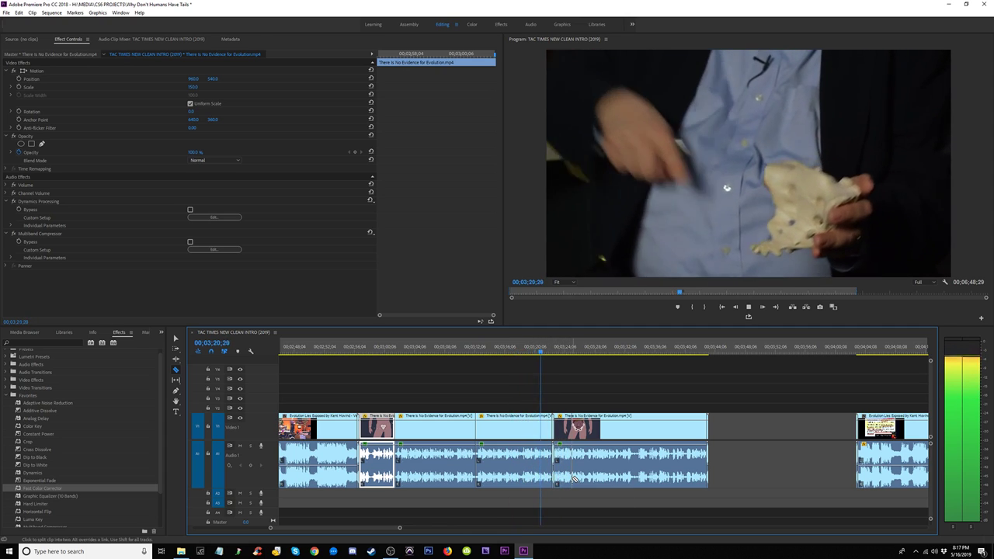
Step: Move the last There Is No Evidence for Evolution piece about 15 seconds further along the timeline, away from the pieces before it
key(space)
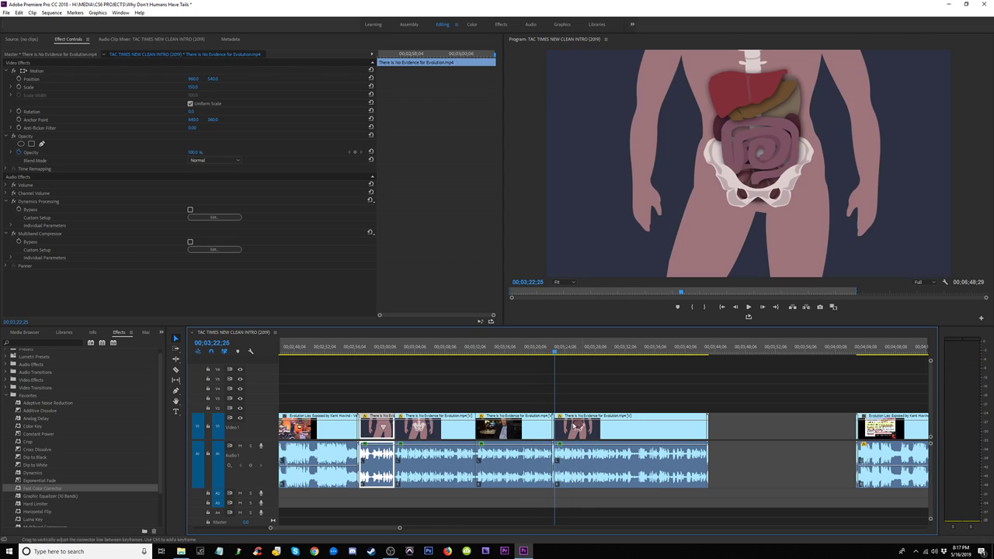
click(653, 429)
drag(703, 431, 816, 431)
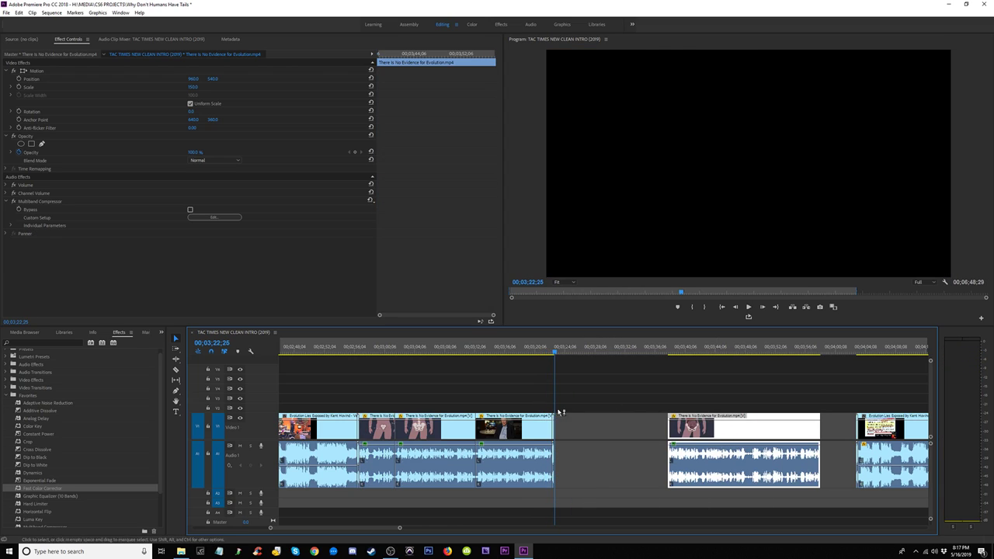
Step: Cut the three shorter There Is No Evidence for Evolution pieces ending at 00;03;22;25 and paste them beyond the main sequence at about 00;09;32
drag(536, 390, 382, 464)
key(minus)
key(minus)
key(minus)
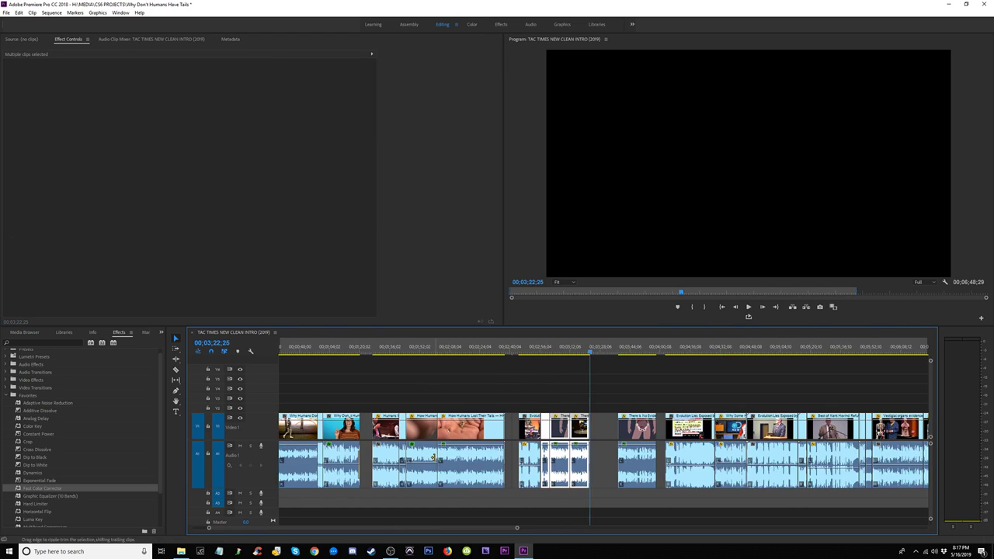
key(Delete)
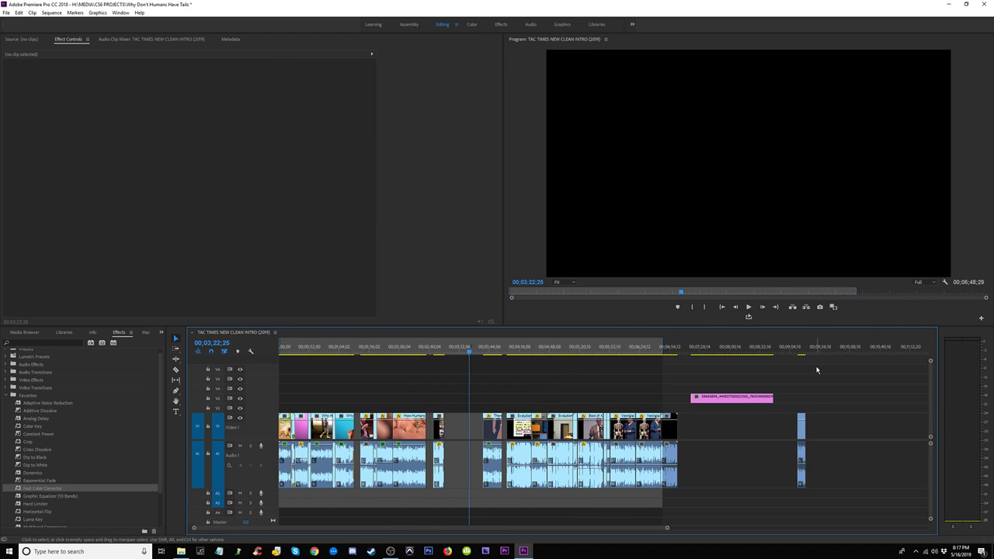
key(ctrl+v)
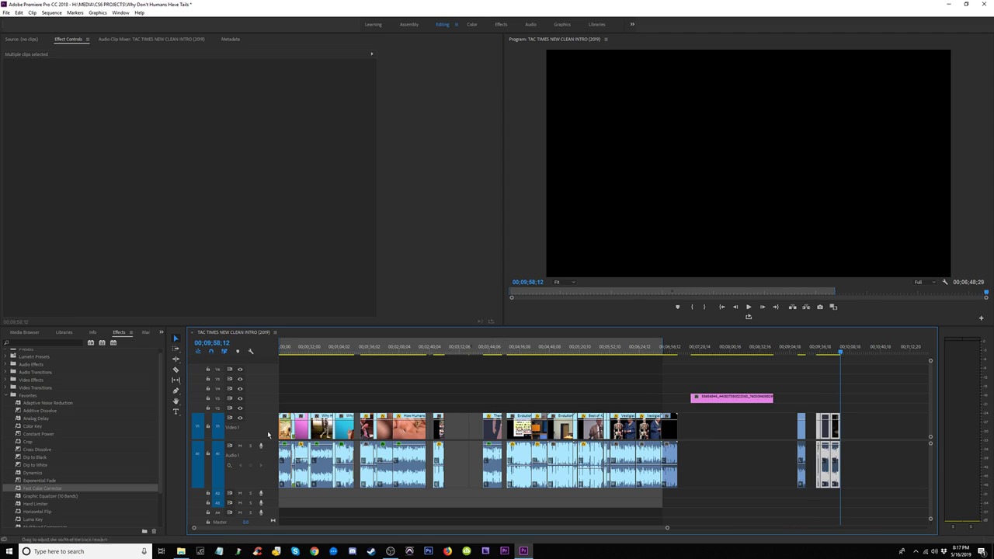
Step: Cut the short How Humans Lost Their Tails piece at 00;01;42;20 from the sequence
click(311, 352)
key(minus)
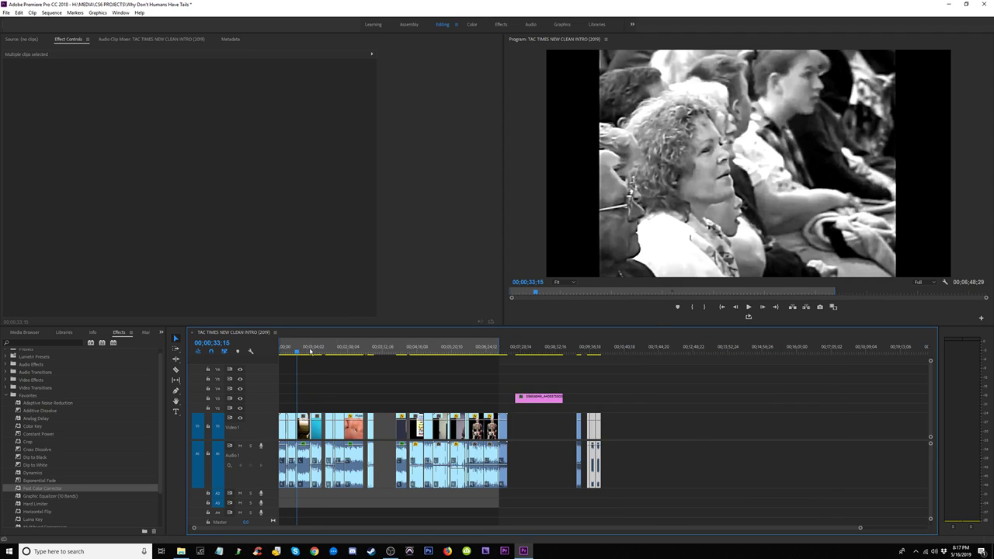
key(equal)
key(equal)
click(500, 353)
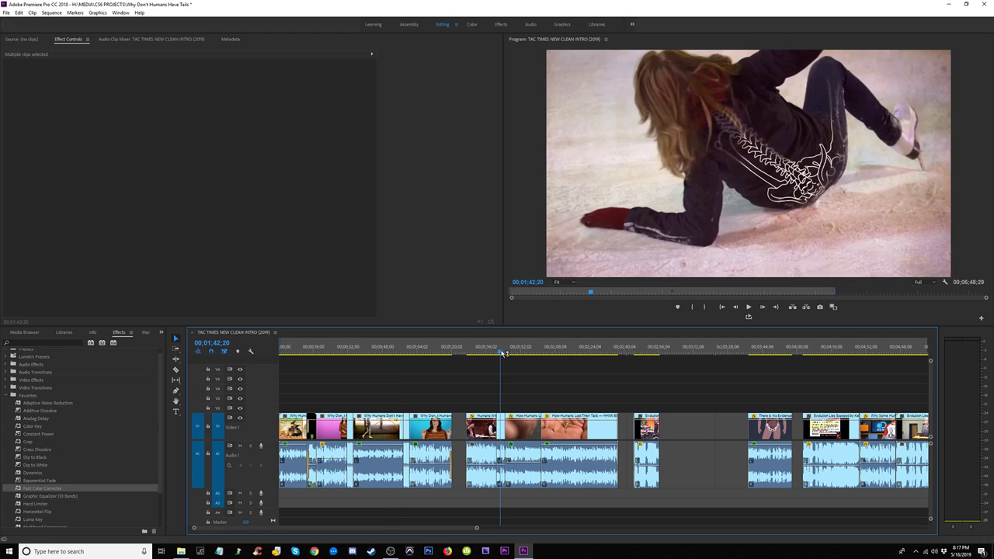
click(501, 437)
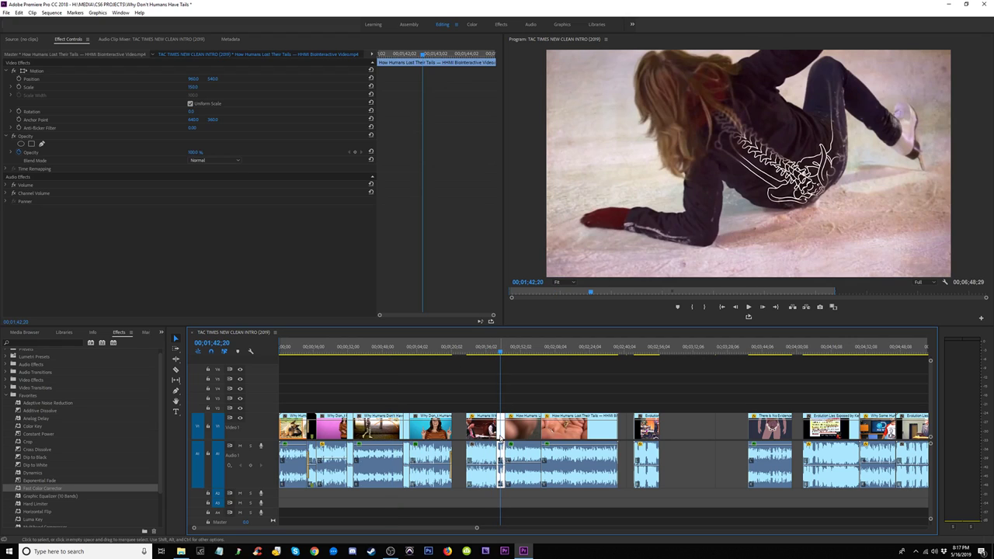
key(Delete)
Step: Review the relocated There Is No Evidence for Evolution pieces and extend the end of the last one to about 00;10;15
key(minus)
key(minus)
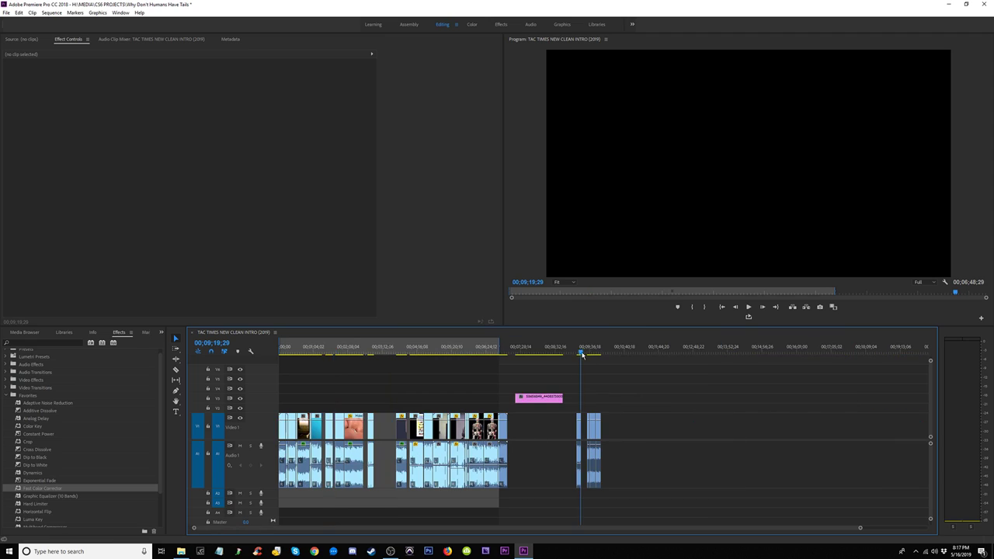
key(equal)
key(equal)
click(708, 347)
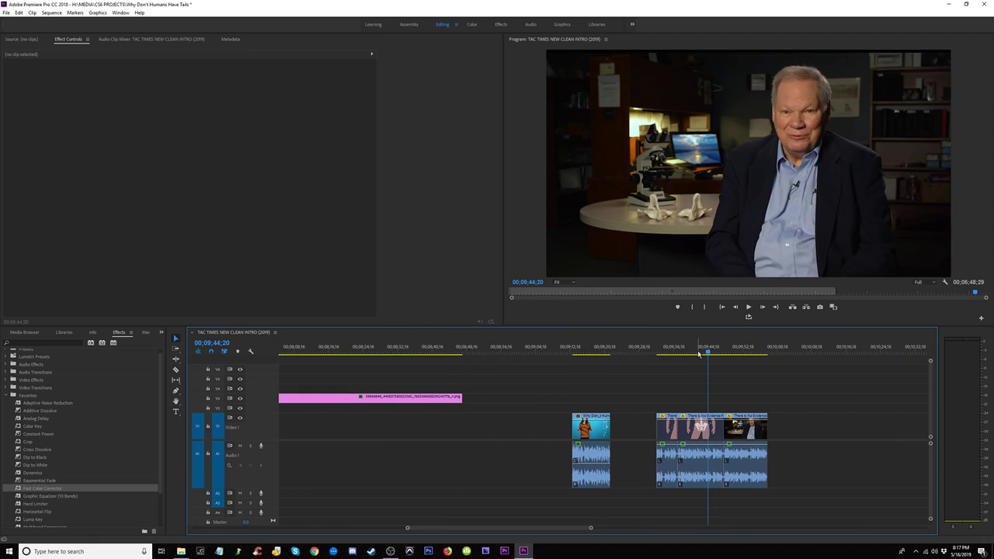
key(equal)
click(544, 346)
key(space)
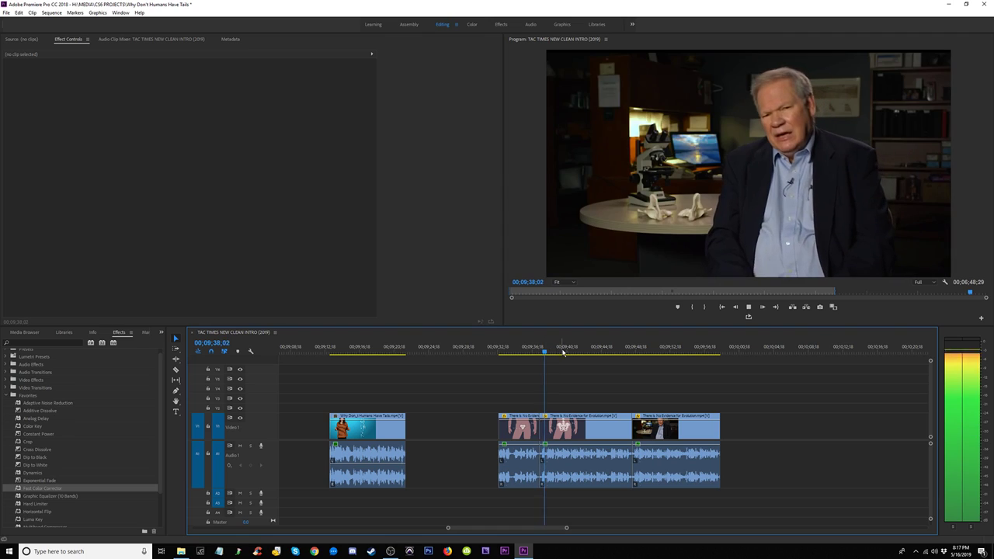
click(528, 352)
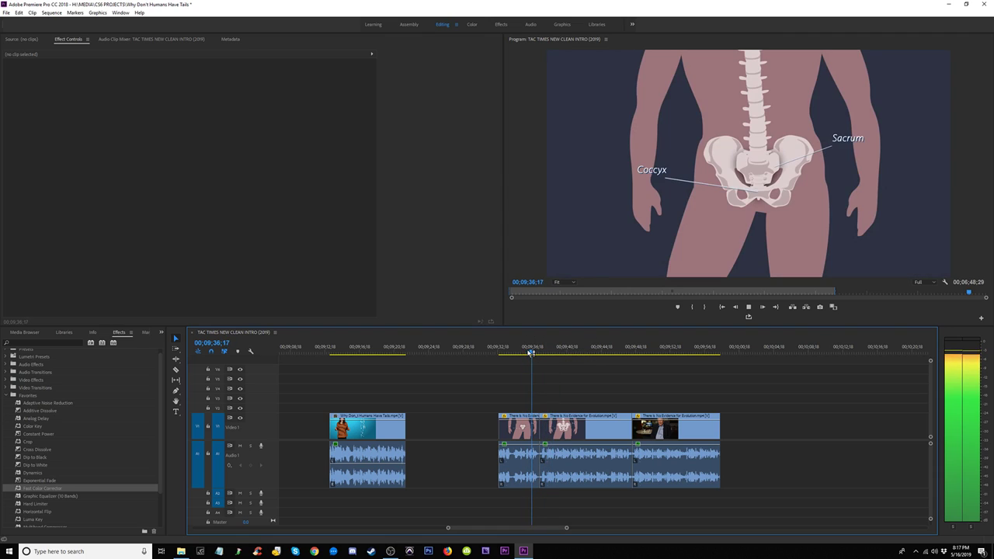
click(662, 353)
click(713, 353)
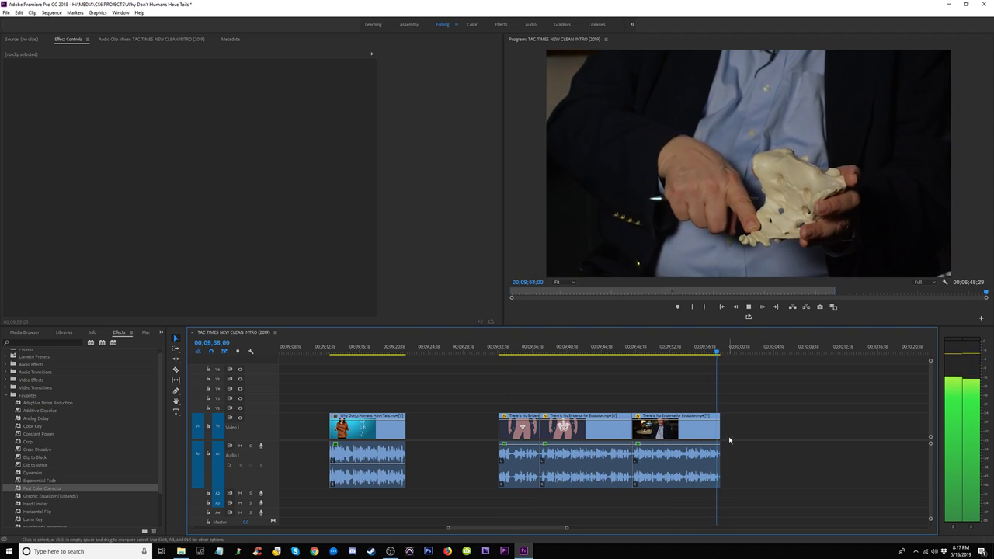
drag(795, 422, 870, 423)
Step: Insert the cut How Humans Lost Their Tails piece at 00;09;58;09, splitting the surrounding clip, and play it from 00;09;53;25
key(space)
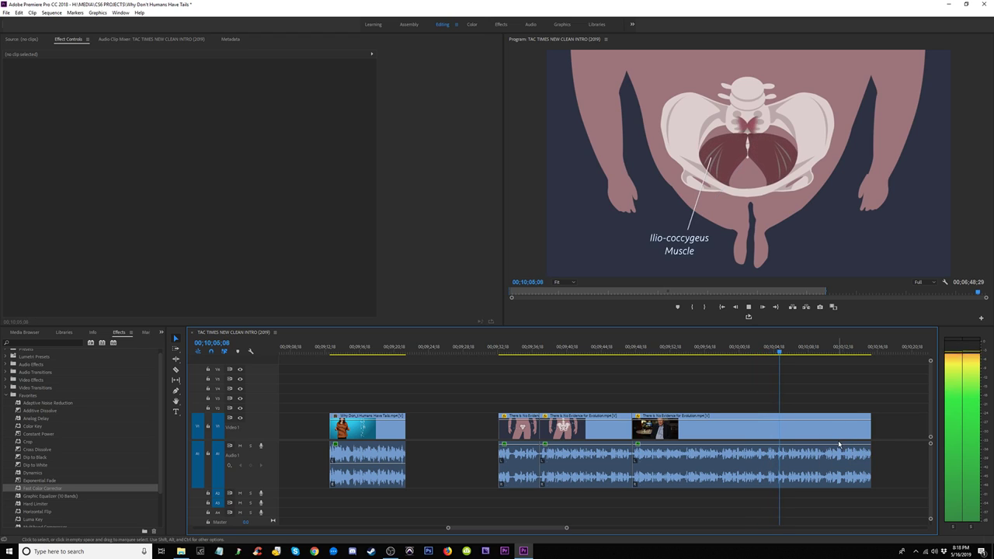
click(714, 351)
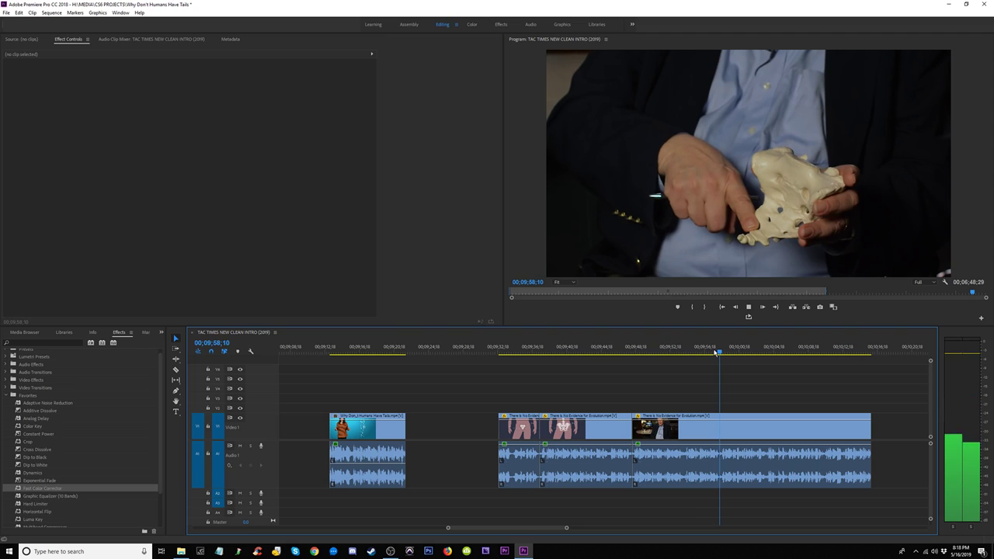
key(space)
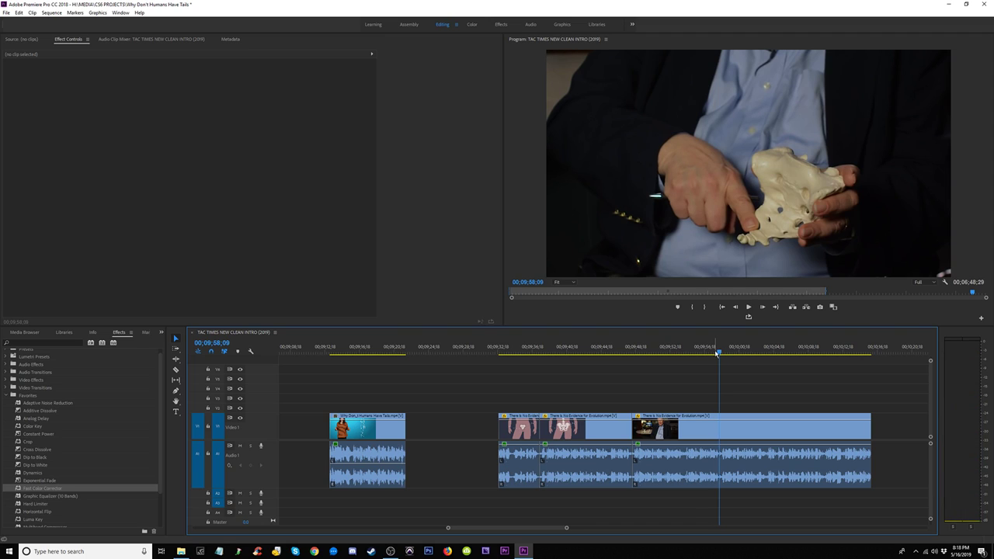
key(ctrl+shift+v)
drag(713, 348, 681, 348)
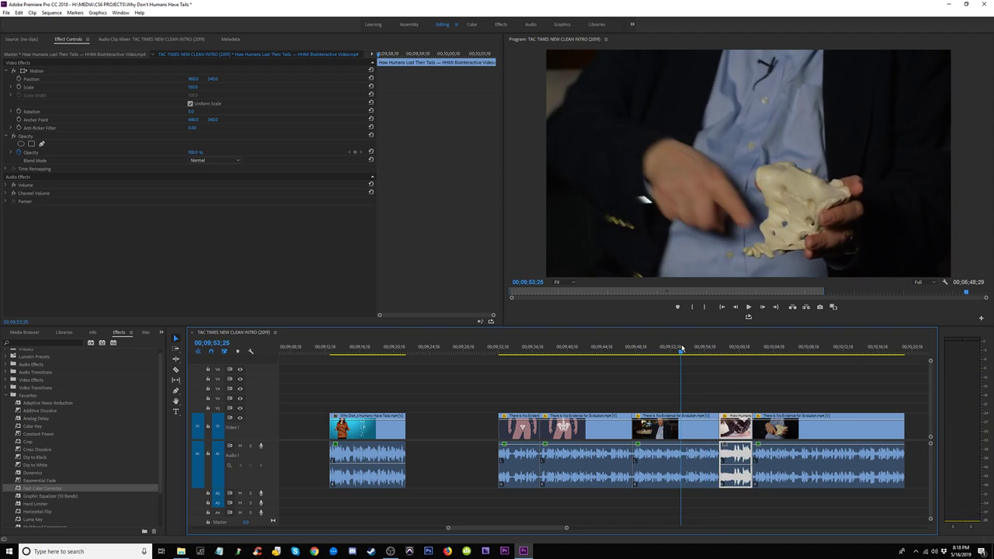
key(space)
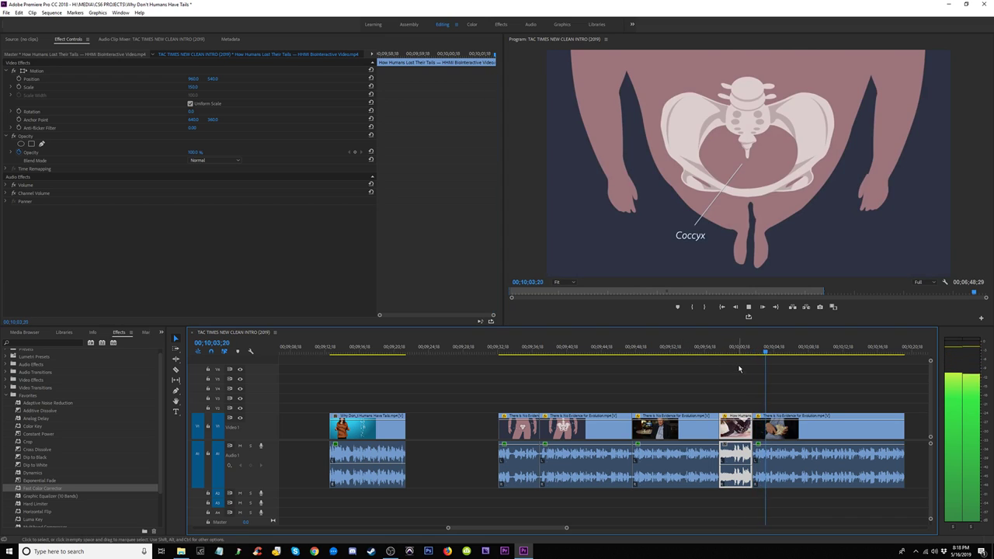
Step: Trim the start of the clip following the How Humans Lost Their Tails insert by about 9 frames, close the gap and replay the cut
key(equal)
key(equal)
key(space)
click(552, 354)
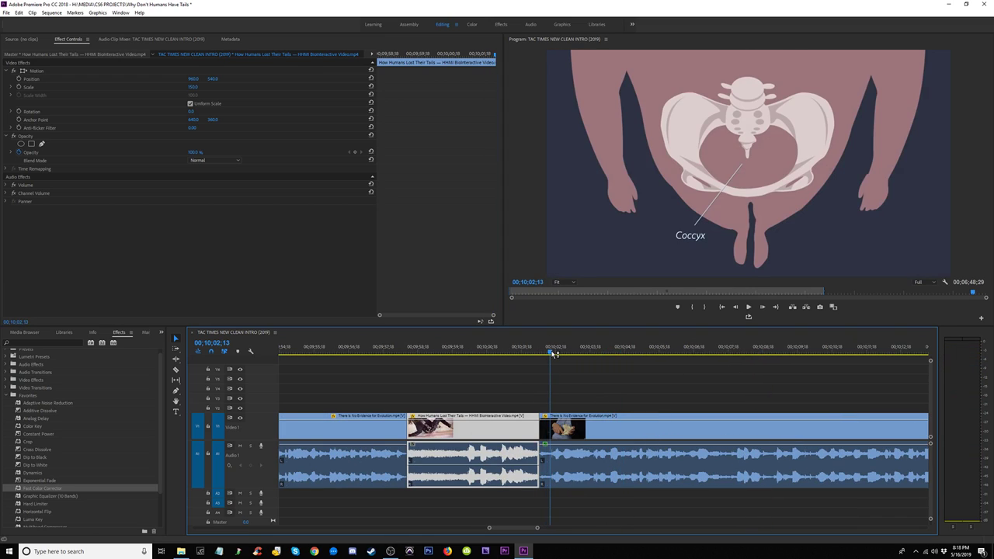
drag(540, 431, 545, 439)
key(Delete)
click(528, 352)
key(space)
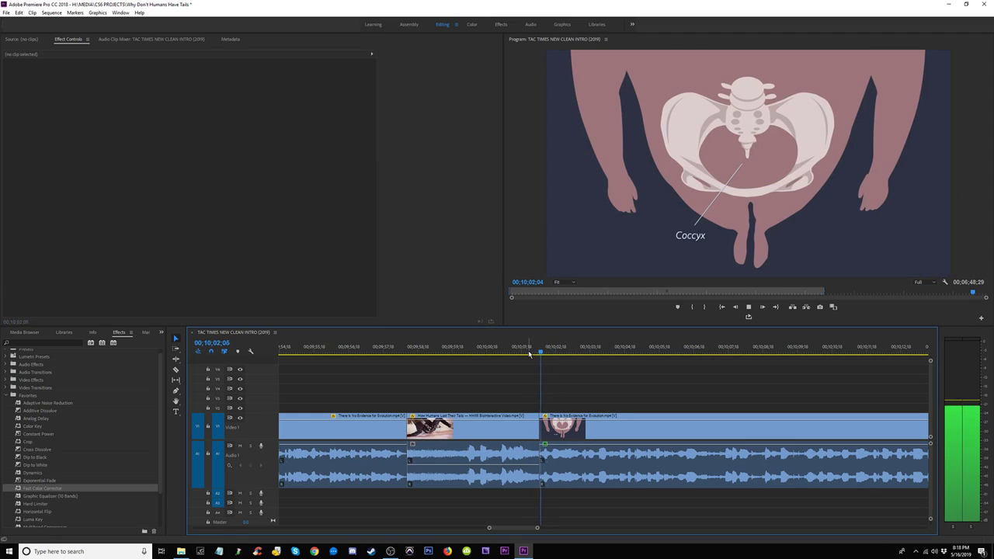
key(minus)
key(minus)
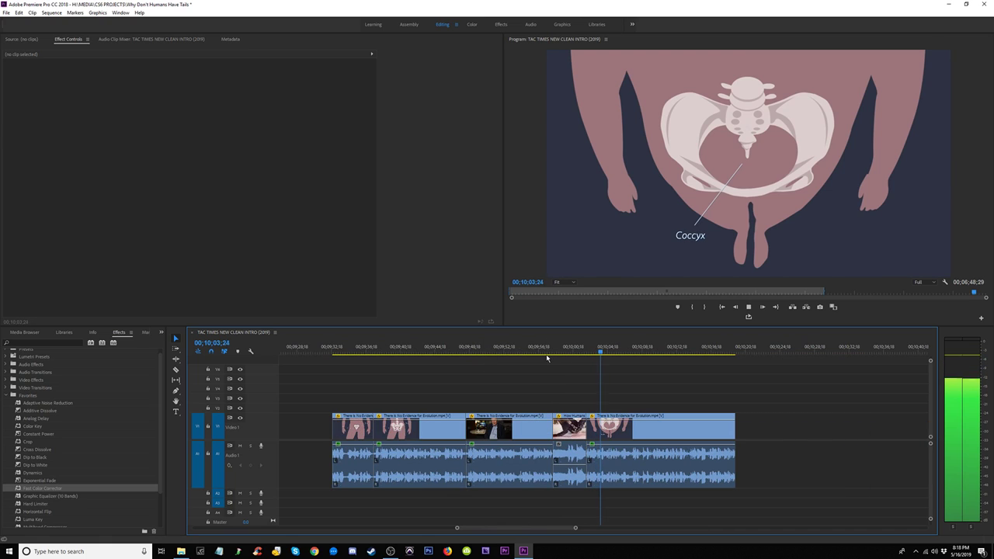
Step: Extend only the insert's video back over the preceding clip to about 00;09;54;12, leaving the audio cut in place, and preview it
click(522, 352)
key(space)
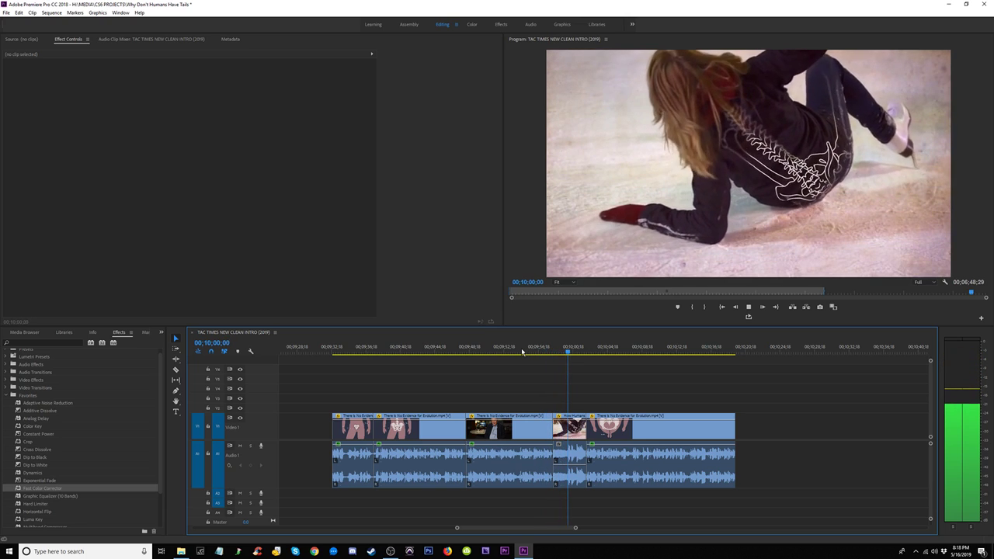
click(514, 350)
key(=)
key(=)
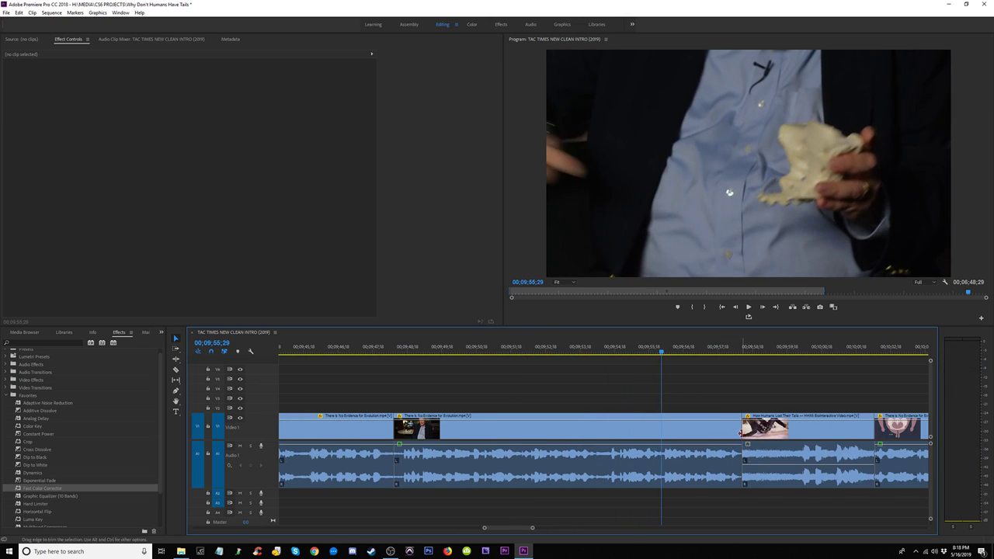
drag(742, 428, 606, 432)
click(554, 350)
key(space)
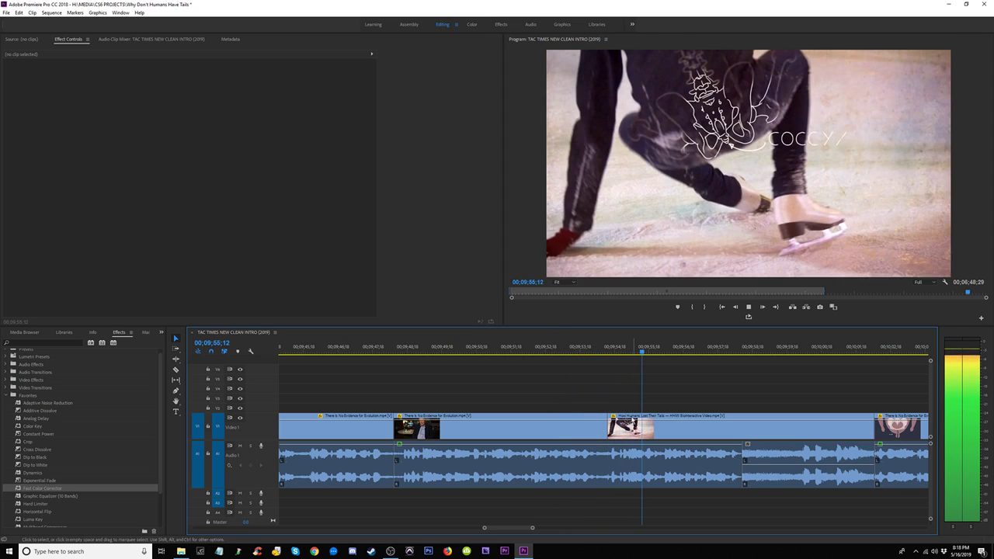
Step: Shift the start of the insert's video to about 00;09;55;12 and replay the lead-in
key(space)
drag(610, 427, 641, 427)
click(587, 346)
key(space)
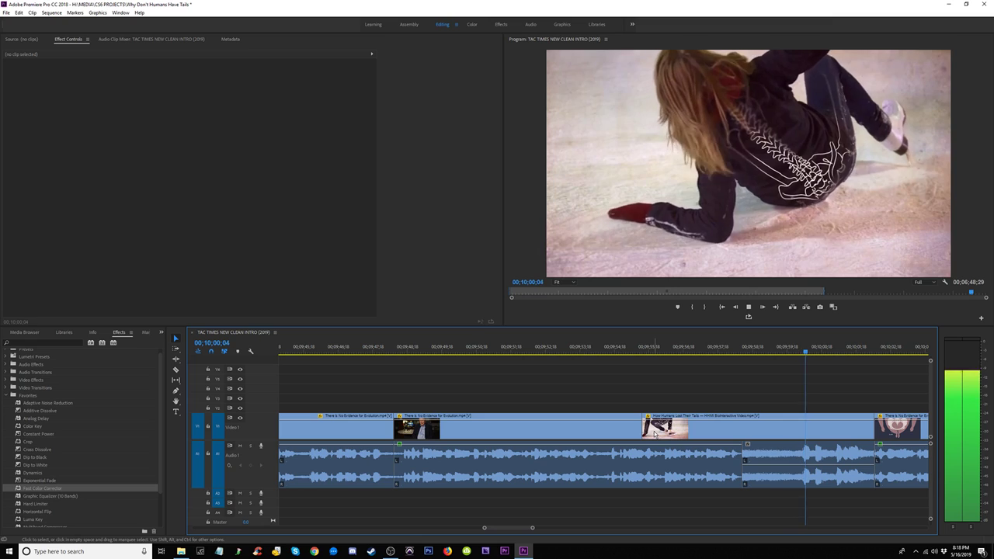
Step: Trim about 1.5 seconds off the start of the How Humans Lost Their Tails audio and video, close the gap and replay the transition
key(space)
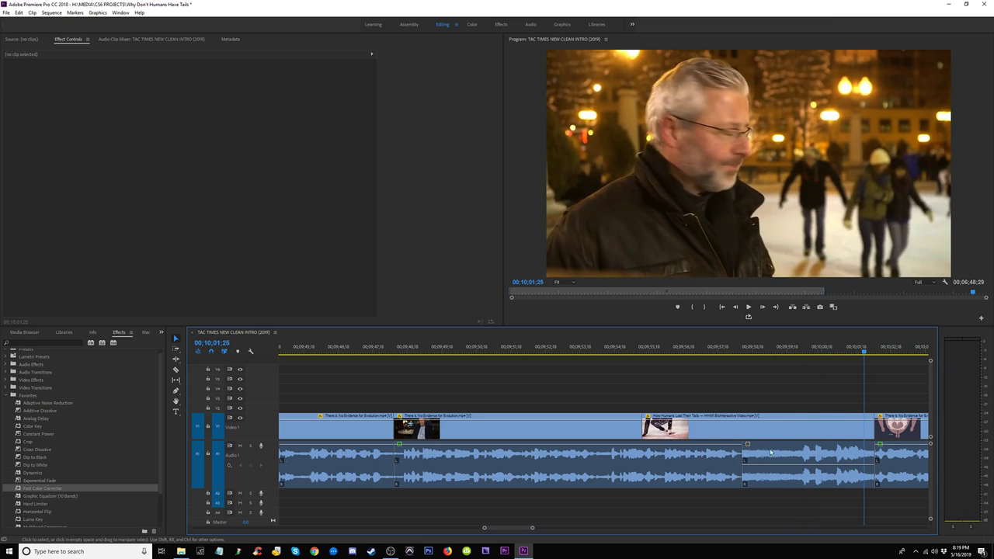
drag(746, 448, 797, 450)
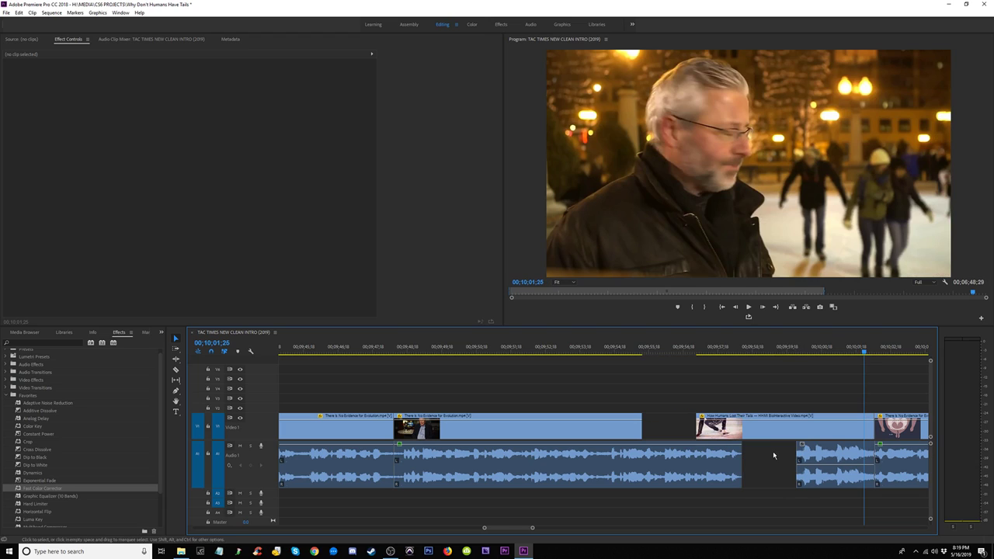
click(774, 455)
key(Delete)
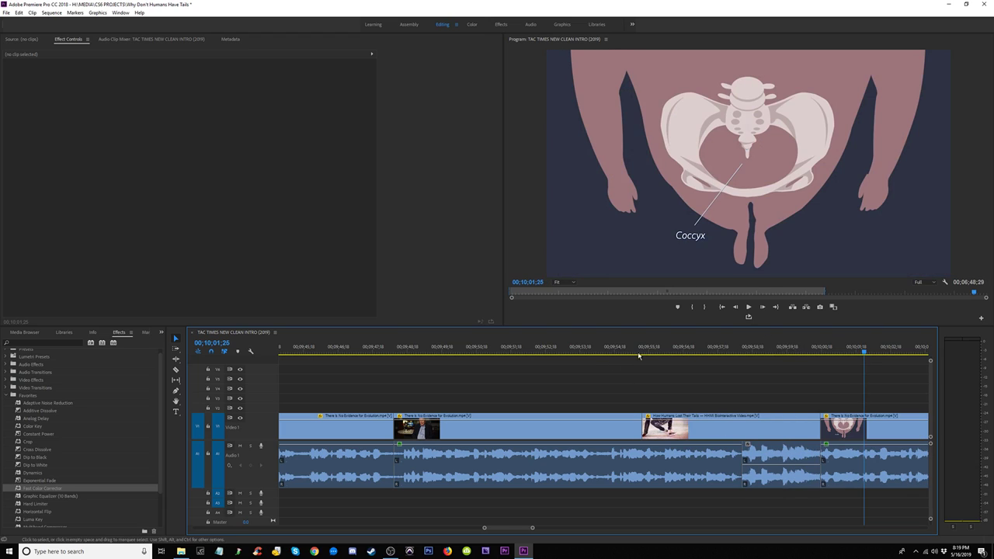
click(590, 350)
key(space)
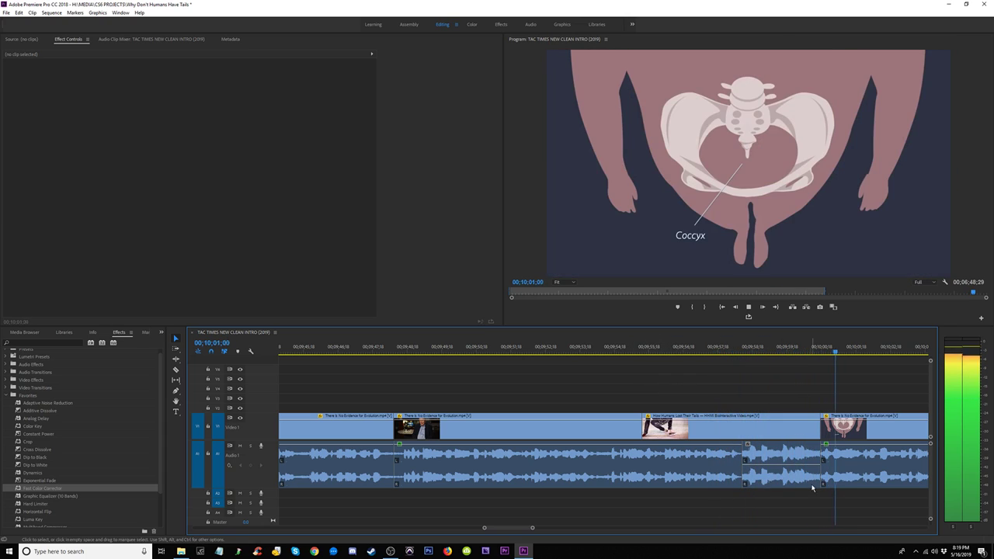
Step: Add Constant Power crossfades to the audio cuts on both sides of the How Humans Lost Their Tails insert and shorten both to 2 frames
key(space)
drag(831, 499, 738, 483)
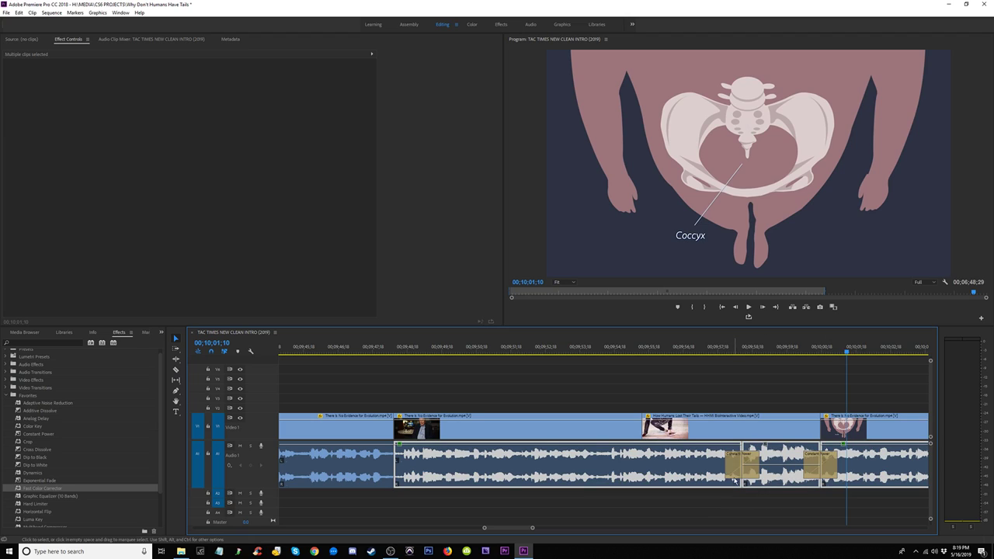
click(739, 455)
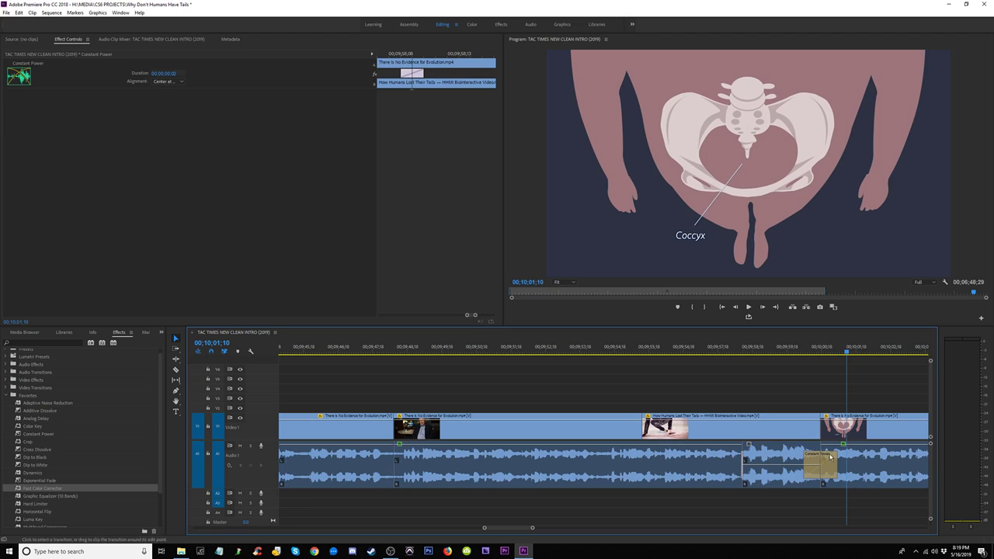
drag(825, 455, 820, 455)
Step: Play the passage around the How Humans Lost Their Tails insert to check its picture lead-in and audio crossfades
click(719, 347)
key(space)
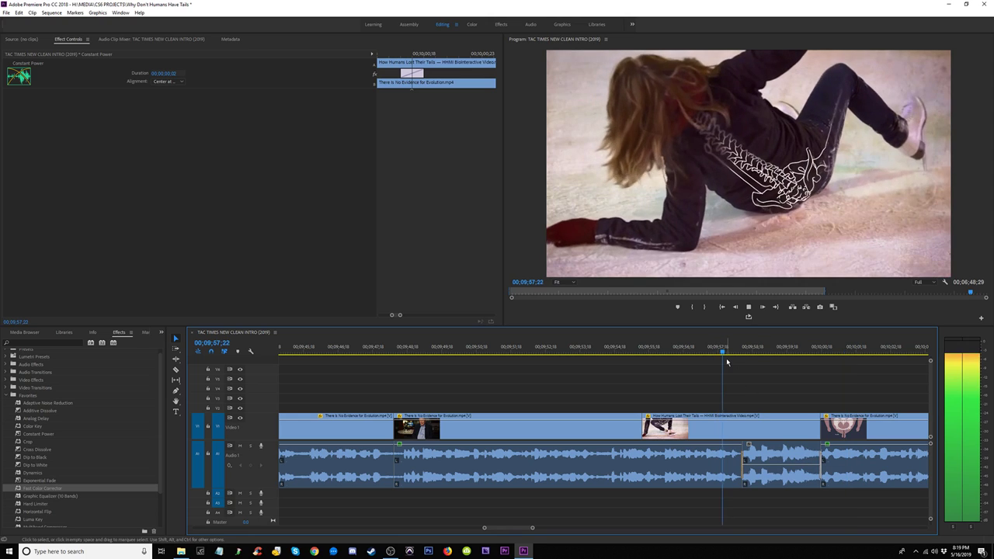
key(minus)
key(minus)
key(minus)
key(equal)
key(equal)
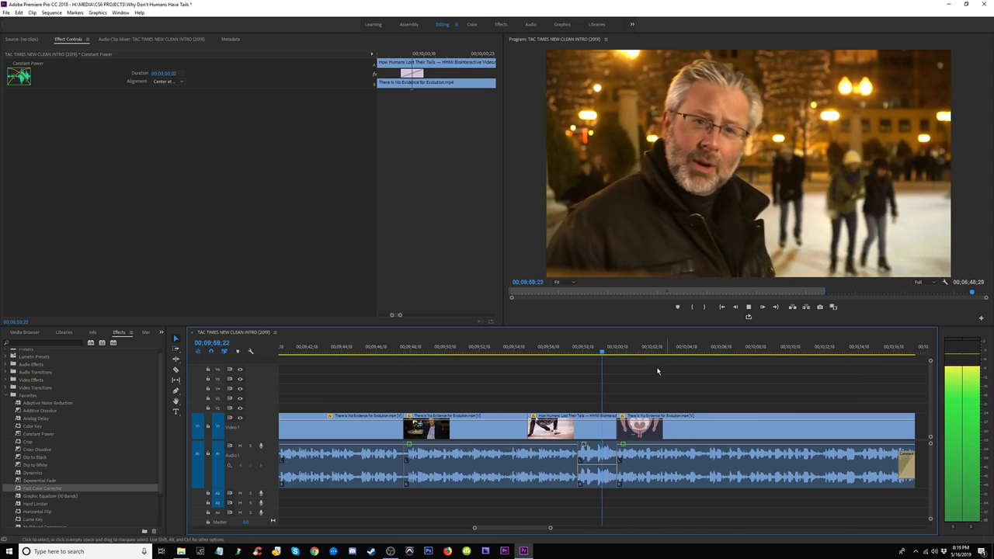
key(space)
click(499, 349)
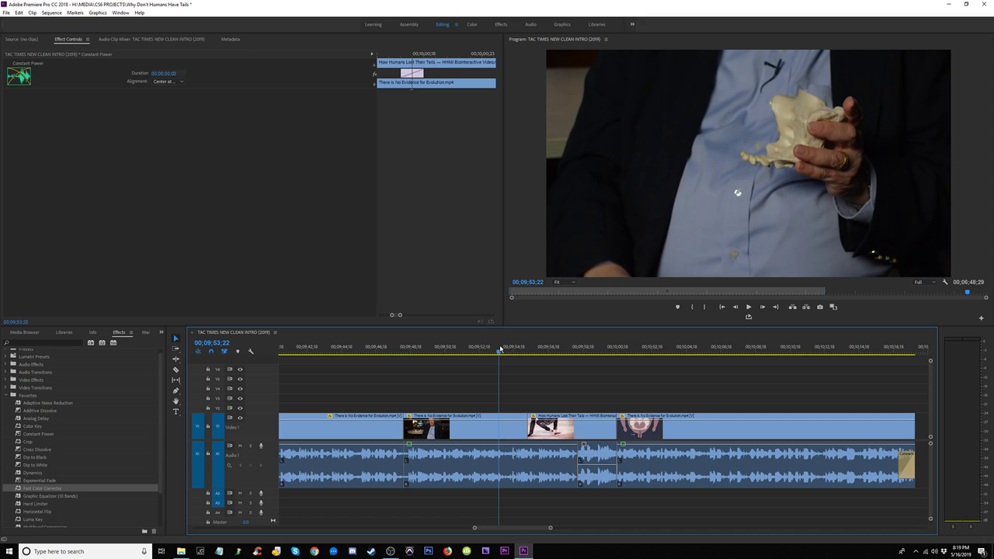
key(space)
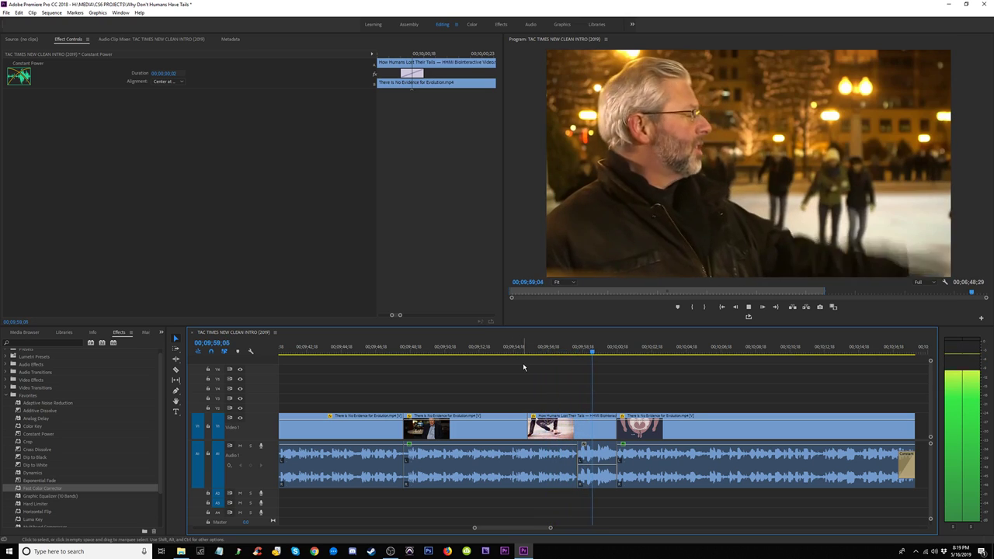
Step: Raise the audio level of the How Humans Lost Their Tails insert to about 4.47 dB and replay the passage
key(space)
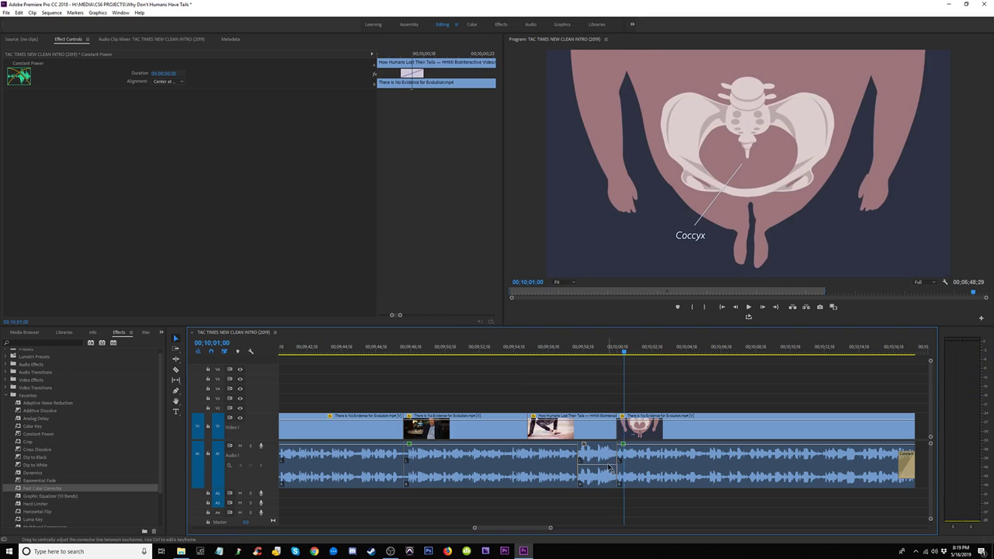
drag(607, 464, 607, 448)
click(566, 355)
key(space)
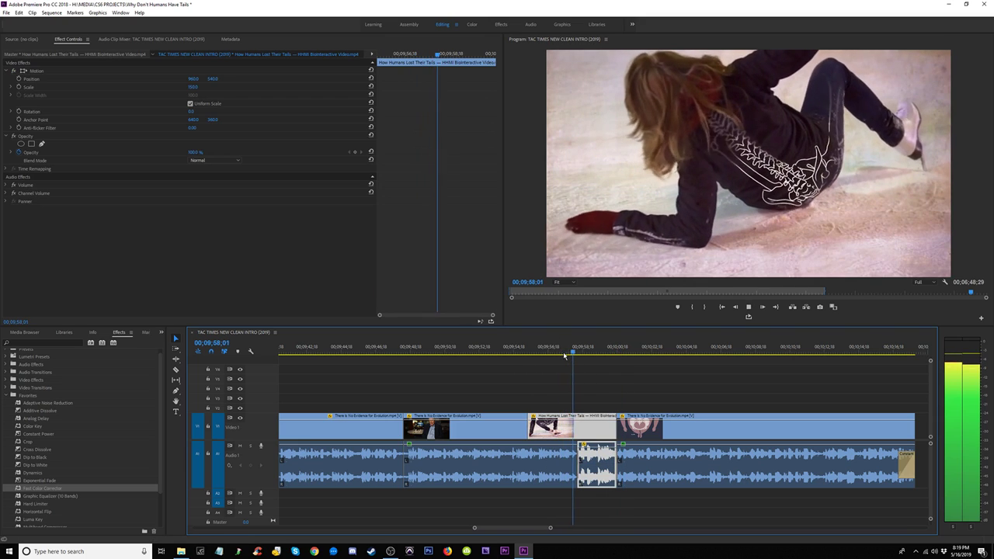
key(space)
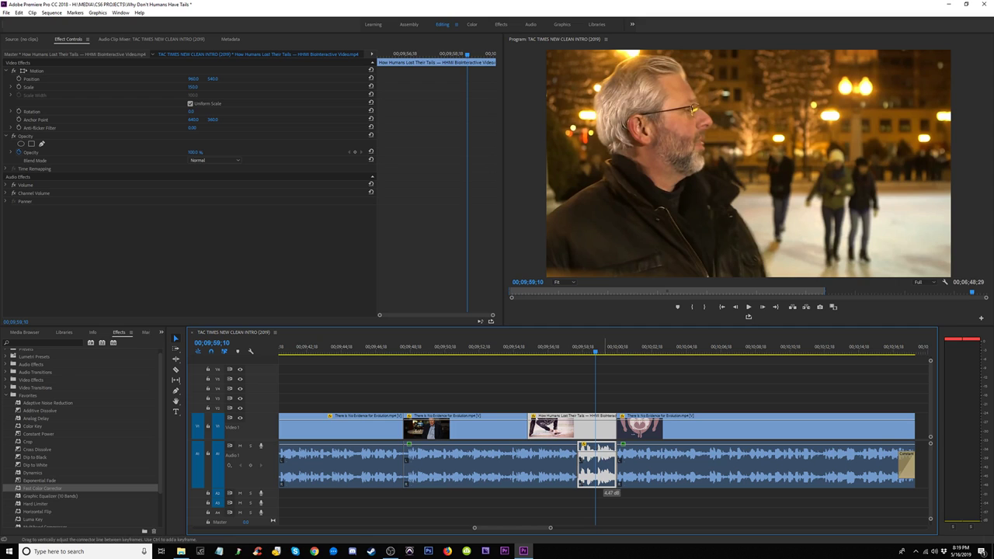
click(559, 356)
key(space)
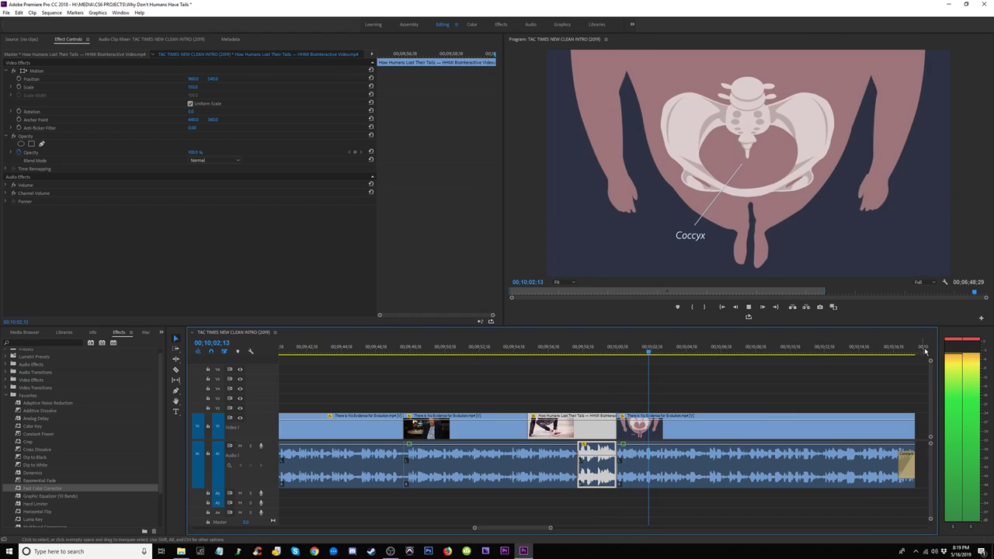
Step: Spot-check the timeline from the separate Why Don_t Humans Have Tails clip to the end of the last There Is No Evidence for Evolution clip
click(959, 342)
key(minus)
key(minus)
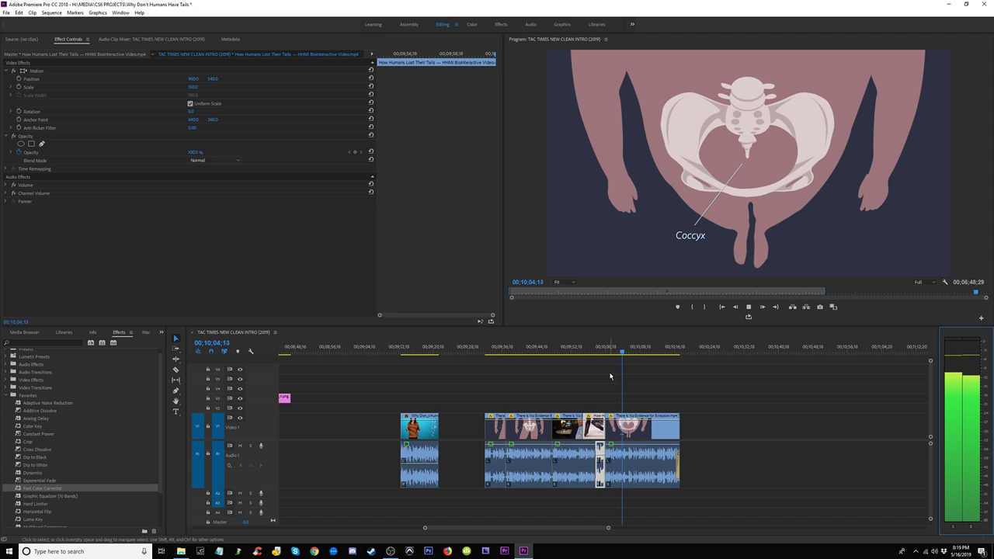
click(414, 347)
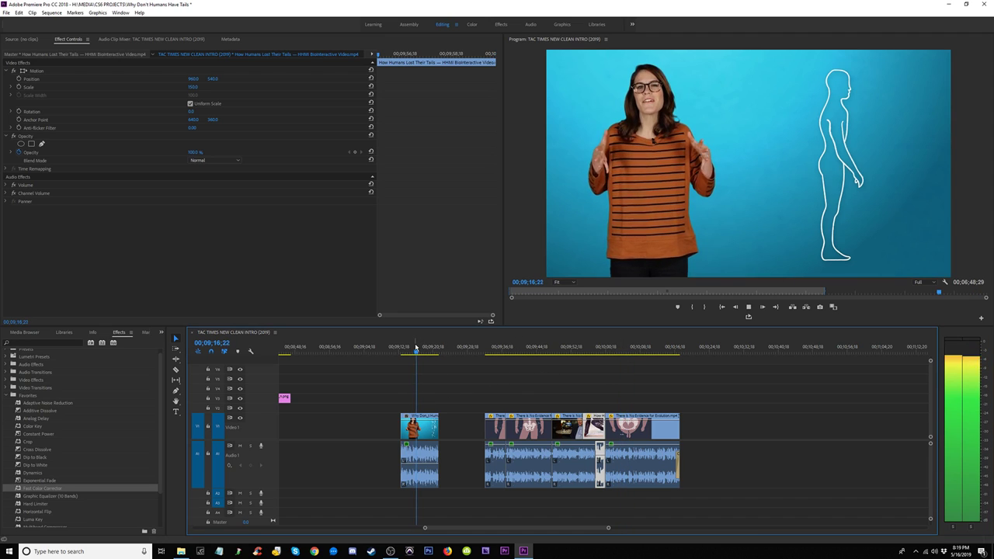
click(515, 352)
click(533, 353)
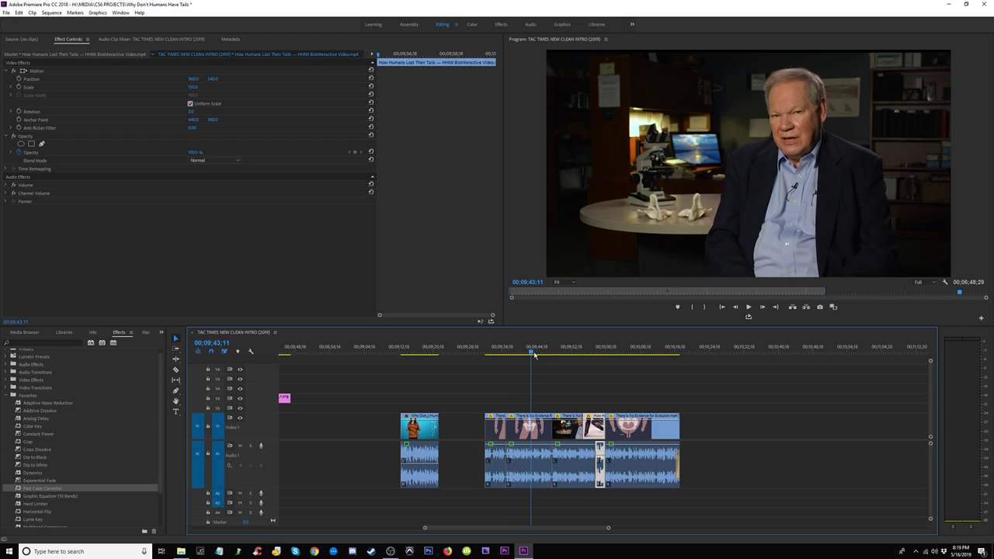
click(635, 361)
key(space)
click(626, 352)
key(space)
click(660, 352)
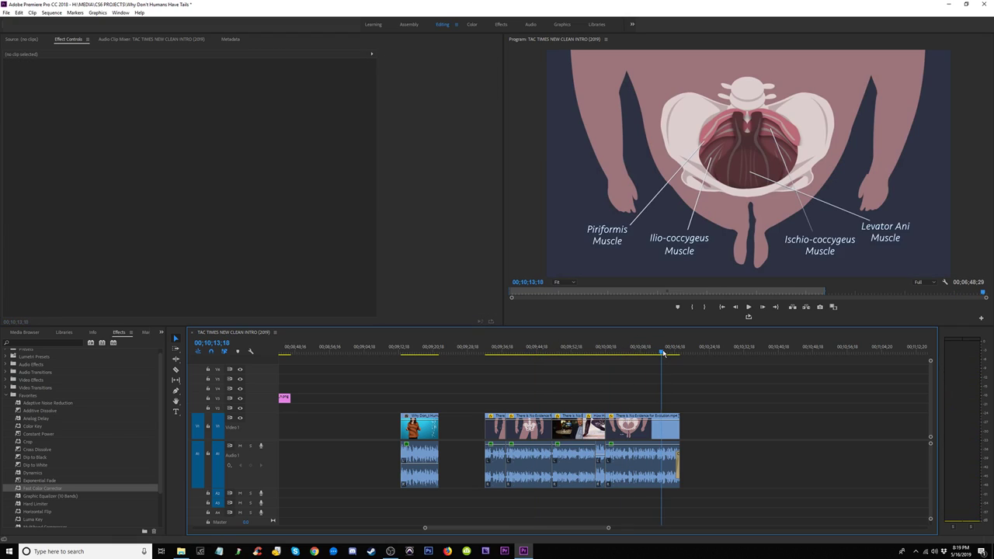
key(space)
click(674, 353)
key(space)
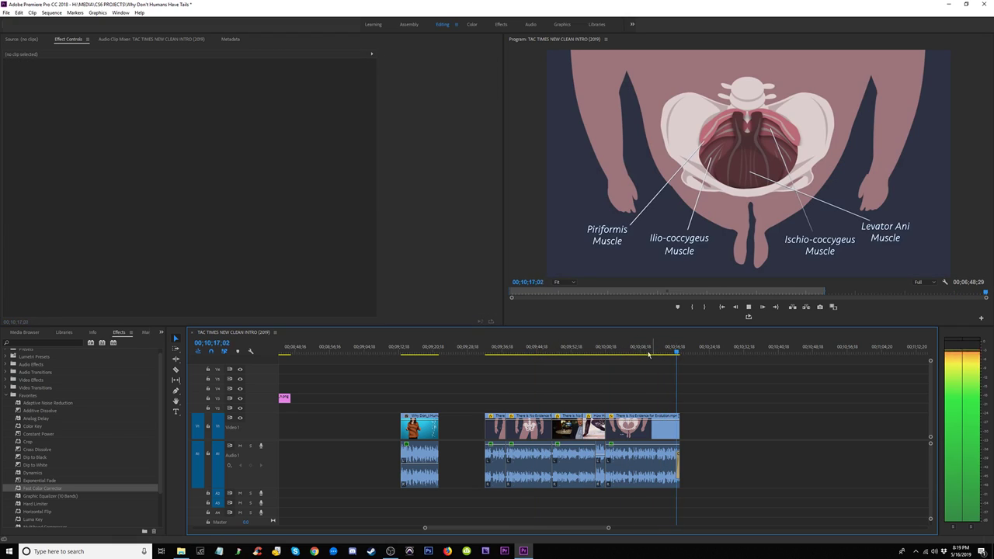
Step: Move the separate There Is No Evidence for Evolution clip to start at about 00;10;59, beyond the edited section, and replay that section's ending
key(minus)
key(minus)
key(minus)
drag(415, 353, 399, 355)
drag(402, 435, 638, 434)
click(606, 354)
key(space)
scroll(607, 356, up, 3)
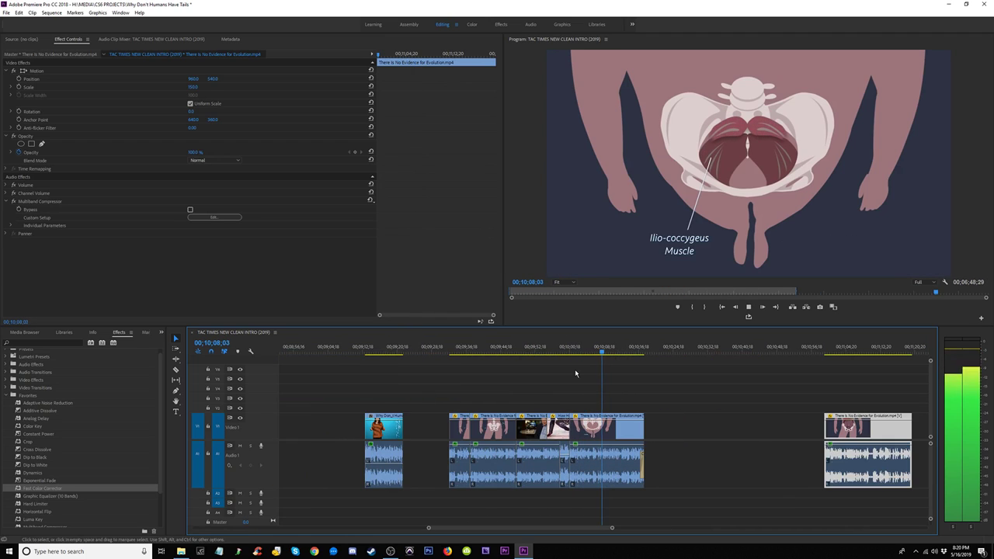
key(space)
Step: Move the Why Don_t Humans Have Tails clip to about 00;10;20 and remove the Constant Power fade ending the preceding clip
drag(373, 432, 662, 429)
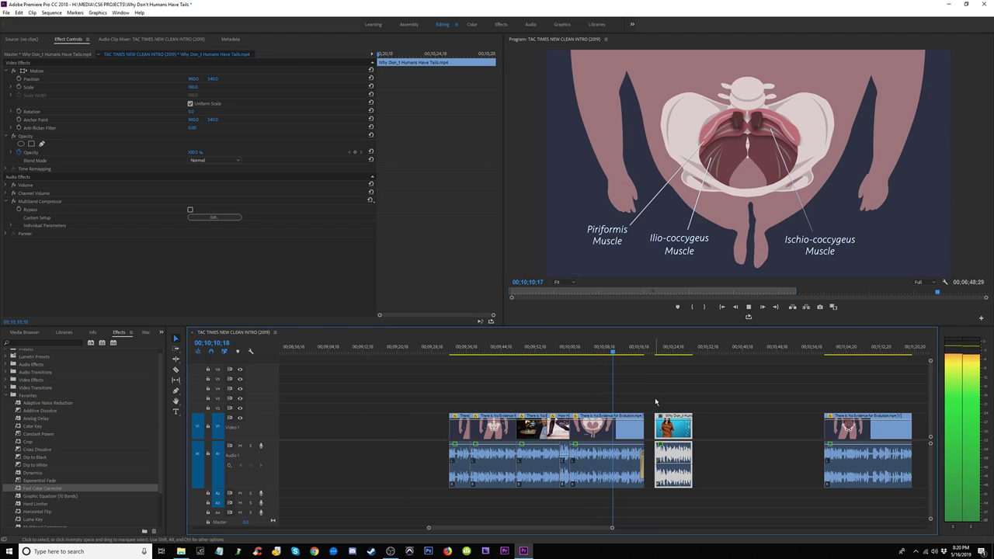
key(=)
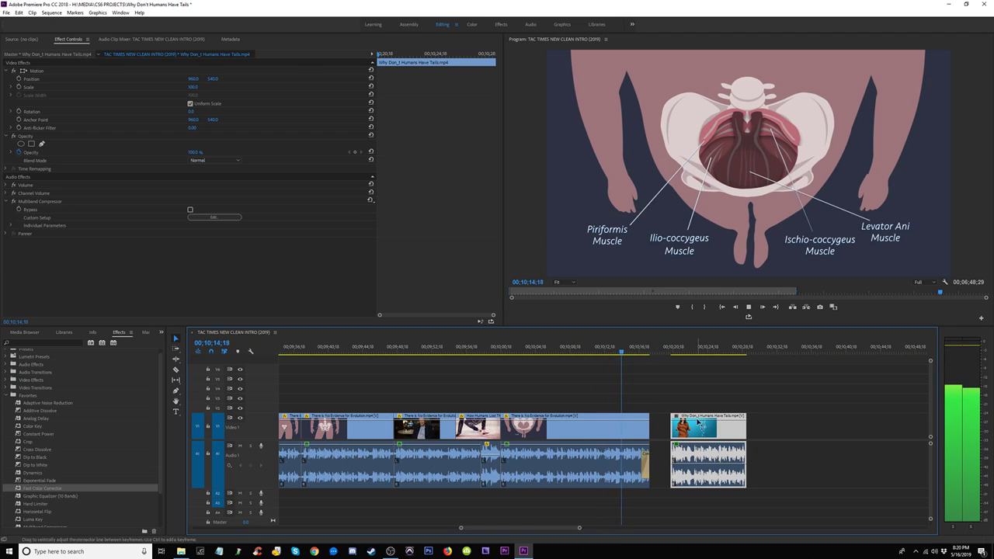
key(space)
click(649, 466)
click(645, 468)
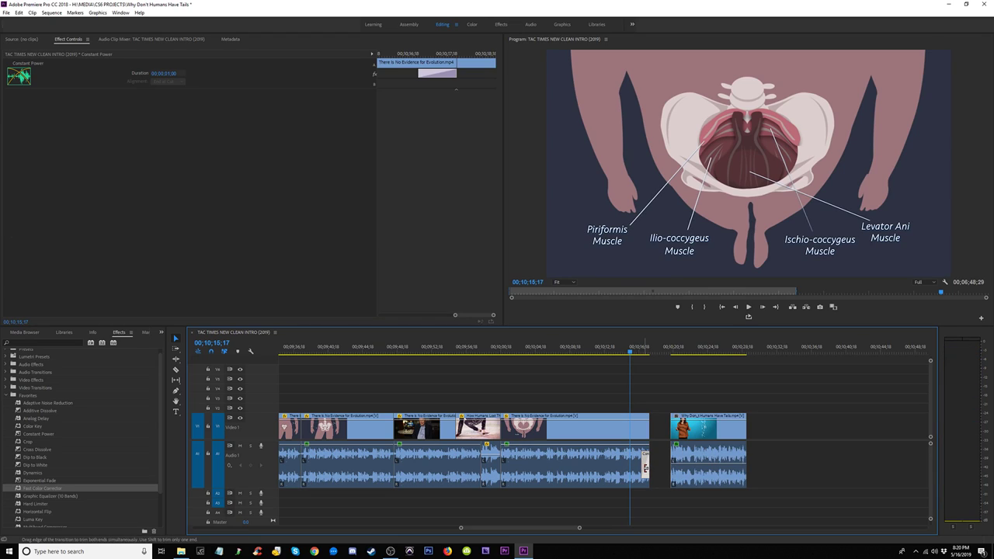
key(Delete)
Step: Shift the Why Don_t Humans Have Tails clip to about 00;10;32, extend the preceding clip's end to about 00;10;28 and play the added part
key(space)
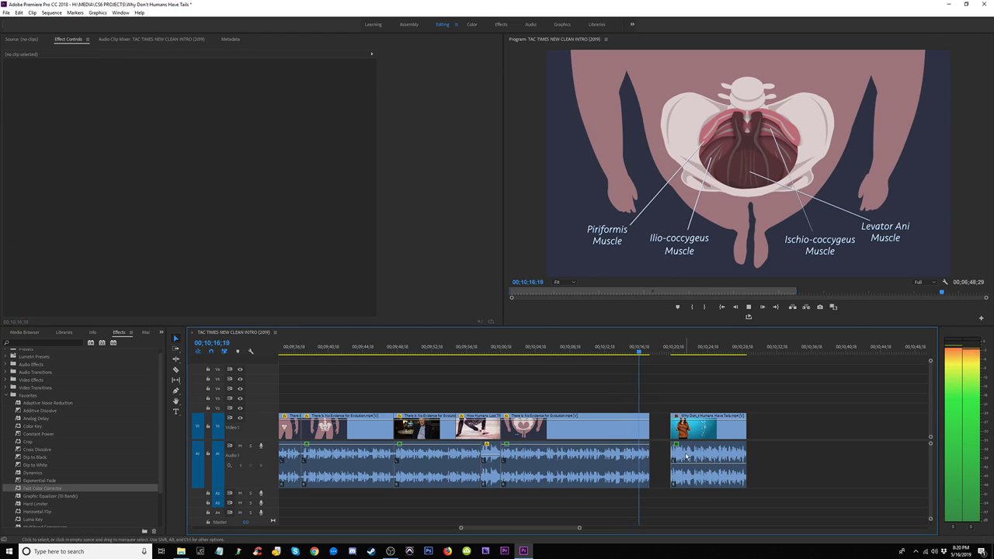
key(space)
drag(701, 437, 806, 437)
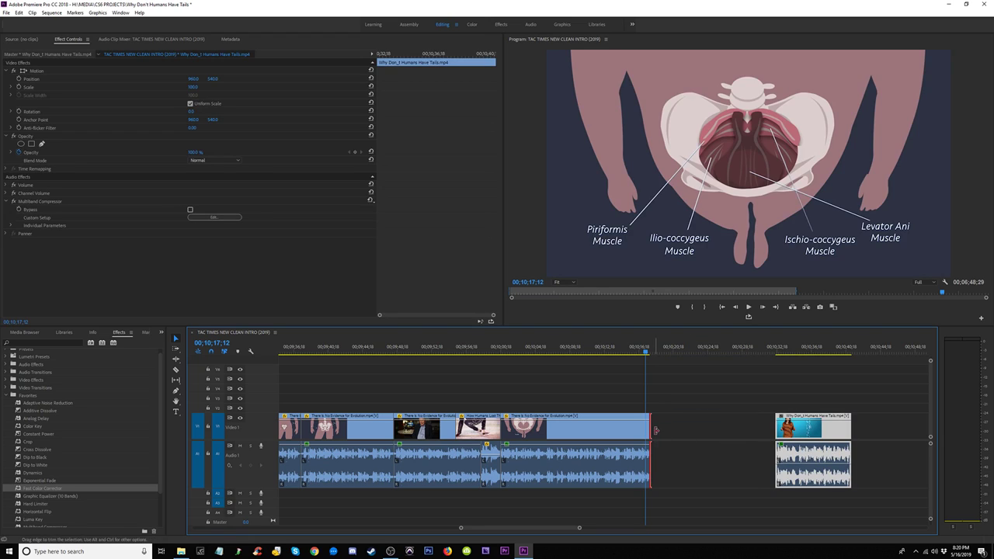
drag(655, 430, 736, 431)
key(space)
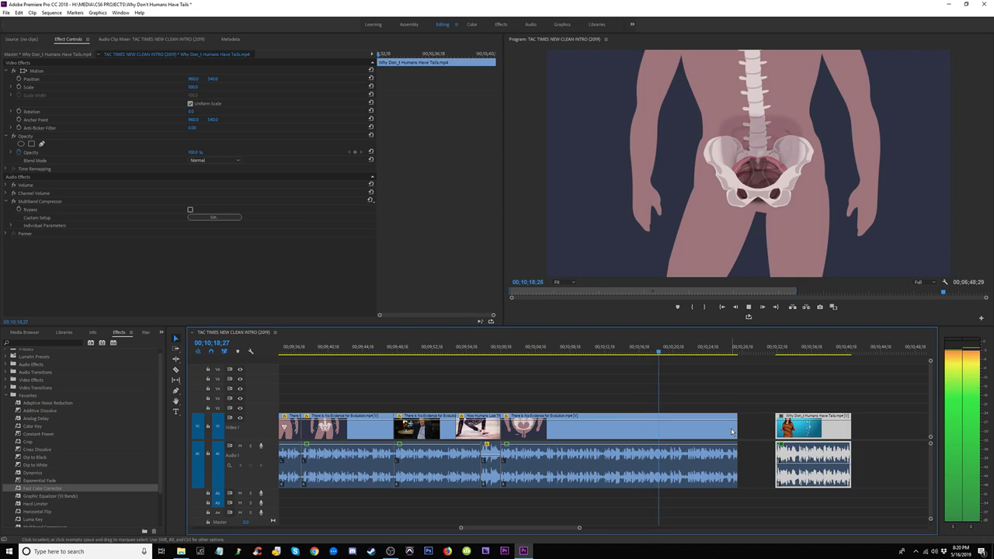
scroll(675, 437, down, 2)
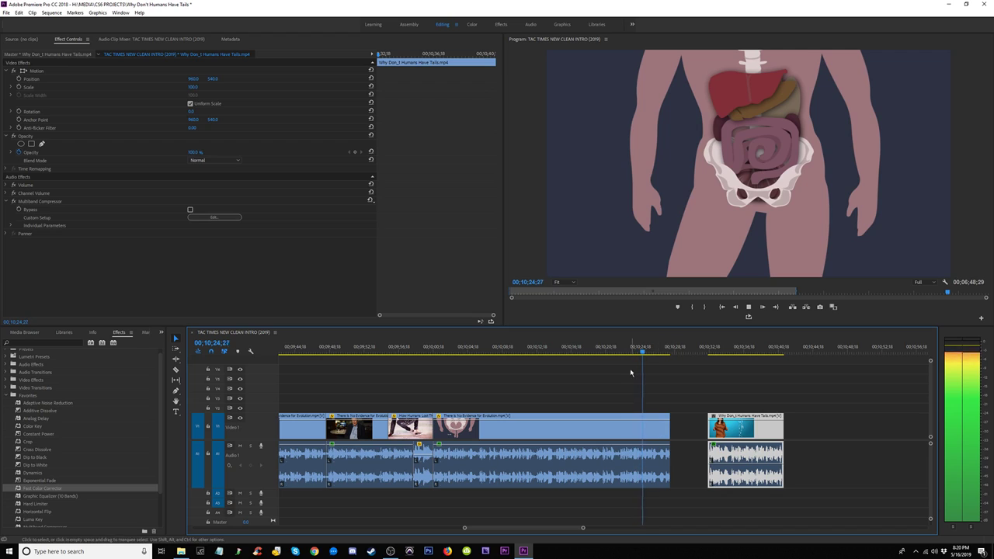
Step: Insert the Why Don_t Humans Have Tails clip into the There Is No Evidence for Evolution clip at 00;10;21;22 and replay the cut
key(space)
drag(733, 426, 772, 426)
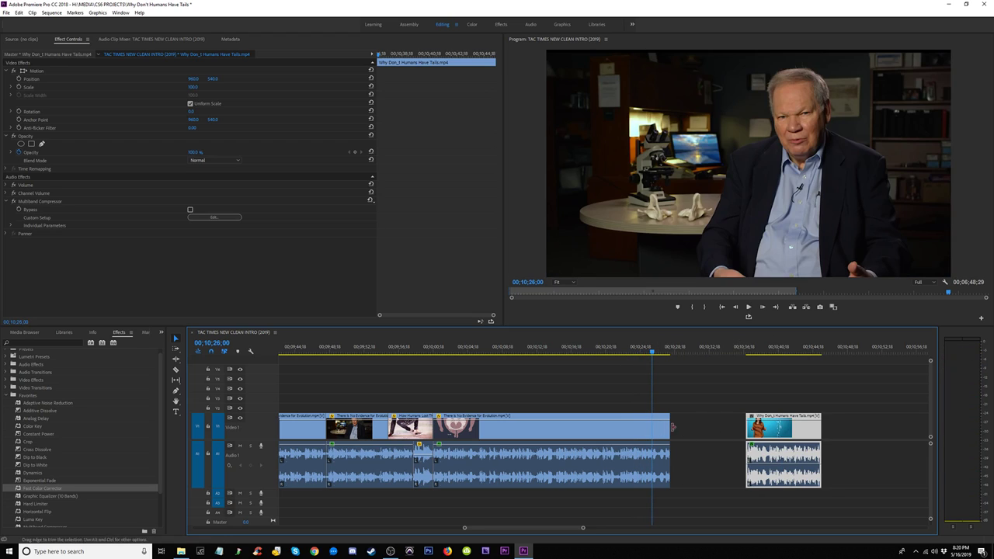
click(607, 349)
key(space)
key(space)
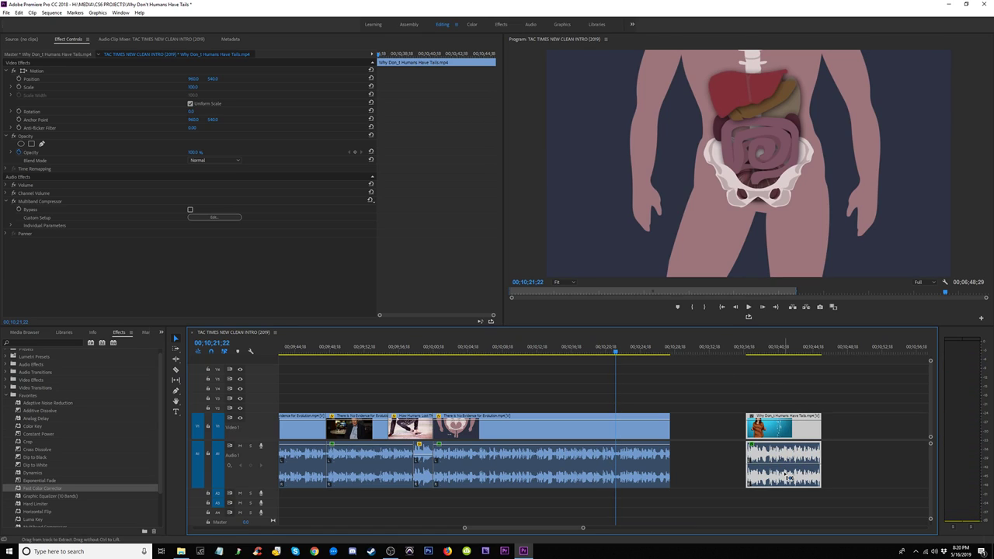
key(Delete)
key(ctrl+z)
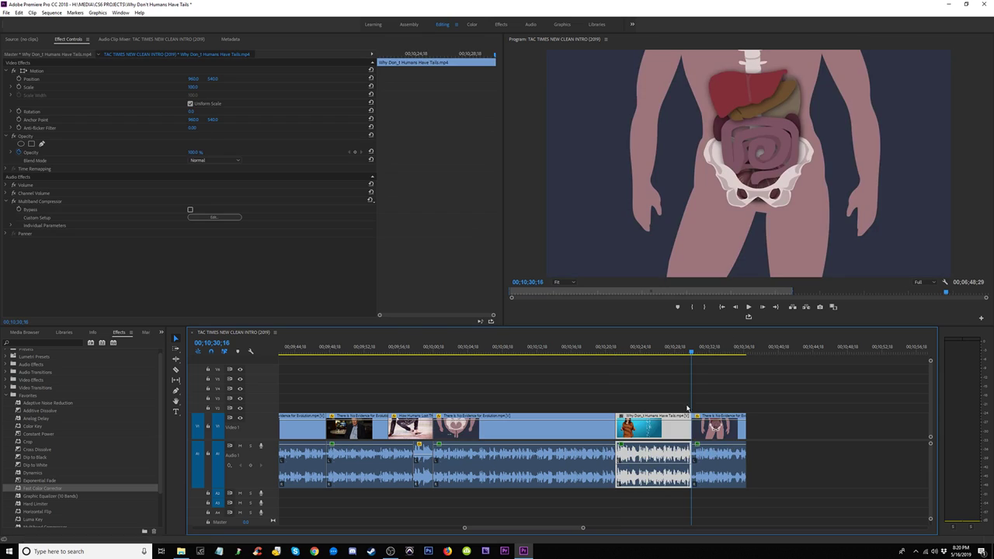
click(600, 351)
key(space)
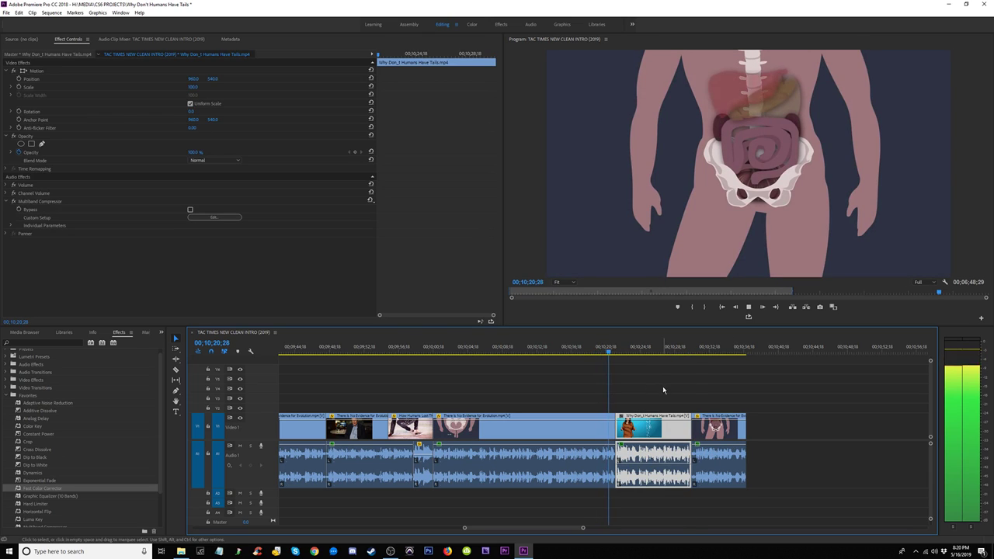
Step: Add Constant Power crossfades on both sides of the Why Don_t Humans Have Tails insert, shorten both to 2 frames and remove the fade at the end
drag(697, 502, 582, 467)
key(ctrl+shift+d)
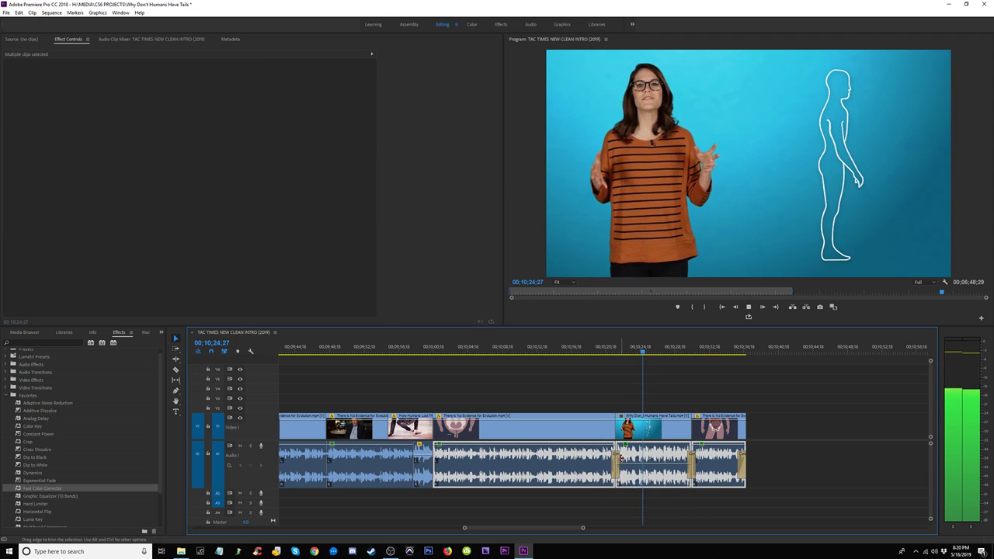
key(=)
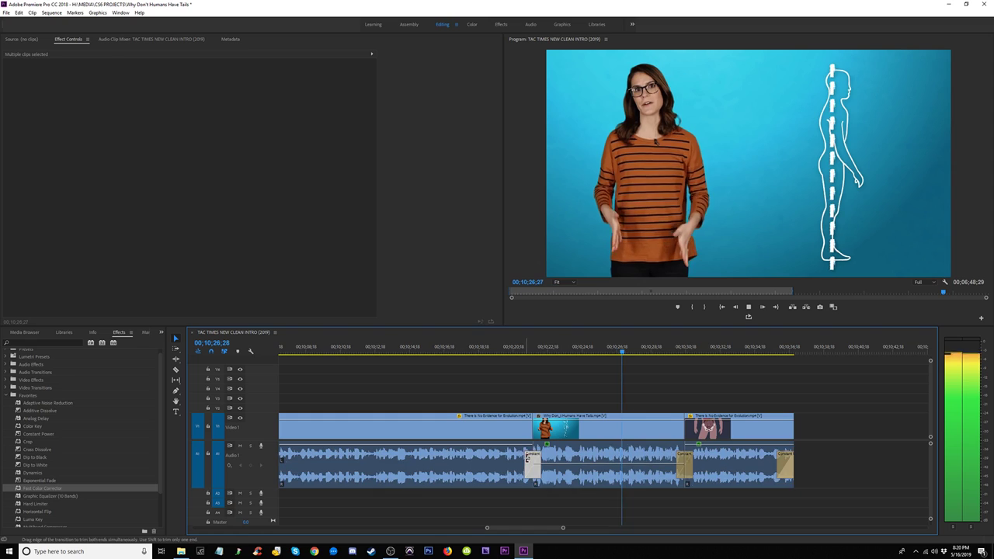
click(533, 459)
click(684, 458)
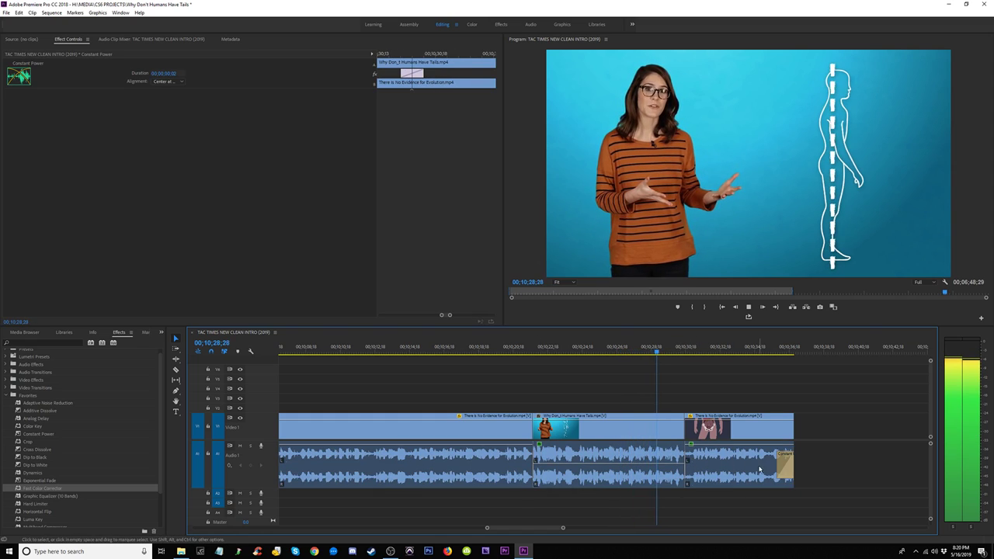
key(Delete)
click(784, 464)
key(Delete)
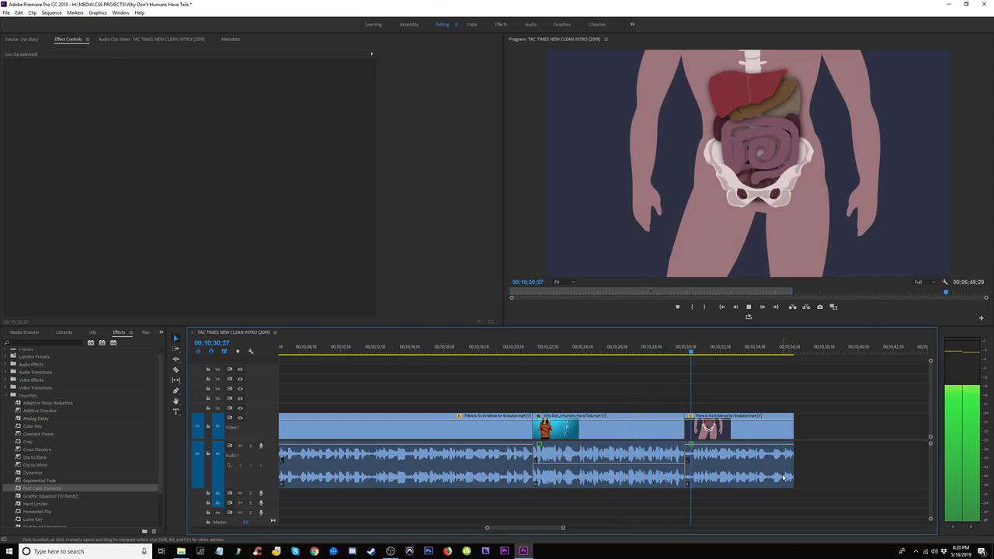
Step: Extend the There Is No Evidence for Evolution clip after the insert to end at about 00;10;55 and play the added part
key(minus)
key(minus)
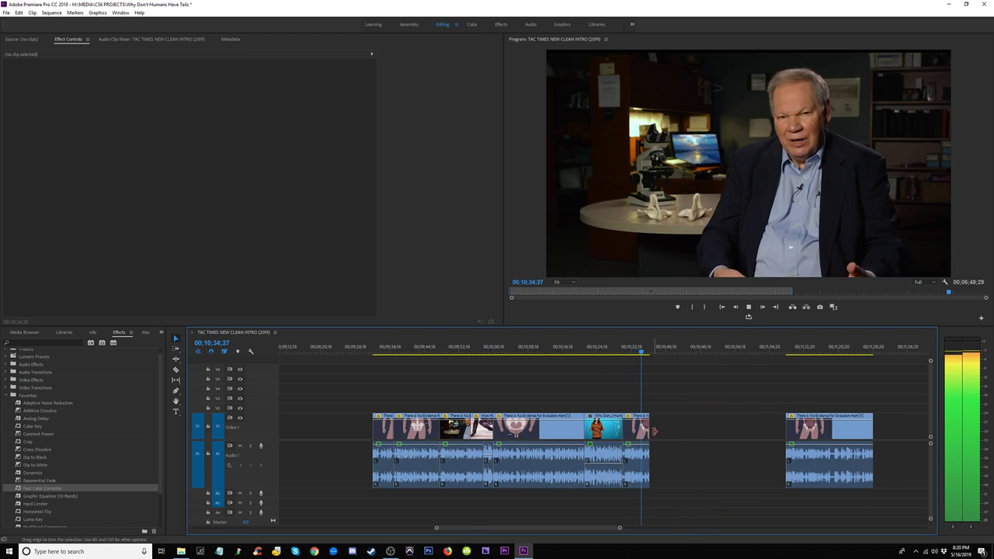
drag(654, 435, 734, 430)
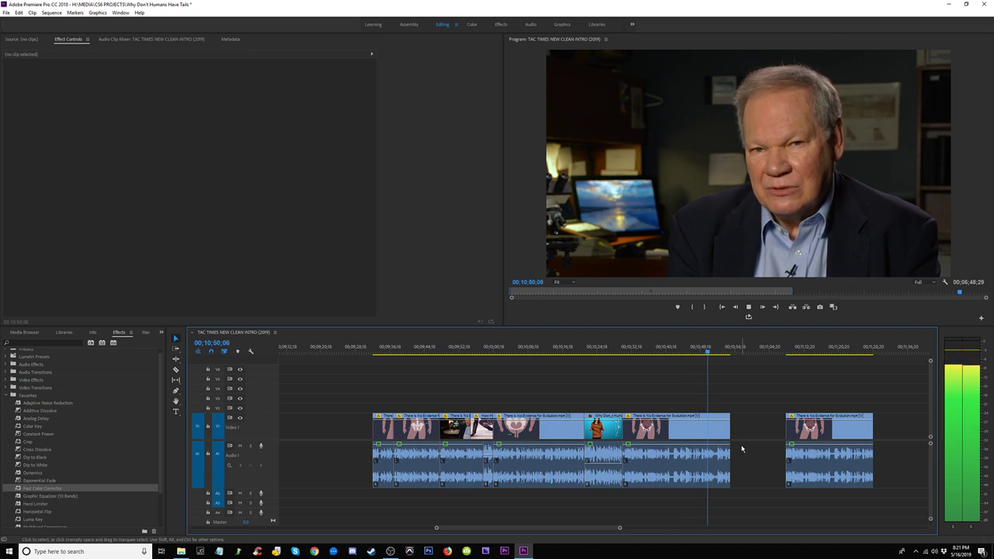
key(space)
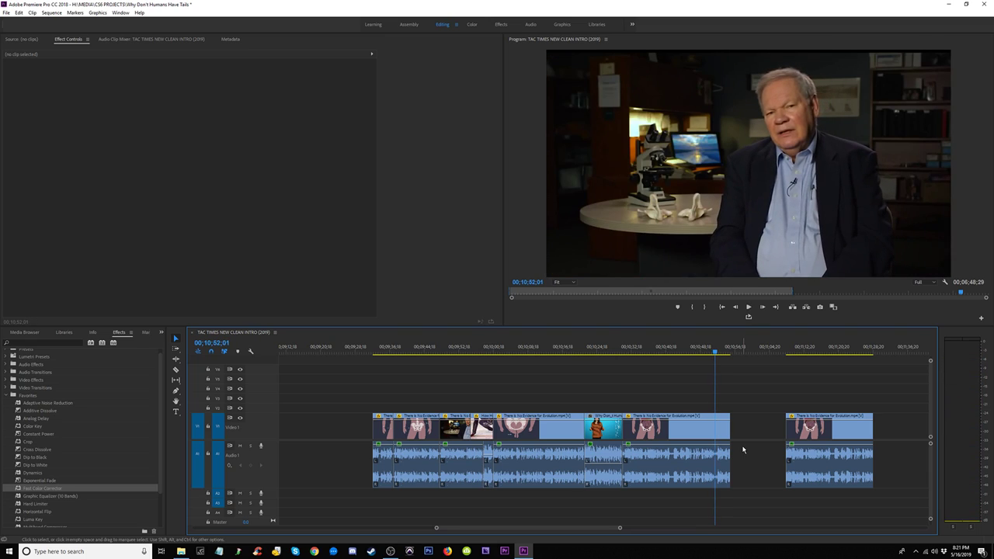
Step: Extend that clip's end in stages up to the separate There Is No Evidence for Evolution clip while playing the uncovered footage
key(space)
key(space)
drag(729, 426, 756, 427)
key(space)
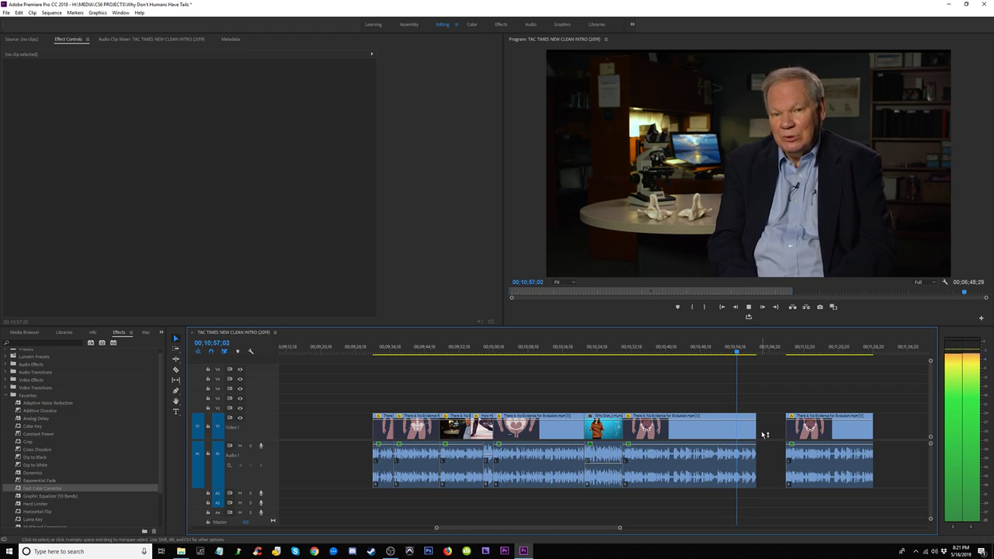
drag(759, 428, 786, 428)
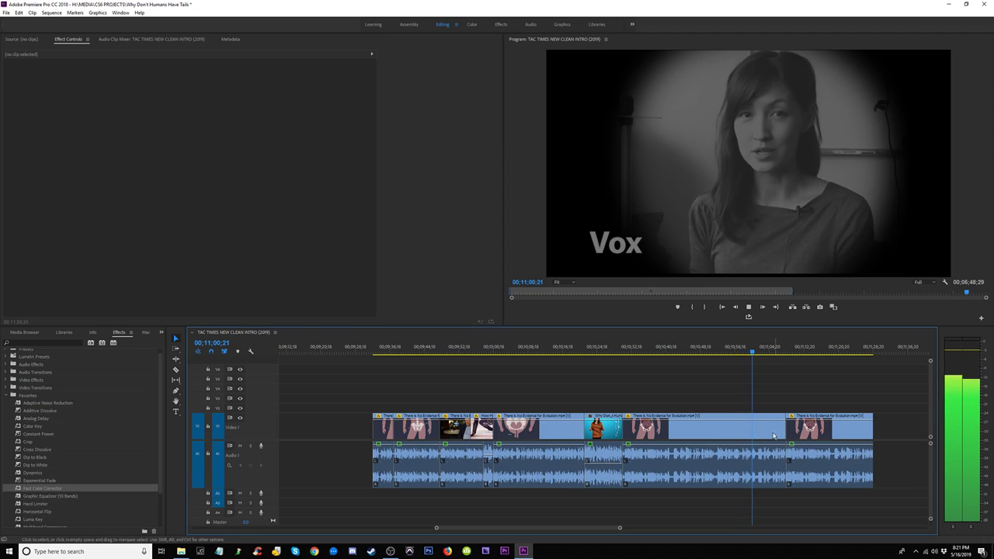
Step: Find the end of the spoken response and trim the long There Is No Evidence for Evolution clip to end at 00;10;51;14
click(711, 353)
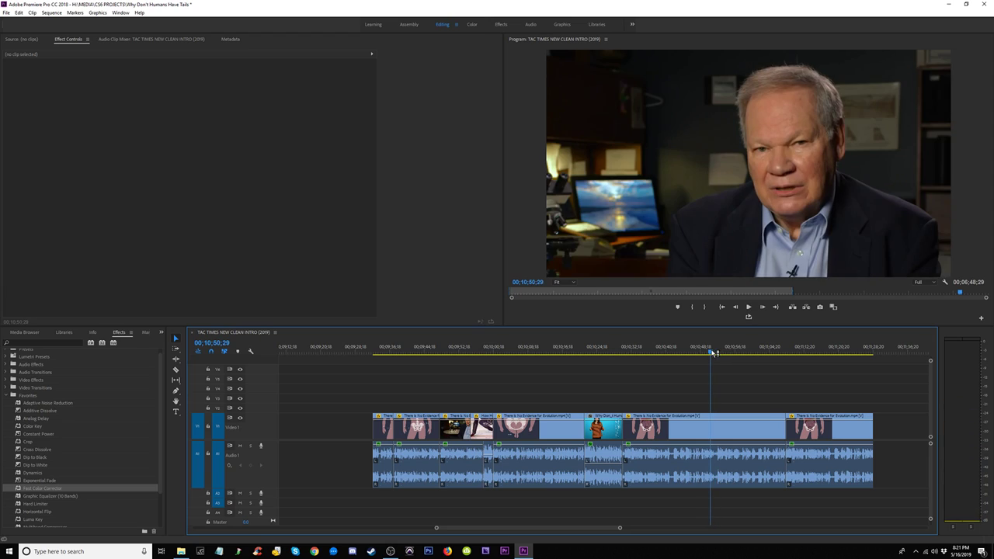
key(space)
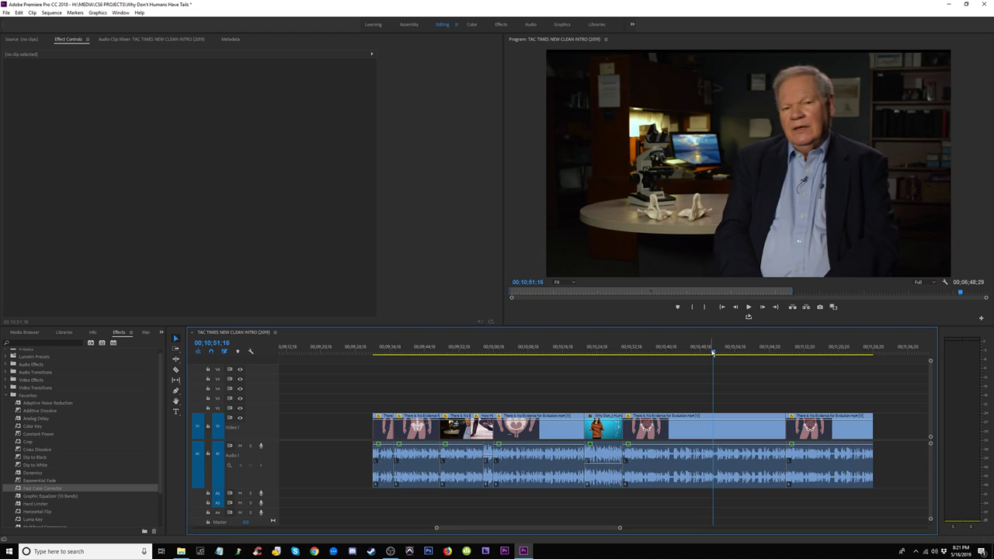
click(712, 353)
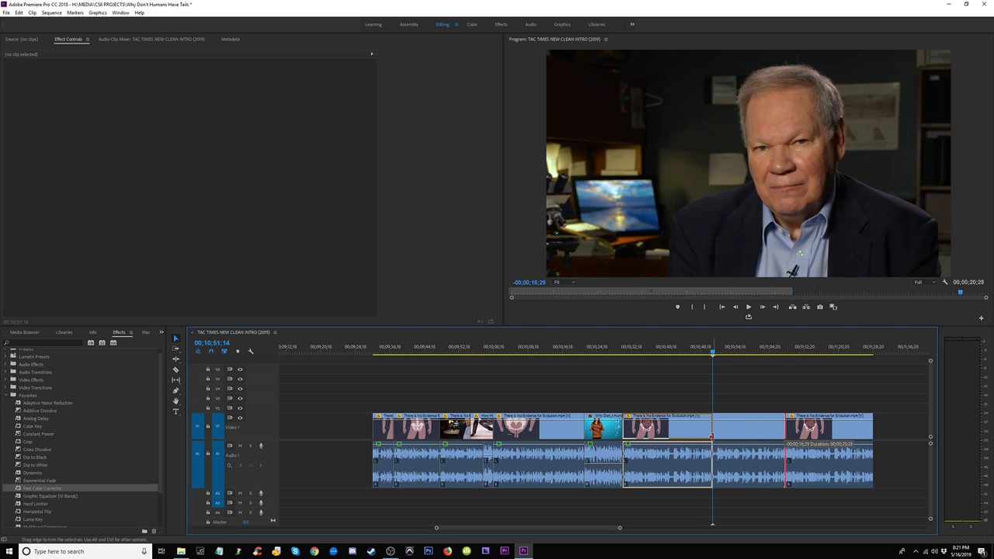
drag(711, 438, 712, 437)
Step: Play the separate There Is No Evidence for Evolution clip from about 00;11;11 and delete it from the sequence
click(799, 353)
key(space)
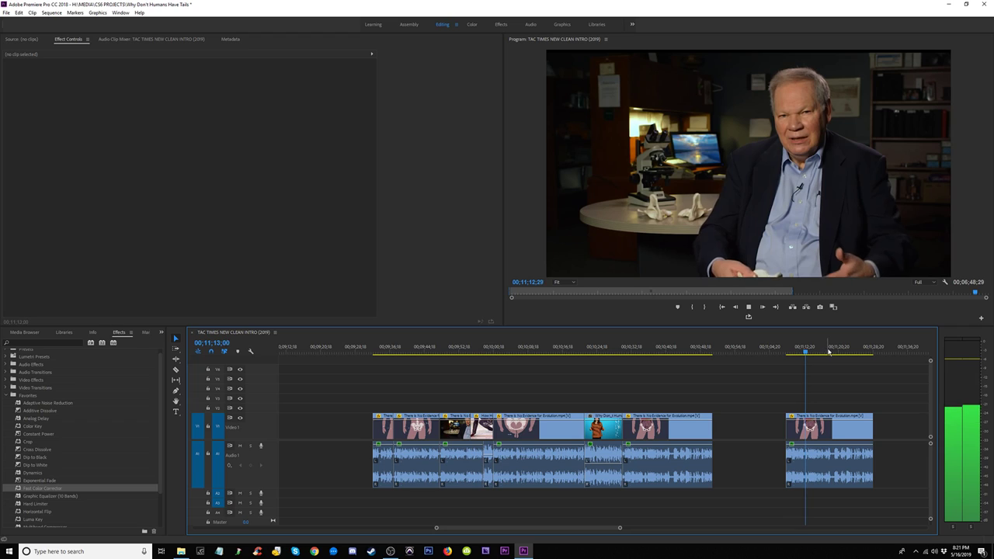
drag(852, 386, 804, 498)
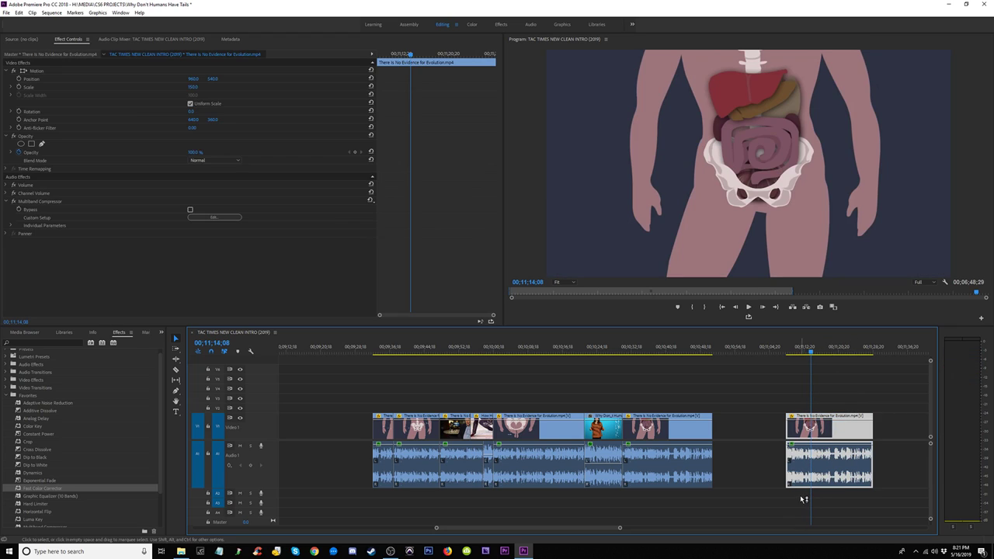
key(Delete)
Step: Cut the whole assembled group of response clips from the end of the sequence
key(minus)
key(minus)
key(minus)
scroll(480, 458, up, 1)
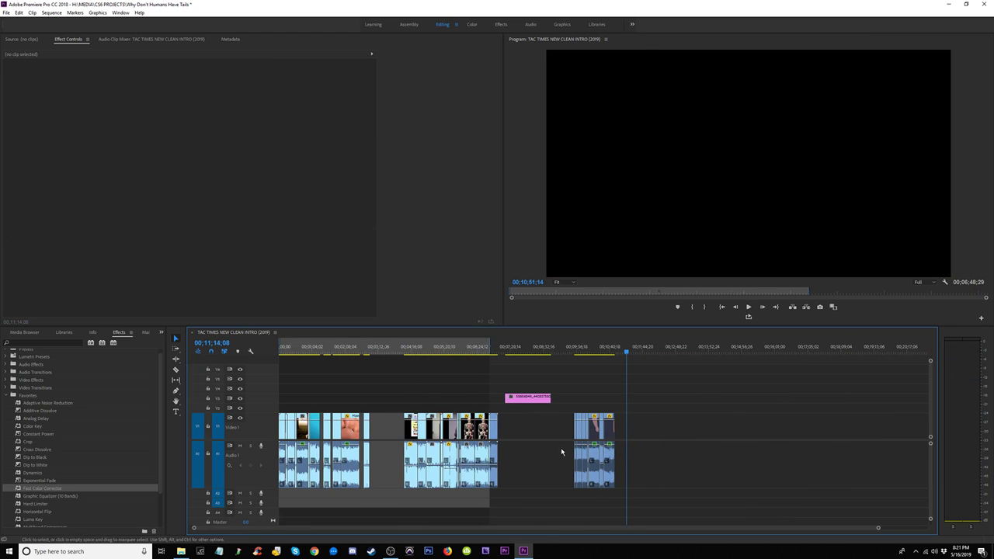
drag(662, 414, 551, 453)
key(Delete)
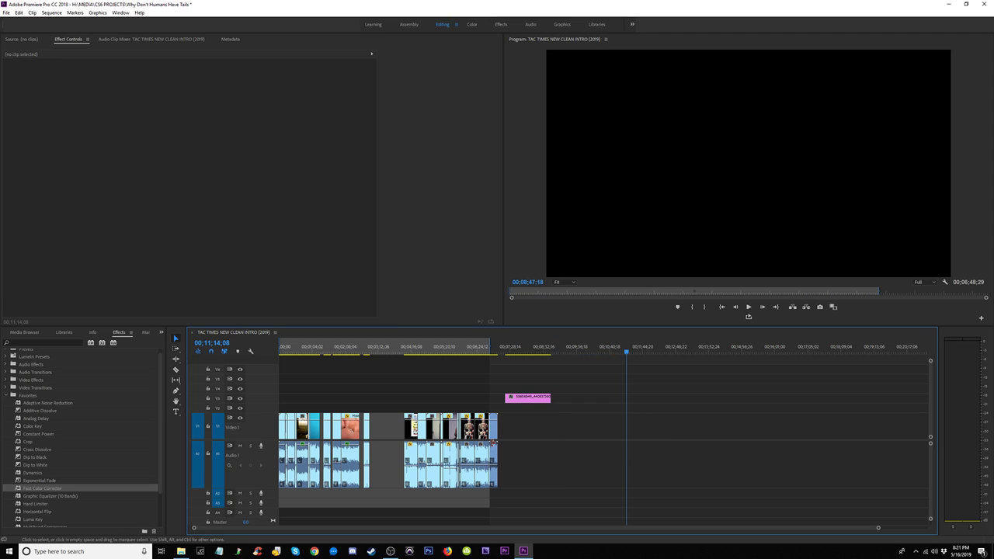
Step: Play parts of the opening section to find the insertion point and paste-insert the response clips at 00;00;57;25
scroll(339, 363, up, 1)
click(280, 351)
key(equal)
key(equal)
key(equal)
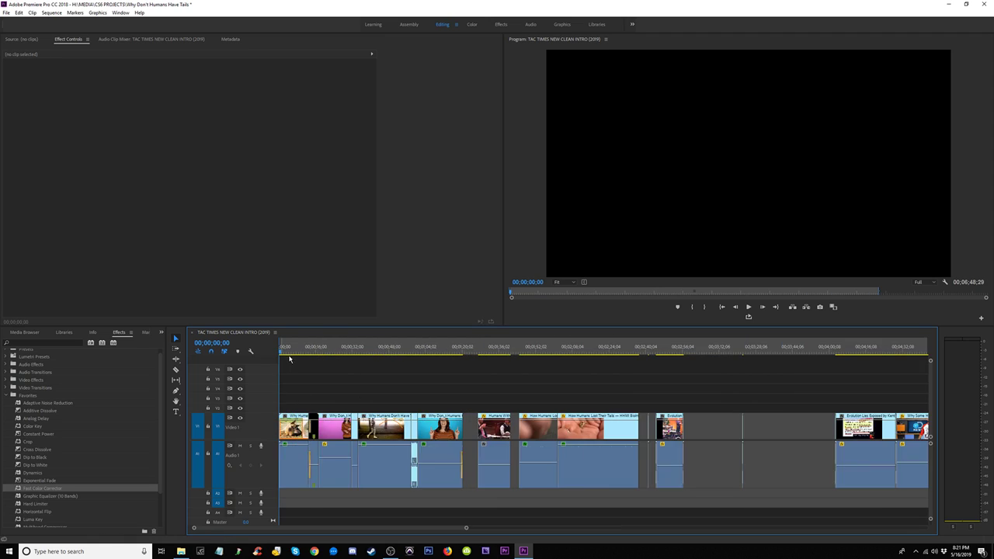
key(minus)
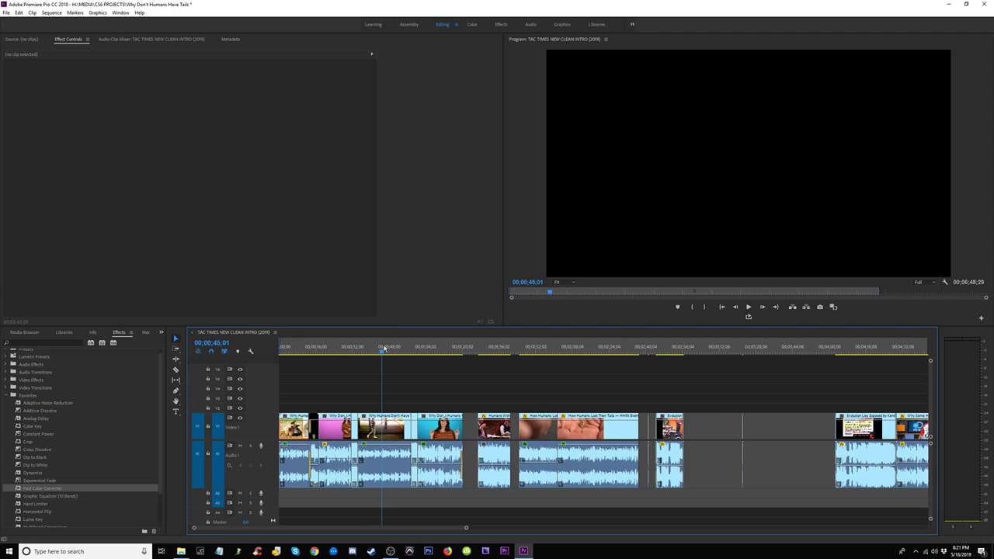
drag(382, 348, 305, 361)
key(space)
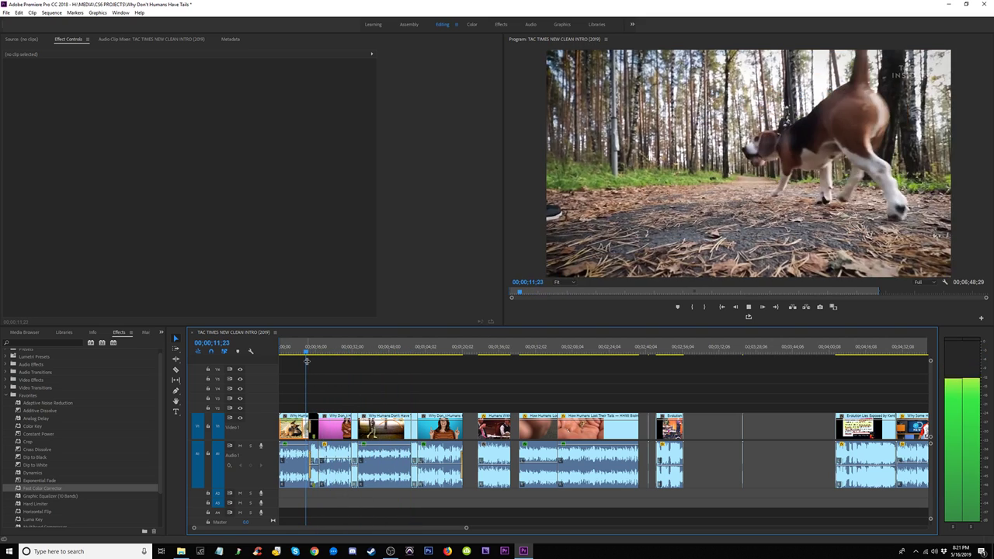
click(346, 347)
click(362, 352)
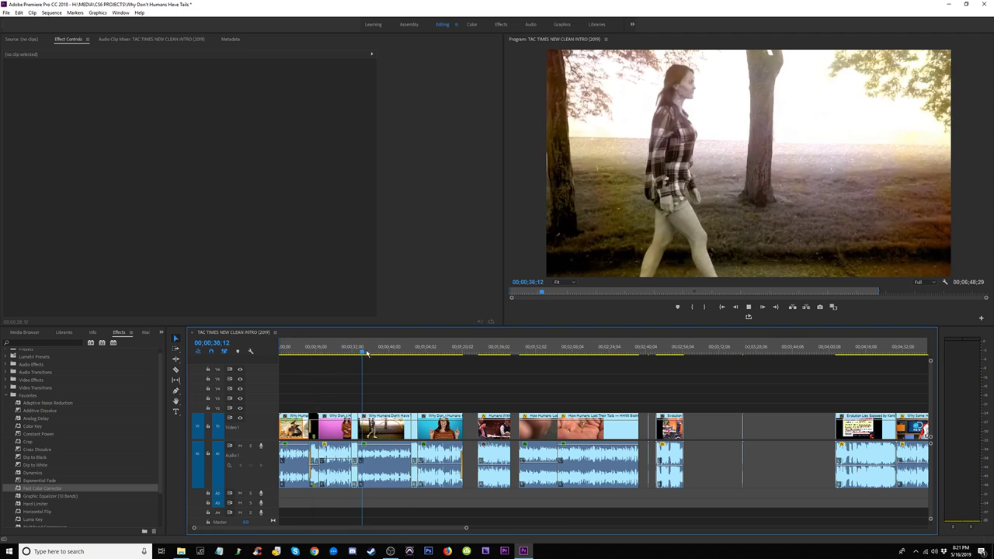
click(410, 350)
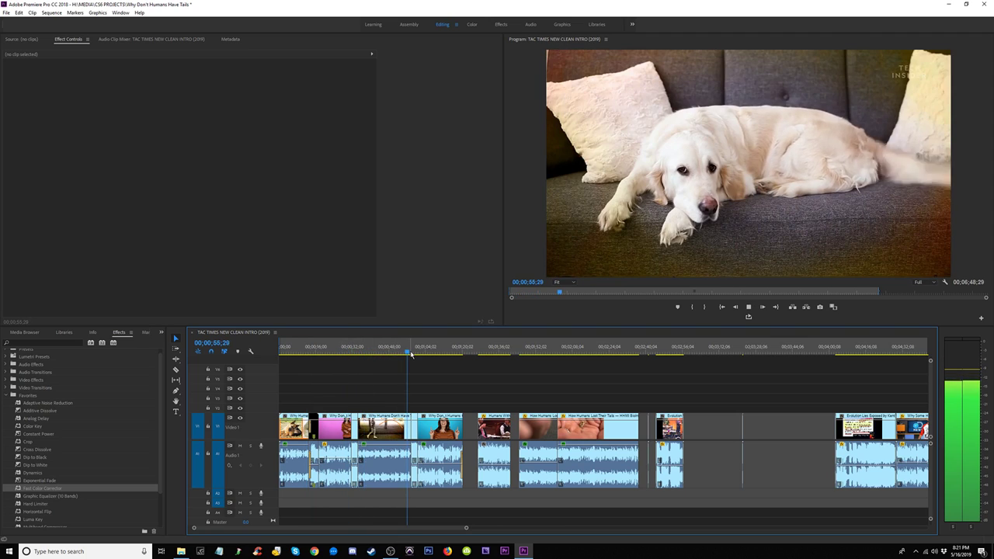
key(space)
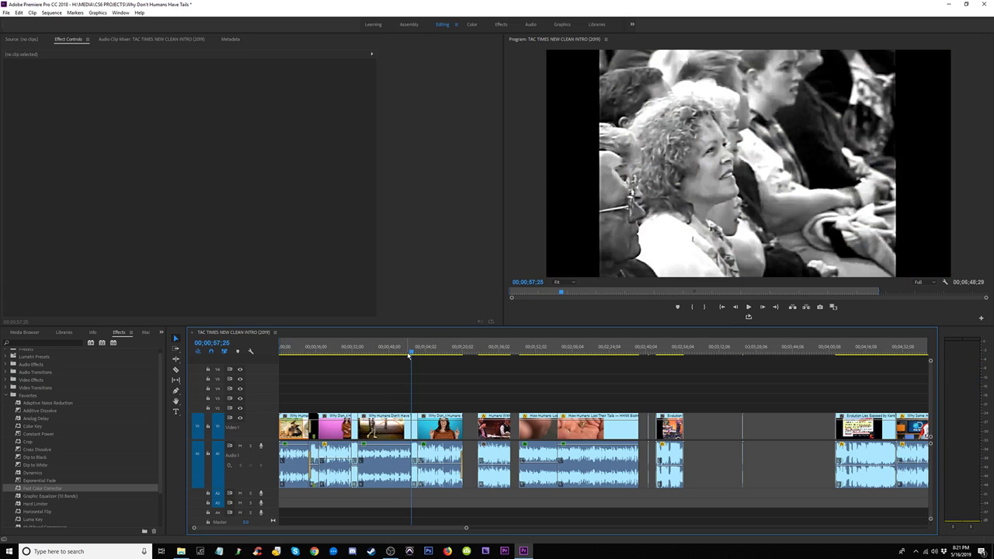
key(ctrl+shift+v)
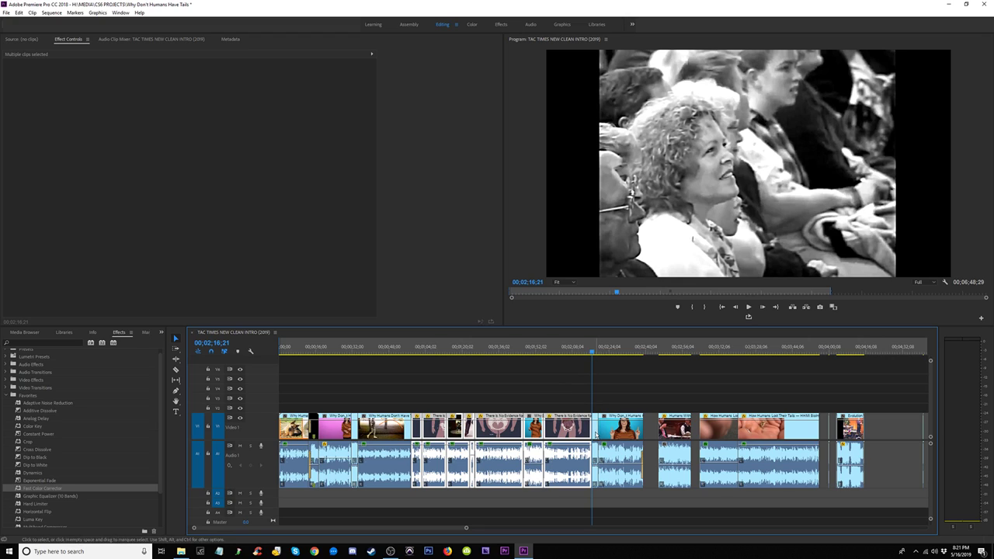
Step: Move the short Evolution Lies Exposed clip after the inserted response to about 00;04;27 and close the gap it leaves
click(595, 433)
drag(596, 433, 893, 429)
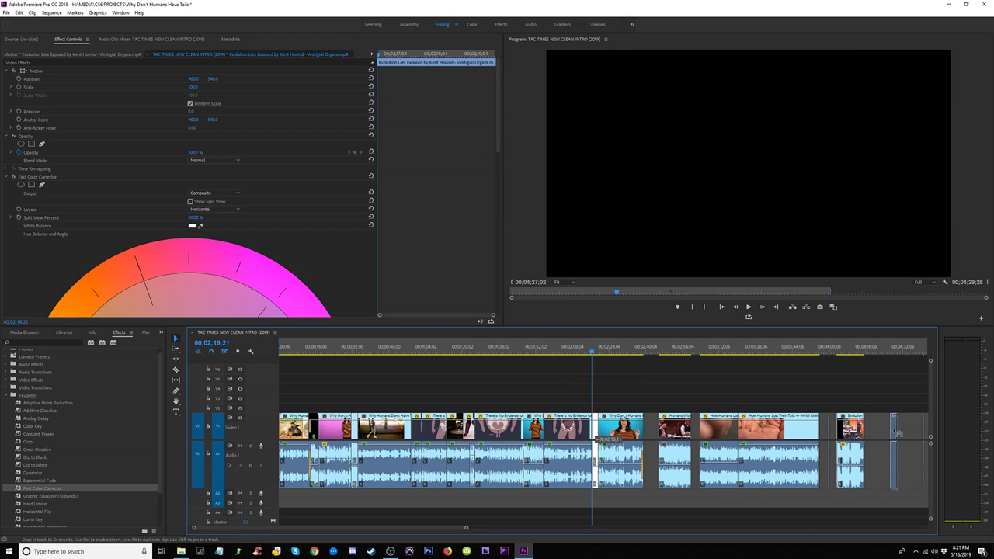
click(596, 433)
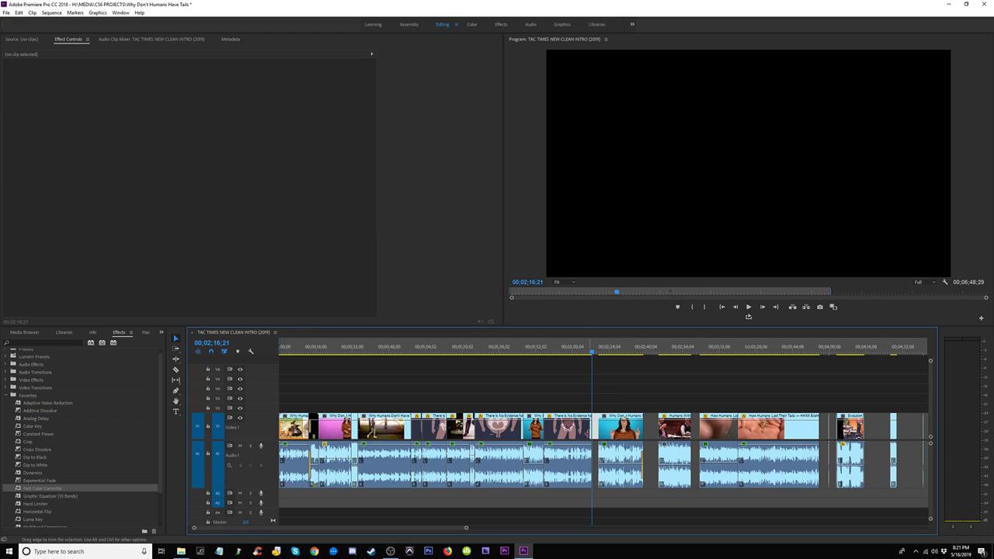
key(Delete)
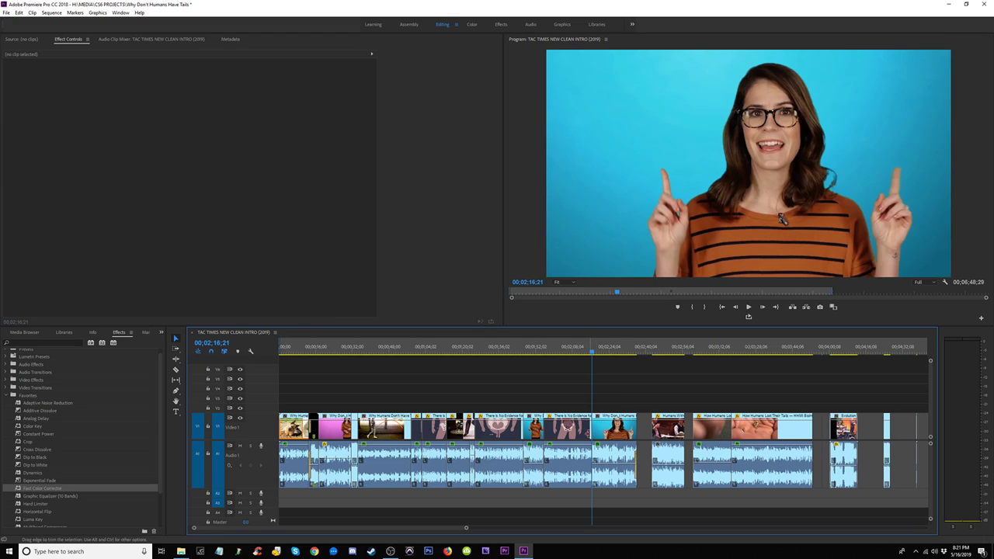
Step: Review the inserted response and play the transition into it from the Why Humans Don't Have Tails clip
click(530, 357)
key(space)
click(422, 352)
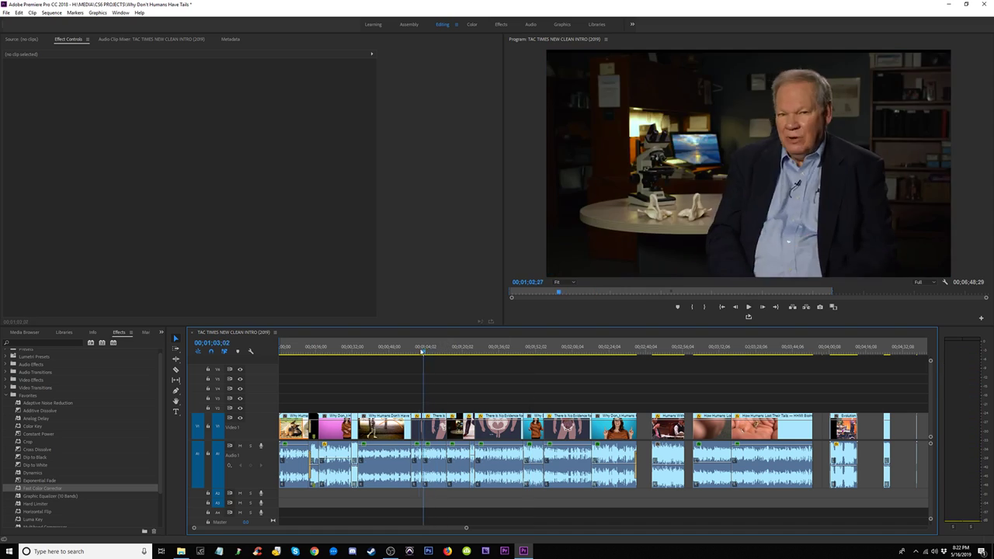
click(401, 351)
key(space)
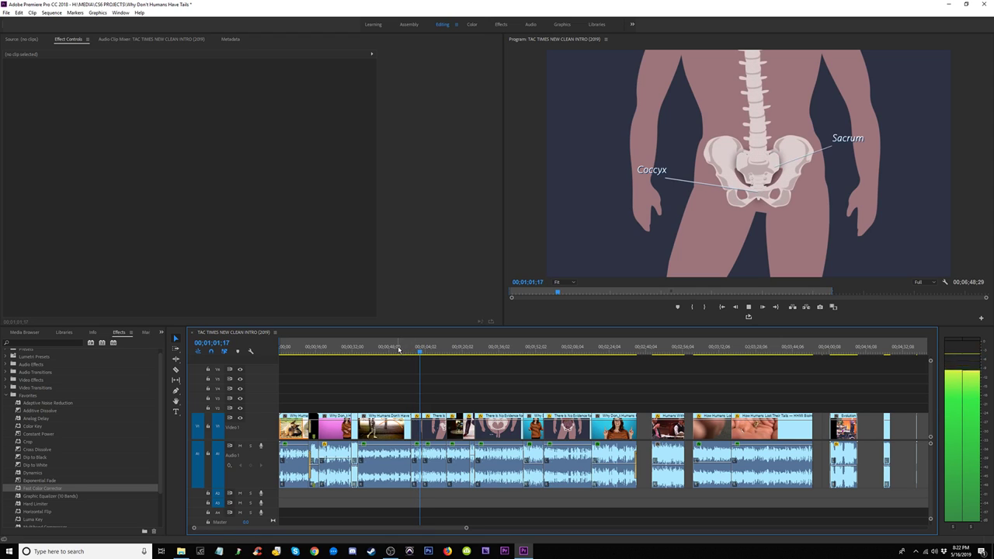
Step: Split the Why Humans Don't Have Tails clip at 00;00;52;19, cut out the part after it and close the gap
click(395, 348)
key(=)
key(=)
key(=)
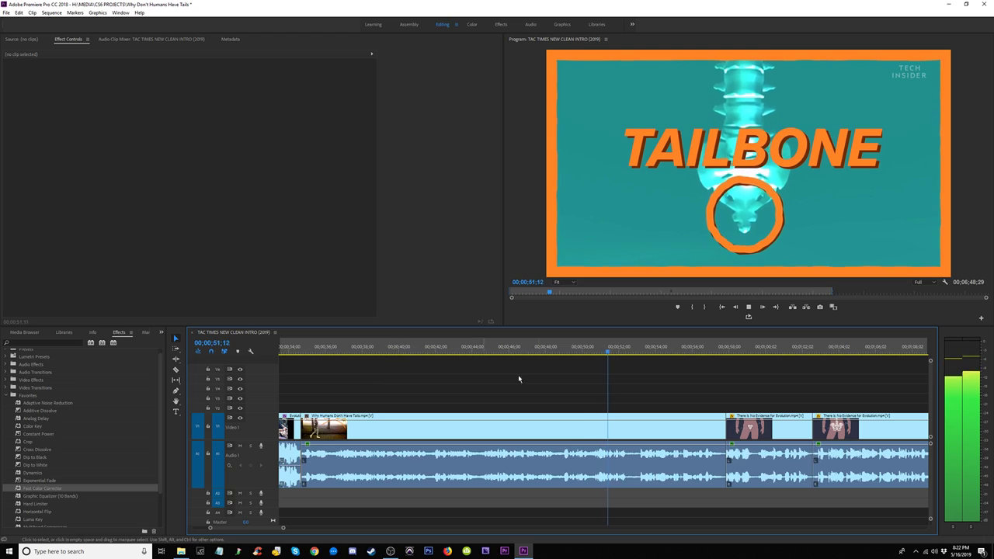
key(space)
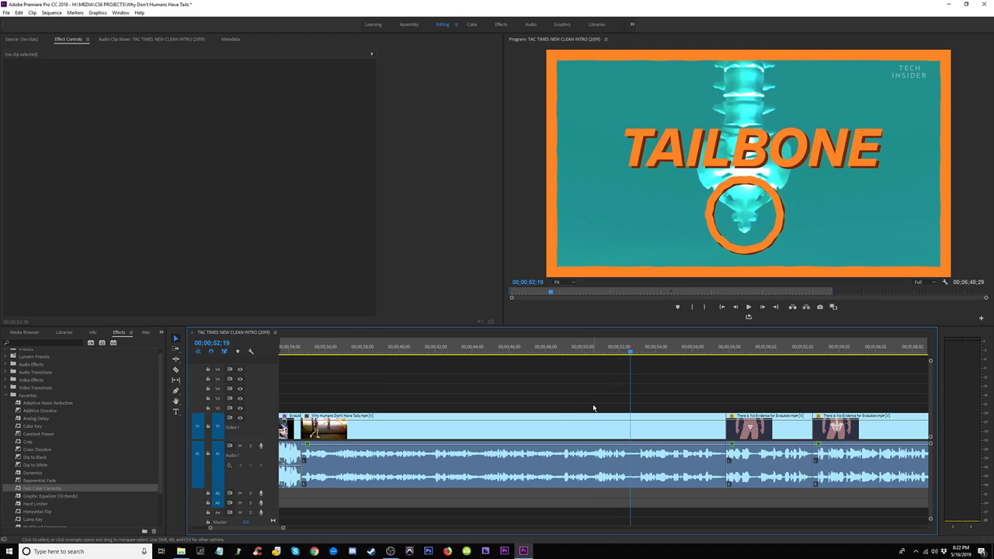
key(c)
click(633, 433)
key(v)
click(690, 466)
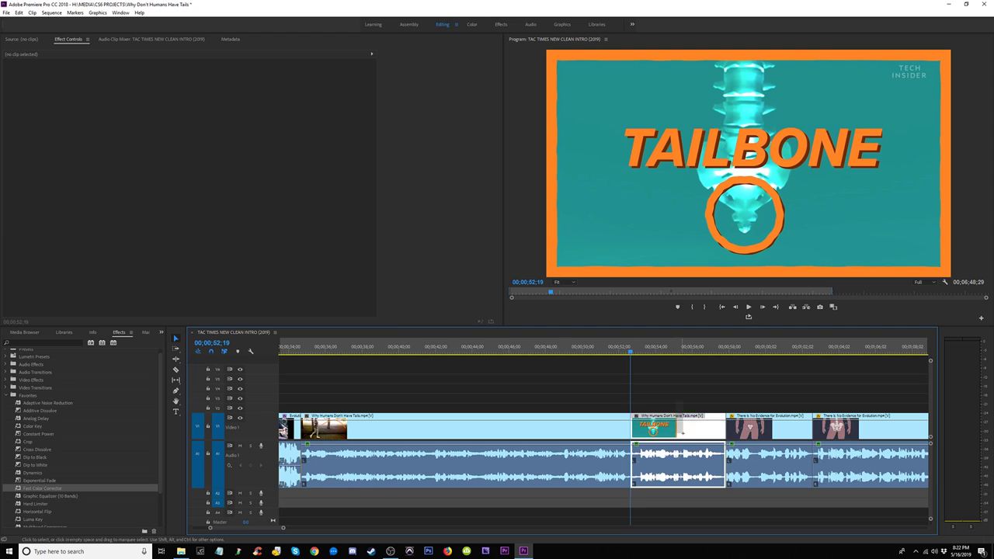
key(Delete)
click(681, 430)
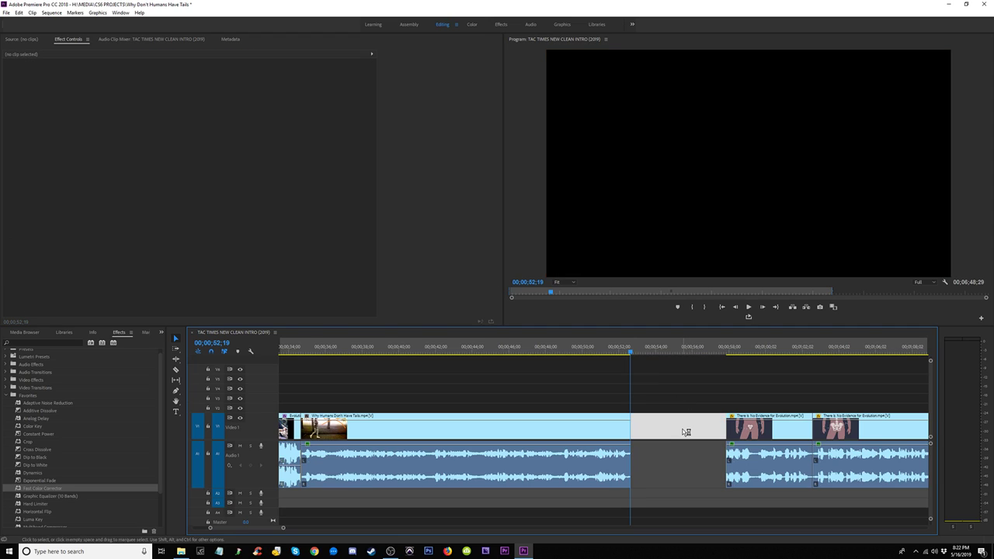
key(Delete)
Step: Paste the removed Why Humans Don't Have Tails piece just past the last main clips, at about 00;08;20
key(minus)
key(minus)
key(minus)
key(minus)
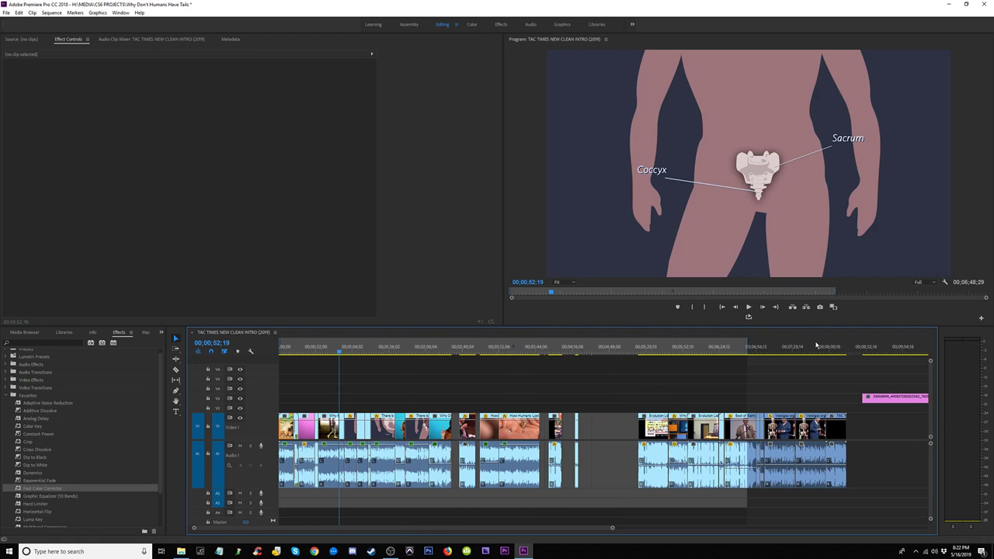
click(850, 351)
key(ctrl+v)
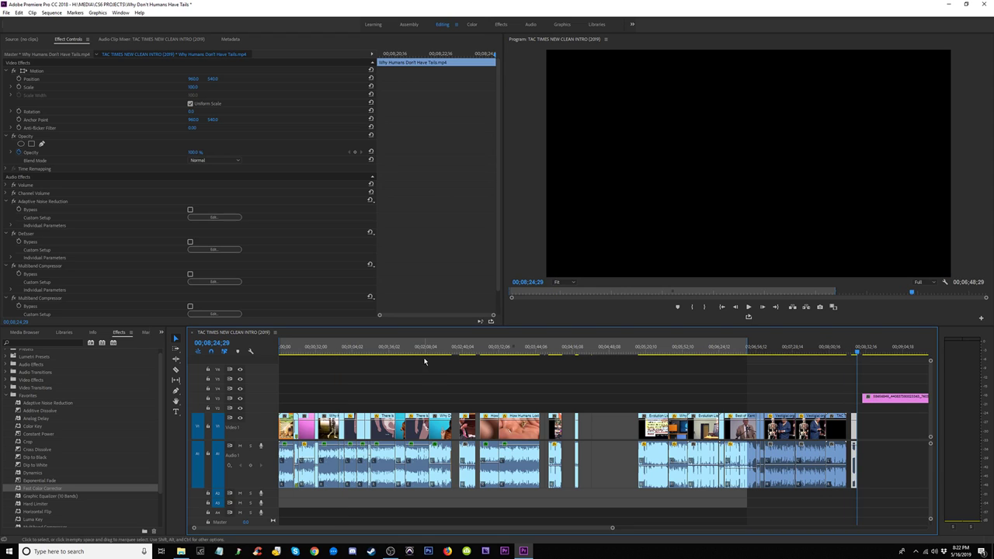
Step: Play the response clip following the Why Don_t Humans Have Tails insert up to 00;02;07;02
drag(385, 346, 423, 354)
key(space)
key(=)
key(=)
key(=)
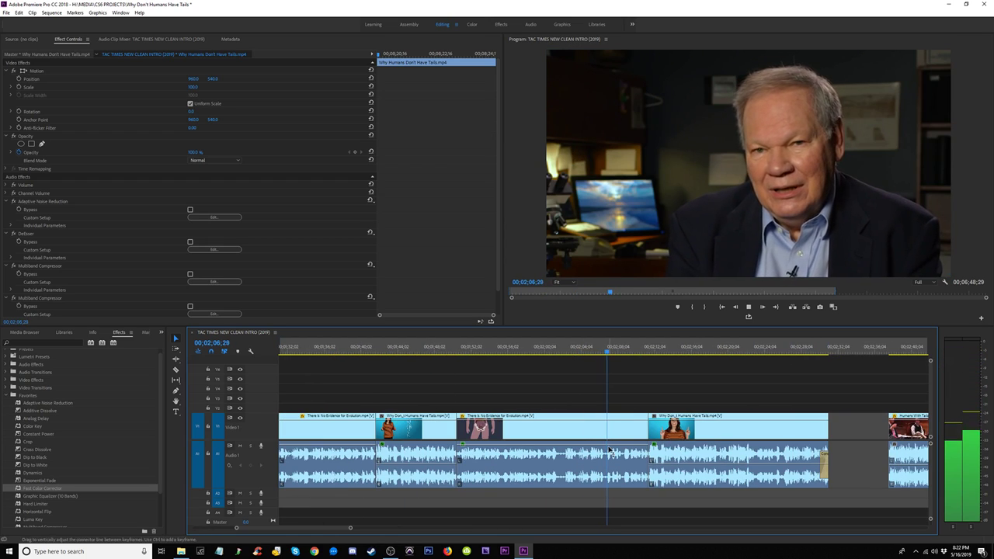
key(space)
Step: Open the preferences and look through the Appearance, Device Control, Playback, Sync Settings, Capture, Audio and General options
click(33, 12)
mouse_move(19, 13)
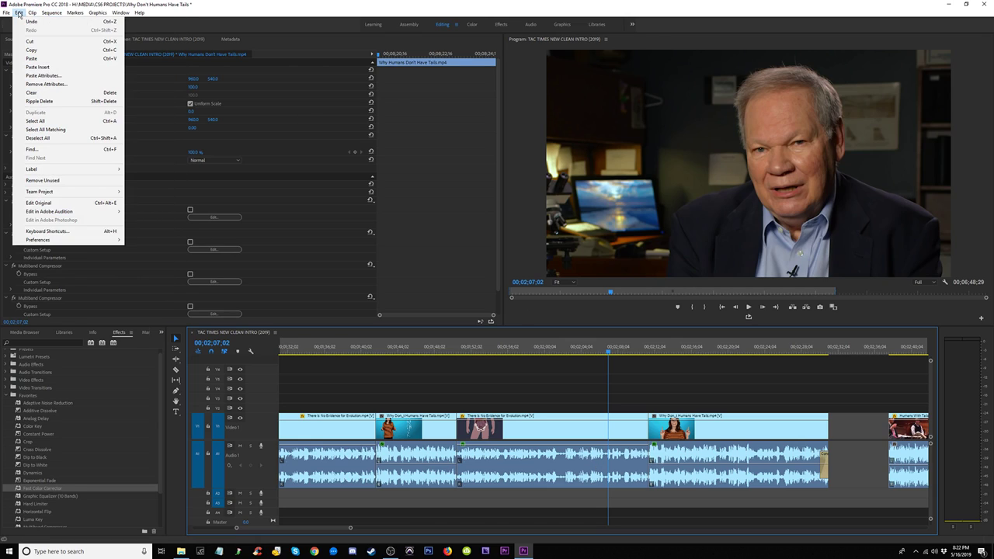
mouse_move(51, 243)
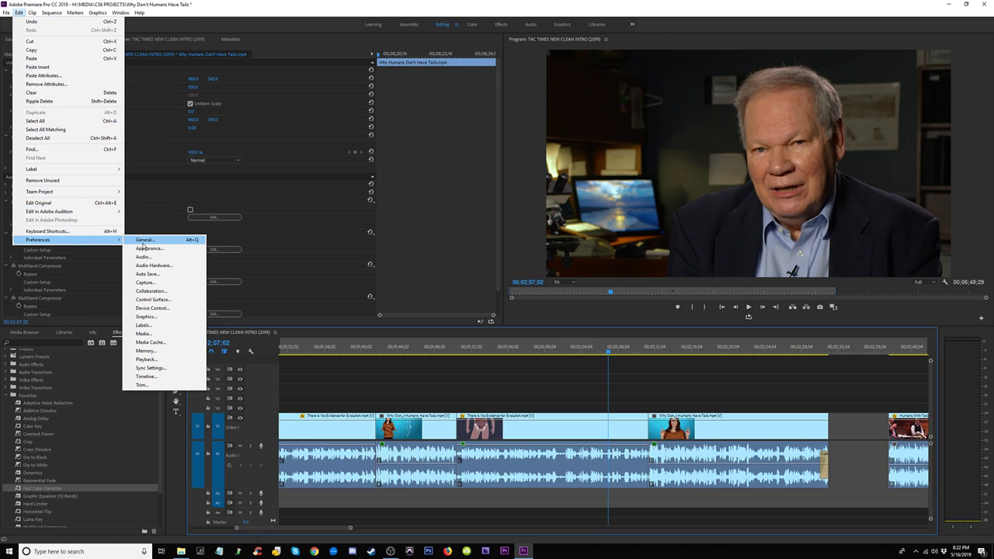
click(149, 240)
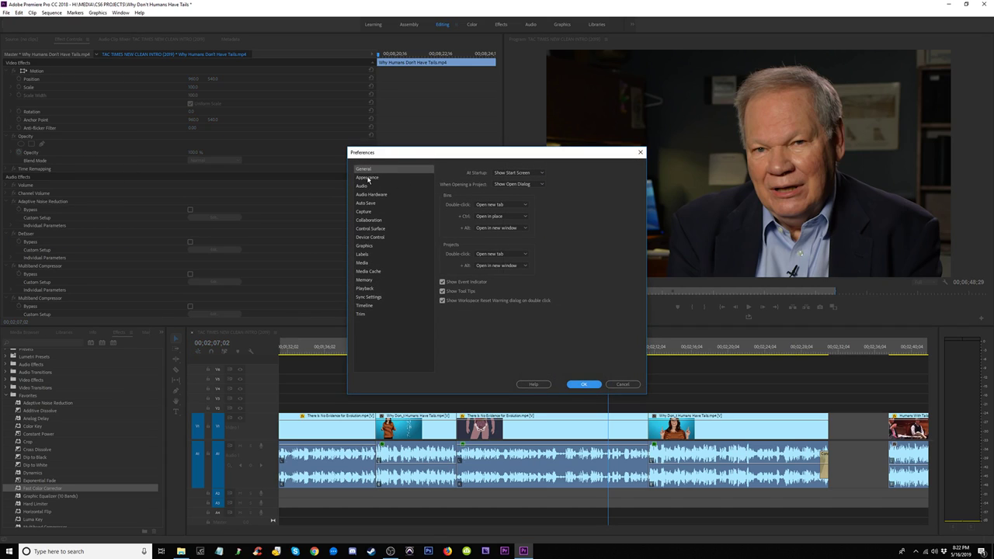
click(367, 178)
click(377, 236)
click(382, 288)
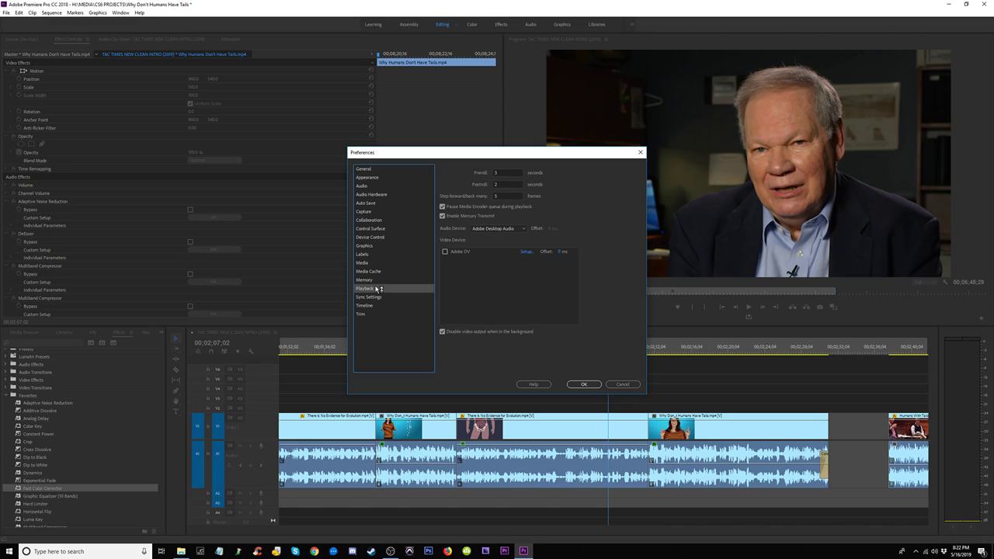
click(378, 297)
click(365, 211)
click(370, 194)
click(371, 178)
click(370, 186)
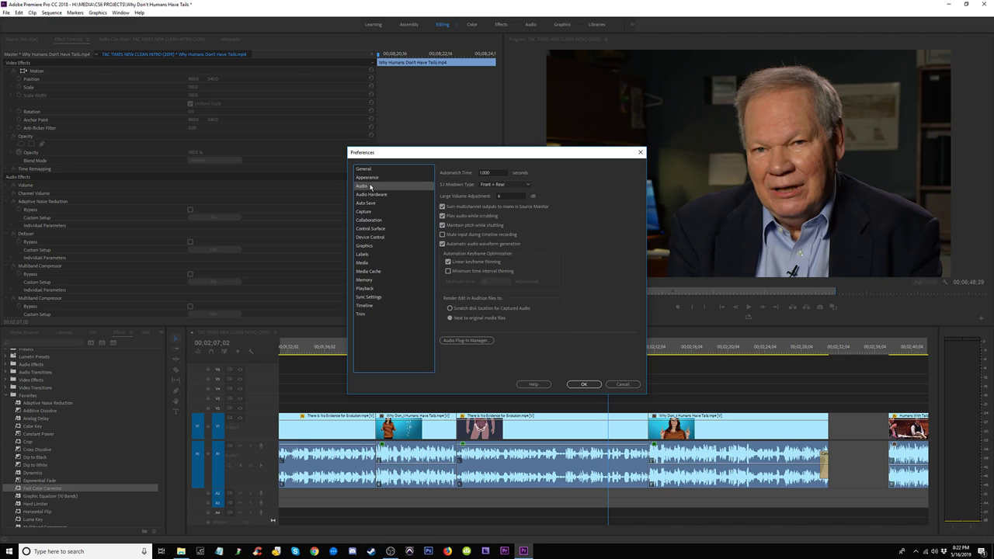
click(375, 169)
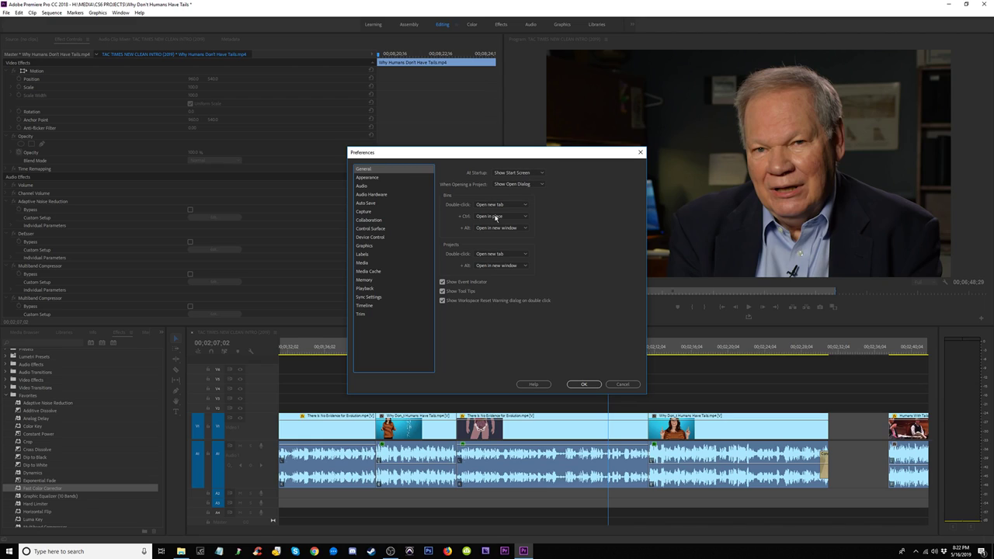
Step: Check the preferences from Audio Hardware and Auto Save through Collaboration, Control Surface, Device Control, Graphics and Labels
click(379, 194)
click(374, 203)
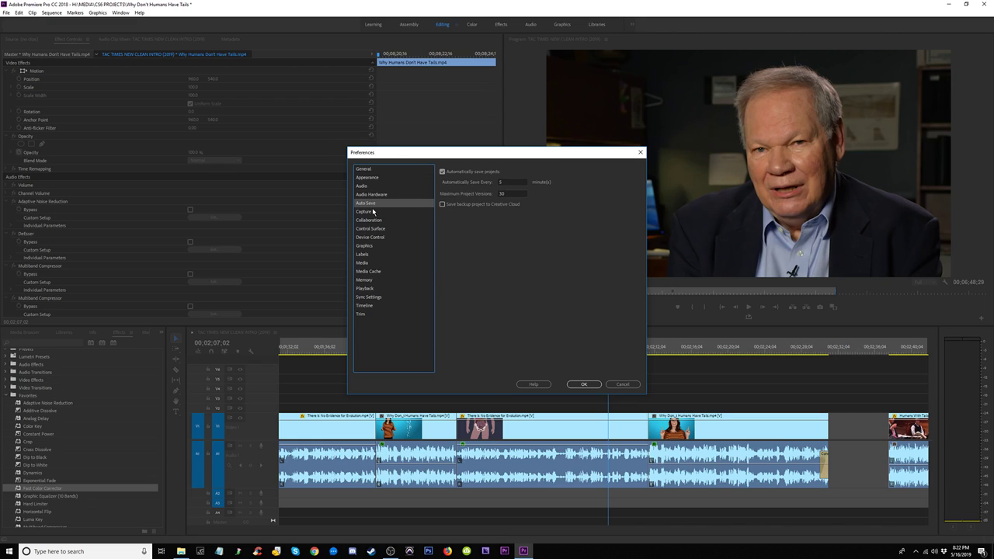
click(376, 220)
click(375, 228)
click(374, 237)
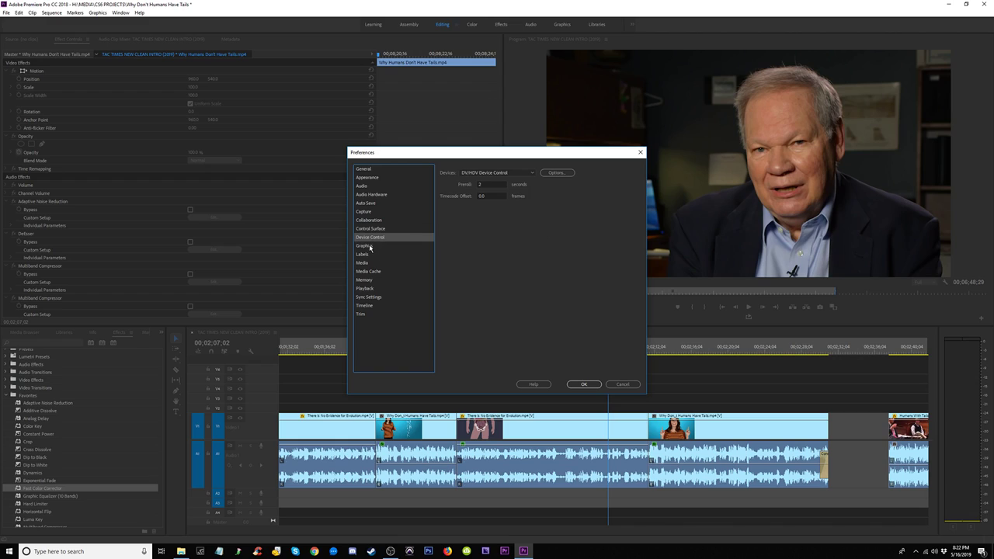
click(370, 246)
click(374, 251)
Step: Check the Appearance, Audio, Audio Hardware, Media Cache, Memory and Playback preferences, then close them without changes
click(367, 178)
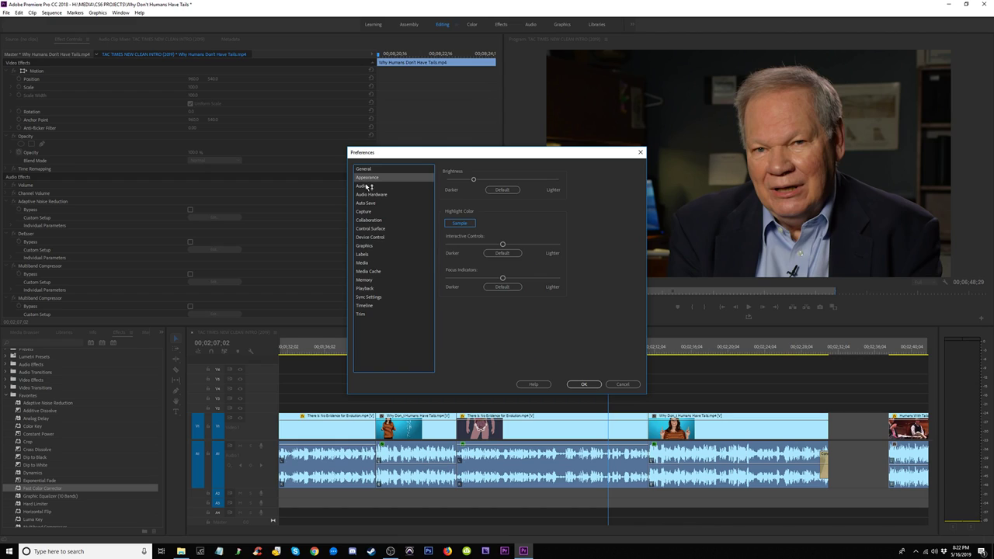
click(369, 187)
click(373, 194)
click(368, 186)
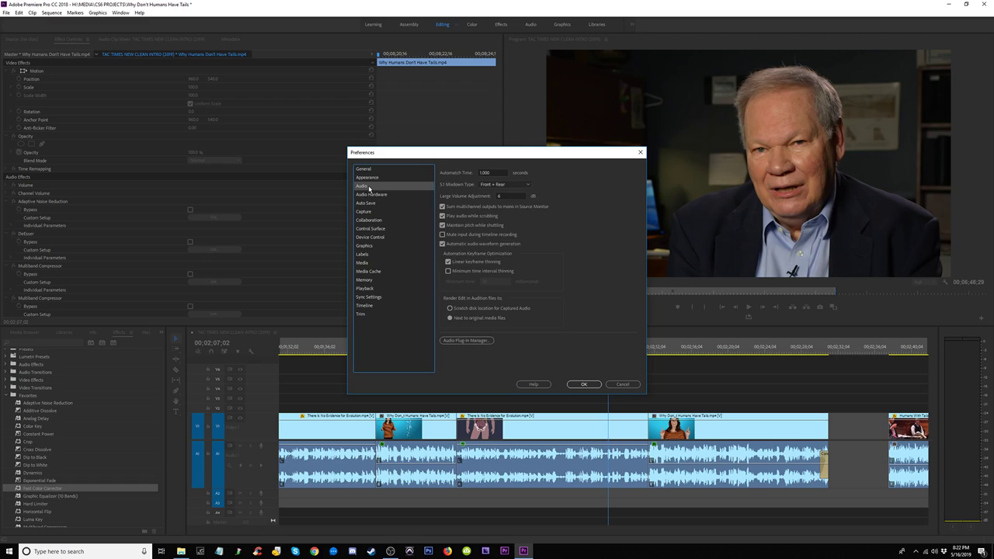
click(373, 179)
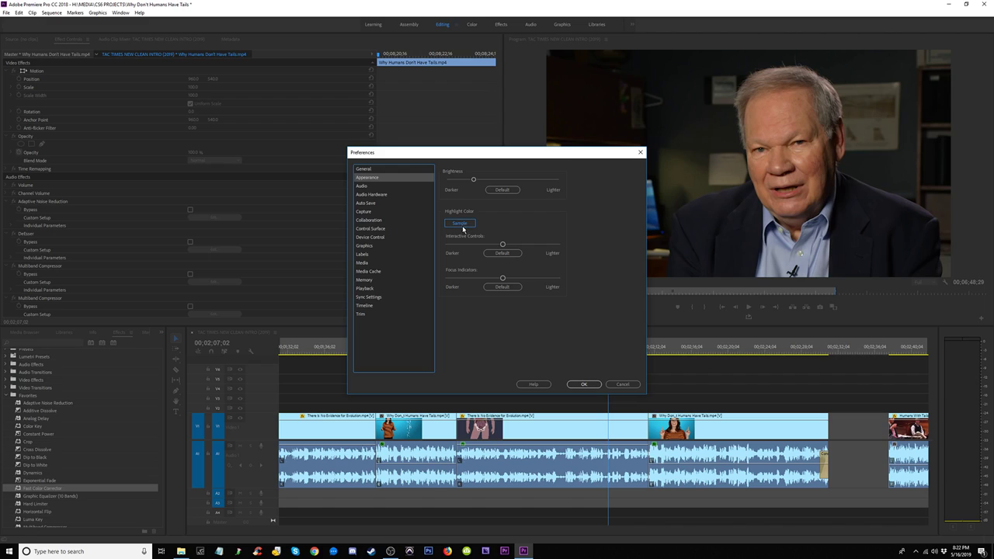
click(368, 271)
click(366, 280)
click(366, 288)
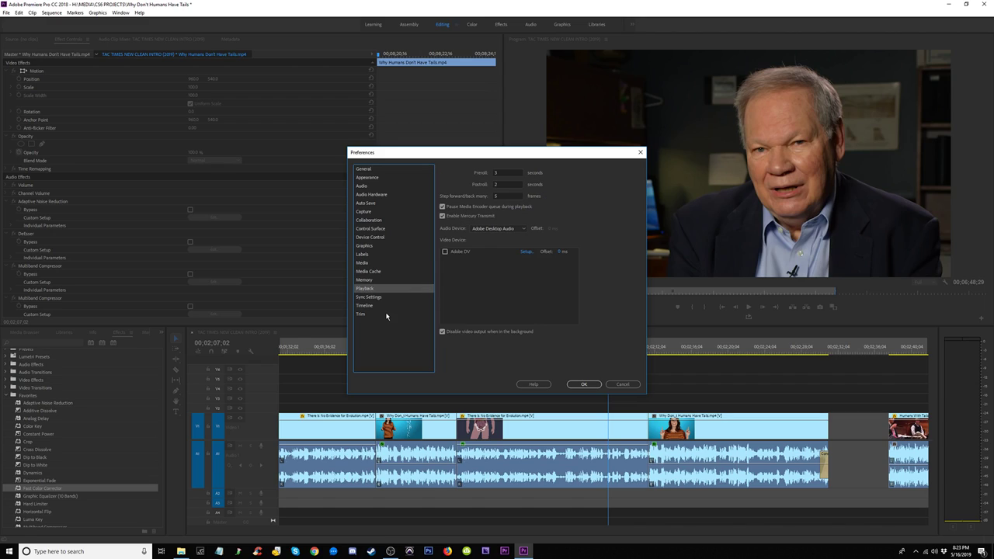
click(622, 383)
click(99, 13)
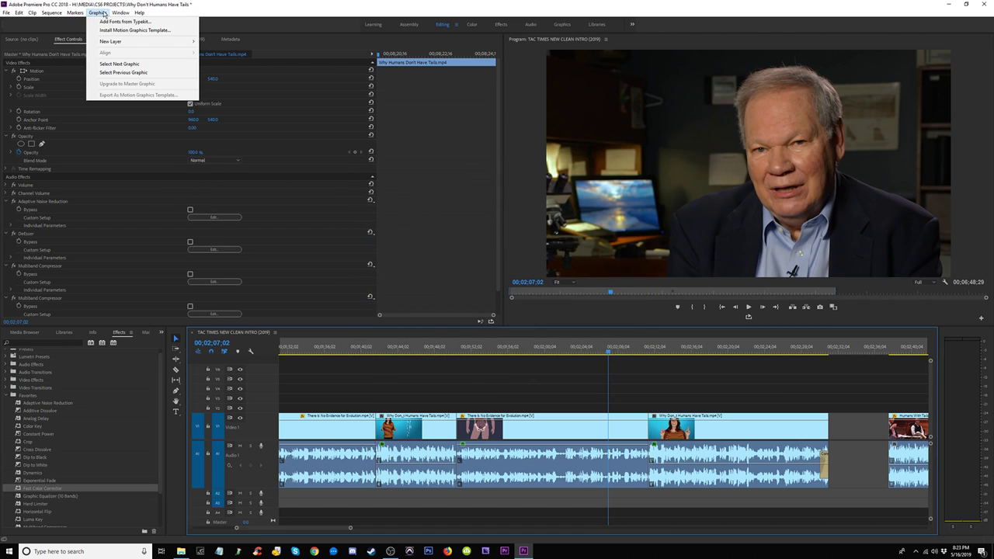
mouse_move(7, 13)
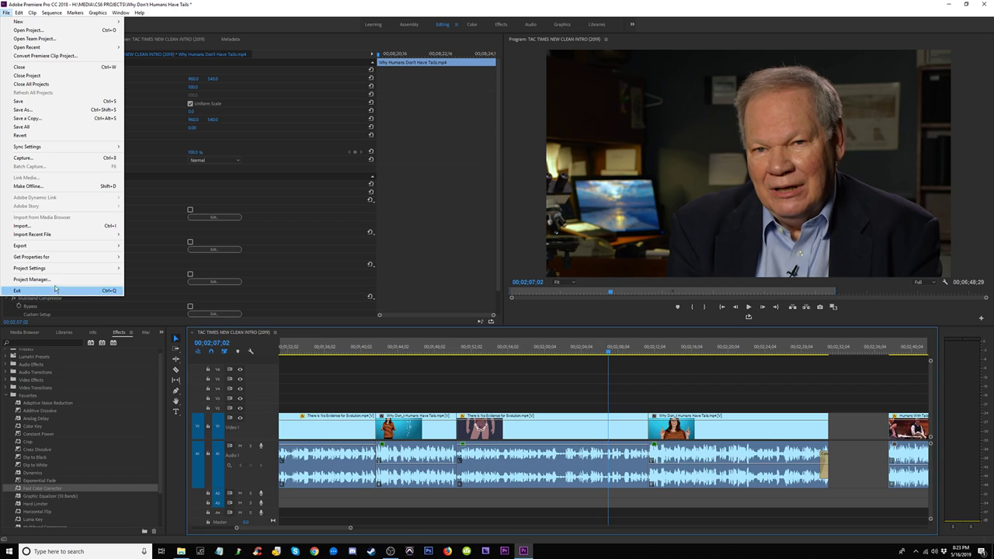
mouse_move(60, 272)
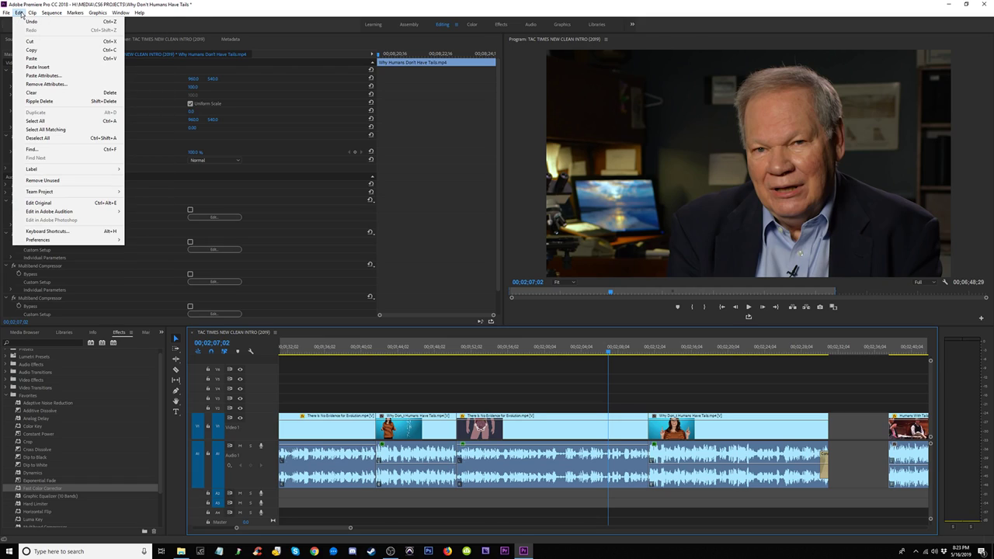
mouse_move(56, 243)
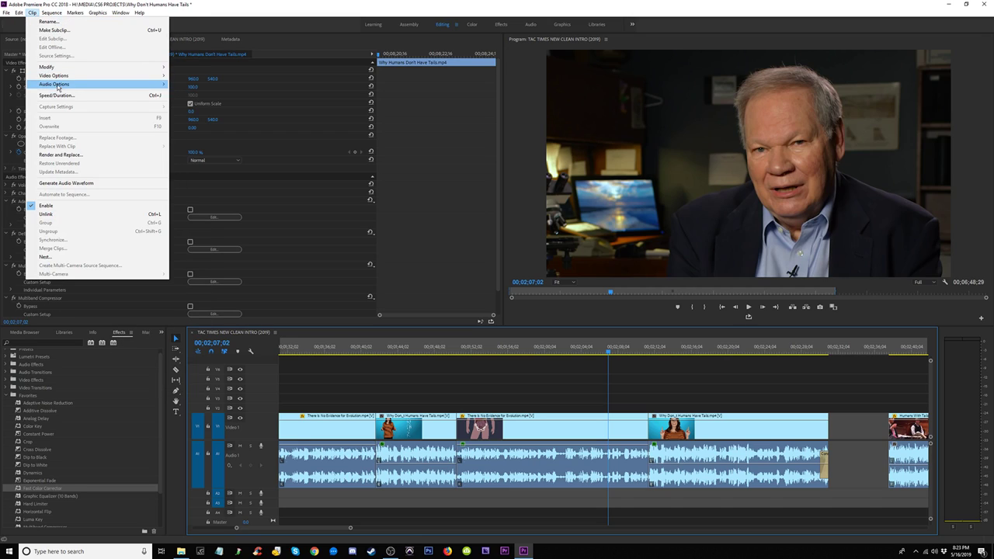
mouse_move(59, 77)
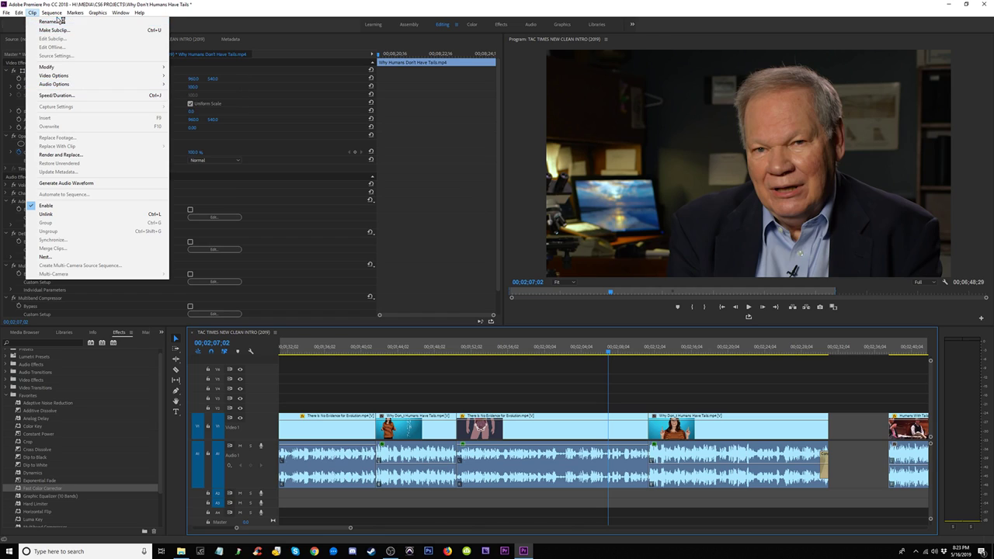
mouse_move(86, 15)
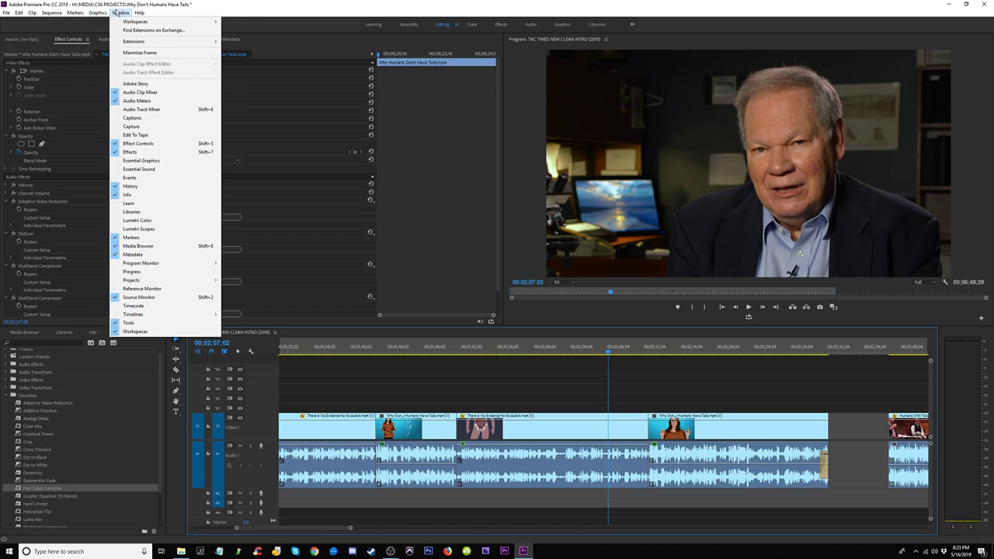
mouse_move(139, 12)
click(626, 373)
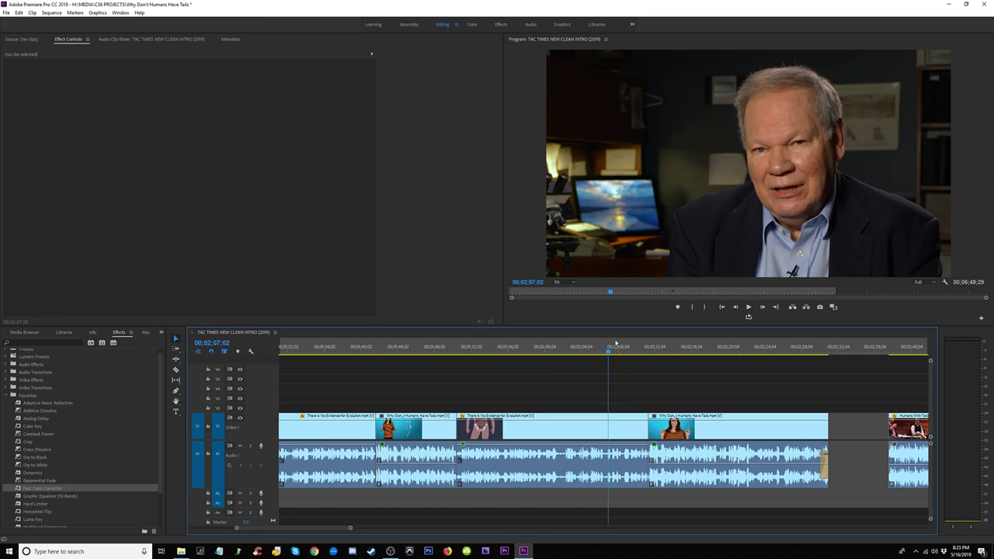
Step: Play the cut from the There Is No Evidence for Evolution response to the following Why Don_t Humans Have Tails clip near 00;02;11 several times
drag(614, 345, 642, 349)
key(space)
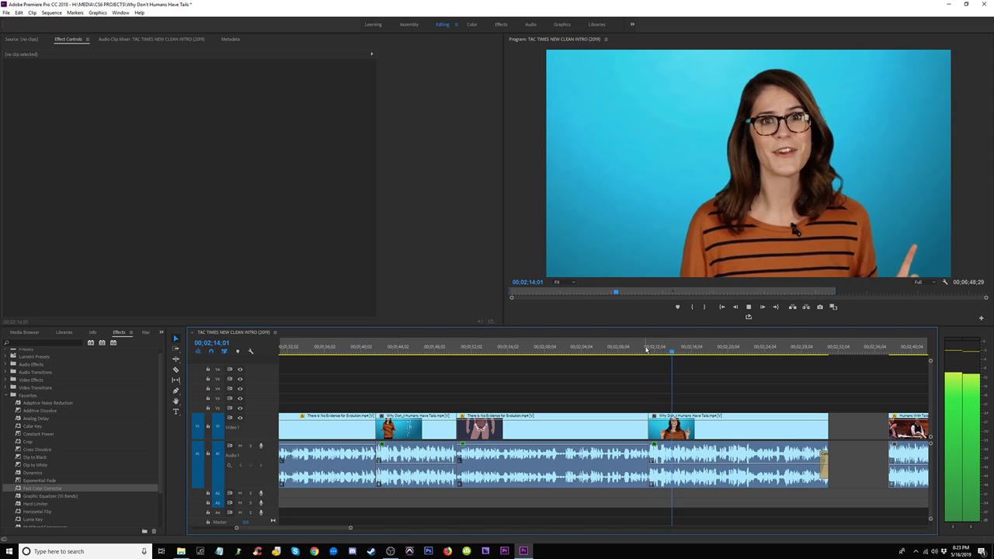
click(618, 349)
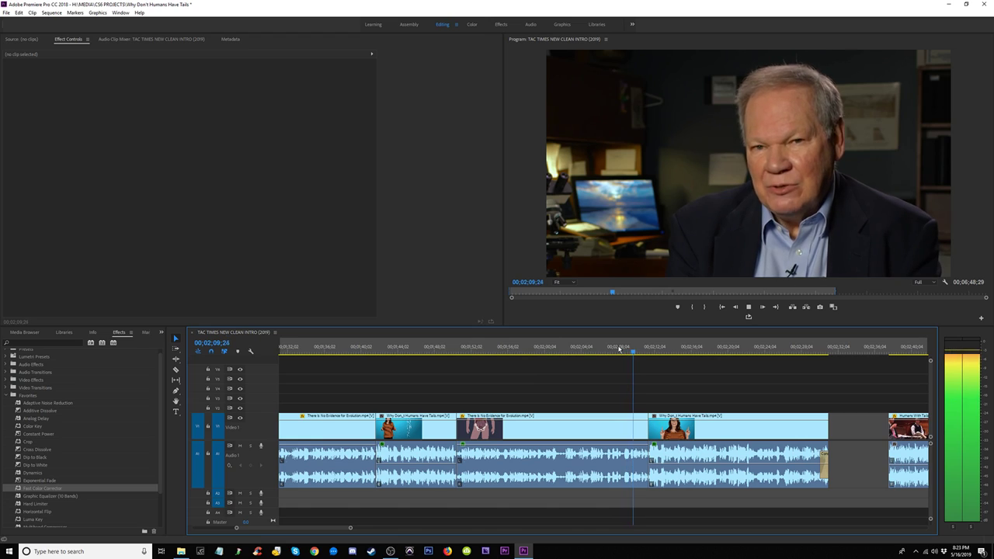
click(579, 349)
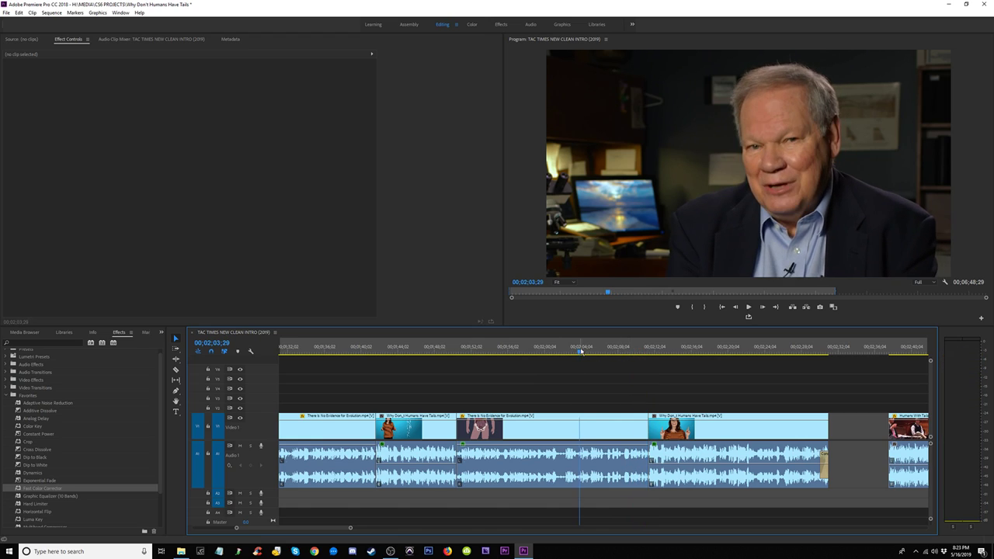
click(645, 350)
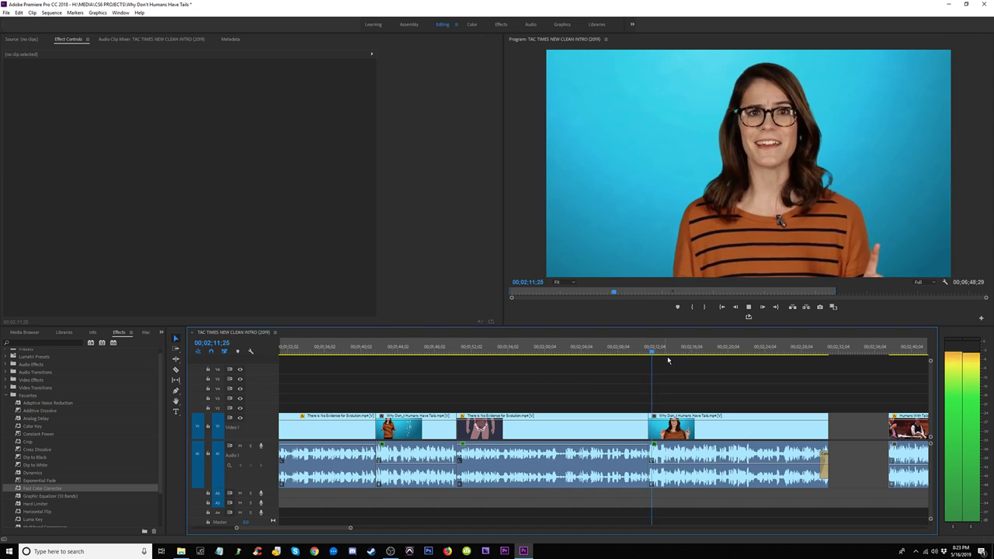
click(635, 351)
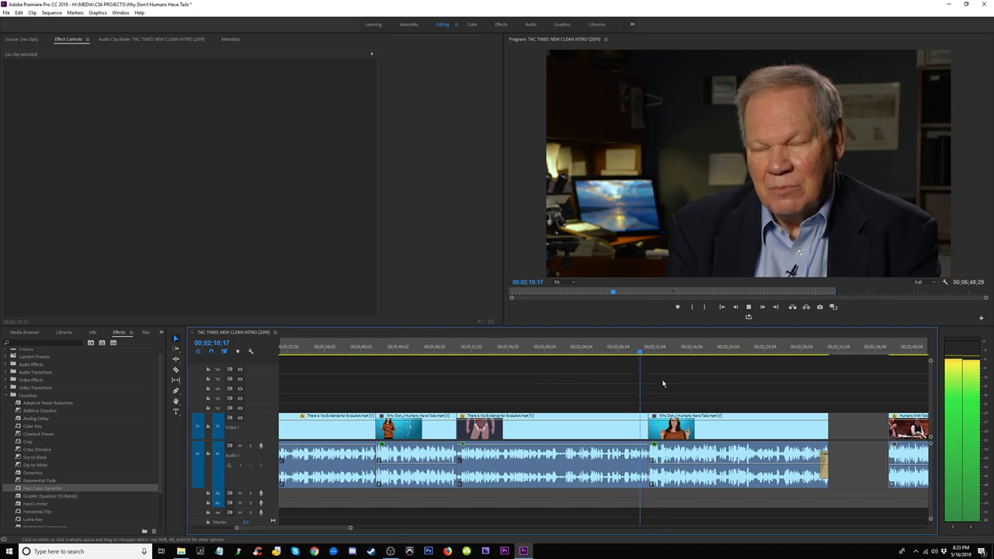
Step: Trim the start of the Why Don_t Humans Have Tails clip's audio just past the picture cut near 00;02;11;15 and play the transition
key(=)
key(space)
drag(655, 436, 631, 458)
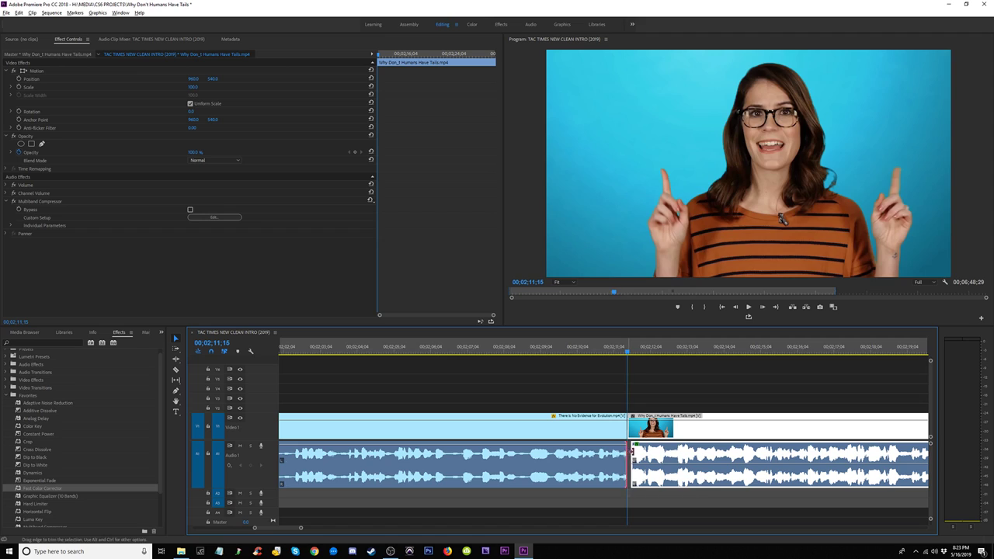
key(space)
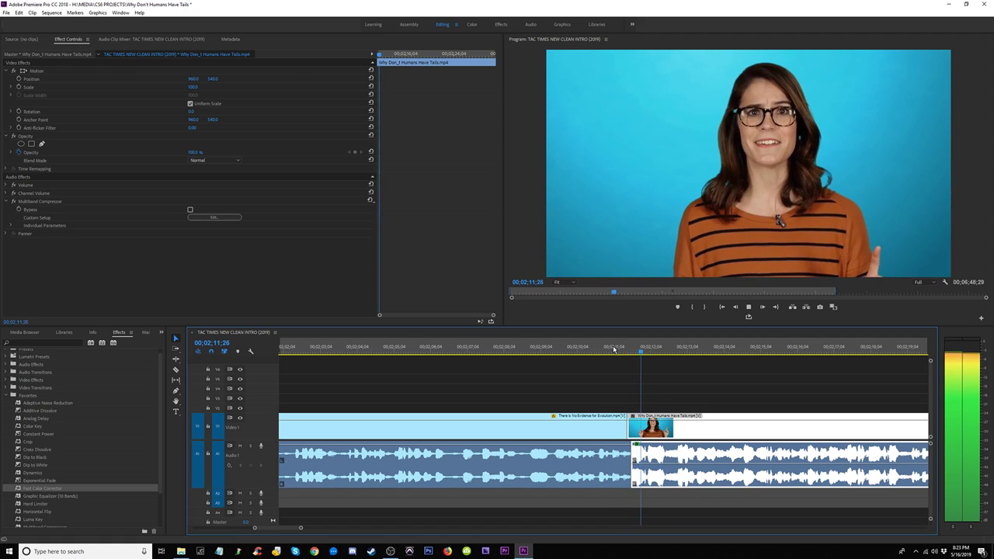
click(625, 474)
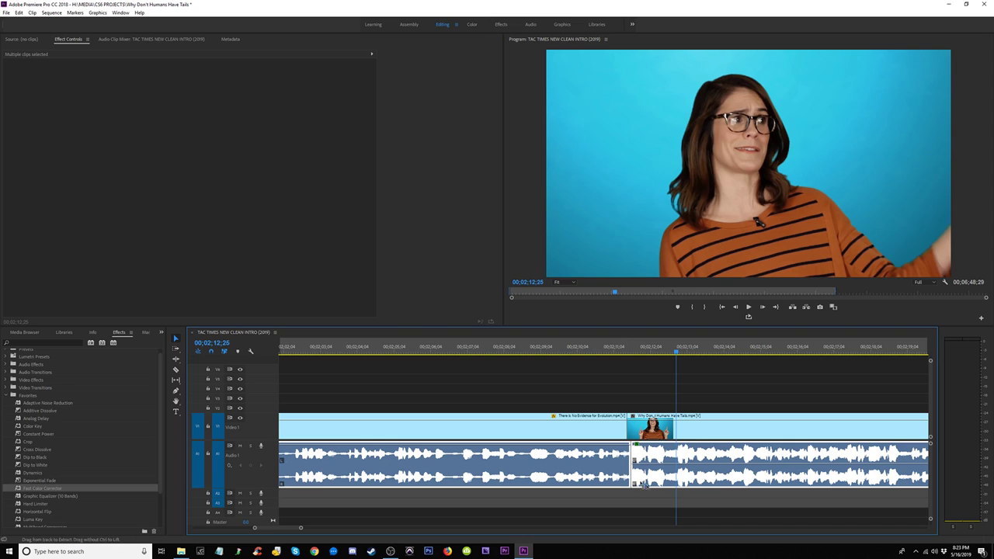
Step: Add a short Constant Power audio crossfade at the cut between There Is No Evidence for Evolution and Why Don_t Humans Have Tails
key(ctrl+shift+d)
drag(646, 460, 631, 463)
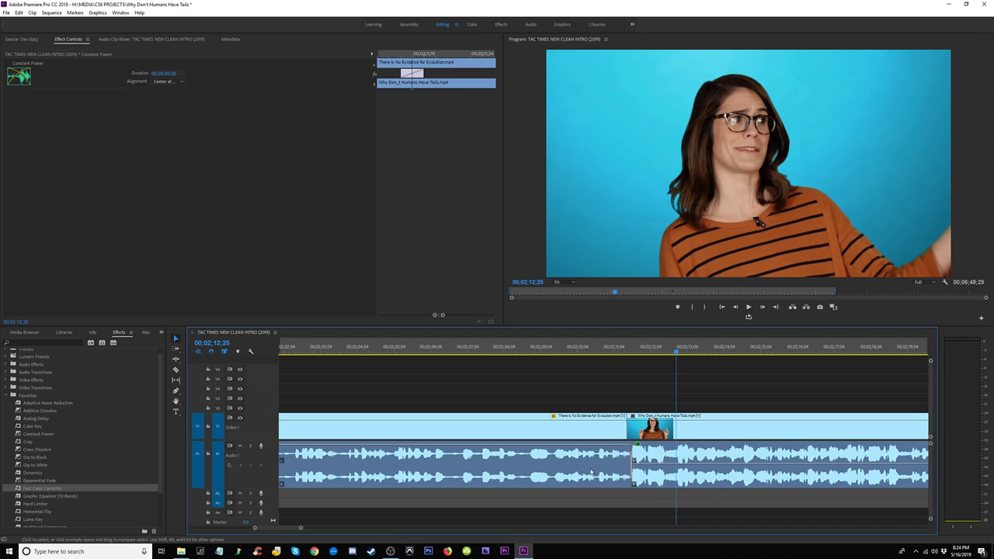
click(603, 346)
key(space)
key(minus)
key(minus)
key(minus)
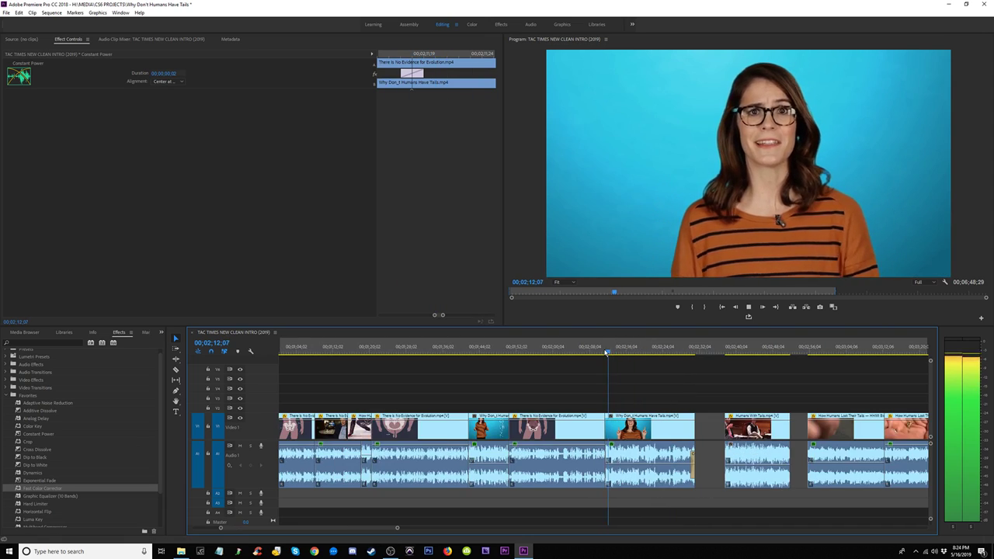
key(minus)
key(minus)
key(equal)
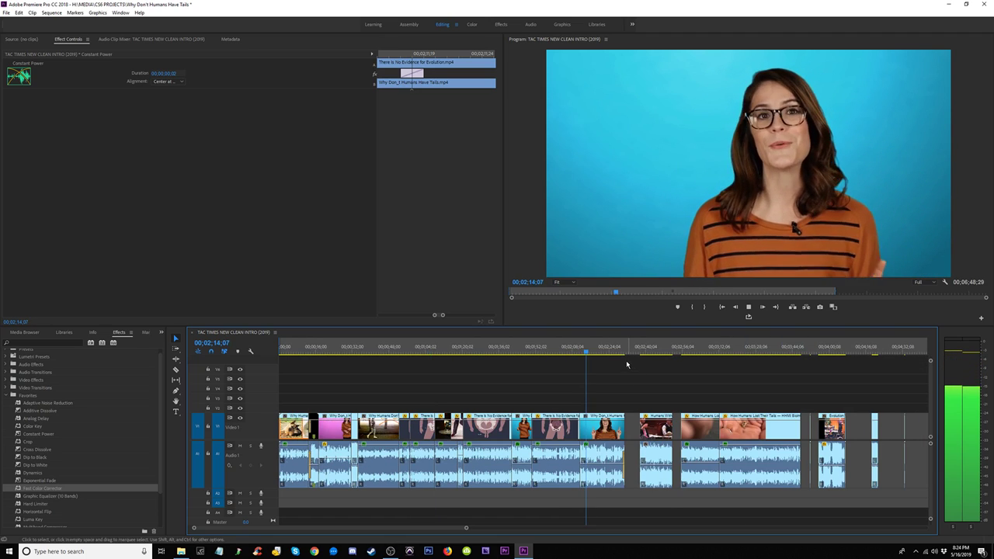
Step: Remove the Constant Power fade from the end of the Why Don_t Humans Have Tails clip's audio before the gap
click(617, 349)
key(space)
key(space)
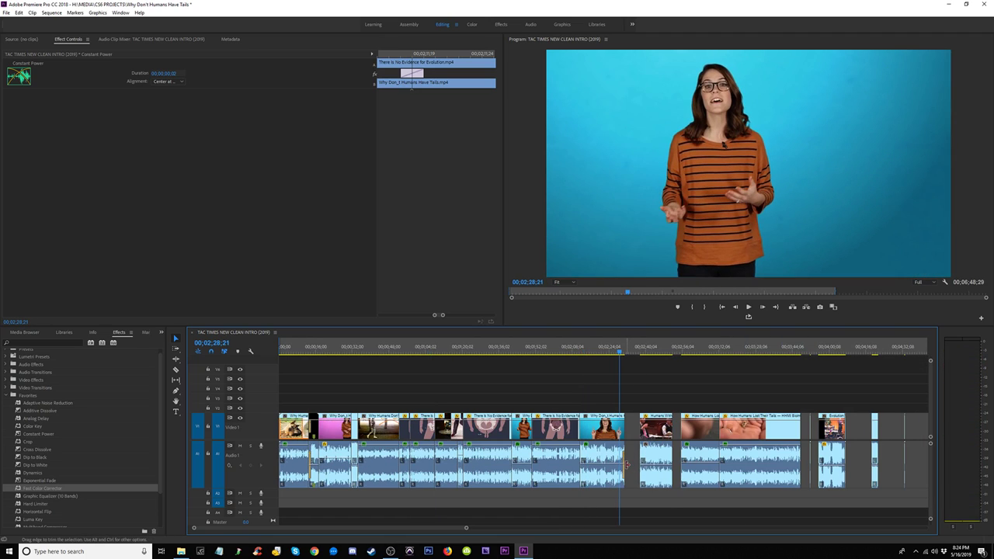
key(equal)
key(equal)
key(space)
key(space)
click(619, 474)
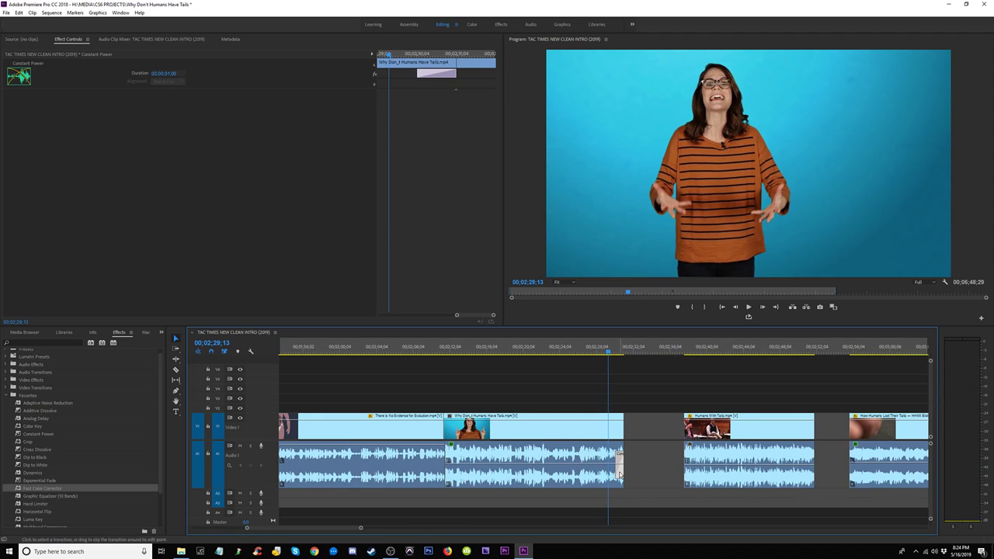
click(651, 446)
Step: Move the Thirsty monkey clip from about 00;07;02 to the empty stretch at about 00;04;44 on V1
key(backslash)
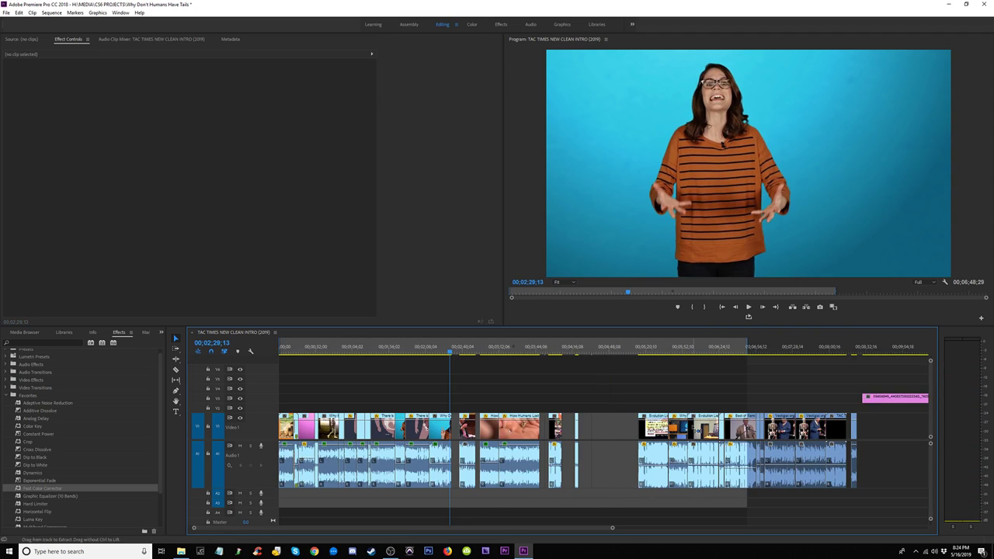
click(854, 353)
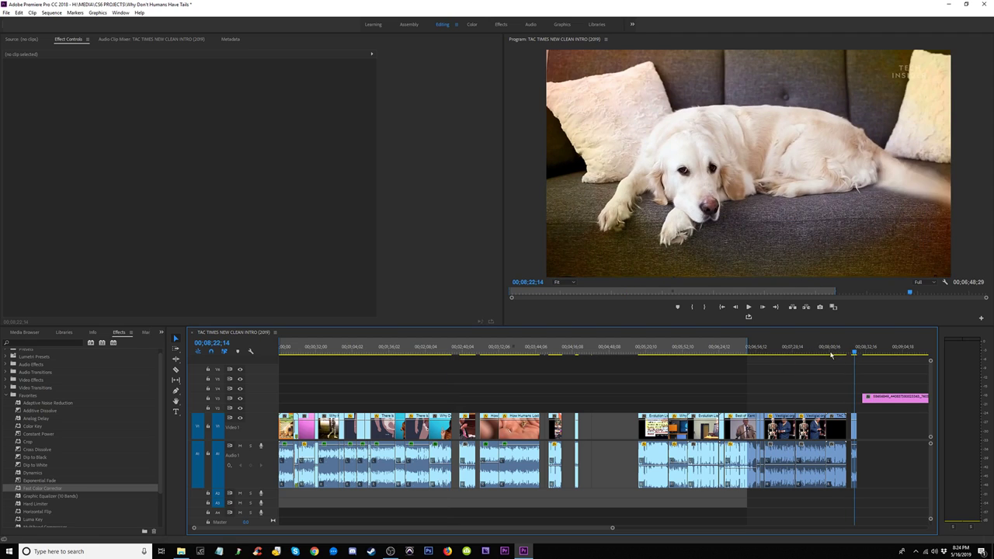
key(equal)
key(equal)
click(413, 353)
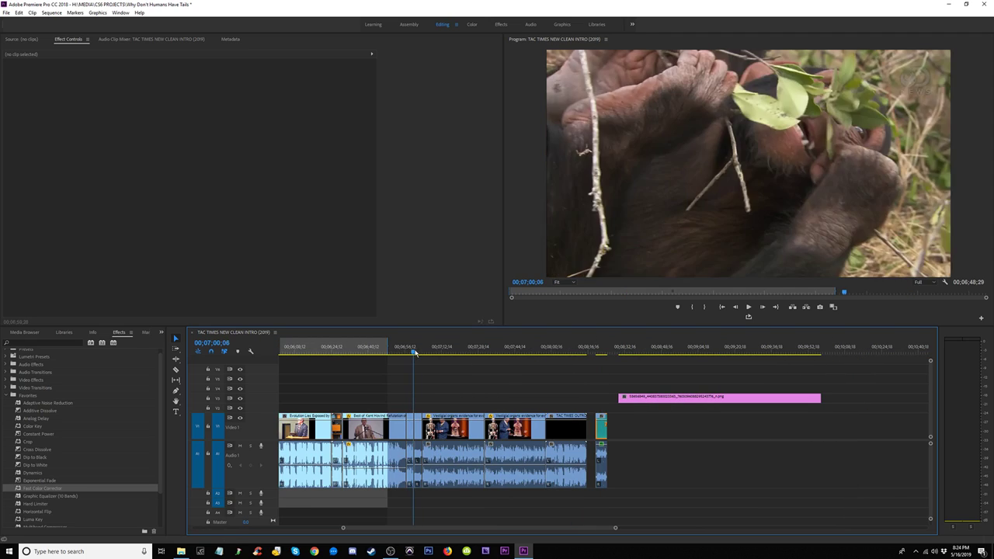
click(418, 352)
key(minus)
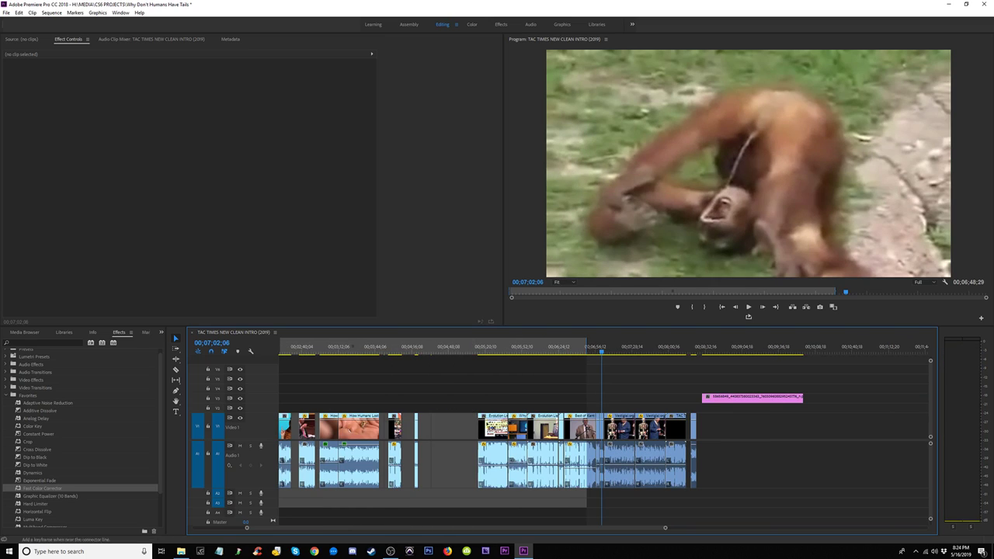
drag(601, 431, 447, 420)
key(minus)
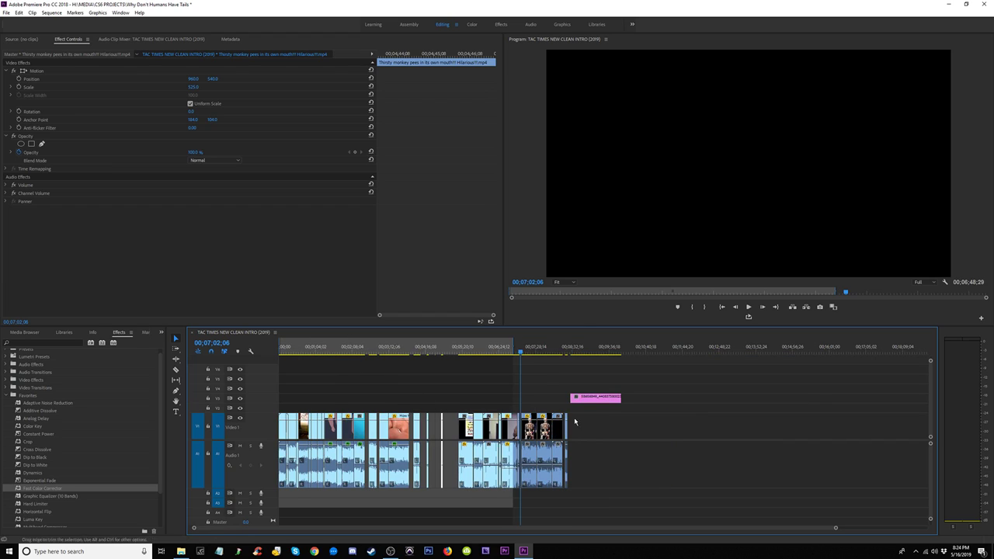
Step: Select all V1 clips and their audio following the Why Don_t Humans Have Tails clip and shift them later on the timeline
drag(623, 418, 392, 450)
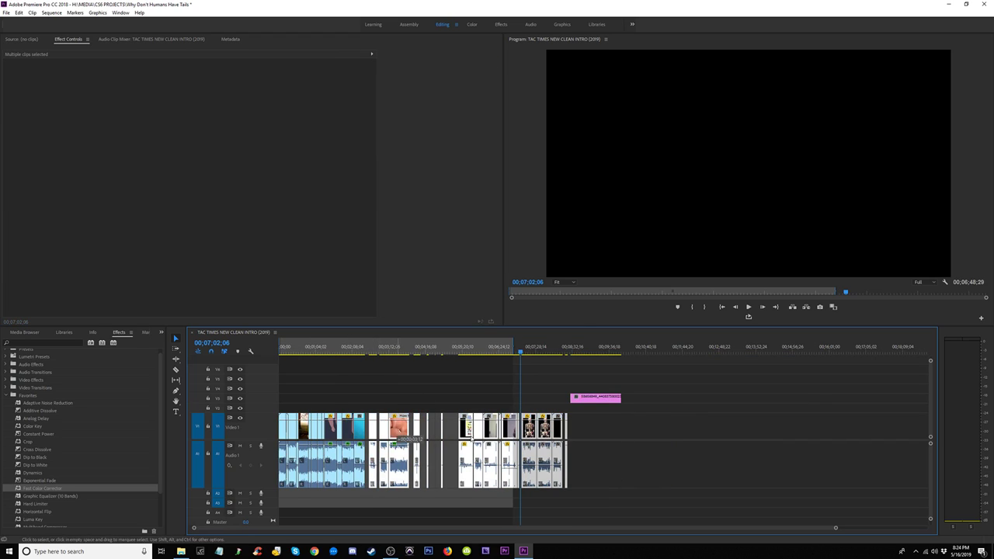
drag(471, 438, 473, 437)
click(485, 391)
Step: Close the four gaps between the How Humans Lost Their Tails clip and the long Evolution Lies Exposed clip
click(509, 351)
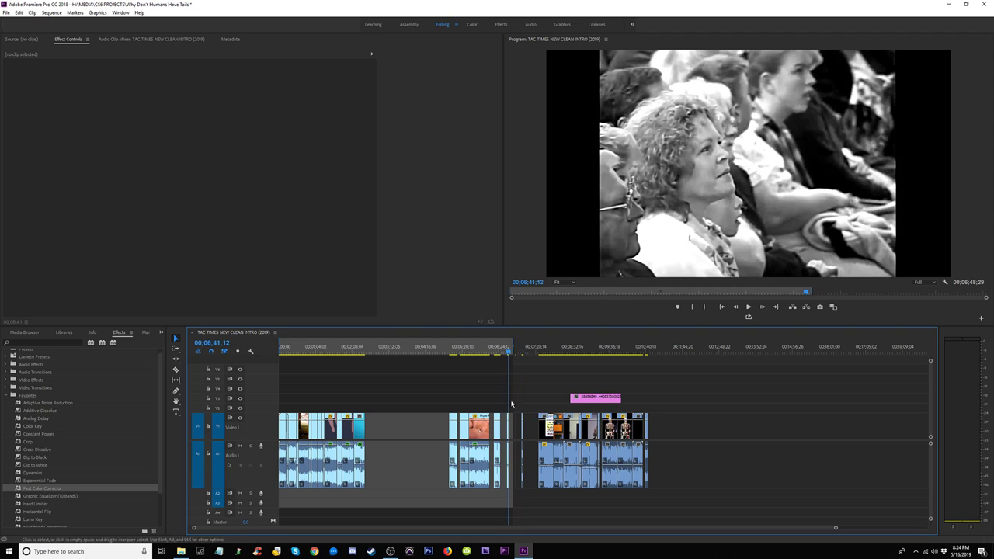
key(equal)
key(equal)
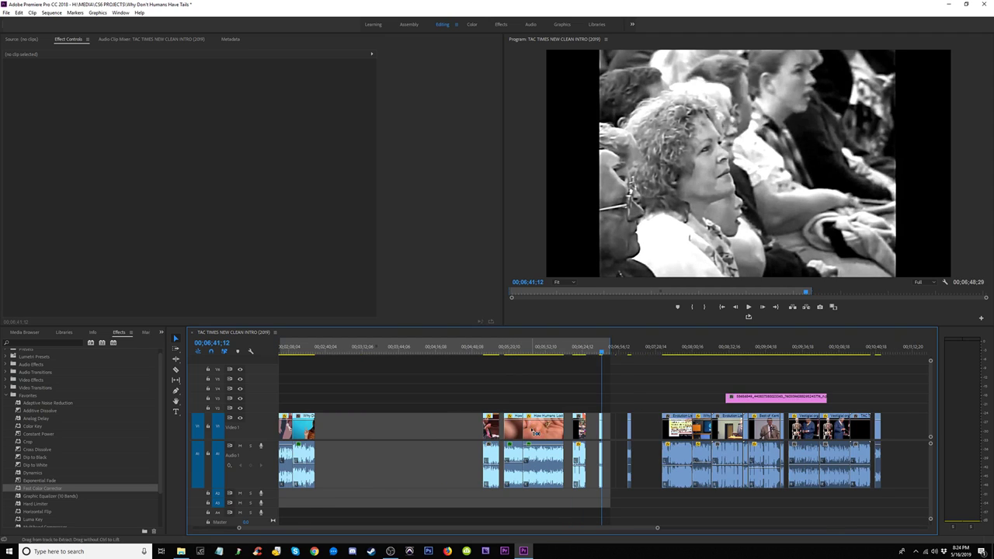
click(629, 353)
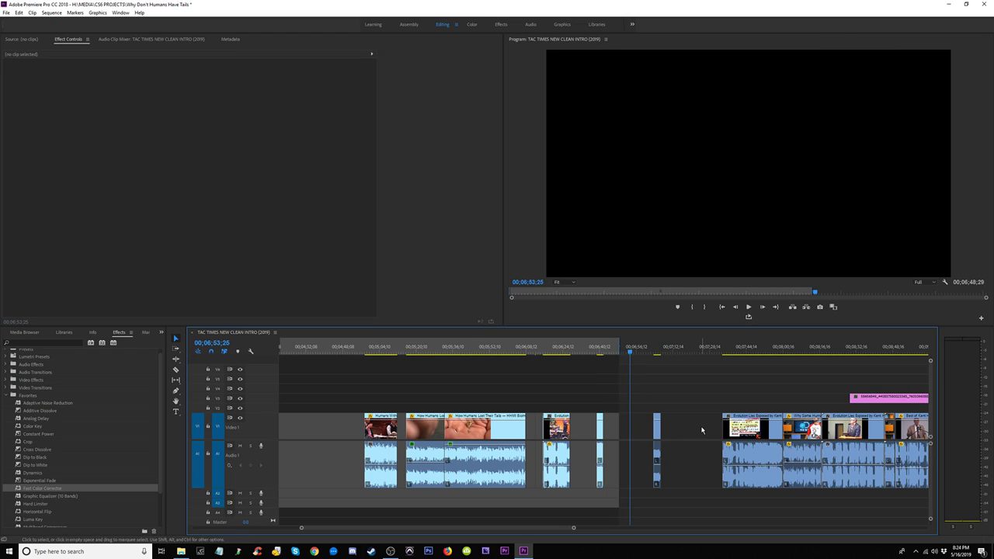
click(677, 437)
key(Delete)
click(624, 426)
key(Delete)
click(582, 427)
key(Delete)
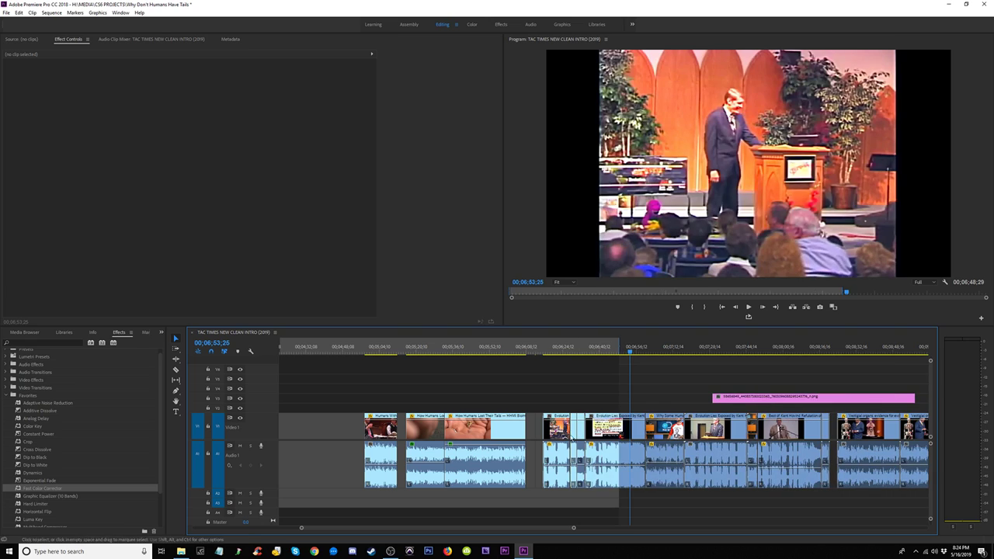
click(537, 429)
key(Delete)
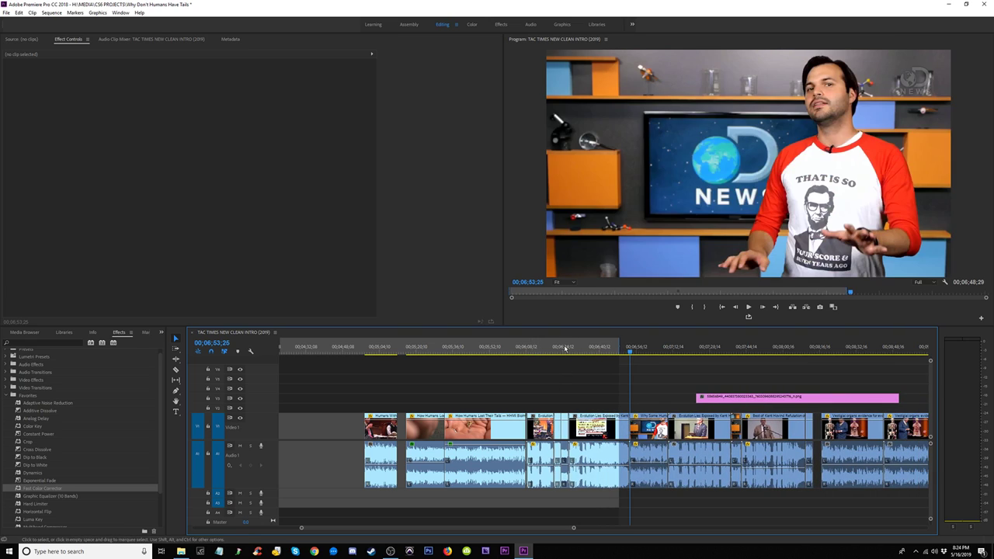
Step: Move the Thirsty monkey clip from about 00;06;25 to the empty stretch ahead of the Humans With Tails clip, at about 00;04;36
click(559, 351)
drag(561, 354, 566, 357)
drag(566, 430, 319, 426)
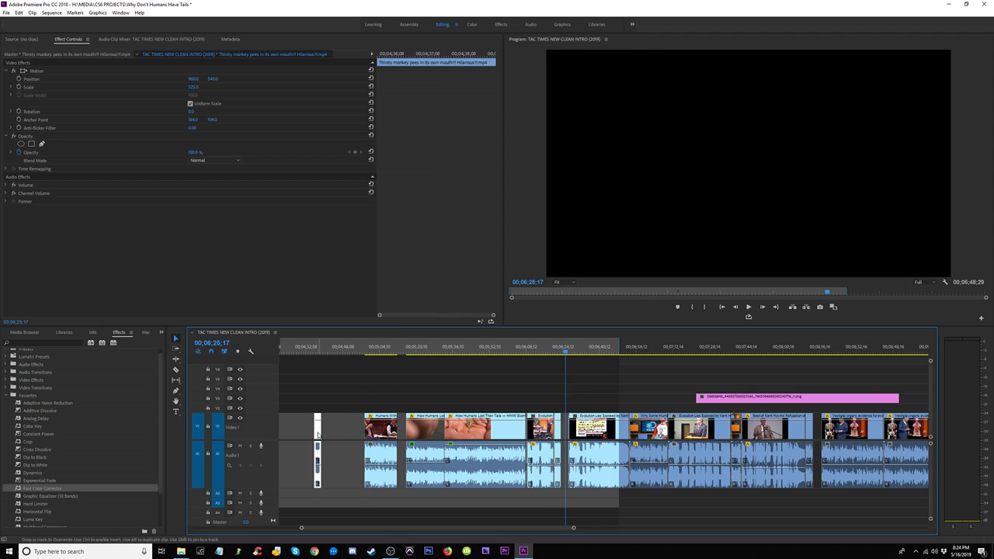
Step: Try to paste the copied Why Humans Don't Have Tails.mp4 clip into the gap at 00;06;24;13
key(=)
key(=)
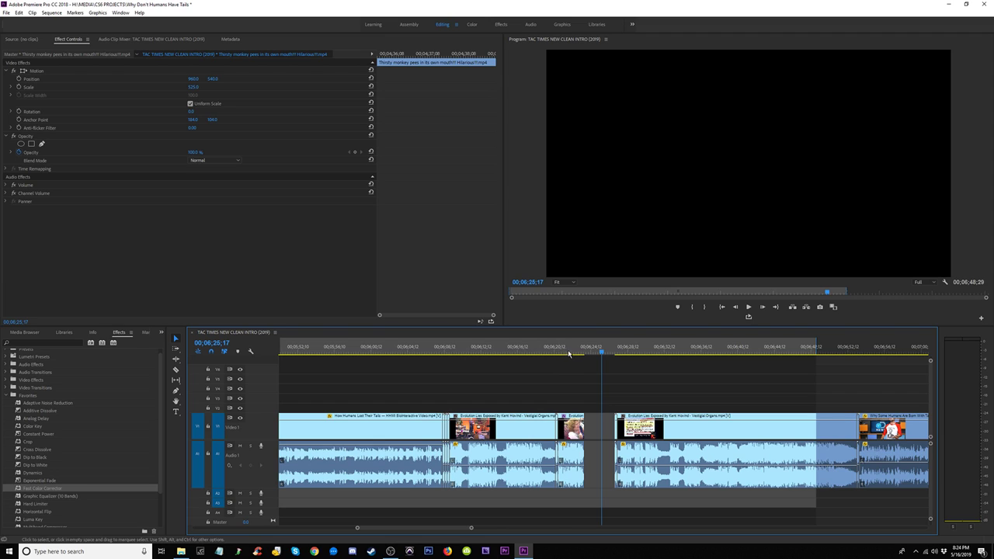
drag(599, 346, 483, 354)
drag(545, 356, 594, 358)
key(ctrl+v)
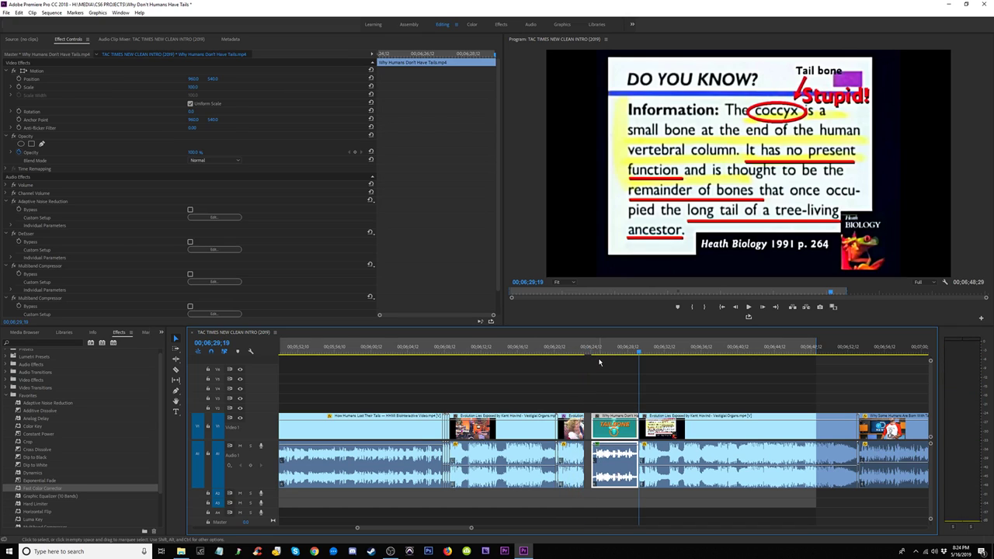
key(ctrl+z)
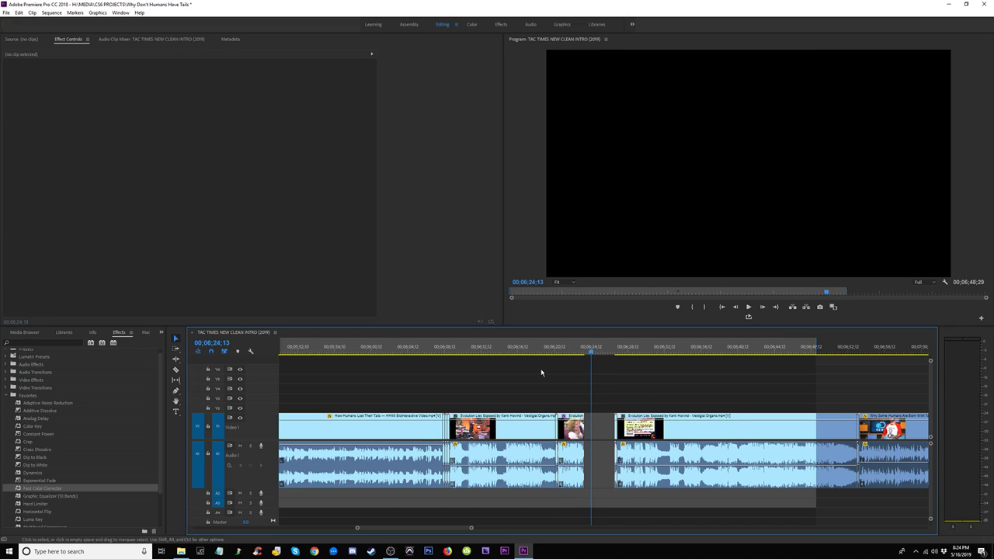
Step: Delete the short logo clips between the How Humans Lost Their Tails clip and the first Evolution Lies Exposed clip
click(570, 356)
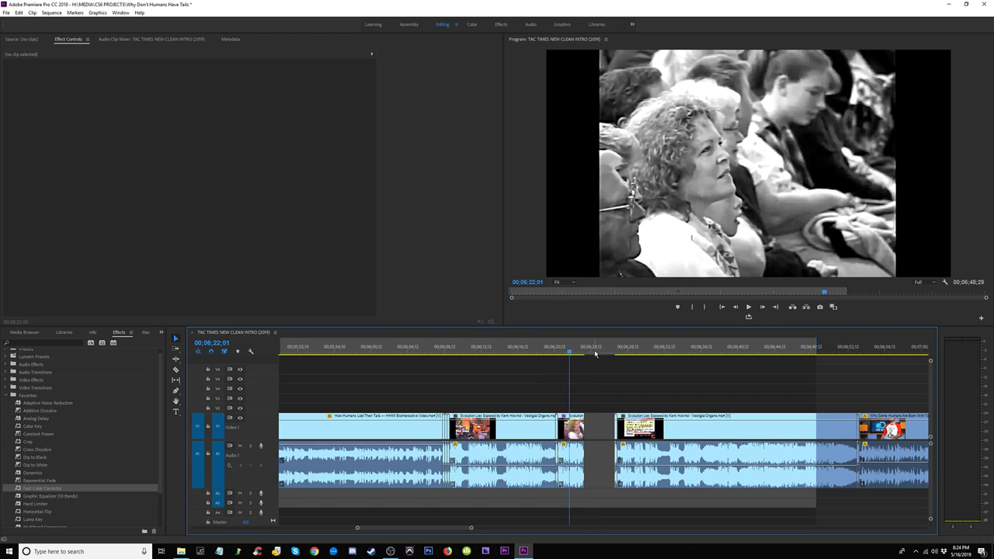
key(minus)
key(equal)
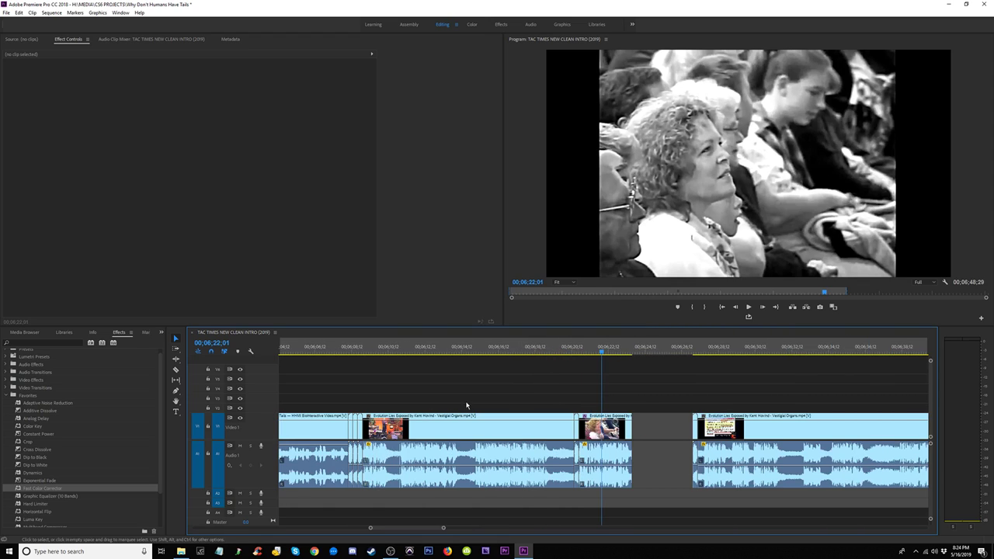
drag(355, 395, 367, 413)
click(368, 388)
drag(348, 348, 352, 353)
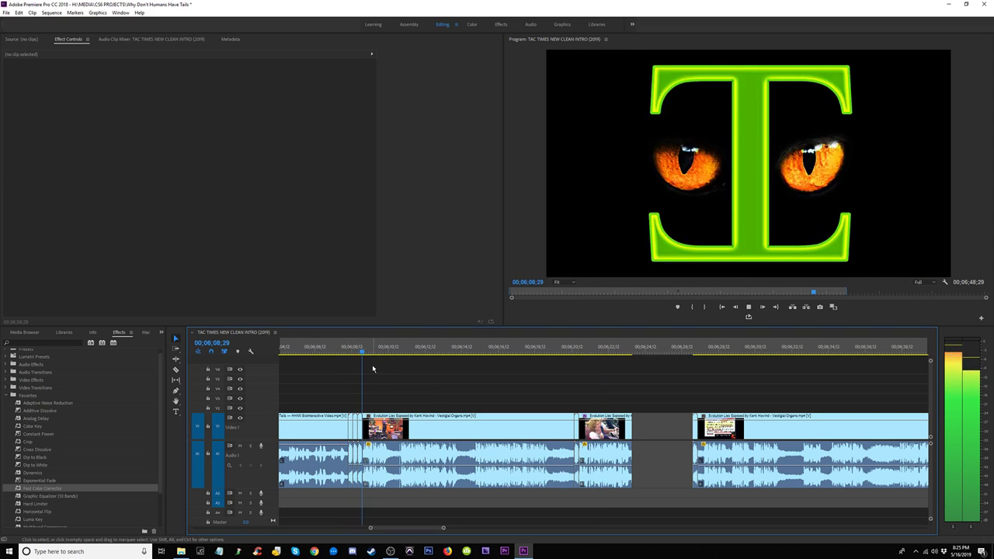
key(space)
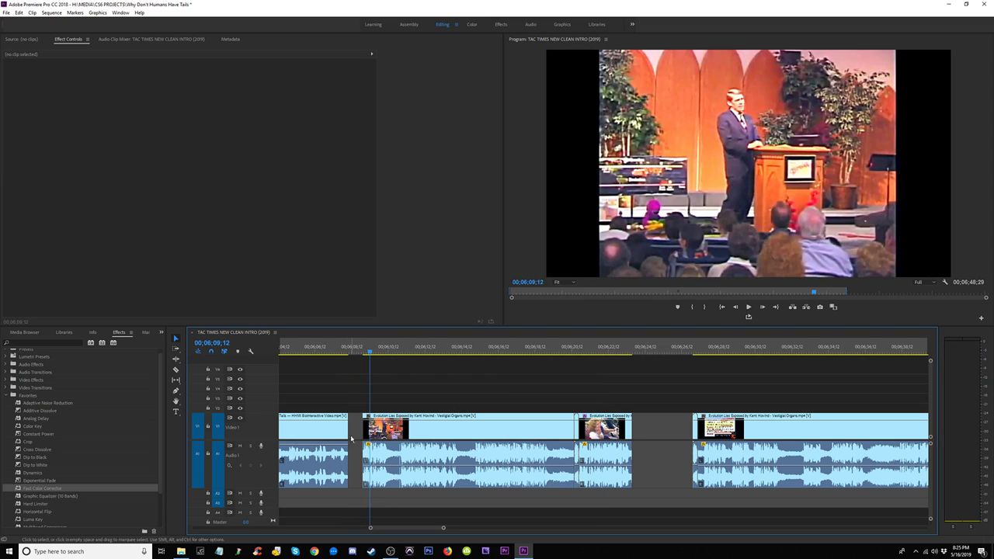
Step: Delete the short static-noise clip at 00;06;27;04, just before the coccyx slide clip
click(694, 350)
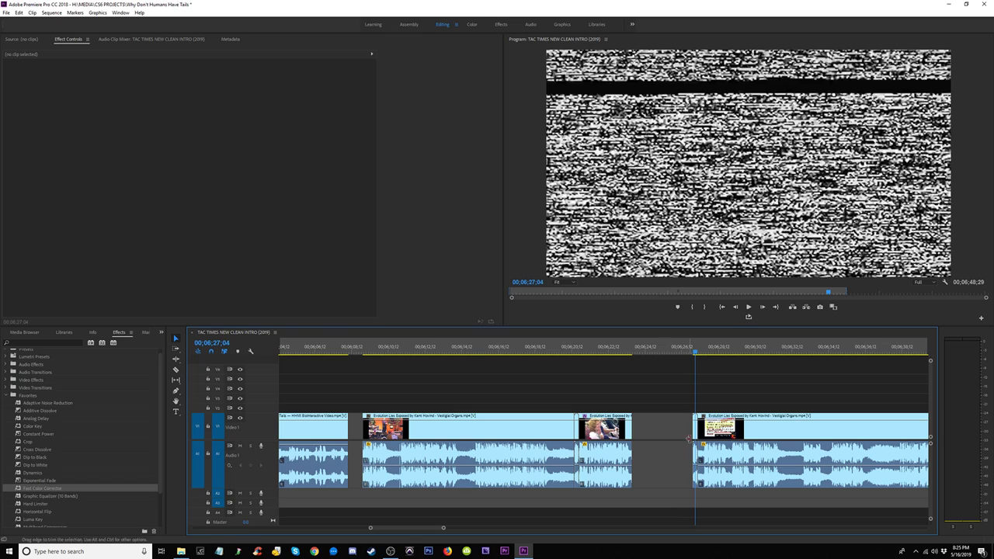
drag(688, 439, 697, 437)
key(minus)
key(minus)
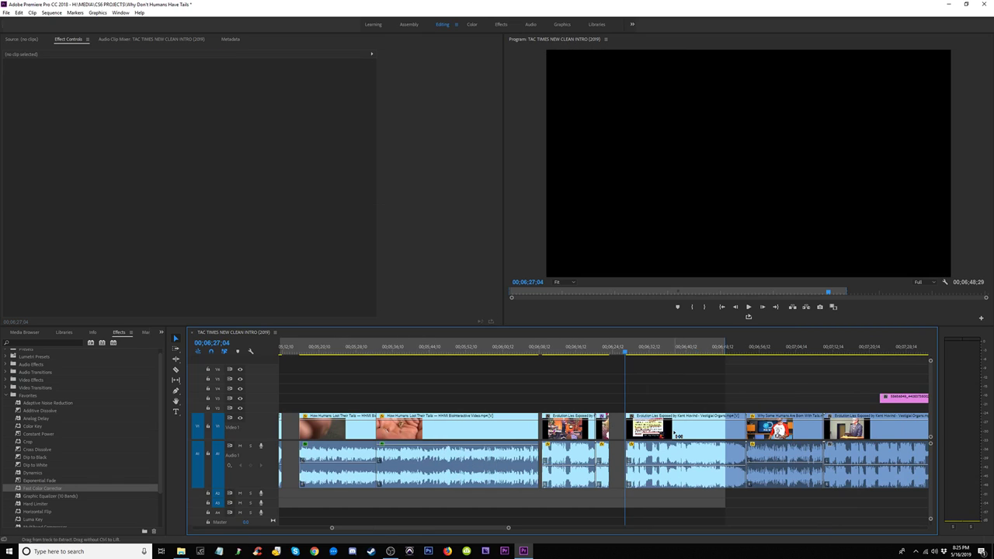
Step: Move the Thirsty monkey clip from 00;04;37 to an earlier spot in the empty stretch after Why Don_t Humans Have Tails
drag(749, 350, 718, 361)
key(minus)
click(362, 359)
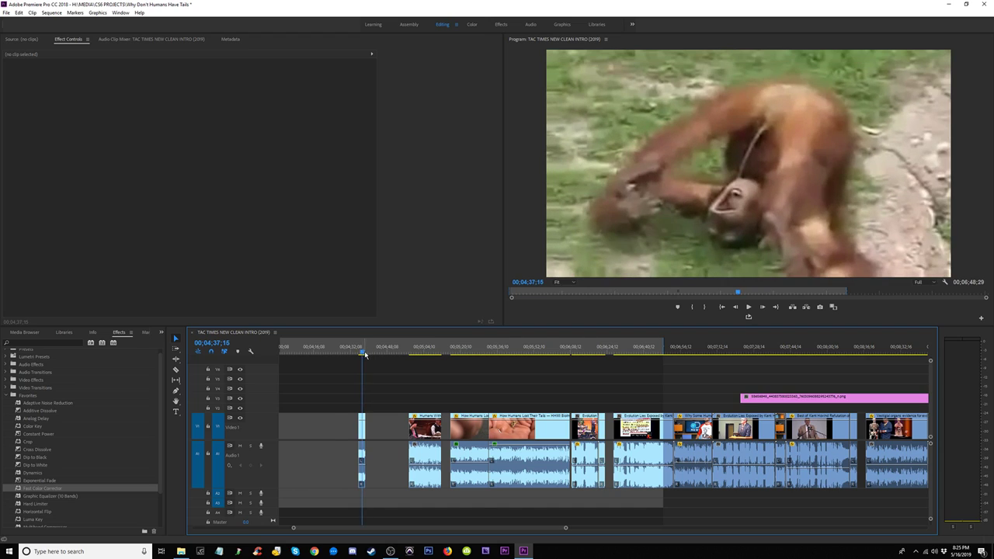
key(minus)
drag(436, 435, 385, 434)
Step: Close the gap between the Thirsty monkey and Humans With Tails clips and the gap following Humans With Tails
click(409, 430)
key(Delete)
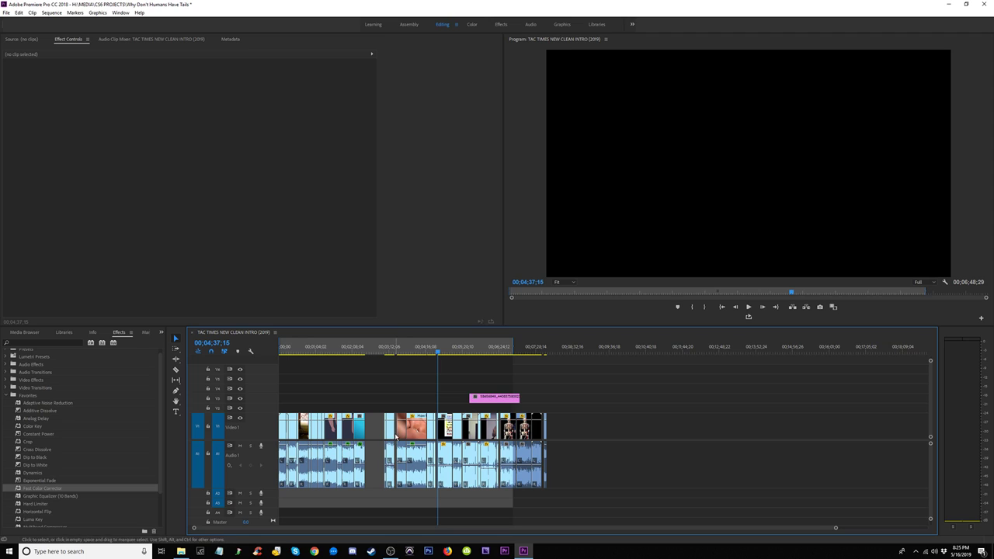
click(395, 436)
key(Delete)
Step: Overlay the Thirsty monkey clip on the Why Don_t Humans Have Tails clip at about 00;02;22, with video on V2 and audio on A2
click(360, 349)
key(=)
key(=)
key(=)
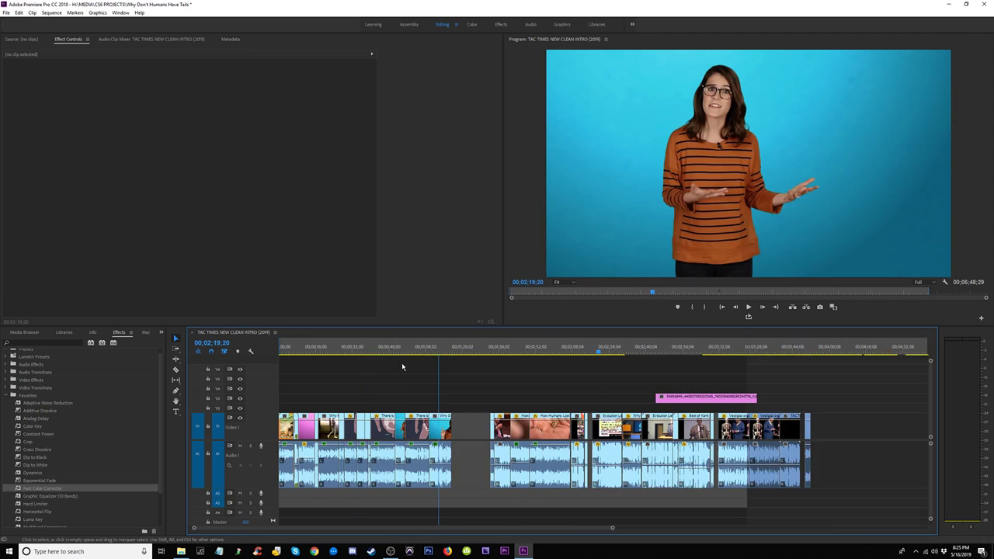
key(space)
drag(817, 429, 704, 407)
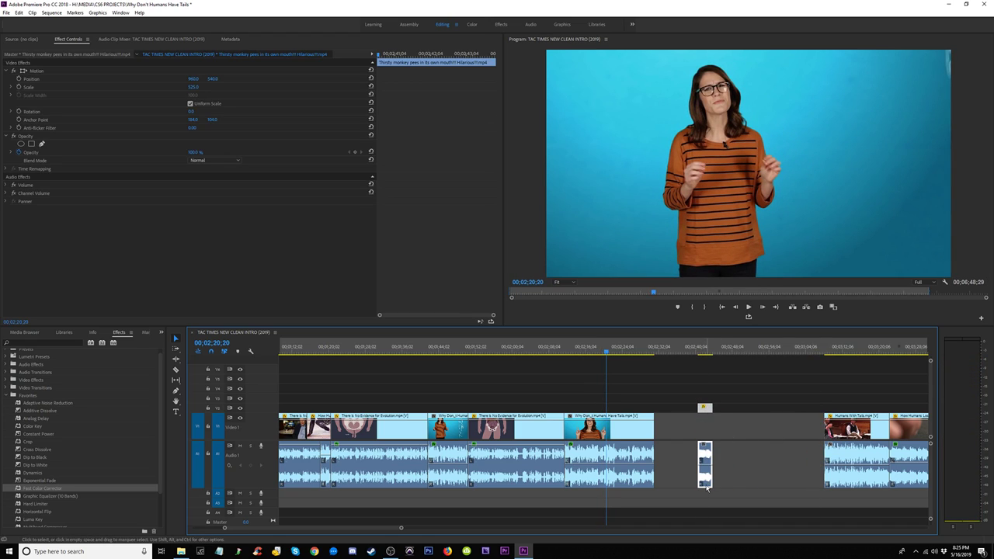
drag(706, 487, 619, 494)
Step: Nudge the Thirsty monkey overlay slightly later, to about 00;02;23, and play back its timing
key(space)
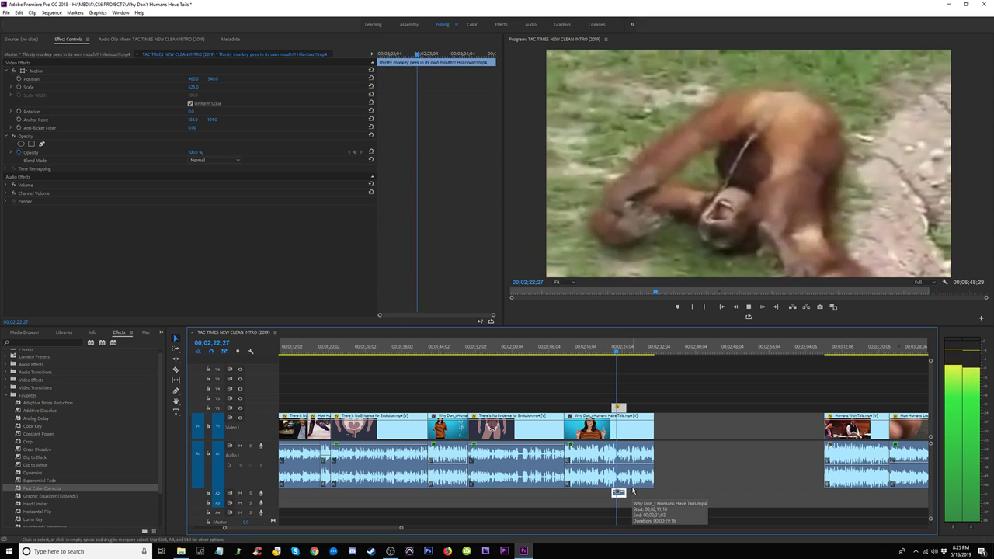
key(space)
drag(623, 412, 630, 411)
key(space)
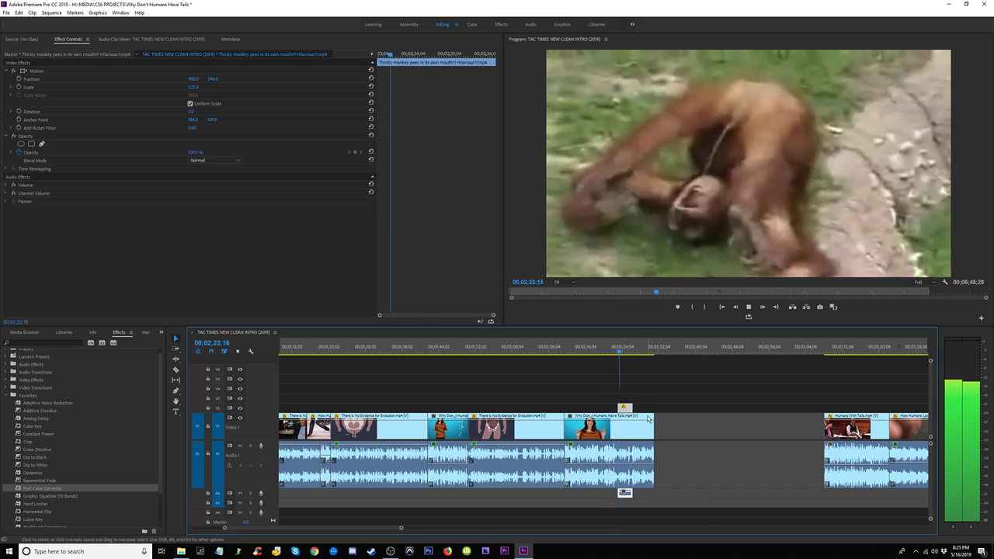
key(space)
Step: Delete the Thirsty monkey clip's audio from A2, keeping its video on V2
click(680, 485)
click(626, 493)
key(Delete)
key(End)
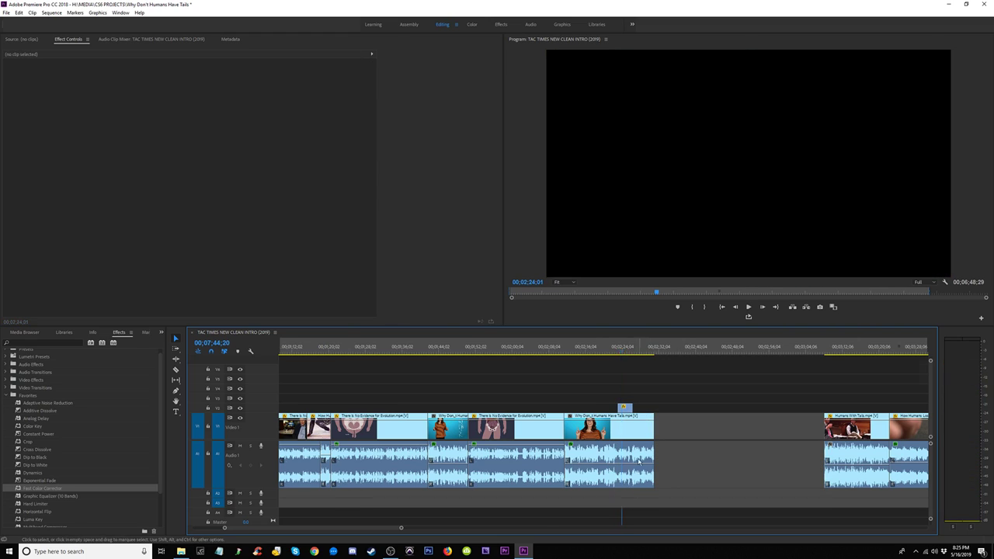
Step: Play back the Why Don_t Humans Have Tails clip through to its end to review the section with the monkey overlay
key(minus)
key(minus)
key(minus)
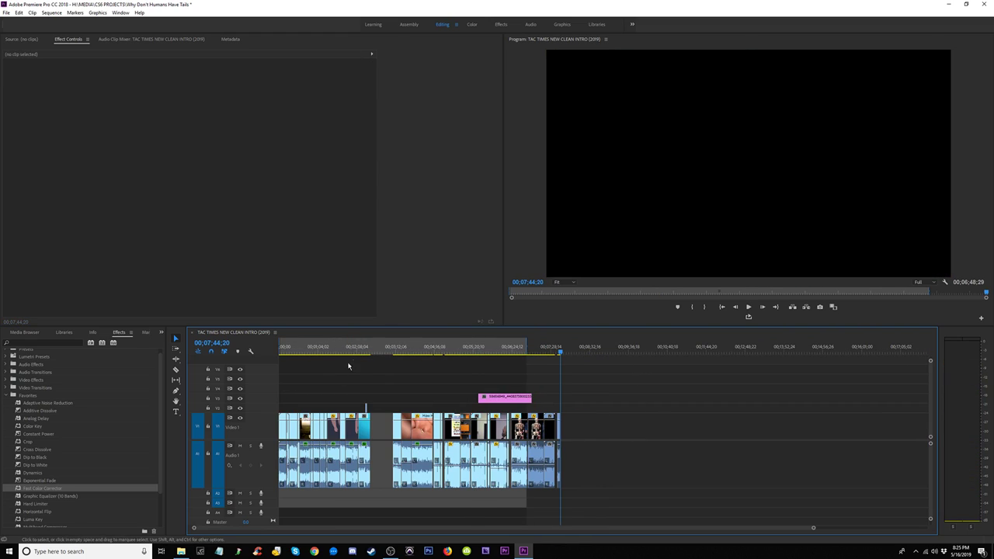
key(equal)
key(equal)
key(equal)
key(space)
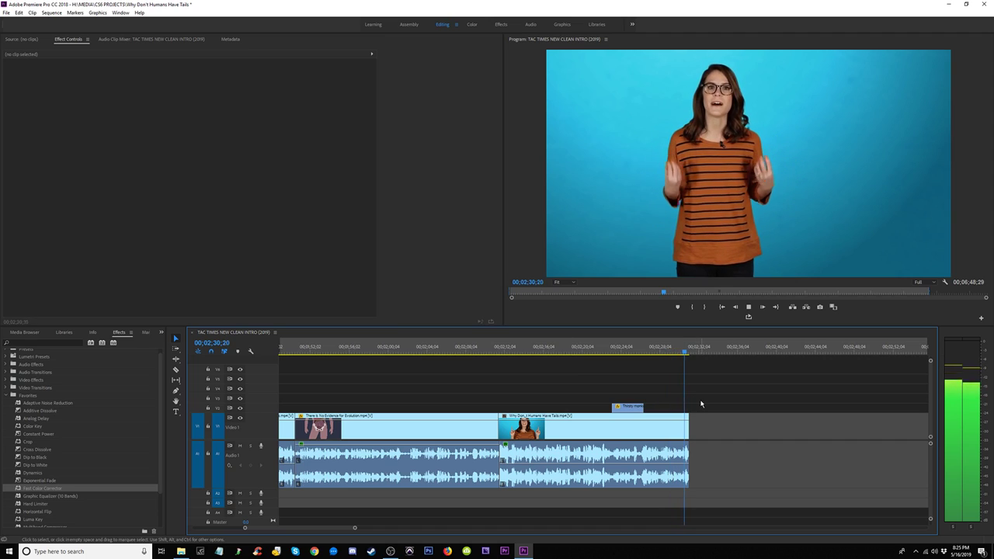
Step: Check the monkey overlay from about 00;02;24, and delete the Thirsty monkey clip's audio from A2
click(621, 352)
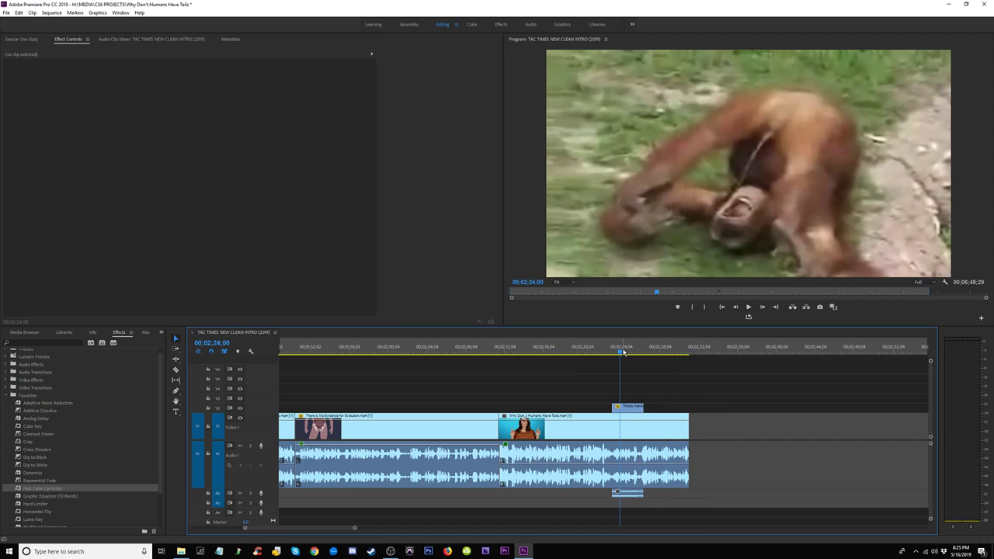
key(space)
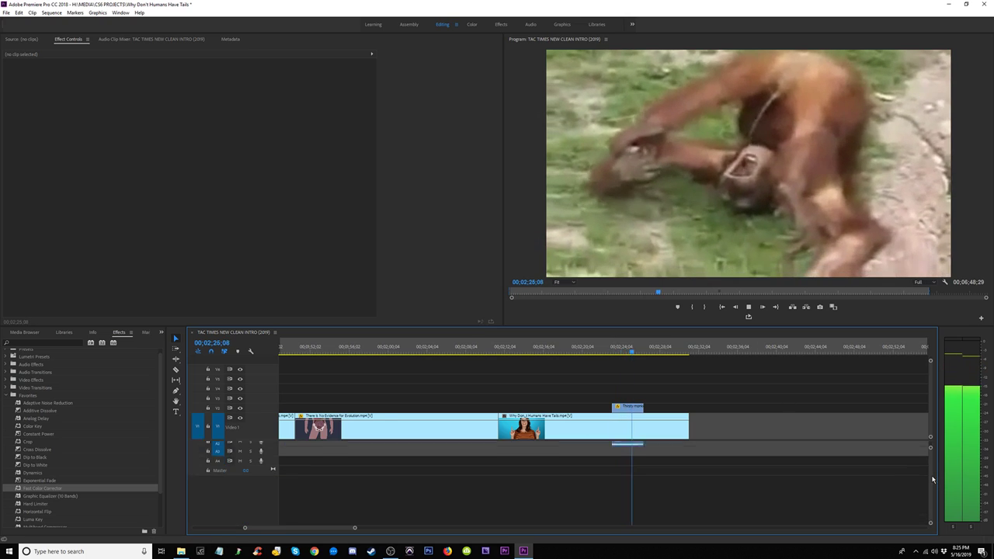
key(space)
click(628, 494)
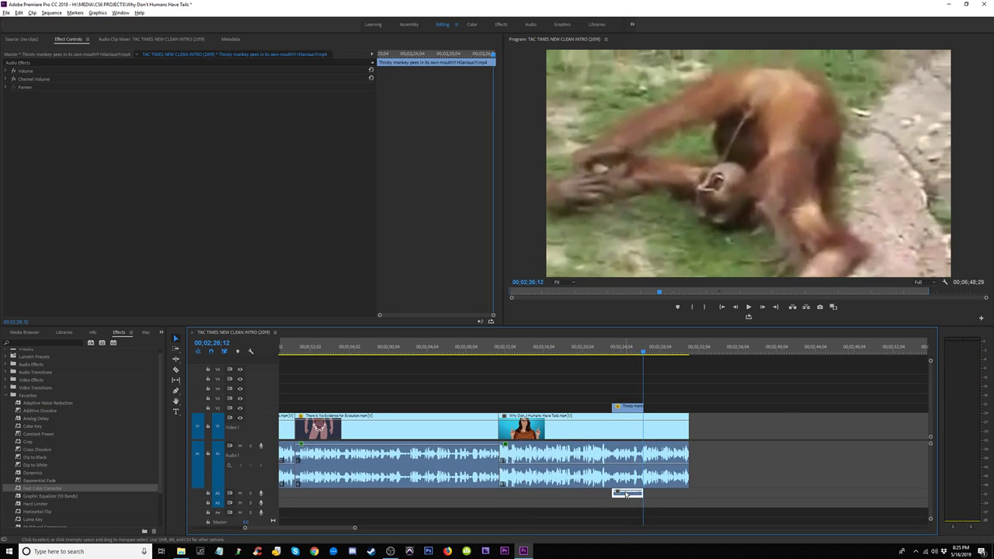
key(Delete)
Step: Play back the monkey cutaway and move the Thirsty monkey video from V2 down onto V1, overwriting that part of the presenter clip
click(585, 349)
key(space)
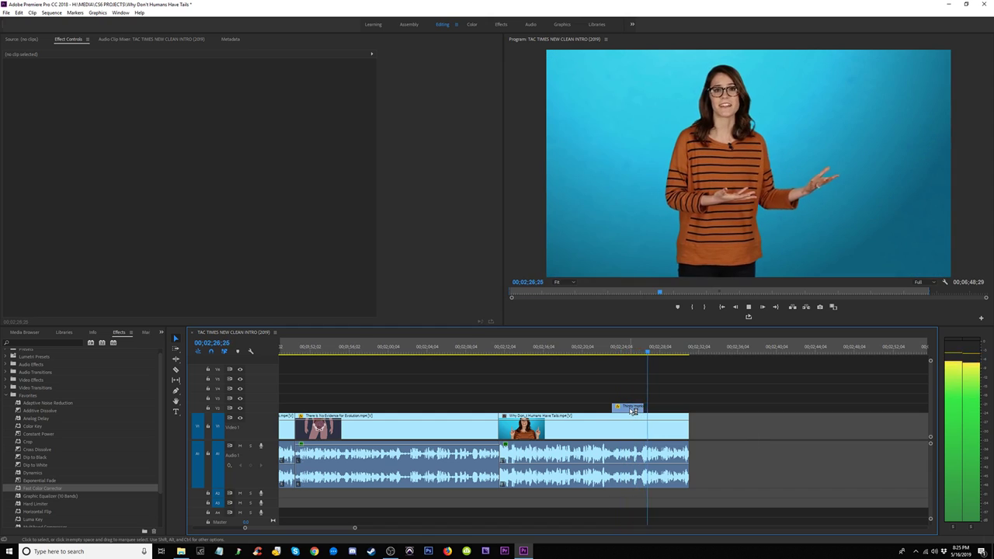
drag(629, 411, 644, 425)
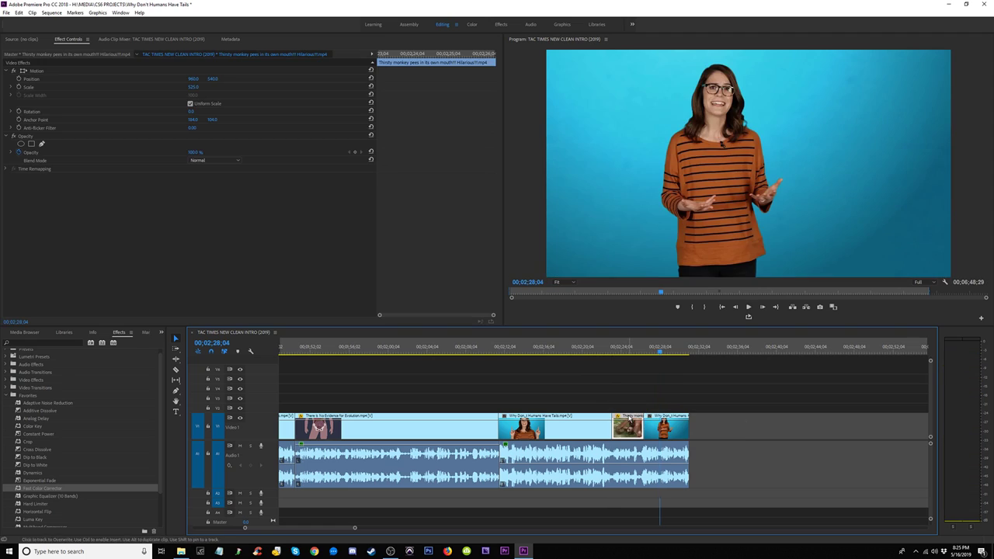
Step: Review the rest of the presenter clip after the cutaway, and the short chimpanzee section around 00;06;18
key(minus)
key(minus)
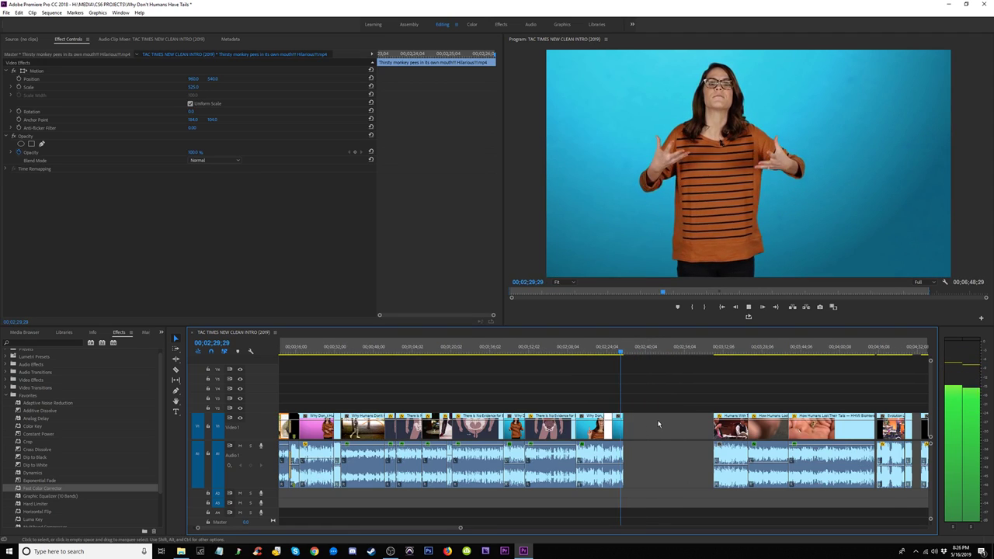
key(minus)
key(minus)
key(space)
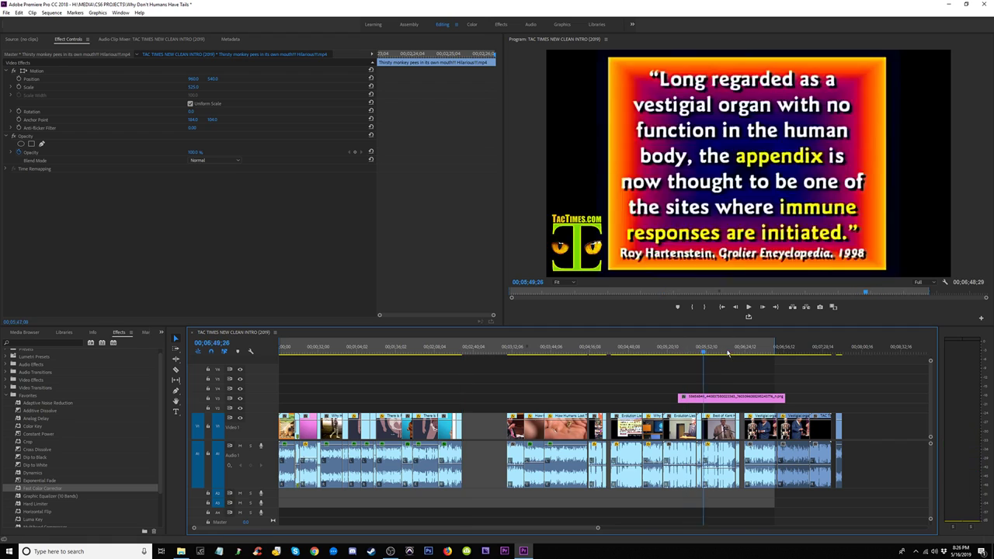
mouse_move(727, 353)
mouse_down()
mouse_move(825, 356)
mouse_move(737, 366)
mouse_up()
key(space)
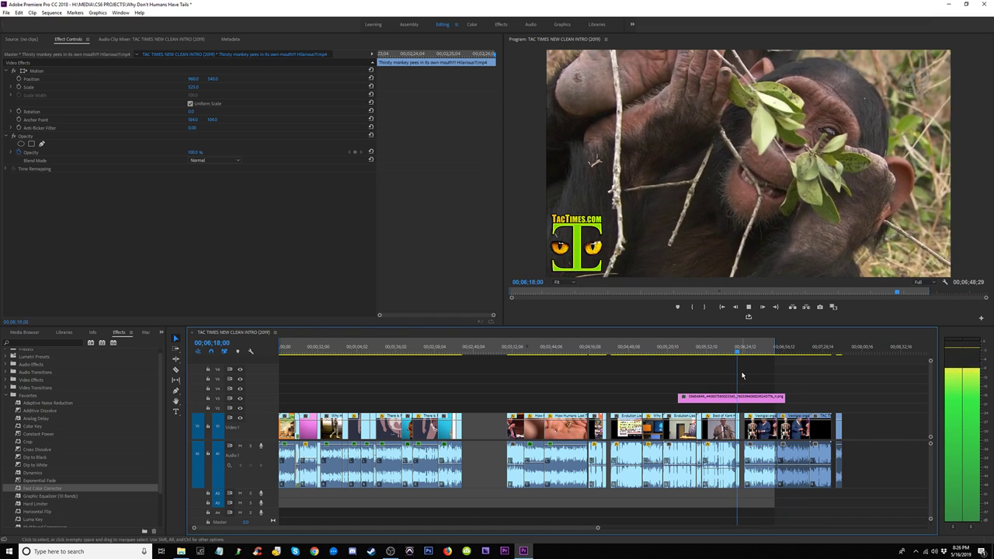
key(space)
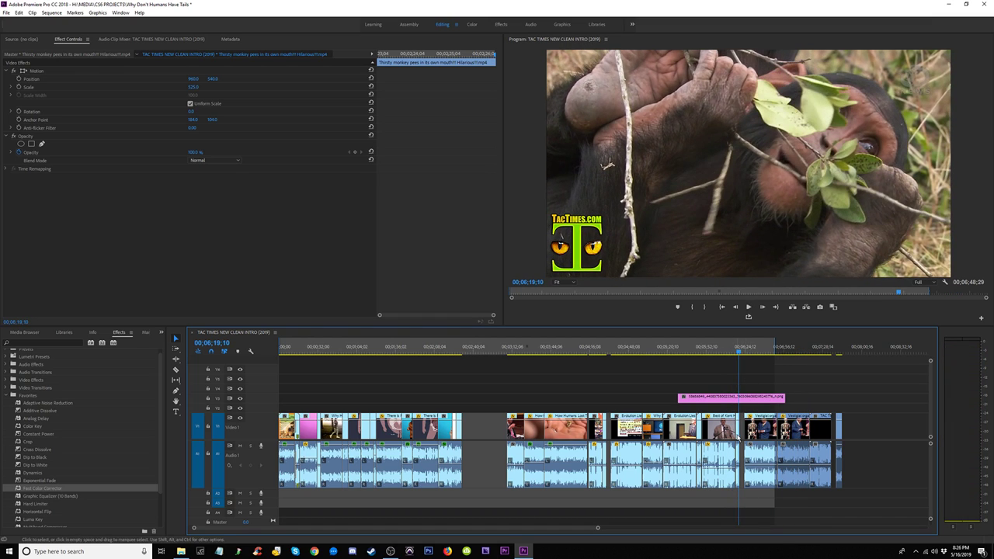
click(737, 356)
key(space)
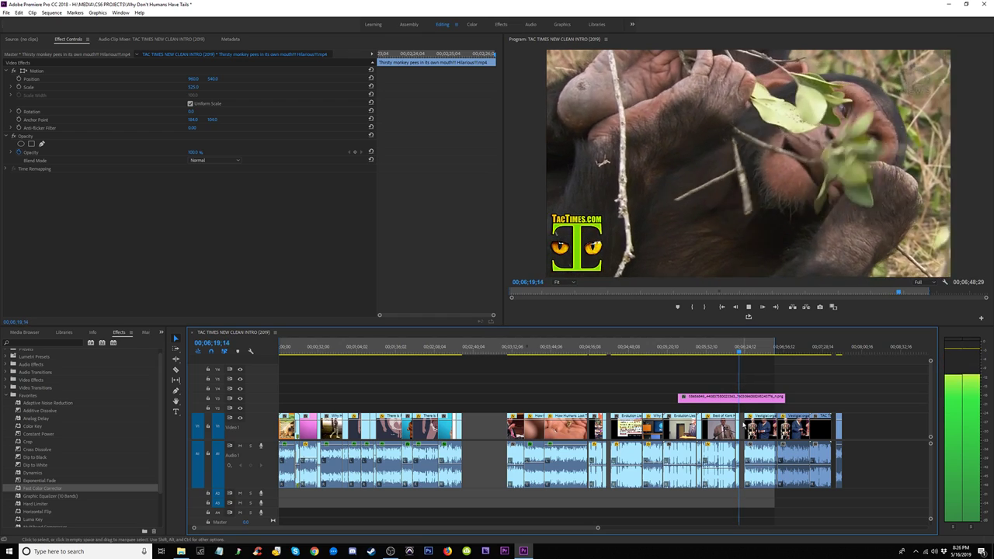
click(727, 346)
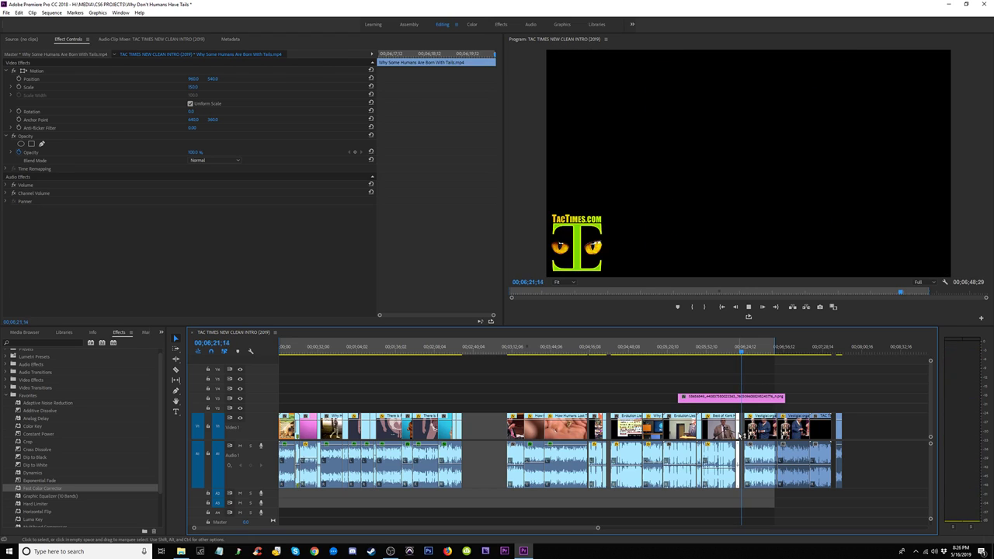
Step: Scan the lecture clips between about 00;05;18 and 00;06;01 for material on vestigial organs
drag(728, 346, 704, 351)
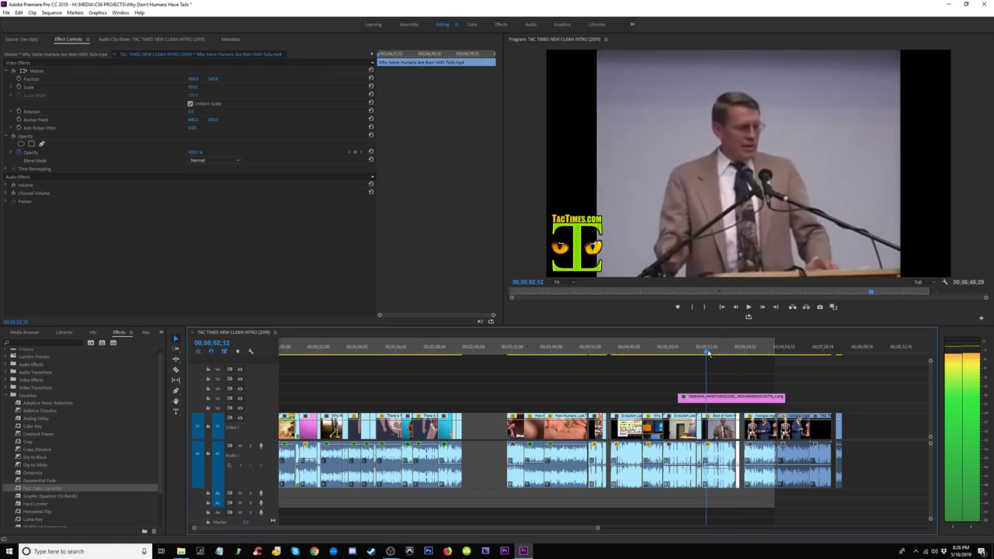
key(space)
click(704, 352)
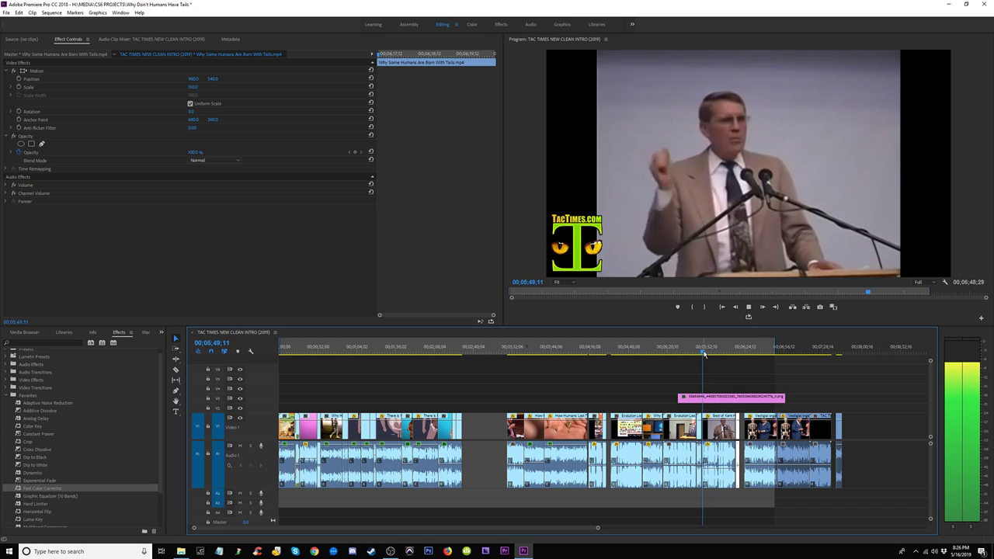
click(706, 354)
click(712, 352)
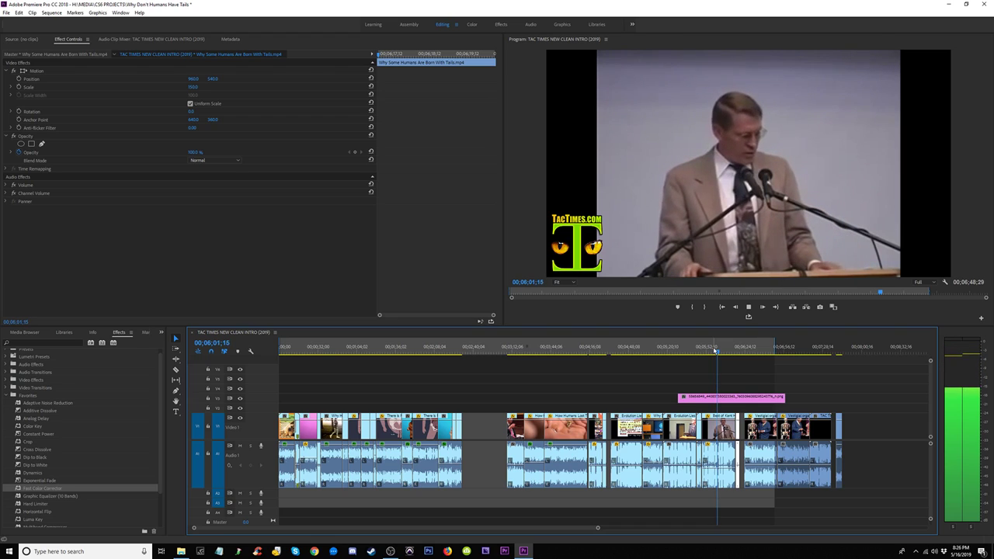
key(space)
key(space)
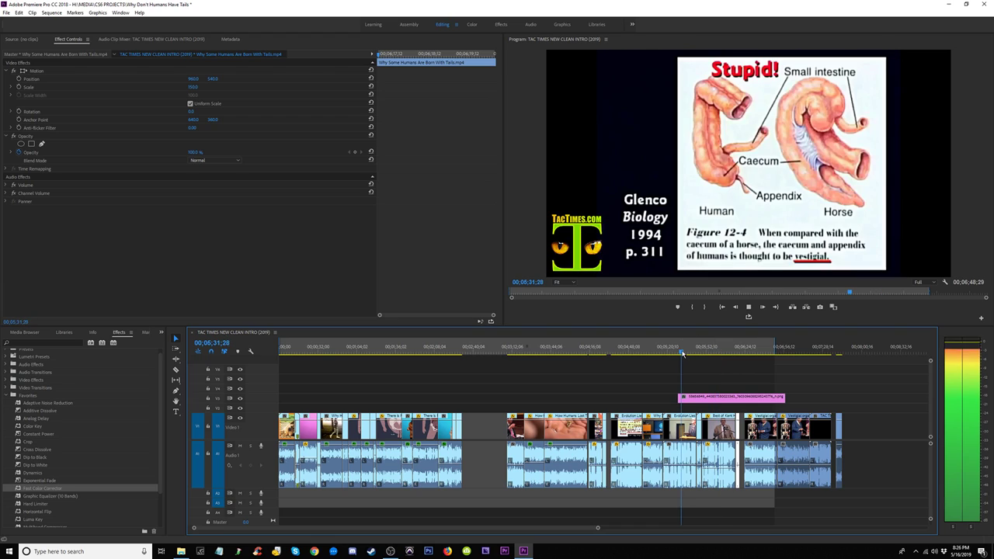
click(664, 354)
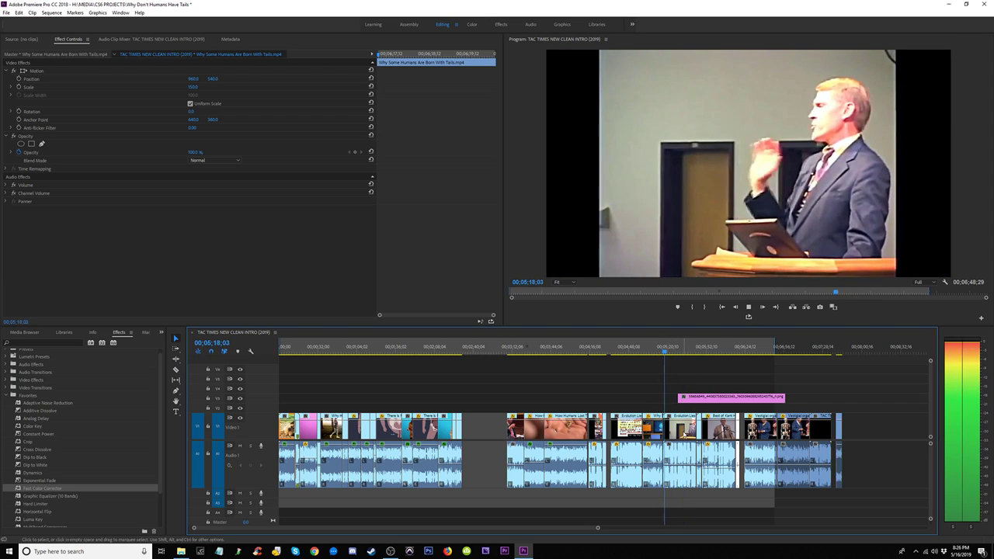
Step: Examine the Evolution Lies Exposed and Why Some Humans Are Born With Tails clips between about 00;04;48 and 00;05;26
click(682, 431)
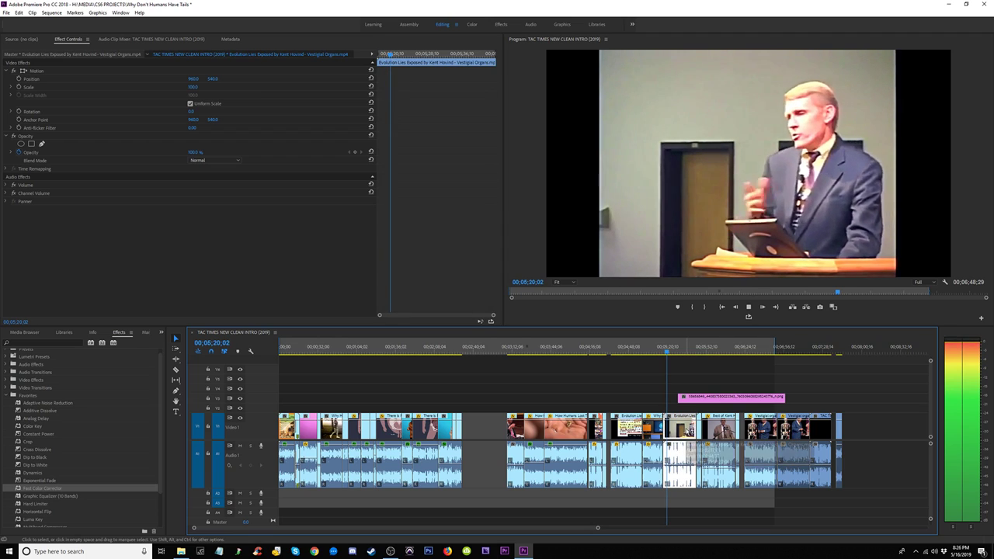
key(minus)
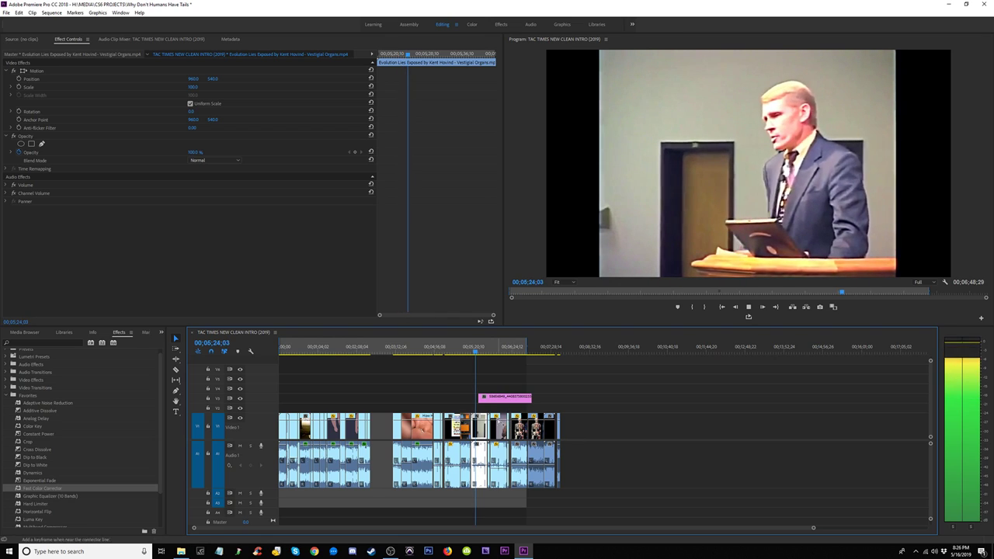
key(equal)
key(equal)
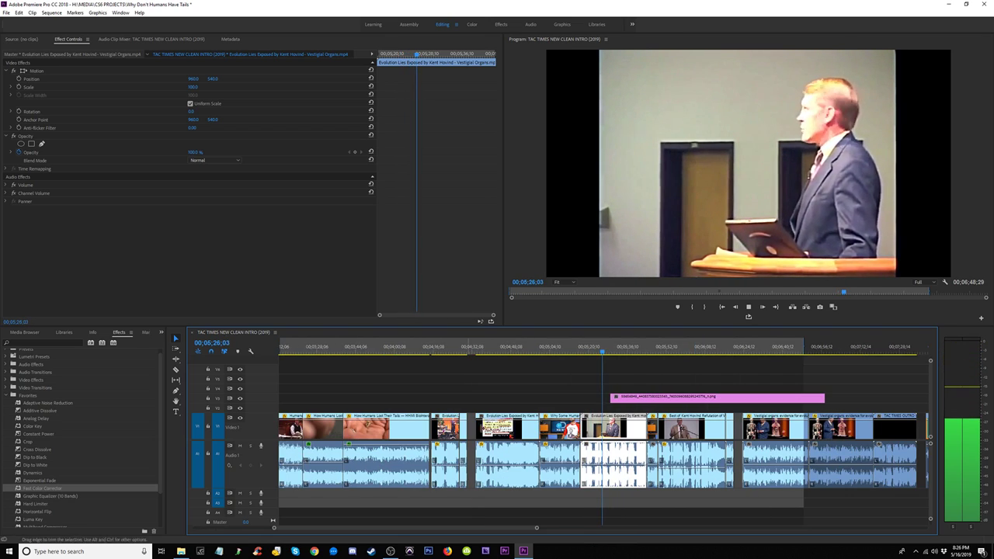
click(546, 354)
key(space)
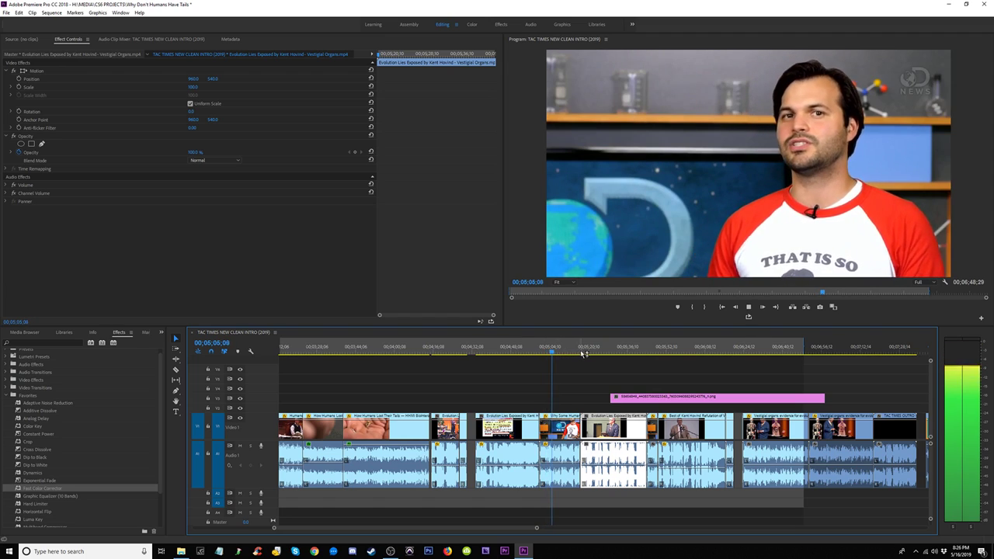
click(558, 354)
click(511, 354)
key(space)
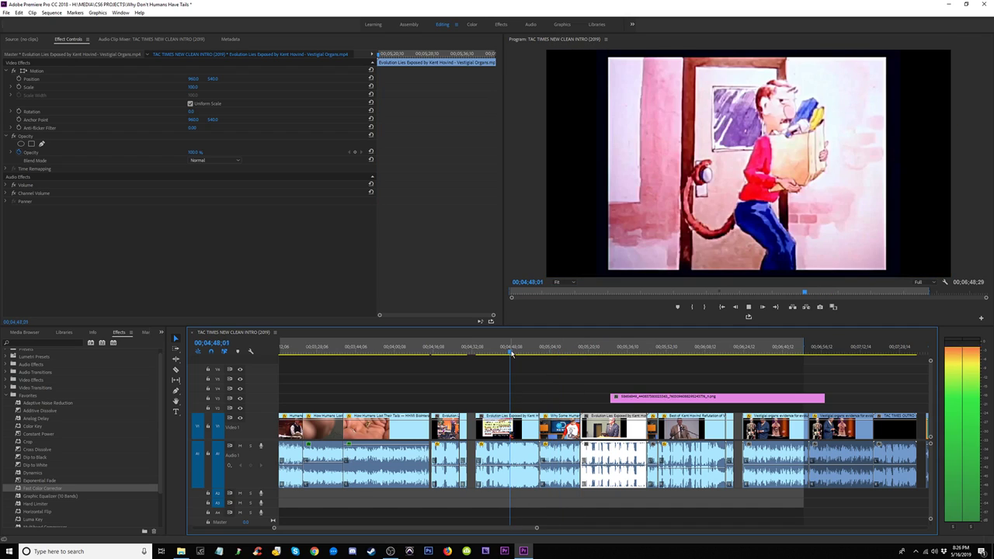
key(space)
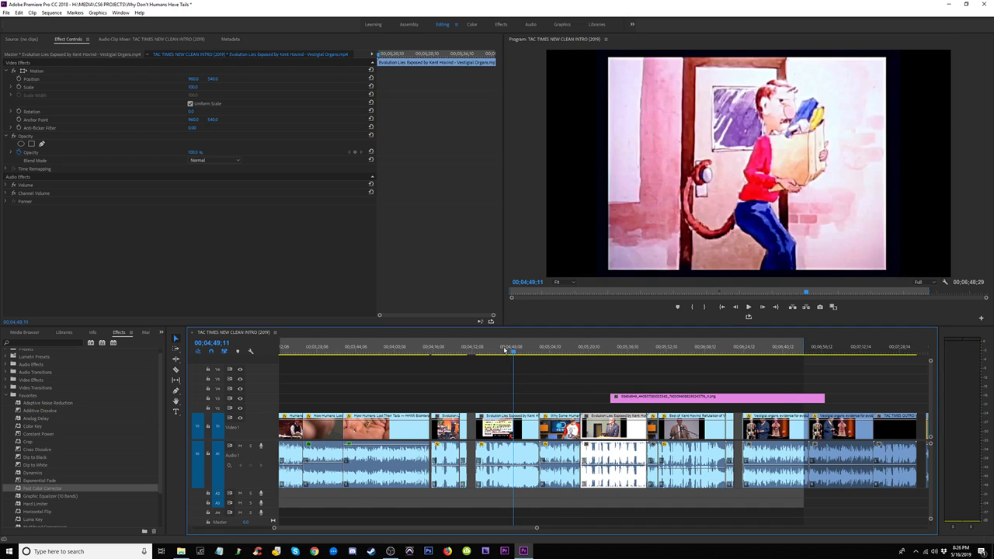
Step: Preview the Evolution Lies Exposed clip starting at about 00;04;33 and cut it out of the sequence
key(=)
key(=)
drag(532, 354, 459, 355)
key(space)
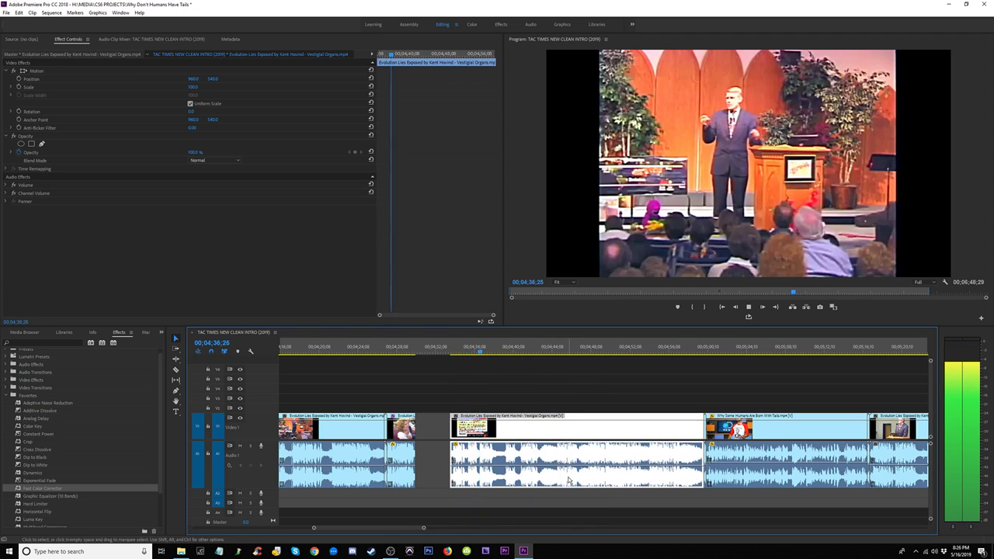
key(minus)
key(minus)
key(space)
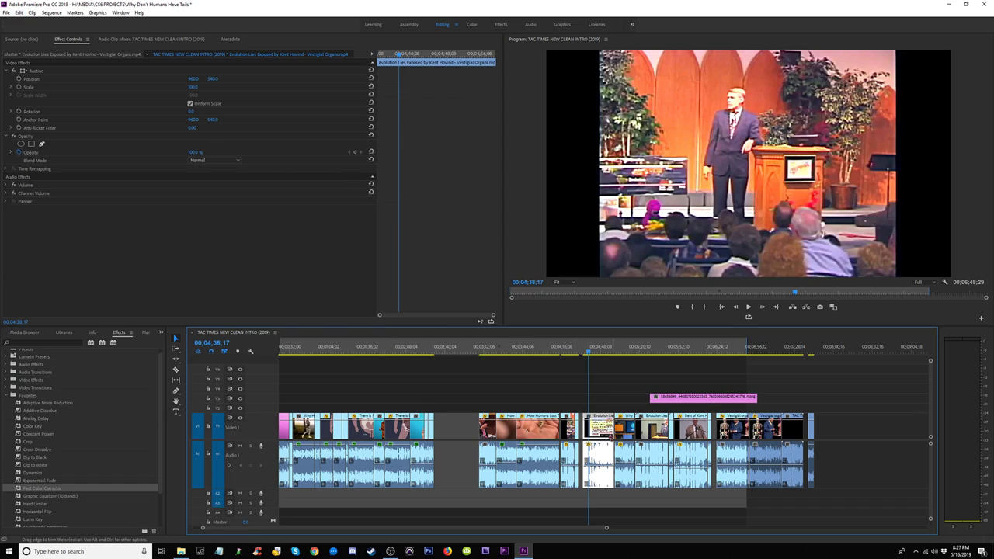
key(Delete)
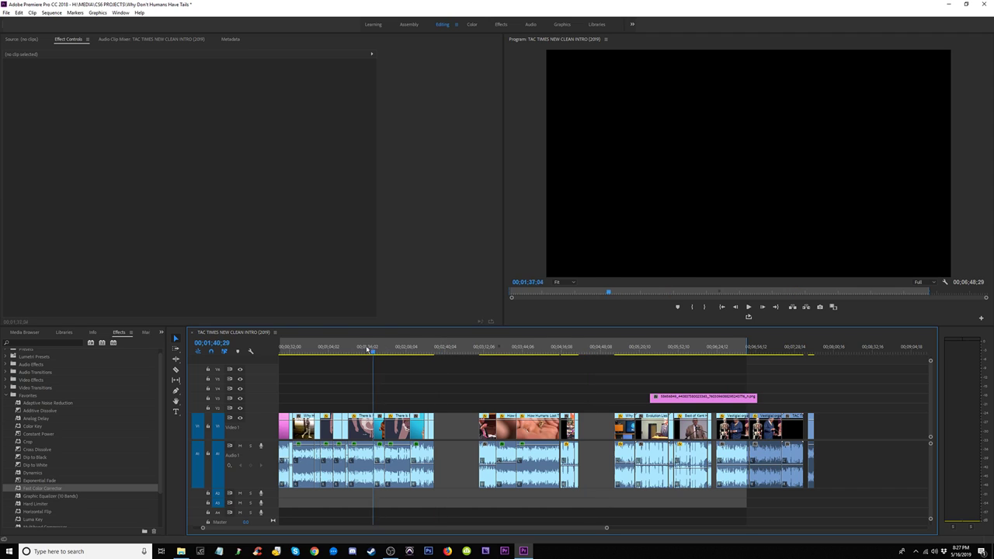
Step: Insert the cut Evolution Lies Exposed clip at 00;02;11;18, near the end of the There Is No Evidence for Evolution clip
drag(367, 348, 405, 351)
key(space)
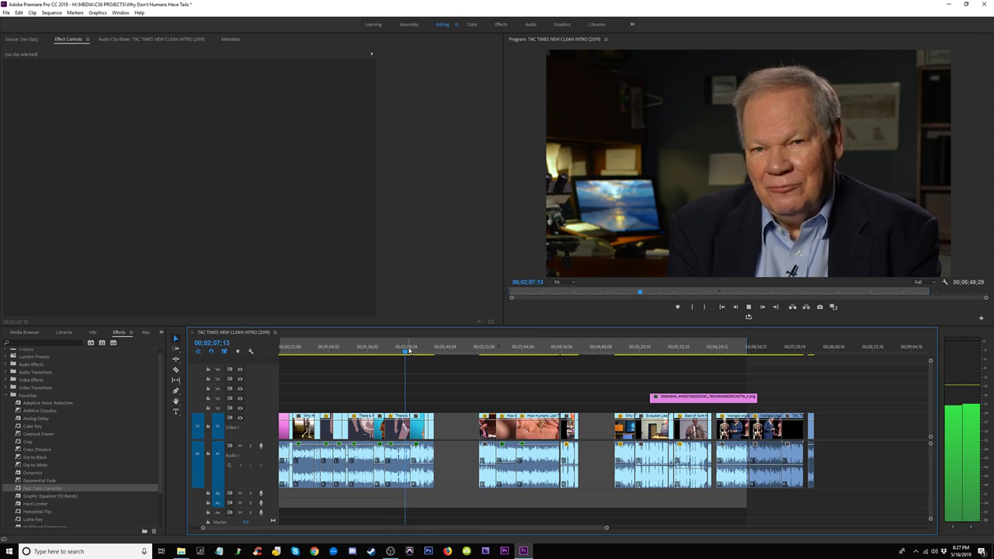
key(equal)
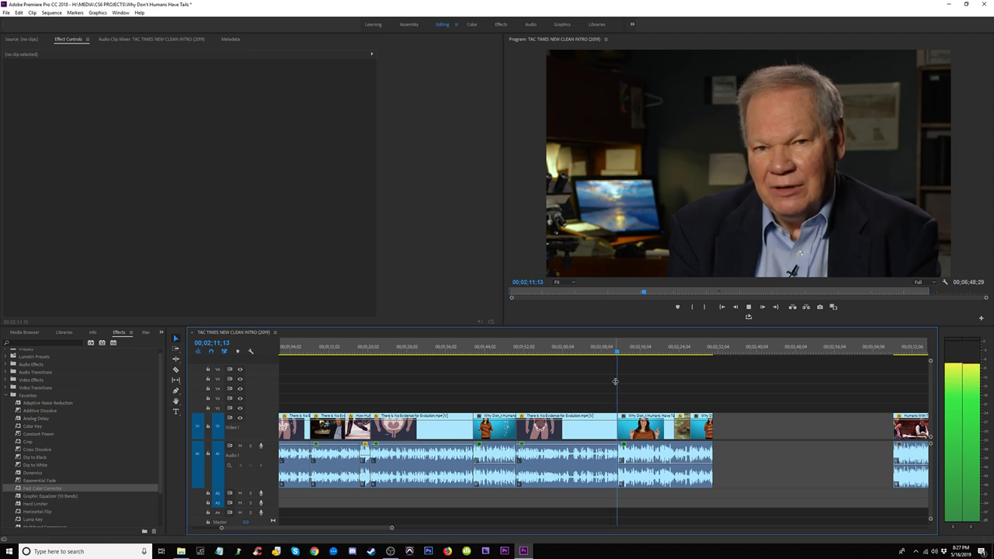
key(space)
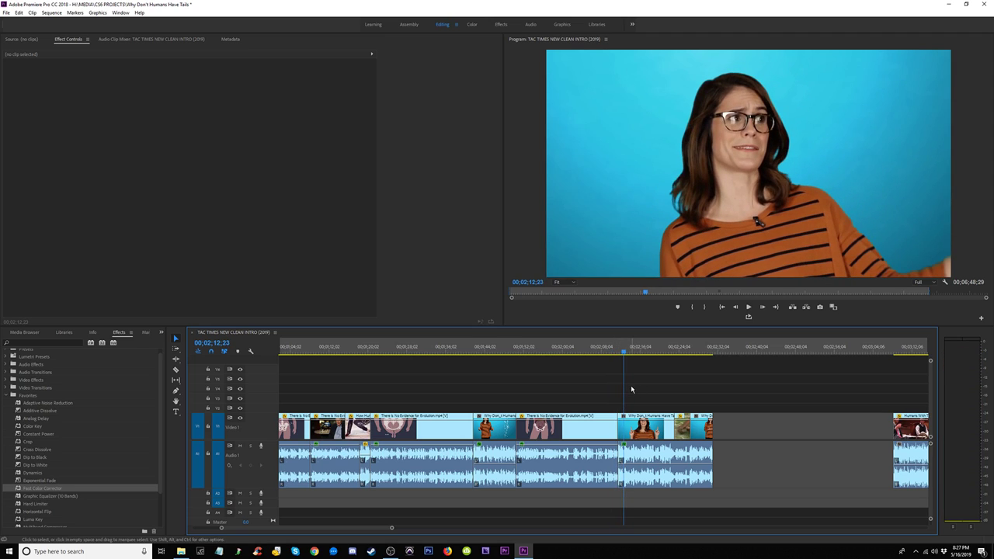
key(Up)
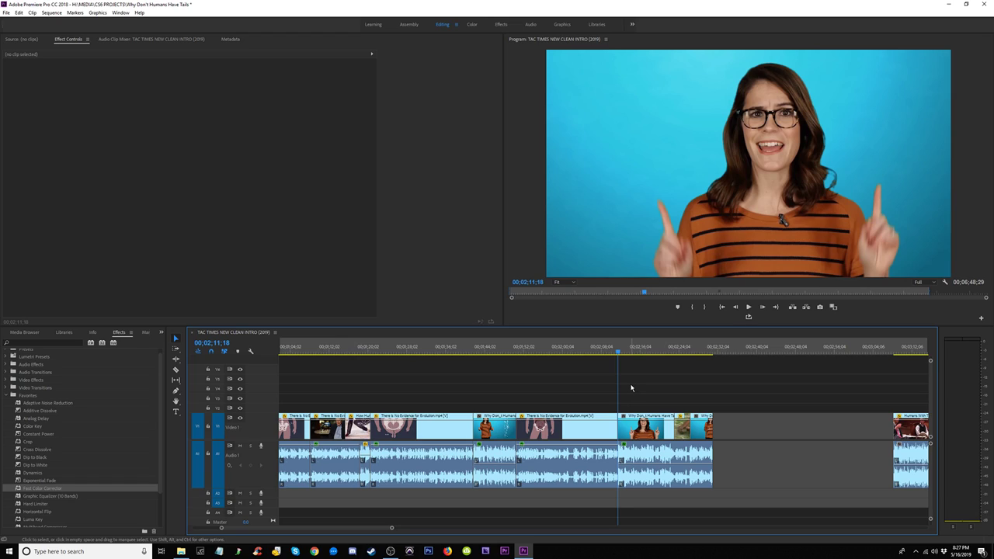
key(ctrl+shift+v)
Step: Check the join at about 00;02;11 and delete the leftover frames of the Why Don_t Humans Have Tails clip before the inserted clip
drag(621, 353, 616, 354)
key(space)
key(equal)
key(equal)
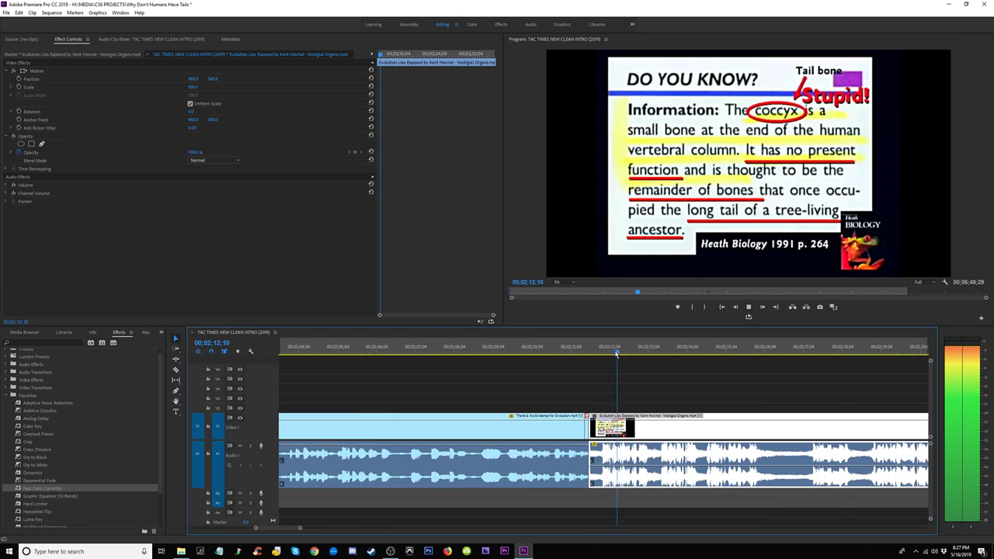
key(equal)
click(524, 354)
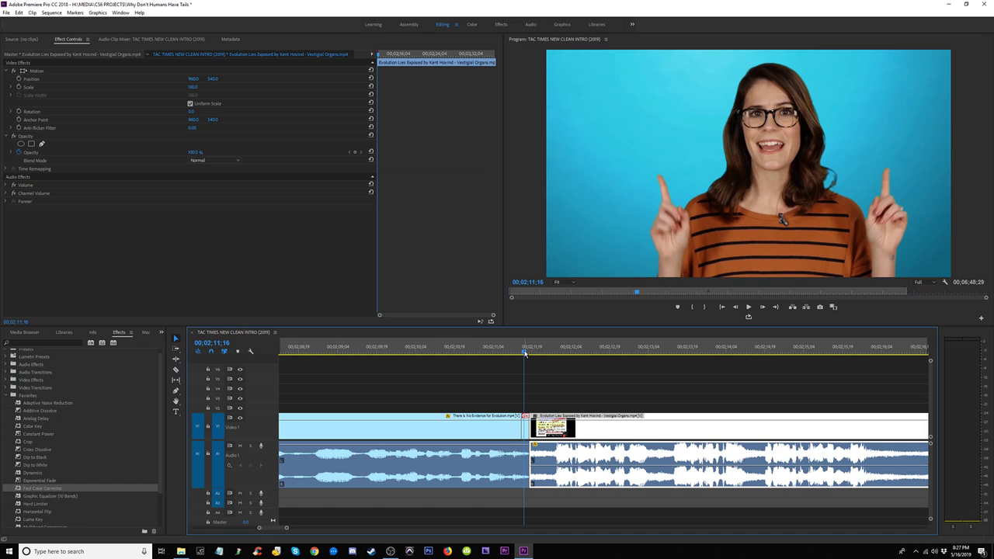
click(525, 433)
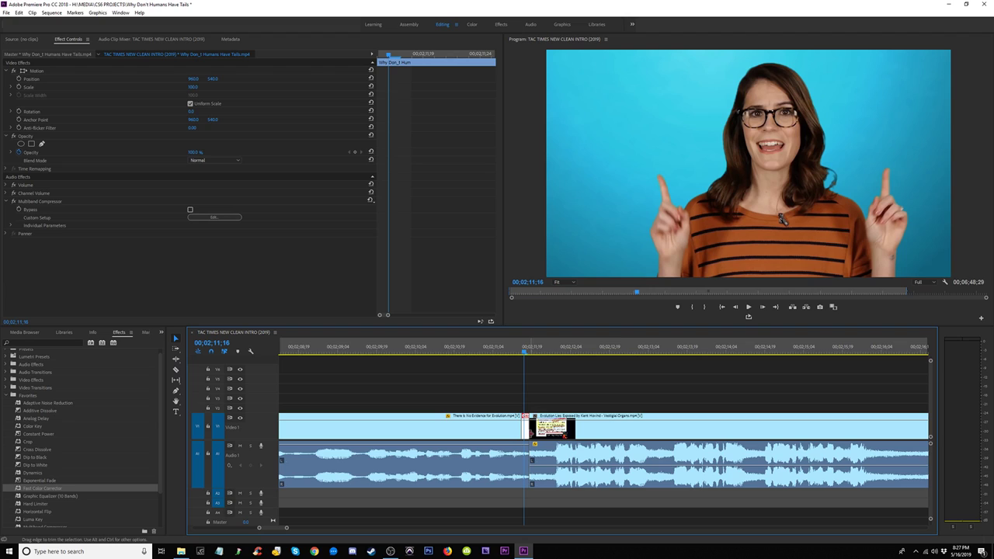
key(Delete)
Step: Extend the start of the Evolution Lies Exposed clip's video back to the end of the There Is No Evidence for Evolution clip, closing the gap
click(510, 352)
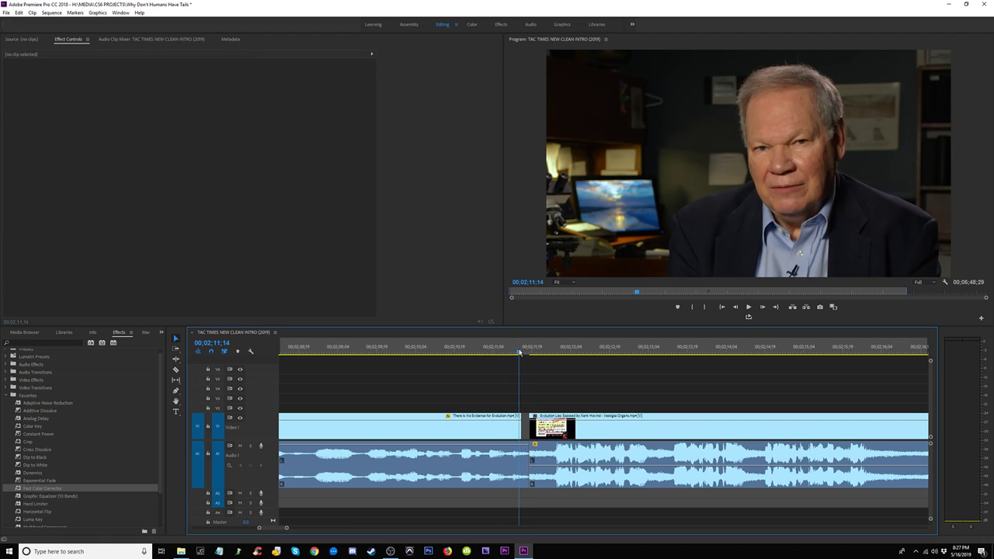
drag(527, 432, 532, 432)
drag(521, 351, 524, 351)
key(ctrl+z)
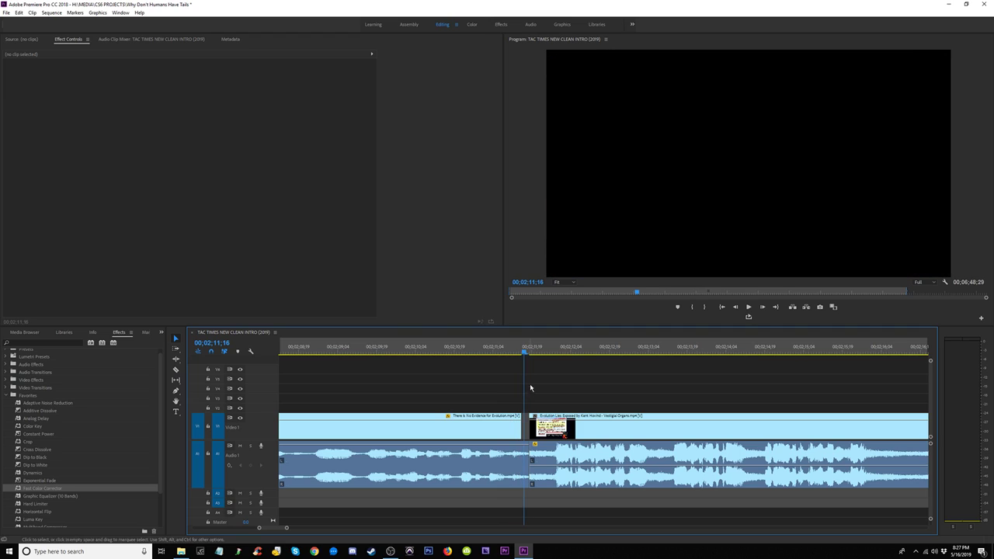
drag(517, 426, 517, 427)
click(503, 351)
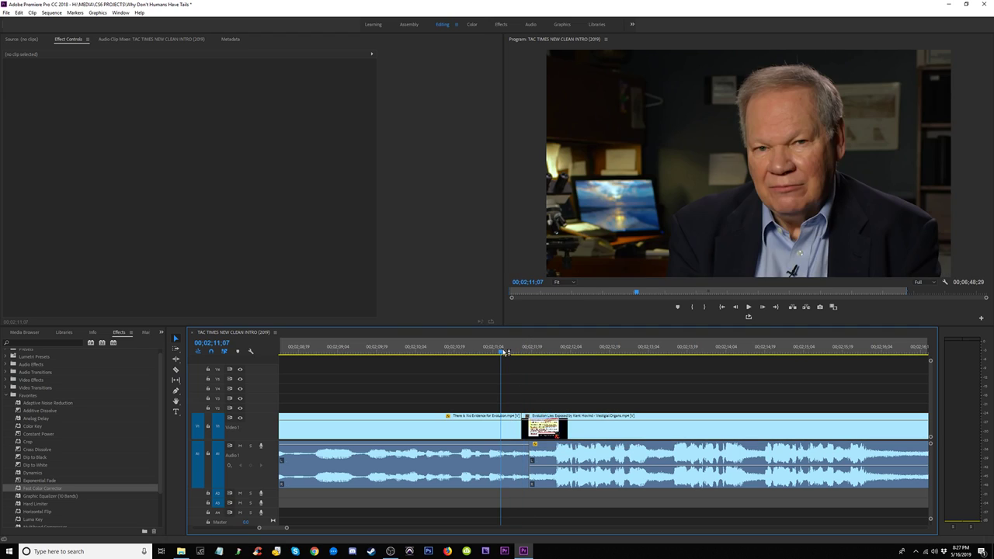
Step: Trim a little off the start of the Evolution Lies Exposed clip at about 00;02;11, close the gap and replay the join
key(space)
key(space)
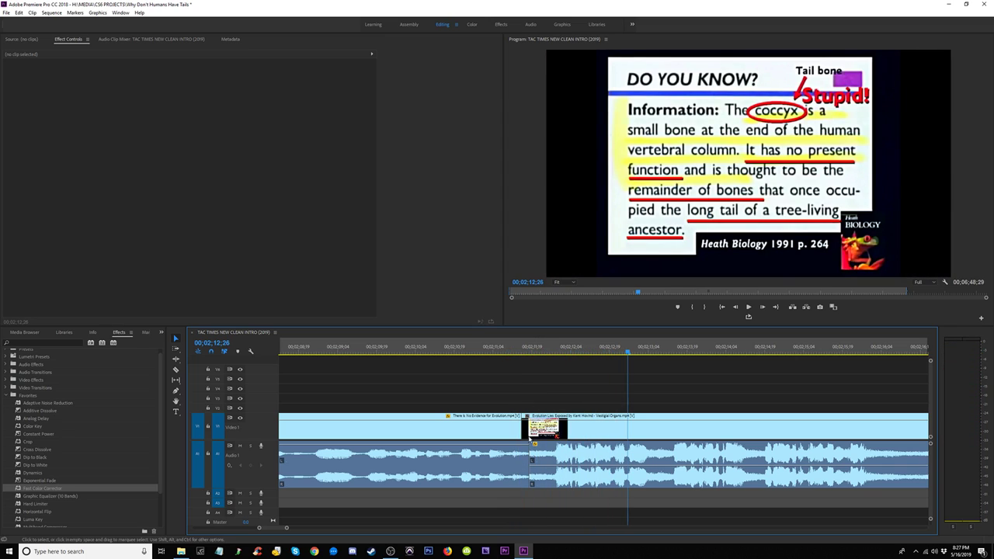
drag(531, 464, 542, 444)
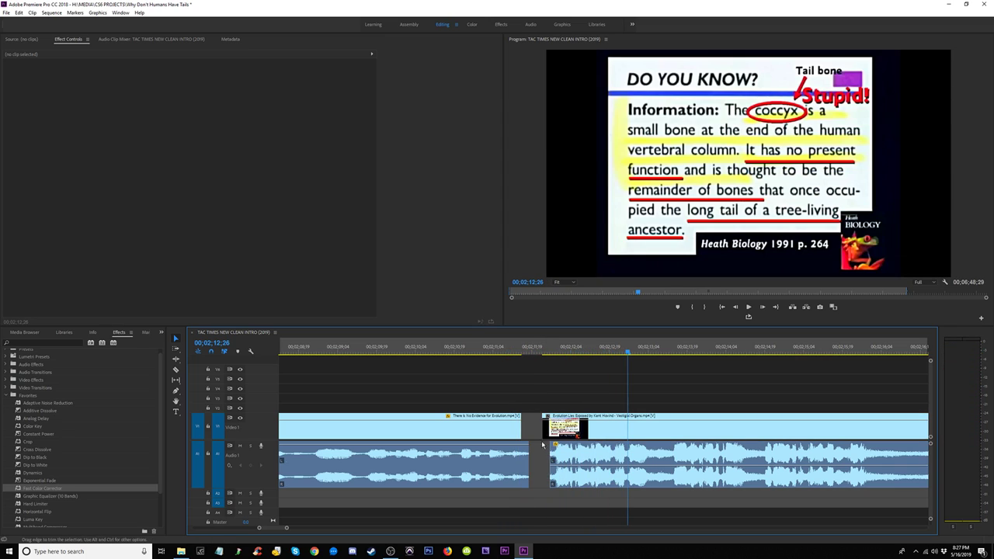
key(Delete)
click(493, 353)
key(space)
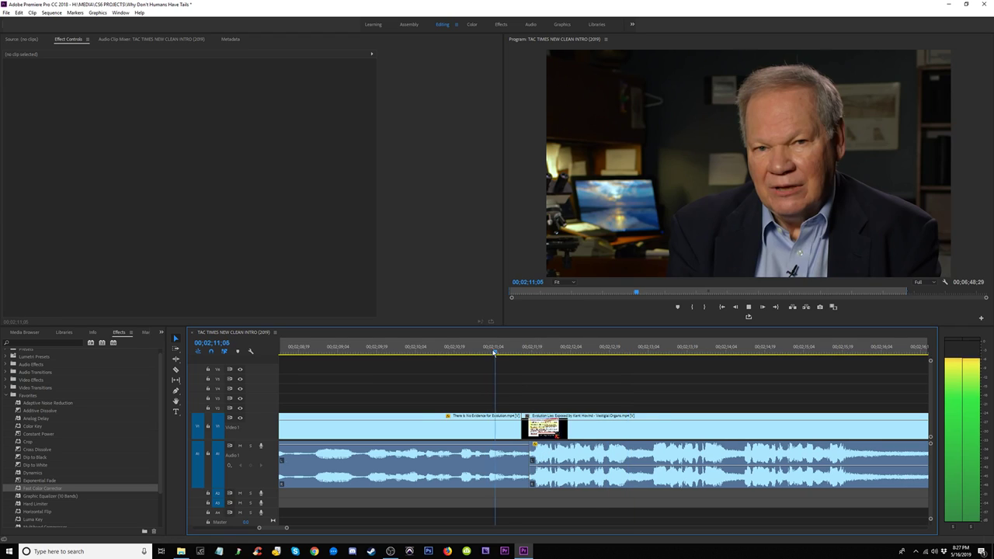
Step: Apply a Constant Power crossfade to the audio join between the There Is No Evidence for Evolution and Evolution Lies Exposed clips and replay it
key(space)
drag(534, 503, 532, 466)
key(ctrl+shift+d)
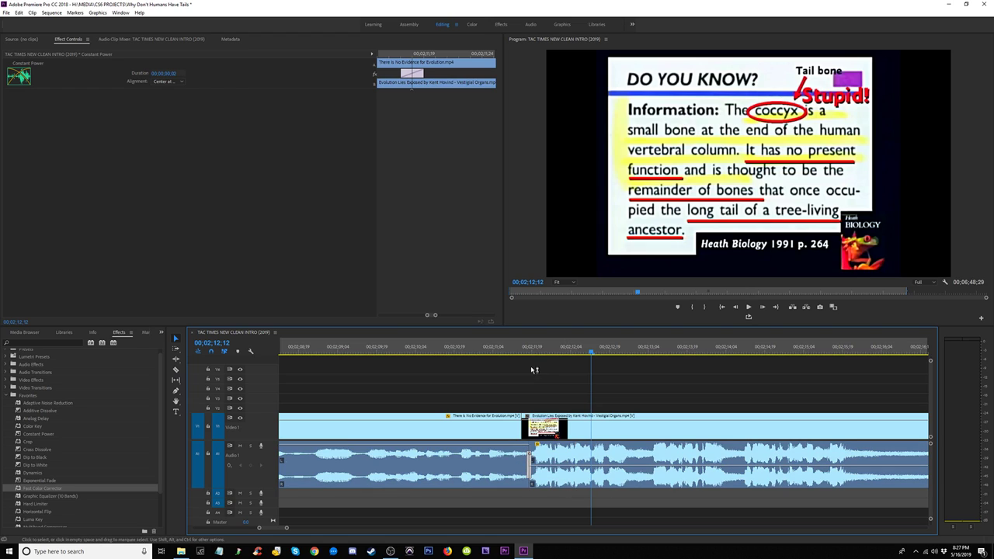
click(486, 348)
key(space)
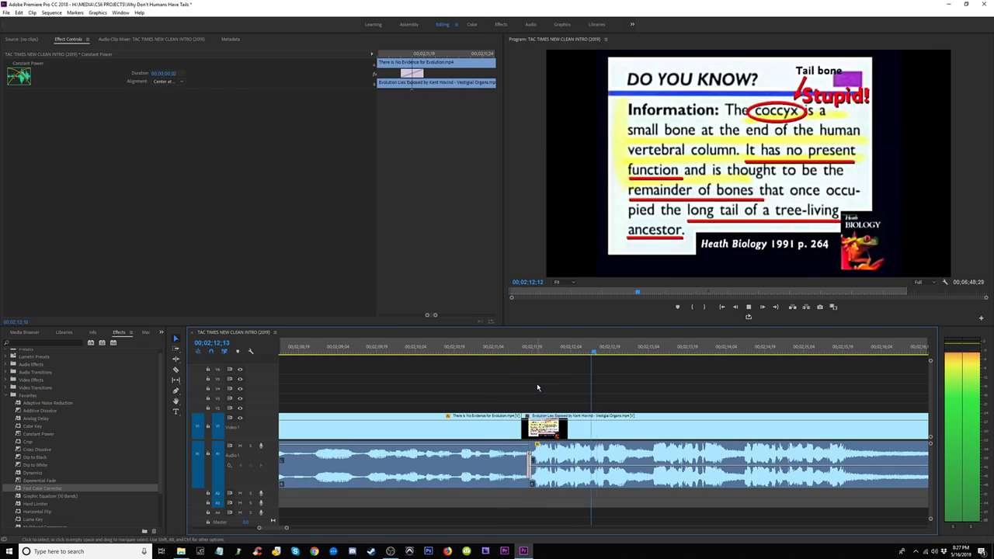
Step: Review the Evolution Lies Exposed clip and its join with the following Why Don_t Humans Have Tails clip at about 00;02;37
key(minus)
key(minus)
key(minus)
key(minus)
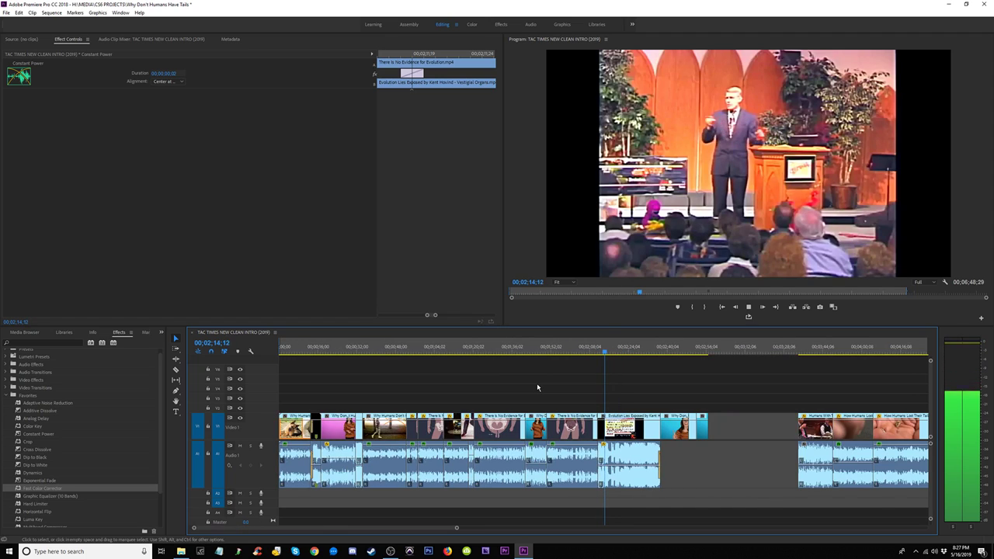
key(minus)
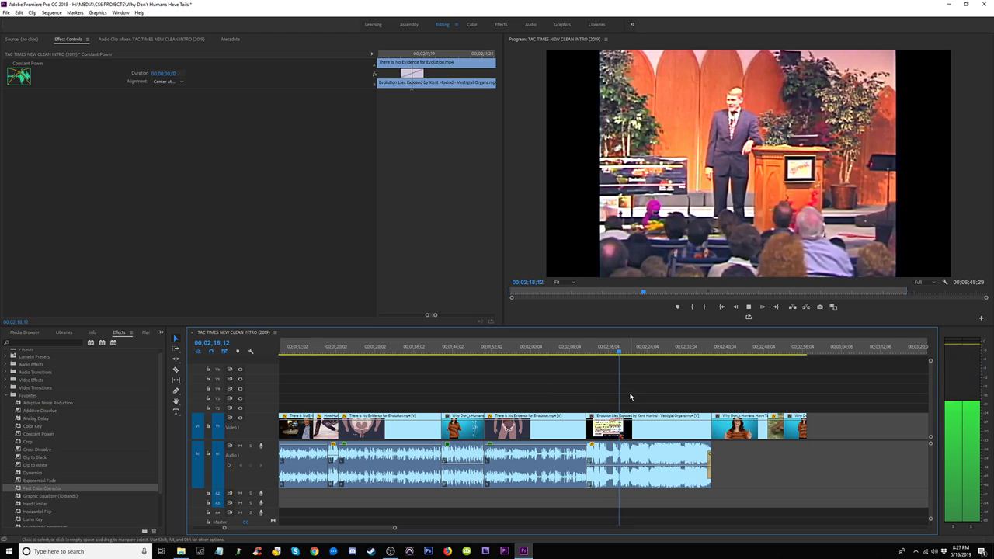
key(space)
click(712, 356)
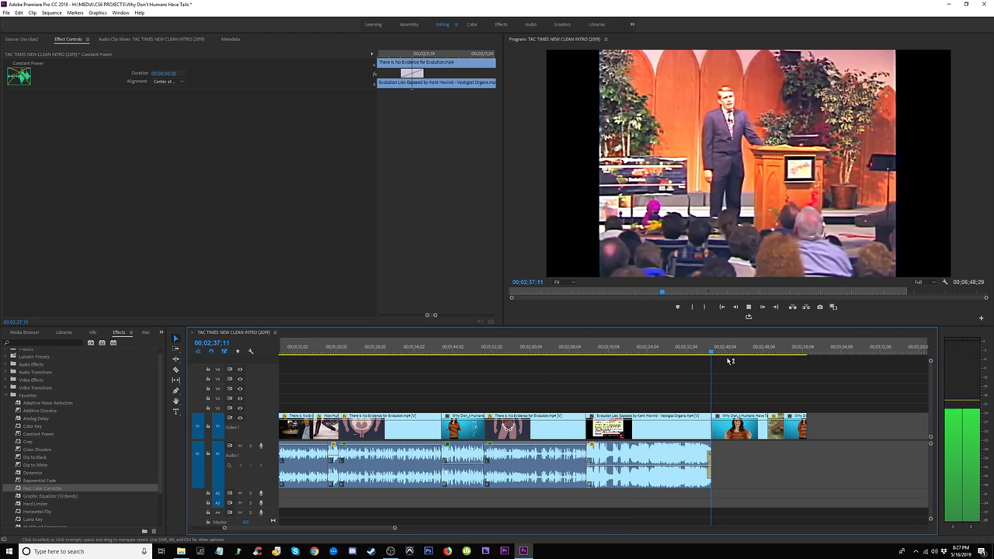
key(space)
key(space)
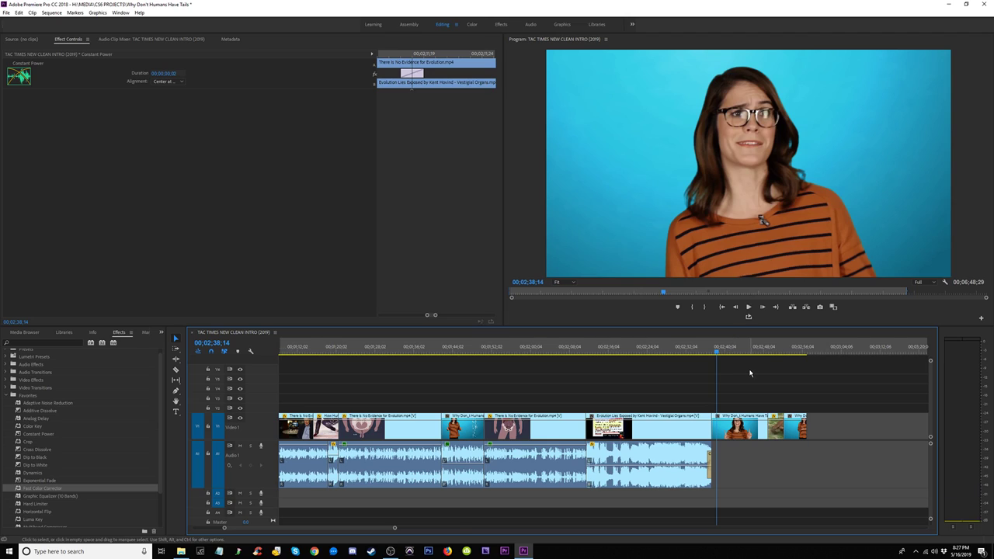
Step: Undo the last edits around the Evolution Lies Exposed clip and play the following Why Don_t Humans Have Tails clip from 00;02;38;14
key(minus)
key(ctrl+z)
key(ctrl+z)
key(ctrl+z)
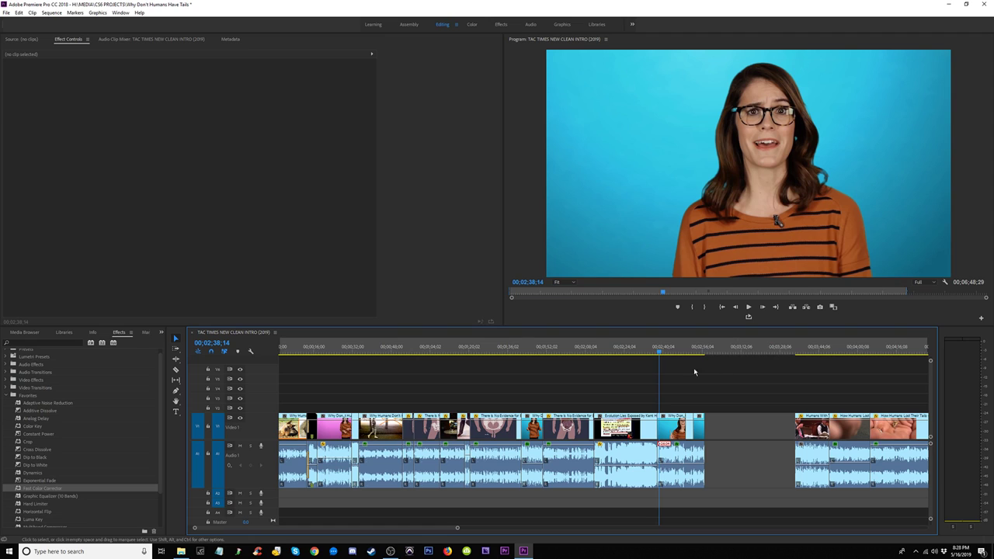
key(space)
key(equal)
key(equal)
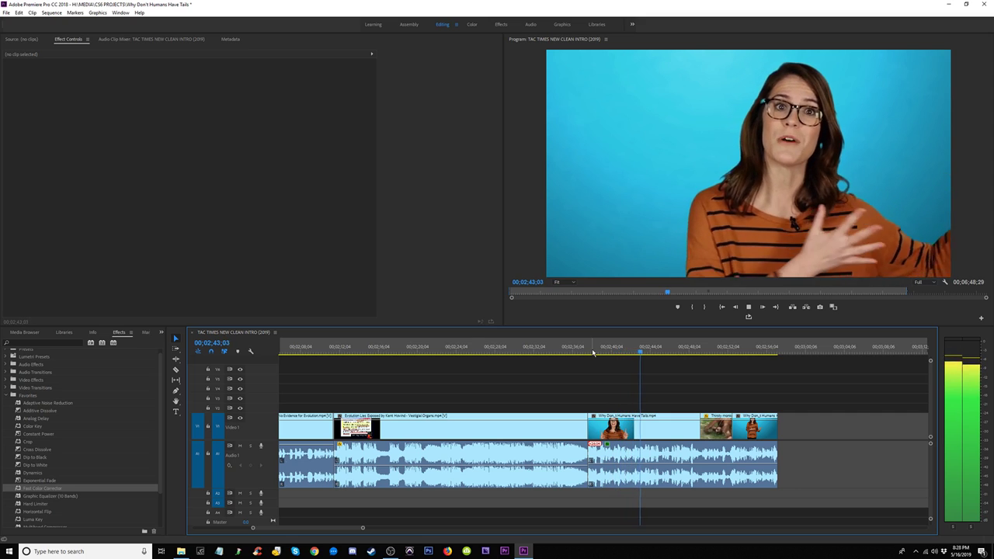
key(space)
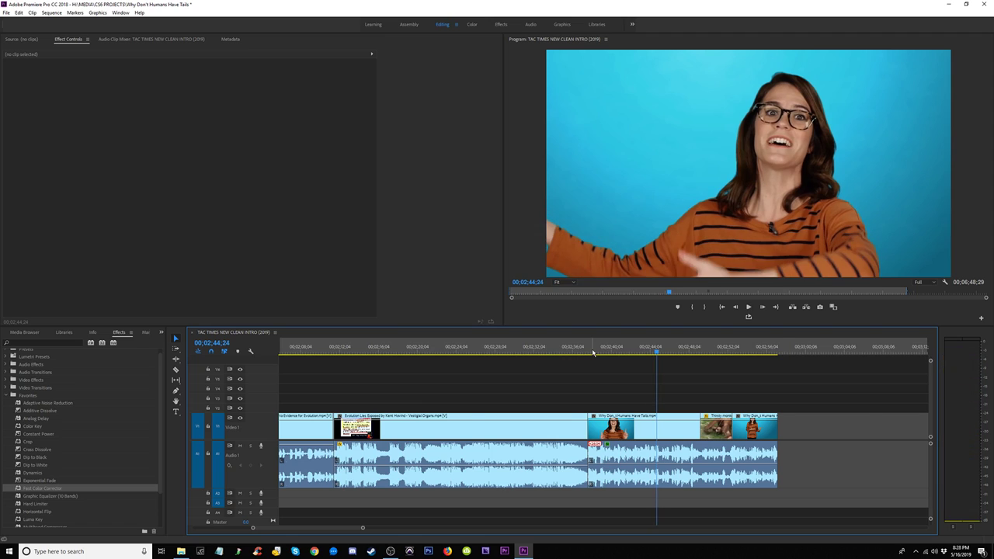
Step: Review the Why Don_t Humans Have Tails segment near 00;00;29 and the Evolution Lies Exposed clip from about 00;02;11
key(minus)
key(minus)
key(minus)
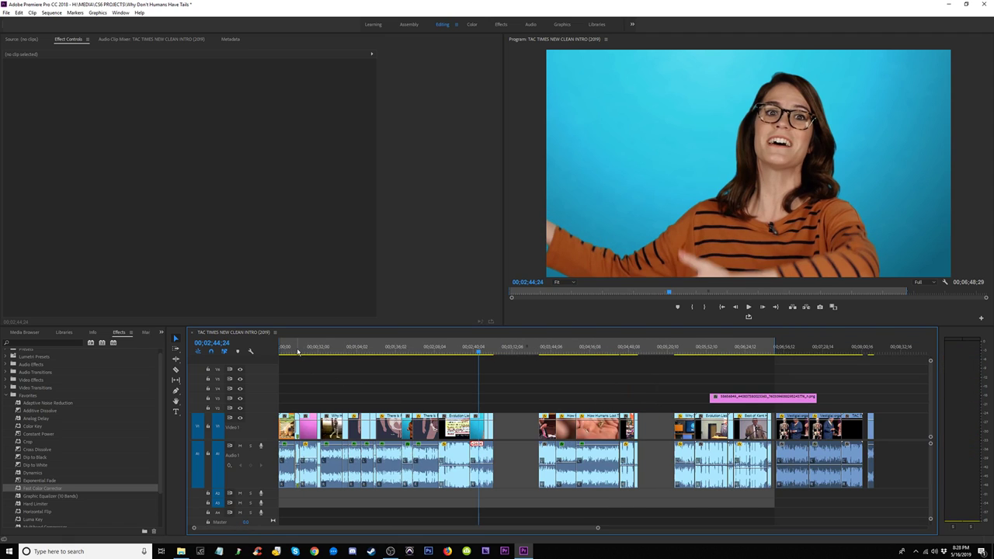
key(space)
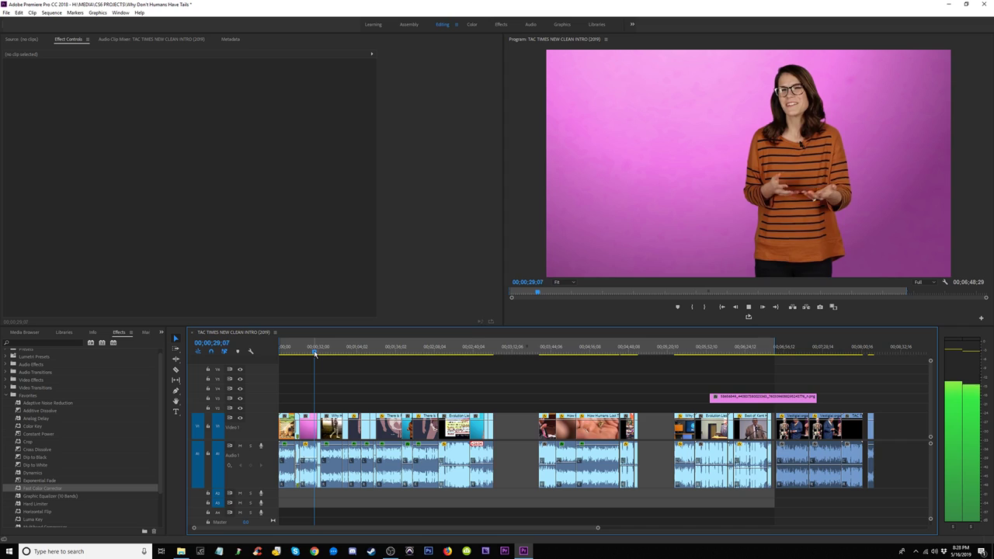
click(437, 354)
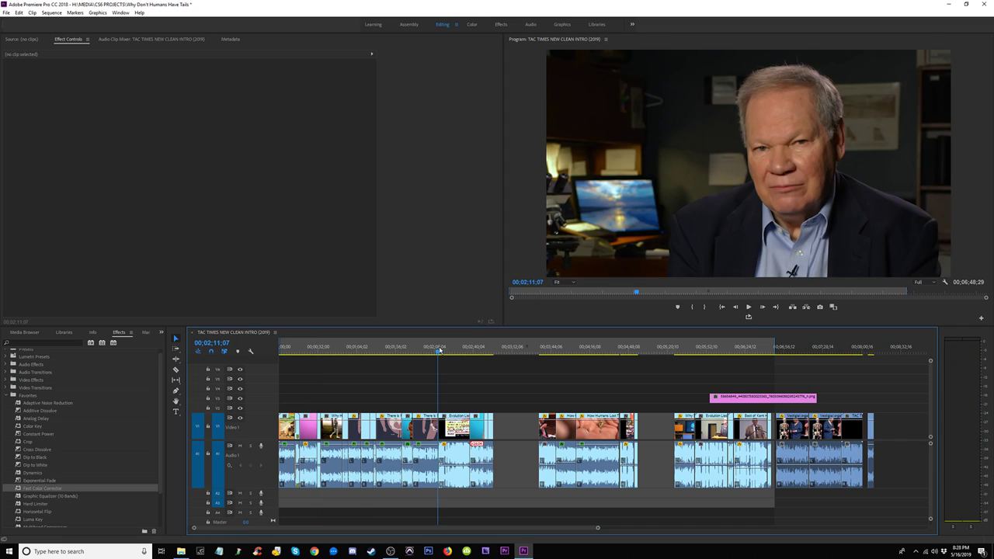
key(=)
key(=)
key(=)
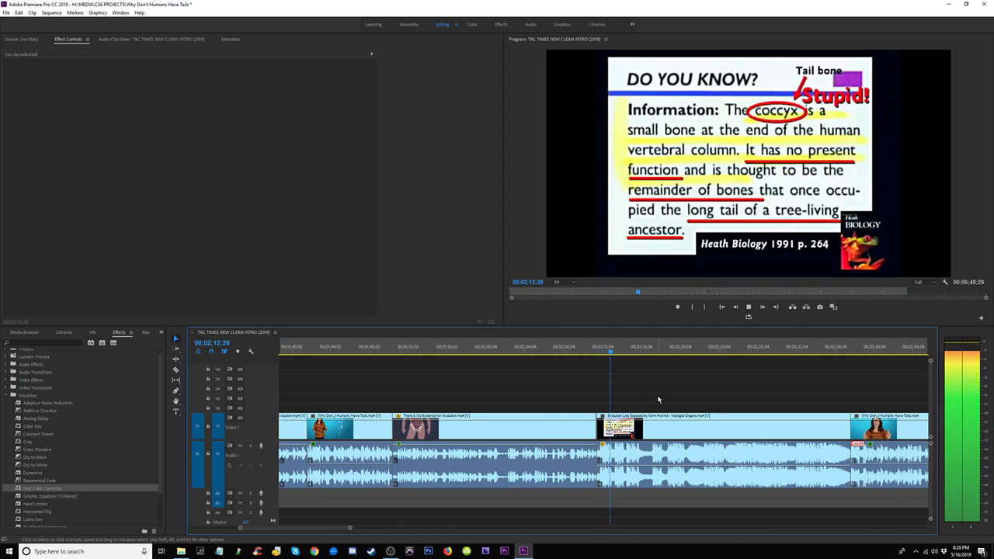
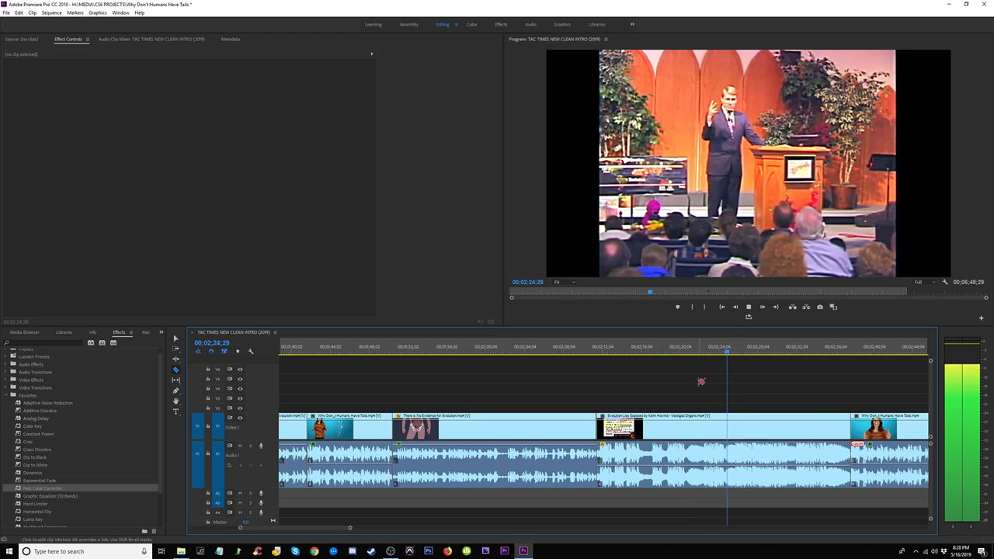
Step: Split the Evolution Lies Exposed clip at 00;02;18;14 and cut its opening portion out of the sequence
click(660, 353)
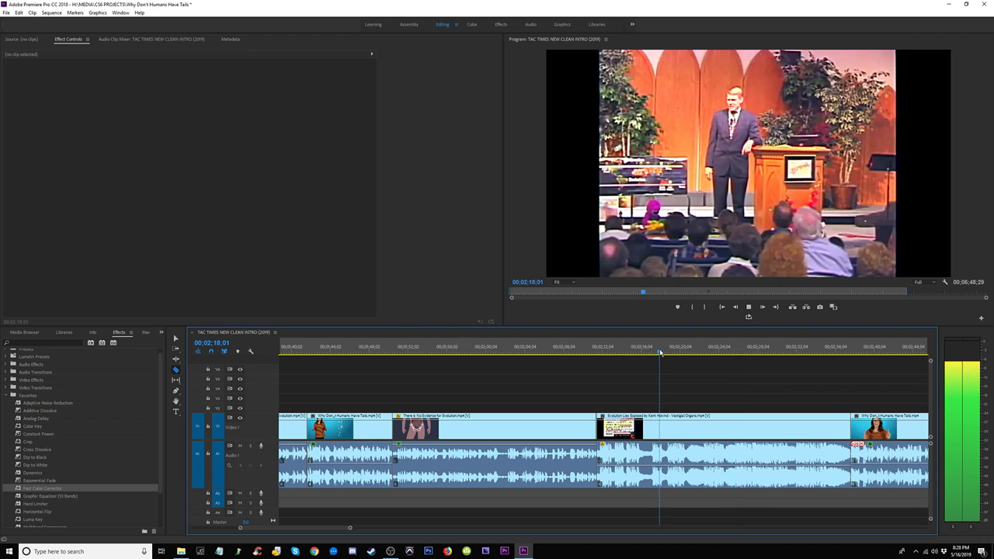
key(v)
click(659, 454)
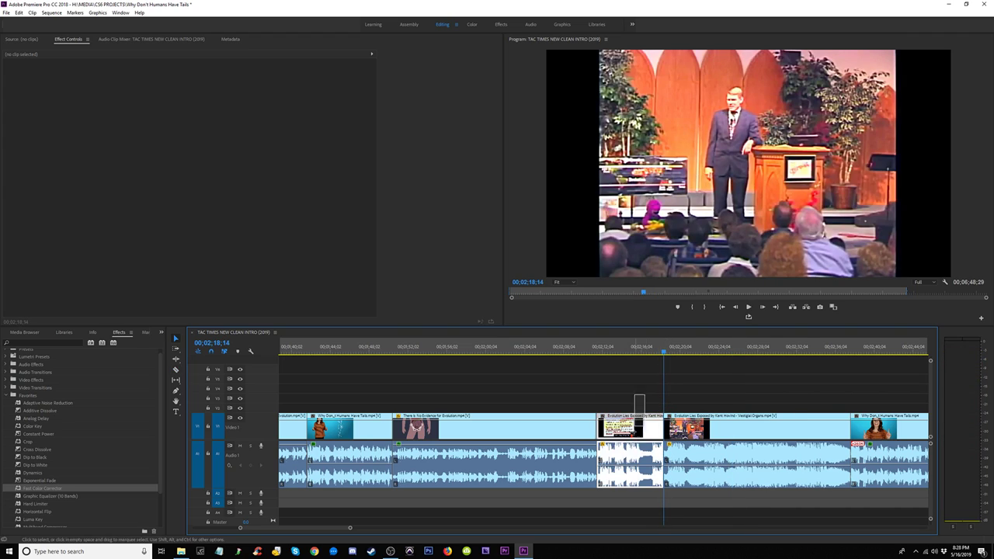
click(583, 351)
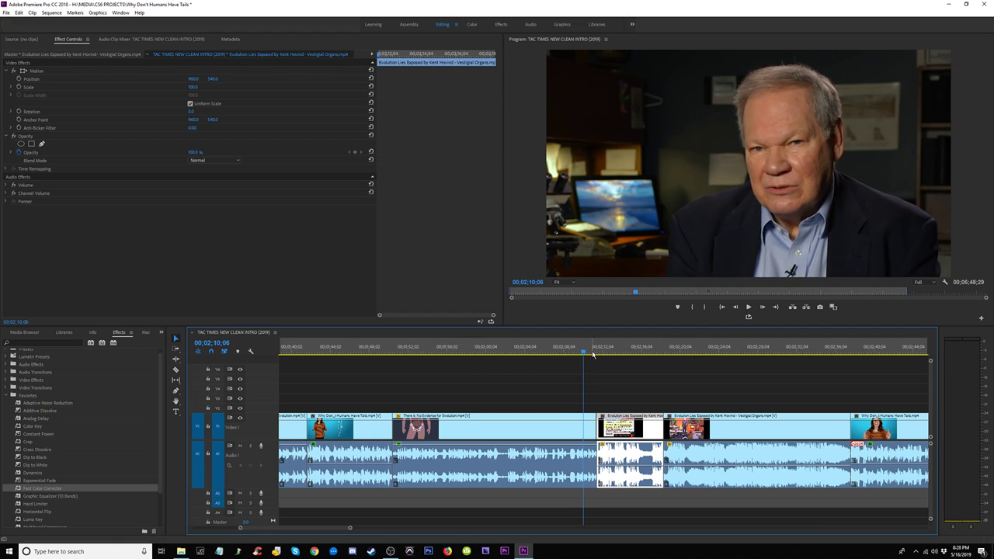
key(minus)
key(minus)
key(Delete)
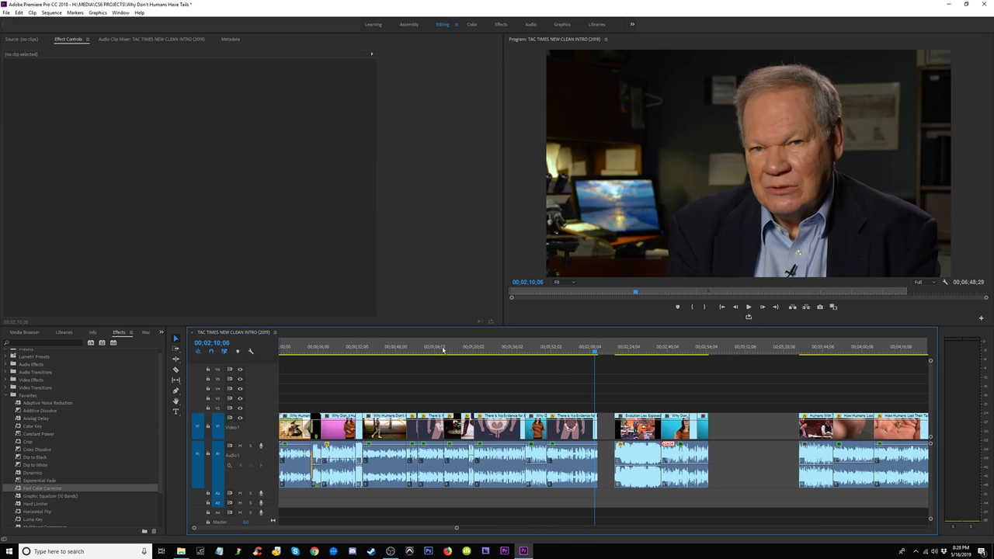
Step: Insert the cut Evolution Lies Exposed portion into the Why Don_t Humans Have Tails clip at 00;00;30;09
key(space)
key(equal)
key(equal)
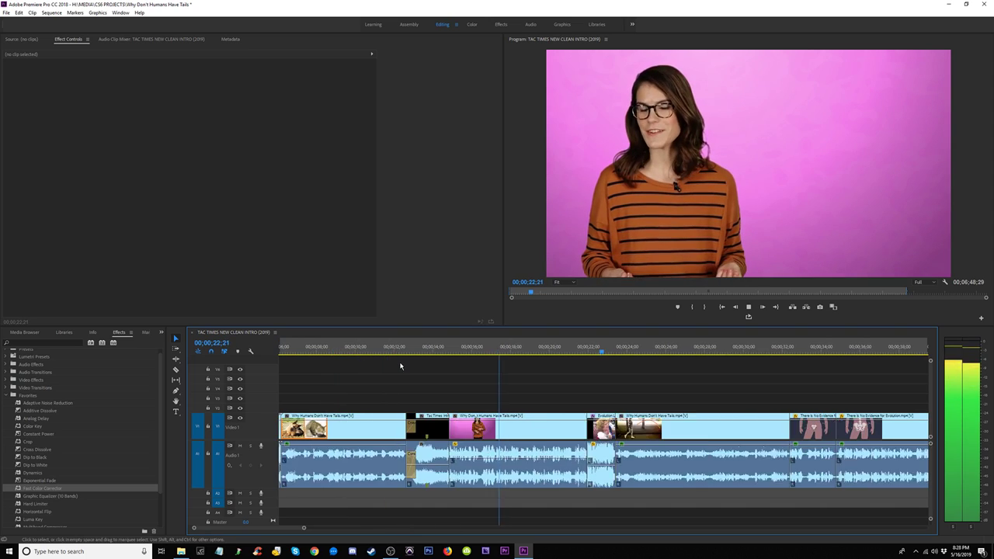
click(727, 352)
key(space)
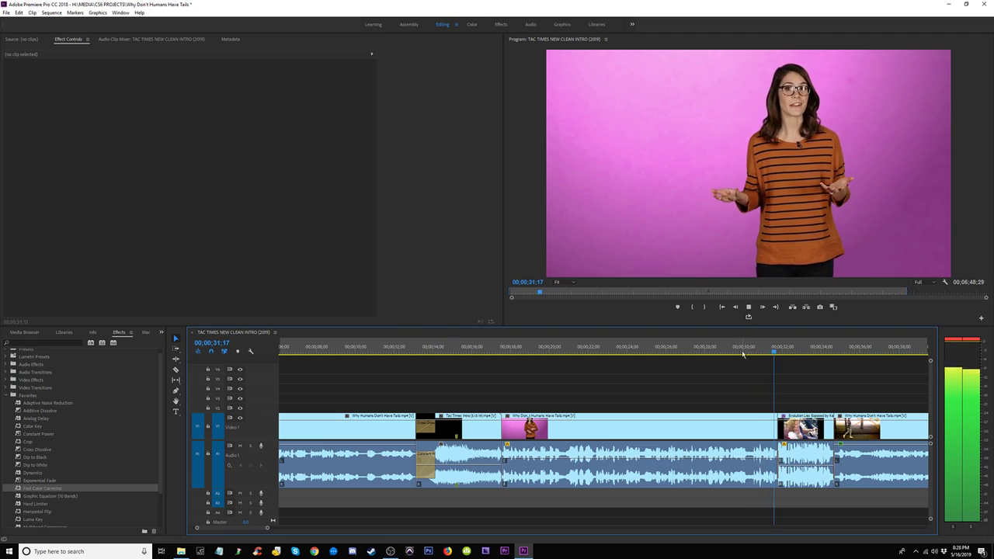
click(726, 350)
key(space)
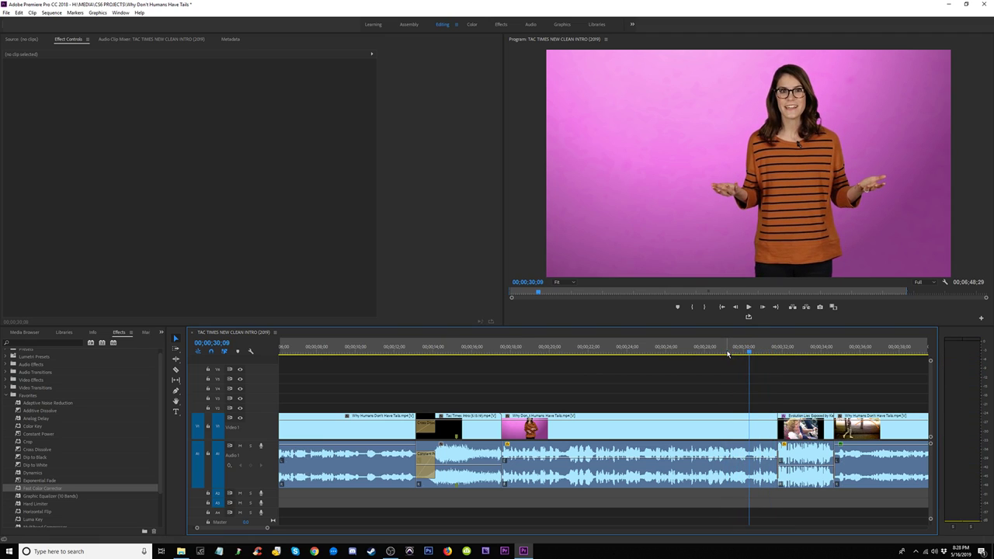
key(ctrl+v)
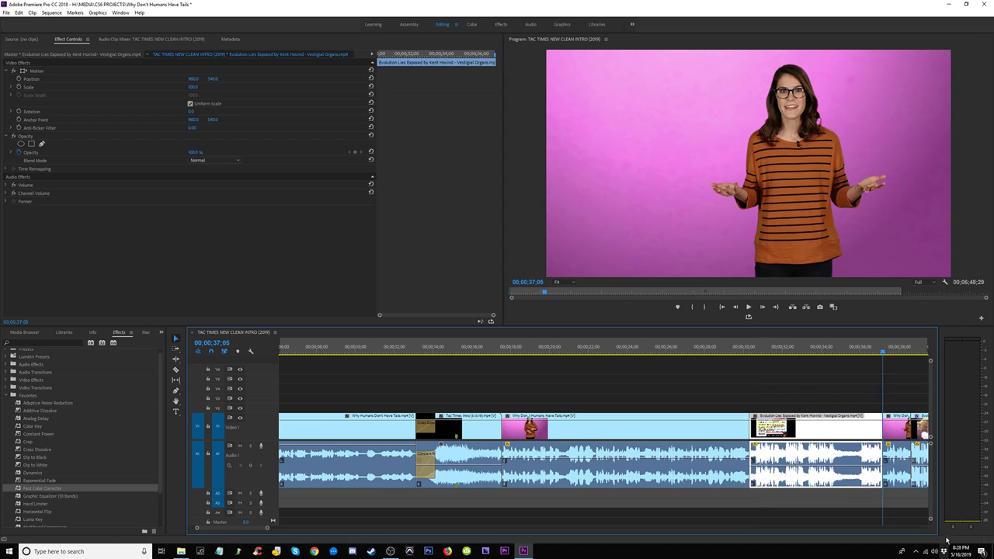
Step: Play the sequence from before 00;00;29 across the inserted Evolution Lies Exposed portion to check the transition into it
click(890, 503)
click(725, 349)
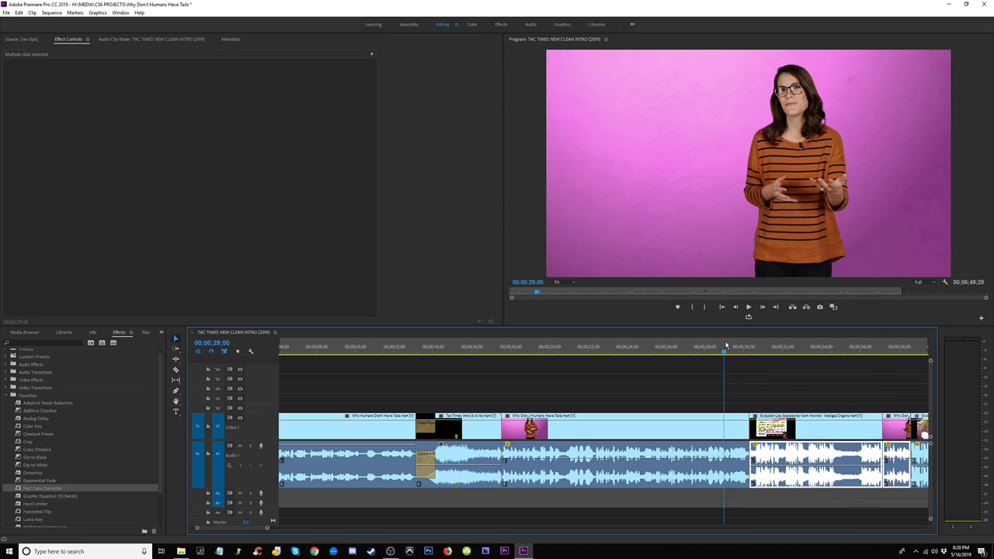
key(space)
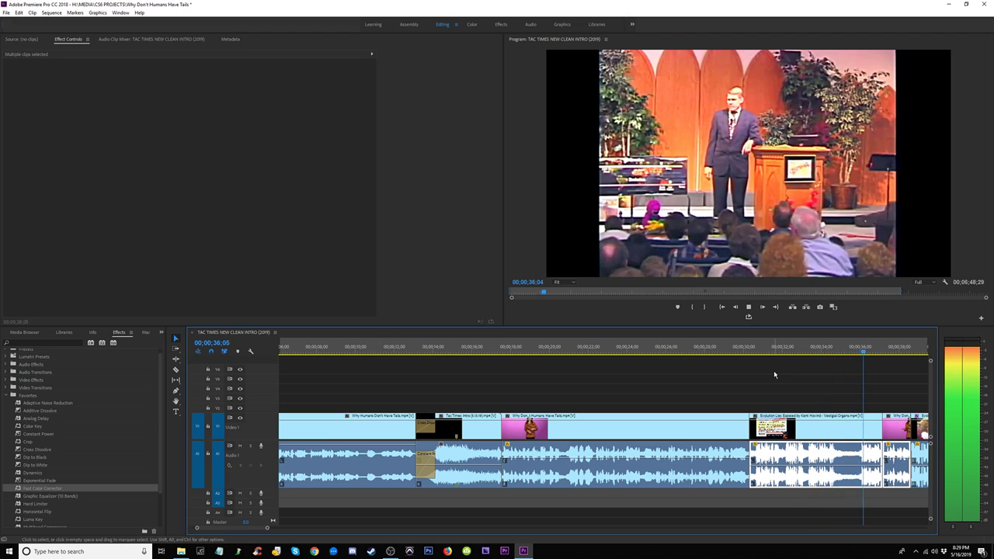
key(space)
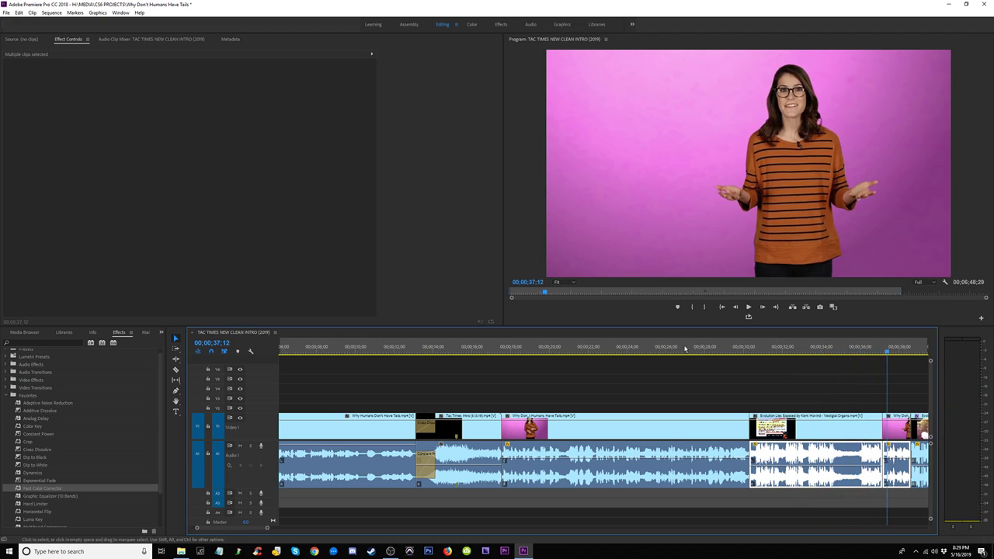
click(639, 347)
key(space)
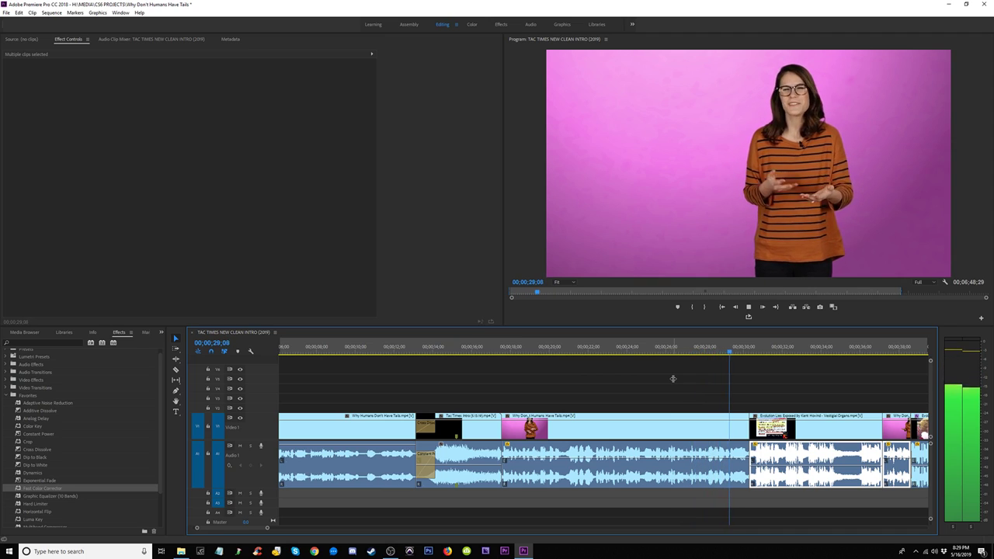
key(space)
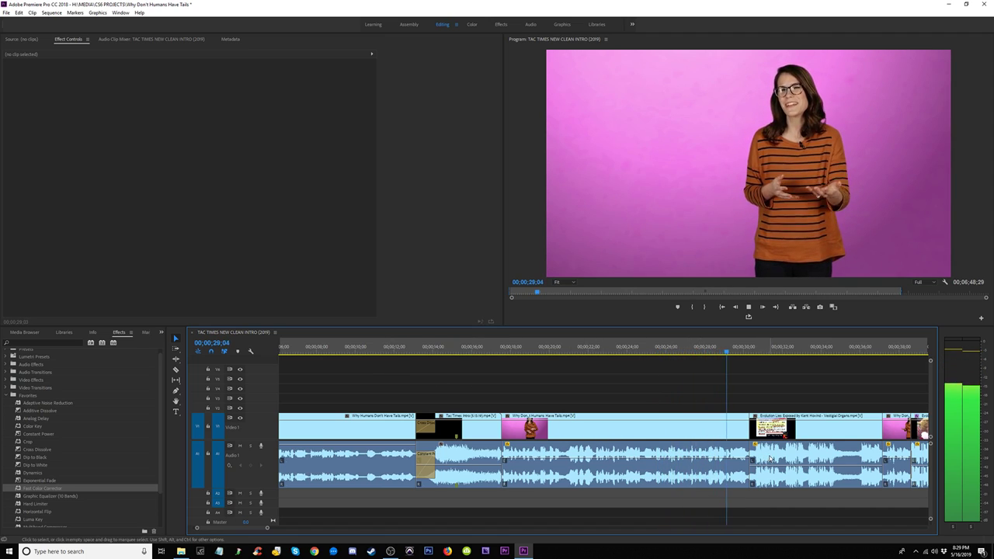
Step: Check the end of the inserted Evolution Lies Exposed portion near 00;00;37 and replay it from its start
click(840, 351)
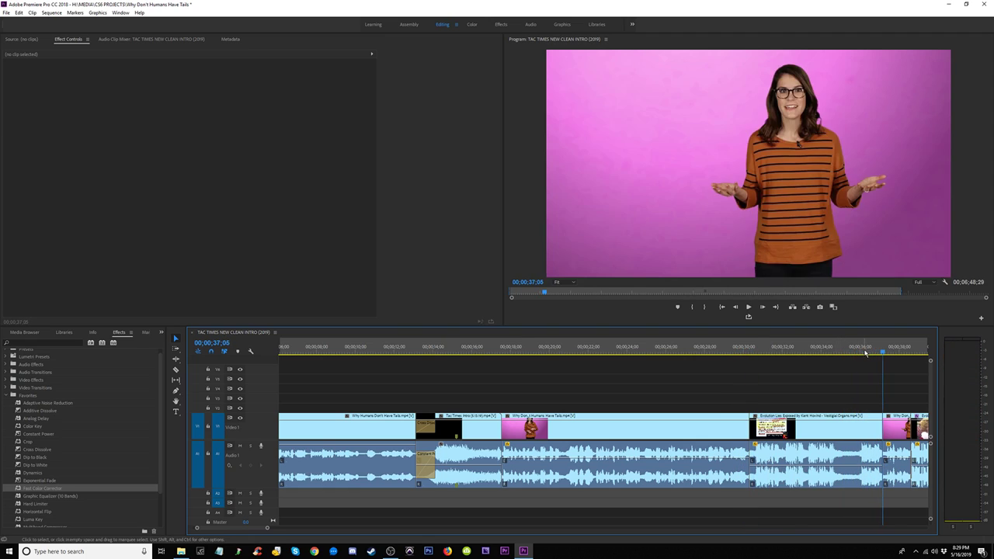
click(864, 352)
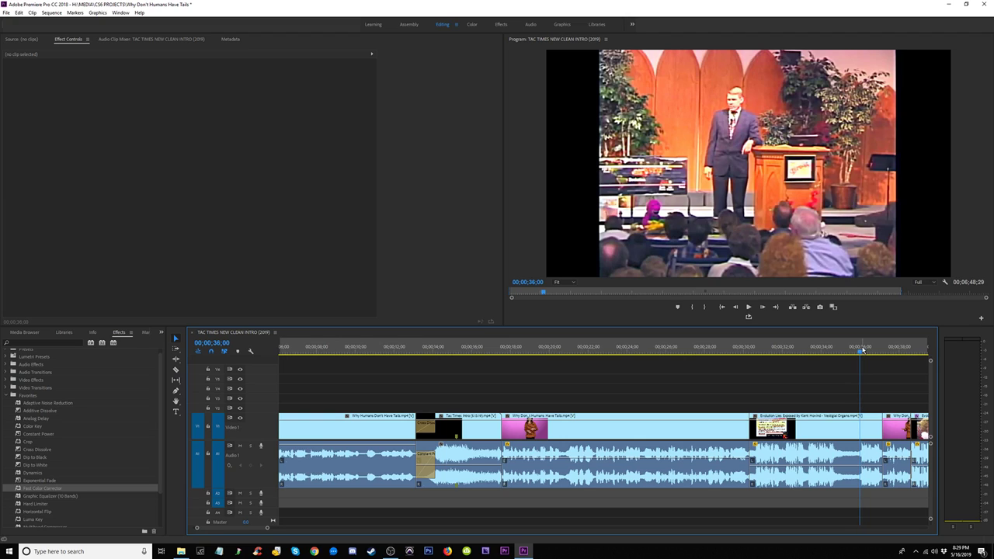
drag(862, 350, 750, 353)
key(space)
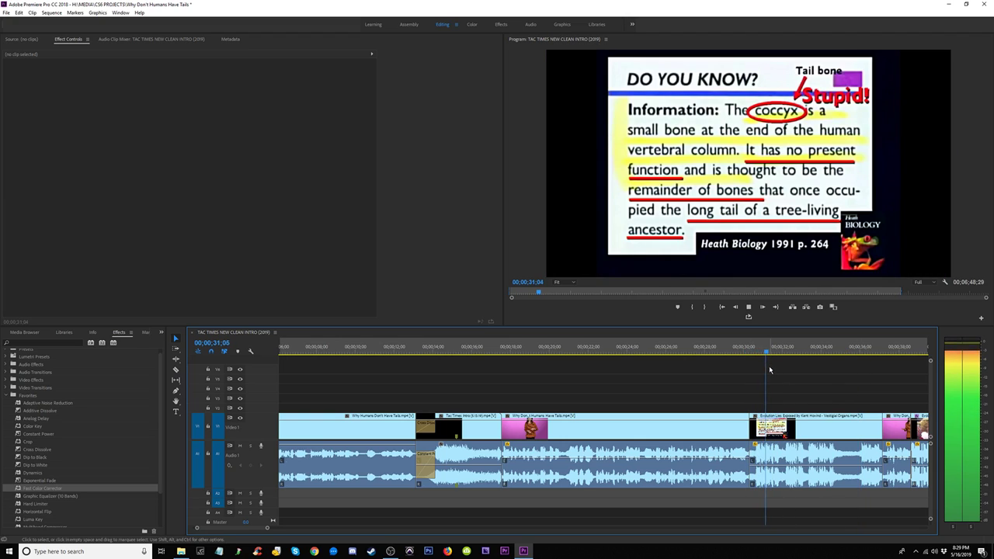
key(minus)
key(minus)
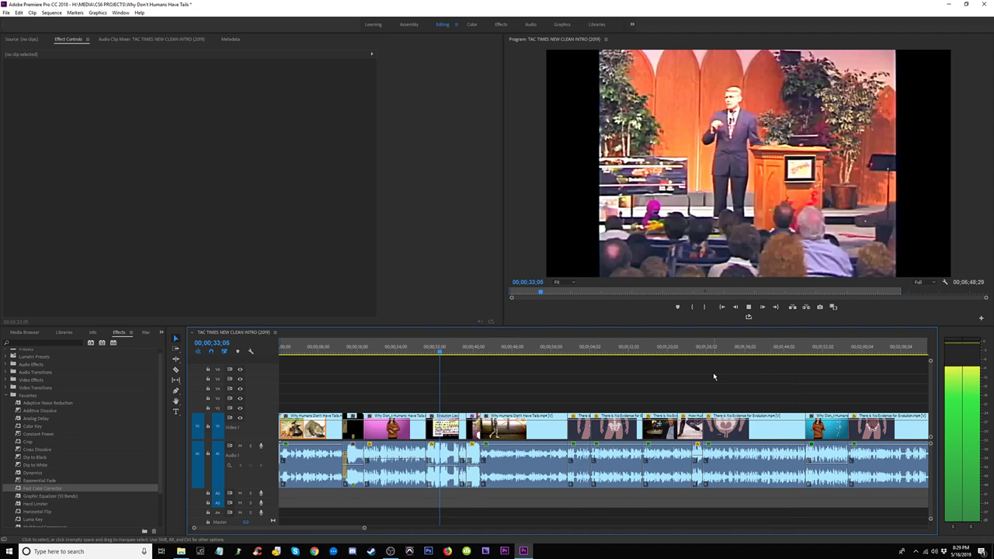
key(space)
Step: Place a copy of the Why Don_t Humans Have Tails clip in the empty area beyond the sequence's end and extend it to reveal more source footage
click(397, 435)
key(equal)
key(minus)
key(minus)
key(minus)
key(minus)
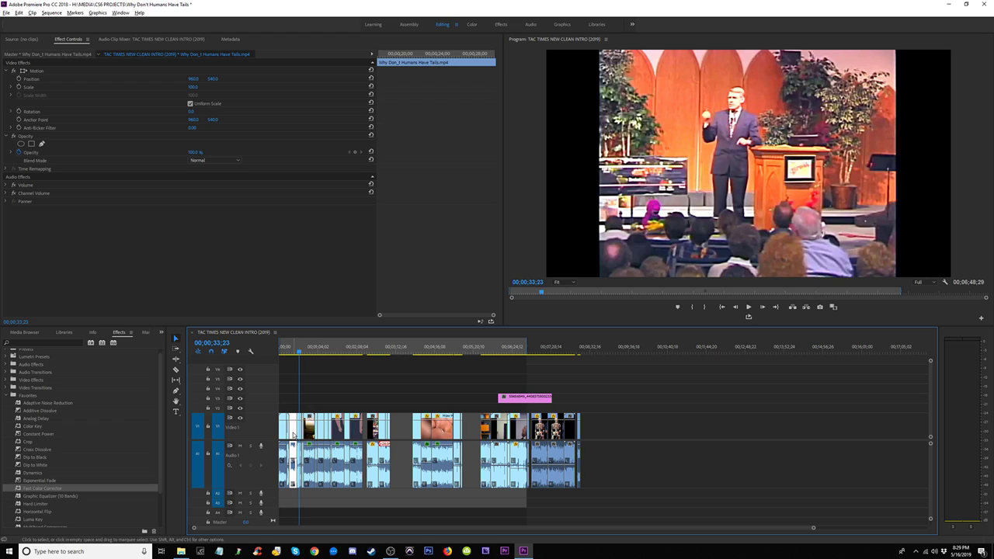
drag(294, 434, 791, 433)
drag(689, 419, 702, 397)
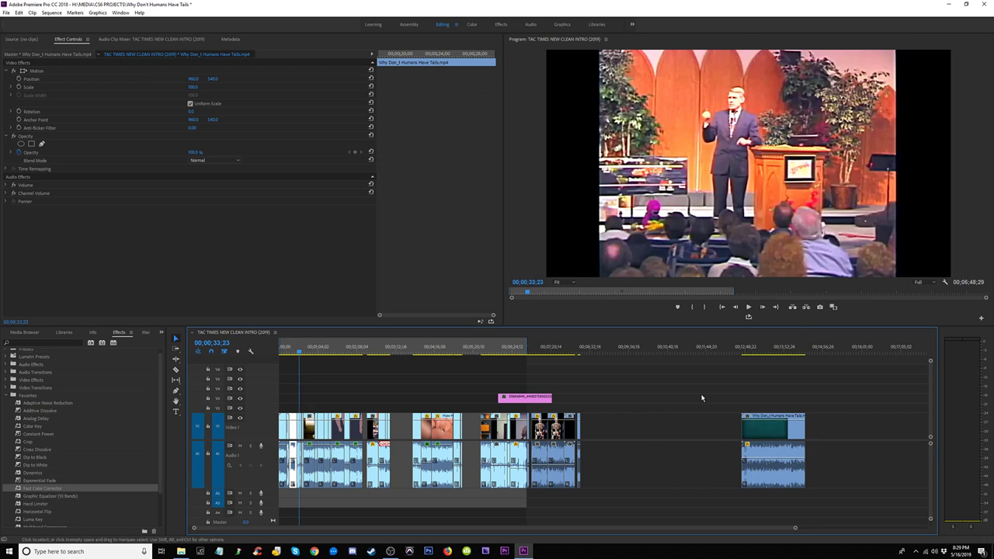
Step: Play the extended copy to find where the needed passage ends, and trim its end to about 00;13;23
drag(772, 350, 773, 353)
key(space)
key(equal)
key(equal)
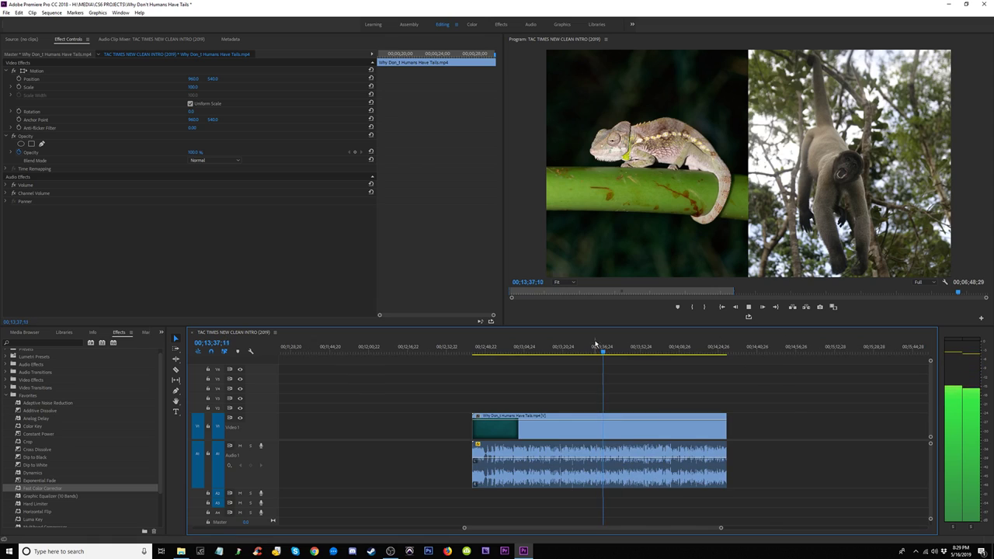
click(557, 351)
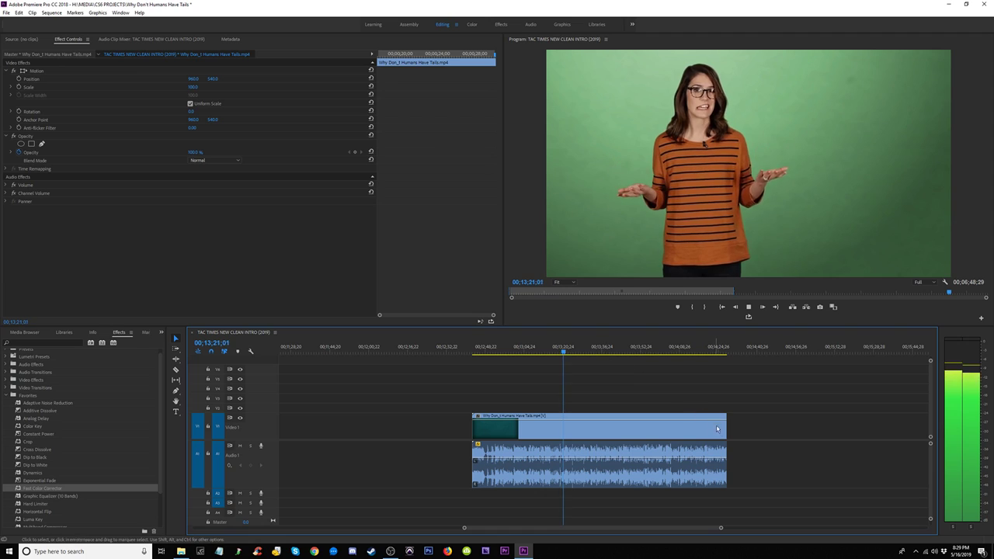
key(space)
key(space)
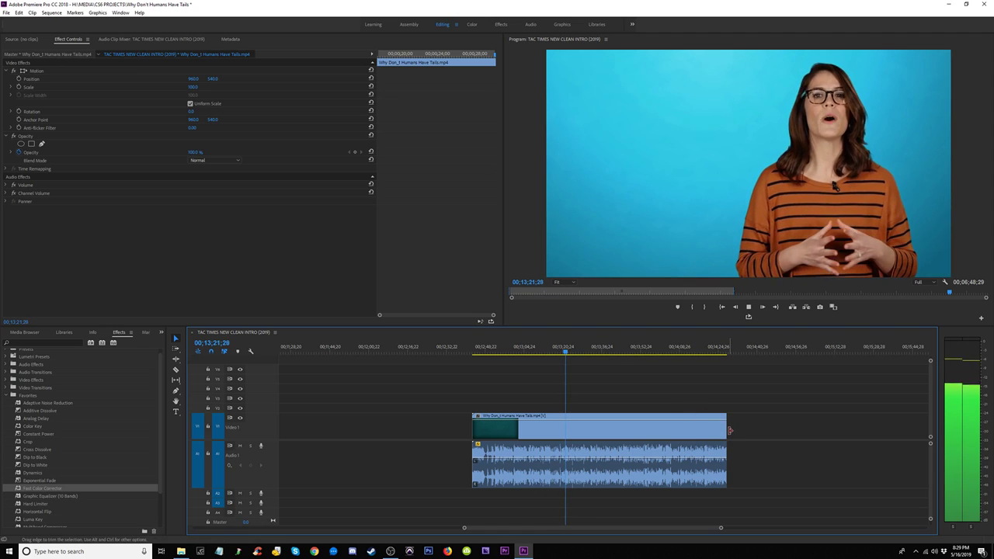
drag(730, 429, 569, 429)
Step: Replay the trimmed copy between about 00;13;07 and 00;13;14 to find where the passage should begin
click(551, 353)
key(equal)
key(equal)
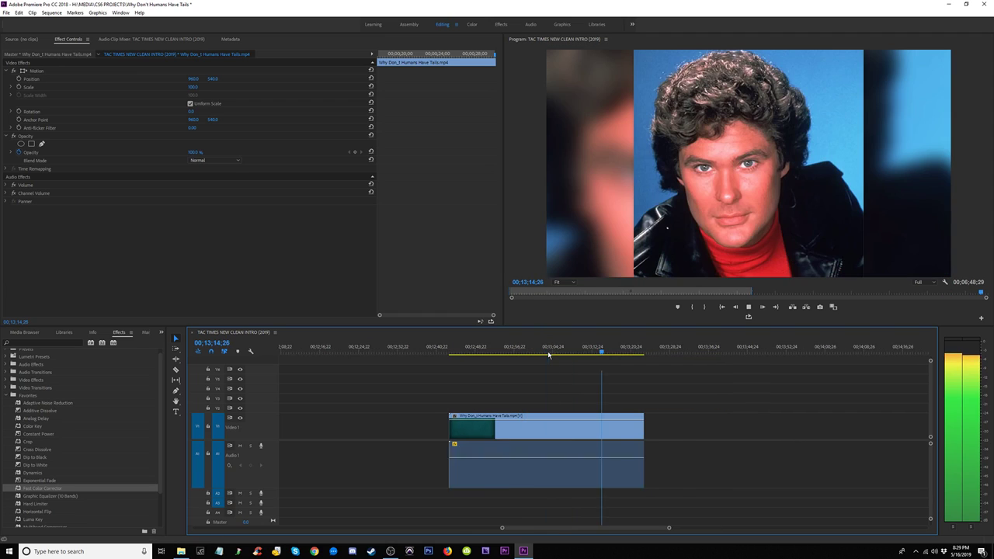
click(547, 350)
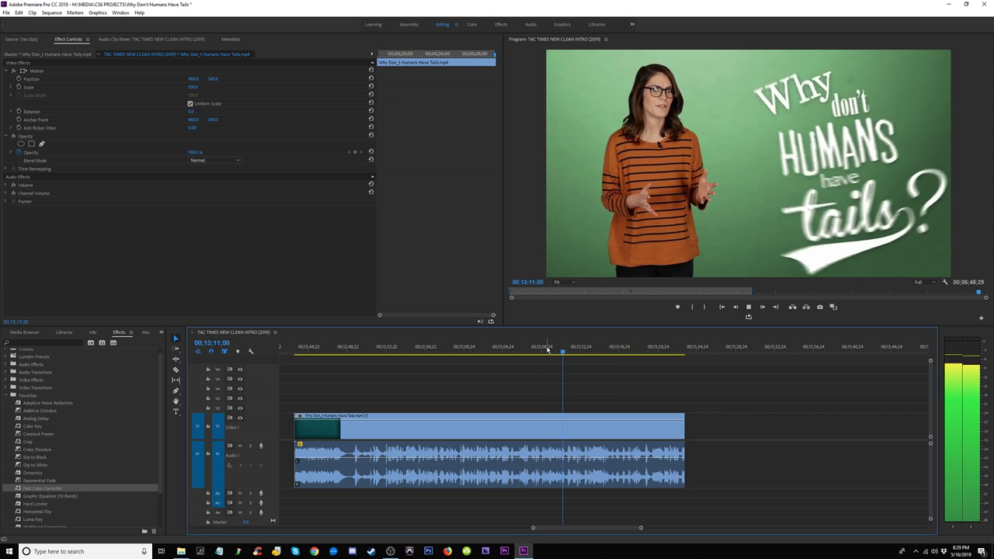
key(space)
click(531, 348)
key(space)
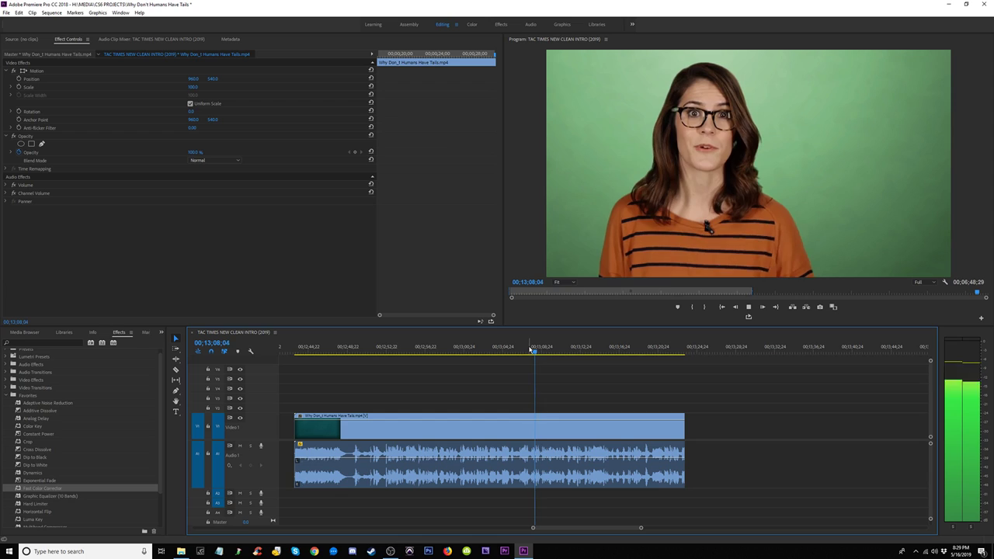
key(space)
drag(531, 350, 527, 354)
key(space)
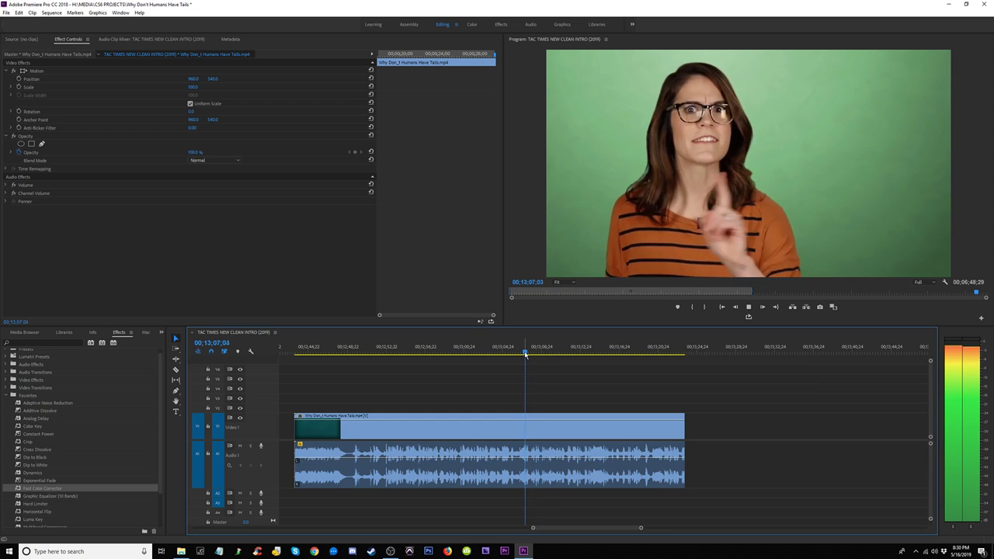
key(space)
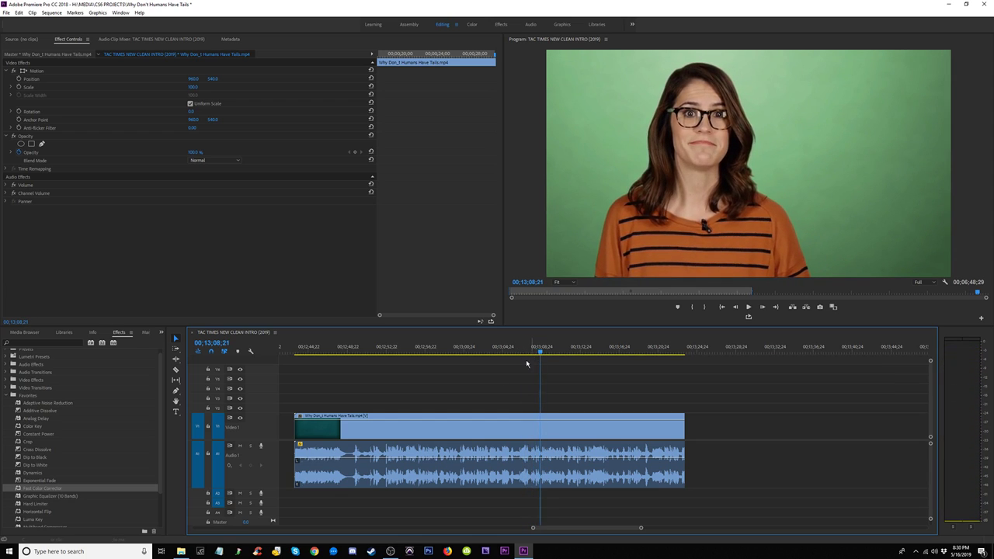
Step: Split the copied clip at 00;13;08;21 and delete the footage before that point
drag(296, 429, 447, 424)
drag(535, 426, 444, 426)
click(544, 432)
key(space)
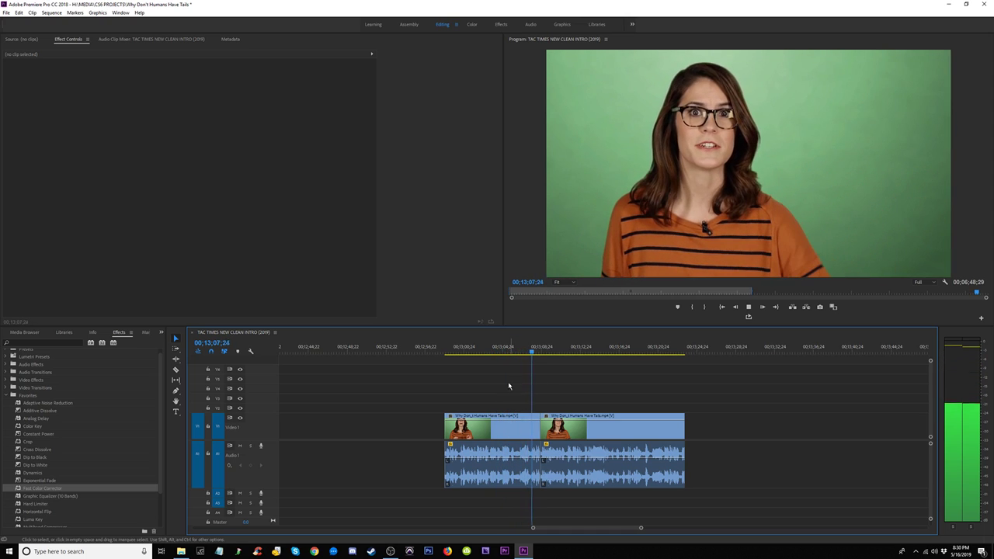
click(511, 459)
key(Delete)
Step: Cut the remaining portion of the copied clip out of the area beyond the sequence's end
click(582, 441)
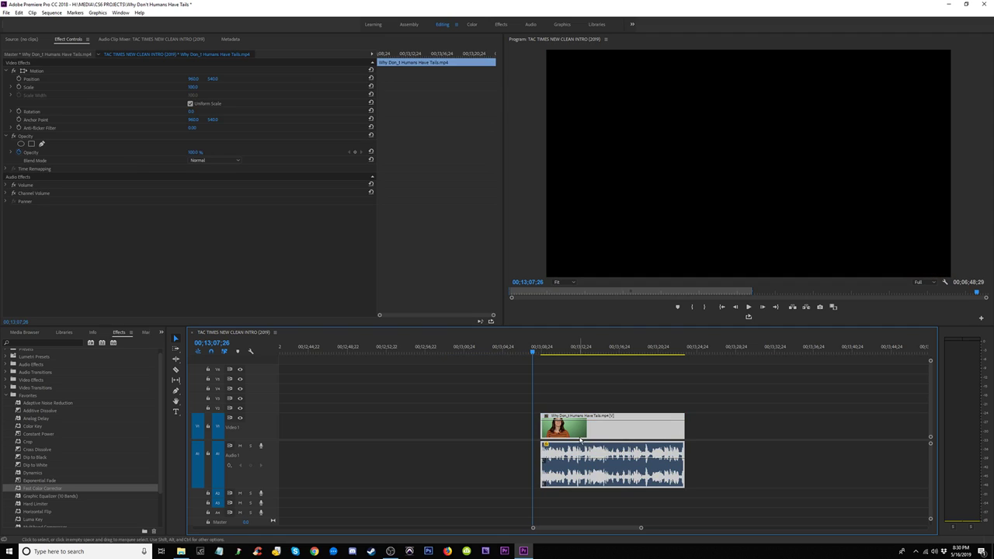
key(Delete)
key(backslash)
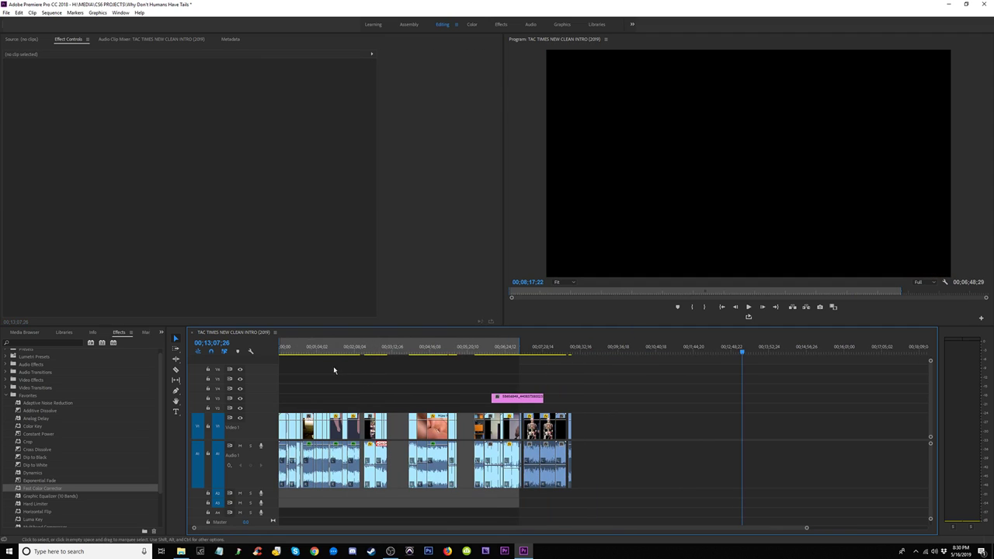
Step: Insert the cut Why Don_t Humans Have Tails portion directly after the Tac Times intro clip
click(293, 349)
key(equal)
key(equal)
key(equal)
key(space)
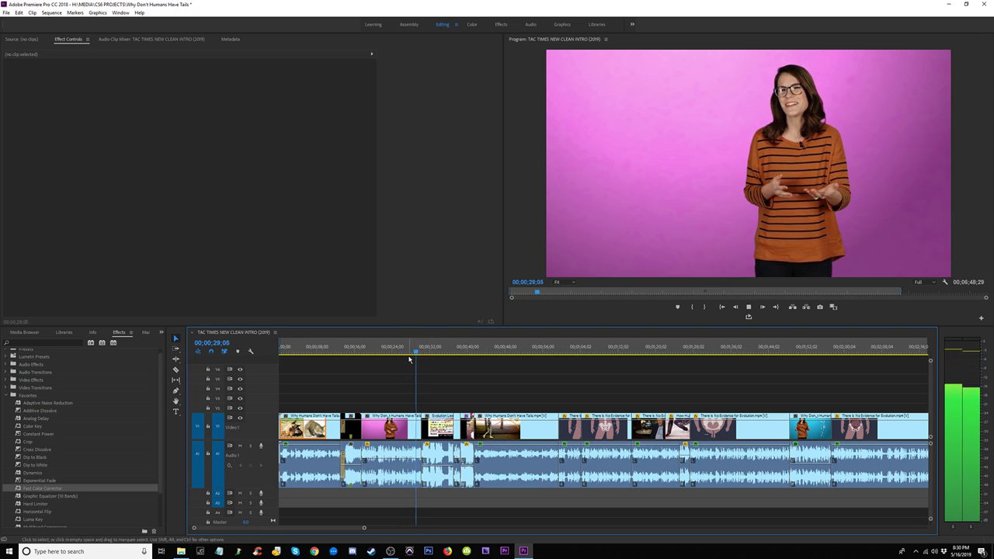
click(340, 348)
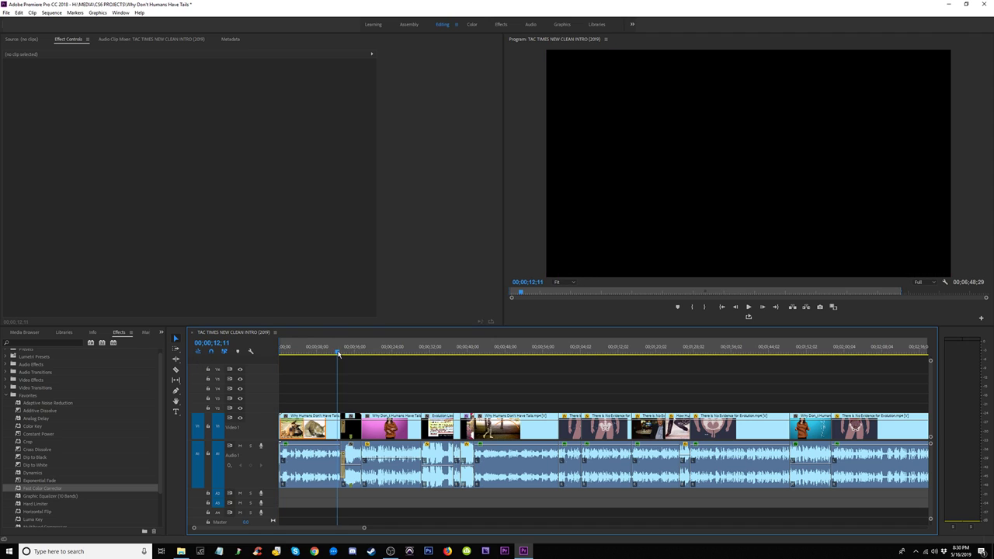
key(space)
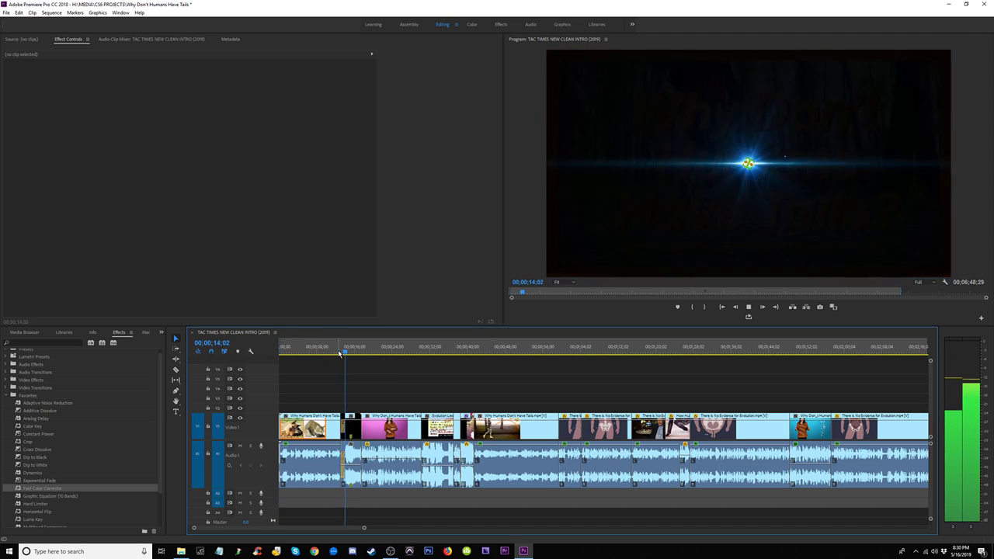
key(space)
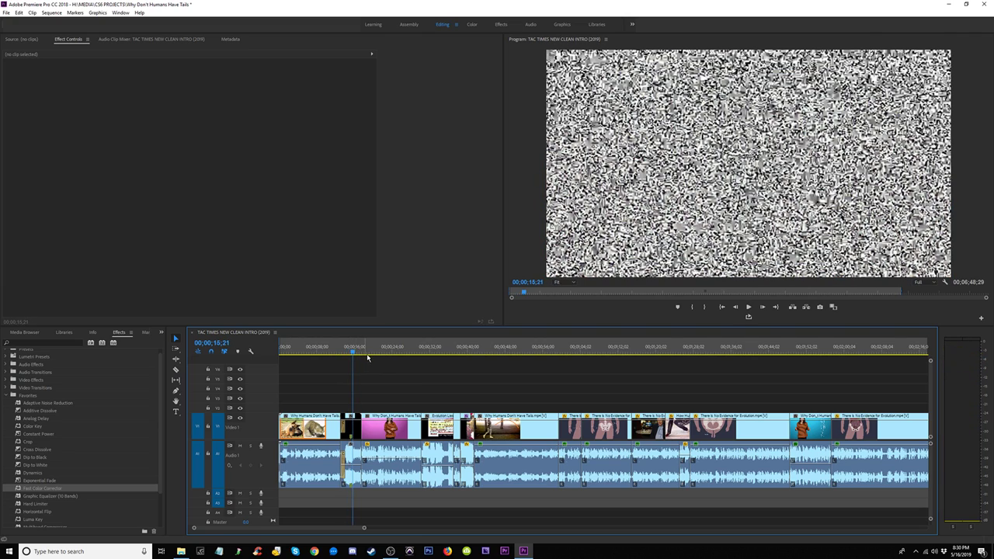
key(Down)
key(ctrl+shift+v)
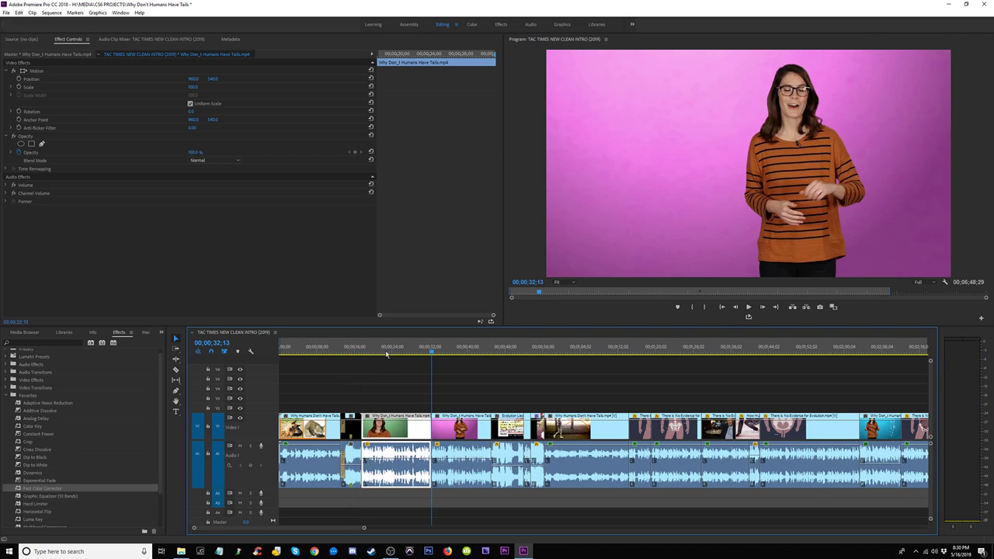
Step: Play from the end of the Tac Times intro into the inserted Why Don_t Humans Have Tails portion to check the transition
click(353, 353)
key(space)
key(=)
key(=)
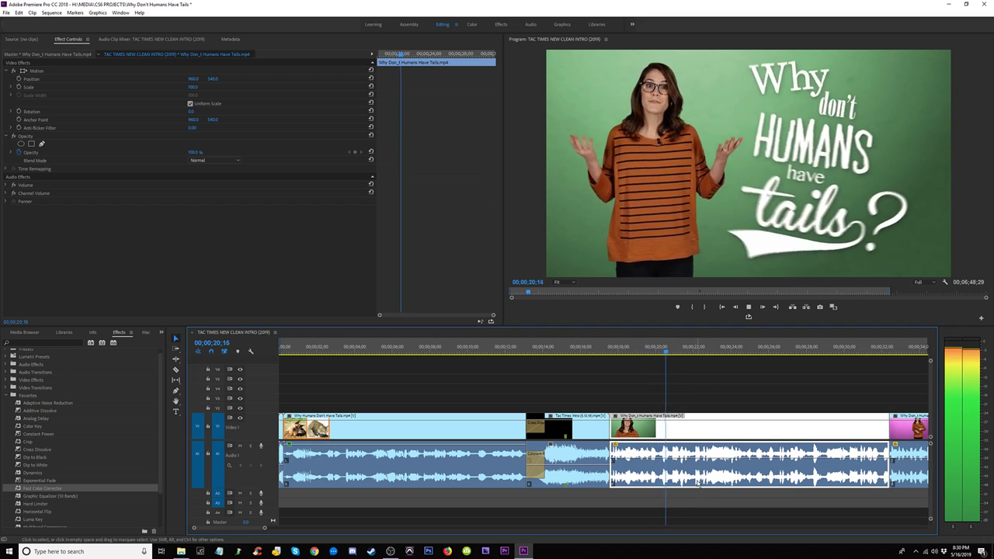
key(minus)
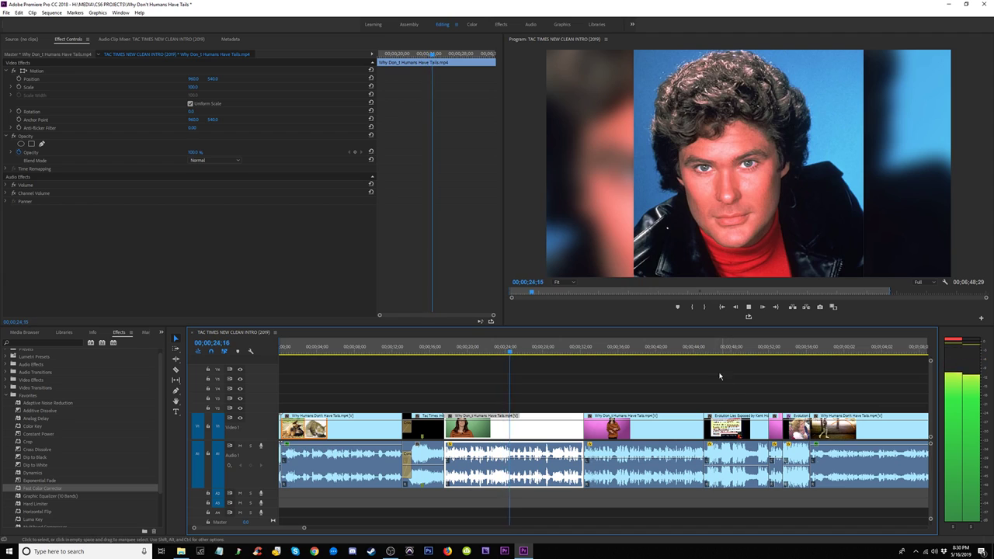
Step: Try to move the Evolution Lies Exposed clip from 00;00;45;05 to the playhead near 00;00;30;05
click(753, 453)
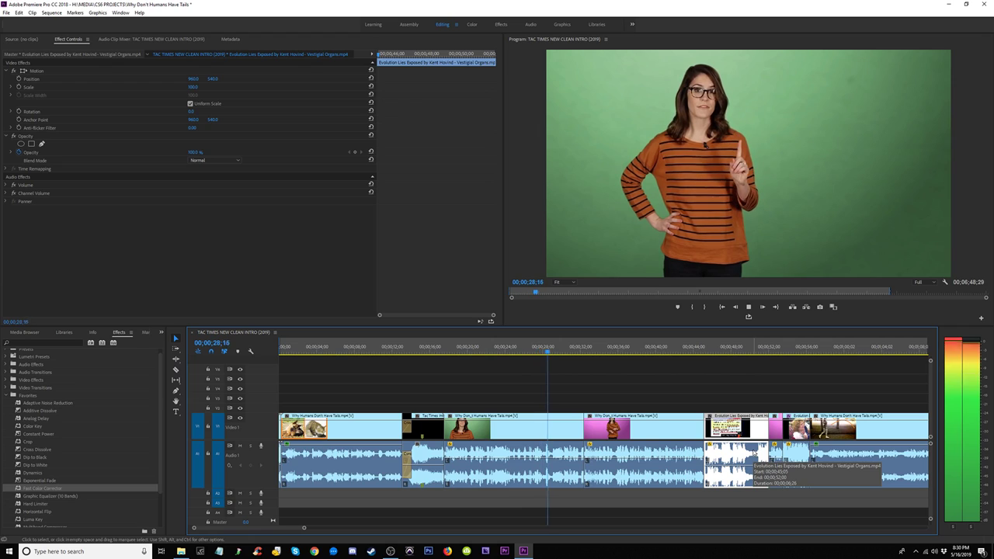
key(space)
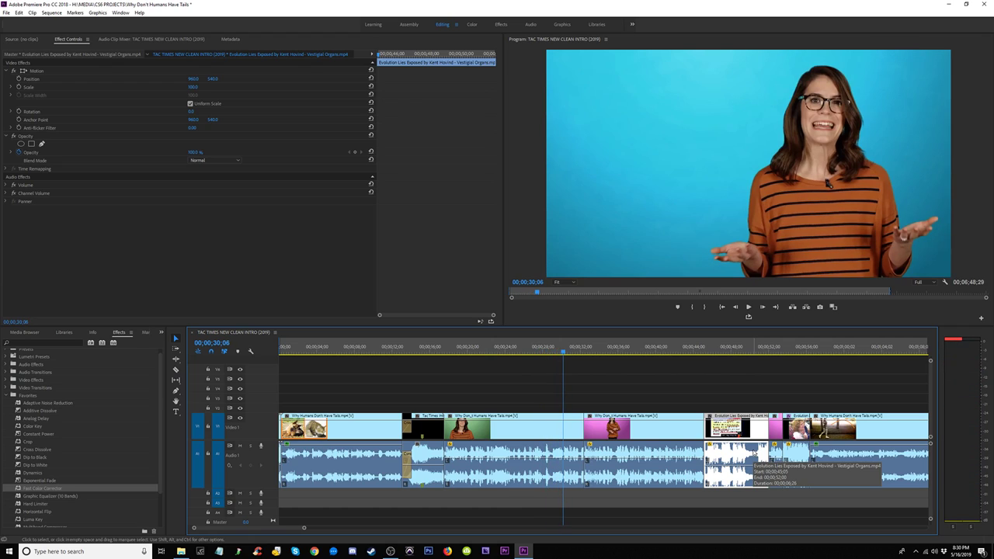
key(Delete)
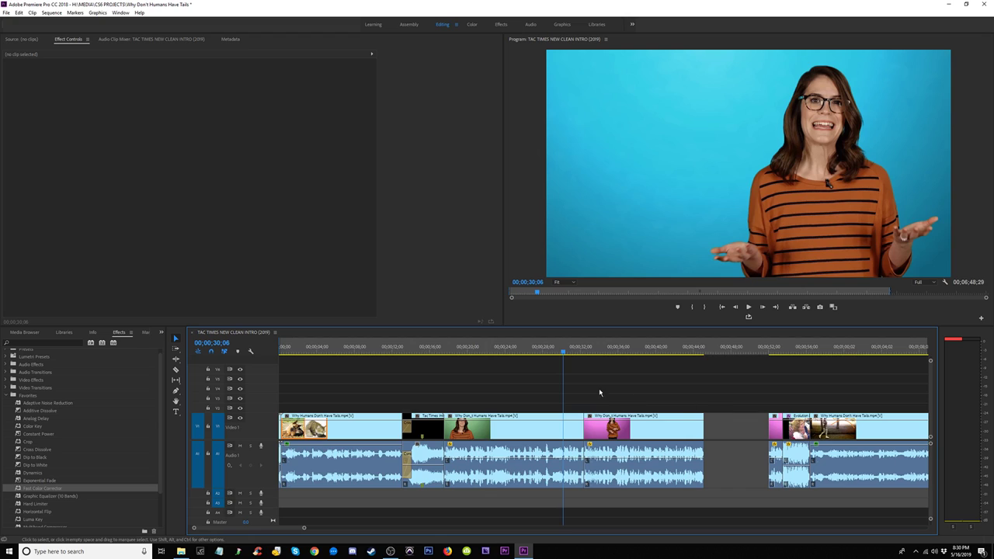
key(Left)
key(Left)
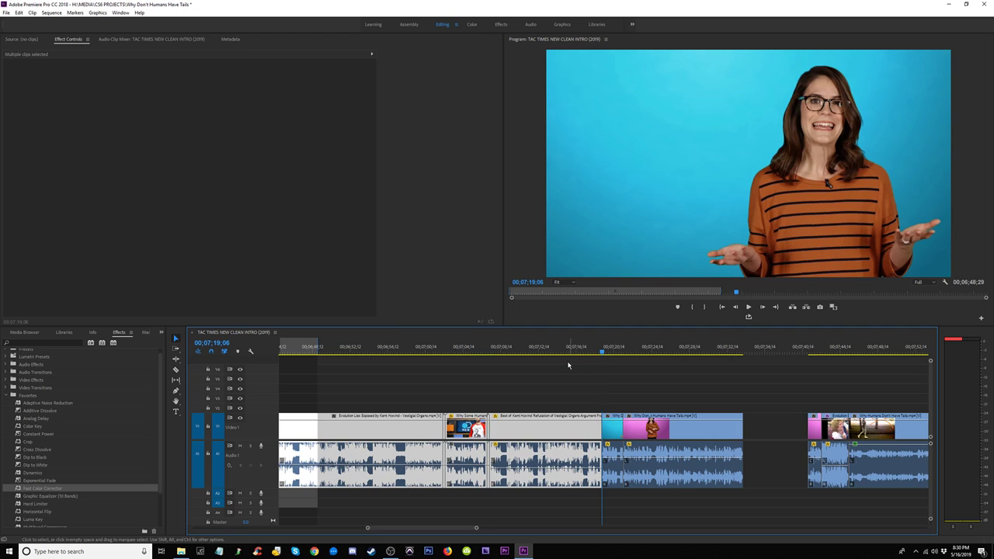
key(minus)
key(minus)
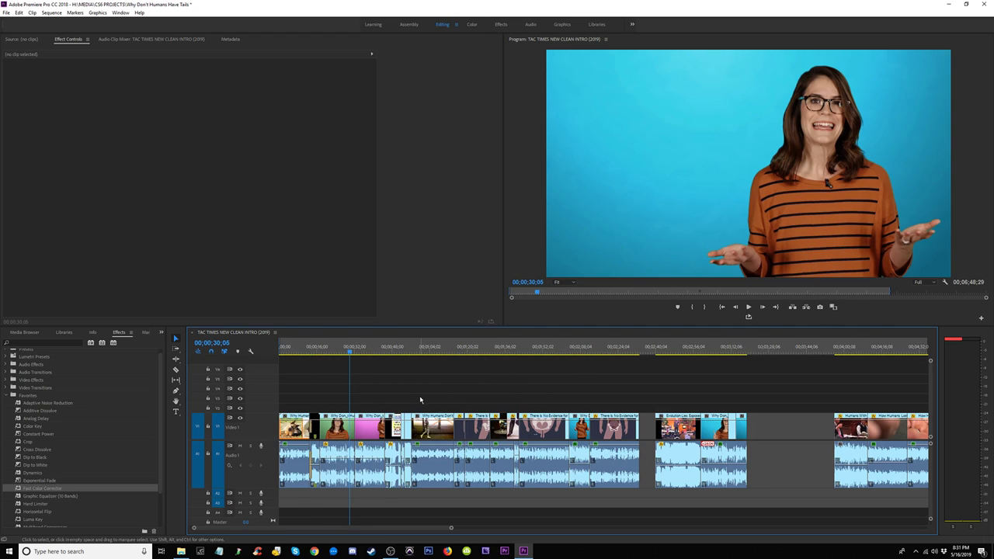
Step: Cut the Evolution Lies Exposed clip following the pink-background footage and insert it at 00;00;30;05
drag(389, 438, 390, 438)
key(ctrl+x)
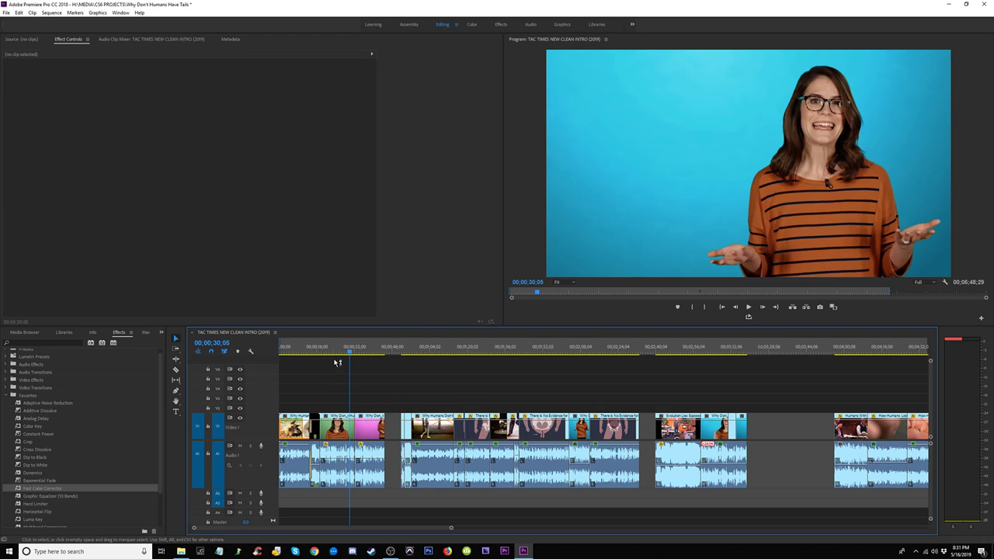
key(equal)
key(equal)
key(equal)
key(equal)
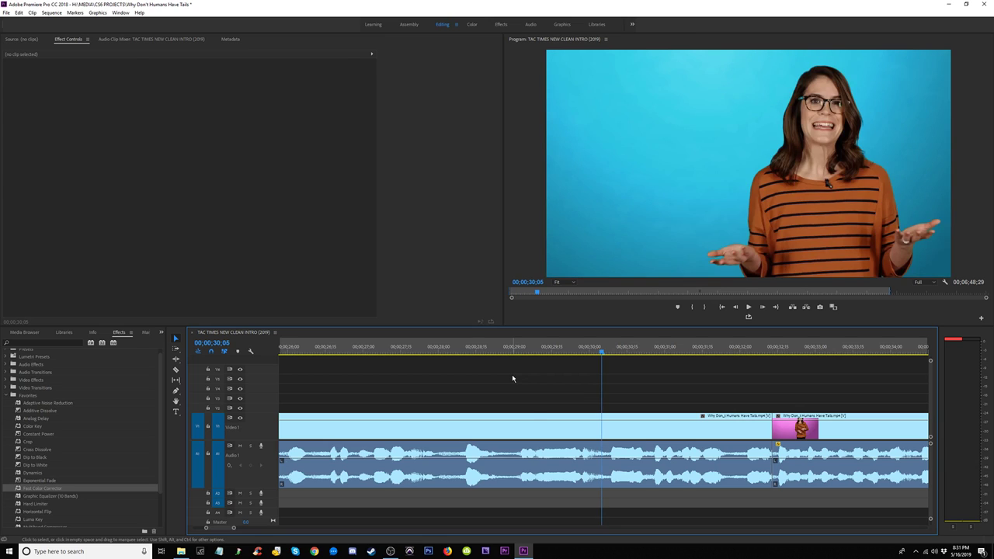
key(ctrl+shift+v)
key(minus)
key(minus)
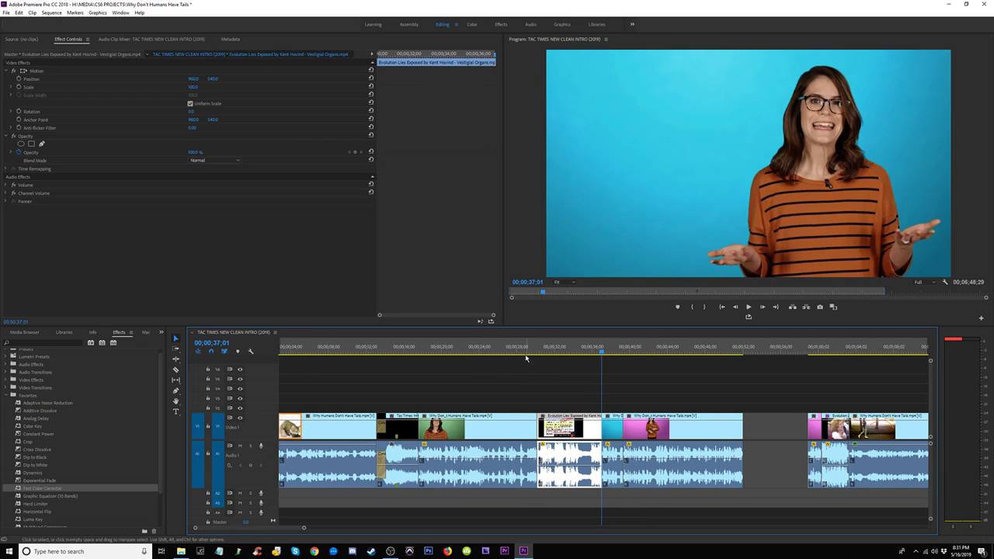
Step: Play the inserted Evolution Lies Exposed portion and trim its end to 00;00;34;29
click(531, 355)
key(space)
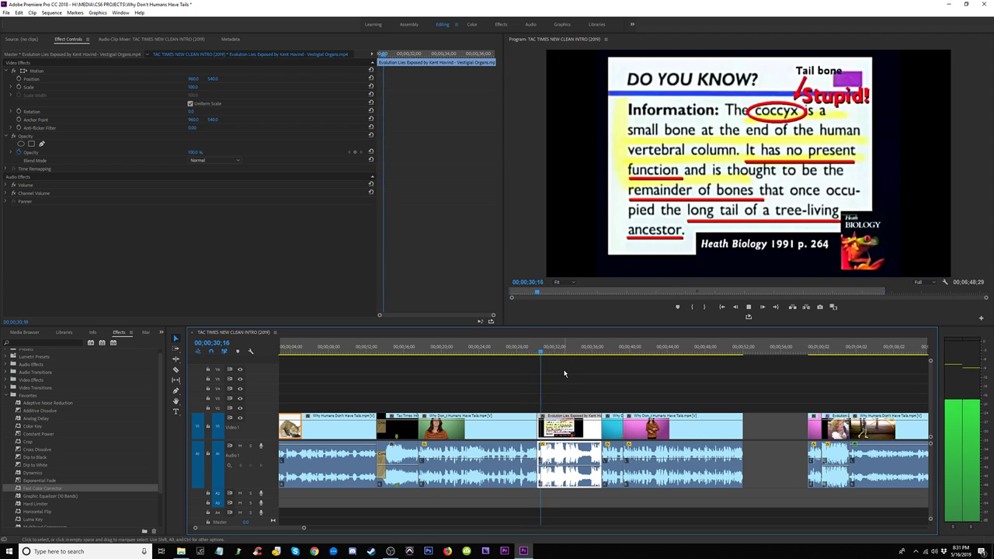
key(equal)
key(equal)
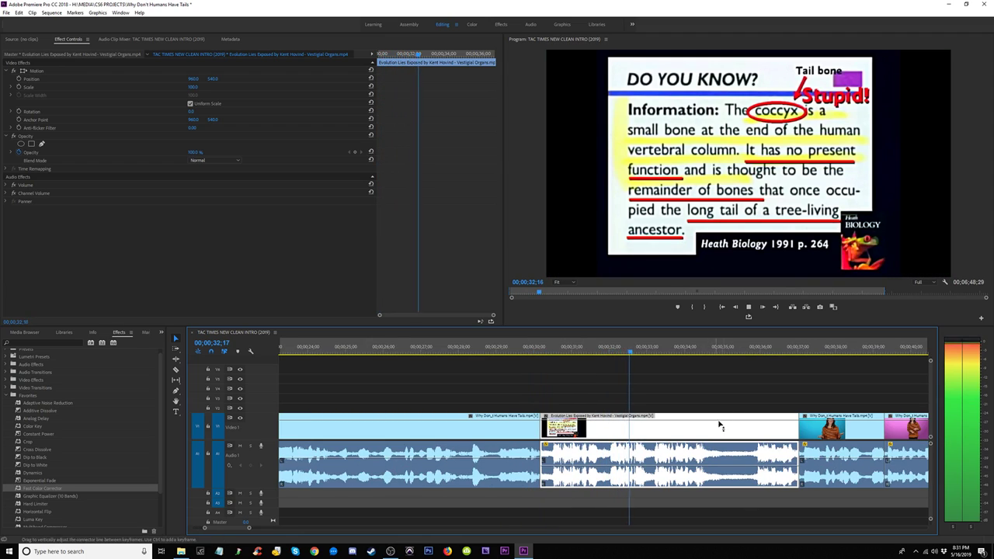
key(minus)
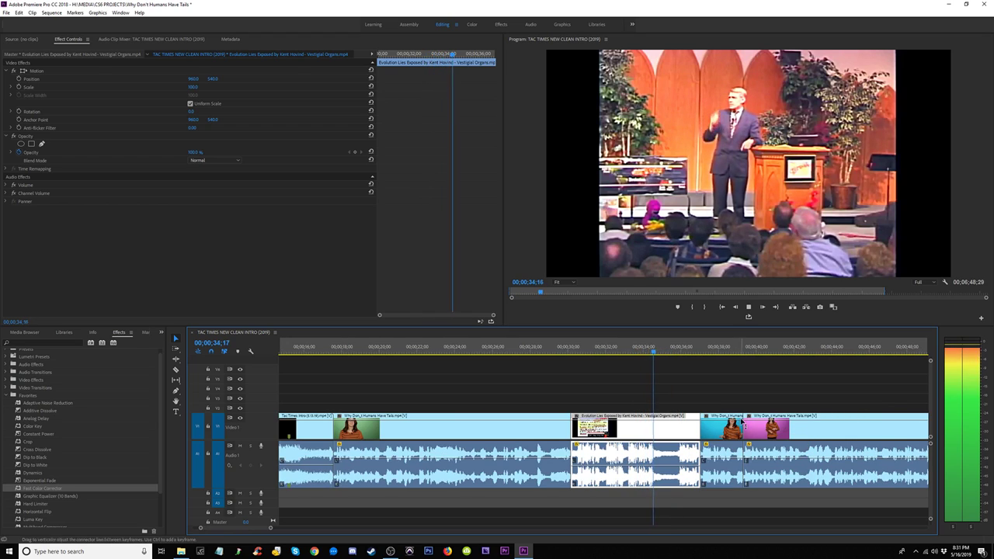
drag(698, 451, 666, 451)
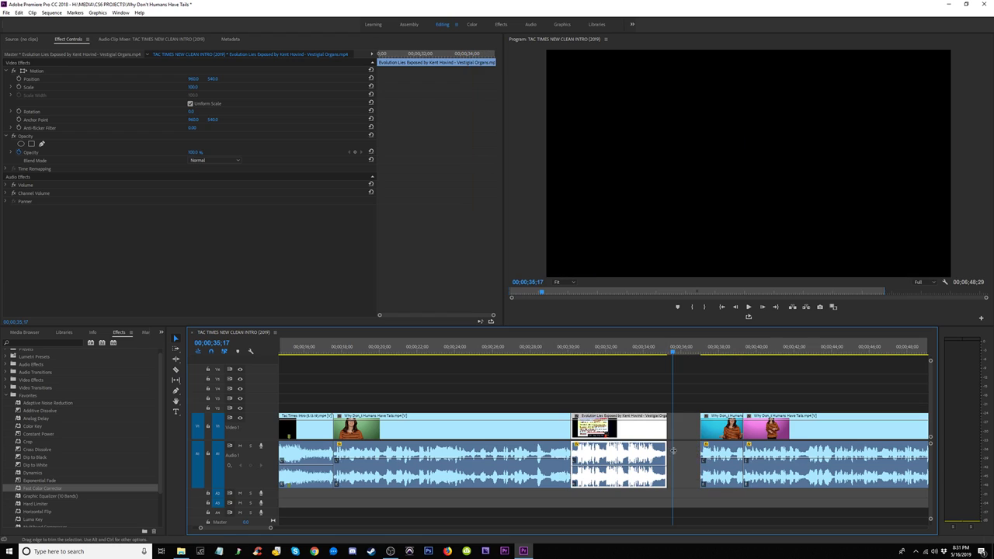
click(640, 353)
key(space)
key(space)
drag(665, 432, 661, 431)
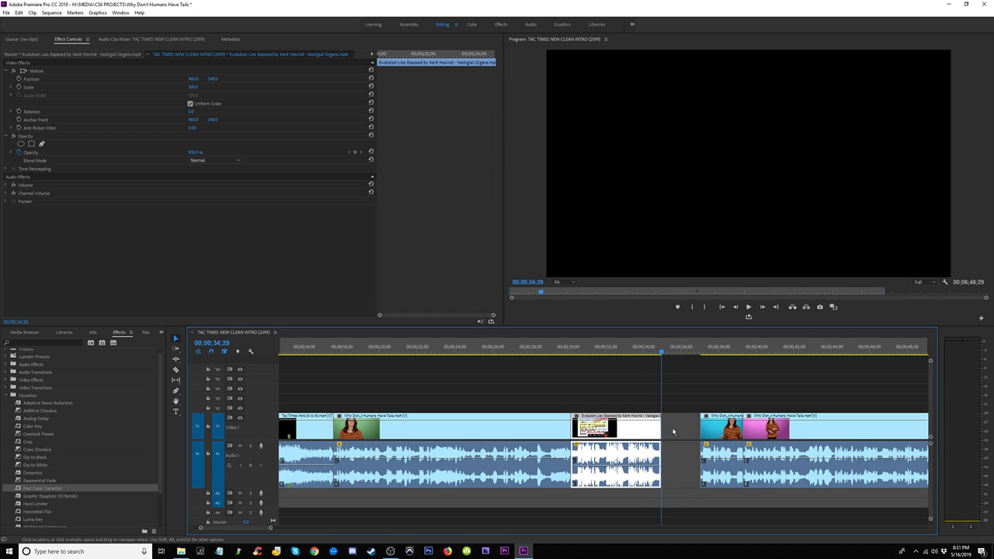
Step: Close the gap after the trimmed Evolution Lies Exposed portion and play the sequence across the new join
click(673, 432)
key(Delete)
key(space)
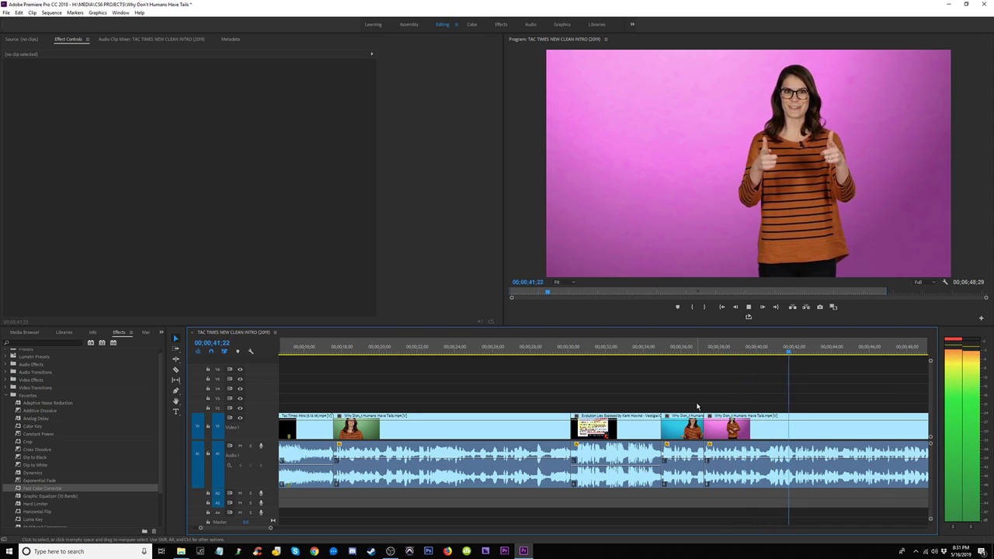
key(=)
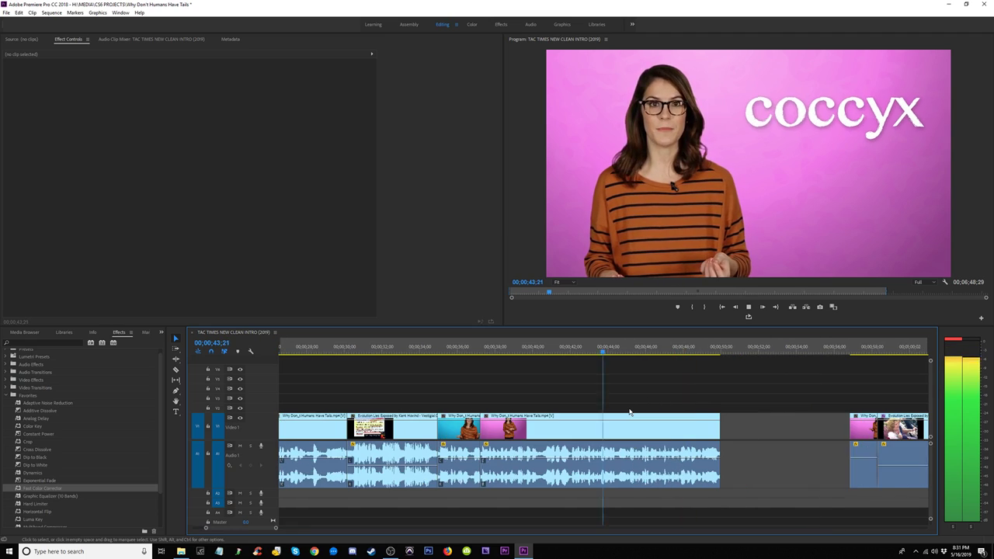
Step: Ripple-delete the short teal-background clip following the Evolution Lies Exposed excerpt and play across the new join
click(459, 458)
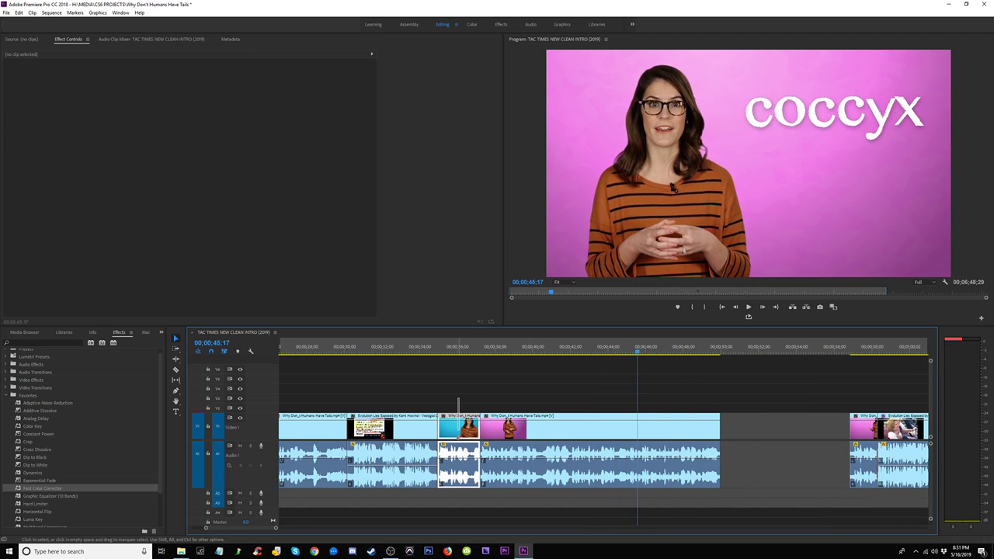
key(shift+Delete)
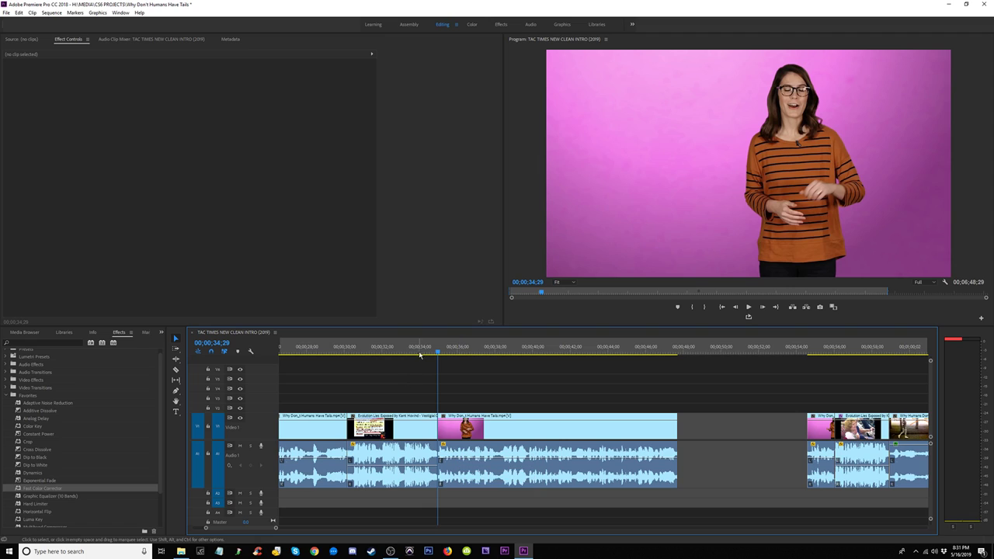
click(423, 353)
key(space)
key(space)
Step: Add short Constant Power audio crossfades at the lecture excerpt's joins and remove the surplus one at the pink-background clip's end
drag(454, 496, 335, 477)
click(463, 393)
drag(456, 499, 341, 467)
click(344, 465)
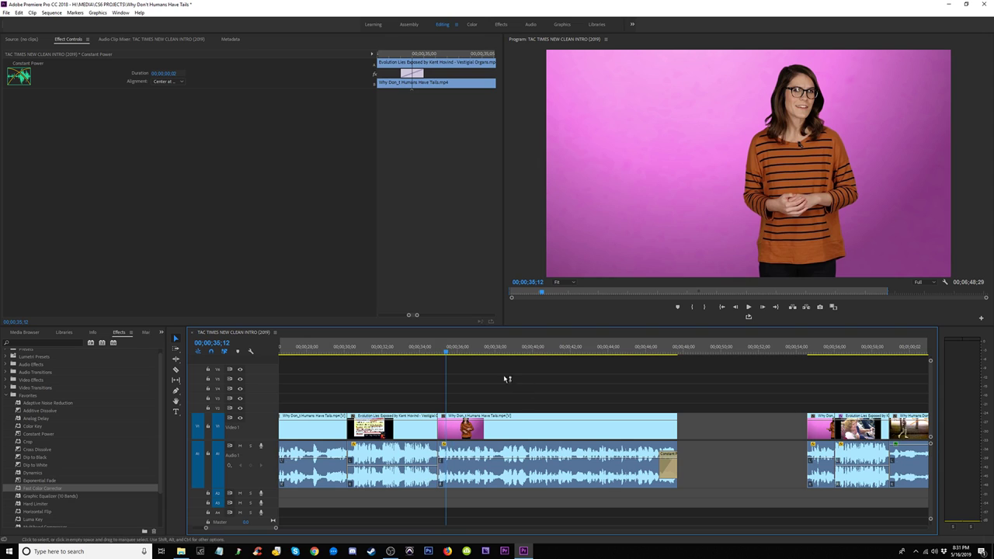
key(space)
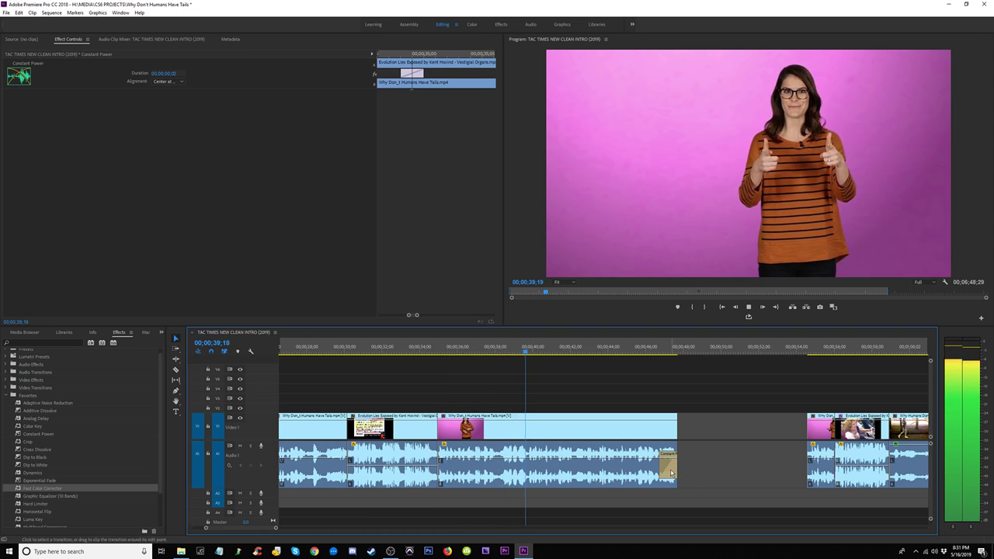
click(684, 459)
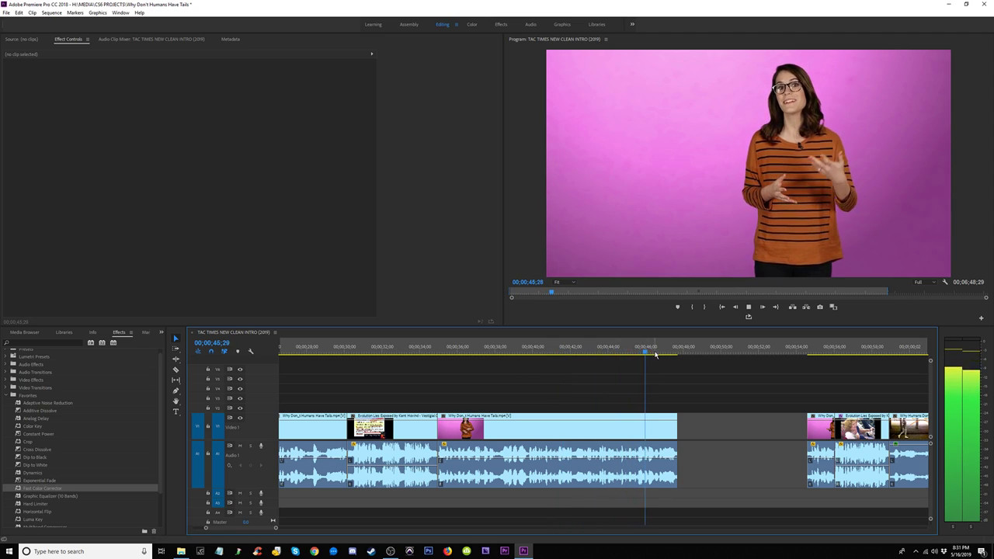
Step: Close the gap after the long pink-background clip and review playback across the surrounding joins
key(space)
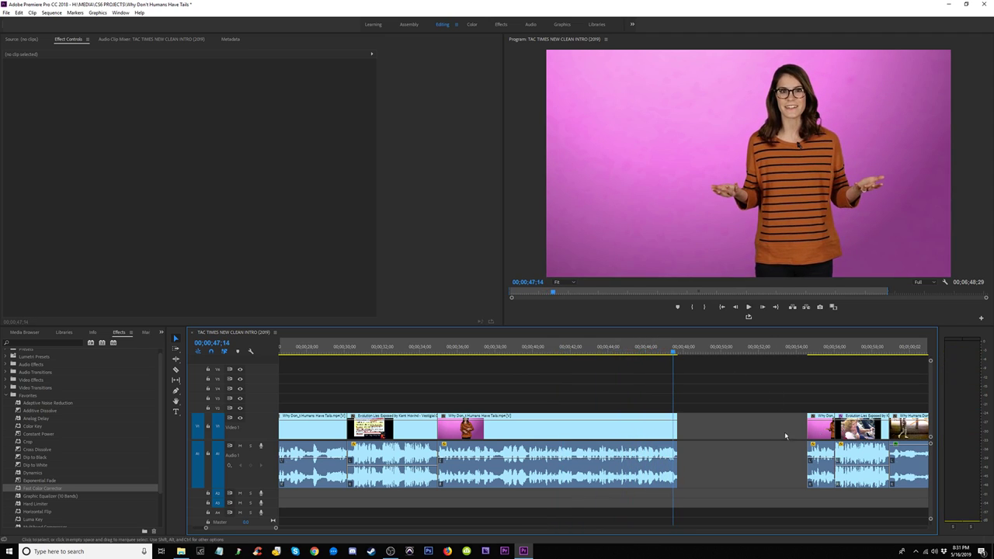
click(772, 434)
key(Delete)
key(space)
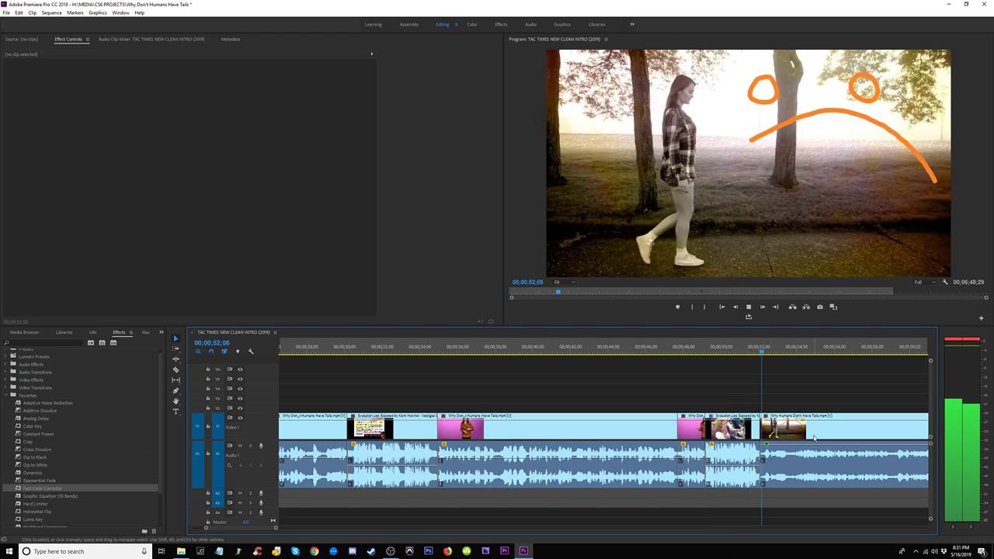
key(minus)
key(minus)
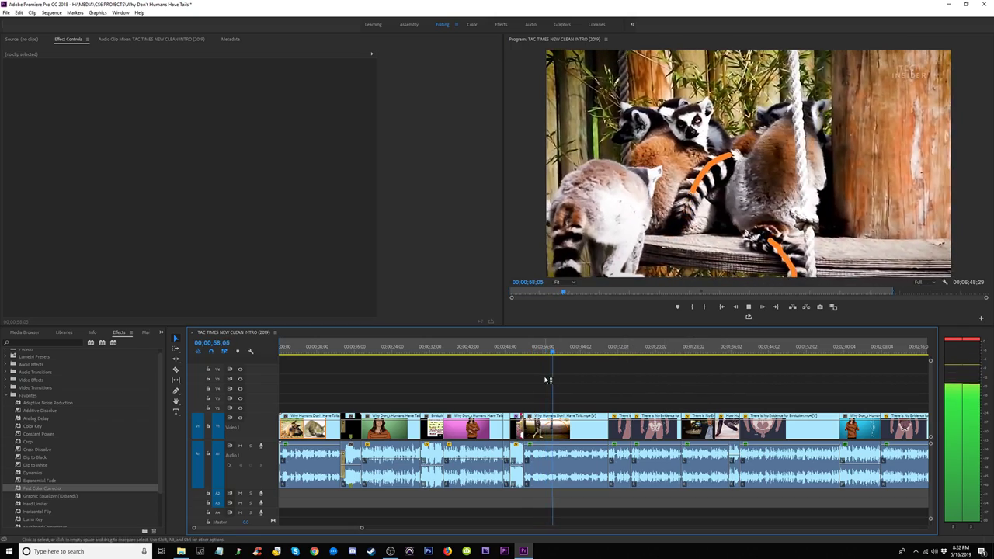
click(457, 347)
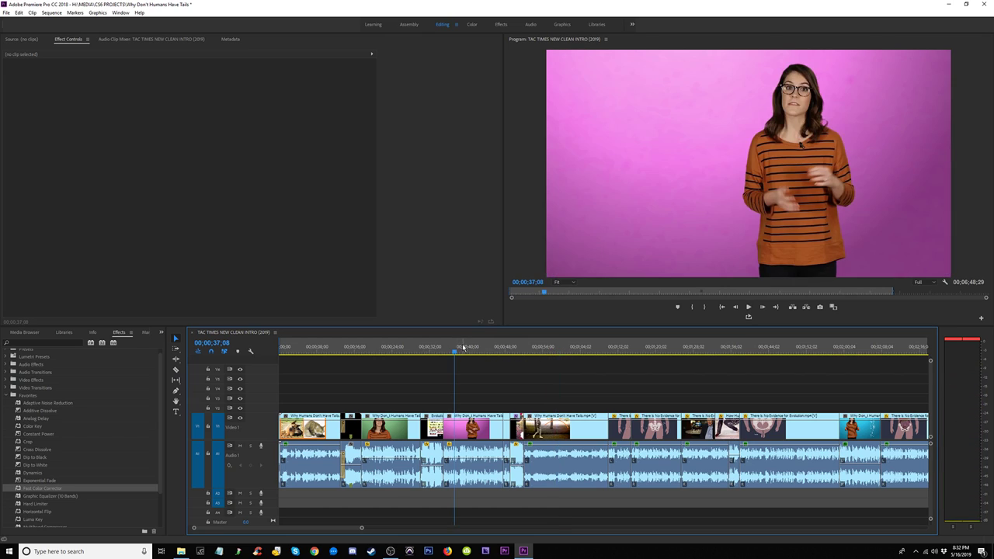
key(space)
key(space)
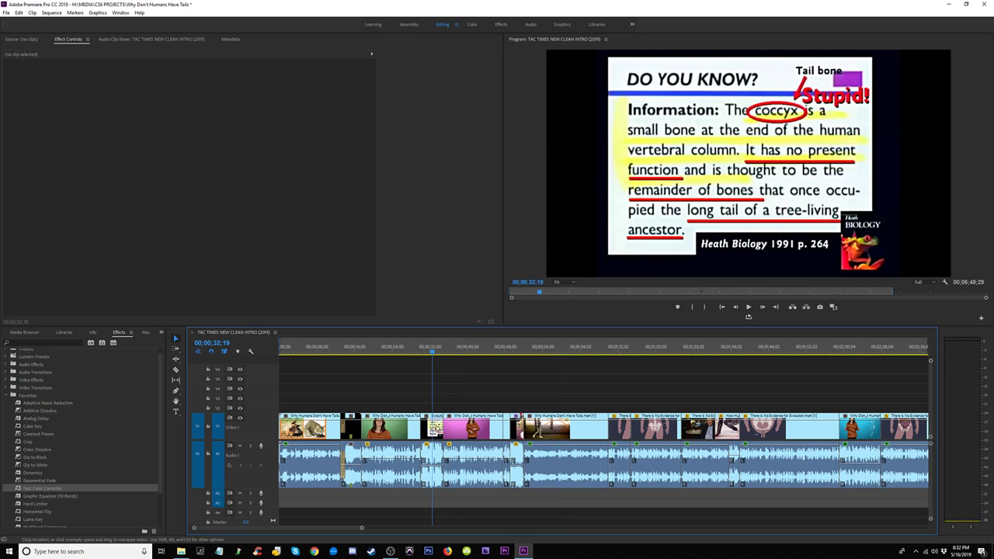
Step: Copy the first Evolution Lies Exposed excerpt, insert the duplicate at 00;00;47;21 after the pink-background clip, and play it
click(435, 431)
click(494, 354)
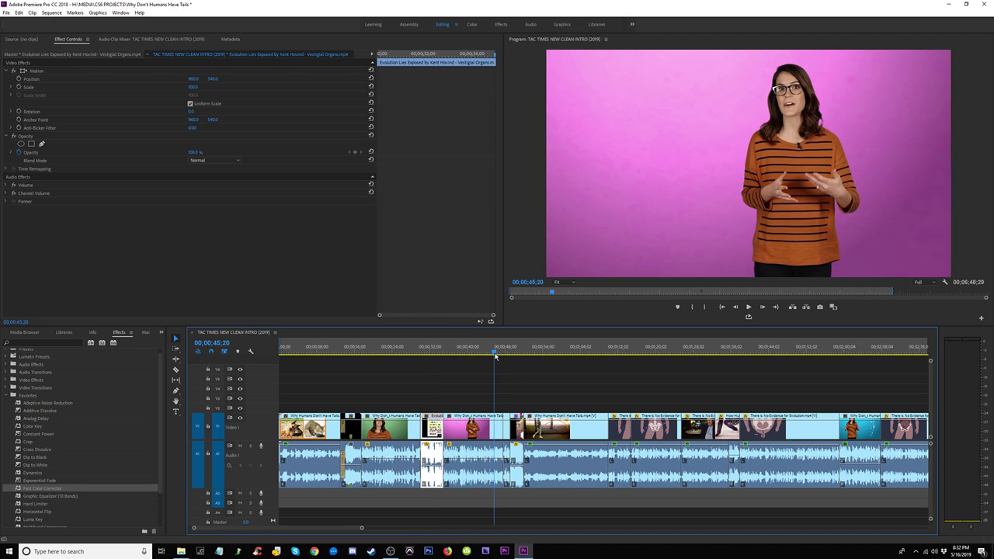
key(Down)
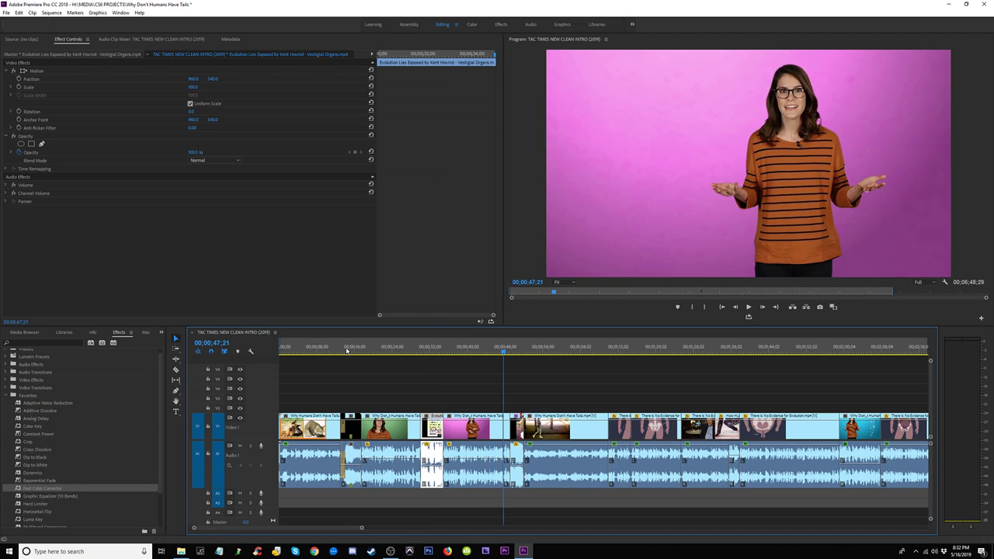
drag(364, 351, 503, 355)
key(space)
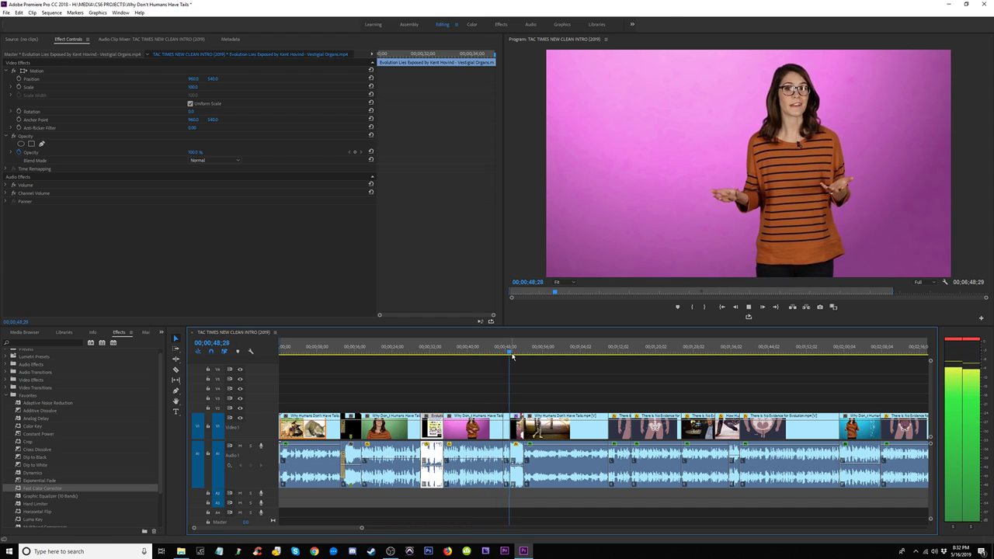
key(space)
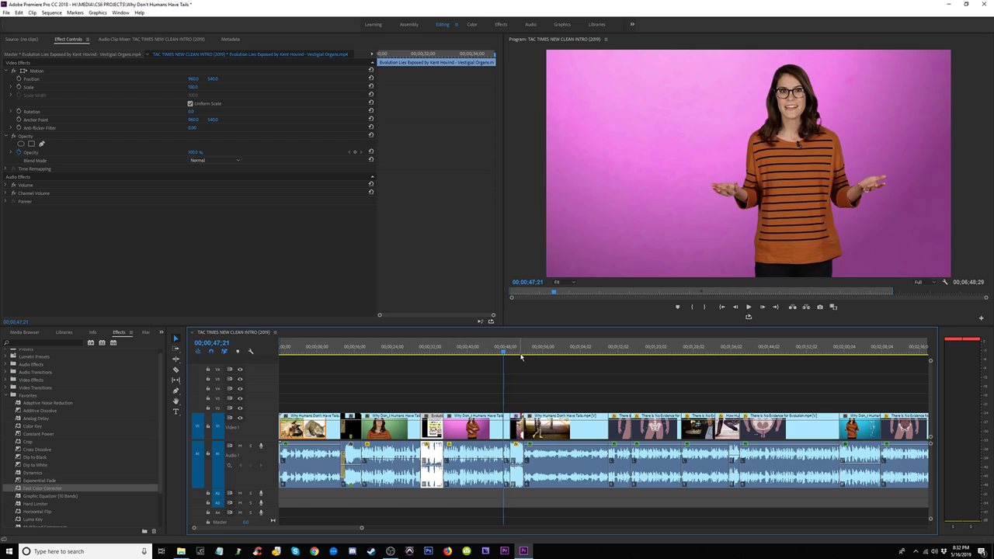
key(=)
key(=)
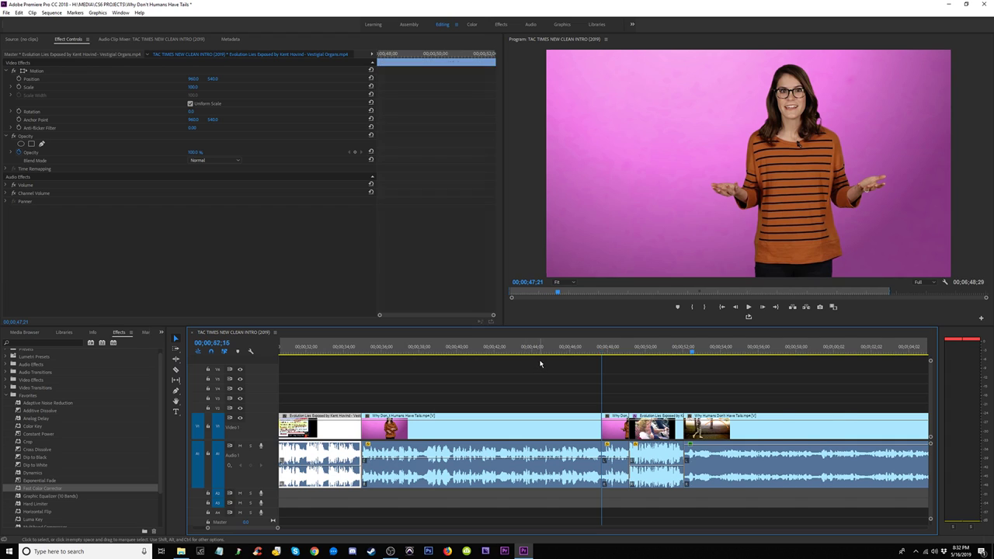
key(ctrl+shift+v)
key(space)
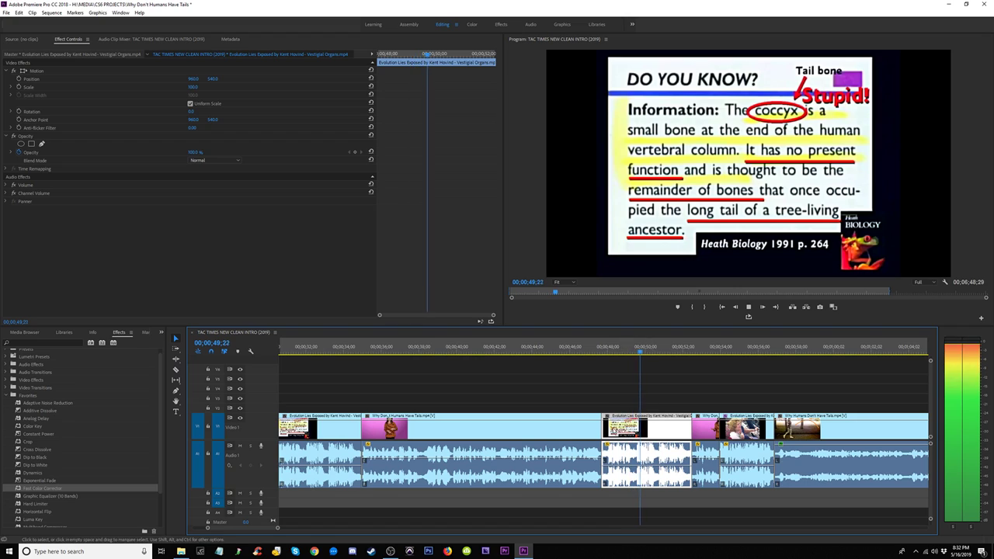
Step: Trim the coccyx slide portion from the start of the duplicated Evolution Lies Exposed clip
key(space)
drag(606, 430, 681, 429)
drag(619, 352, 634, 355)
Step: Try starting the duplicated lecture clip at 00;00;49;13 and closing the gap before it
drag(604, 429, 634, 429)
click(619, 430)
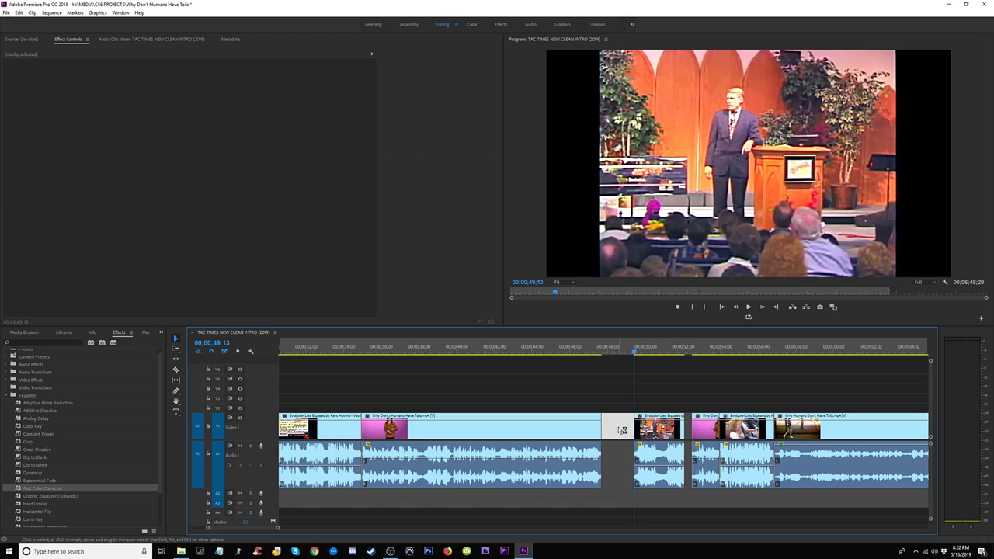
key(Delete)
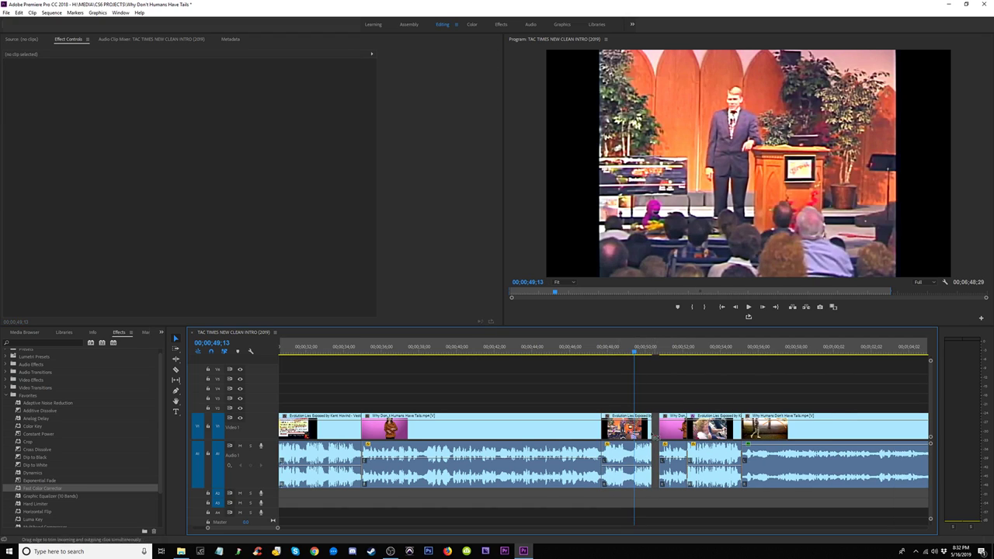
key(ctrl+z)
key(ctrl+z)
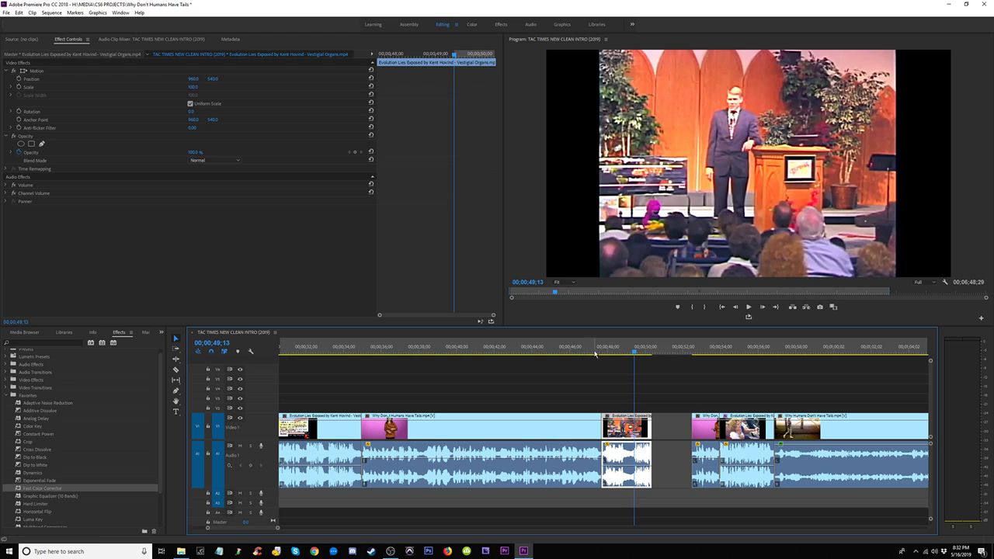
Step: Extend the end of the duplicated lecture clip to 00;00;52;15, meeting the next pink-background clip, and play it
click(595, 353)
key(space)
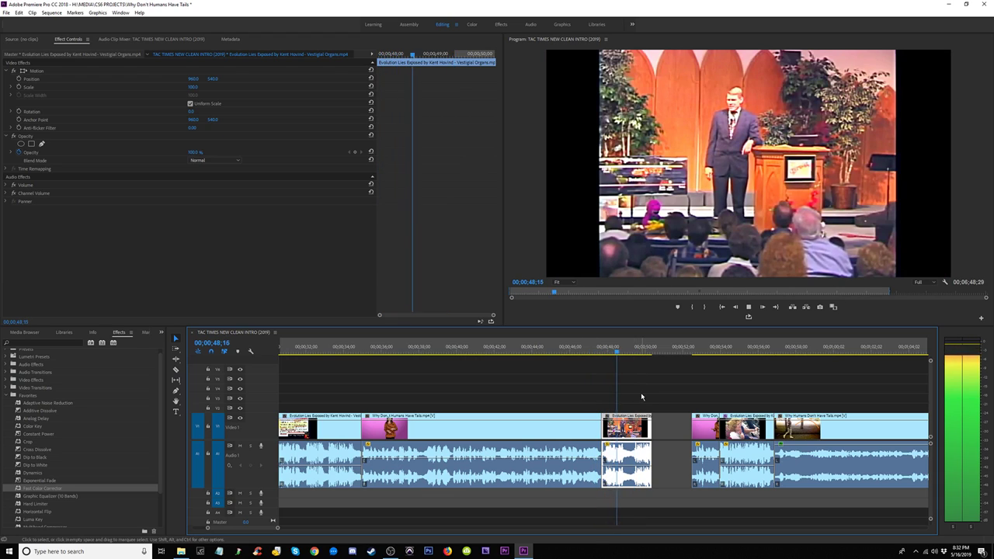
drag(651, 427, 692, 429)
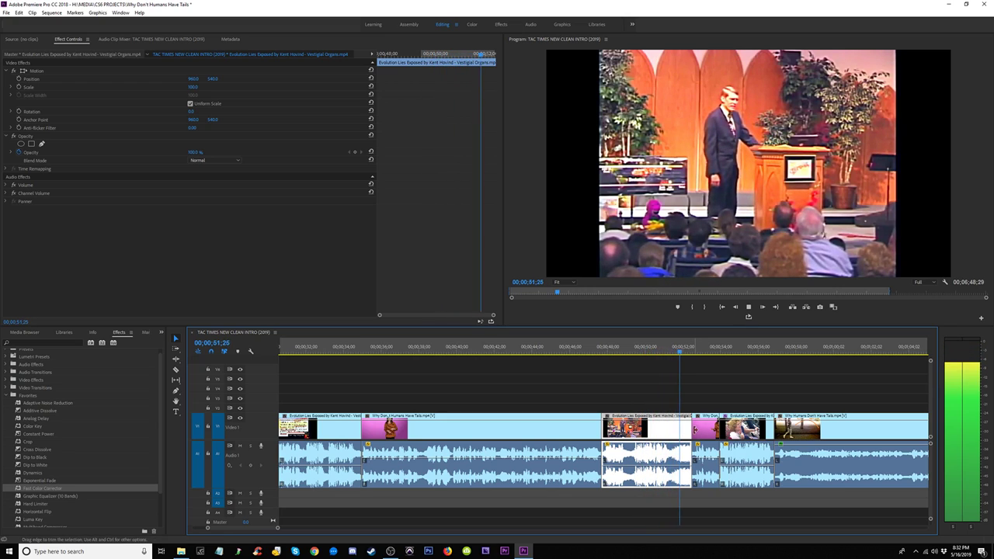
key(space)
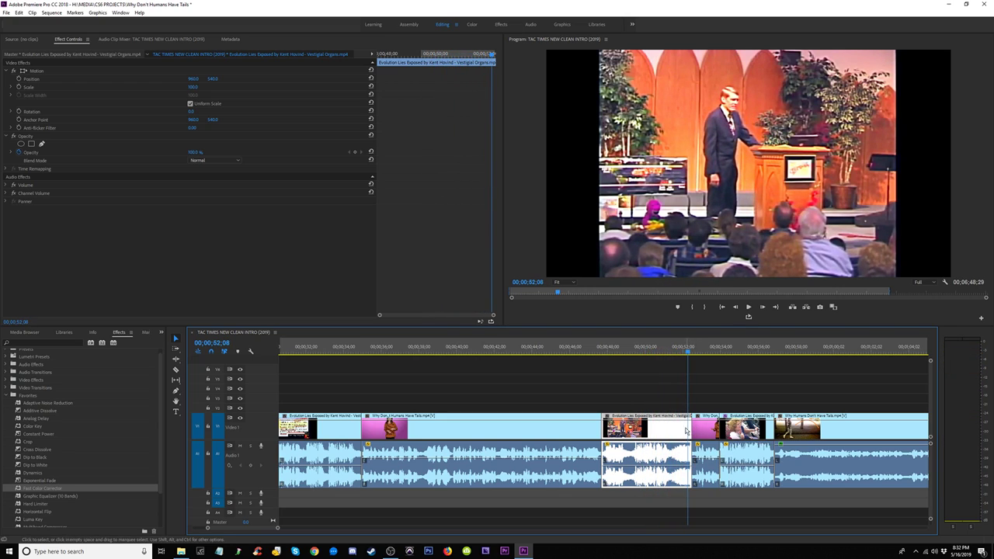
Step: Open a gap up to 00;01;06;29 by inserting three copies of the lecture clip after it and deleting them
click(680, 352)
key(ctrl+shift+v)
key(ctrl+shift+v)
key(ctrl+shift+v)
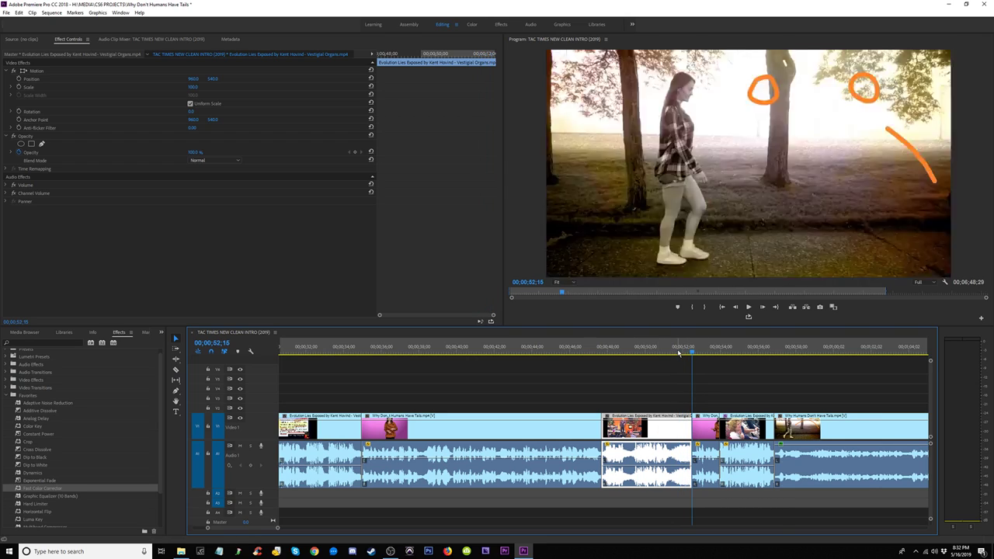
key(minus)
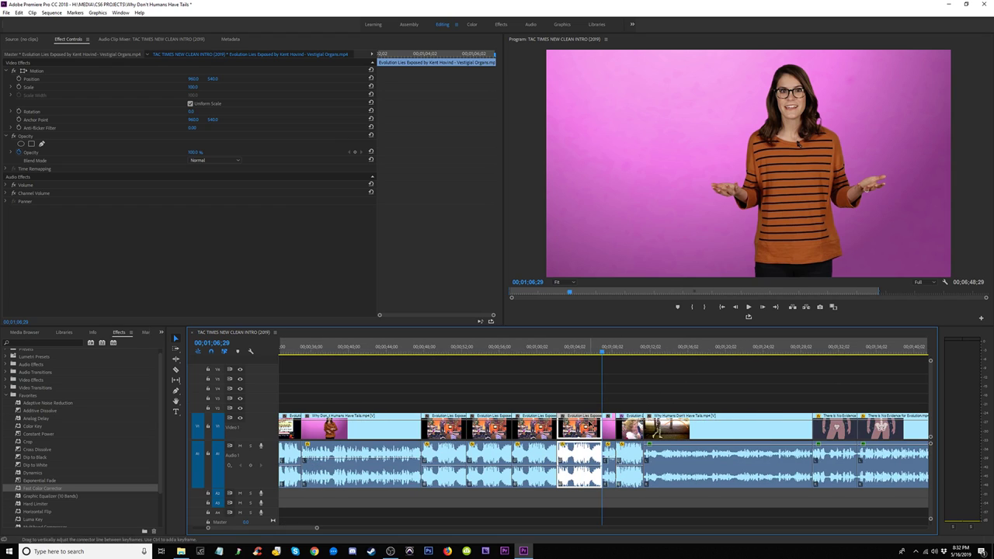
drag(584, 398, 504, 419)
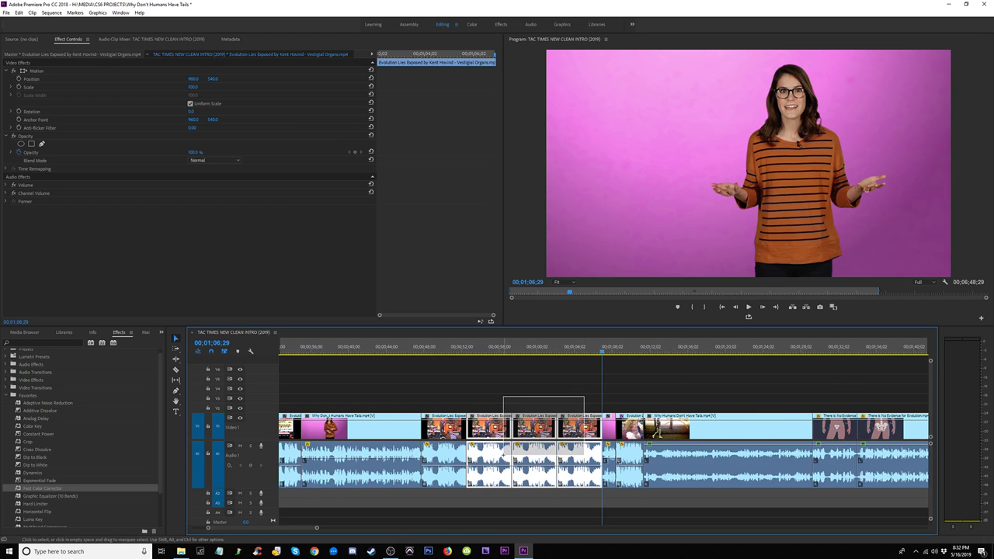
drag(505, 460, 506, 460)
key(Delete)
Step: Extend the duplicated lecture clip's end to 00;01;06;29 to fill the gap, and play through into the following footage
drag(468, 429, 534, 428)
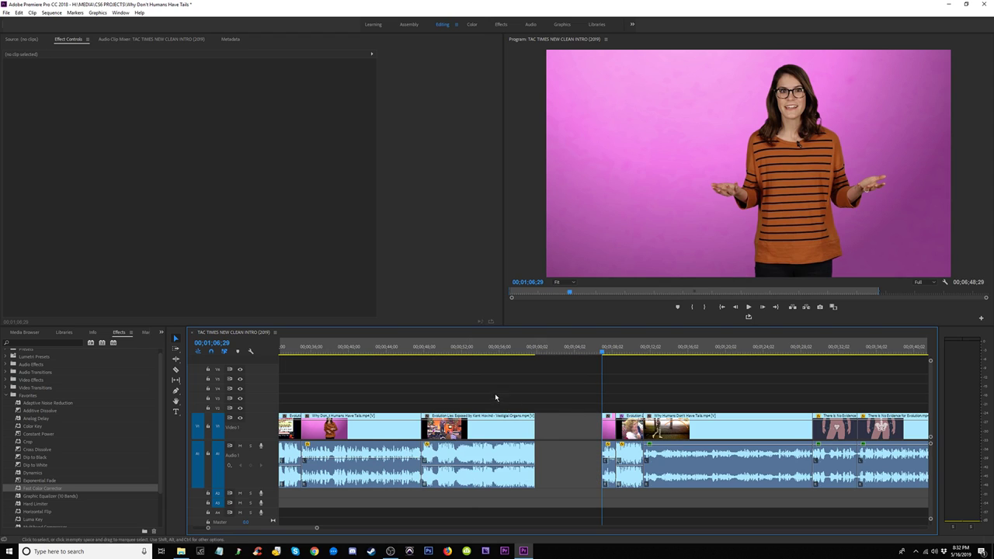
key(space)
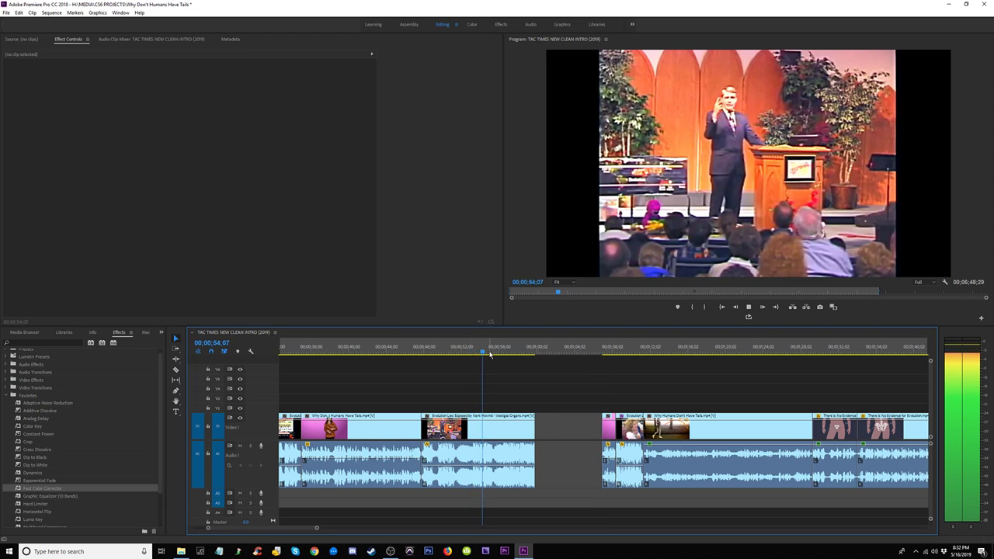
drag(506, 358, 528, 358)
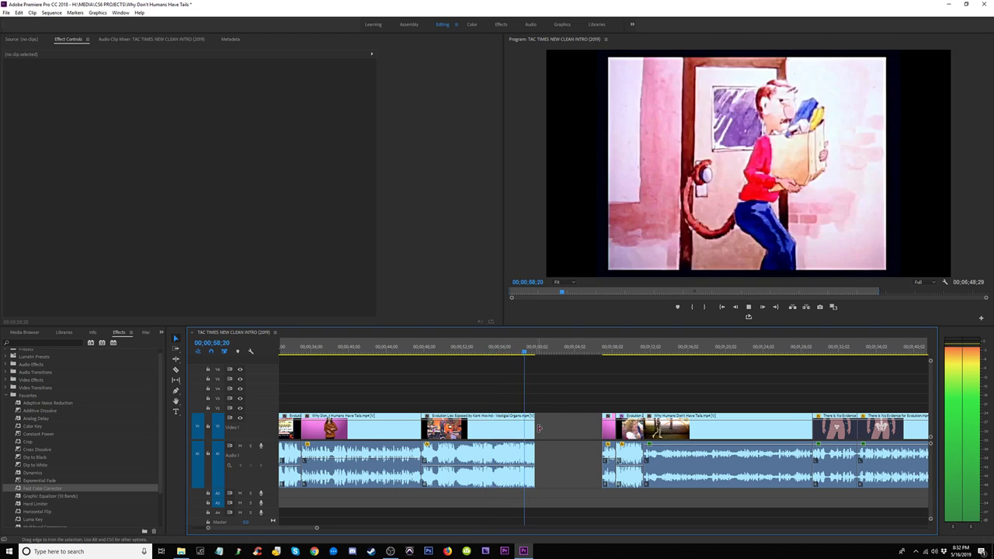
drag(535, 429, 598, 430)
click(551, 349)
key(space)
key(space)
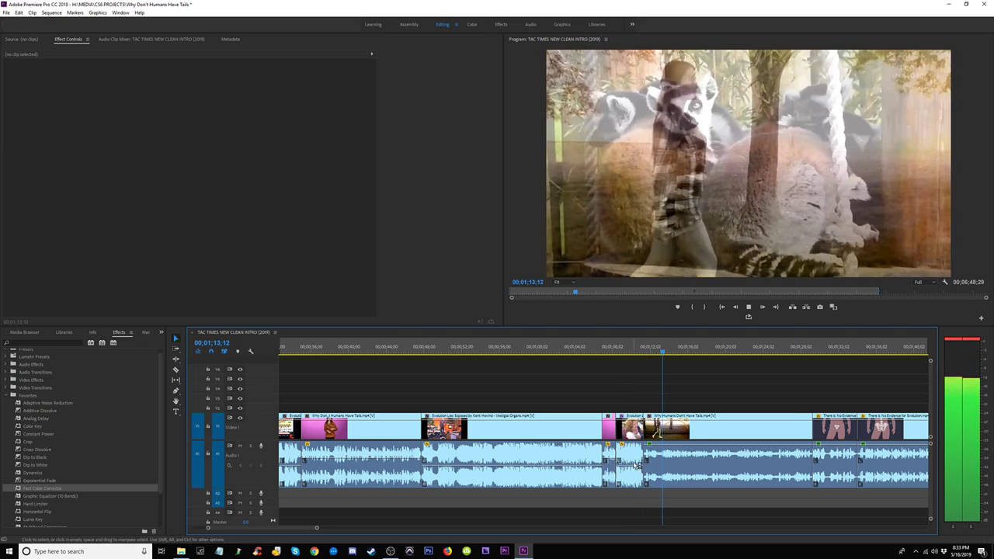
Step: Add Constant Power audio crossfades at the joins from the extended lecture clip to the walking-woman footage and shorten them
key(space)
drag(651, 497, 593, 480)
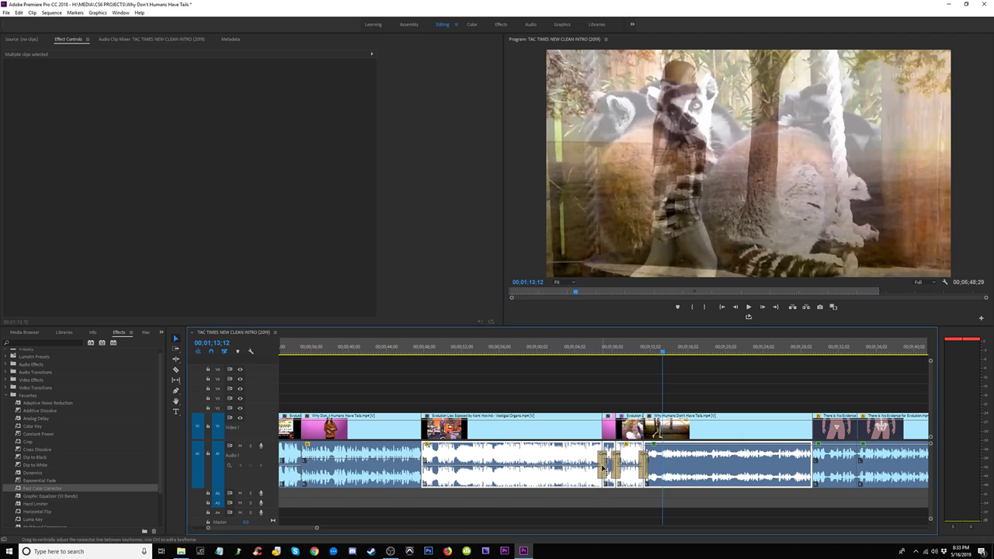
key(=)
key(=)
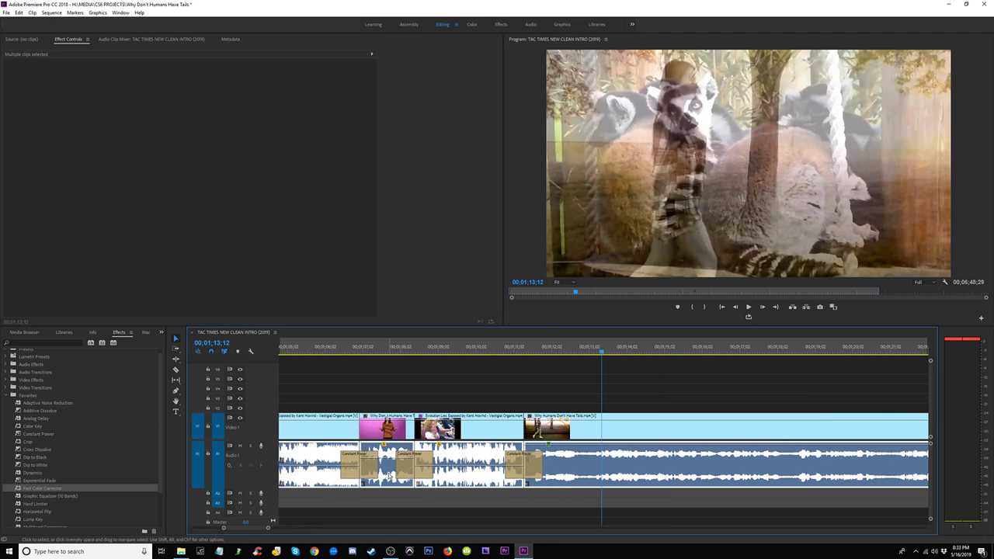
drag(379, 473, 360, 472)
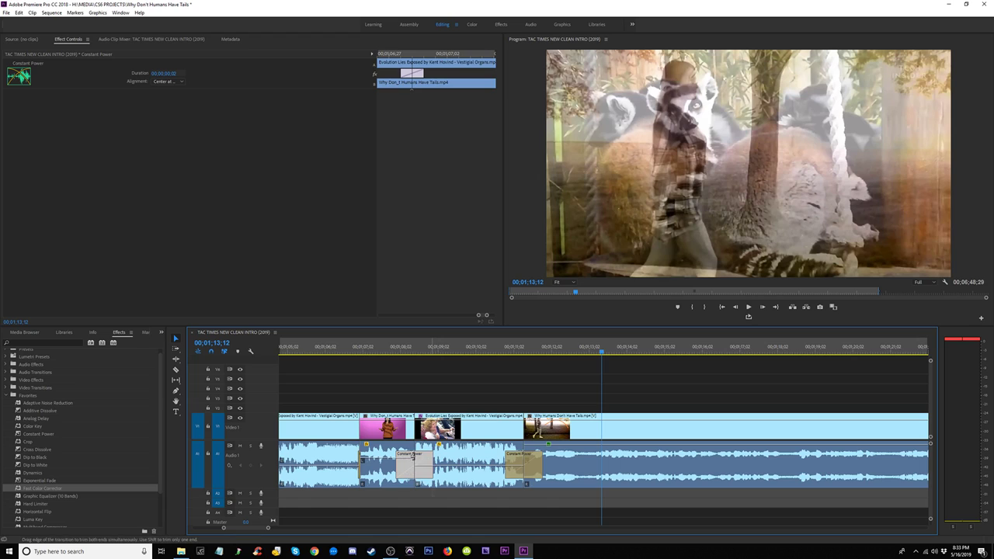
key(Delete)
click(530, 464)
drag(513, 458, 505, 458)
key(minus)
key(minus)
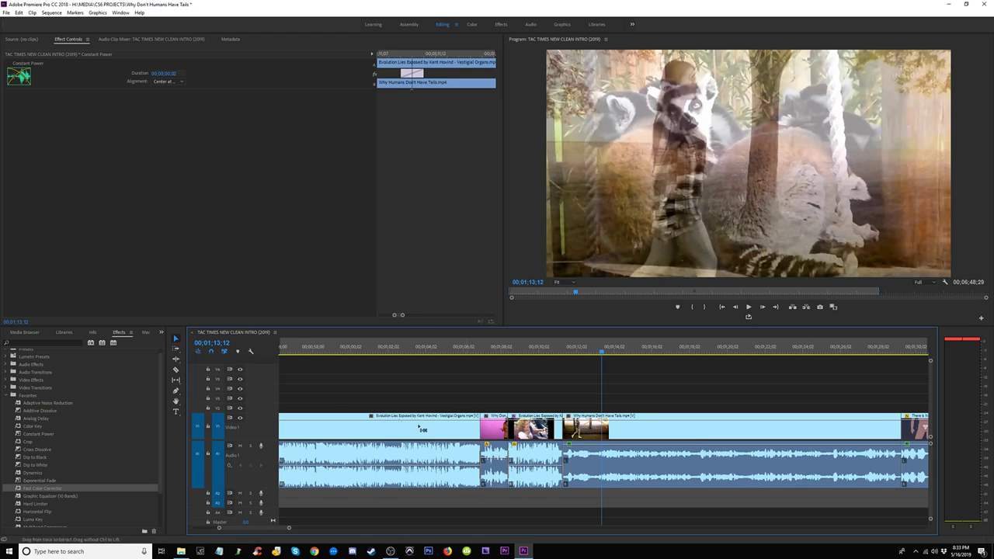
Step: Return the playhead to the sequence start at 00;00;00;00 with the edited sections in view
click(448, 353)
key(minus)
key(minus)
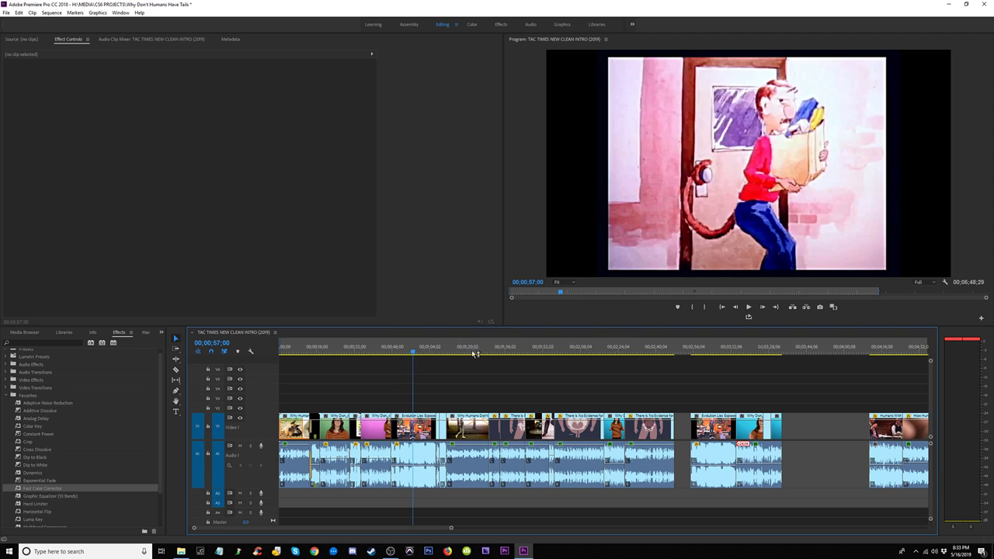
drag(404, 354, 259, 360)
key(minus)
key(equal)
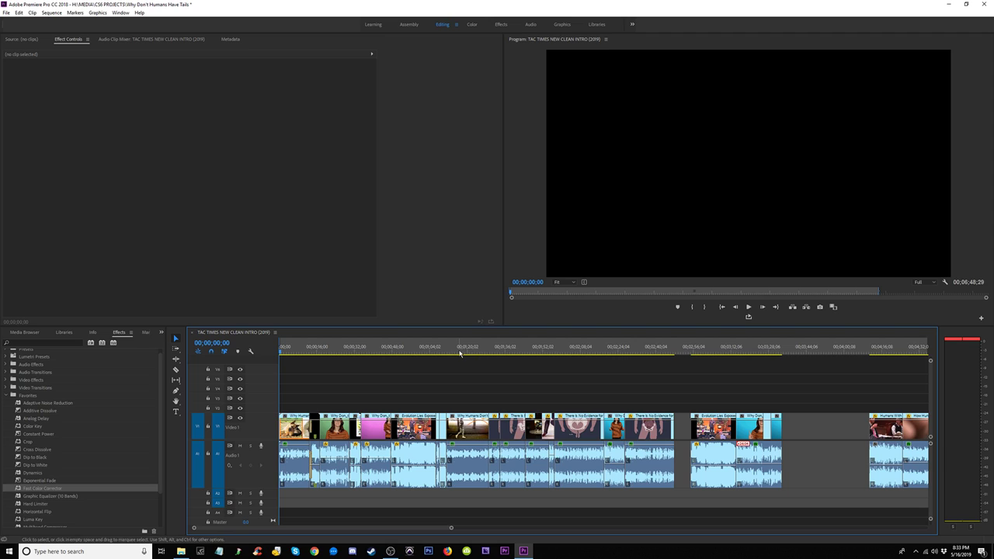
Step: Review the leftover lecture clip starting around 00;02;56 and delete it from ahead of the blue-background host footage
click(453, 352)
key(space)
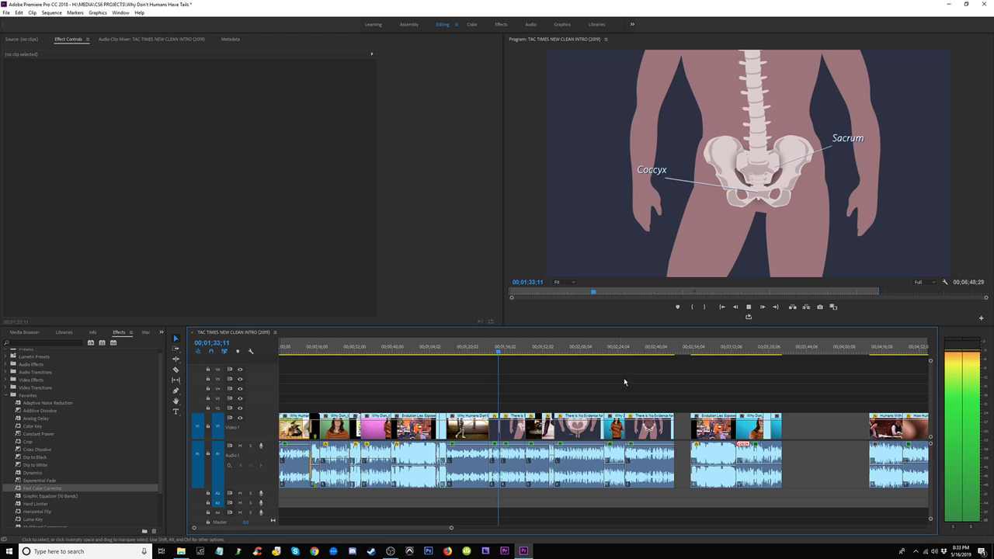
click(706, 350)
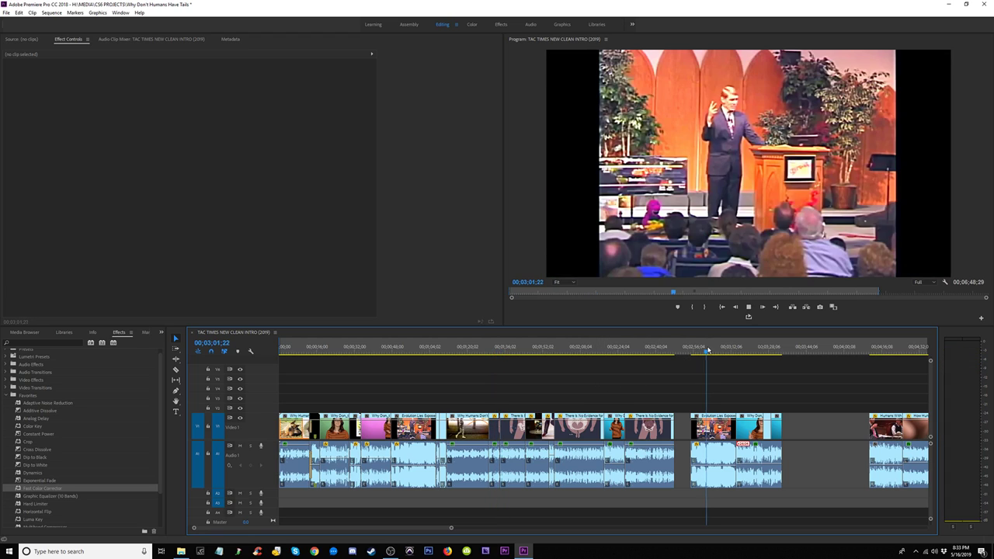
click(700, 352)
click(722, 352)
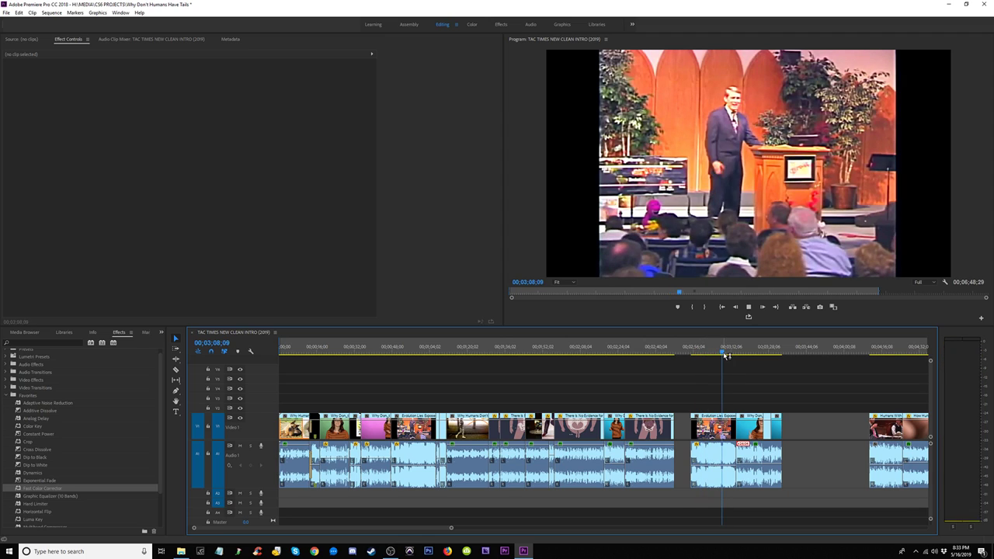
click(722, 475)
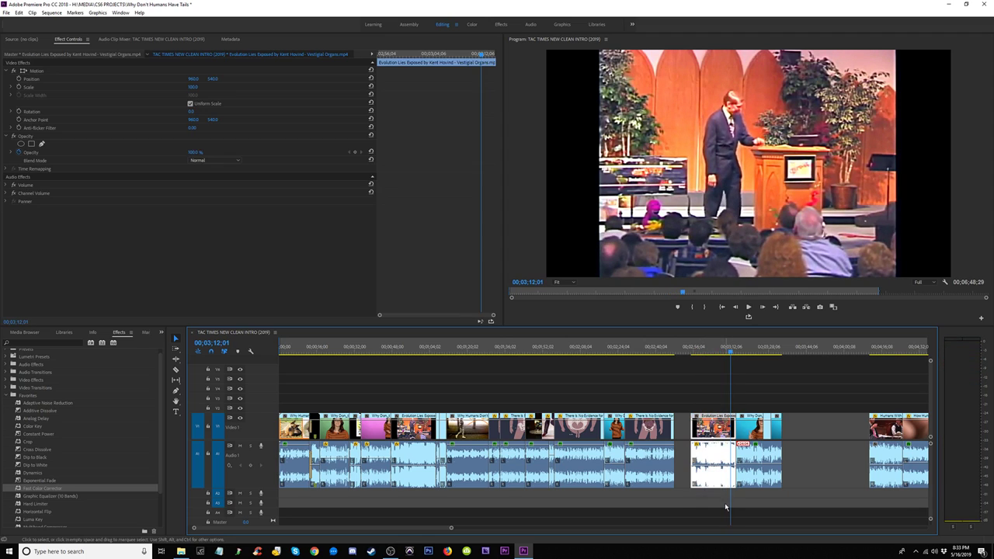
key(Delete)
Step: Play the blue-background host clips ending near 00;03;33, check the lecture clip around 00;00;56, and cut the host clips from the sequence
click(743, 351)
key(space)
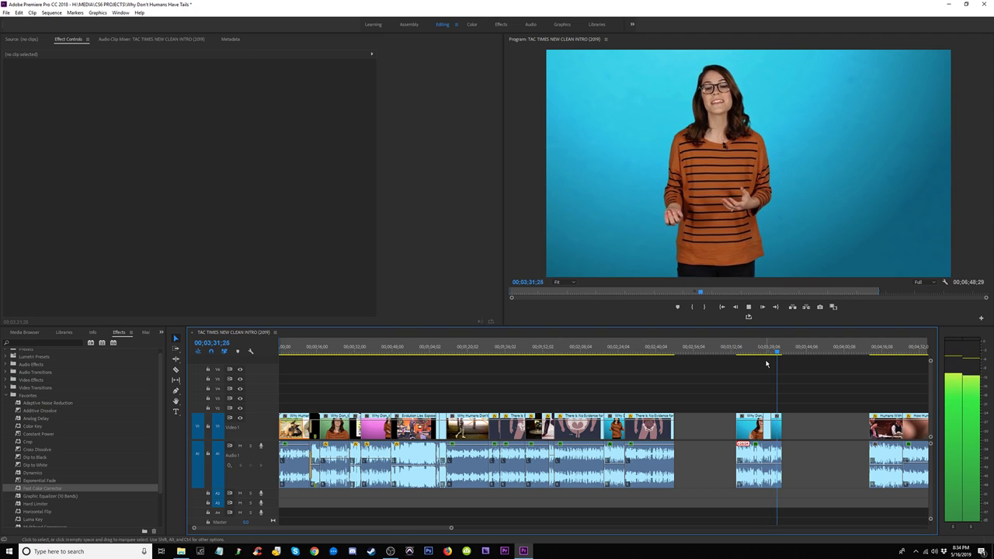
key(space)
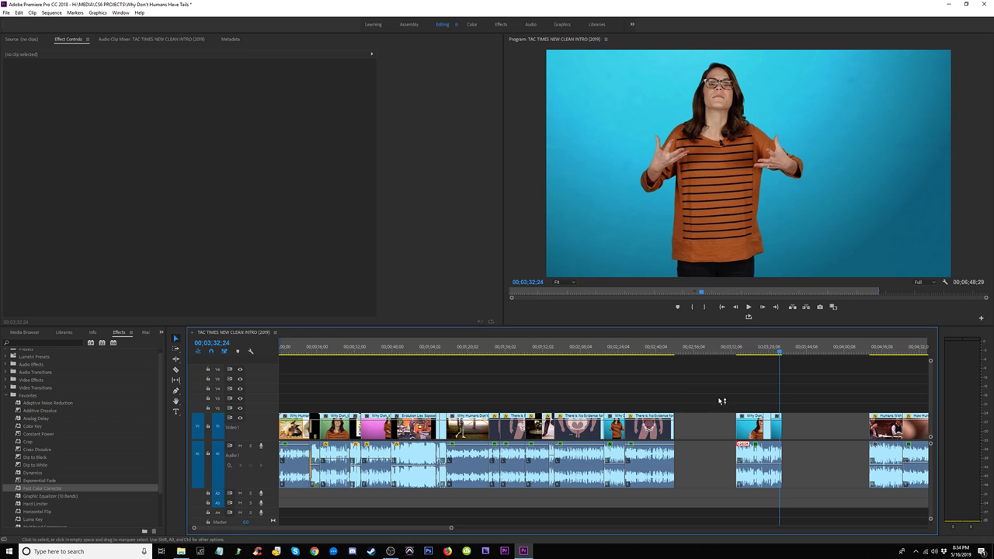
click(417, 352)
key(space)
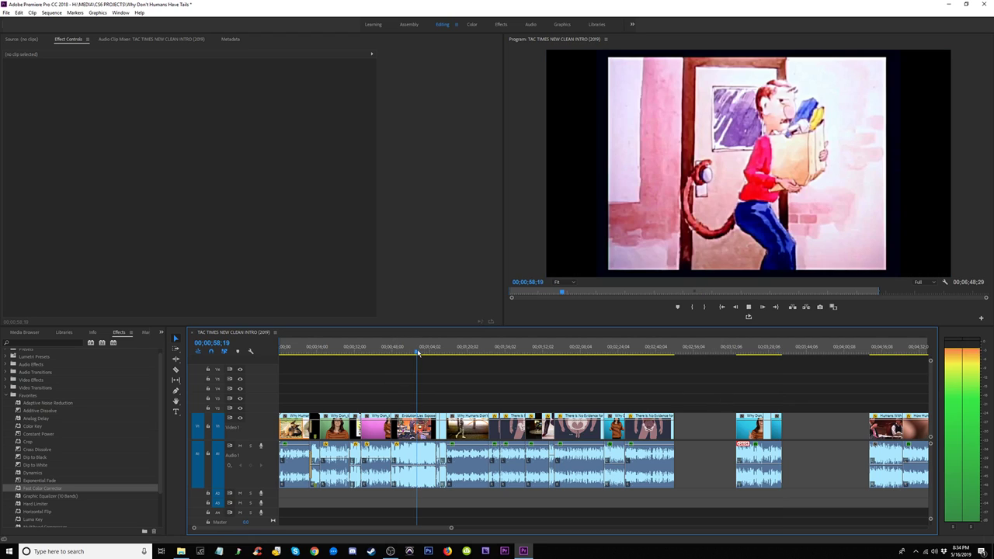
click(408, 352)
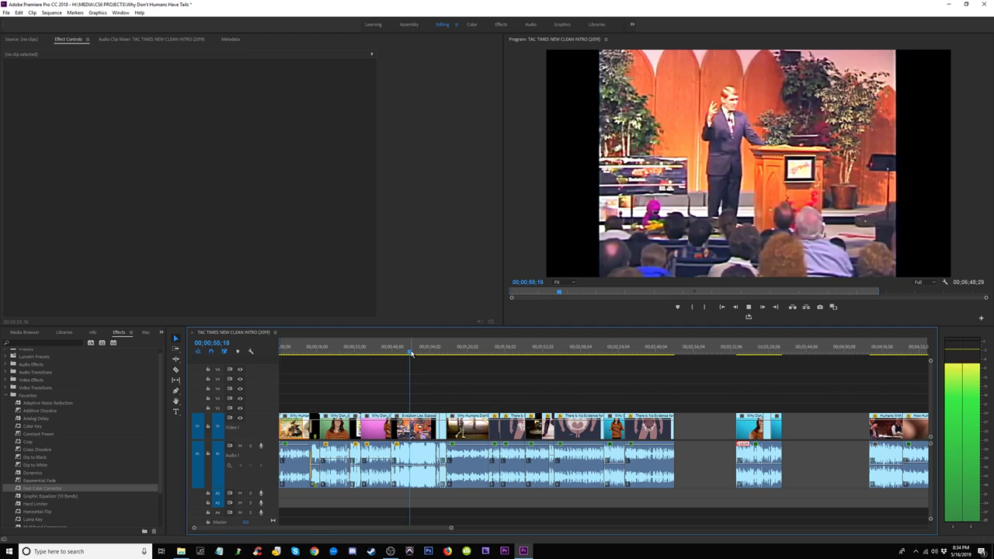
drag(411, 354, 412, 354)
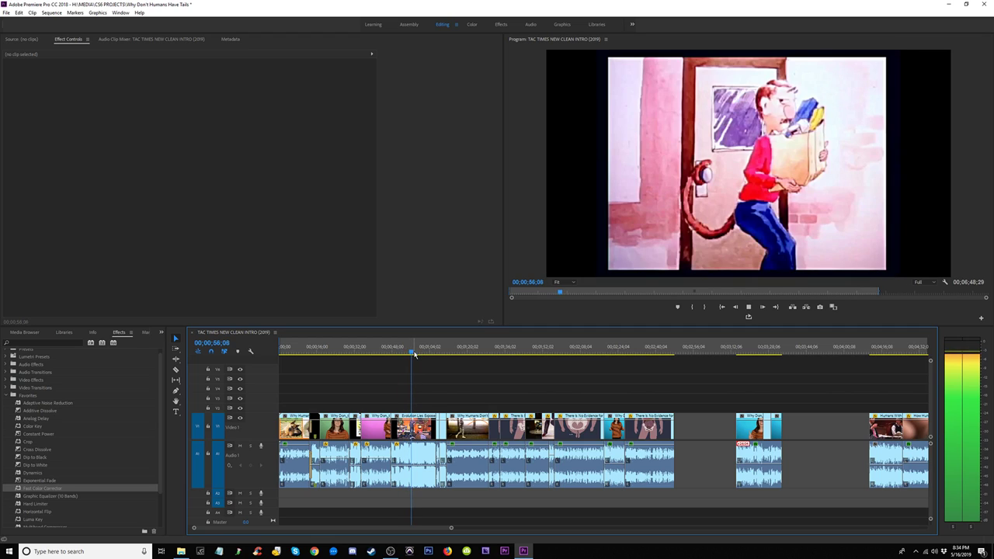
drag(809, 408, 753, 464)
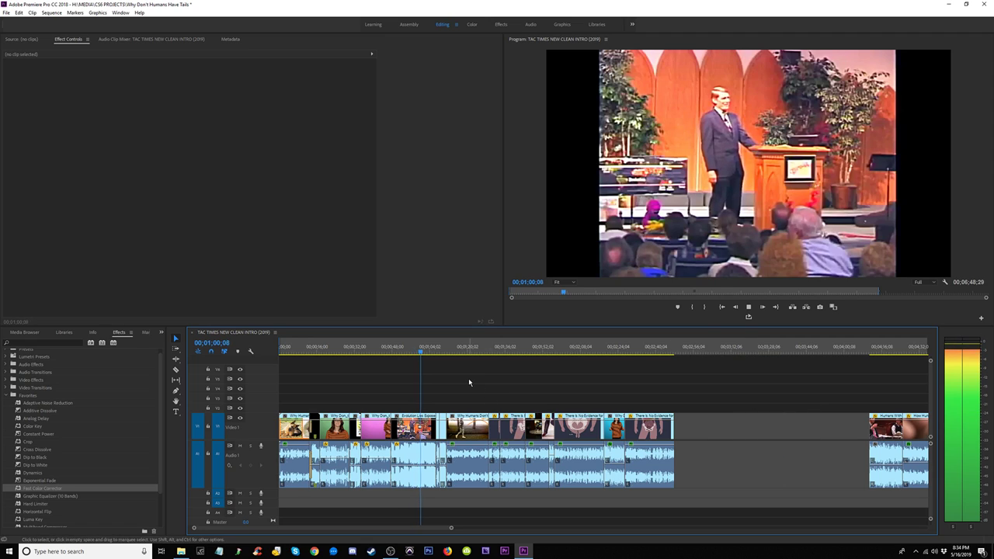
Step: Find the pause in the lecture clip at 00;00;53;03 and paste-insert the cut host clips there, splitting the lecture
key(equal)
key(equal)
key(equal)
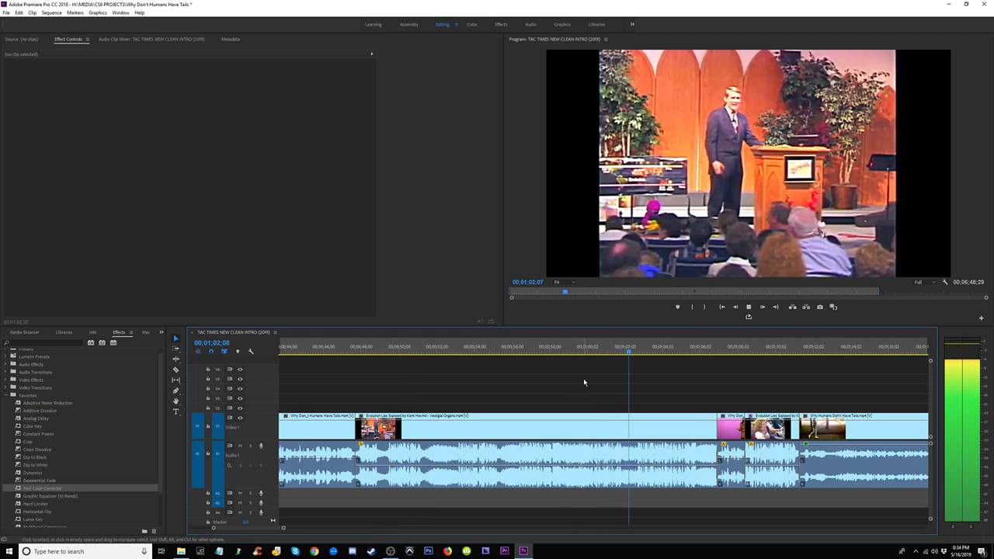
click(643, 355)
drag(644, 355, 480, 362)
key(space)
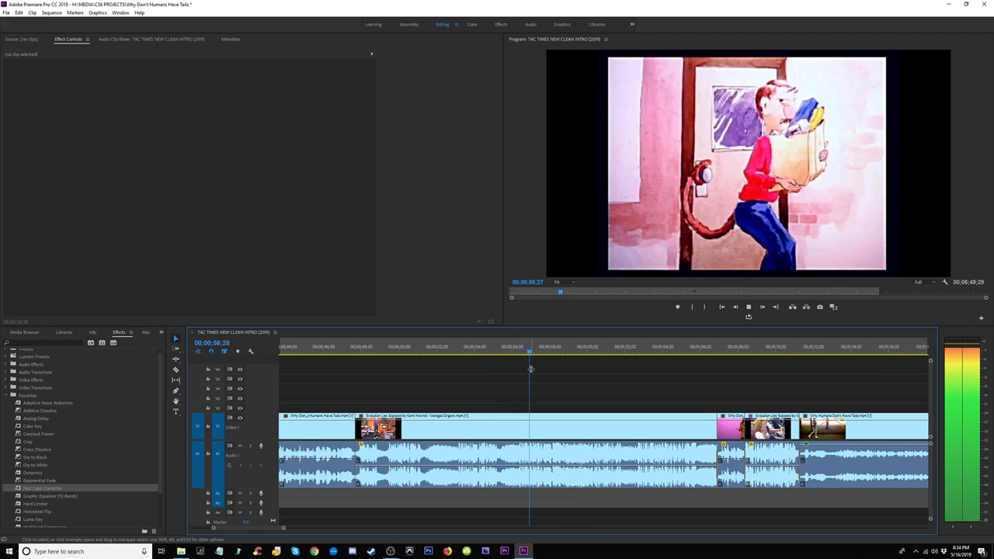
click(432, 351)
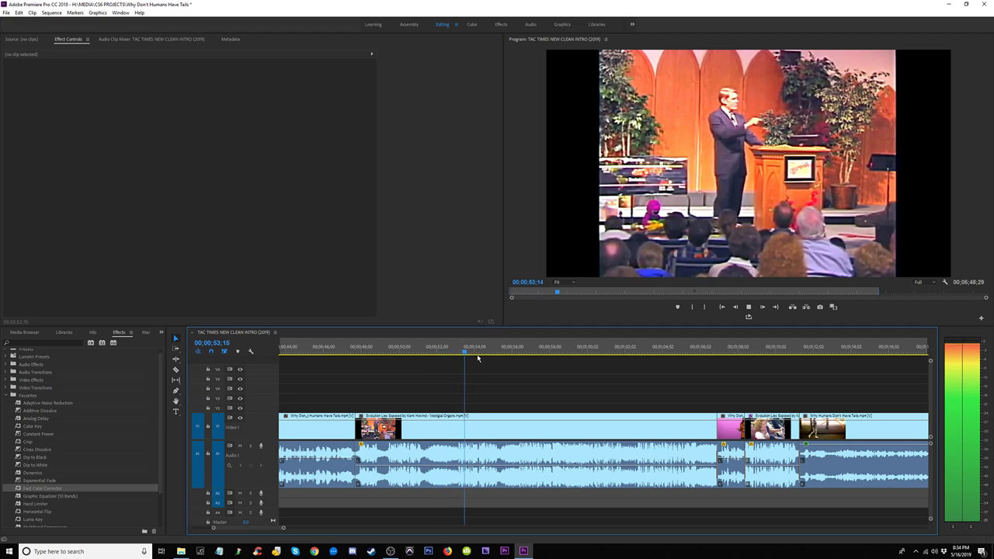
click(457, 357)
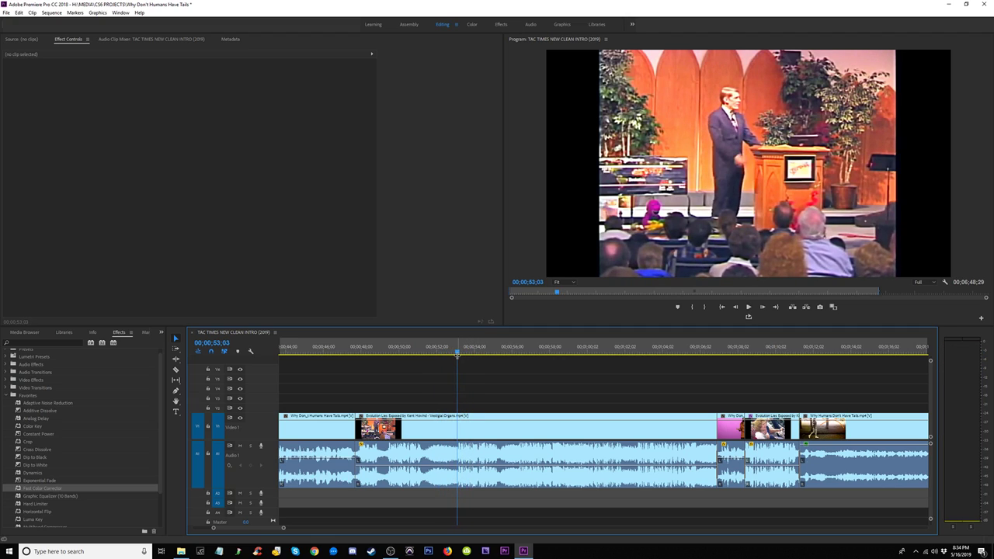
key(ctrl+shift+v)
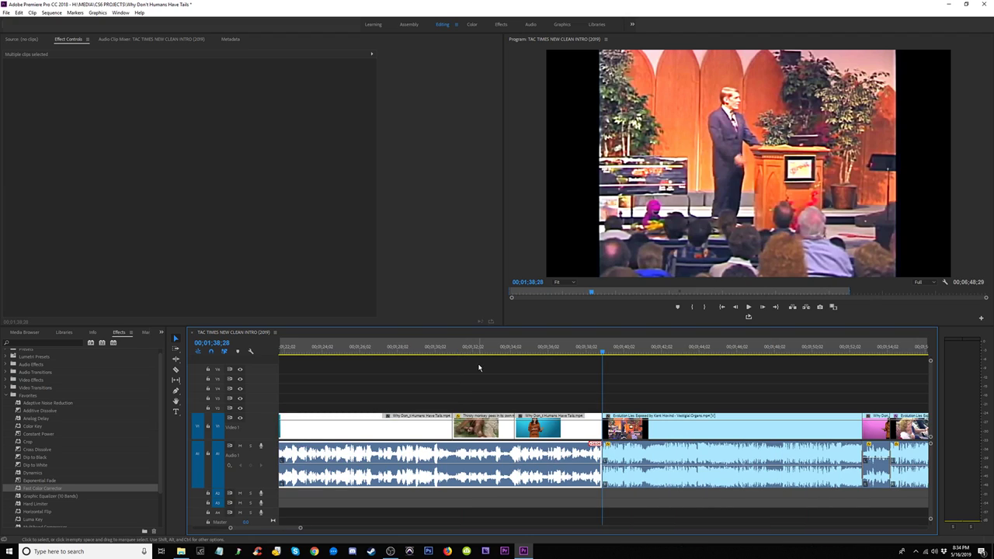
Step: Ripple-delete the large empty gap between the first part of the lecture clip and the inserted host clips
key(minus)
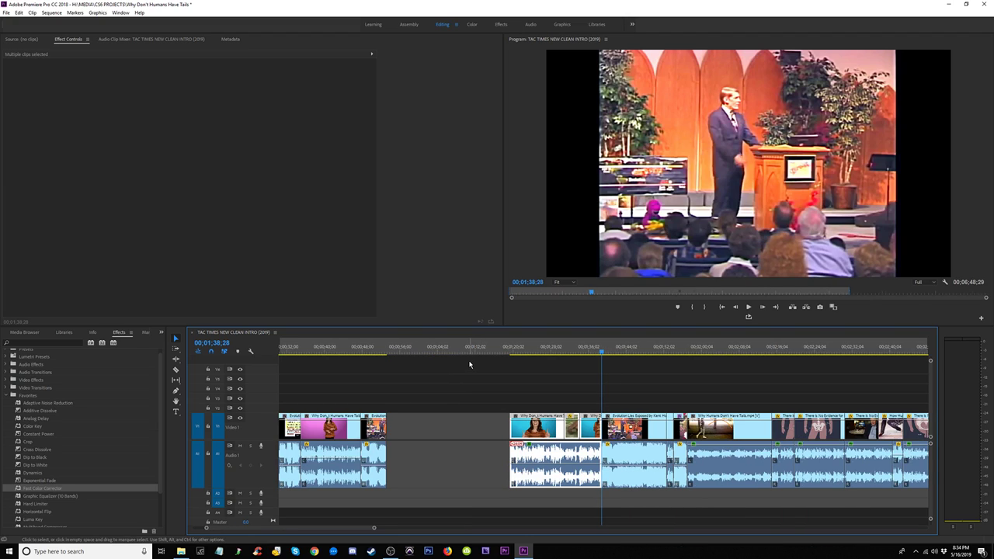
key(ctrl+z)
key(ctrl+shift+z)
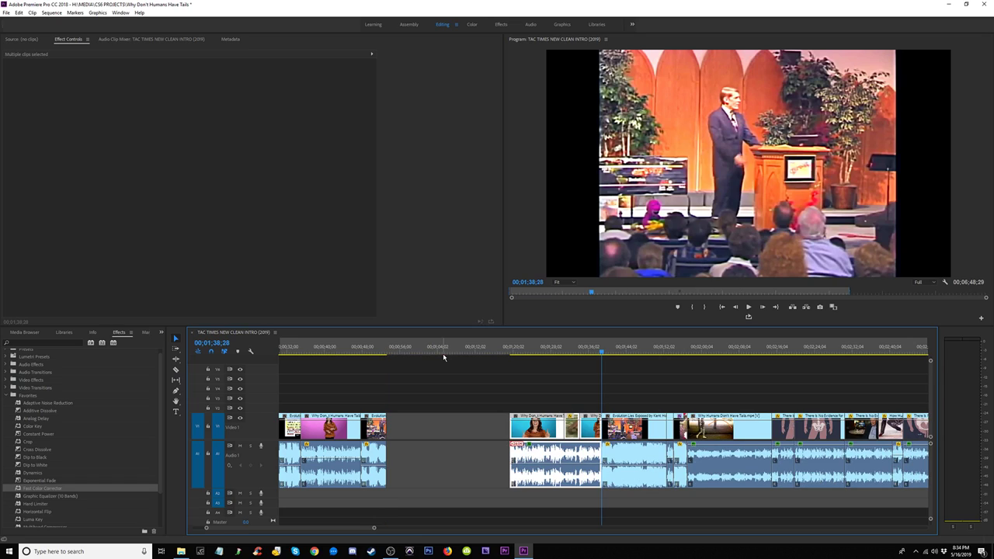
click(381, 349)
key(space)
key(space)
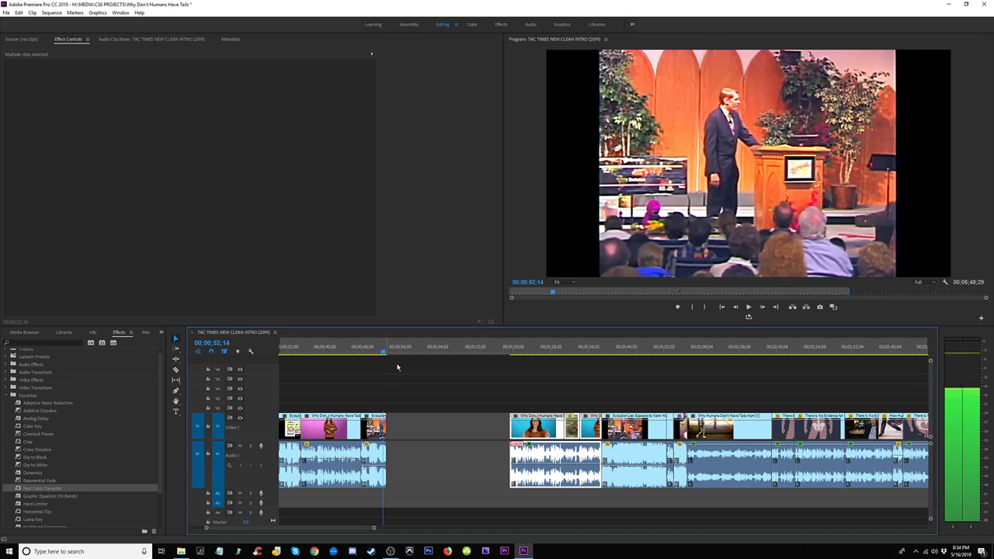
click(440, 418)
key(Delete)
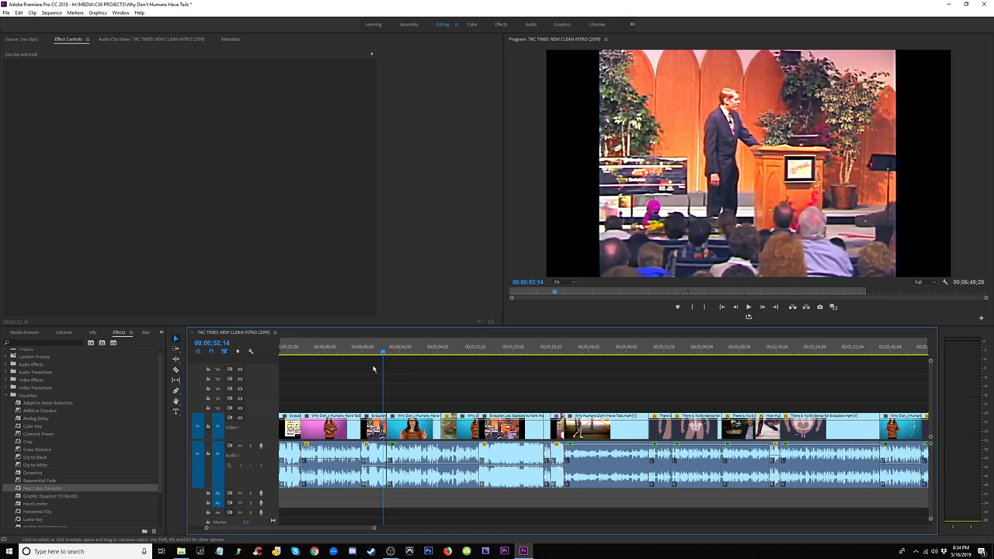
Step: Delete the stray video sliver before the inserted host clip and close the small gap after the lecture clip near 00;00;53;03
key(space)
key(=)
key(=)
key(=)
key(=)
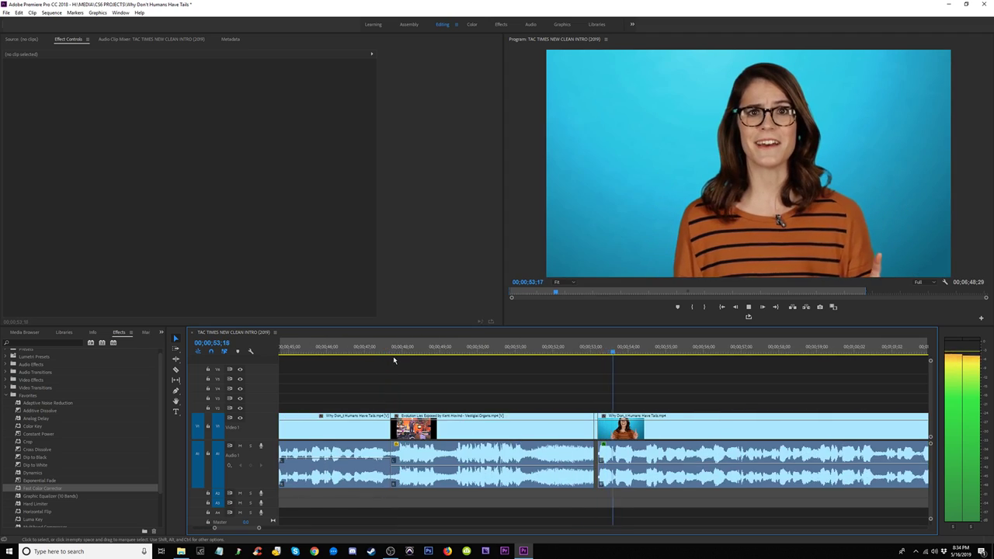
key(space)
click(568, 435)
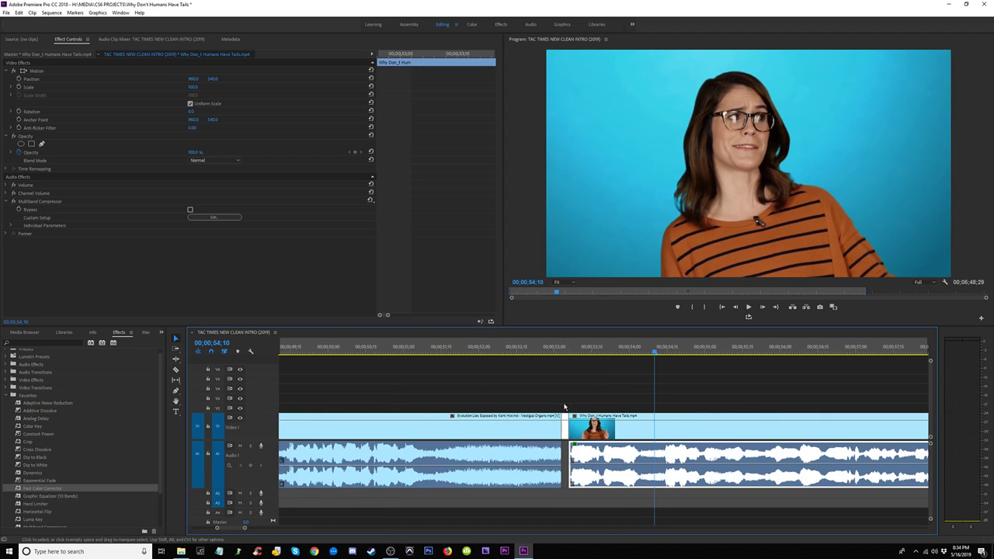
click(564, 406)
click(565, 436)
key(Delete)
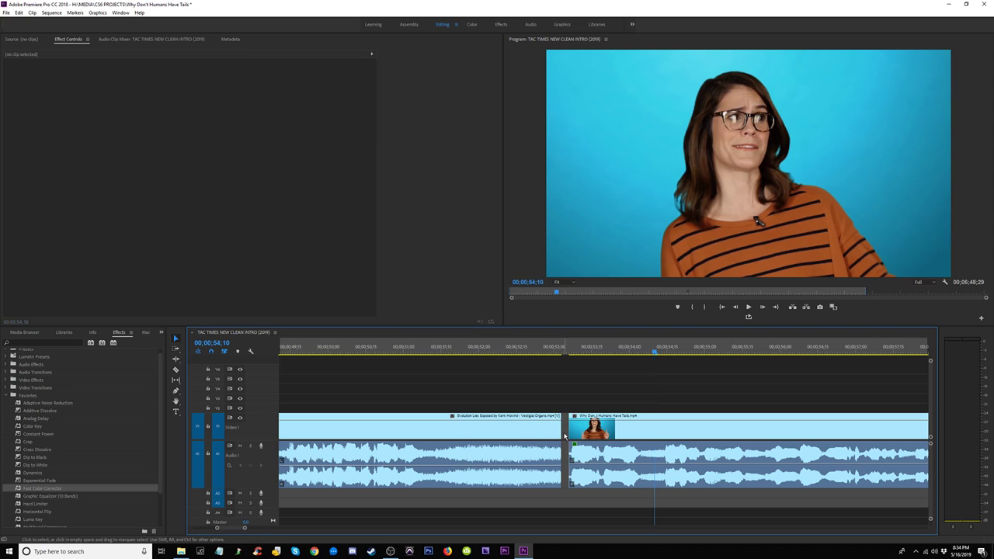
key(Delete)
Step: Play the join from the lecture clip into the inserted host footage and on into the orangutan clip
click(448, 344)
key(space)
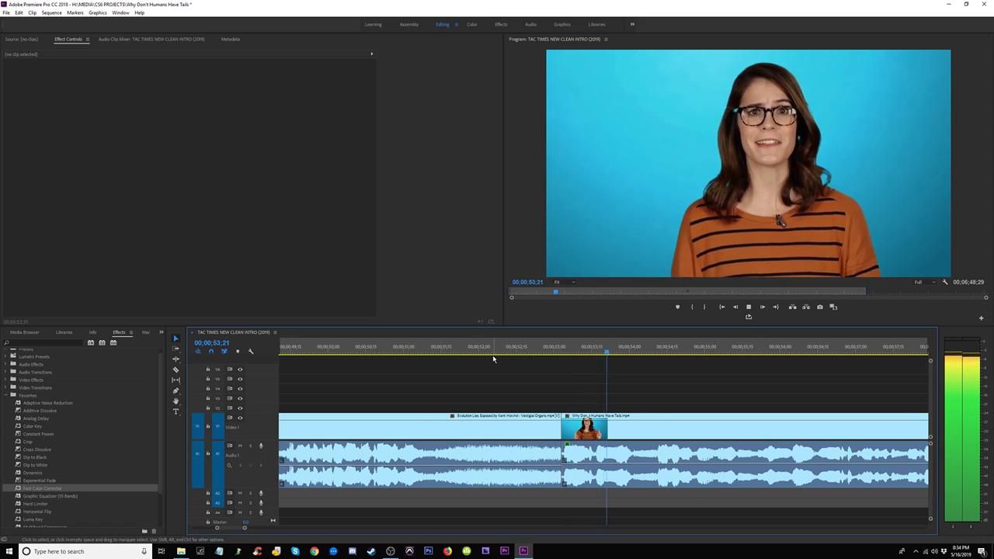
key(minus)
key(minus)
key(minus)
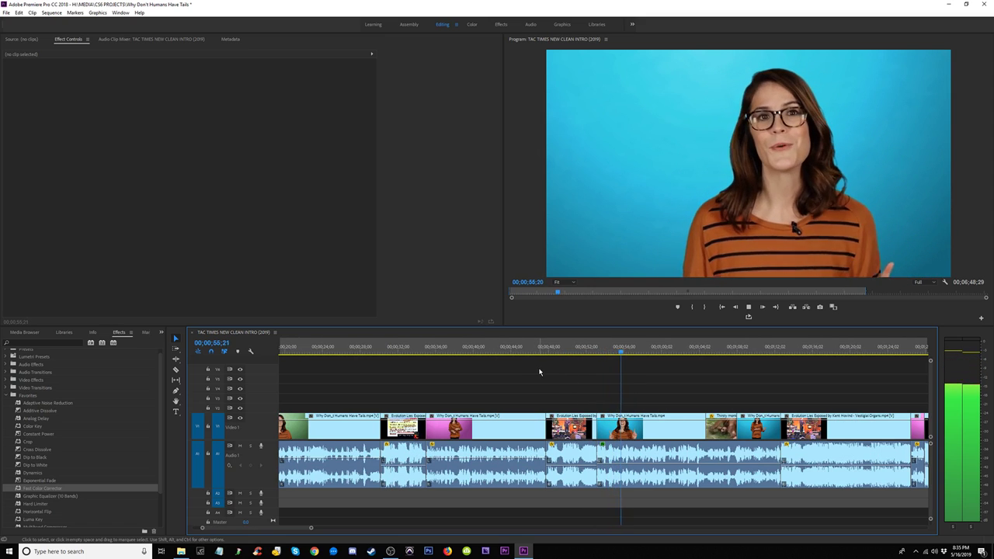
key(equal)
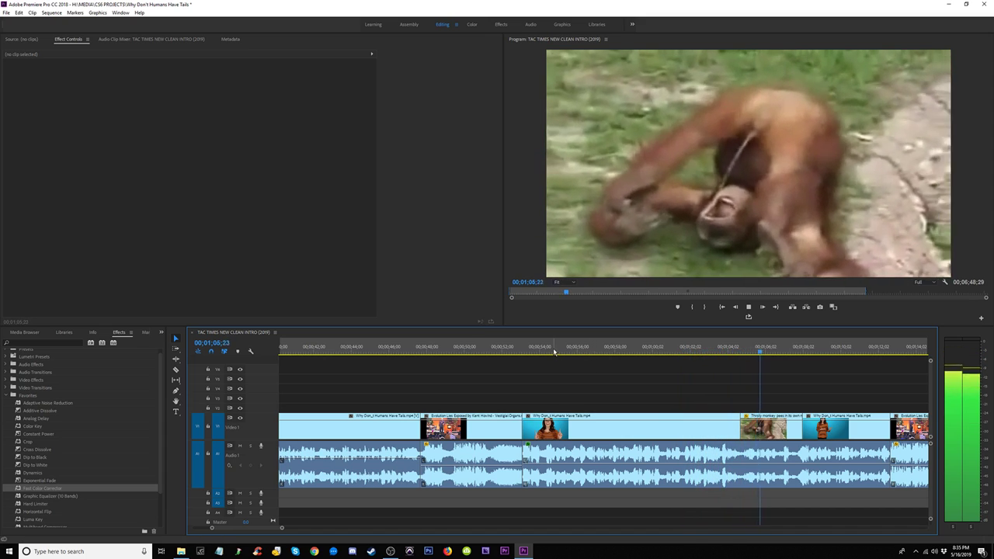
key(space)
Step: Trim the start of the inserted blue-background host clip to 00;00;55;20 and close the resulting gap
click(506, 351)
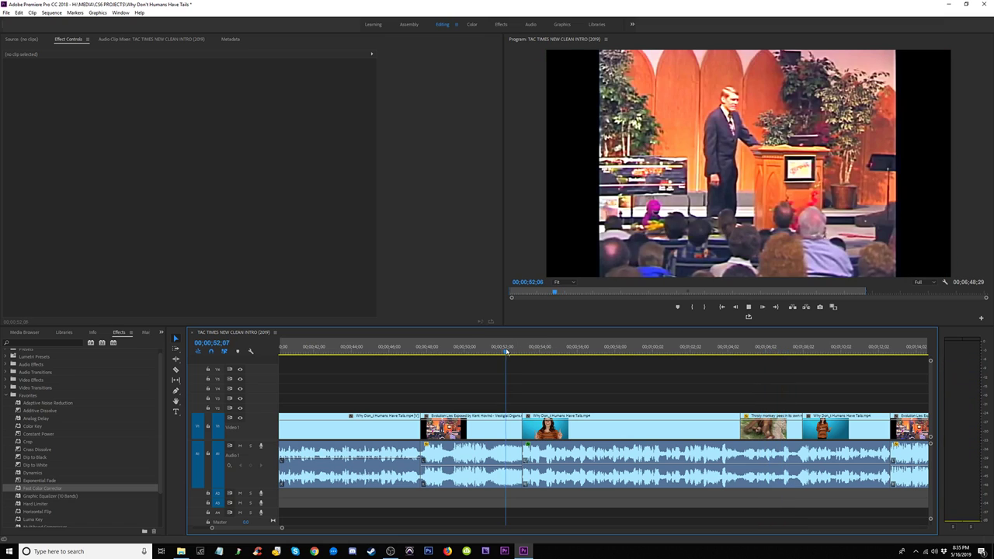
key(space)
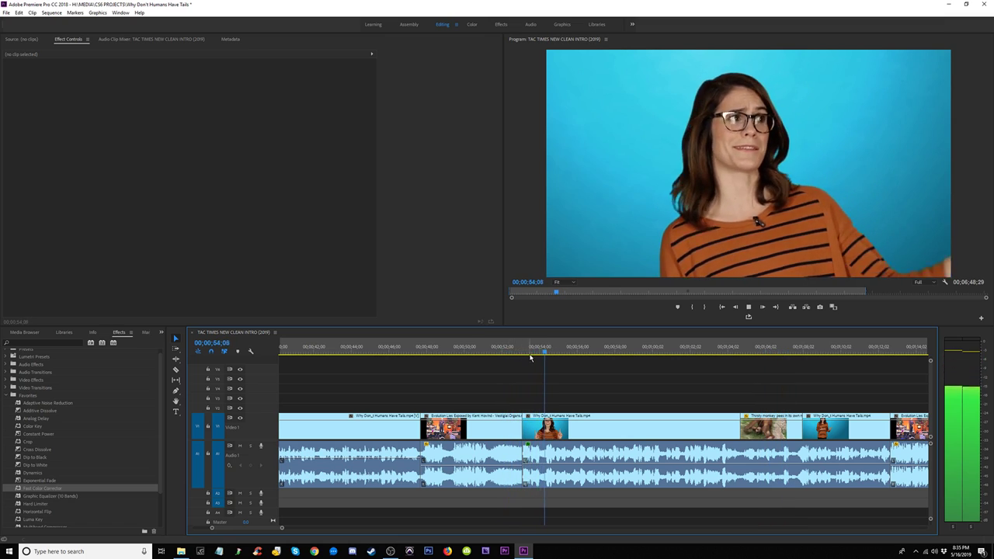
key(space)
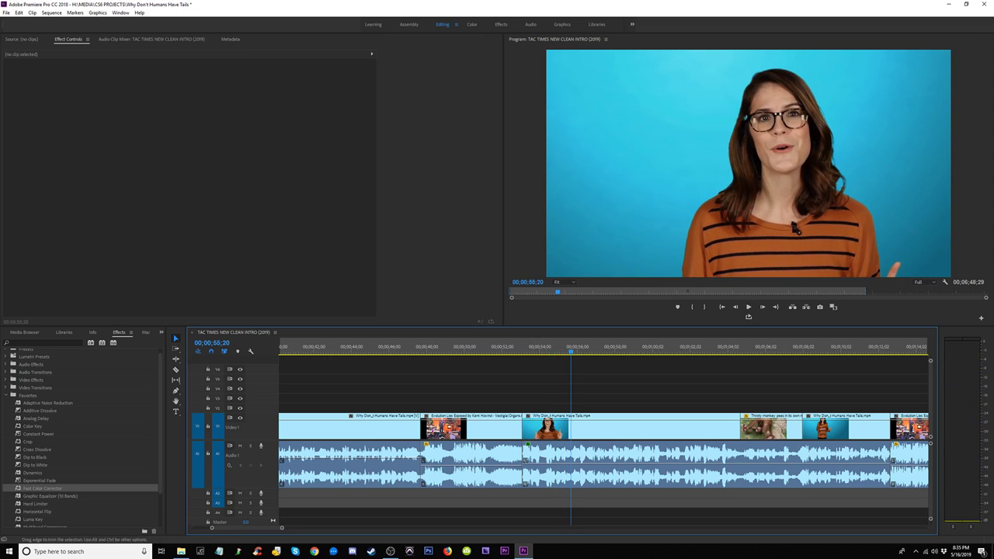
drag(525, 429, 573, 446)
click(547, 423)
key(Delete)
Step: Play the trimmed join, add Constant Power audio crossfades at both ends of the short lecture clip, and shorten them
click(499, 348)
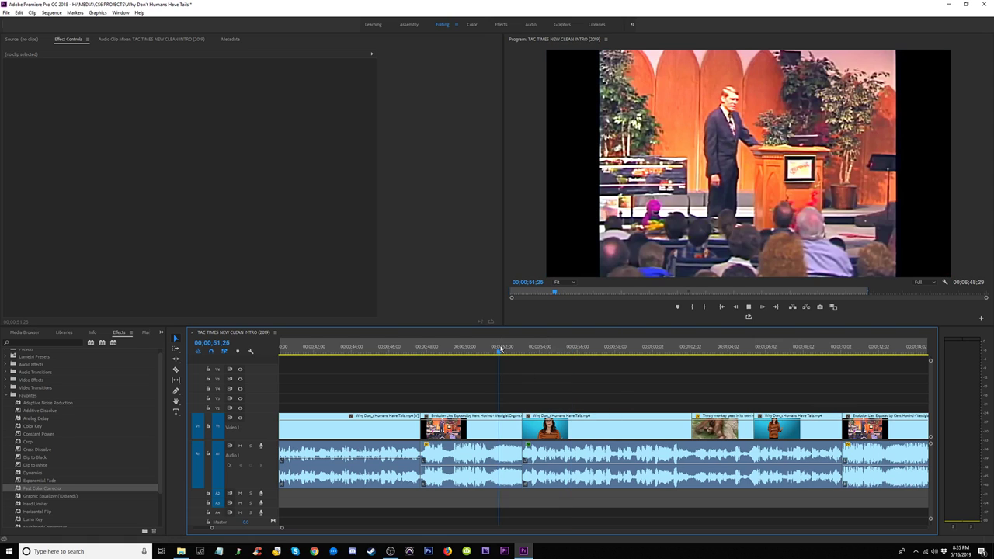
key(space)
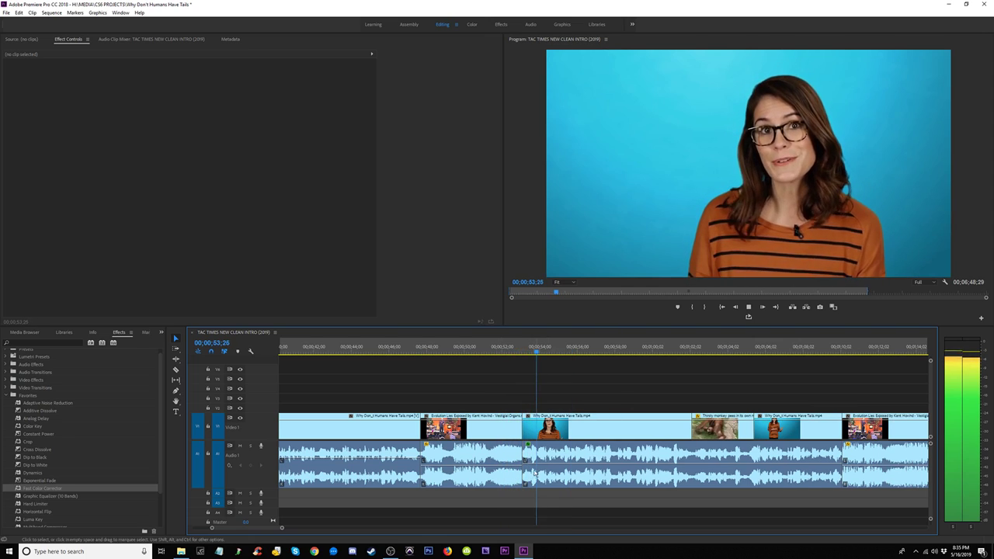
key(space)
drag(536, 494, 407, 470)
click(508, 501)
drag(533, 506, 389, 472)
drag(530, 457, 497, 469)
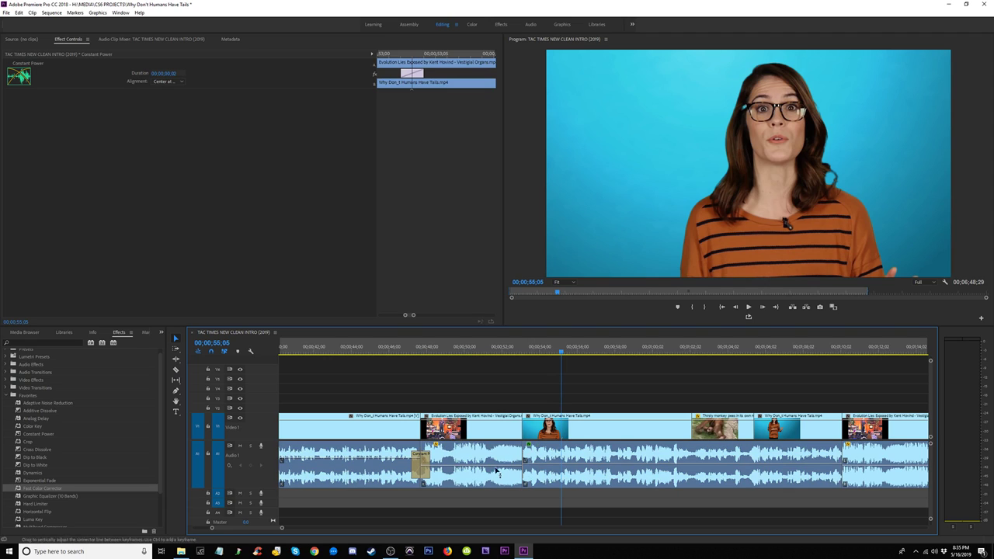
drag(414, 460, 424, 460)
Step: Play the inserted host footage and review the second part of the lecture clip around 00;01;11 to 00;01;16
key(space)
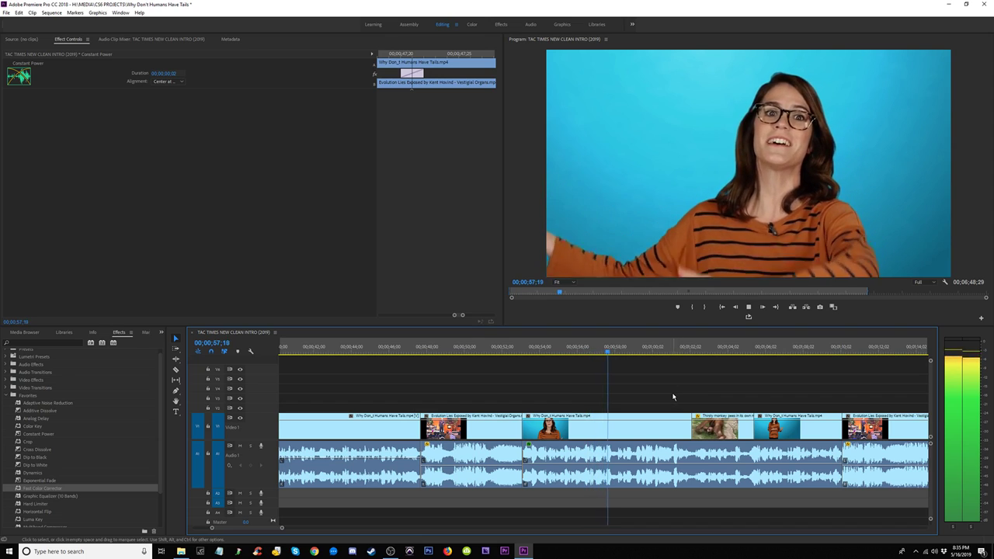
key(space)
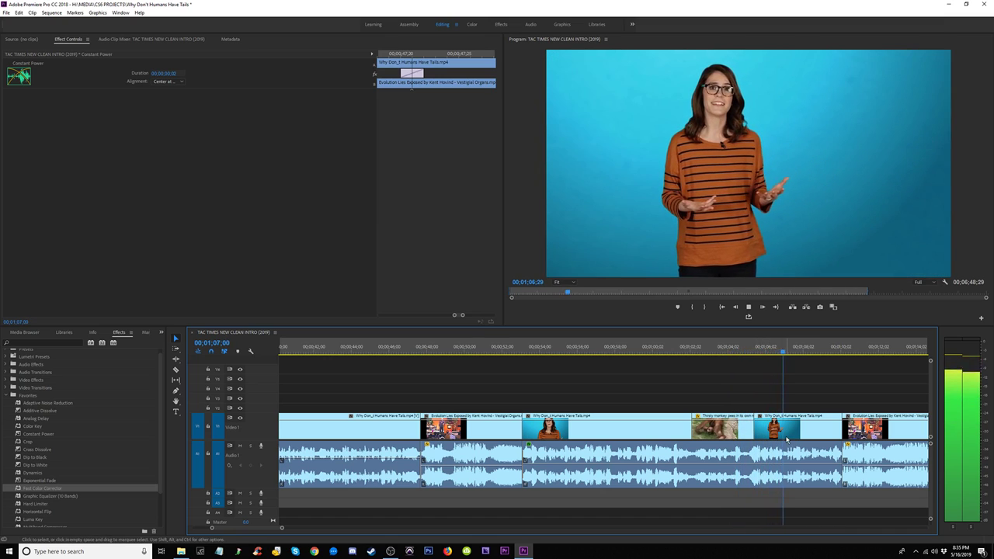
click(843, 351)
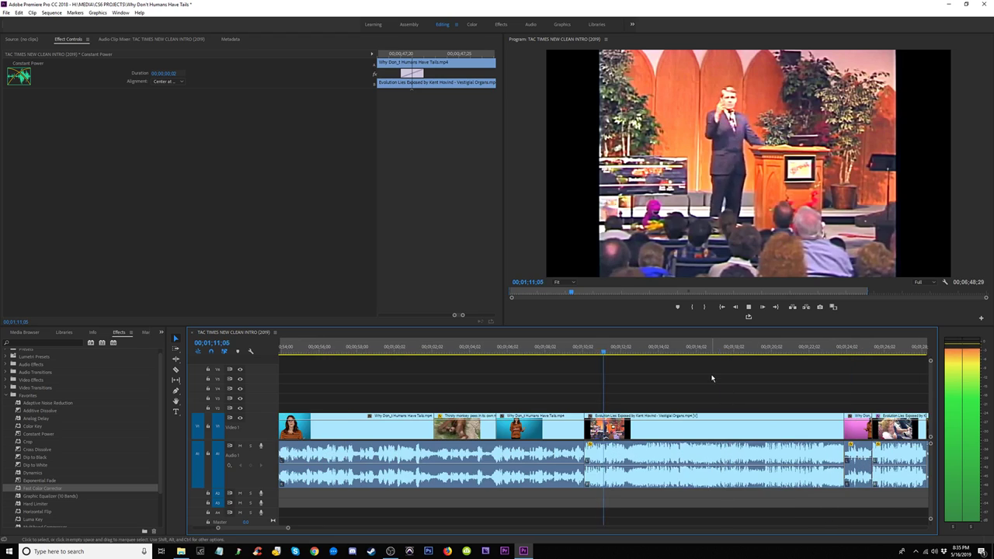
drag(680, 359, 701, 357)
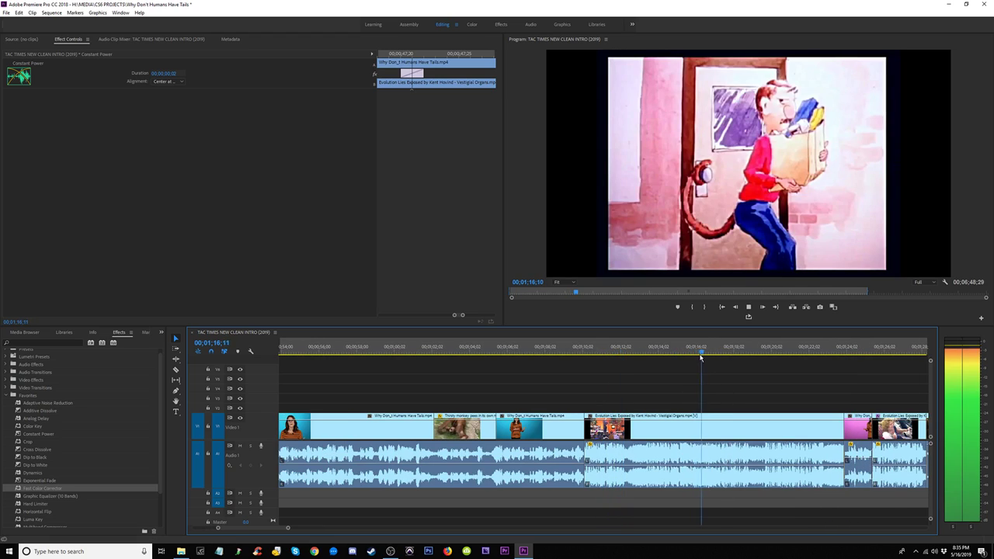
Step: Split the lecture clip at 00;01;19;17 and cut its first part out of the sequence
key(c)
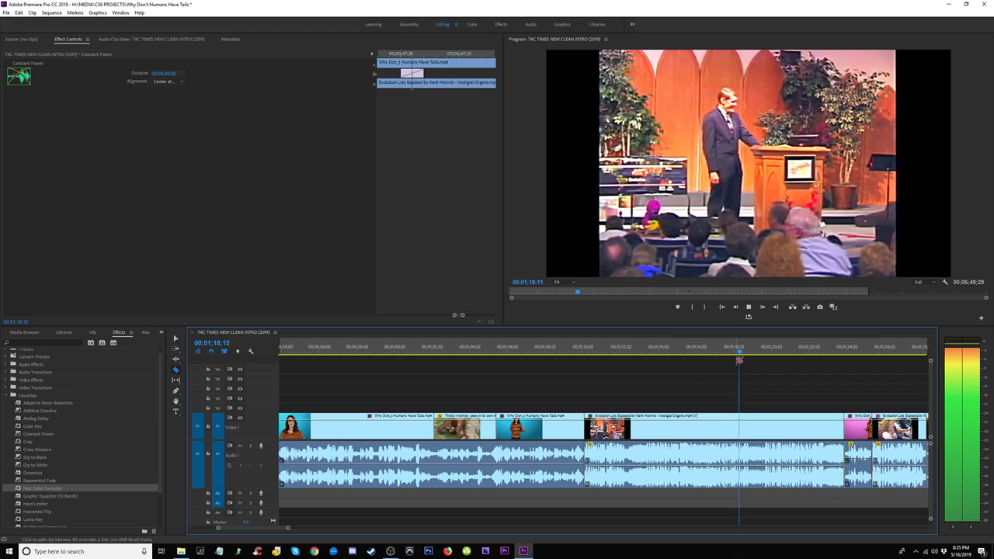
key(space)
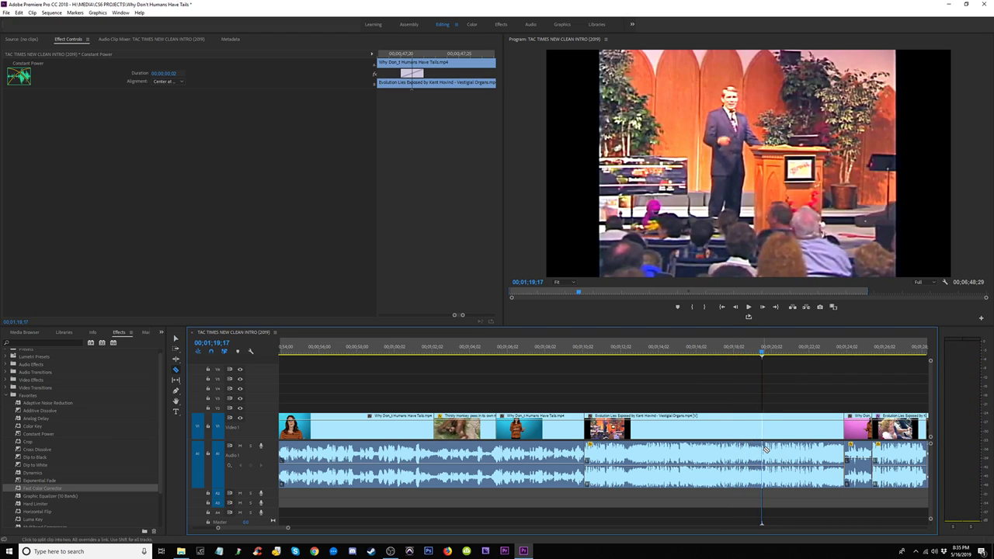
click(764, 449)
click(720, 457)
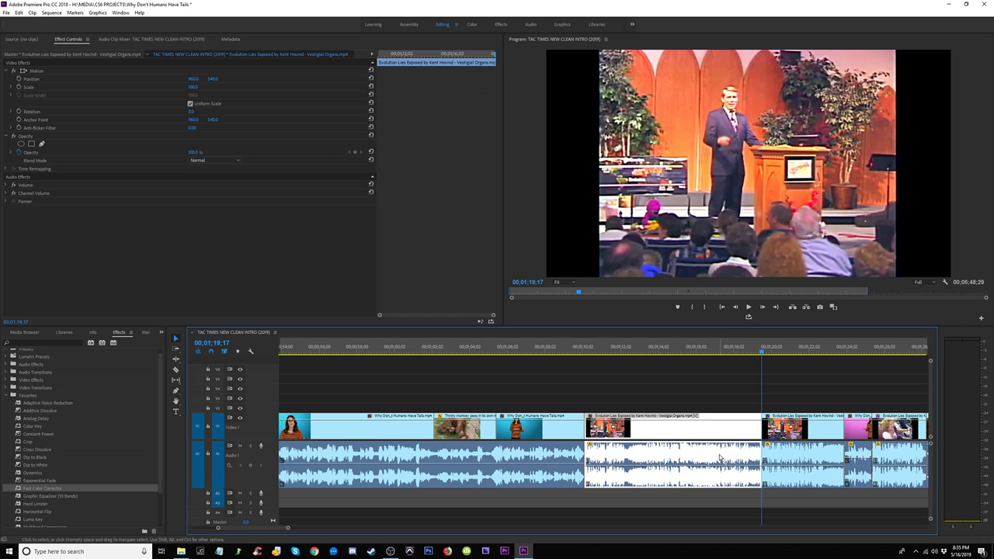
key(Delete)
Step: Insert the cut lecture part into the orangutan clip at 00;01;05;03, then remove the leftover orangutan sliver and its gap
click(493, 349)
key(space)
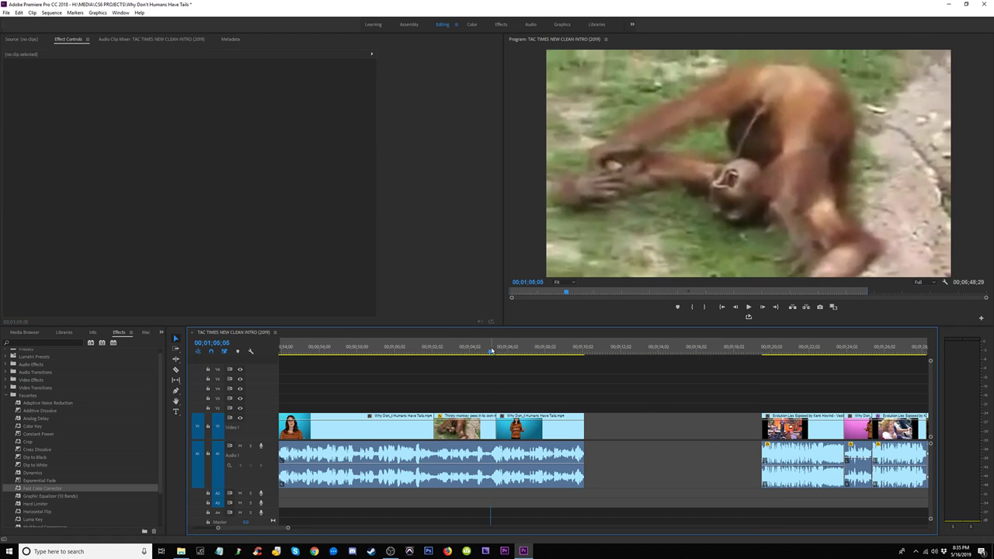
click(489, 351)
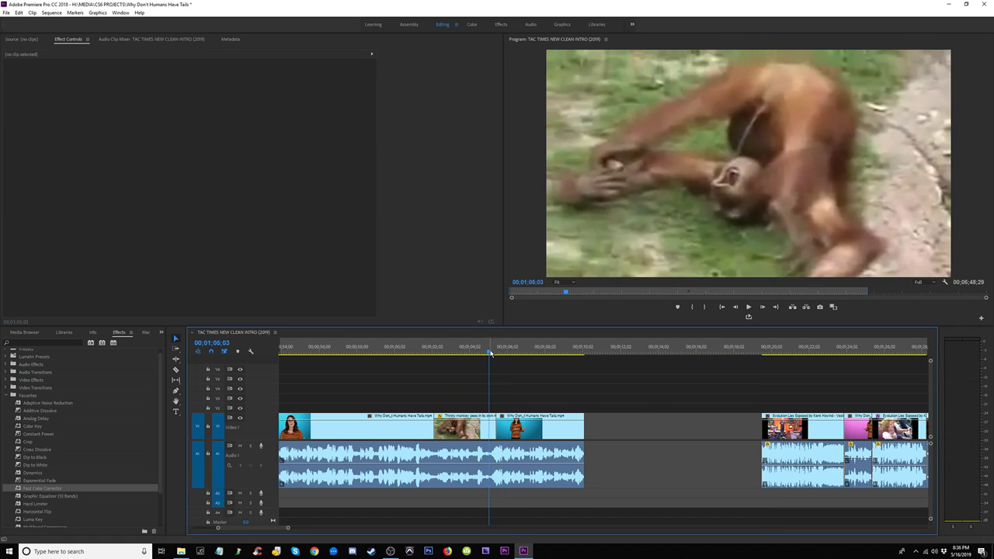
key(ctrl+shift+v)
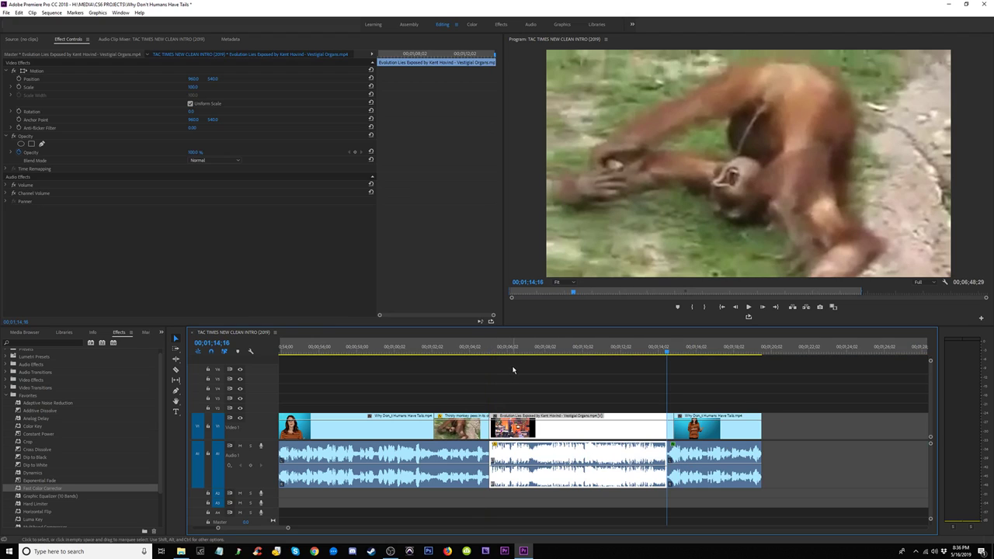
click(674, 435)
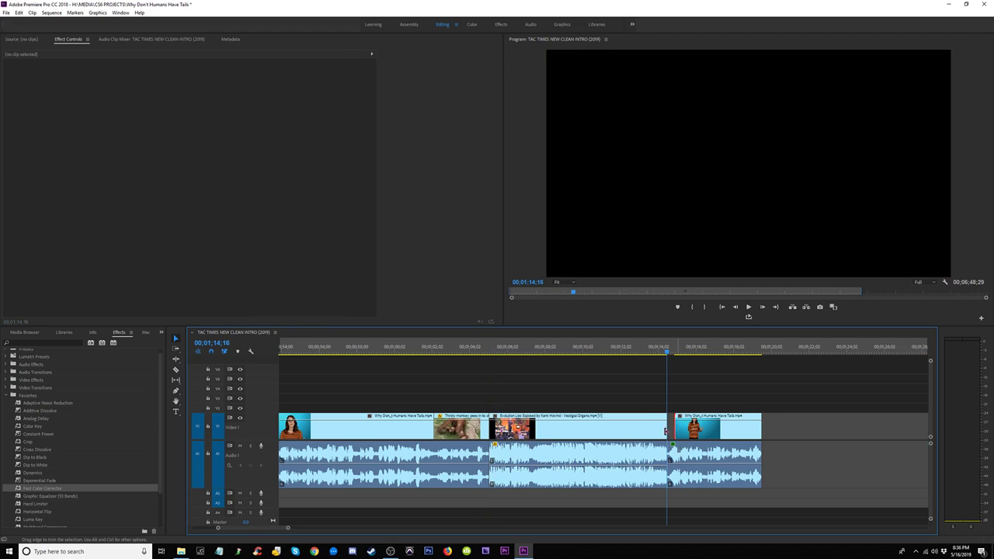
key(Delete)
Step: Play the orangutan-to-lecture join and shift the lecture part and following host clip earlier to 00;01;04;07, overwriting the orangutan clip's end
click(477, 351)
key(space)
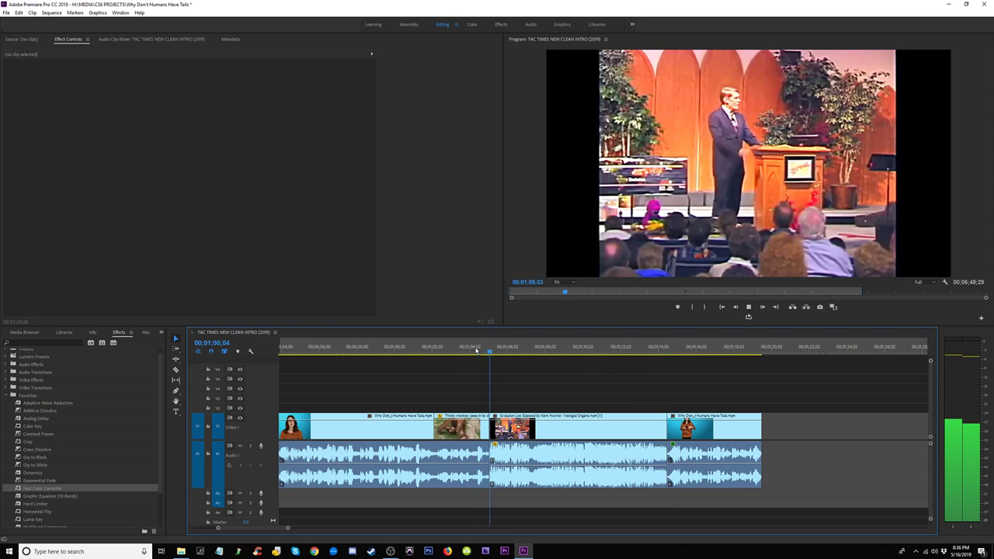
click(464, 349)
key(space)
key(space)
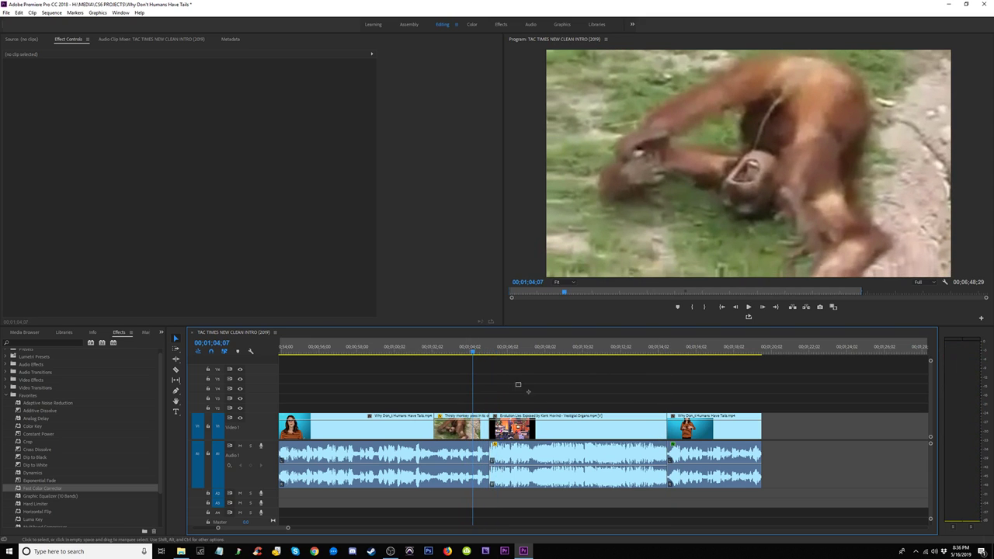
drag(518, 385, 546, 437)
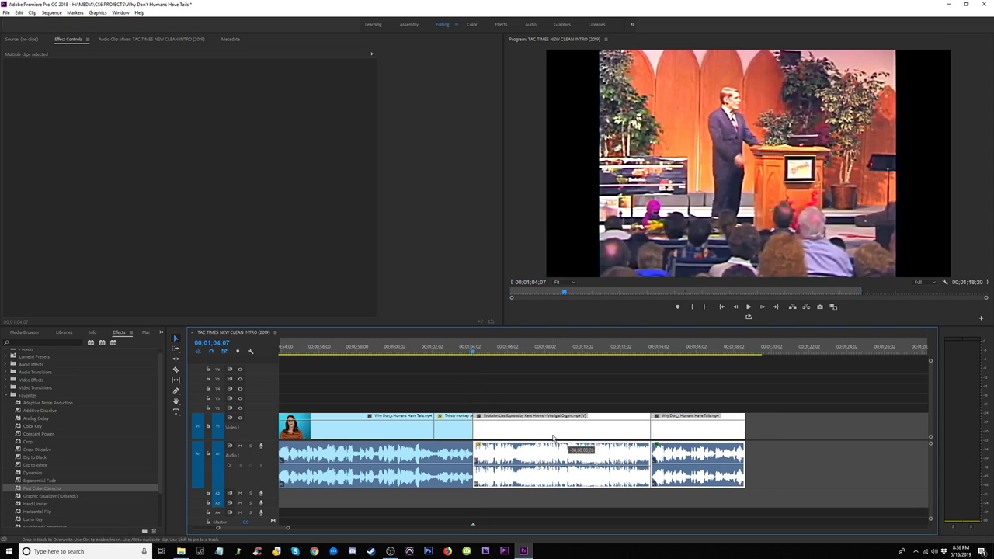
Step: Play the tightened join and close the gap between the blue-background host clip and the remaining lecture clip
click(412, 351)
key(space)
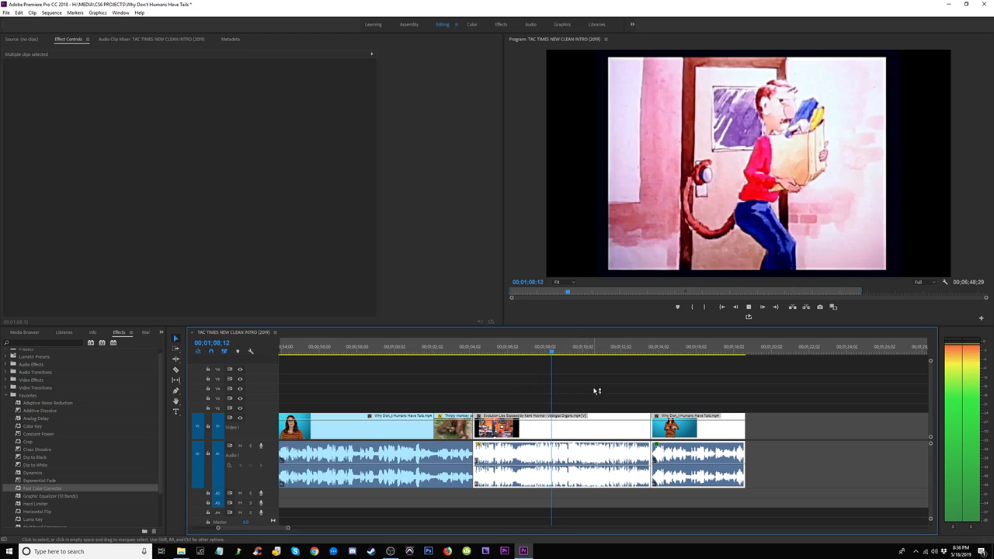
click(606, 392)
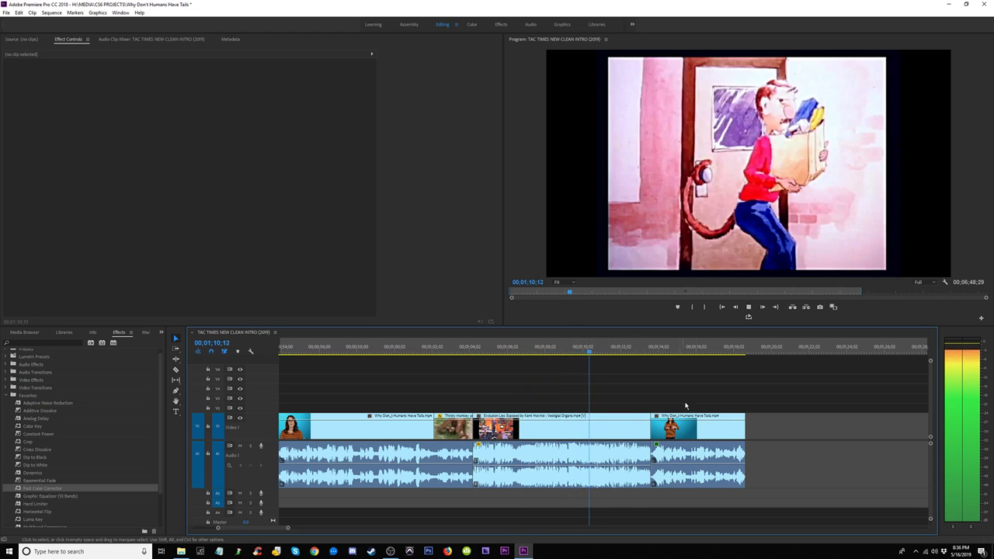
key(minus)
click(715, 431)
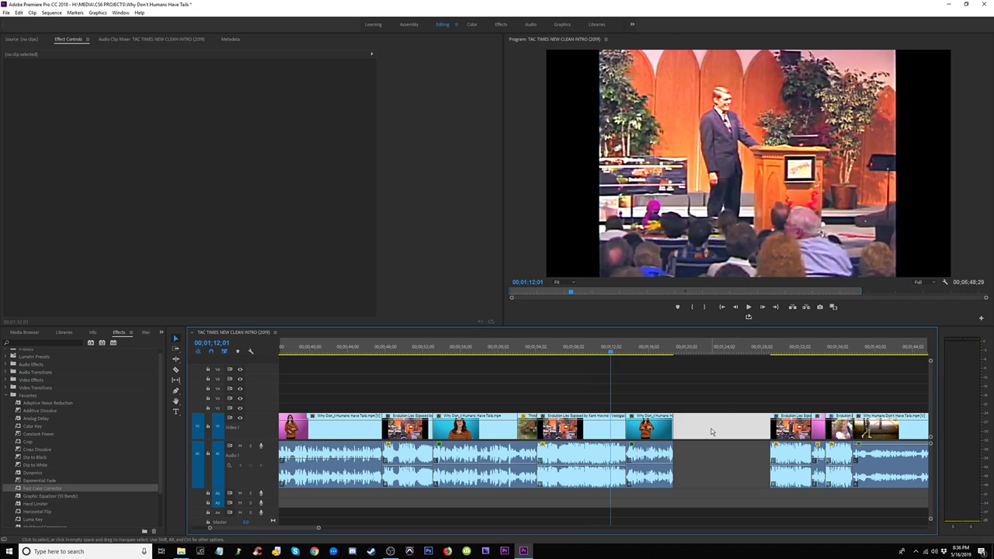
key(Delete)
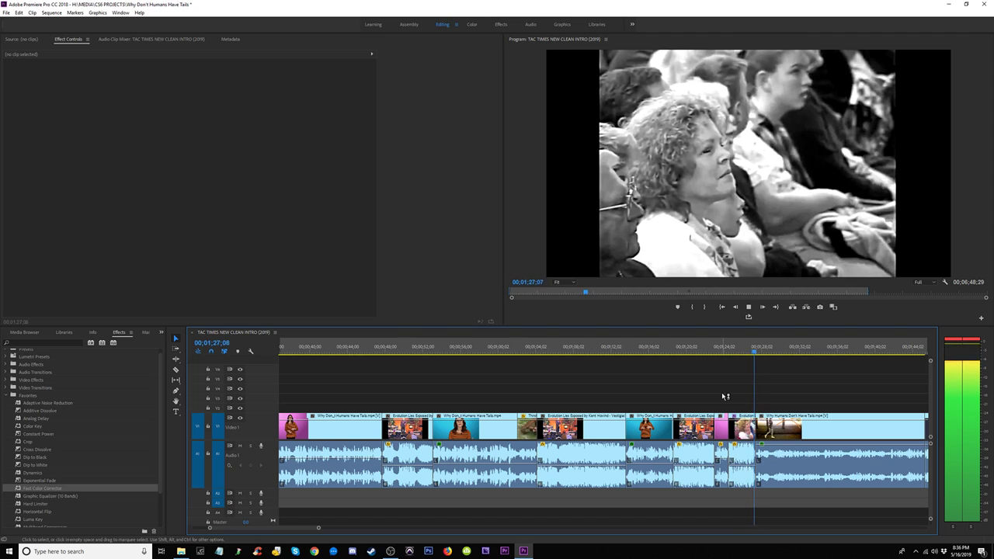
Step: Remove the Fast Color Corrector effect from the black-and-white audience clip and play its end into the next clip
click(740, 349)
click(743, 427)
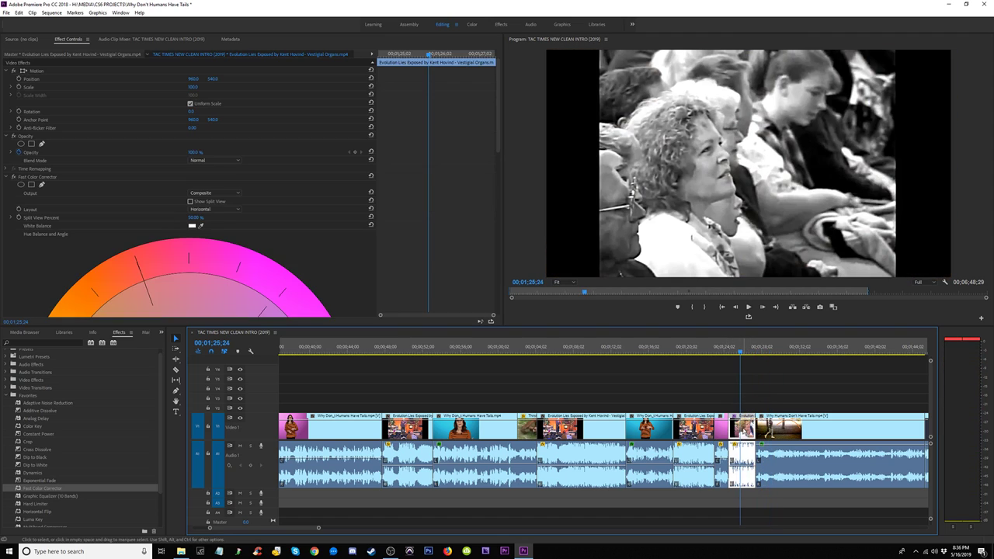
click(41, 178)
key(Delete)
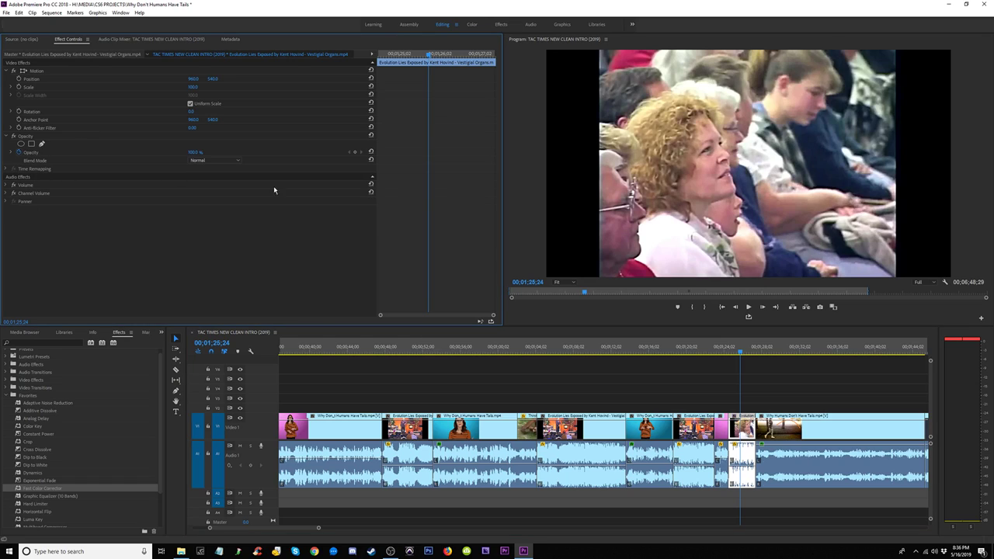
click(403, 350)
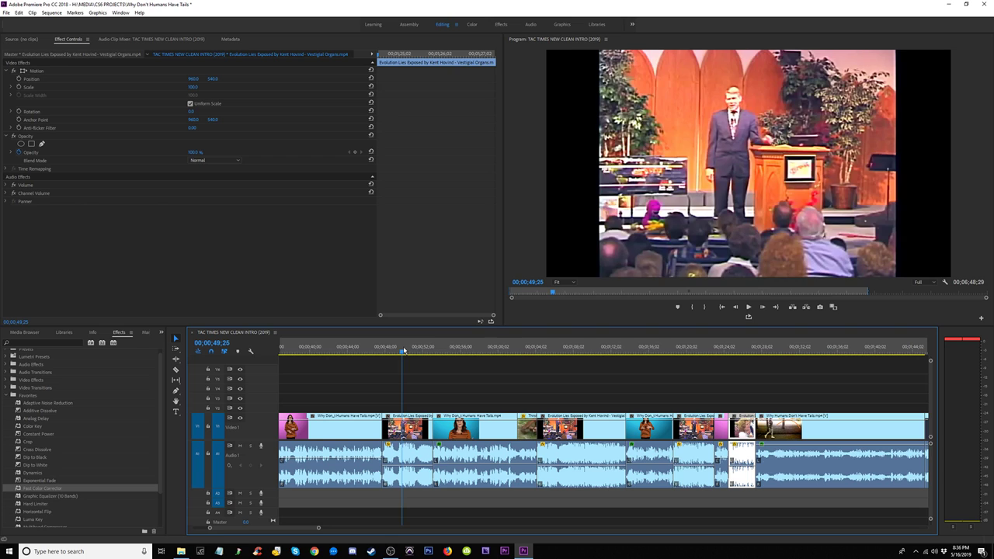
click(746, 353)
key(space)
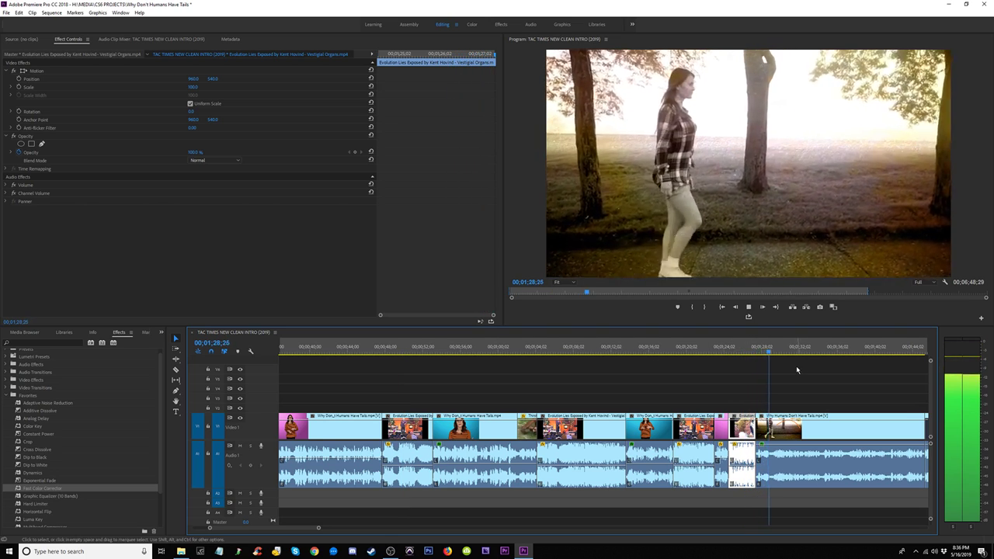
Step: Review the walking-woman opening of the Why Humans Don't Have Tails clip, trim its start, and close the resulting gap
key(backslash)
key(equal)
key(equal)
key(equal)
key(equal)
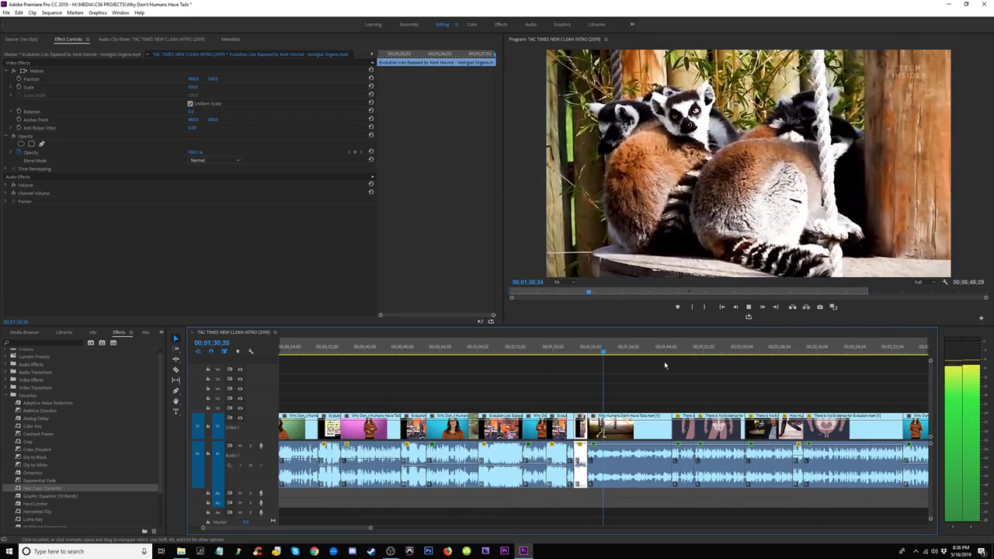
click(569, 352)
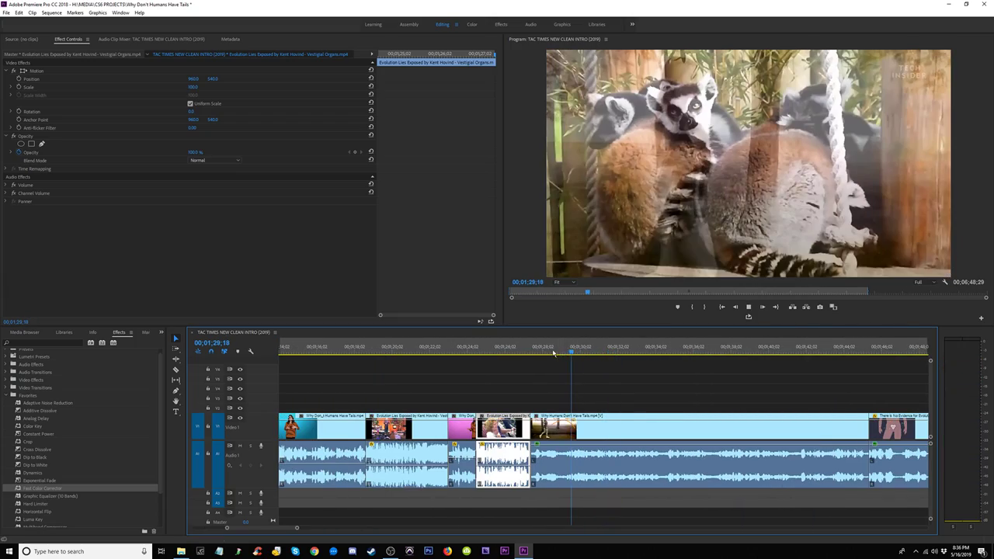
click(545, 352)
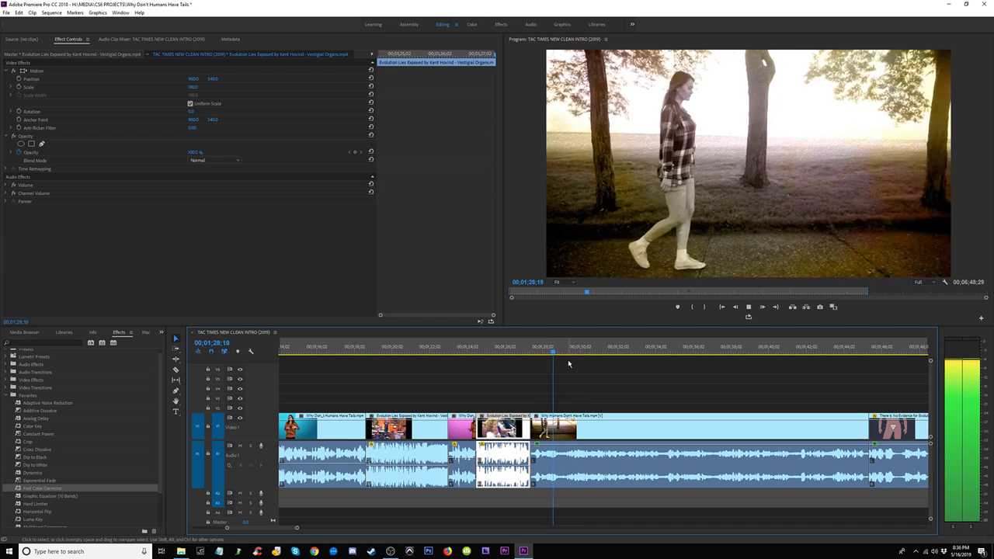
key(space)
drag(531, 428, 564, 429)
key(Delete)
Step: Play the join after the audience clip and trim the Why Humans Don't Have Tails clip's start to the lemur shot at 00;01;27;29
click(519, 348)
key(space)
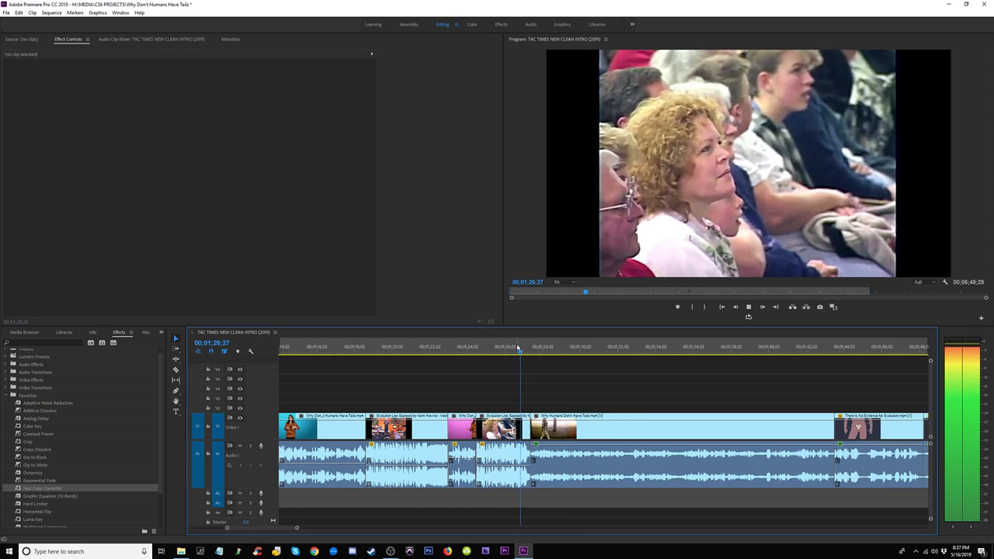
key(space)
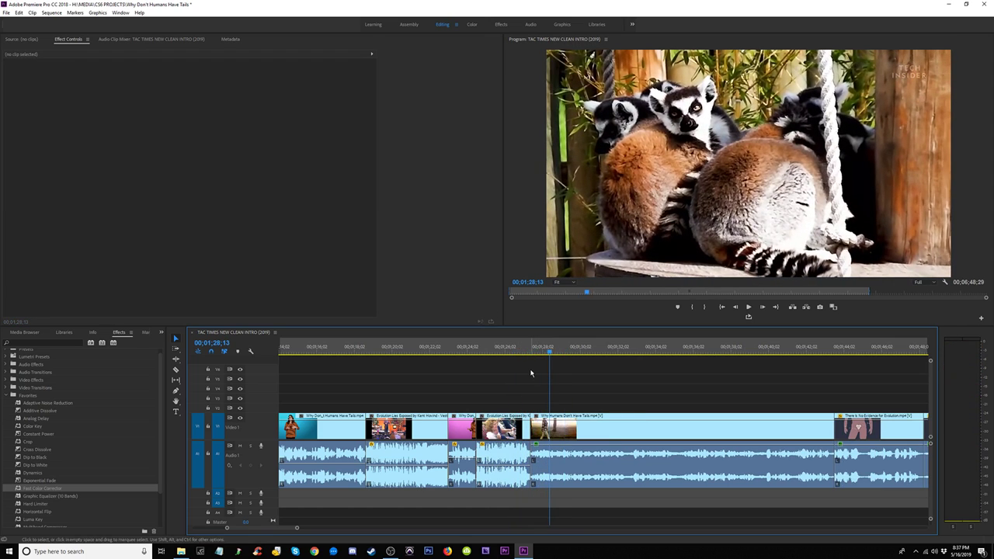
key(=)
key(=)
click(509, 350)
key(space)
key(space)
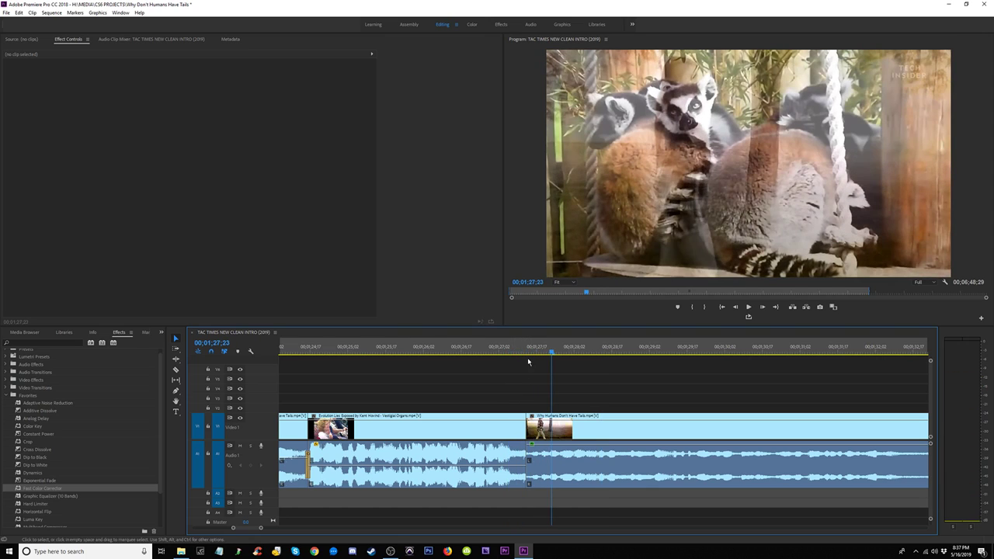
drag(551, 352, 566, 352)
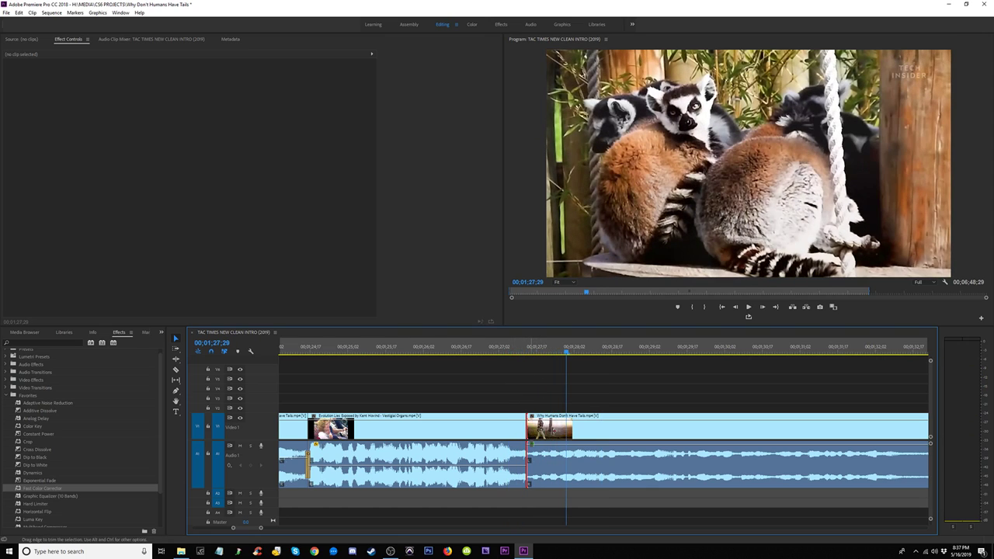
drag(529, 430, 555, 432)
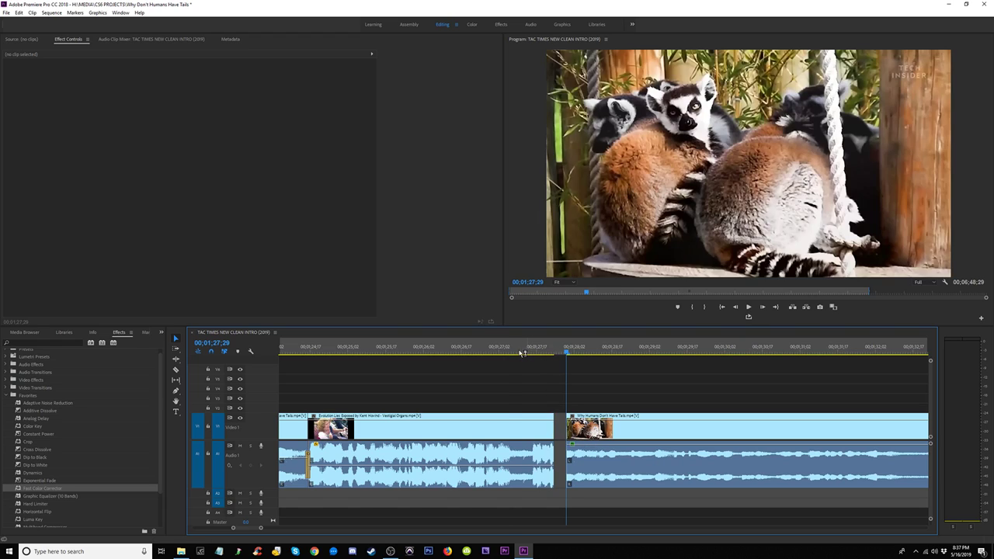
Step: Trim the lemur clip's start to about 00;01;30;17, extend the lecture clip's end to meet it, and play the extension
drag(520, 353, 532, 354)
drag(555, 426, 762, 425)
key(space)
key(space)
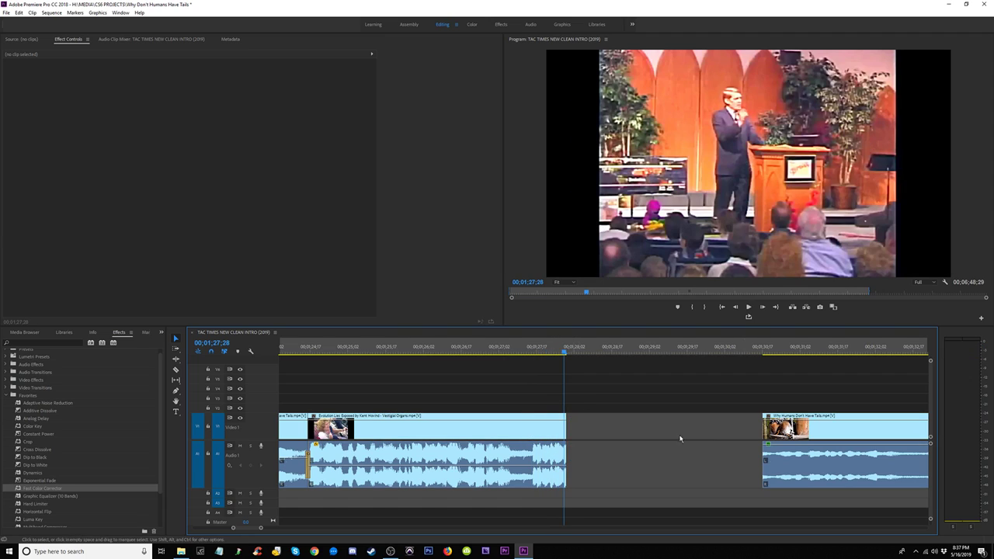
drag(572, 426, 762, 428)
key(space)
key(space)
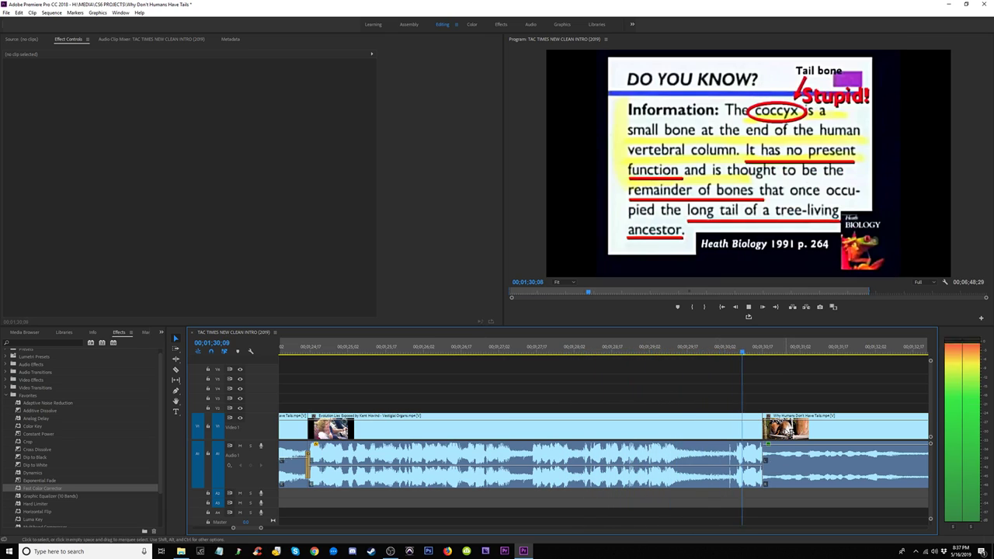
Step: Replay the audience shot and trim the end of the extended lecture clip to 00;01;27;09
click(459, 352)
key(space)
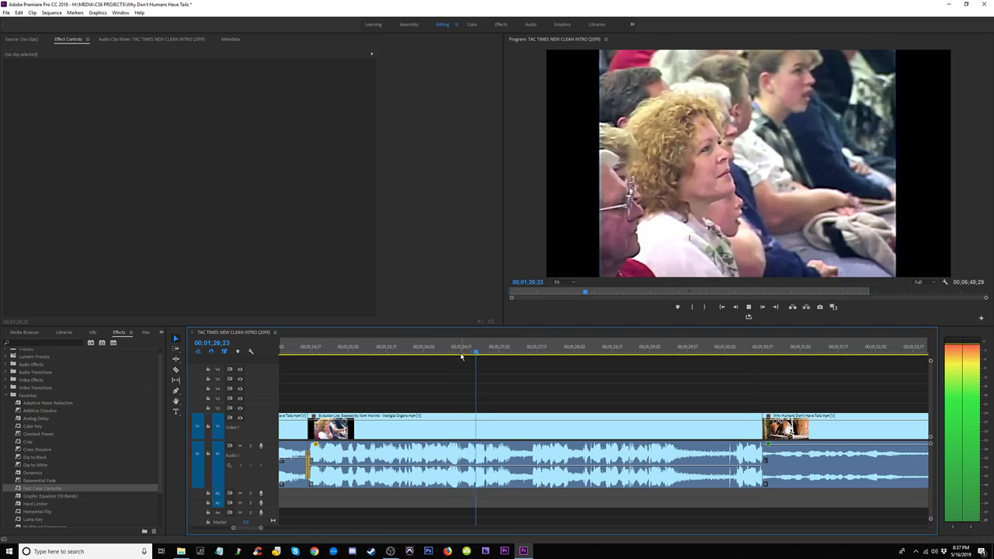
key(space)
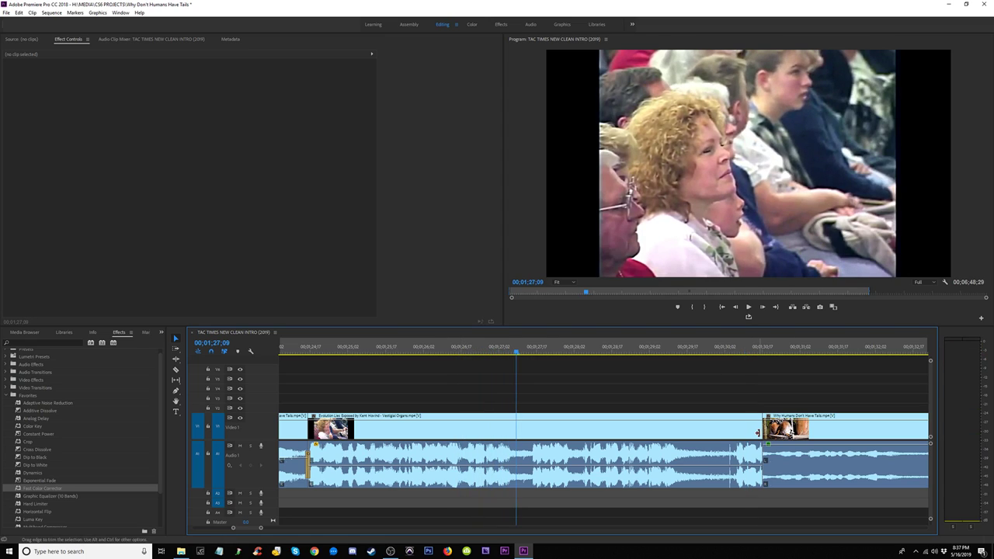
drag(758, 432, 515, 432)
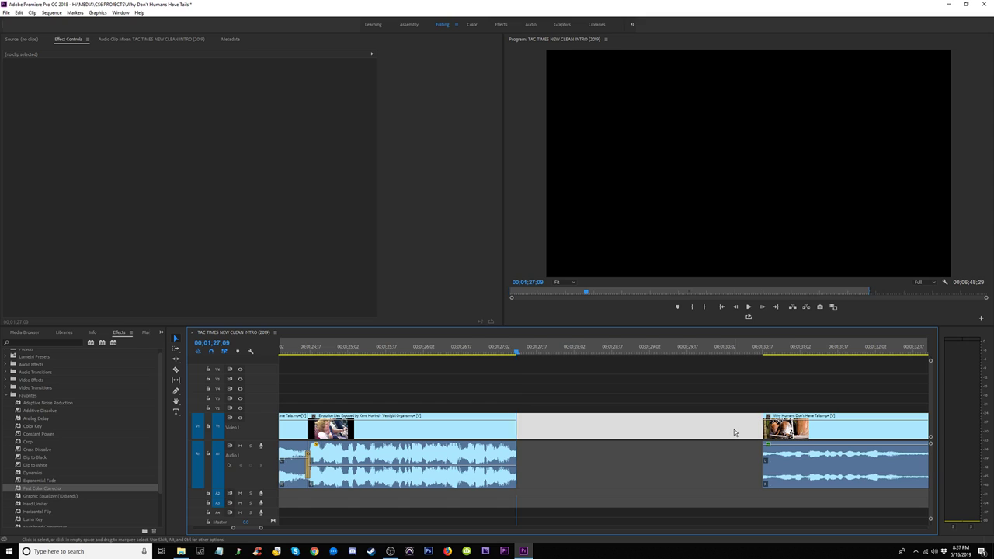
Step: Try closing the gap between the lecture clip and the lemur clip, play the join, and undo the closure
click(736, 432)
key(Delete)
key(space)
click(485, 346)
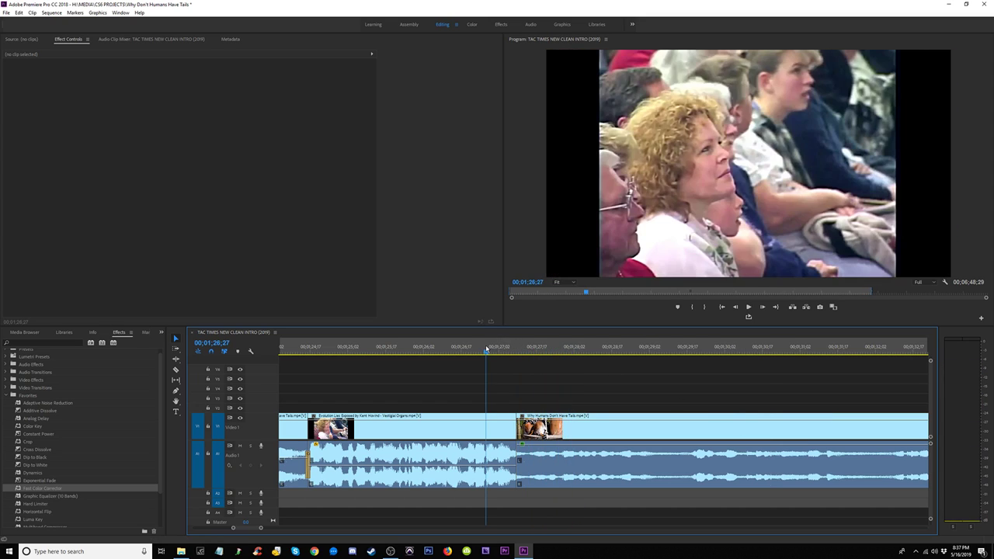
key(space)
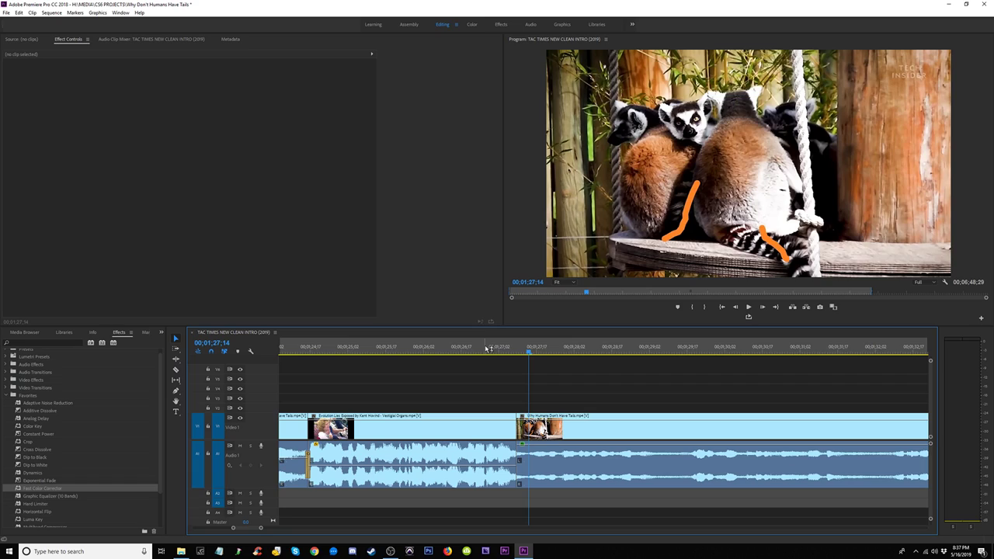
key(ctrl+z)
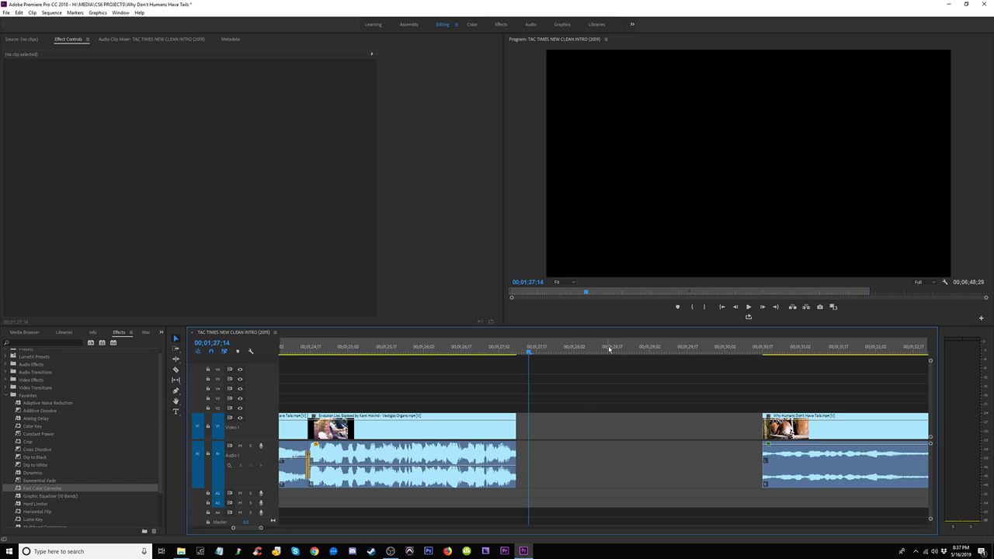
Step: Extend only the lecture clip's video past its audio to about 00;01;28;00 and play the audience shot toward its end
drag(522, 415, 567, 417)
click(539, 354)
click(496, 357)
drag(495, 357, 397, 356)
key(space)
key(space)
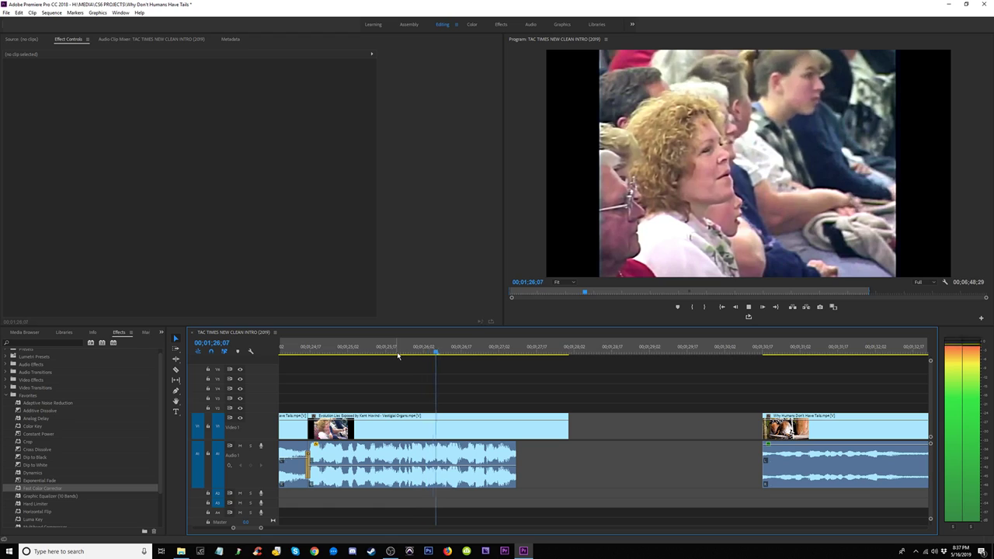
Step: Play the audience shot, trim the lecture clip's end to 00;01;27;21, and close the gap before the lemur clip
key(space)
key(space)
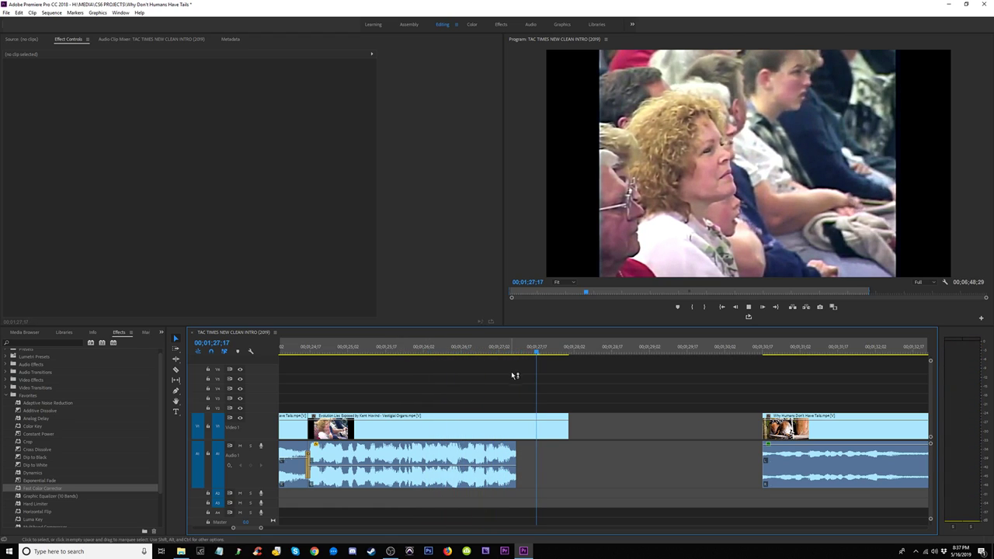
key(space)
drag(553, 356, 546, 355)
drag(571, 427, 558, 432)
click(608, 430)
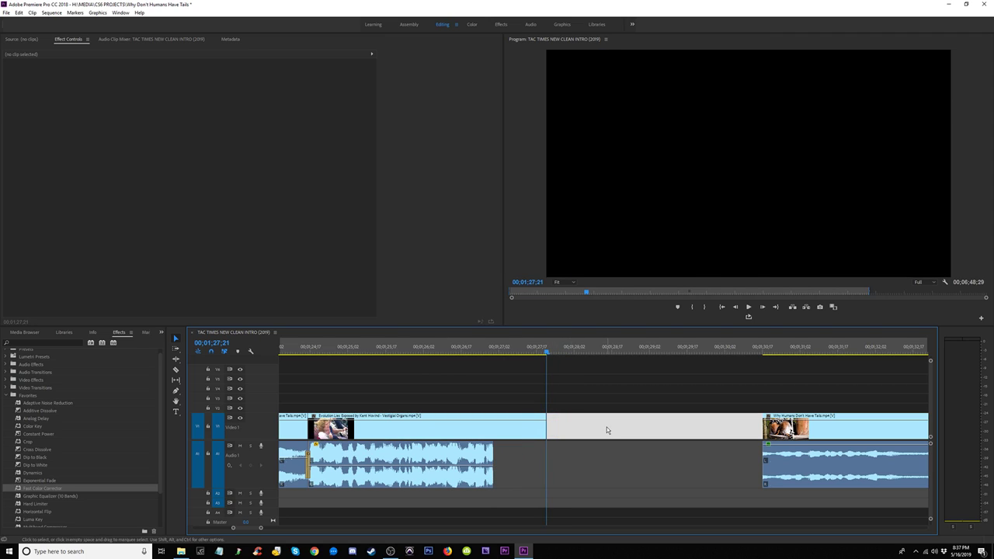
key(Delete)
Step: Extend the lecture clip's audio to meet the lemur clip's audio and play the audience shot up to 00;01;27;11
drag(570, 456, 573, 455)
click(496, 346)
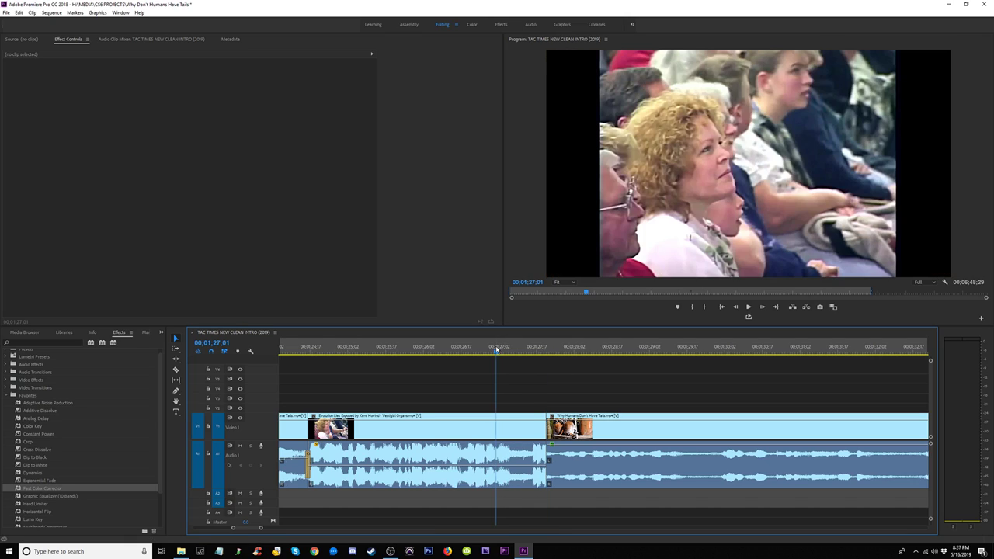
key(space)
key(space)
key(alt+space)
click(555, 388)
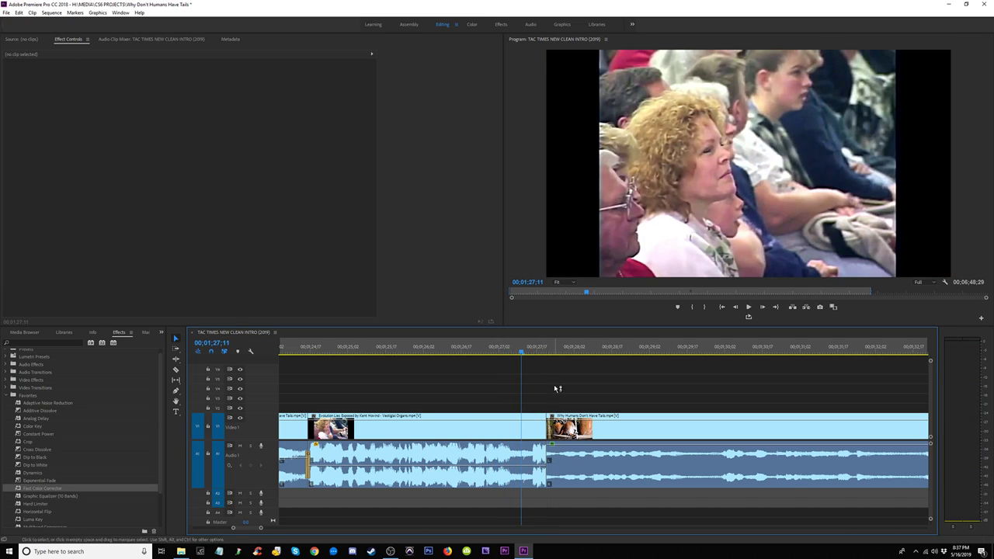
Step: Roll the audio cut between the lecture and lemur clips back to 00;01;27;11 and play the join
drag(543, 452, 523, 452)
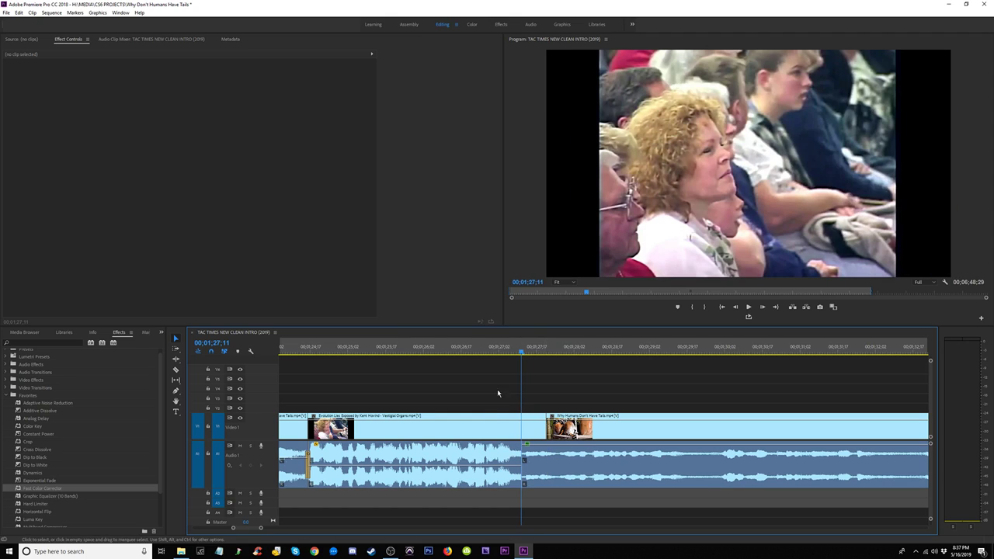
key(space)
click(457, 348)
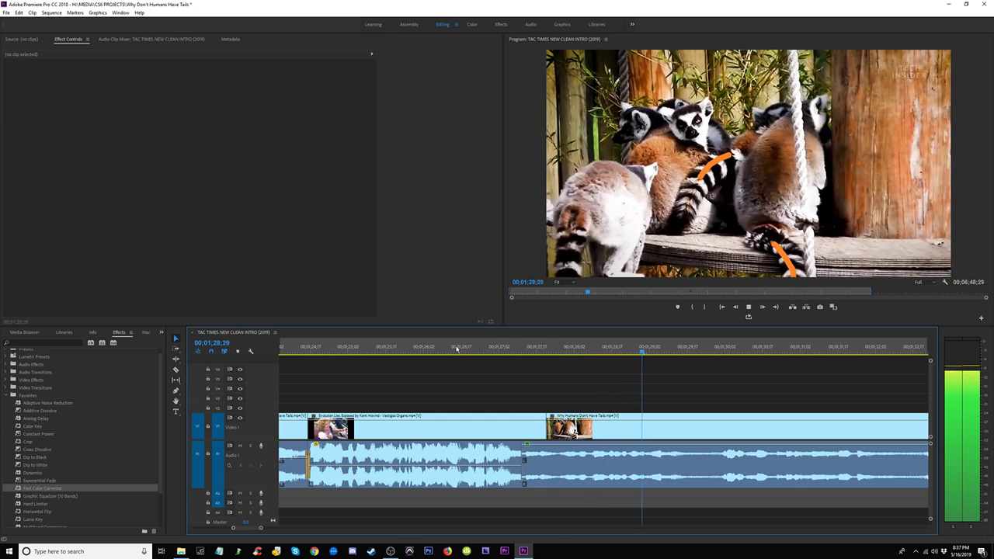
key(space)
Step: Select the lemur clip together with all the anatomy and host clips that follow it
key(minus)
key(minus)
key(minus)
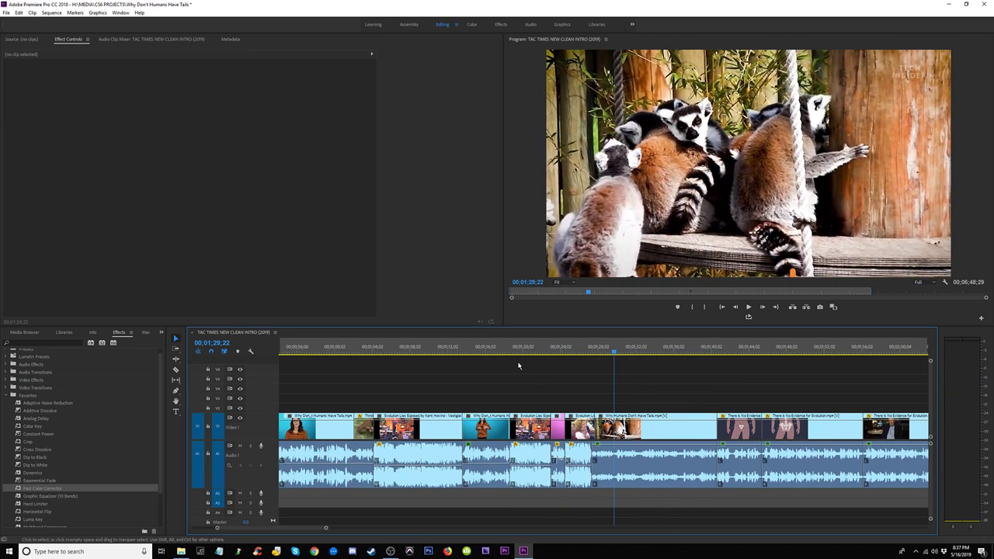
key(minus)
key(minus)
drag(738, 400, 509, 481)
key(equal)
key(equal)
key(equal)
key(equal)
key(equal)
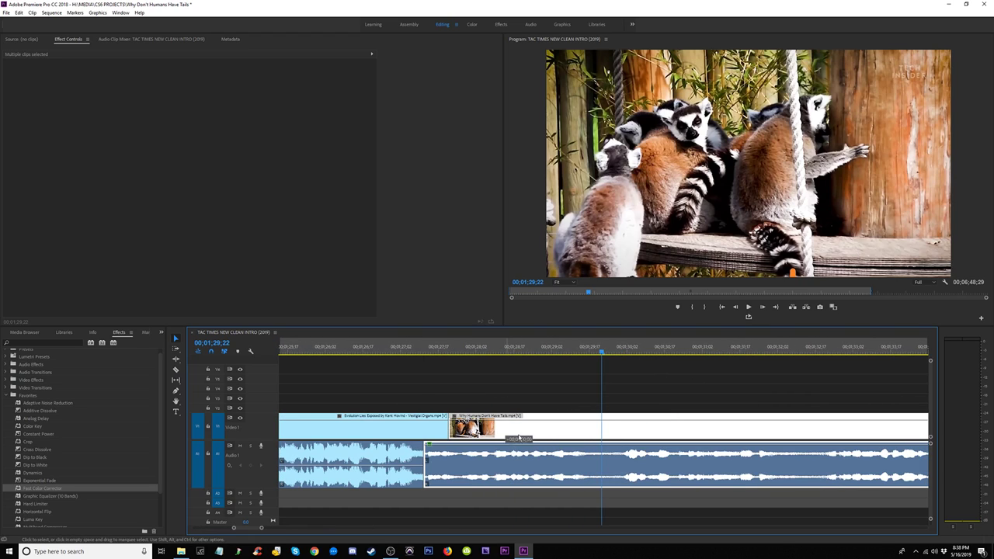
Step: Try shifting the selected clips slightly later, return them to the lecture clip's end, and play the join
drag(518, 438, 528, 440)
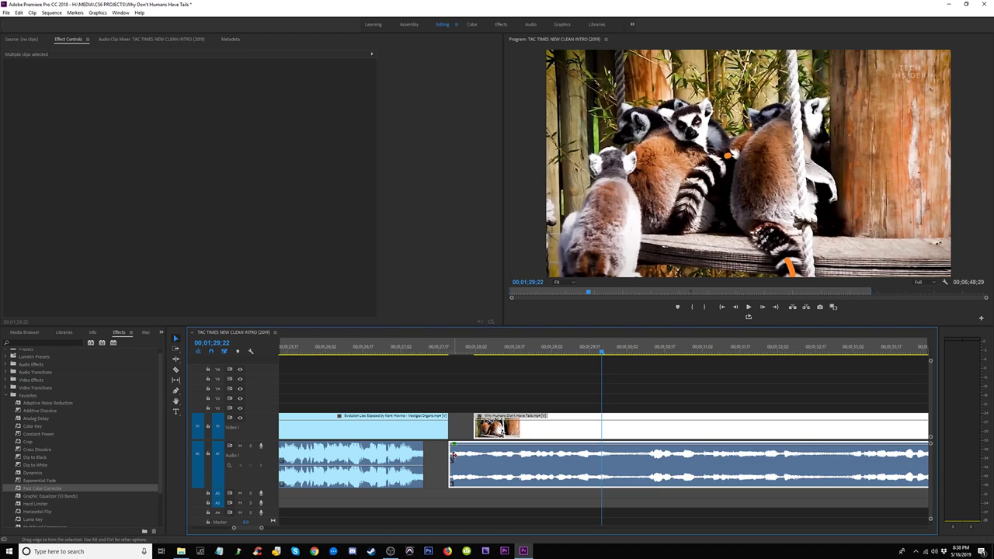
drag(453, 456, 448, 451)
click(326, 351)
key(space)
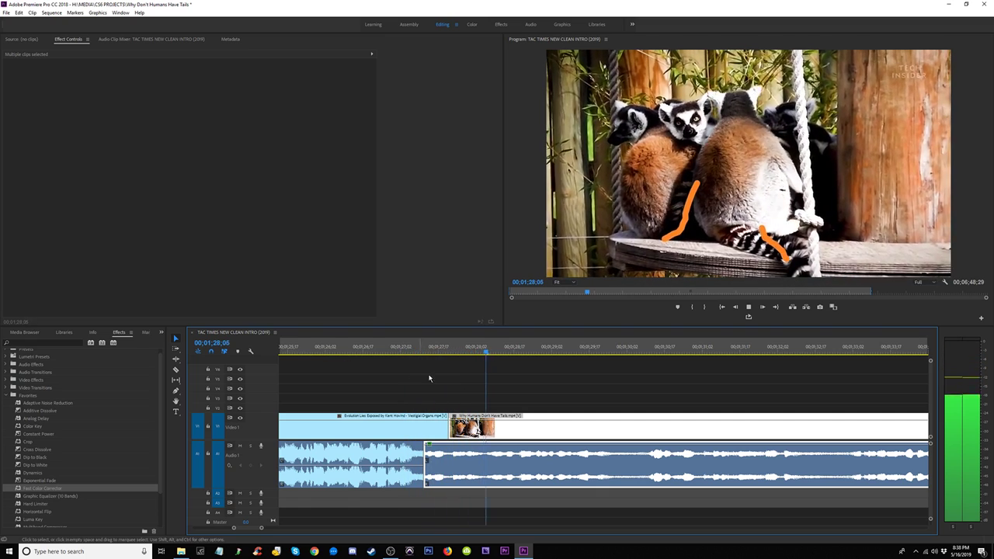
key(space)
Step: Shift the selected clips later to open a gap after the lecture clip, and extend the lemur clip's start earlier
key(minus)
key(minus)
key(minus)
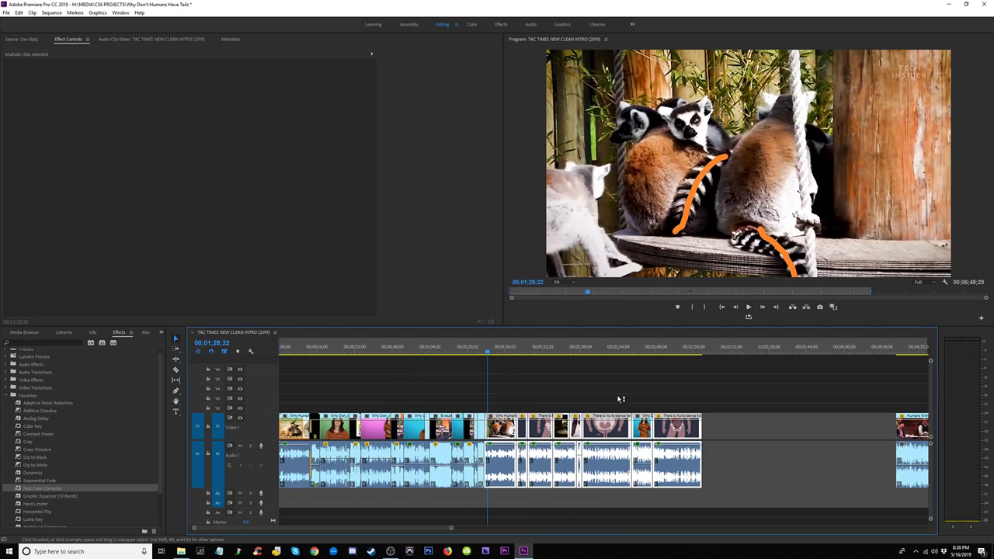
drag(597, 432, 622, 432)
key(equal)
key(equal)
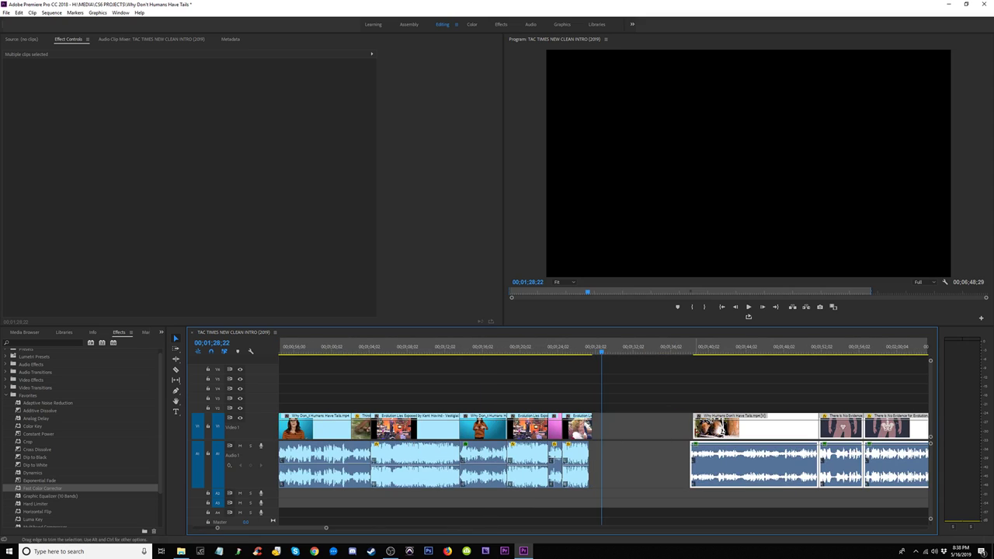
drag(721, 429, 674, 429)
Step: Play the extended clip's opening to review the lemur and walking-woman footage
click(663, 351)
key(space)
key(equal)
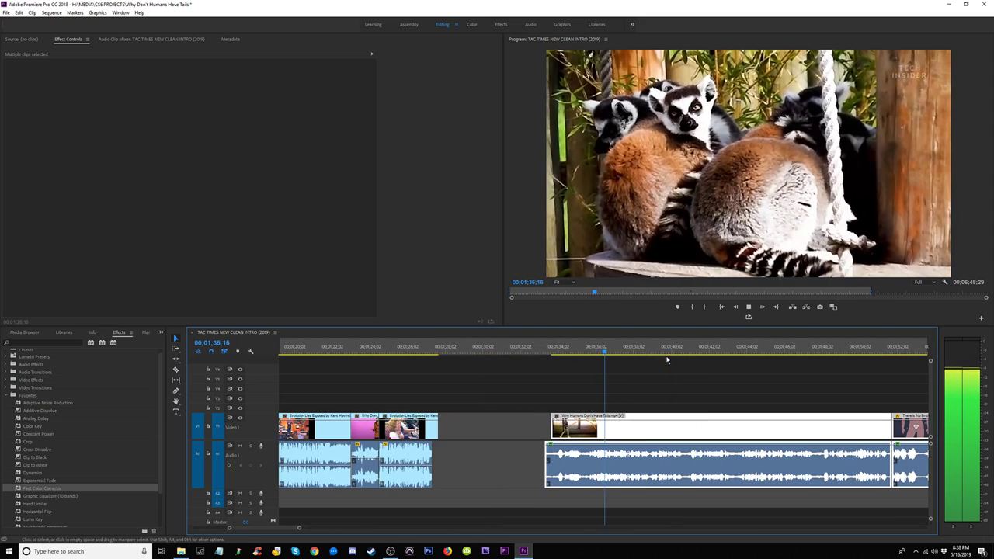
key(equal)
drag(582, 353, 529, 366)
key(space)
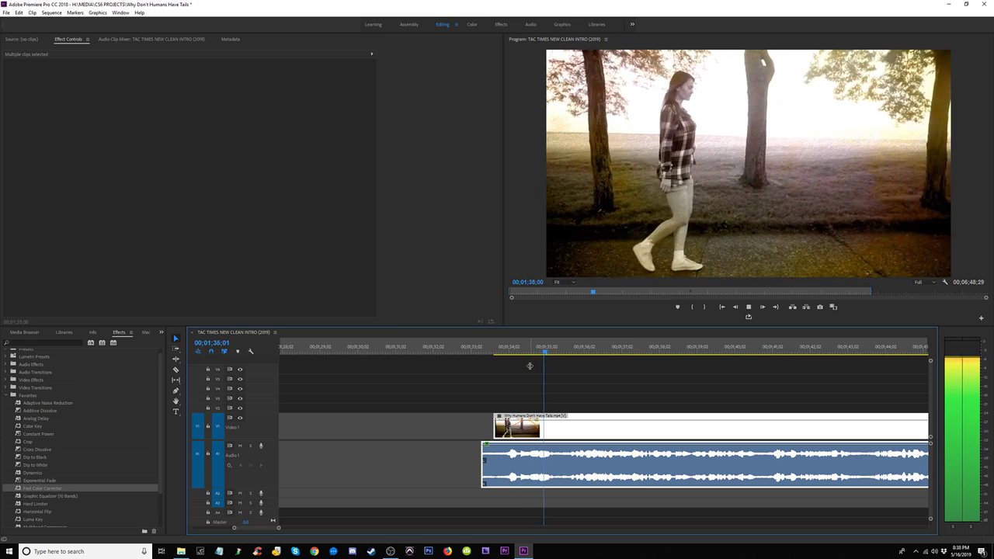
key(space)
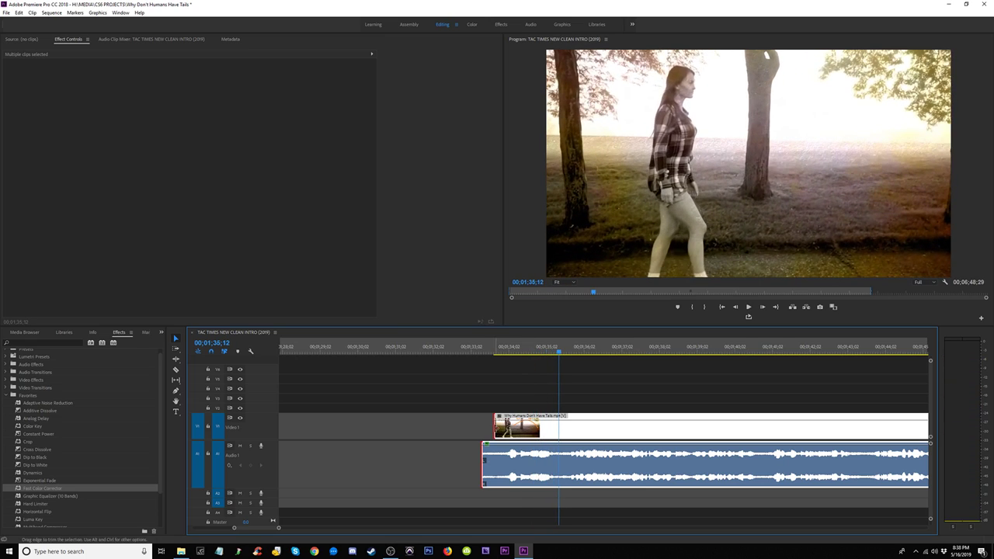
Step: Extend the walking-woman clip's video start to line up with its audio start and play the opening
key(ctrl+shift+a)
drag(495, 436, 481, 435)
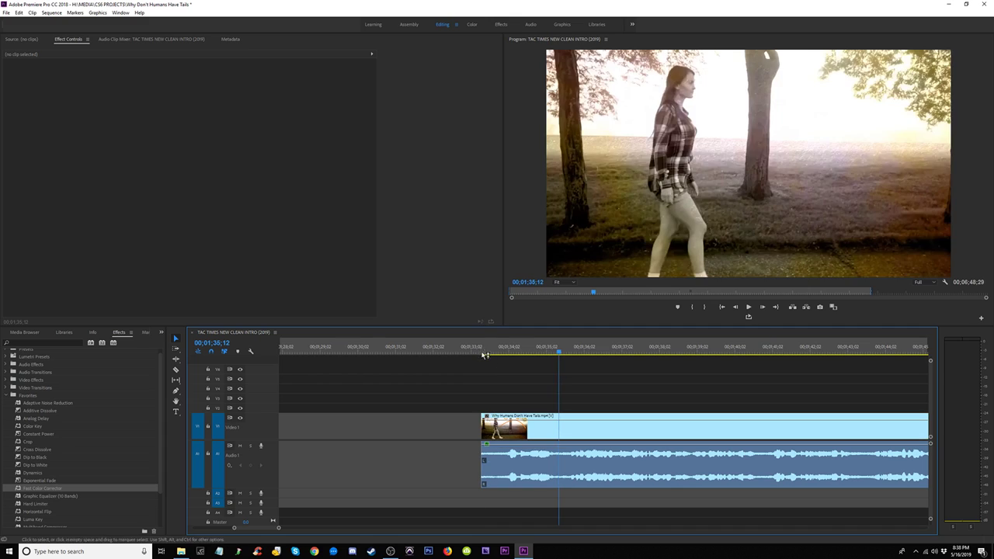
click(478, 350)
key(space)
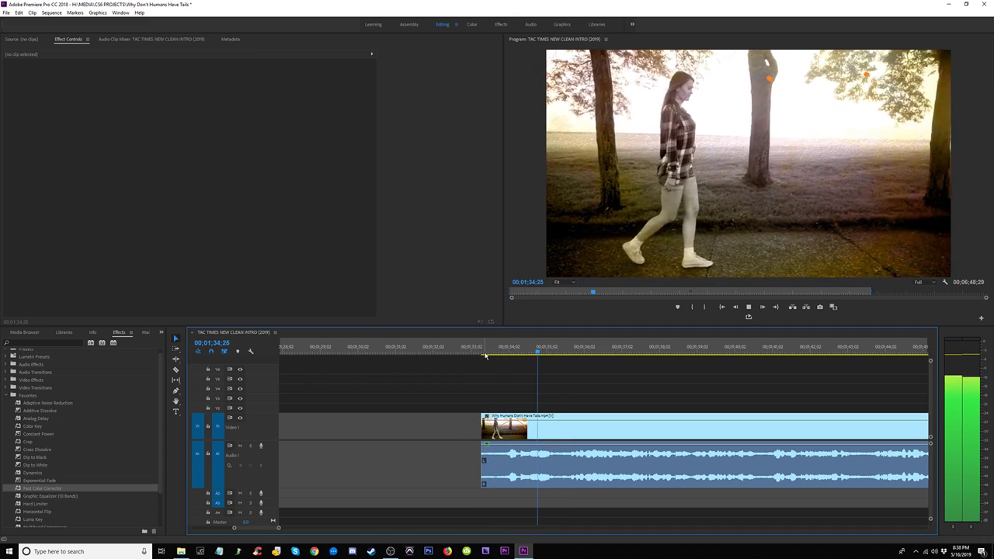
key(space)
Step: Trim the walking-woman clip's start to 00;01;34;00 and play the end of the audience shot
drag(483, 347, 503, 350)
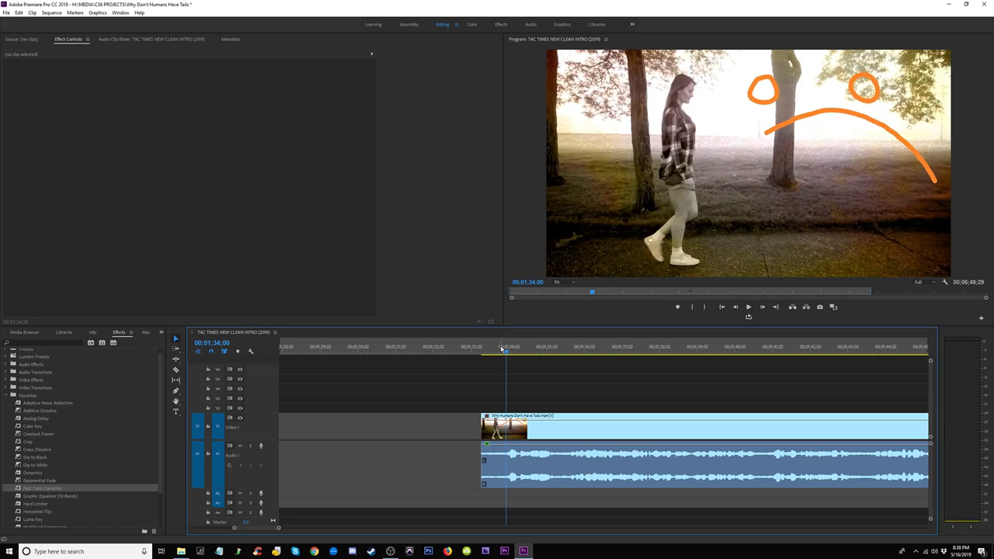
drag(487, 432, 506, 429)
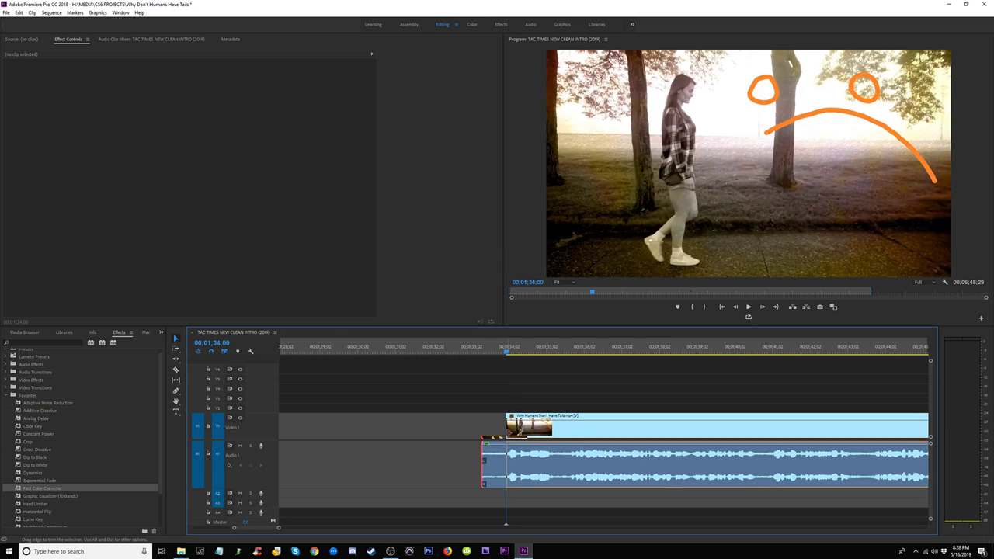
key(minus)
key(minus)
key(minus)
click(554, 351)
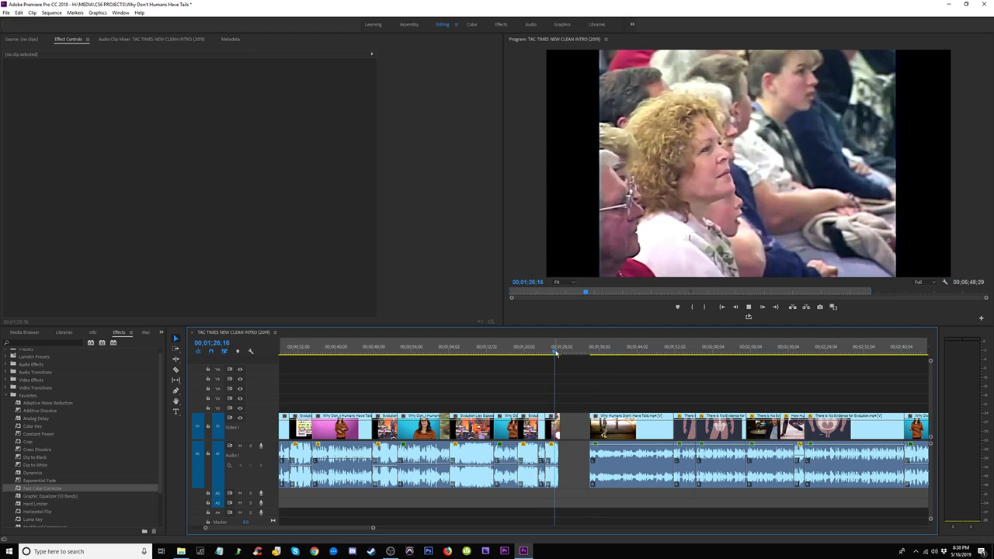
key(space)
key(space)
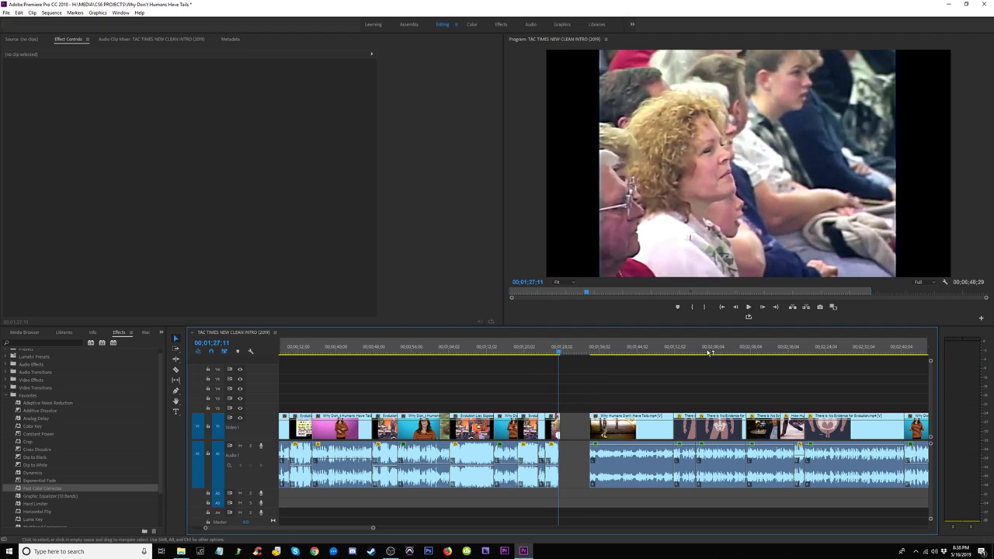
Step: Review the following anatomy footage and the striped-sweater host clip through its join with the last anatomy clip
click(680, 350)
key(space)
click(854, 350)
key(space)
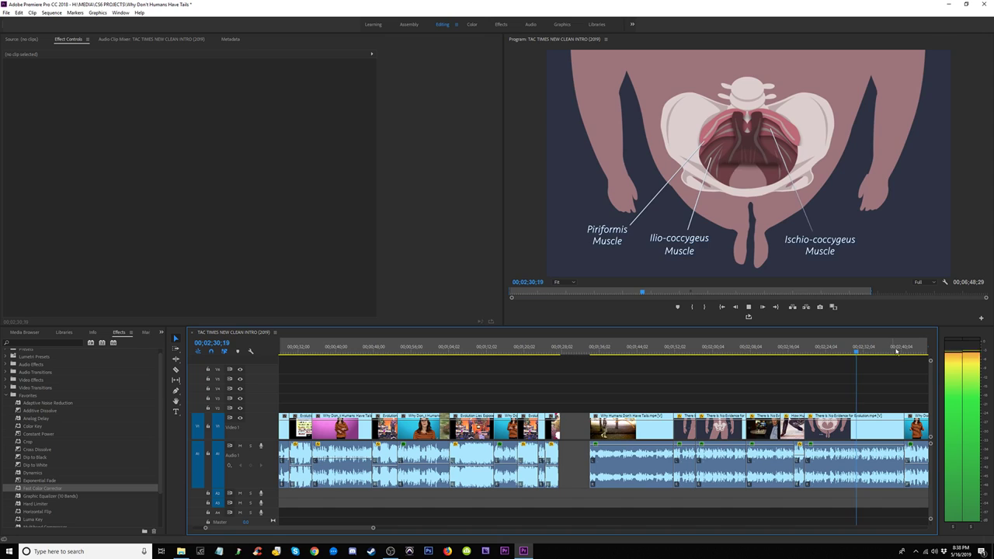
click(911, 350)
key(space)
key(minus)
key(equal)
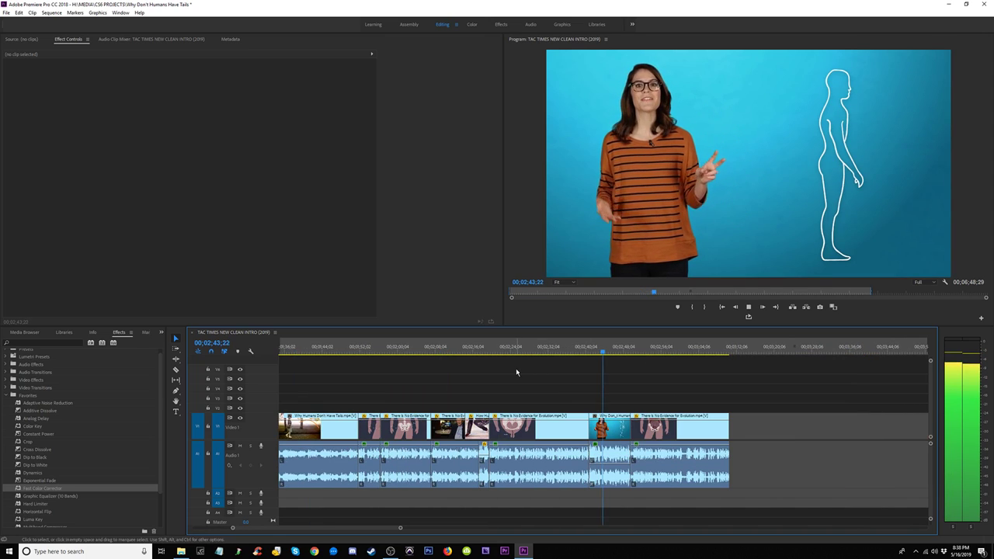
click(598, 352)
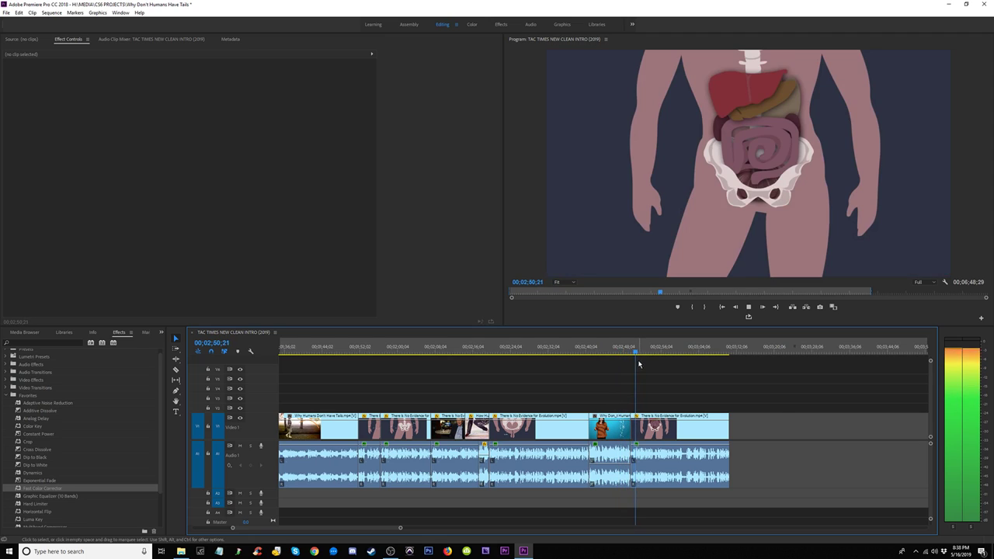
Step: Move the last anatomy clip earlier to 00;02;49;16 so it overwrites the end of the host clip
key(=)
key(=)
key(=)
key(=)
key(space)
drag(446, 351, 463, 354)
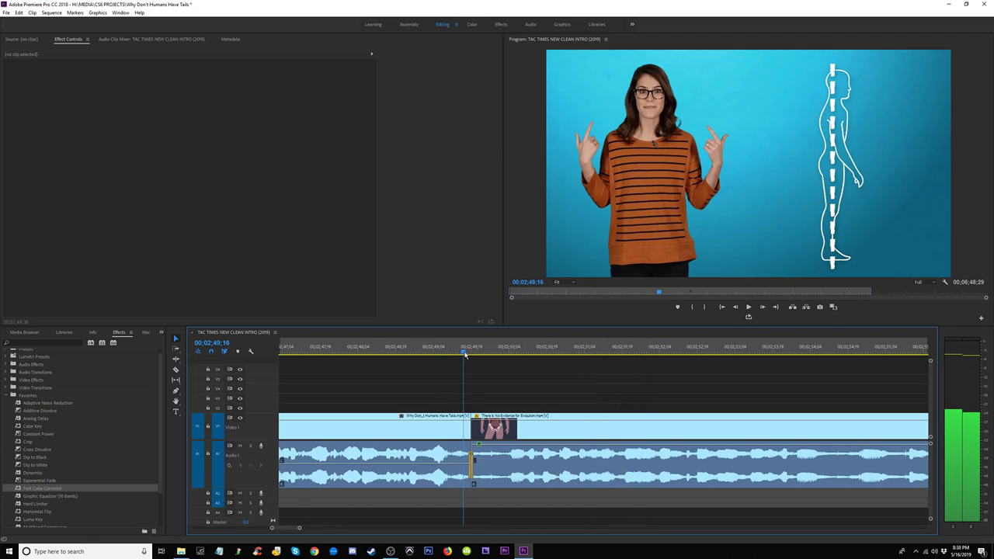
drag(521, 442, 512, 442)
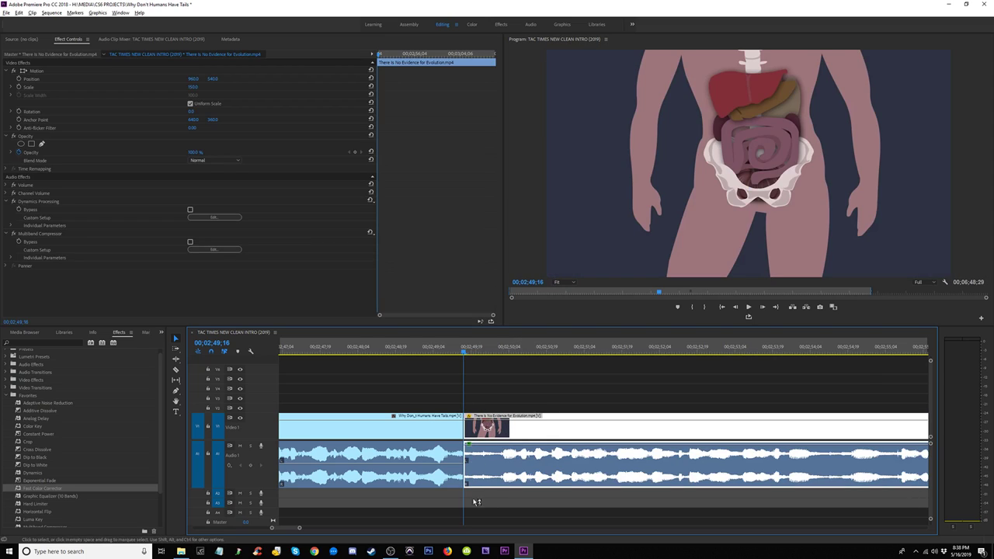
Step: Apply a short Constant Power audio transition at the join between the host and last anatomy clips and play it
drag(476, 501, 460, 458)
key(ctrl+shift+d)
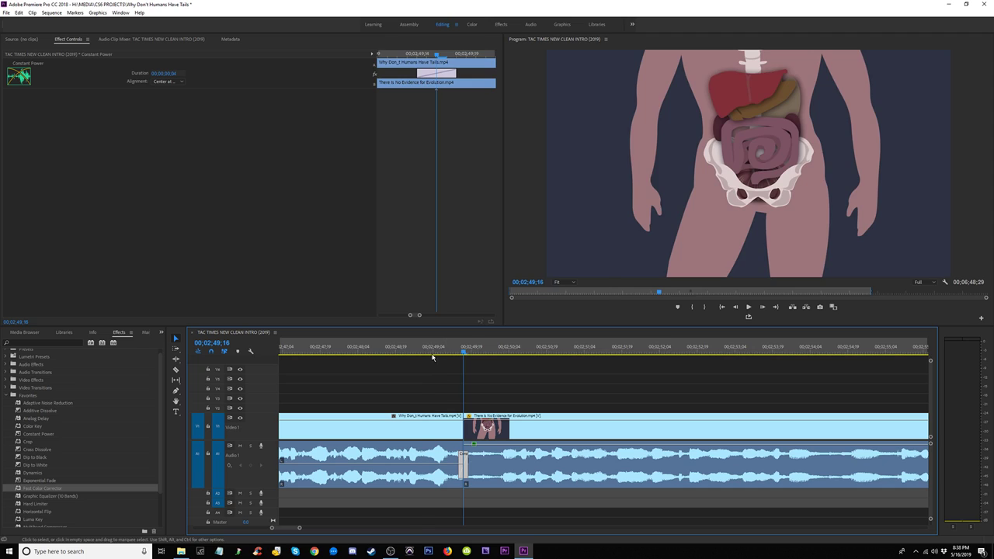
click(422, 354)
key(space)
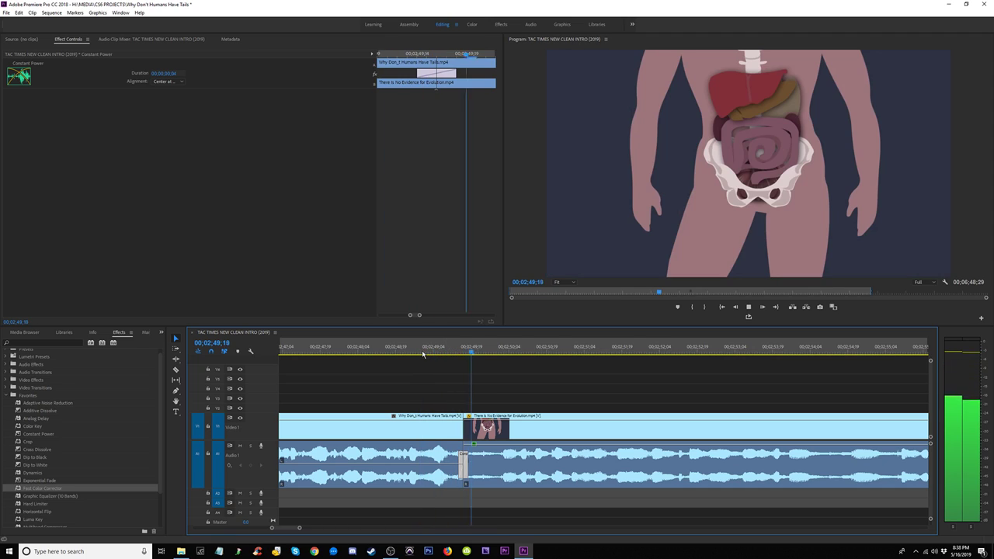
Step: Trim the last anatomy clip's start to 00;02;50;07 and close the gap after the host clip
drag(464, 427, 498, 426)
click(498, 354)
key(space)
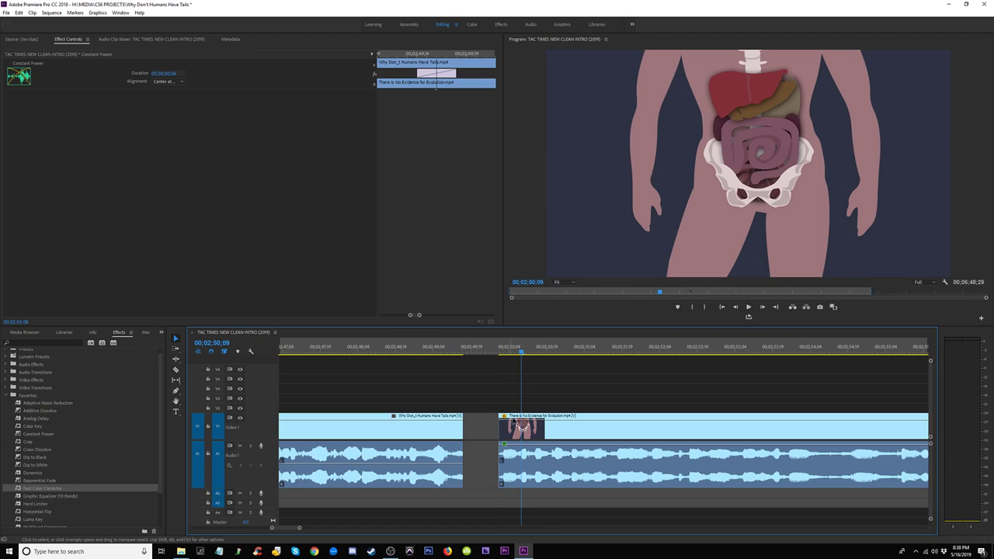
click(517, 353)
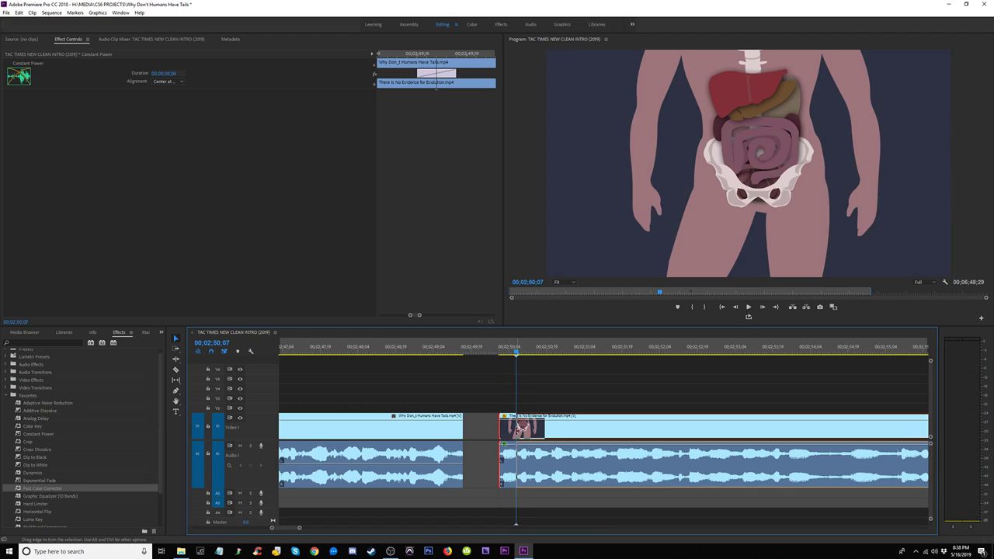
key(e)
click(483, 431)
key(Delete)
Step: Apply a Constant Power audio transition between the host and last anatomy clips, and shorten it to a few frames while checking playback
drag(476, 497, 455, 481)
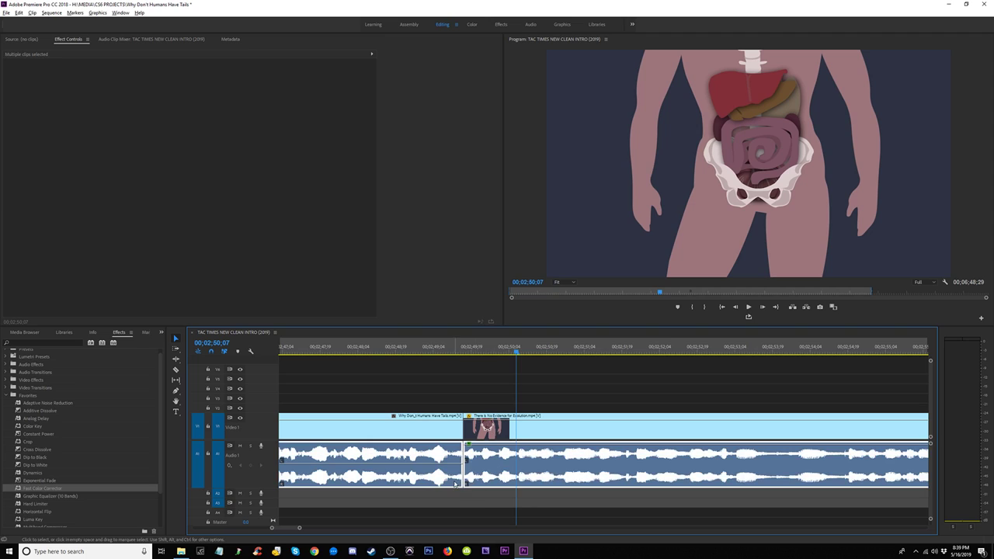
key(ctrl+shift+d)
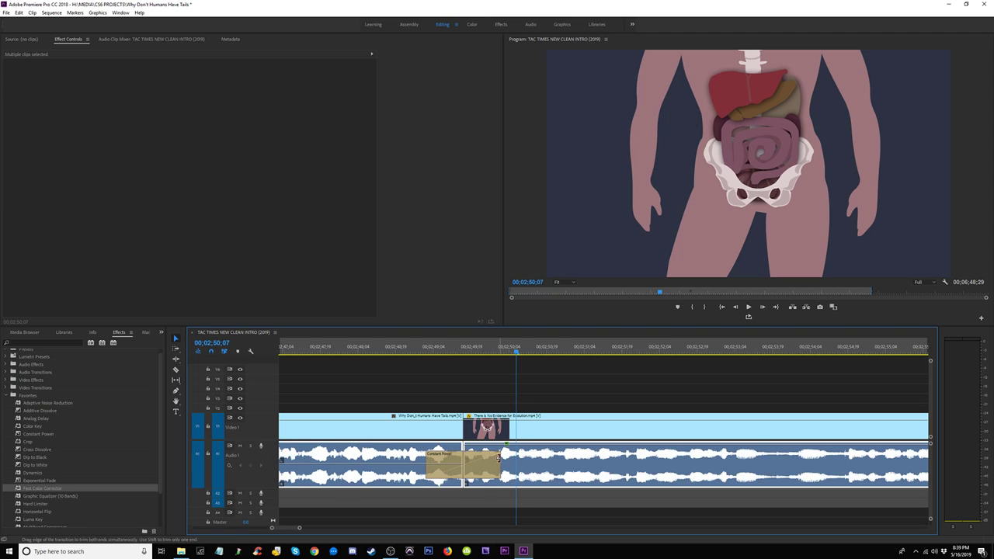
drag(499, 458, 469, 458)
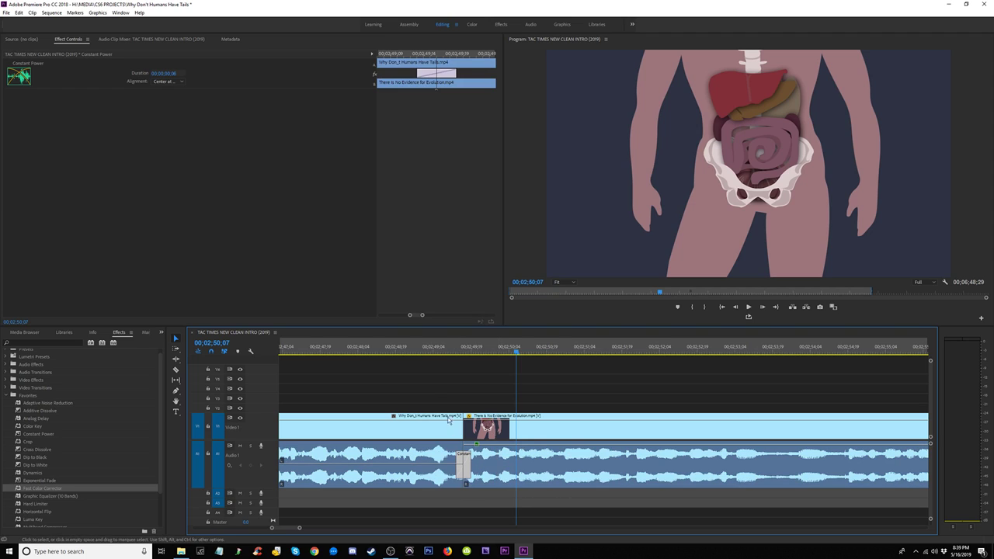
click(381, 347)
key(space)
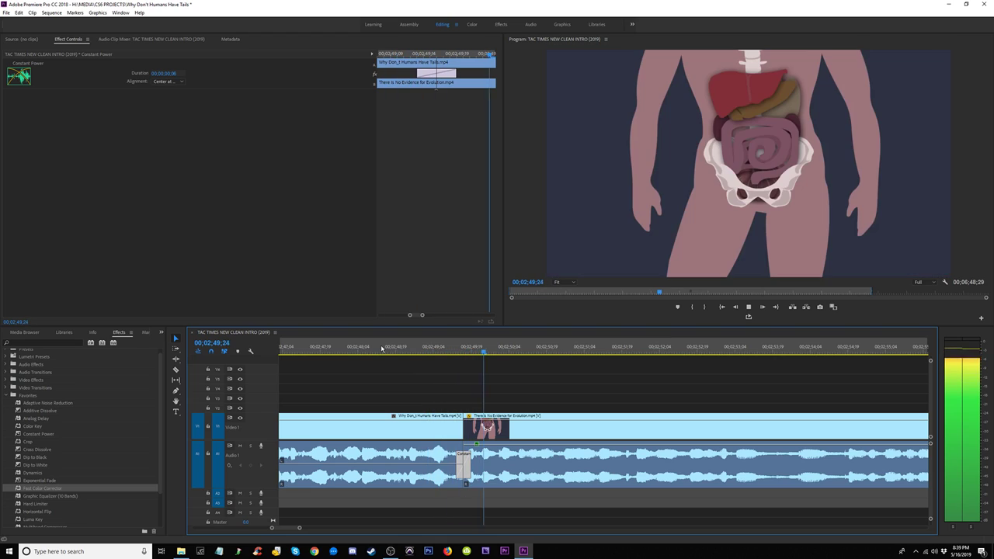
drag(460, 458, 472, 458)
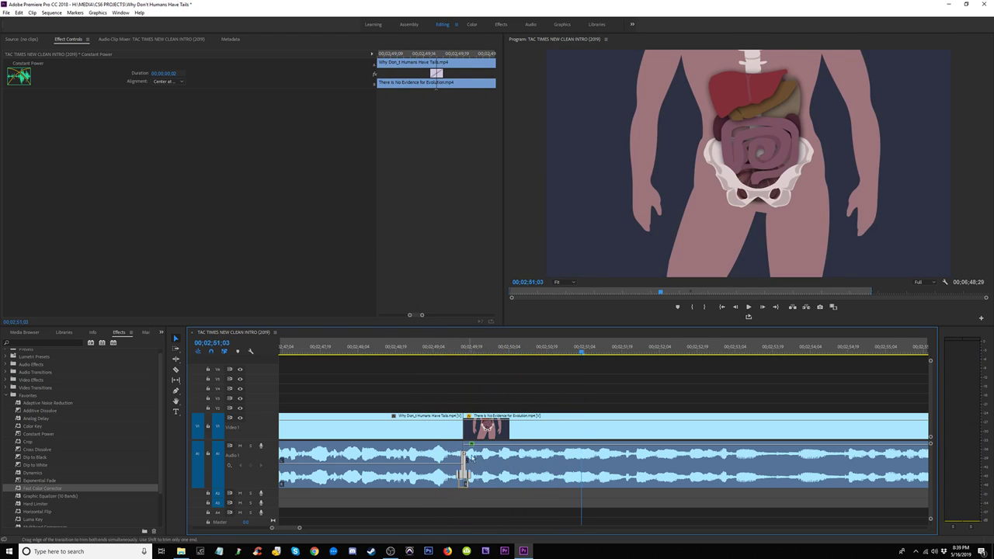
Step: Play across the shortened audio transition between the host and last anatomy clips and review the neighbouring clips
click(405, 348)
key(space)
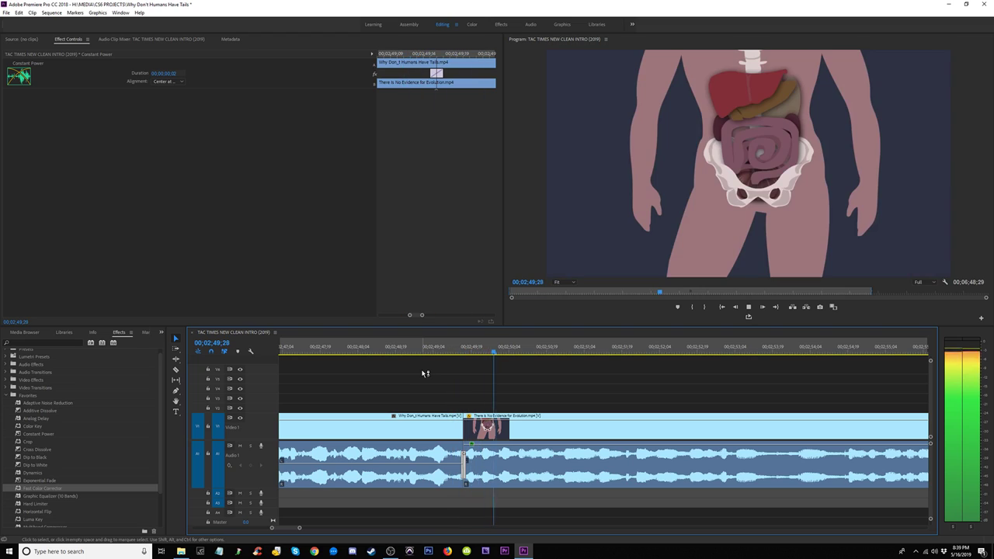
key(minus)
key(minus)
key(minus)
key(minus)
key(minus)
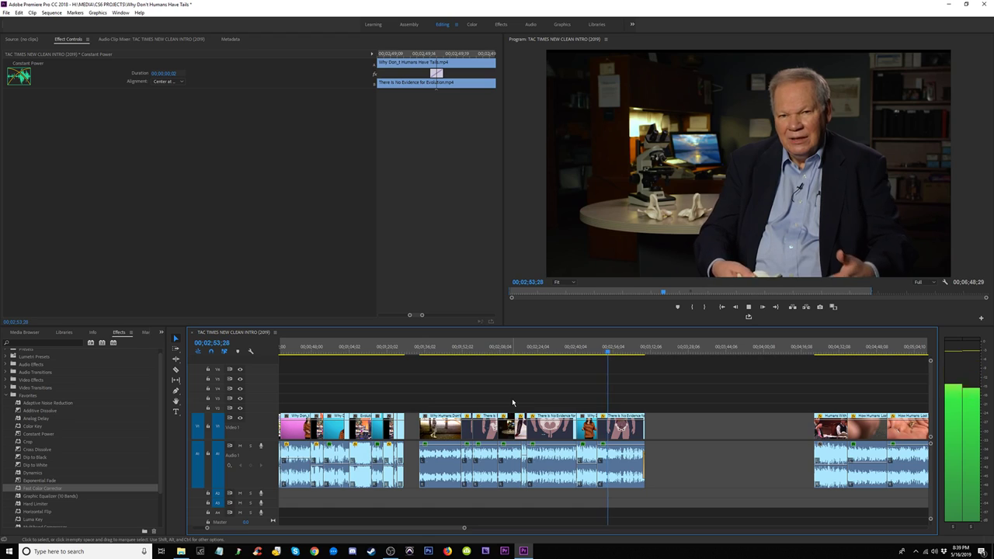
scroll(511, 398, up, 1)
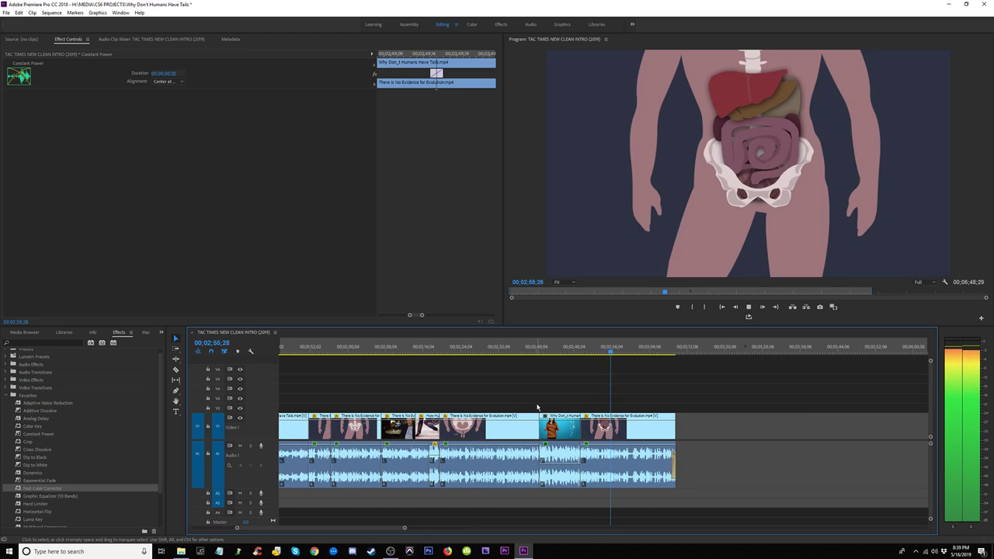
scroll(539, 407, down, 1)
key(space)
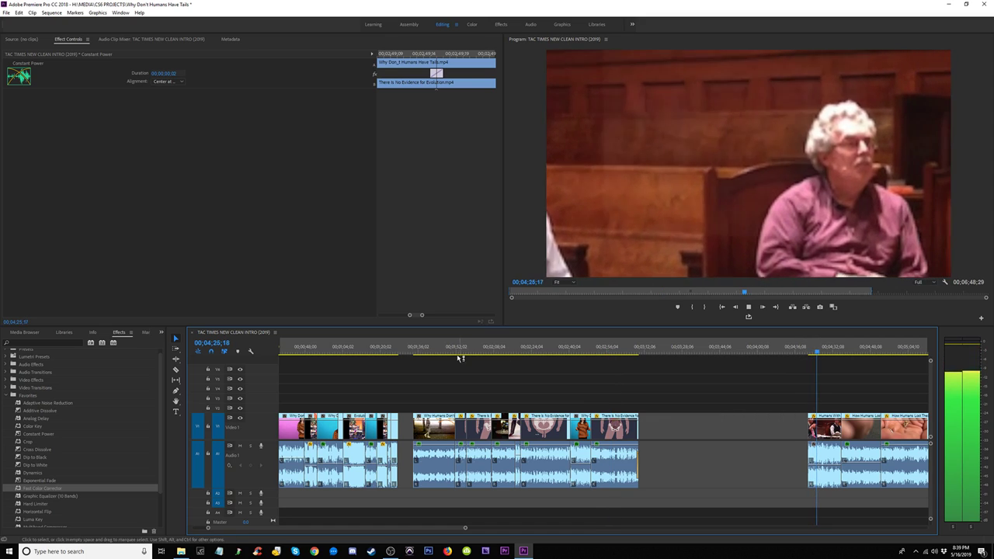
Step: Extend the start of the Humans With Tails clip back to its opening title and play it from there
click(396, 350)
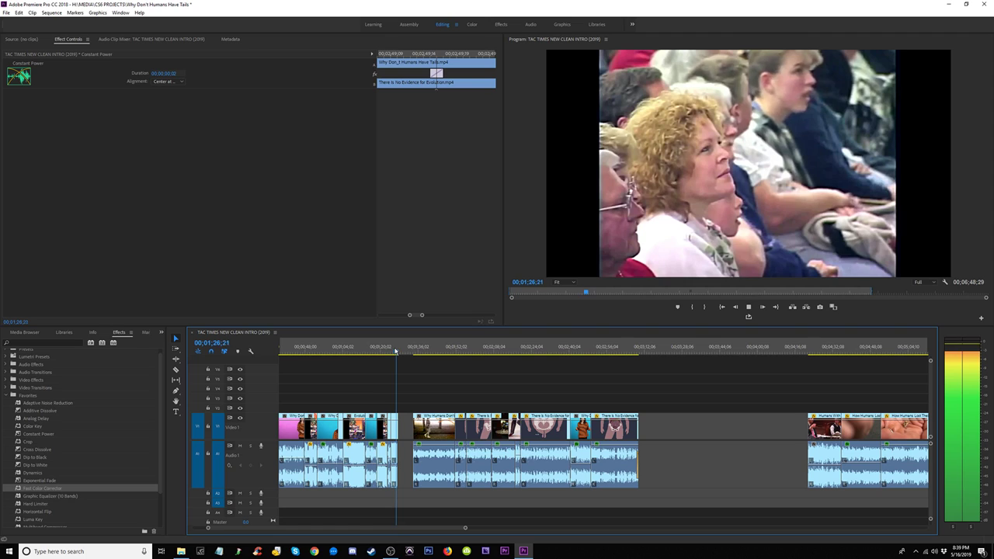
click(813, 351)
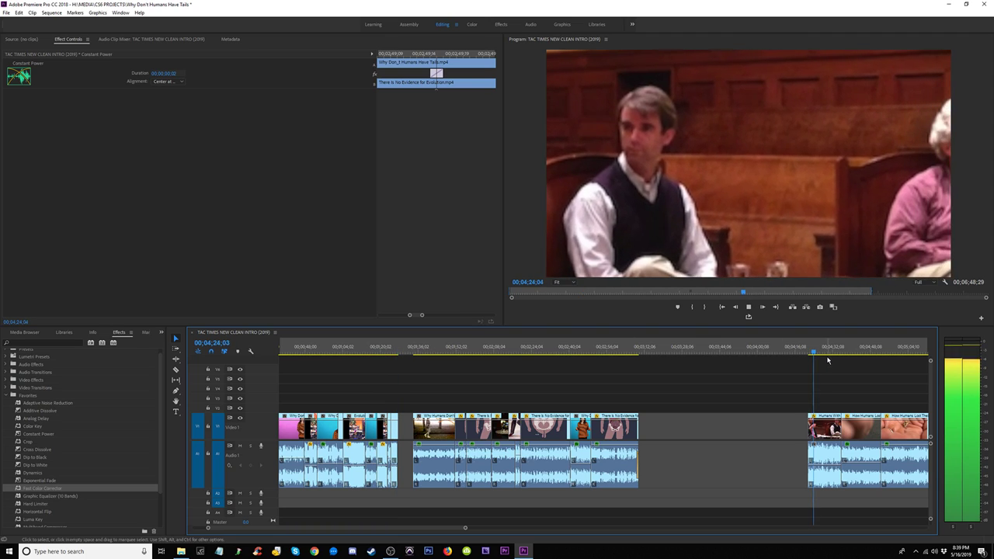
key(space)
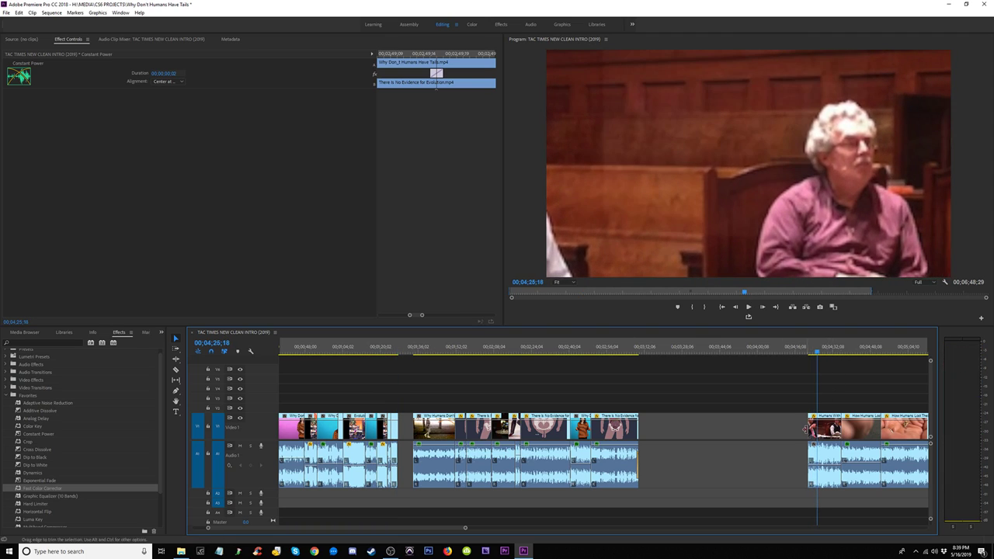
drag(809, 428, 723, 428)
click(777, 350)
key(space)
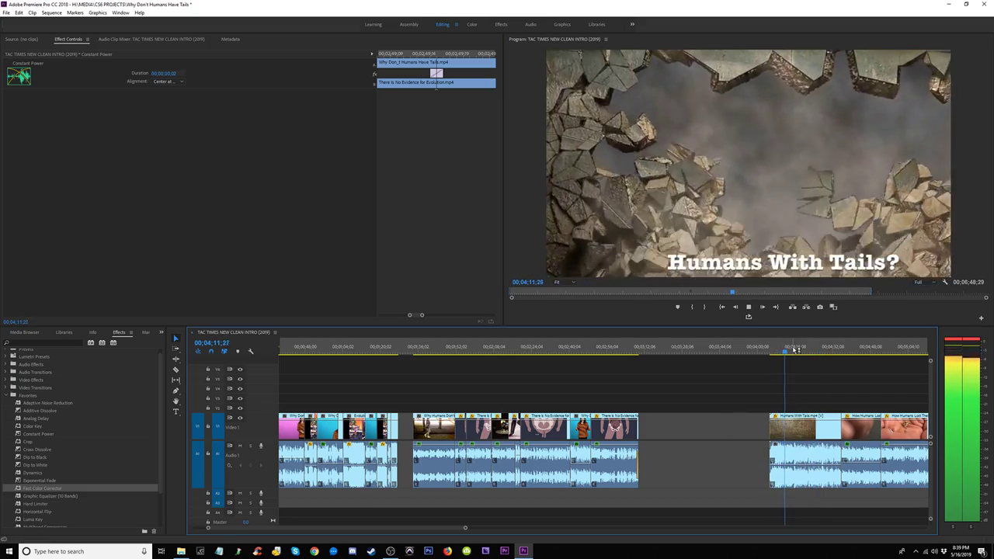
Step: Trim the Humans With Tails clip's start to 00;04;15;19 and move the clip earlier to about 00;03;20
click(803, 351)
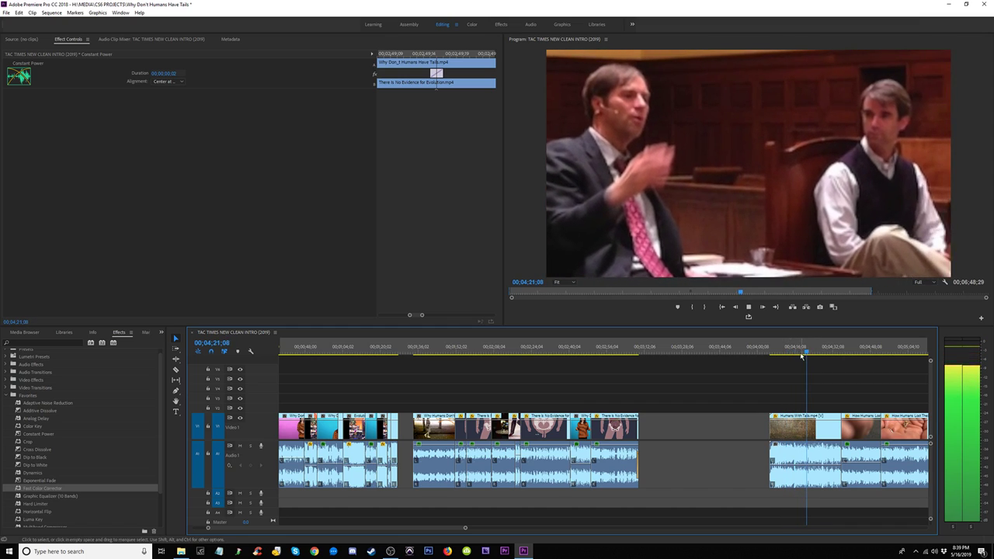
click(795, 351)
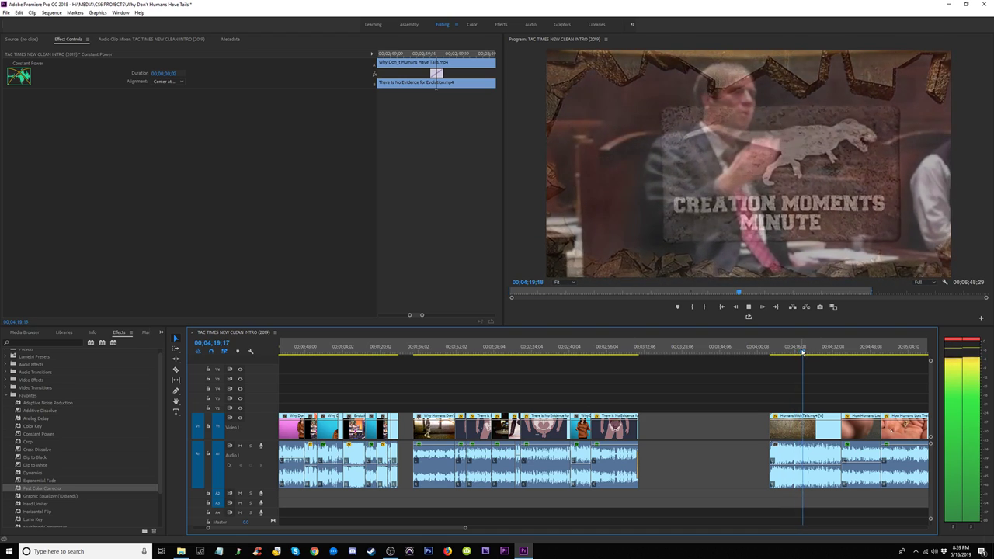
drag(802, 351, 790, 356)
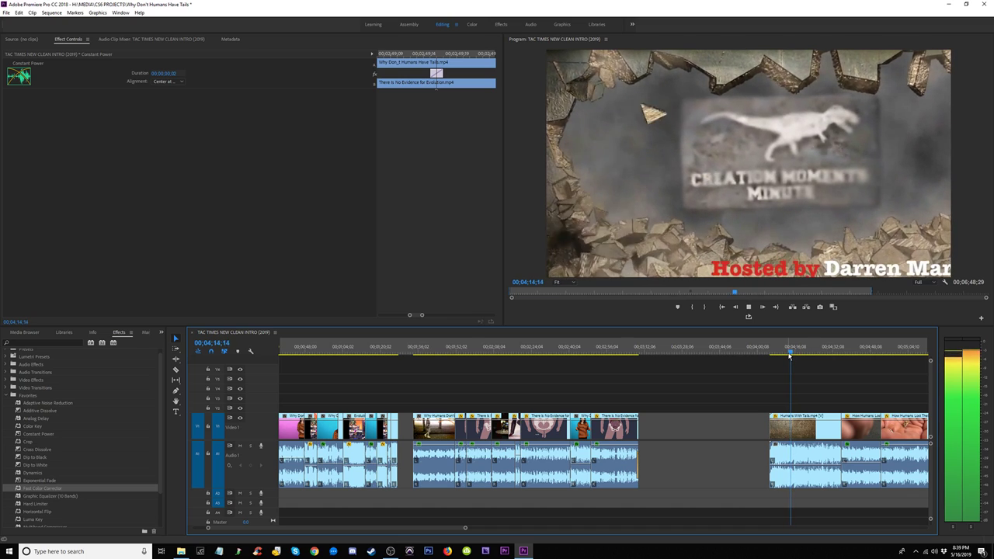
key(space)
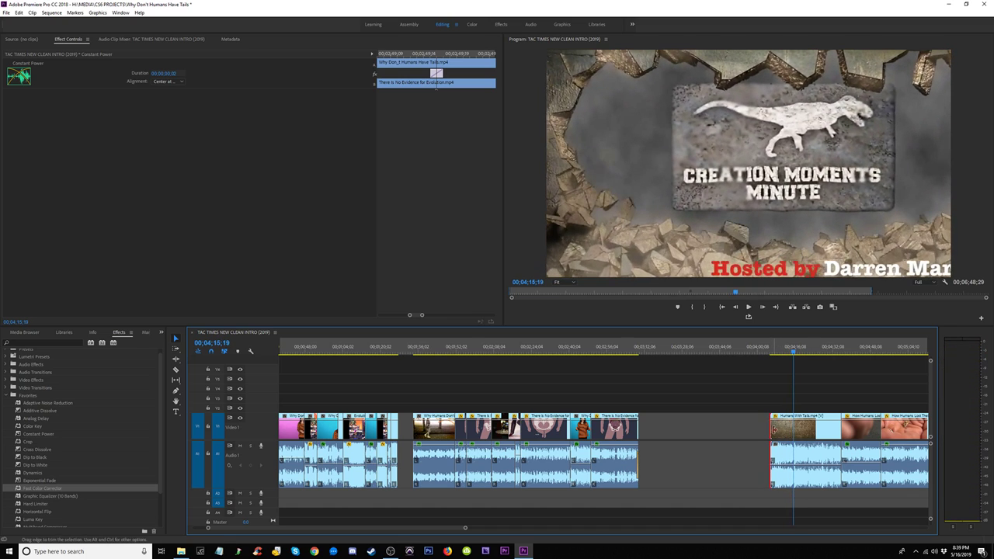
drag(774, 430, 665, 430)
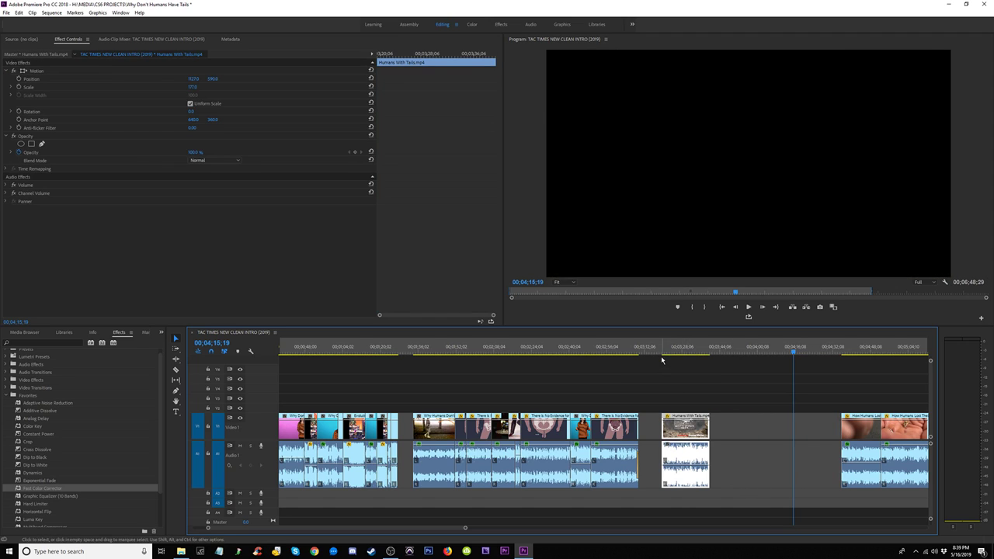
Step: Extend the end of the Humans With Tails clip to about 00;04;14 and play through the added footage
click(662, 357)
key(space)
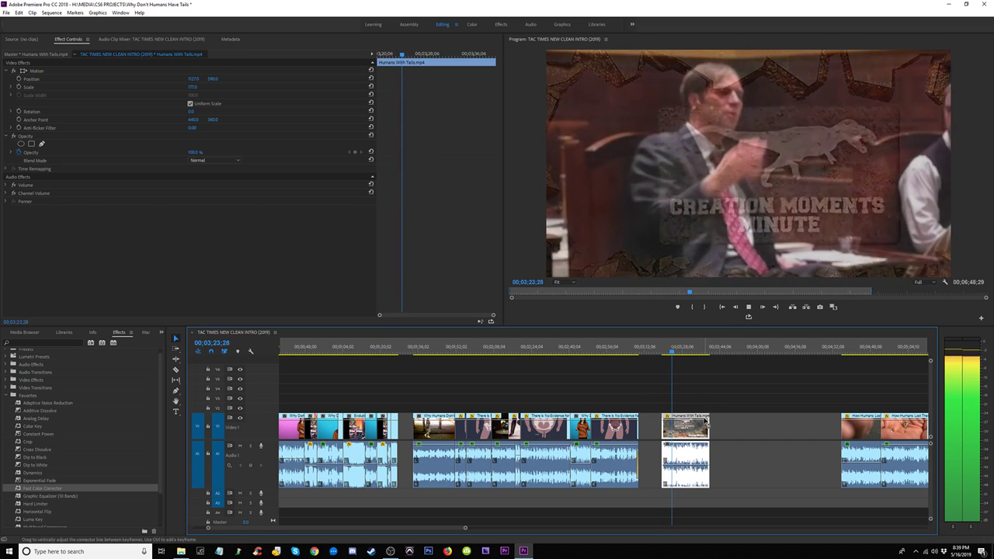
key(space)
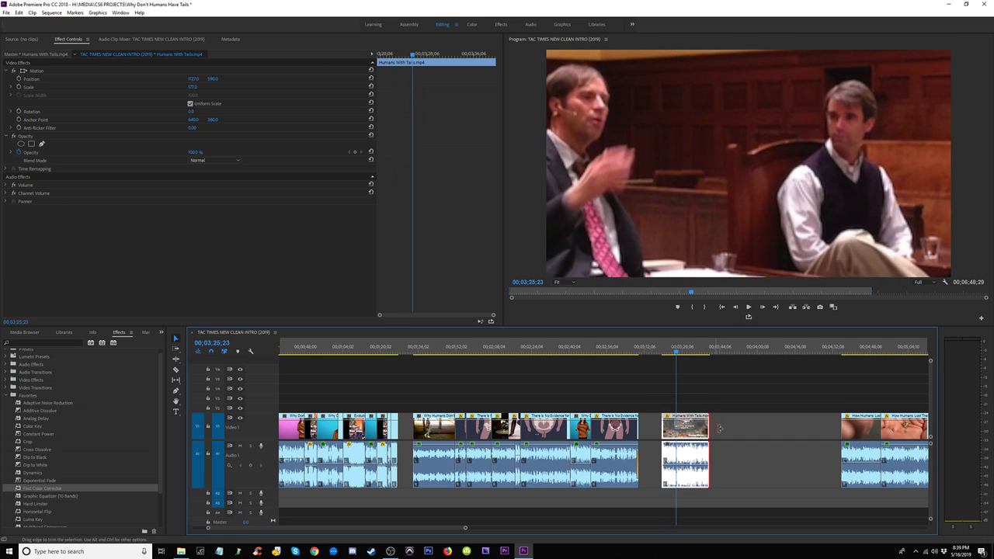
drag(718, 428, 794, 428)
key(space)
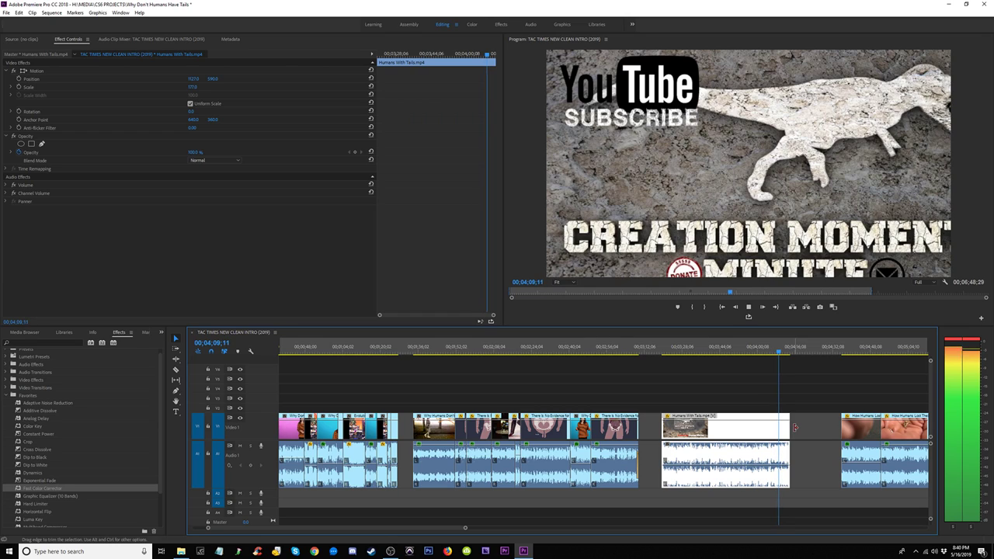
Step: Reset the Humans With Tails clip's motion settings and scale it to about 150 so it fills the frame
key(space)
click(777, 354)
drag(777, 355, 772, 355)
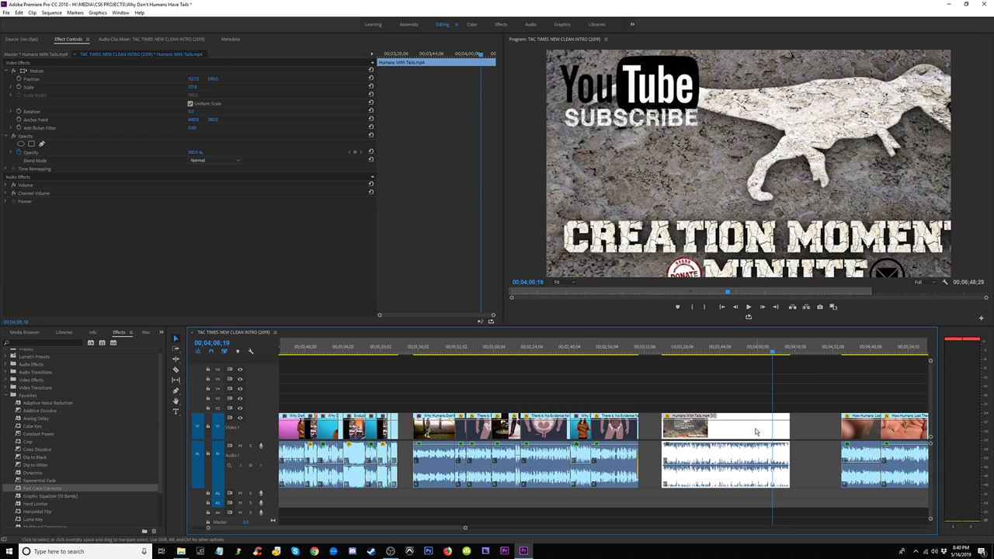
click(194, 87)
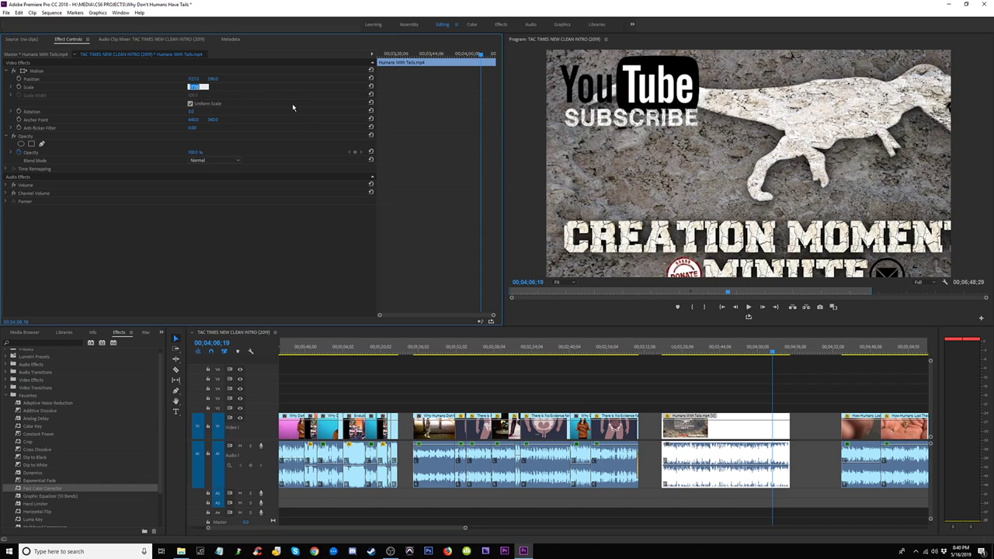
text(100)
key(Return)
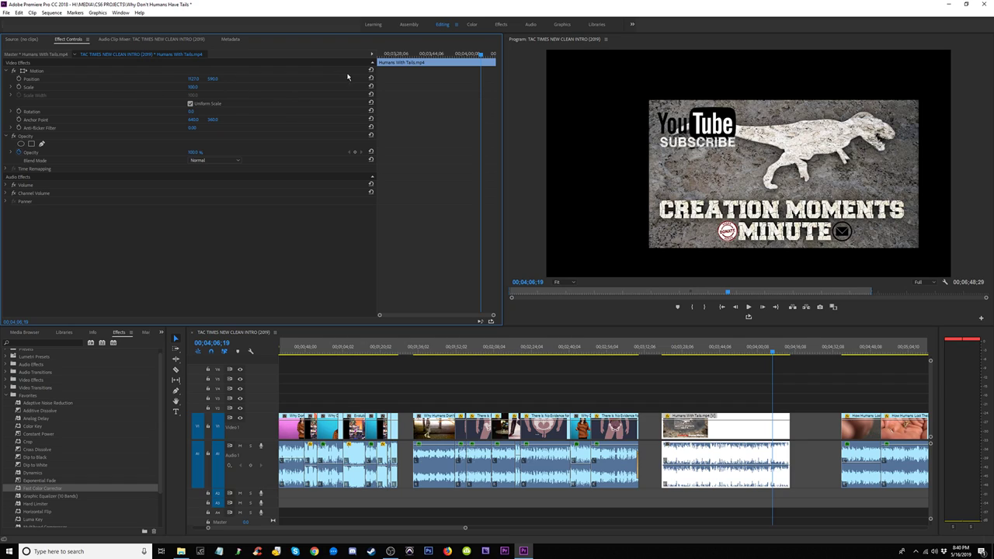
drag(767, 351, 732, 351)
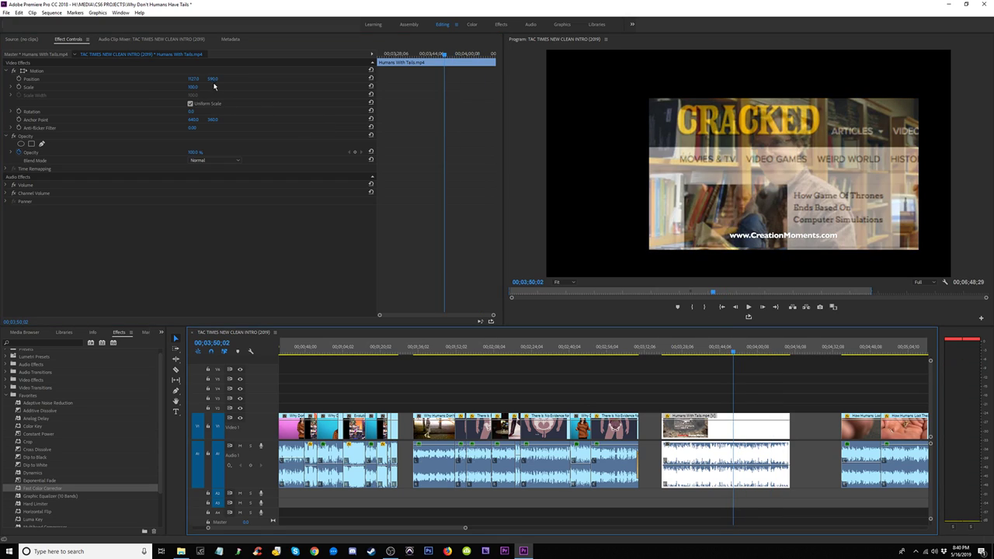
click(370, 70)
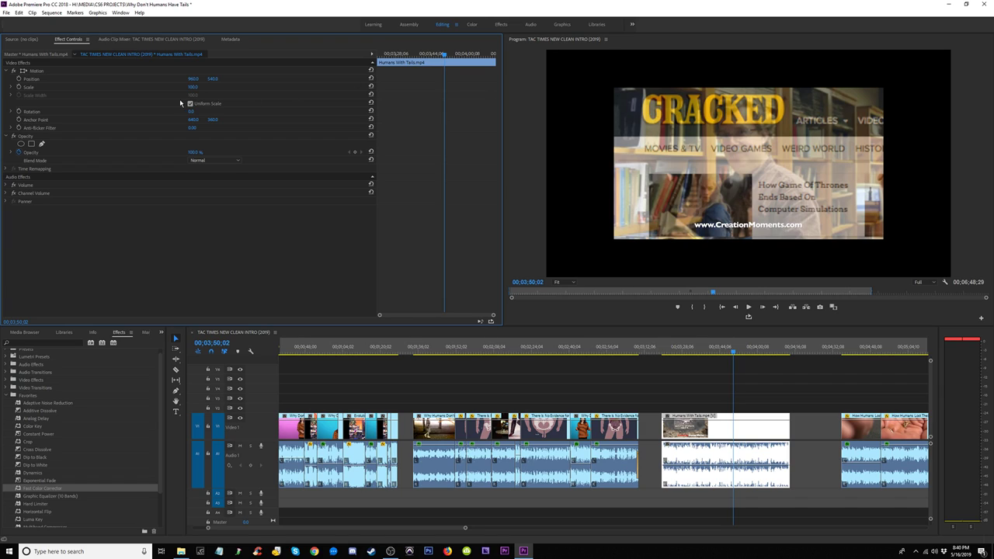
drag(193, 89, 232, 89)
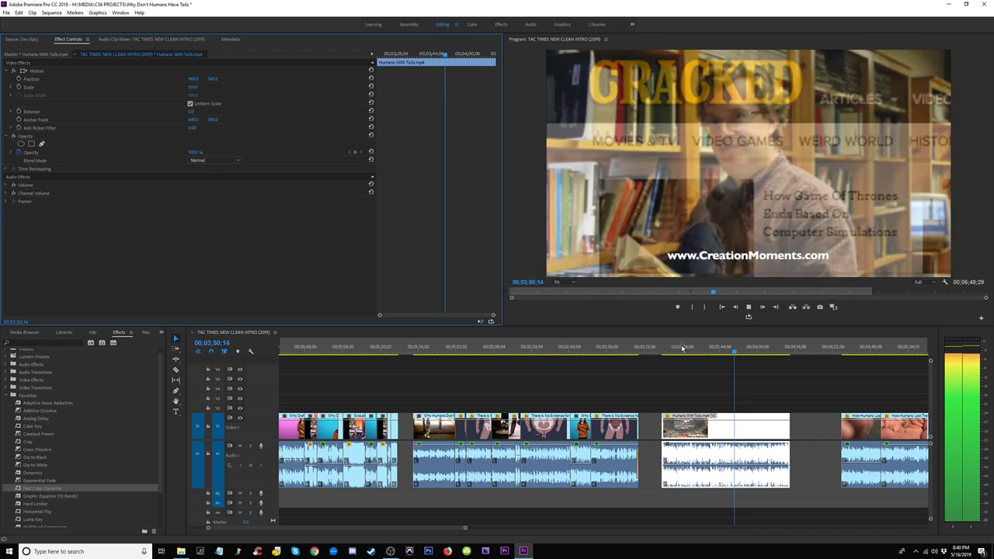
Step: Trim the end of the Humans With Tails clip to 00;03;52;27 and play it from its start
click(728, 351)
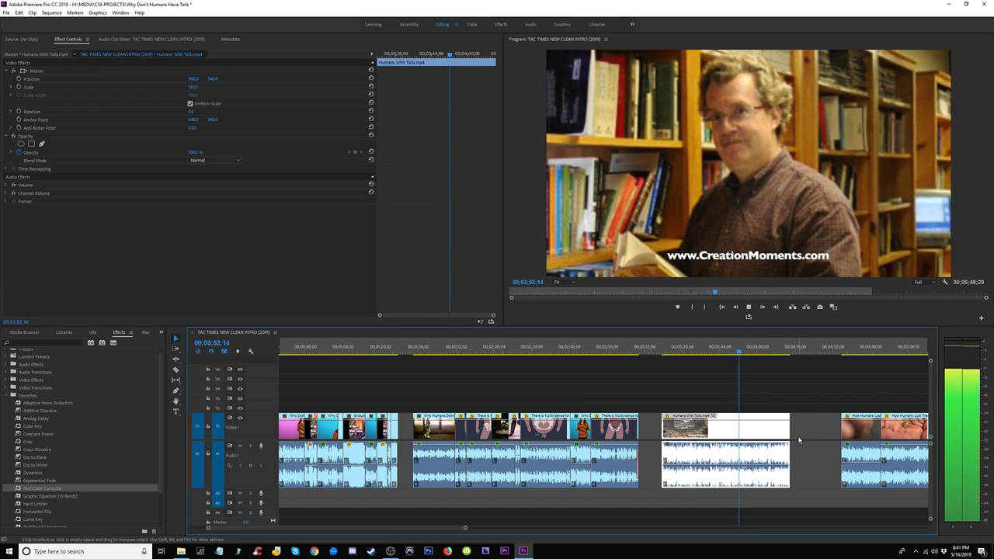
key(space)
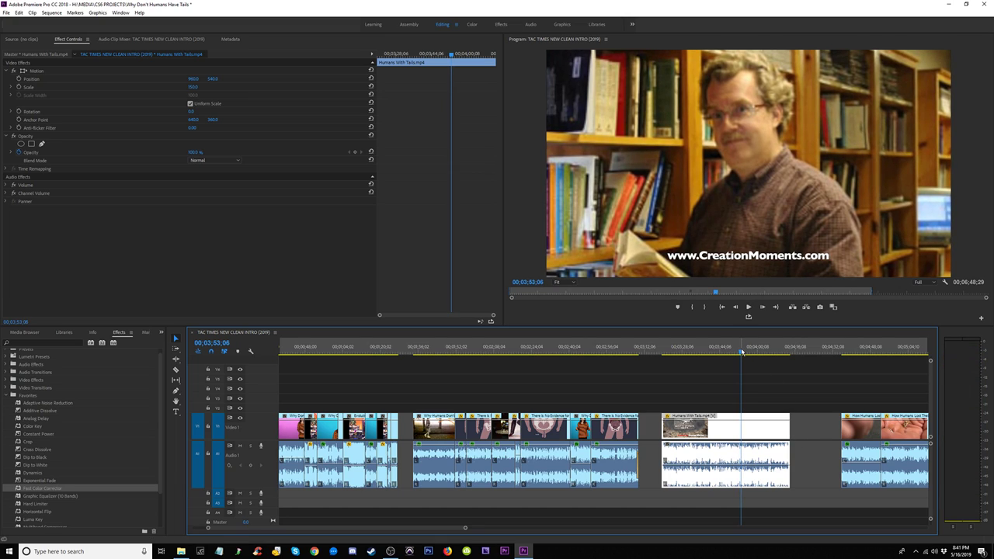
drag(741, 351, 735, 352)
key(space)
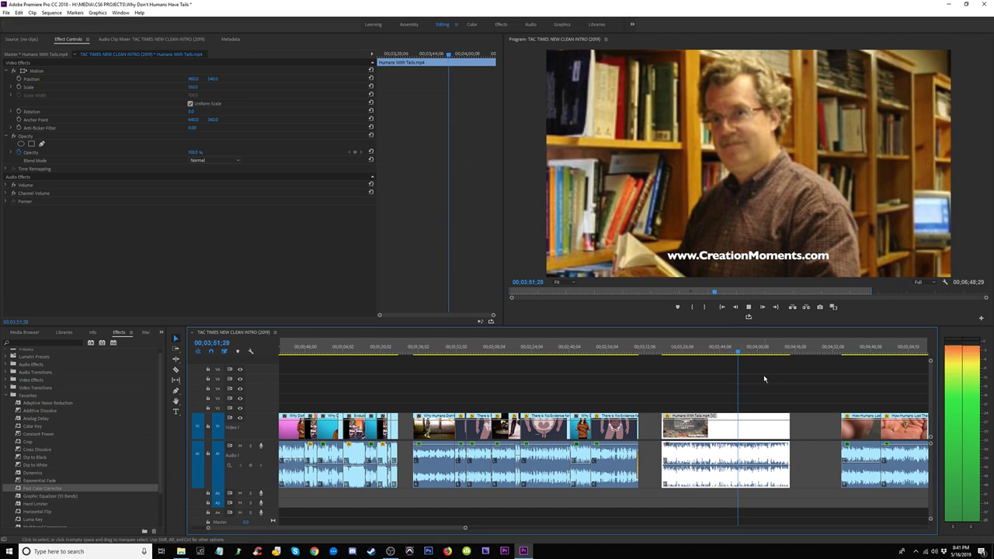
key(space)
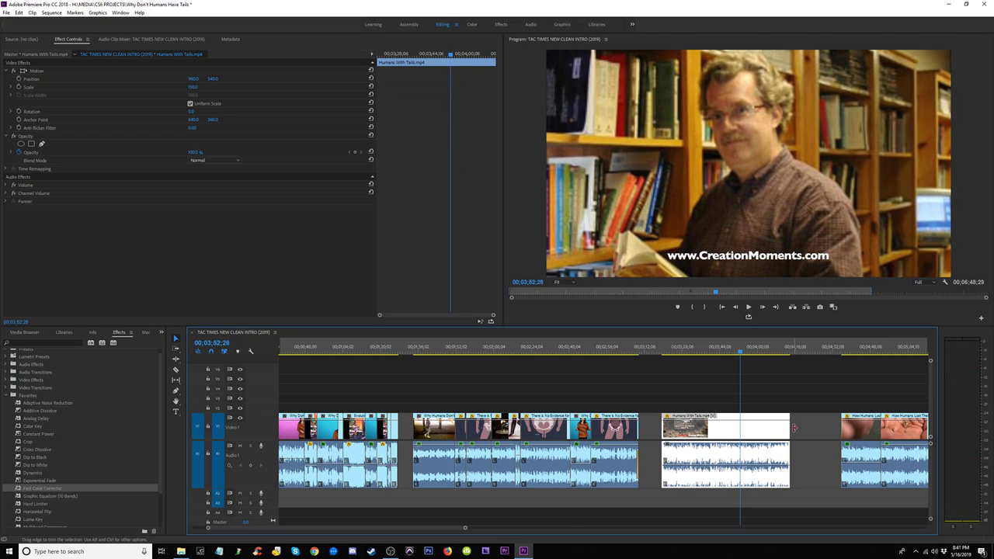
drag(793, 427, 739, 428)
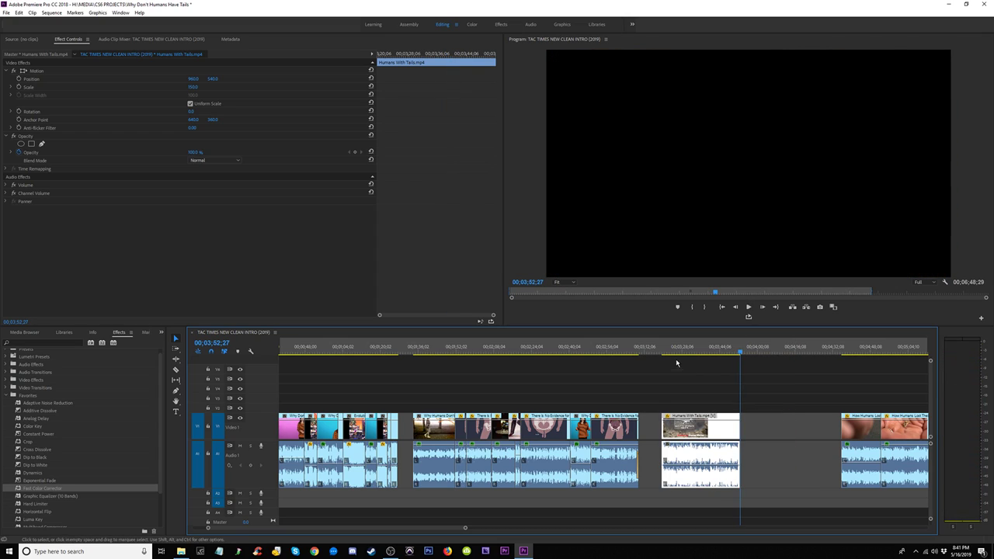
click(663, 354)
key(space)
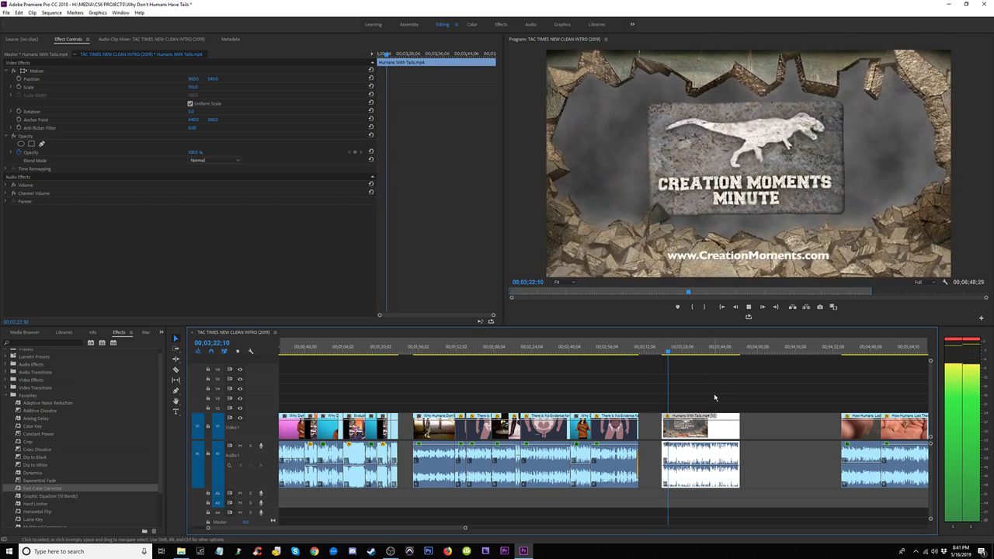
key(space)
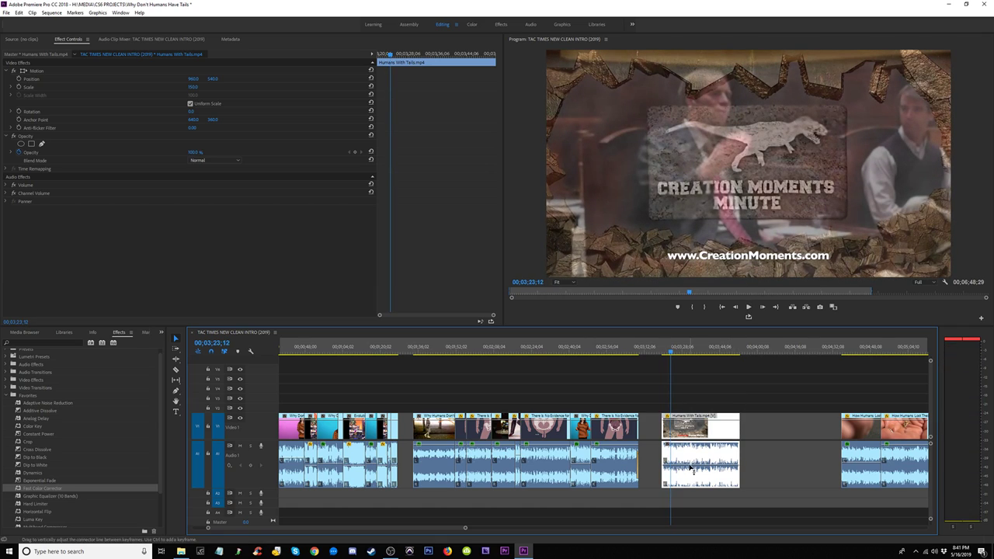
Step: Cut the Humans With Tails clip and insert it in the gap at about 00;01;28, after the lecture audience clip
key(Delete)
click(394, 349)
key(space)
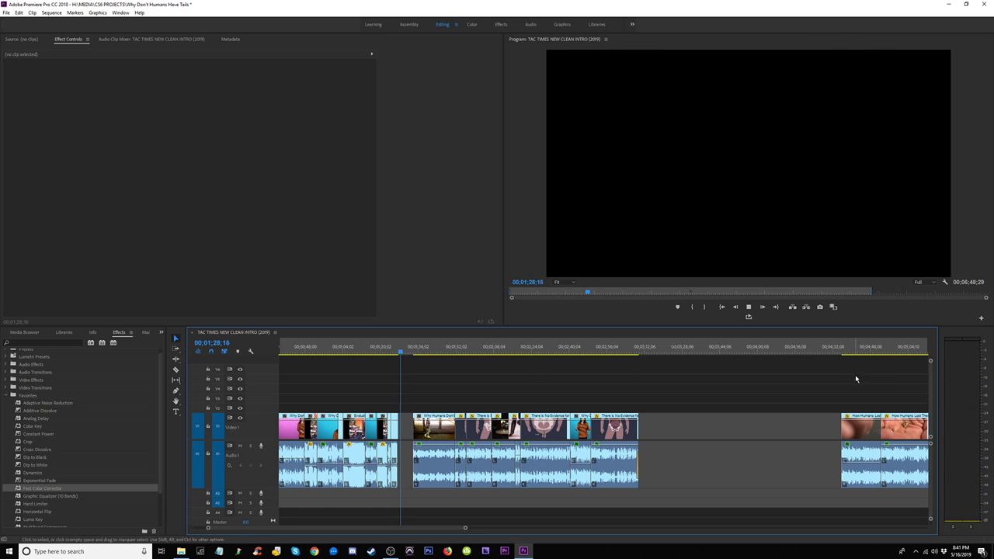
click(852, 347)
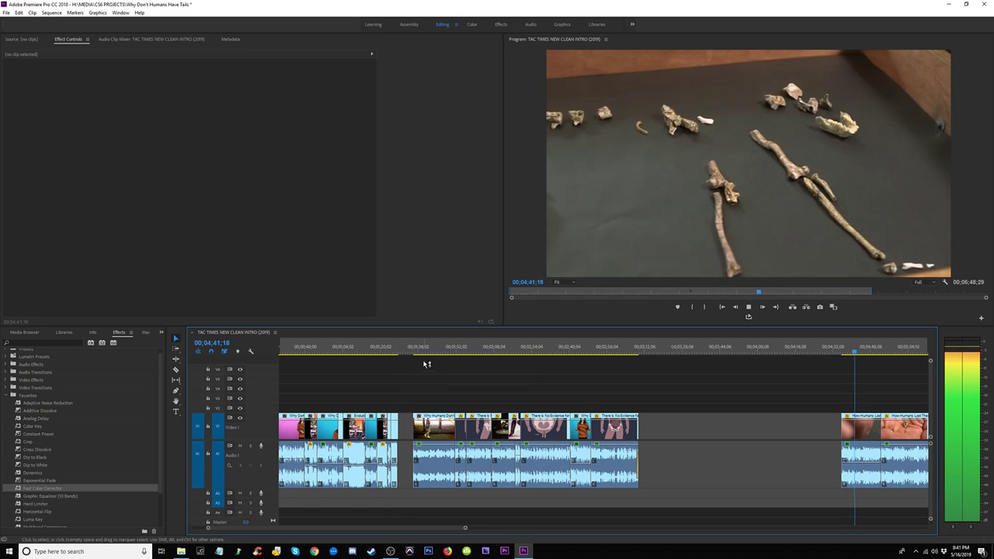
click(417, 349)
click(409, 349)
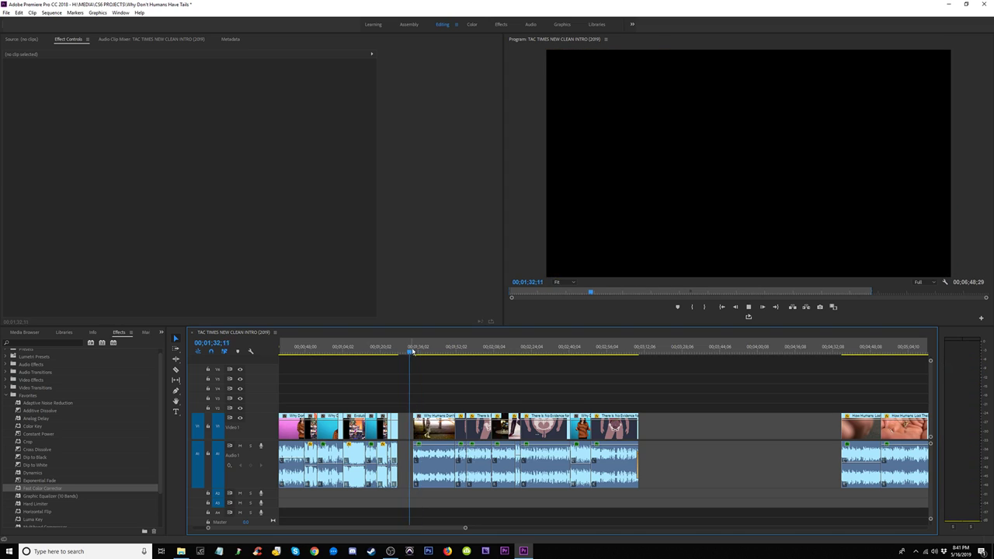
key(space)
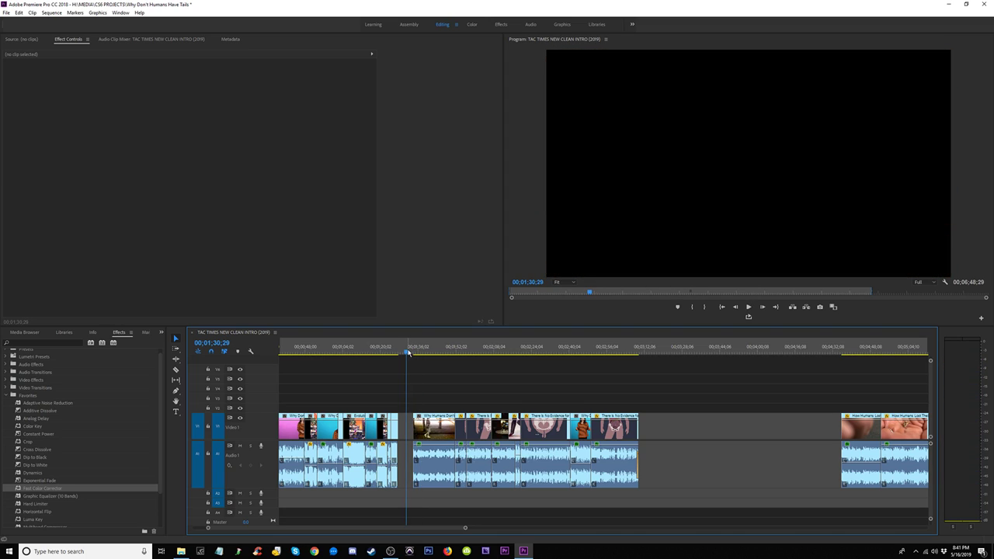
key(ctrl+shift+v)
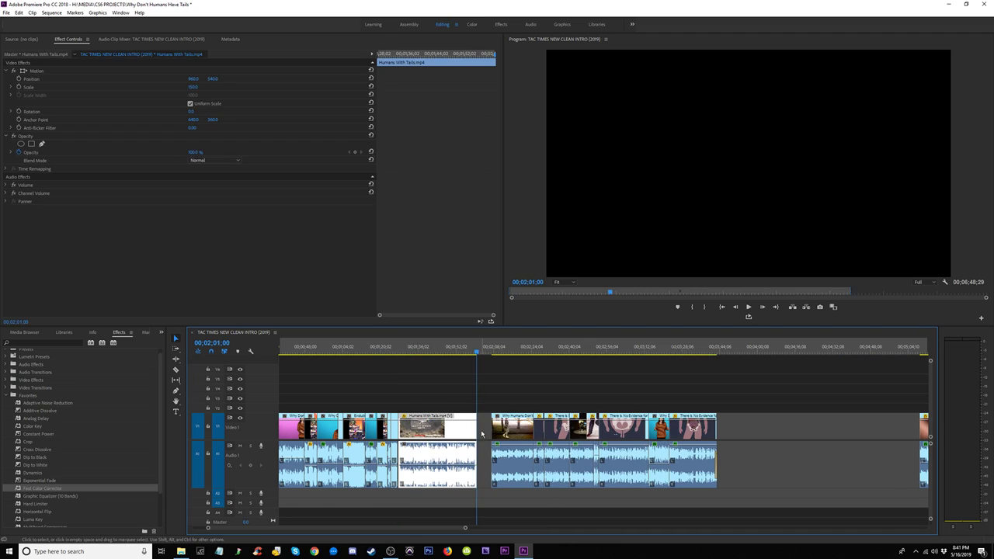
Step: Close the gap after the inserted Humans With Tails clip and play across its join with the audience clip
click(481, 433)
key(Delete)
drag(484, 501, 400, 477)
drag(389, 353, 396, 352)
key(space)
key(=)
key(=)
key(=)
key(=)
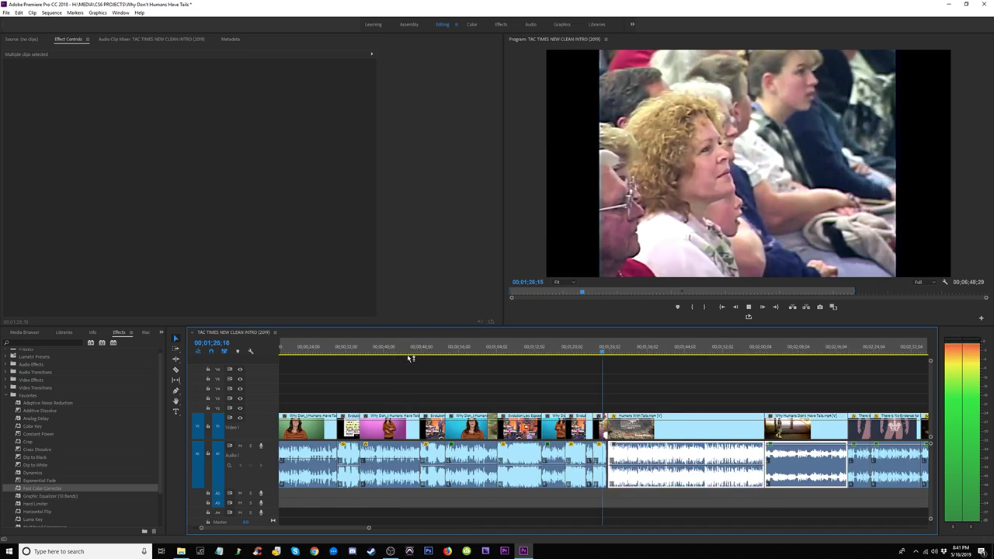
Step: Trim the end of the lecture audience clip before Humans With Tails, close the gap, and play across the join
key(space)
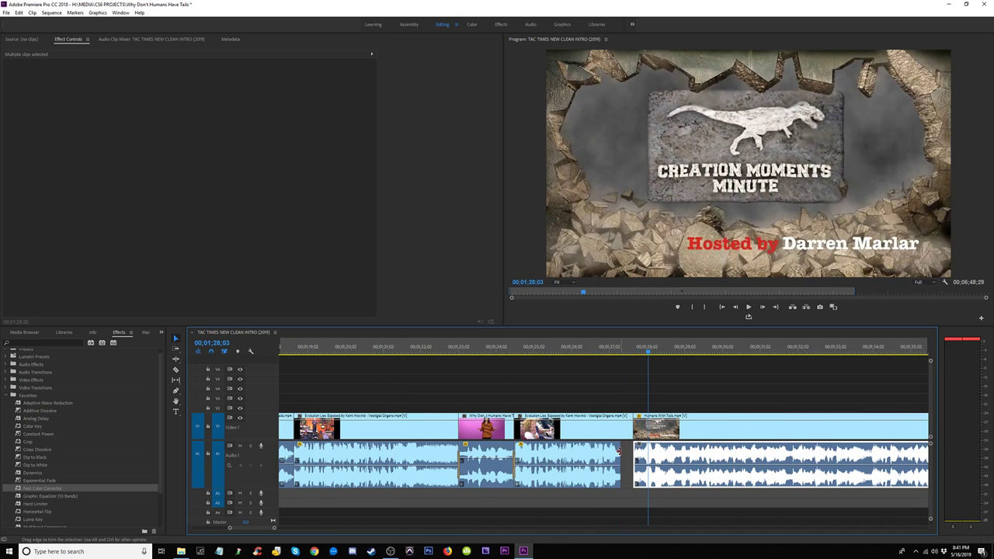
click(610, 349)
key(space)
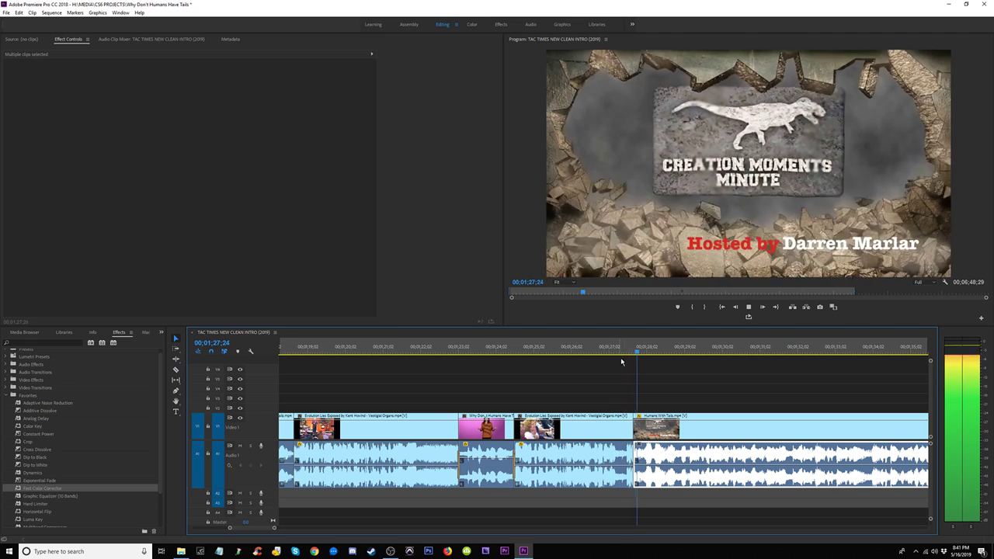
drag(633, 436, 623, 434)
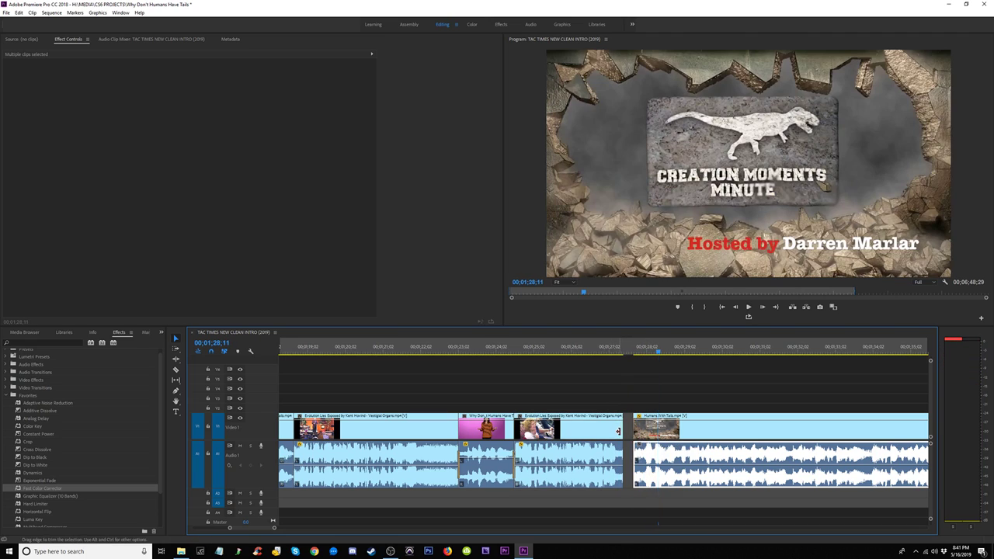
click(627, 433)
key(Delete)
click(598, 351)
key(space)
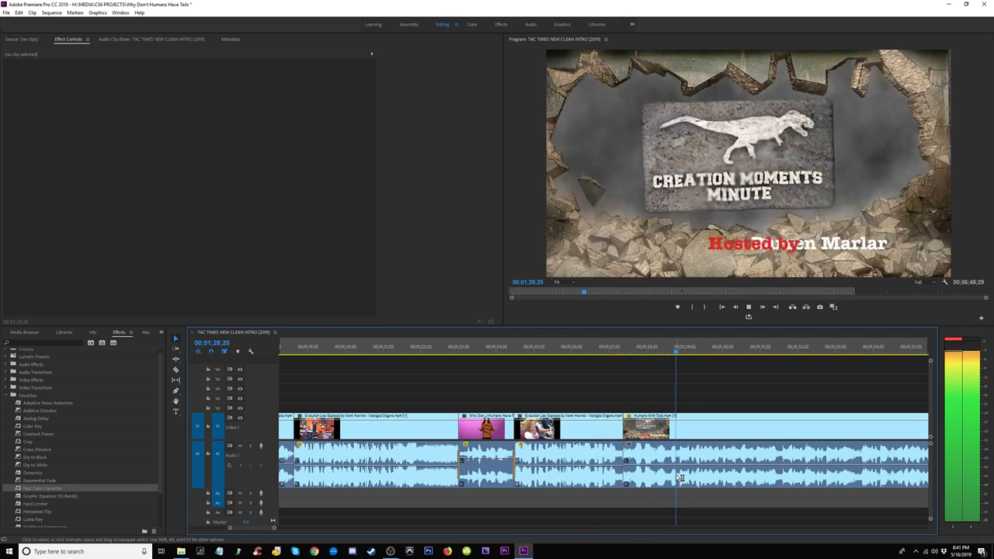
key(minus)
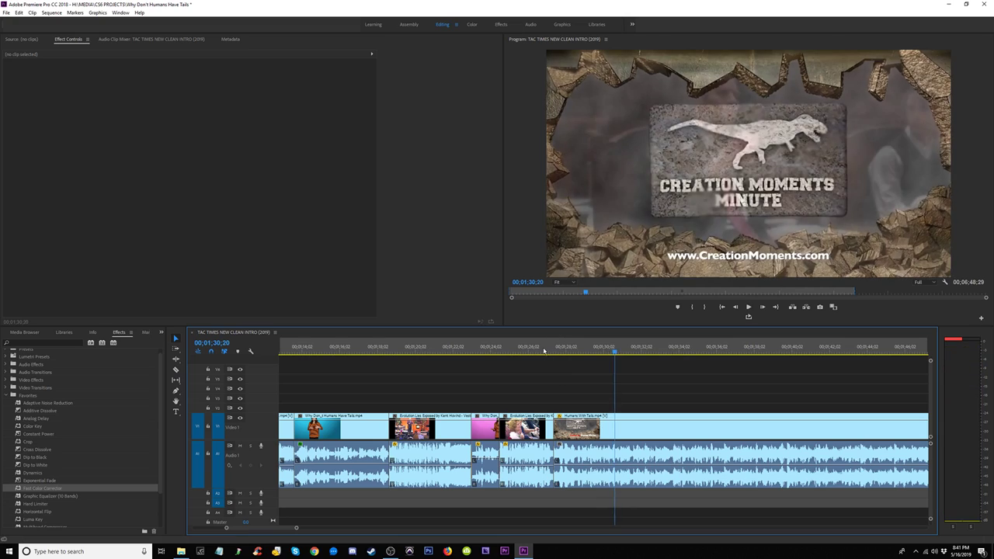
key(space)
key(equal)
click(17, 333)
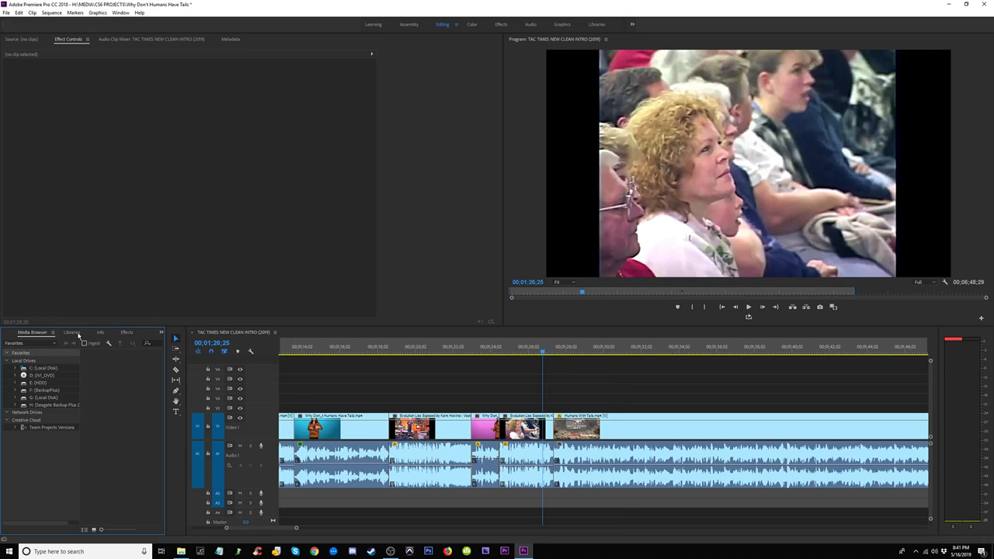
click(124, 333)
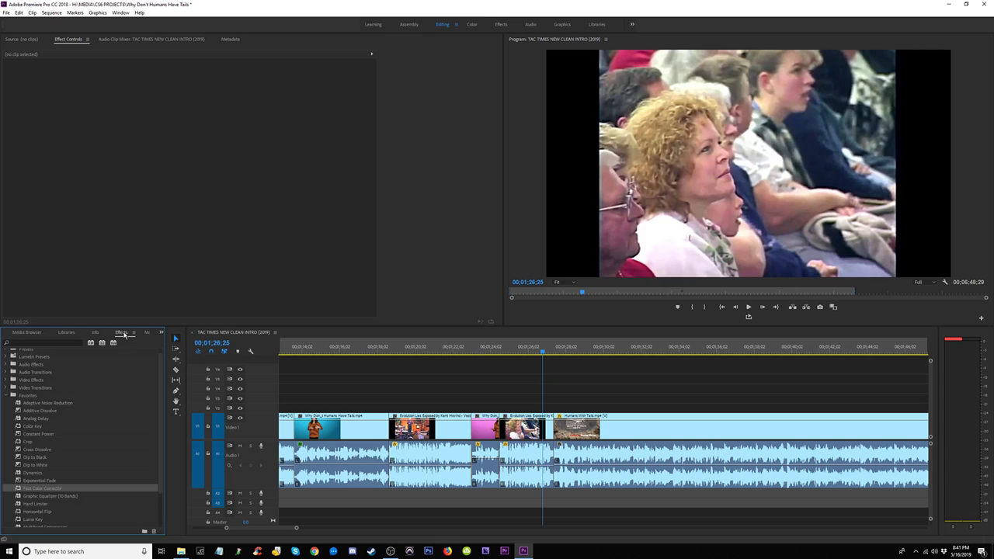
click(28, 333)
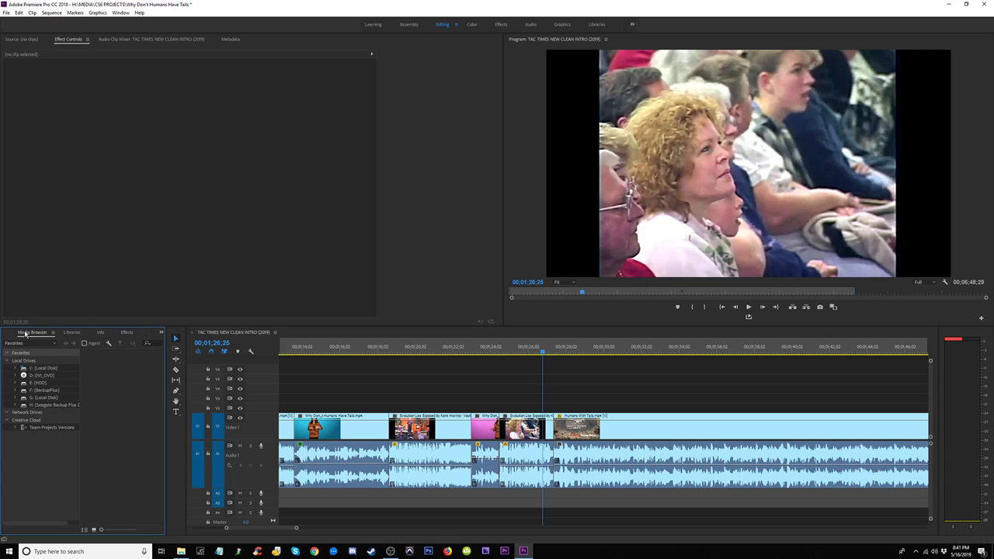
click(70, 333)
click(32, 336)
click(121, 333)
click(34, 335)
click(73, 332)
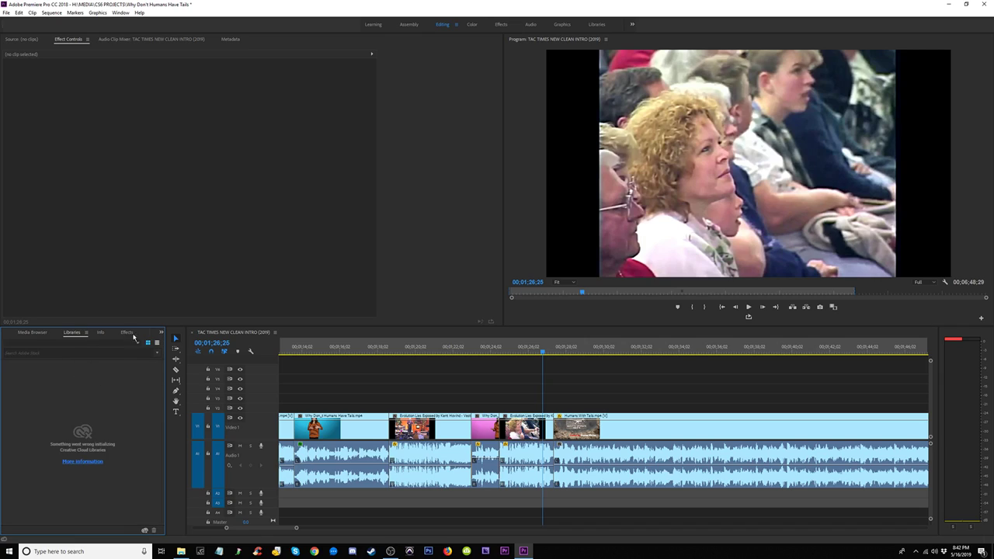
click(161, 332)
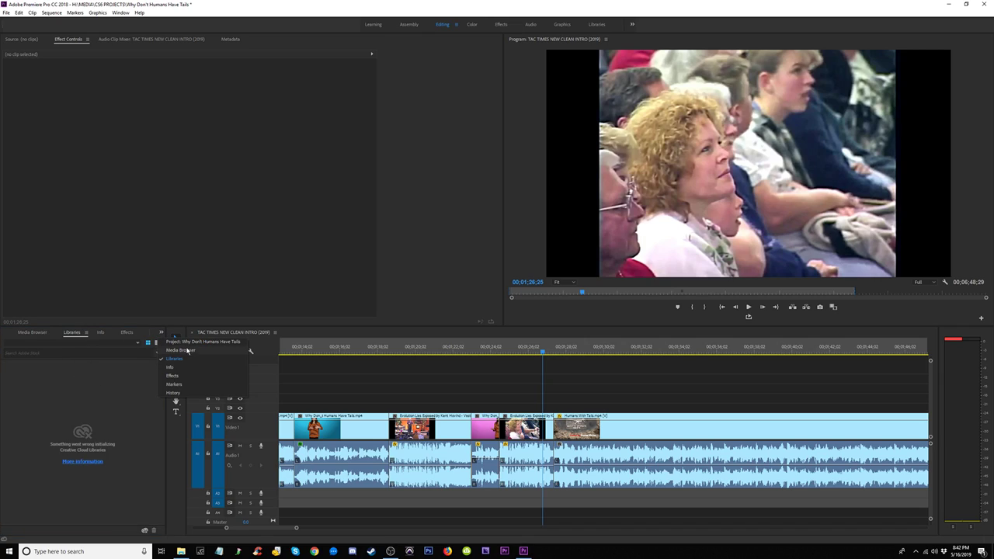
click(187, 350)
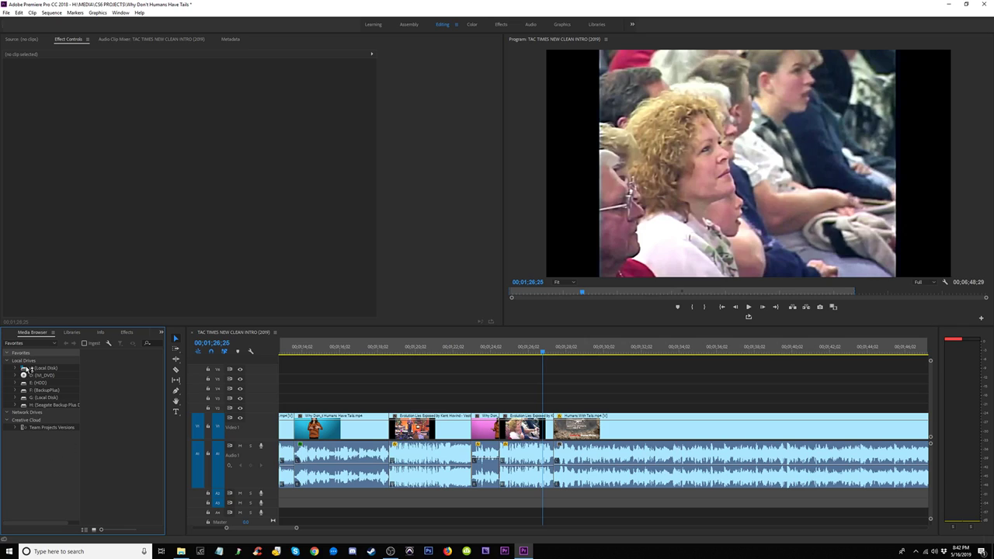
click(73, 332)
click(126, 332)
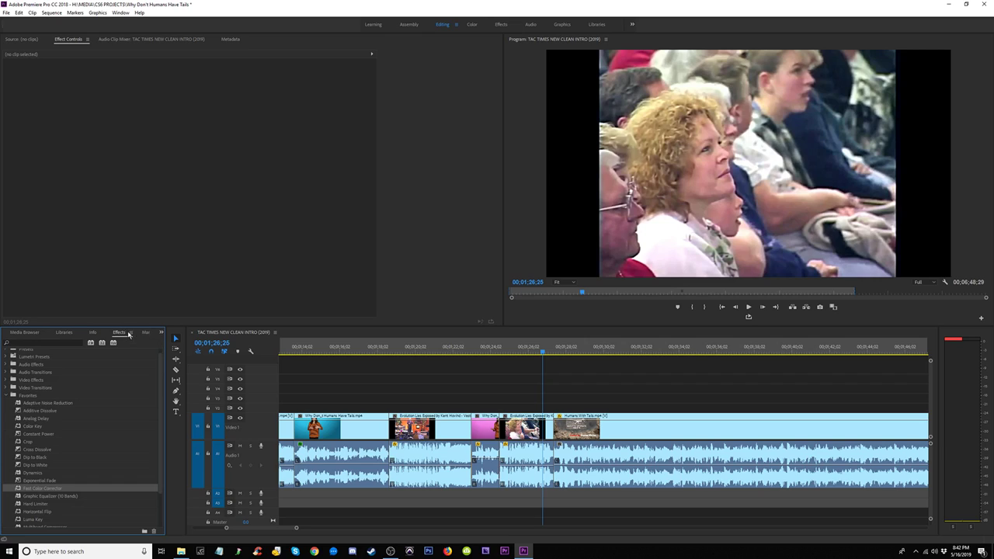
Step: Switch to the Effects workspace and import New Tac Times Logo Cut from the TAC TIMES (Stock Clips) folder
click(441, 24)
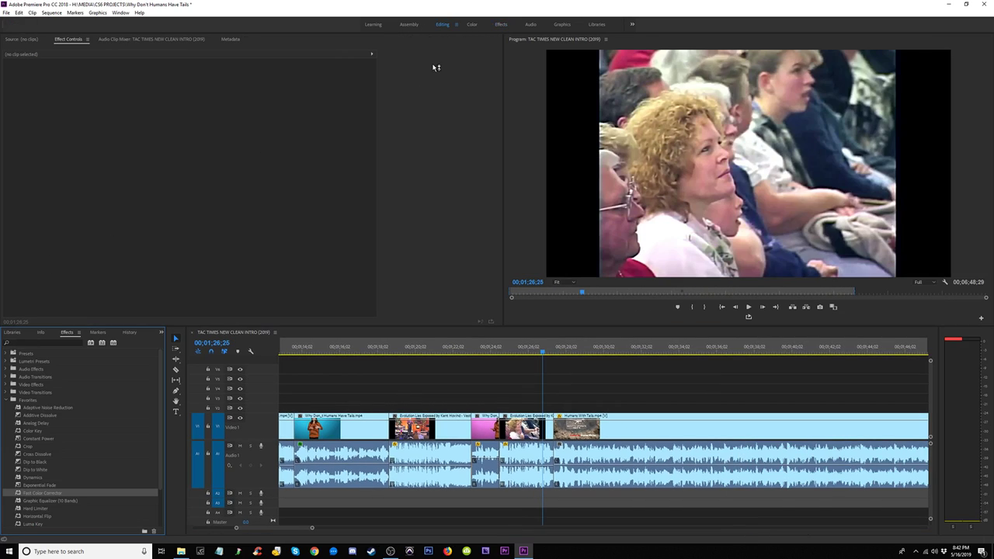
click(500, 24)
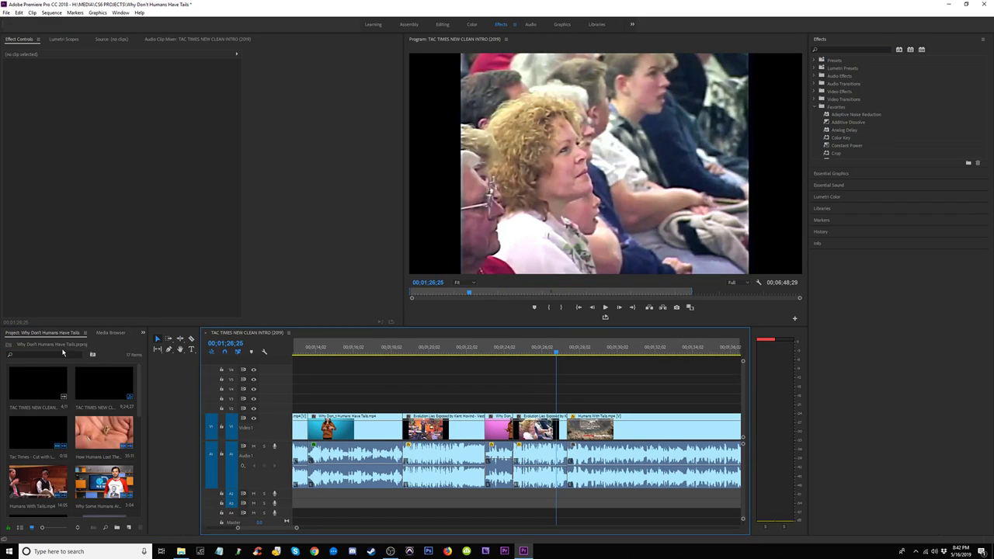
scroll(81, 435, down, 3)
double_click(73, 450)
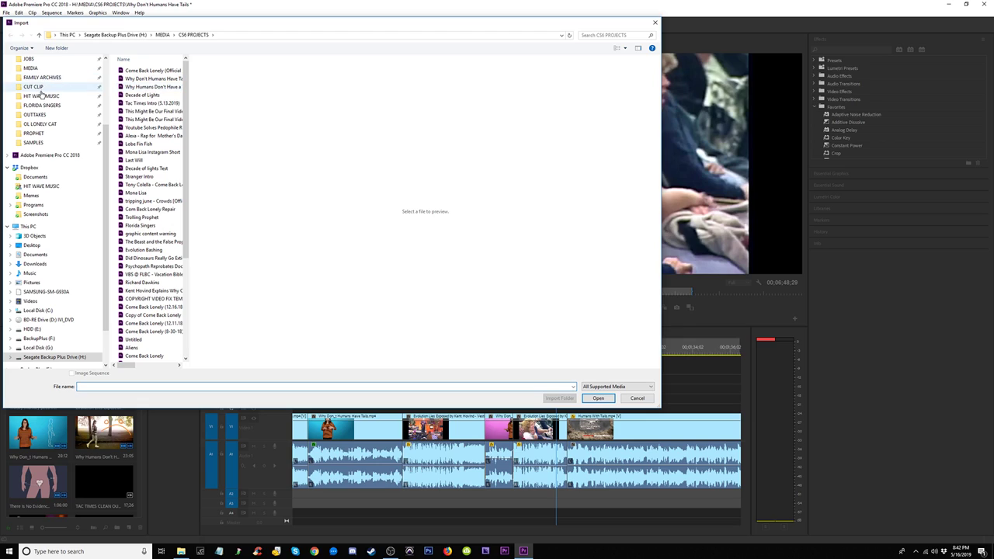
scroll(39, 101, up, 2)
scroll(39, 103, up, 3)
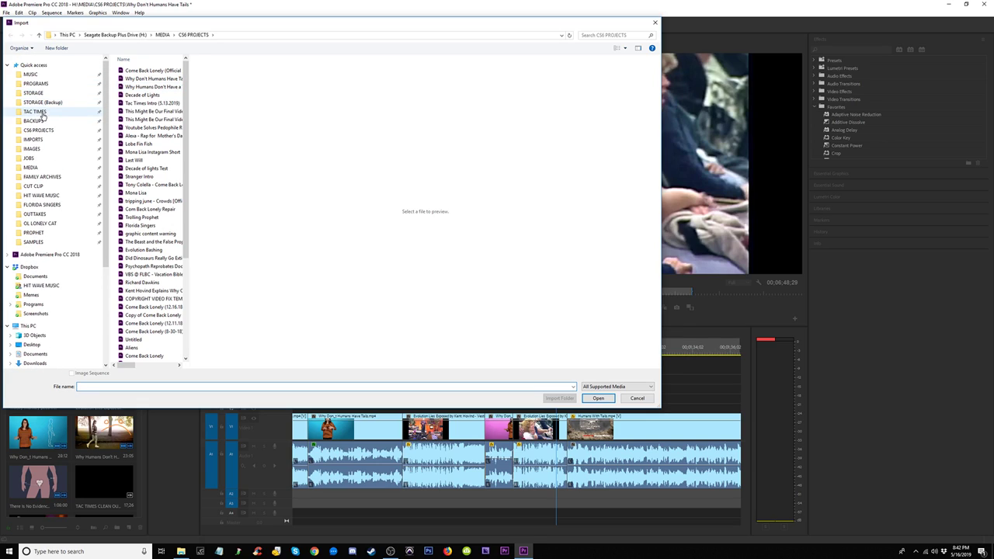
click(41, 112)
double_click(139, 81)
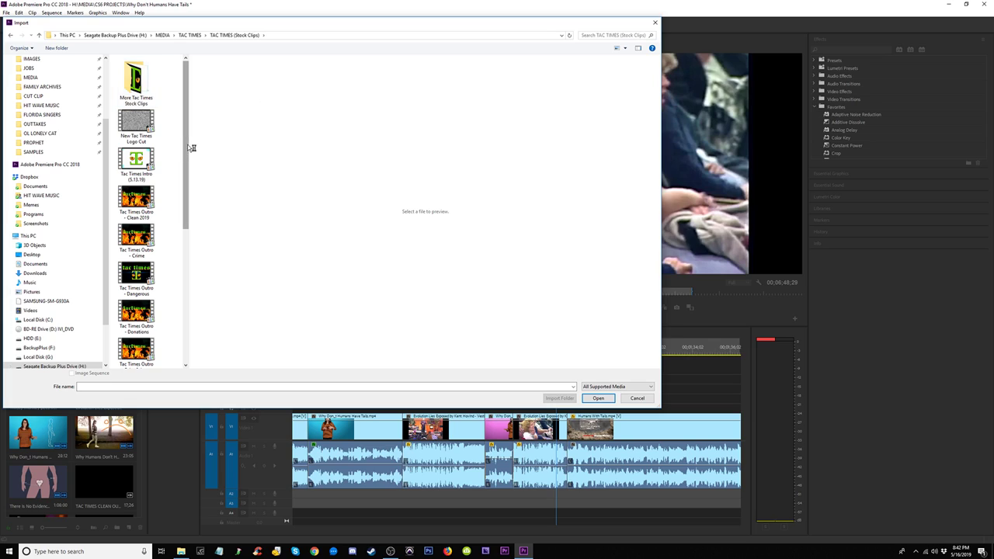
drag(191, 151, 348, 147)
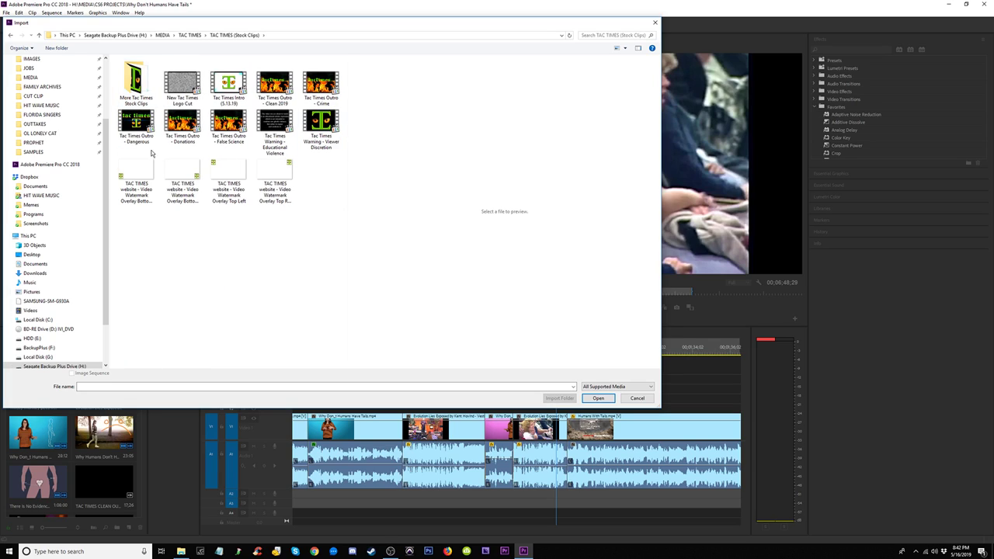
click(181, 84)
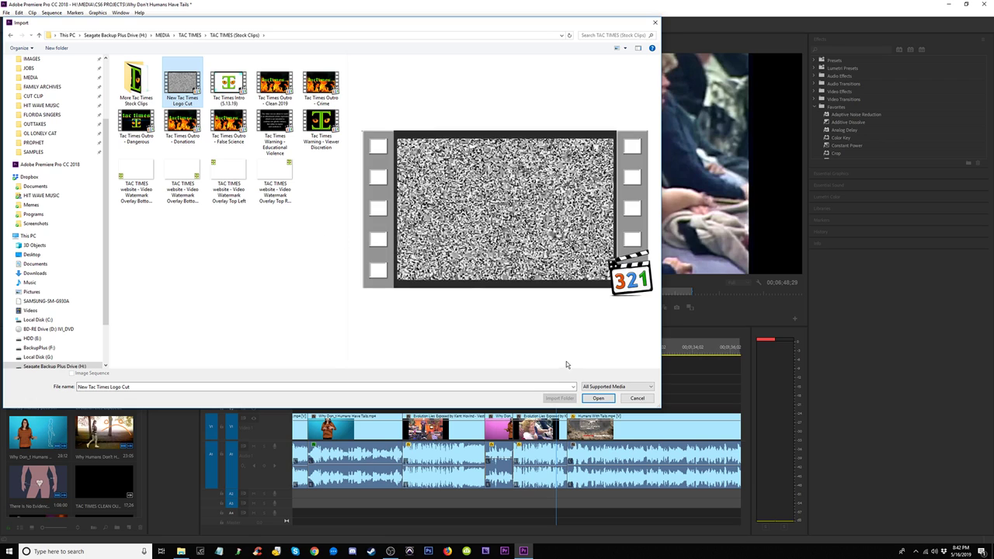
click(599, 398)
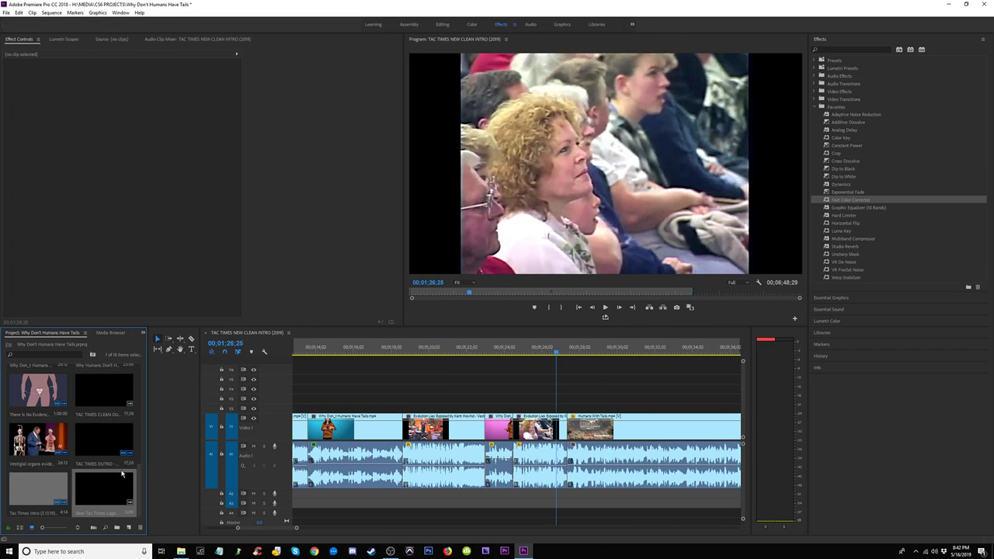
Step: Insert New Tac Times Logo Cut at 00;01;27;13 between the lecture audience and Humans With Tails clips and play the transition
drag(365, 427, 569, 407)
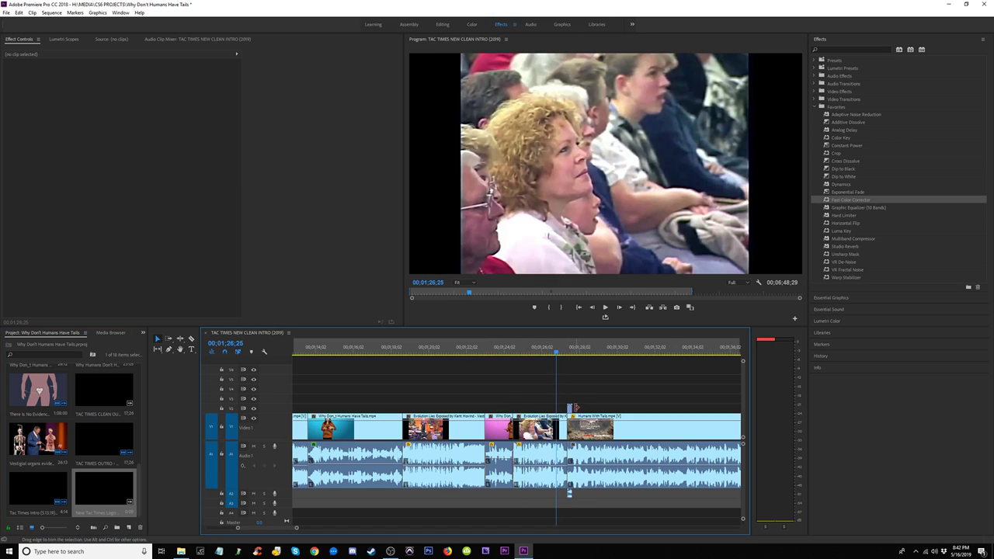
click(569, 406)
key(=)
key(=)
key(=)
key(=)
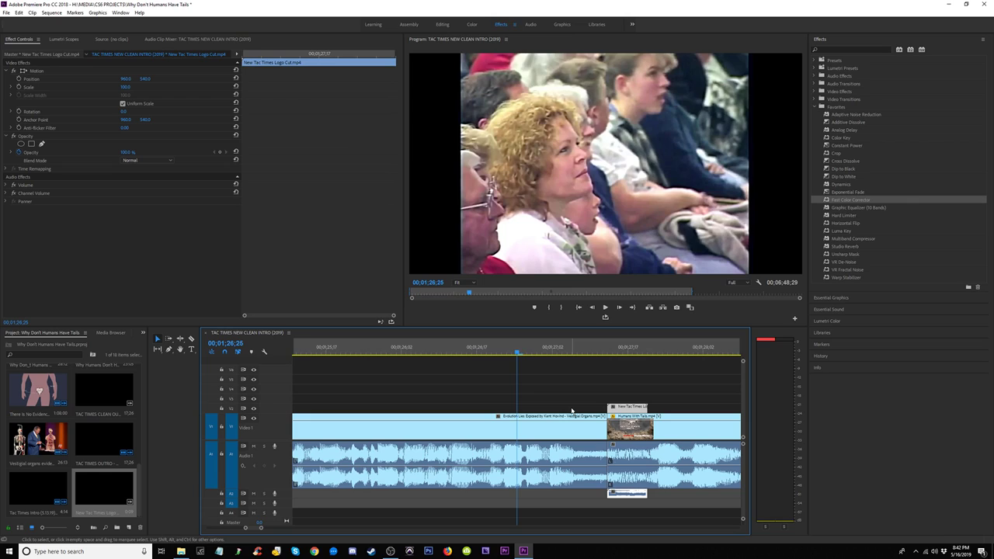
key(Delete)
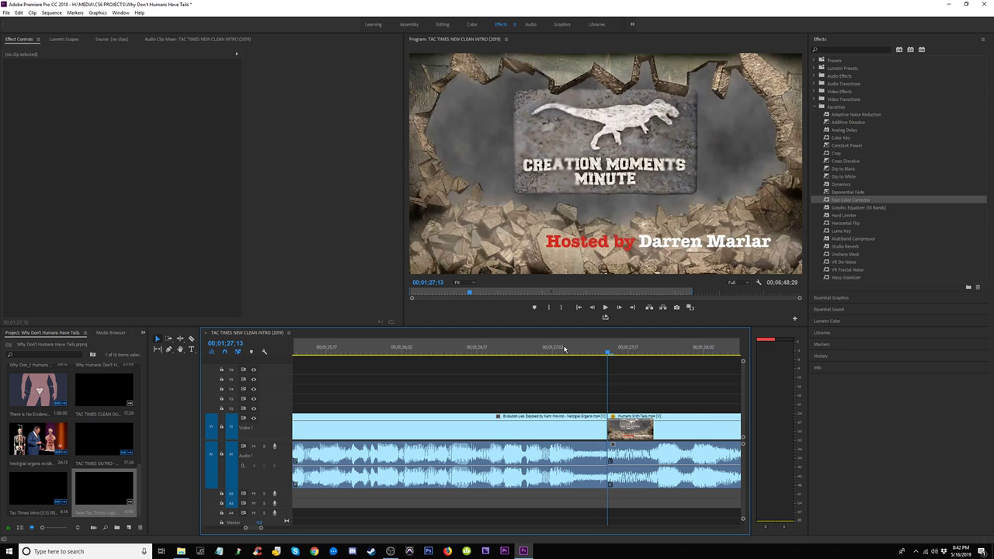
click(595, 355)
key(space)
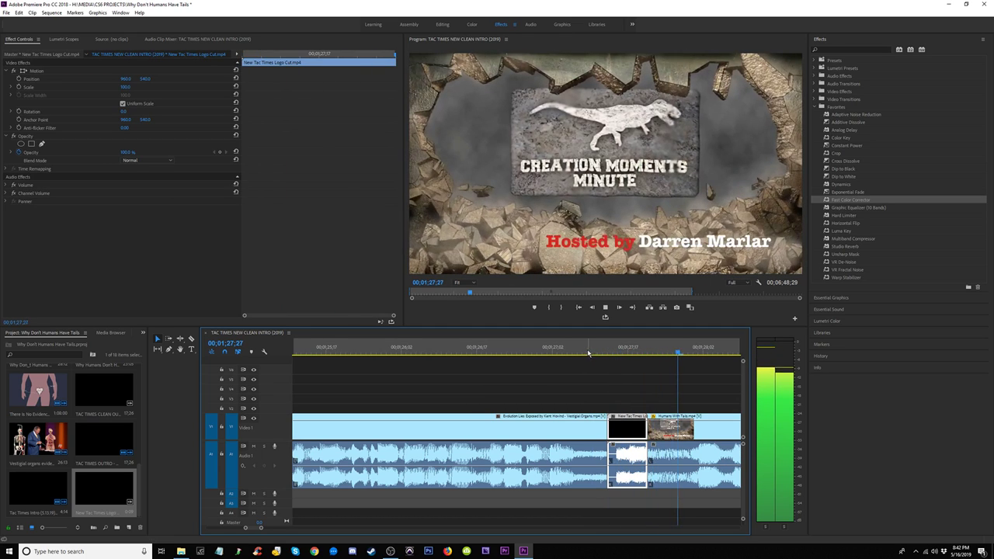
drag(527, 354, 471, 356)
key(space)
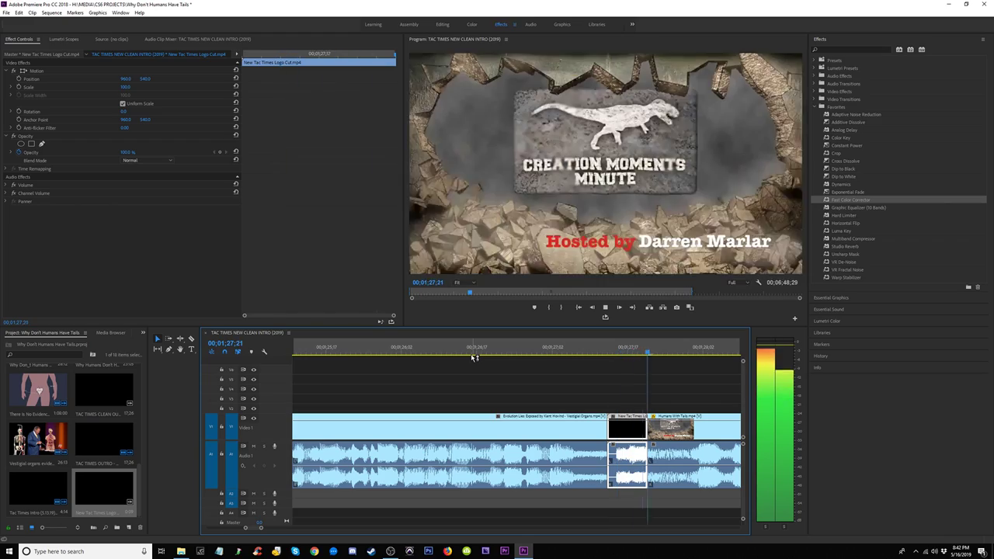
Step: Insert another logo cut at 00;02;01;00, between Humans With Tails and Why Humans Don't Have Tails, and play across it
key(minus)
key(minus)
key(minus)
key(minus)
key(minus)
key(minus)
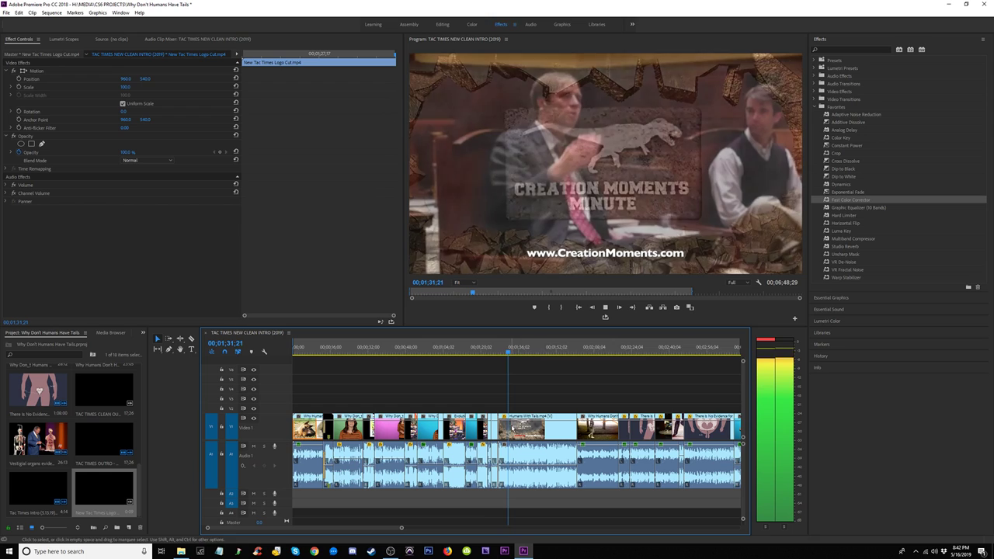
click(567, 349)
key(equal)
key(equal)
key(equal)
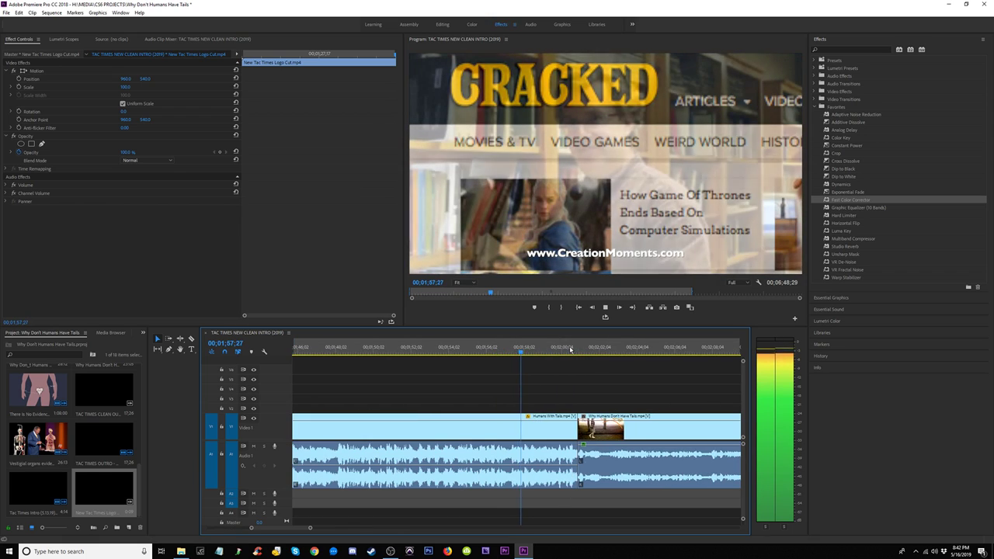
key(minus)
key(minus)
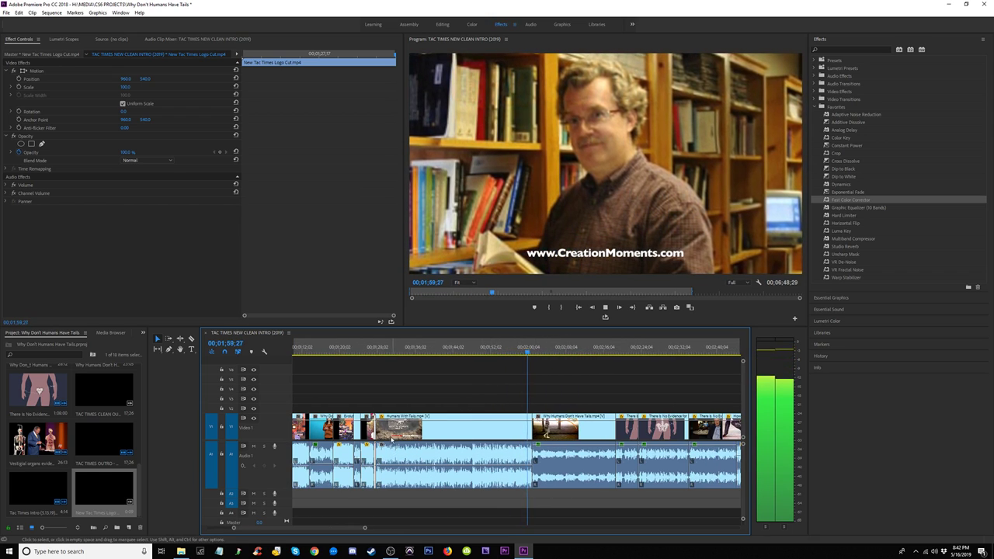
click(373, 435)
click(371, 432)
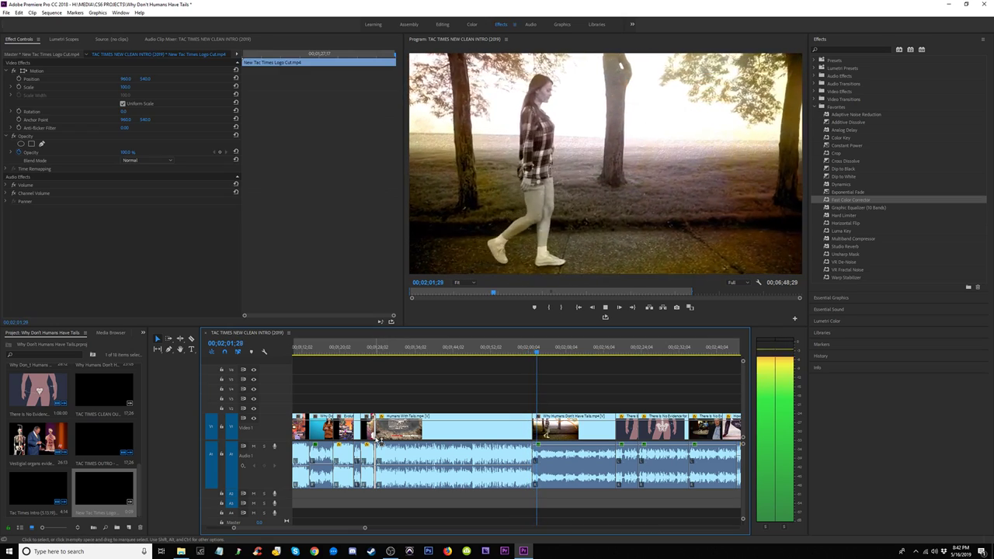
click(445, 354)
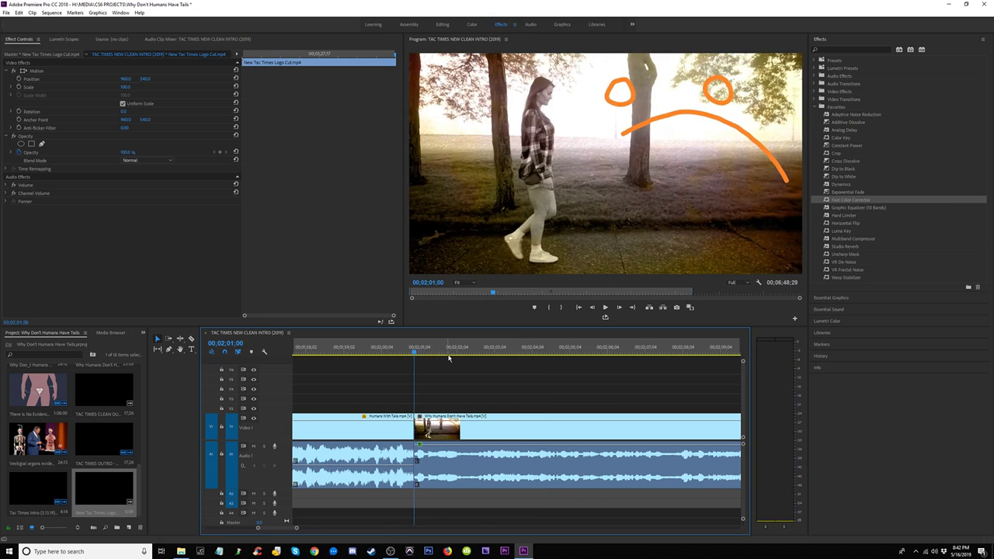
key(ctrl+shift+v)
click(373, 350)
key(space)
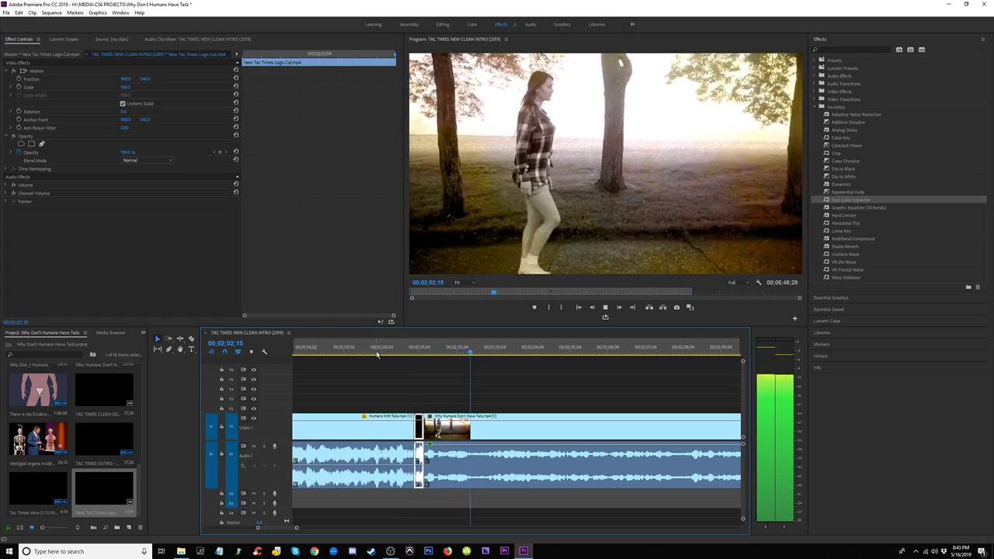
Step: Play through Why Humans Don't Have Tails and check its join with the first There is No Evidence for Evolution clip
key(minus)
key(minus)
key(minus)
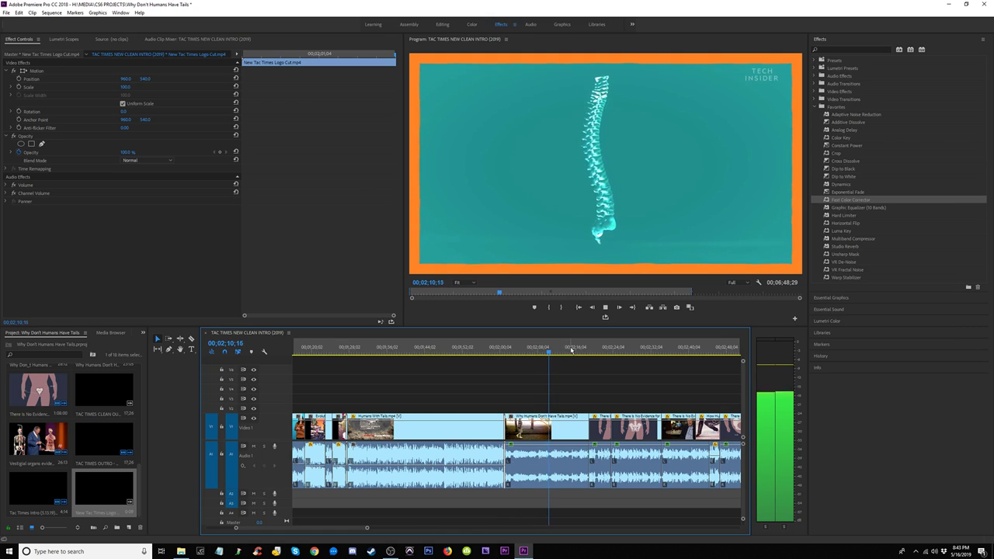
click(579, 349)
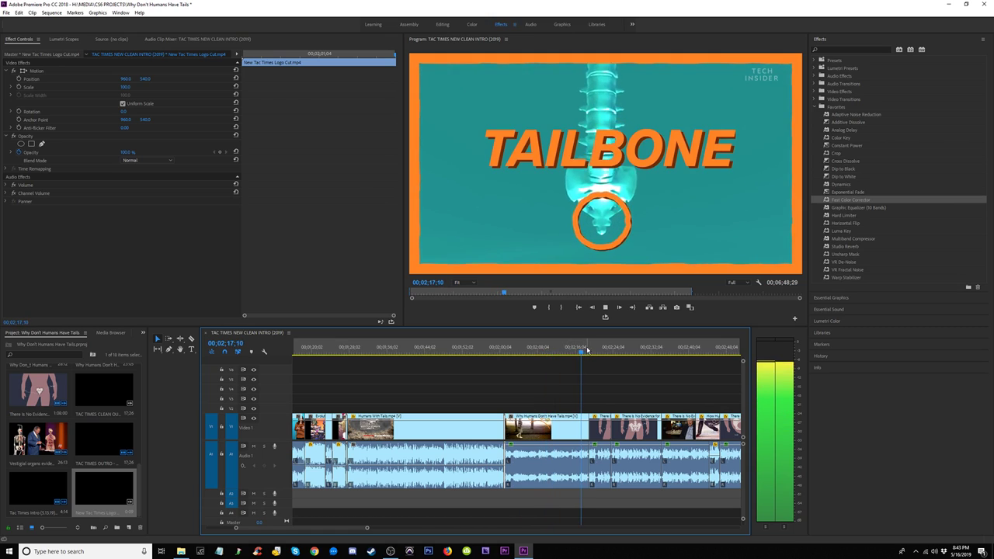
key(=)
key(=)
key(=)
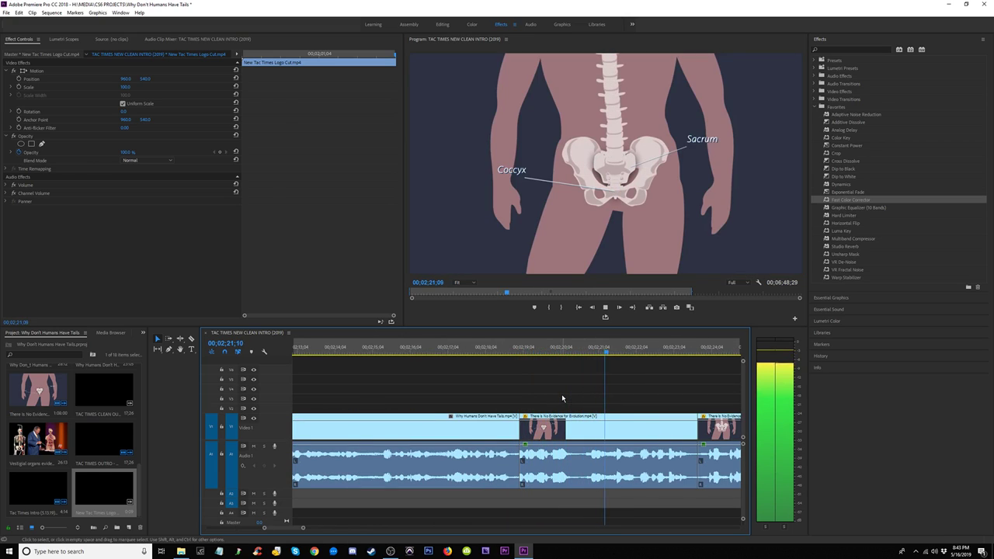
key(minus)
key(minus)
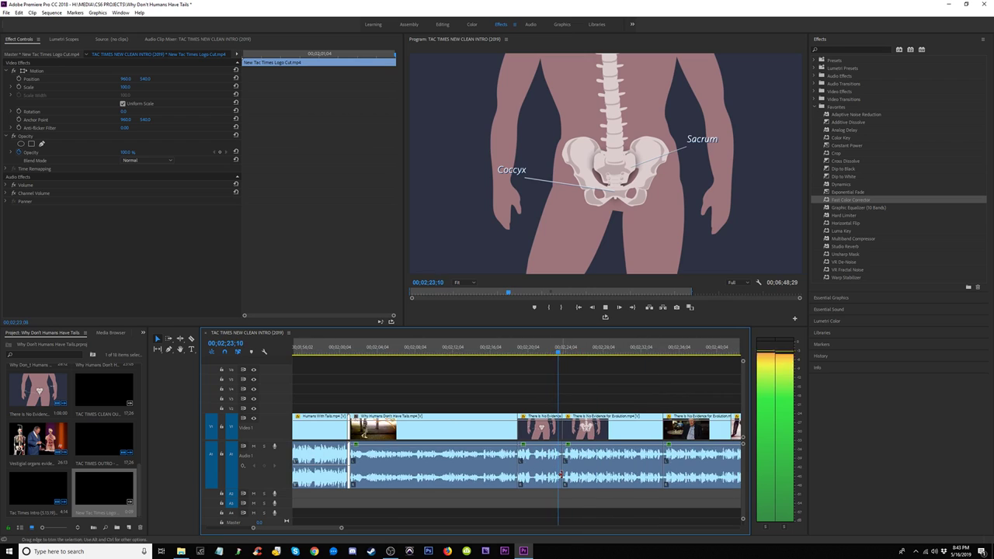
Step: Delete the second There is No Evidence for Evolution clip and extend the first one over its span
scroll(563, 466, down, 2)
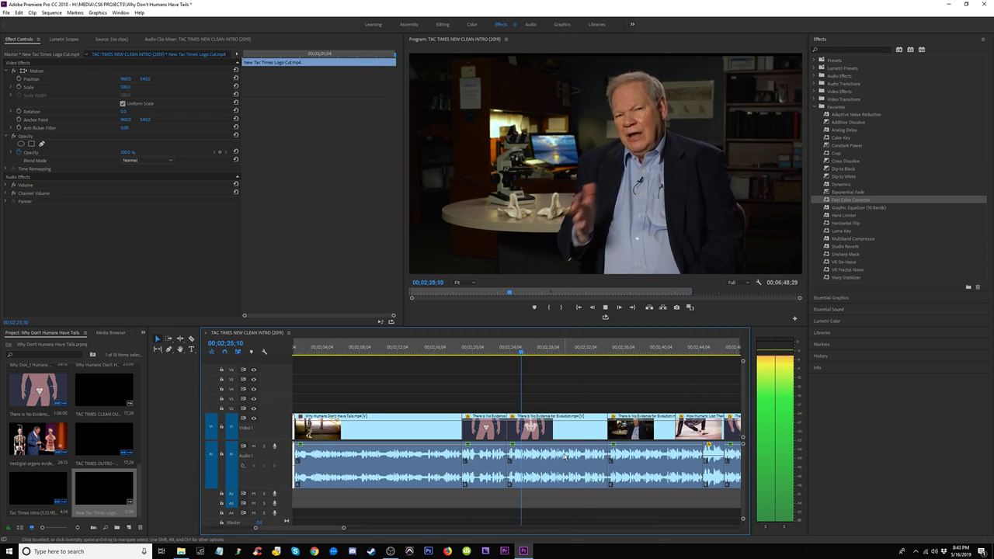
key(space)
click(552, 455)
key(Delete)
drag(507, 427, 607, 423)
Step: Add Constant Power crossfades at the audio joins after Why Humans Don't Have Tails and shorten each to about two frames
key(space)
drag(620, 494, 426, 463)
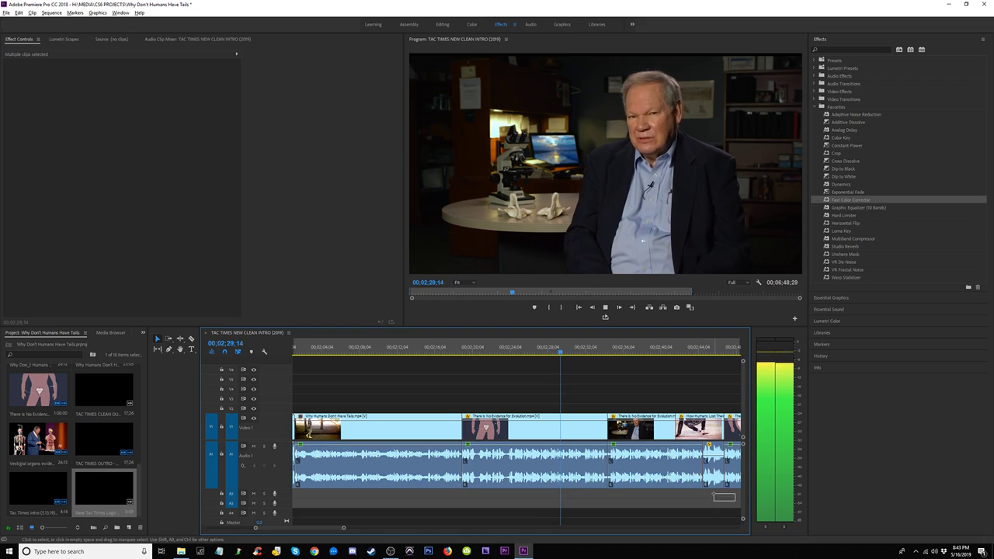
key(shift+d)
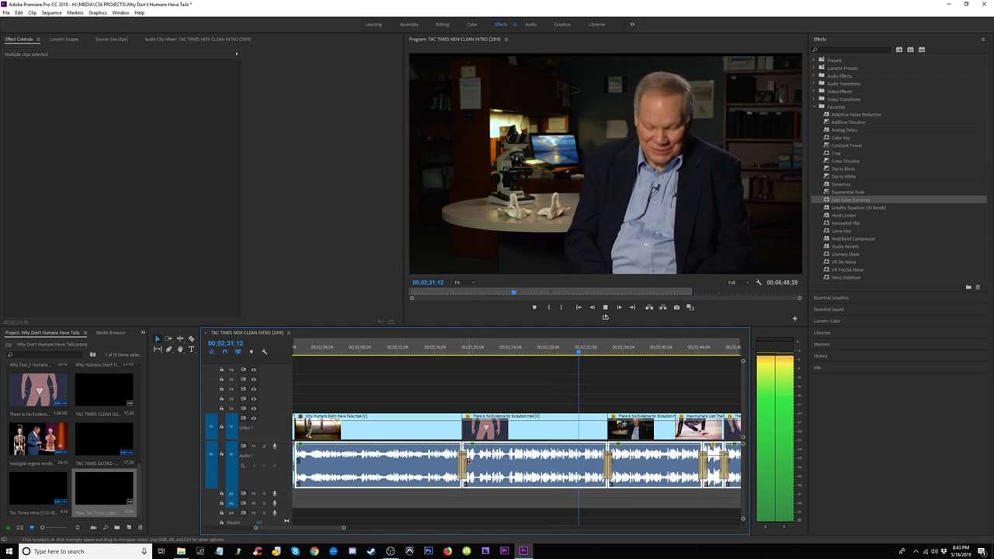
click(608, 464)
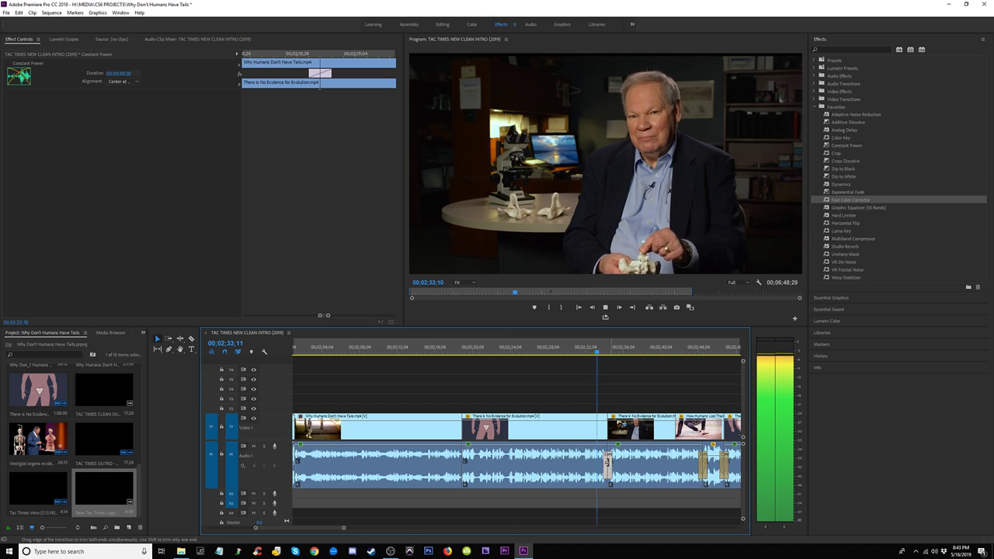
key(Delete)
click(703, 466)
key(Delete)
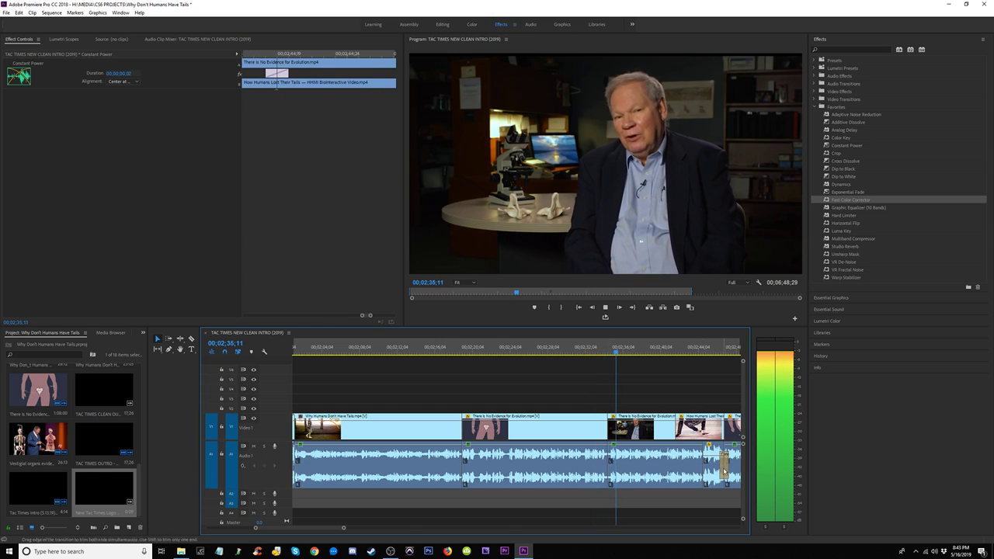
click(725, 464)
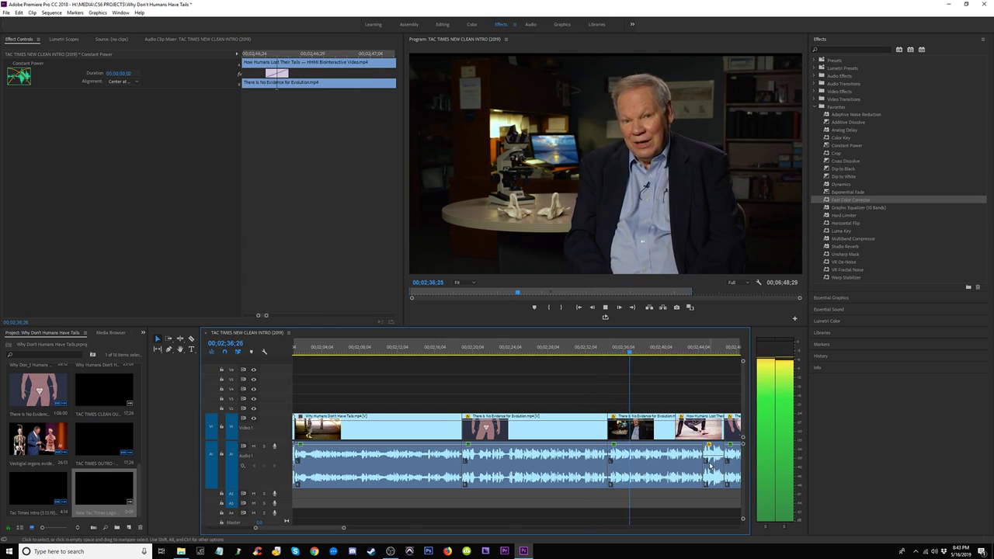
Step: Play on through the short How Humans Lost Their Tails clip into the next There is No Evidence for Evolution clip
key(minus)
key(minus)
key(minus)
key(minus)
key(minus)
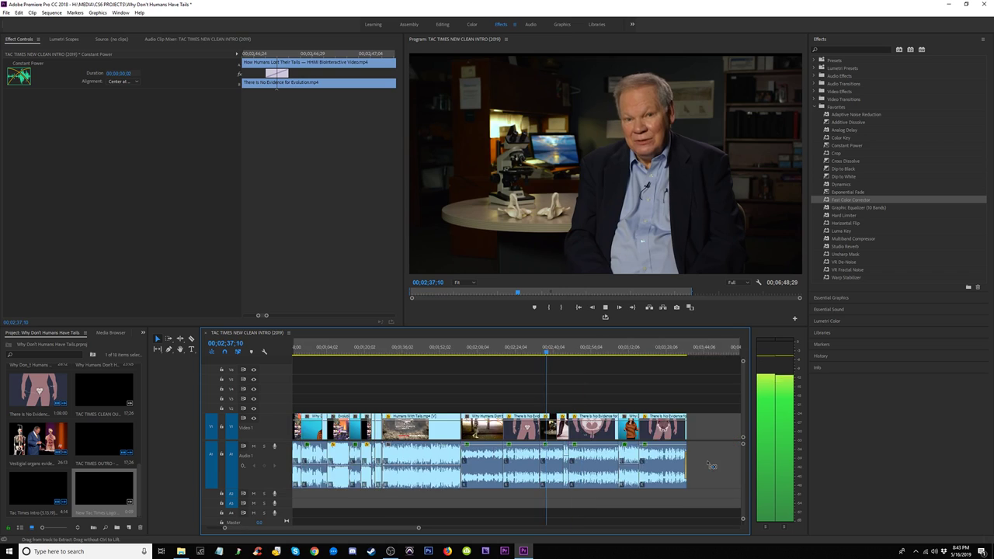
key(equal)
key(equal)
scroll(617, 442, up, 2)
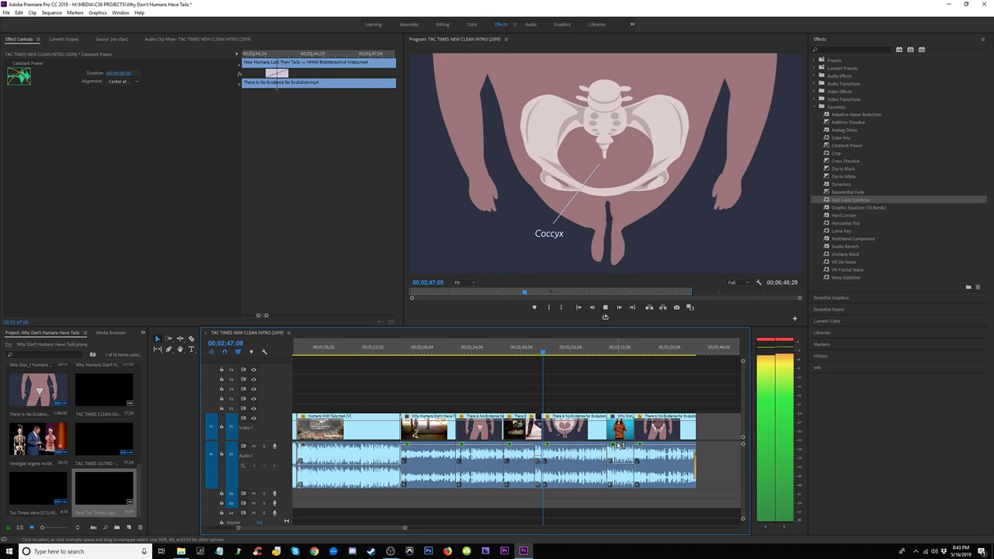
Step: Examine the end of the There is No Evidence for Evolution clip around 00;03;05;14, ahead of Why Don't Humans Have Tails
click(789, 344)
click(599, 352)
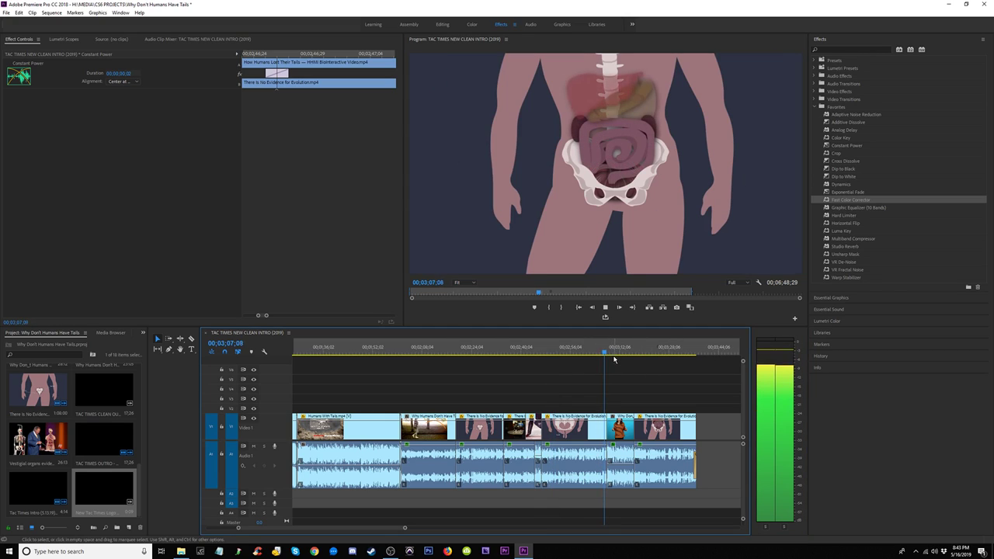
click(595, 350)
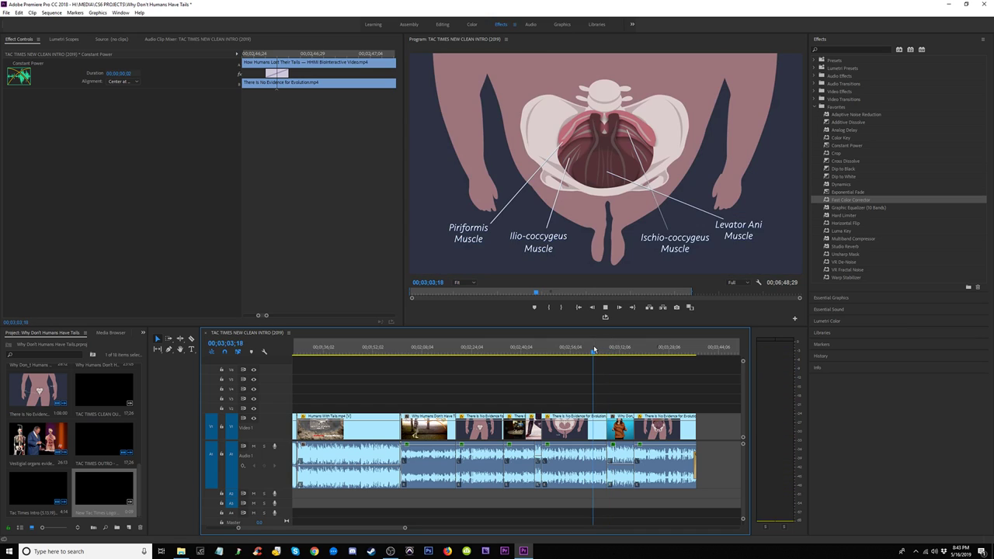
key(=)
key(=)
key(=)
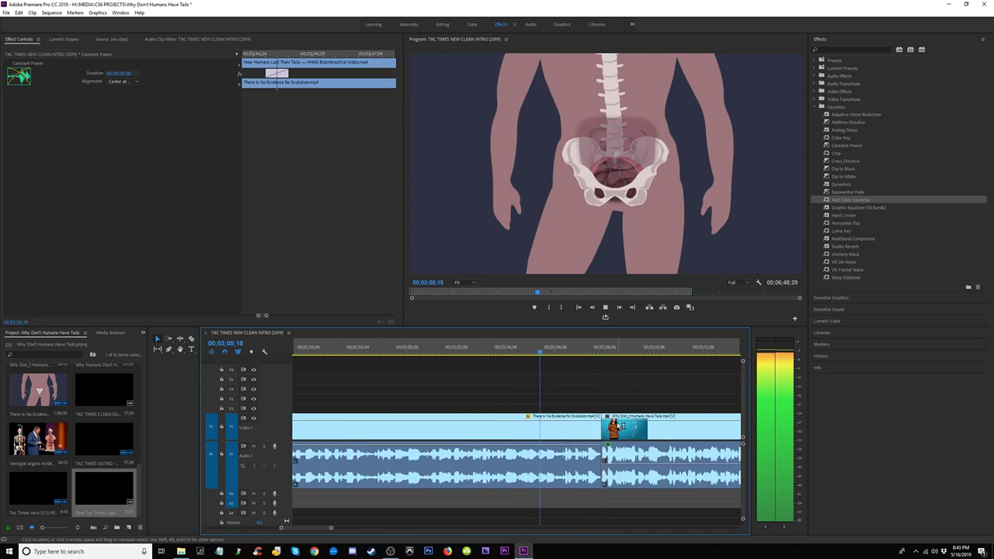
click(514, 349)
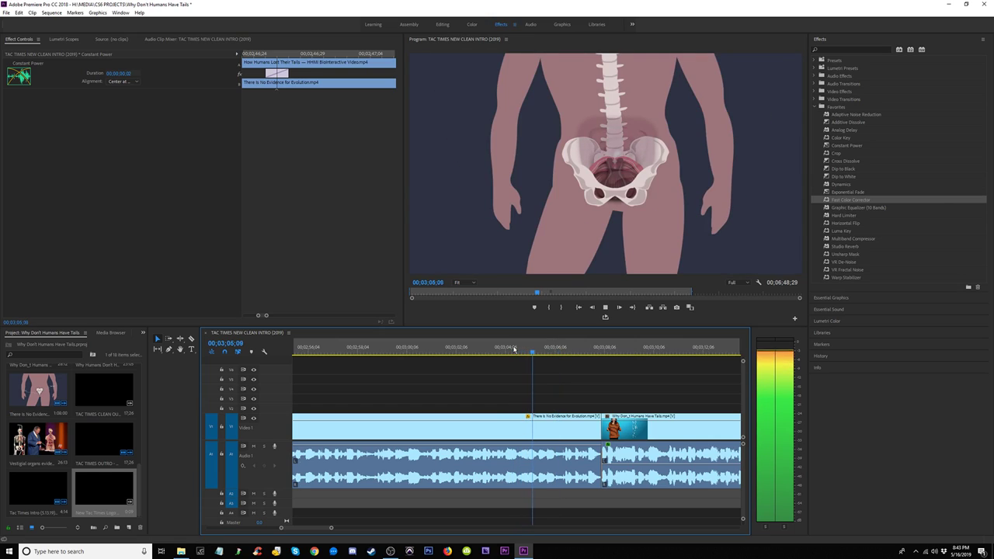
key(space)
drag(588, 432, 536, 432)
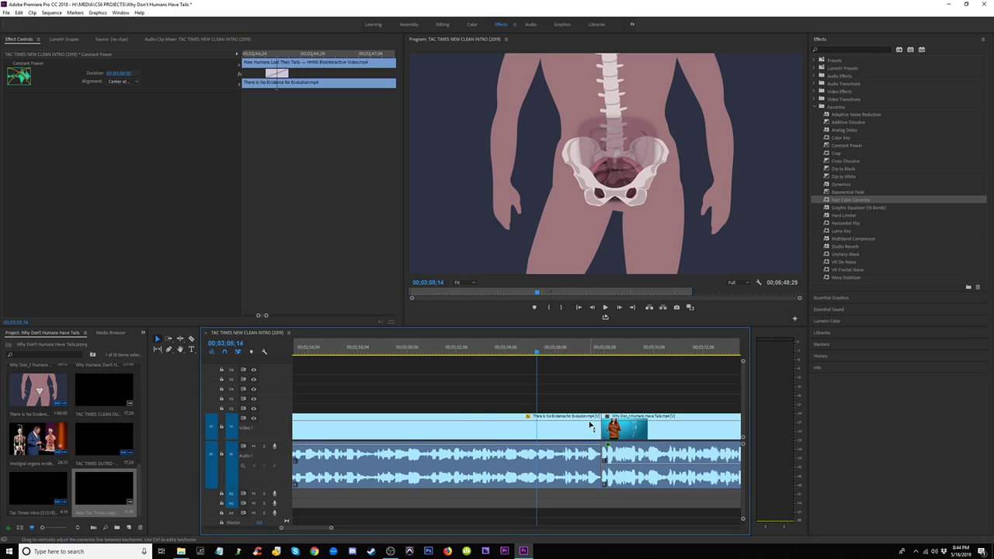
Step: Play the first How Humans Lost Their Tails clip in the group after the gap, around 00;05;05
key(minus)
key(minus)
key(minus)
key(minus)
key(minus)
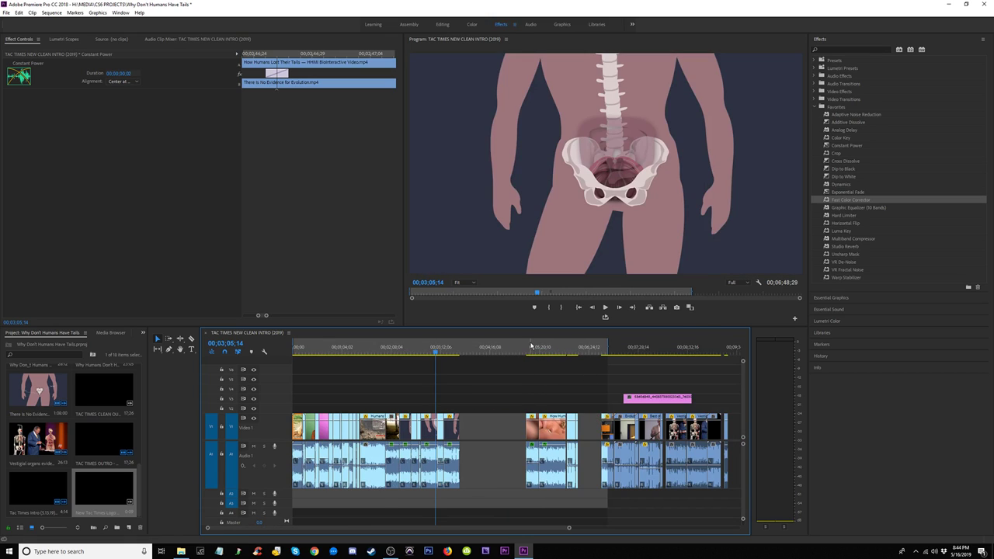
click(531, 347)
key(space)
key(equal)
key(equal)
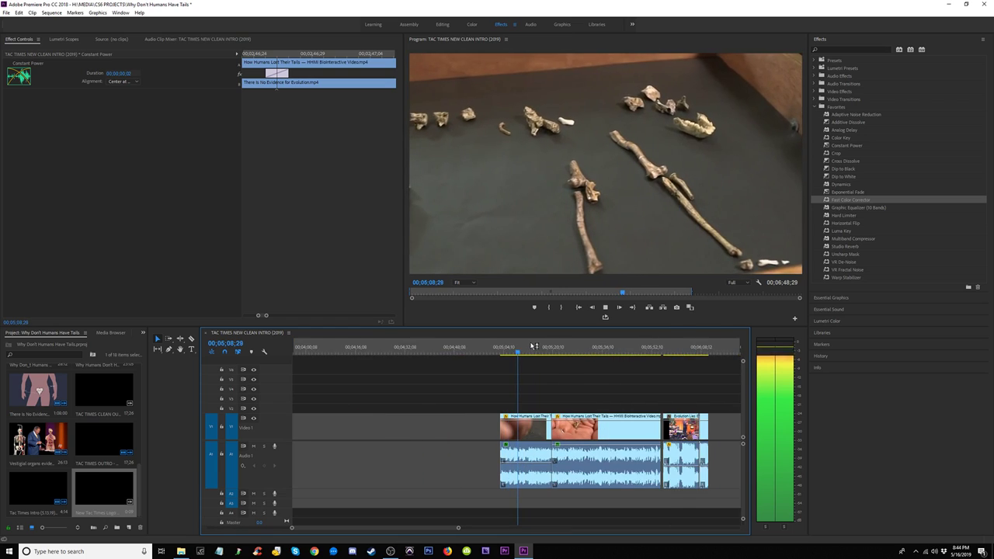
key(minus)
click(510, 350)
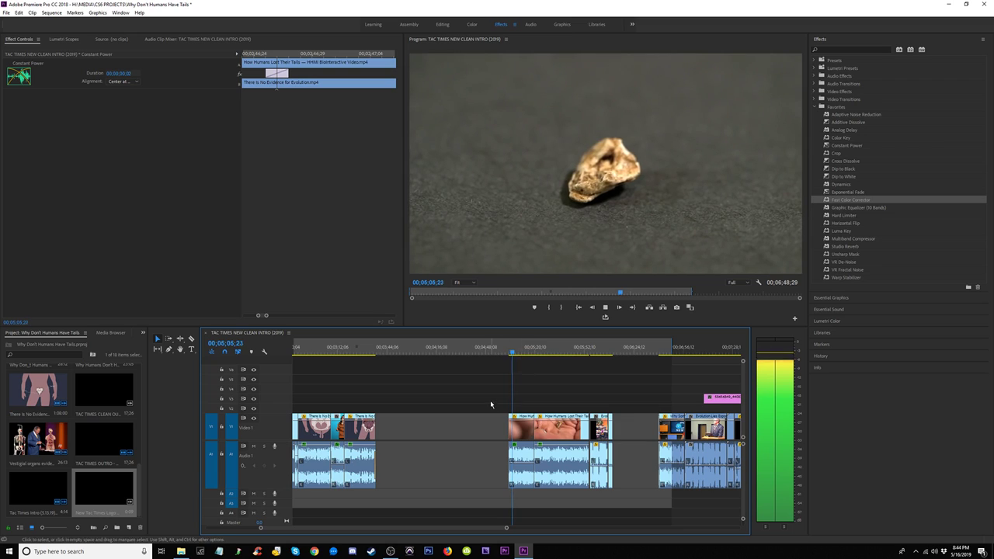
Step: Cut the first How Humans Lost Their Tails clip, with its audio, out of the group after the gap
drag(489, 400, 523, 465)
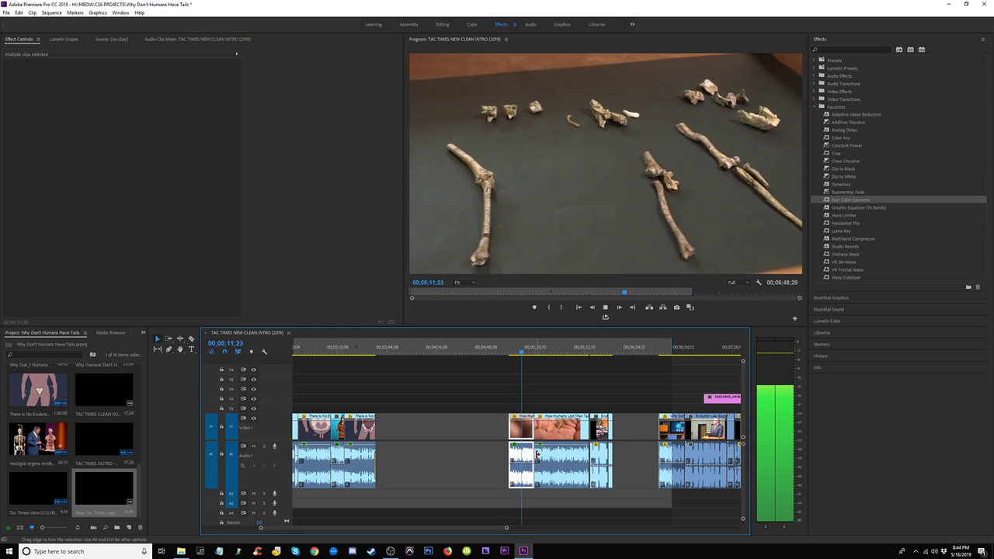
key(=)
key(-)
key(-)
key(-)
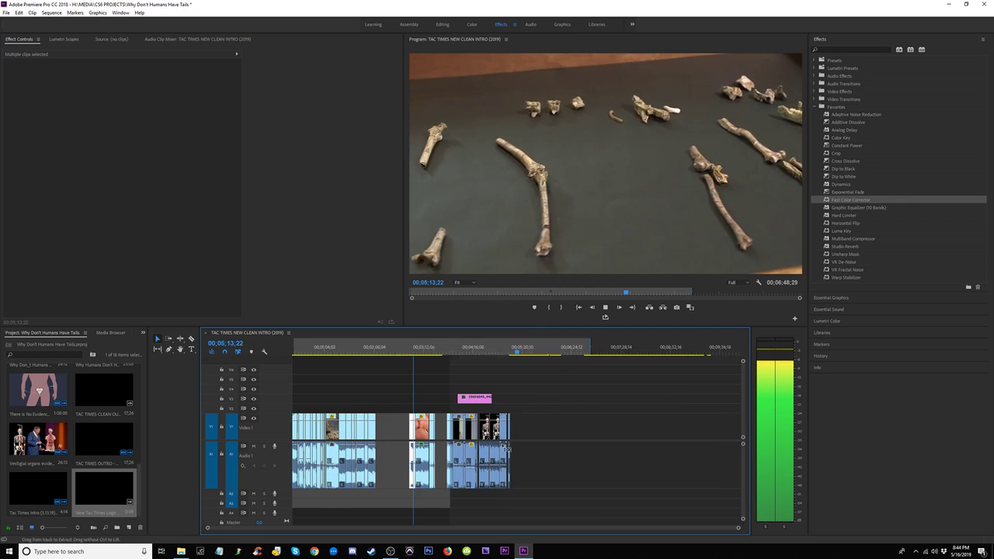
key(=)
key(=)
key(=)
key(minus)
key(minus)
key(minus)
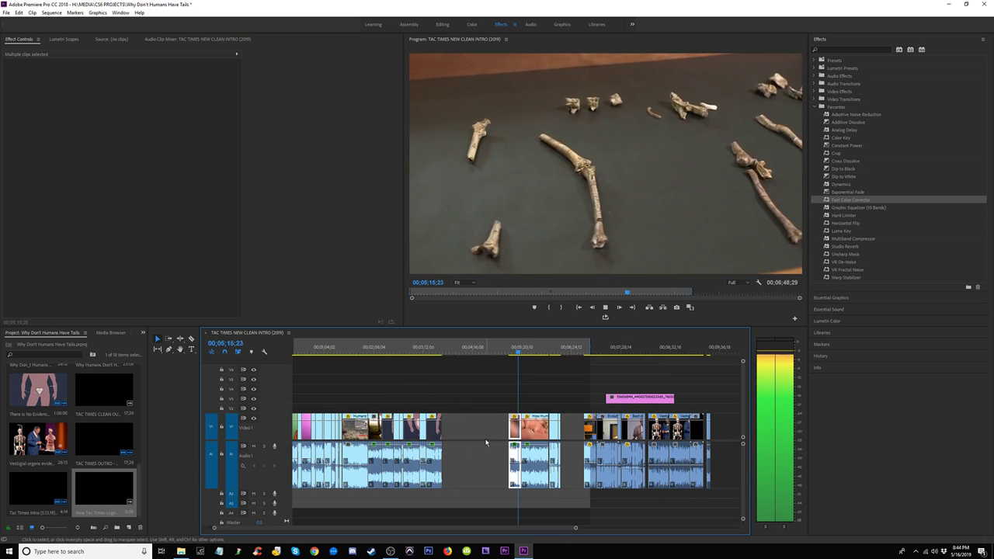
key(space)
key(Delete)
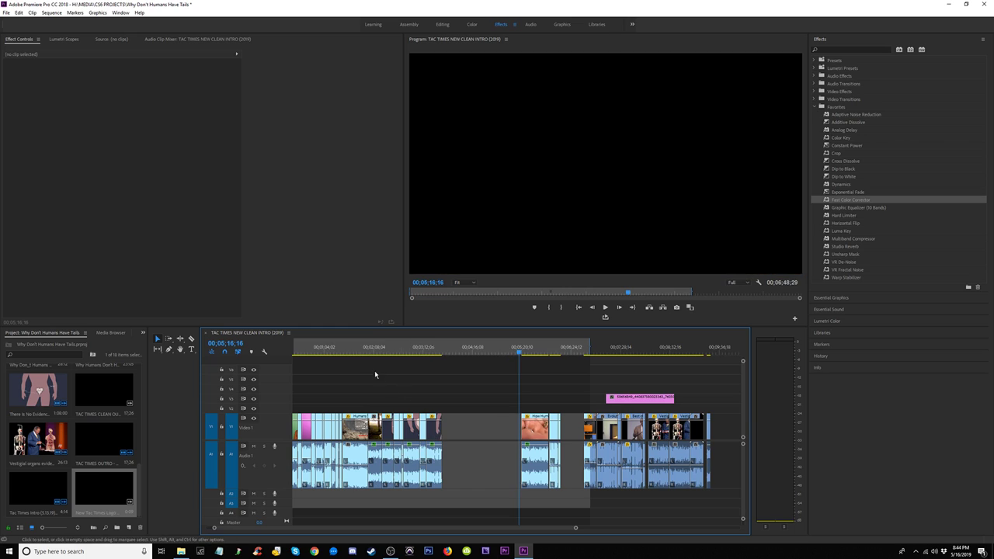
Step: Insert the cut How Humans Lost Their Tails clip after the logo cut following Humans With Tails, ahead of Why Humans Don't Have Tails
click(360, 348)
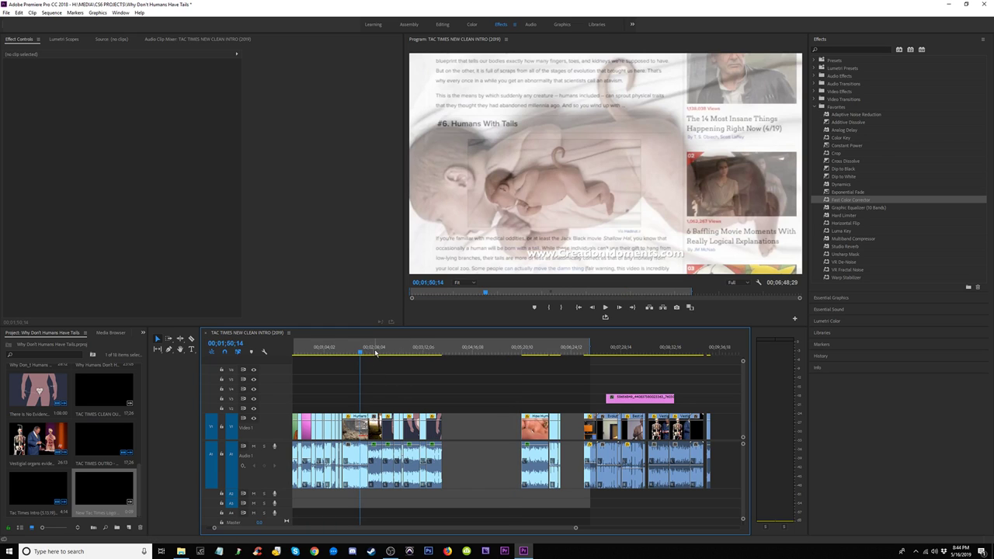
key(=)
key(=)
key(=)
drag(531, 352, 582, 351)
key(ctrl+shift+v)
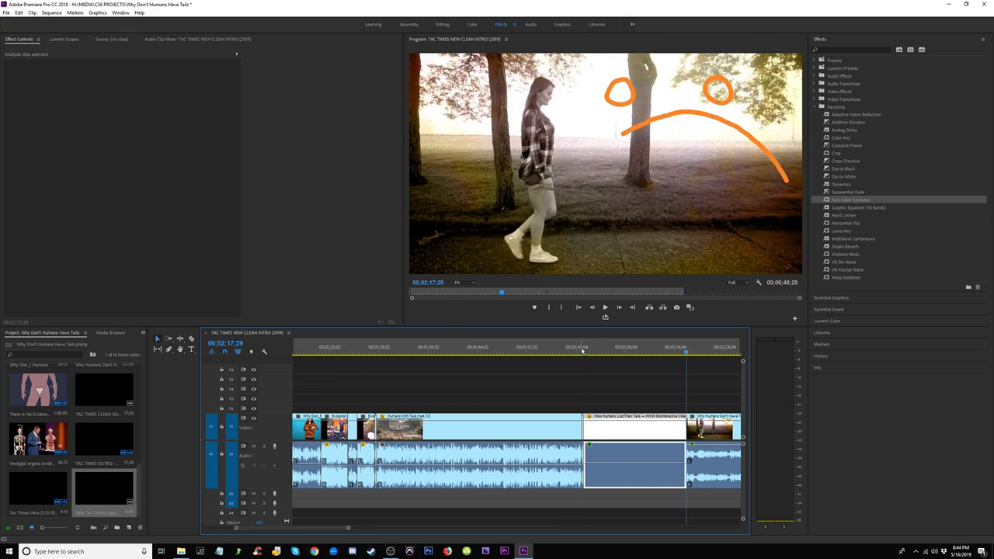
Step: Crossfade the inserted clip's audio into Why Humans Don't Have Tails with a Constant Power transition of a few frames, and play the insert
drag(698, 502, 680, 489)
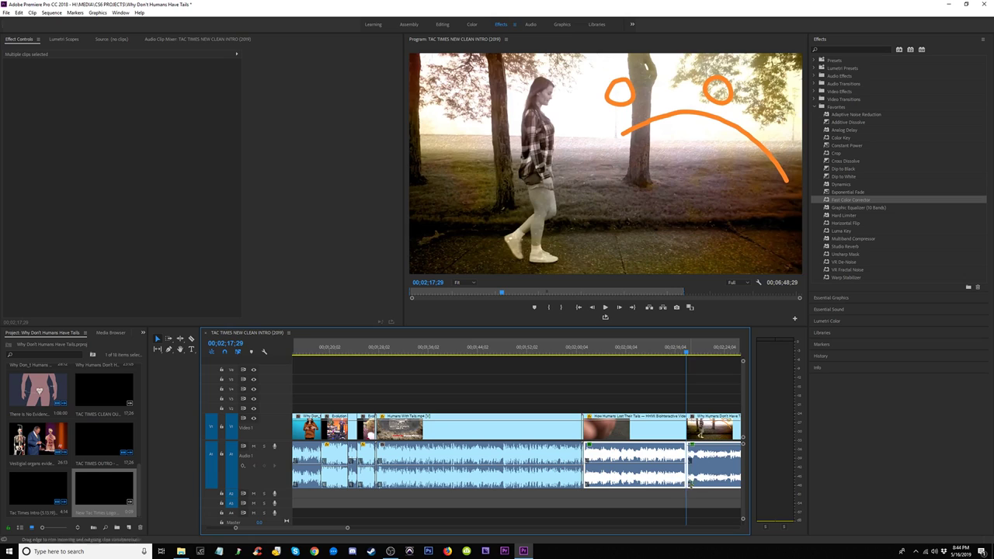
click(677, 347)
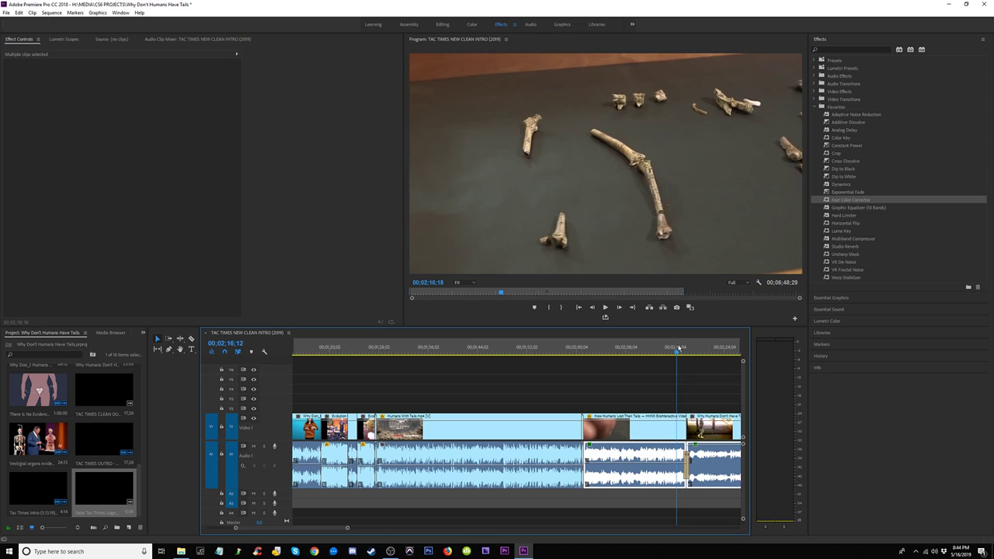
key(=)
key(=)
key(=)
click(573, 459)
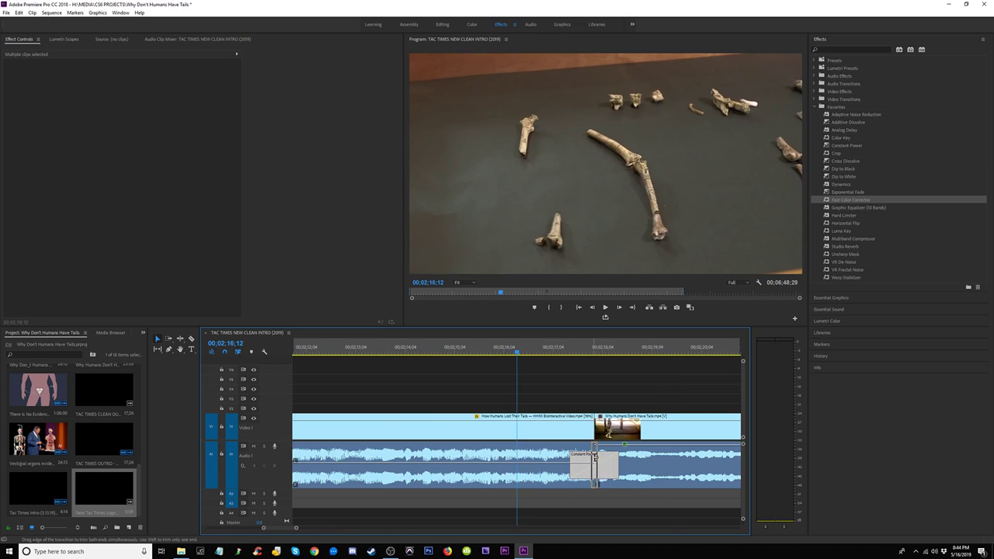
key(-)
key(-)
key(-)
click(408, 348)
key(space)
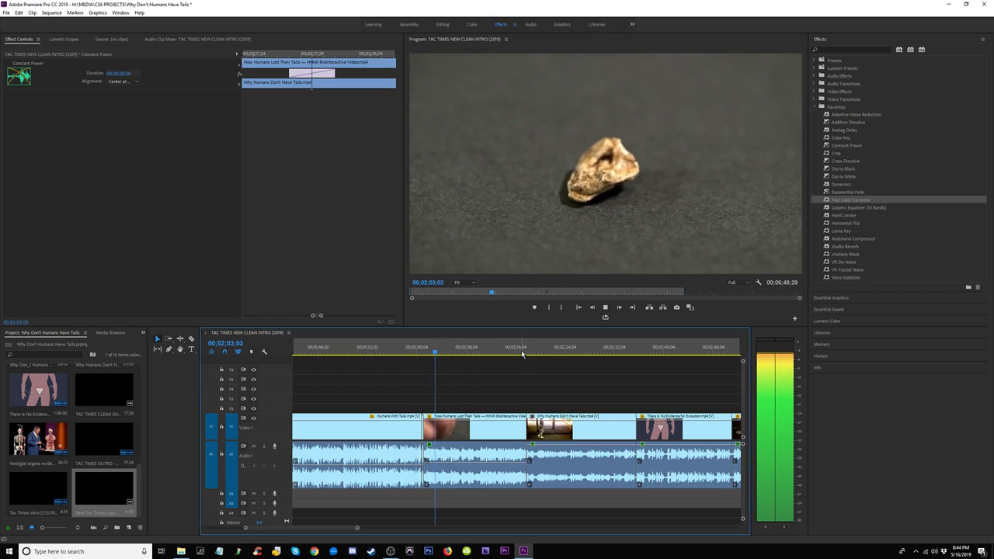
Step: Play through the two Evolution Lies Exposed vestigial organs clips, from the lecture stage to the black-and-white audience shot
key(-)
key(-)
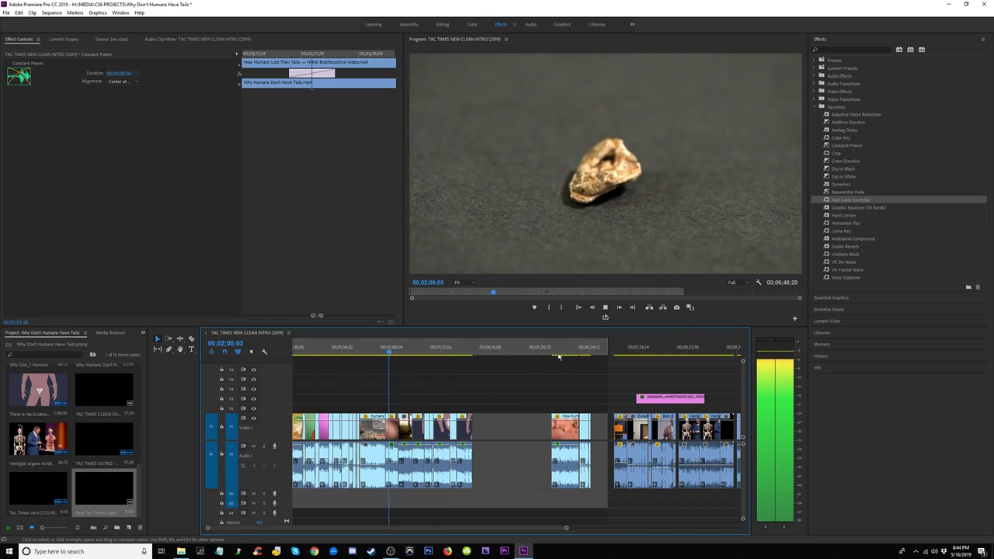
drag(558, 356, 580, 354)
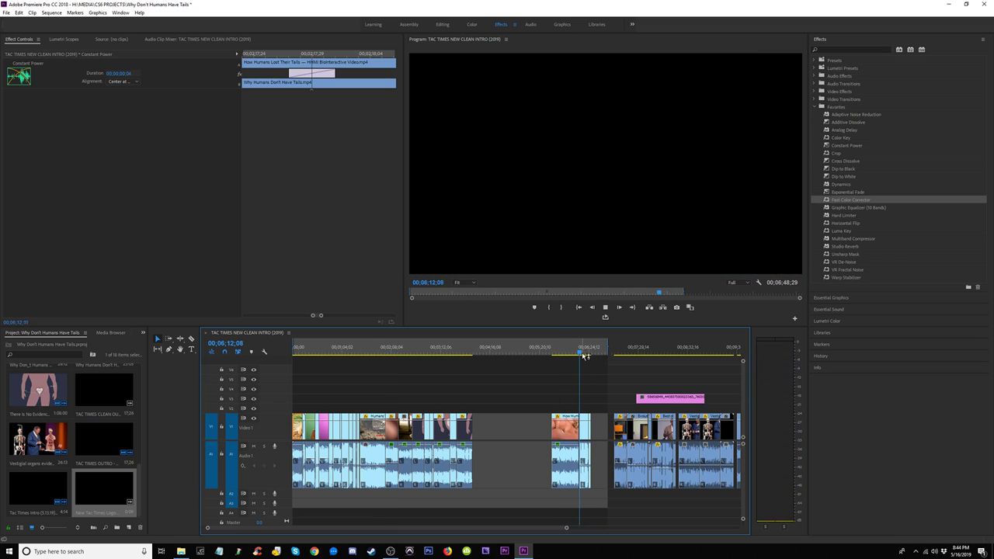
click(588, 434)
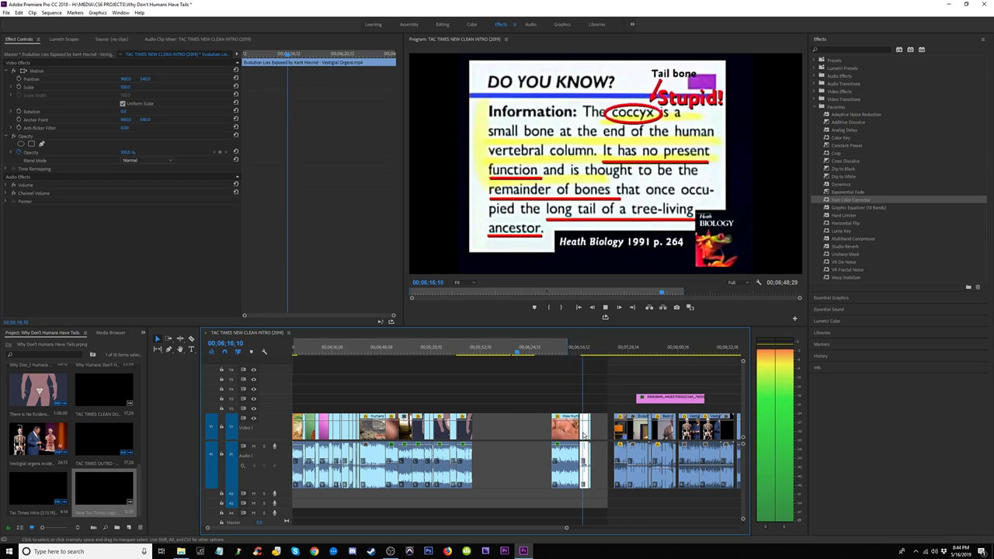
scroll(585, 435, up, 5)
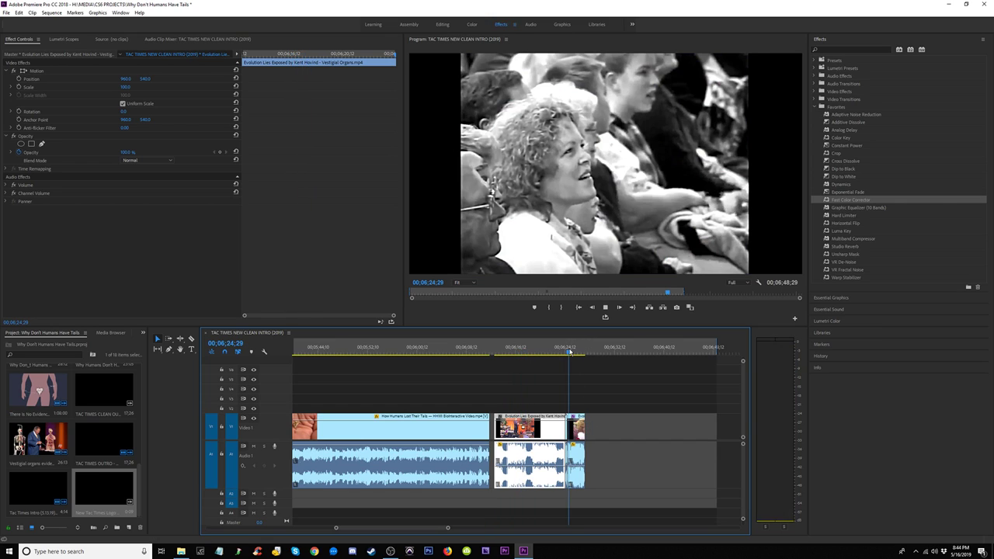
click(562, 351)
key(space)
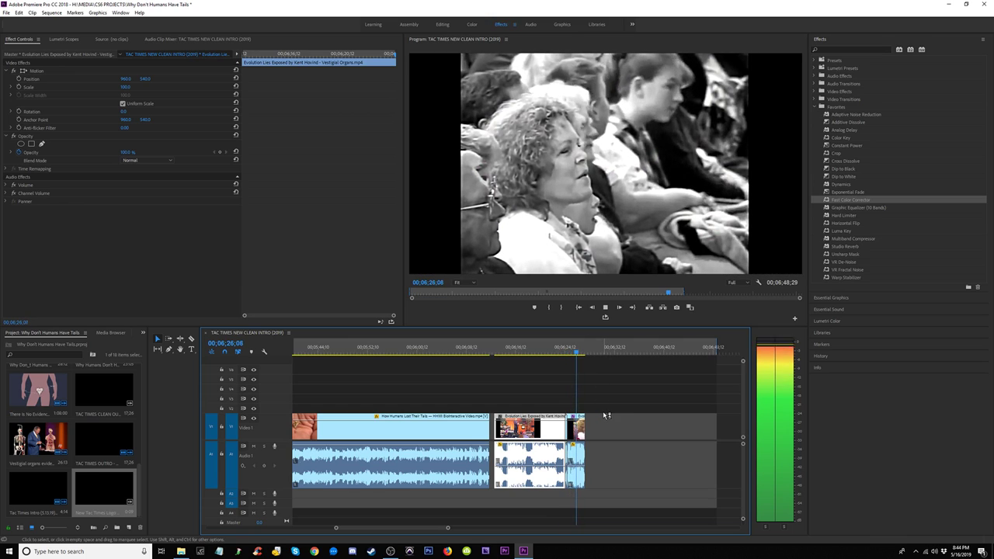
drag(572, 355, 498, 353)
key(space)
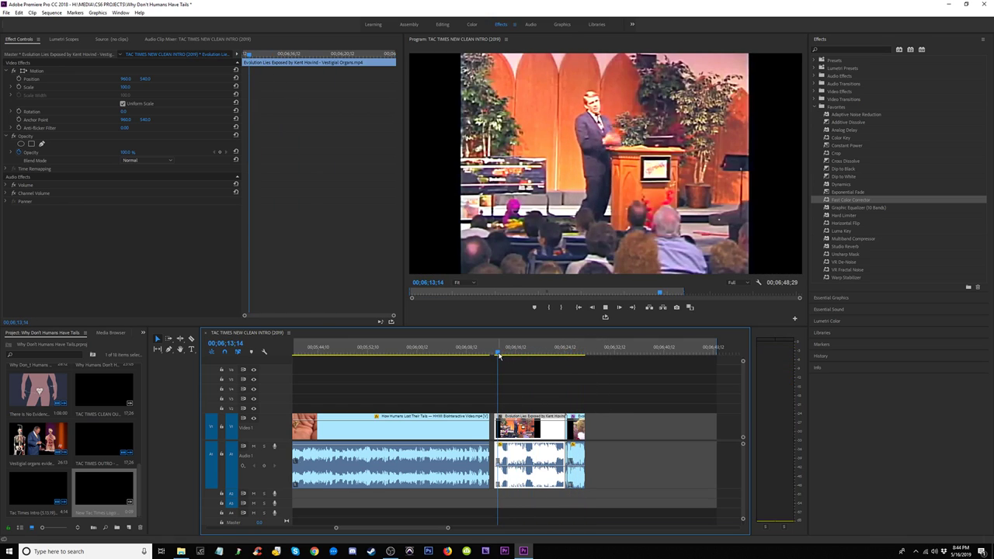
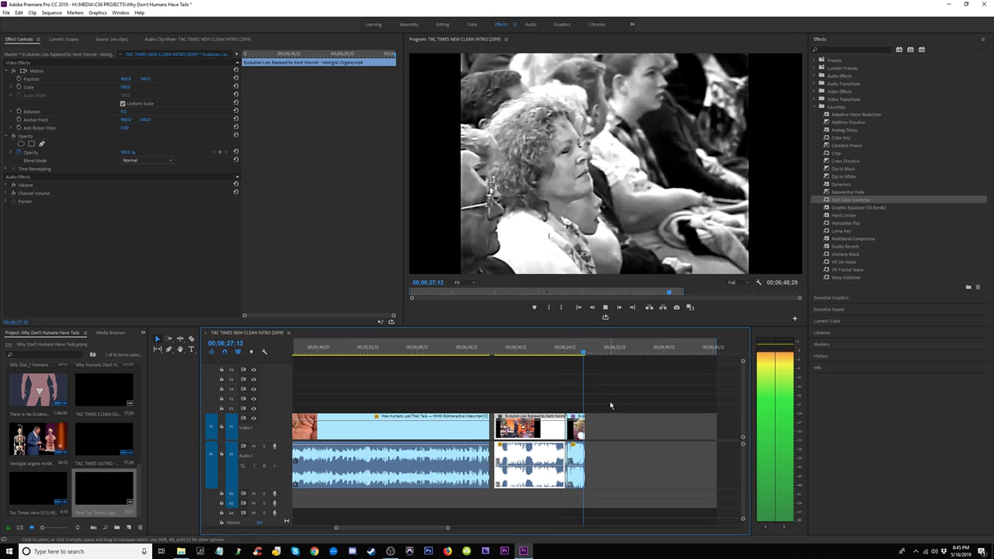
Step: Cut both Evolution Lies Exposed clips from the group after the gap and return the playhead to Humans With Tails at 00;01;48;22
drag(612, 400, 534, 463)
key(minus)
key(minus)
key(minus)
key(minus)
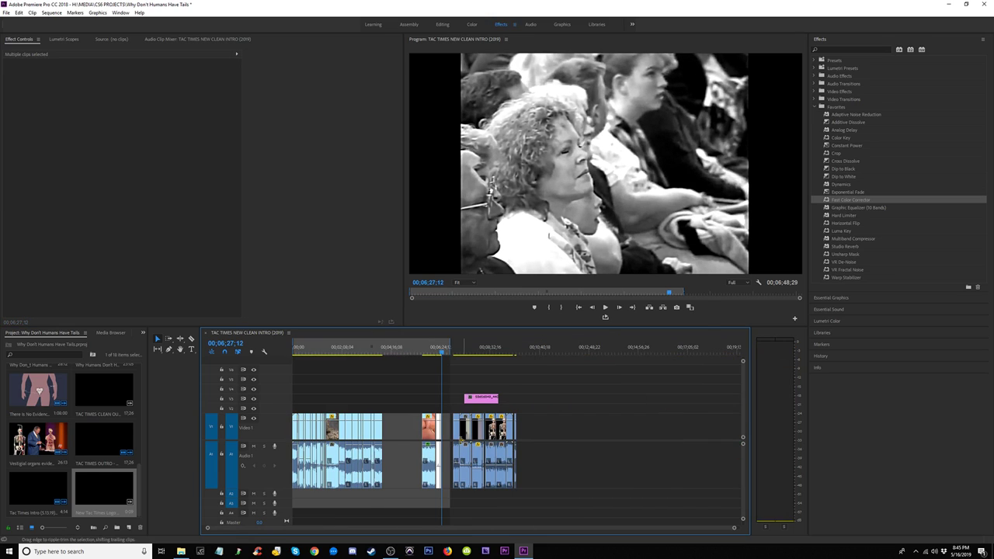
click(336, 368)
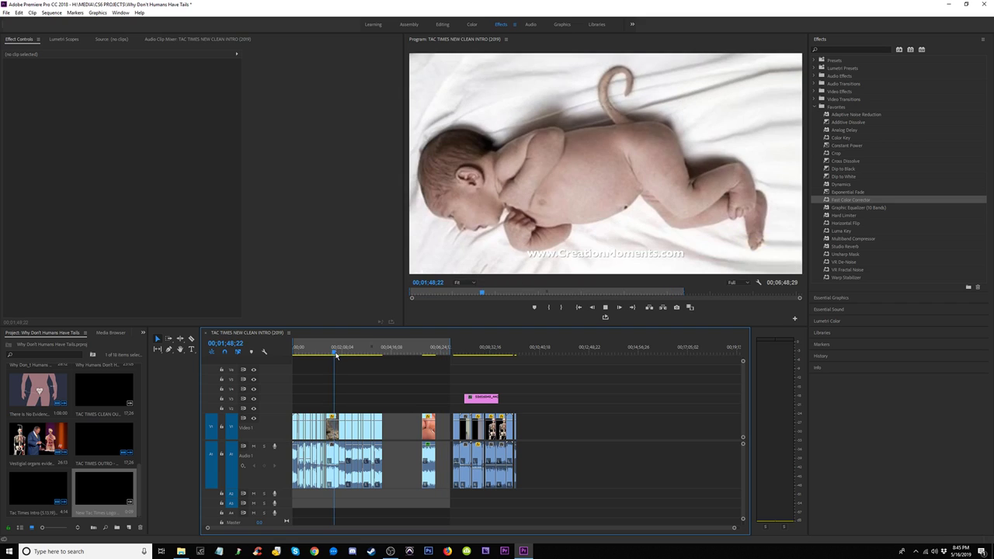
Step: Insert the two cut Evolution Lies Exposed clips at 00;02;01;08, after Humans With Tails and ahead of How Humans Lost Their Tails
key(space)
key(equal)
key(equal)
key(equal)
click(446, 352)
key(space)
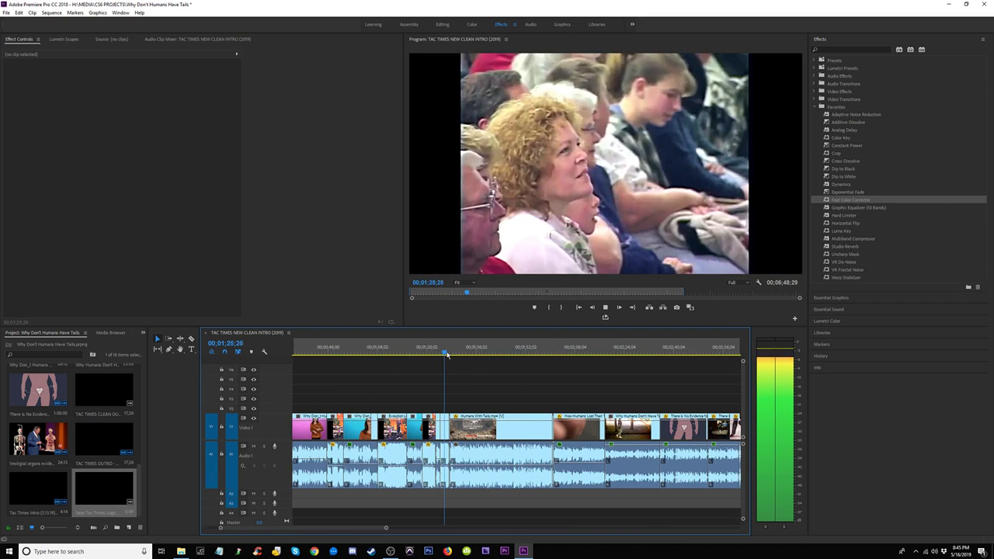
key(equal)
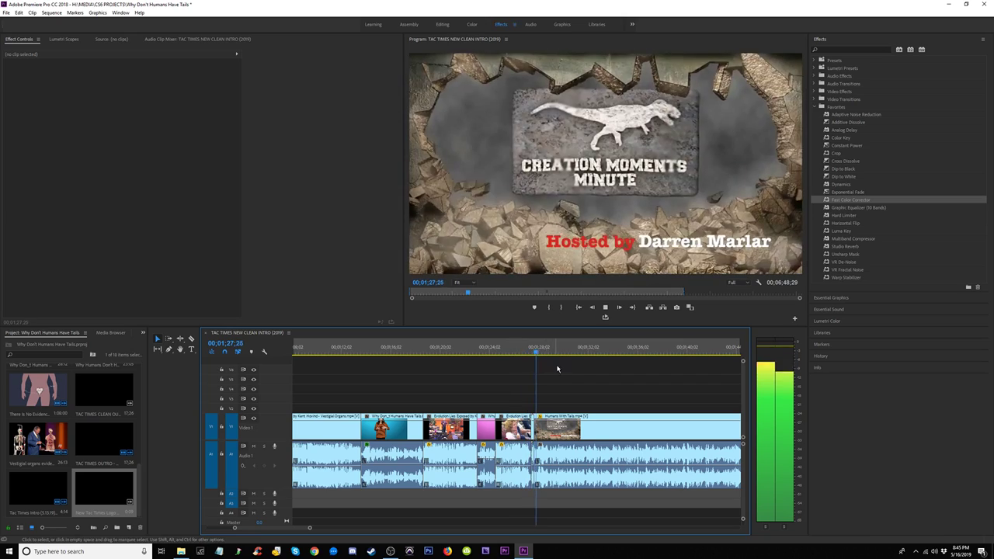
key(minus)
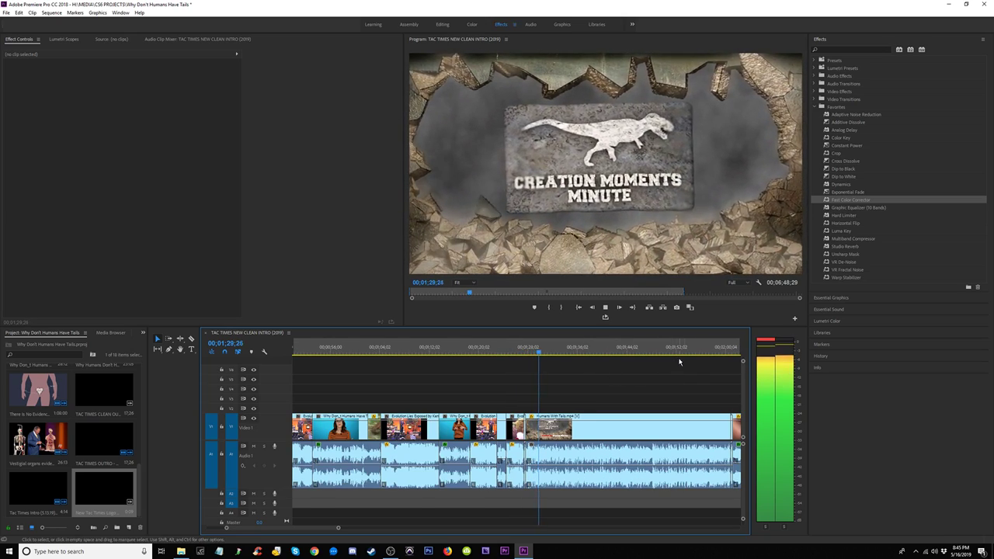
click(719, 352)
key(space)
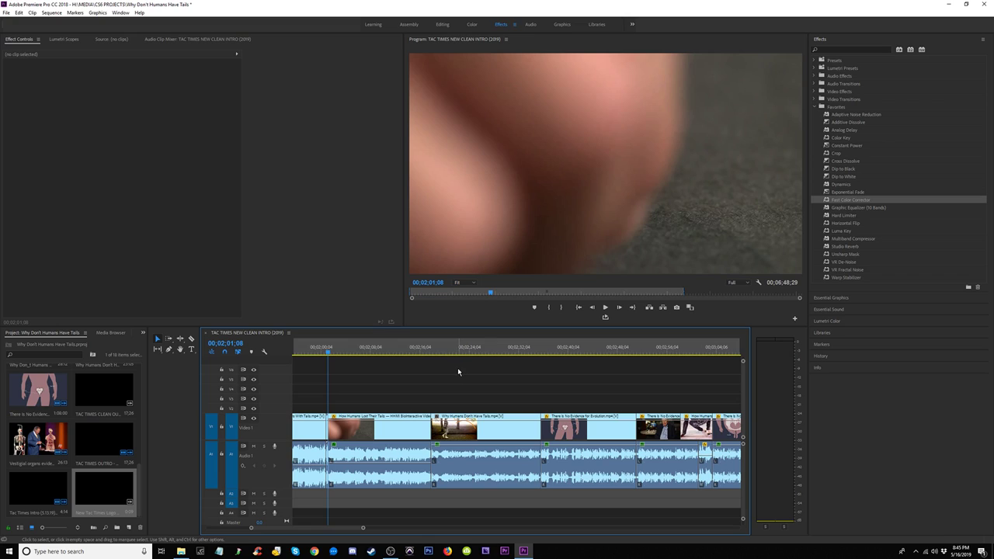
key(ctrl+shift+v)
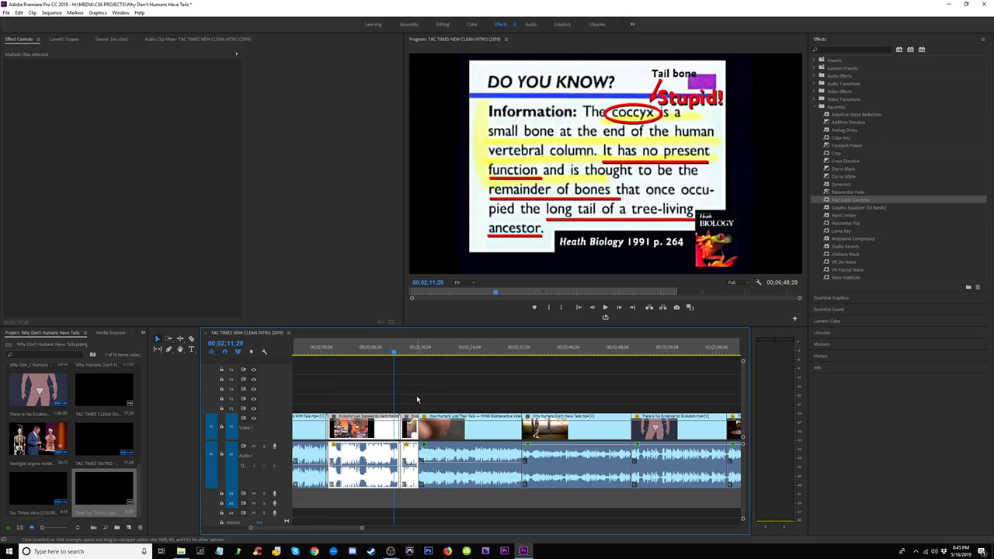
Step: Delete the shorter second Evolution Lies Exposed clip, close its gap, and place the playhead at 00;02;26;07 in How Humans Lost Their Tails
drag(417, 399, 403, 439)
key(Delete)
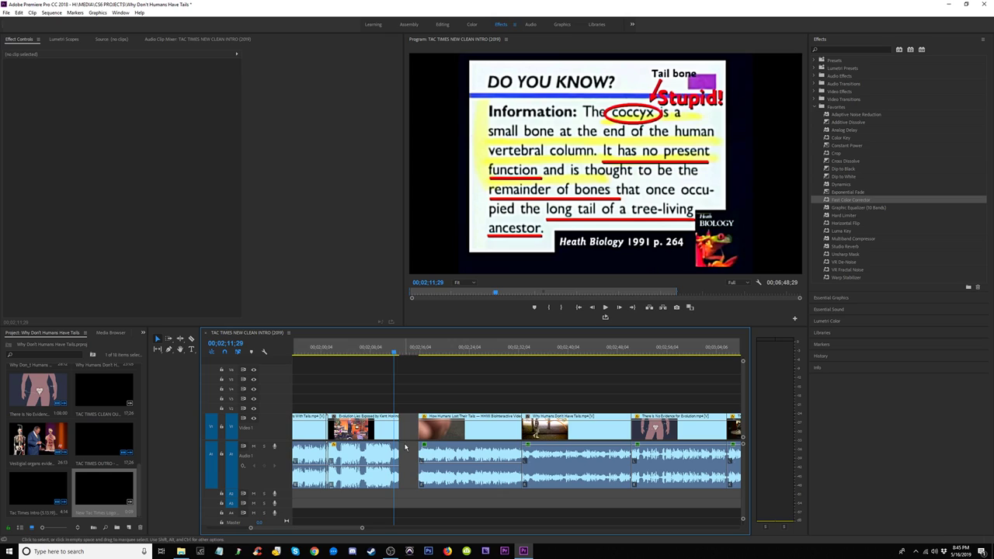
key(Delete)
click(483, 353)
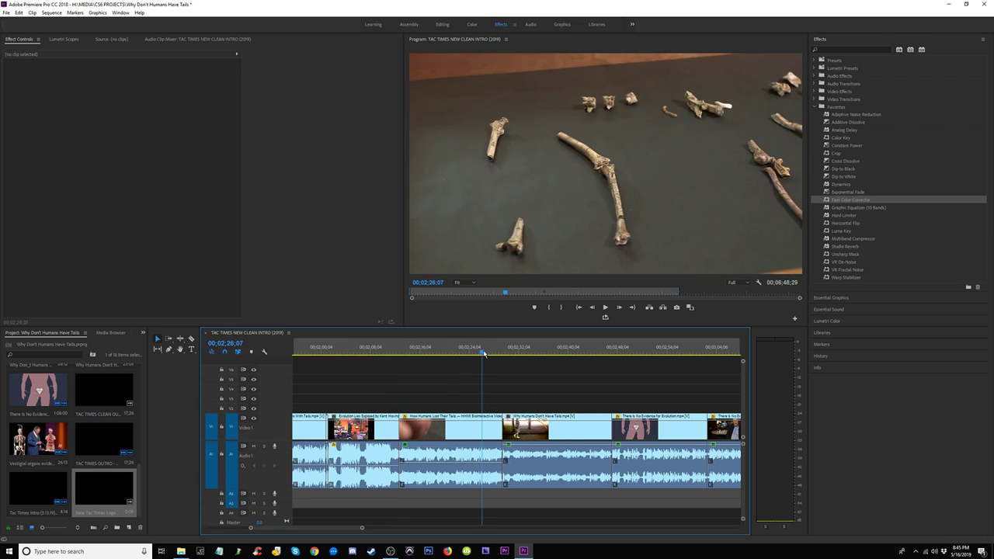
Step: Insert the copied T-logo and audience-reaction clips at the cut after the How Humans Lost Their Tails clip
key(Down)
key(ctrl+shift+v)
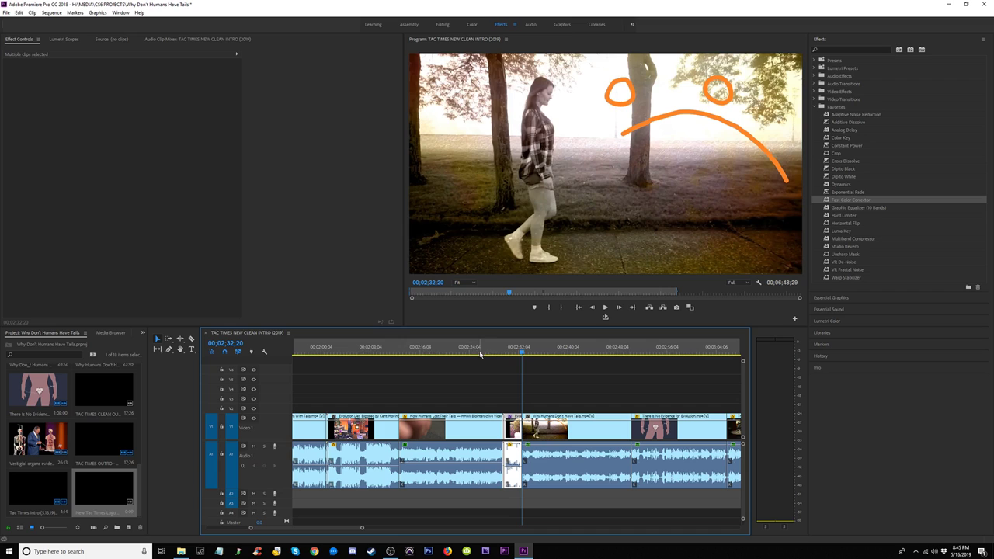
Step: Play the sequence from the start of the Vestigial Organs clip through the inserted reaction into the Why Humans Don't Have Tails clip
click(325, 356)
key(space)
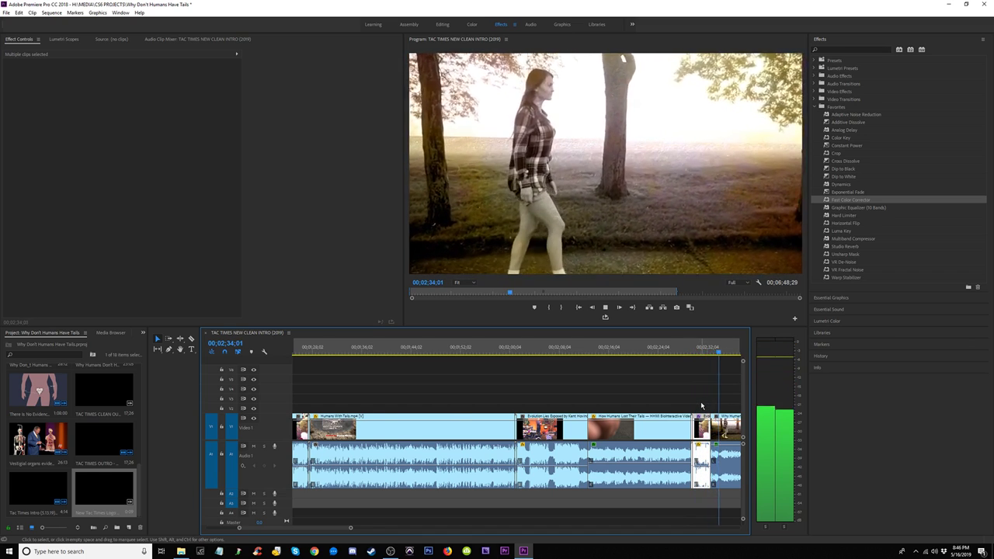
key(minus)
key(equal)
key(minus)
key(minus)
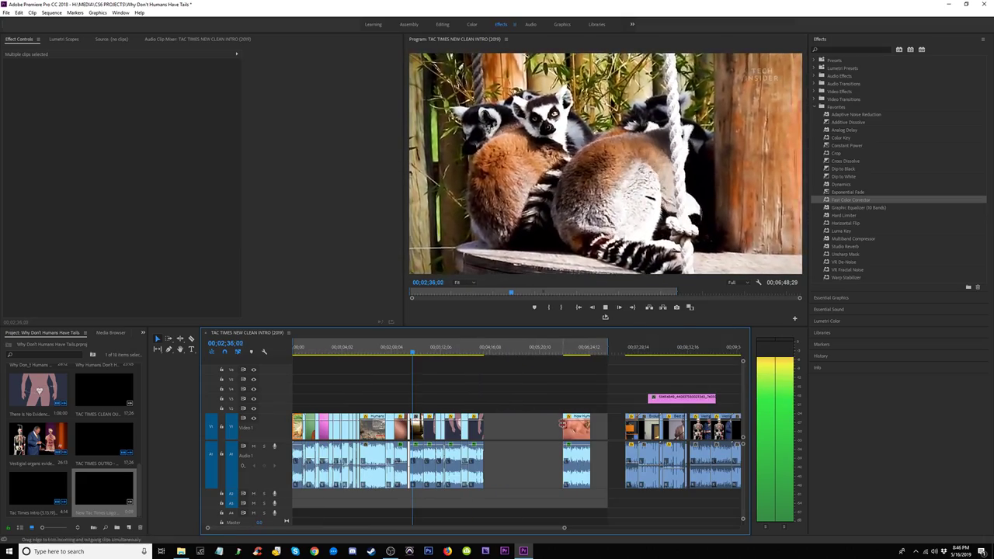
key(equal)
key(equal)
key(equal)
key(equal)
key(equal)
key(equal)
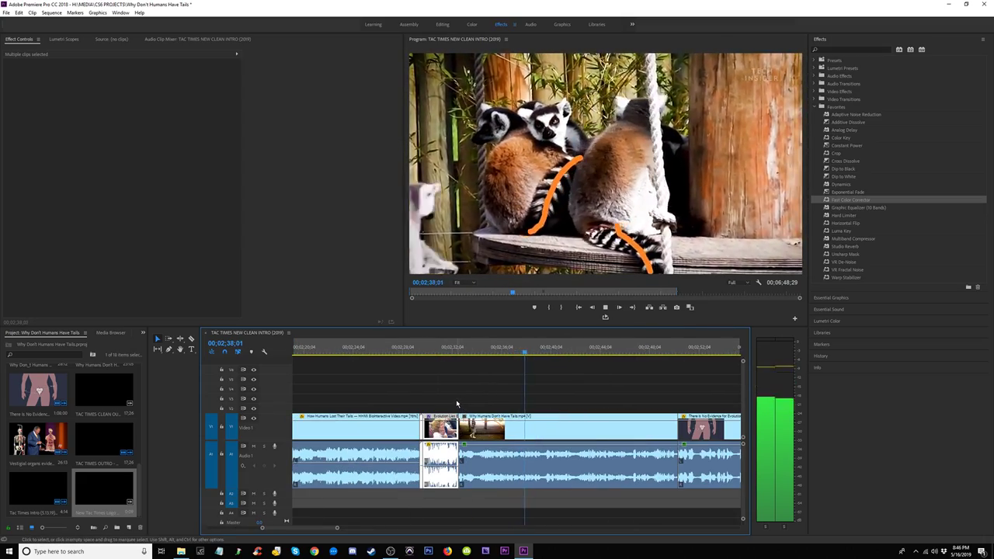
key(minus)
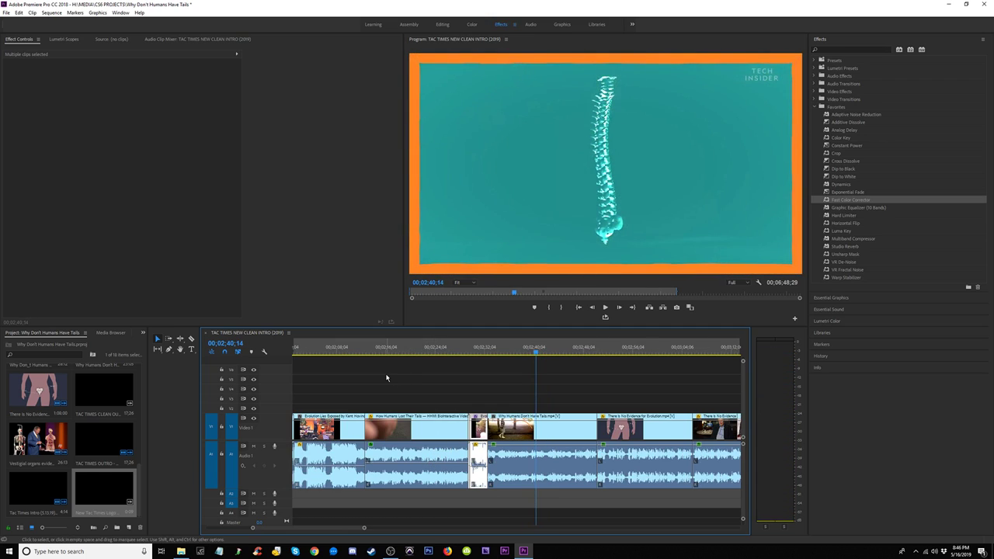
Step: Open a gap after the Evolution Lies Exposed - Vestigial Organs clip by inserting two copies of it and deleting them
click(380, 436)
drag(349, 383, 343, 454)
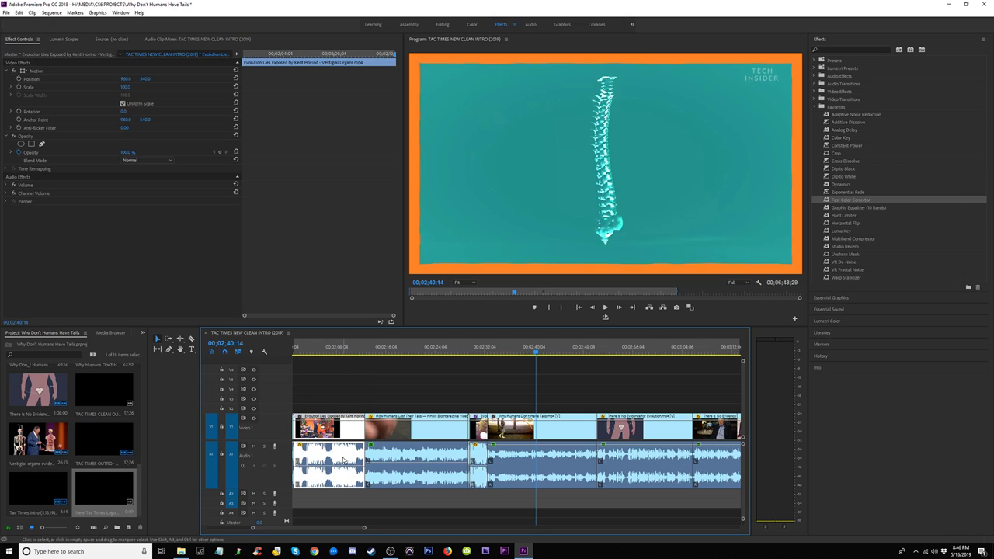
click(351, 354)
key(Down)
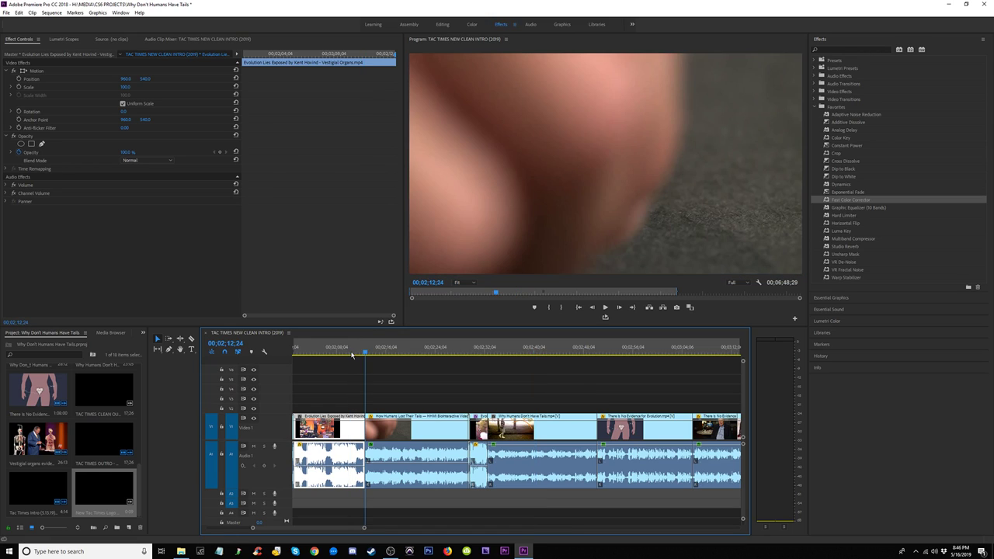
key(ctrl+shift+v)
key(ctrl+shift+v)
drag(454, 388, 422, 468)
key(Delete)
Step: Try a longer ending for the Vestigial Organs clip, playing the extended section and trimming it back off
drag(391, 427, 480, 427)
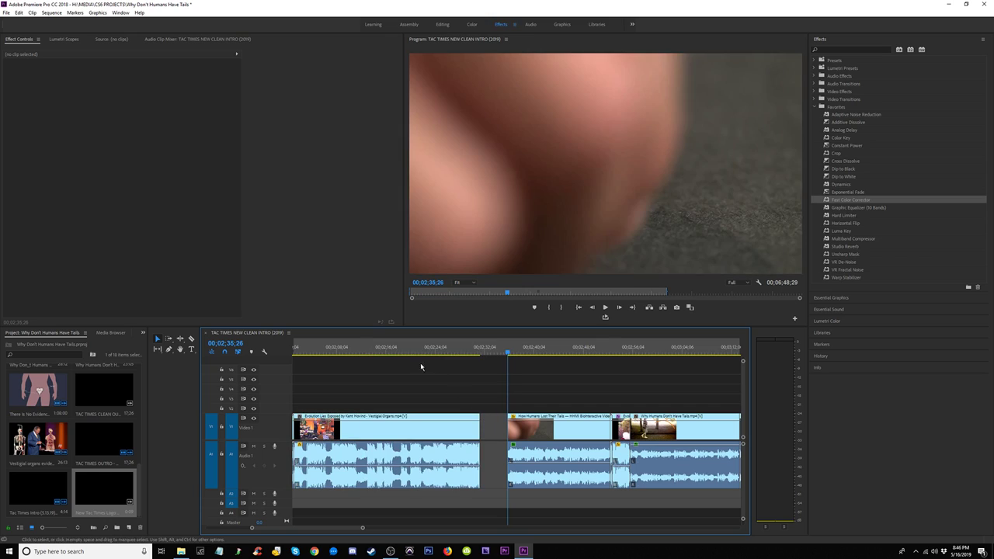
click(363, 351)
key(space)
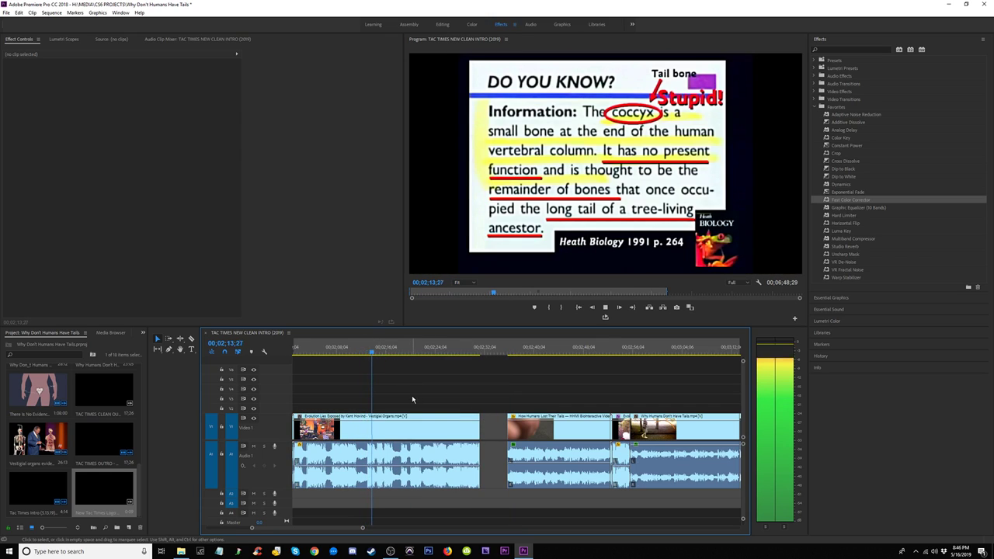
key(minus)
key(minus)
key(minus)
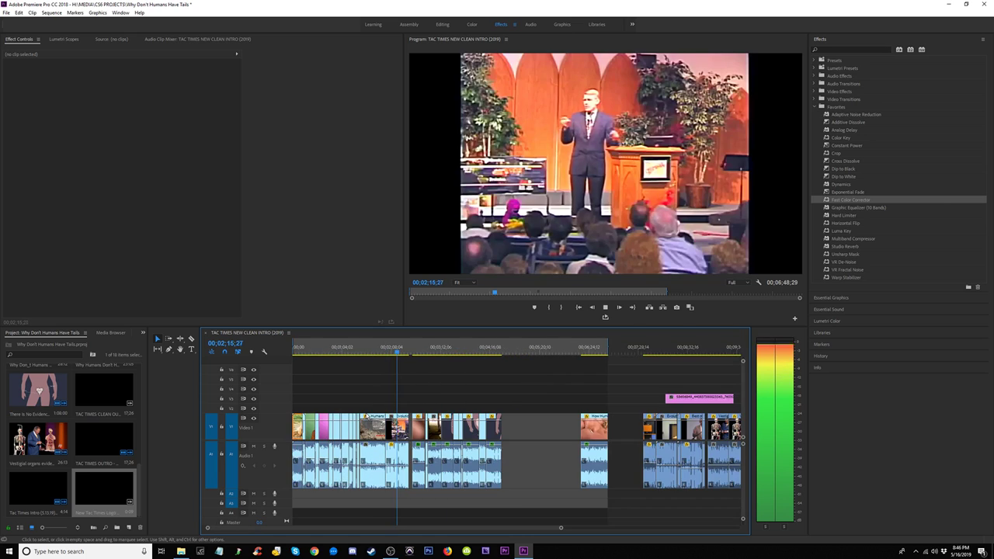
key(equal)
key(equal)
key(equal)
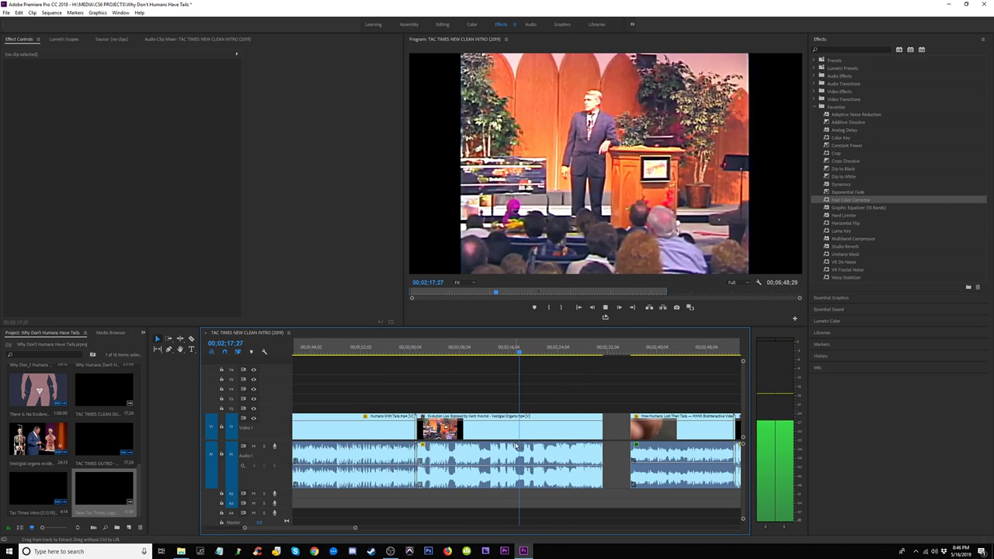
drag(599, 444, 488, 431)
Step: Move the T-logo and audience-reaction clips directly after the Vestigial Organs clip and close the gap behind them
drag(488, 351, 467, 353)
key(space)
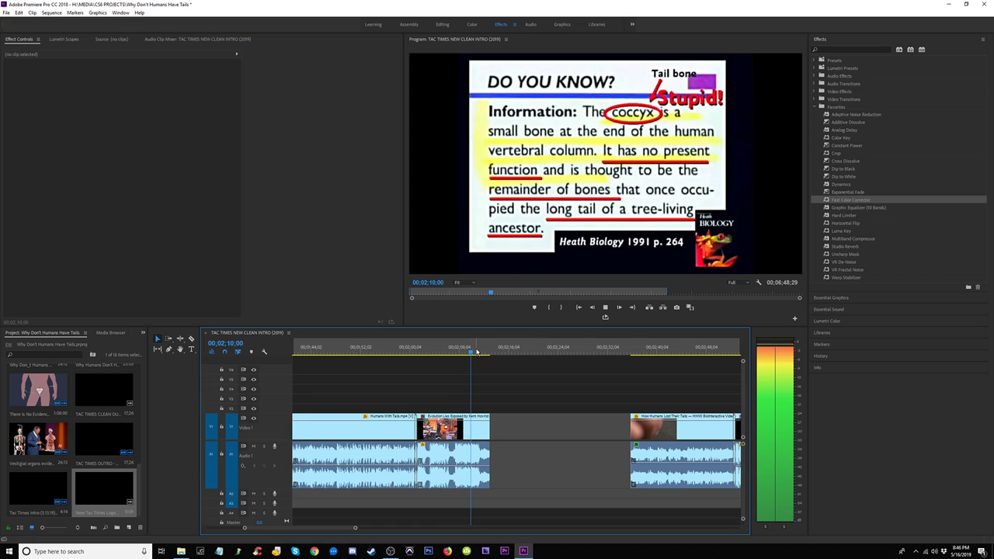
drag(422, 351, 482, 353)
key(space)
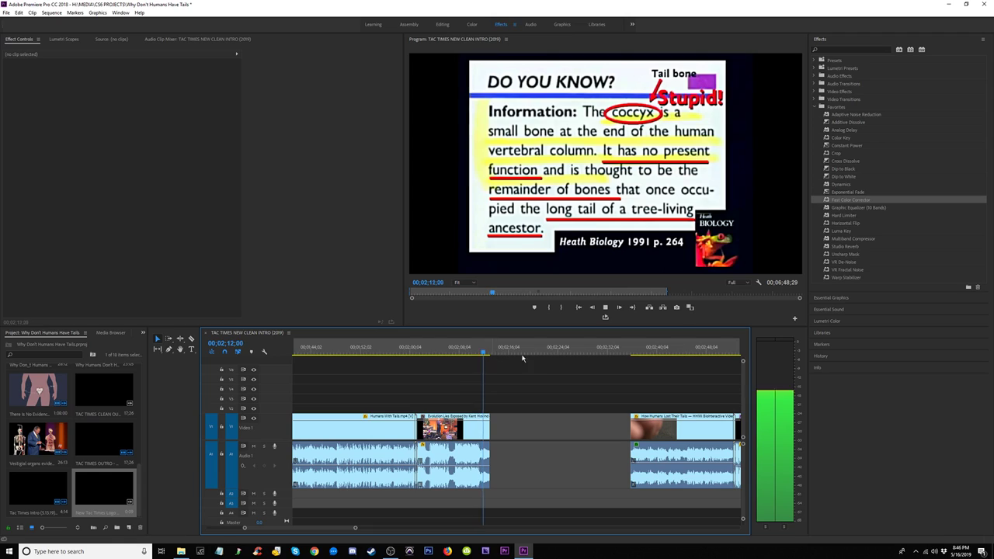
key(space)
key(minus)
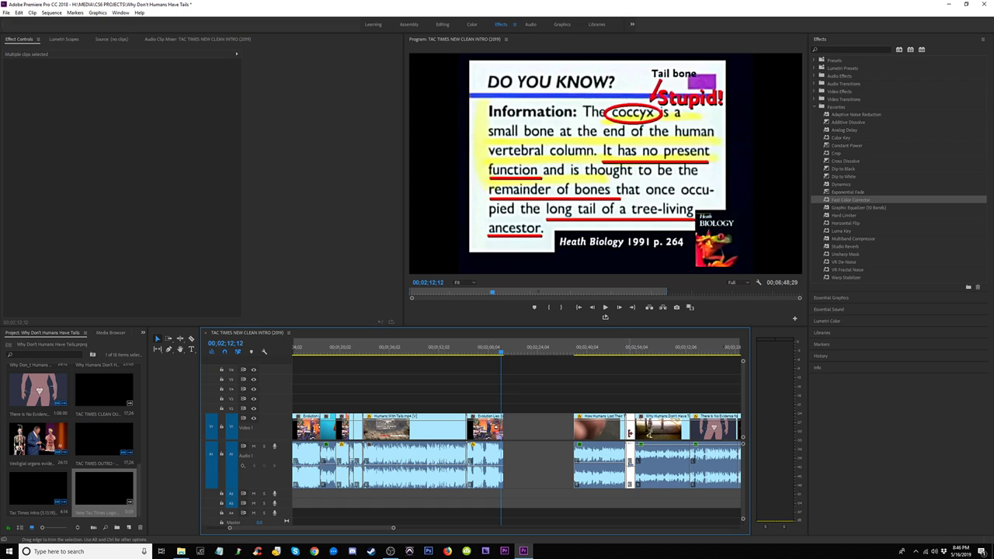
drag(630, 438, 508, 433)
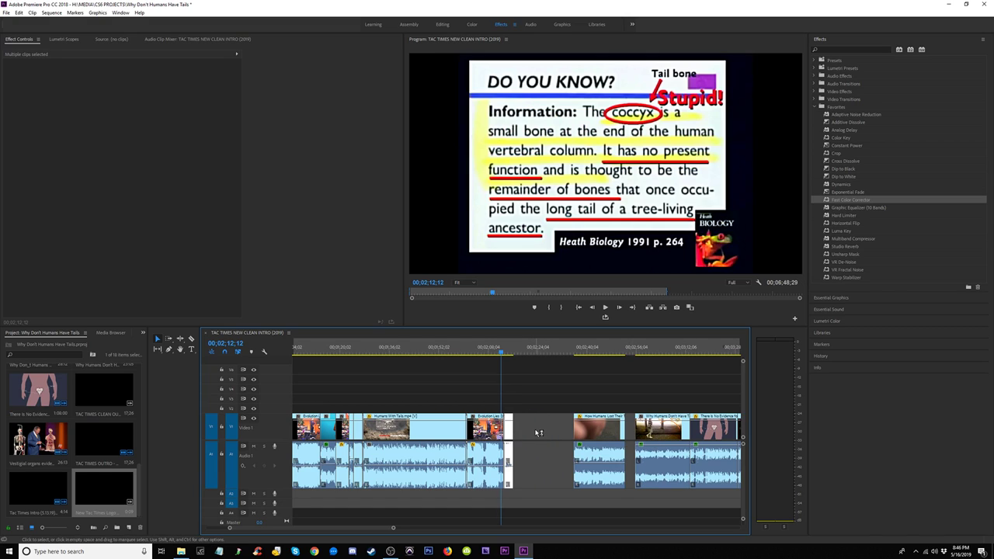
key(Delete)
Step: Ripple delete the short T-logo clip in front of the audience-reaction clip
key(space)
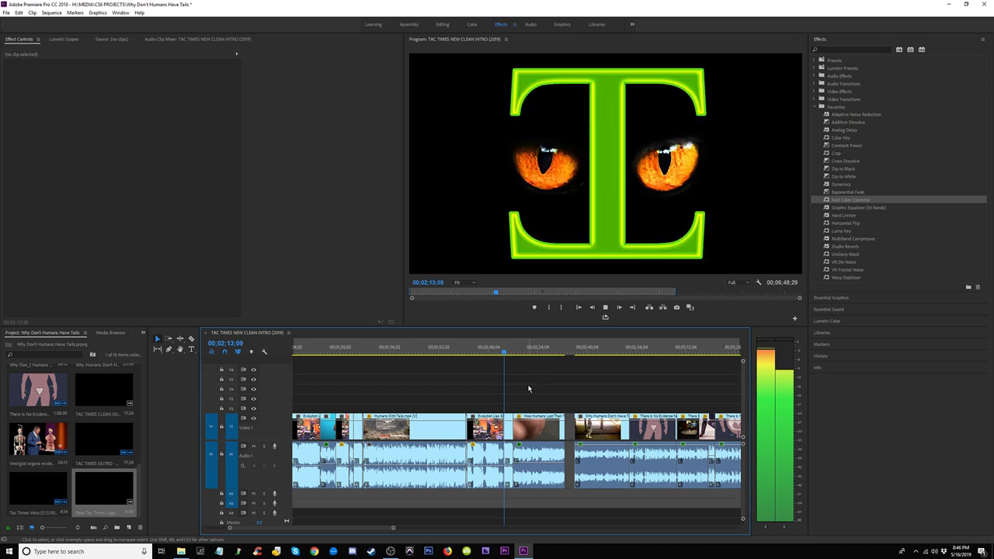
key(equal)
key(equal)
key(equal)
key(space)
click(486, 437)
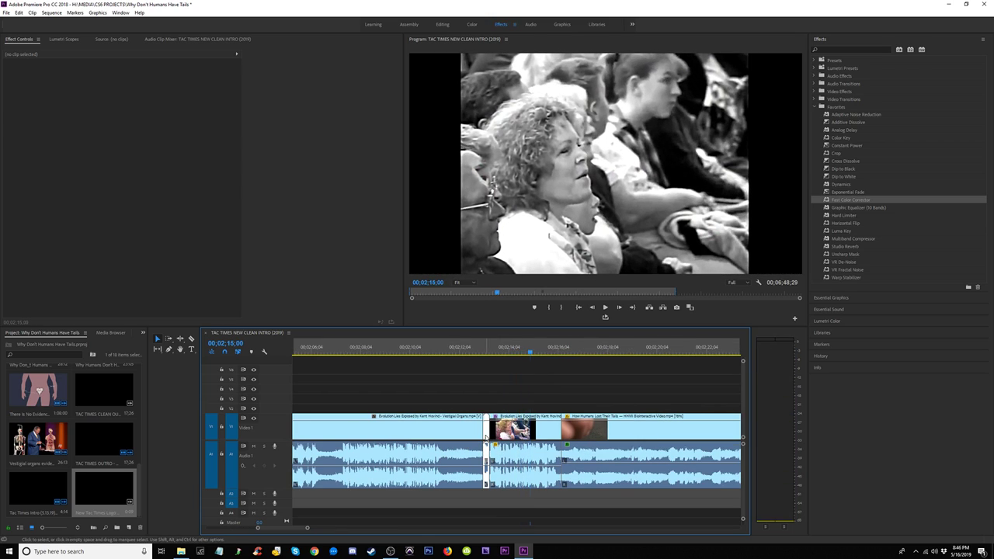
key(shift+Delete)
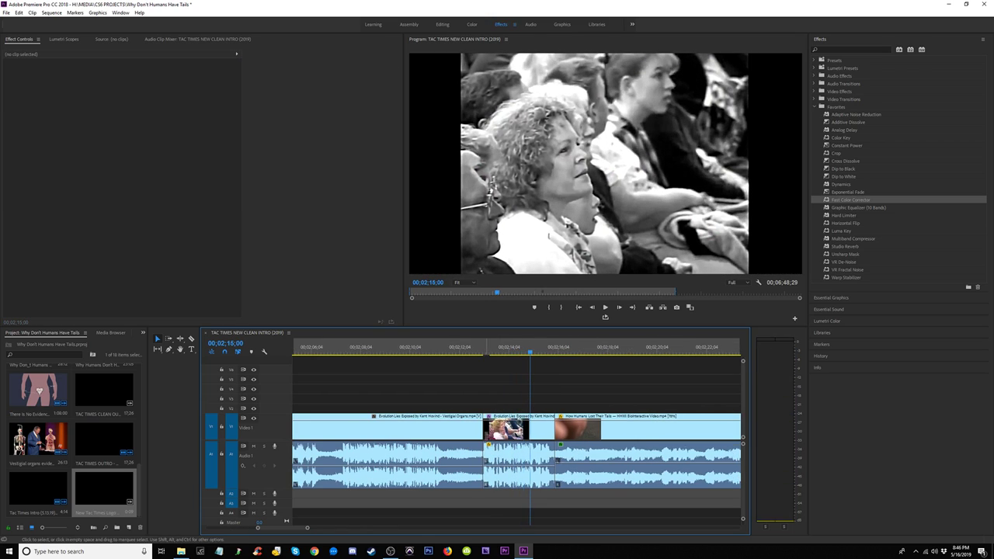
Step: Play the cut from the Vestigial Organs clip through the audience reaction into the How Humans Lost Their Tails clip
click(465, 353)
key(space)
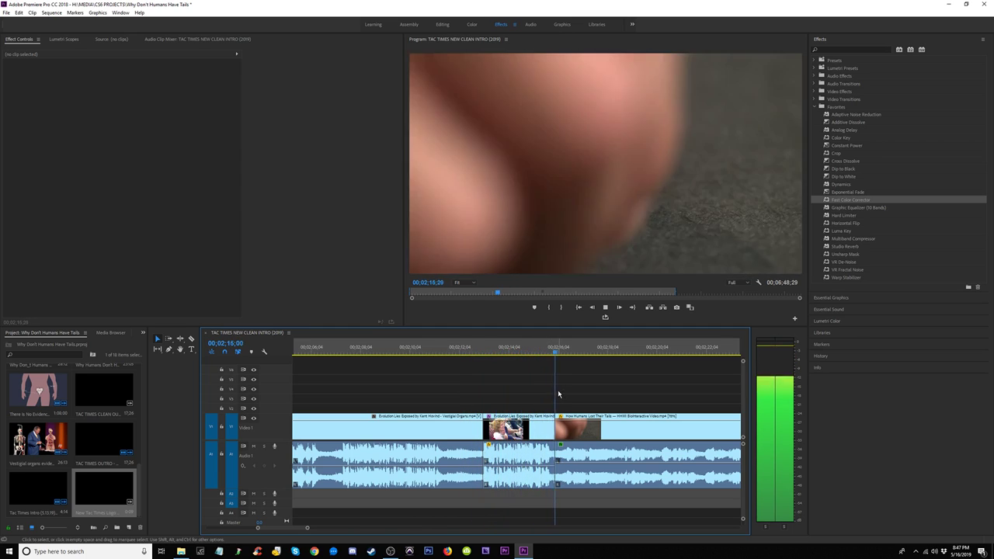
key(minus)
key(minus)
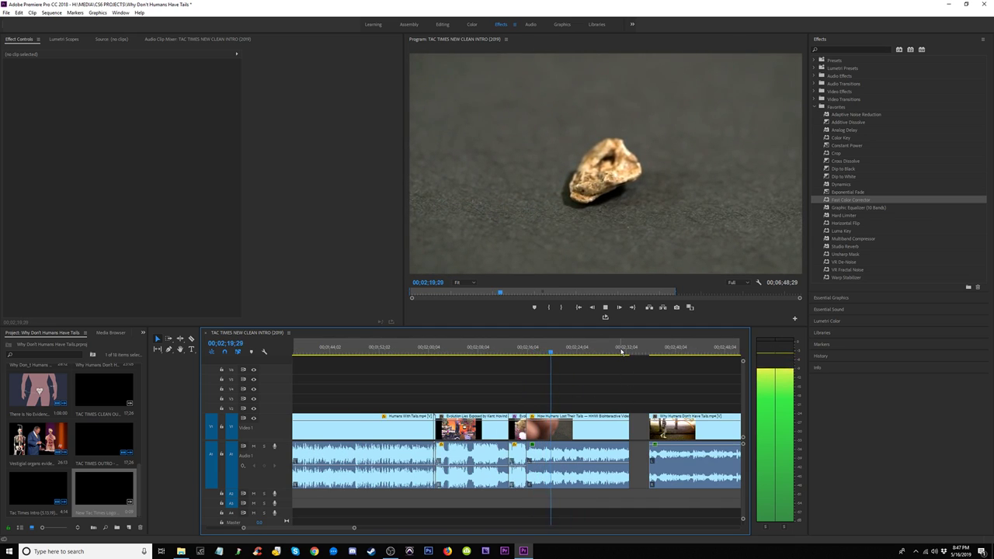
key(minus)
Step: Close the gap between the How Humans Lost Their Tails and Why Humans Don't Have Tails clips and play across the cut
click(568, 349)
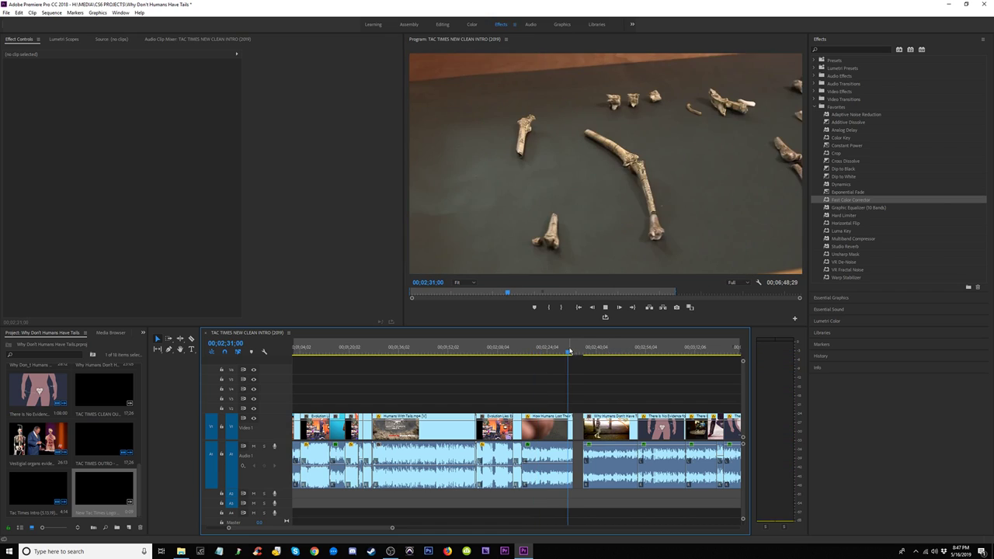
key(space)
key(space)
click(578, 432)
click(578, 431)
key(Delete)
key(space)
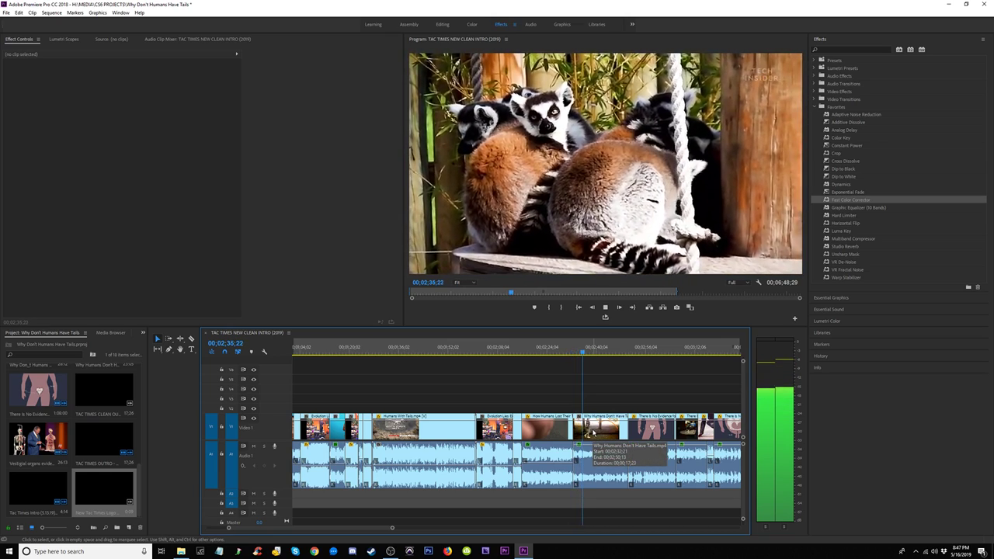
Step: Insert a copy of the audience-reaction clip before the Why Humans Don't Have Tails clip and play the new cut
click(548, 346)
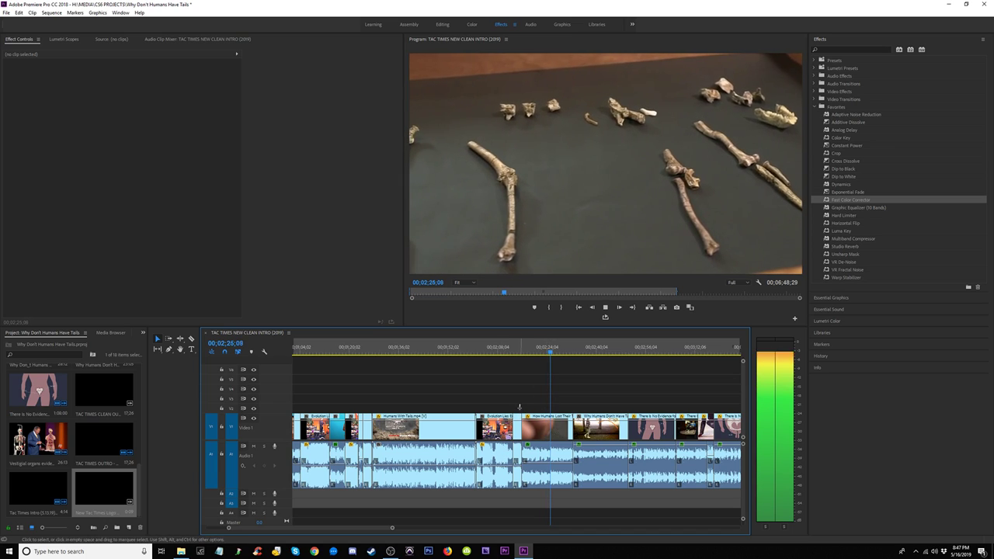
click(515, 441)
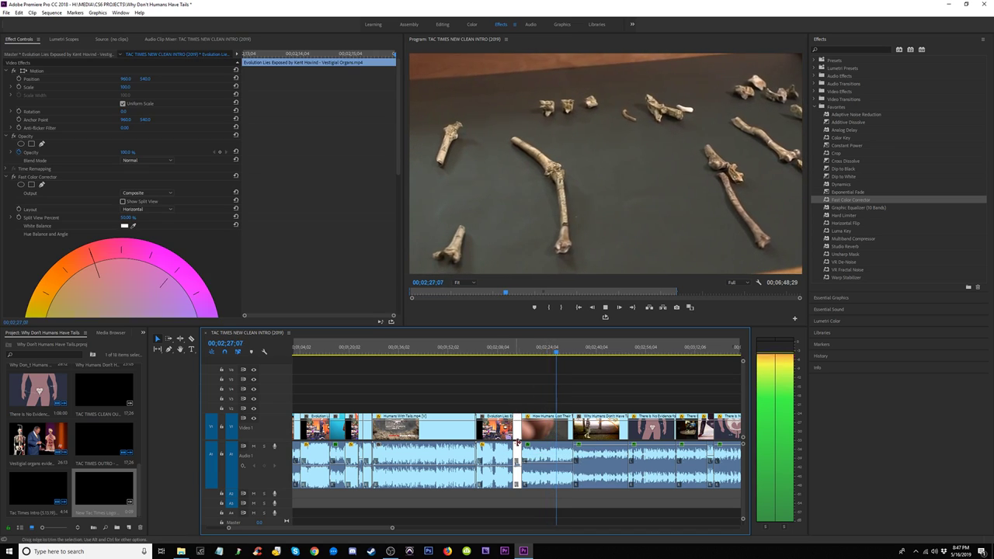
key(space)
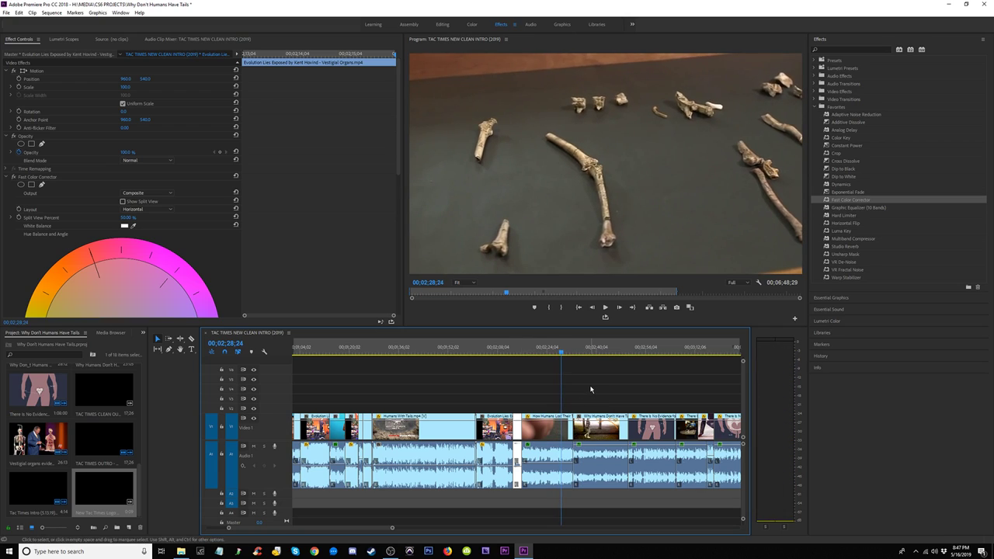
key(Down)
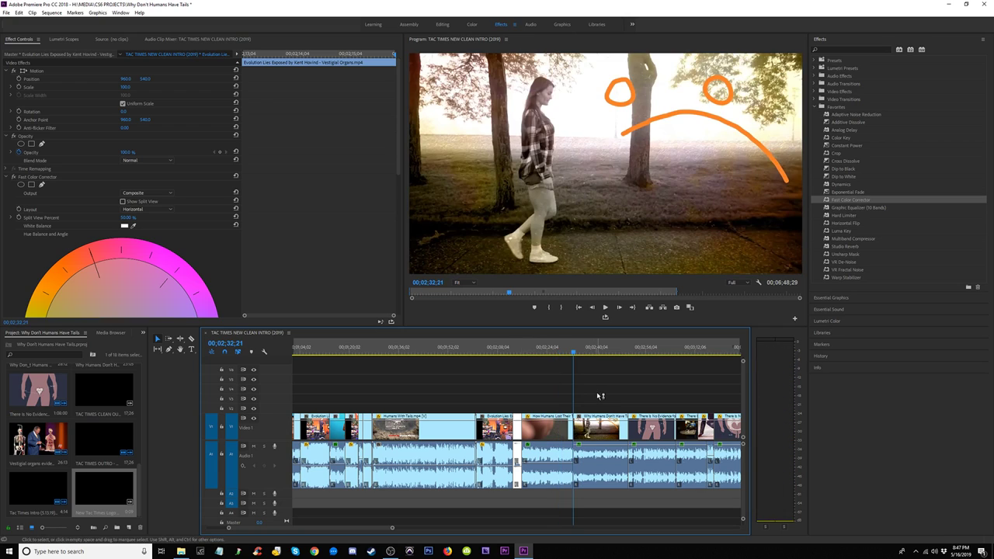
key(ctrl+shift+v)
click(571, 352)
key(space)
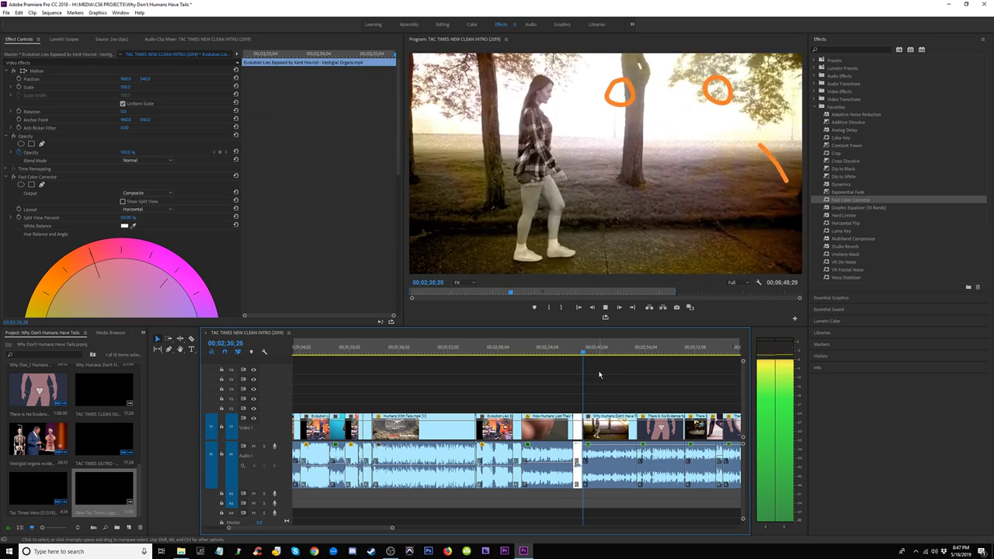
key(minus)
key(minus)
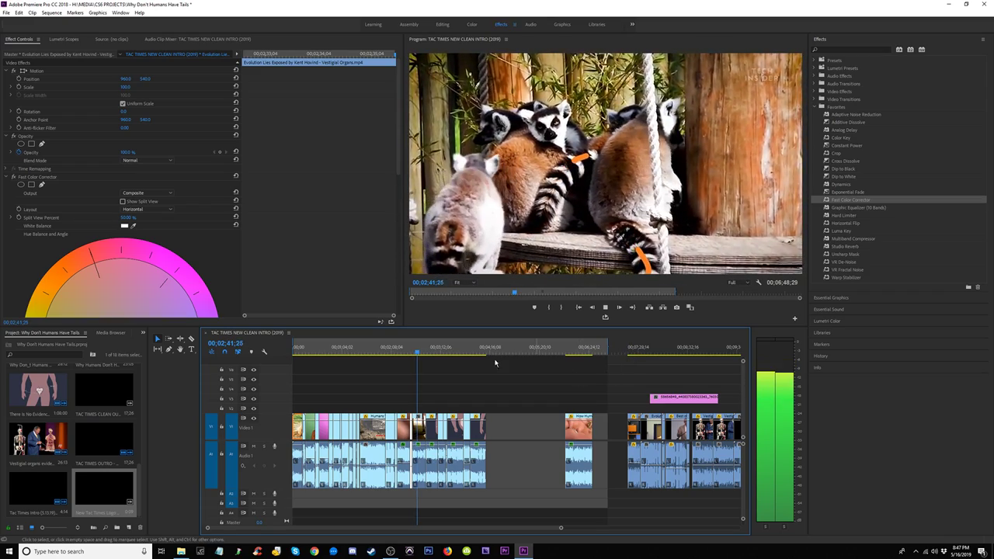
Step: Preview the leftover clips parked beyond the seven-minute mark of the sequence
click(633, 351)
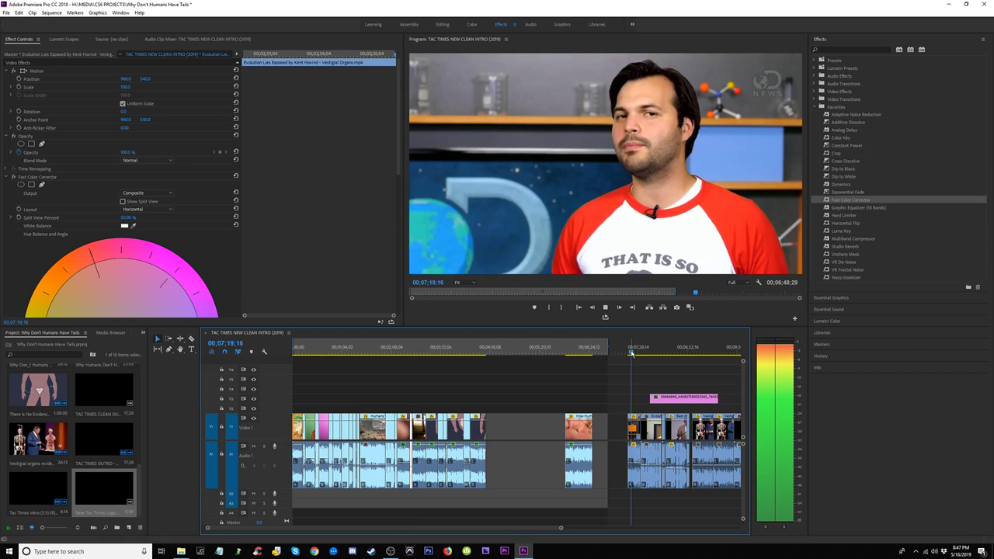
click(478, 351)
click(630, 351)
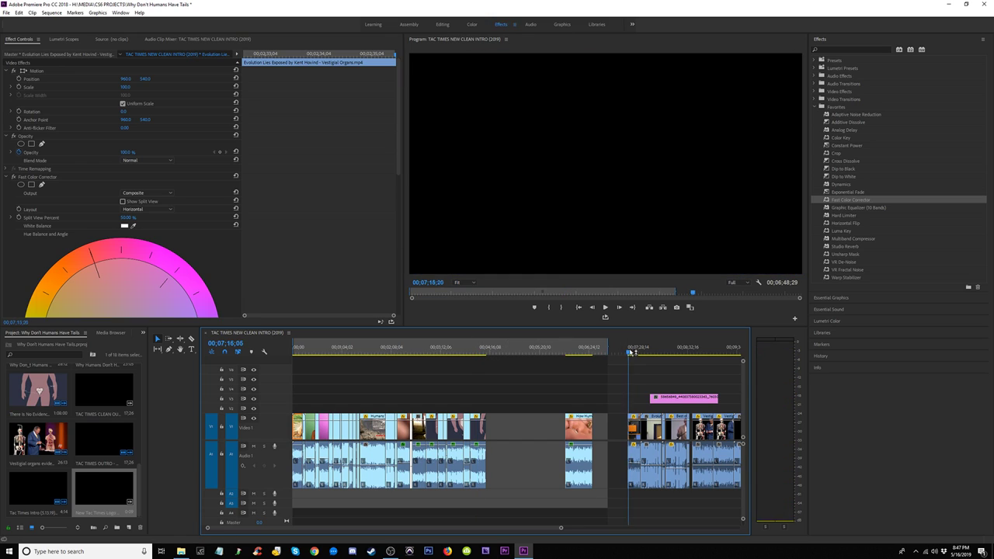
click(640, 352)
drag(643, 354, 645, 354)
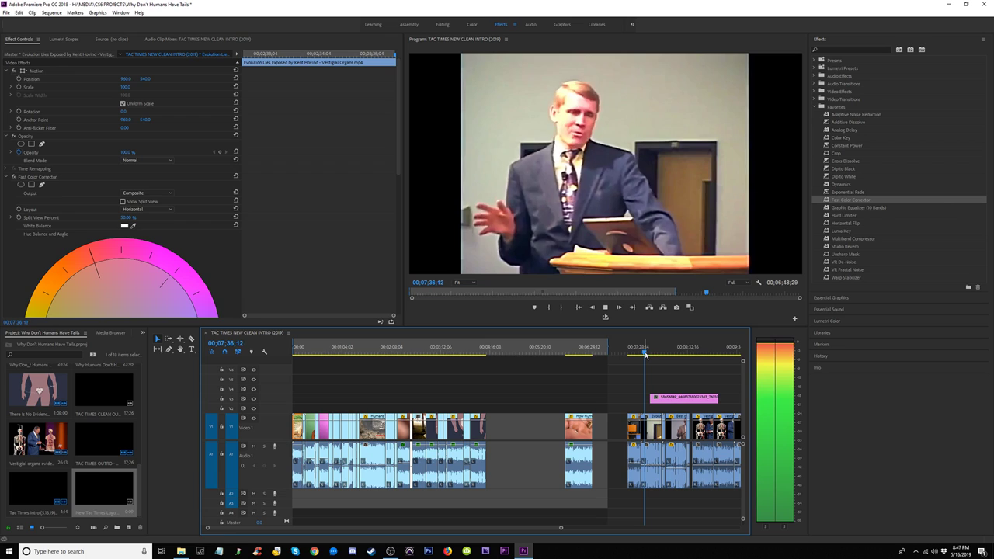
Step: Move the PNG image clip on track V3 past the last video clip and play the leftover clips it covered
key(minus)
key(equal)
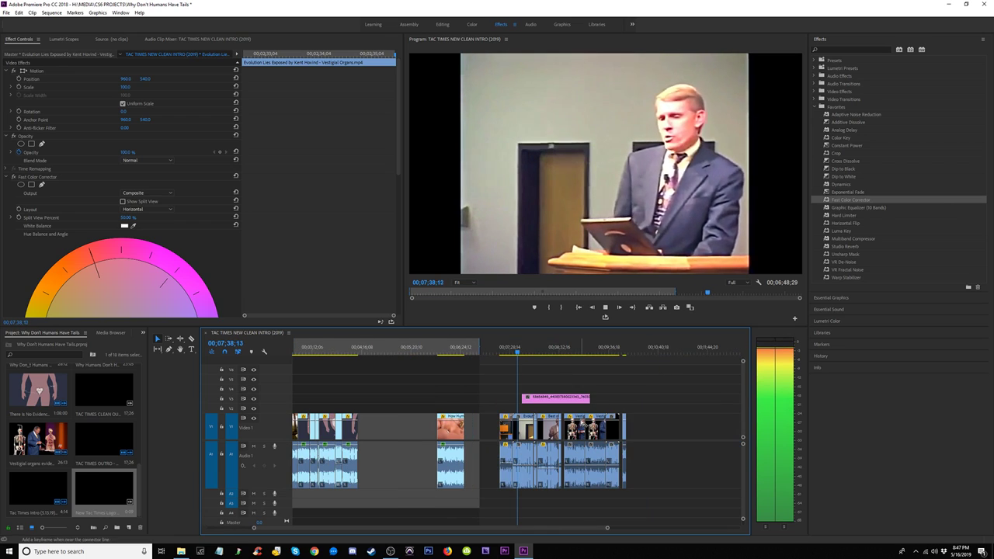
drag(548, 399, 652, 406)
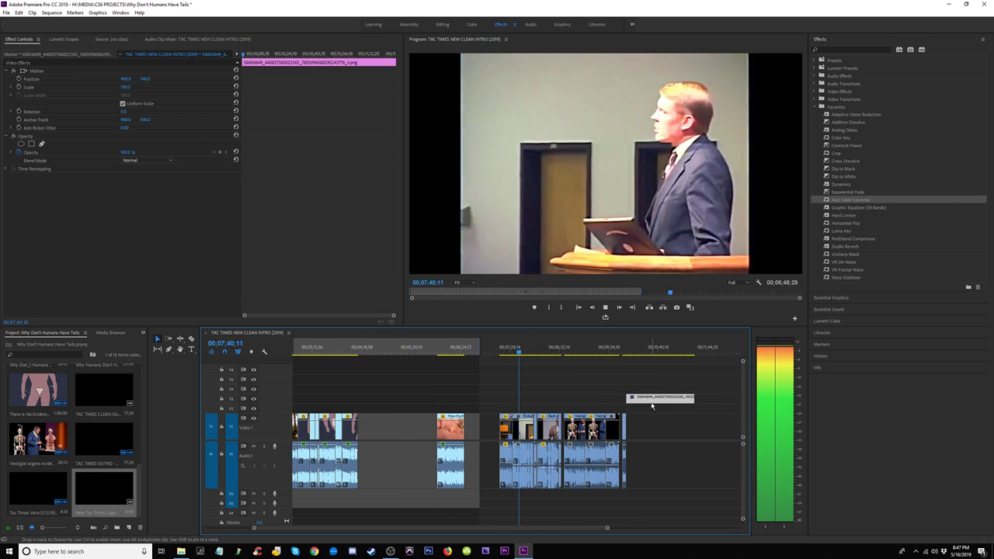
key(equal)
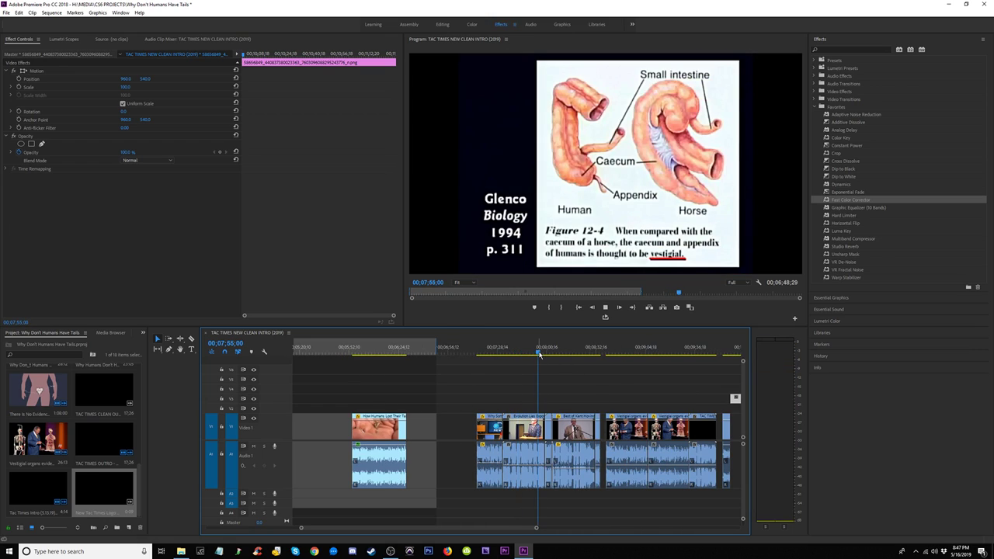
click(539, 354)
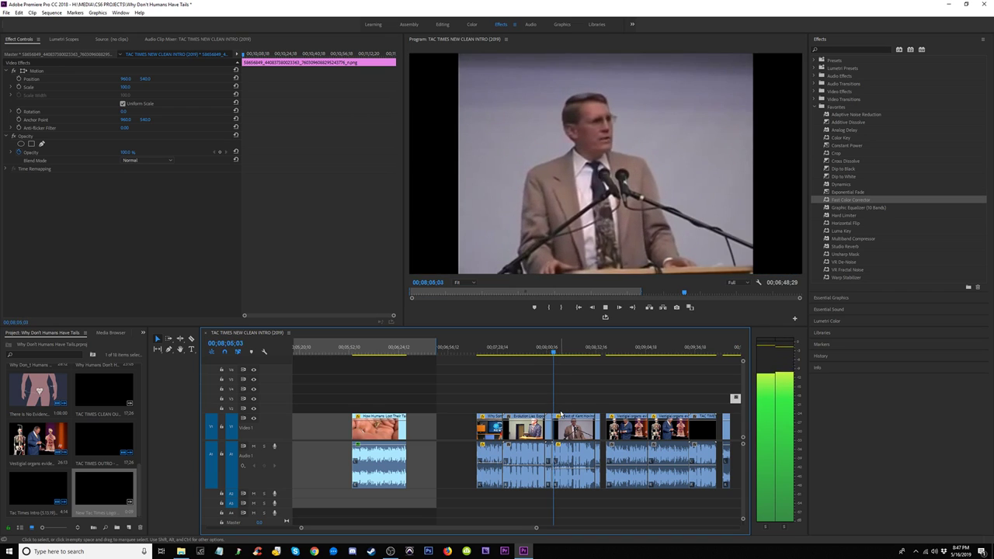
Step: Play through the Best of Kent Hovind Refutation of Vestigial Organs clip to the audience-reaction shot at its end
key(=)
key(=)
key(=)
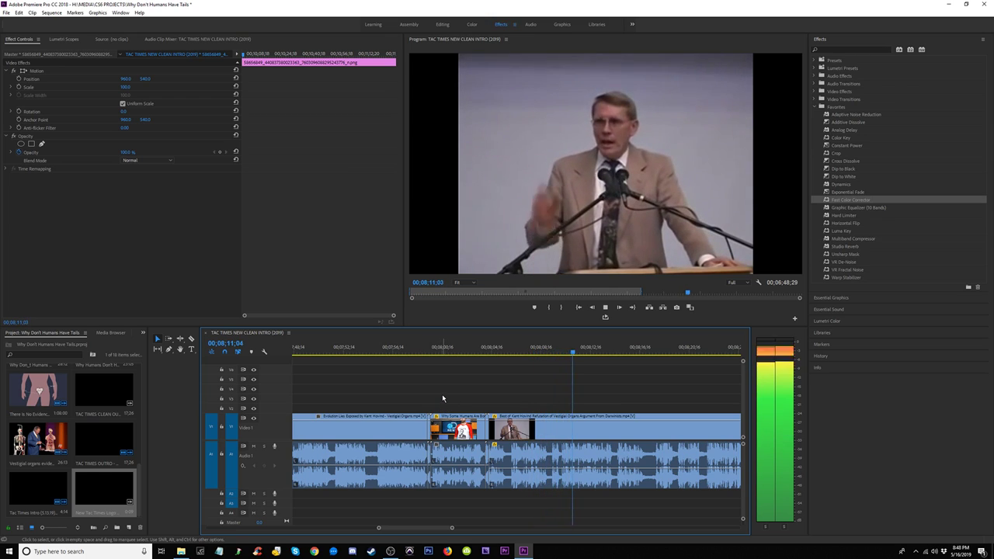
key(-)
key(-)
key(-)
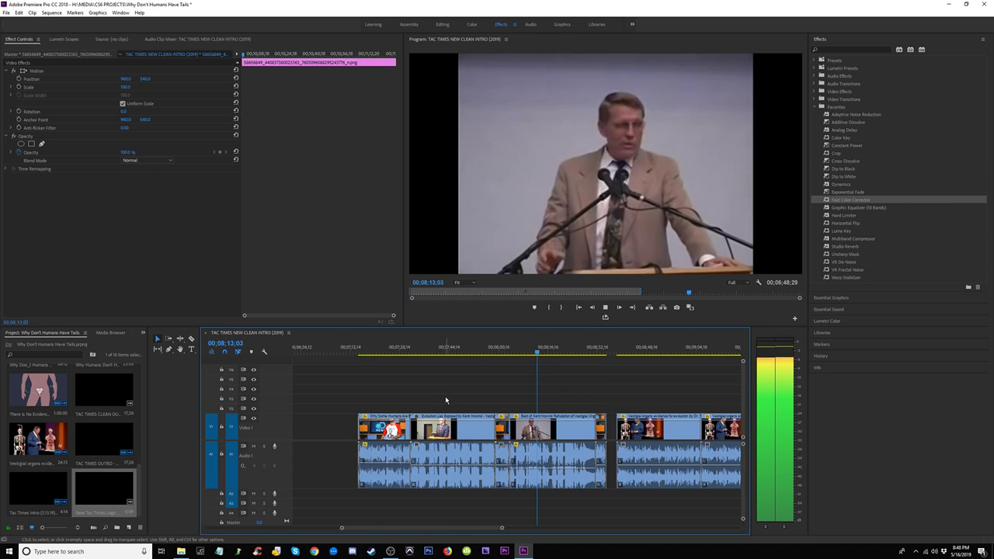
key(-)
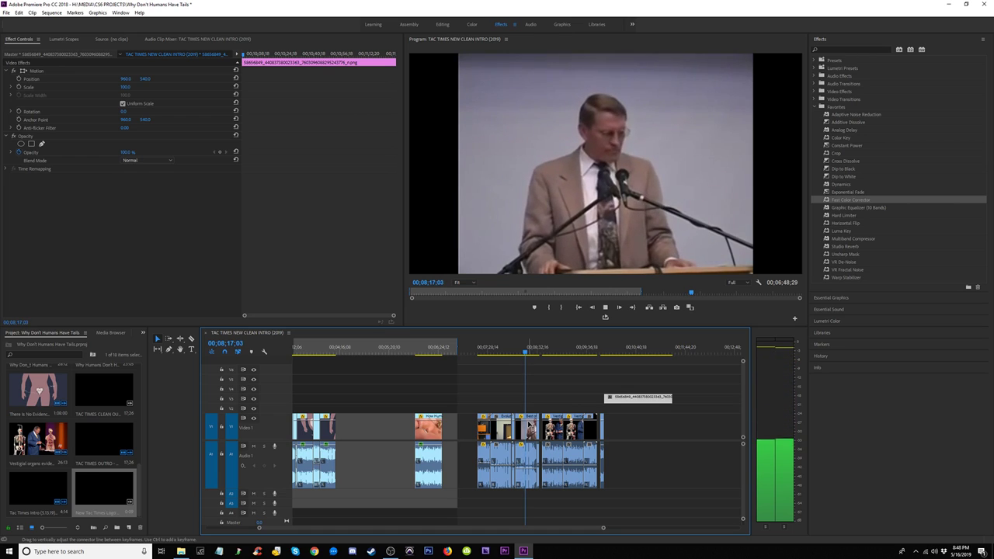
key(equal)
key(equal)
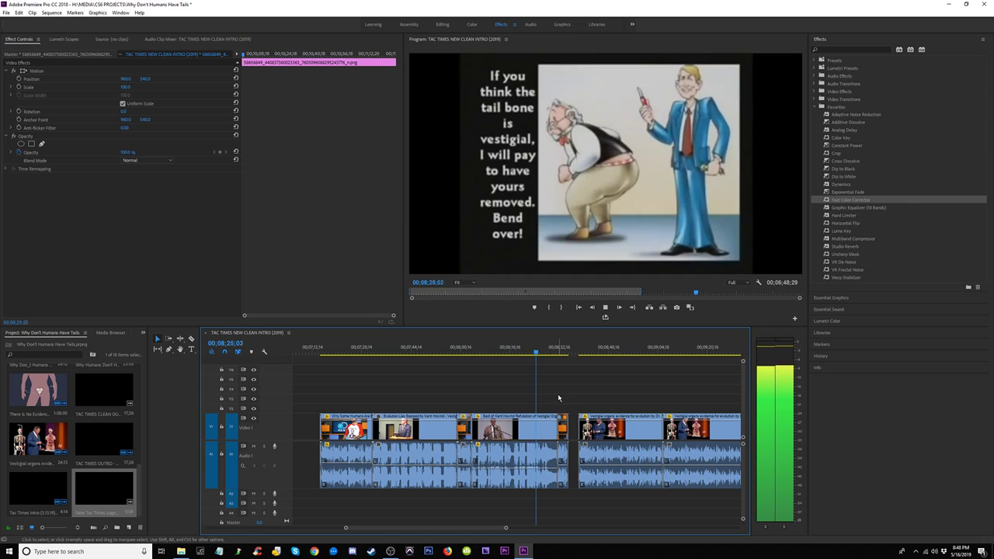
key(minus)
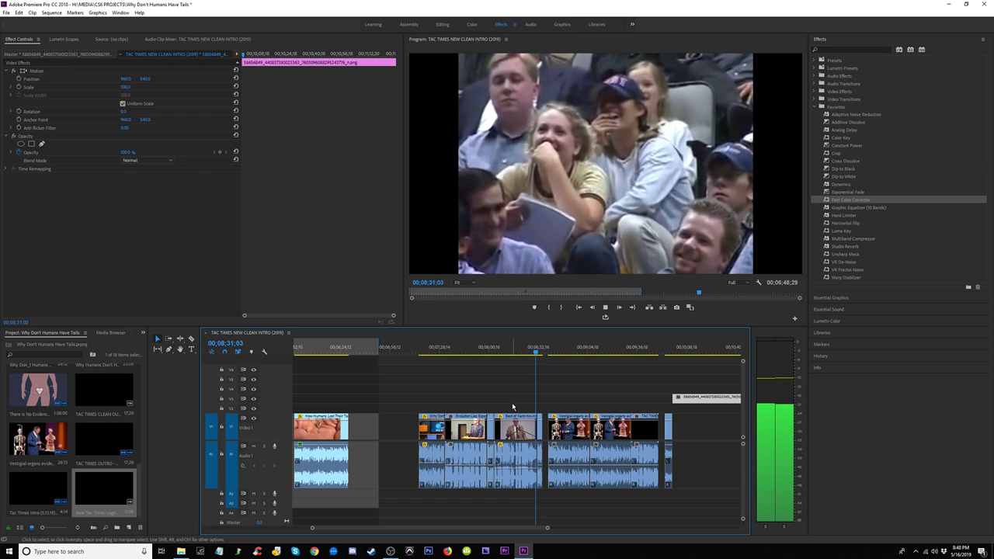
Step: Move the Best of Kent Hovind clip past the last clip on V1 and shift the PNG image clip on V3 further along
click(516, 447)
drag(510, 433, 710, 435)
key(minus)
key(equal)
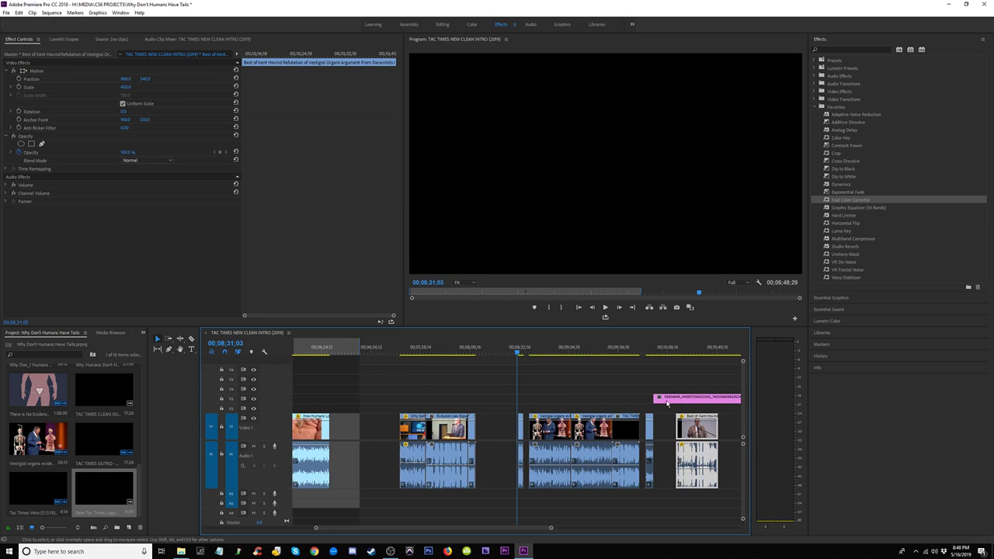
drag(671, 401, 728, 403)
Step: Preview the short Why Humans Don't Have Tails clip and move it directly in front of the Best of Kent Hovind clip
click(650, 354)
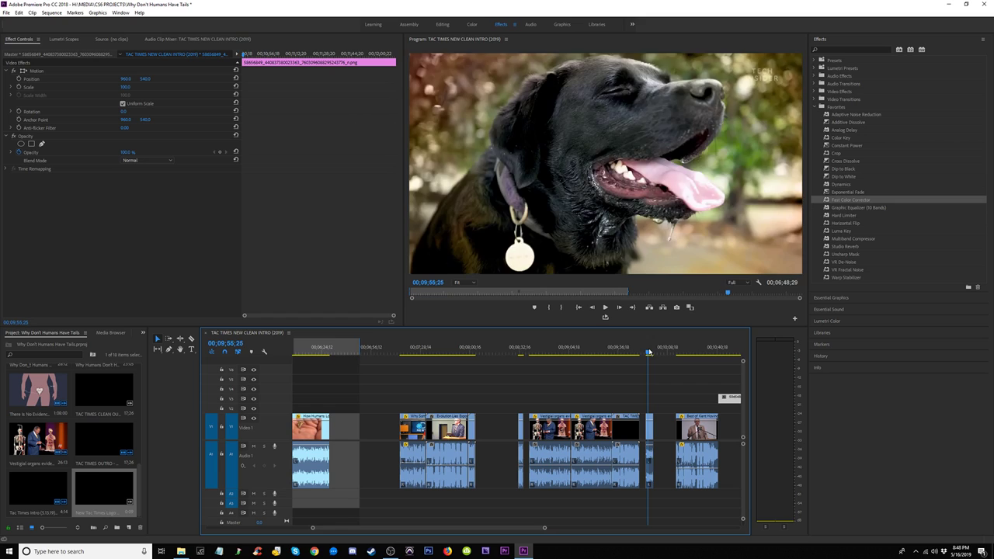
key(space)
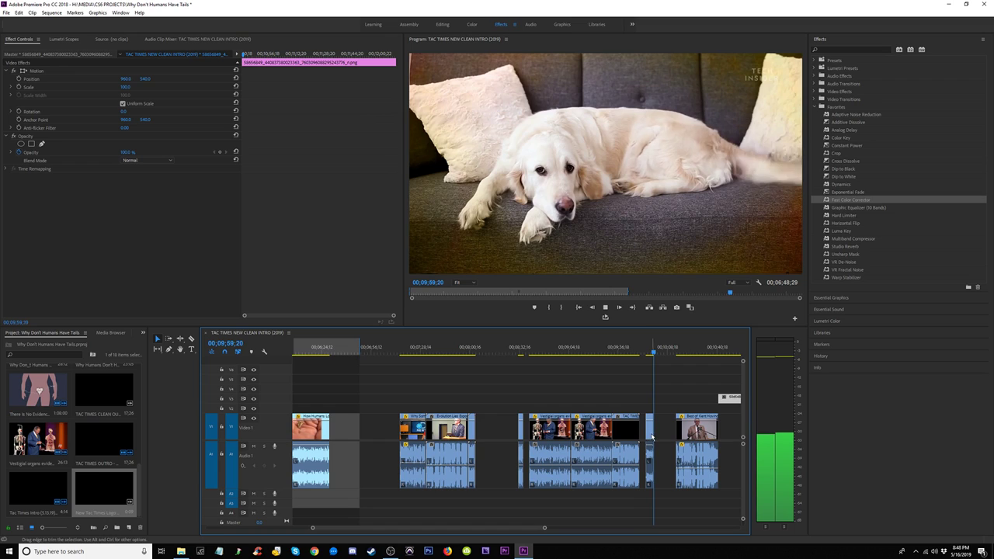
key(space)
drag(649, 440, 672, 439)
click(674, 351)
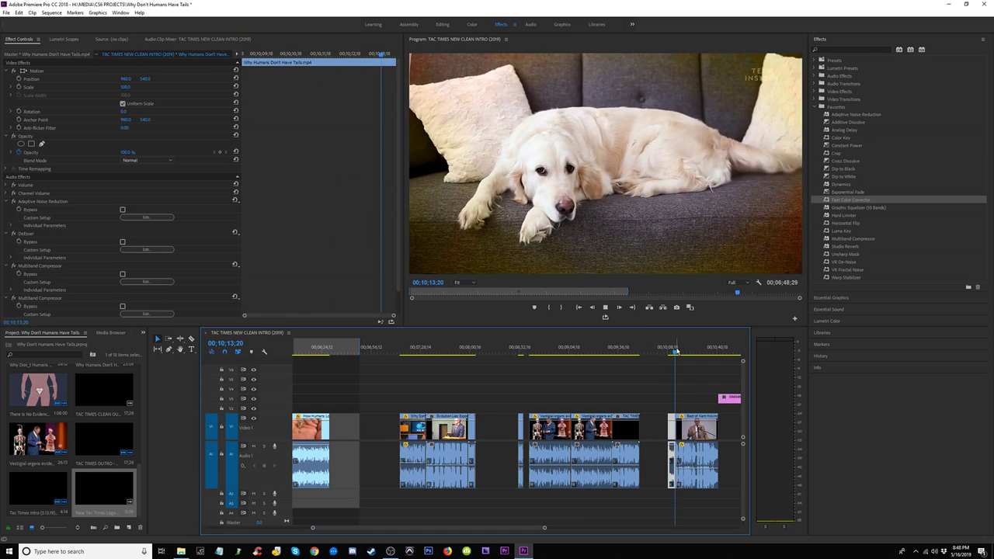
key(space)
Step: Preview the TAC TIMES OUTRO clip, move it directly behind the Best of Kent Hovind clip and shift the PNG image clip beyond it
drag(675, 351, 617, 351)
key(space)
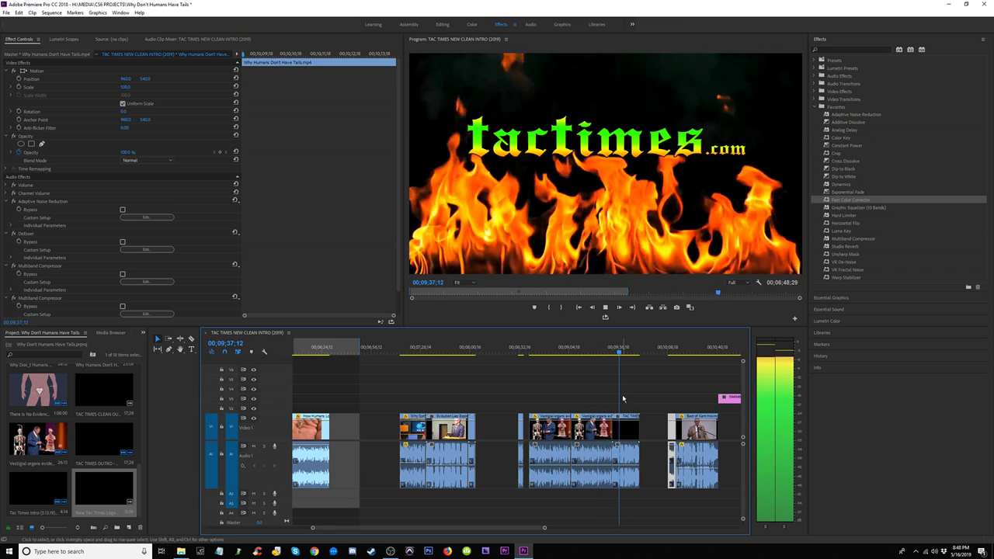
click(625, 434)
drag(625, 434, 733, 428)
key(minus)
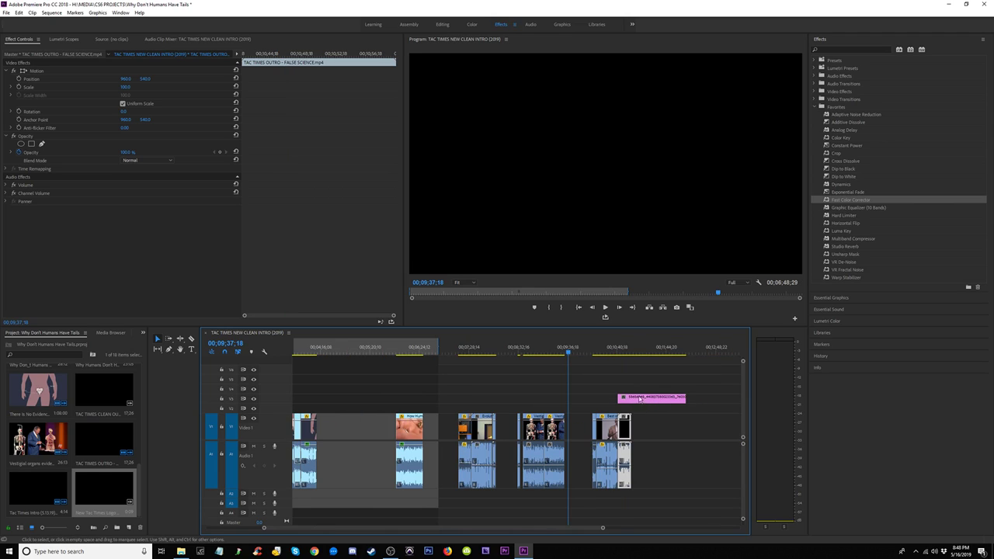
drag(639, 398, 682, 400)
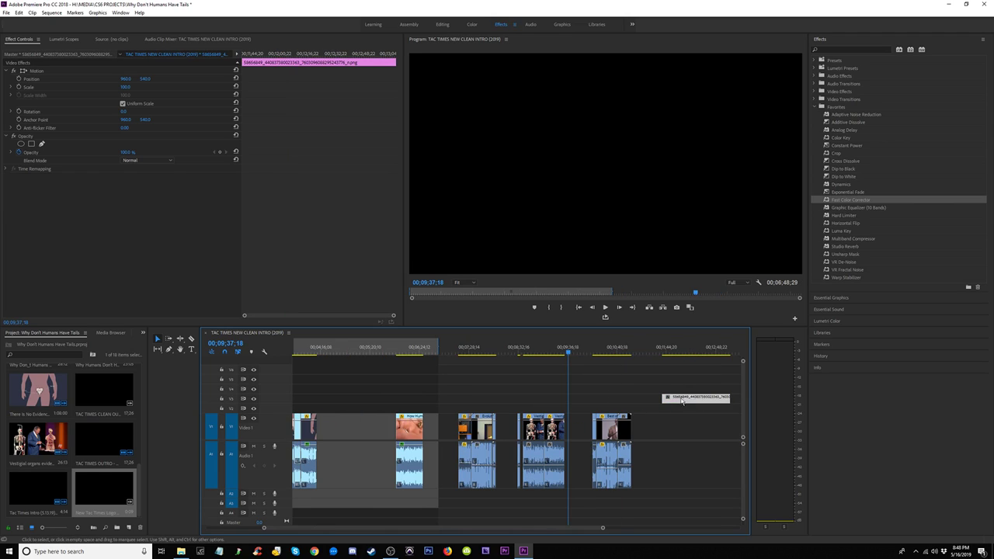
Step: Close the gaps from the How Humans Lost Their Tails clip through Evolution Lies Exposed to the Vestigial organs evidence clips
click(439, 434)
key(Delete)
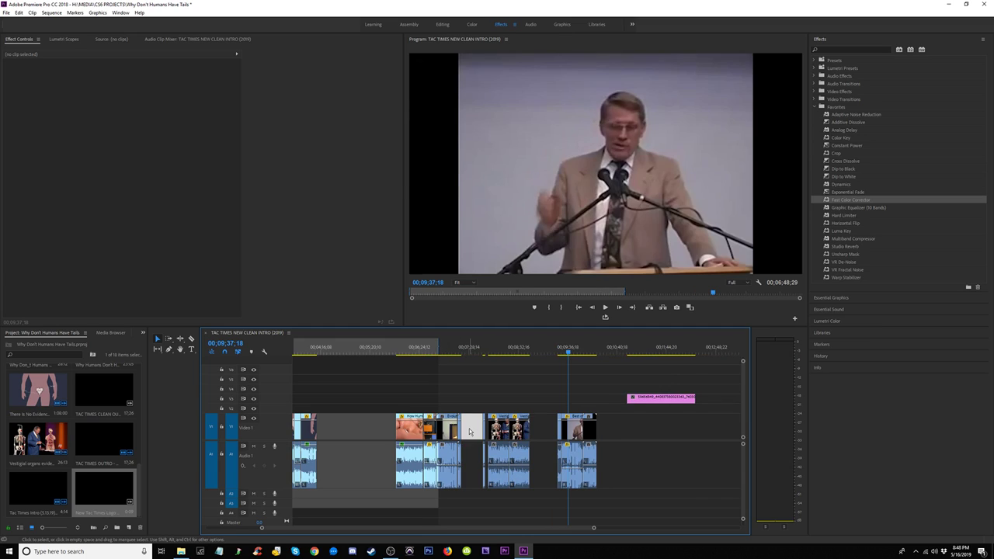
key(Delete)
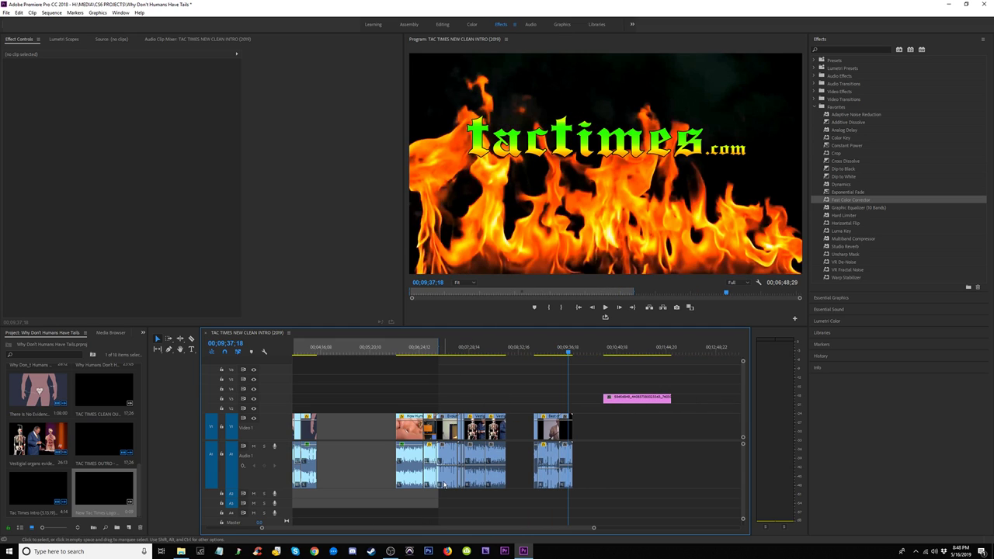
Step: Play across the end of the How Humans Lost Their Tails clip and move that clip earlier into the gap before it
key(minus)
key(minus)
key(equal)
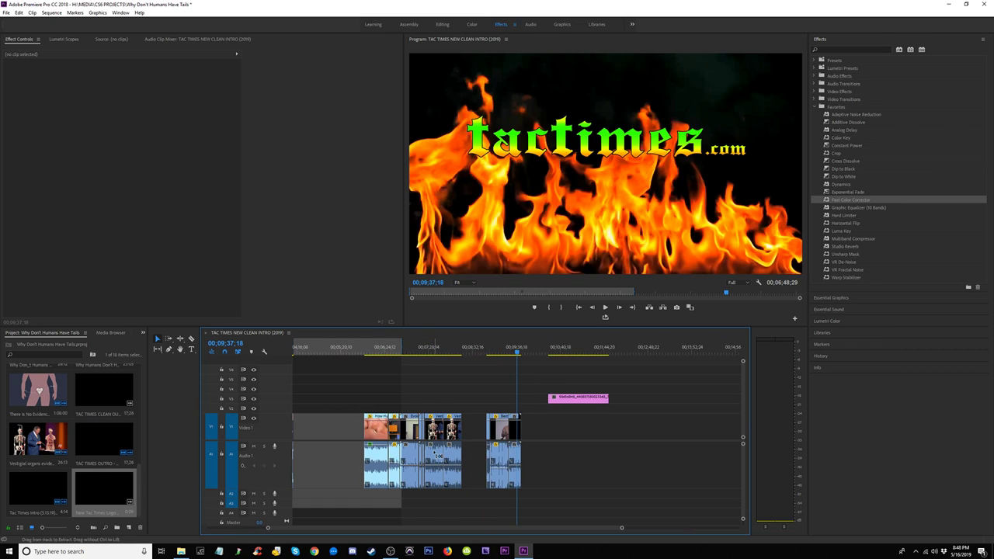
click(327, 350)
scroll(329, 353, up, 5)
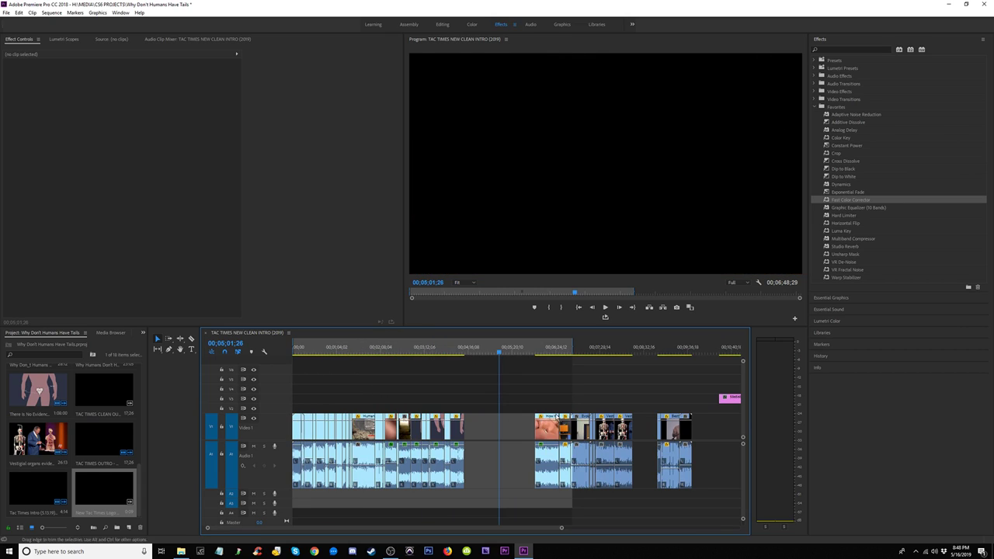
key(space)
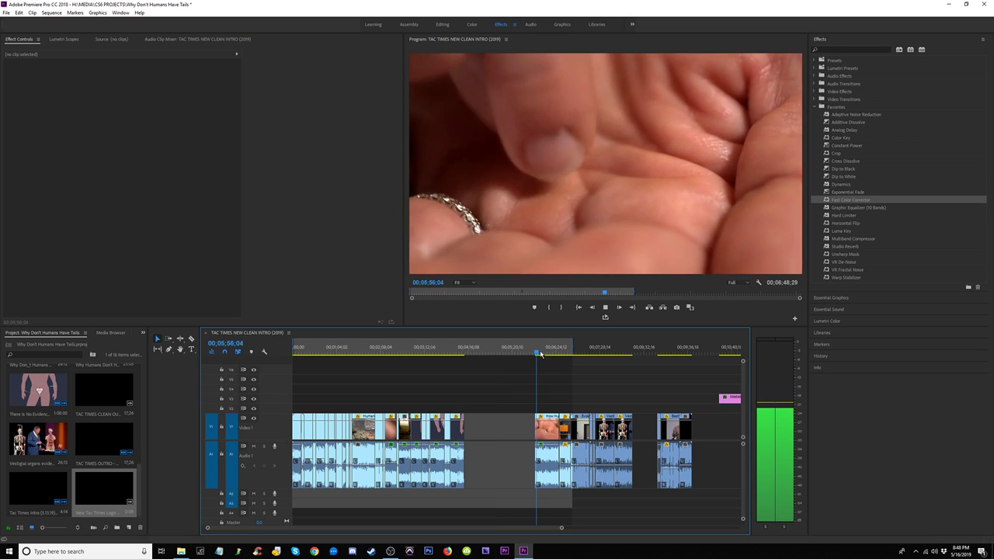
key(space)
click(558, 349)
key(space)
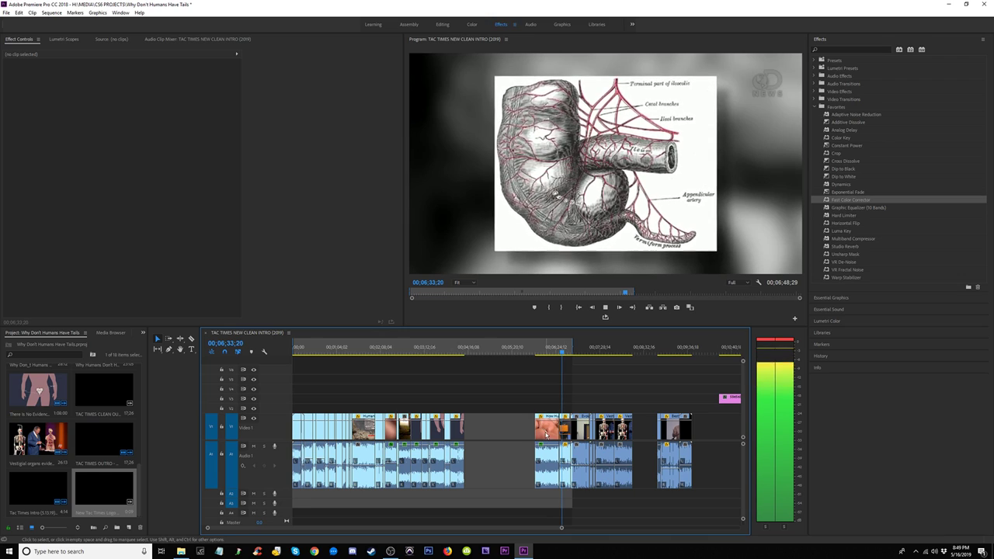
drag(546, 435, 513, 435)
click(536, 350)
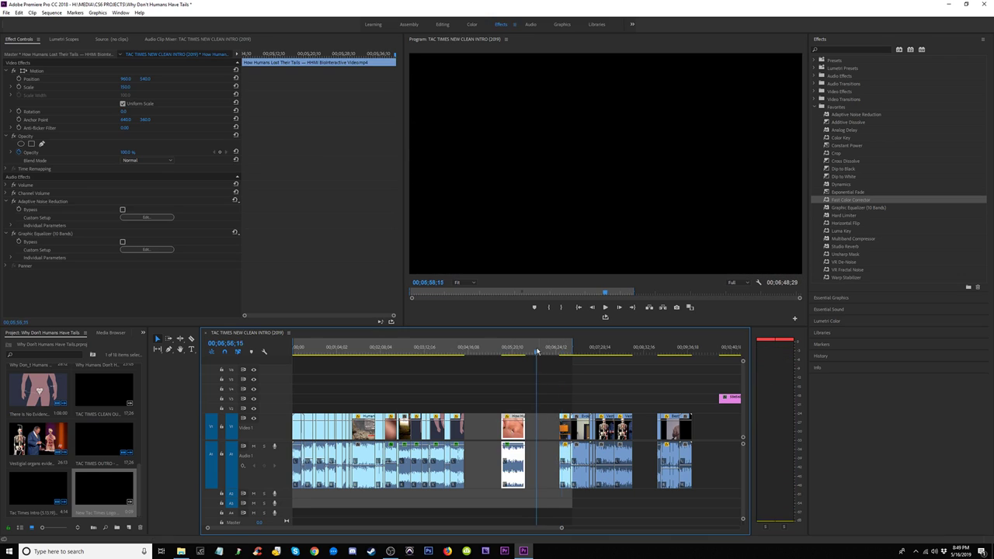
click(537, 351)
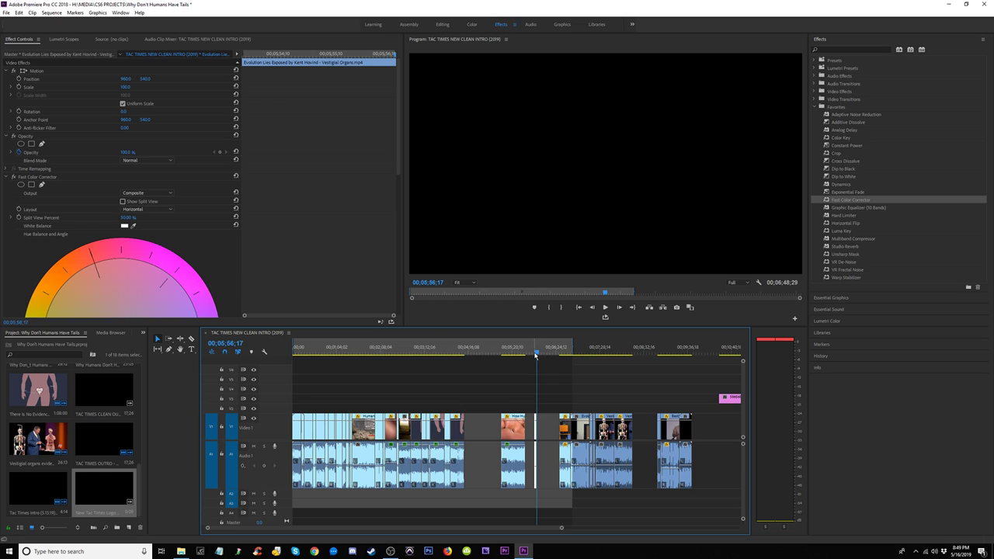
Step: Play the section after Evolution Lies Exposed and move the second Why Some Humans Are Born With Tails clip behind the TAC TIMES OUTRO clip
drag(535, 354, 594, 356)
key(space)
key(=)
key(=)
key(=)
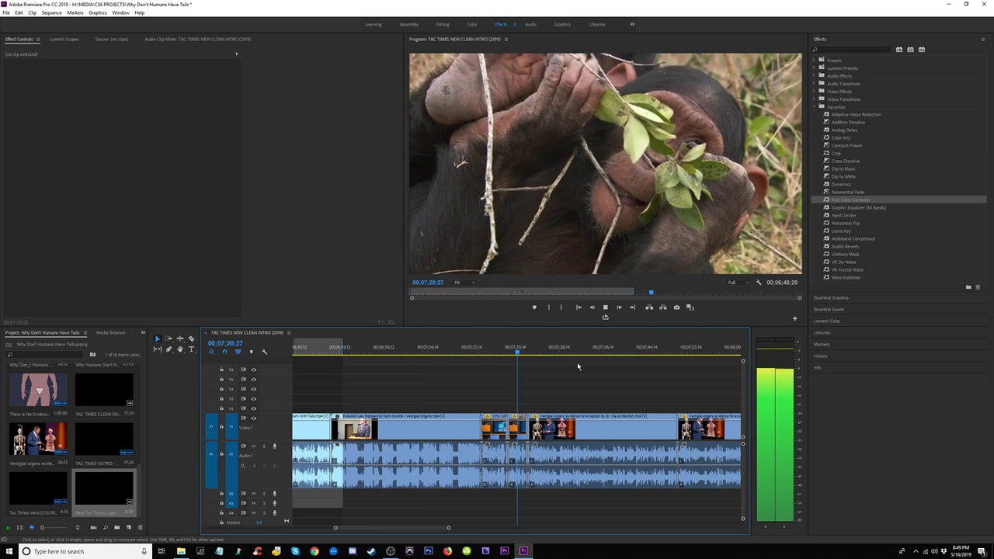
key(space)
click(519, 433)
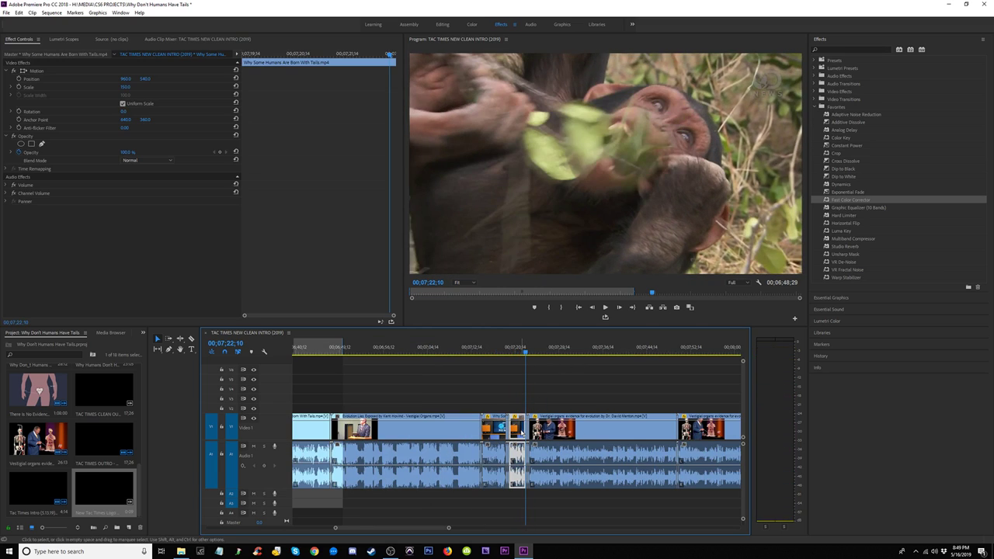
key(minus)
key(minus)
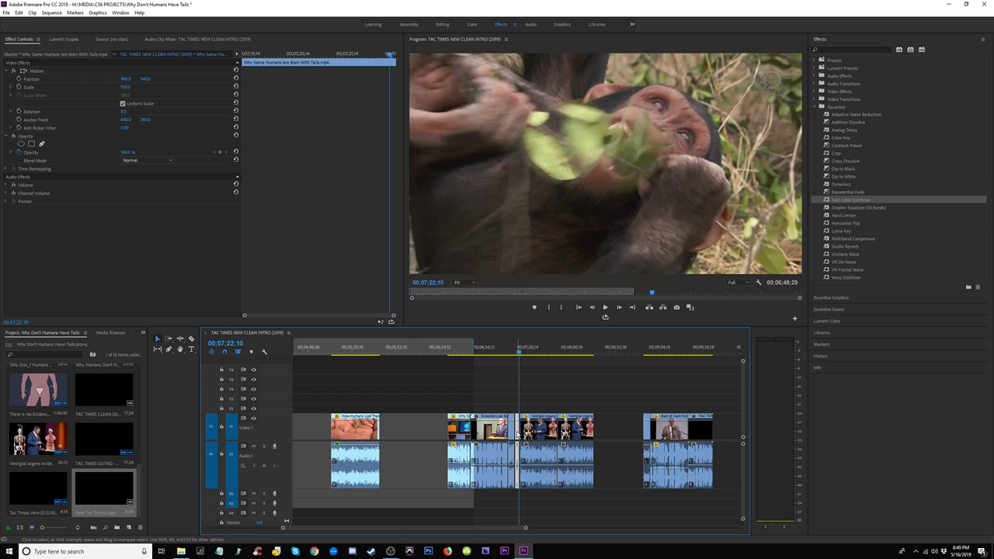
drag(517, 434, 649, 434)
drag(723, 425, 723, 389)
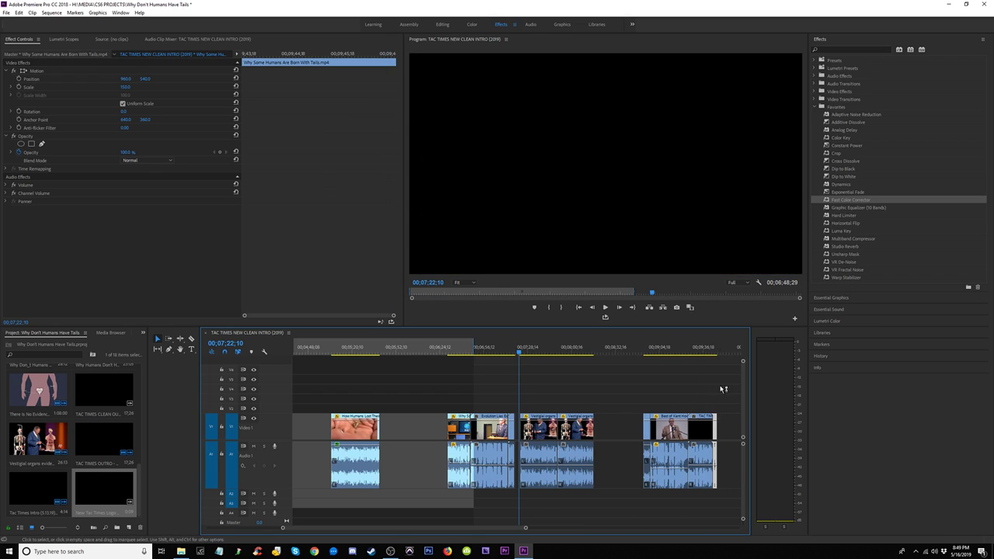
Step: Move the Best of Kent Hovind group earlier, place the short Why Some Humans Are Born With Tails clip right behind it, and play it
click(712, 351)
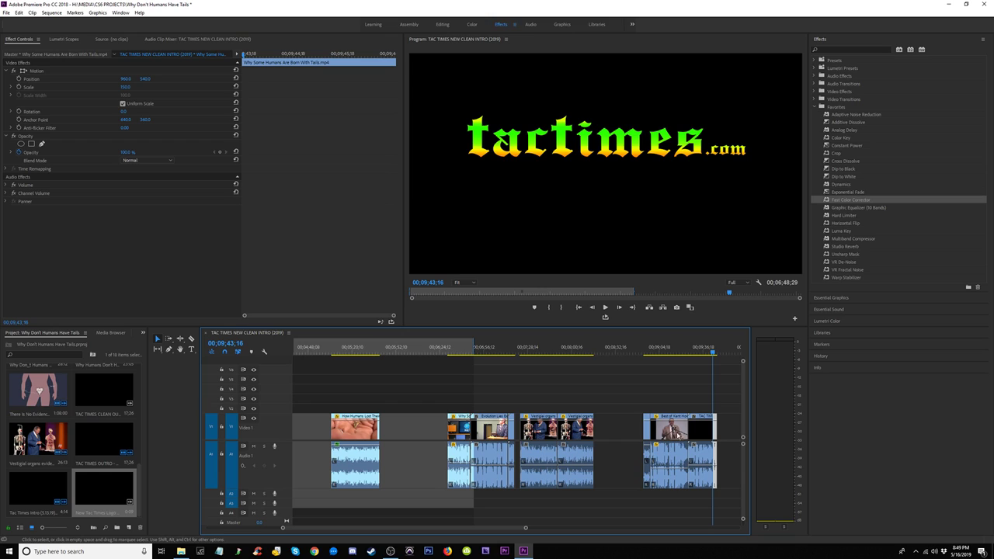
drag(633, 400, 653, 451)
click(728, 415)
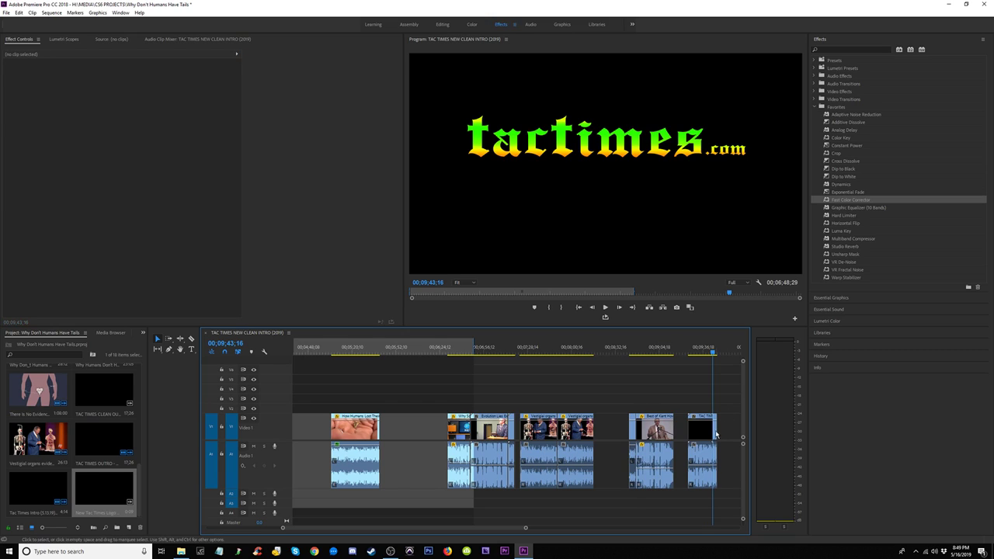
drag(715, 436, 680, 426)
key(space)
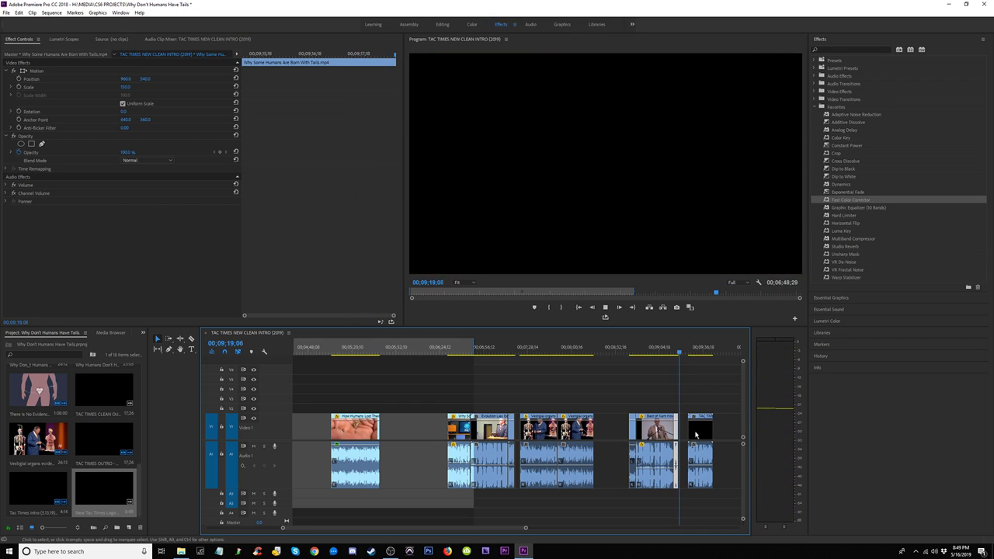
Step: Shift the outro clip later, extend the Why Some Humans Are Born With Tails clip to about 12 seconds and play it
drag(696, 435, 674, 429)
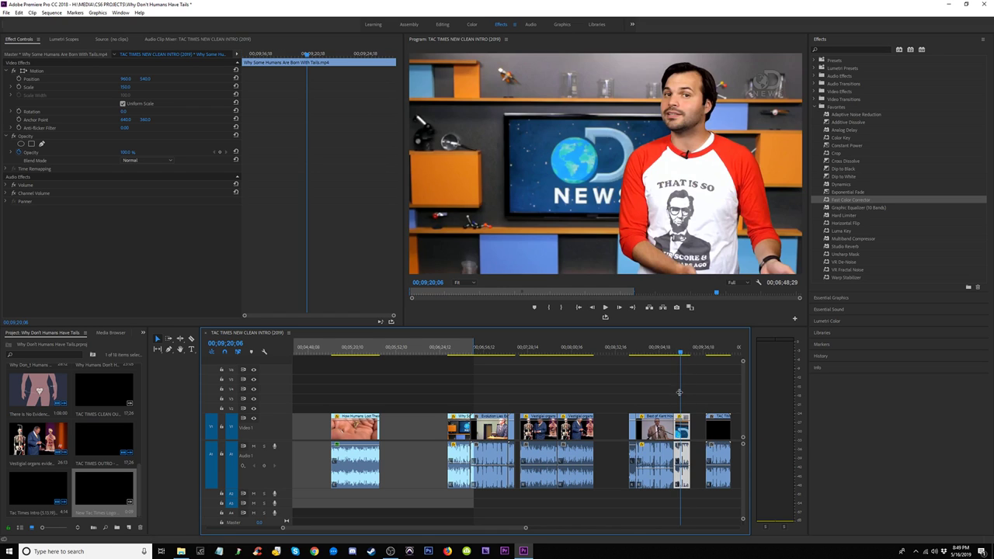
click(673, 346)
key(space)
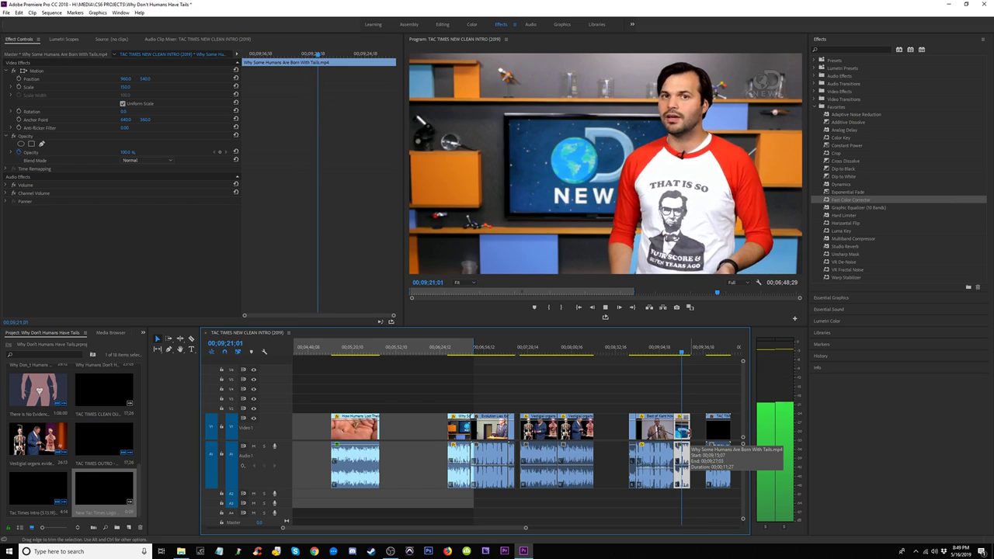
Step: Extend the Why Some Humans Are Born With Tails clip to about 17 seconds, set it against the outro clip and play it
drag(679, 441, 674, 444)
key(space)
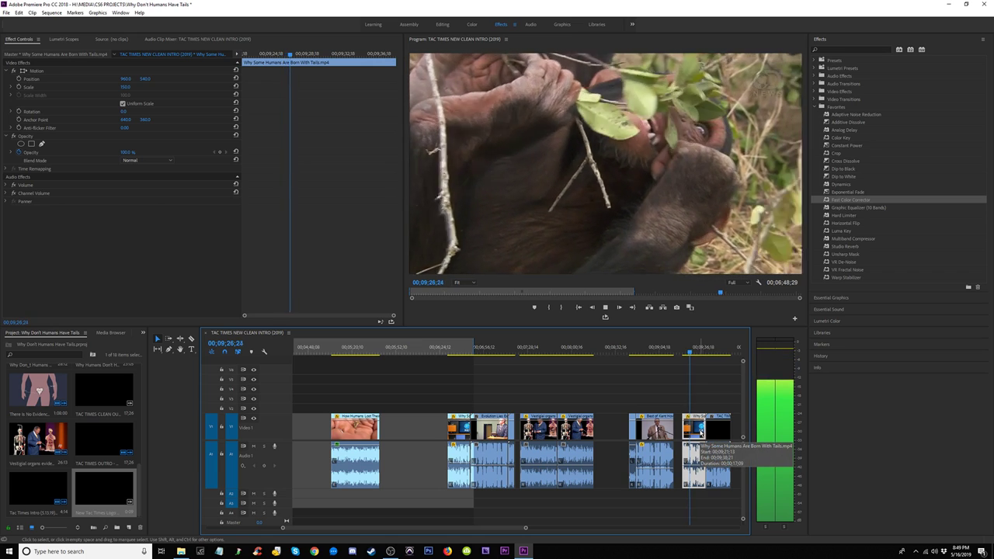
key(space)
key(equal)
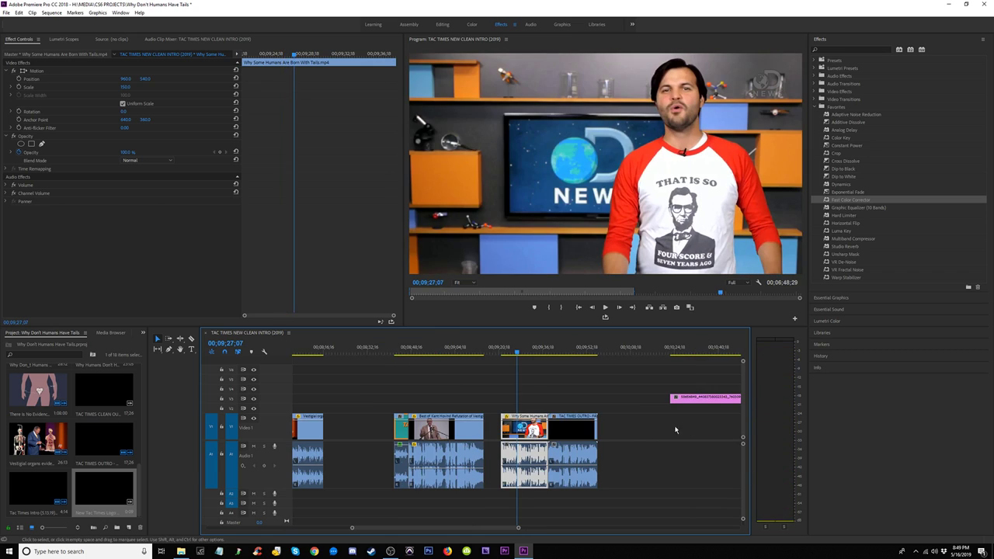
key(space)
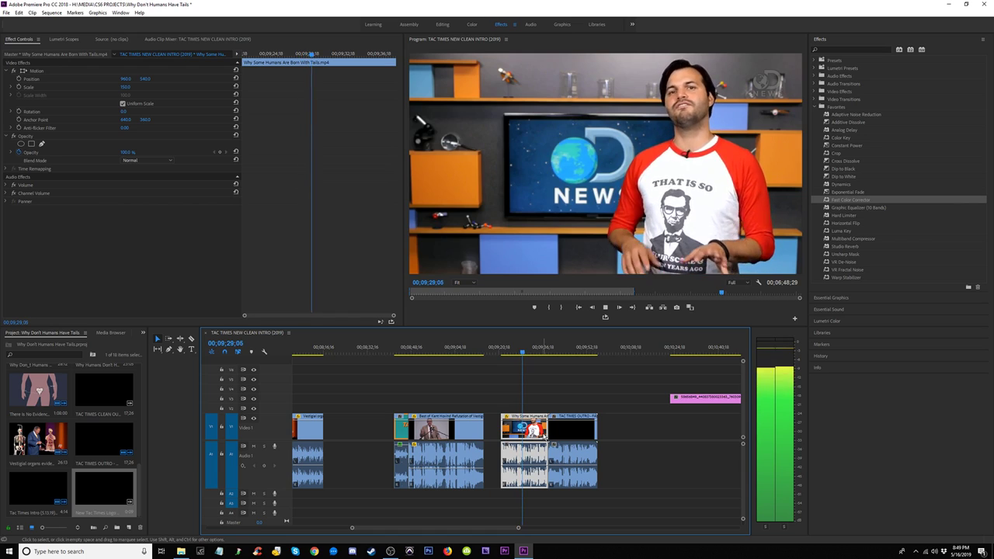
Step: Move the outro clip toward the PNG image clip and extend the end of the Why Some Humans Are Born With Tails clip during playback
drag(568, 432, 631, 432)
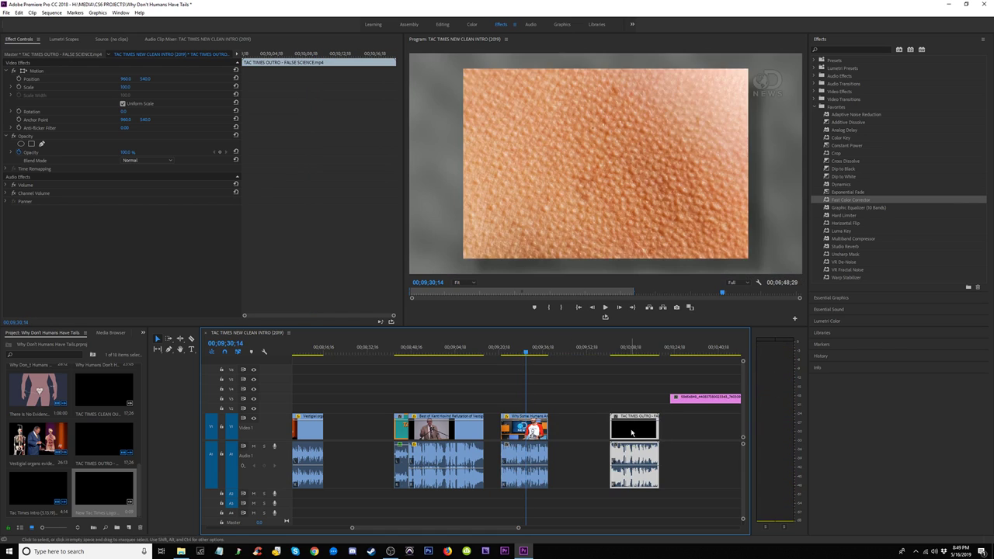
key(space)
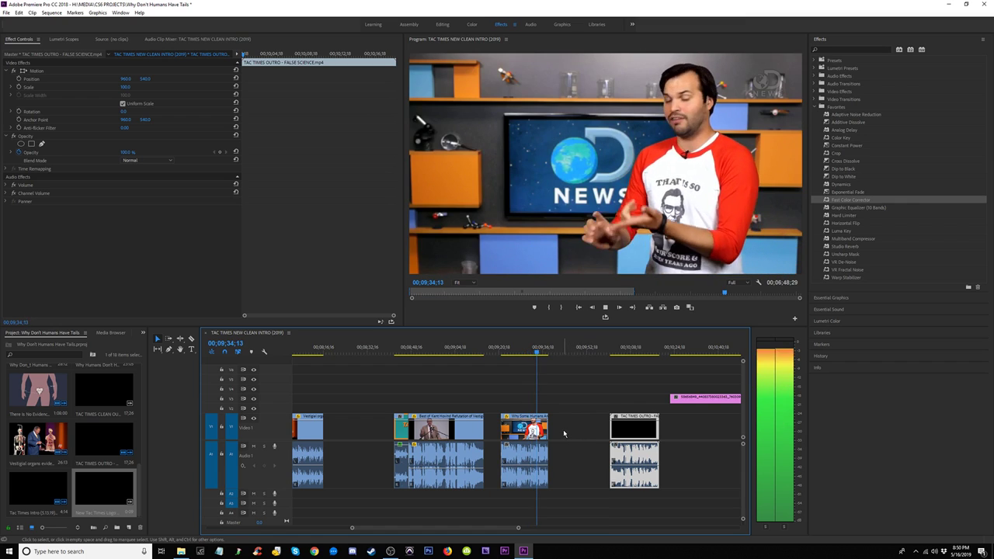
drag(547, 430, 576, 426)
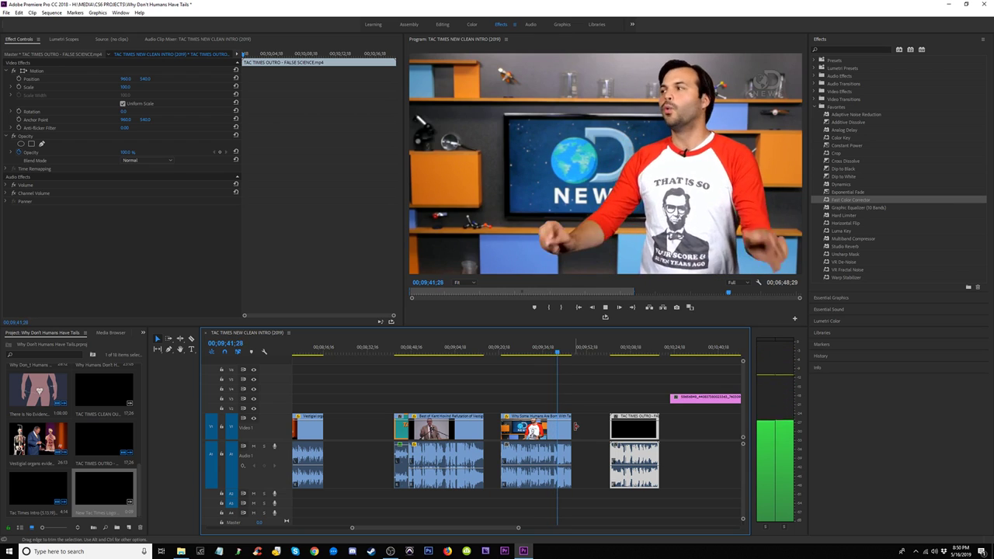
Step: Move the outro clip later to line up with the PNG image and extend the Why Some Humans Are Born With Tails clip through its closing logo animation
drag(576, 429, 593, 427)
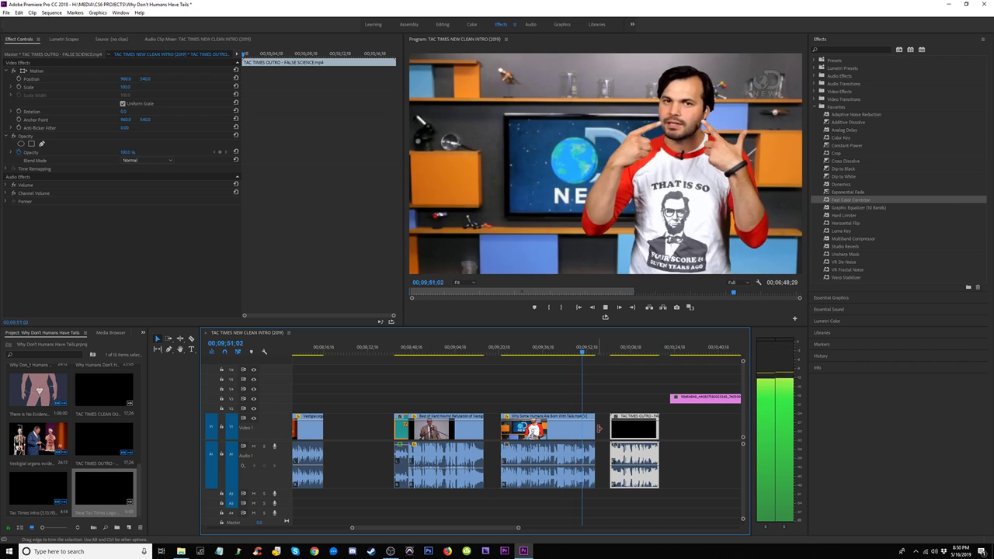
key(space)
key(ctrl+z)
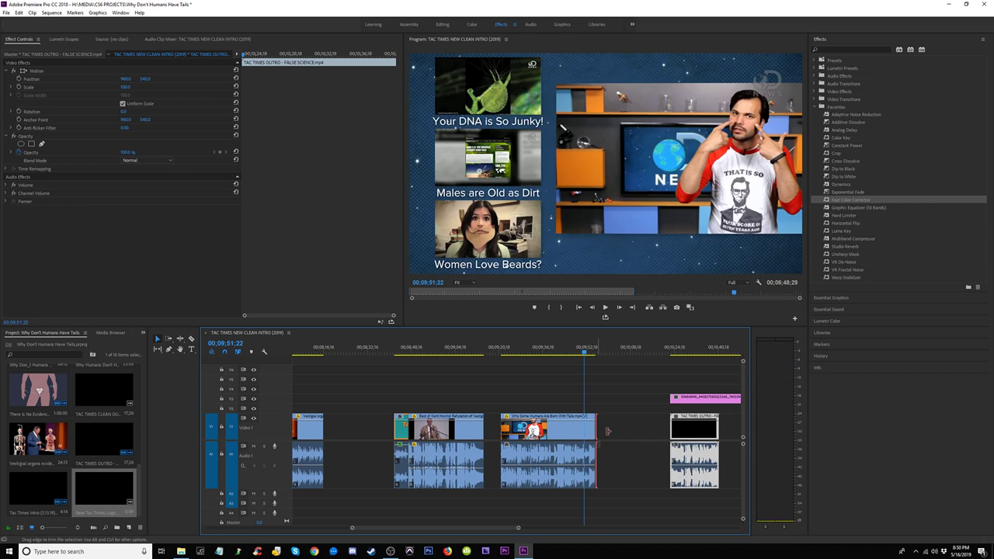
drag(607, 431, 631, 434)
key(space)
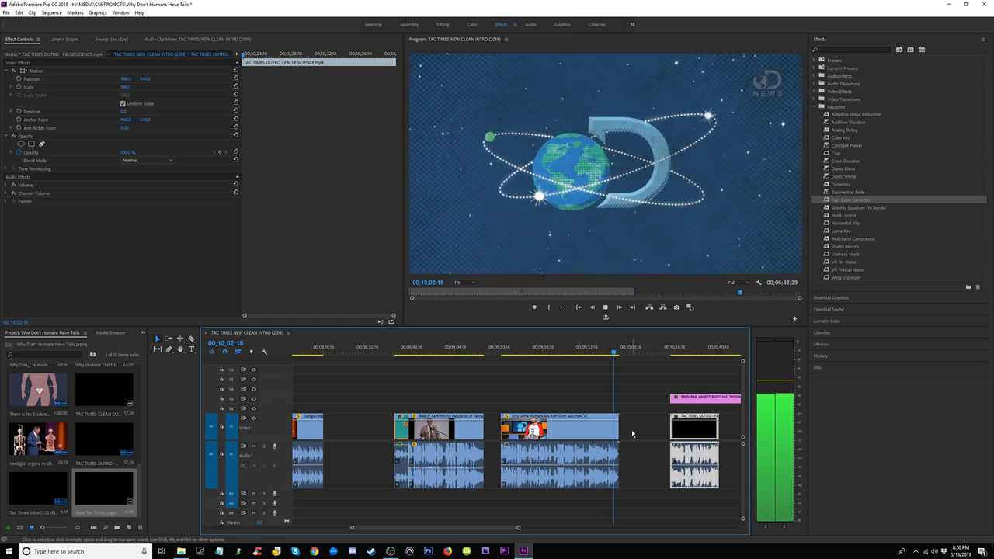
key(space)
Step: Close the gap between the Why Some Humans Are Born With Tails clip and the outro, then play the transition
click(637, 427)
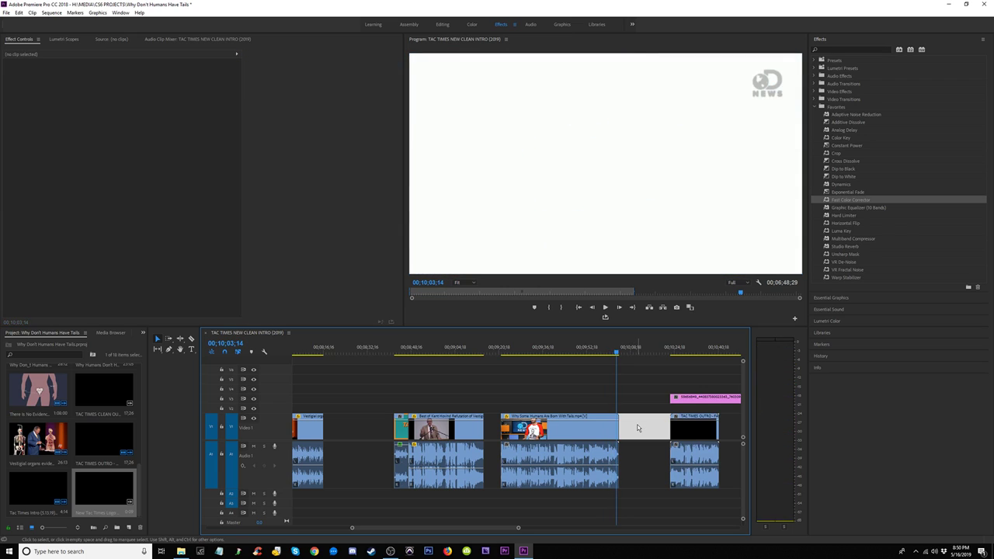
key(Delete)
key(space)
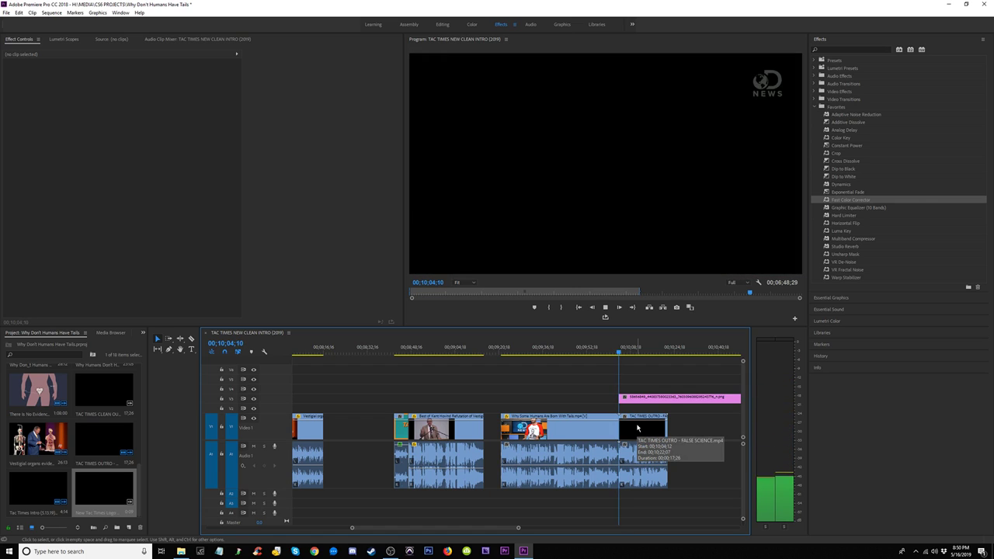
key(space)
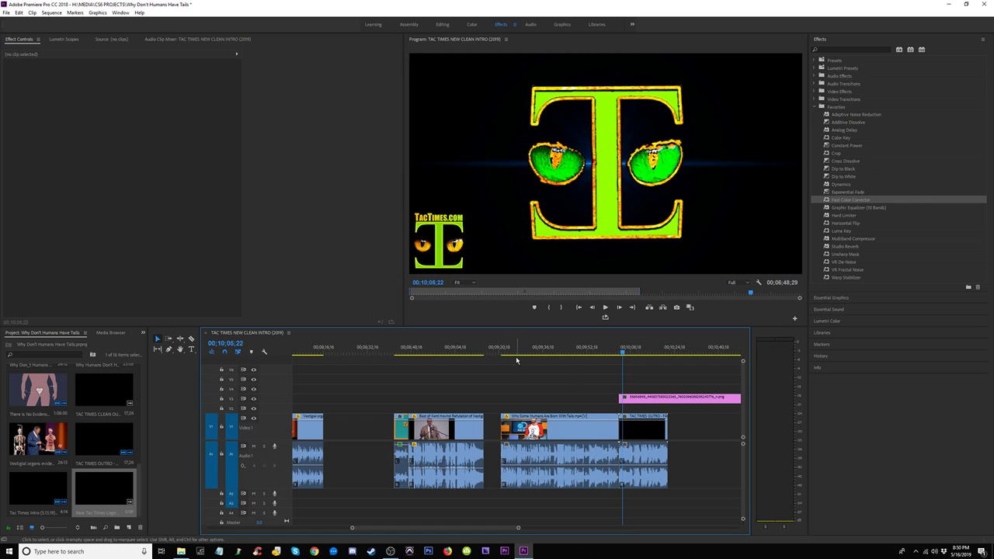
Step: Play the start of the Best of Kent Hovind group and move its short Why Humans Don't Have Tails clip earlier, apart from the group
click(548, 432)
click(507, 355)
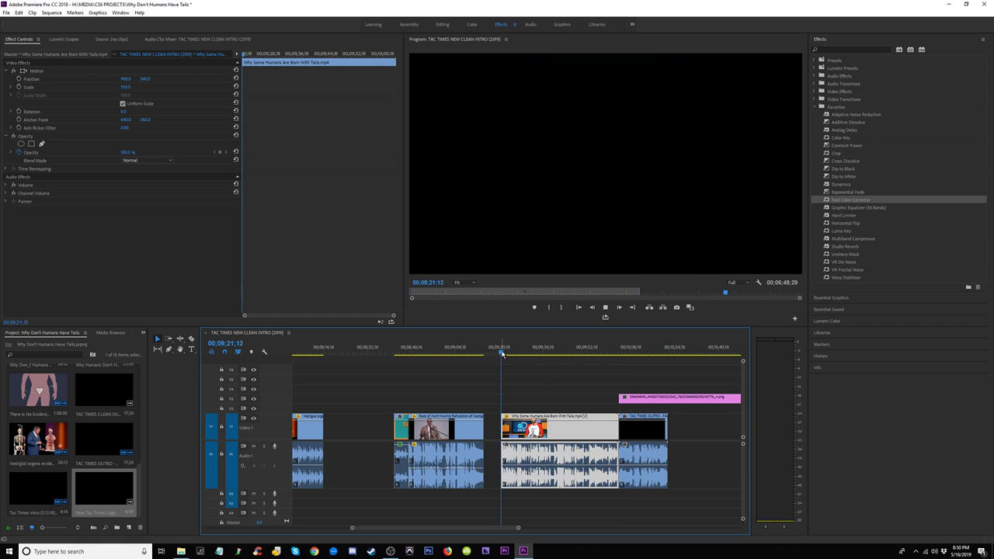
key(space)
drag(486, 356, 405, 349)
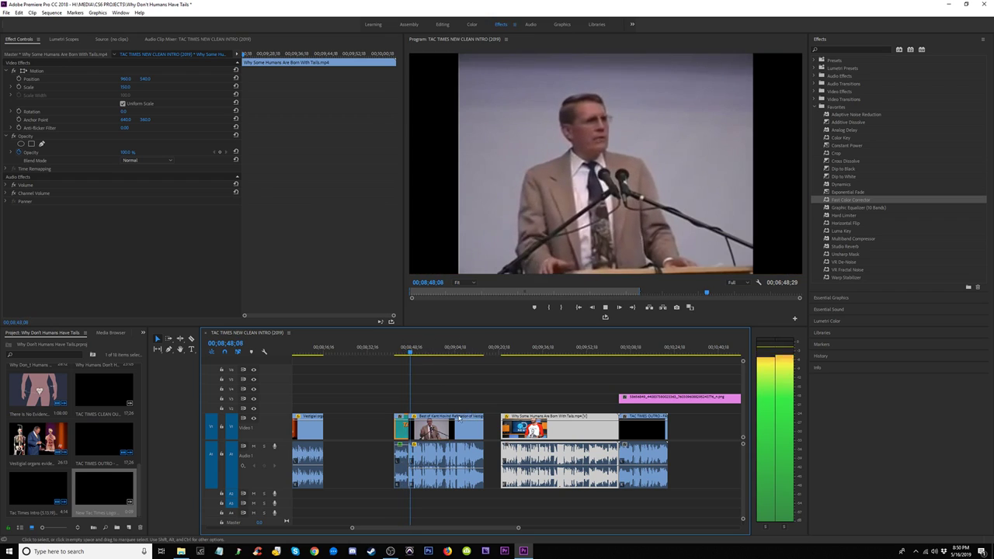
key(space)
drag(401, 427, 373, 427)
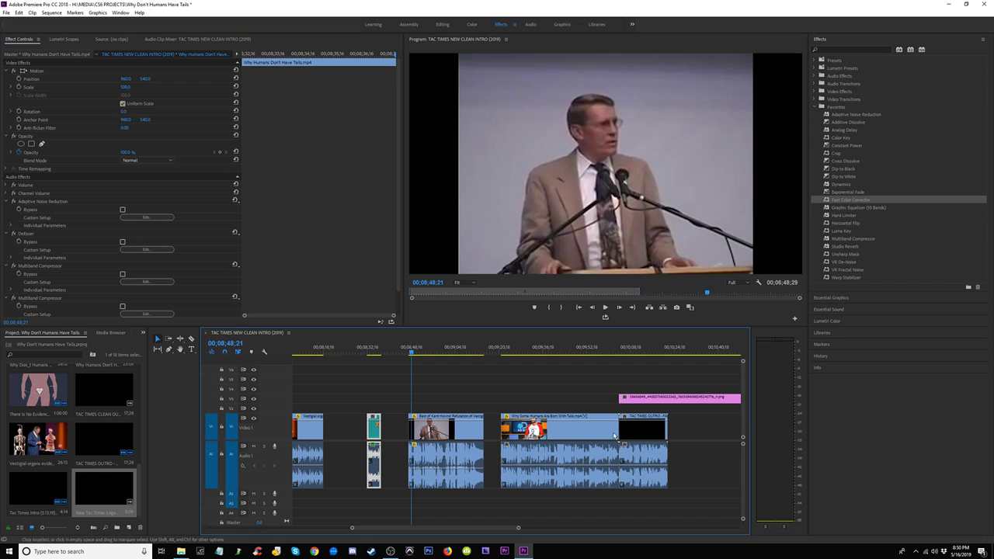
Step: Shift the outro clip to about 13 minutes and place the Best of Kent Hovind clip directly behind the Why Some Humans Are Born With Tails clip
drag(644, 435, 707, 439)
key(minus)
key(minus)
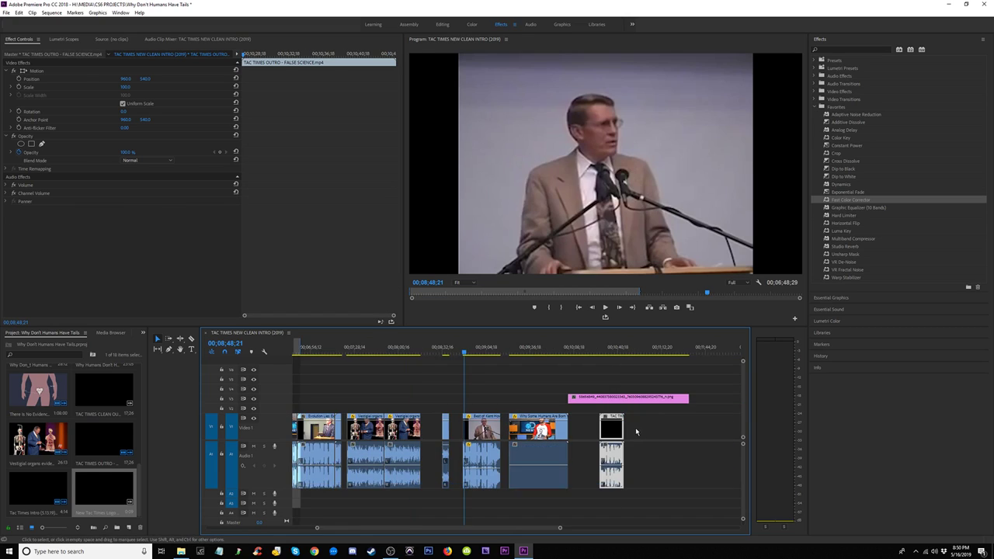
drag(565, 437, 671, 437)
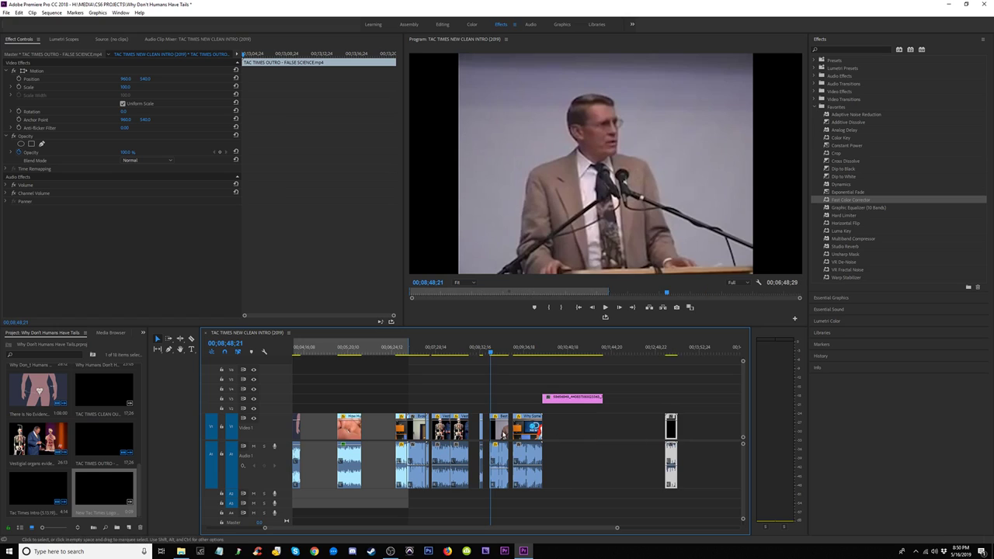
click(504, 359)
drag(503, 432, 553, 429)
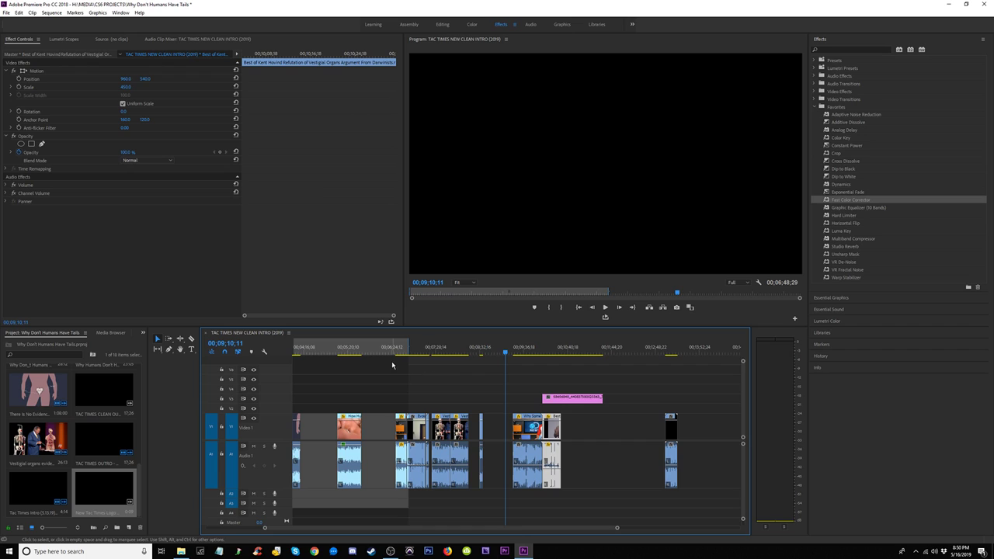
Step: Locate the orangutan clip at about 1:02 in the sequence and open it in the Source monitor
key(minus)
click(334, 354)
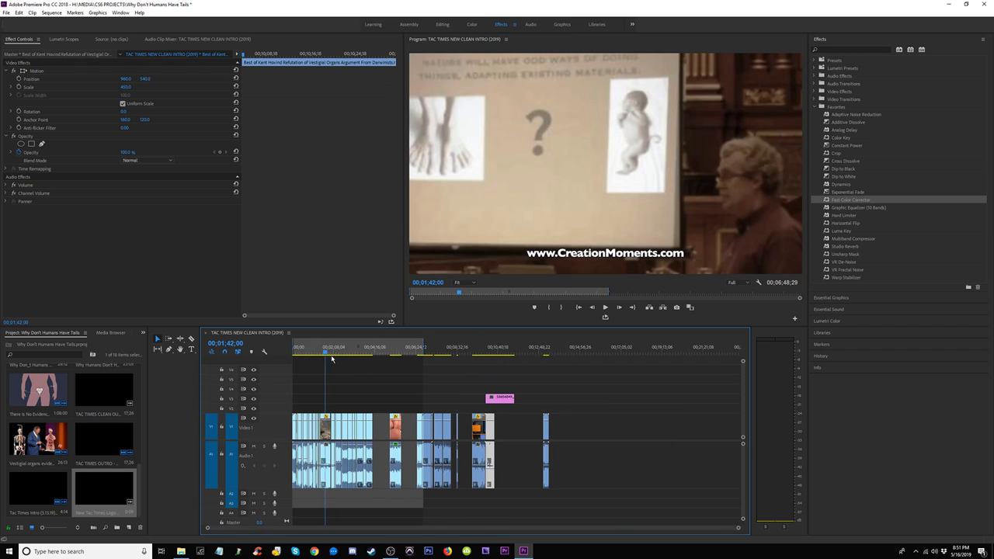
key(equal)
drag(563, 347, 419, 359)
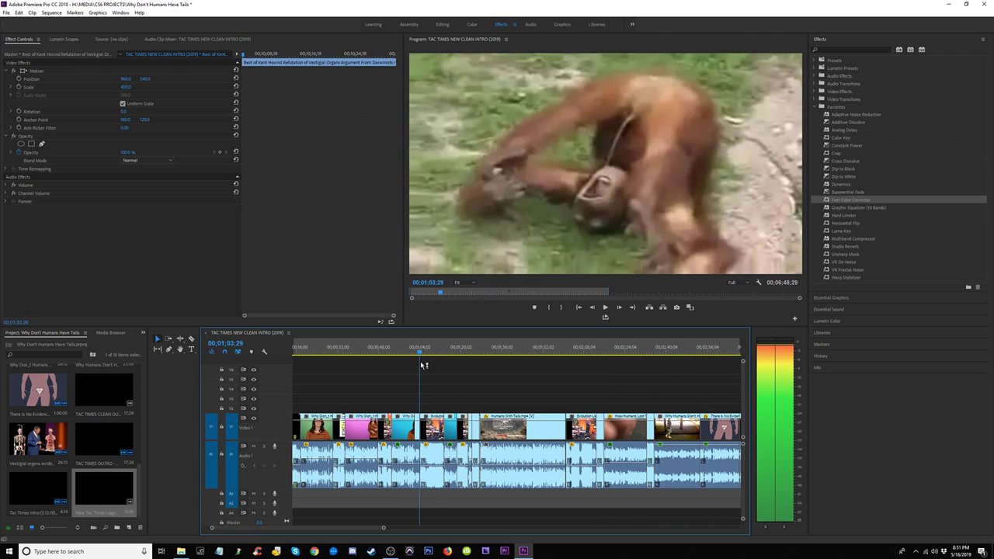
double_click(417, 431)
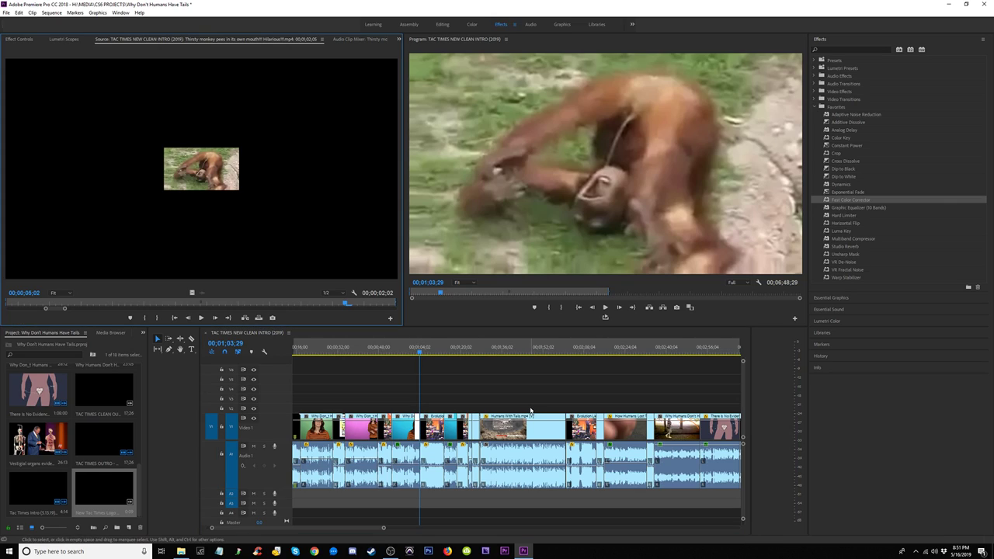
Step: Paste the audience reaction clip into the gap before the Why Some Humans Are Born With Tails clip
click(657, 355)
key(minus)
key(minus)
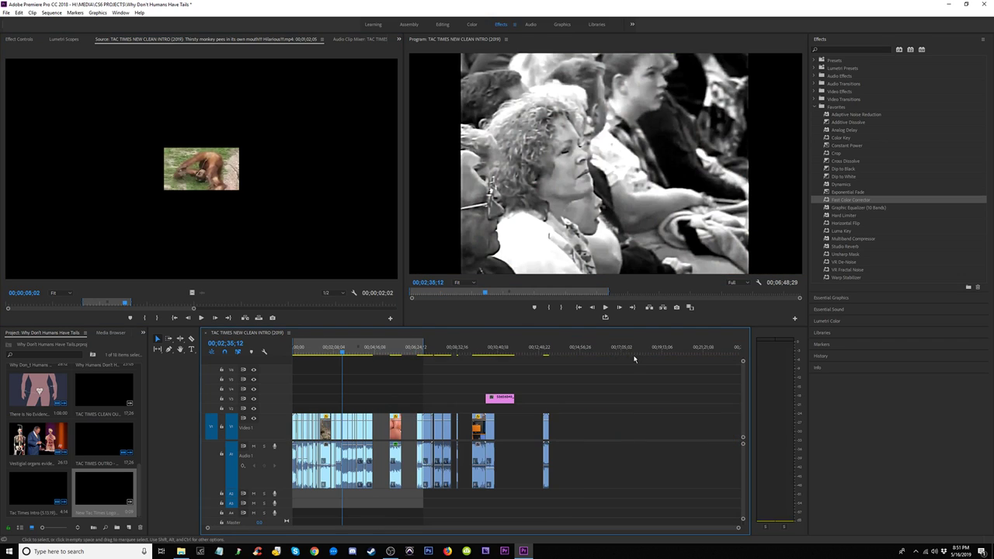
click(477, 355)
key(equal)
key(equal)
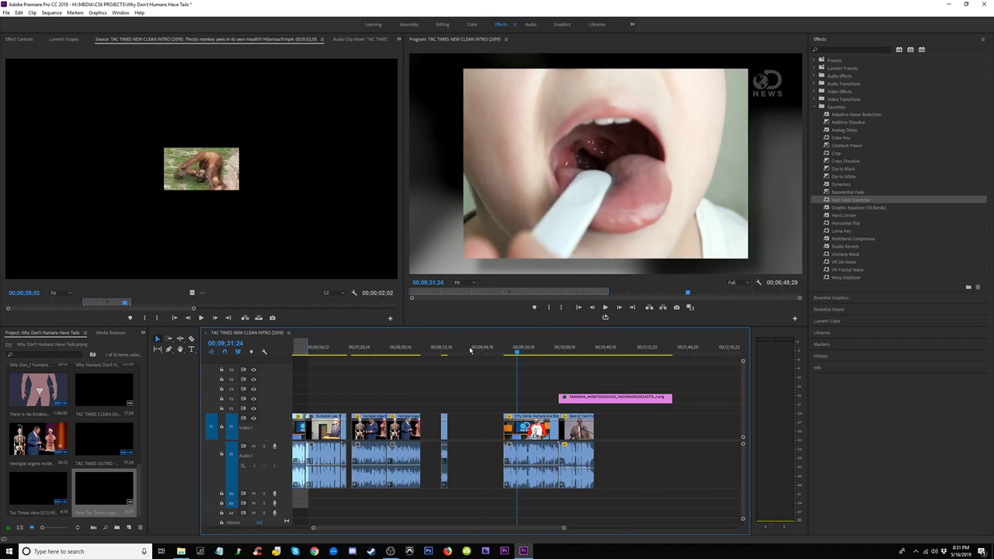
click(472, 350)
click(503, 344)
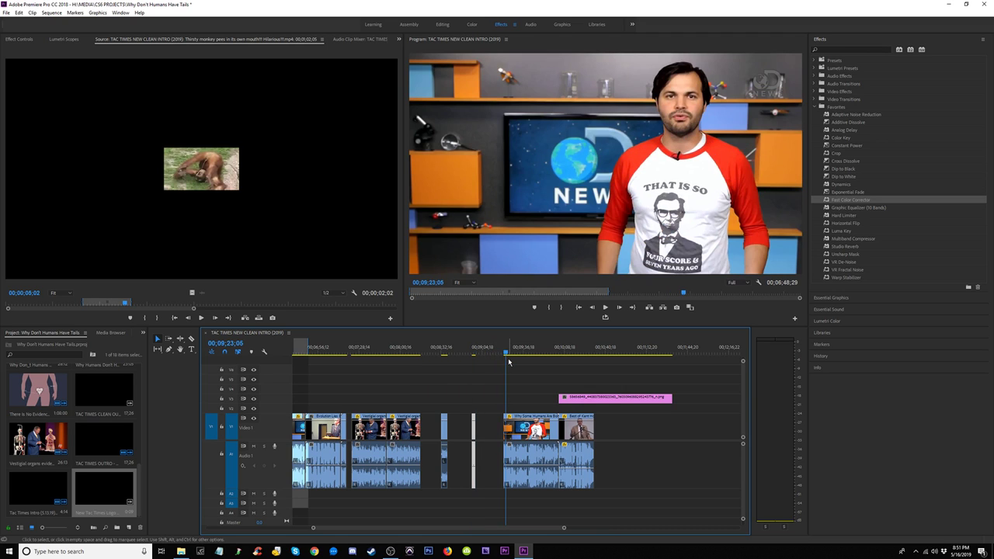
Step: Play the opening of the Why Some Humans Are Born With Tails clip and examine the contents of the pasted clip
key(space)
key(equal)
key(equal)
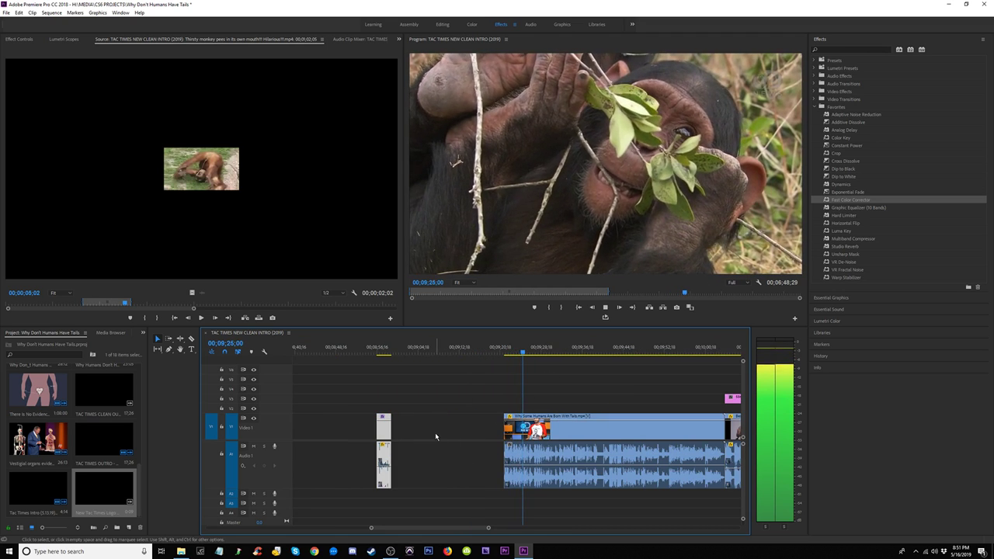
click(386, 351)
drag(386, 353, 385, 353)
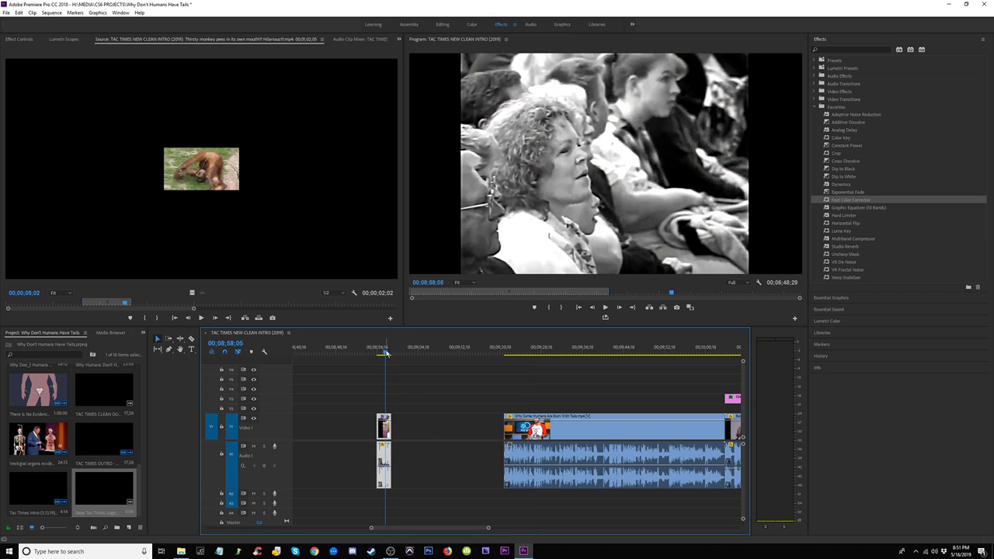
key(minus)
key(minus)
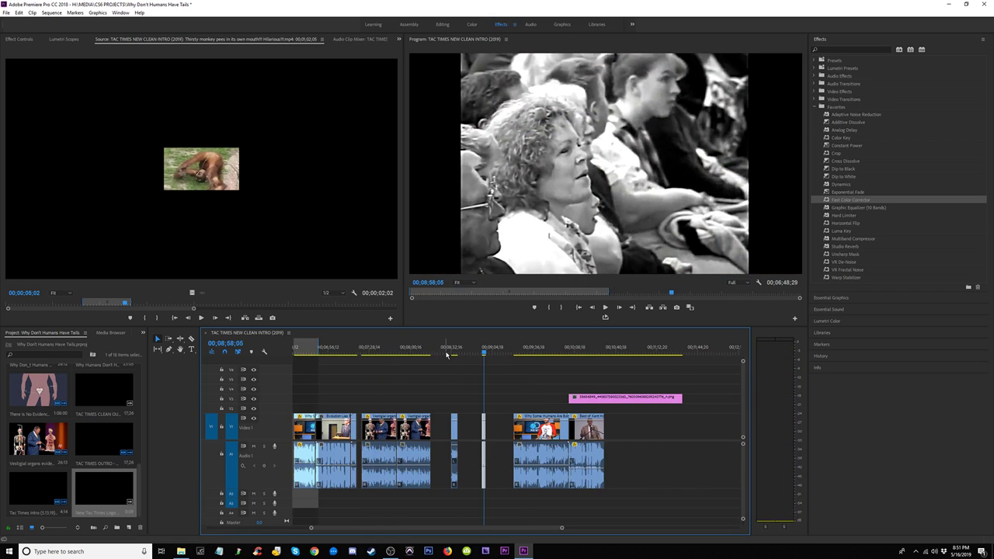
Step: Paste a second audience reaction clip into the same gap, then delete both pasted clips
click(499, 352)
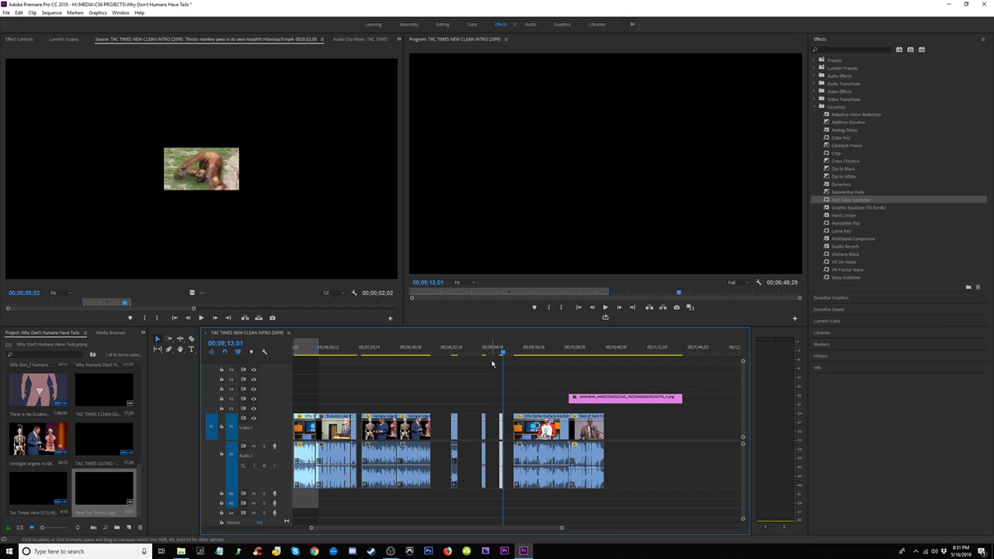
drag(503, 353, 501, 353)
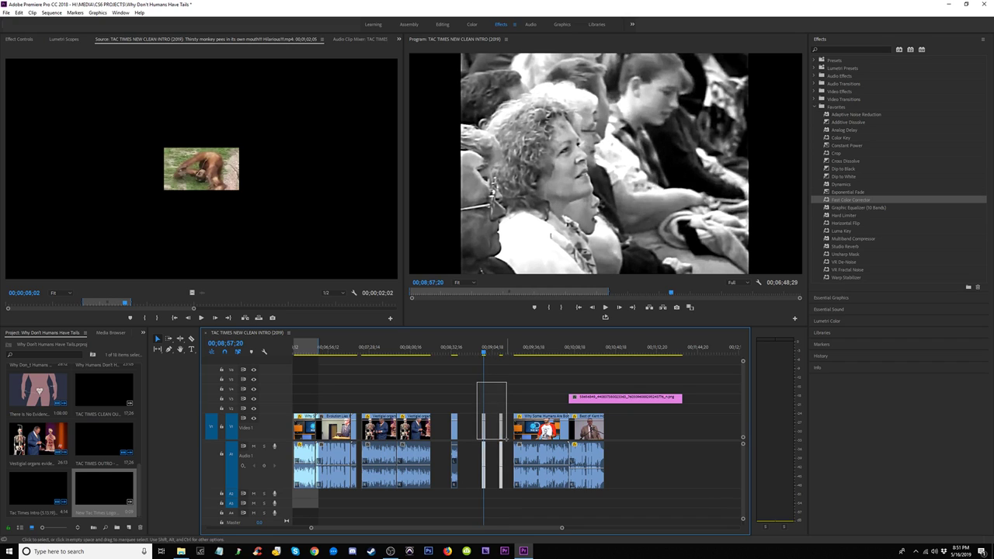
key(Delete)
Step: Find the orangutan clip at about 1:02 in the early part of the sequence and copy it
drag(342, 349, 325, 354)
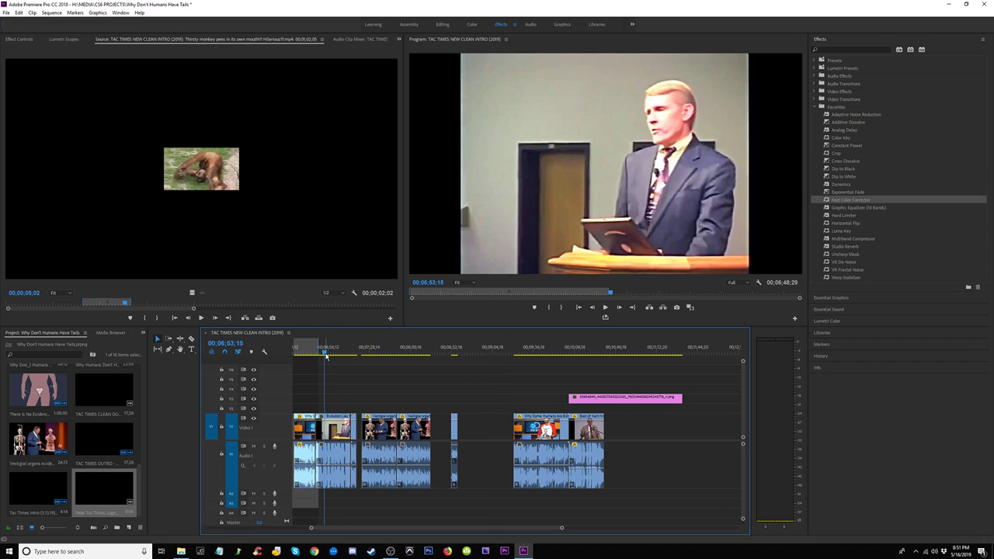
key(equal)
key(minus)
key(minus)
key(minus)
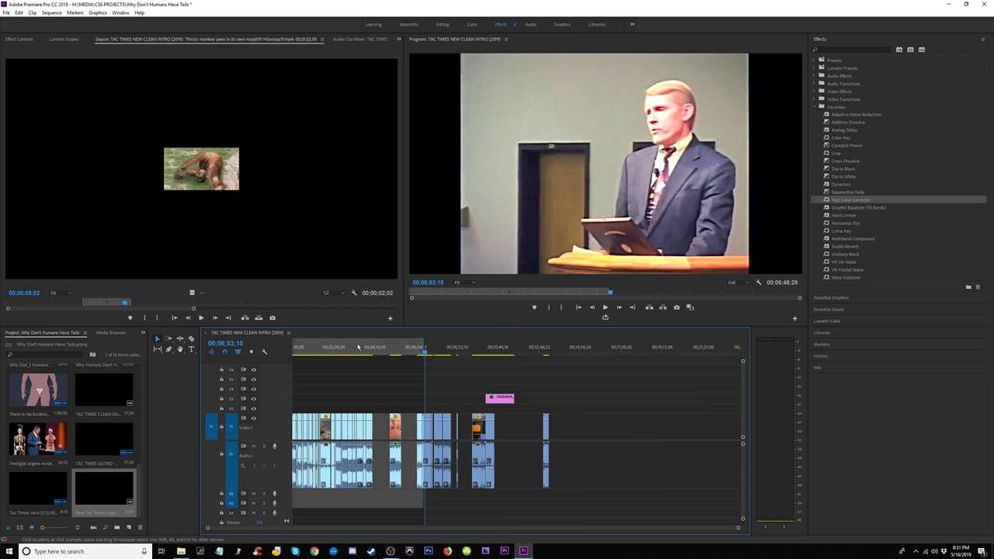
click(331, 348)
key(equal)
key(equal)
key(equal)
key(equal)
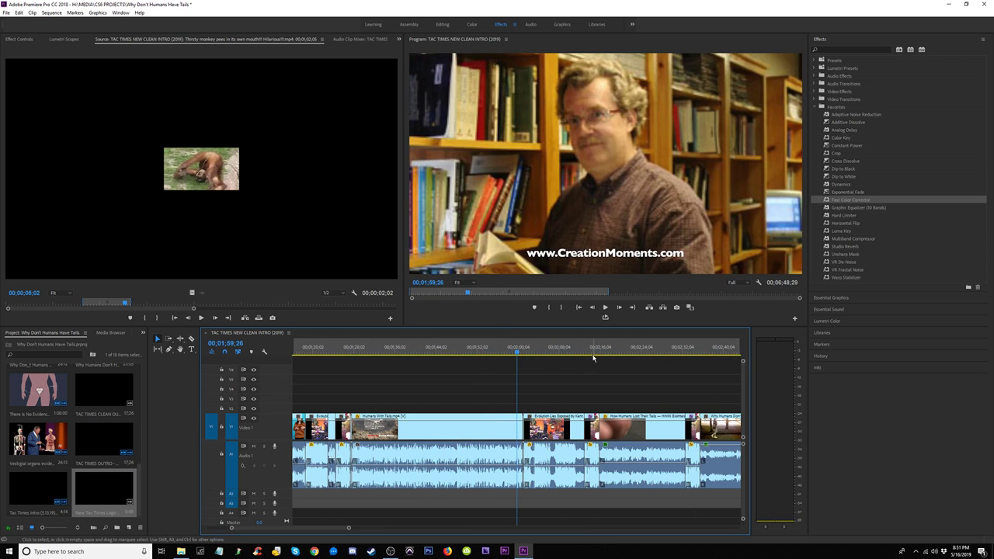
click(591, 352)
drag(307, 347, 334, 376)
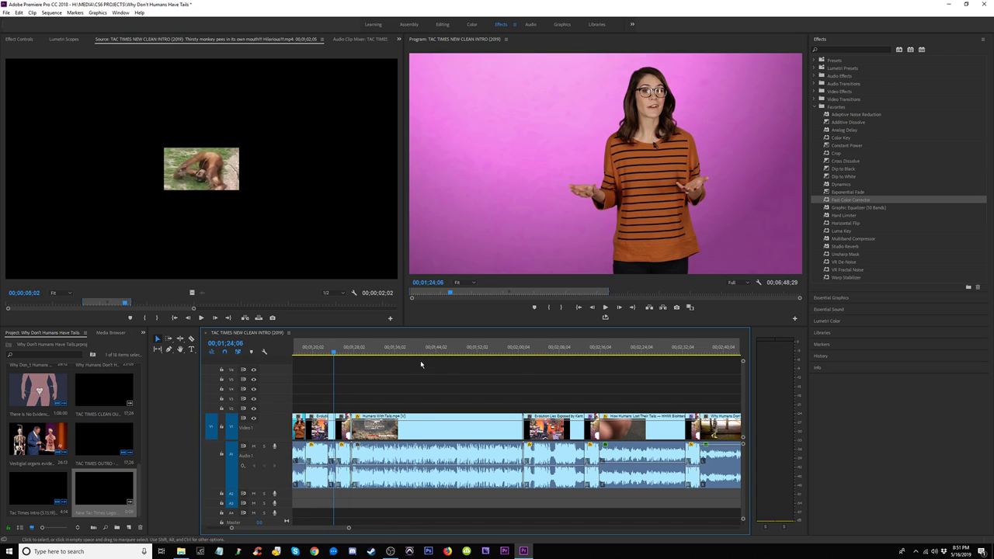
key(minus)
click(370, 355)
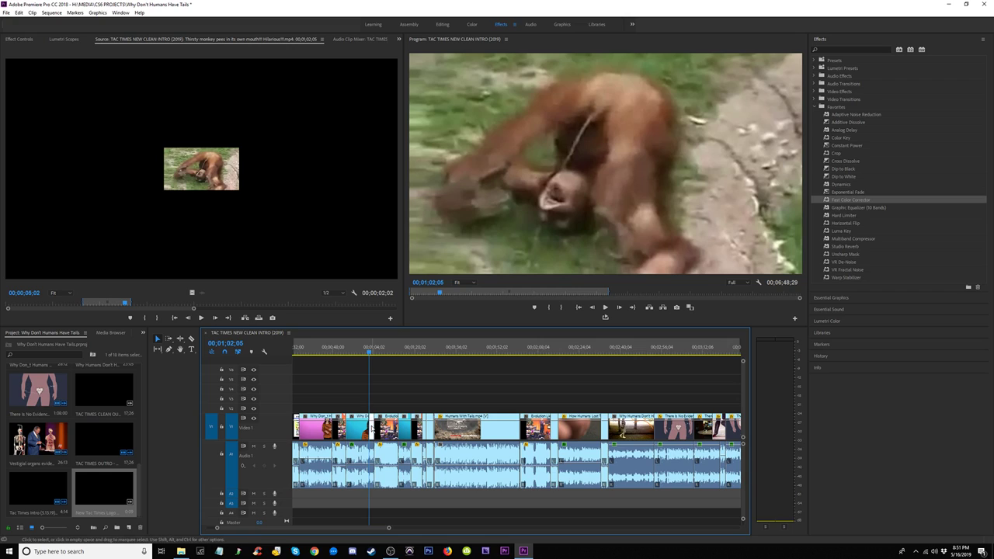
Step: Paste the copied orangutan clip at about 8:57, in the gap before the Why Some Humans Are Born With Tails clip
key(minus)
key(minus)
key(minus)
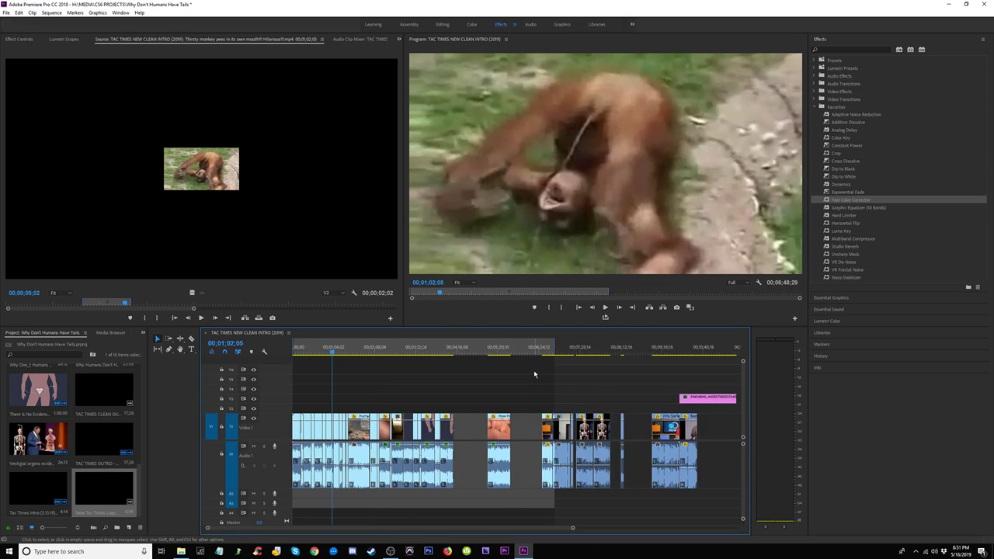
click(465, 354)
key(equal)
key(equal)
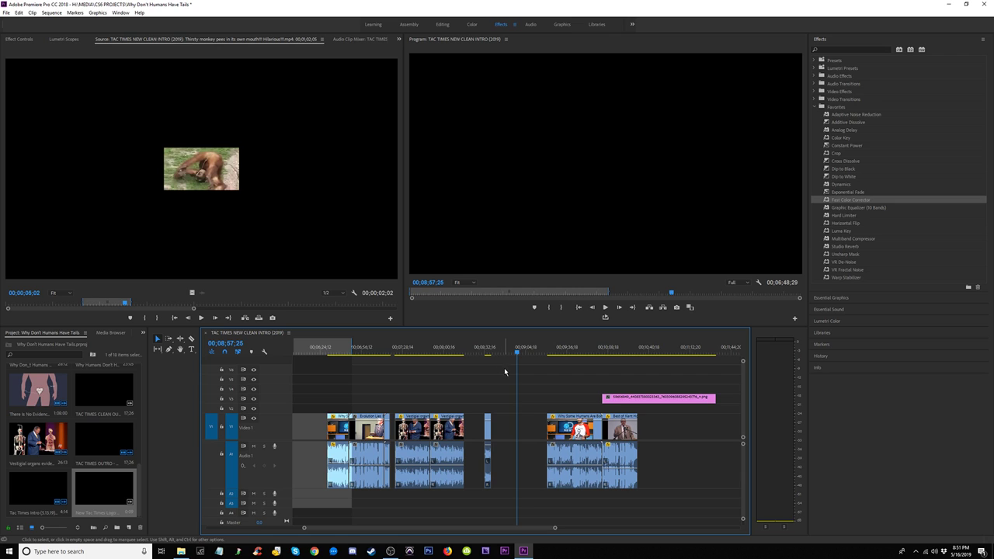
Step: Play the opening of the Why Some Humans Are Born With Tails clip to locate the chimpanzee footage
click(561, 353)
key(space)
key(equal)
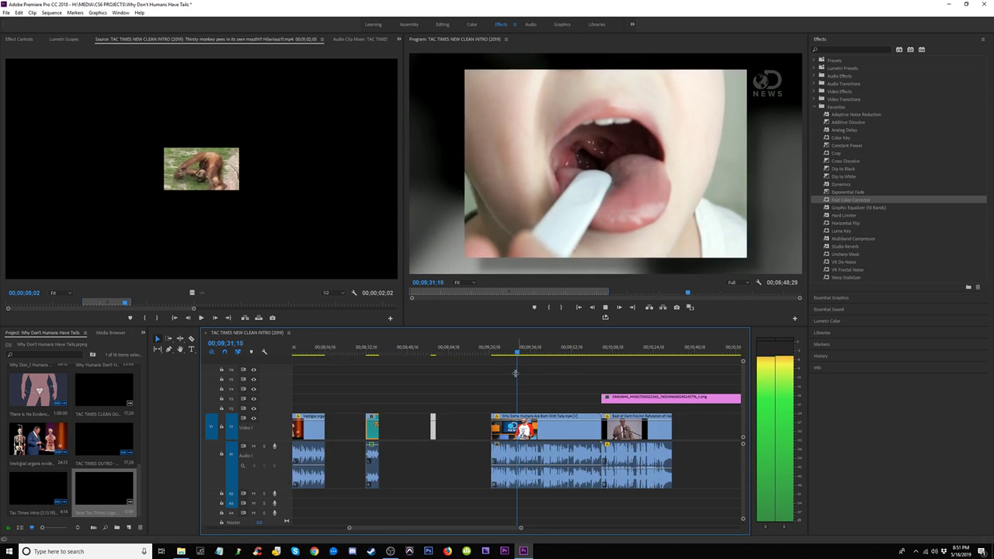
key(equal)
key(minus)
click(503, 352)
key(space)
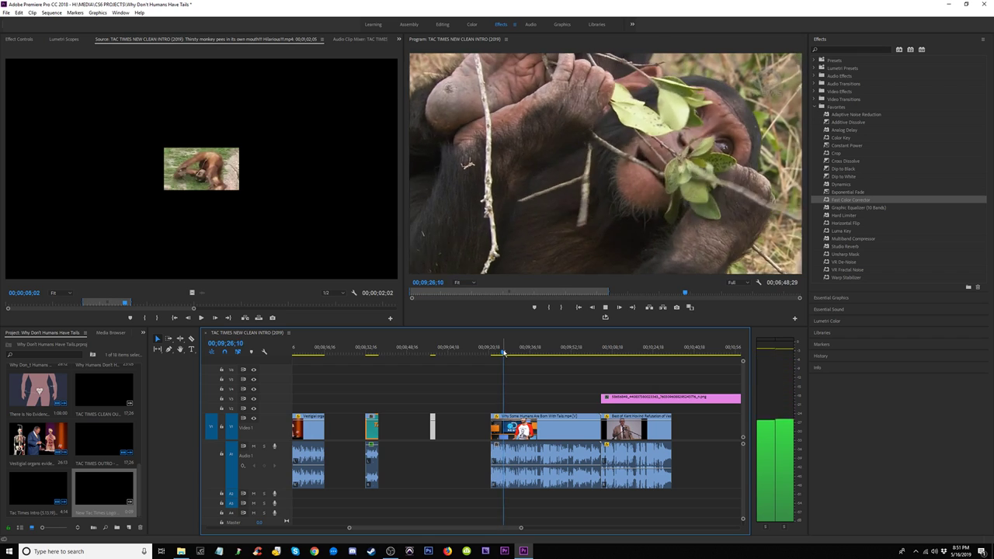
key(space)
Step: Place the pasted orangutan clip on track V2 above the start of the Why Some Humans Are Born With Tails clip and play it
key(equal)
key(equal)
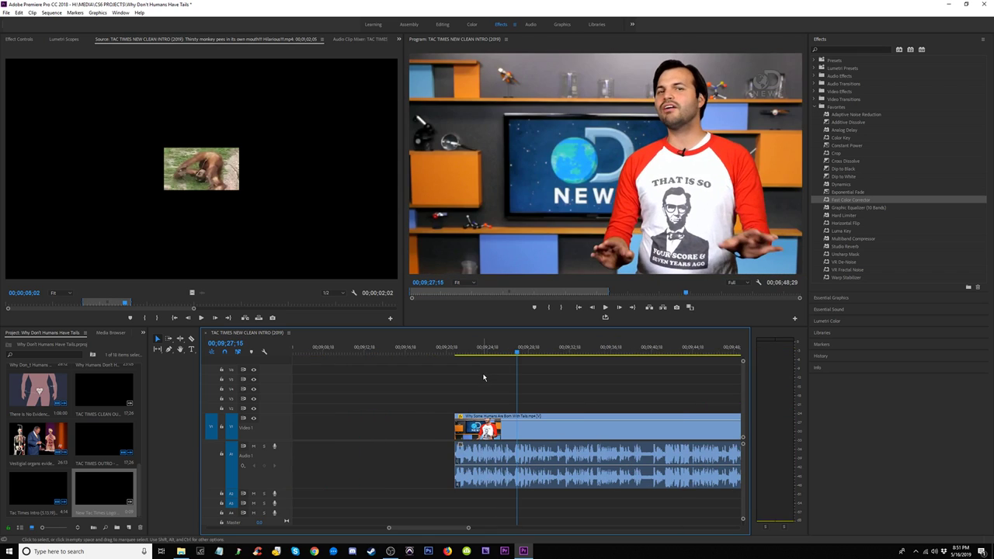
key(minus)
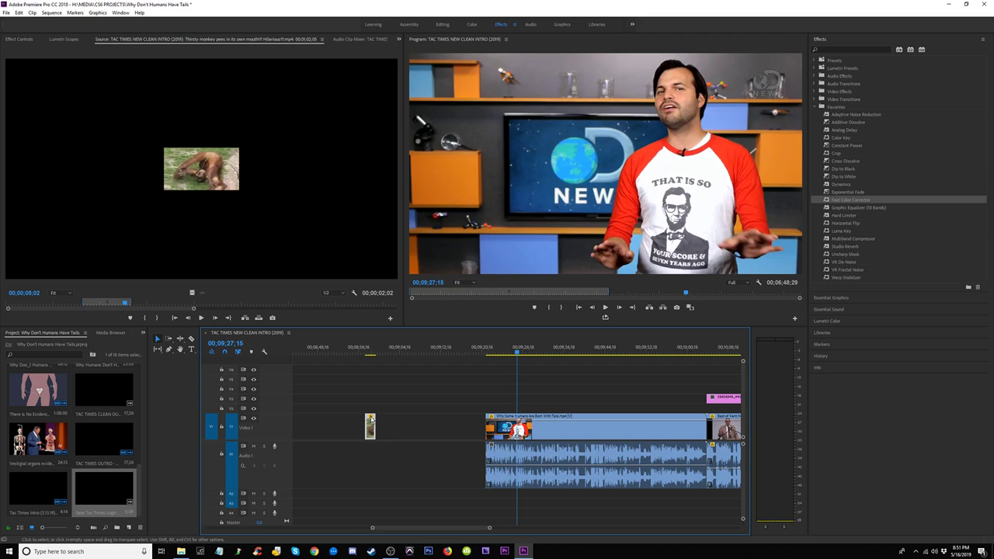
drag(370, 419, 510, 407)
click(499, 353)
key(space)
key(equal)
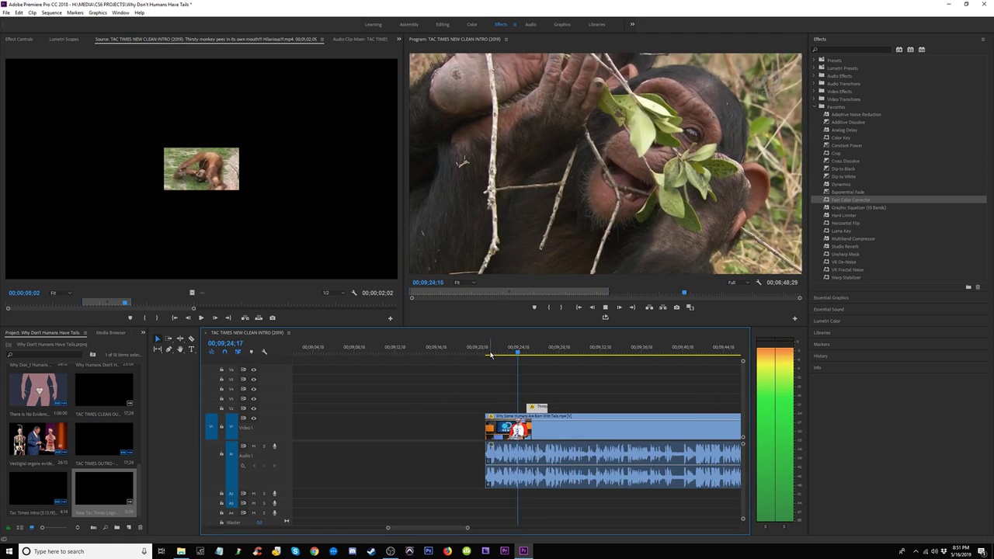
Step: Lower the orangutan clip onto V1 over the Why Some Humans Are Born With Tails clip and split that clip where the orangutan ends
key(=)
key(=)
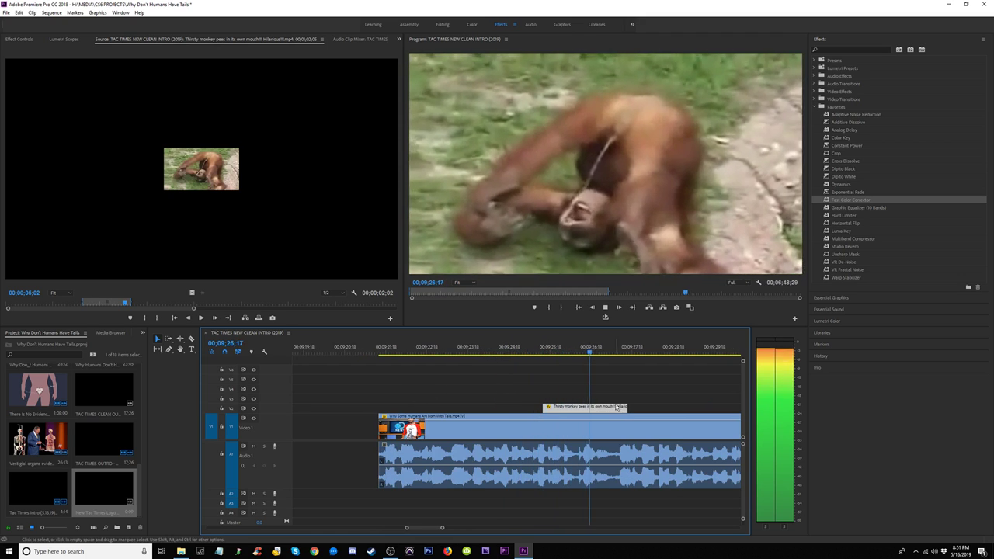
key(space)
drag(630, 407, 608, 446)
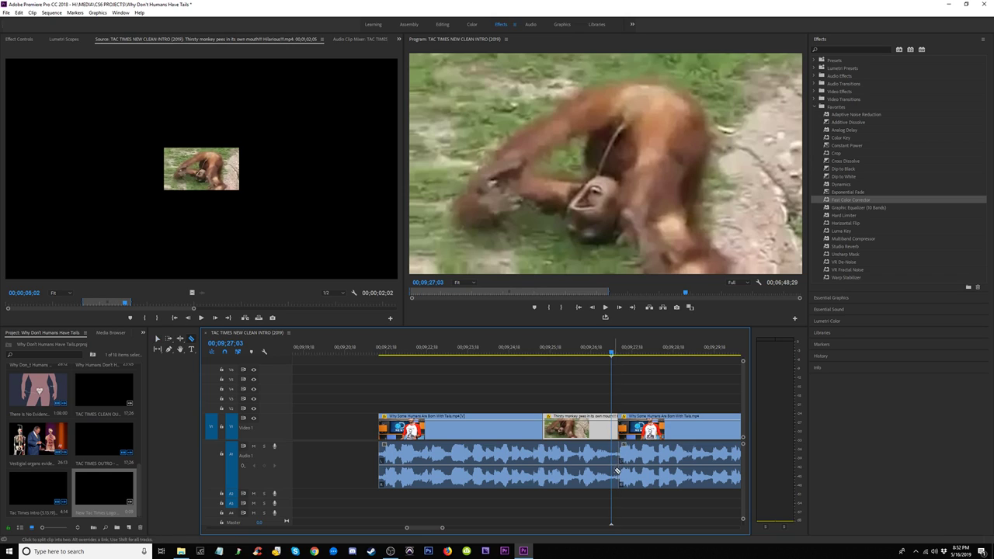
key(v)
Step: Shift the opening segment and orangutan clip against the rest of the Why Some Humans clip, closing the gap, and play the join
drag(552, 402, 530, 444)
drag(509, 399, 521, 429)
key(minus)
key(minus)
key(minus)
key(minus)
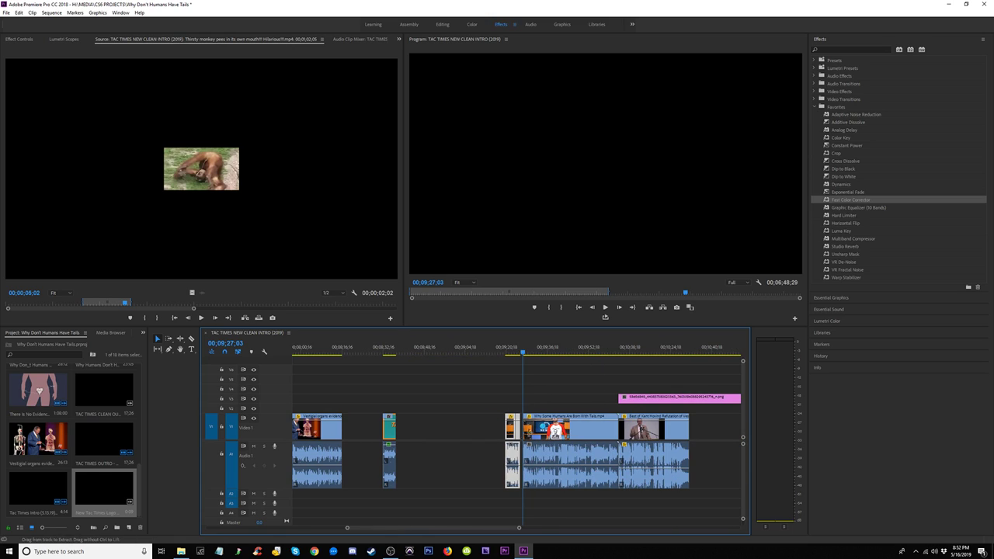
key(equal)
key(equal)
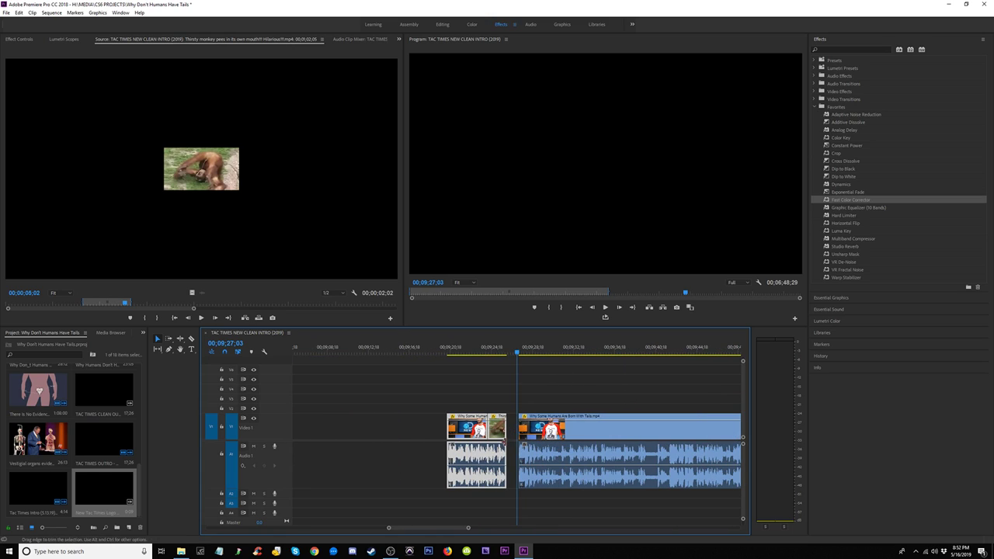
drag(498, 435, 516, 436)
key(equal)
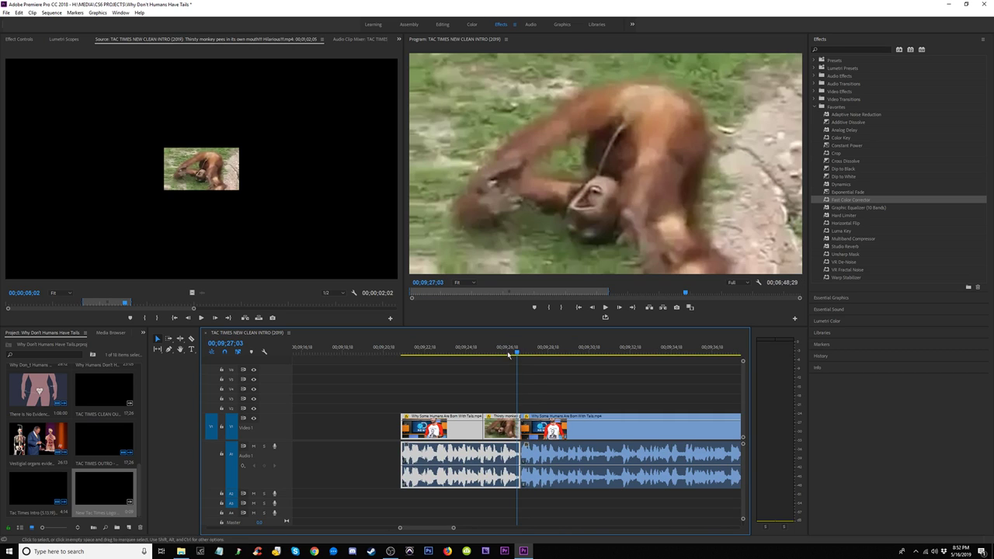
key(space)
click(499, 351)
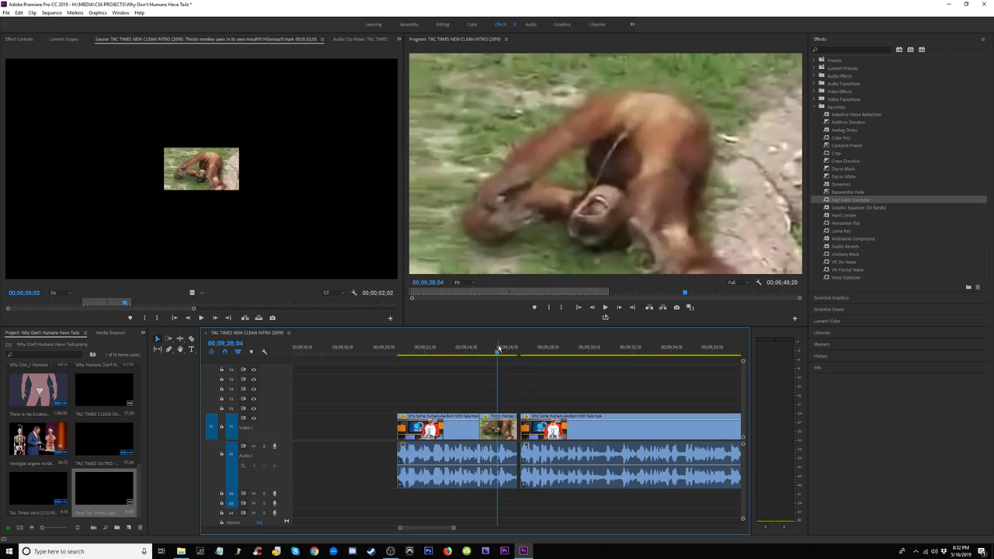
key(space)
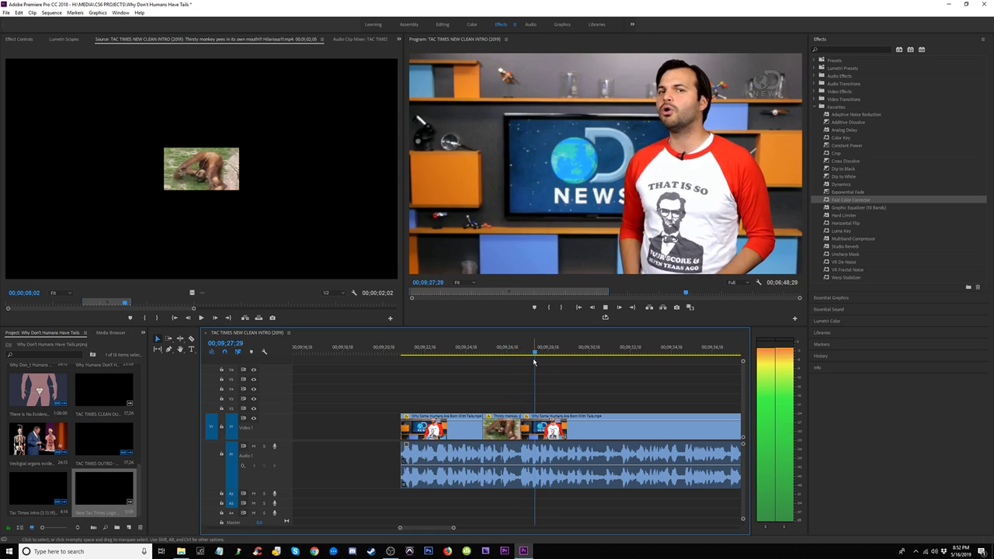
Step: Move the PNG image on track V3 later in the sequence, clear of the last video clip
key(minus)
key(minus)
key(minus)
key(minus)
key(space)
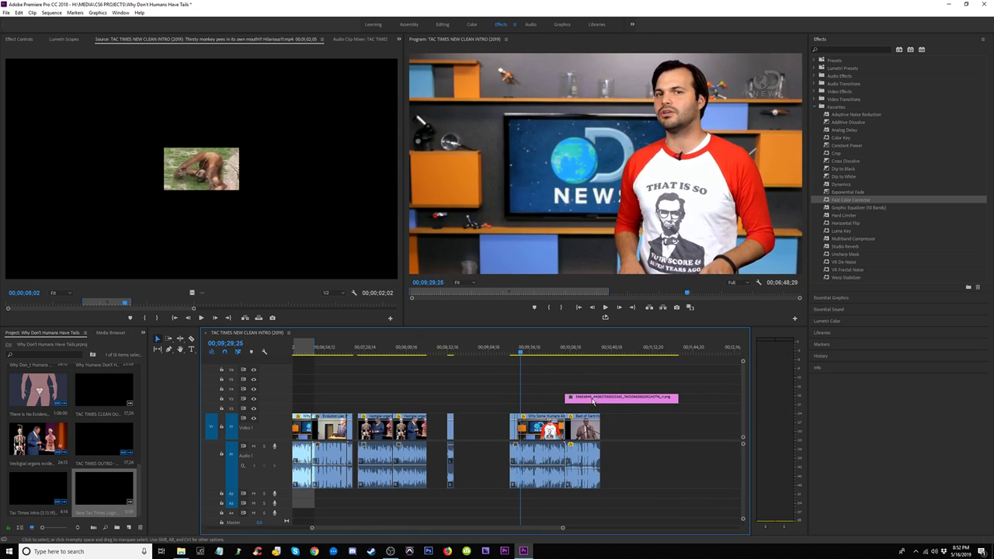
drag(592, 398, 640, 398)
Step: Play the leftover dog clip at about 8:33 and the Why Some Humans clip at about 6:31
click(449, 354)
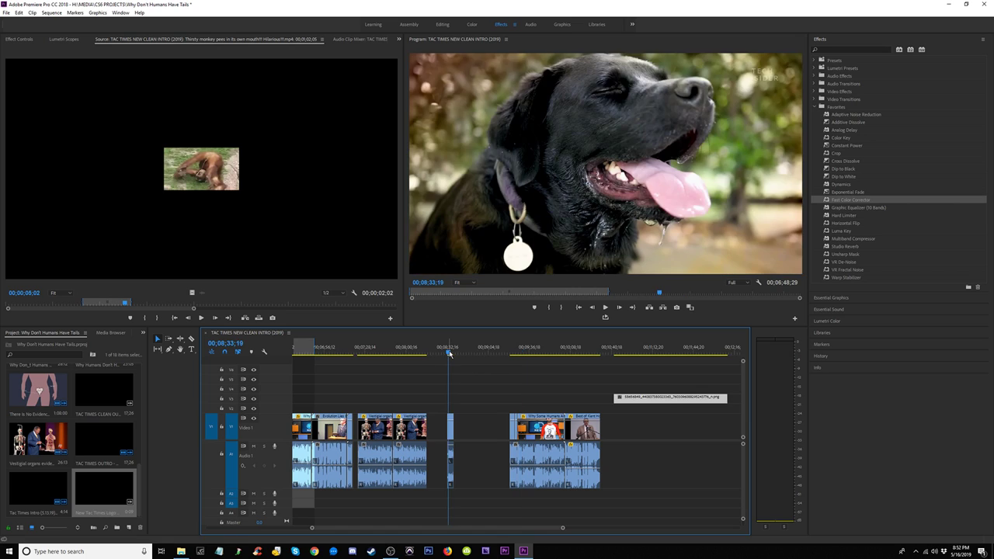
key(space)
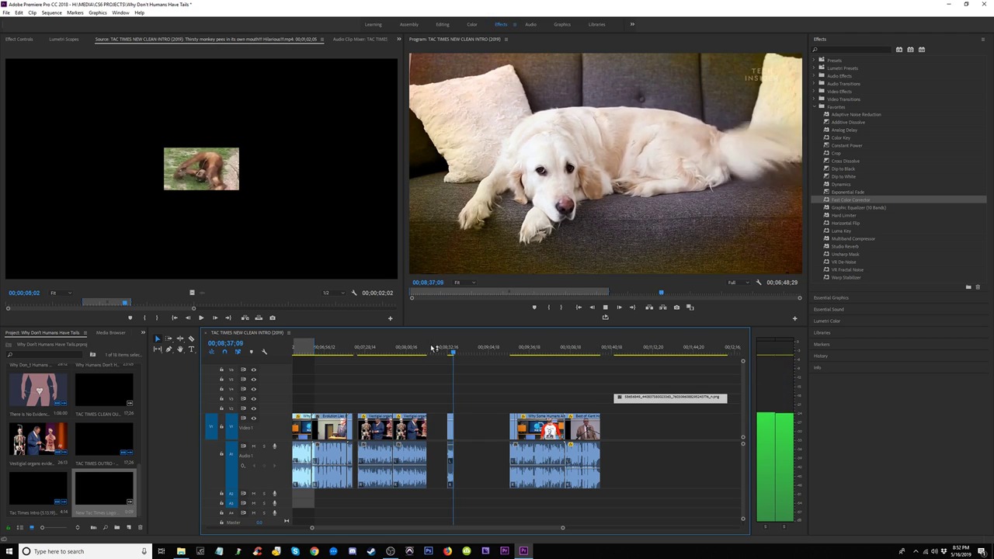
drag(308, 348, 510, 442)
key(space)
key(space)
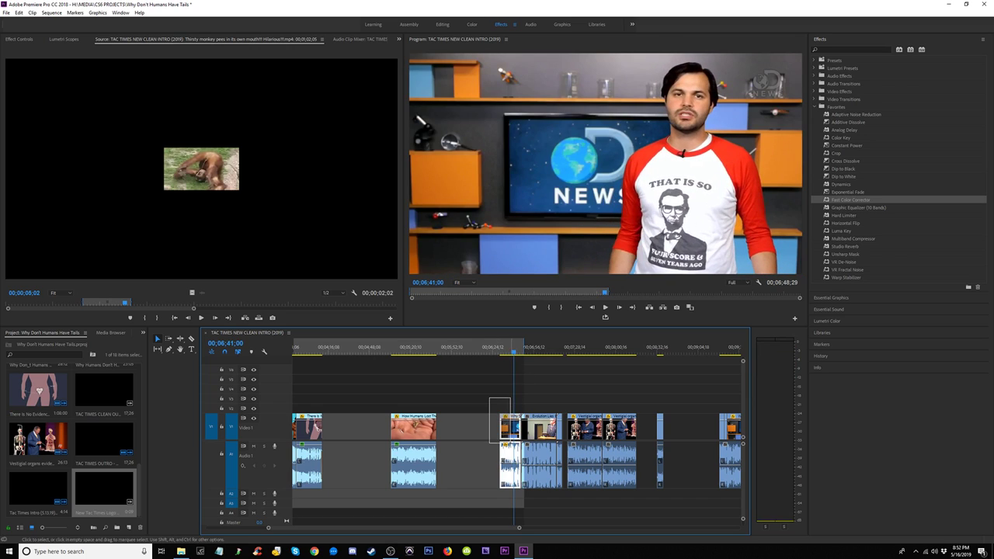
key(minus)
key(equal)
key(equal)
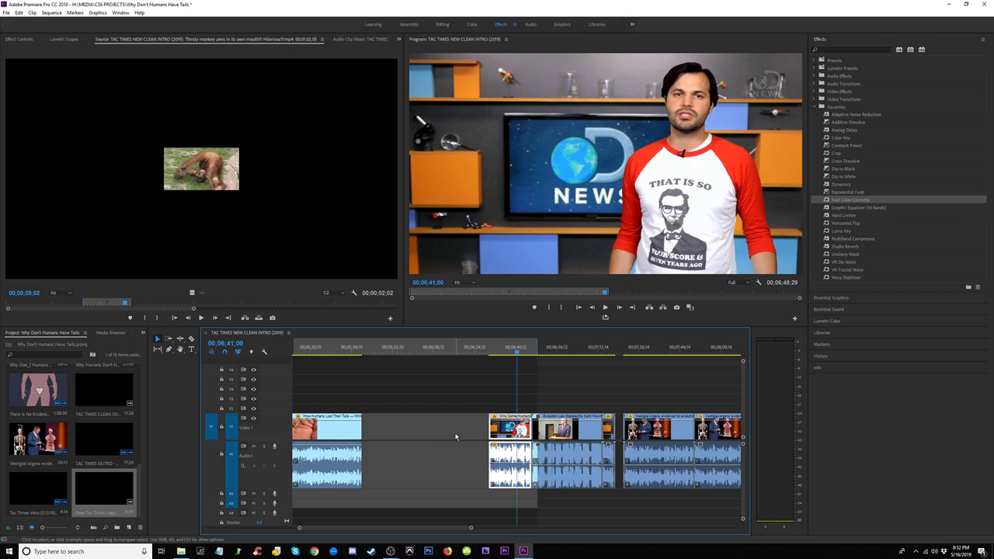
click(490, 351)
key(space)
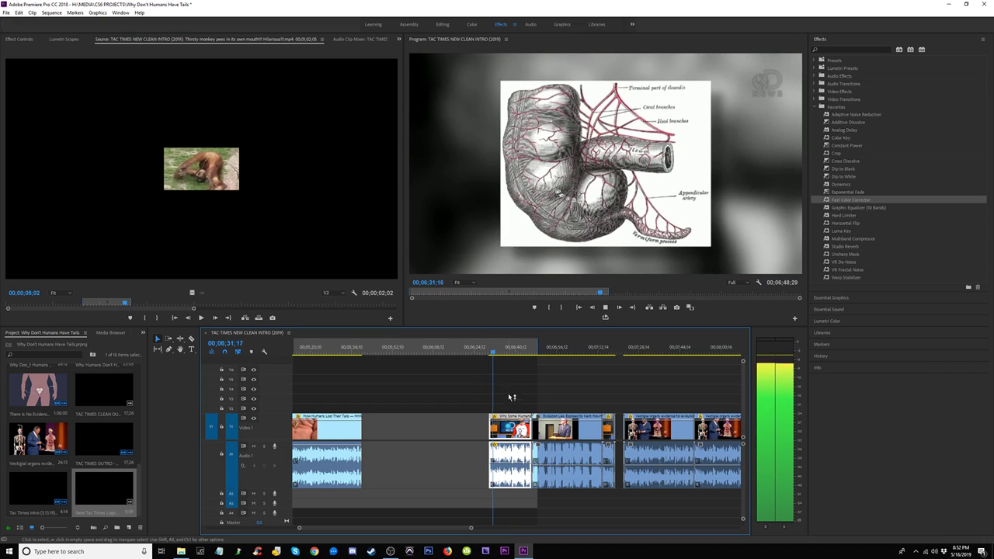
key(space)
Step: Play parts of the Evolution Lies Exposed clip and the short Why Some Humans clip following it at about 7:18
click(555, 354)
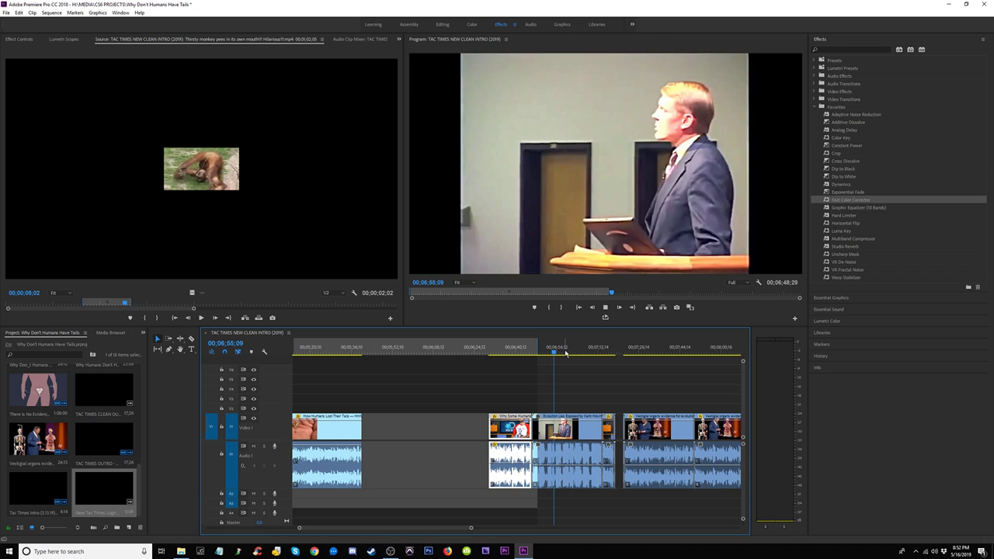
key(space)
click(590, 354)
key(space)
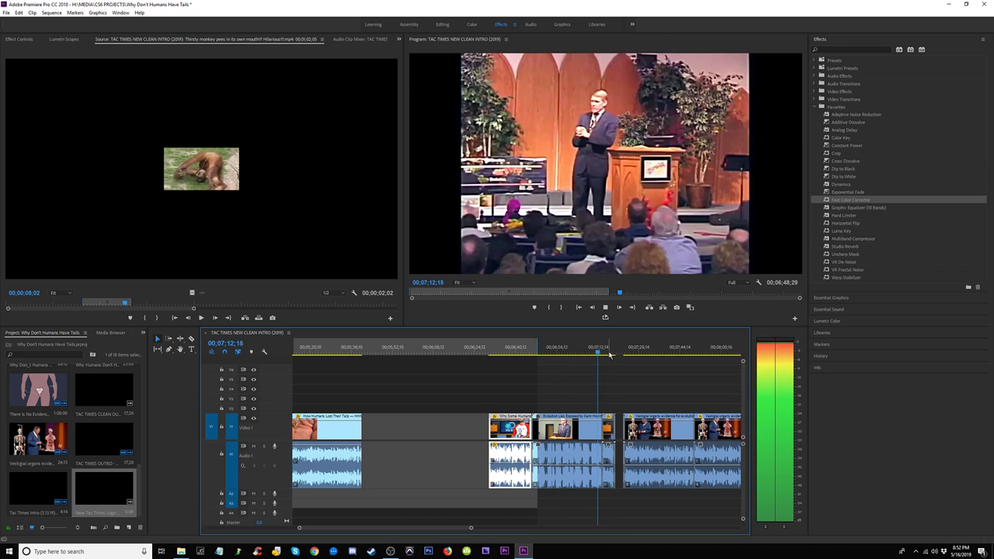
click(611, 353)
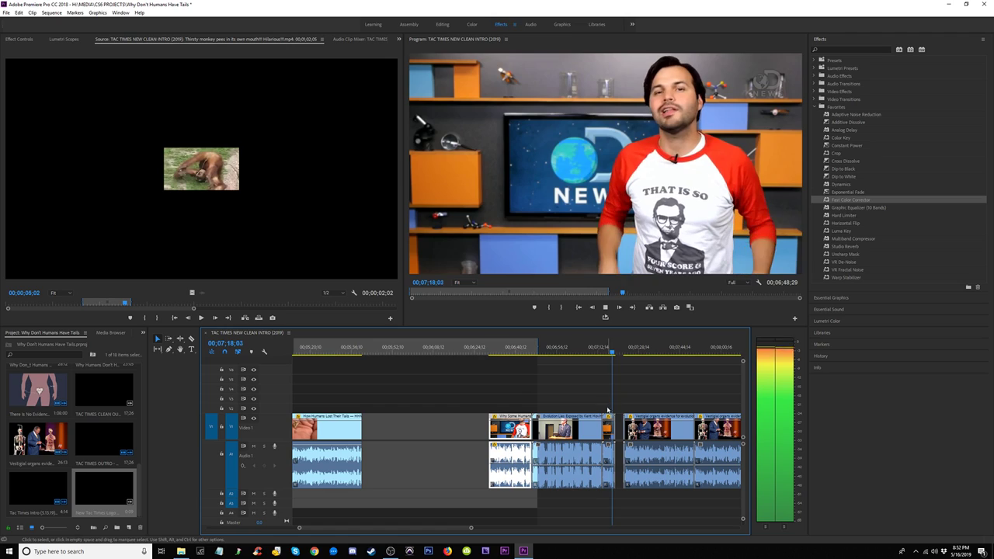
Step: Delete the sliver after the Evolution Lies Exposed clip and cut the short Why Some Humans clip at about 7:14 for pasting
key(space)
key(=)
drag(550, 400, 526, 450)
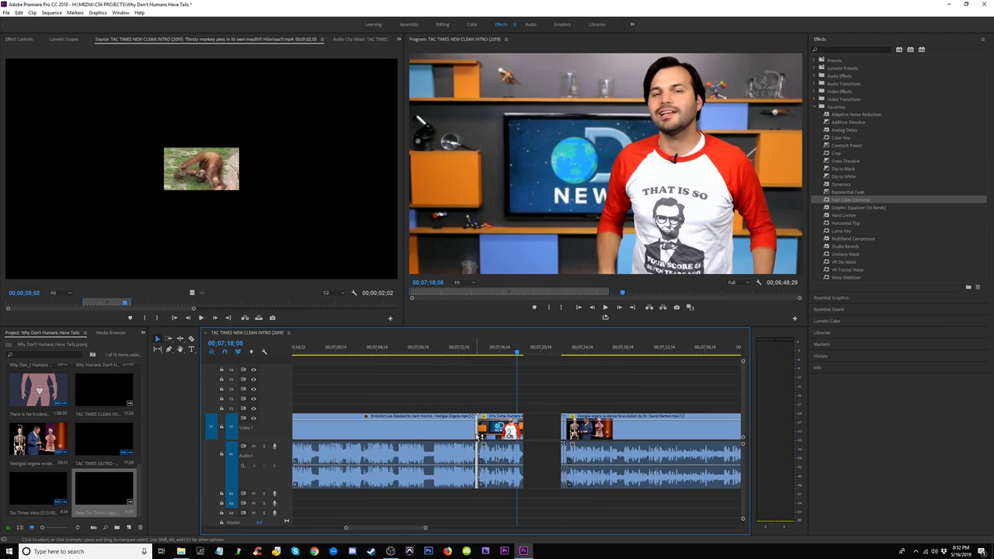
key(Delete)
drag(493, 384, 514, 453)
key(Delete)
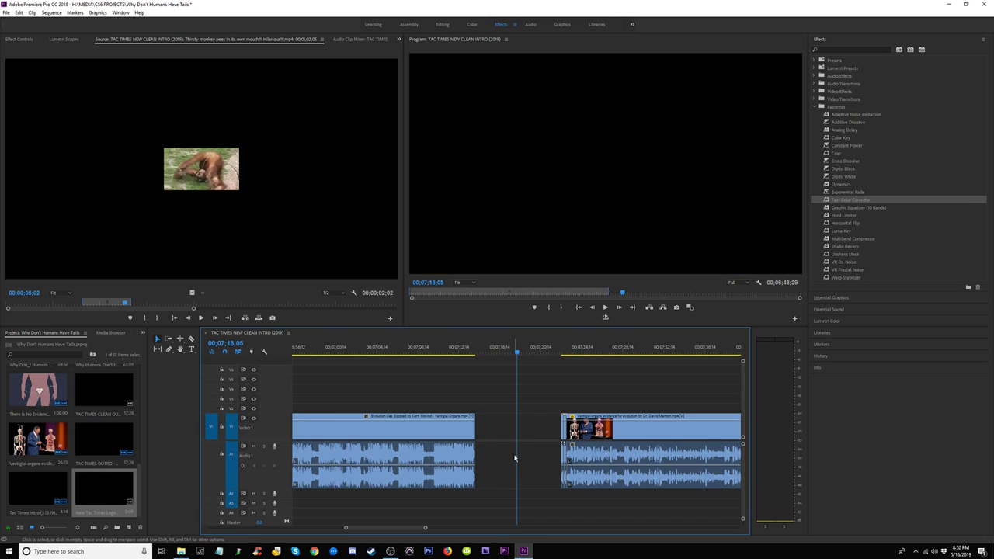
Step: Play the beginning of the sequence, including the dog-and-cat opening and the tac times intro, to review the start
key(minus)
key(minus)
key(minus)
key(minus)
key(minus)
key(equal)
key(equal)
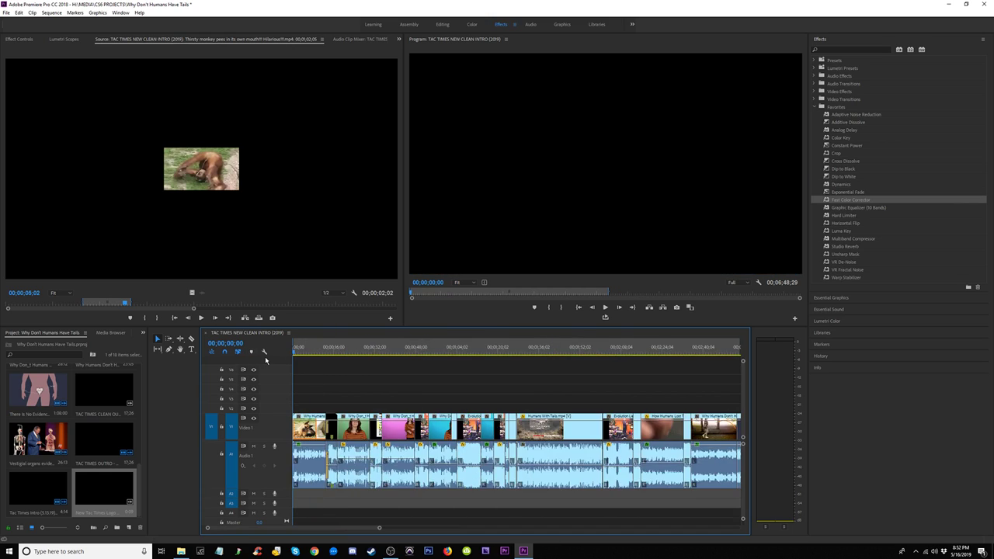
key(space)
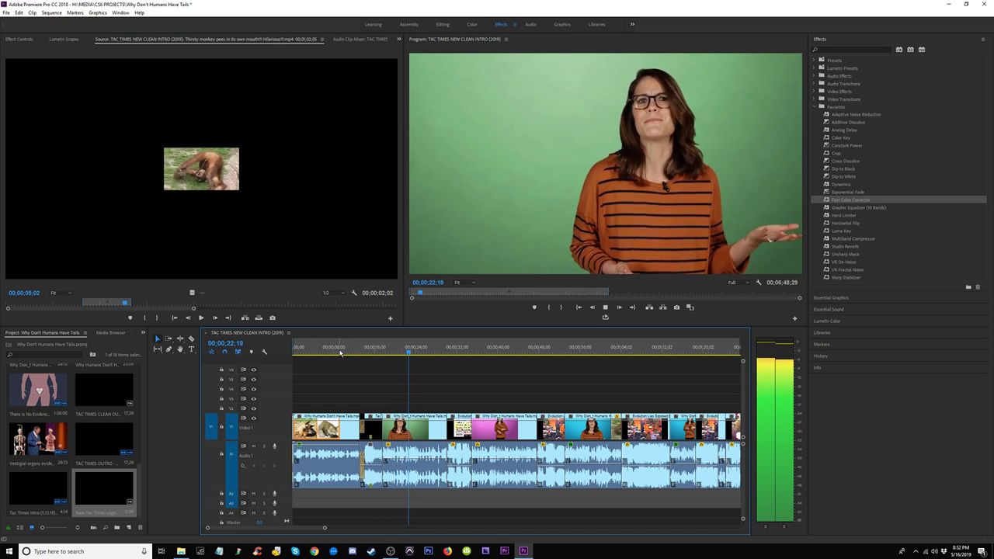
drag(349, 353, 353, 353)
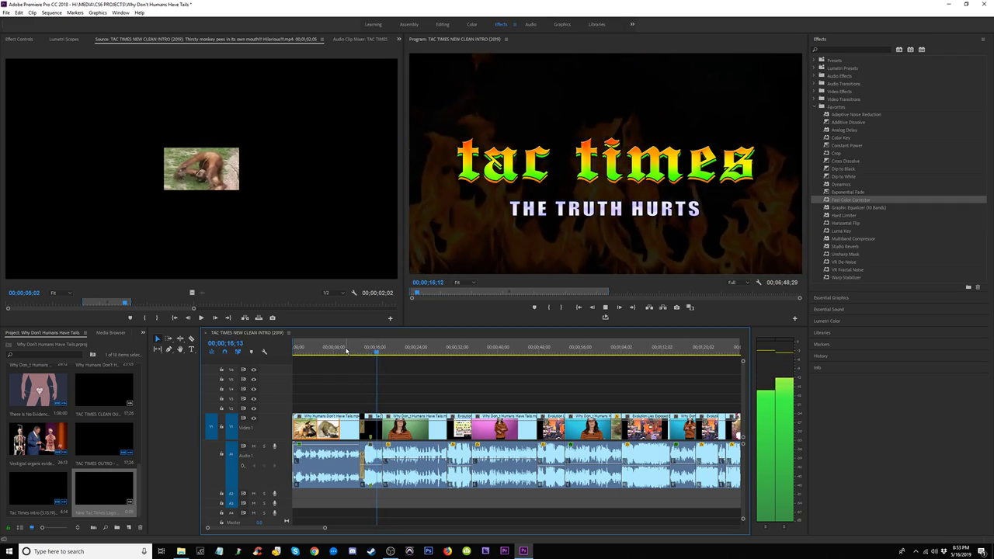
drag(346, 349, 264, 352)
key(space)
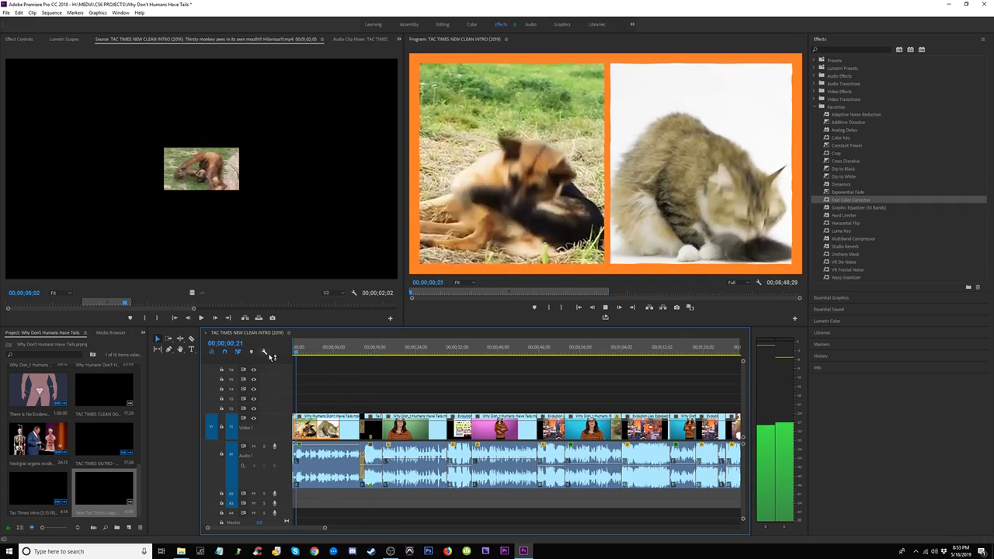
key(space)
Step: Insert the cut Why Some Humans clip at the very beginning of the sequence, pushing the other clips later, and play it
key(Home)
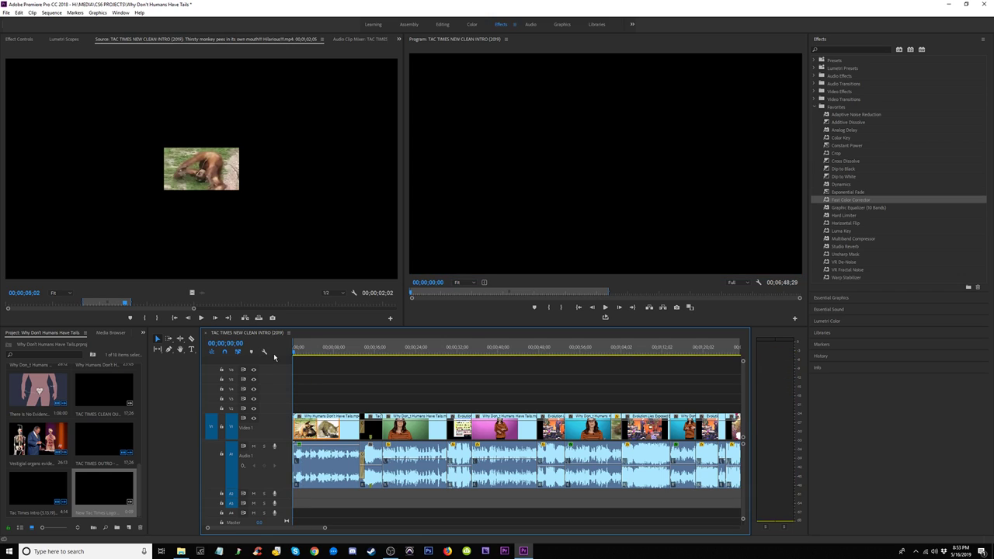
key(ctrl+shift+v)
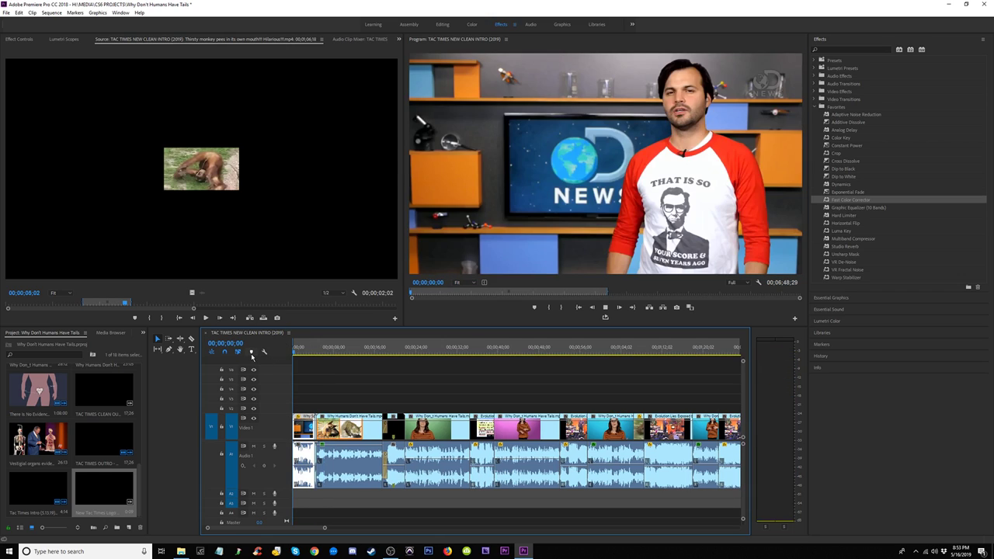
key(space)
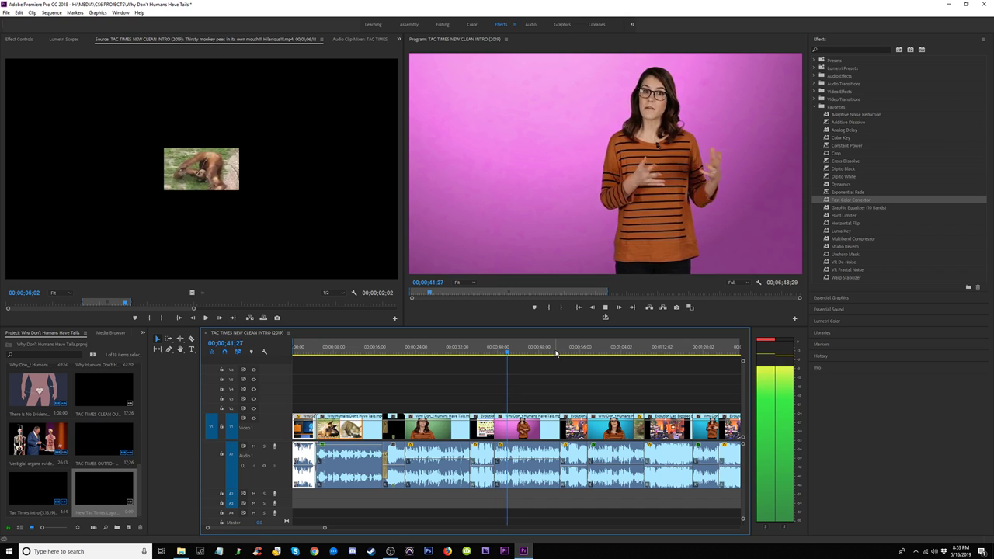
Step: Watch the sequence in full-screen playback up to the spine animation at about 2:50
key(minus)
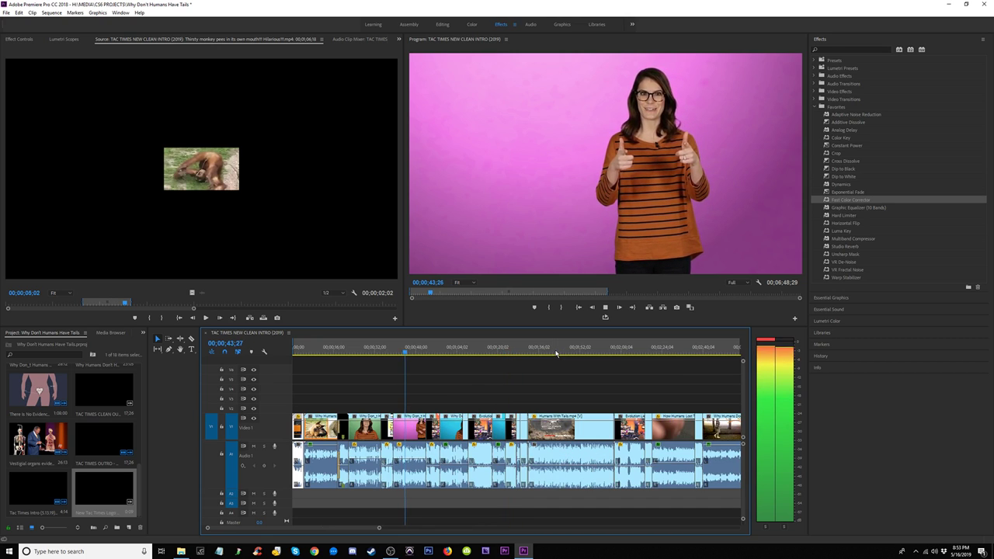
key(ctrl+grave)
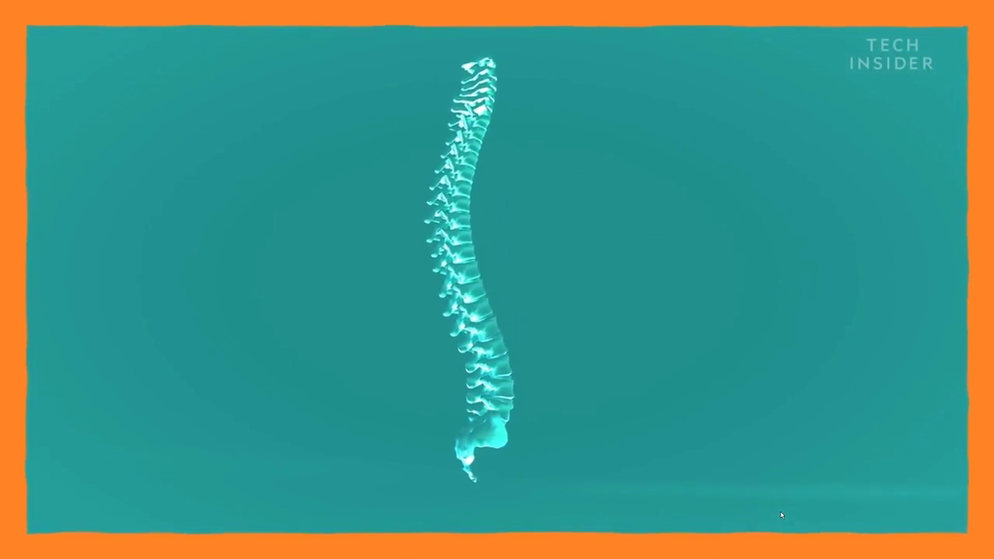
key(ctrl+grave)
key(space)
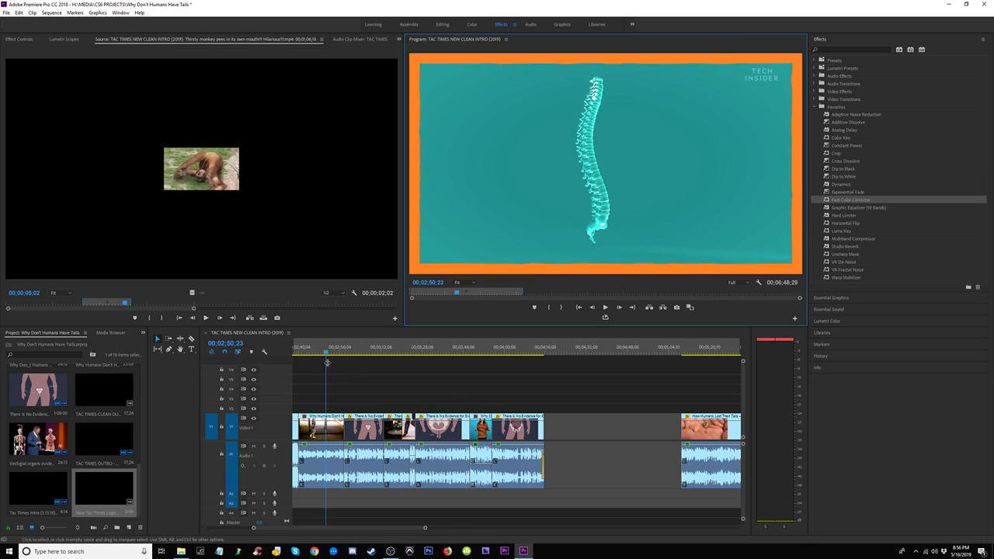
Step: Return to the lemur footage at about 2:43 and save the project
click(308, 352)
key(backslash)
key(equal)
key(ctrl+s)
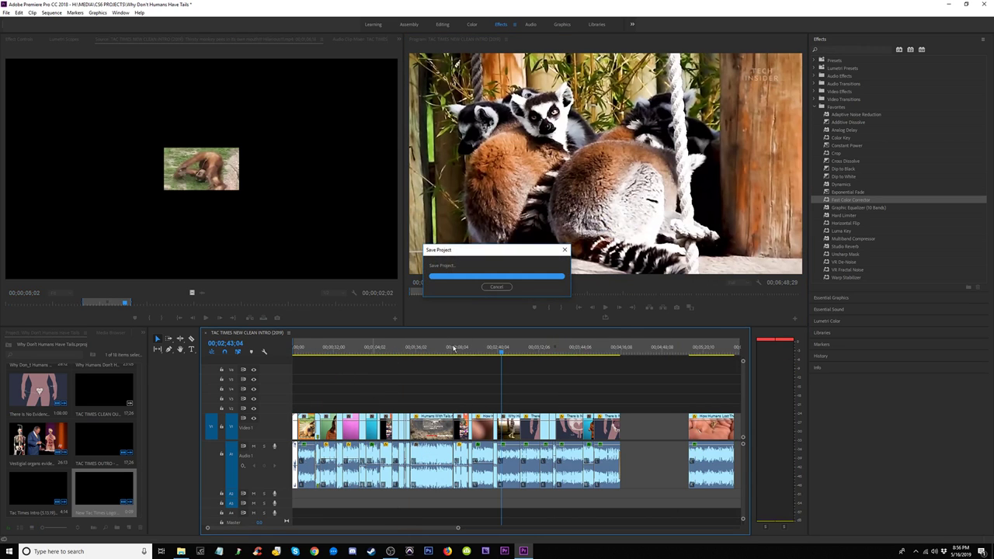
Step: Delete the short black-and-white audience clip at about 2:19, before the How Humans Lost Their Tails clip
click(473, 351)
key(equal)
key(equal)
click(508, 348)
key(equal)
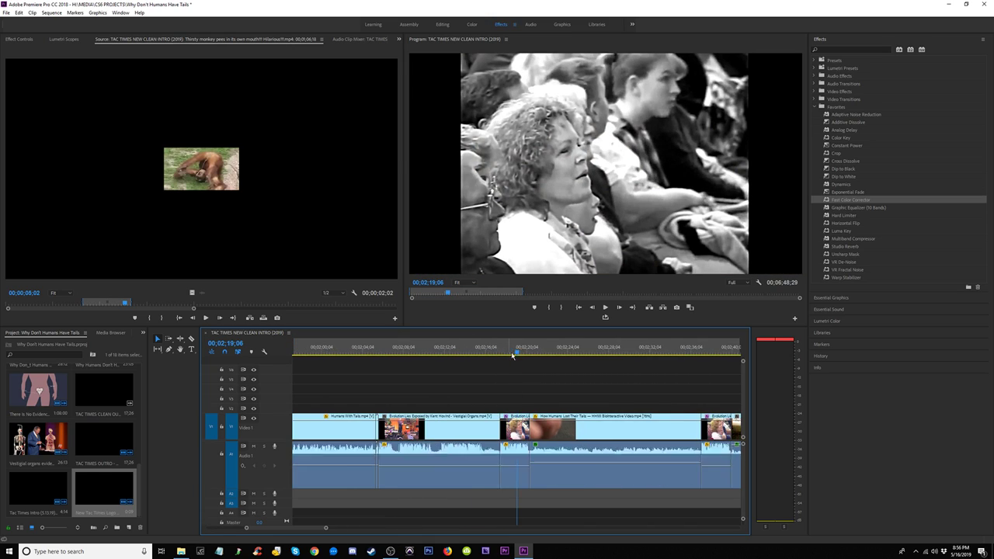
key(equal)
click(518, 432)
key(Delete)
key(semicolon)
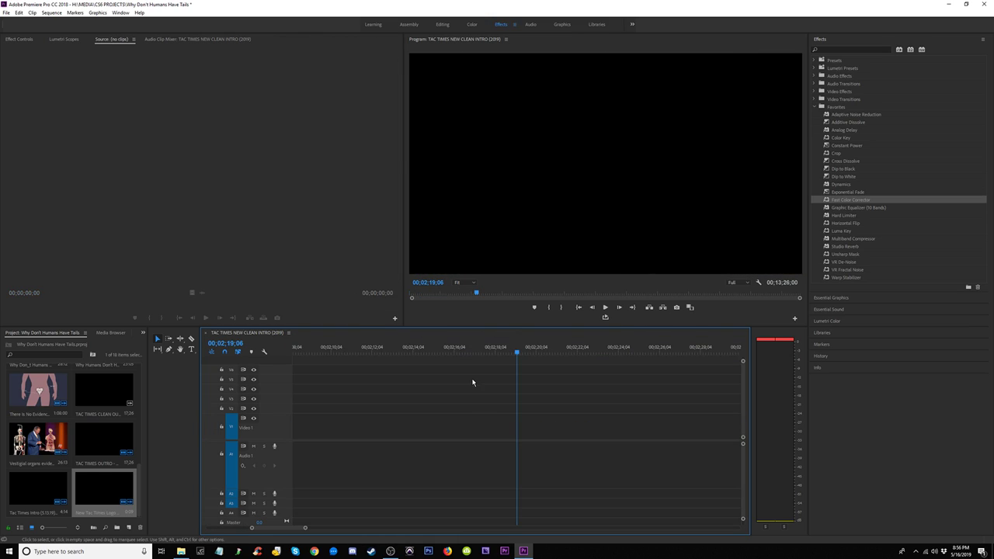
key(minus)
key(minus)
key(minus)
key(minus)
key(minus)
key(minus)
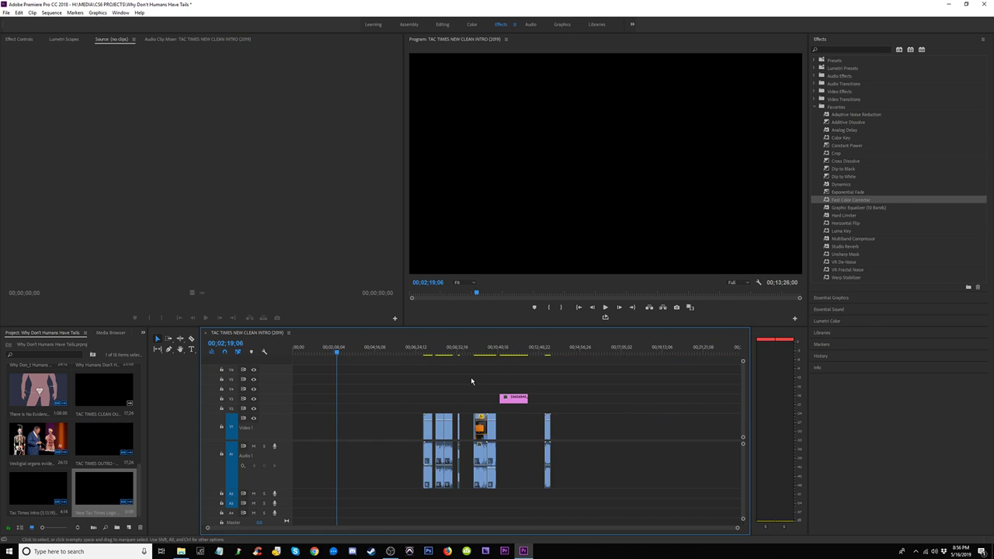
key(ctrl+z)
Step: Close the gap before the How Humans Lost Their Tails clip and play across the join with the Evolution Lies Exposed clip
key(equal)
key(equal)
key(equal)
key(equal)
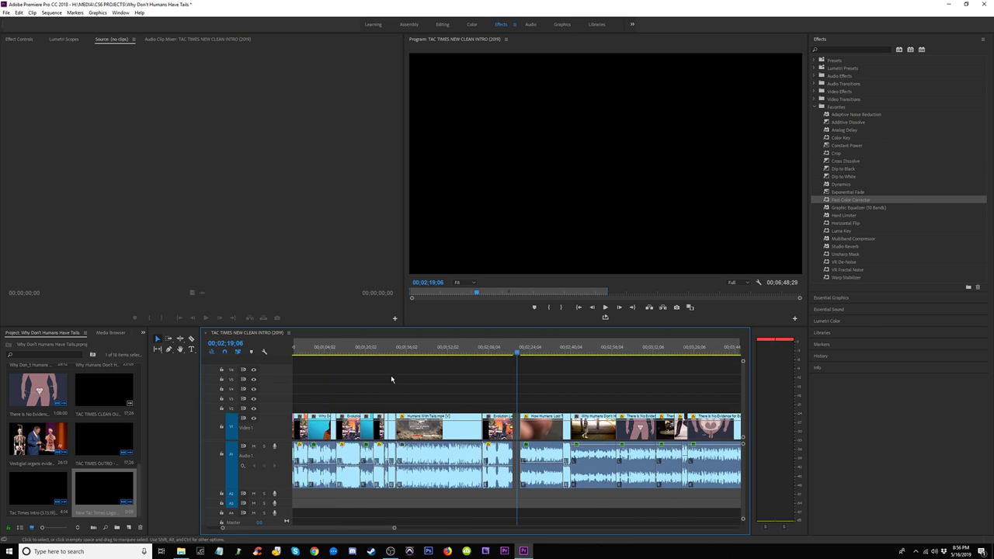
key(Delete)
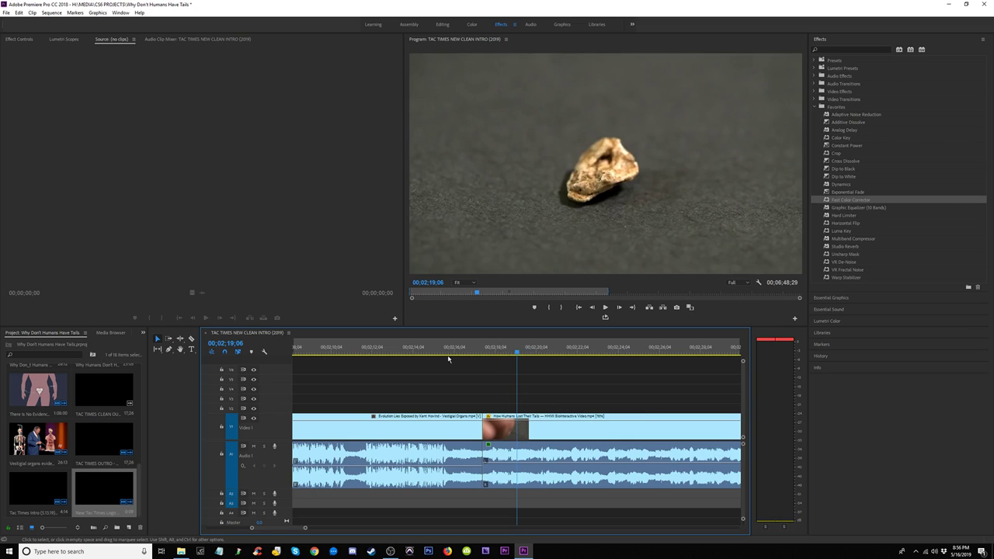
click(440, 350)
key(space)
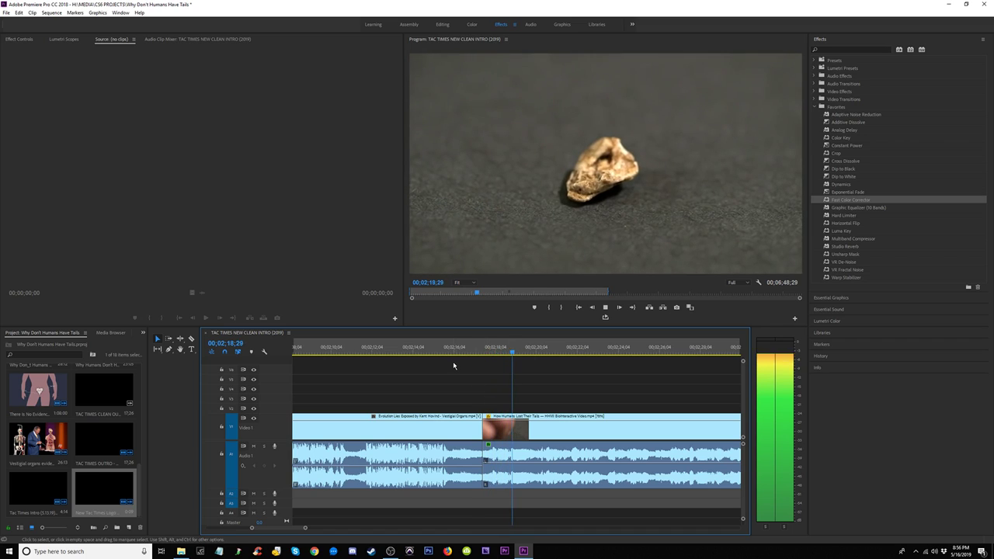
Step: Undo the gap closure and the deletion of the short black-and-white audience clip at about 2:18
click(425, 351)
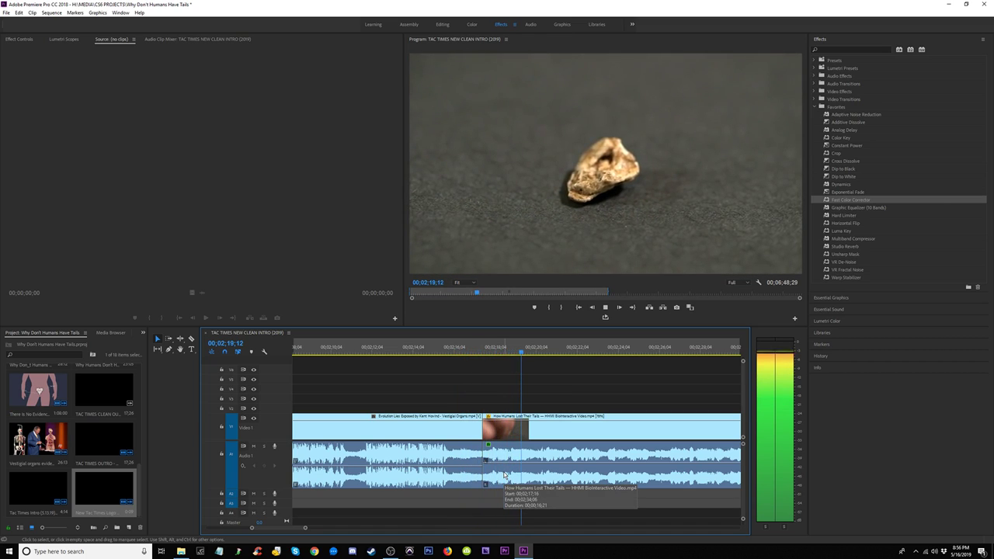
key(space)
key(ctrl+z)
key(ctrl+z)
click(476, 352)
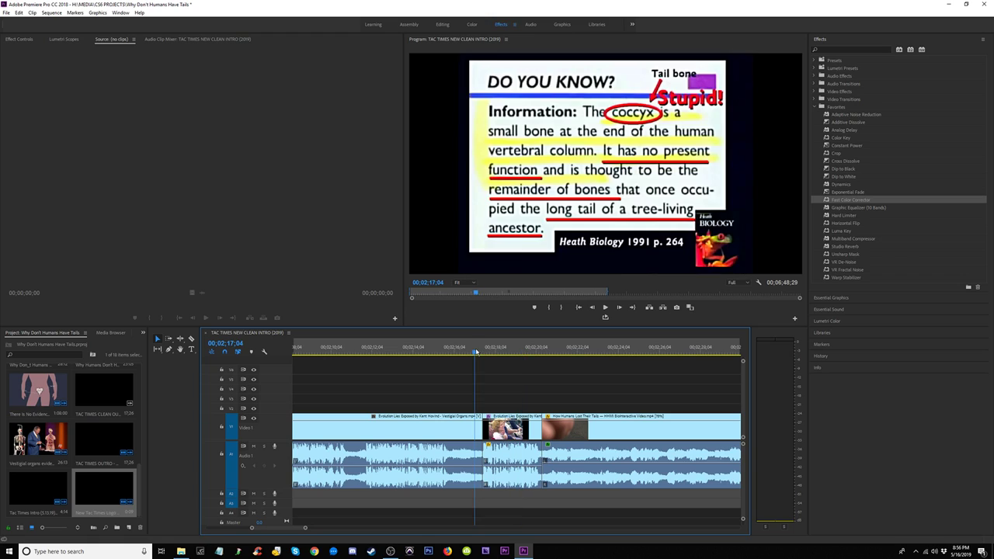
Step: Play the audience clip before How Humans Lost Their Tails, trim its end back to 2:18:12 and close the gap after it
key(space)
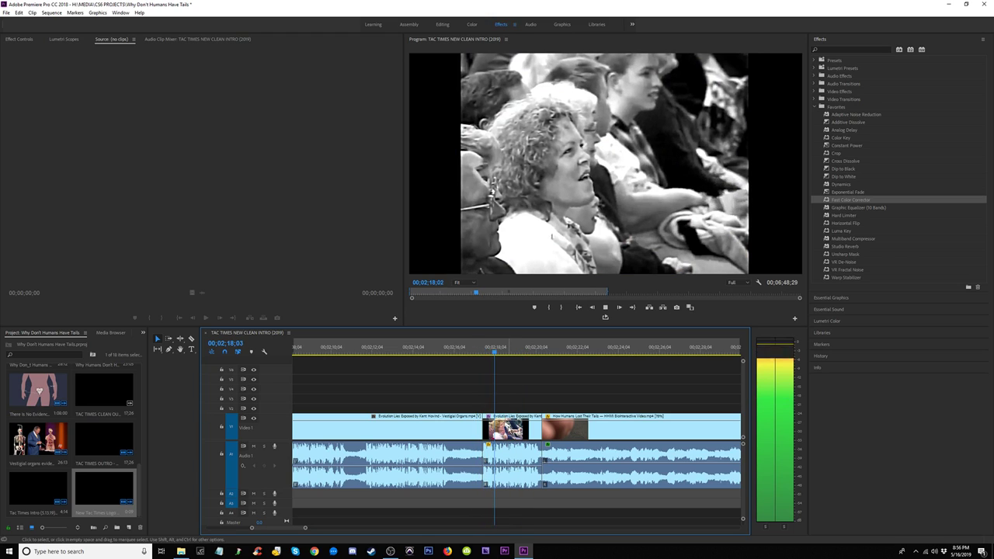
key(space)
click(488, 353)
key(space)
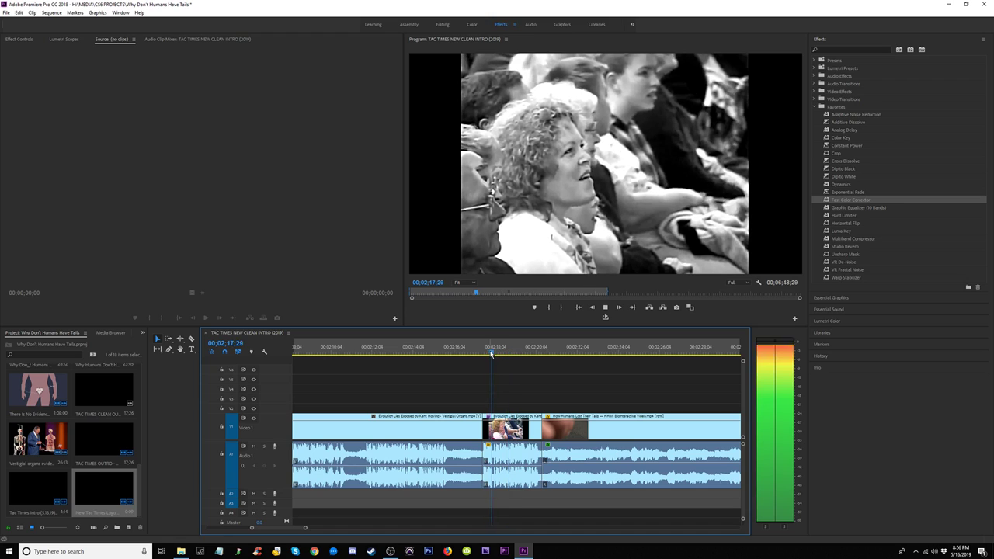
key(space)
drag(536, 429, 500, 429)
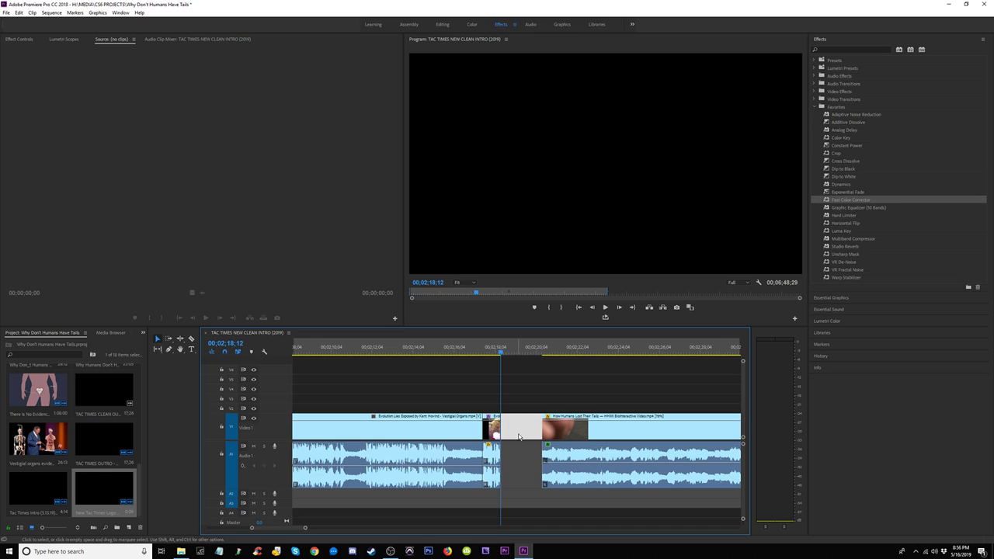
key(Delete)
Step: Turn off the Fast Color Corrector effect on the shortened audience clip and play it back in colour
click(489, 349)
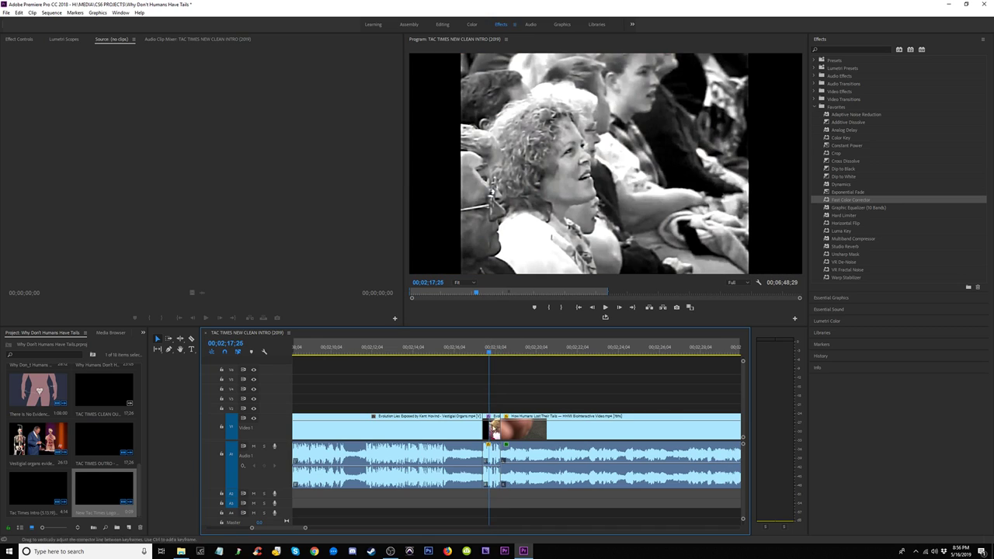
click(20, 38)
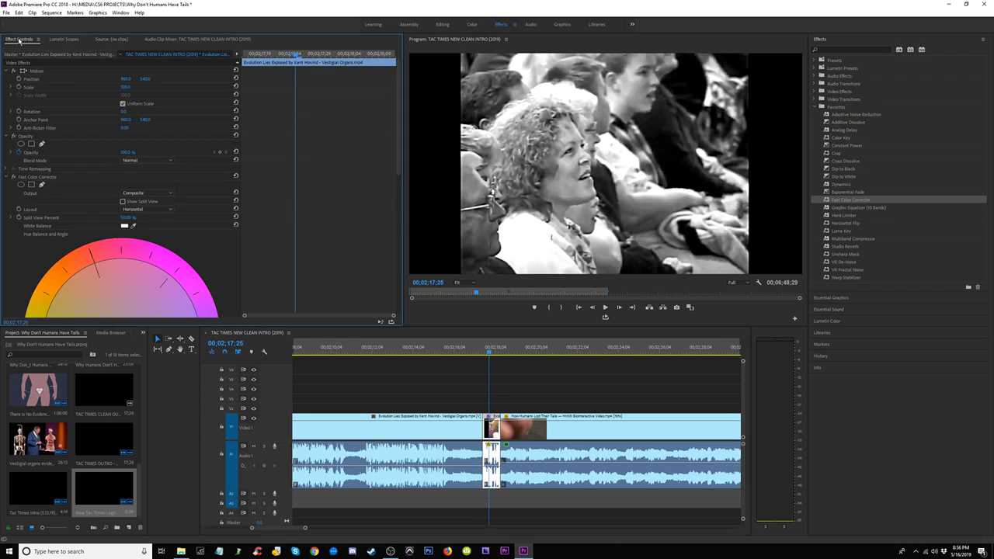
click(13, 177)
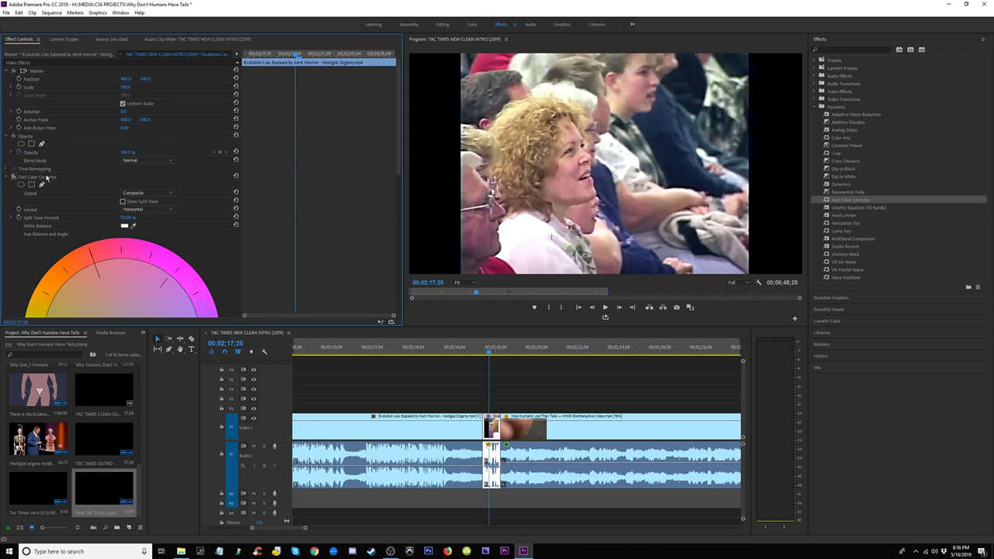
click(462, 350)
key(space)
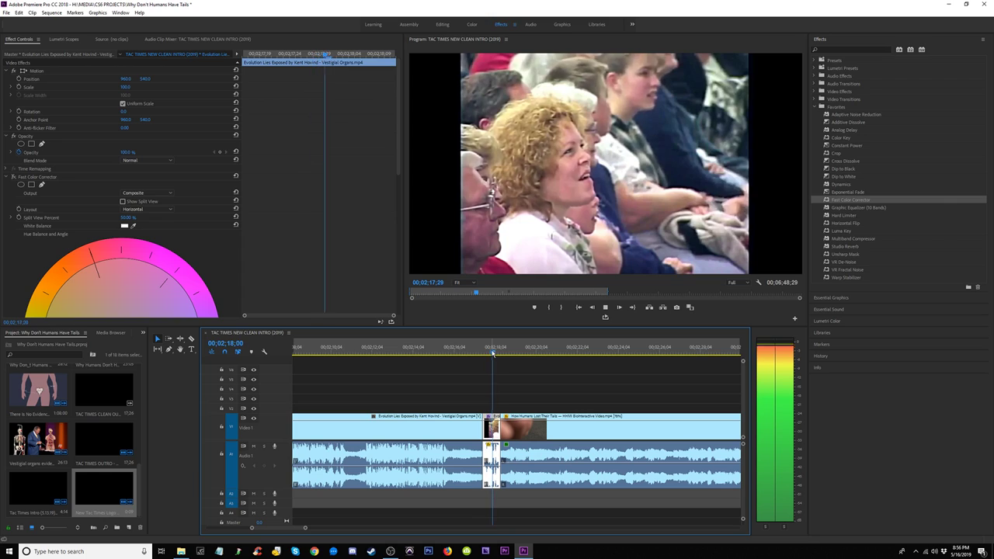
Step: Shift only the audio cut between the audience clip and How Humans Lost Their Tails slightly past the video cut, to 2:18:13
key(equal)
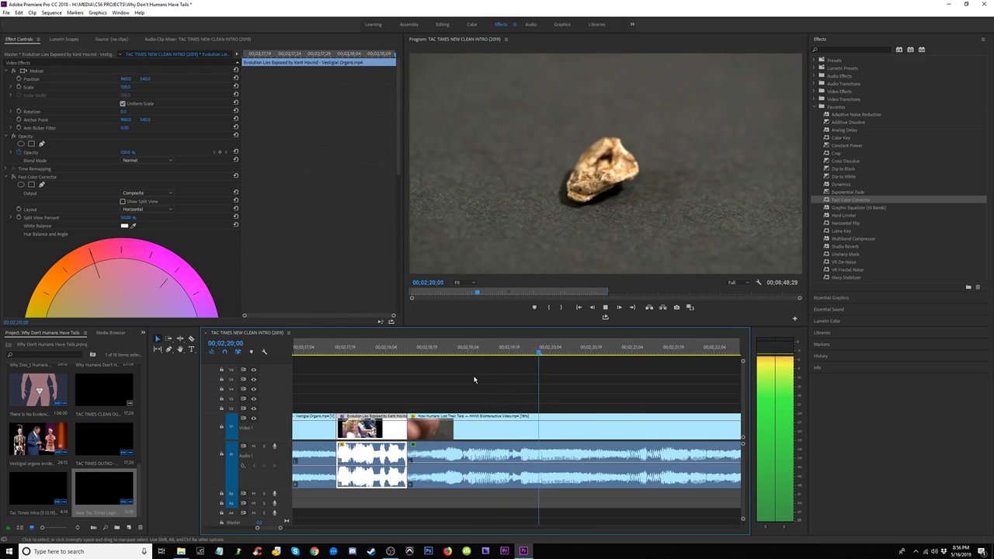
key(space)
drag(412, 433, 416, 451)
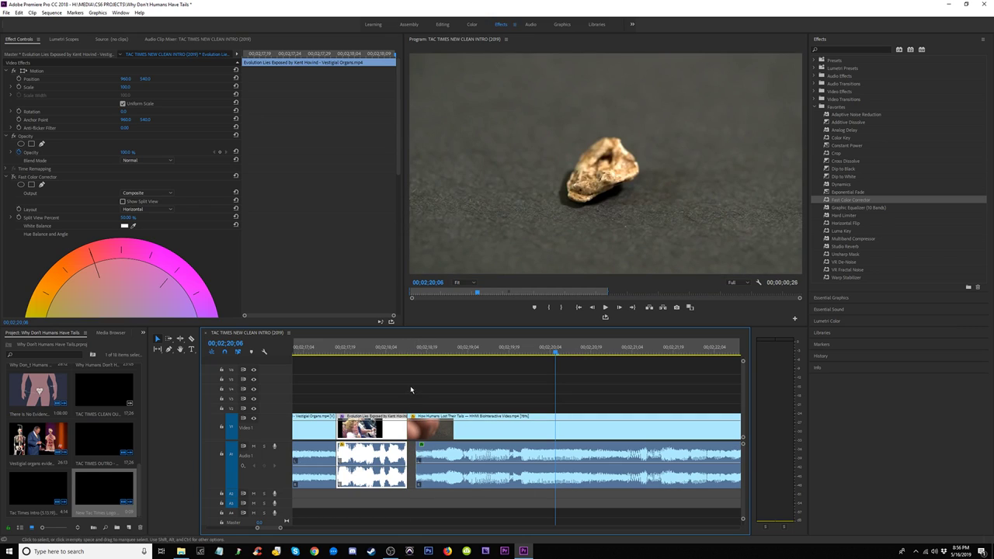
click(322, 348)
key(space)
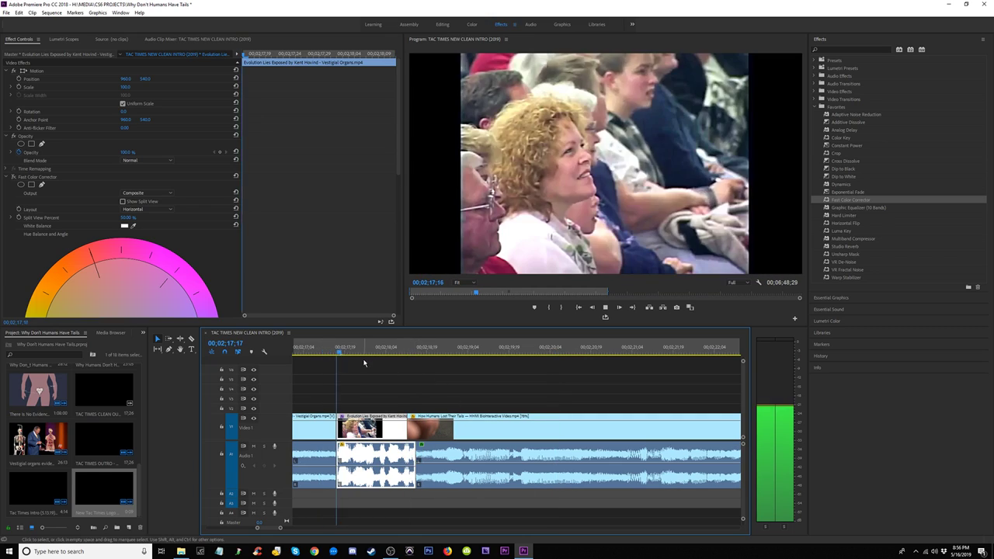
key(space)
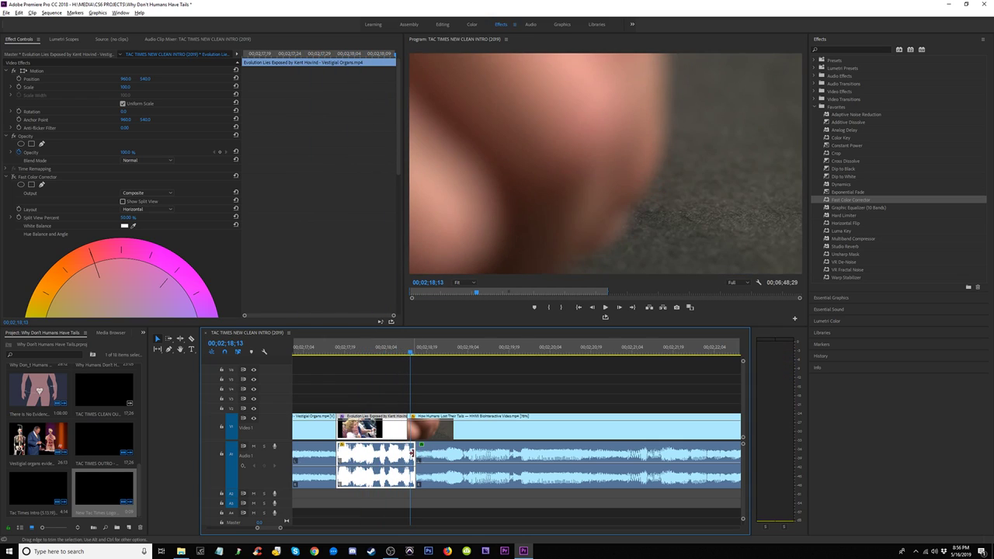
drag(413, 453, 409, 453)
click(414, 482)
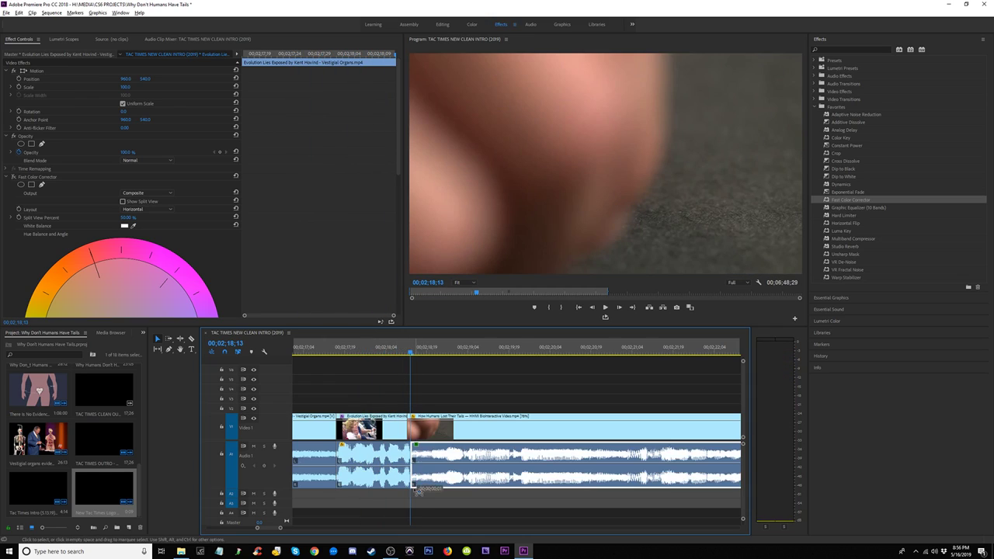
Step: Add a Constant Power crossfade at the shifted audio cut, shorten it to a few frames and play across it
click(415, 494)
drag(423, 497, 404, 483)
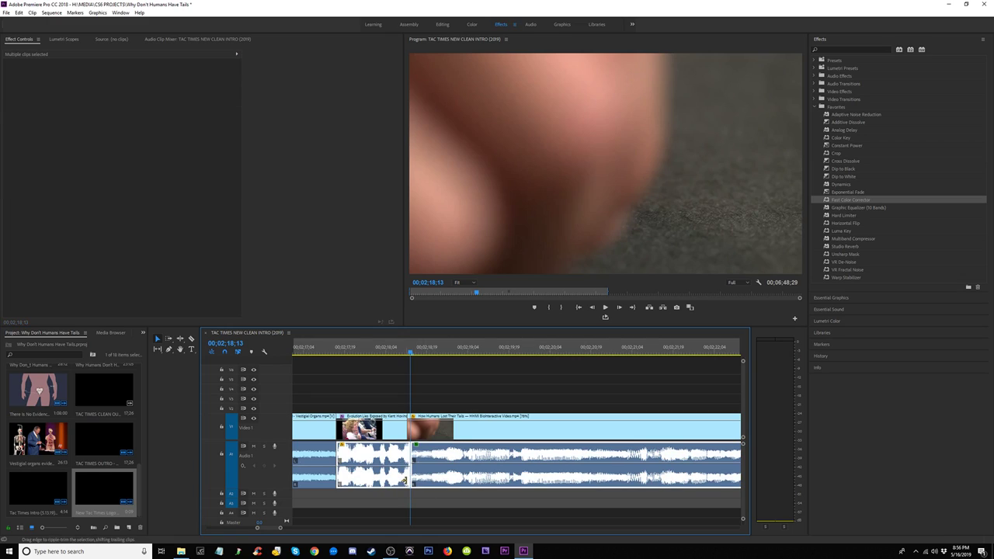
key(ctrl+shift+d)
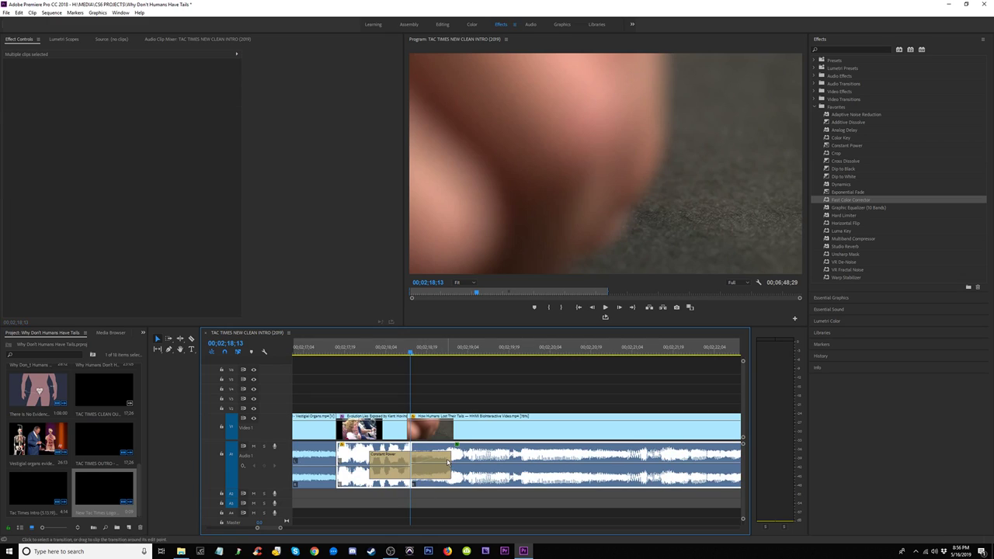
click(447, 463)
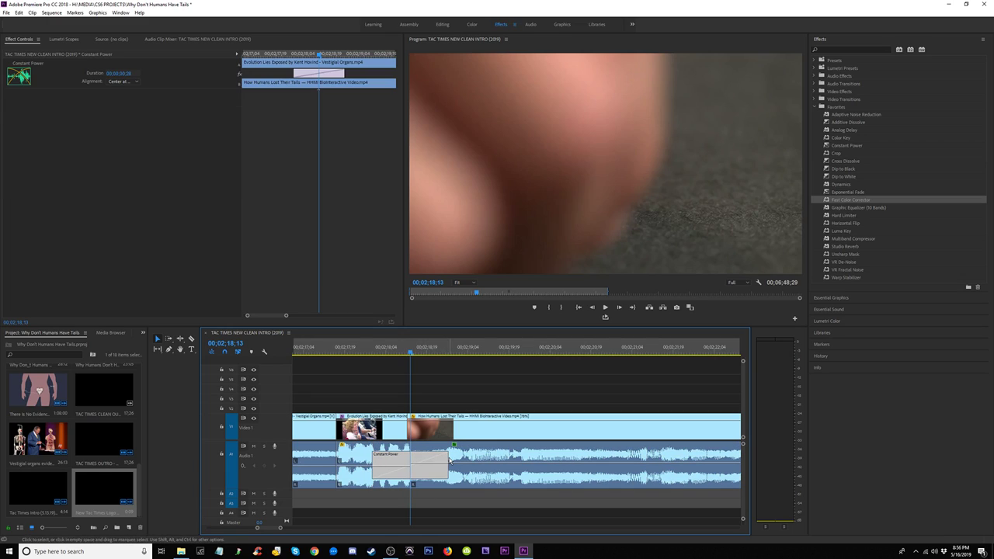
drag(438, 457, 403, 459)
click(362, 348)
key(space)
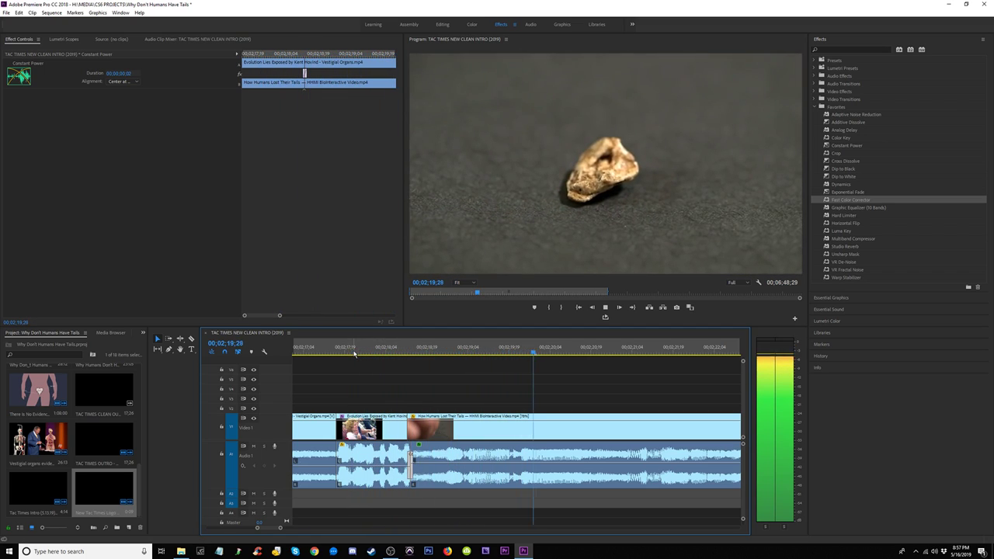
Step: Play from about 2:33, near the end of How Humans Lost Their Tails, through the second black-and-white audience clip
key(minus)
key(minus)
key(minus)
key(minus)
click(589, 352)
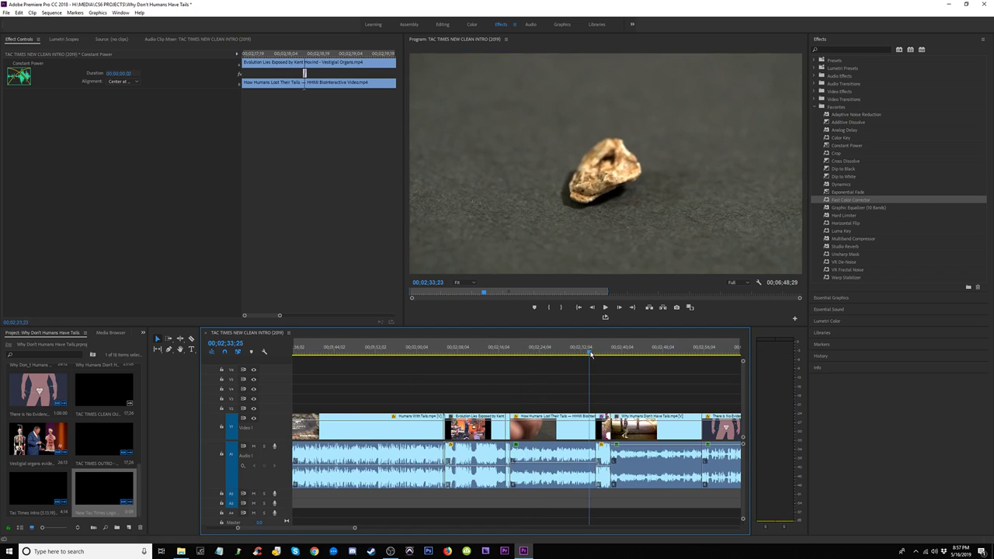
key(space)
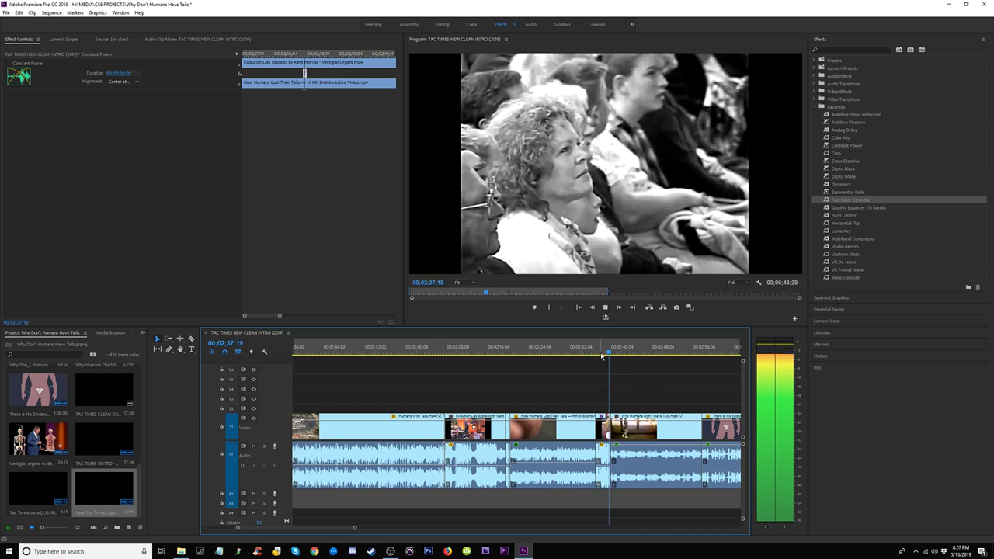
Step: Trim the start of the second audience clip to 2:36:11 and close the gap before it
click(603, 353)
key(equal)
key(equal)
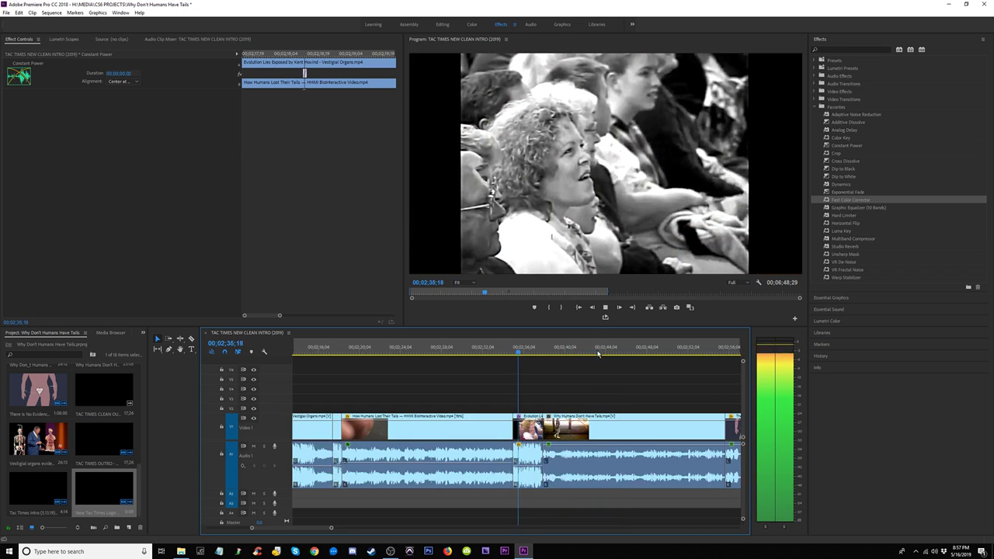
key(space)
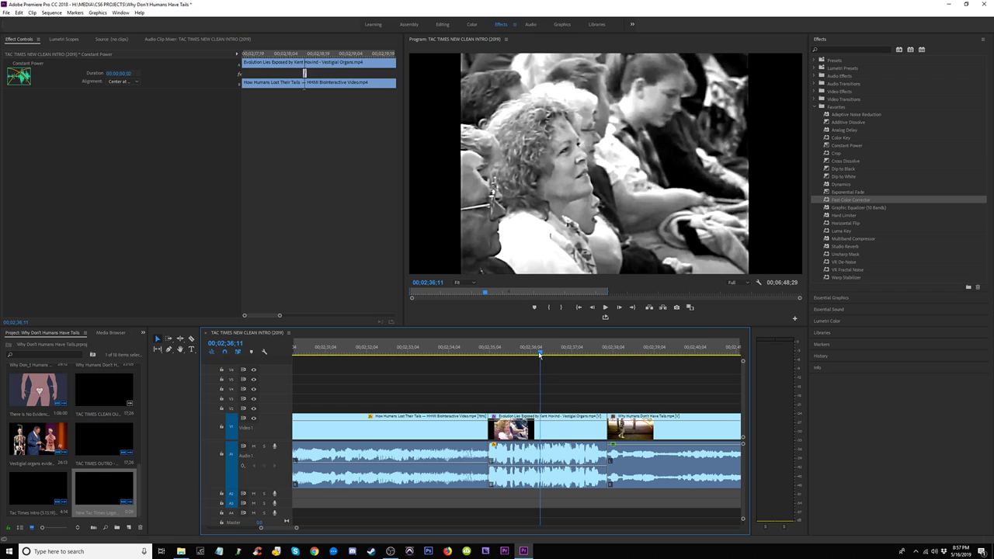
drag(493, 431, 541, 431)
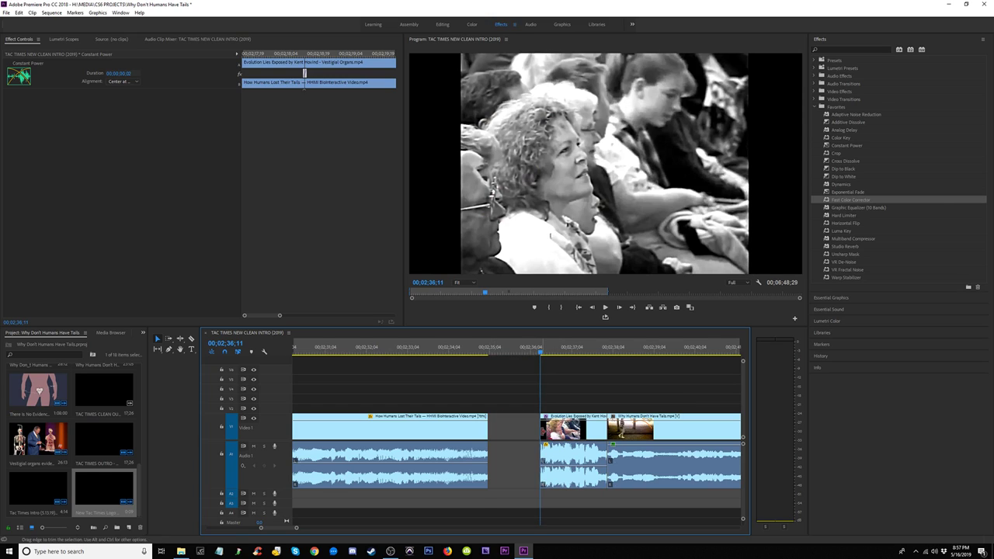
key(space)
key(space)
click(520, 432)
key(Delete)
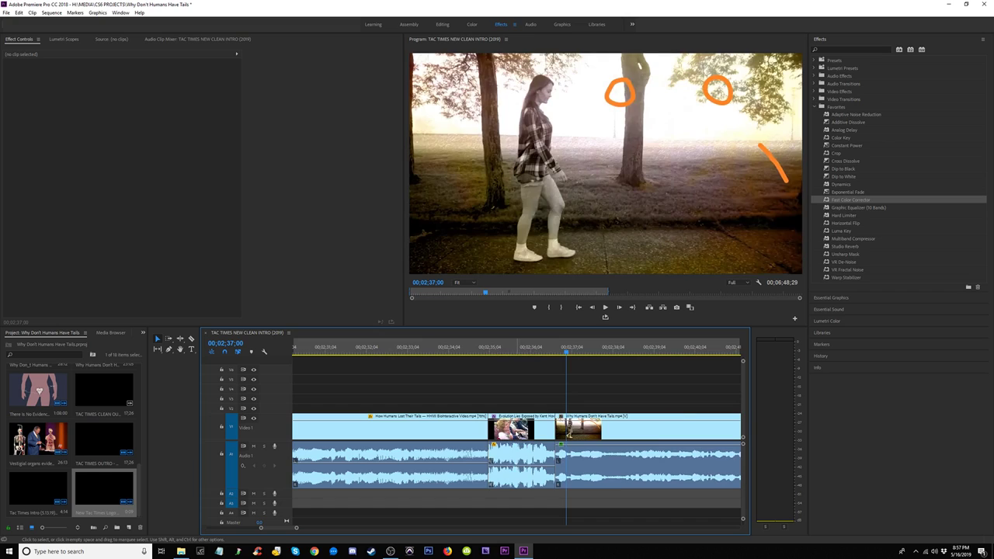
Step: Turn off the Fast Color Corrector effect on the second audience clip and play it back
click(520, 431)
click(15, 177)
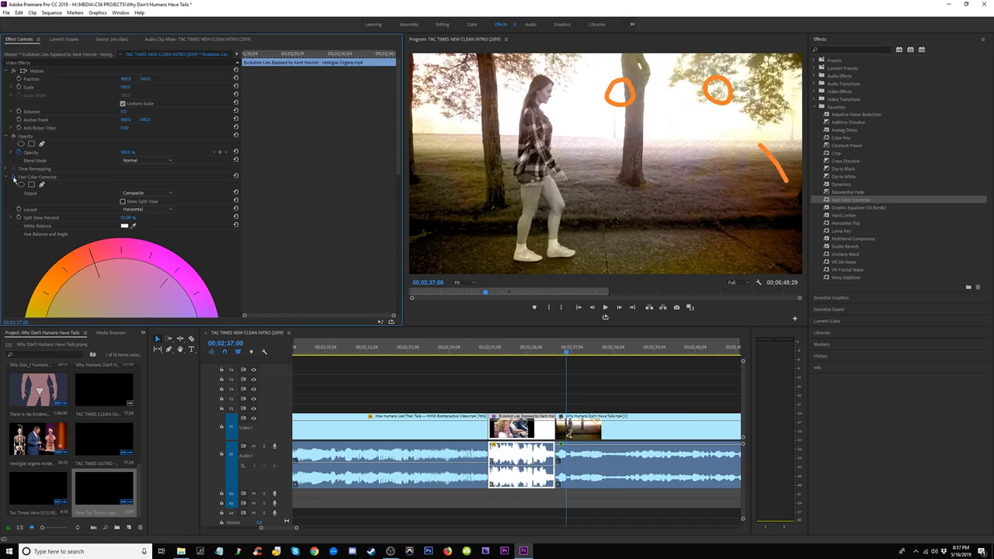
click(454, 352)
key(space)
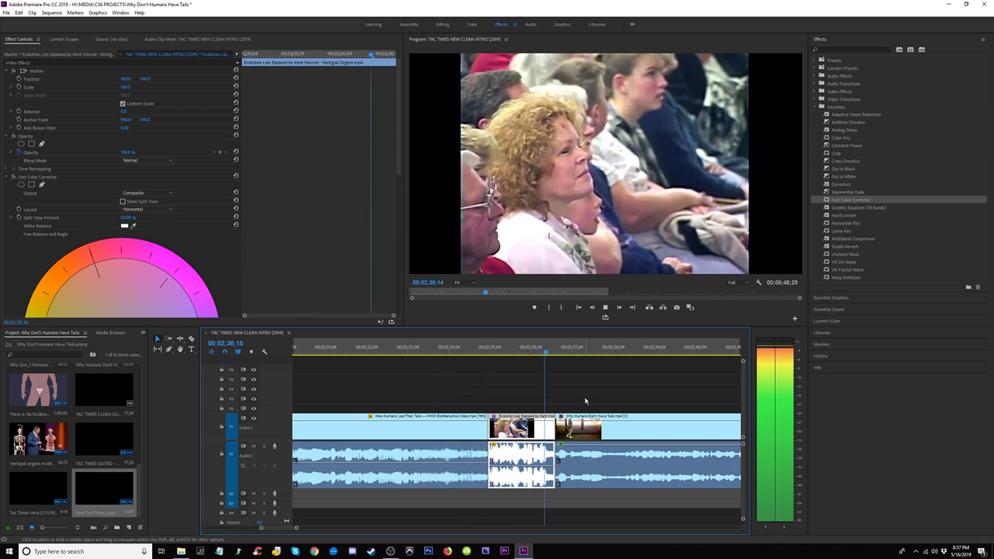
Step: Add a short Constant Power crossfade between the second audience clip and Why Humans Don't Have Tails, and play across it
key(space)
drag(562, 503, 543, 455)
key(ctrl+shift+d)
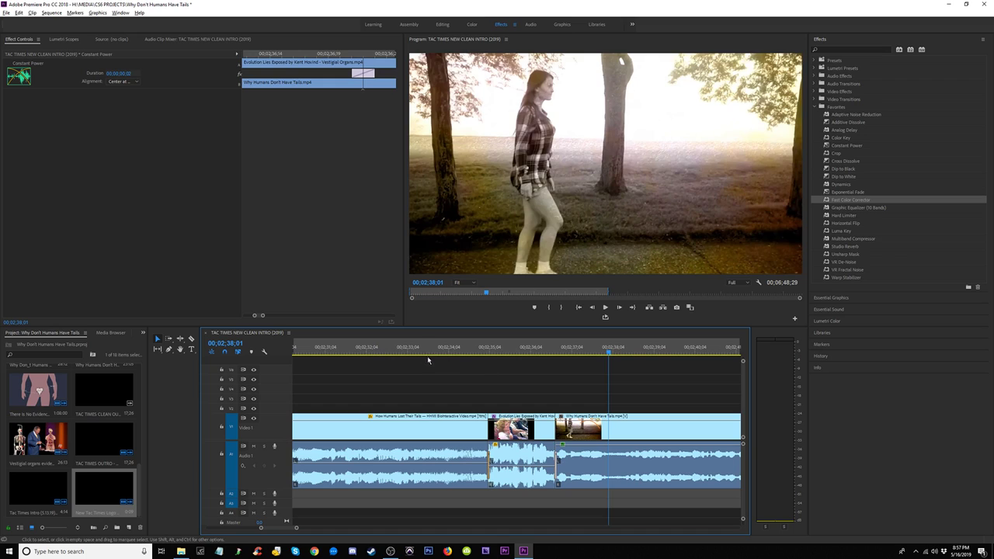
click(392, 349)
key(space)
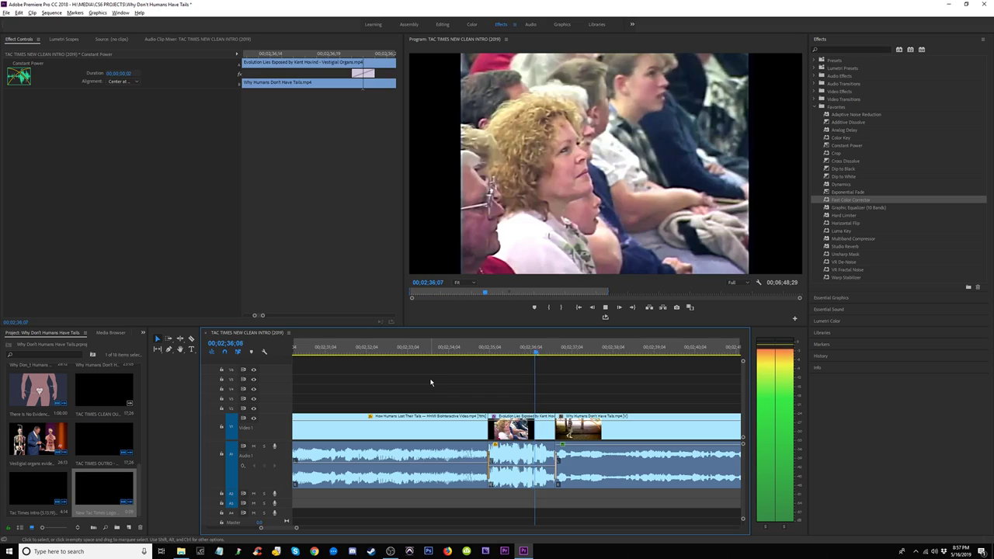
Step: Review the sequence from the second audience clip, skipping ahead to the tailbone animation and watching up to the interview at about 2:59
key(minus)
key(minus)
key(minus)
key(minus)
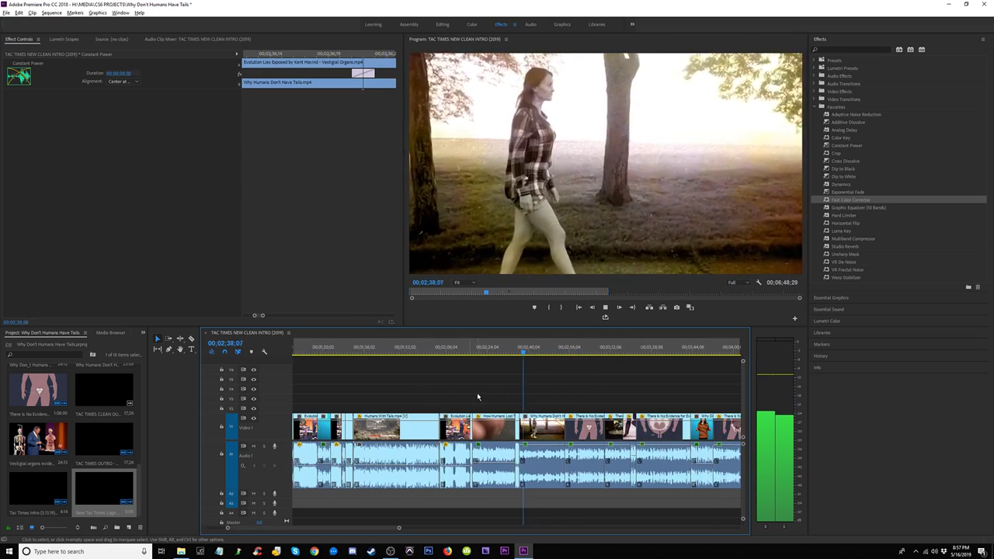
key(minus)
key(minus)
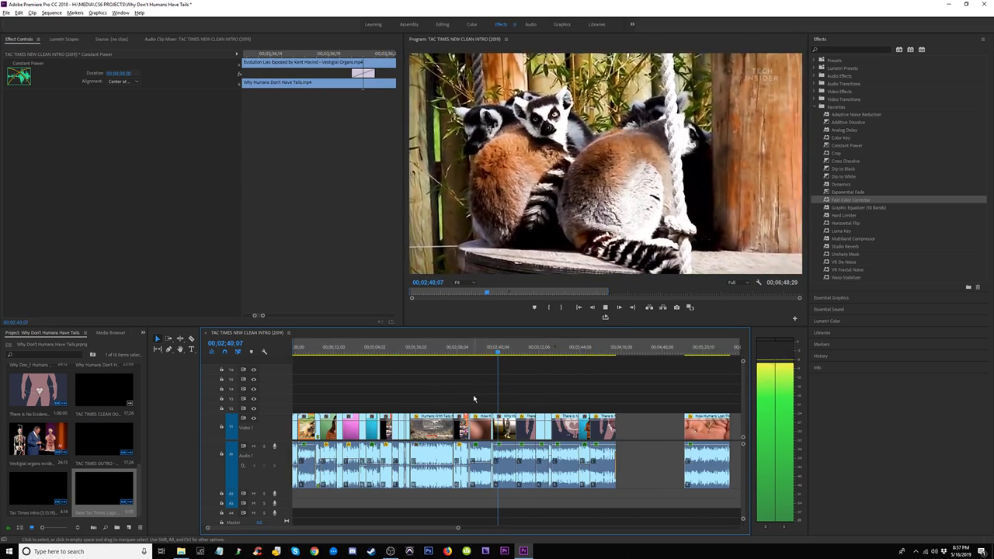
click(512, 352)
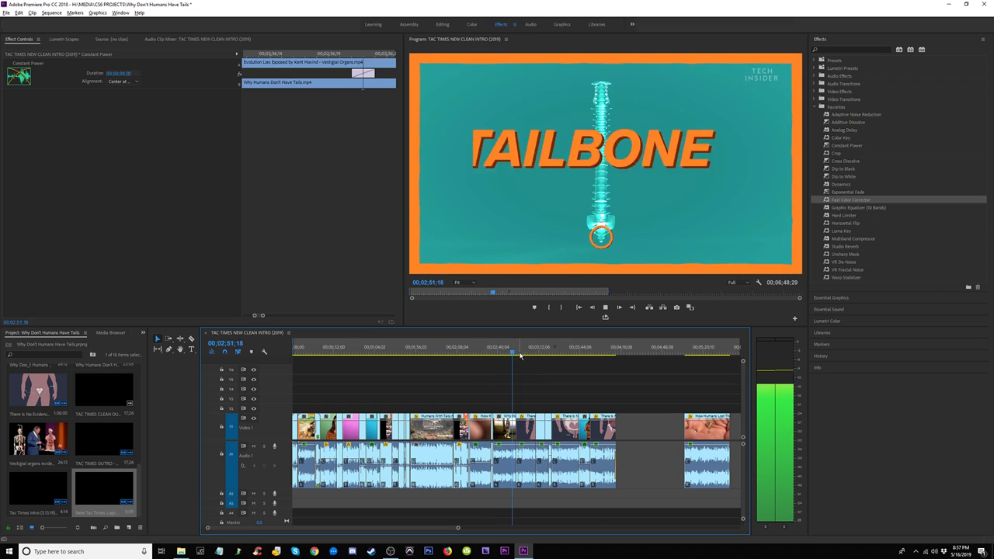
key(equal)
key(equal)
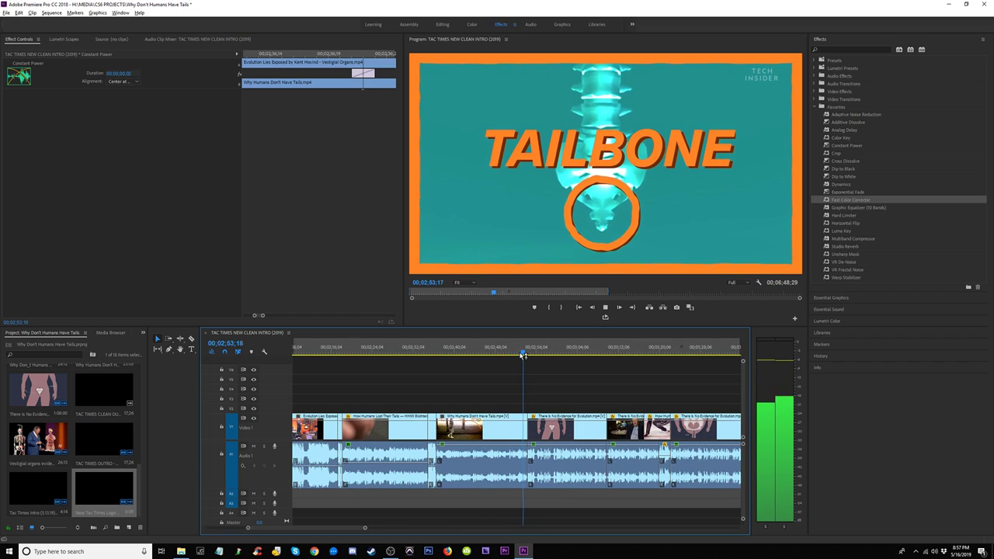
key(equal)
key(equal)
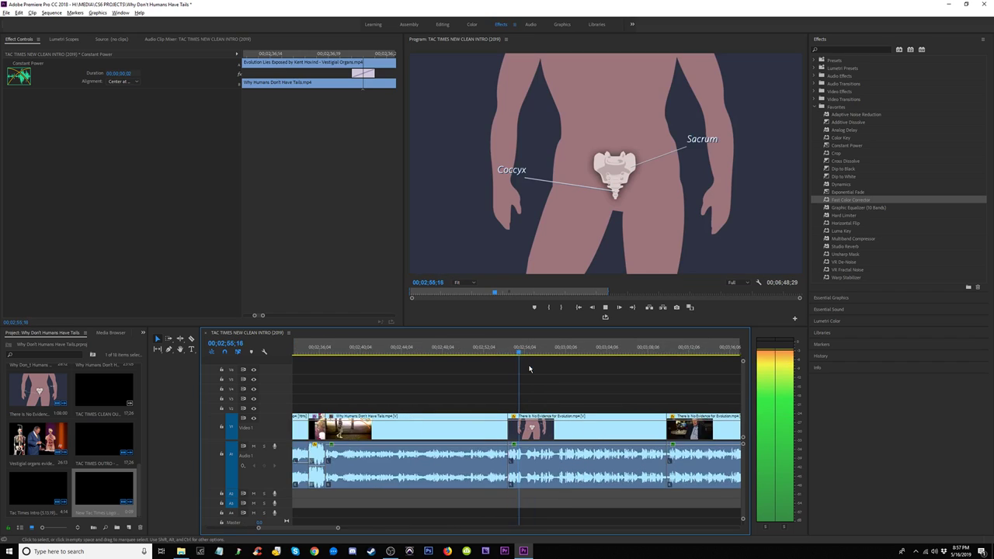
key(minus)
key(minus)
key(minus)
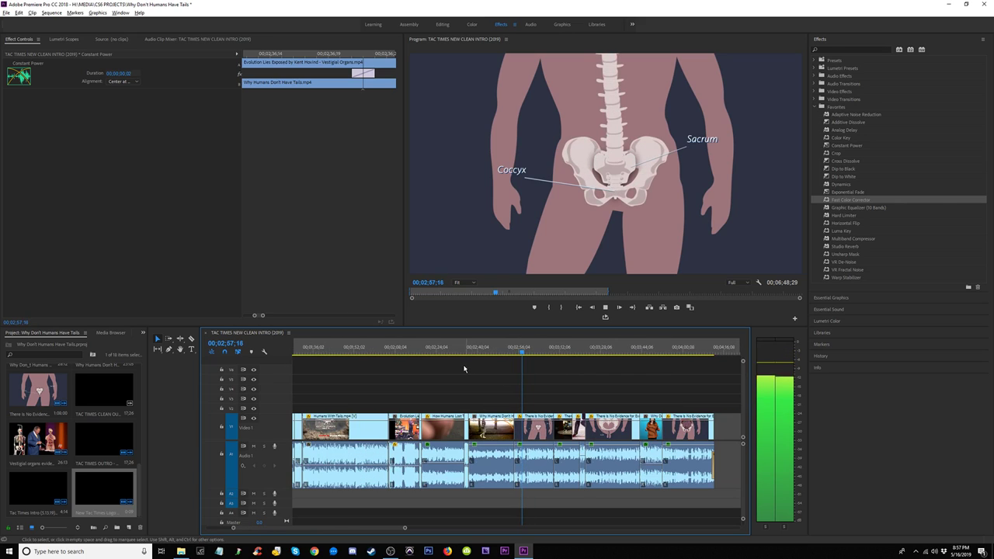
key(minus)
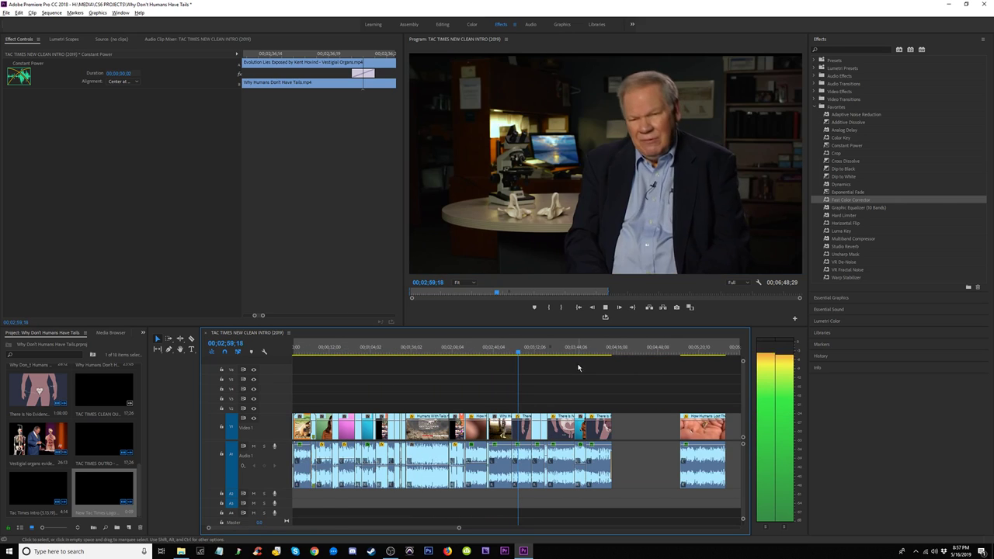
Step: Review the end of the There Is No Evidence for Evolution clip from about 4:03 and close the gap before How Humans Lost Their Tails
click(599, 351)
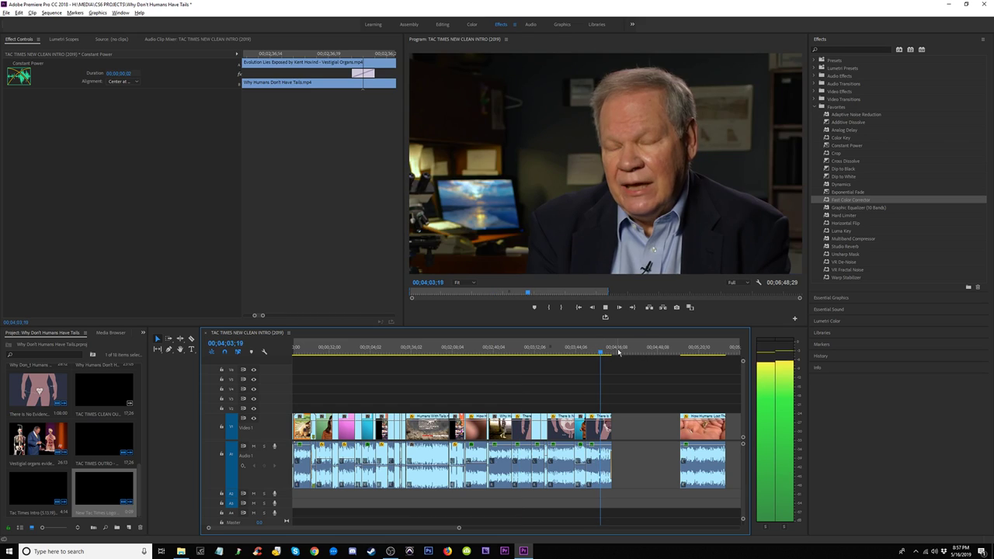
key(minus)
key(equal)
key(equal)
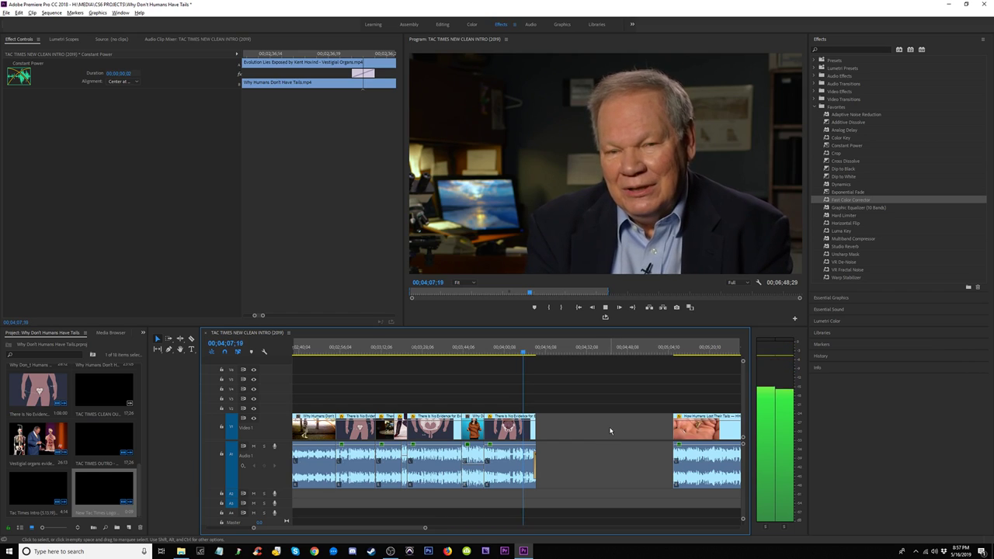
key(minus)
key(minus)
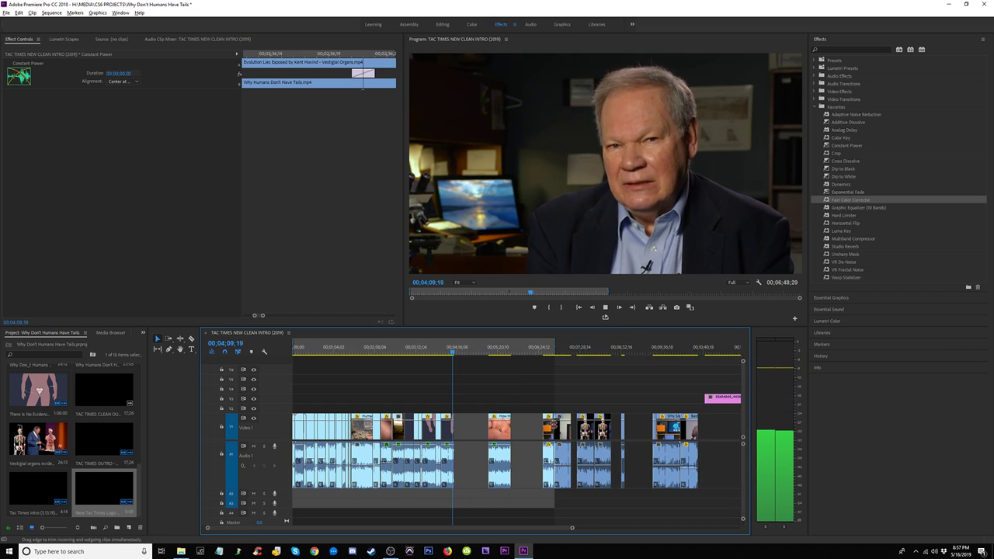
key(equal)
click(557, 426)
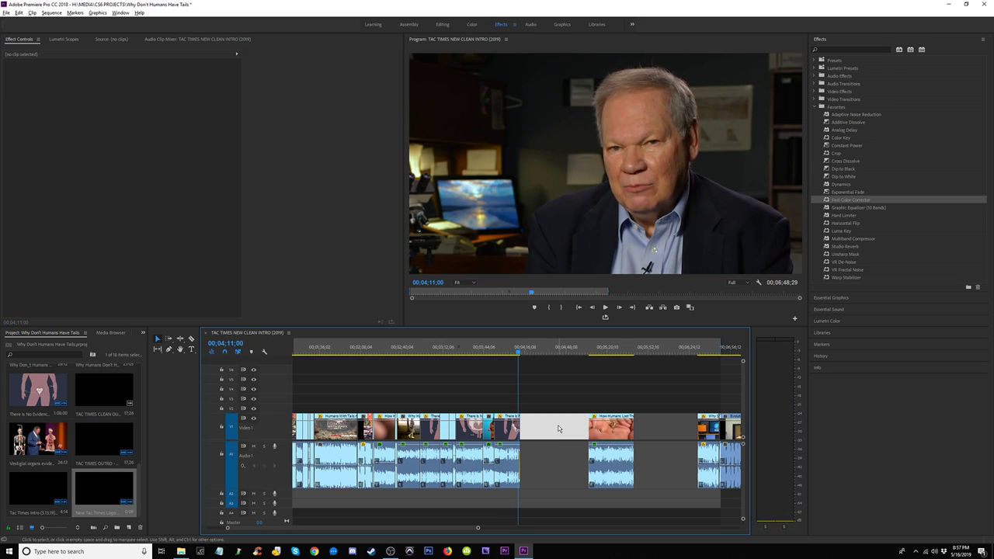
key(Delete)
key(space)
Step: Remove the audio fade at the end of the There Is No Evidence for Evolution clip and play across the cut
key(equal)
key(equal)
key(equal)
key(equal)
key(equal)
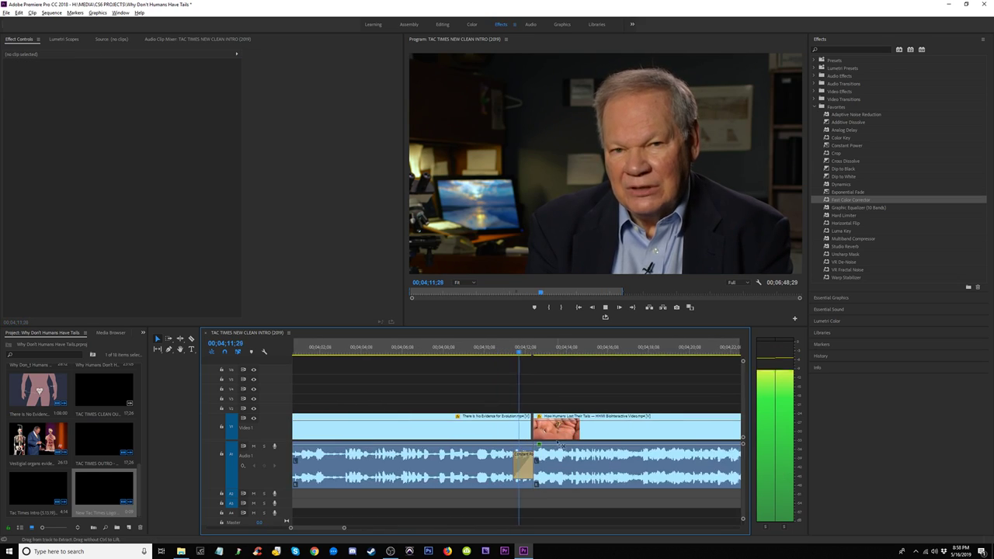
click(530, 472)
key(Delete)
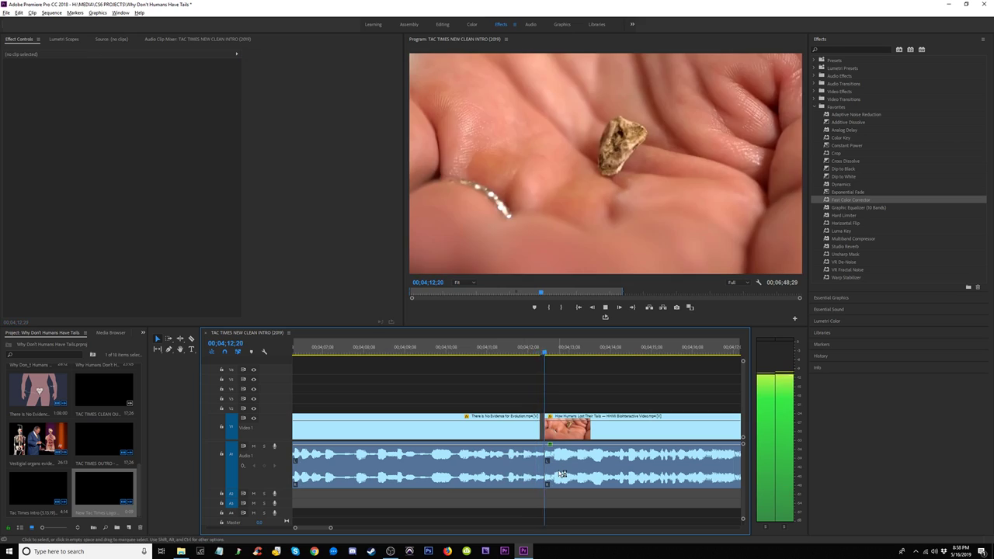
key(space)
click(497, 352)
key(space)
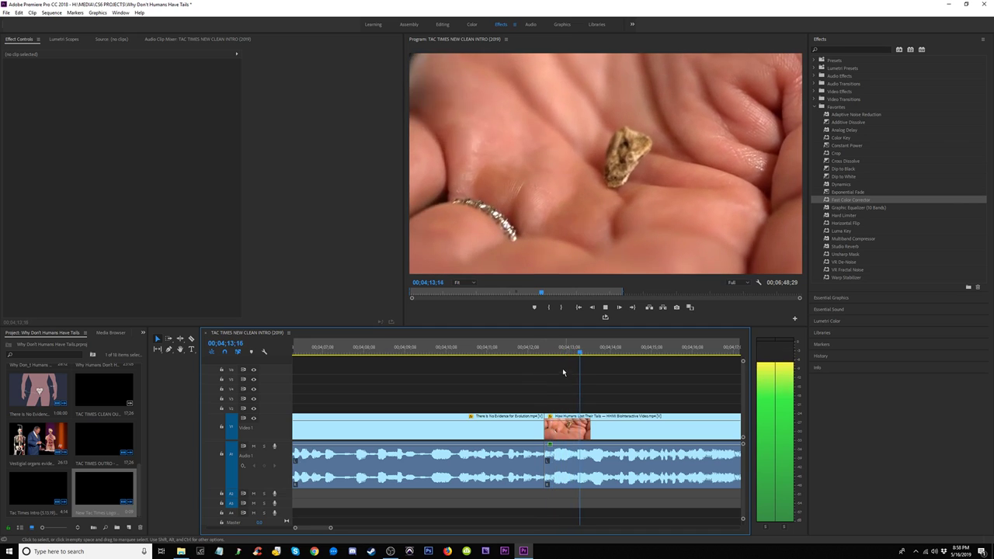
Step: Shift the How Humans Lost Their Tails clip slightly earlier to close the tiny video gap before it, and play across the cut
key(space)
click(585, 436)
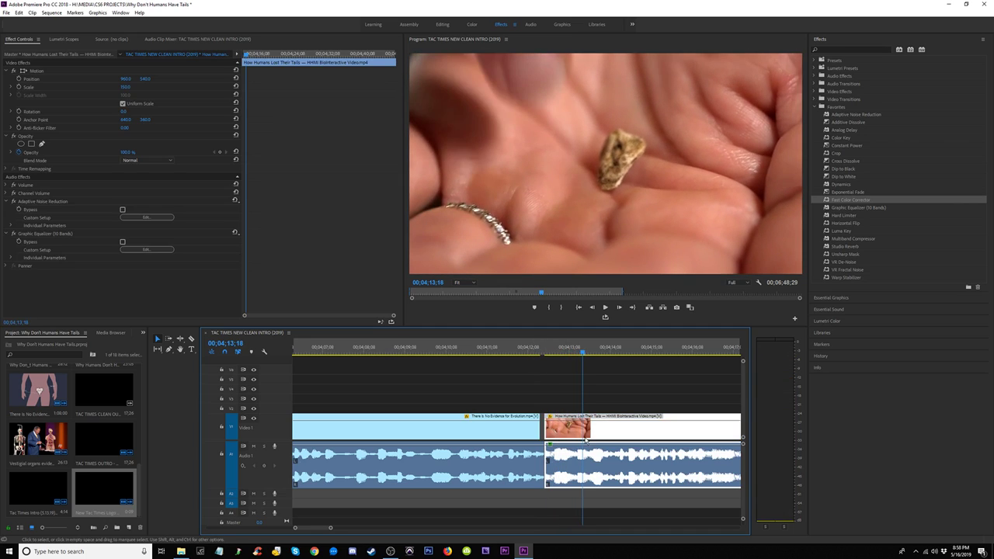
drag(586, 437, 581, 437)
click(473, 347)
key(space)
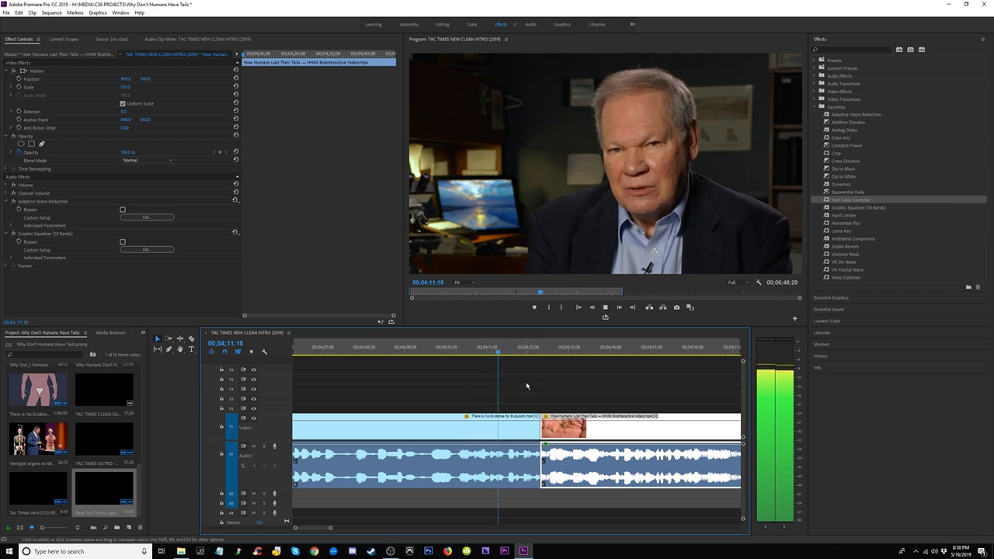
Step: Move the audio cut into How Humans Lost Their Tails a few frames past its video cut and play it back
drag(542, 454, 548, 454)
click(491, 349)
key(space)
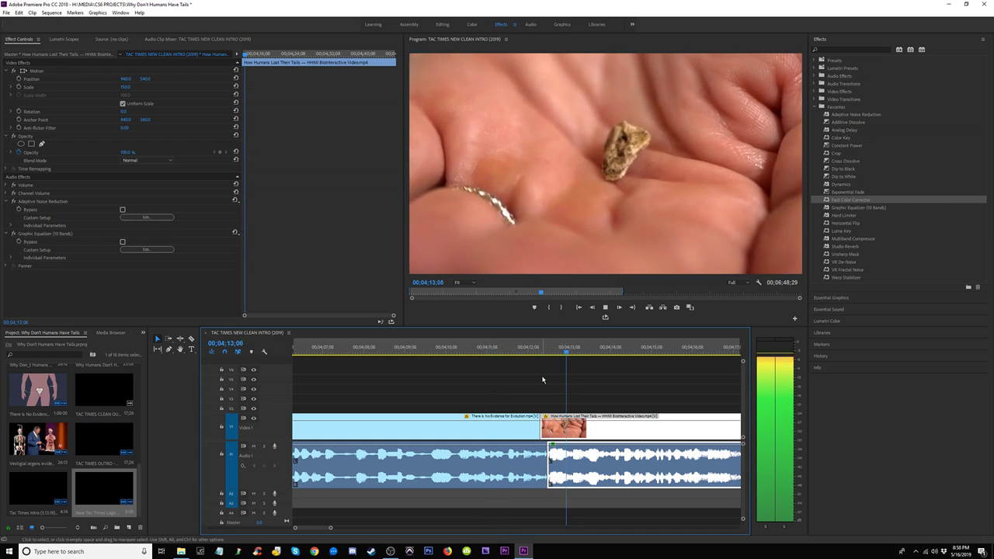
Step: Add a short Constant Power crossfade at the audio cut into How Humans Lost Their Tails and play across it
key(space)
drag(556, 496, 548, 461)
key(ctrl+shift+d)
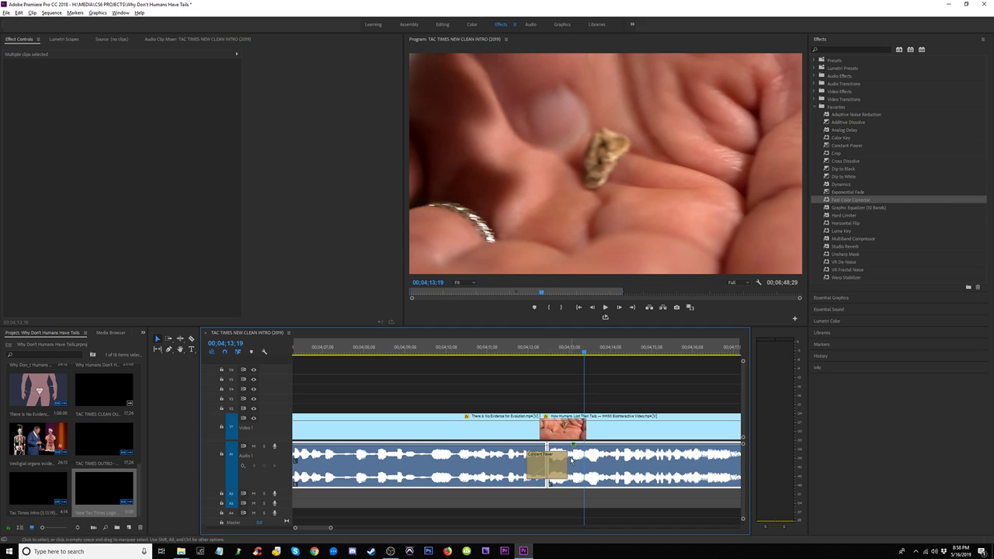
click(508, 349)
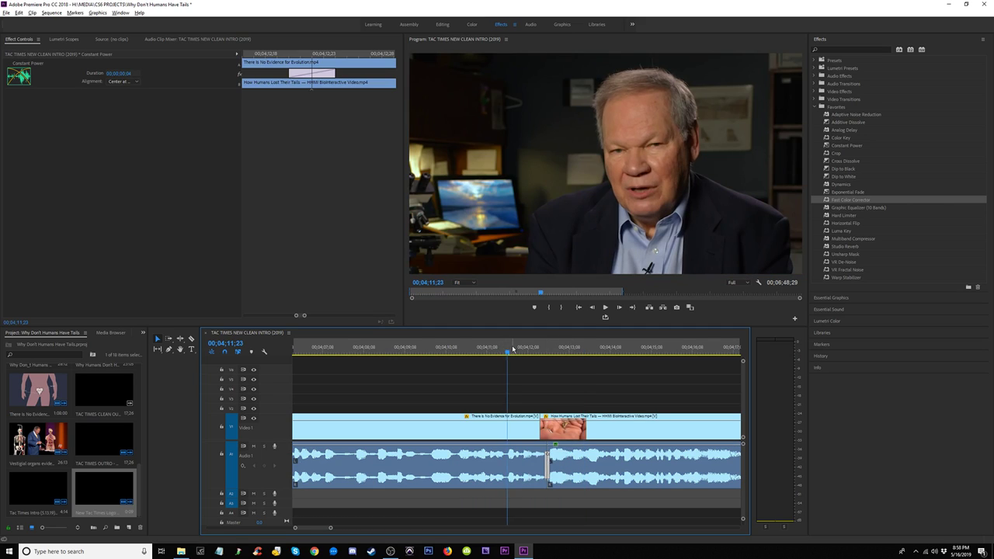
key(space)
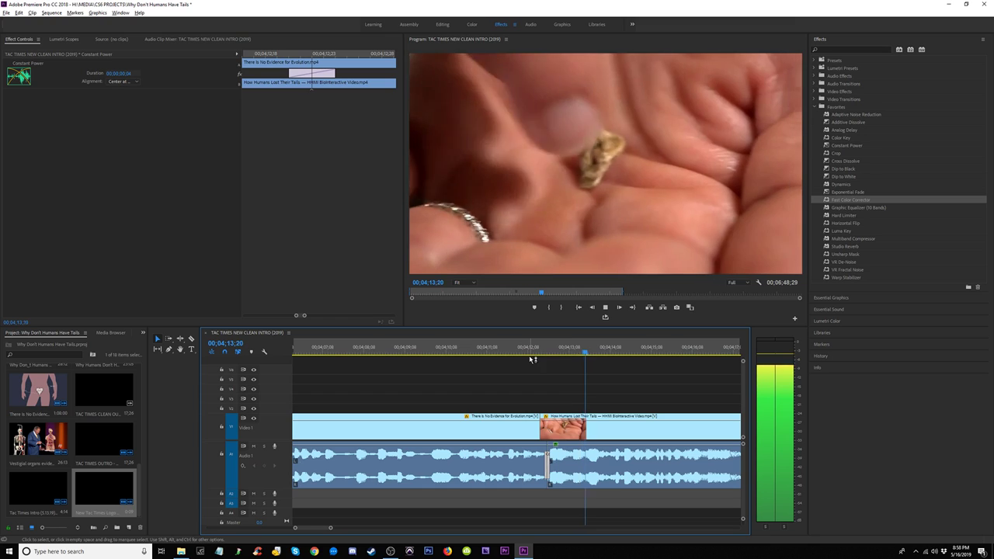
Step: Review the How Humans Lost Their Tails clip from the hand-held bone shot to its end at about 4:47
key(minus)
key(minus)
key(minus)
key(minus)
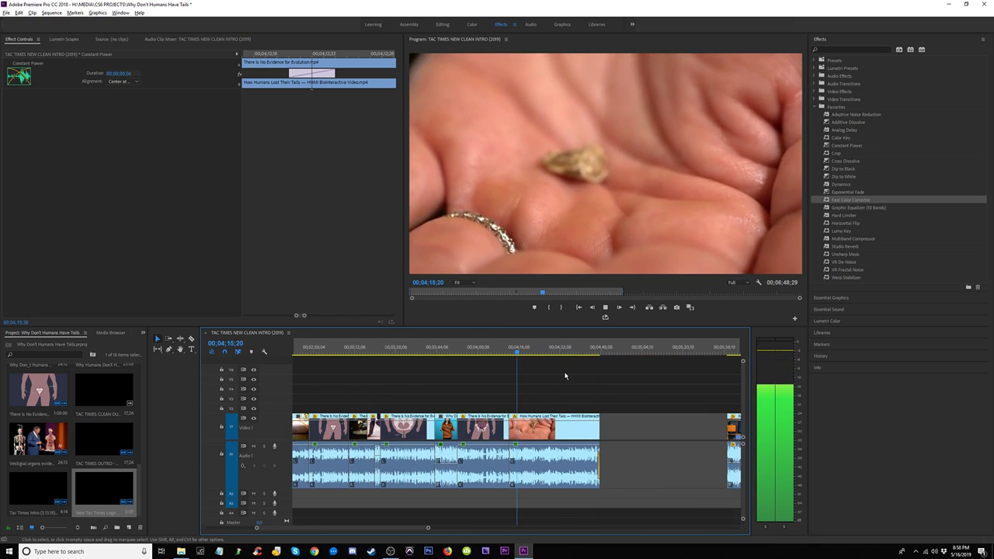
key(minus)
key(minus)
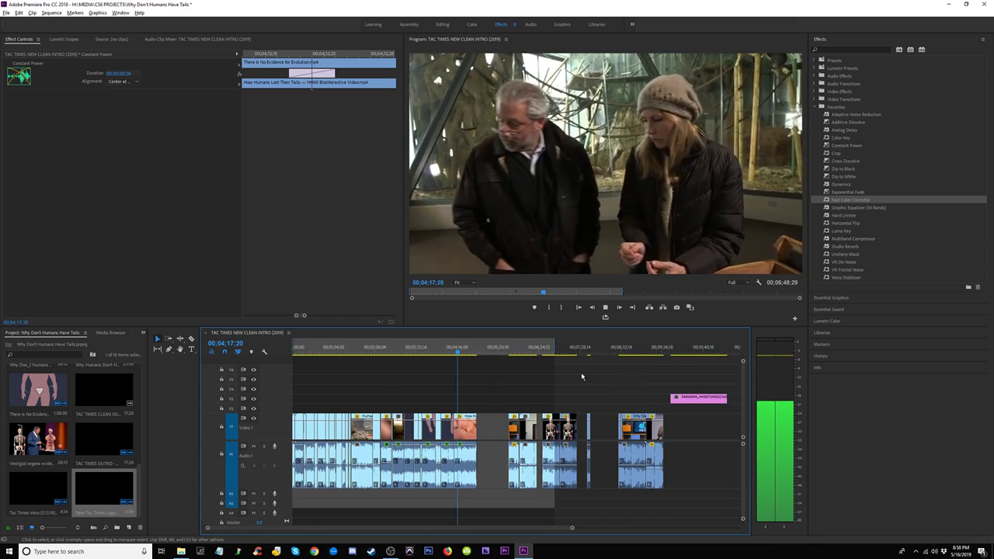
key(equal)
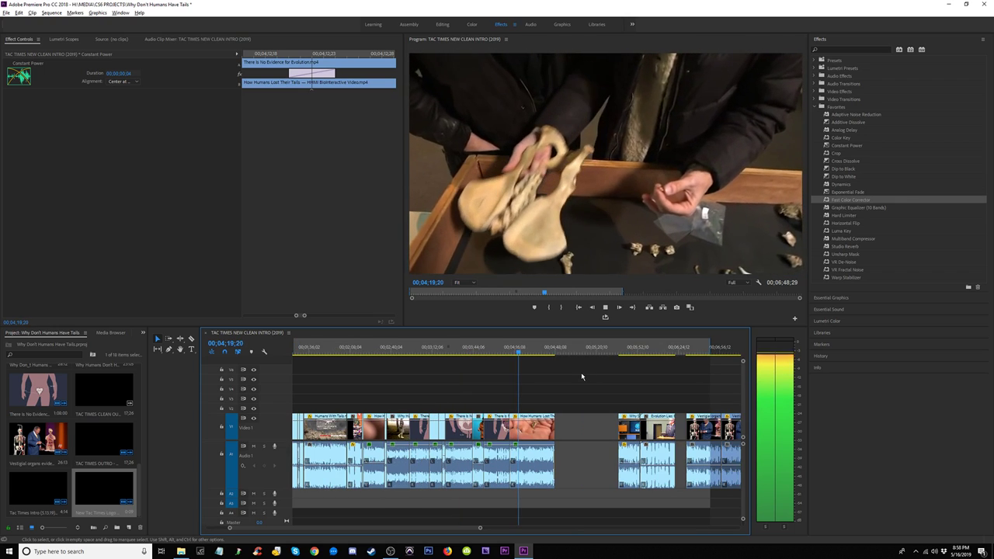
key(equal)
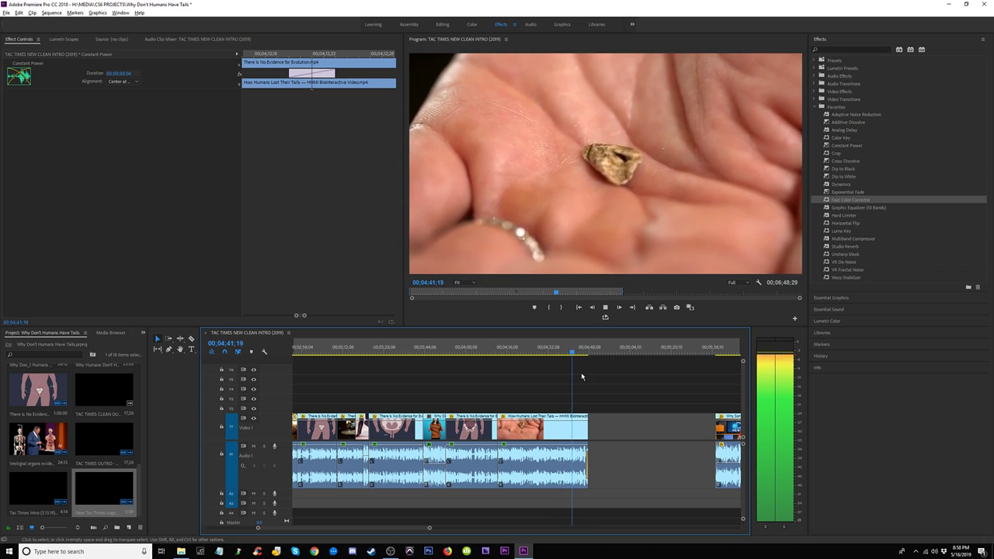
click(604, 461)
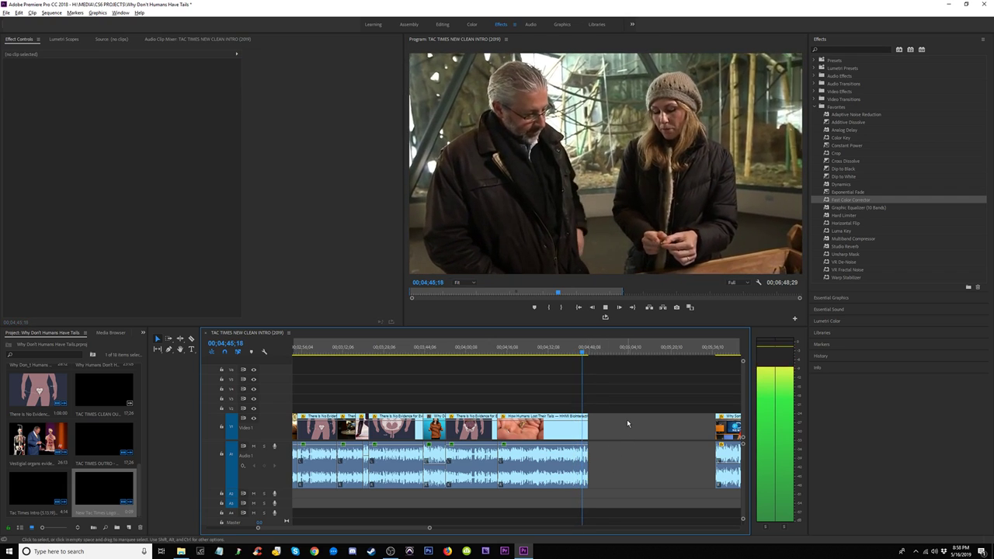
key(space)
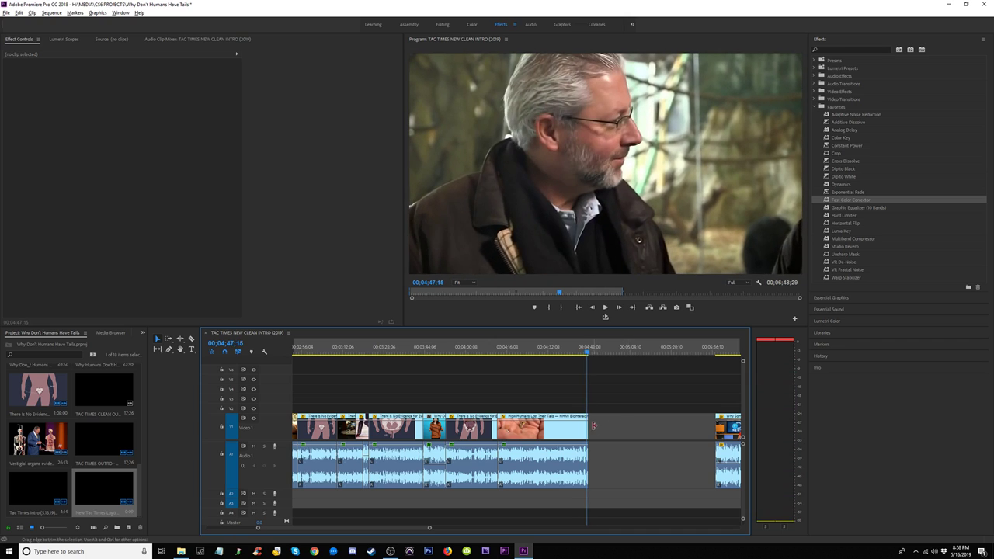
Step: Extend the end of the How Humans Lost Their Tails clip past the ice-skating footage, playing the added material
drag(592, 426, 619, 427)
key(space)
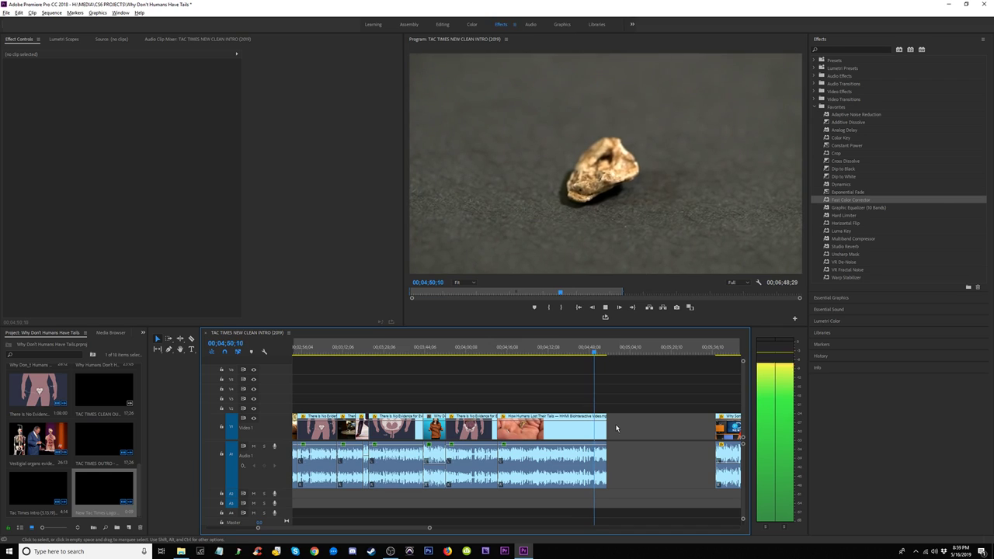
key(space)
drag(610, 427, 676, 427)
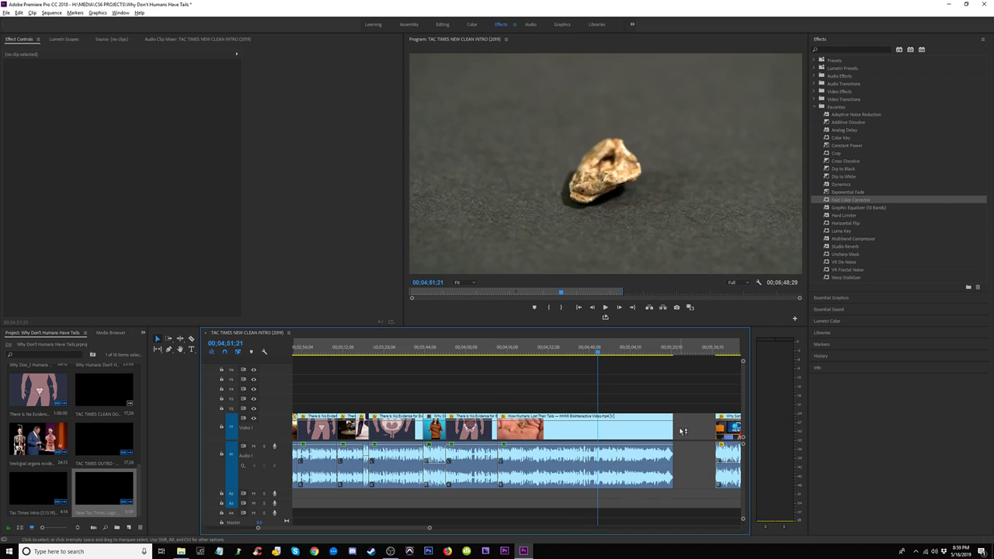
key(space)
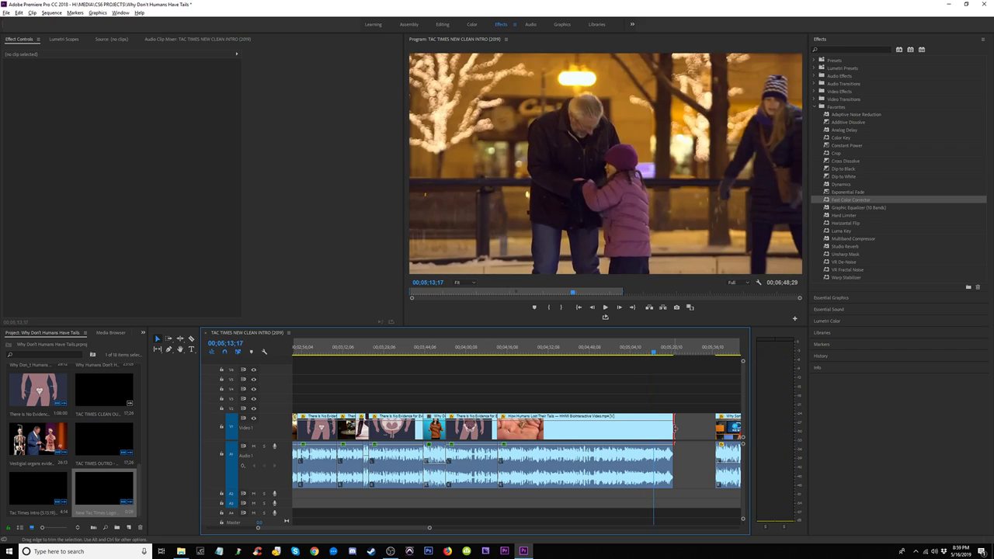
drag(674, 429, 696, 427)
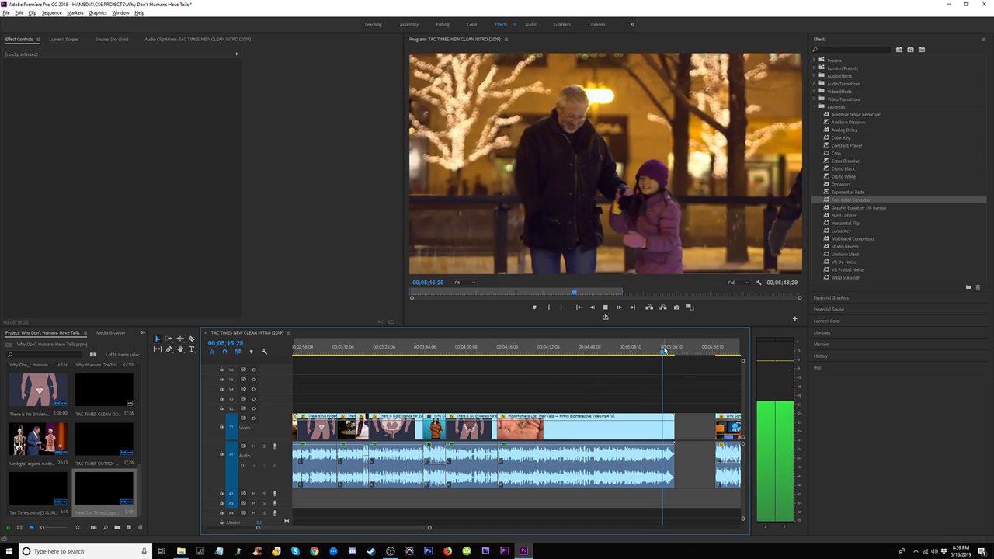
Step: Compare the earlier bone footage around 2:20 with the extended How Humans Lost Their Tails clip, scrubbing through its skating scene
drag(411, 350, 382, 368)
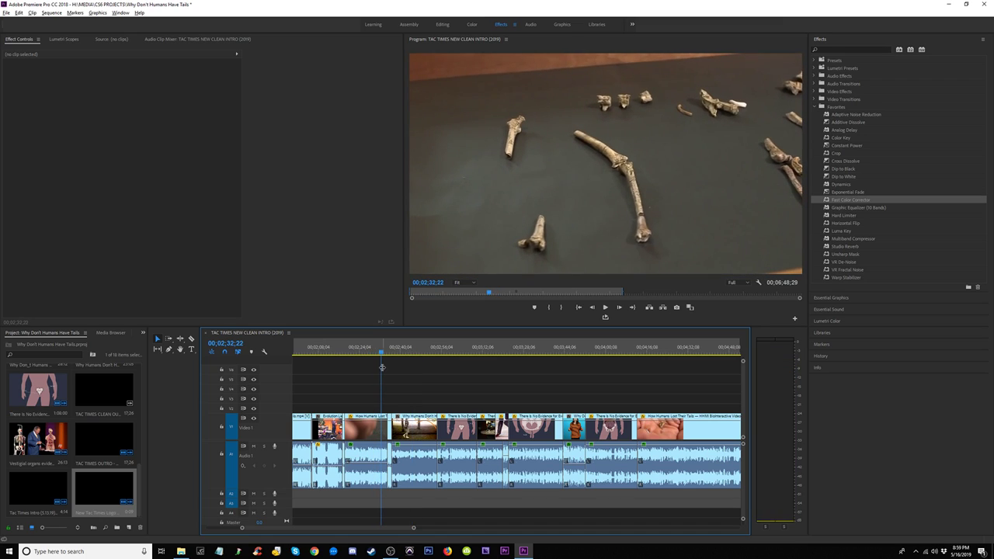
key(space)
click(367, 350)
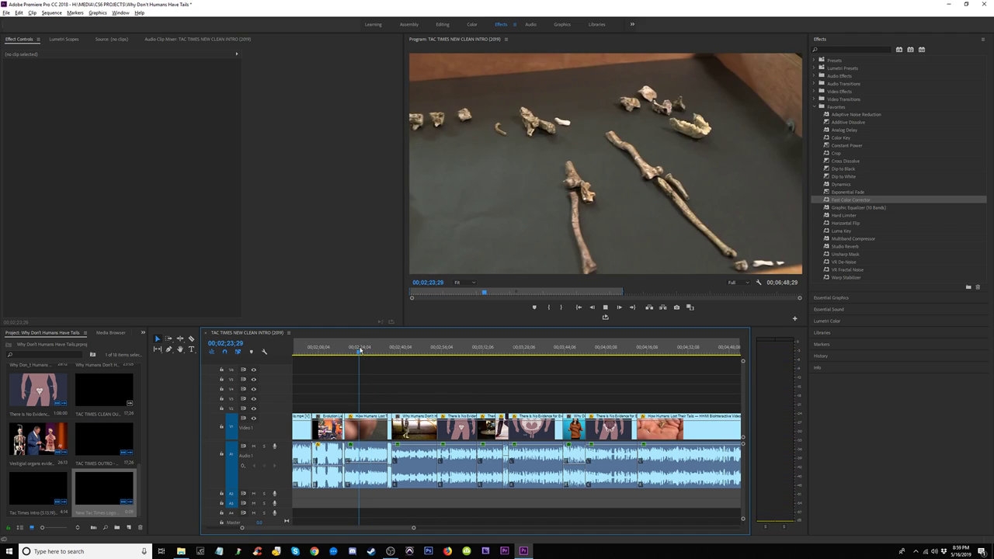
click(360, 350)
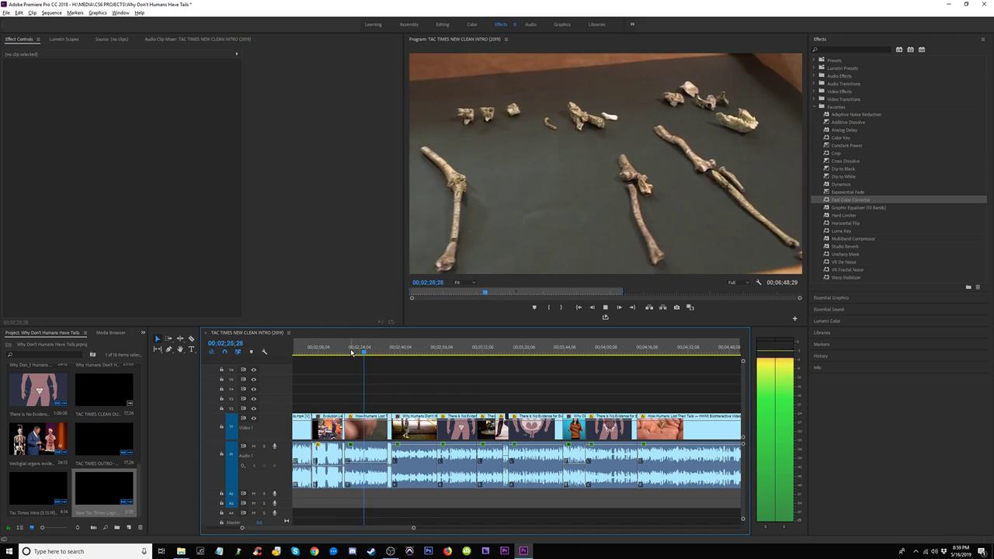
click(345, 351)
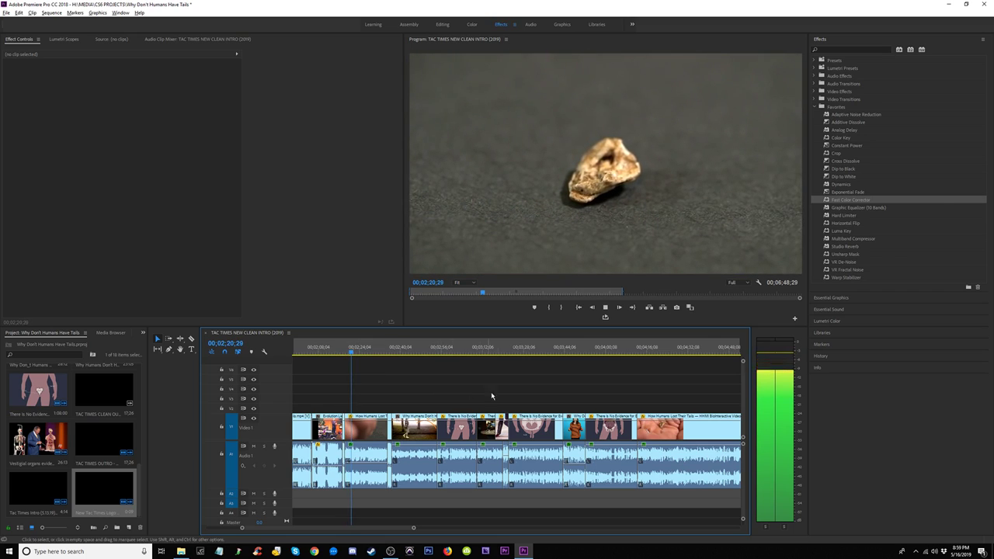
click(652, 351)
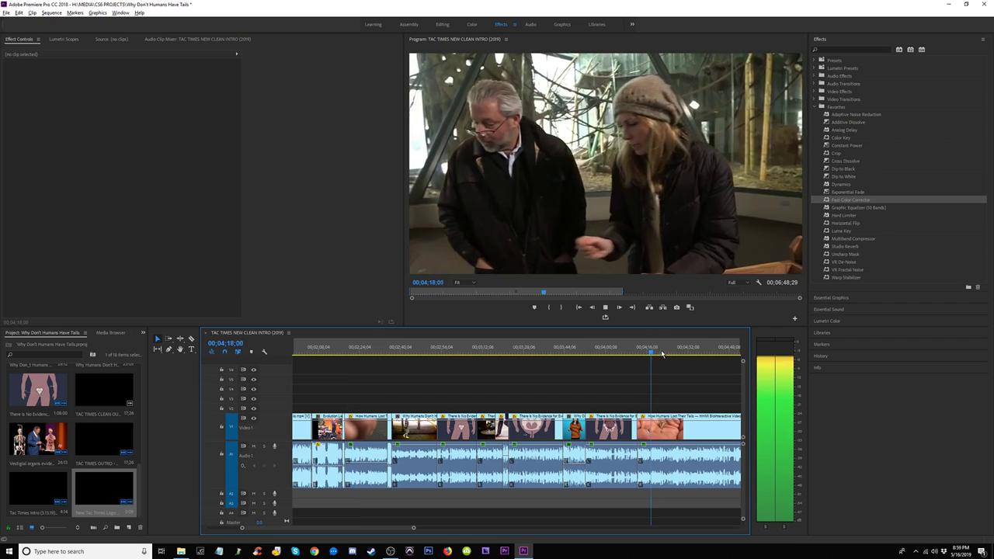
drag(662, 354, 722, 357)
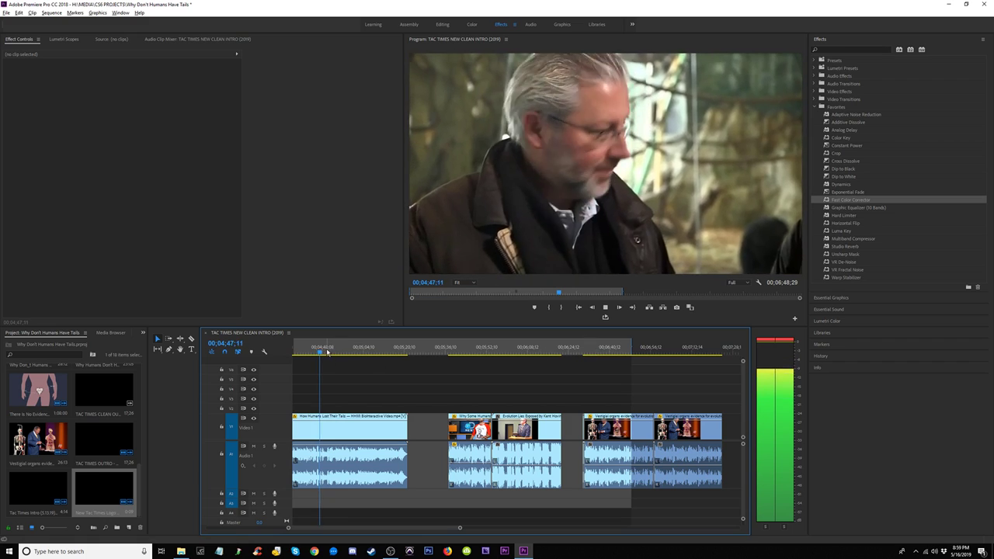
drag(327, 352, 353, 352)
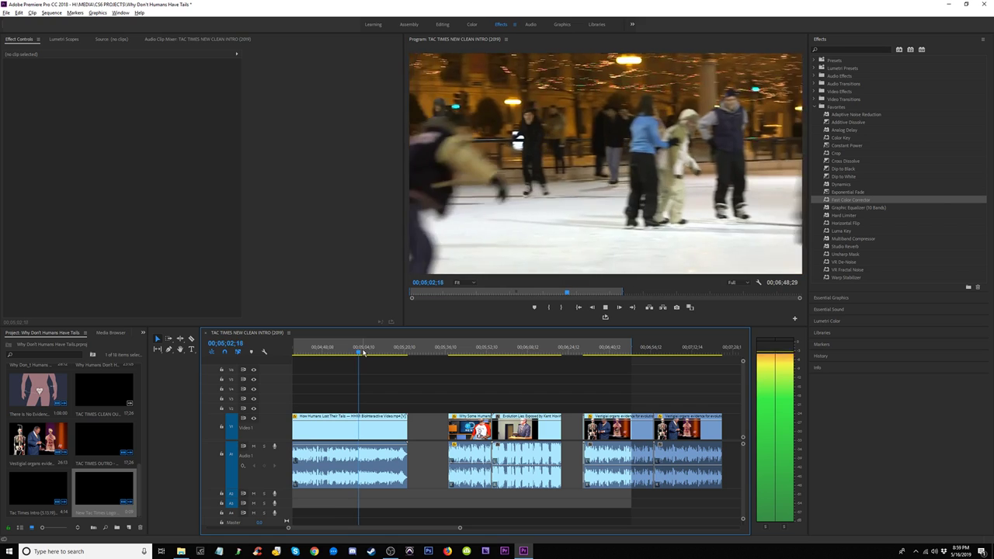
drag(362, 351, 441, 368)
key(minus)
key(minus)
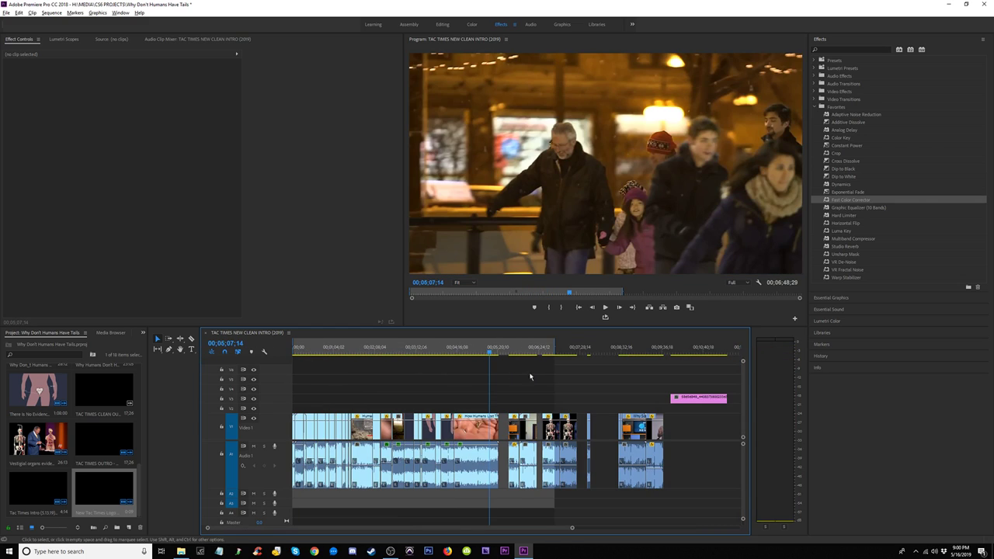
Step: Play How Humans Lost Their Tails from about 4:35 and trim its end back to 4:48:01, on the man looking down
key(equal)
click(471, 352)
key(space)
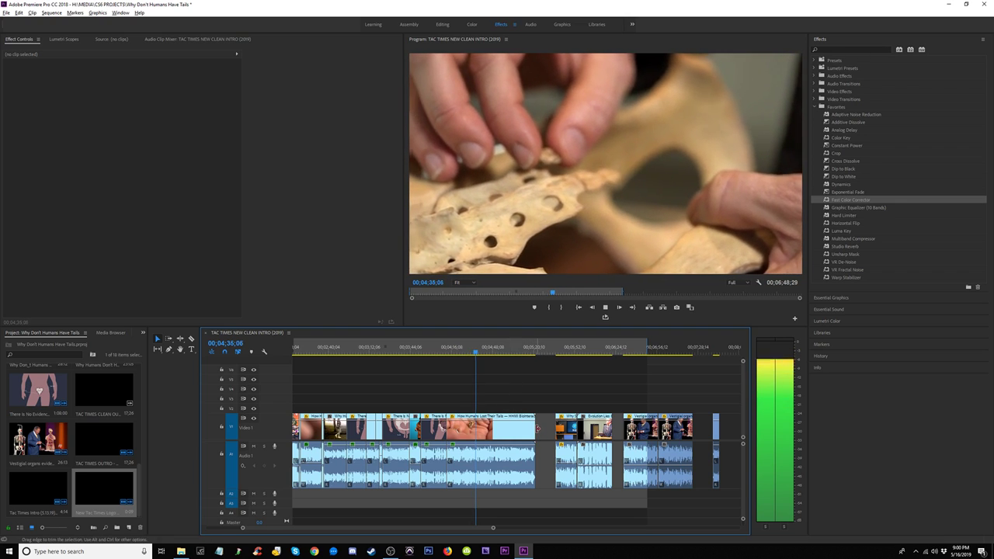
key(space)
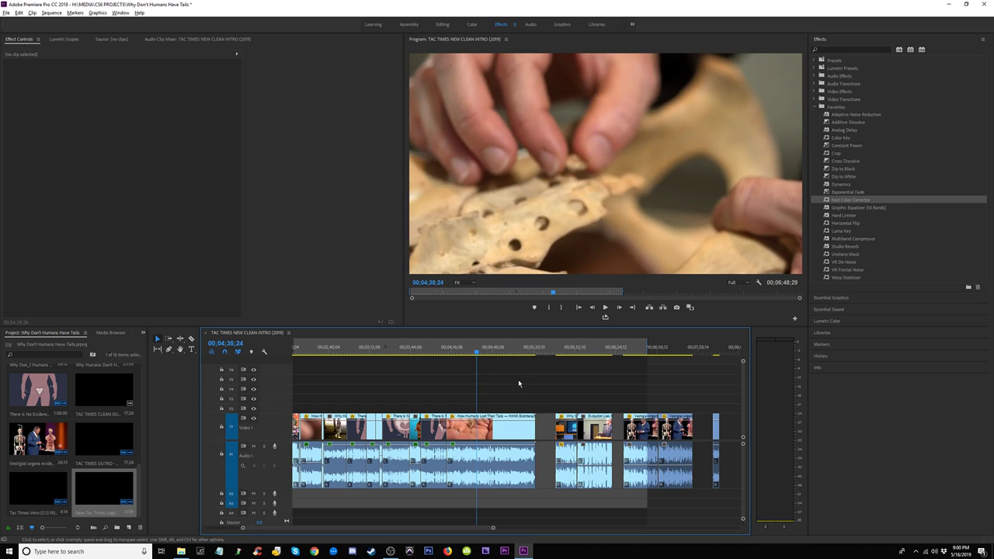
click(483, 352)
key(space)
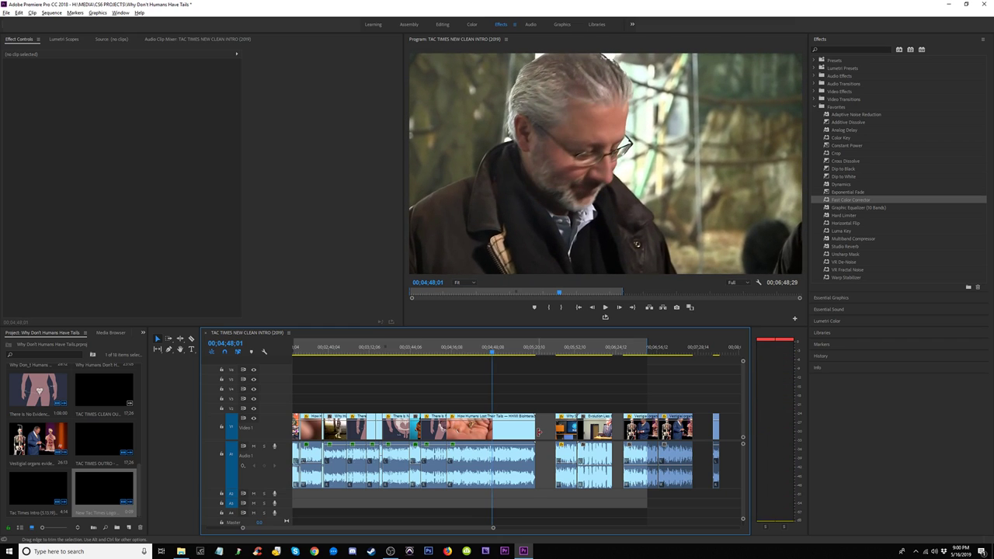
drag(538, 432, 492, 431)
Step: Review the remaining clips between about 5:40 and 6:49, including the appendix and skeleton footage, and return to about 4:13
click(558, 354)
key(space)
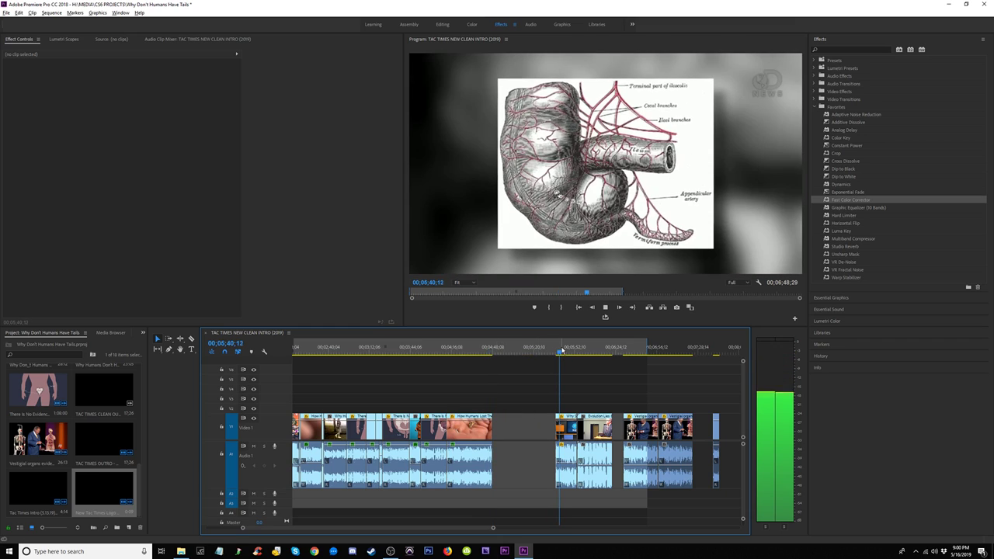
click(584, 349)
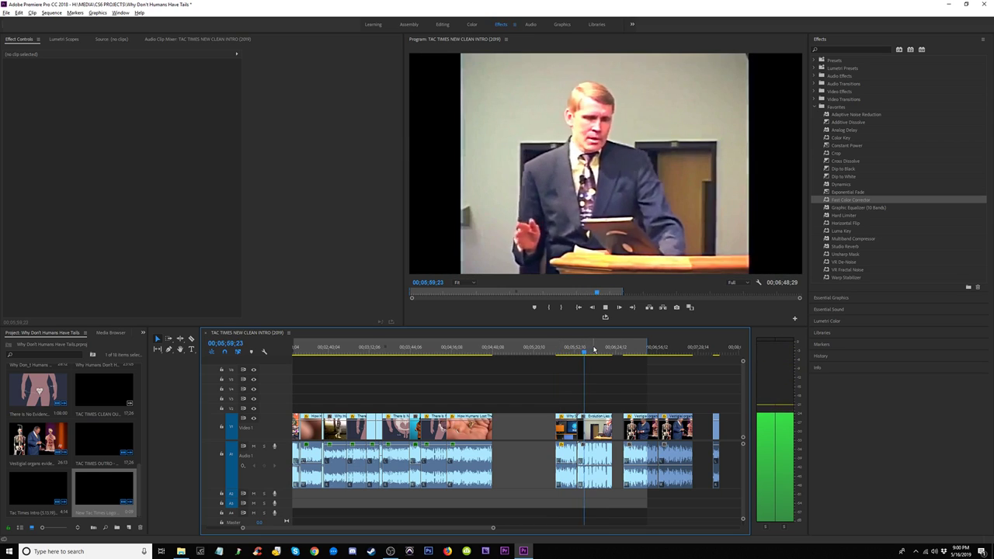
click(597, 350)
click(607, 349)
click(633, 351)
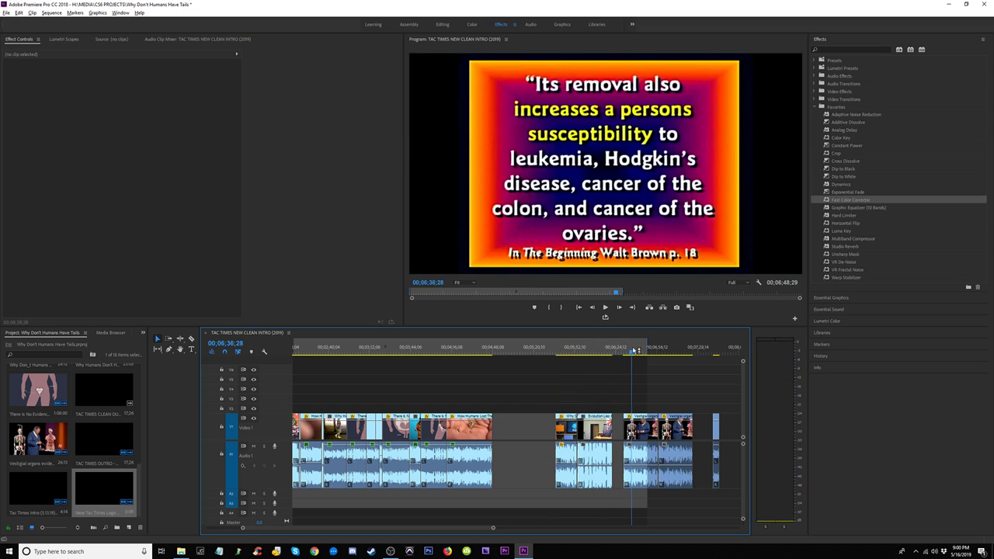
click(641, 353)
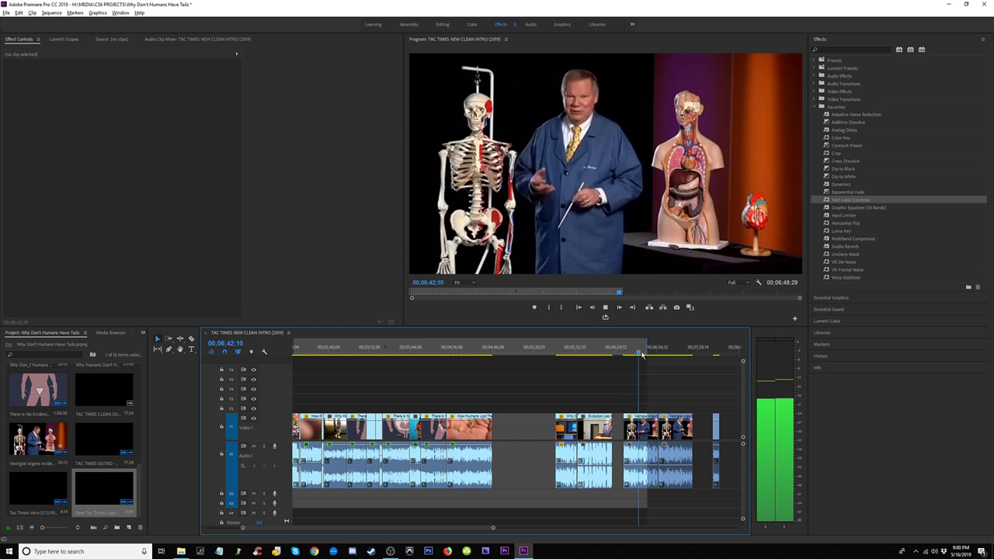
click(645, 351)
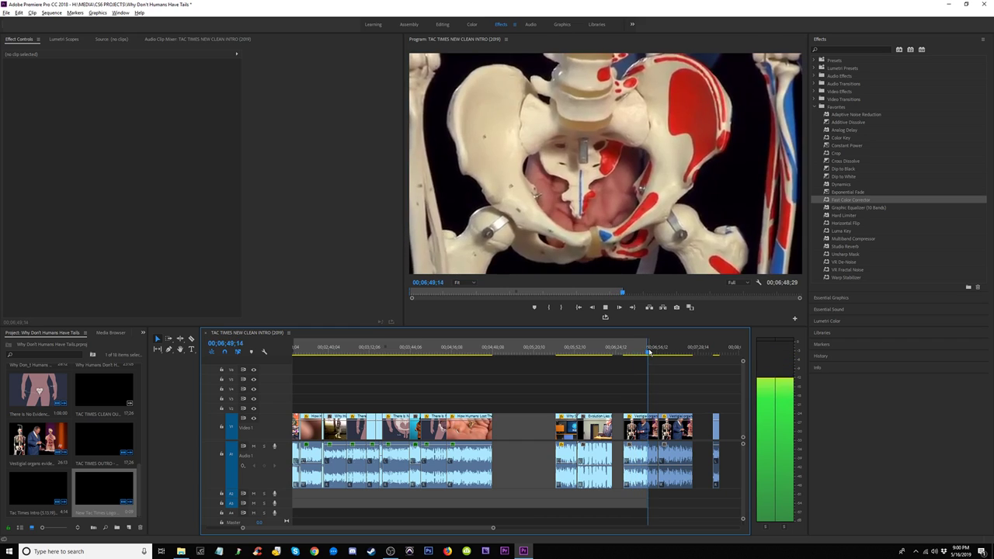
click(467, 351)
key(space)
click(447, 349)
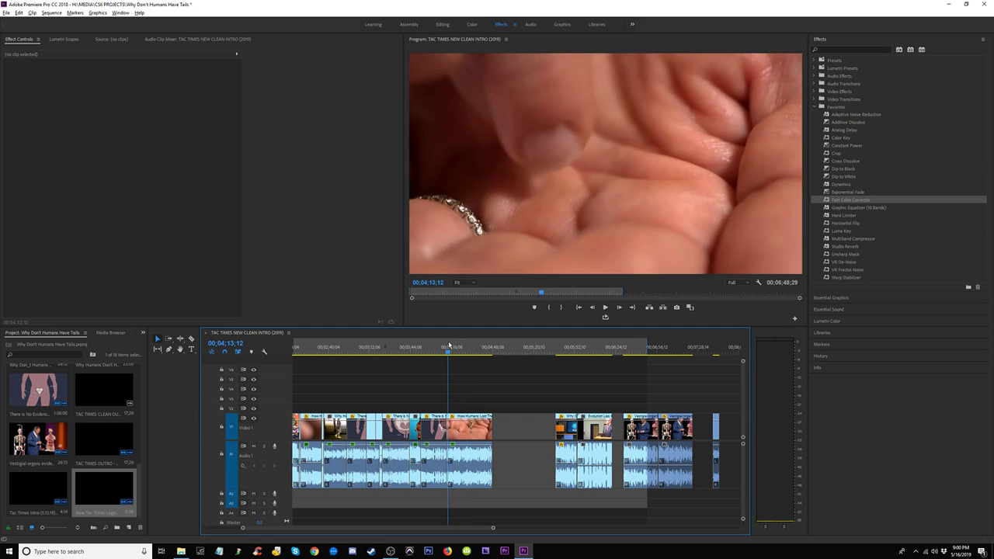
Step: Move the two Vestigial organs clips against the end of the How Humans Lost Their Tails clip, closing the gap
click(632, 427)
drag(632, 392, 676, 439)
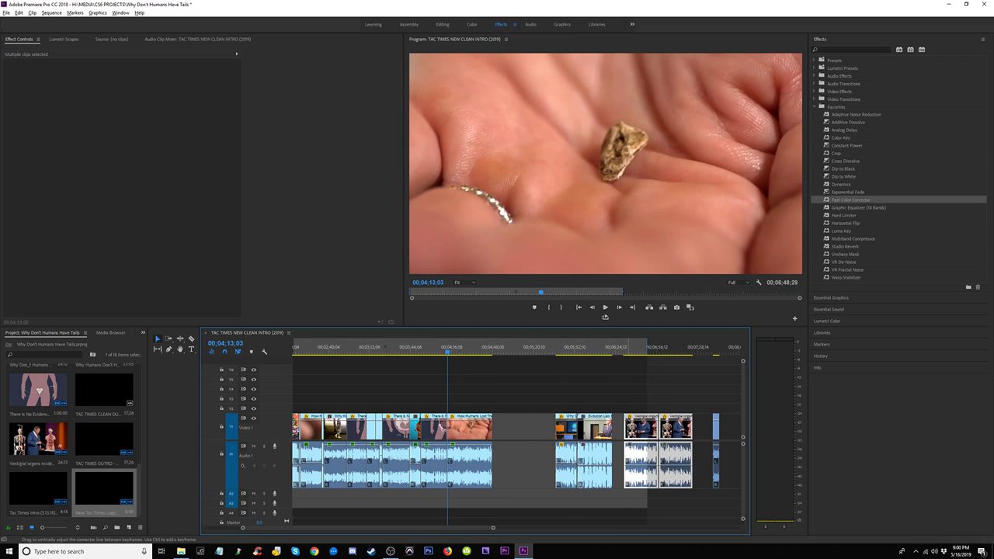
key(minus)
drag(506, 402, 680, 438)
drag(592, 398, 484, 434)
key(minus)
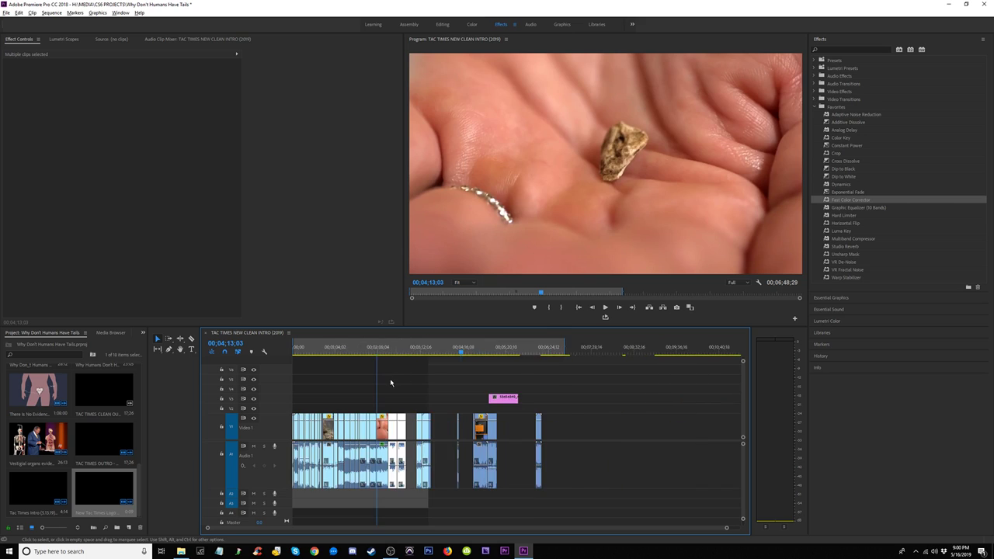
Step: Compare the earlier bone footage at about 2:18 to 2:30 with the How Humans Lost Their Tails footage at about 4:17
key(equal)
click(365, 353)
scroll(418, 363, up, 2)
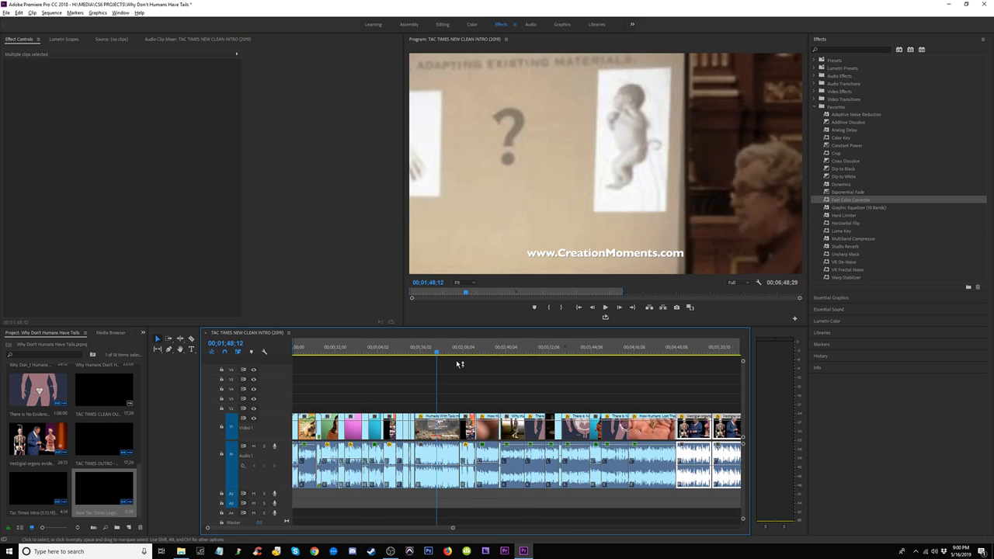
drag(443, 353, 494, 357)
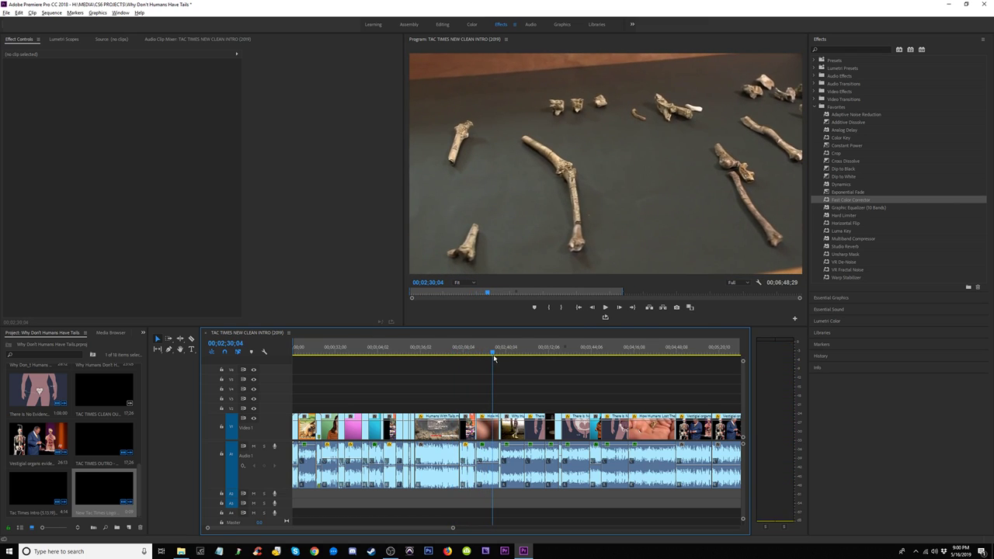
click(479, 349)
key(space)
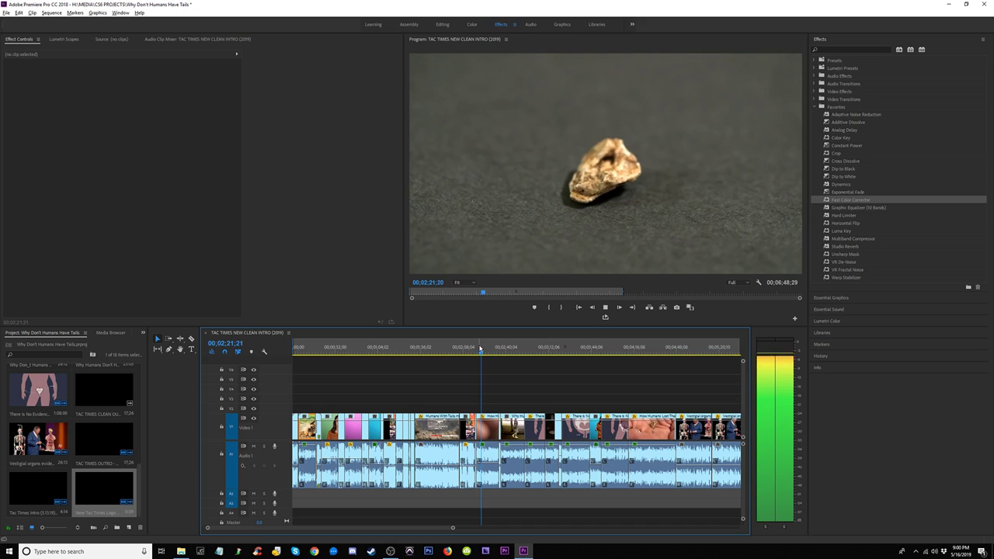
click(474, 353)
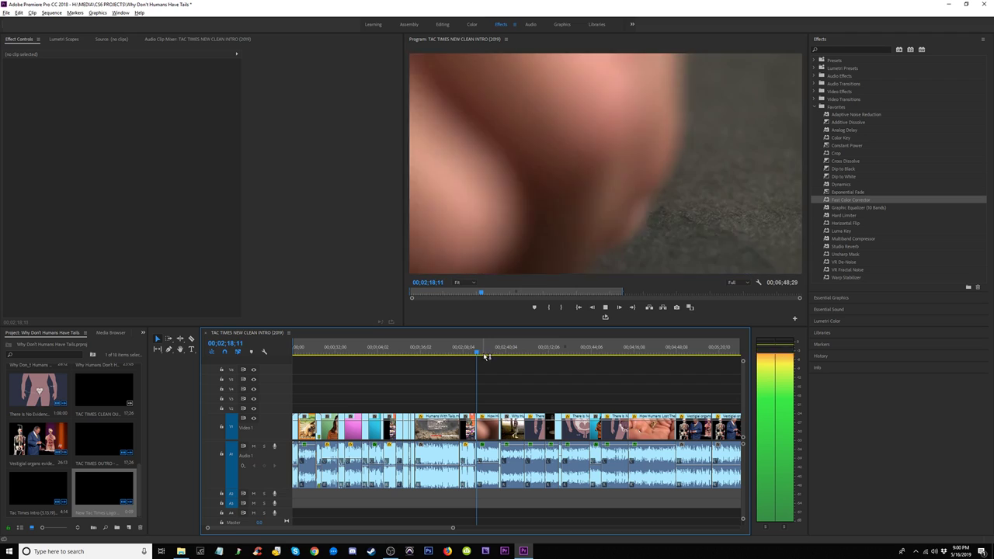
key(minus)
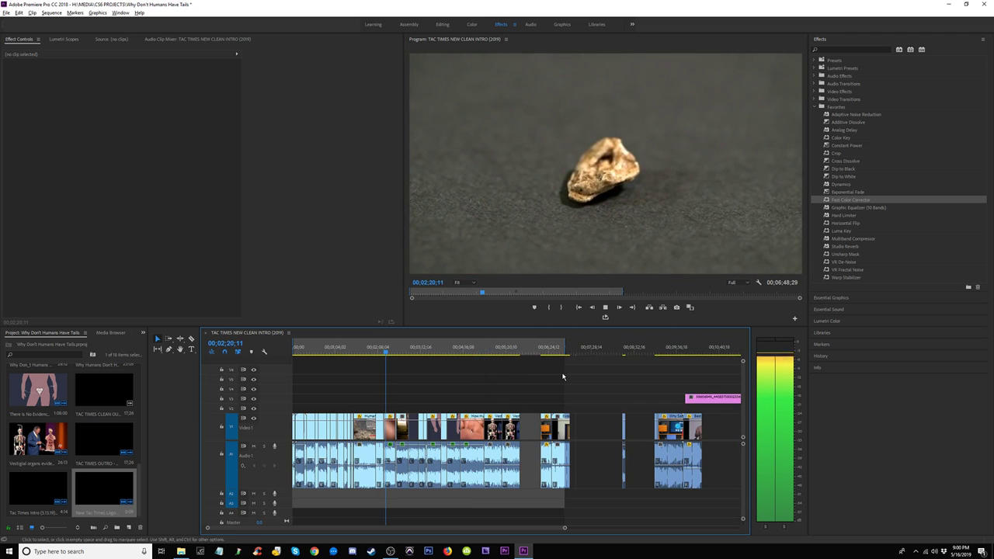
key(equal)
key(minus)
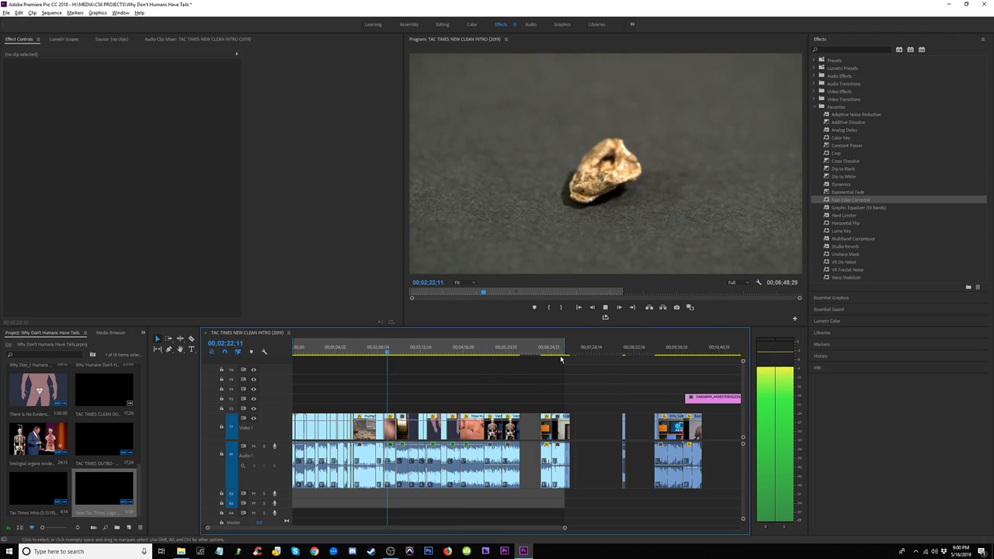
click(560, 355)
drag(546, 350, 463, 354)
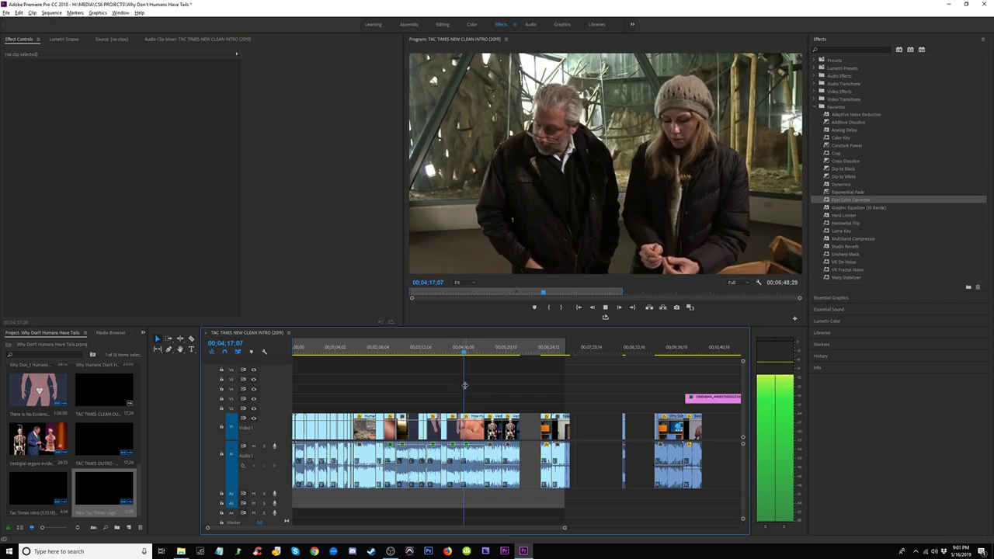
Step: Delete the How Humans Lost Their Tails clip around 4:18 and play the end of the preceding clip from about 4:07
drag(476, 394, 467, 451)
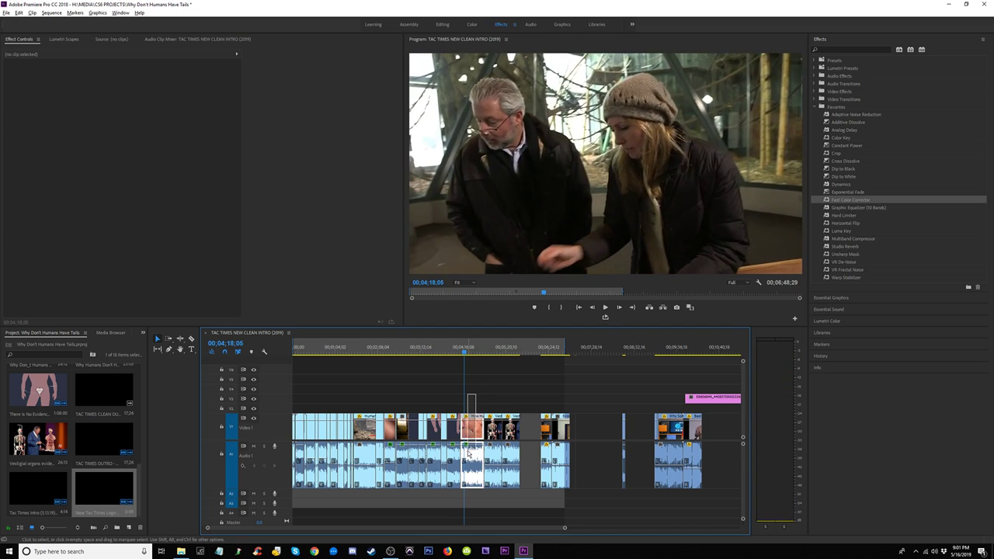
key(Delete)
click(458, 352)
key(space)
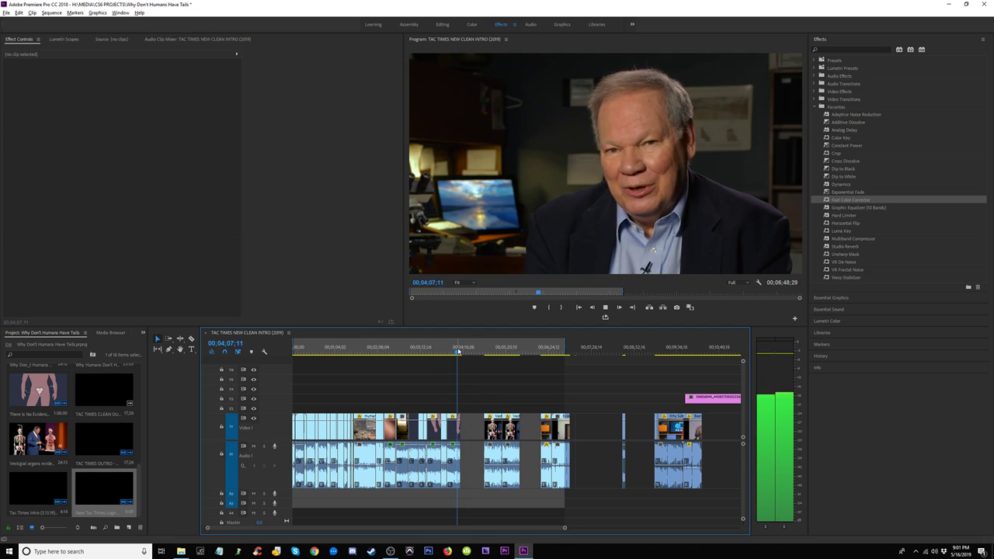
Step: Scrub back through the lecture scene around 1:43 and 1:26, and play the remaining bone footage at about 2:22
drag(460, 353, 362, 360)
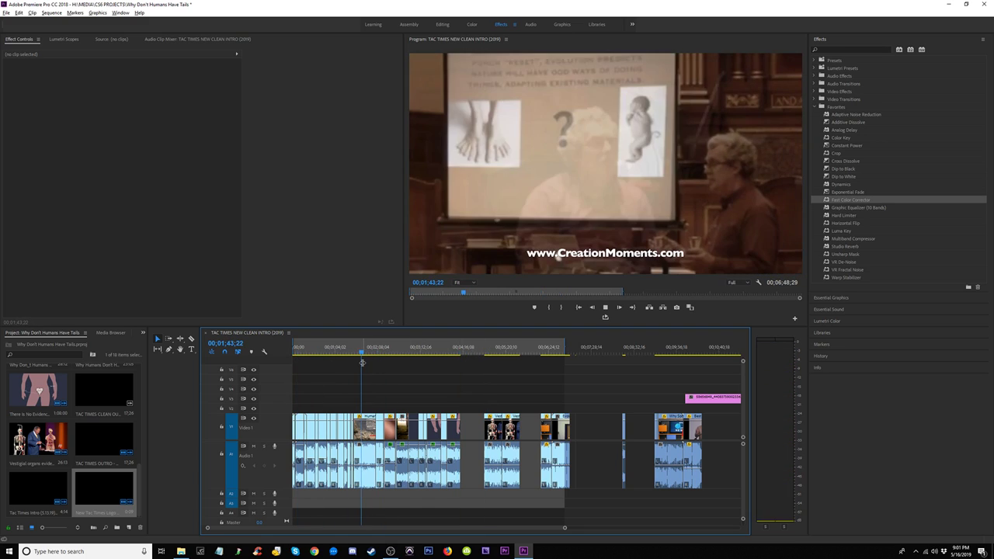
key(space)
key(equal)
key(equal)
key(equal)
click(421, 352)
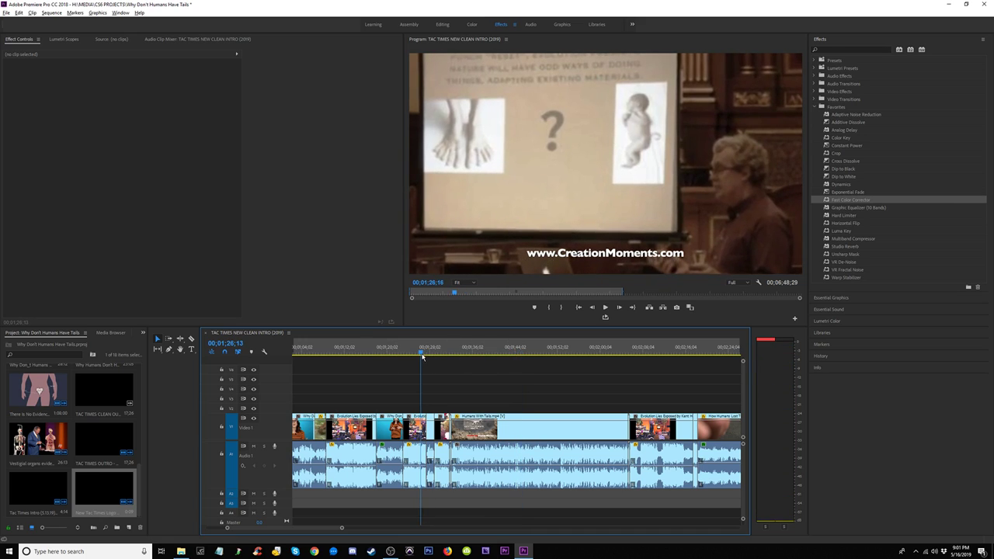
click(714, 351)
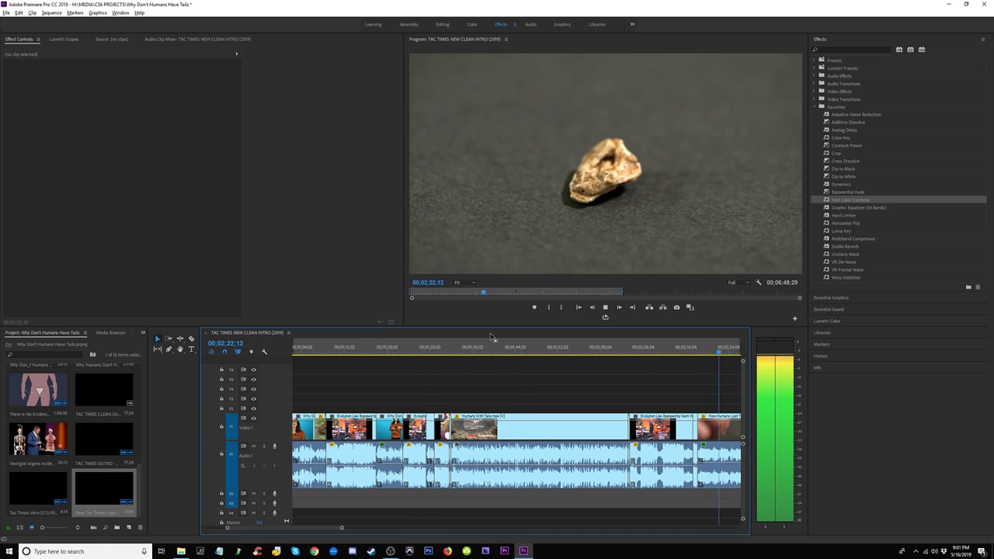
Step: Insert six copies of the earlier How Humans Lost Their Tails clip directly after it at 2:35:03, pushing the following clips back
key(minus)
key(minus)
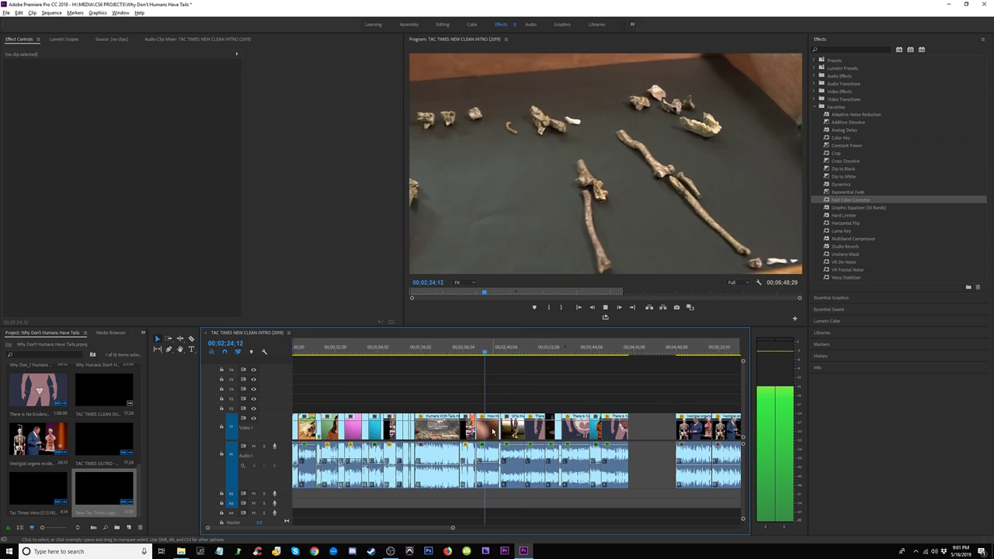
key(equal)
key(equal)
click(532, 423)
click(516, 458)
key(space)
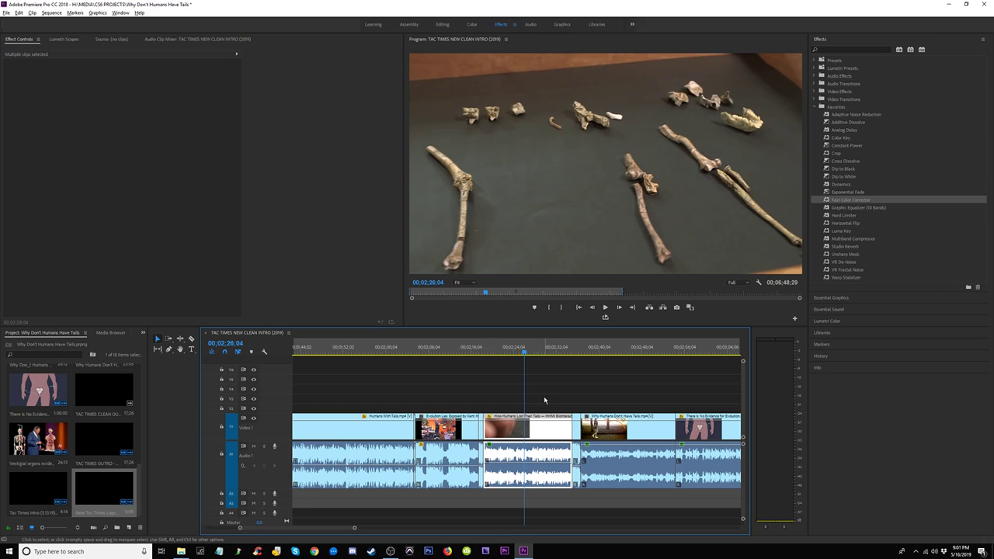
click(581, 350)
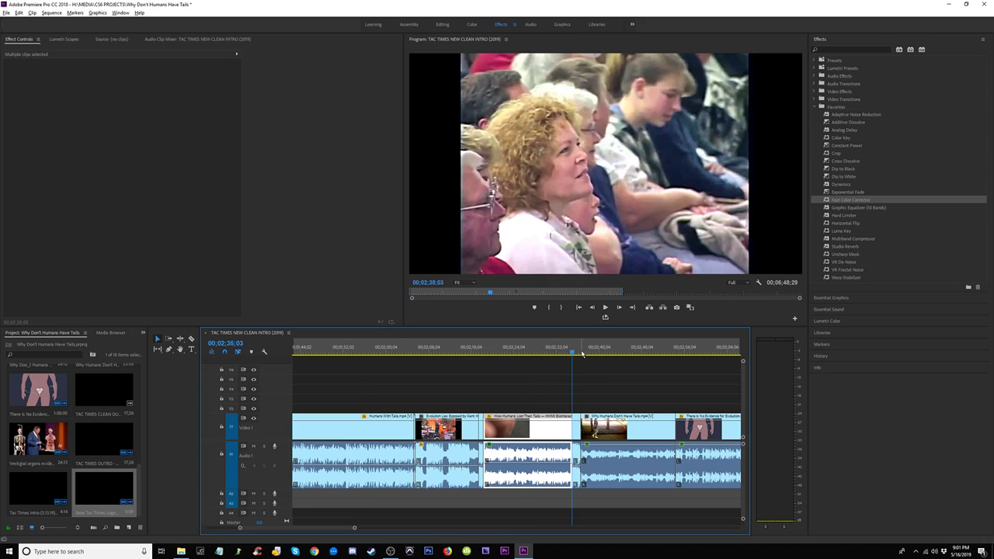
key(ctrl+shift+v)
key(ctrl+shift+v)
key(ctrl+shift+v)
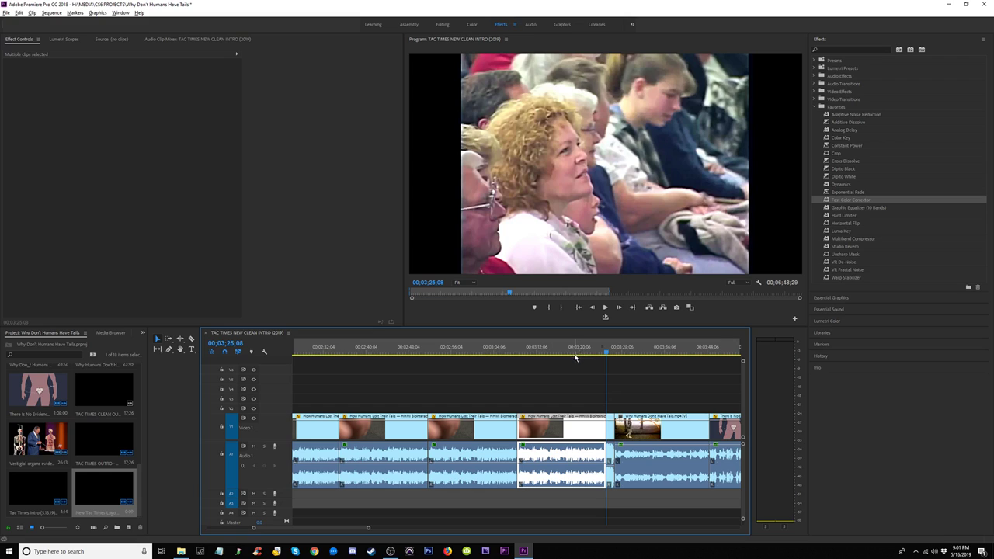
key(minus)
key(ctrl+shift+v)
key(ctrl+shift+v)
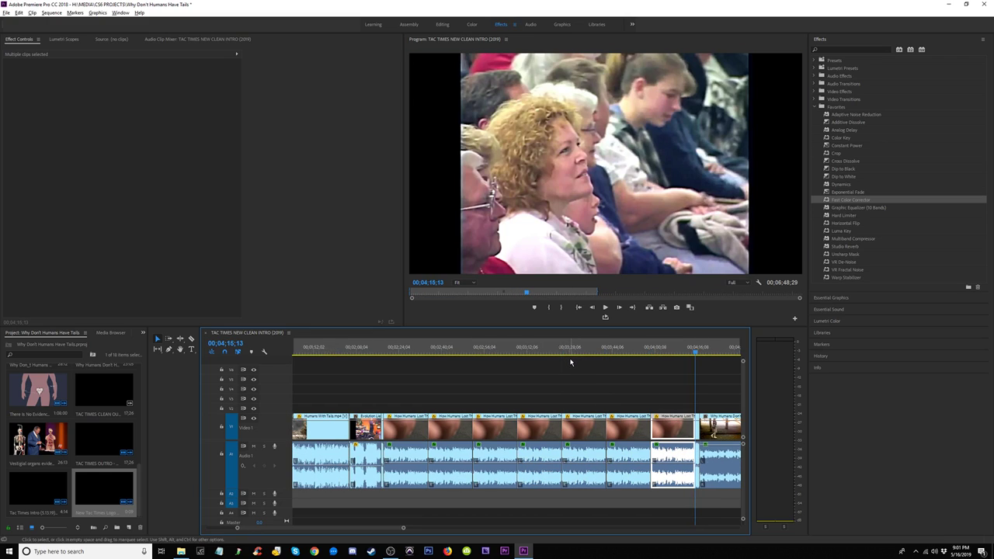
Step: Delete the six inserted copies and extend the remaining How Humans Lost Their Tails clip to fill the space they occupied
drag(676, 382, 455, 461)
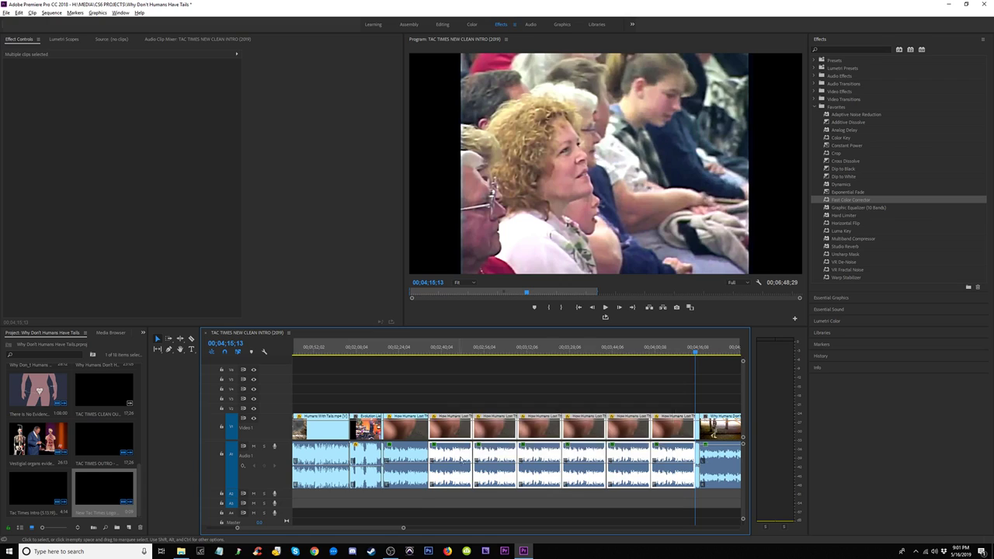
key(Delete)
drag(413, 436, 478, 439)
key(ctrl+z)
drag(461, 393, 384, 432)
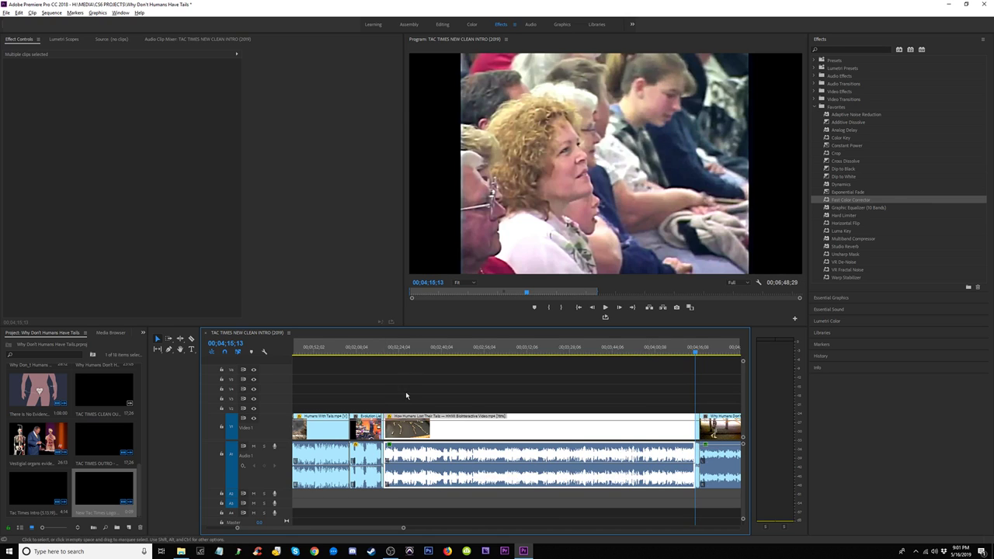
Step: Play the extended How Humans Lost Their Tails clip from about 3:04 and trim its end back to about 3:42
click(502, 353)
key(space)
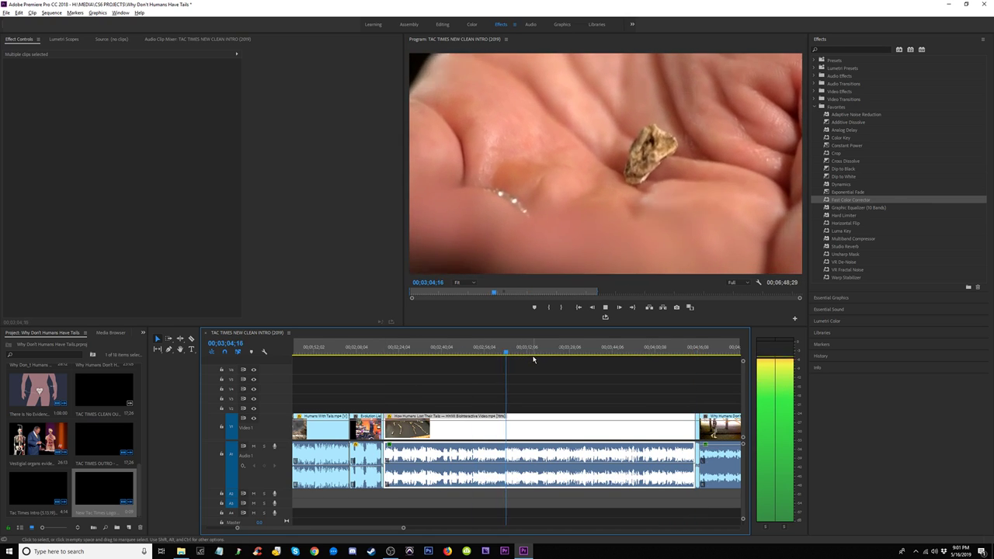
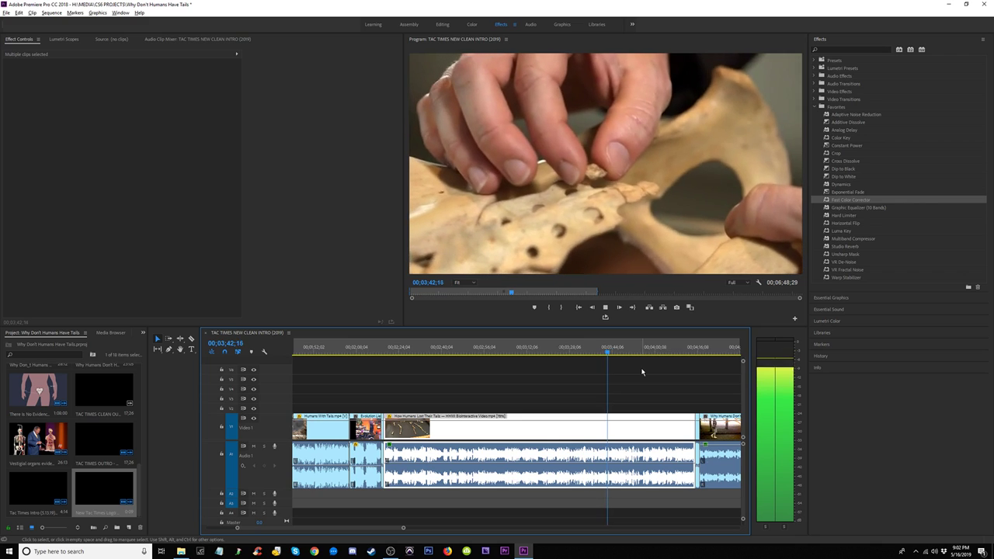
click(597, 350)
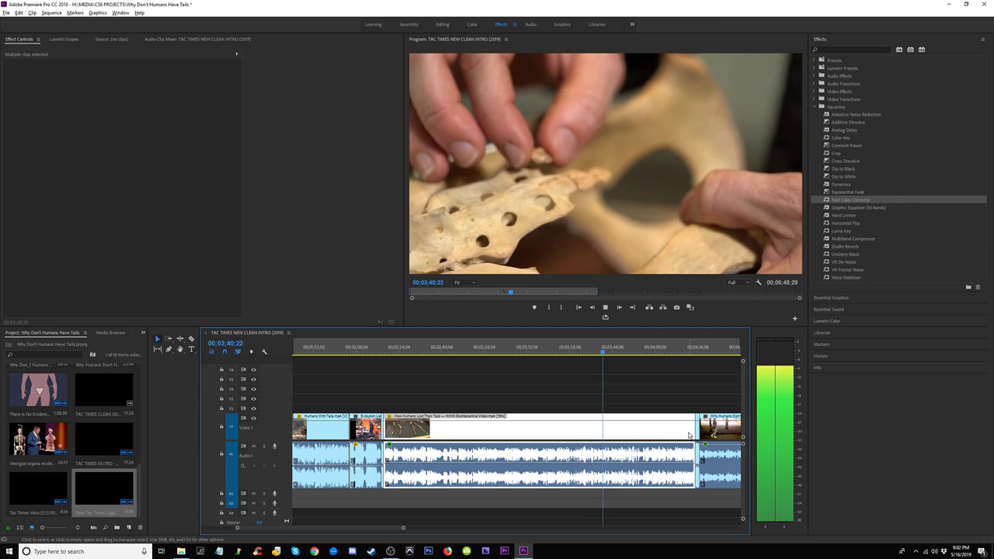
drag(690, 434, 606, 434)
Step: Review the trimmed How Humans Lost Their Tails clip in backward jumps from about 3:12 to its bone layout near 2:39
click(527, 351)
key(space)
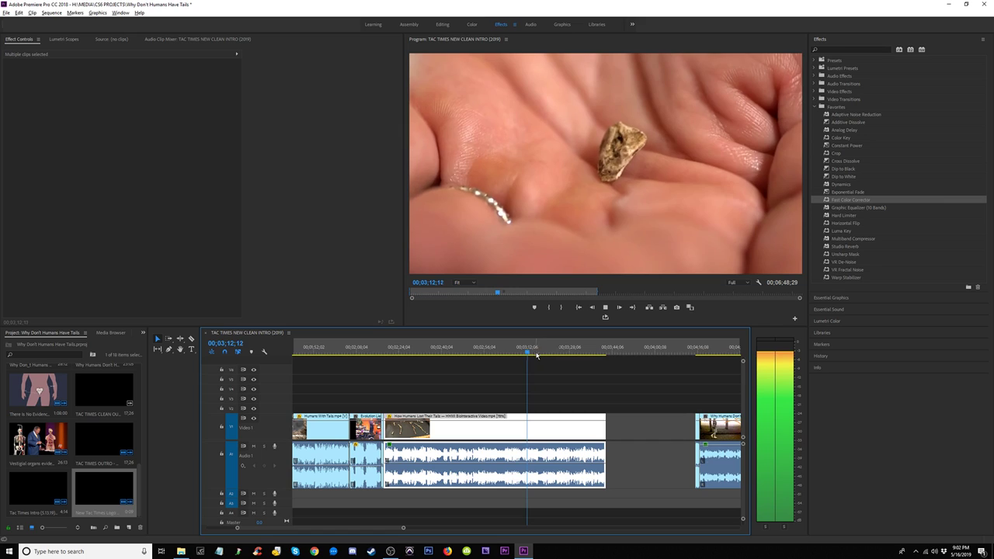
click(495, 354)
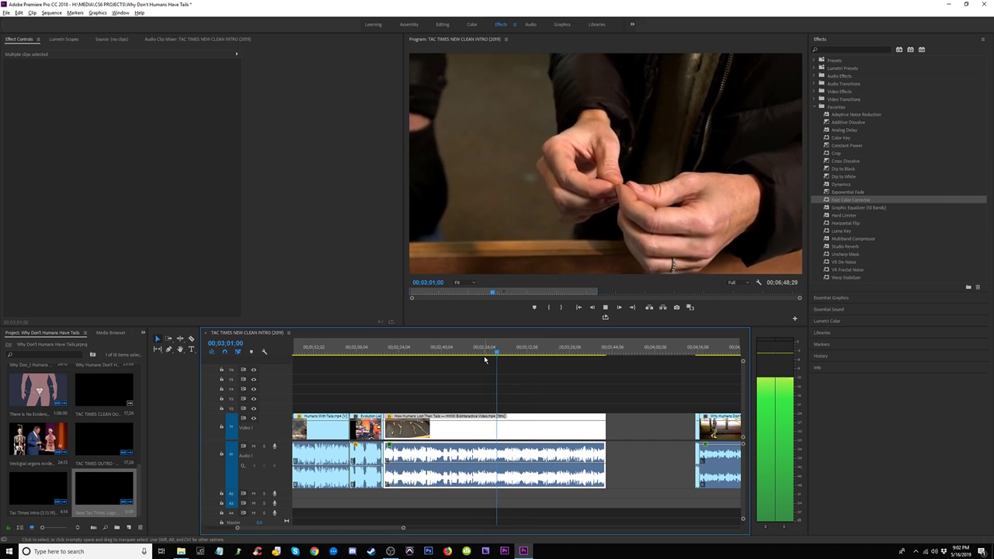
click(468, 353)
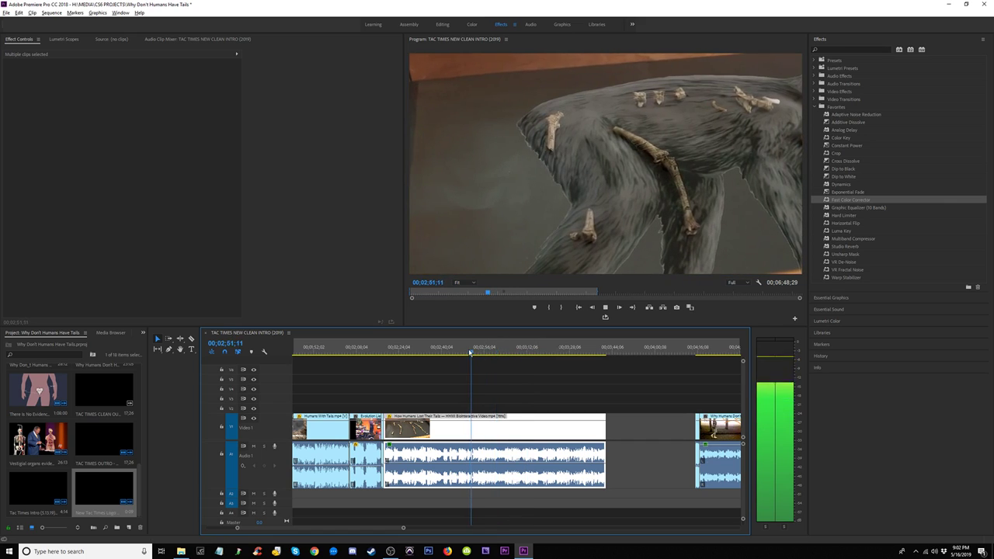
click(449, 350)
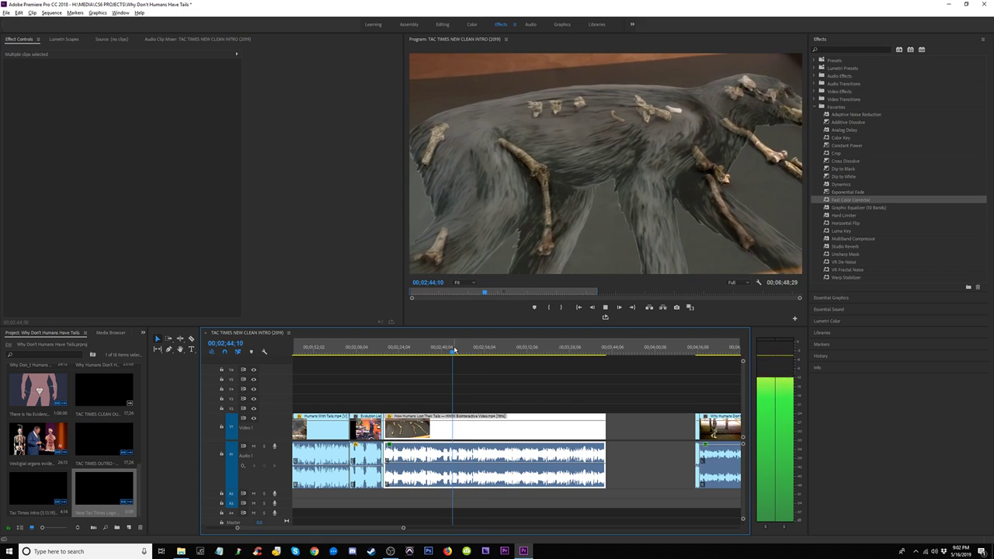
click(434, 351)
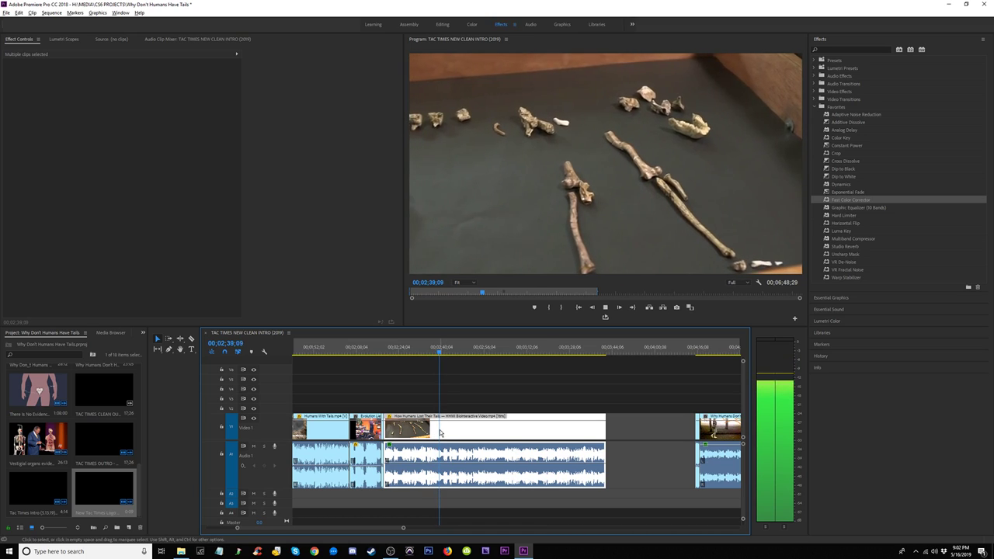
Step: Trim the start of the How Humans Lost Their Tails clip to 2:40:10, close the gap before it and play across the cut
key(space)
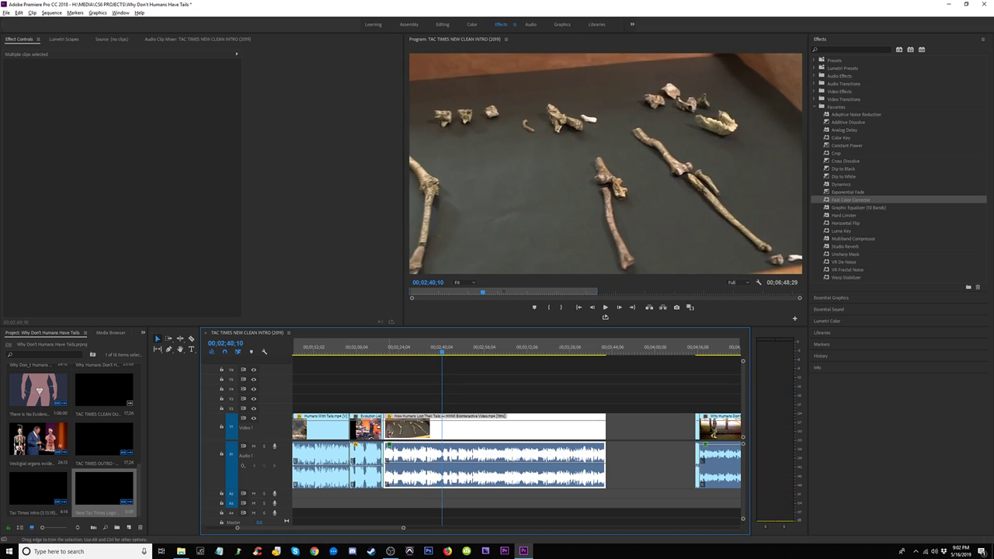
drag(385, 429, 442, 430)
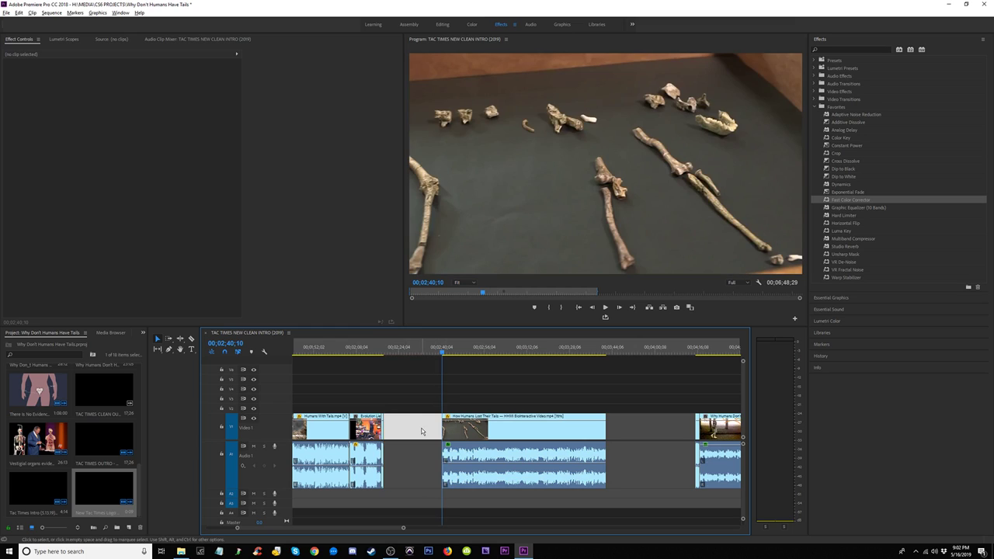
click(422, 431)
key(Delete)
click(376, 350)
key(space)
key(minus)
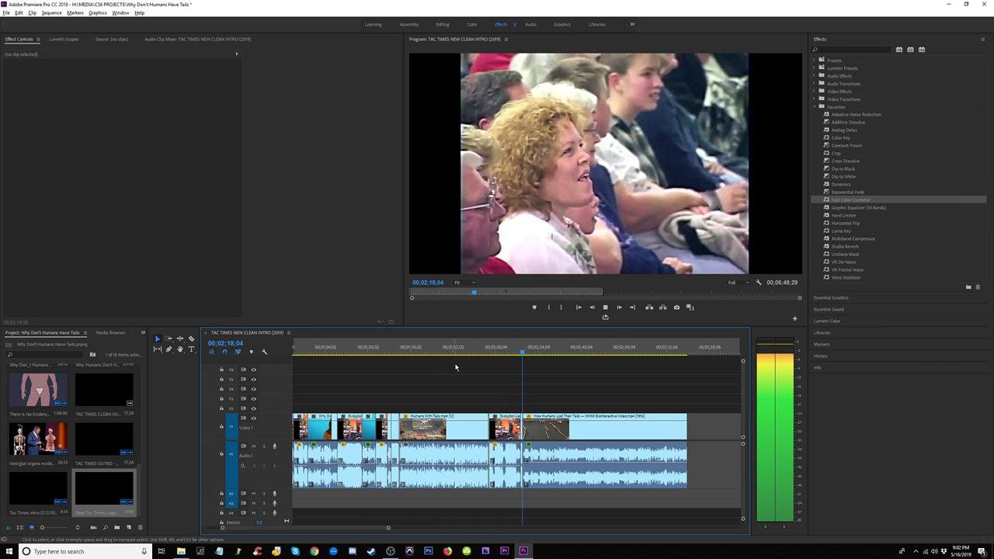
Step: Add Constant Power audio transitions at both ends of the short audience clip, shorten them to a few frames and play the cut
key(equal)
key(equal)
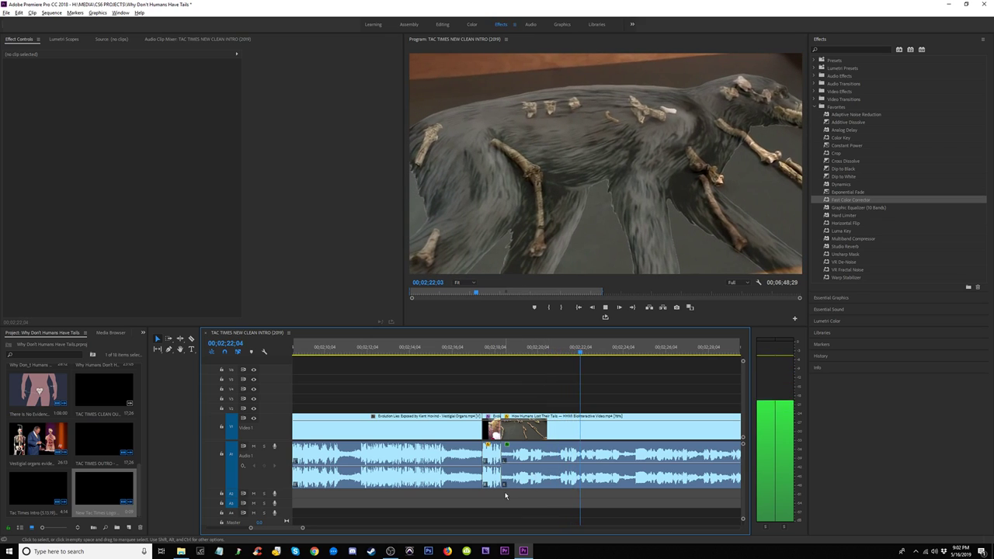
drag(506, 496, 473, 481)
key(ctrl+shift+d)
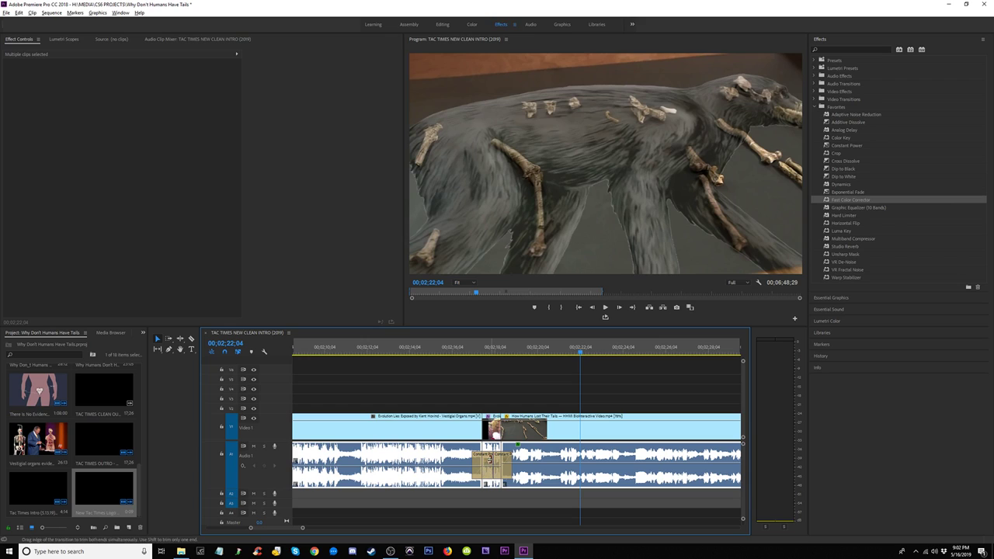
click(489, 459)
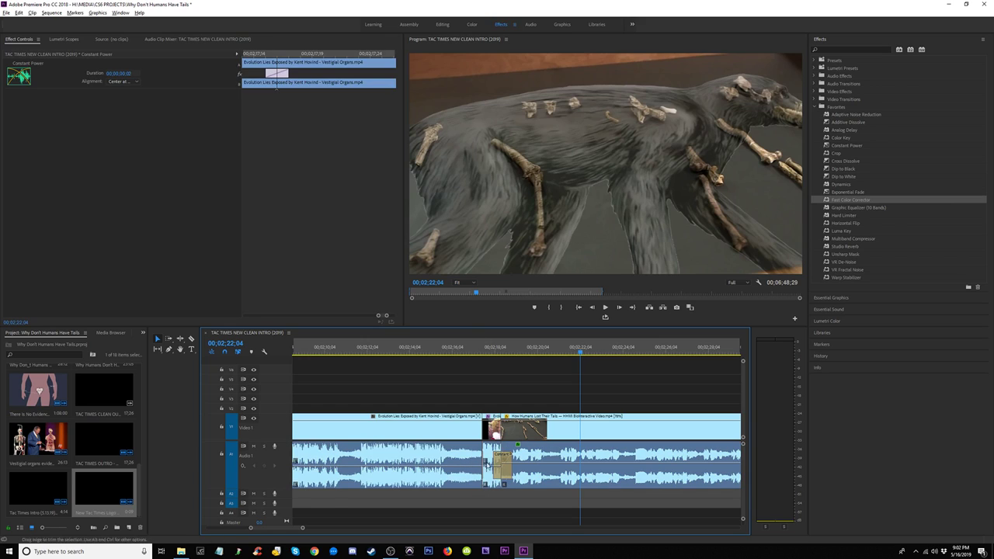
drag(276, 86, 288, 86)
click(497, 350)
key(space)
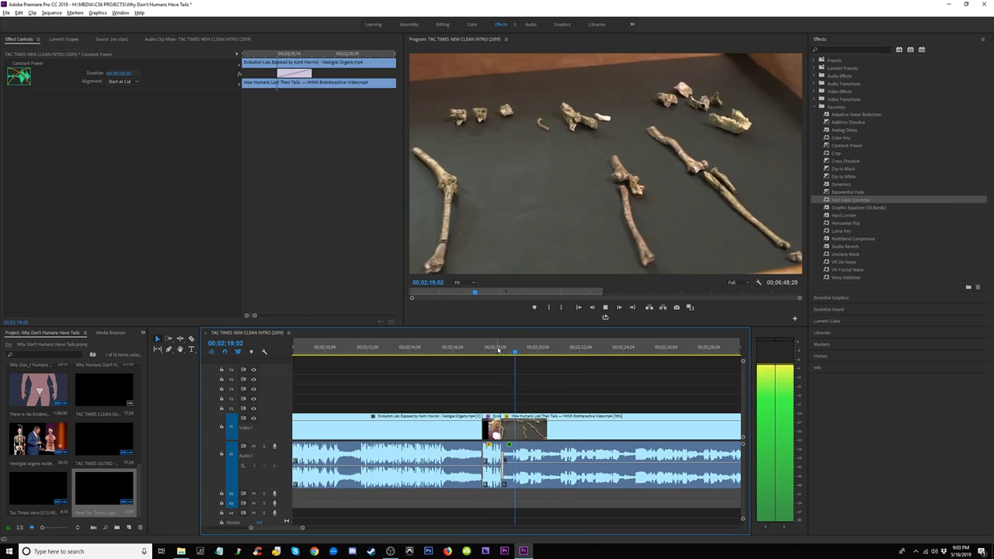
Step: Replace the audio transition between the audience clip and How Humans Lost Their Tails with a short Constant Power centred on the cut, and play it
key(space)
key(=)
key(=)
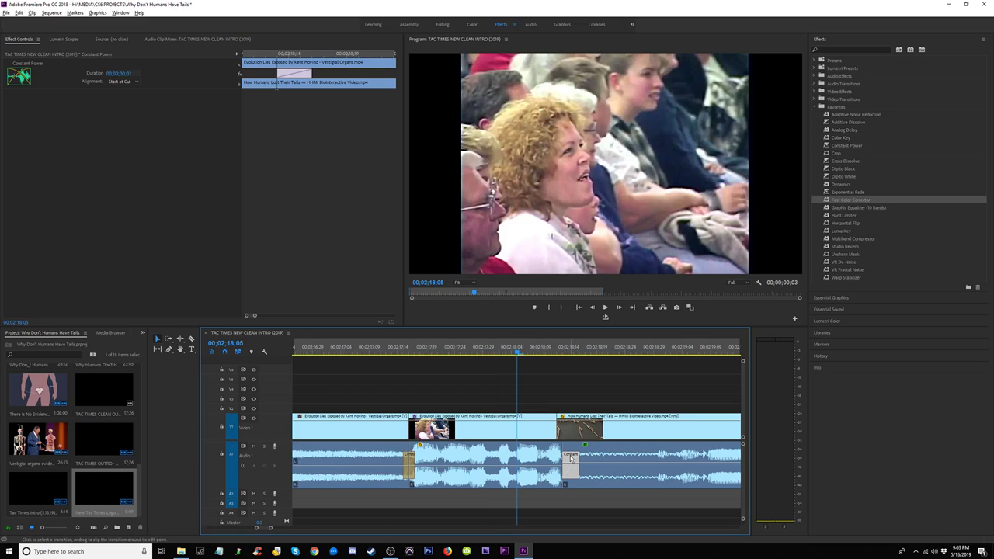
drag(571, 458, 556, 460)
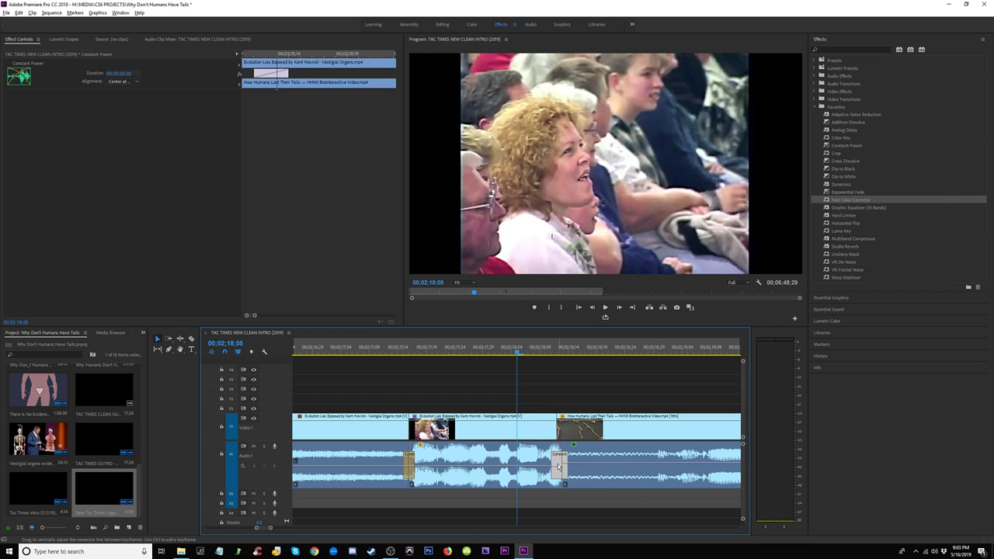
key(Delete)
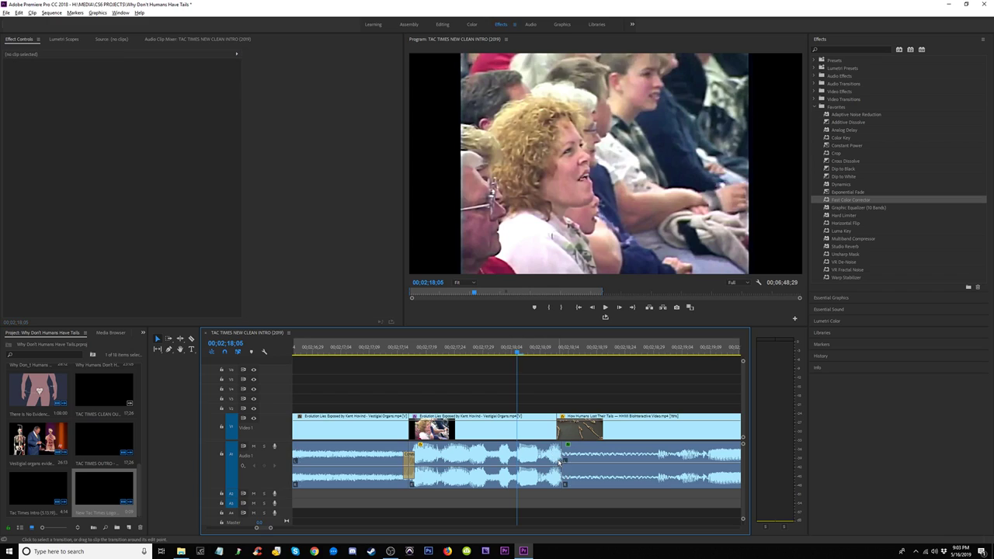
click(556, 484)
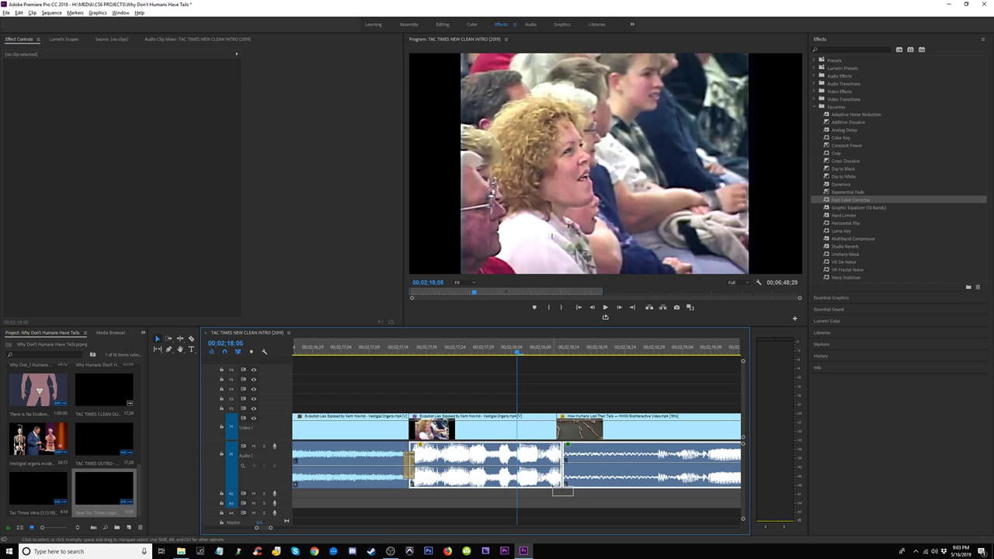
key(shift+d)
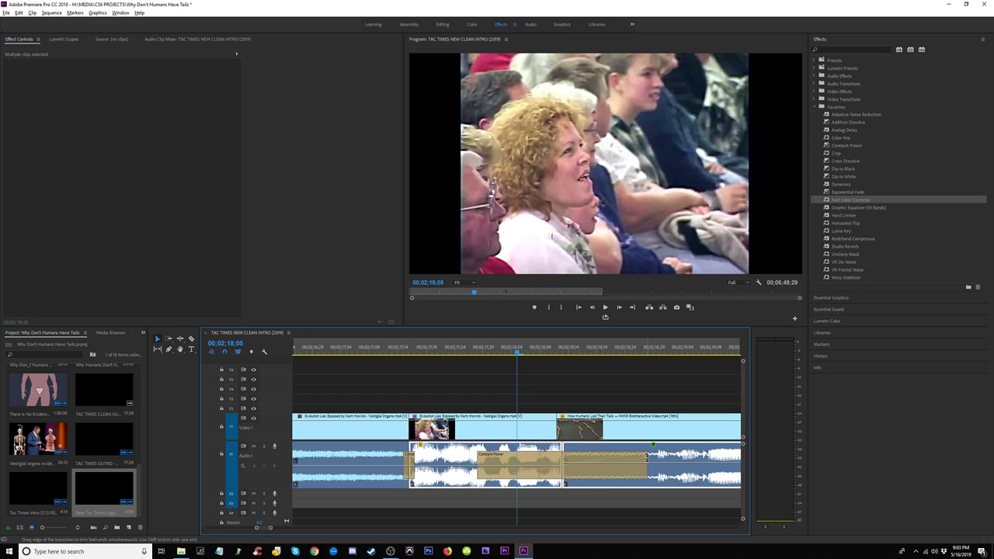
drag(646, 457, 573, 459)
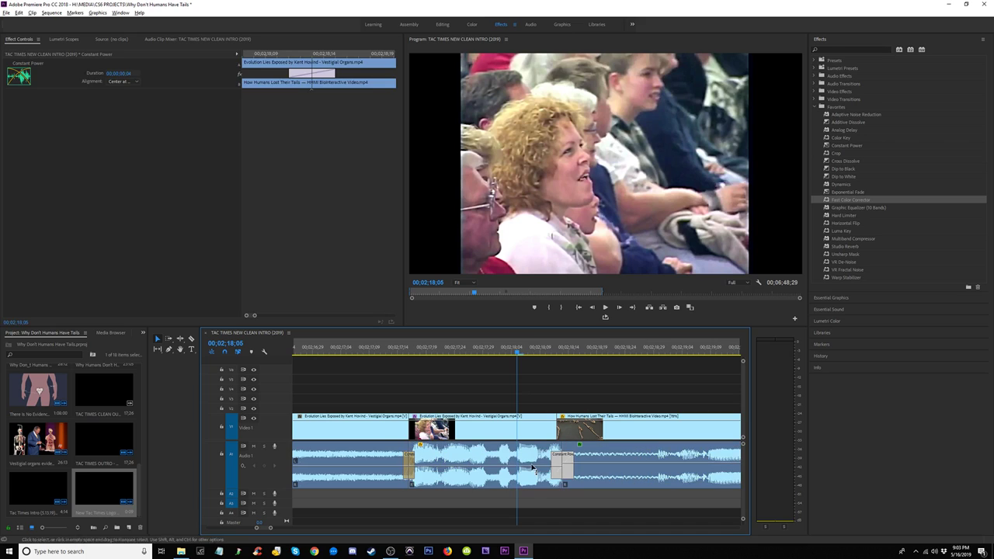
key(space)
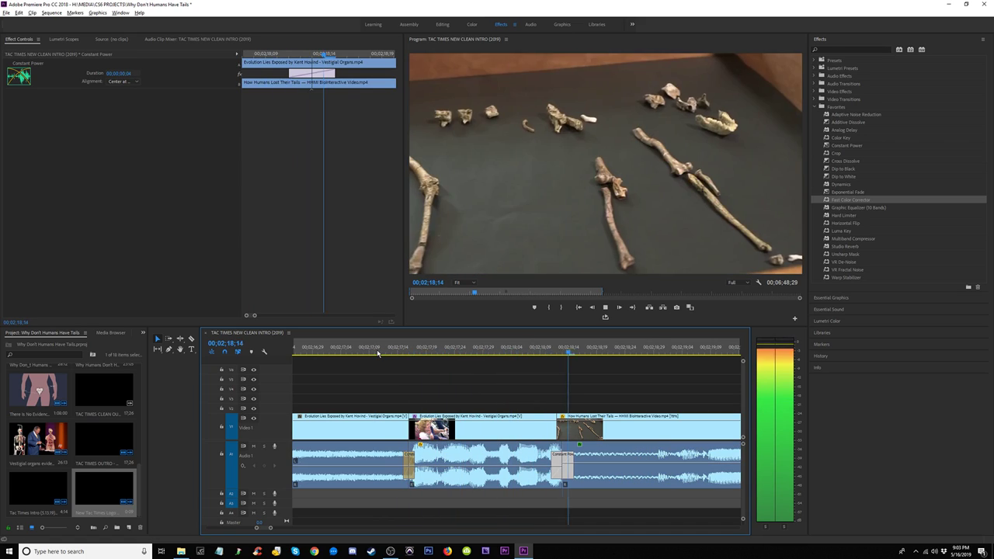
key(space)
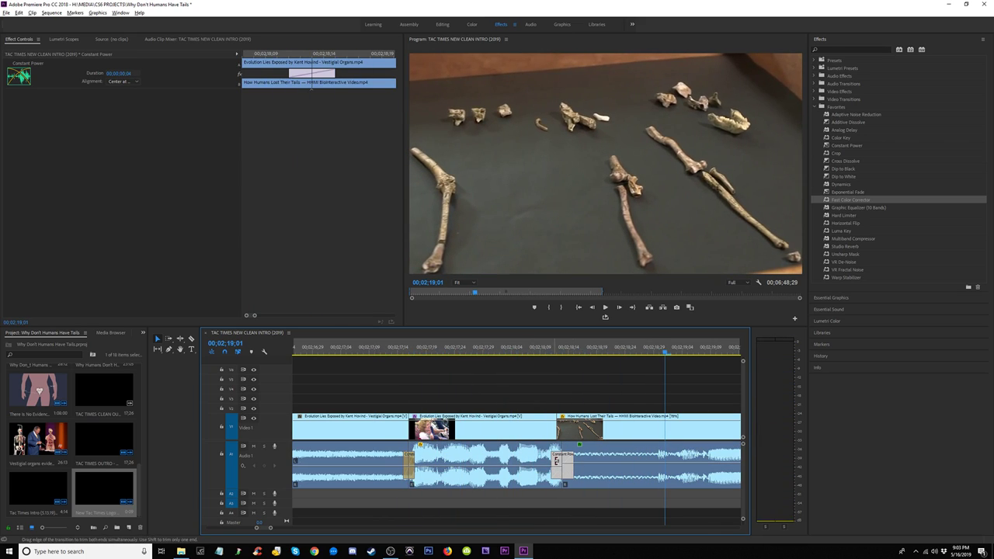
Step: Trim the start of How Humans Lost Their Tails to about 2:18:28 in audio and video, closing the gap and meeting the audience clip's picture
drag(556, 461, 648, 464)
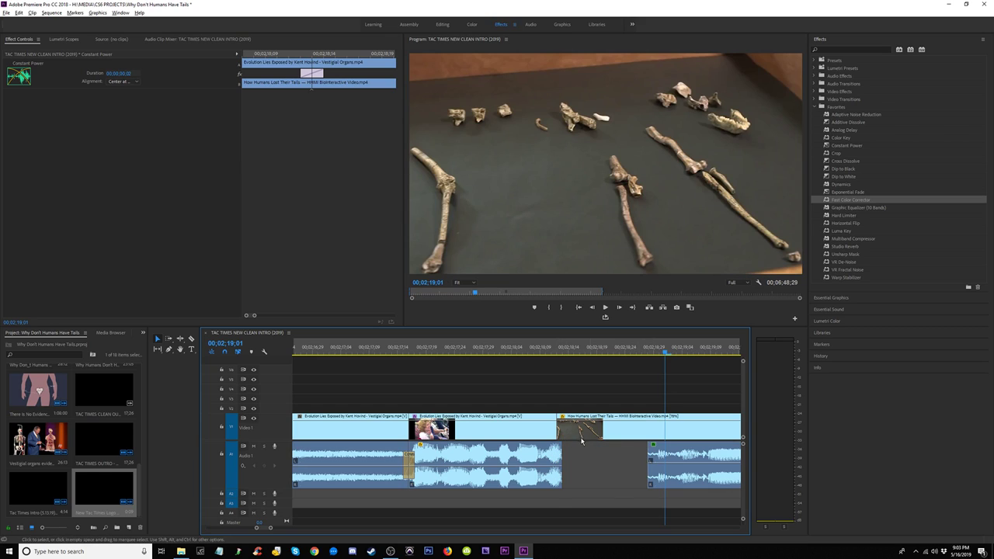
mouse_move(559, 430)
mouse_down()
mouse_move(648, 430)
mouse_move(564, 431)
mouse_up()
click(590, 458)
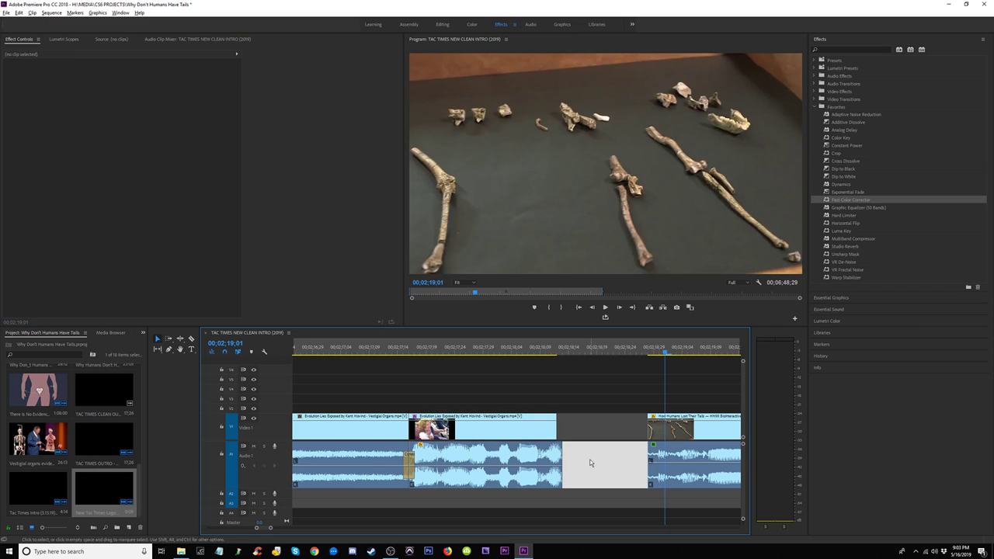
key(Delete)
drag(561, 429, 556, 429)
Step: Add a Constant Power audio transition between the audience clip and How Humans Lost Their Tails, shorten it to about two frames and play it
drag(576, 498, 552, 479)
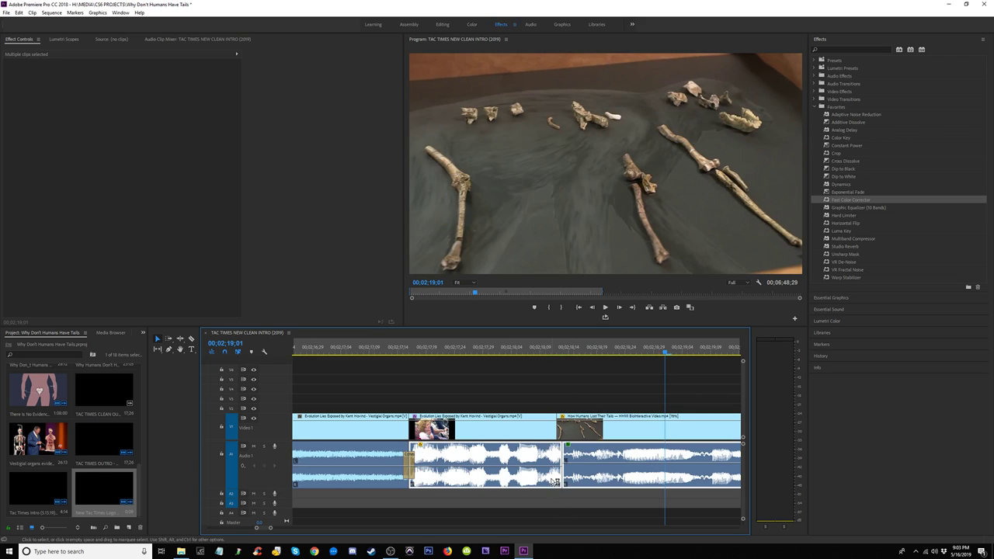
key(ctrl+shift+d)
drag(644, 460, 566, 463)
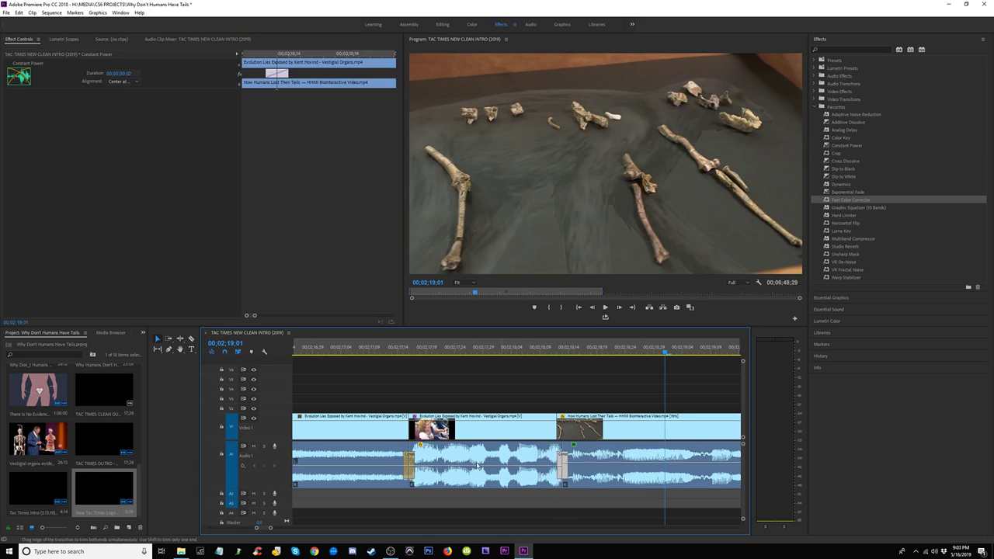
click(390, 358)
key(space)
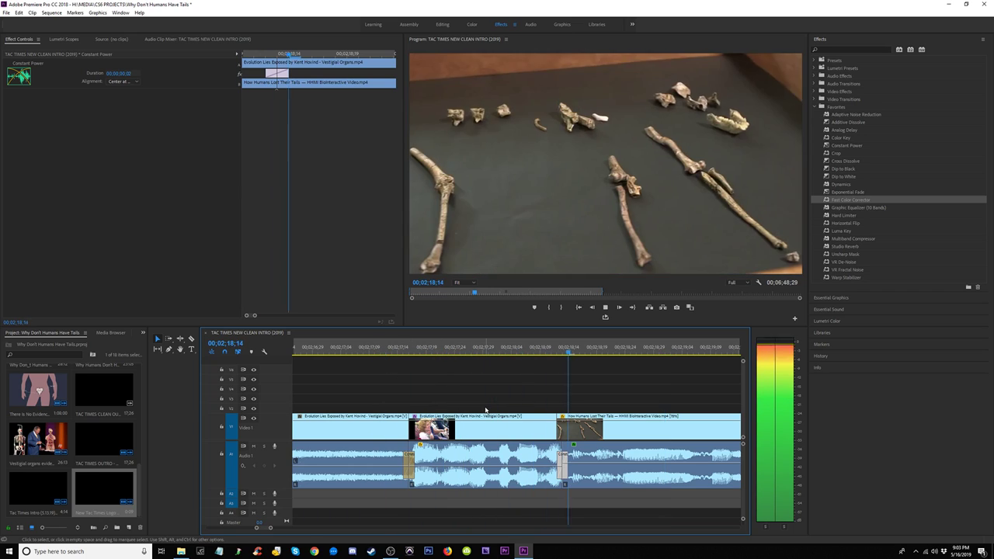
key(space)
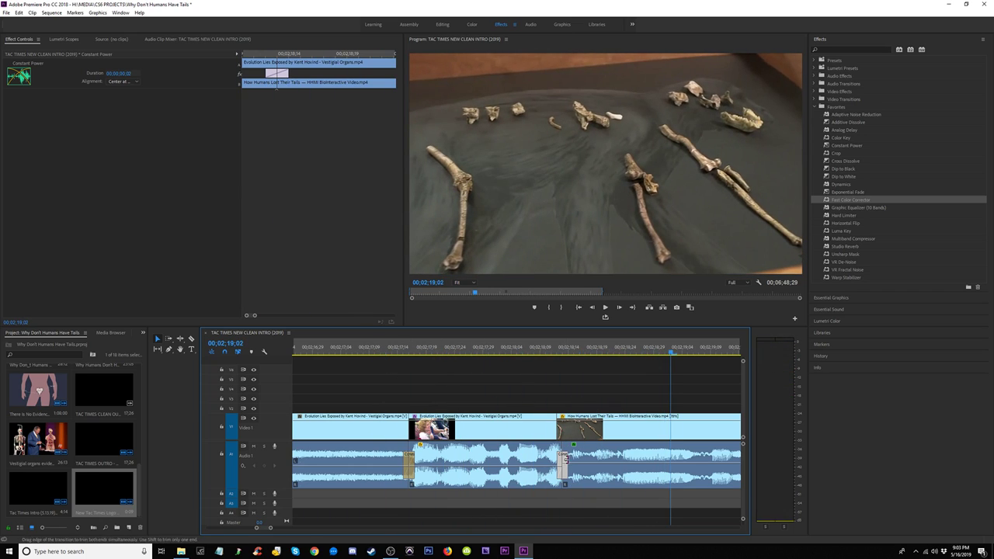
click(472, 347)
key(space)
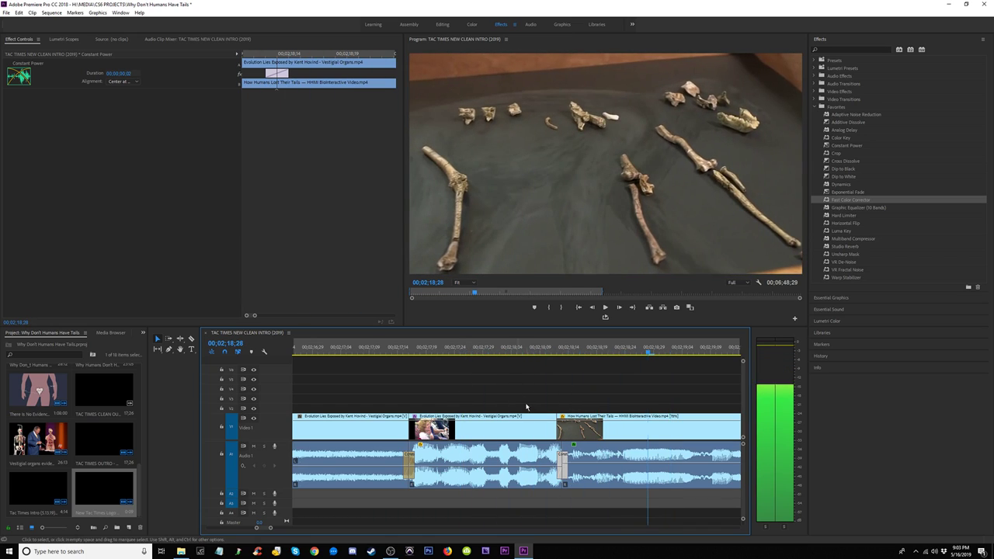
key(space)
Step: Try to replace the audience clip's picture by extending the How Humans Lost Their Tails video back over it, and play the result
click(514, 433)
key(Delete)
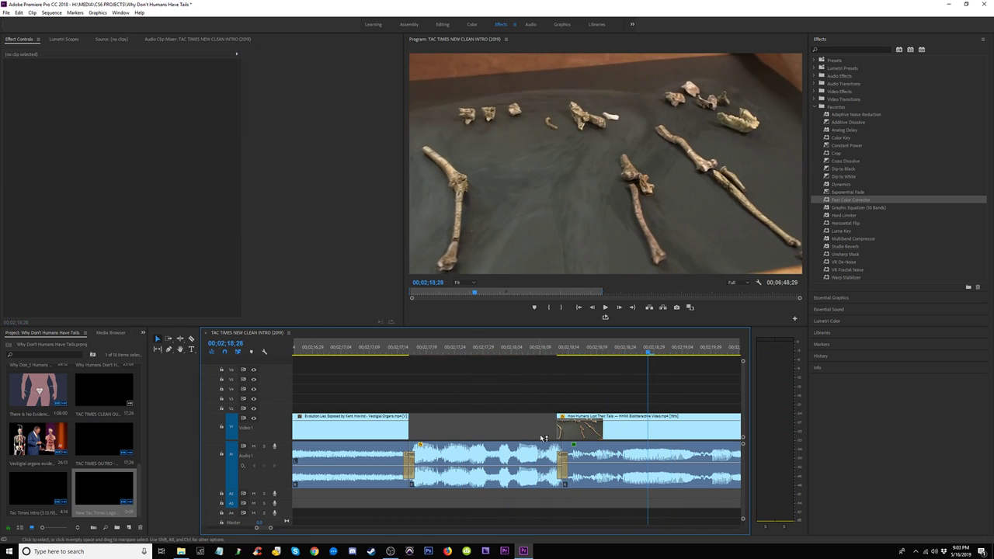
drag(552, 431, 410, 425)
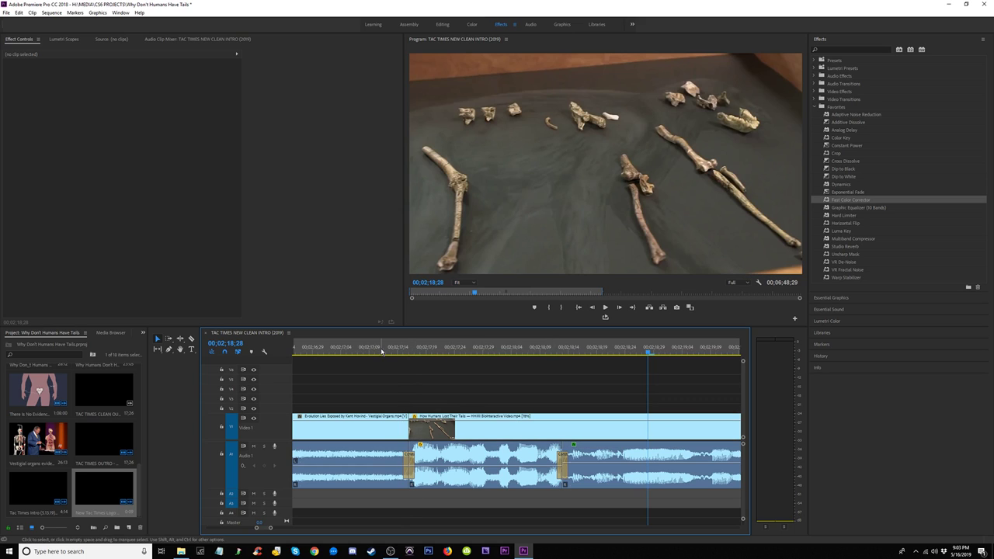
click(372, 350)
key(space)
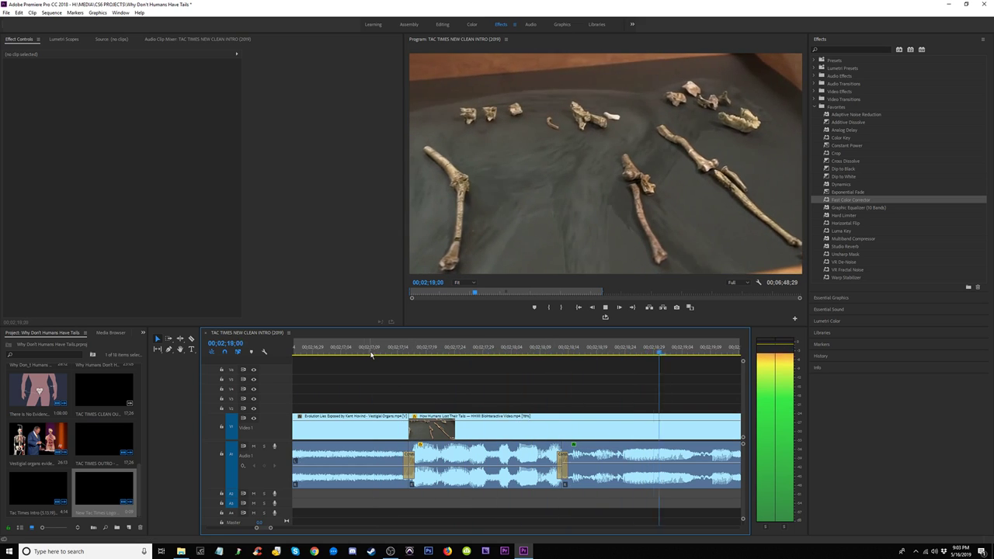
key(minus)
key(minus)
key(minus)
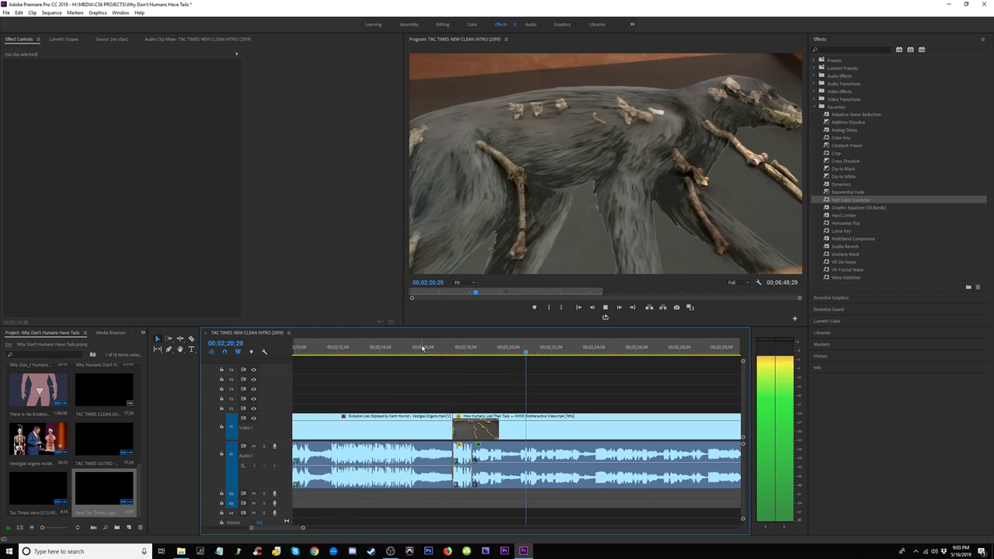
click(413, 354)
key(space)
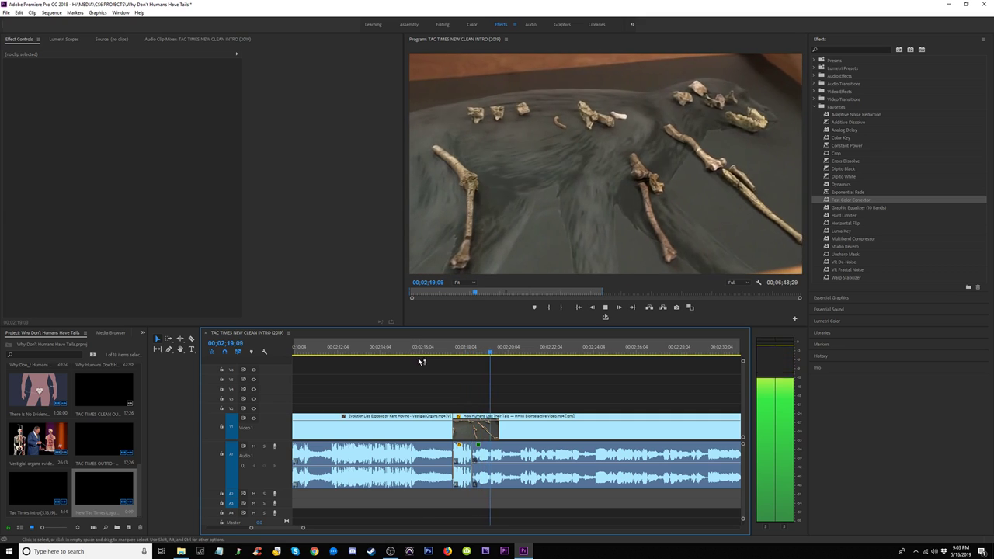
Step: Play the How Humans Lost Their Tails clip to about 2:41, and replay earlier parts to find an insertion point at 2:29:09
key(minus)
key(minus)
key(minus)
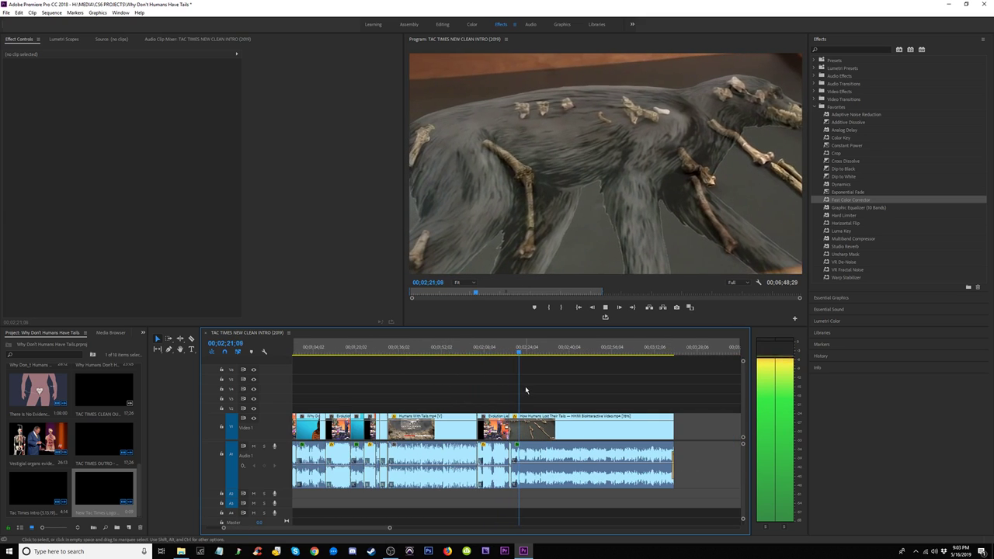
key(equal)
key(c)
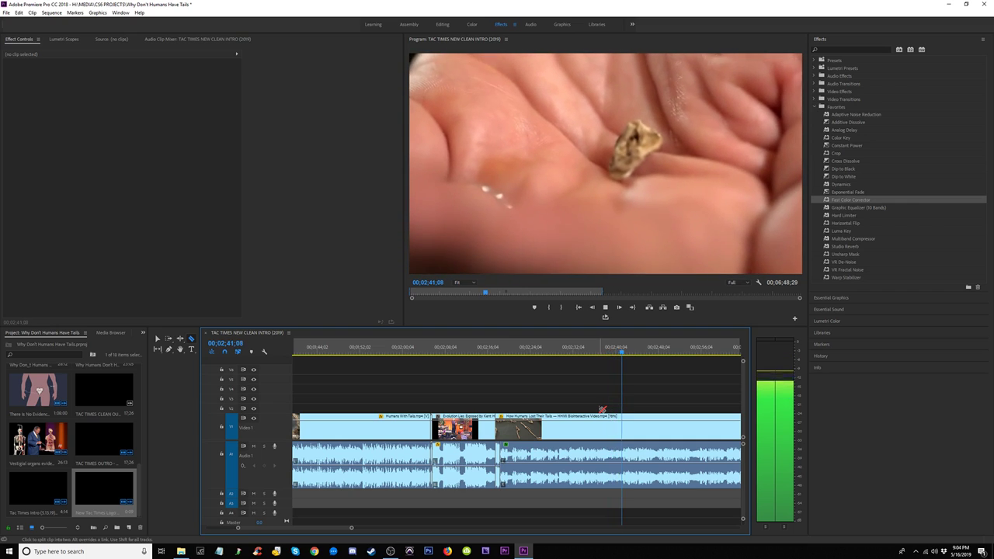
key(space)
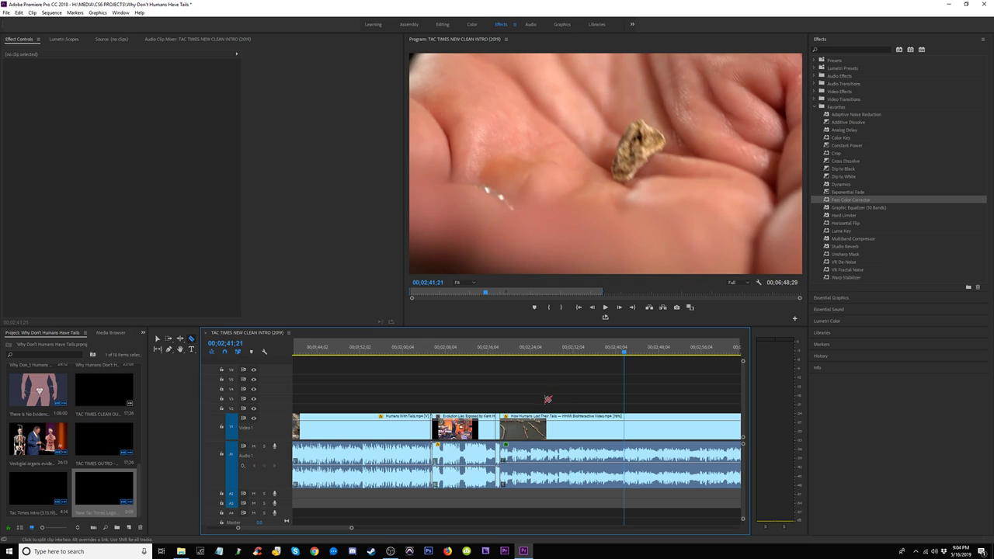
key(v)
click(567, 346)
key(space)
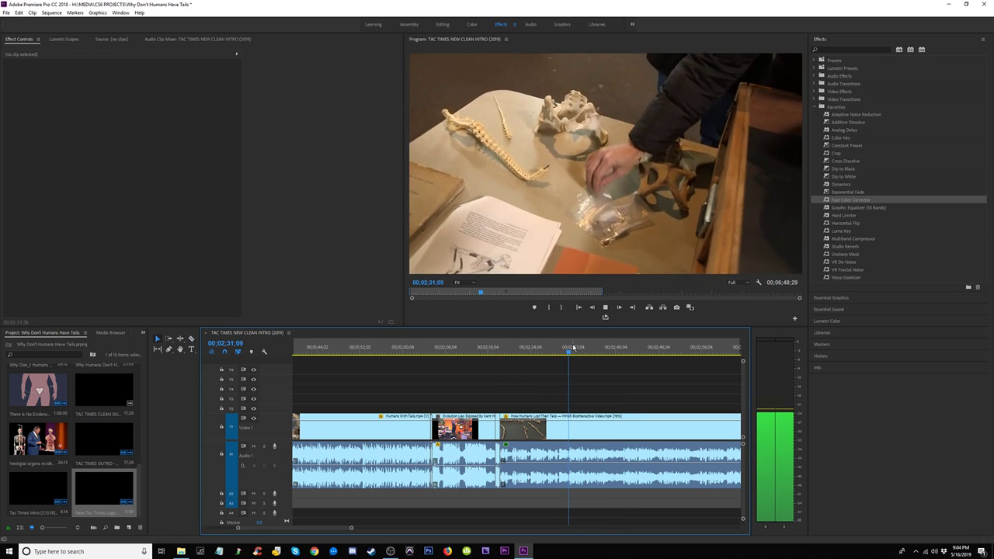
click(549, 349)
key(space)
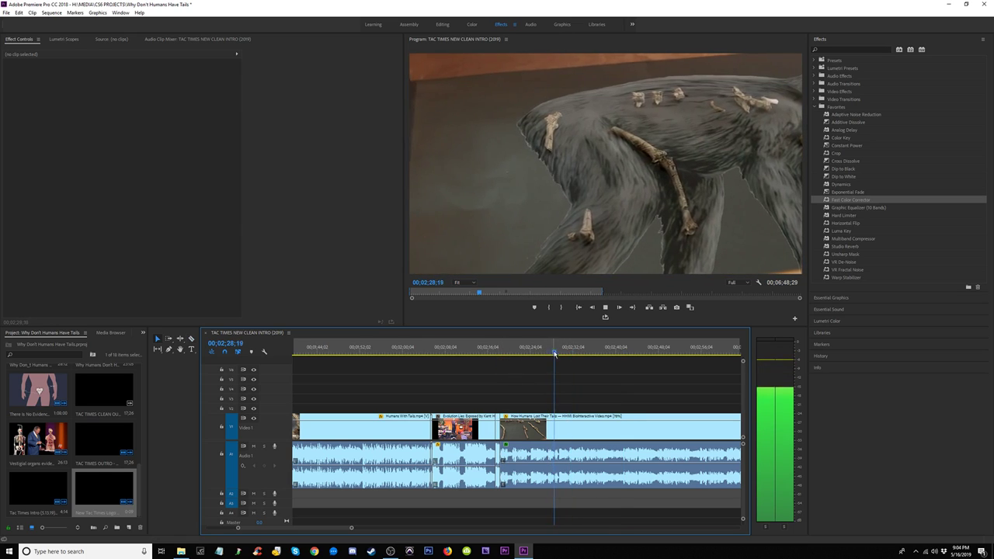
key(space)
Step: Insert the short audience clip into How Humans Lost Their Tails at 2:29:09, close the gap it left near 2:18 and play the cut
click(499, 441)
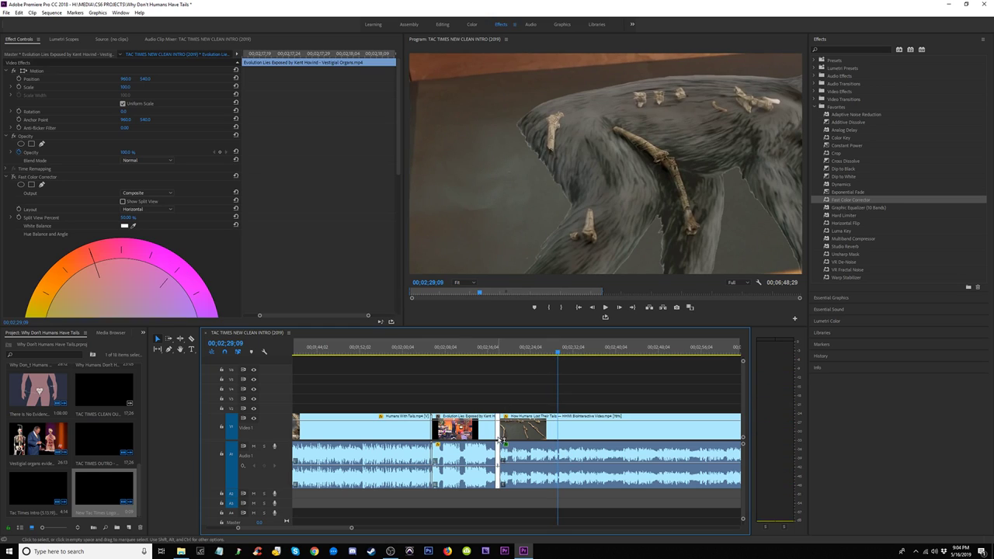
drag(497, 437, 560, 437)
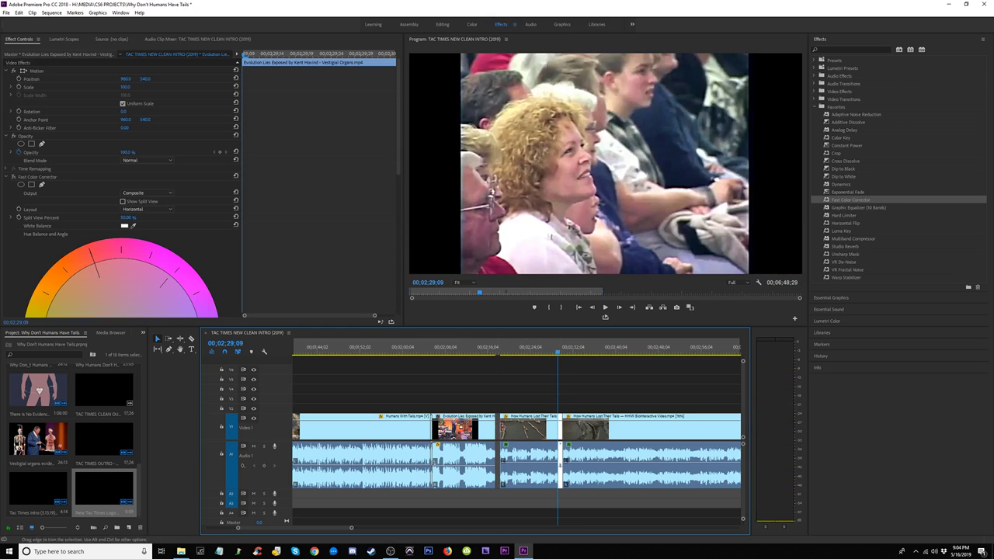
click(498, 433)
key(Delete)
click(487, 350)
key(space)
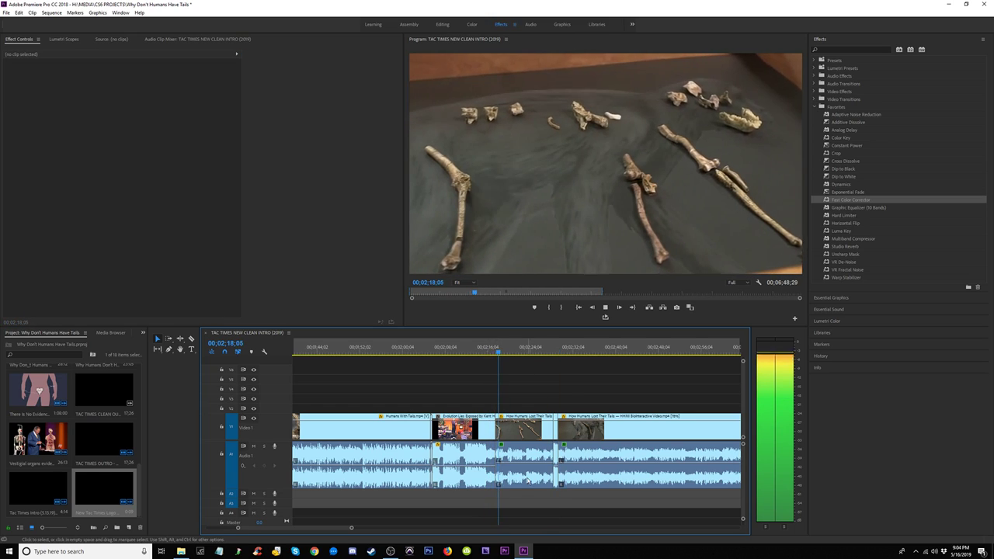
Step: Try to smooth the audio cut between Evolution Lies Exposed and How Humans Lost Their Tails with separate Constant Power fades, and remove both
drag(503, 487, 494, 494)
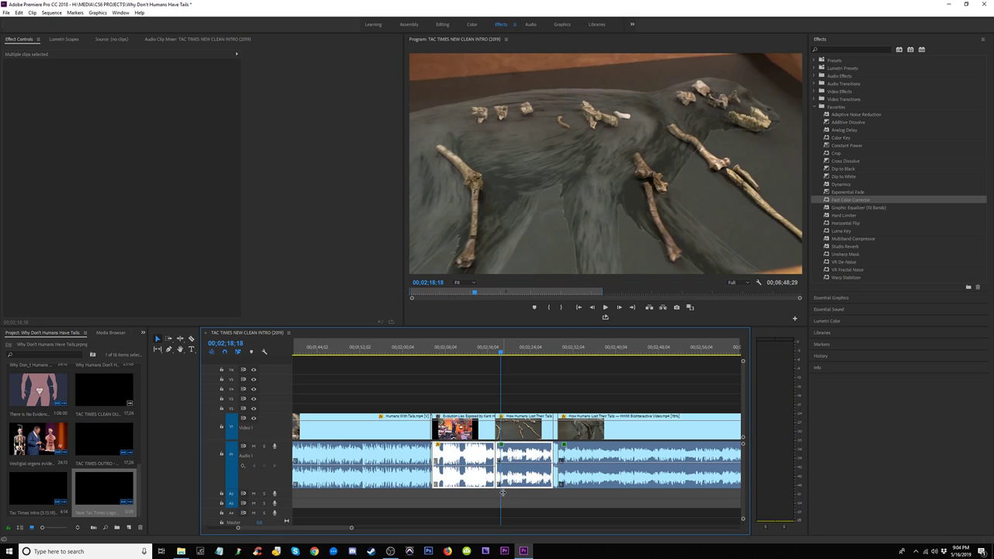
key(ctrl+shift+d)
click(484, 353)
key(space)
key(equal)
key(equal)
key(equal)
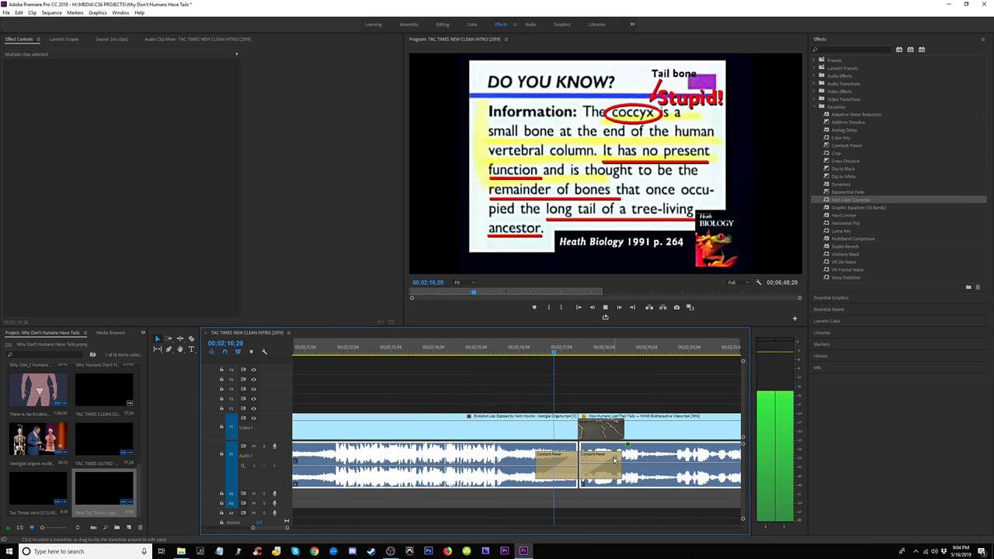
click(599, 460)
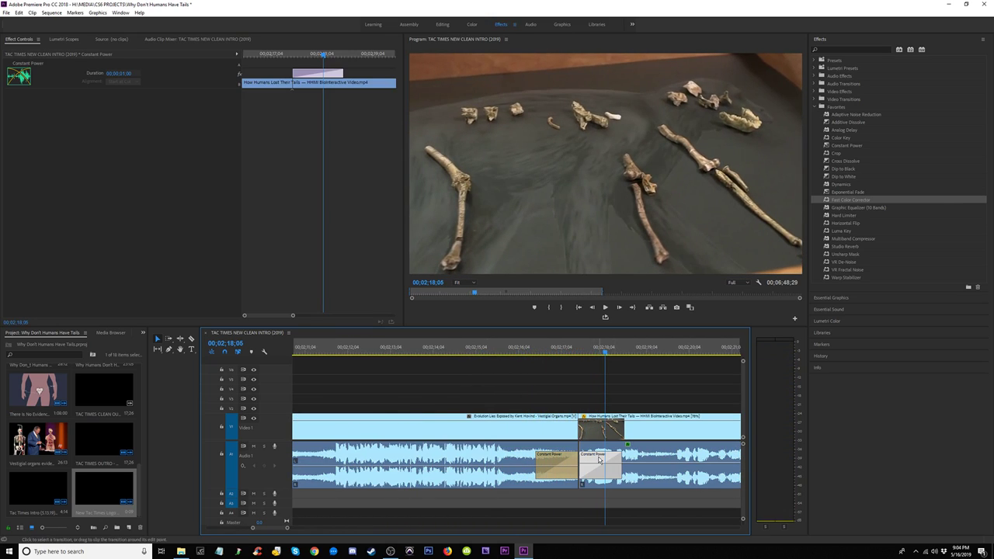
key(Delete)
click(565, 465)
key(Delete)
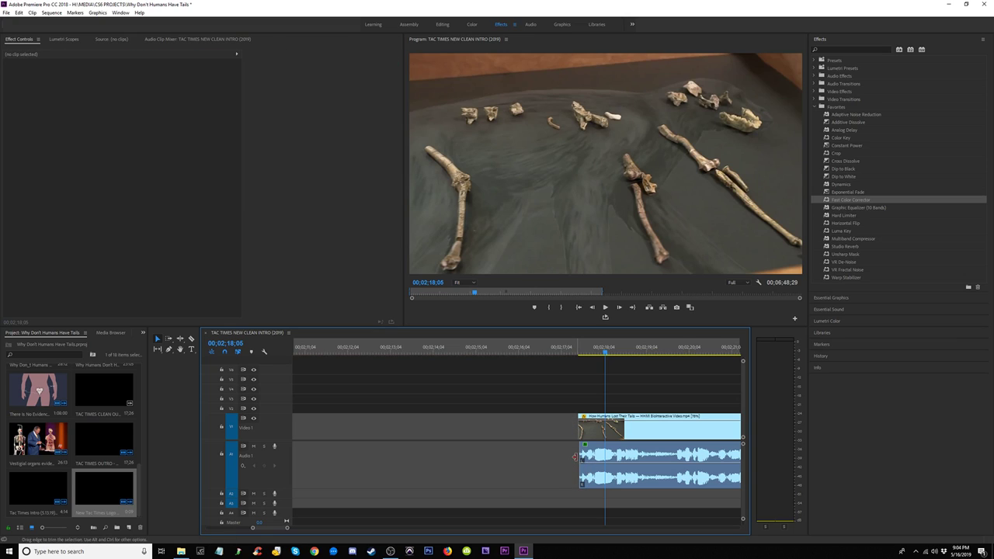
key(ctrl+z)
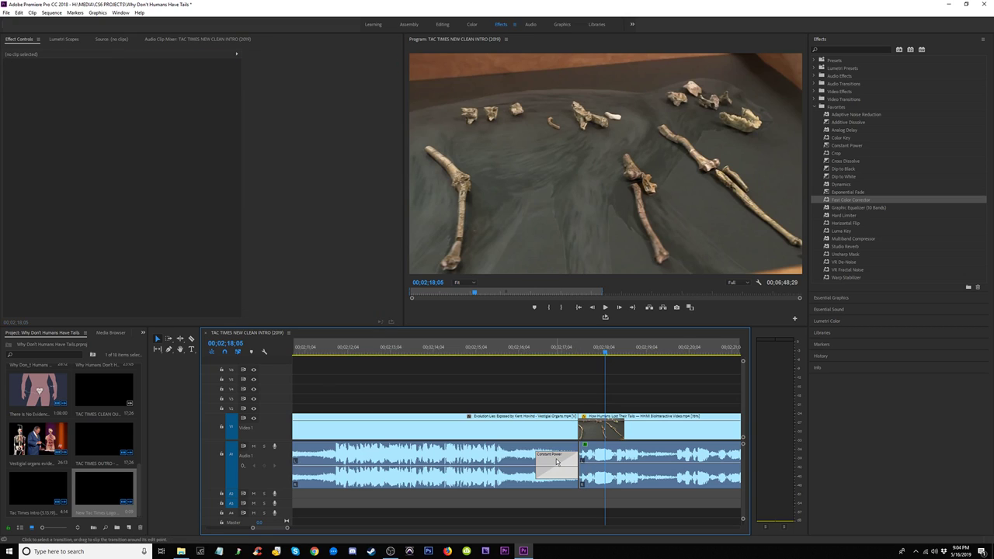
Step: Extend the How Humans Lost Their Tails audio back to the cut near 2:17, add a six-frame Constant Power transition there and play it
click(573, 351)
key(=)
key(=)
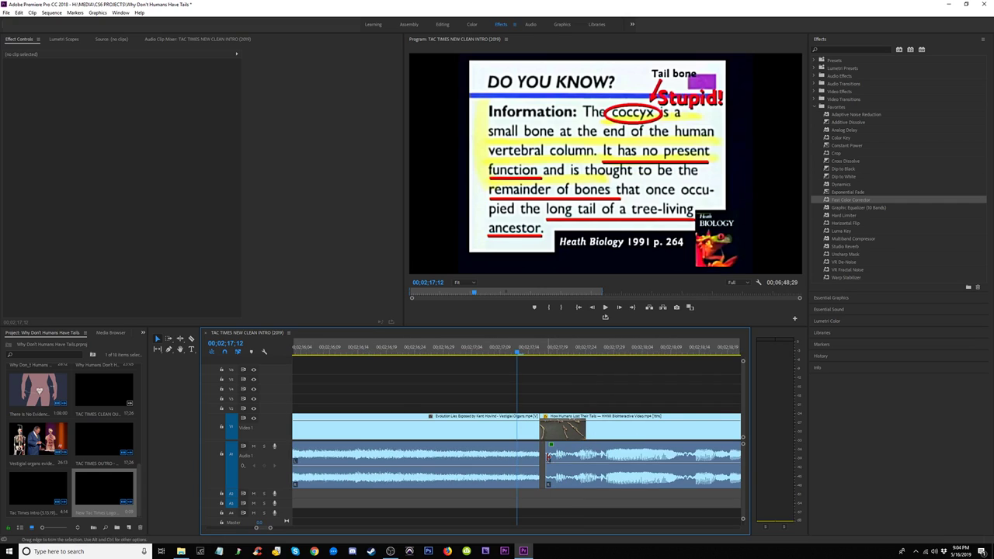
drag(550, 496, 528, 478)
key(ctrl+shift+d)
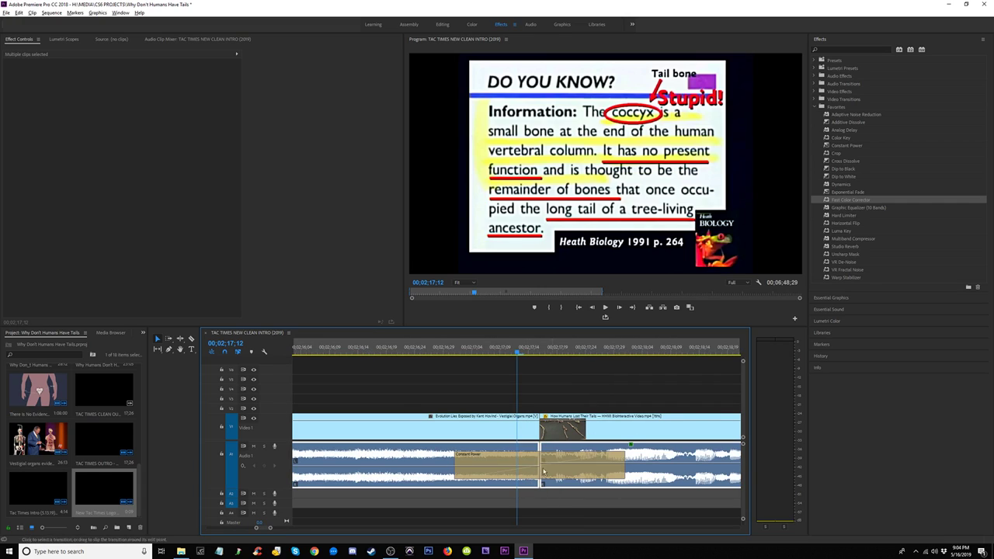
drag(623, 456, 555, 456)
click(411, 352)
key(space)
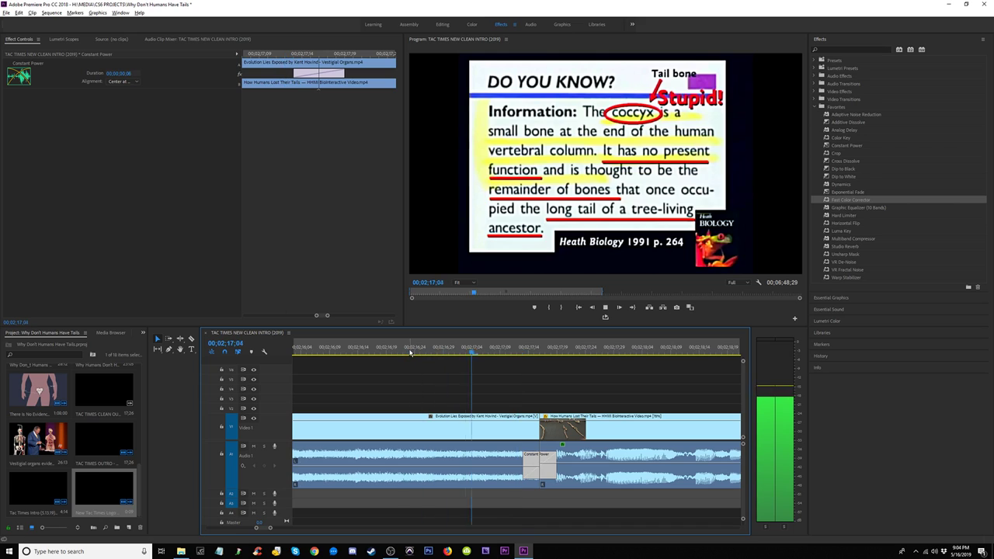
key(minus)
key(minus)
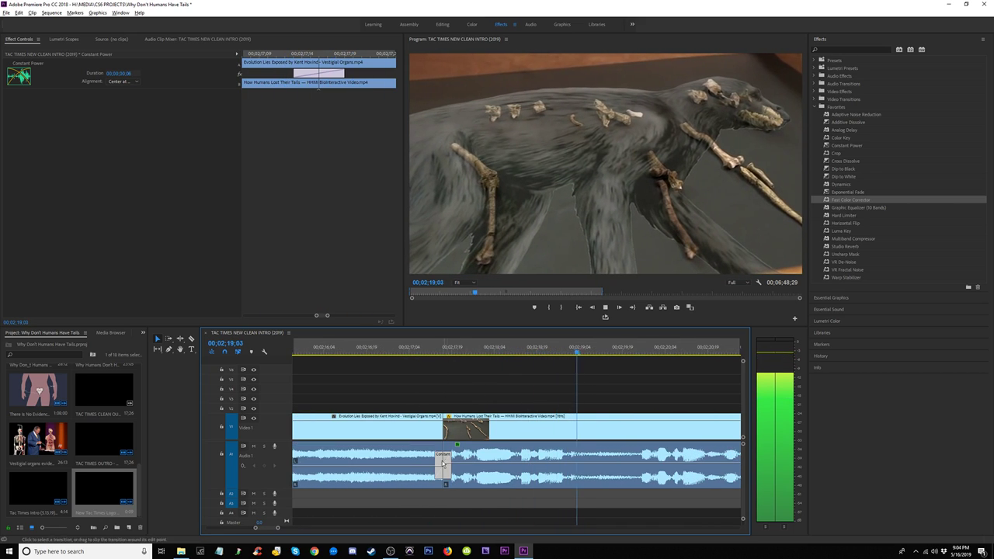
Step: Shorten the Constant Power transition near 2:17 to about two frames and play the cut and the following audience shot
key(space)
drag(438, 459, 444, 459)
click(396, 348)
key(space)
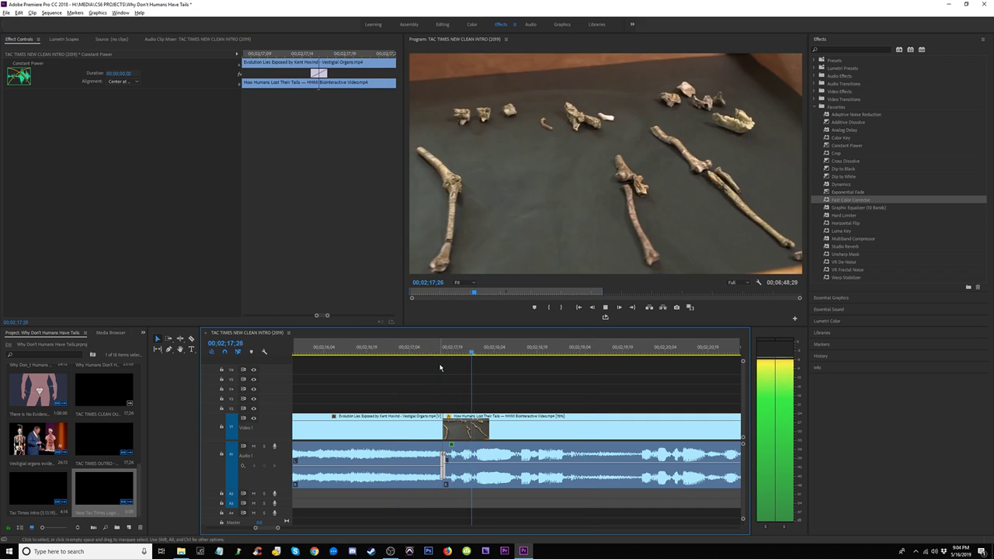
key(minus)
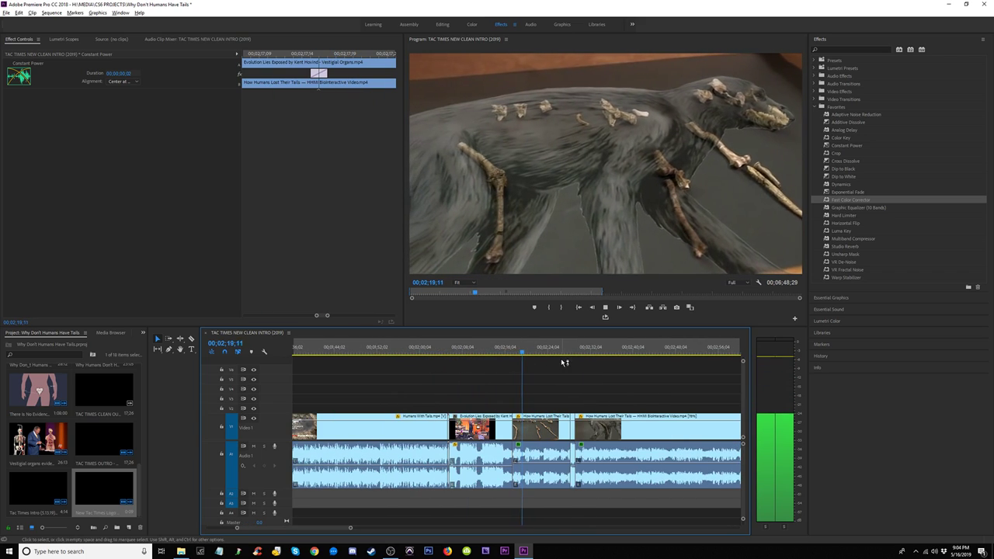
click(561, 355)
key(=)
key(space)
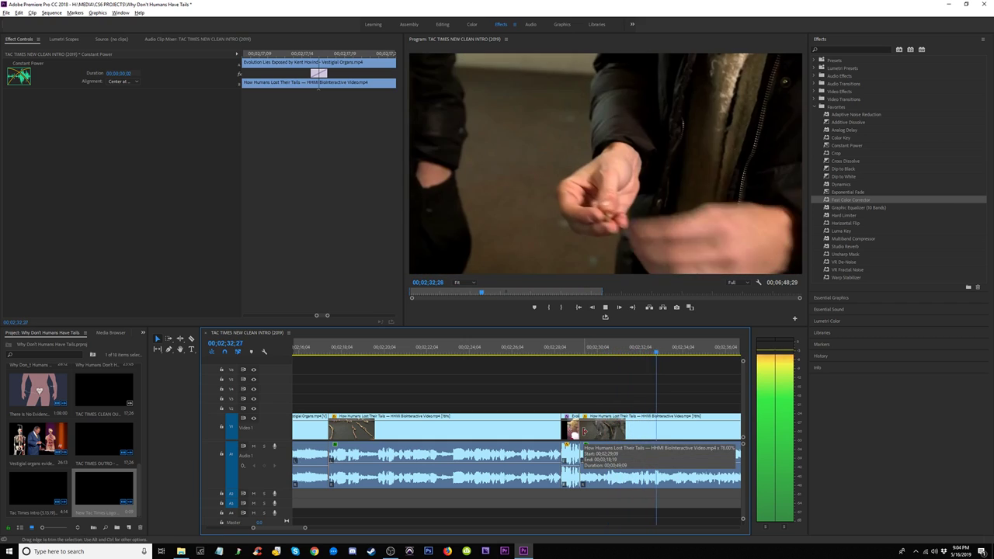
Step: Trim the start of How Humans Lost Their Tails after the audience clip to 2:33:18, close the gap and play the cut
drag(684, 352, 671, 354)
drag(596, 429, 671, 429)
drag(597, 452, 672, 453)
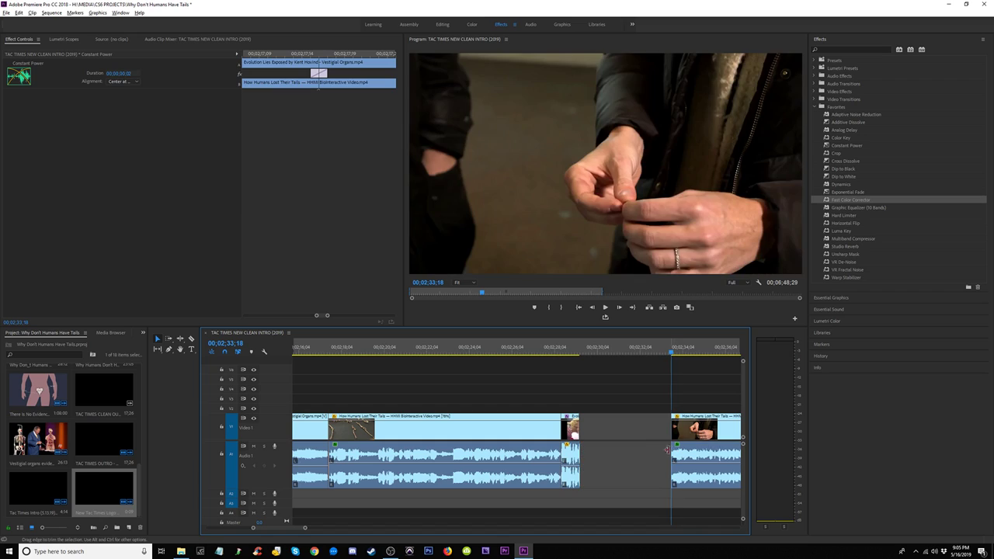
click(627, 447)
key(Delete)
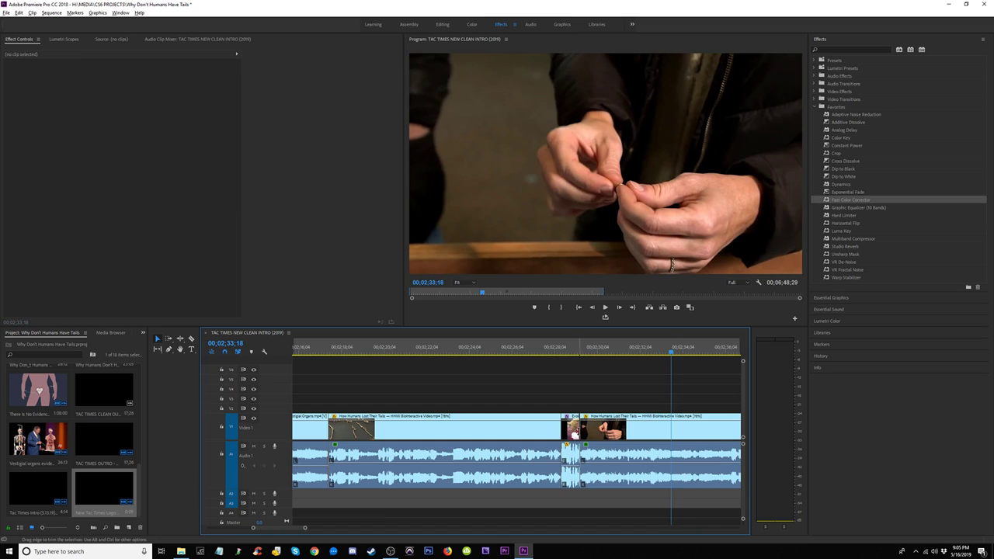
click(539, 349)
key(space)
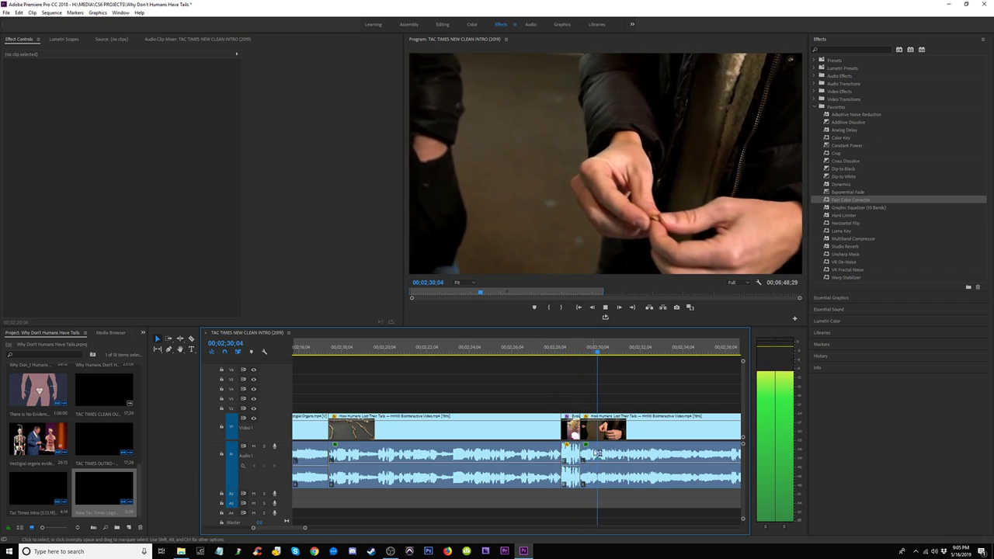
Step: Add a short Constant Power audio transition between the audience clip and the hands shot at about 2:29, and replay the cut
drag(589, 501, 582, 457)
key(ctrl+shift+d)
key(space)
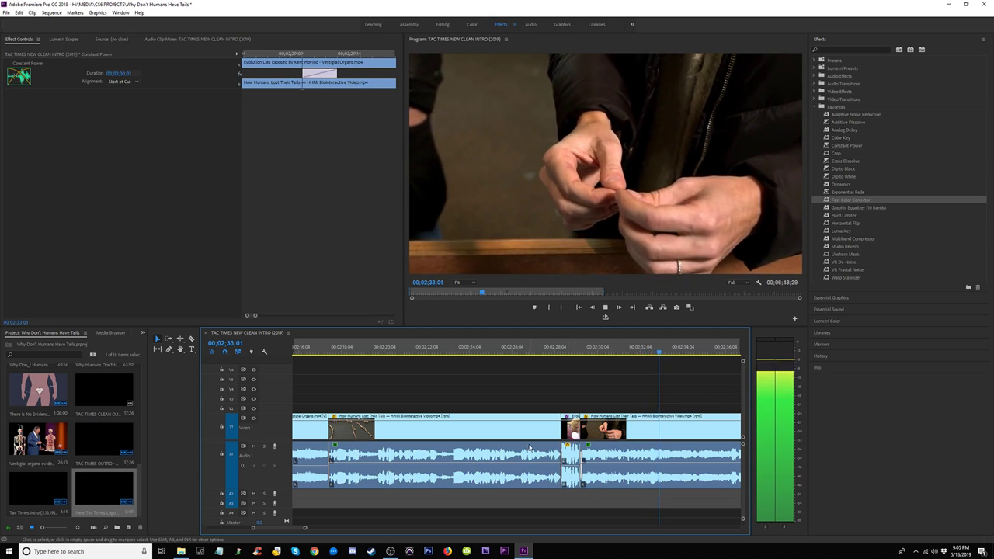
key(space)
click(547, 349)
key(space)
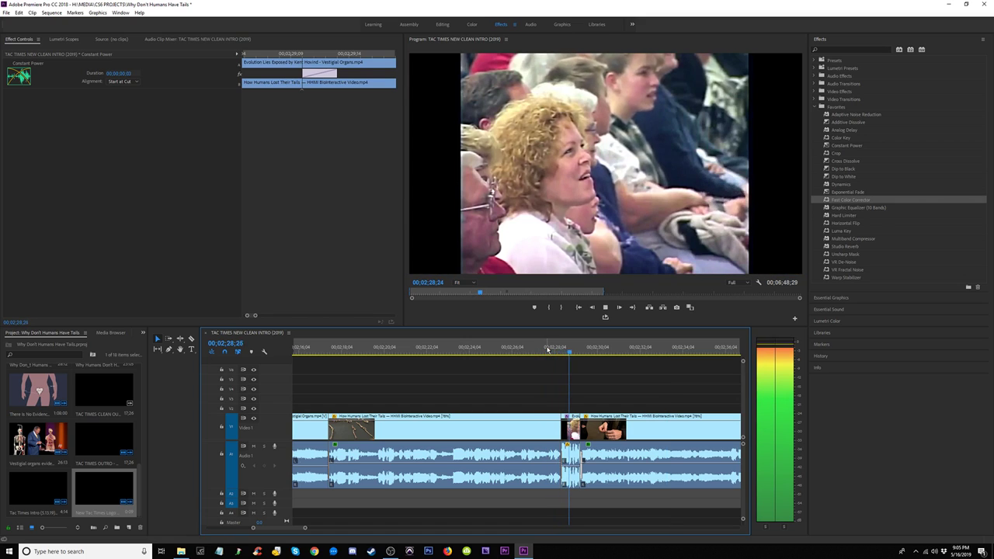
key(minus)
key(minus)
key(minus)
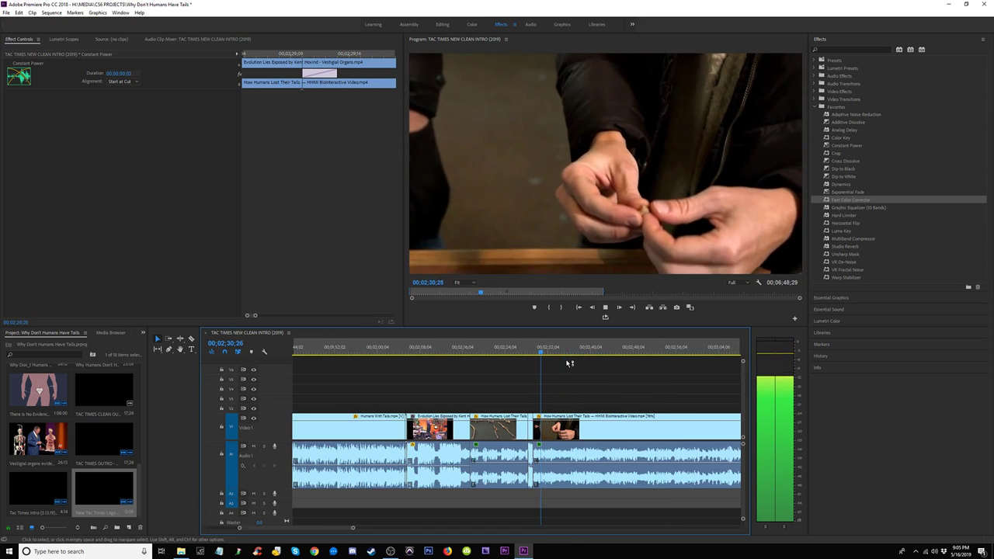
key(equal)
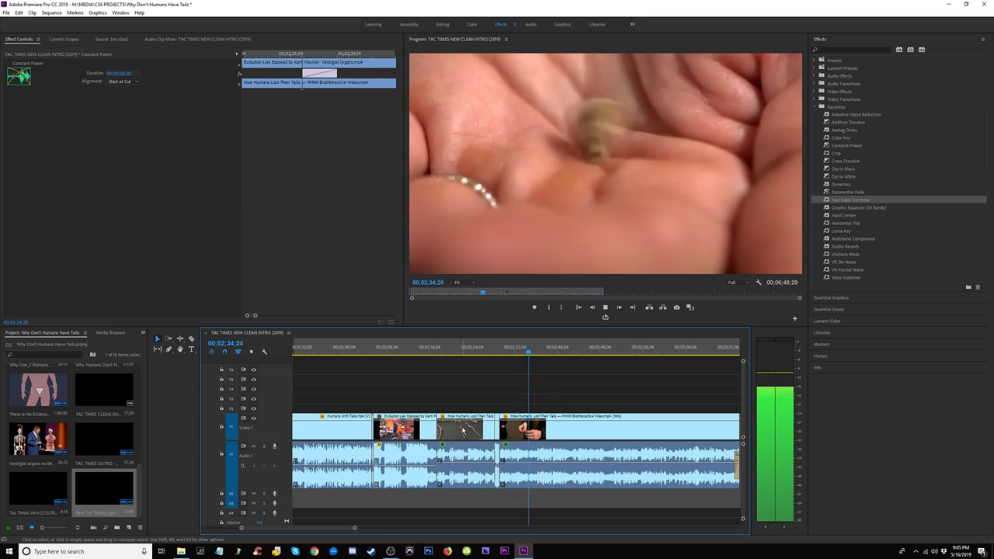
Step: Copy the bones shot from before the audience clip onto V2 over the start of the hands shot, trim its start and play it
click(466, 430)
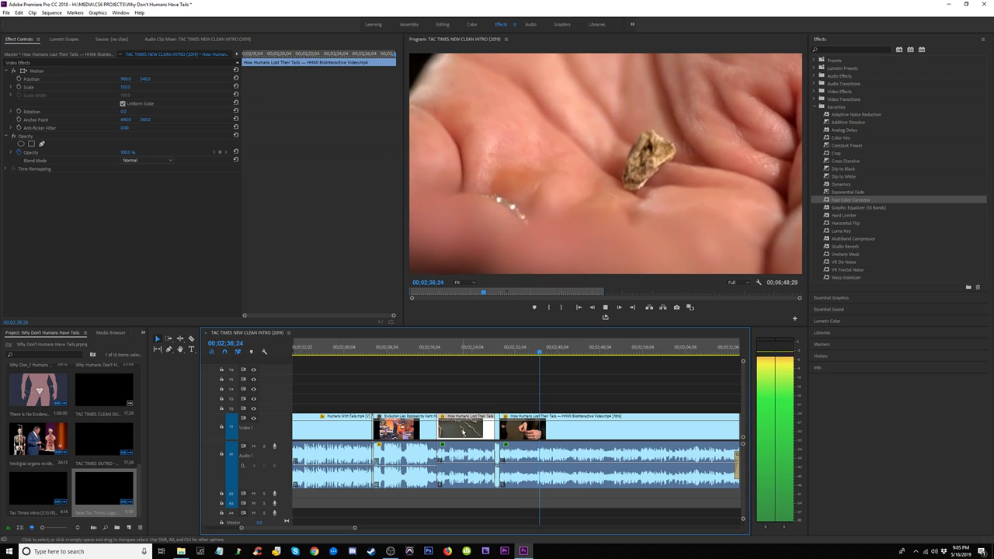
key(space)
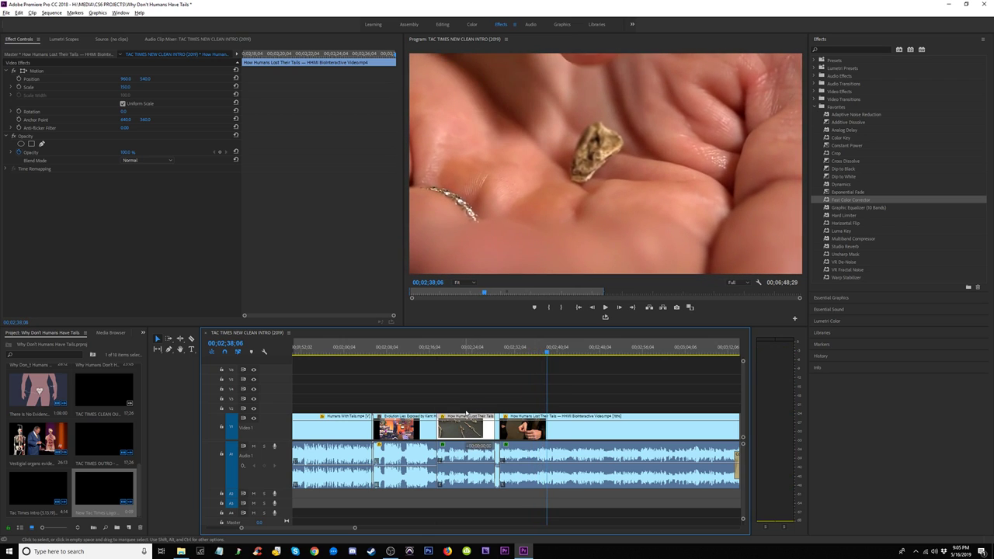
drag(466, 413, 513, 409)
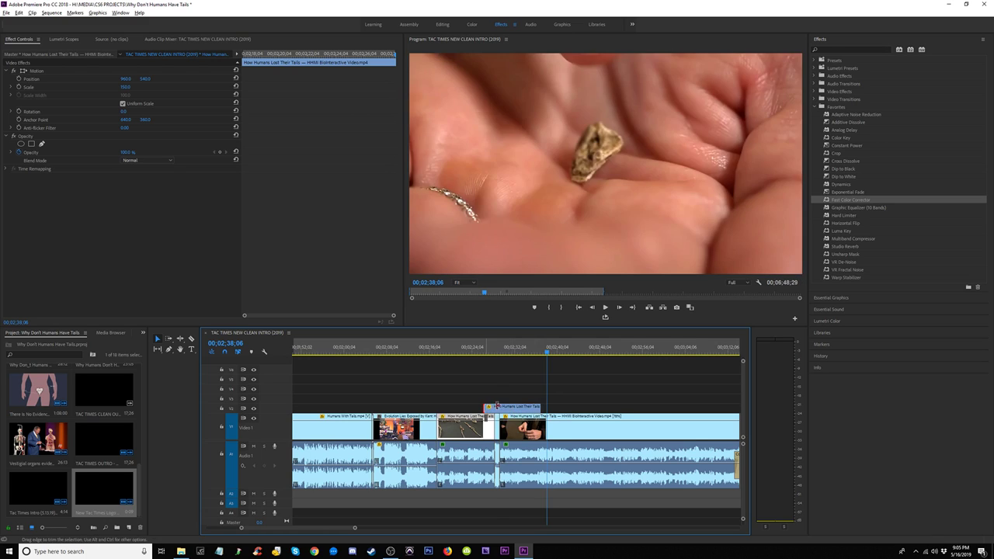
drag(498, 349, 513, 348)
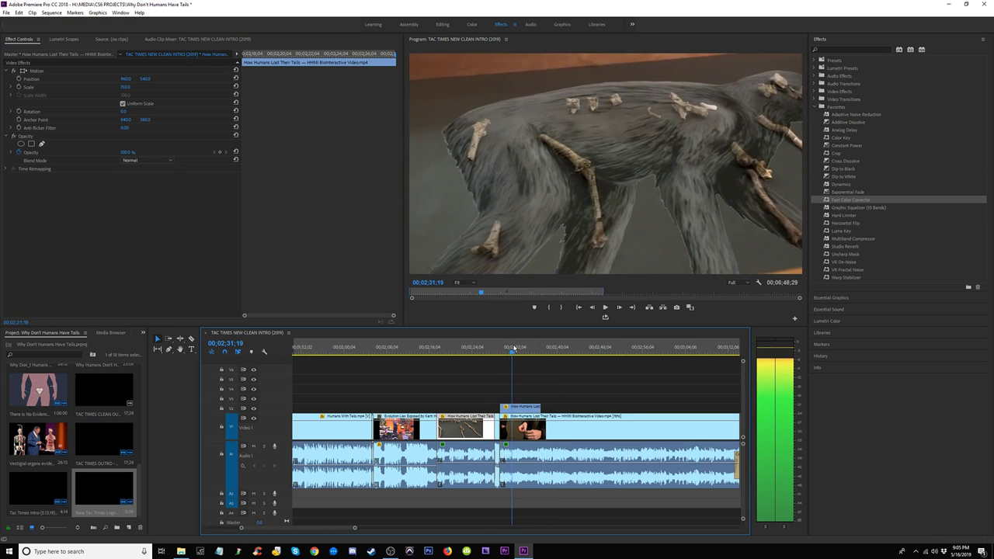
key(space)
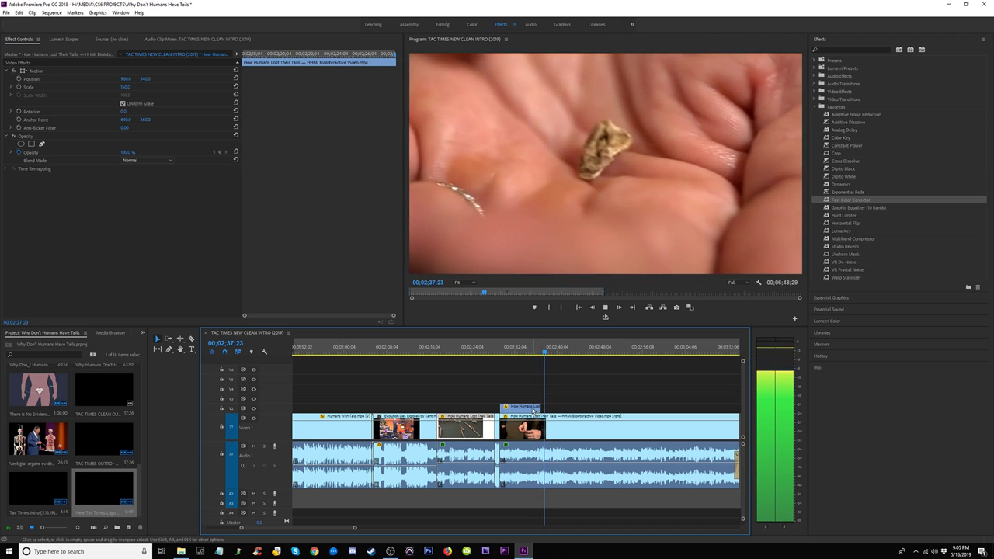
Step: Move the copied bones shot down onto Video 1 over the hands shot, play the cut and place it against the audience clip
drag(533, 407, 531, 418)
click(481, 349)
key(space)
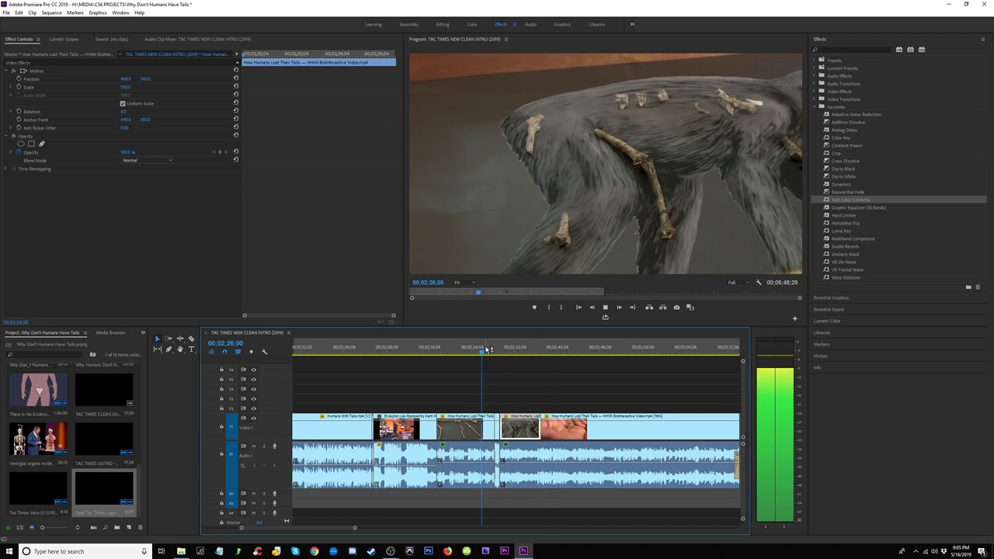
key(=)
key(=)
key(=)
key(space)
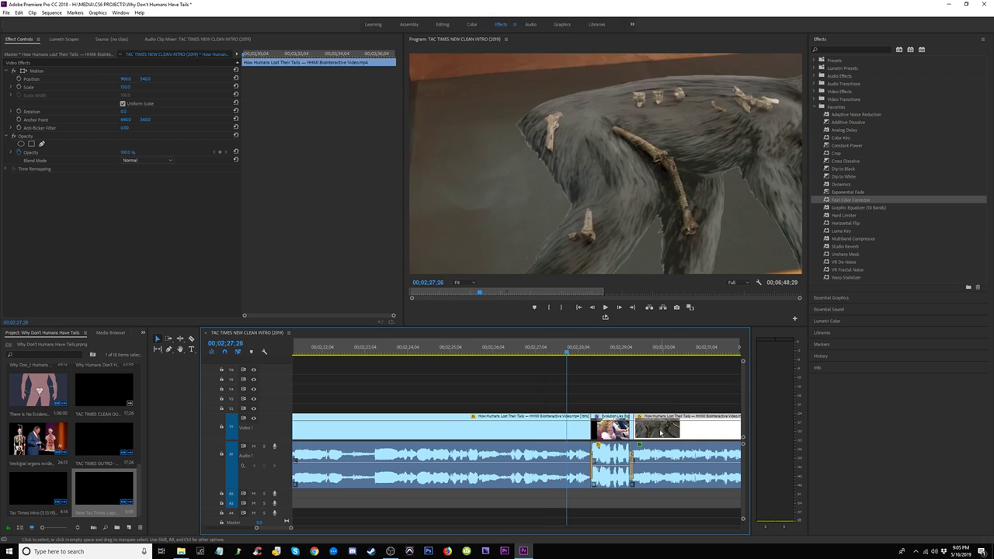
drag(663, 431, 610, 431)
Step: Copy the Thirsty monkey picture from about 1:07 onto V2 above the end of the Humans With Tails clip near 2:03
key(minus)
key(minus)
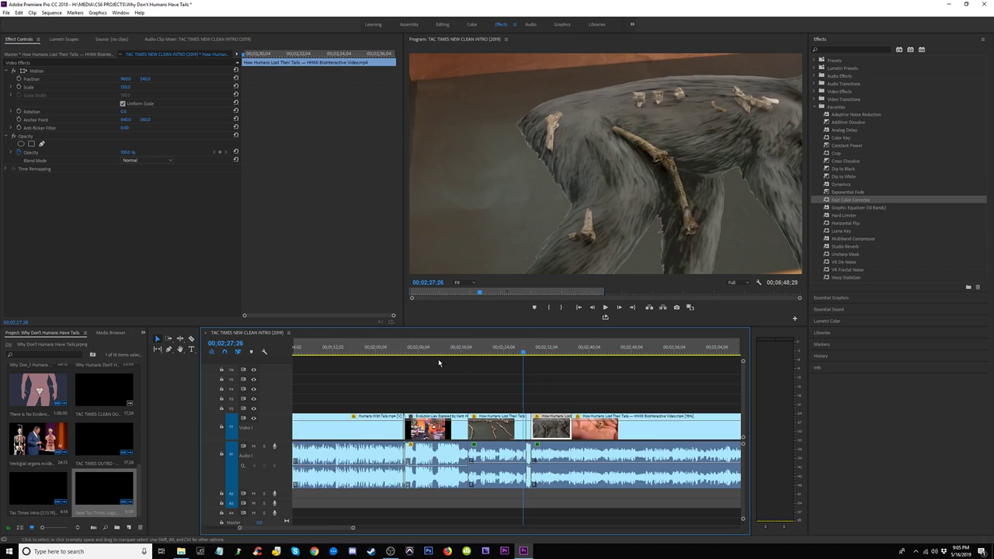
key(minus)
key(minus)
drag(389, 352, 406, 353)
key(equal)
key(equal)
key(equal)
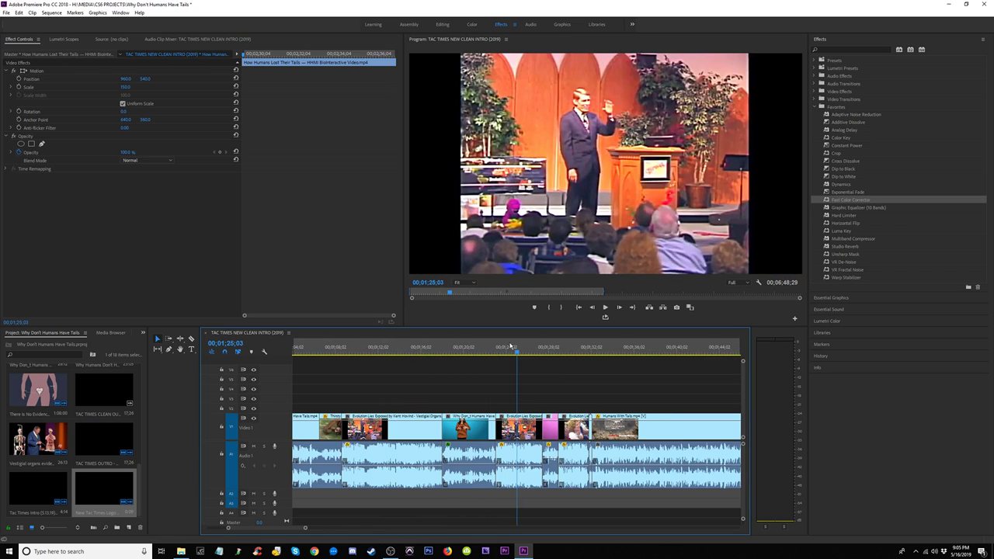
drag(513, 347, 426, 348)
key(minus)
drag(425, 429, 618, 371)
drag(719, 392, 721, 404)
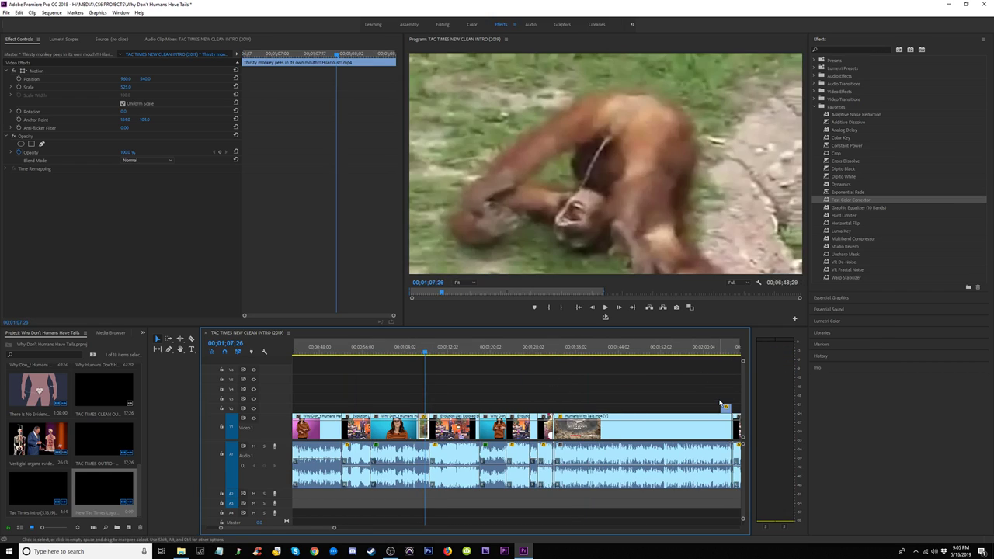
click(730, 351)
key(equal)
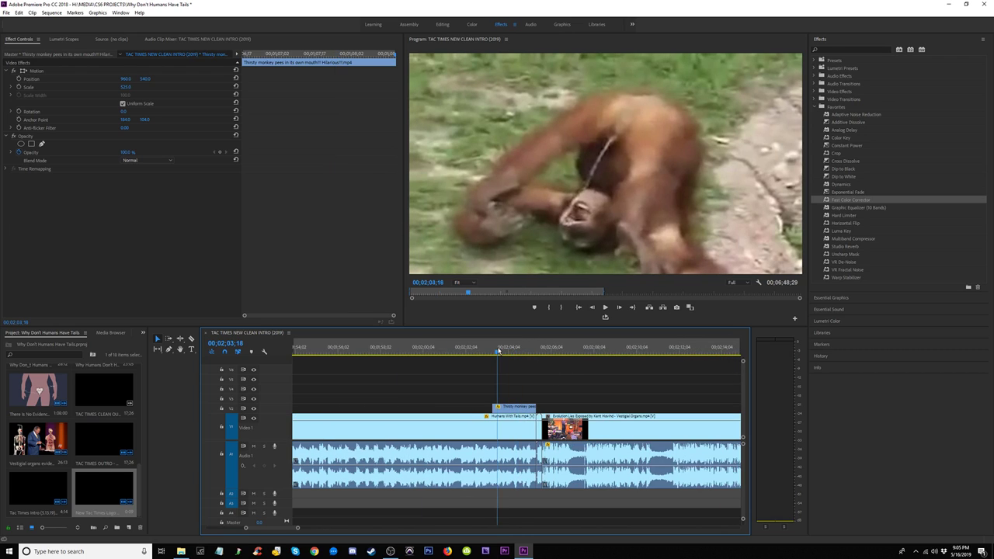
Step: Preview the Thirsty monkey copy, move it along V2 to end where the audience clip begins, and play from the bones shot
click(468, 351)
key(space)
key(minus)
key(minus)
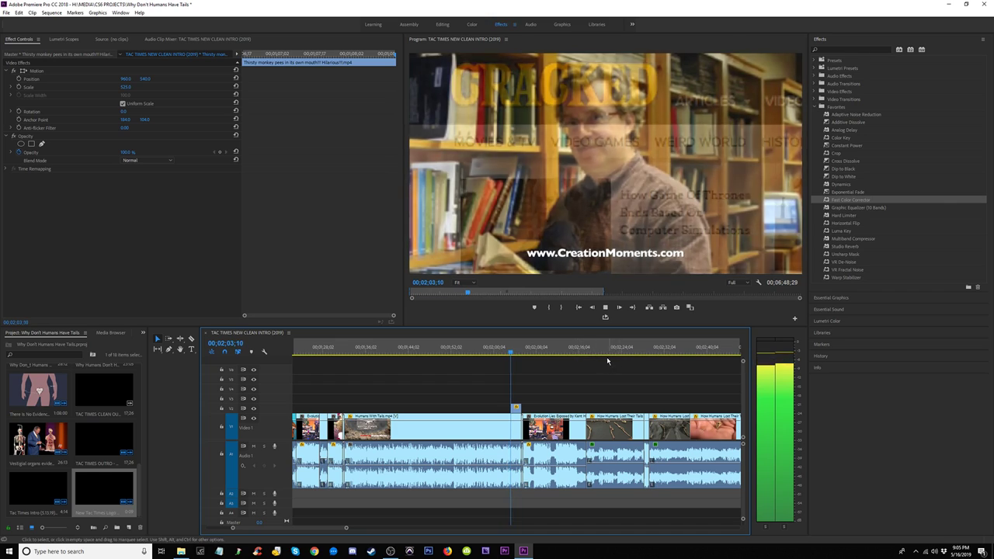
click(599, 351)
drag(516, 406, 639, 411)
key(space)
key(equal)
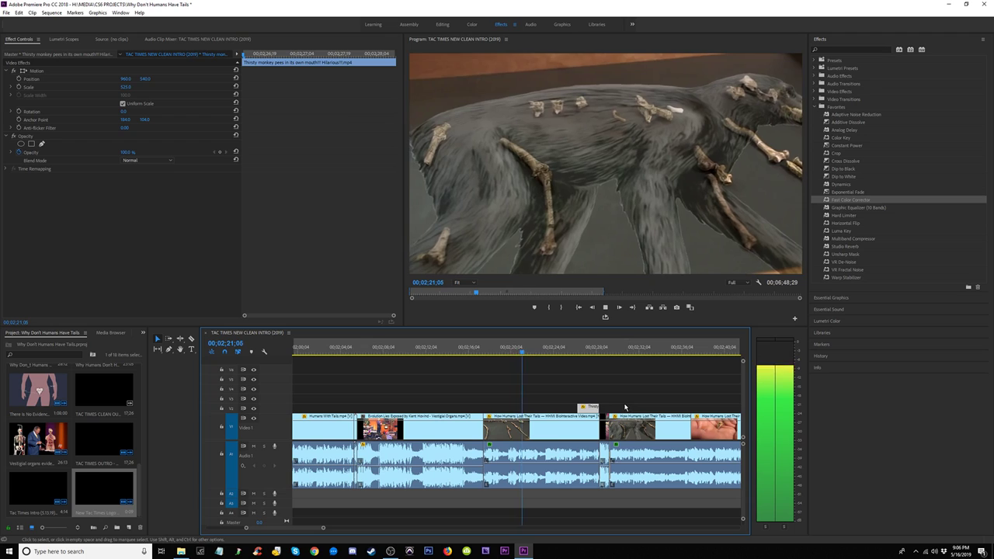
Step: Extend the start of the Thirsty monkey copy back to cover the whole first bones shot, and play through the audience clip
drag(578, 407, 541, 409)
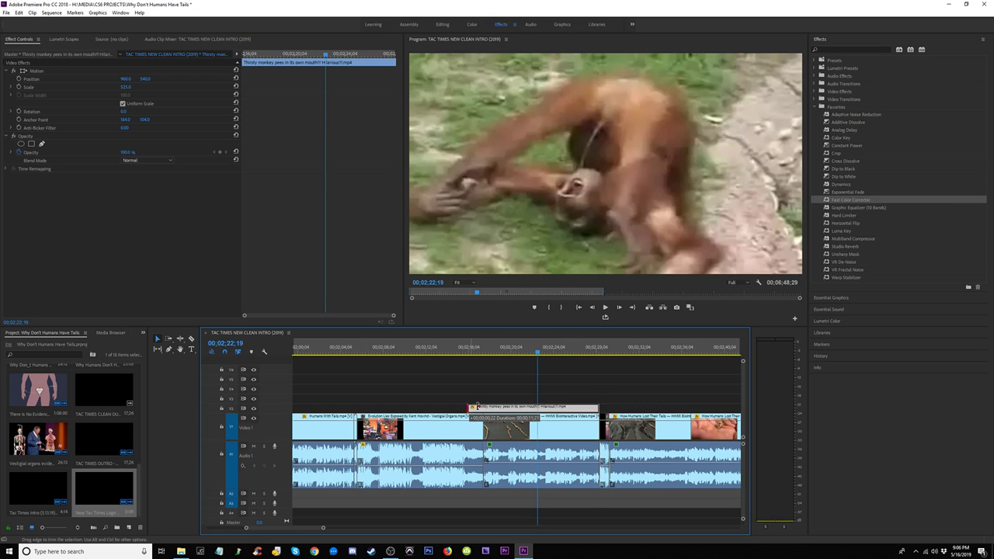
drag(481, 407, 483, 407)
click(467, 347)
key(space)
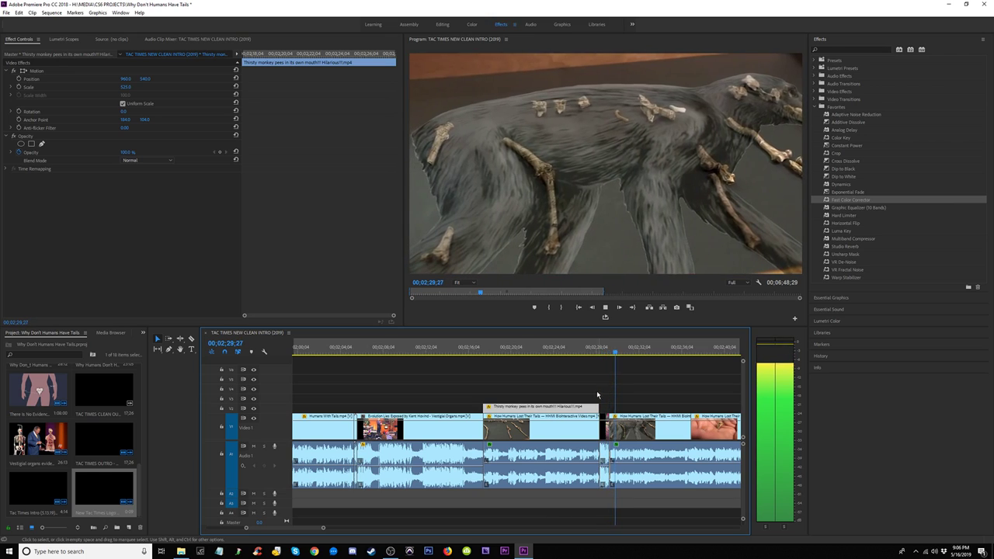
key(equal)
key(space)
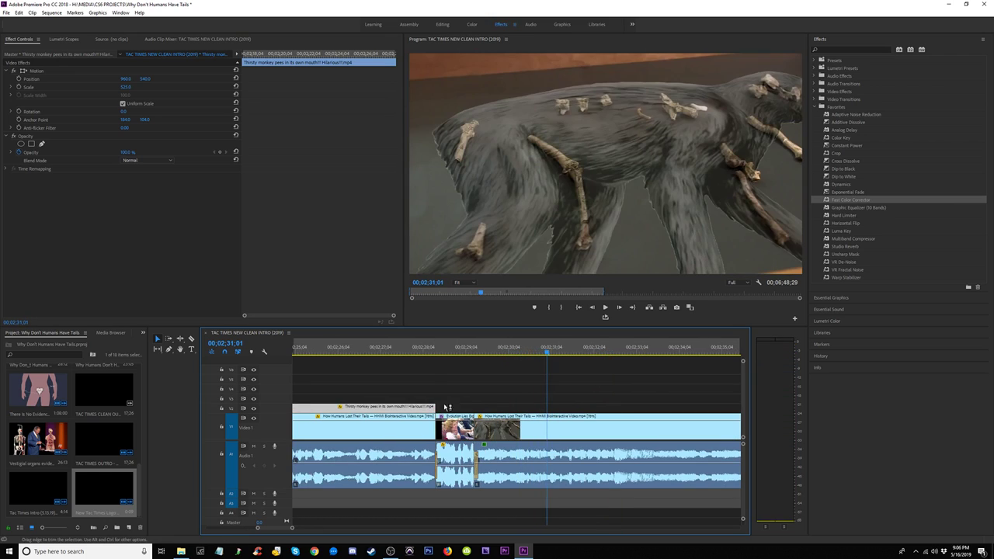
Step: Preview the second bones shot, split its picture and sound at 00;02;33;23, and cut out the part before the split
key(minus)
key(minus)
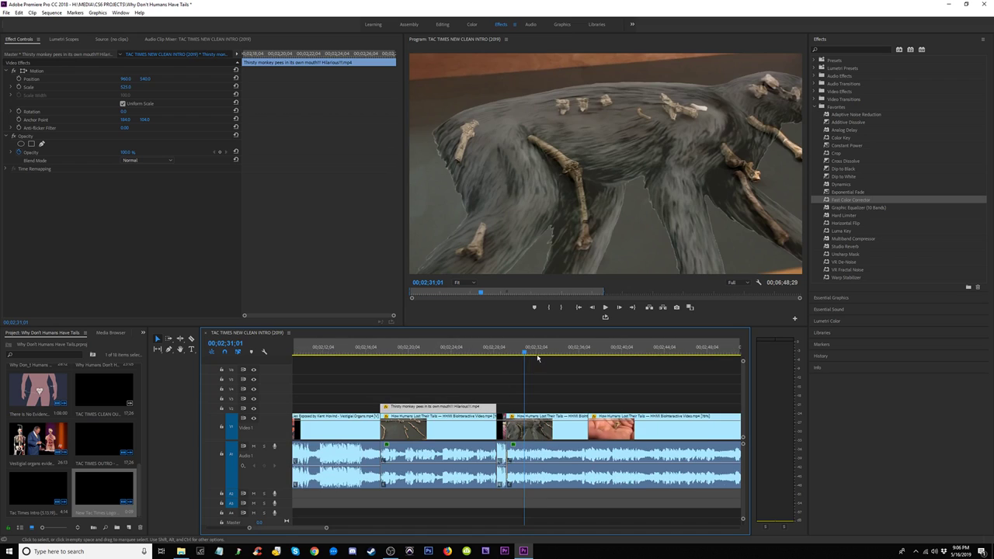
click(556, 349)
key(space)
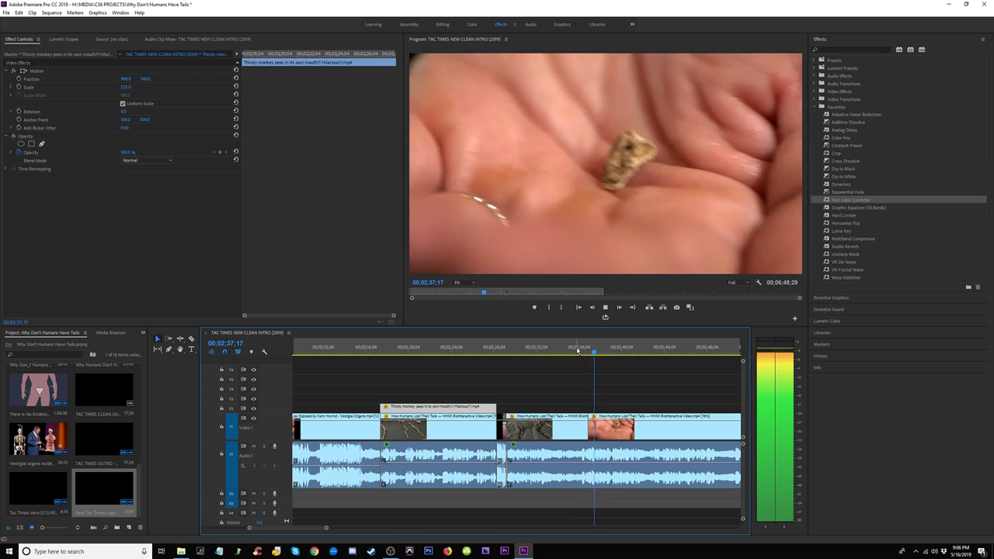
click(533, 347)
key(space)
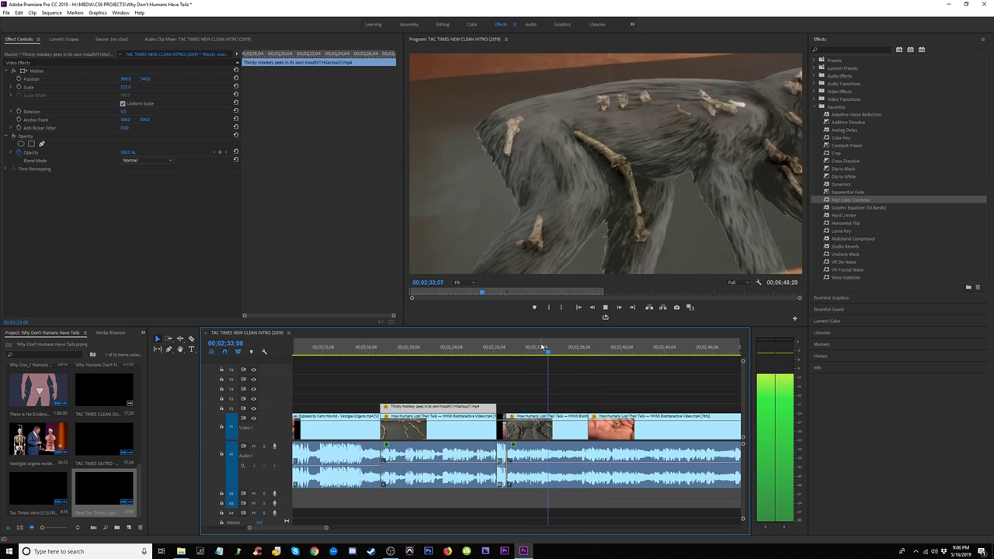
key(space)
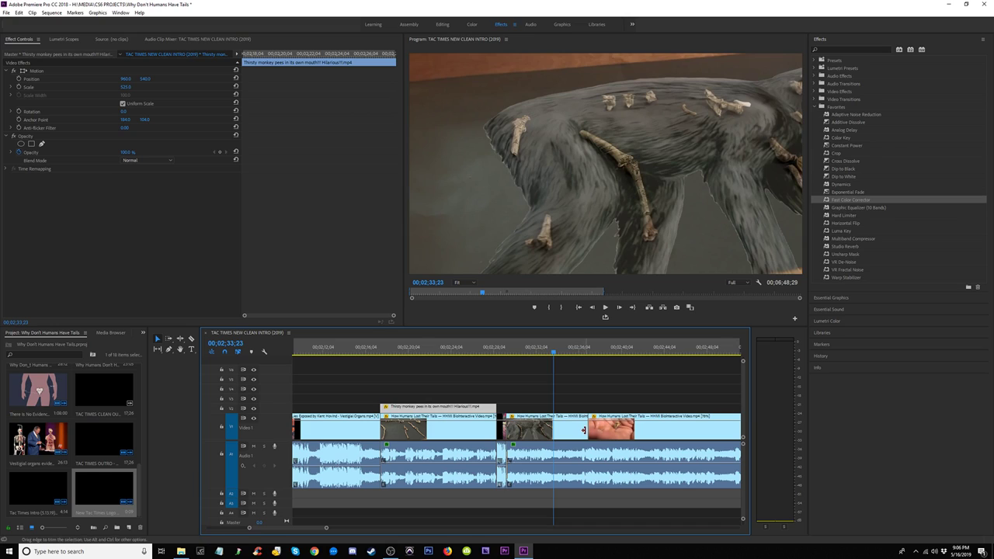
mouse_move(584, 430)
mouse_down()
mouse_move(558, 430)
mouse_move(581, 430)
mouse_up()
drag(465, 376, 409, 479)
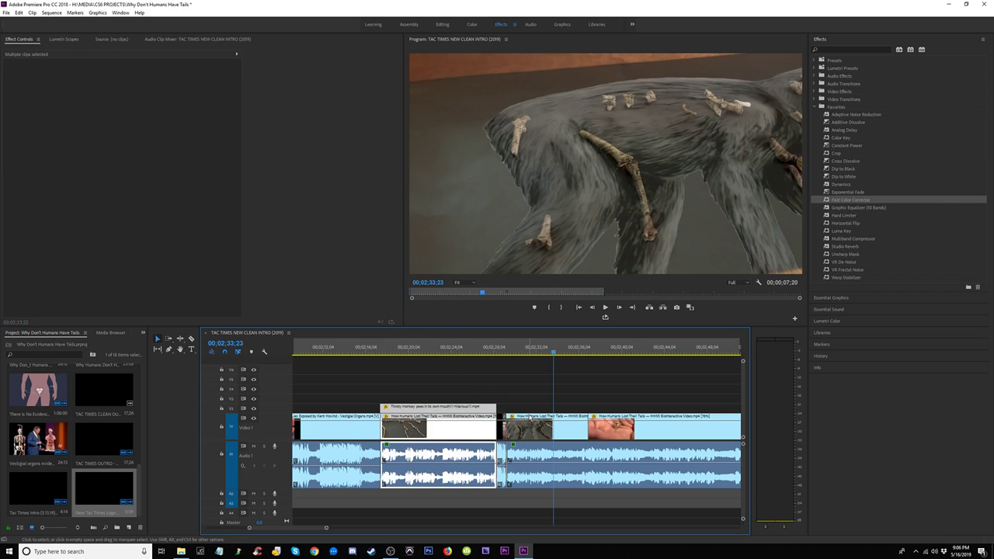
key(v)
click(533, 461)
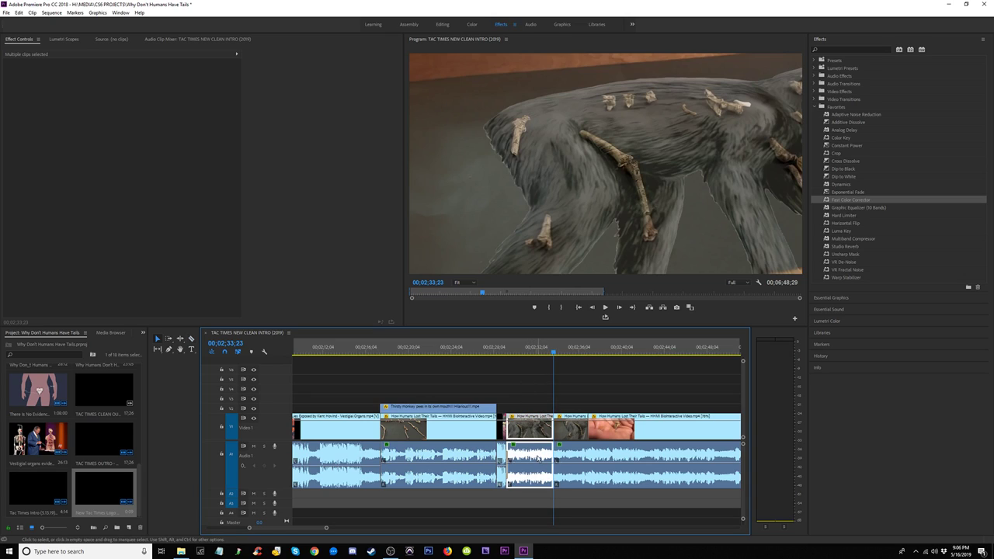
key(Delete)
Step: Insert the cut bones piece at 00;02;17;16, ahead of the first bones shot, and play across the join
click(414, 351)
key(Up)
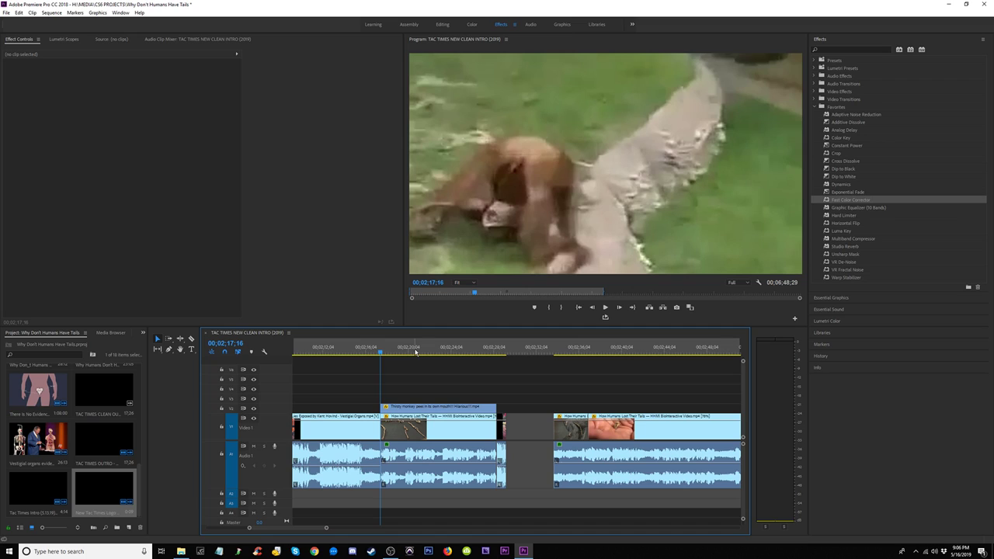
key(ctrl+shift+v)
click(370, 350)
key(space)
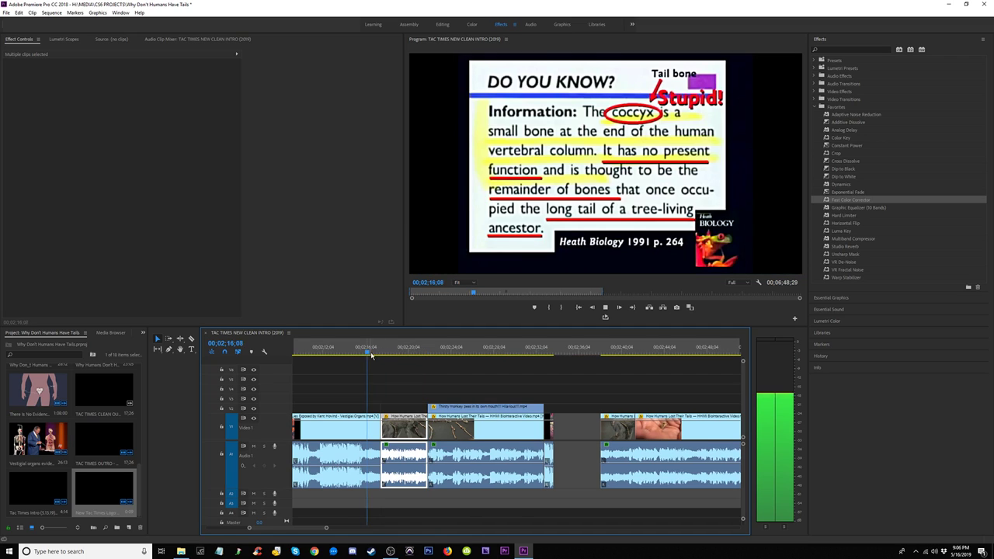
key(=)
key(=)
key(=)
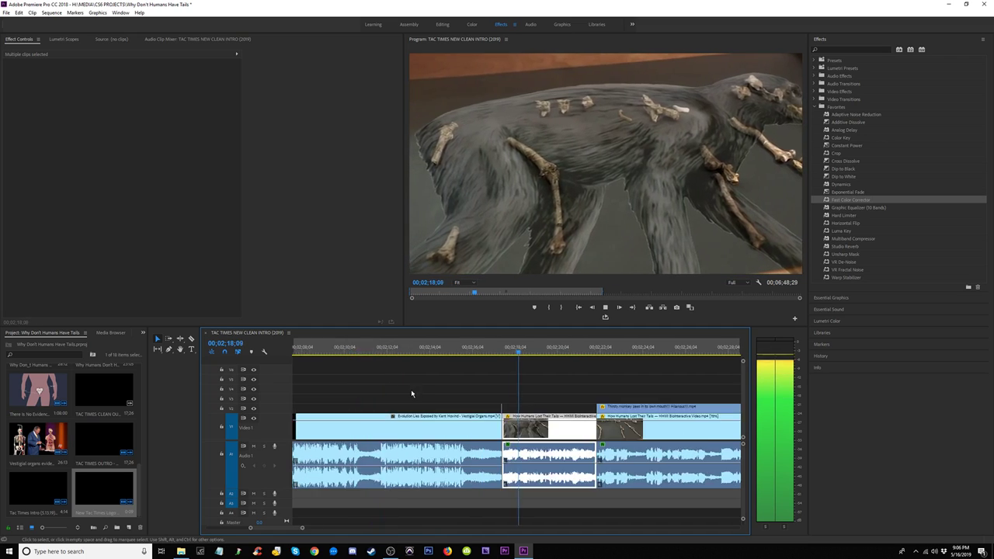
drag(453, 389, 422, 407)
key(Delete)
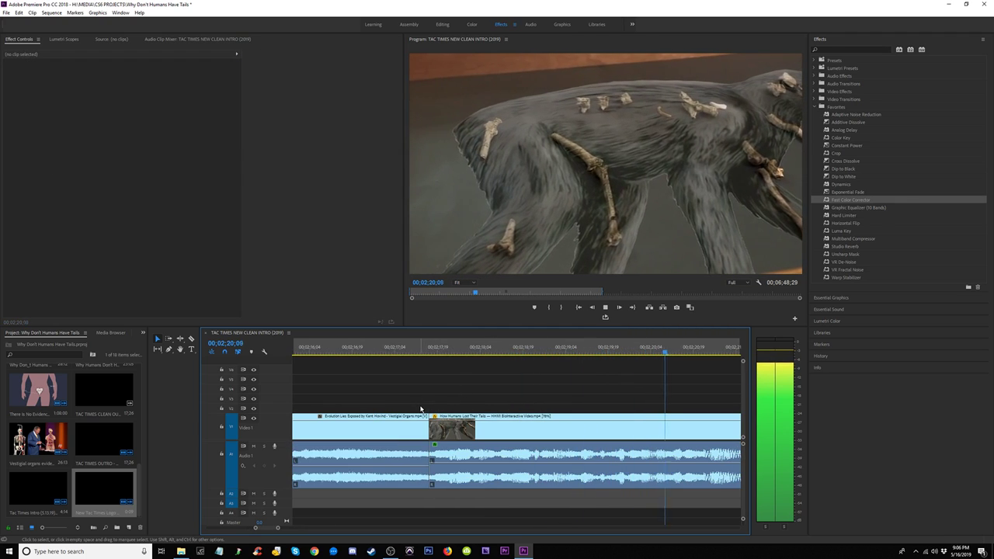
Step: Trim the start of the Thirsty monkey copy on V2 to about 2:25 and replay the bones shots beneath it
key(minus)
key(minus)
key(minus)
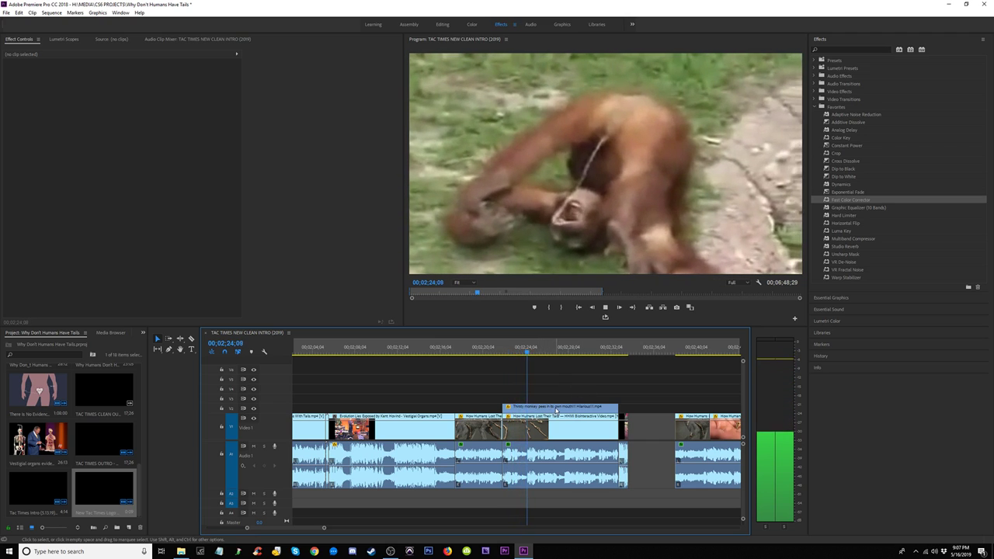
key(space)
drag(504, 408, 541, 408)
click(505, 351)
key(space)
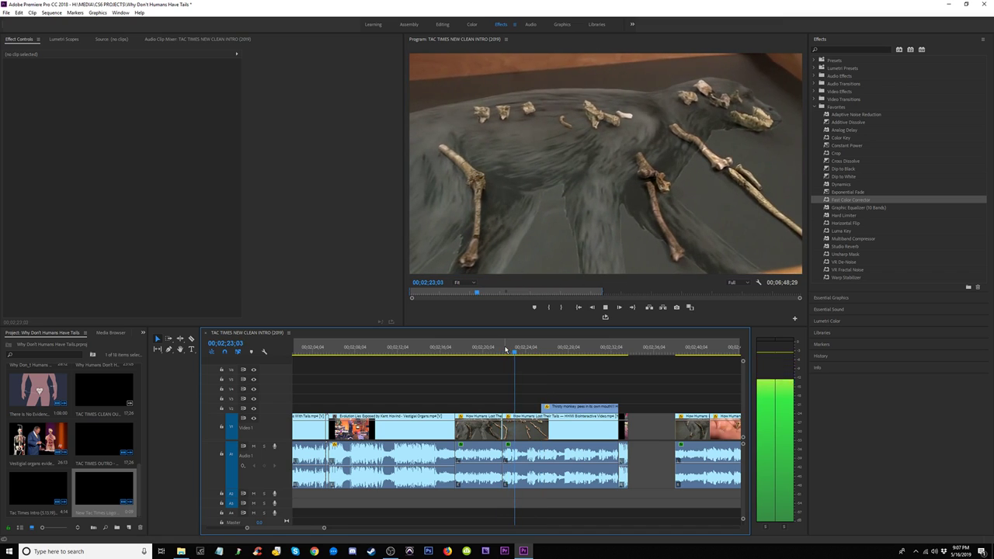
click(490, 351)
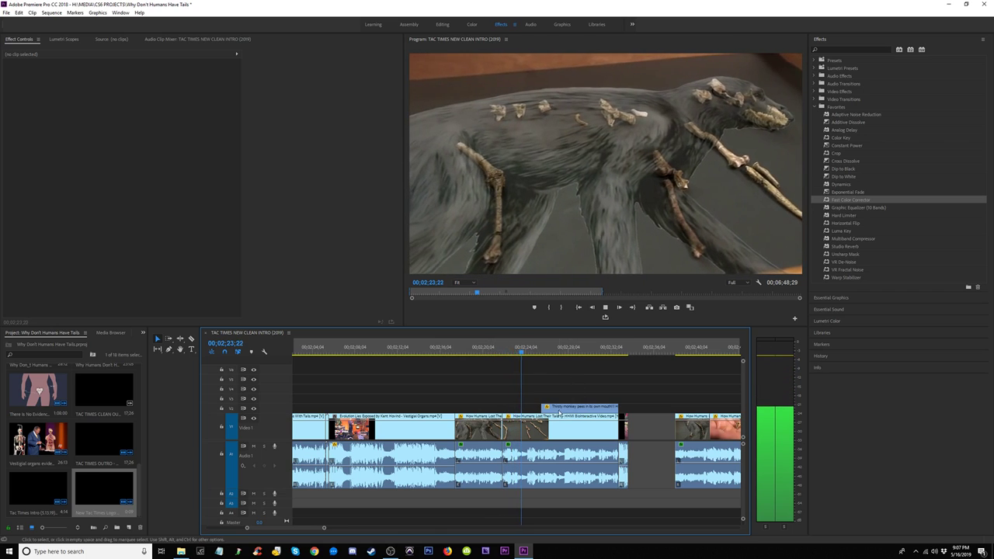
Step: Delete the inserted bones piece's picture, extend the following clip's picture back over the gap to 2:17, and play the result
click(486, 428)
key(Delete)
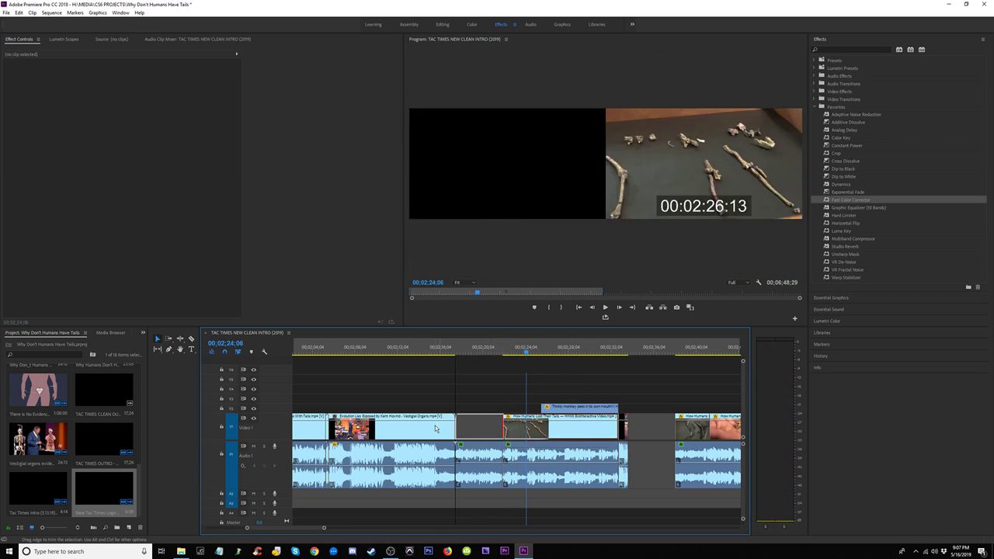
key(ctrl+z)
click(441, 348)
key(space)
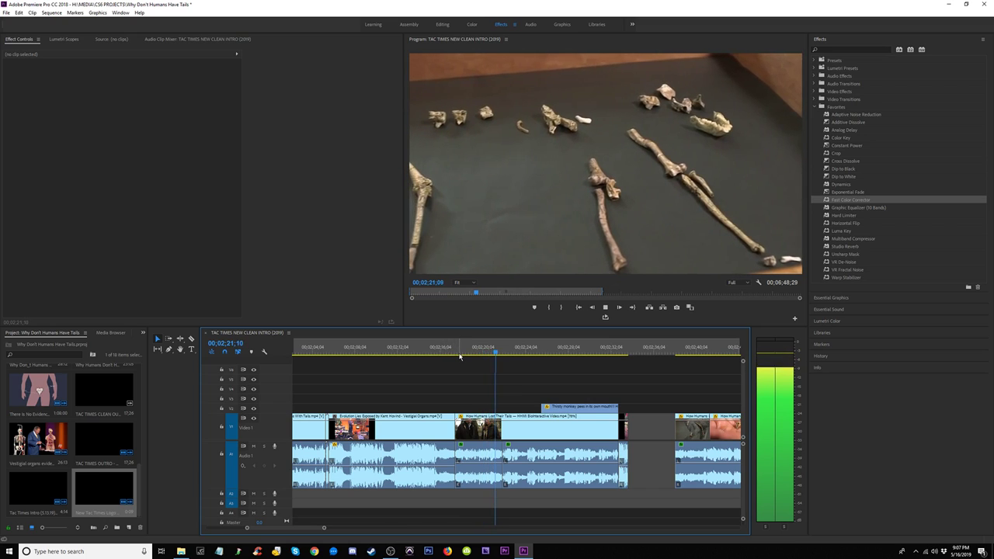
Step: Replay the section, shift the Thirsty monkey copy to start near 2:28 on V2, and trim its end to the audience clip
click(451, 348)
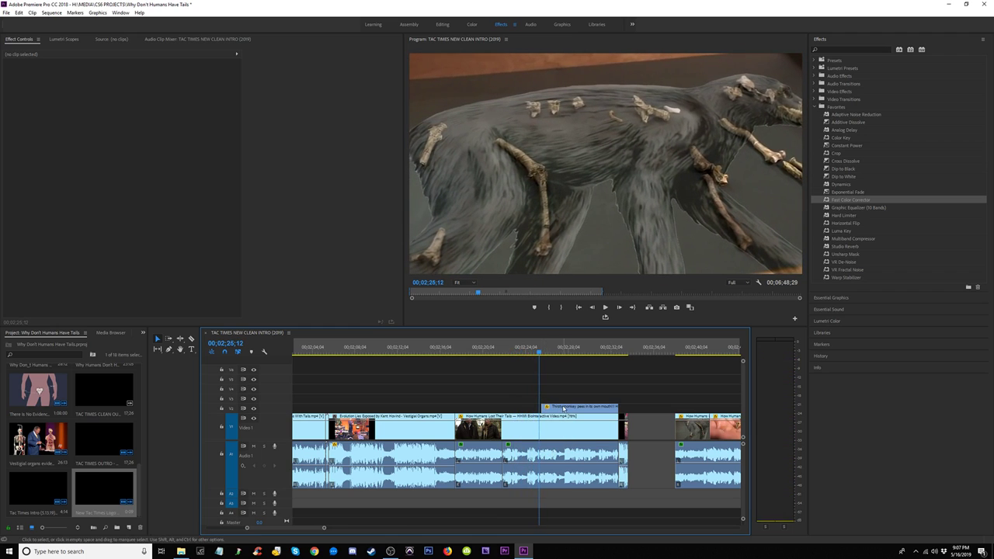
drag(545, 408, 586, 410)
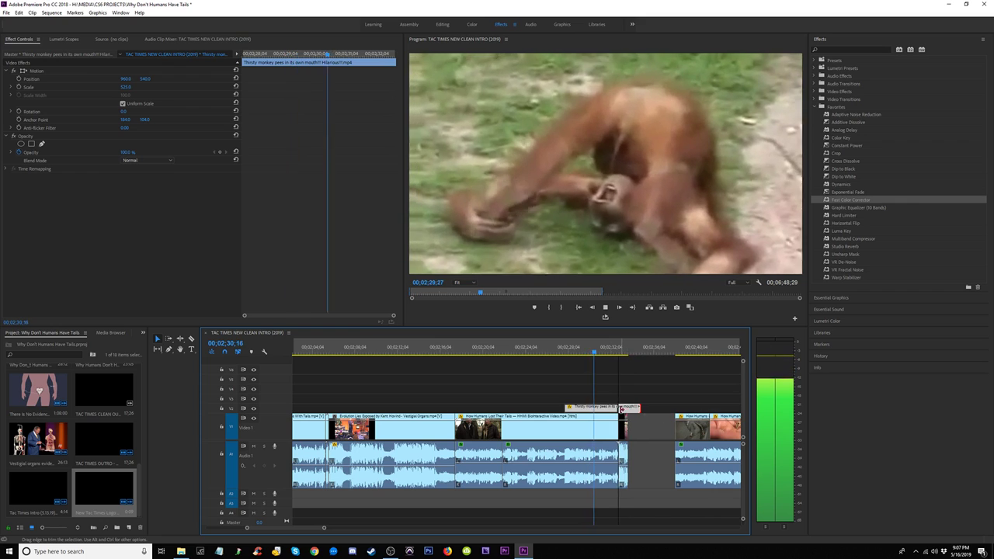
drag(640, 408, 621, 407)
Step: Remove the leftover bones picture and its sound before the hands shot so the clip starts at about 2:41
click(681, 355)
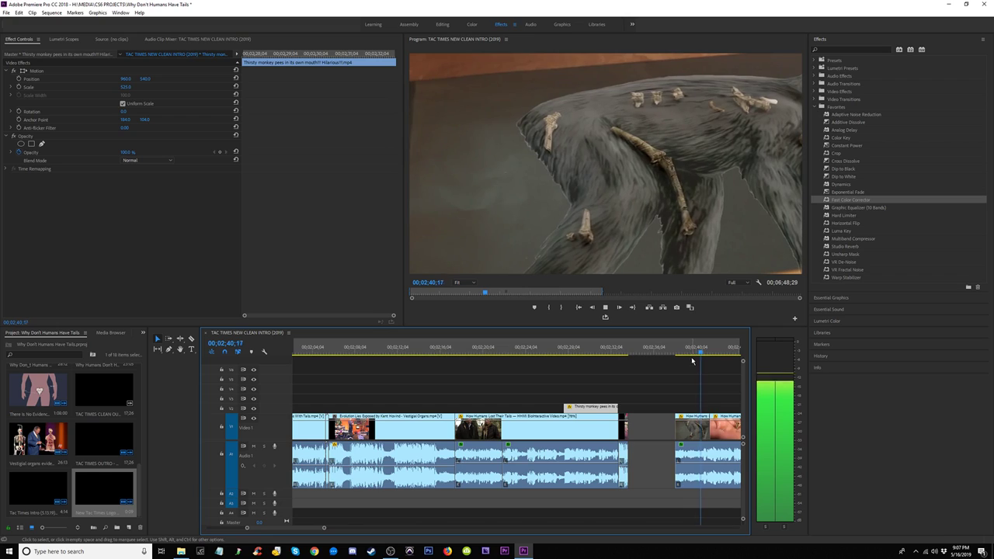
key(space)
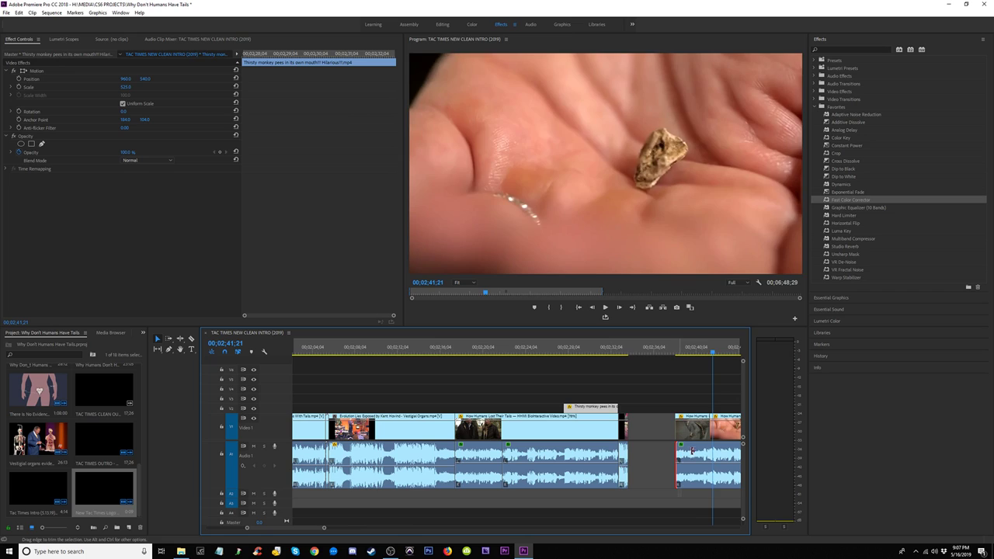
drag(692, 450, 726, 450)
click(693, 431)
key(Delete)
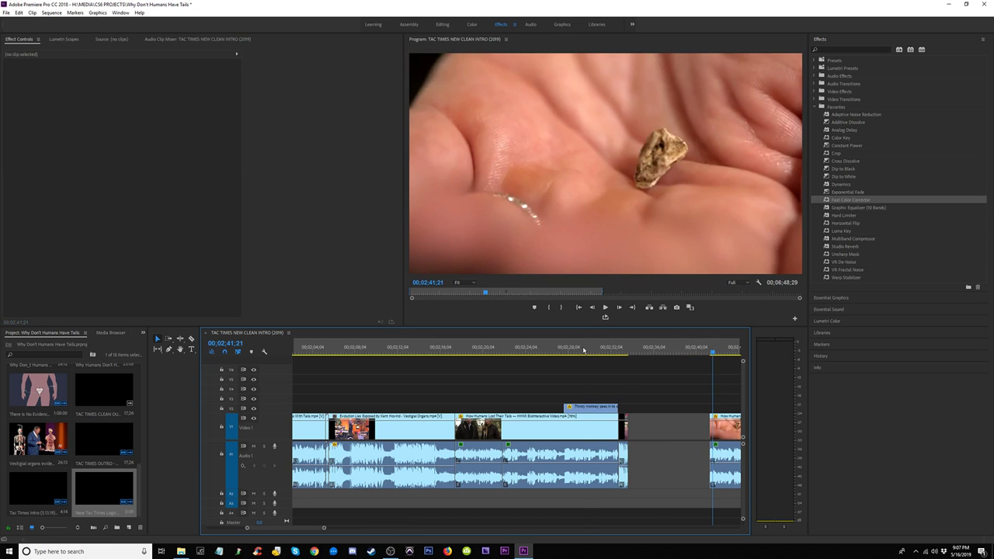
Step: Play from the vestigial organs clip into the bones shot, and cut out the short audience clip near 2:33
click(583, 350)
key(space)
key(space)
click(446, 351)
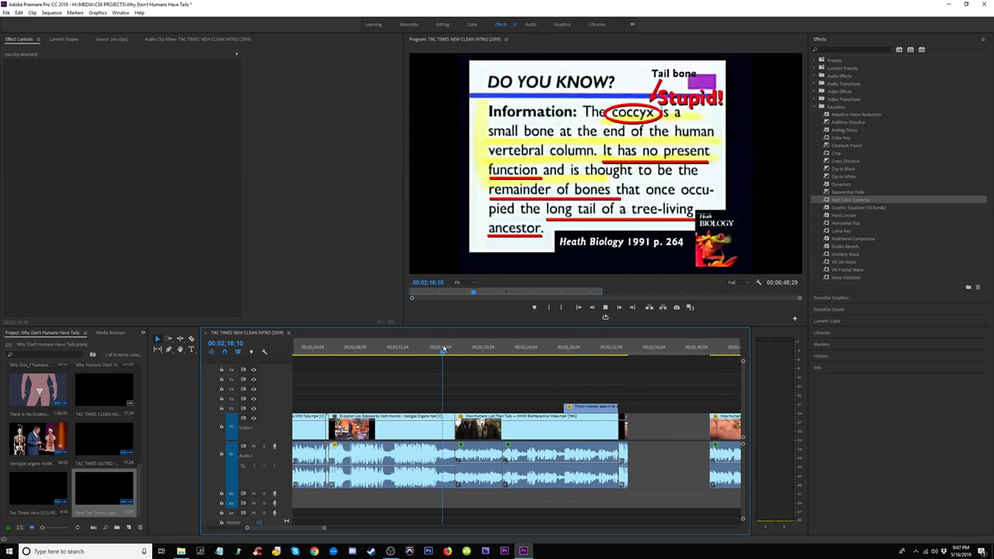
key(space)
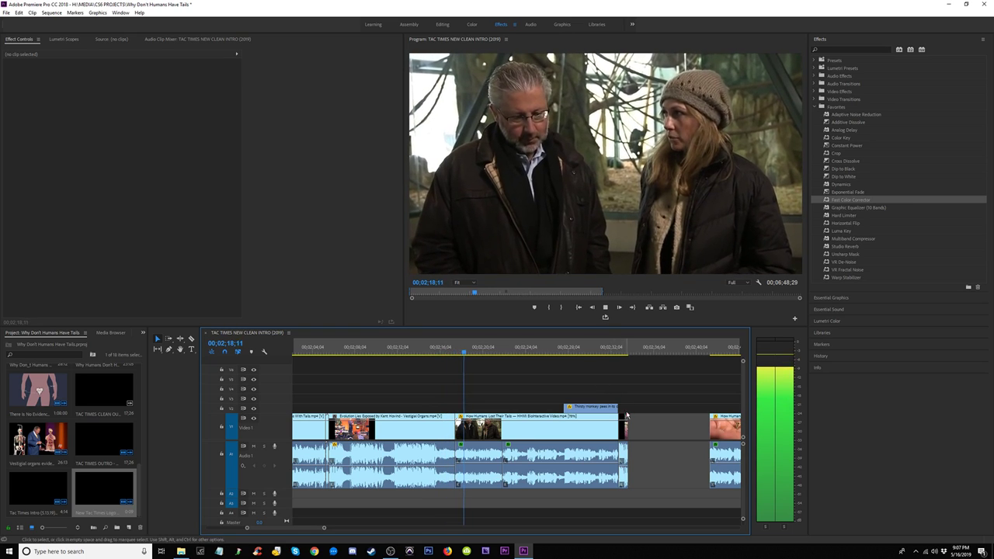
click(623, 425)
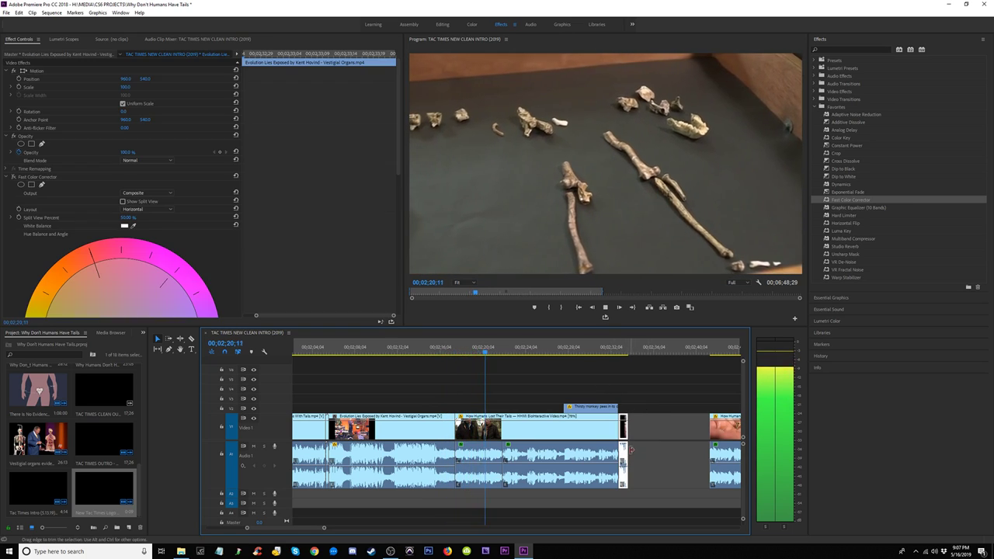
key(space)
click(517, 370)
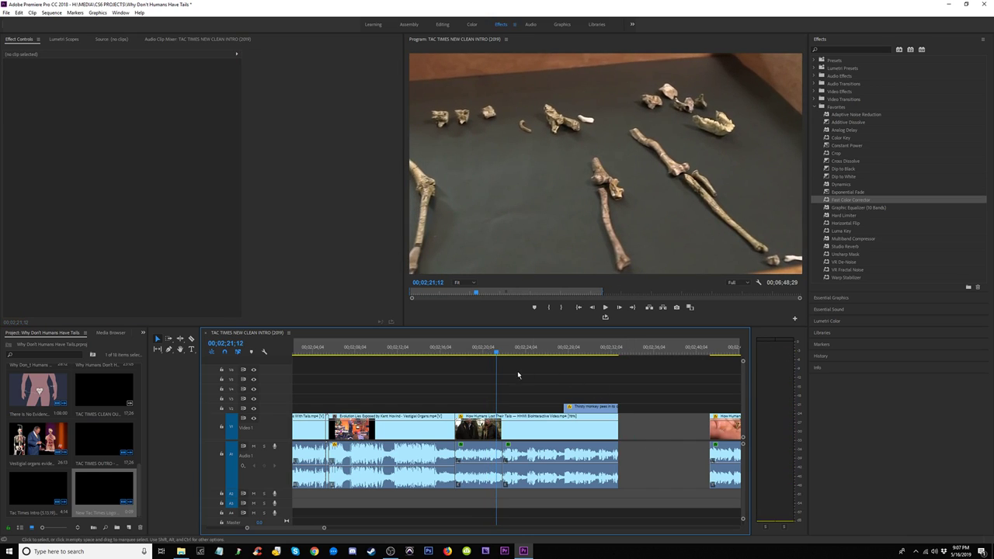
Step: Insert the cut audience clip at 00;02;17;16, before the How Humans Lost Their Tails clip, and play through it
click(479, 351)
key(Up)
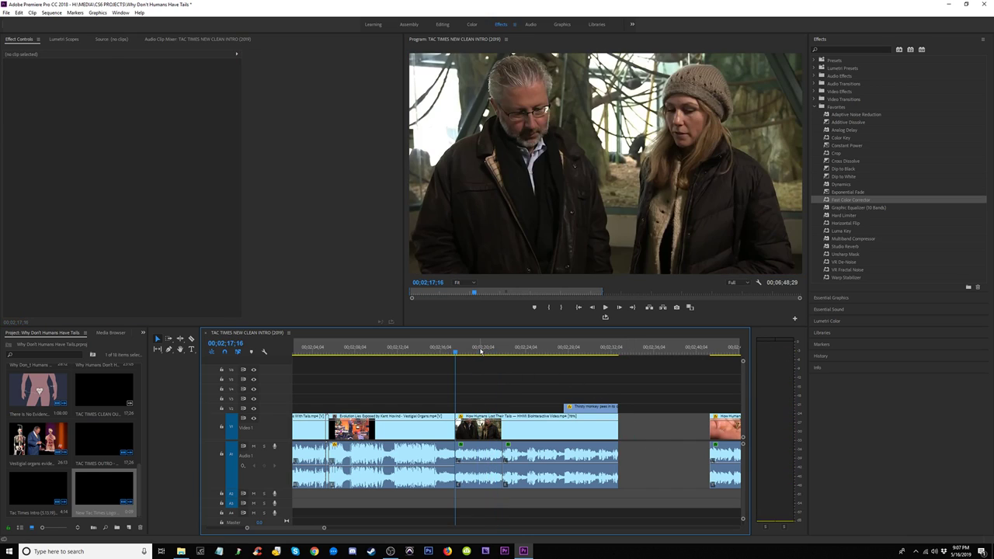
key(ctrl+shift+v)
click(442, 350)
key(space)
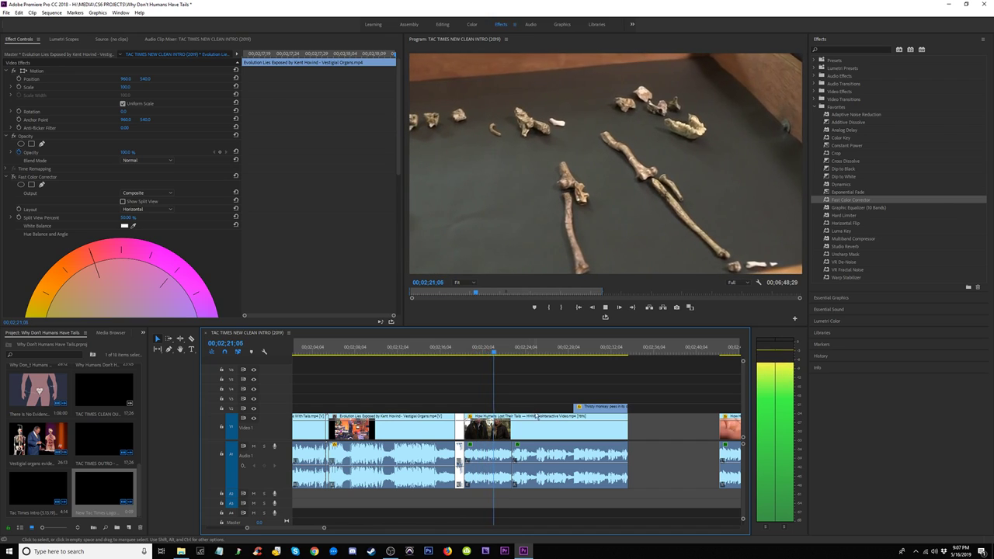
Step: Apply a Constant Power crossfade at the How Humans Lost Their Tails audio cut near 2:23, removing the extra fade at the clip's end
click(511, 485)
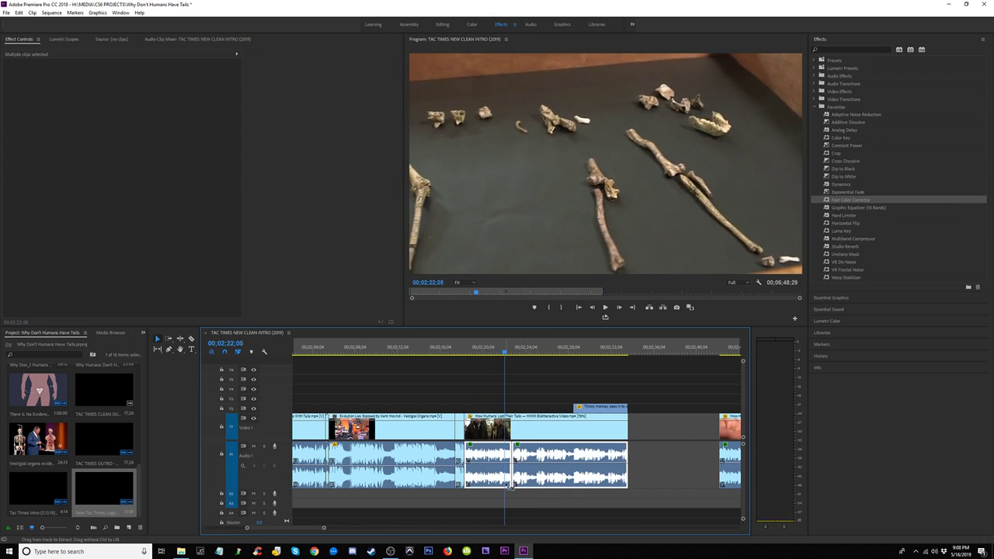
key(space)
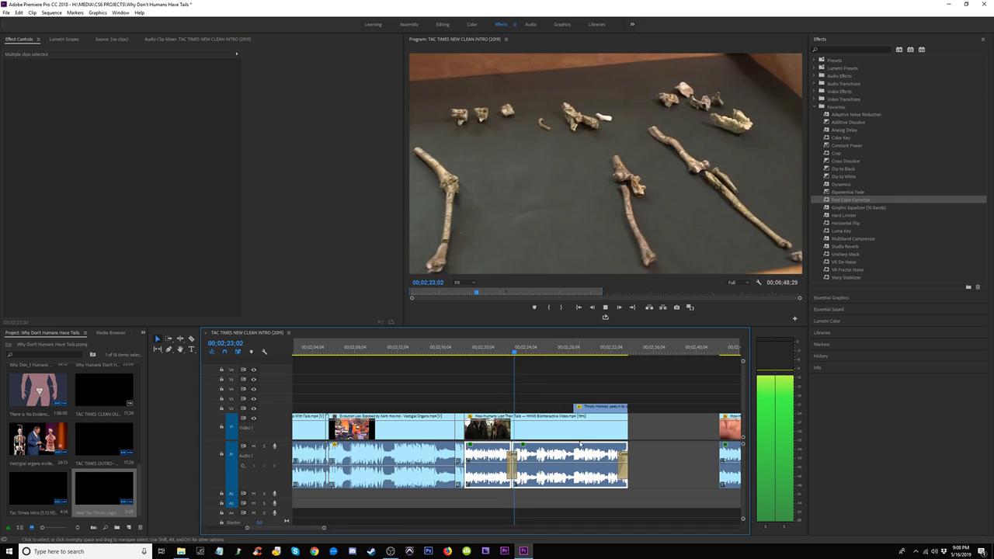
click(622, 462)
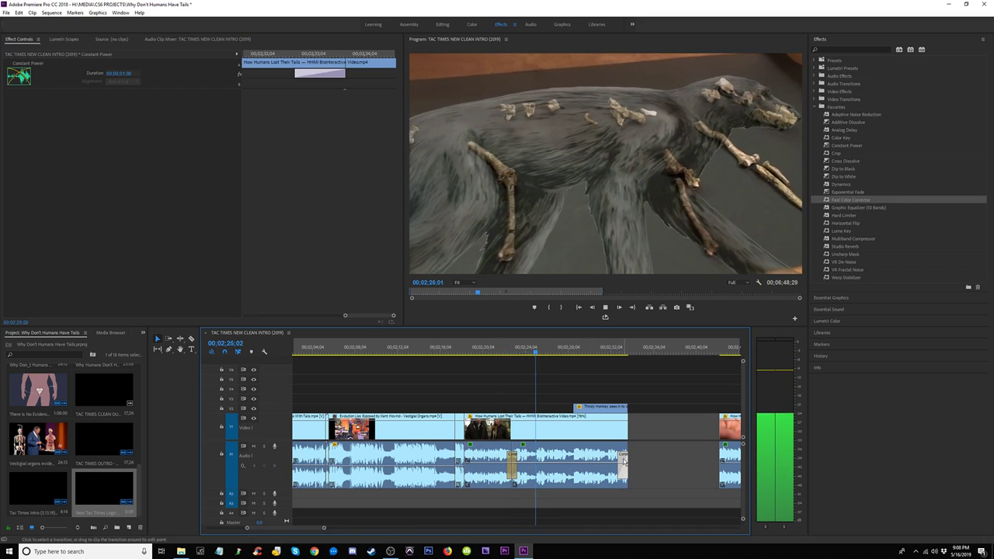
key(Delete)
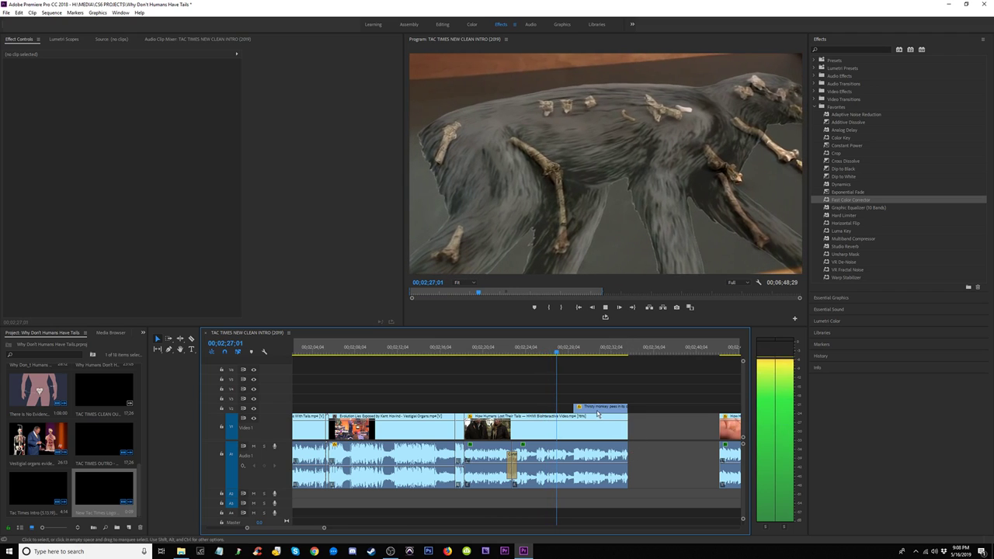
Step: Move the Thirsty monkey copy up to V3 so that it ends where the hands shot begins
drag(590, 406, 681, 398)
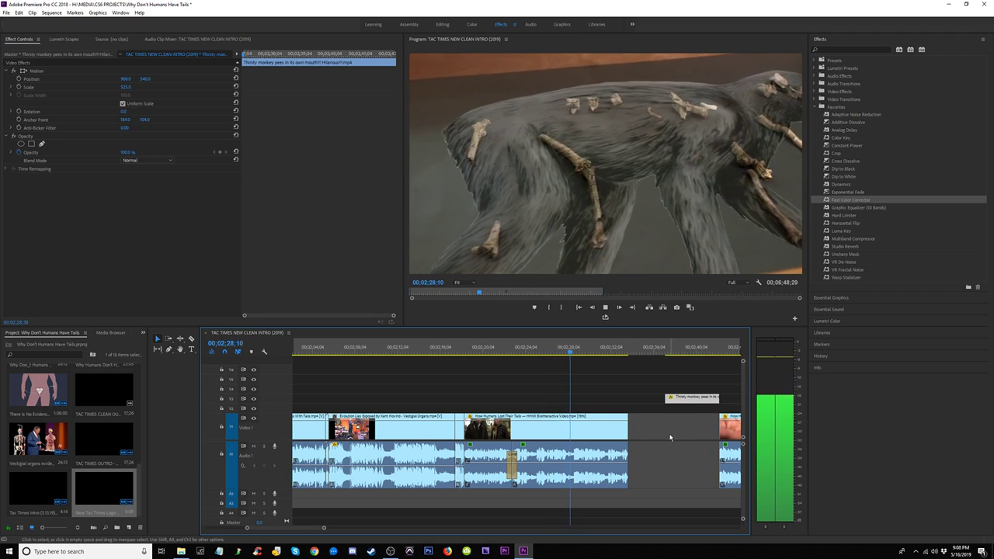
click(679, 431)
key(Delete)
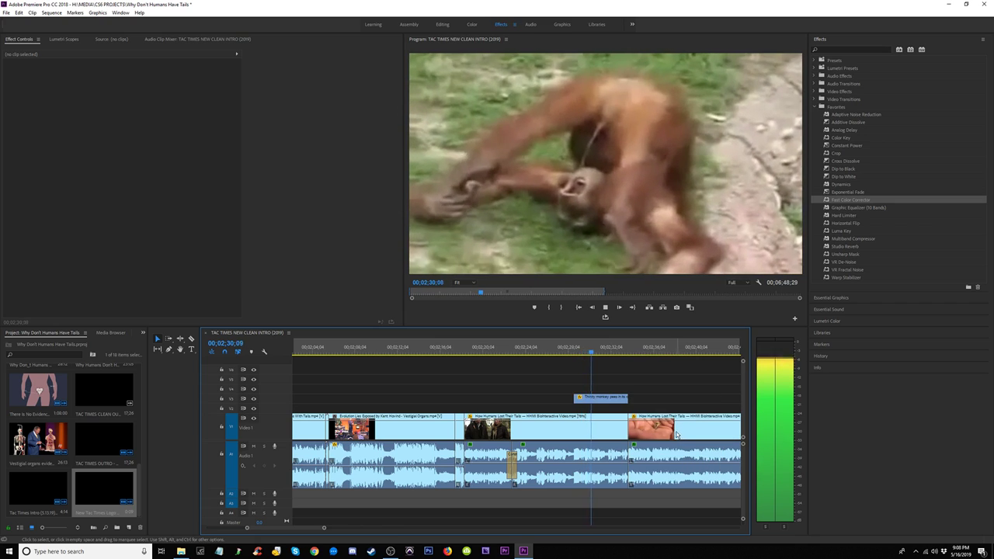
key(minus)
key(equal)
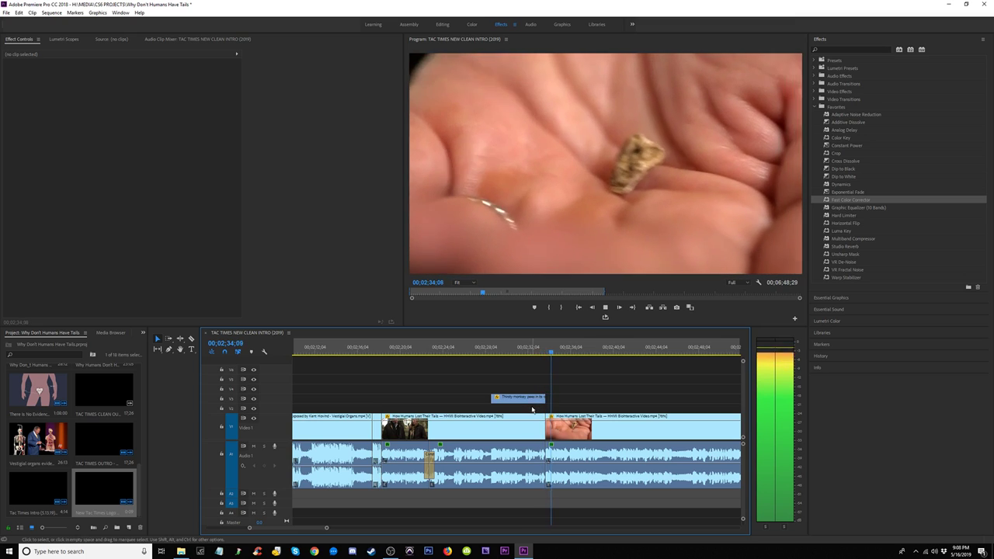
key(space)
key(ctrl+z)
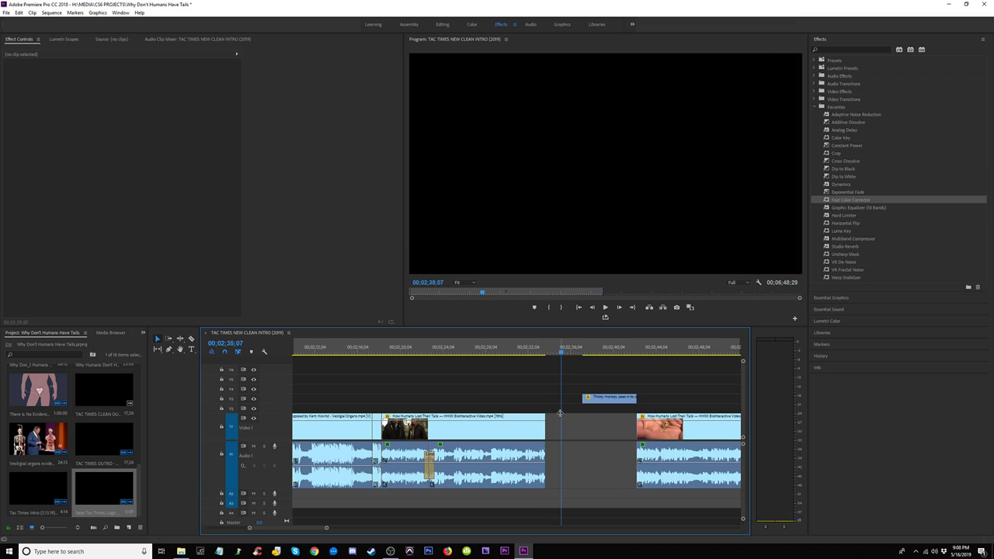
Step: Shift the Thirsty monkey copy earlier on V3, and extend the hands clip's picture to about 2:41 and its audio to about 2:36
drag(634, 353, 599, 353)
drag(614, 398, 559, 398)
drag(620, 429, 568, 448)
click(627, 348)
key(space)
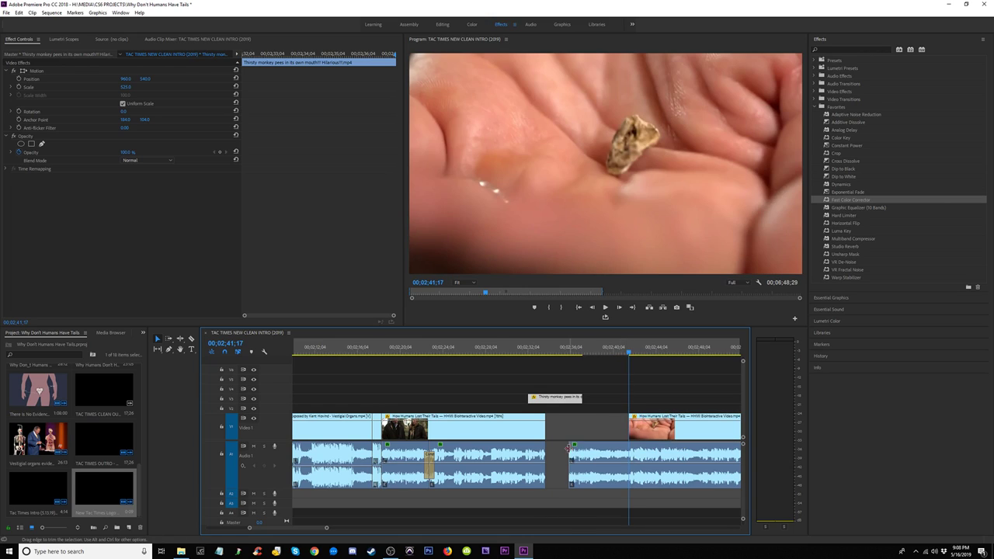
Step: Try the Thirsty monkey copy on V3 so it ends at the start of the picture gap, and play through the gap
drag(536, 399, 499, 398)
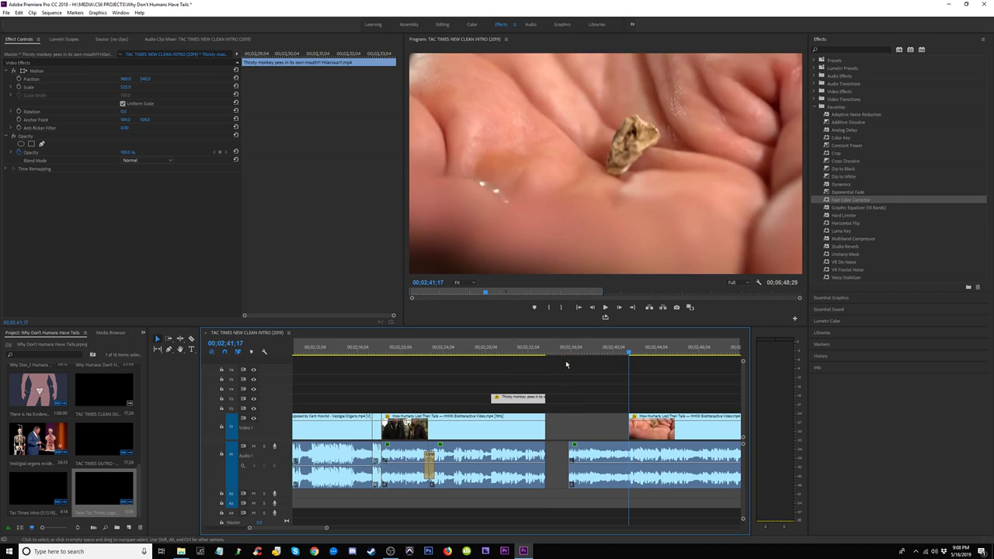
click(566, 349)
key(space)
key(space)
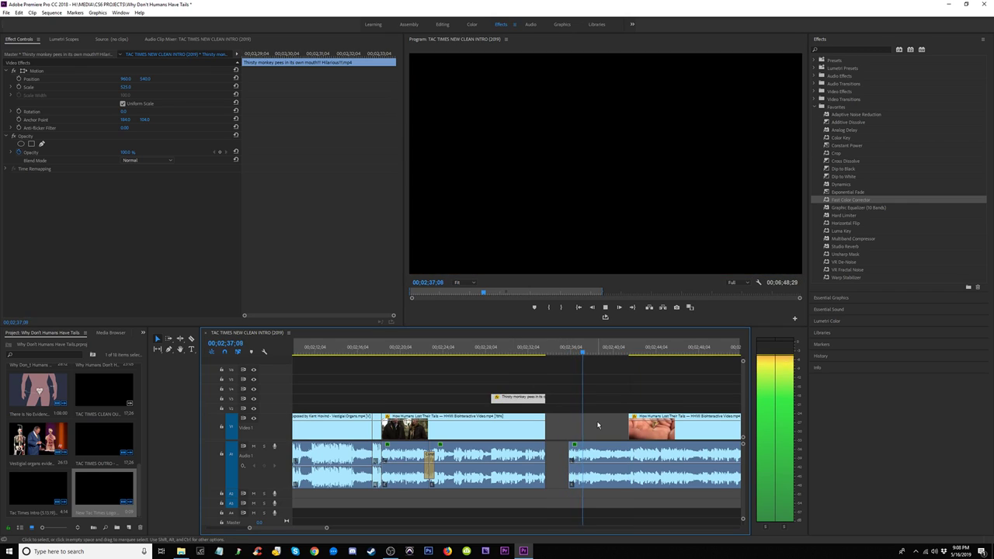
key(space)
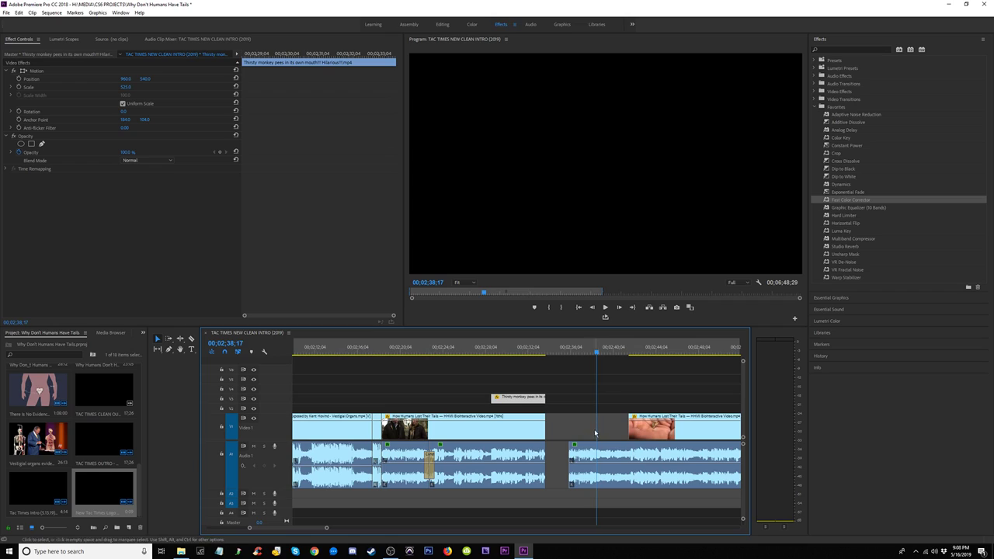
key(space)
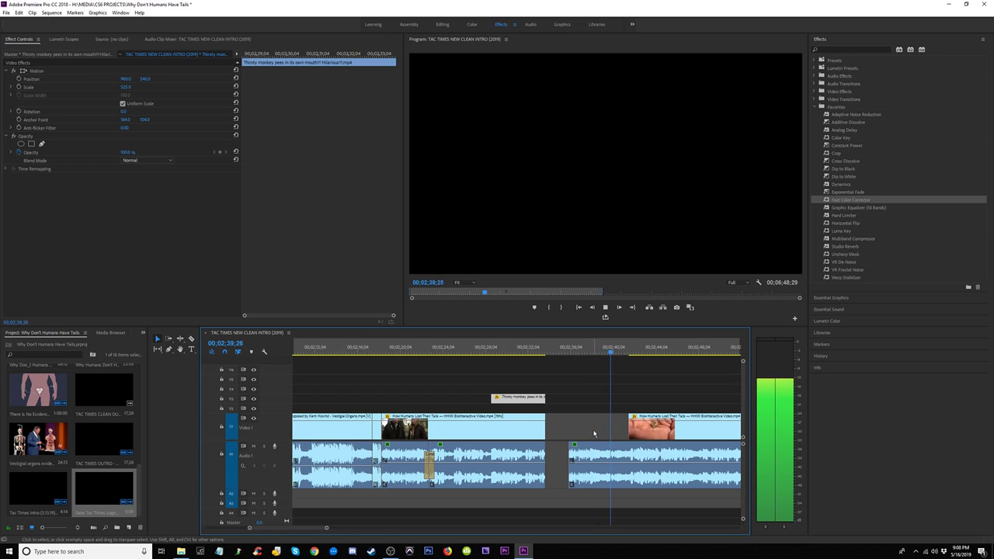
key(space)
Step: Undo the recent clip and audio edits until the How Humans Lost Their Tails clips play without a gap
key(ctrl+z)
key(ctrl+z)
key(ctrl+z)
key(ctrl+z)
key(ctrl+z)
key(ctrl+z)
key(ctrl+z)
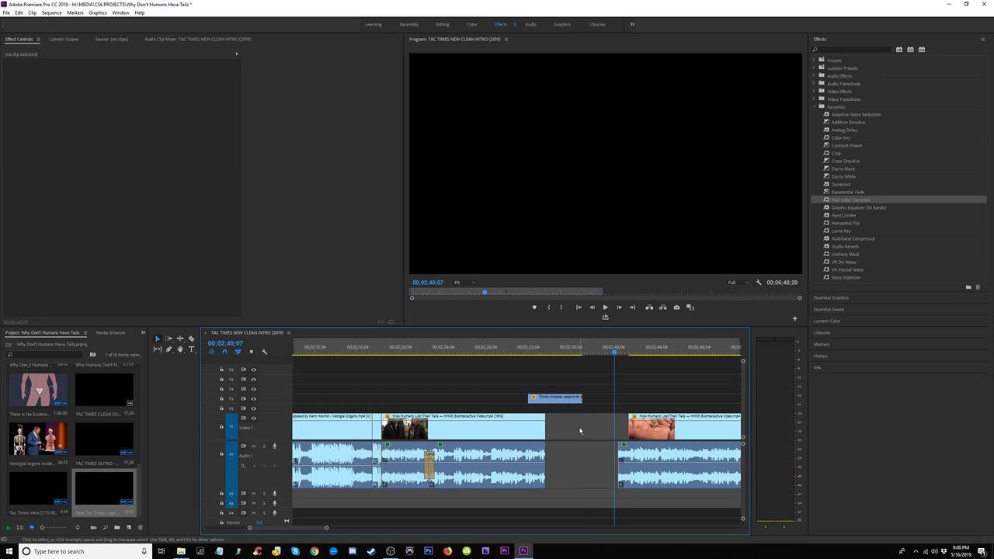
key(ctrl+z)
key(ctrl+z)
key(ctrl+z)
key(ctrl+z)
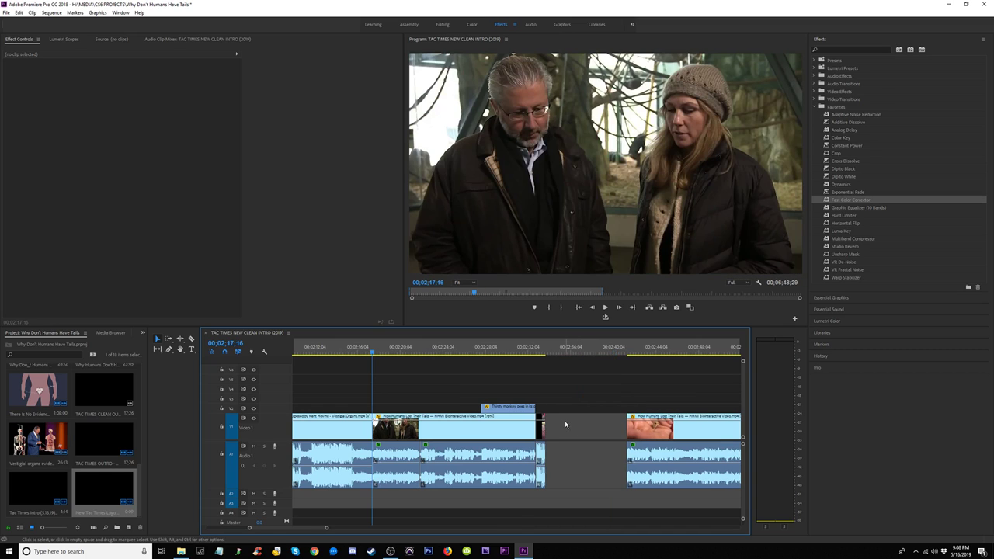
key(ctrl+z)
key(ctrl+z)
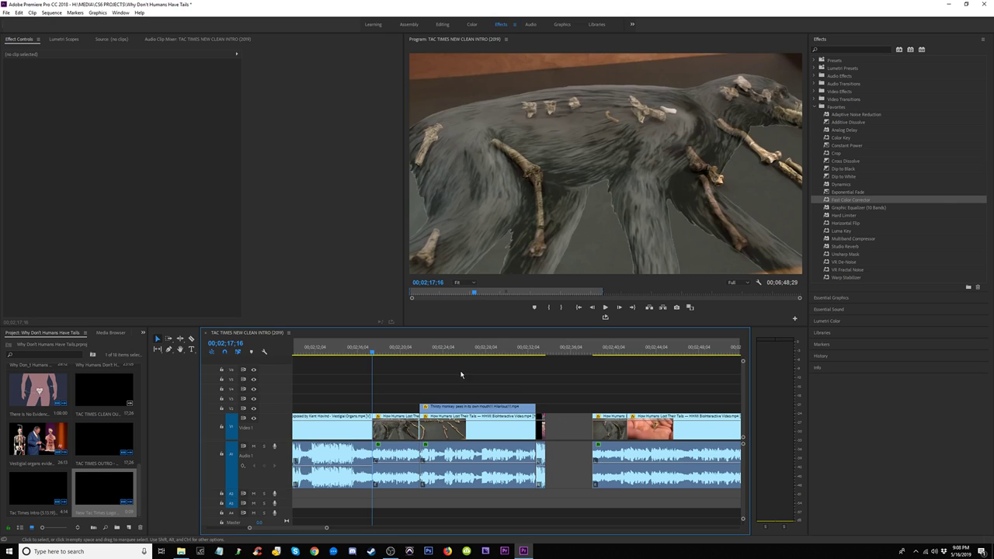
key(ctrl+z)
key(ctrl+z)
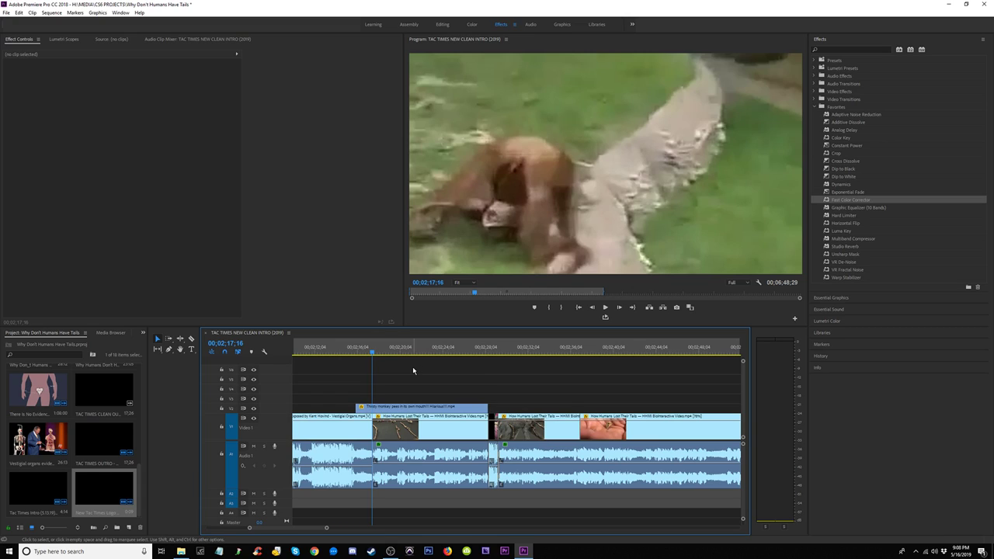
key(ctrl+z)
key(ctrl+z)
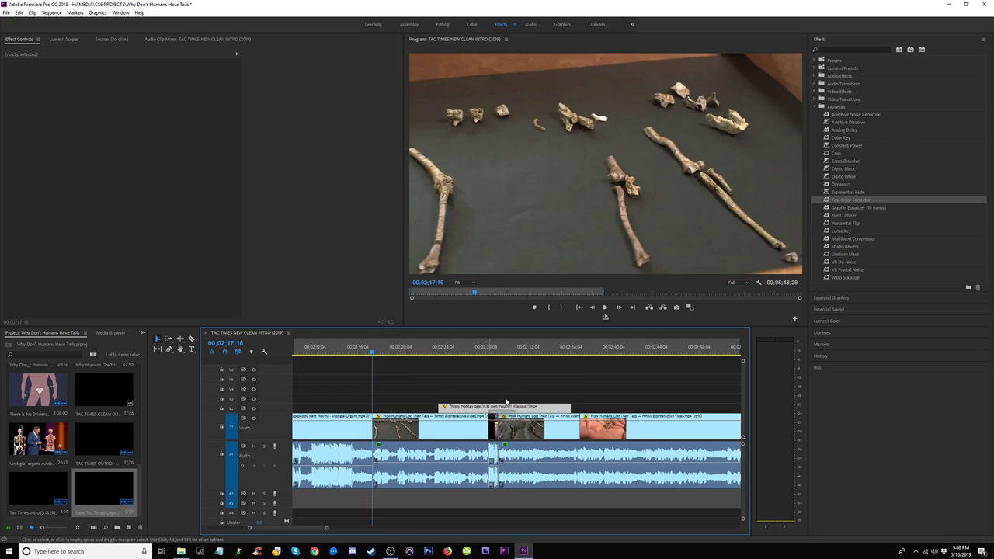
Step: Move the Thirsty monkey clip up to V4, starting at about 2:36, and review the How Humans Lost Their Tails picture around 2:17 to 2:31
key(space)
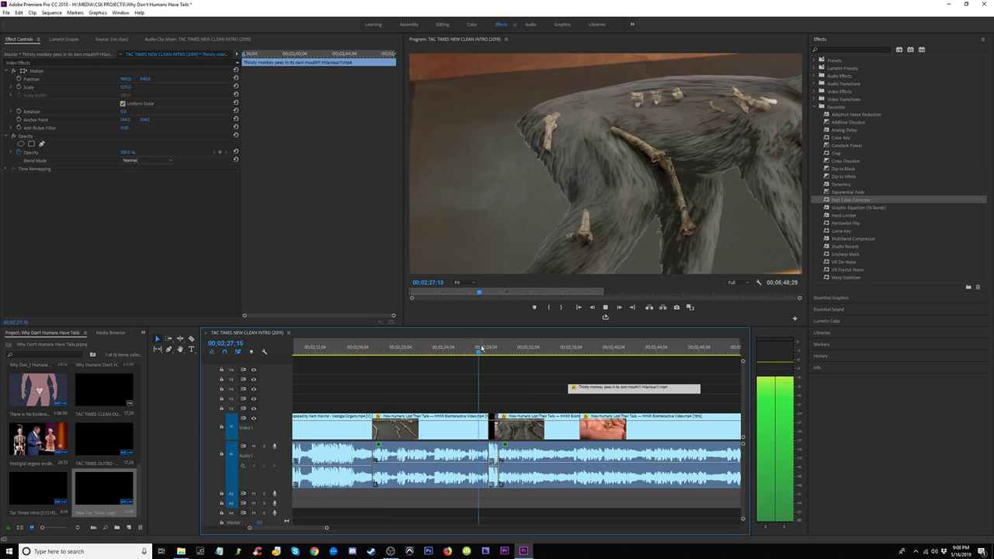
click(368, 354)
drag(368, 354, 525, 360)
Step: Try the first How Humans Lost Their Tails picture on V2, return it to V1, and play onward from its start
drag(424, 425, 403, 411)
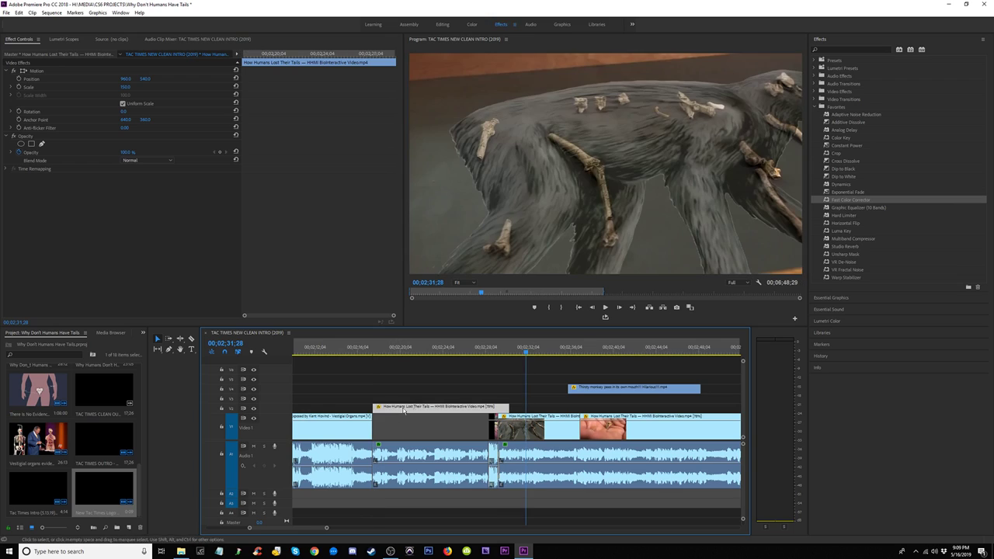
drag(506, 406, 461, 424)
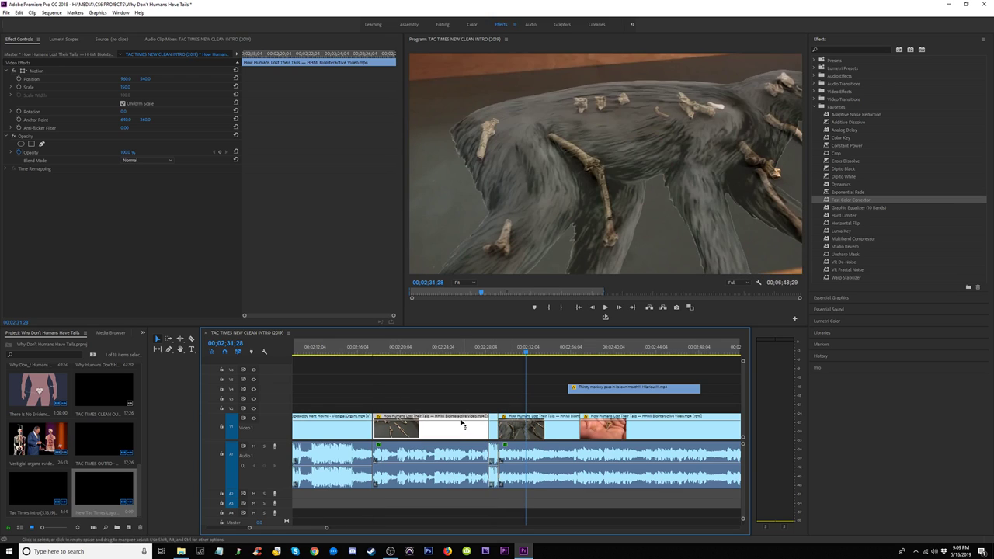
click(367, 349)
key(space)
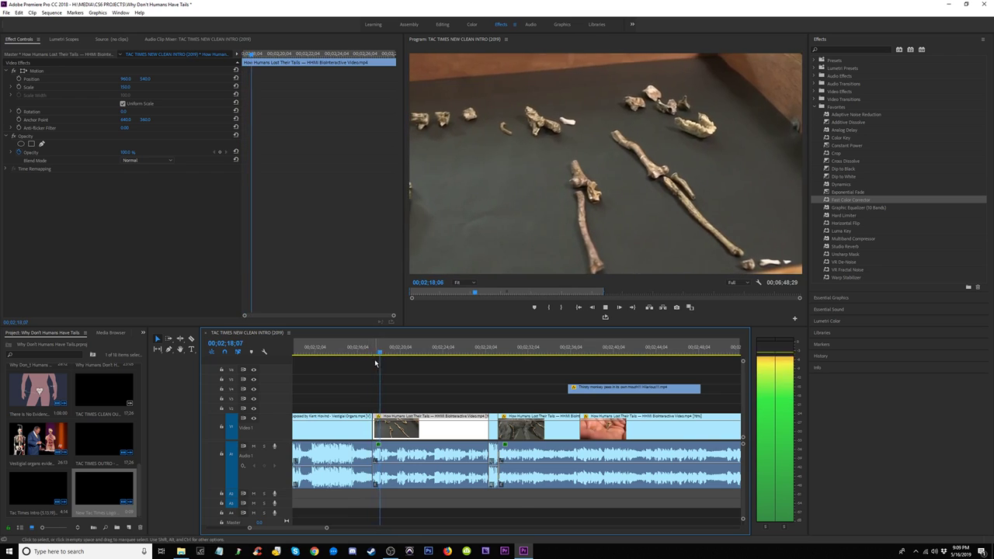
key(=)
key(space)
drag(449, 432, 447, 433)
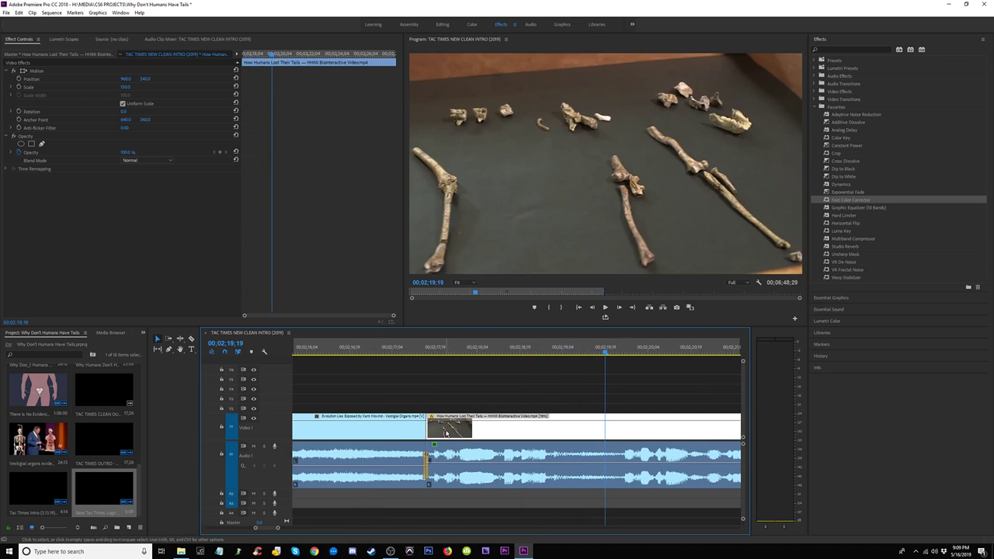
key(minus)
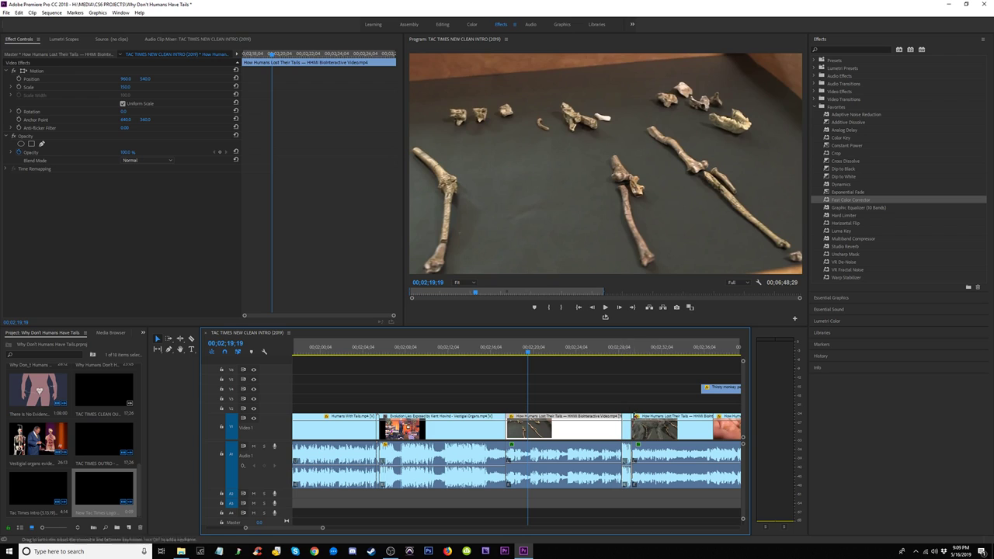
key(space)
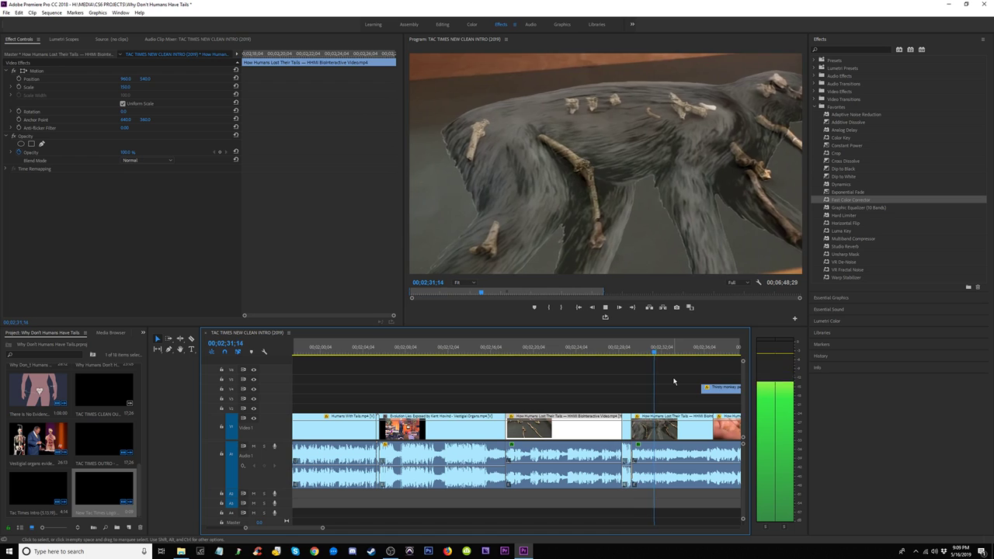
Step: Move the Thirsty monkey clip to V2 over the bones shot, ending where the hands shot begins, and play the section
key(minus)
key(minus)
key(equal)
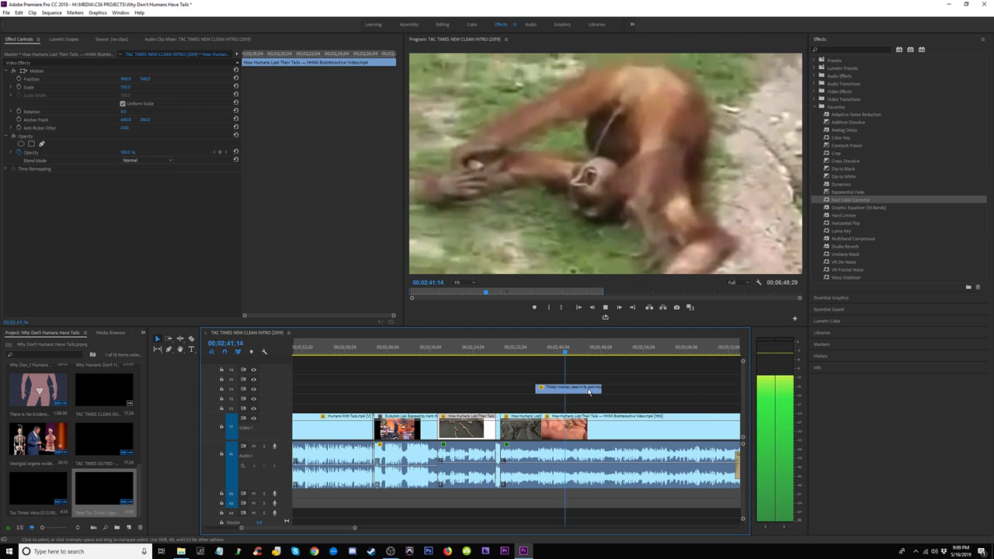
drag(592, 391, 500, 407)
click(497, 347)
key(space)
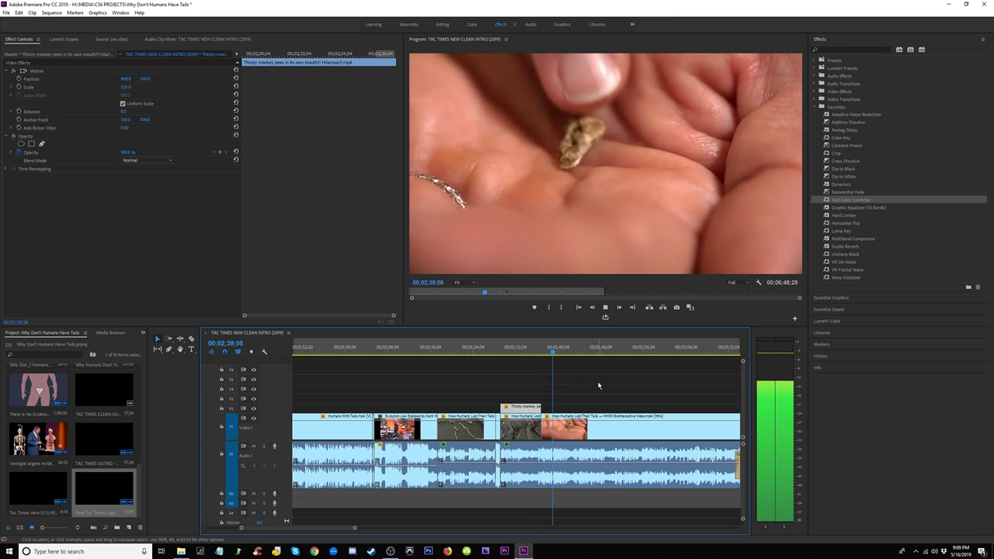
Step: Cut the How Humans Lost Their Tails picture and audio at 00;02;50;18
key(minus)
key(minus)
key(equal)
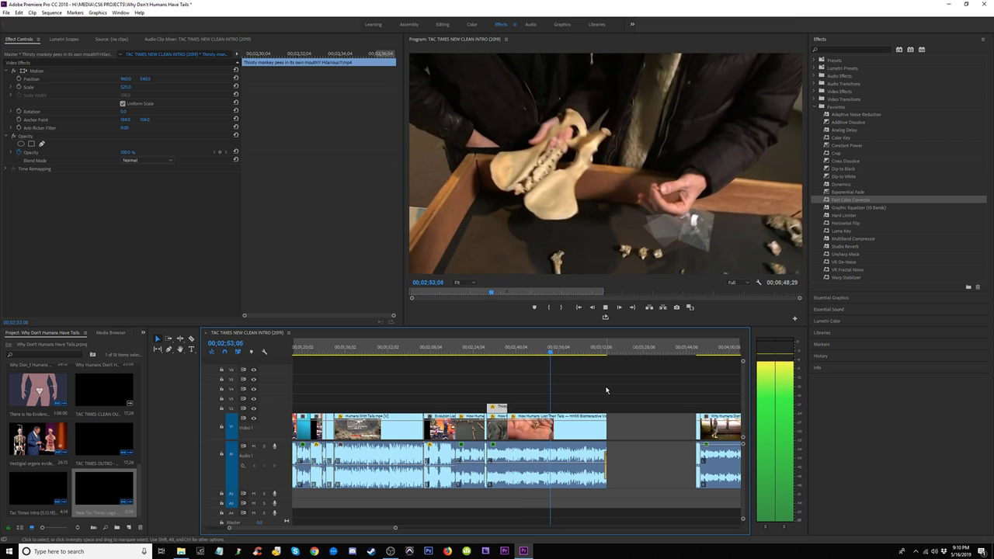
drag(554, 350, 545, 354)
key(c)
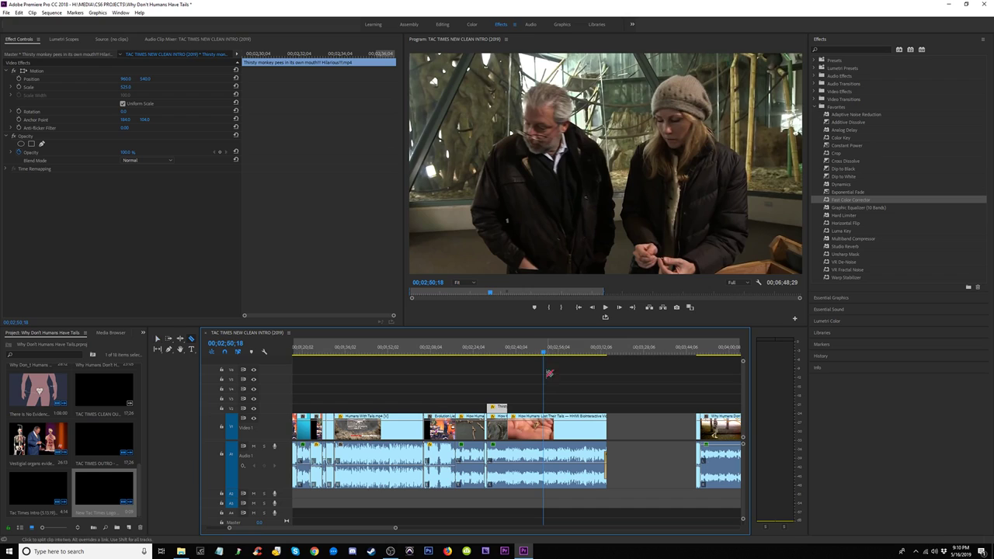
click(546, 452)
click(545, 434)
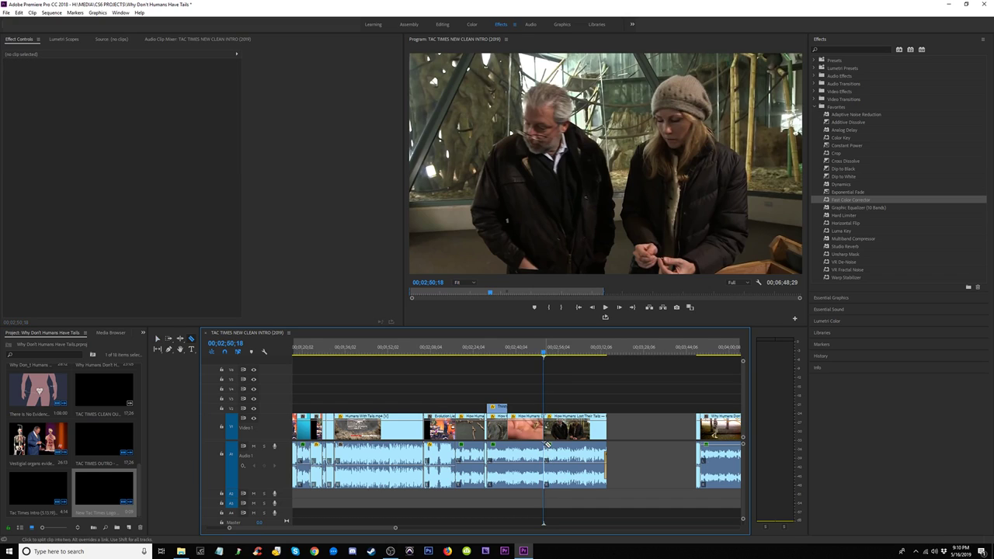
Step: Move the segment after the cut back to 00;02;42;06 and delete the Constant Power fade at its end
key(v)
click(508, 350)
key(space)
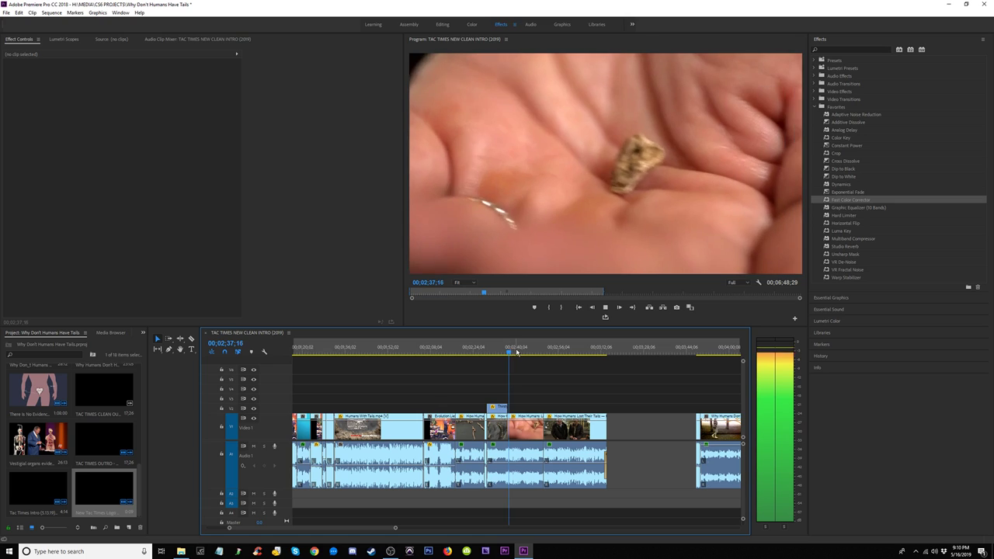
click(510, 351)
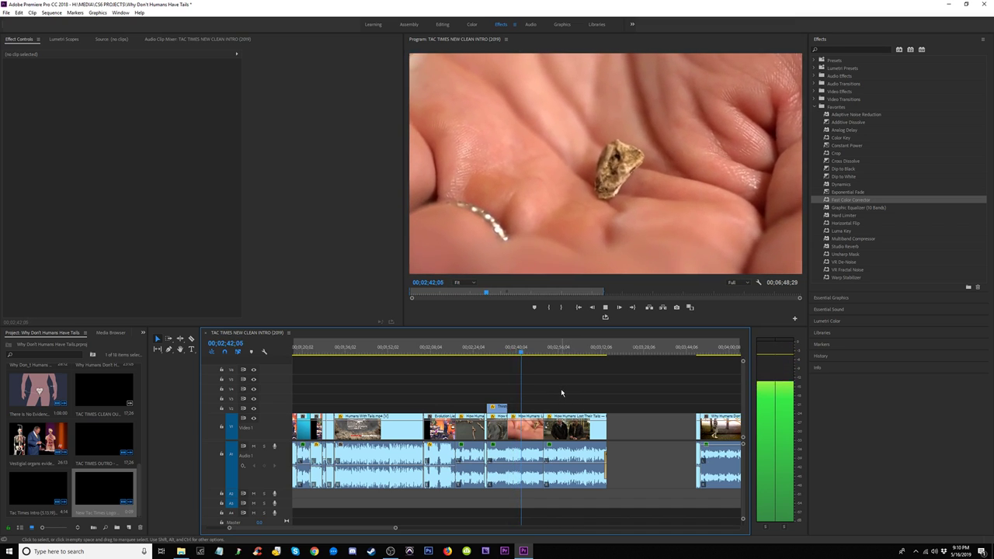
drag(559, 391, 556, 438)
click(612, 434)
click(583, 469)
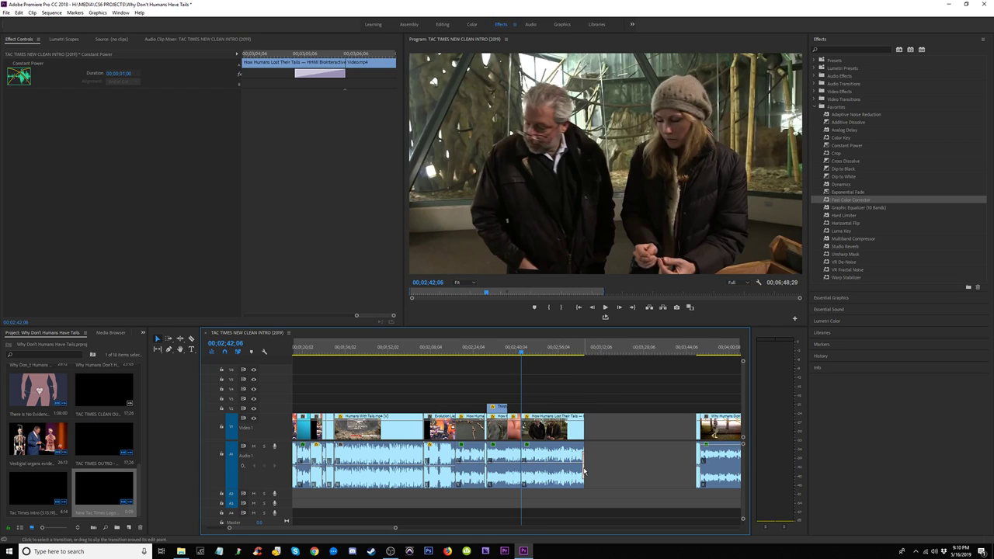
key(Delete)
Step: Move the Thirsty monkey clip aside on V2 to about 3:10 and review the How Humans Lost Their Tails sequence through 2:45
drag(496, 411, 605, 408)
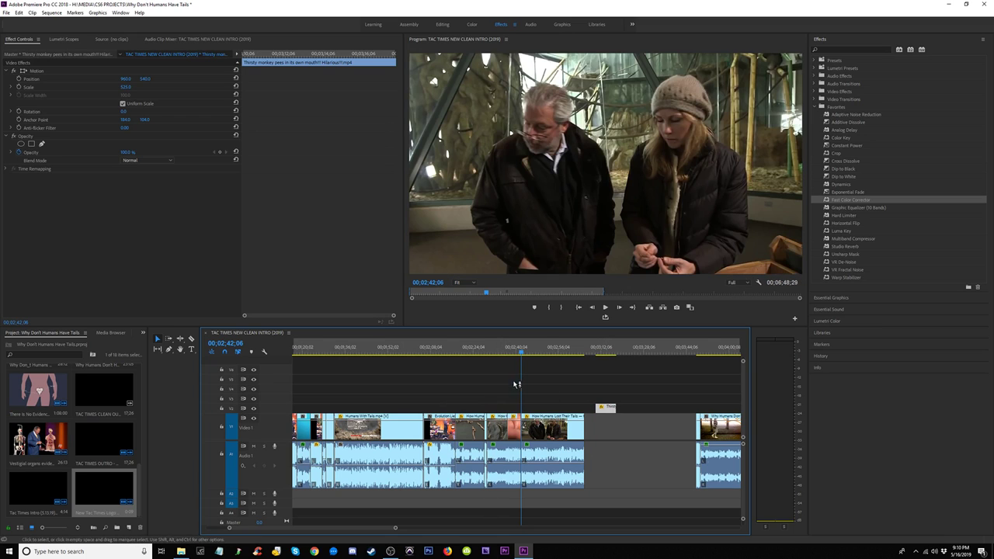
click(492, 354)
key(=)
key(=)
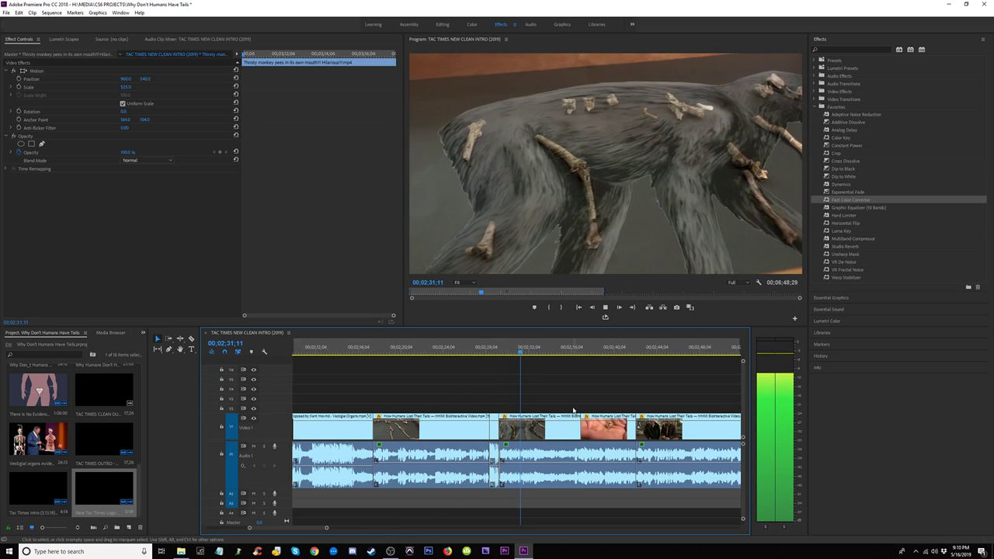
click(584, 347)
drag(585, 348, 665, 354)
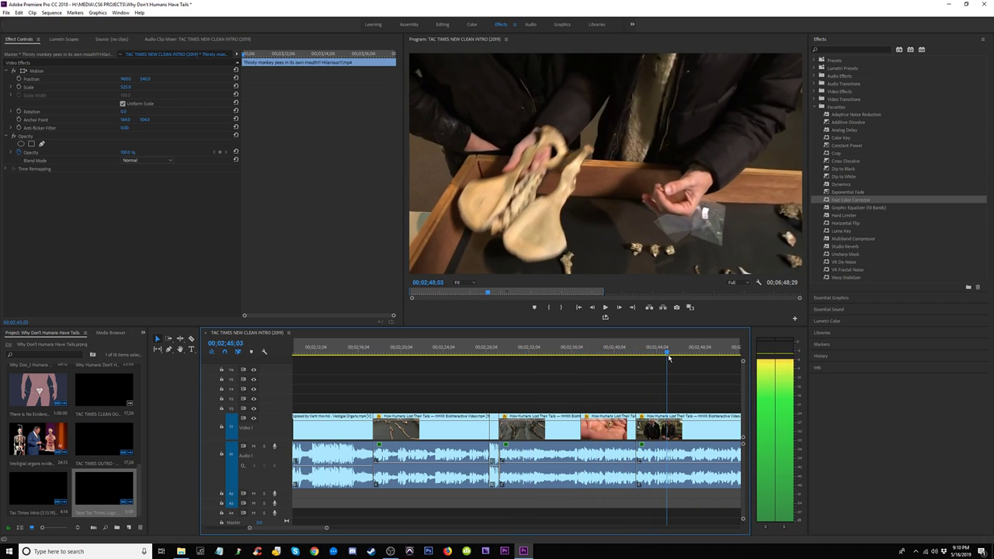
Step: Trim about two seconds from the picture start of the segment at 2:42 and slide the picture back against the cut
drag(636, 429, 657, 431)
click(537, 349)
Step: Lift the bones shot off V1, extend the hands picture back to about 2:29 in its place, and delete the lifted clip
drag(563, 429, 457, 399)
drag(582, 427, 498, 426)
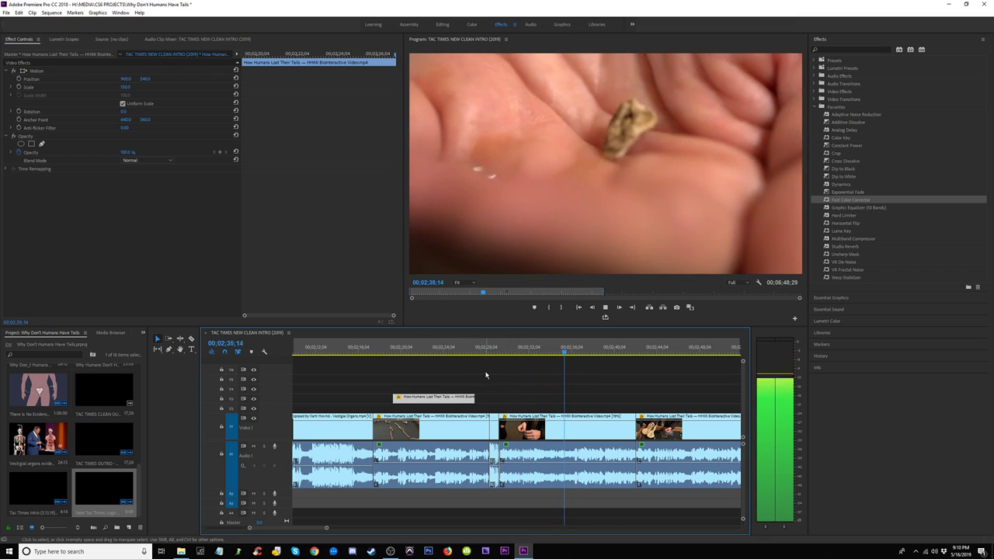
drag(472, 377, 447, 399)
key(Delete)
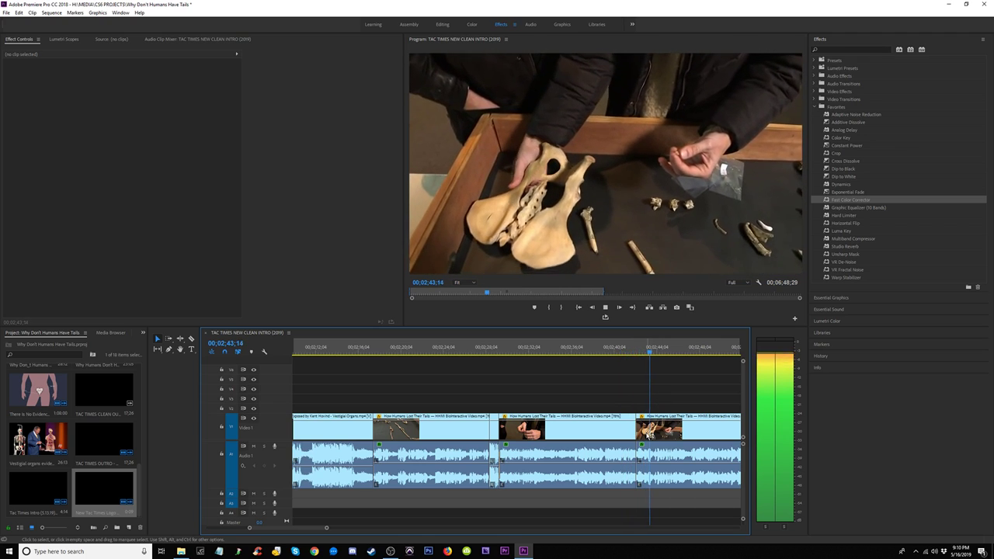
Step: Apply a shortened Constant Power crossfade at the How Humans Lost Their Tails audio cut near 2:42 and play across it
drag(646, 495, 630, 481)
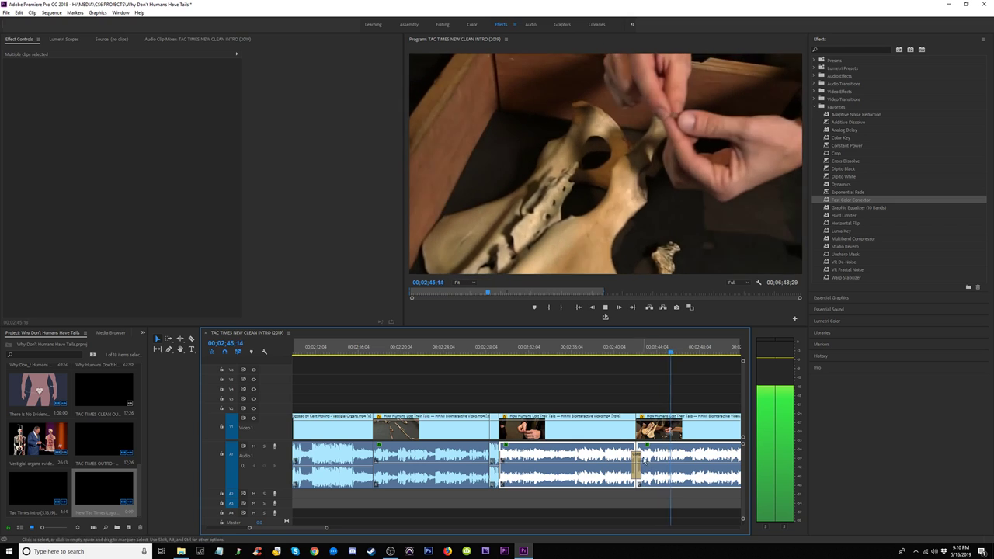
click(637, 464)
click(629, 351)
key(space)
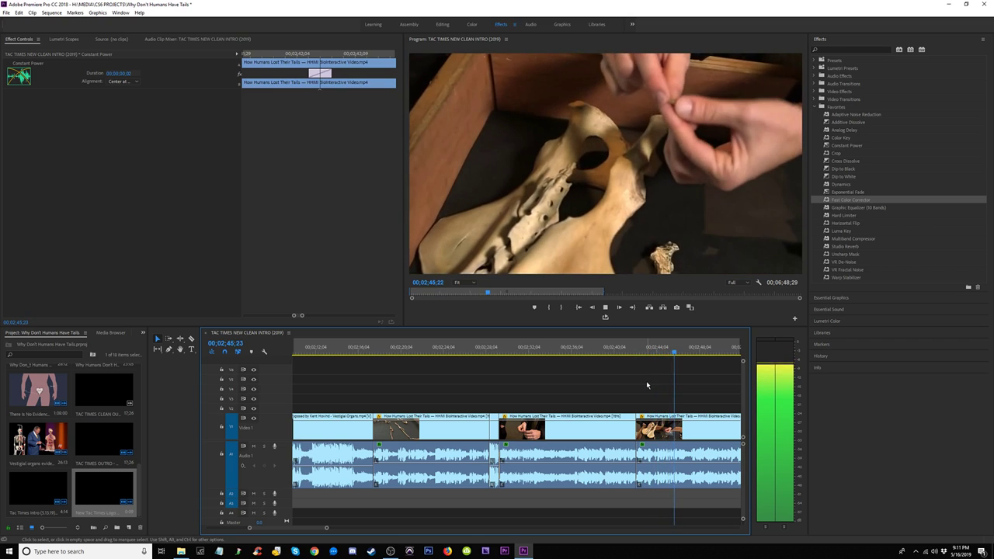
Step: Extend the last How Humans Lost Their Tails picture to match its audio end, and lengthen the Thirsty monkey clip to about 3:33
key(minus)
key(minus)
key(equal)
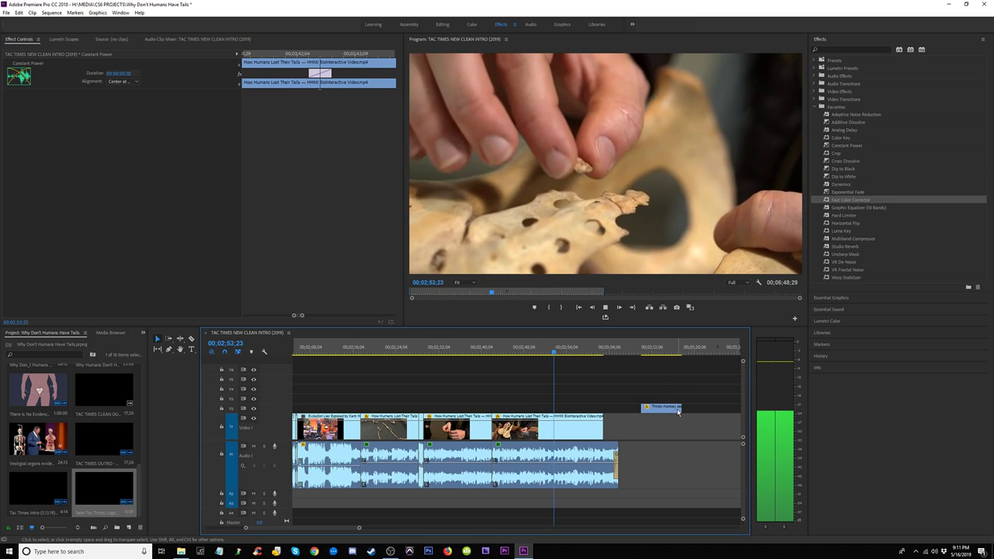
scroll(668, 393, down, 2)
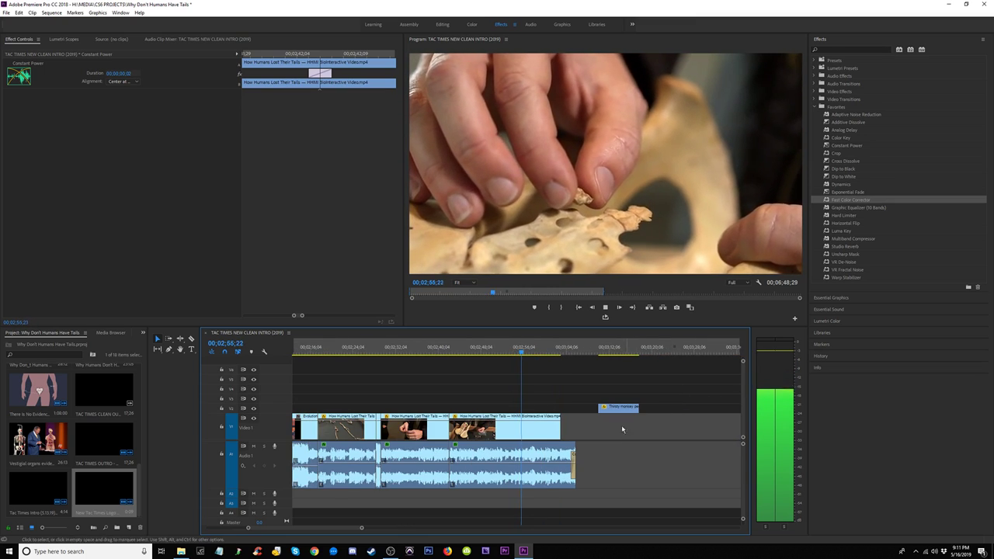
key(space)
drag(582, 444, 722, 407)
key(space)
key(minus)
key(minus)
key(equal)
key(equal)
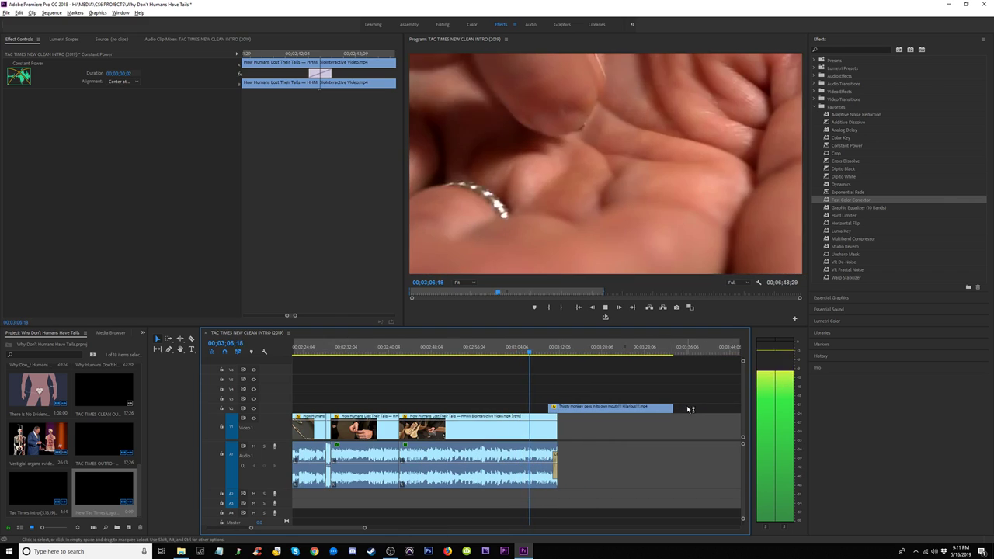
Step: Cover the last How Humans Lost Their Tails segment with the Thirsty monkey clip on V2, from about 2:43 to the segment's end
drag(670, 406, 534, 412)
drag(531, 354, 539, 356)
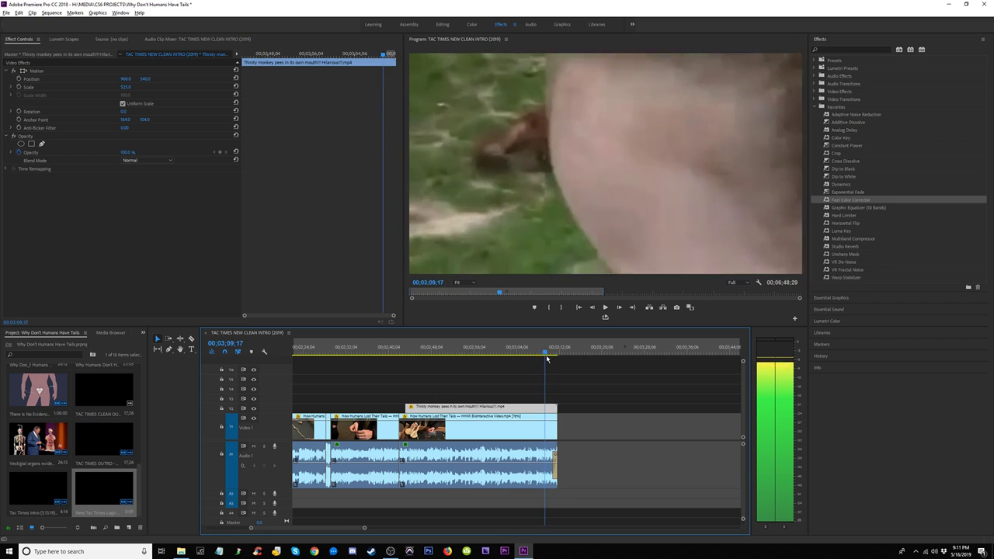
Step: Start the Thirsty monkey overlay on V2 at about 2:51, ending with the How Humans Lost Their Tails segment, and play across it
drag(539, 359, 524, 362)
mouse_move(532, 407)
mouse_down()
mouse_move(519, 407)
mouse_move(542, 407)
mouse_up()
click(430, 351)
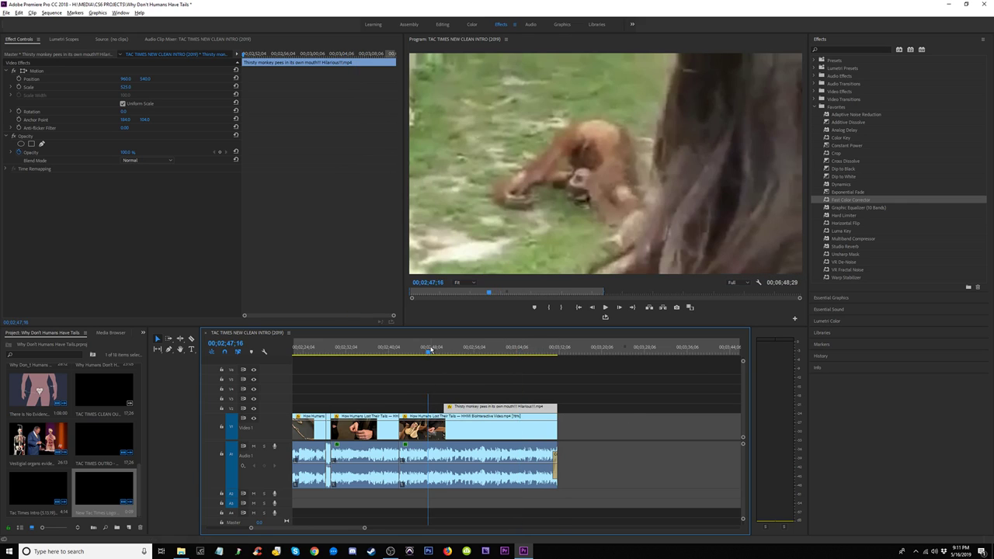
key(space)
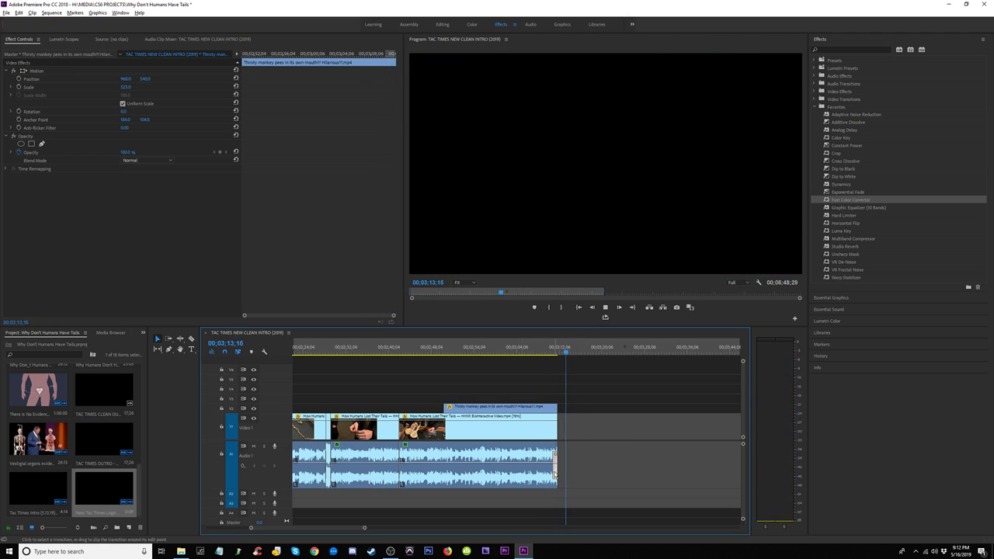
click(546, 351)
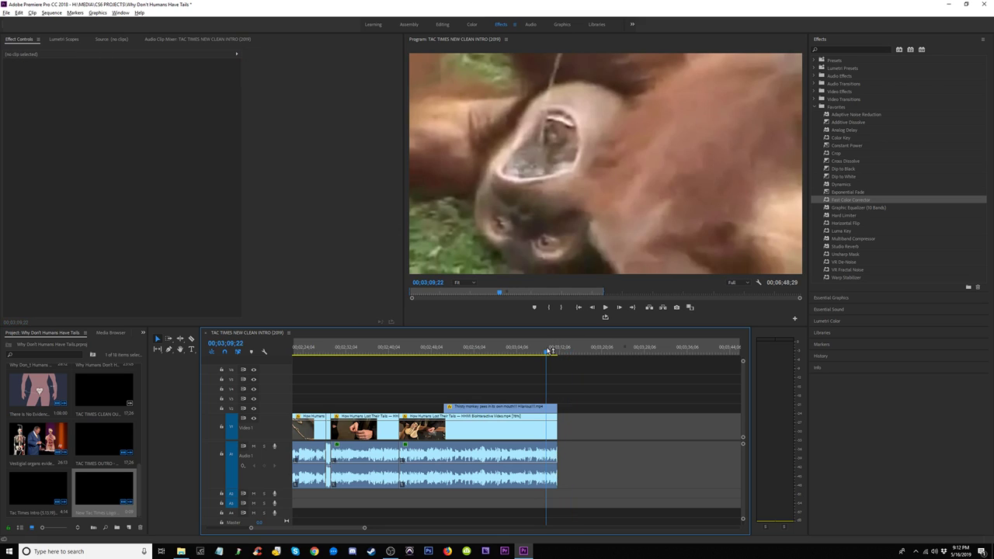
key(space)
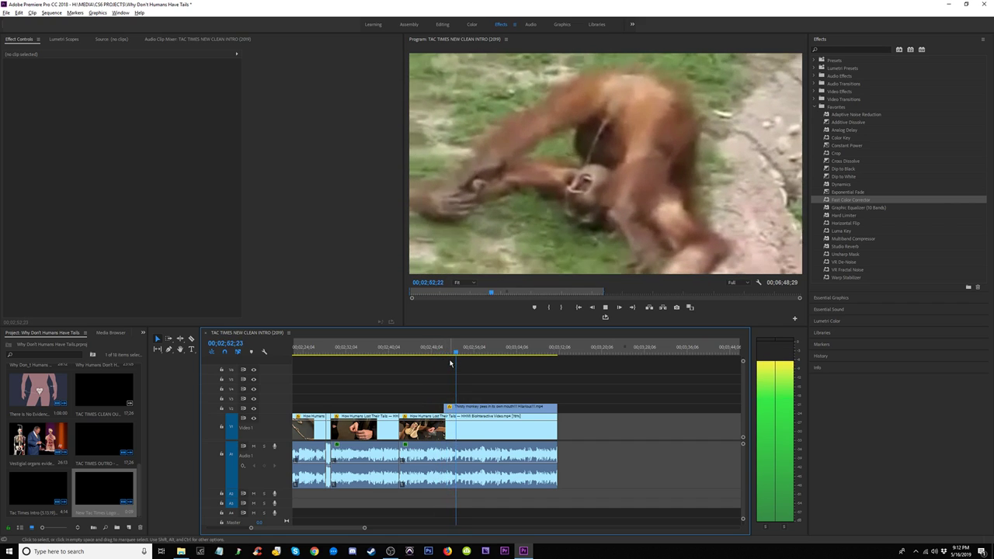
key(space)
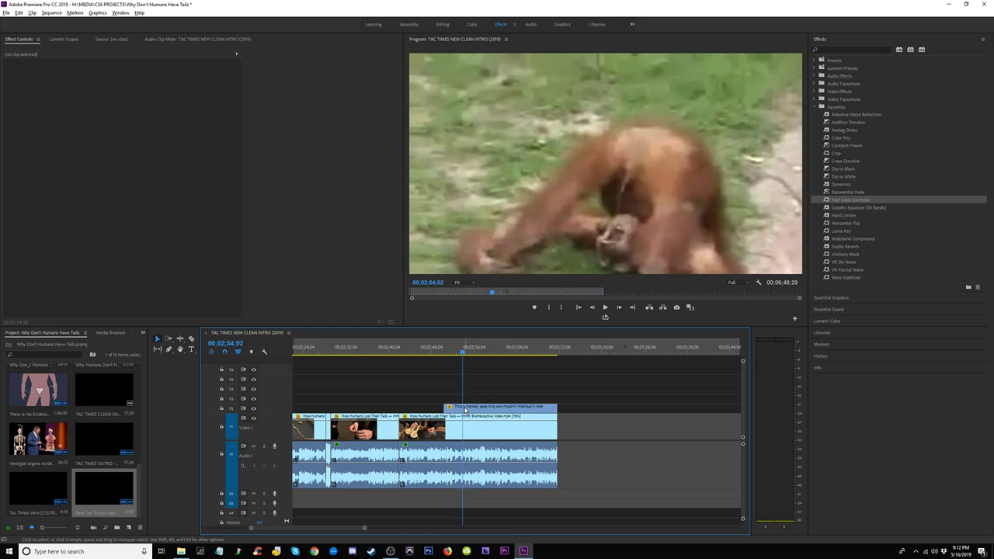
Step: Split the V1 picture where the Thirsty monkey overlay starts, and scale the overlay down to about 240 as an inset
click(445, 424)
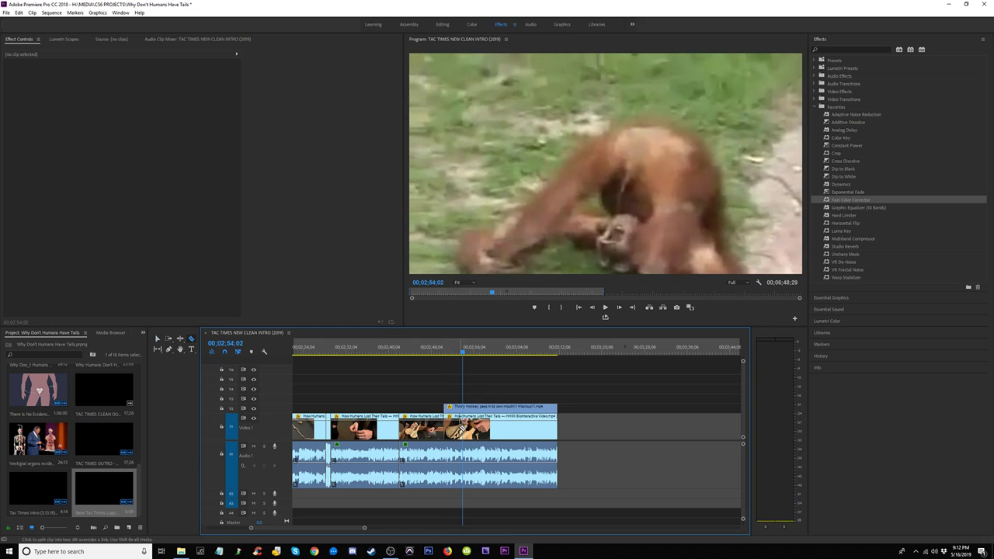
click(496, 410)
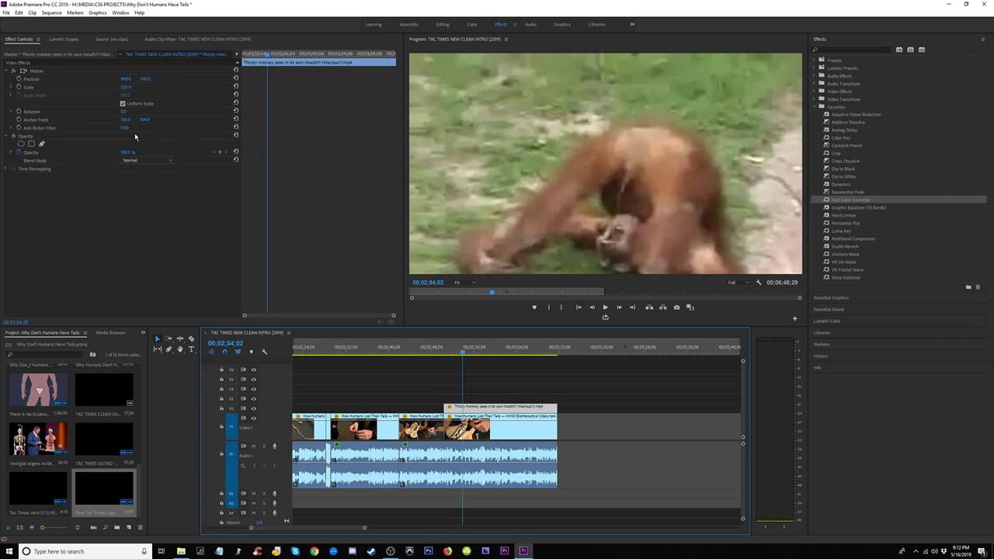
drag(127, 90, 10, 89)
click(45, 72)
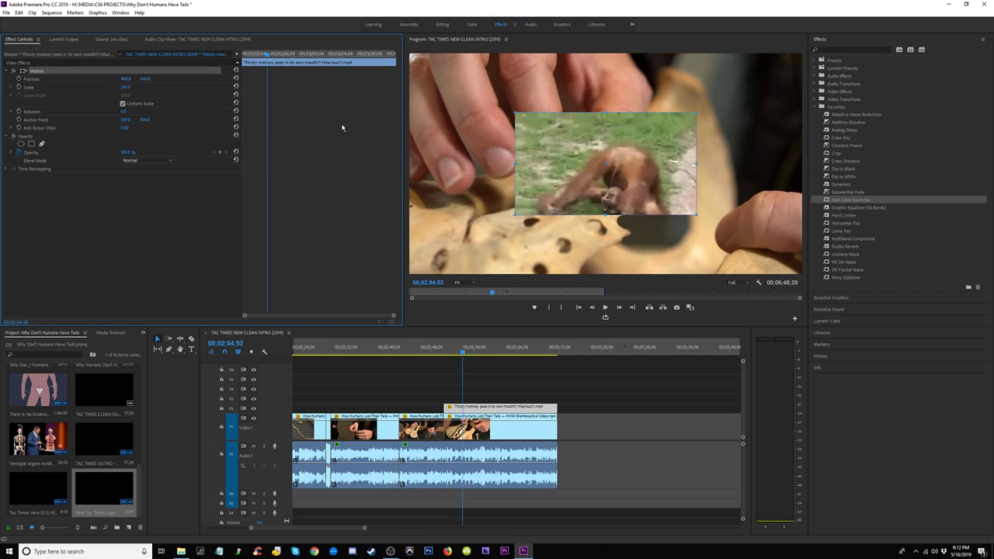
Step: Move the monkey clip overlay into the upper-right corner of the video frame and play back the picture-in-picture
drag(621, 137, 731, 82)
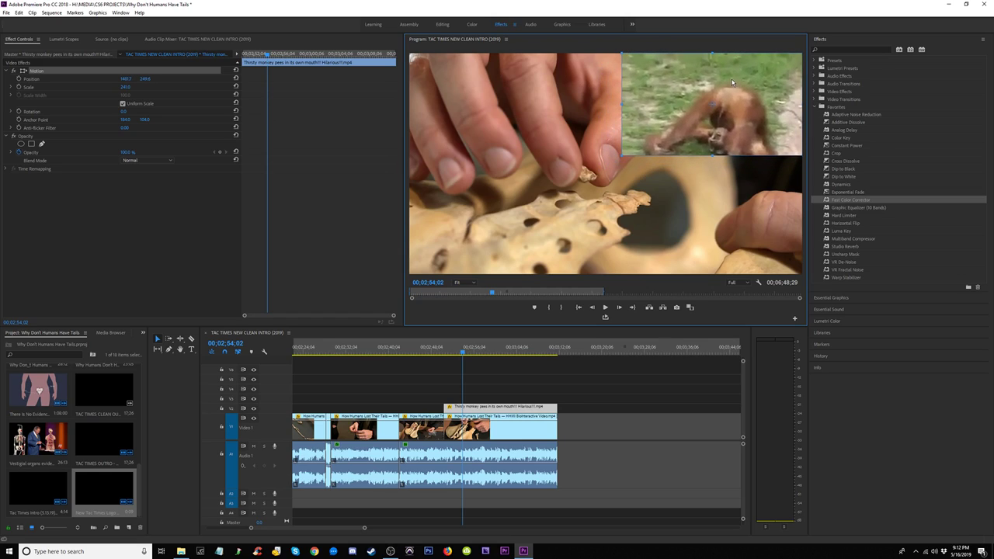
click(460, 361)
key(space)
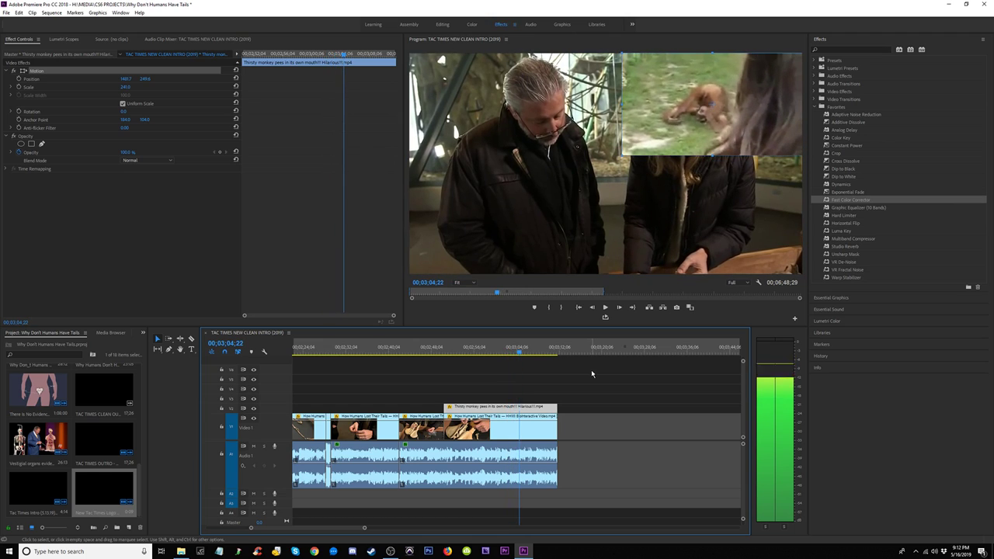
key(space)
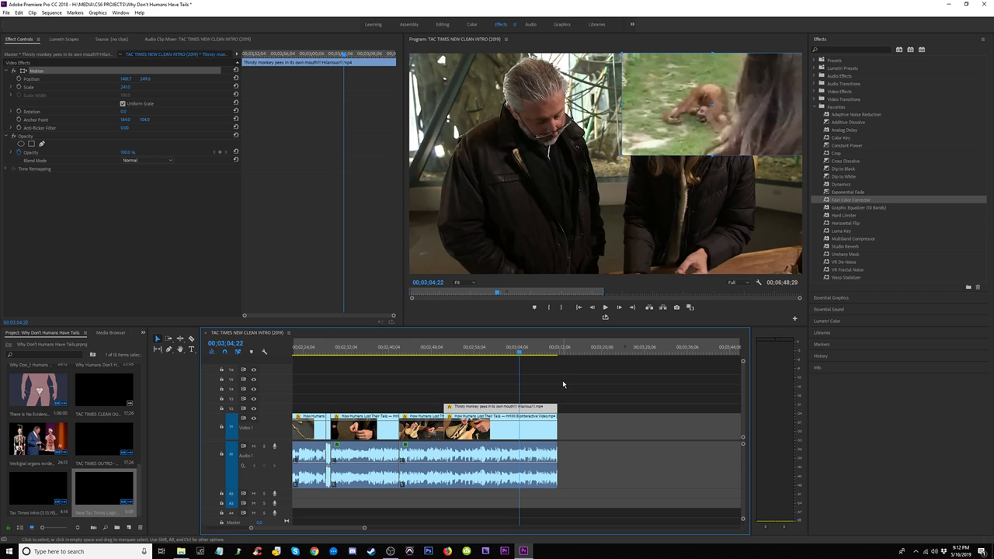
key(space)
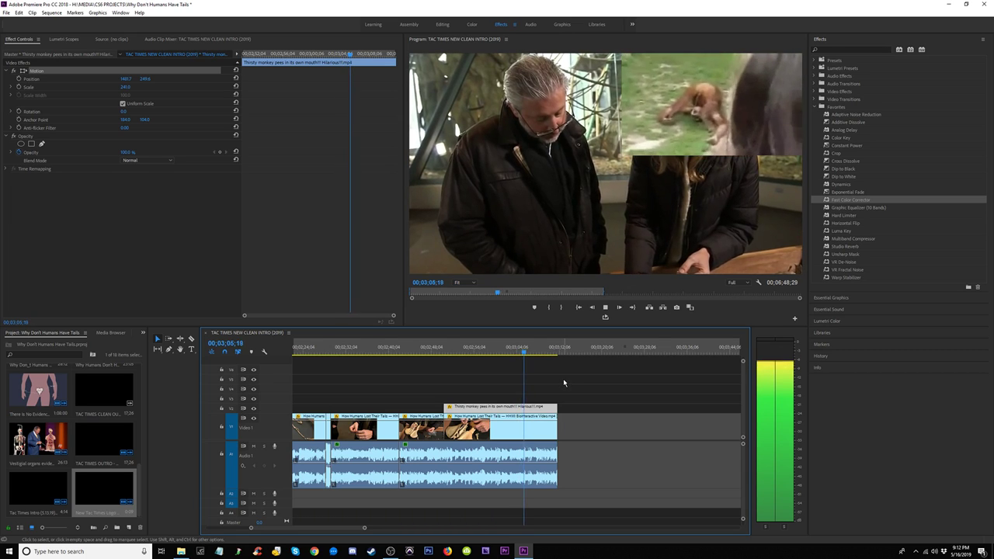
Step: Try shifting the monkey overlay earlier so it starts with the preceding How Humans Lost Their Tails shot, and align its start to the cut
click(418, 346)
key(space)
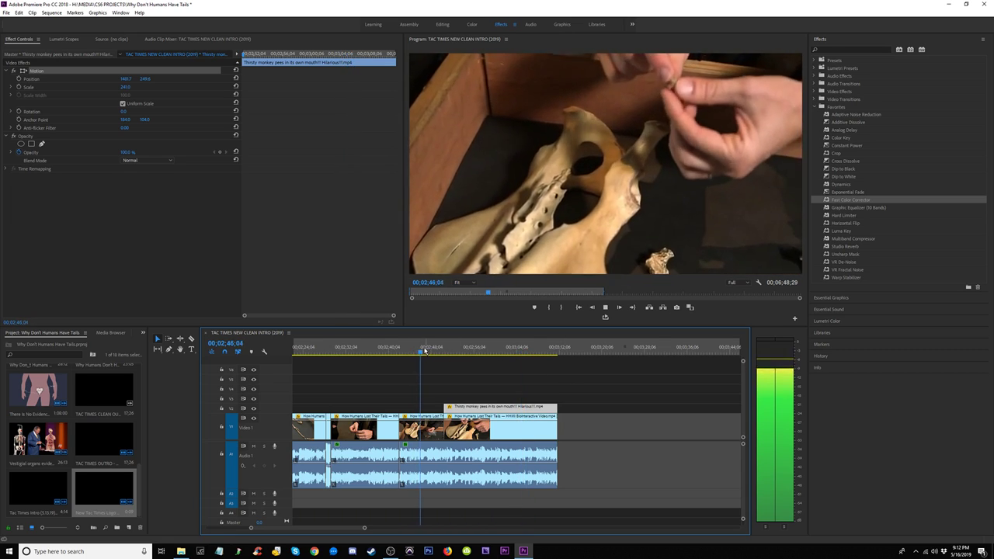
click(399, 350)
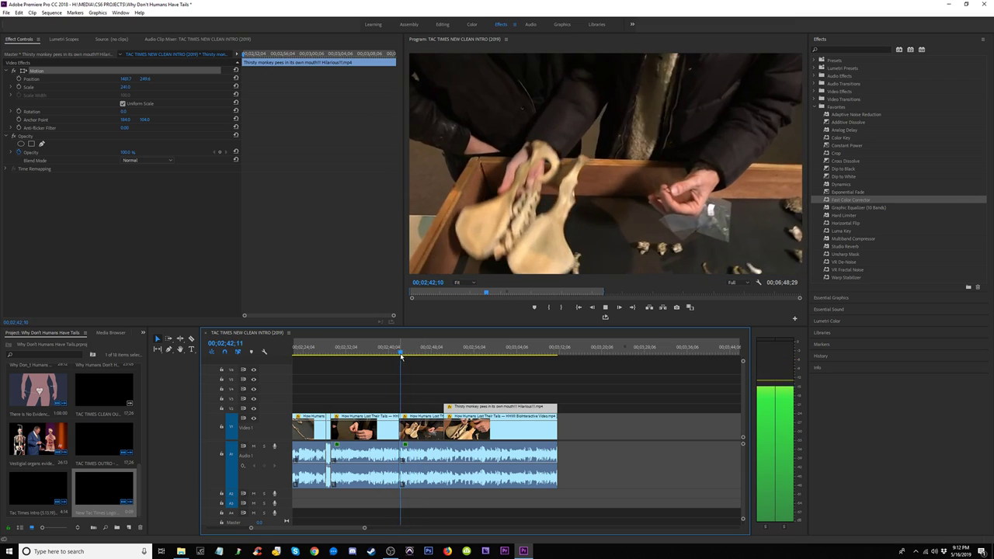
drag(507, 410, 464, 410)
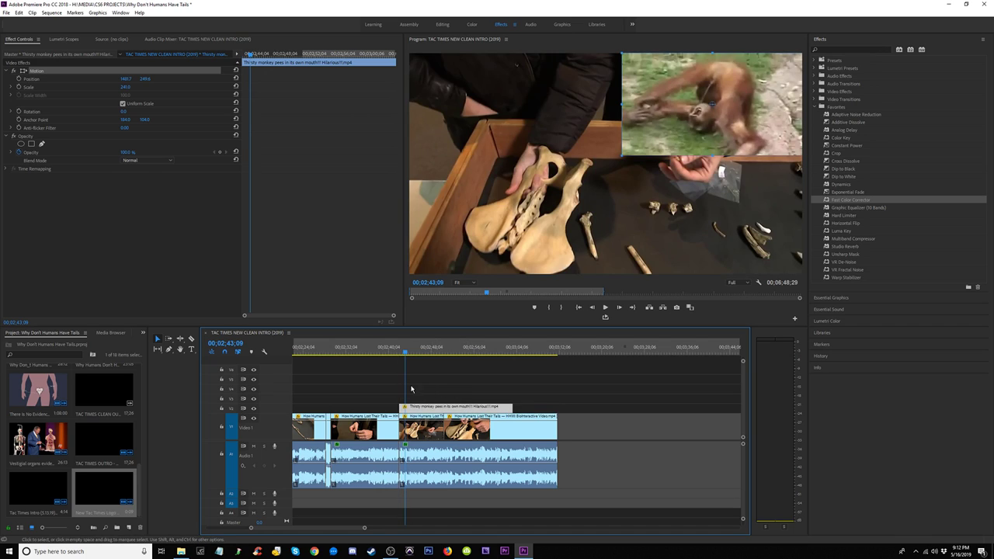
click(395, 351)
key(space)
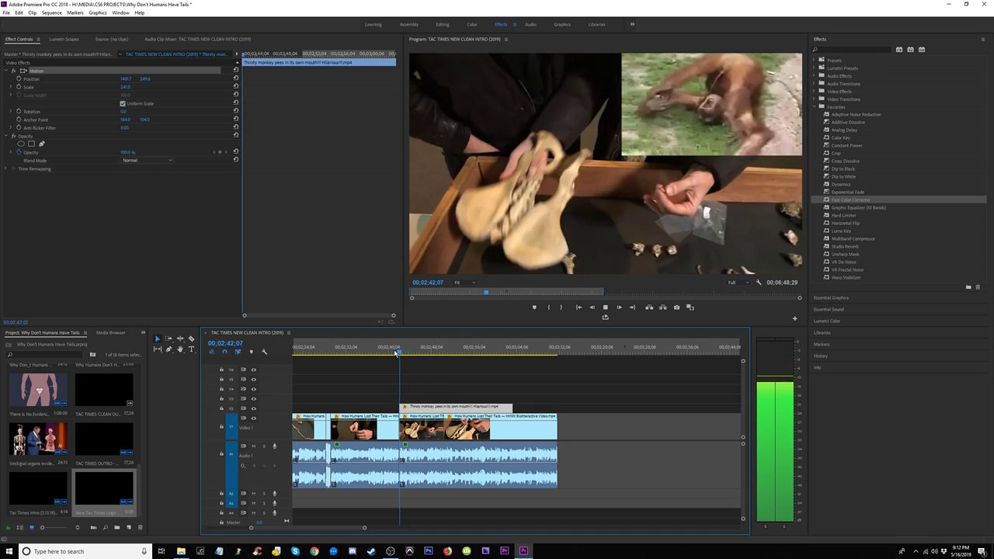
key(=)
key(=)
key(=)
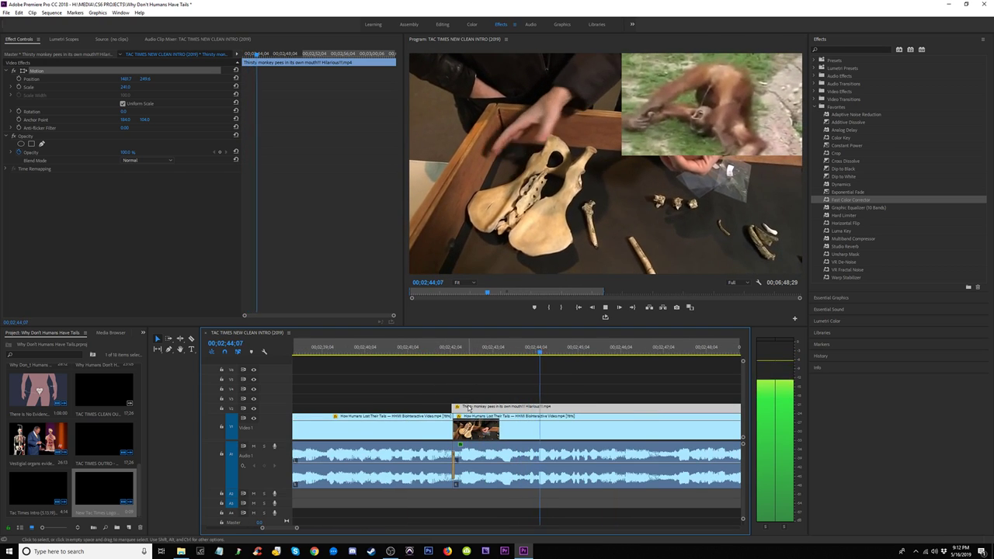
drag(470, 408, 478, 409)
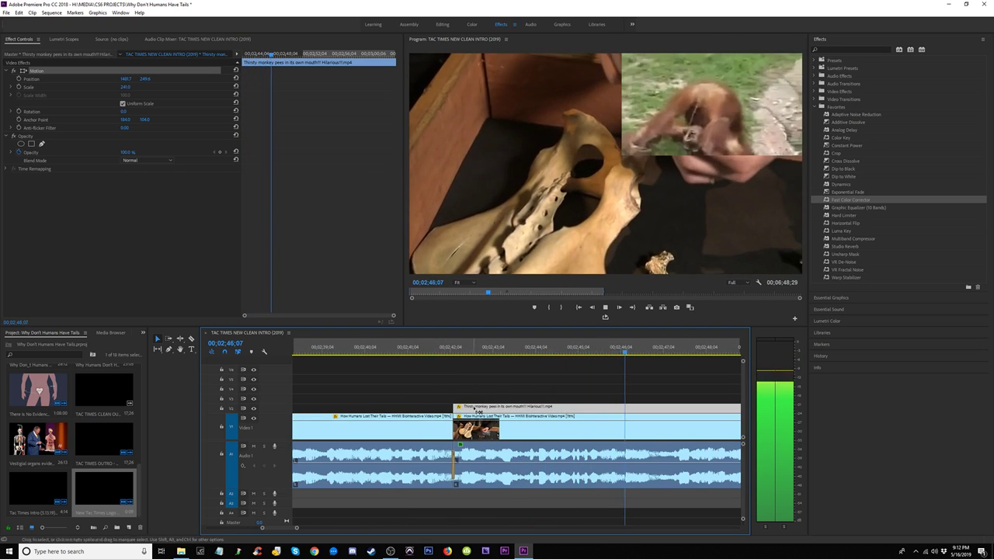
Step: Return the monkey overlay to the start of the last How Humans Lost Their Tails shot and review its placement
key(-)
key(-)
key(-)
key(-)
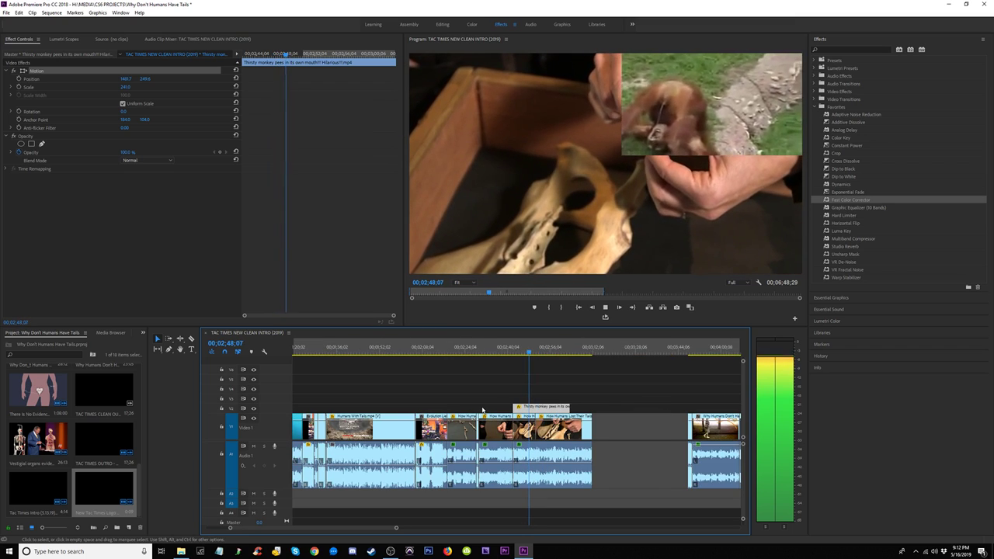
drag(523, 409, 543, 411)
key(space)
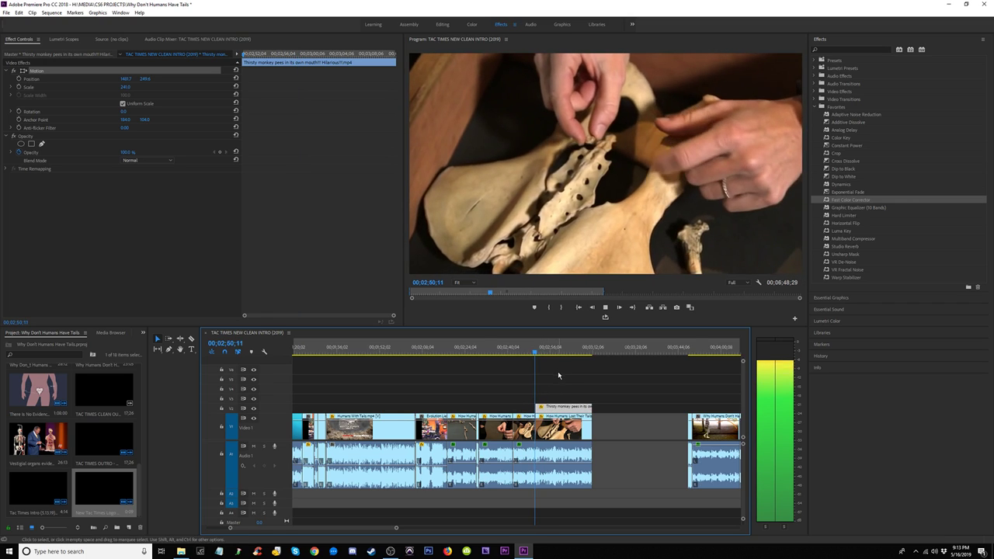
key(=)
key(=)
key(=)
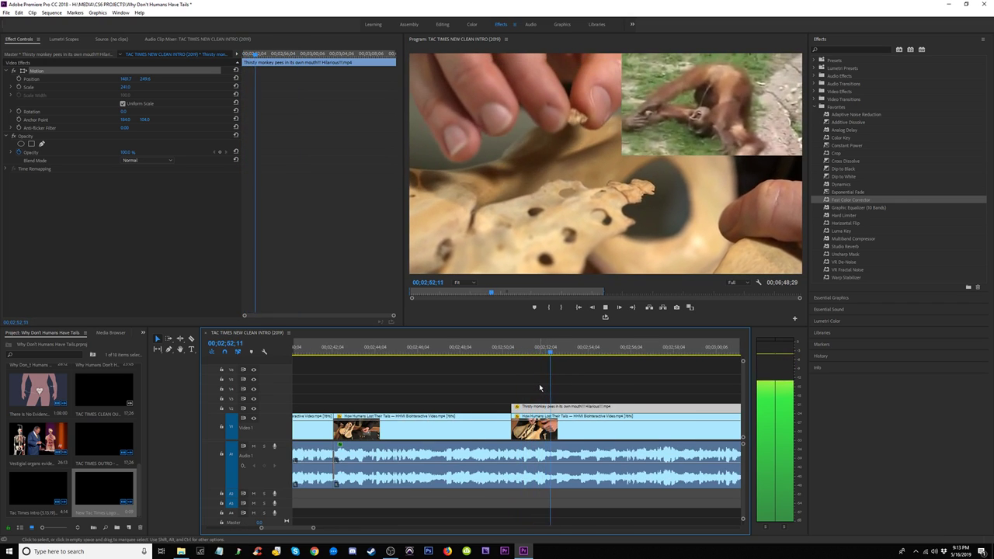
key(-)
key(-)
key(-)
click(555, 351)
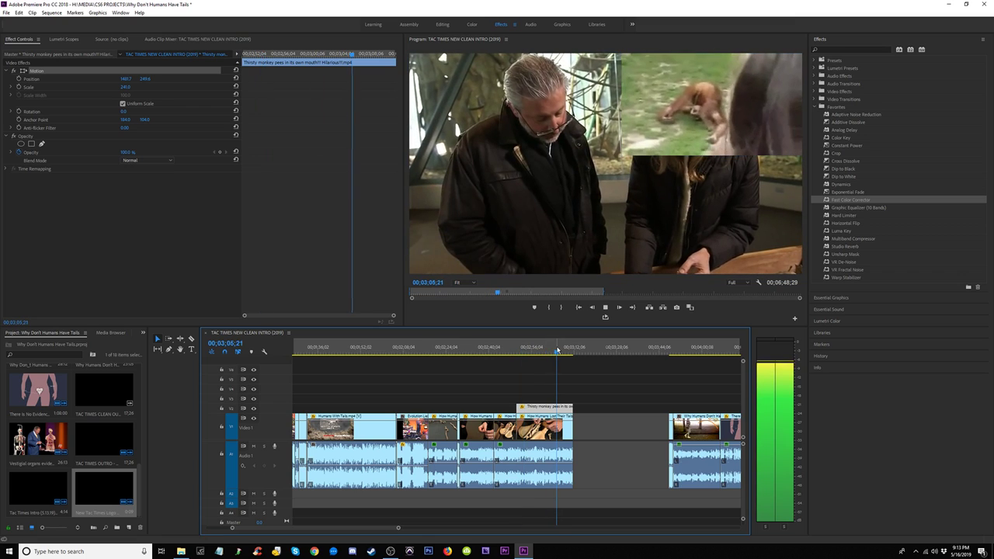
Step: Find where the walking-woman shot begins after the gap and trim the start of the Why Humans Don't Have Tails clip to 00;03;51;00
click(686, 351)
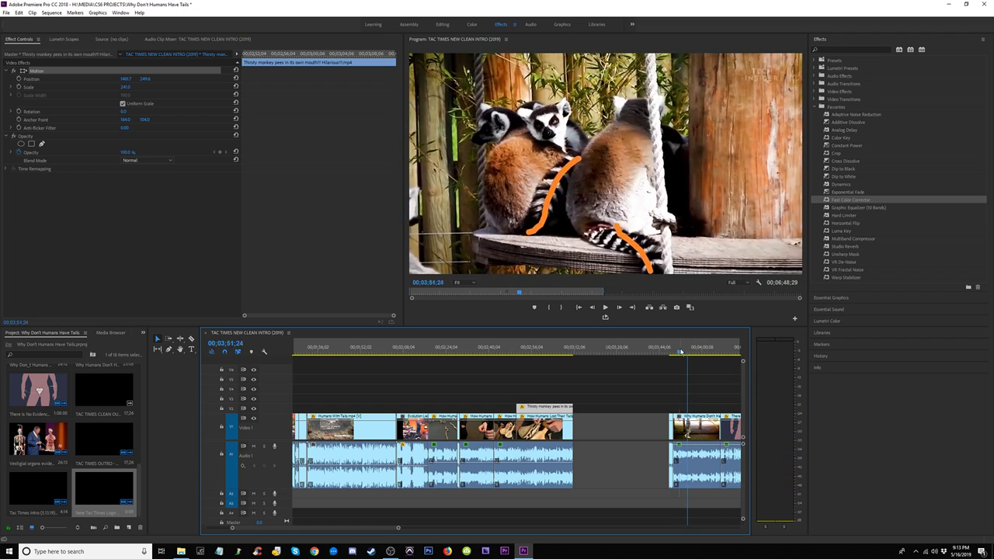
click(680, 352)
click(673, 351)
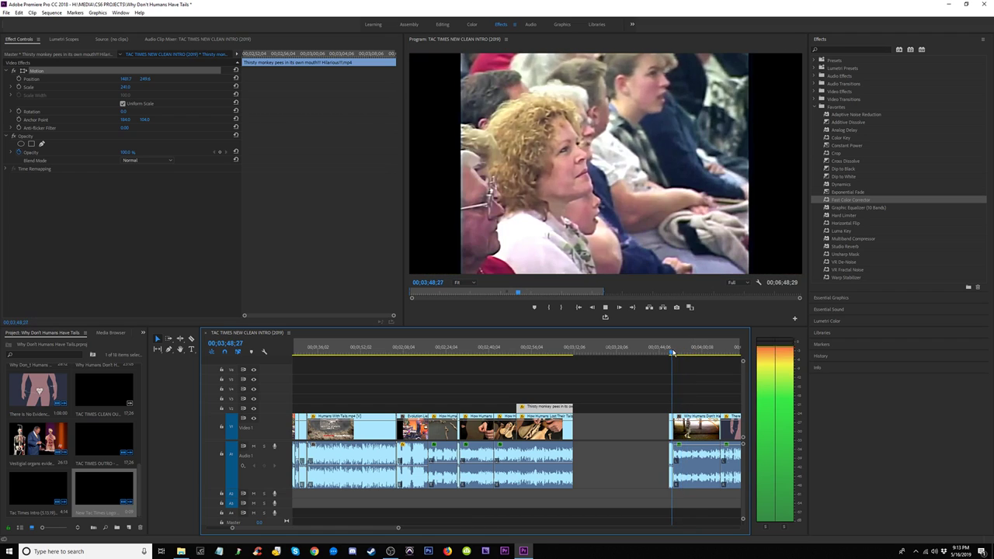
key(space)
drag(670, 354, 703, 353)
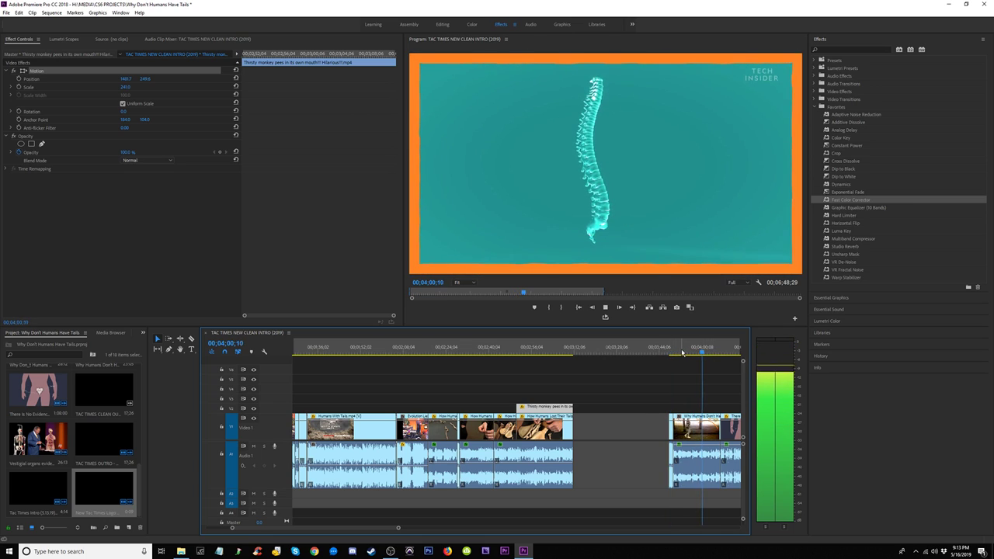
click(673, 353)
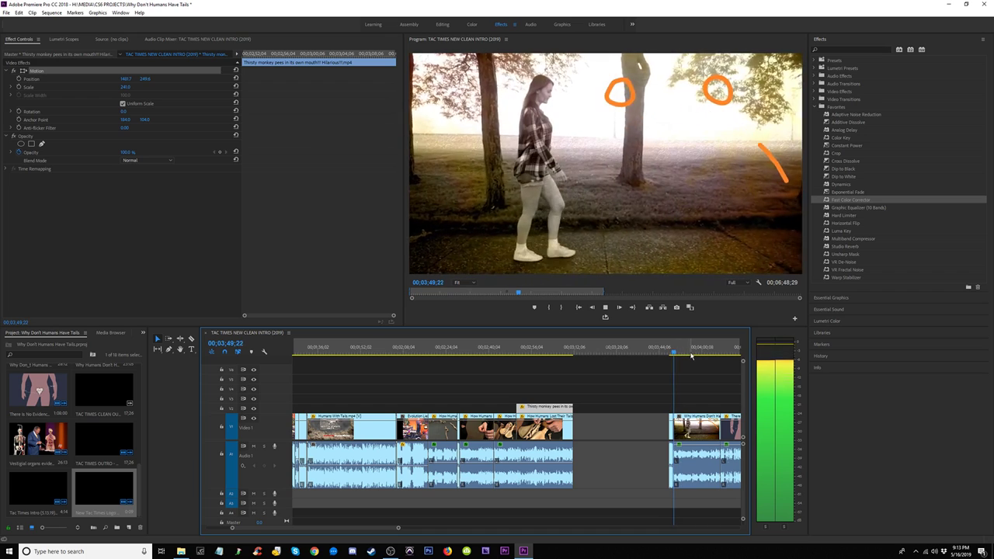
key(space)
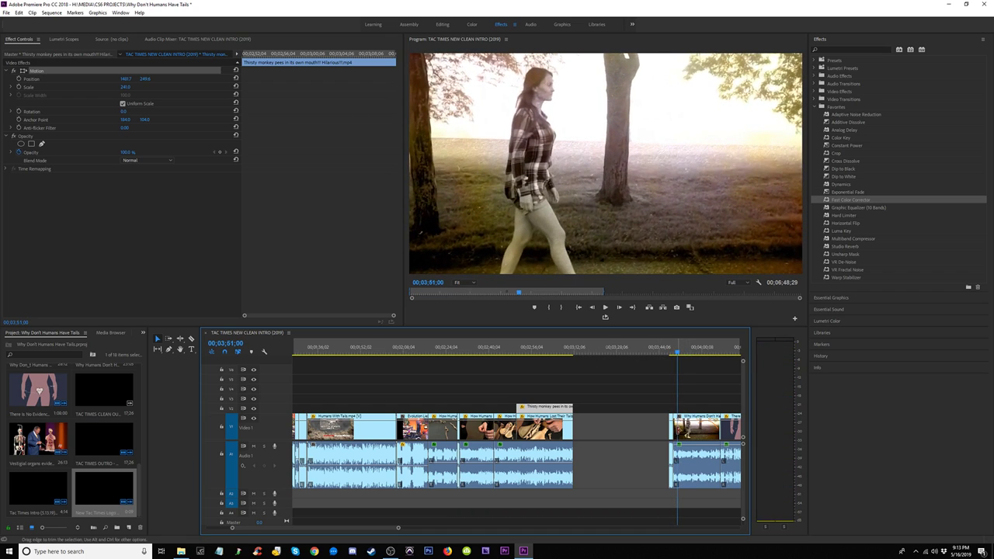
key(space)
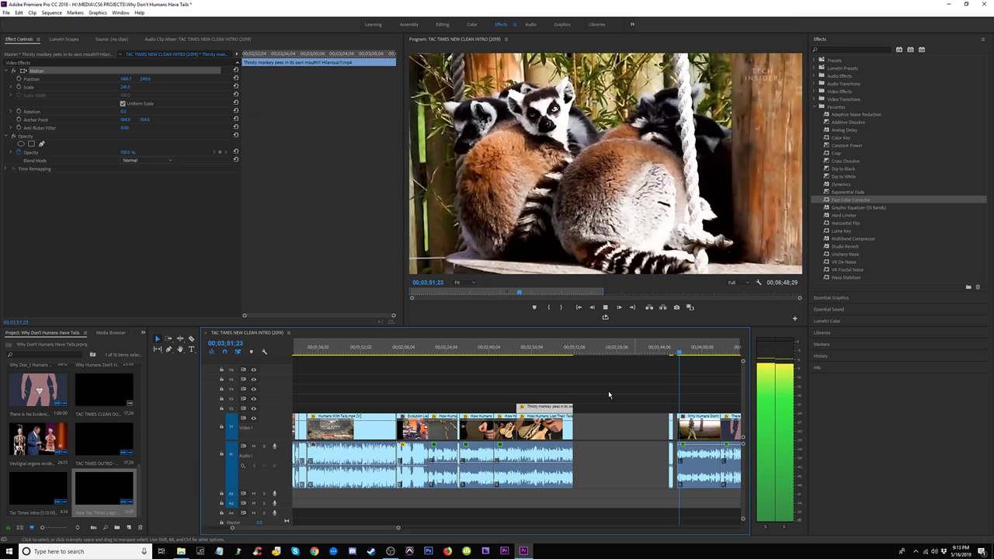
Step: Move the Why Humans Don't Have Tails clip to 00;03;06;00, overwriting the end of the How Humans Lost Their Tails clip
click(556, 353)
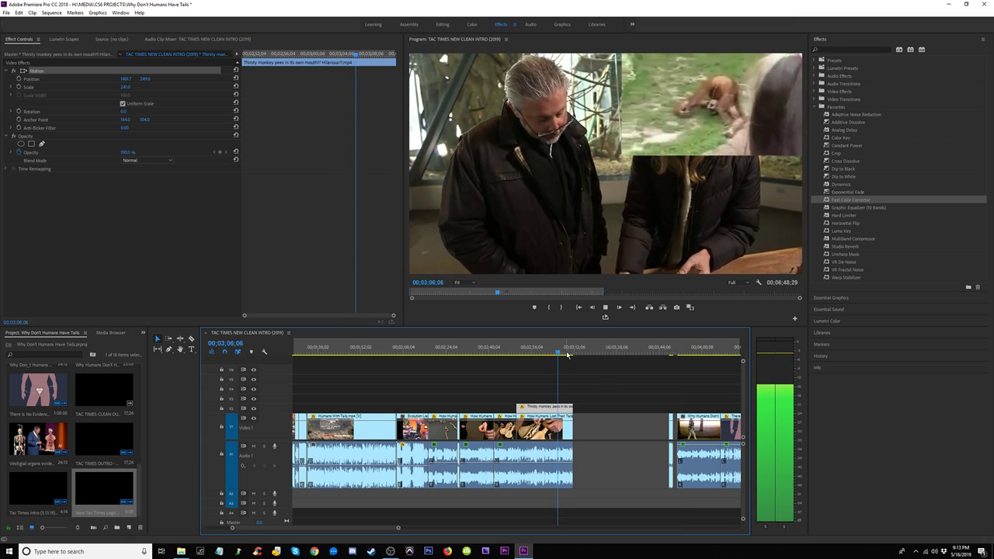
click(554, 353)
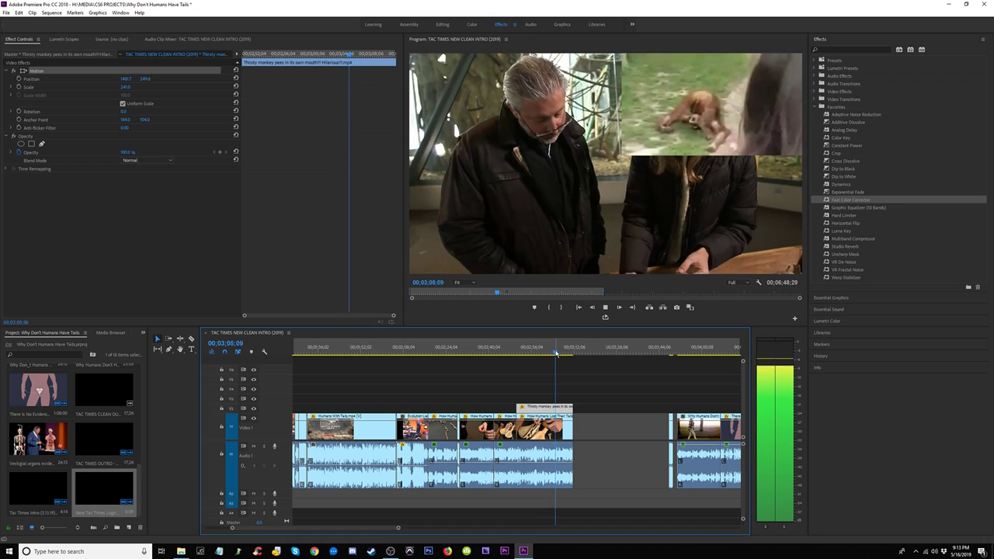
key(space)
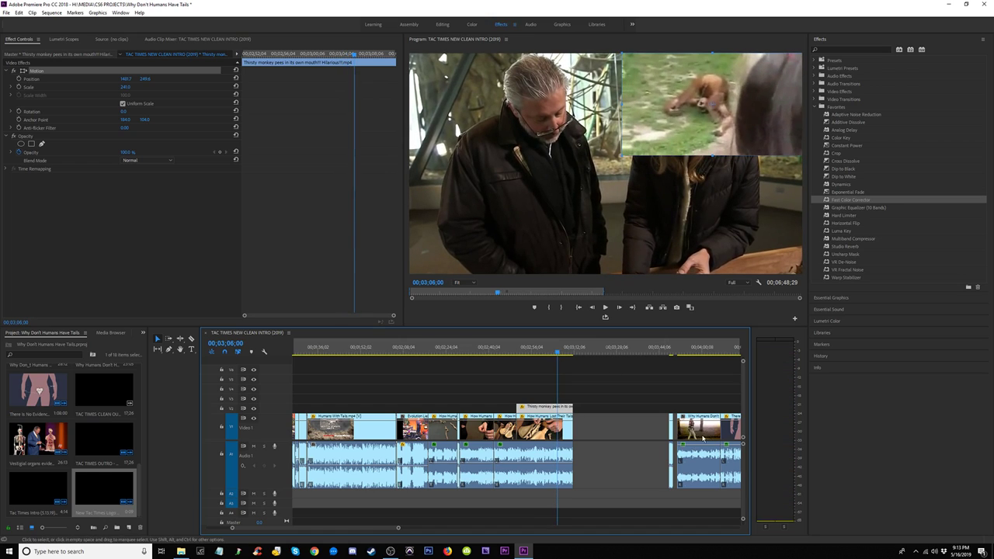
drag(704, 439, 582, 439)
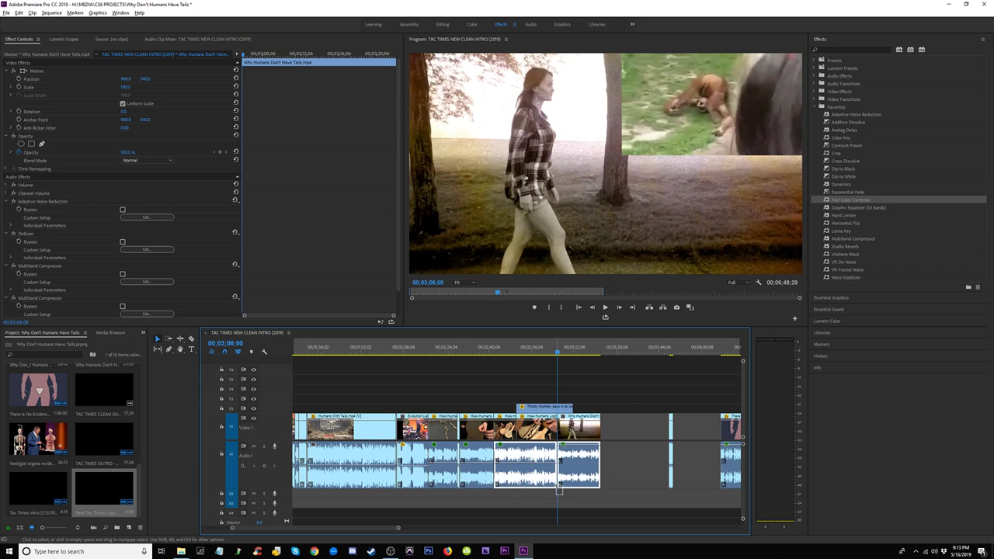
Step: Add a Constant Power audio crossfade at the cut into the Why Humans Don't Have Tails clip and play across it
key(space)
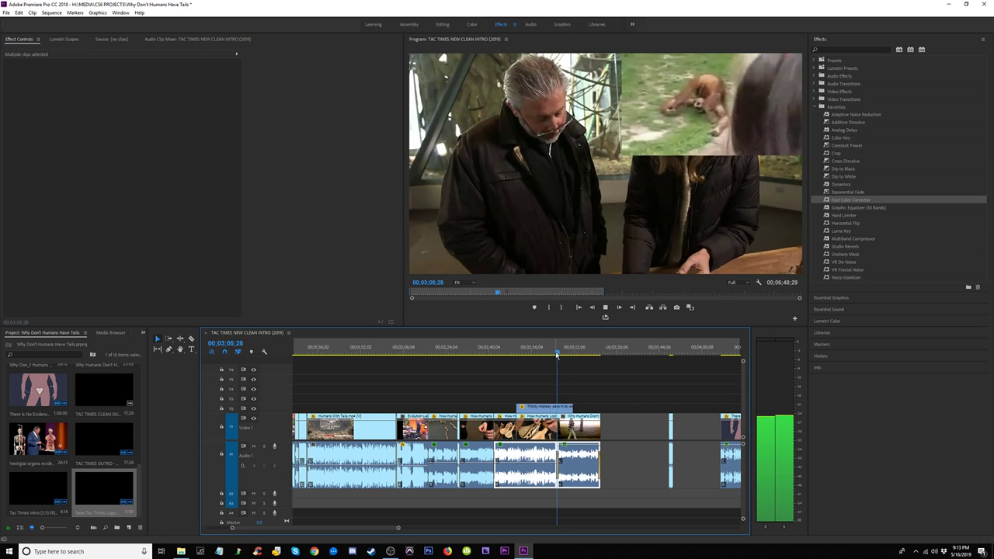
key(equal)
key(equal)
key(equal)
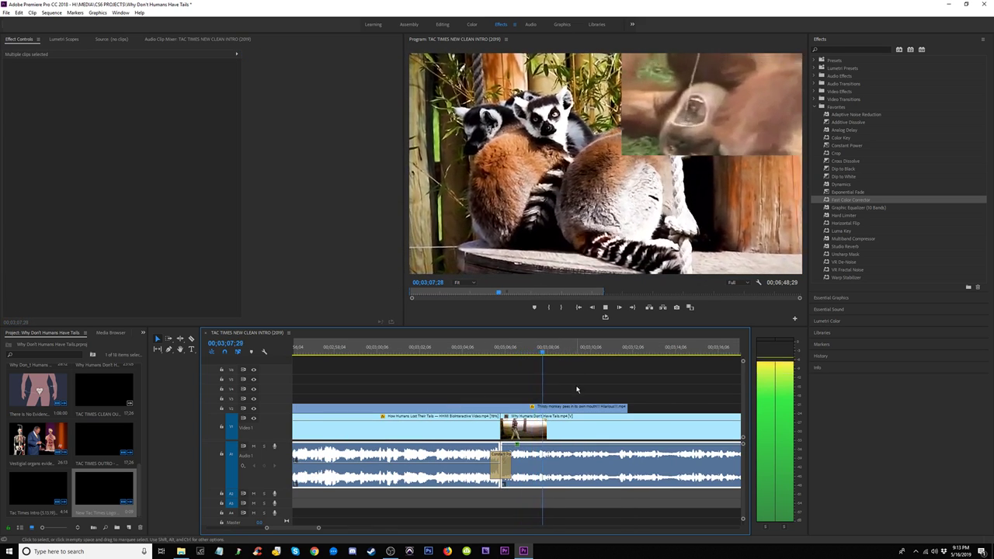
key(minus)
key(minus)
key(minus)
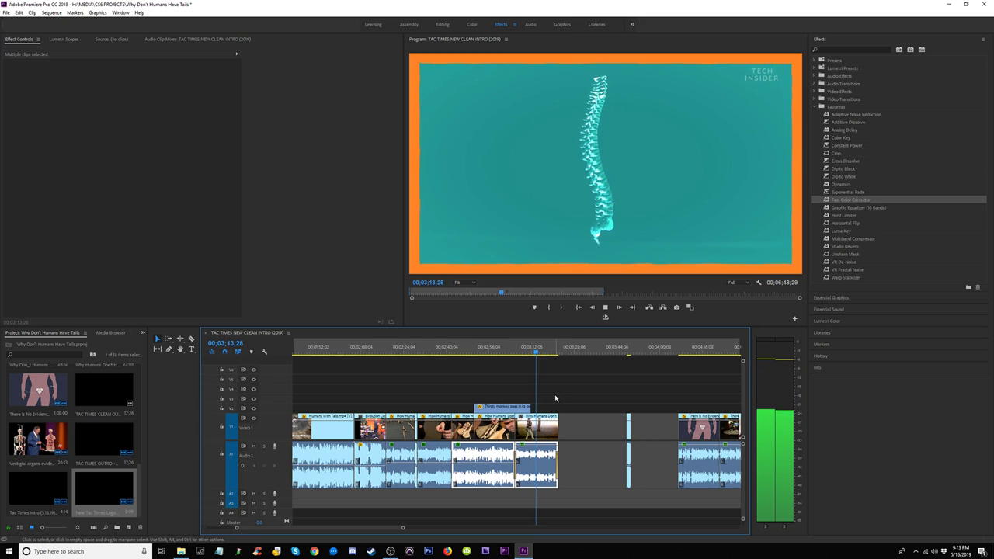
key(space)
drag(516, 351, 516, 351)
key(space)
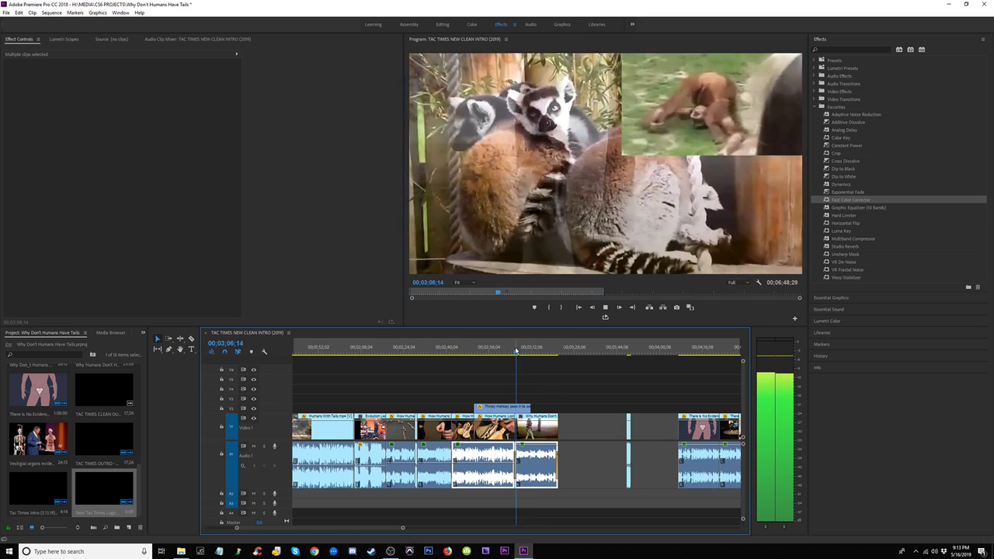
Step: Split the monkey overlay at the cut where the Why Humans Don't Have Tails clip begins on the track below
click(501, 351)
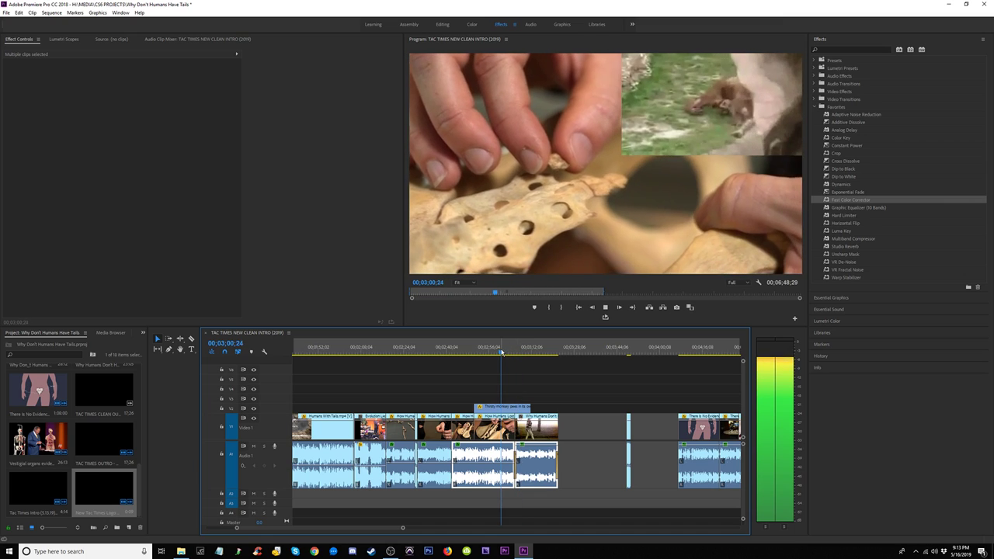
key(equal)
key(equal)
key(equal)
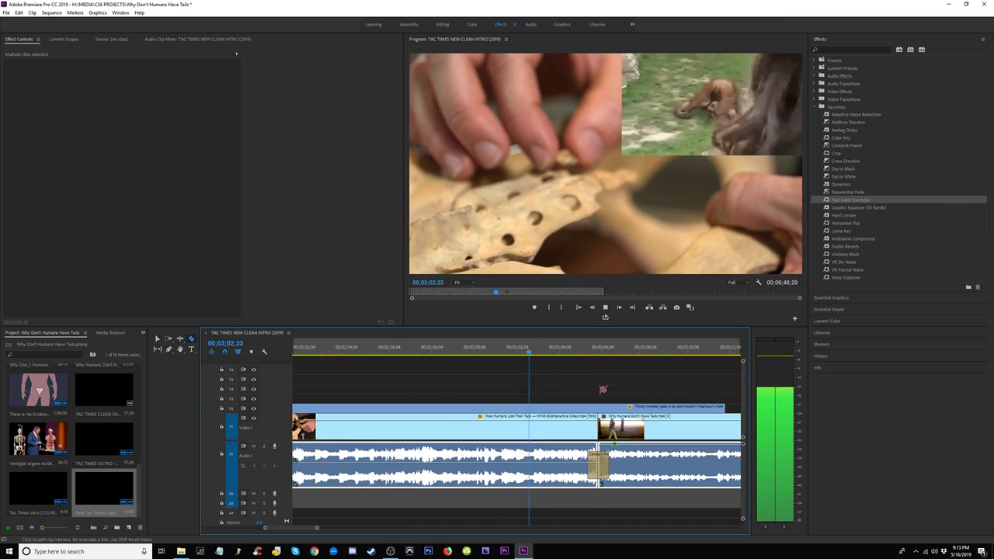
click(600, 407)
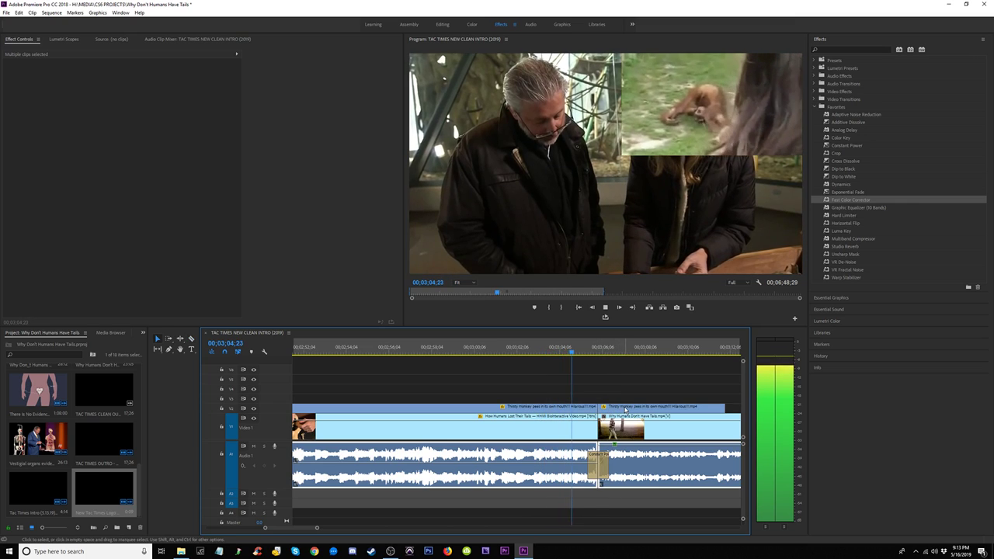
Step: Locate 00;03;03;28 and roll the monkey overlay's split point back to that frame
key(space)
key(space)
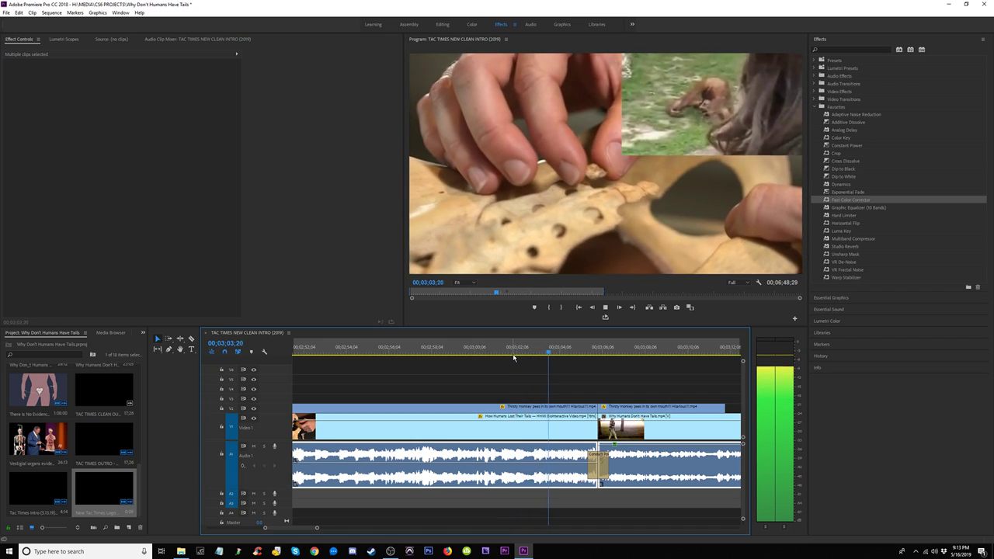
key(space)
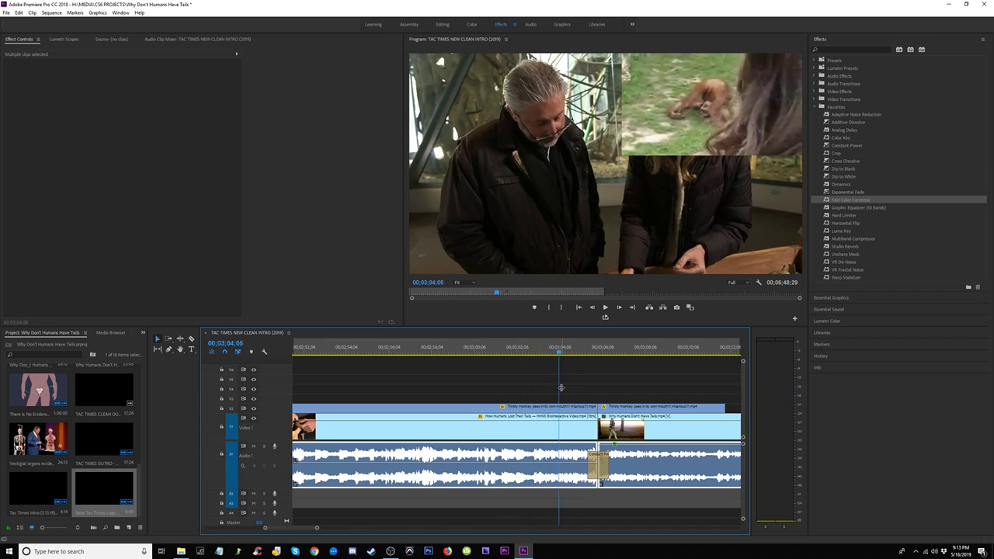
key(Left)
key(Left)
key(Left)
key(Left)
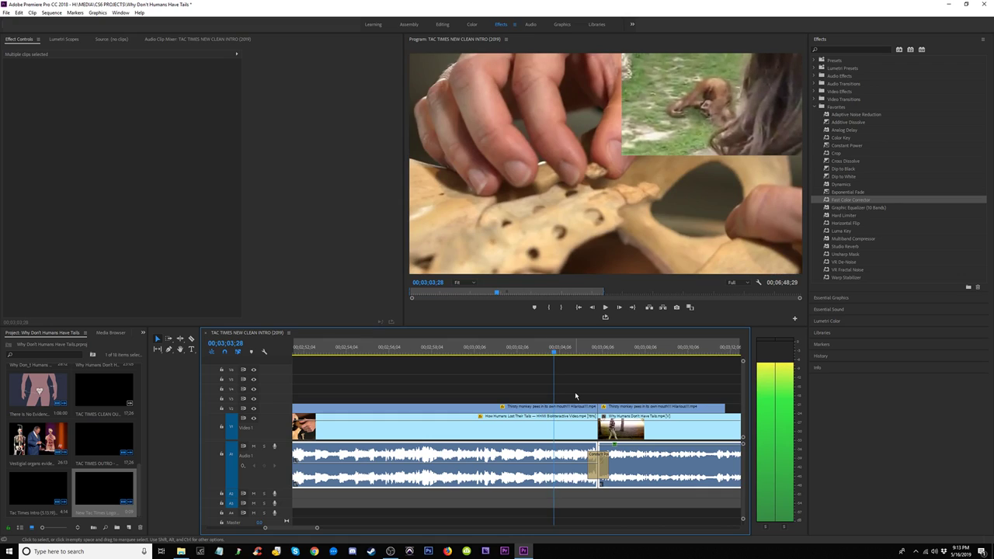
drag(597, 407, 547, 408)
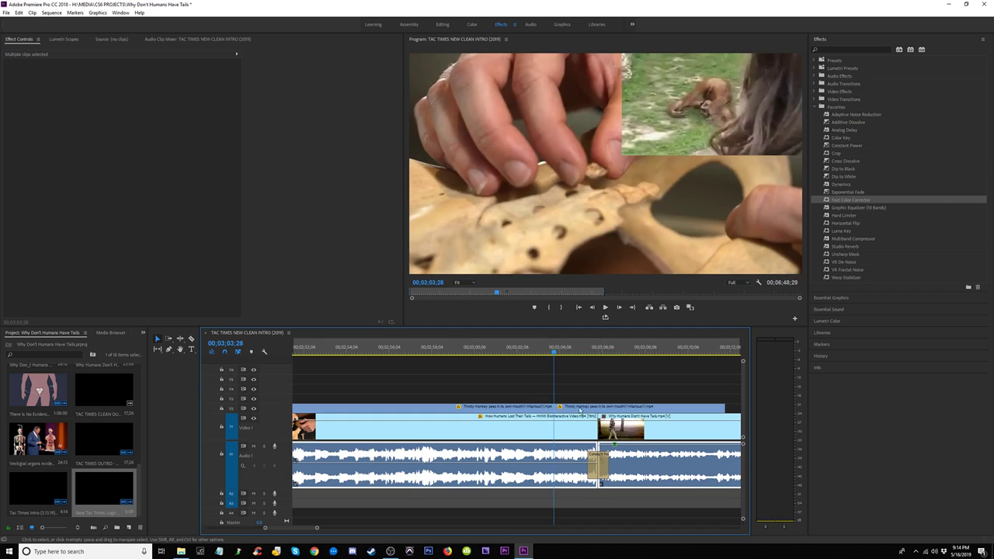
Step: Reset the motion of the monkey overlay's second segment and set its scale to 524 so it fills the frame
click(608, 410)
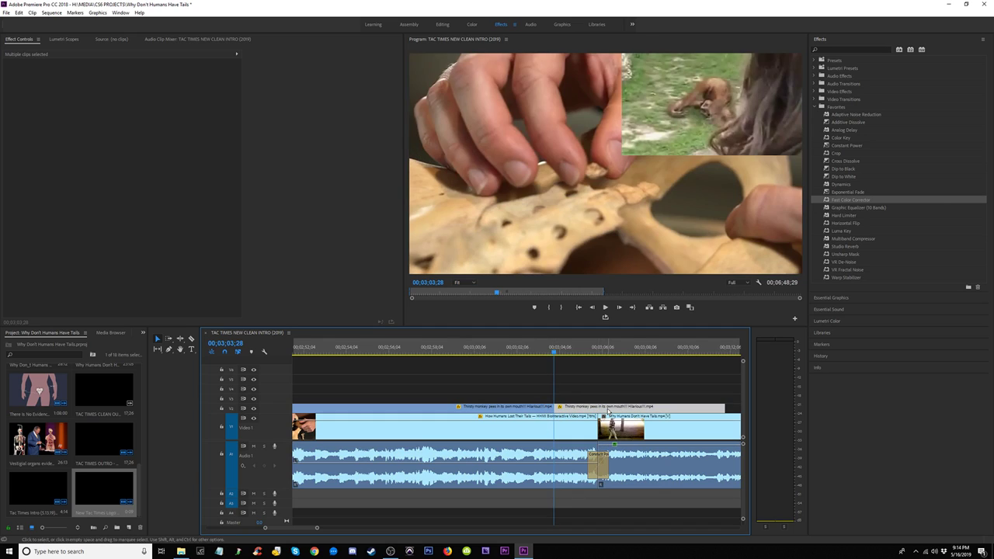
click(607, 351)
click(236, 71)
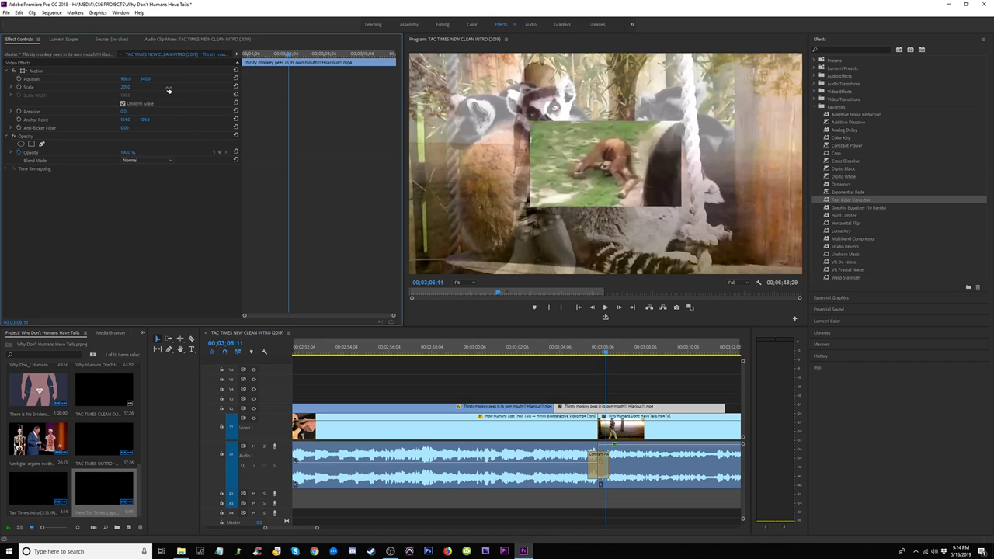
drag(226, 89, 294, 91)
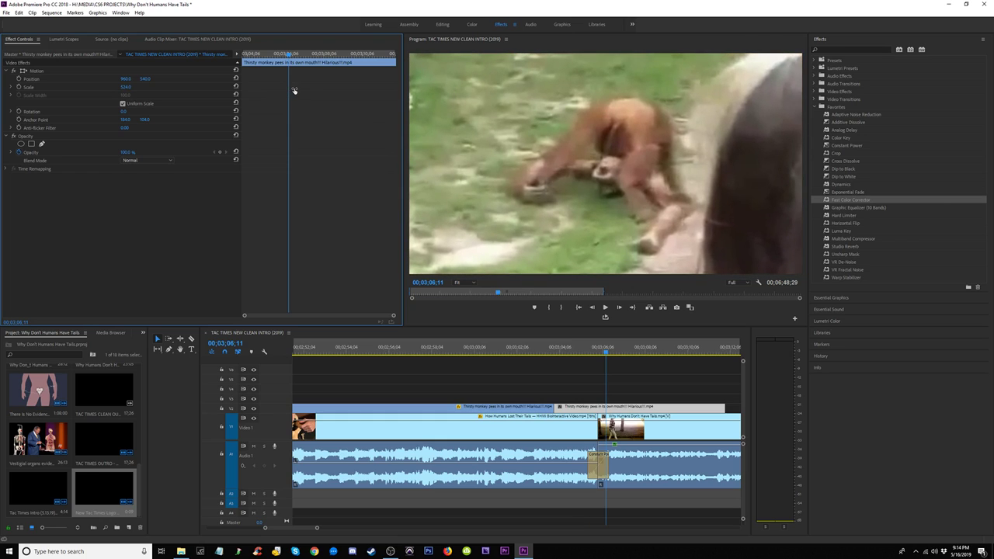
Step: Play across the switch from the picture-in-picture monkey to the full-frame monkey and check it through the clip's end
click(548, 349)
key(space)
drag(537, 351, 548, 353)
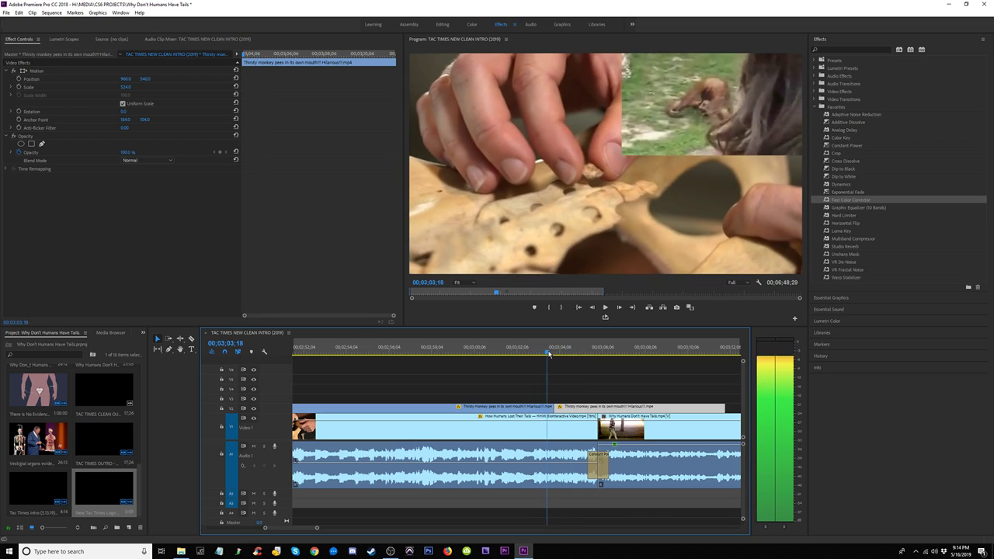
key(space)
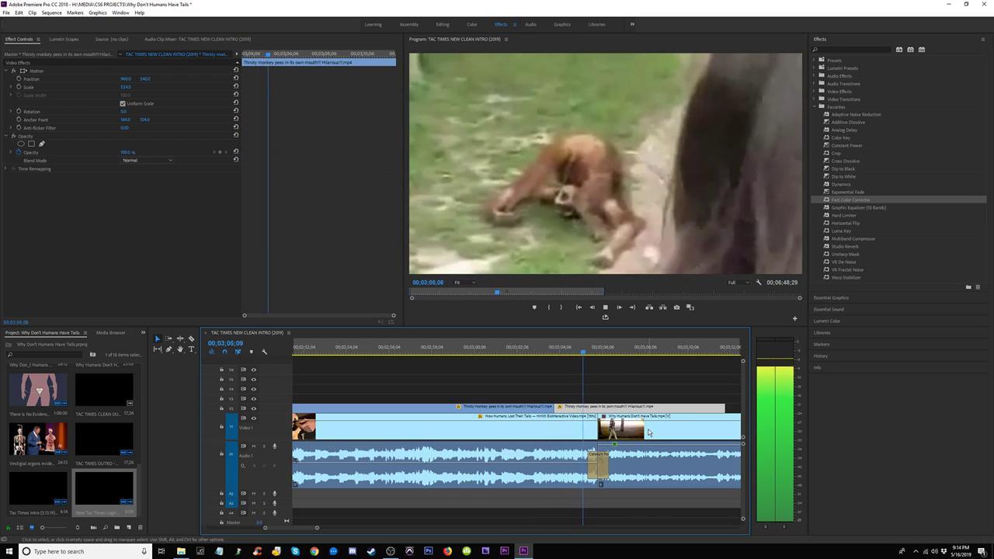
key(minus)
key(minus)
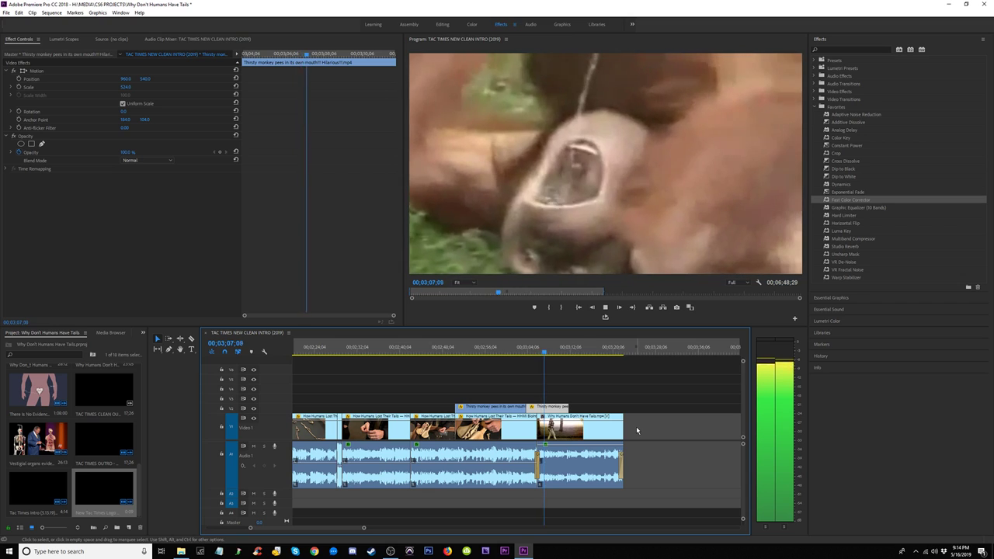
click(662, 431)
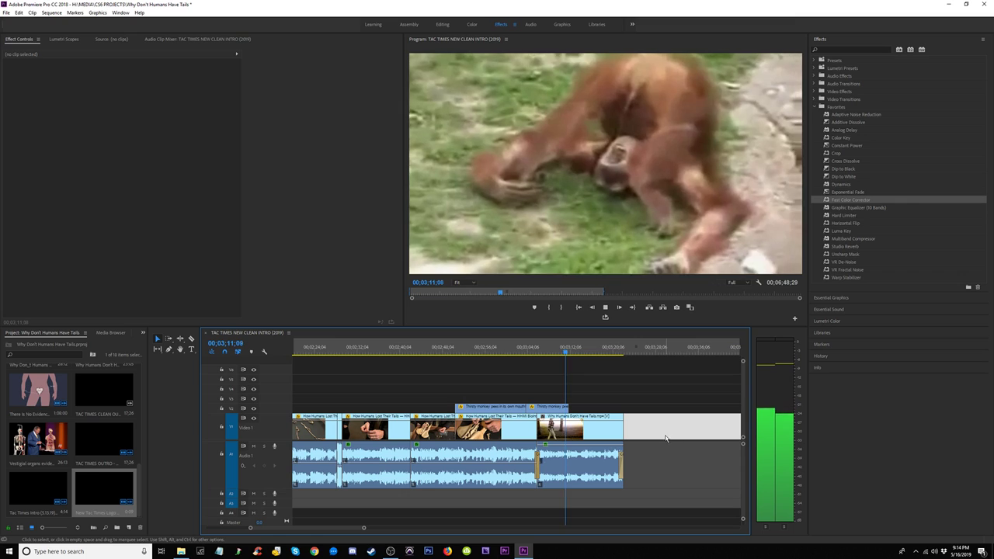
Step: Extend the full-frame monkey clip's end to 00;03;12;14 and move the clip down onto the Video 1 track
click(561, 355)
key(space)
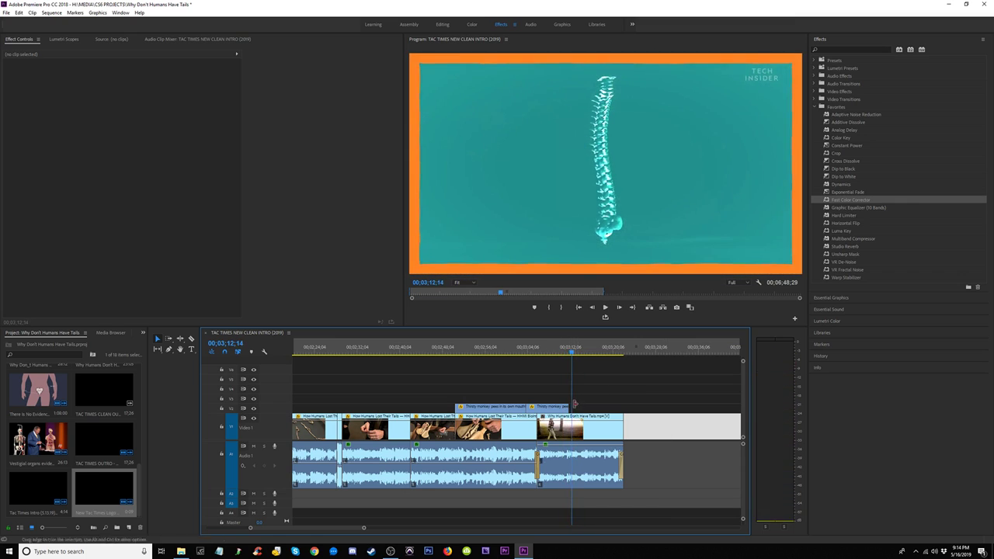
key(space)
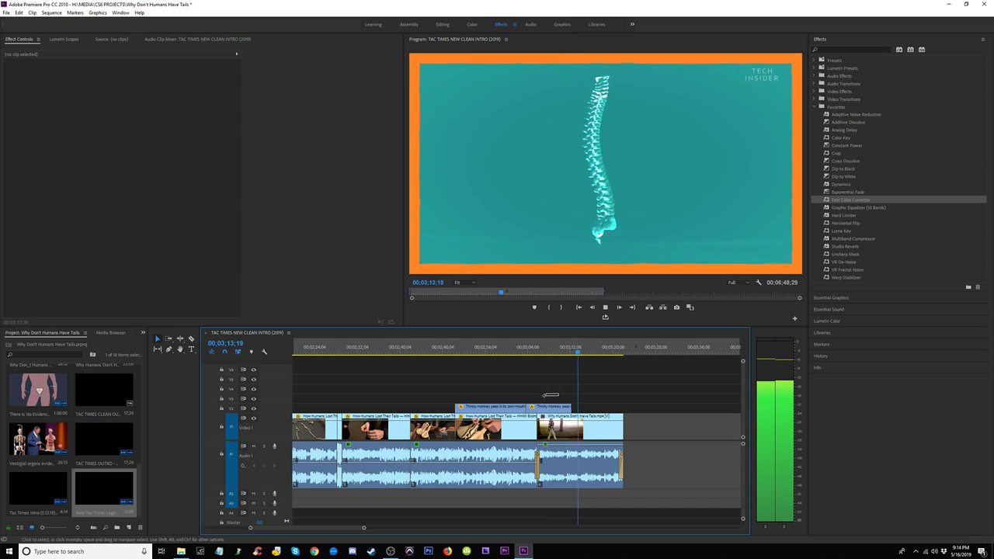
drag(543, 407, 553, 427)
click(551, 392)
key(space)
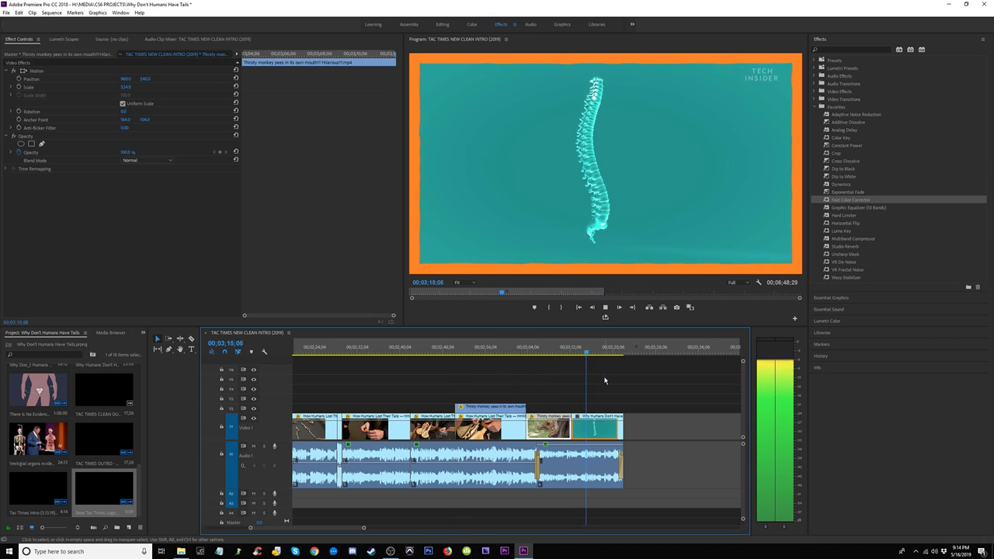
Step: Delete the short stray clip near 00;03;48;23 and close the gap before the There is No Evidence for Evolution clip
scroll(584, 383, down, 2)
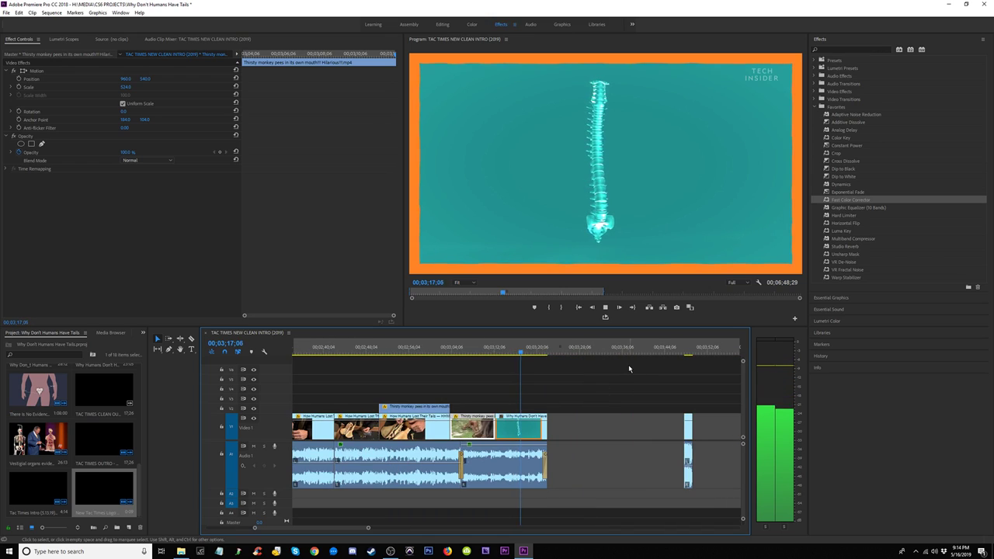
click(685, 354)
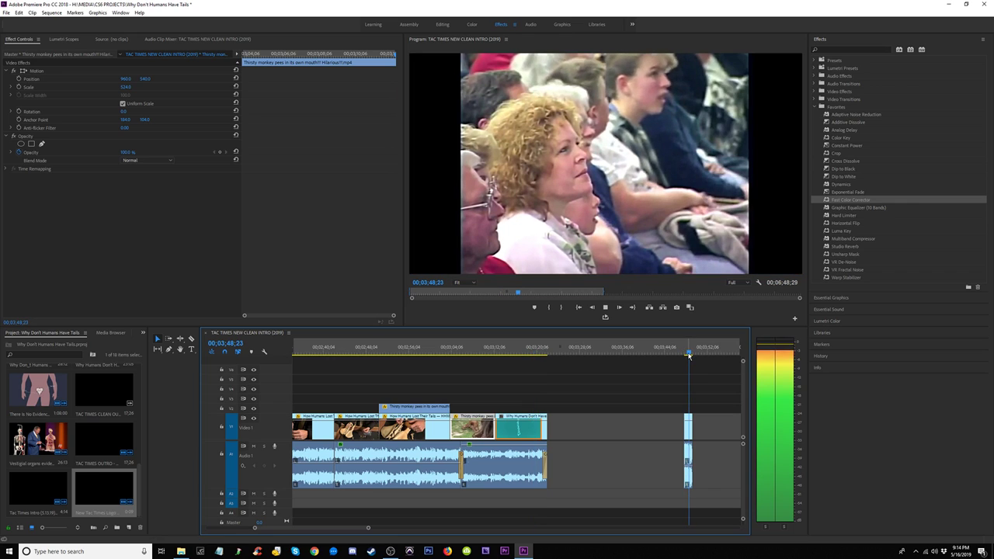
drag(688, 356, 325, 360)
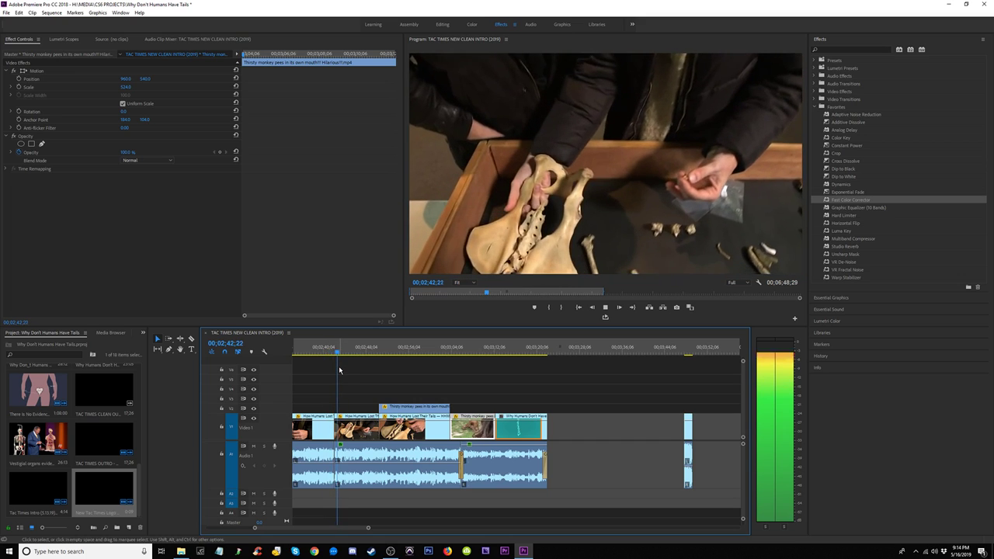
key(minus)
click(387, 350)
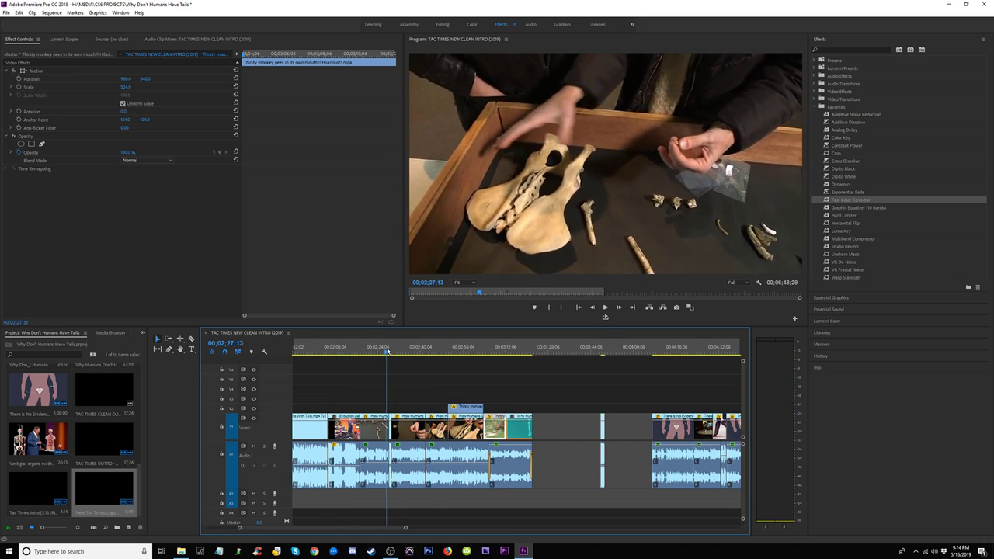
key(space)
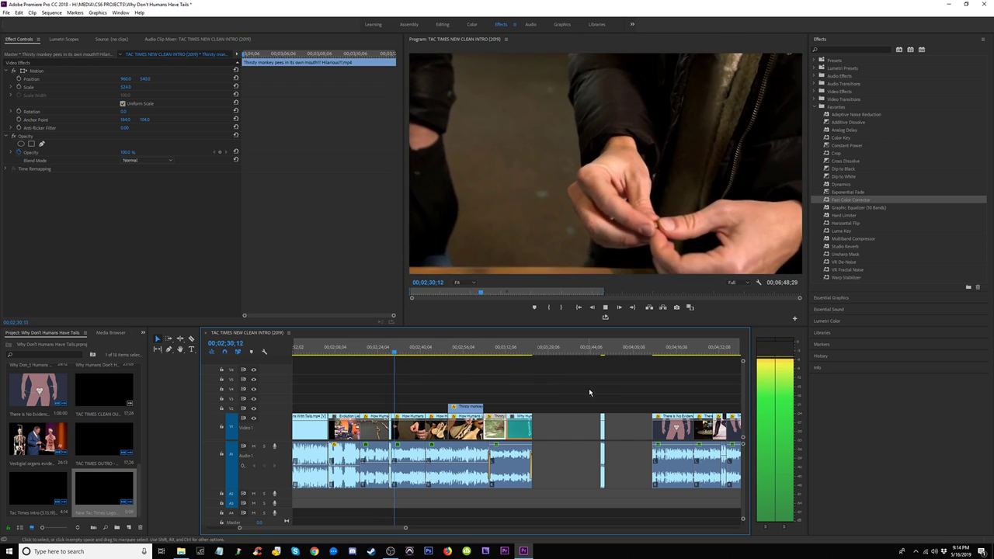
key(space)
drag(586, 397, 612, 466)
key(Delete)
click(608, 437)
key(Delete)
Step: Delete the Constant Power audio fade at the end of the Why Humans Don't Have Tails clip and play across the cut
click(527, 349)
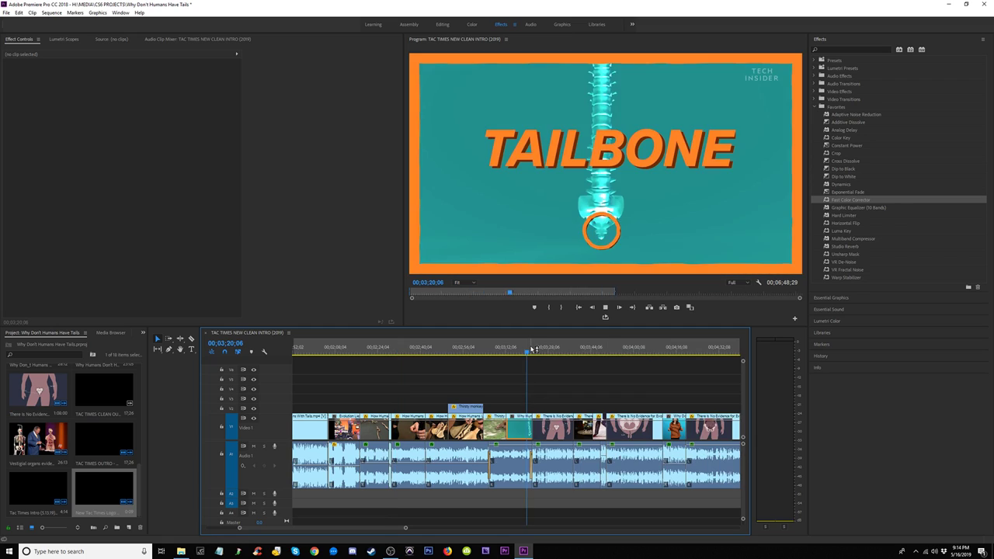
key(space)
key(equal)
key(equal)
key(equal)
key(equal)
key(space)
click(543, 463)
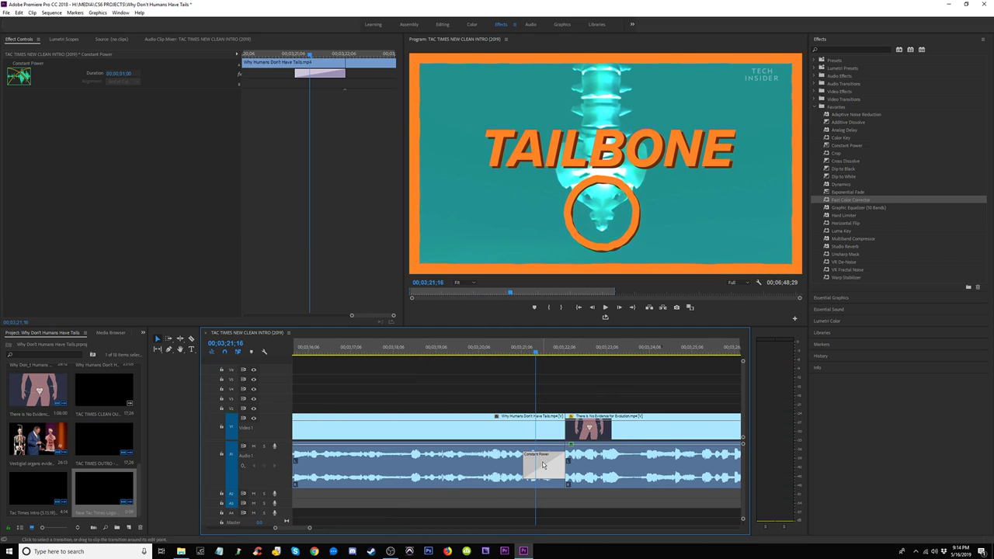
key(Delete)
key(space)
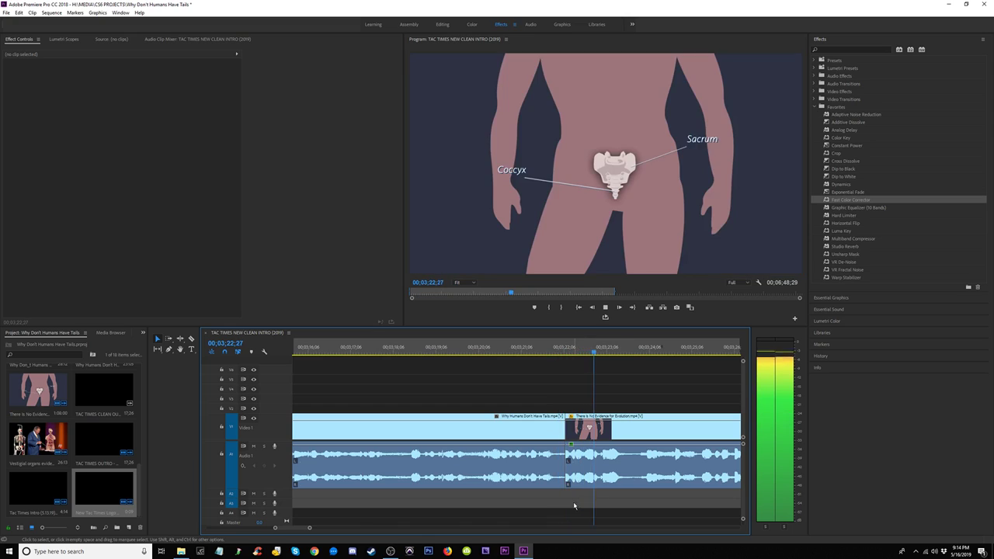
Step: Add a short Constant Power audio crossfade at the cut into the There is No Evidence for Evolution clip and play across it
drag(570, 492, 569, 450)
click(544, 351)
key(space)
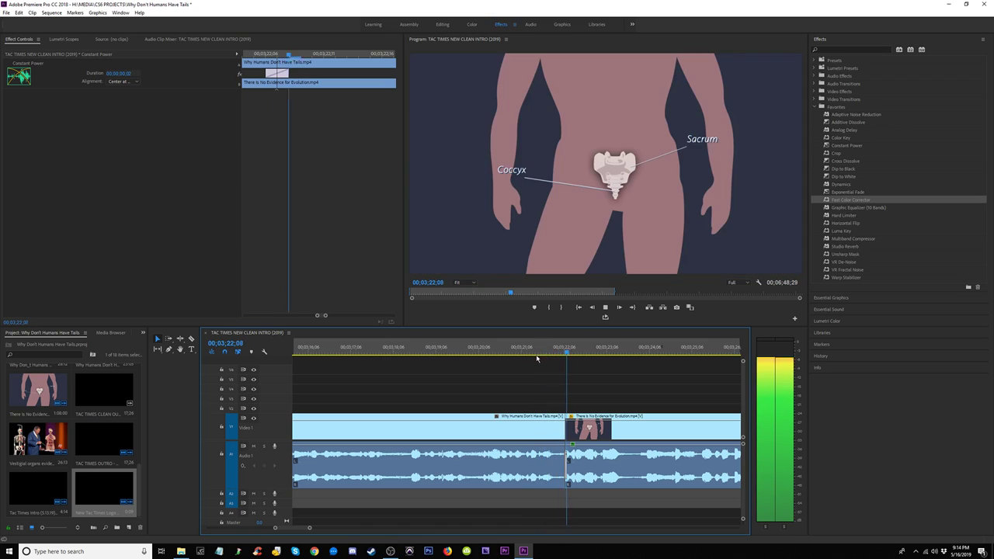
key(equal)
key(space)
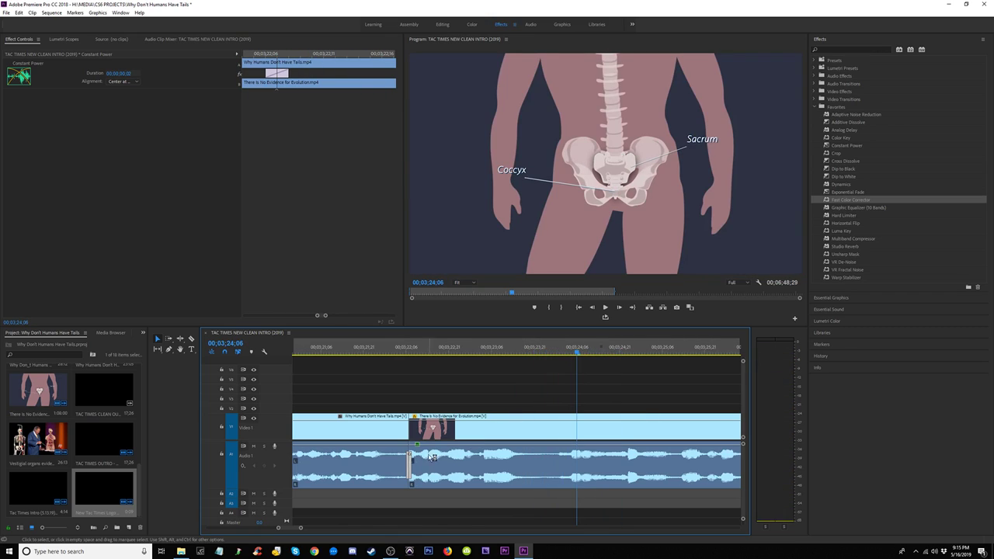
click(369, 348)
key(space)
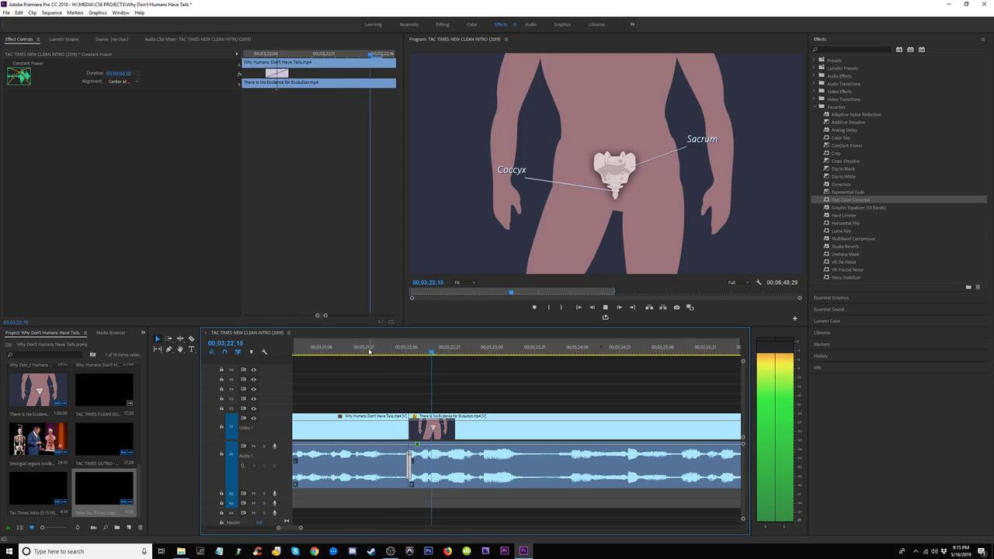
key(space)
Step: Trim the end of Why Humans Don't Have Tails and the start of There is No Evidence for Evolution, closing the gap between them
drag(403, 461, 393, 463)
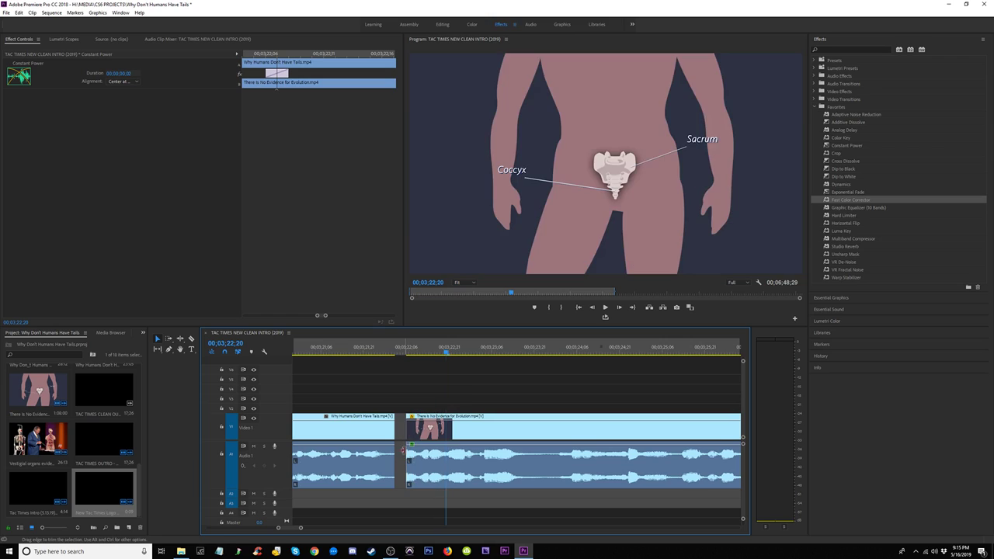
click(401, 350)
key(space)
key(space)
drag(413, 433, 423, 435)
click(406, 459)
key(Delete)
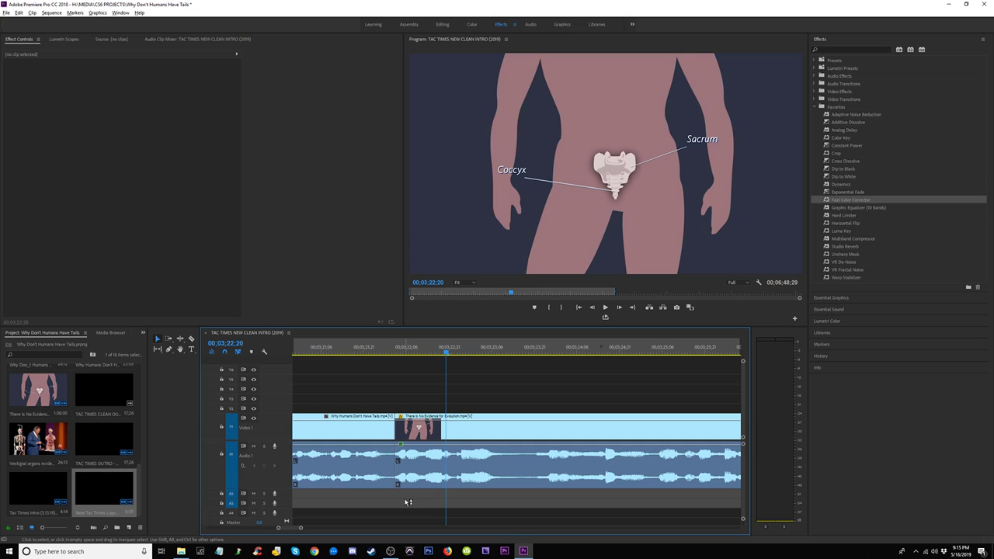
Step: Try a short Constant Power audio crossfade at the newly trimmed cut and listen to the transition
drag(406, 501, 399, 463)
key(shift+d)
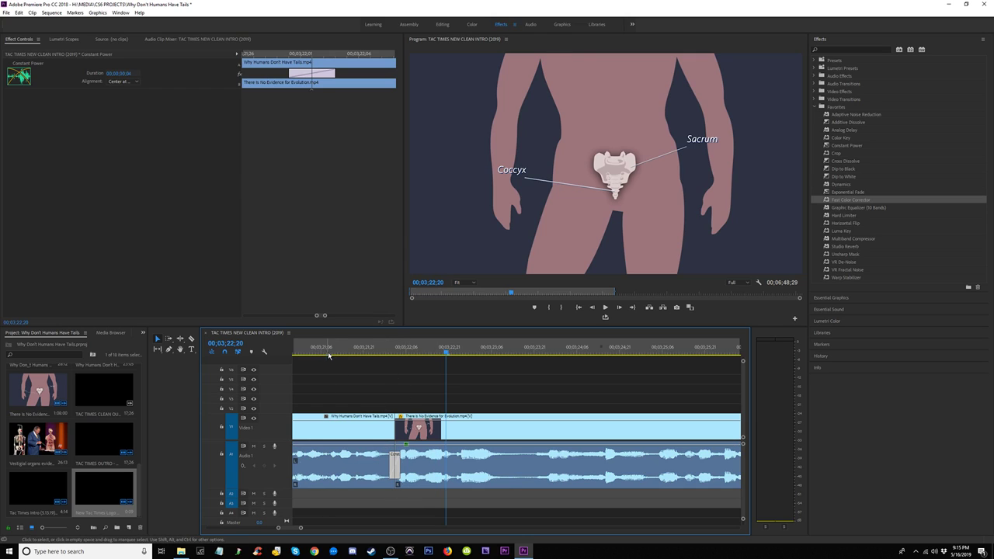
click(328, 355)
key(space)
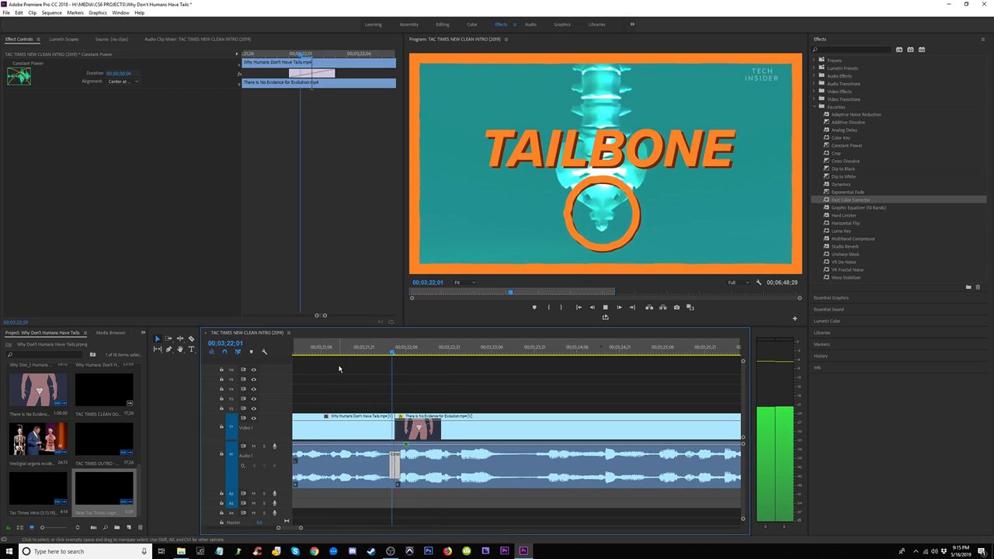
click(364, 378)
key(space)
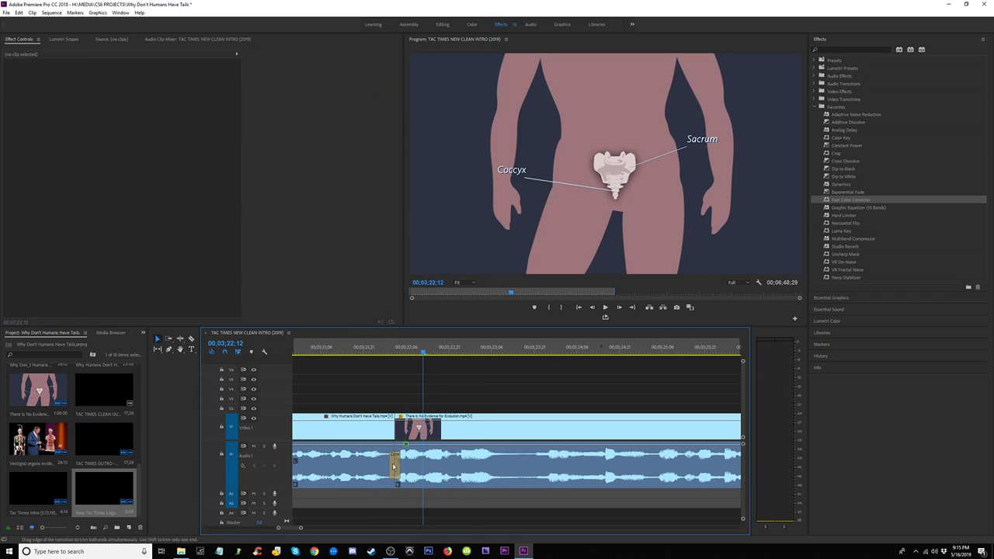
Step: Delete the Constant Power crossfade at the trimmed cut and play across the plain cut
click(393, 466)
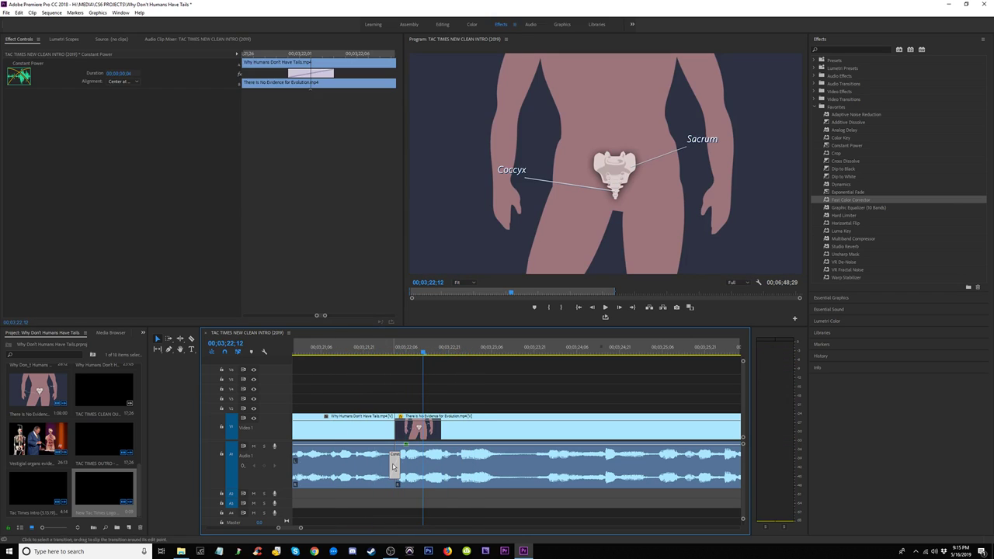
key(Delete)
click(327, 353)
key(space)
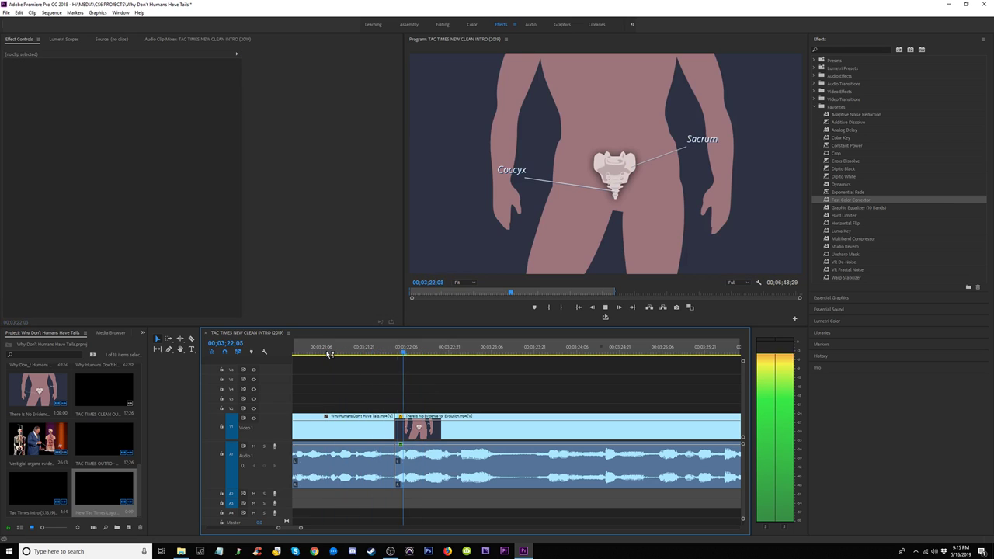
Step: Review the overall sequence layout during playback and save the project
key(minus)
key(minus)
key(minus)
key(minus)
key(minus)
key(minus)
key(minus)
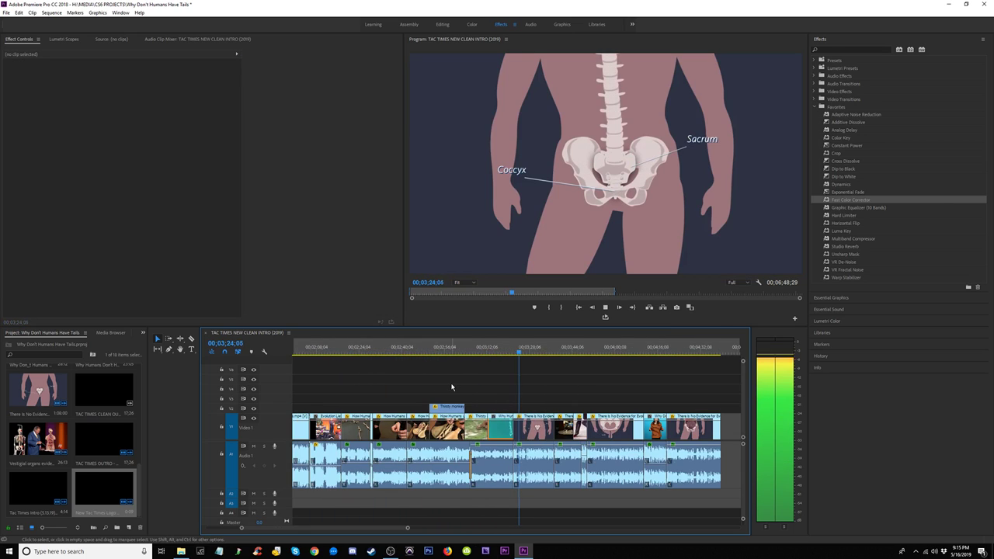
key(equal)
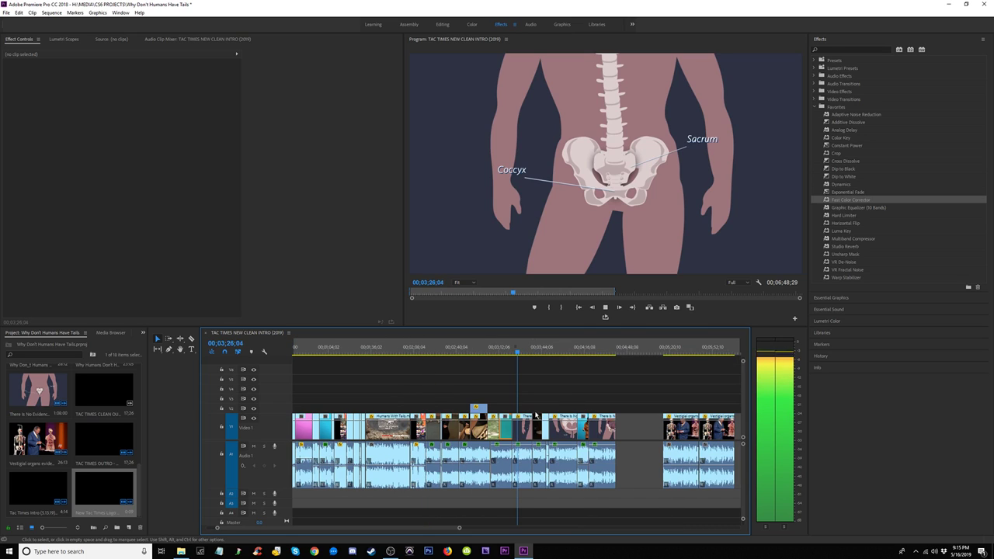
key(minus)
key(minus)
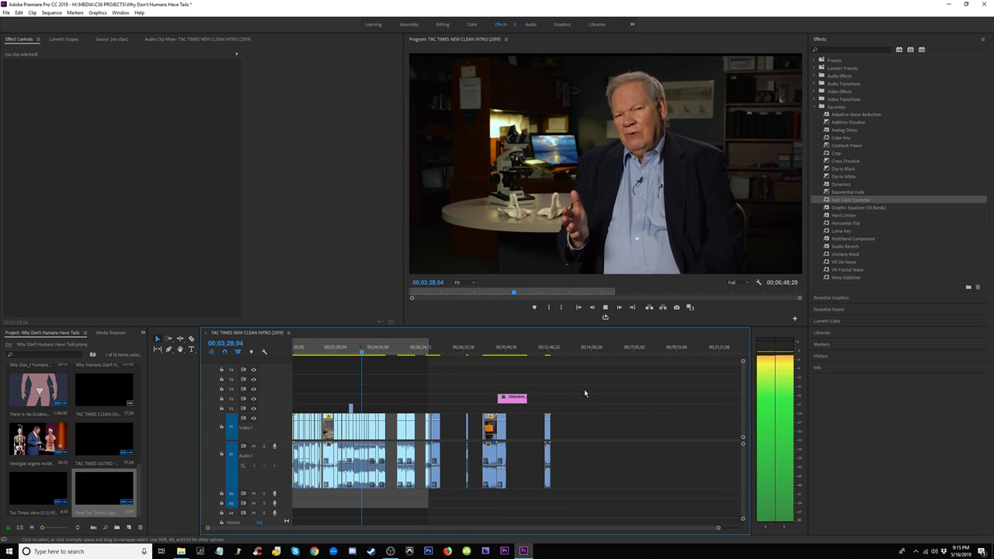
key(equal)
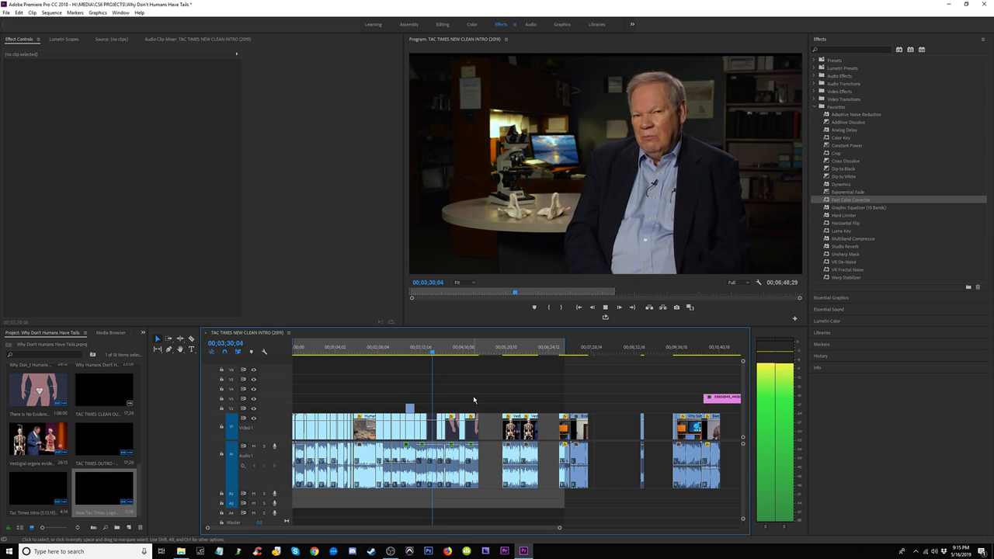
key(ctrl+s)
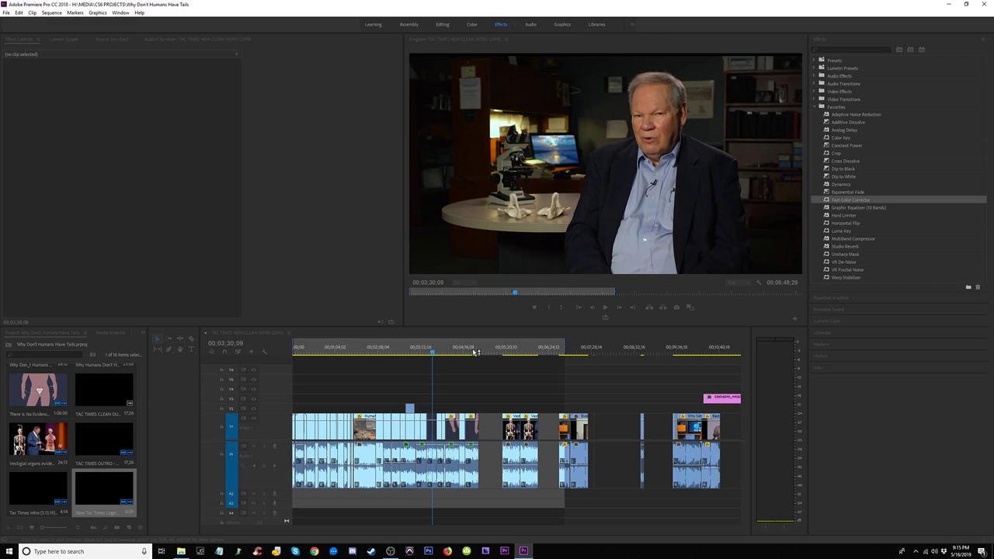
Step: Close the gap between There is No Evidence for Evolution and the first Vestigial organs clip
click(468, 354)
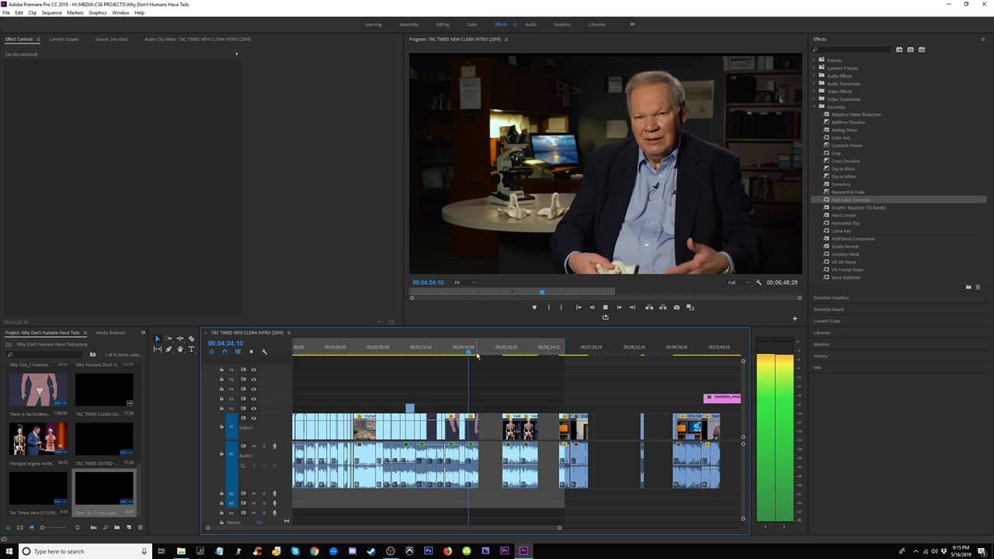
click(474, 353)
key(=)
key(=)
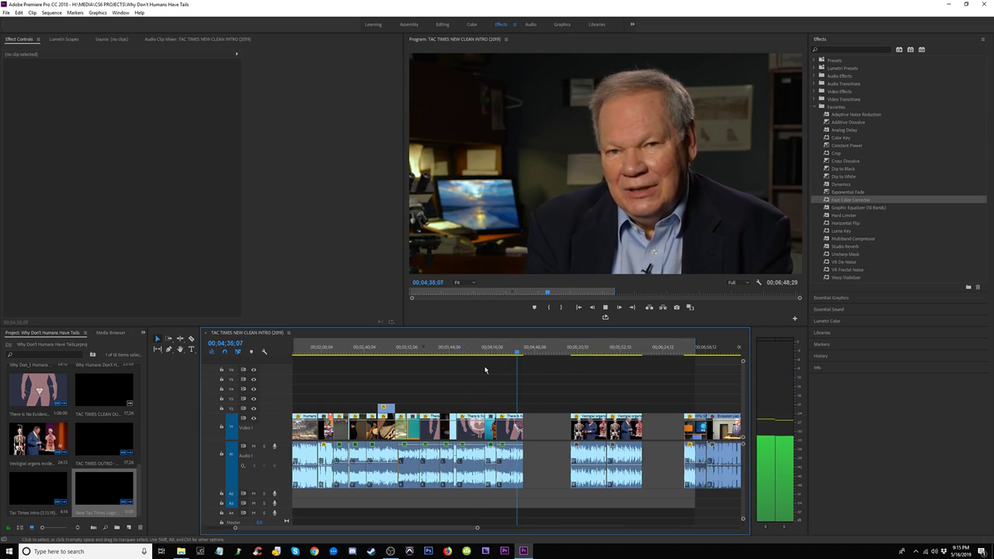
click(564, 425)
key(Delete)
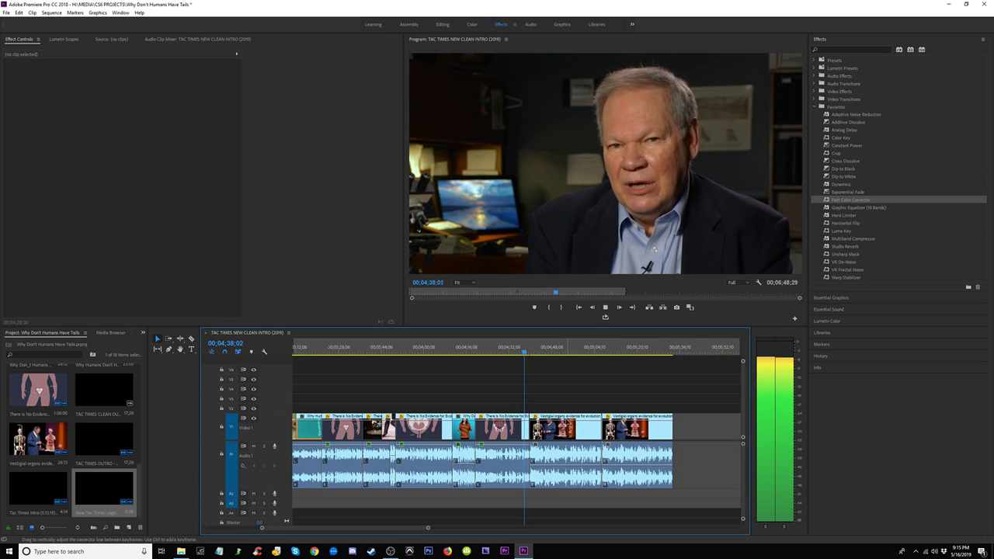
Step: Play the end of There is No Evidence for Evolution and check how it leads into the Vestigial organs clip
key(=)
key(=)
key(=)
key(minus)
key(minus)
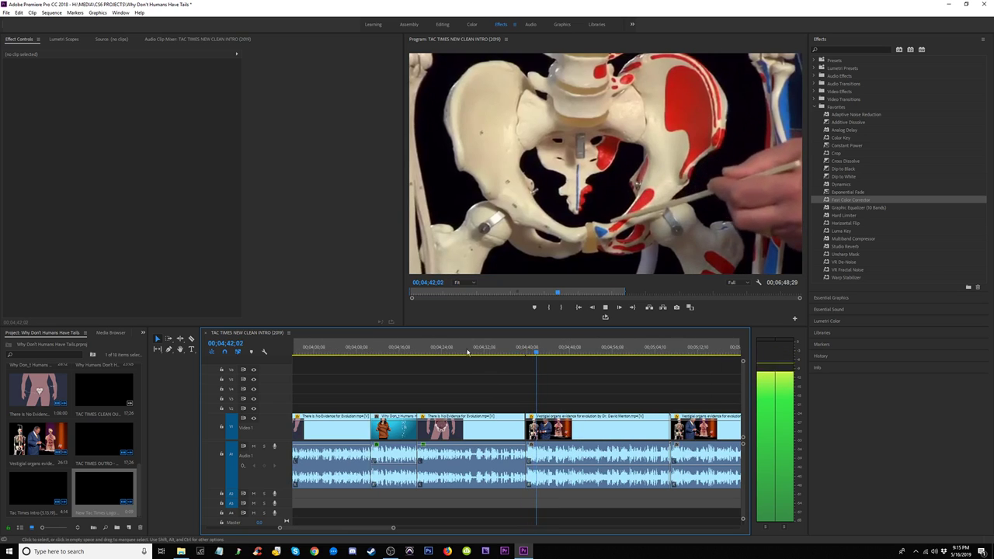
click(435, 348)
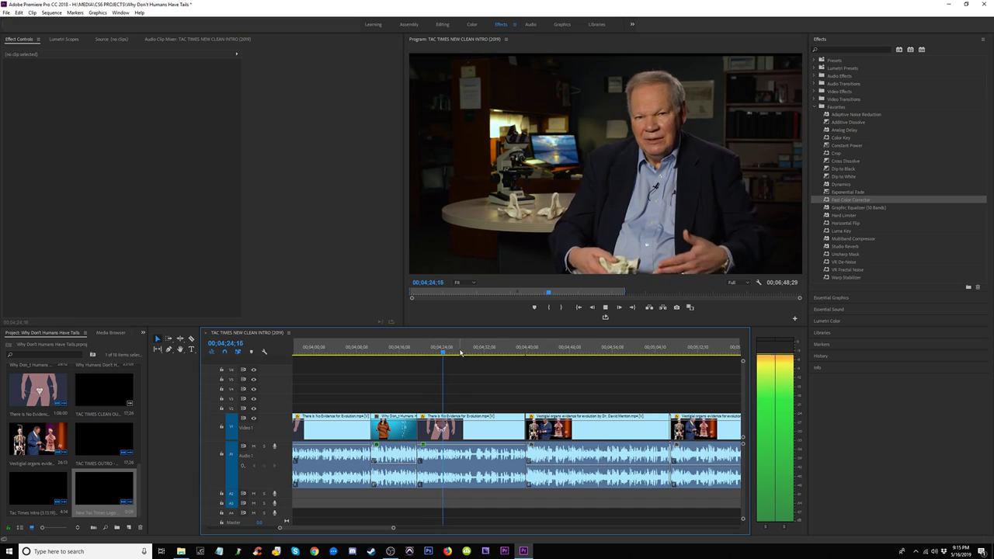
click(461, 351)
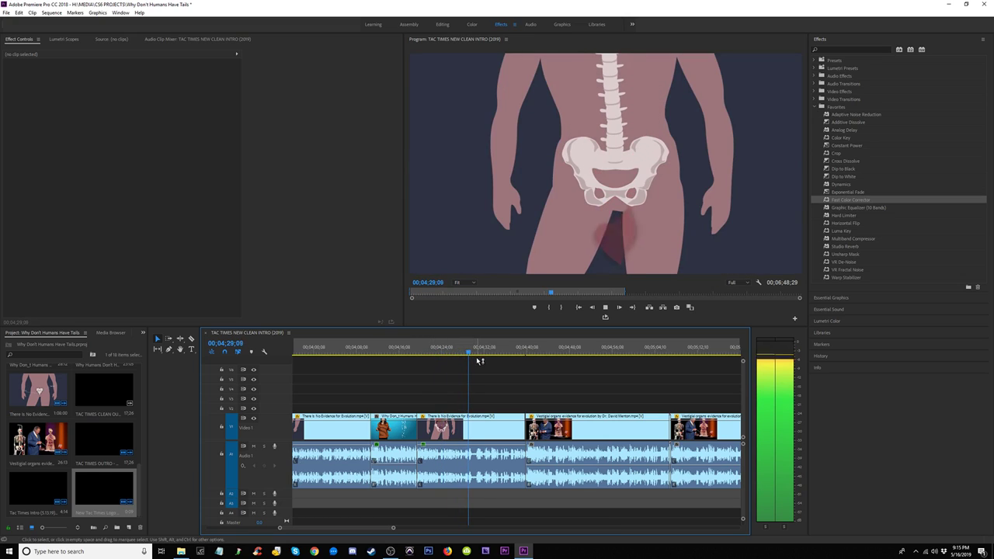
key(space)
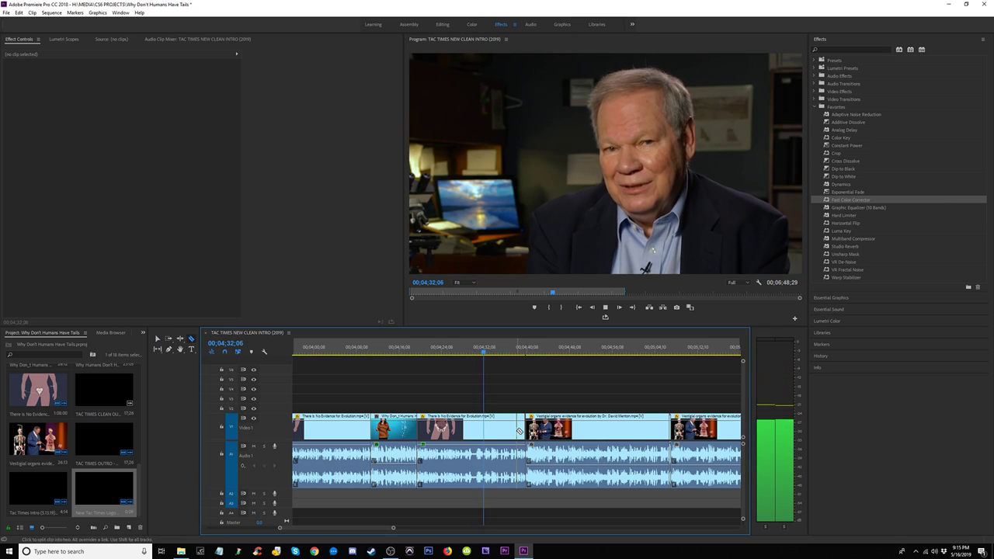
Step: Extend the start of the first Vestigial organs clip back to the end of There is No Evidence for Evolution
key(equal)
key(equal)
key(c)
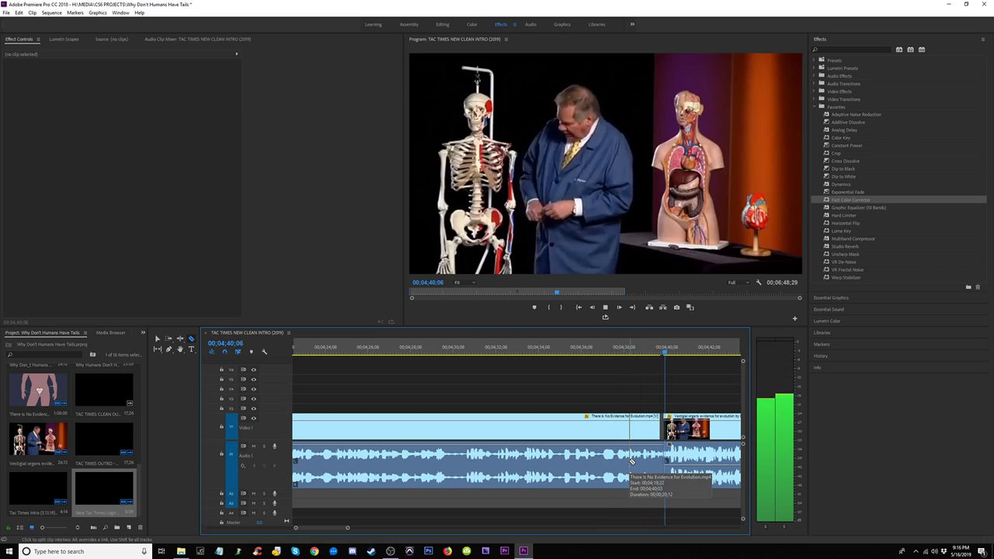
key(minus)
key(minus)
key(equal)
key(equal)
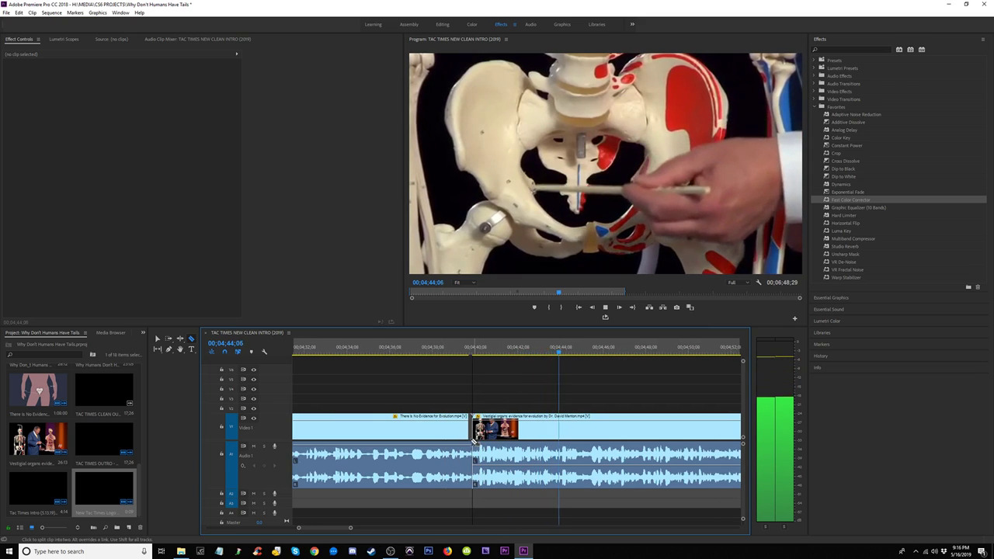
key(v)
drag(472, 429, 469, 429)
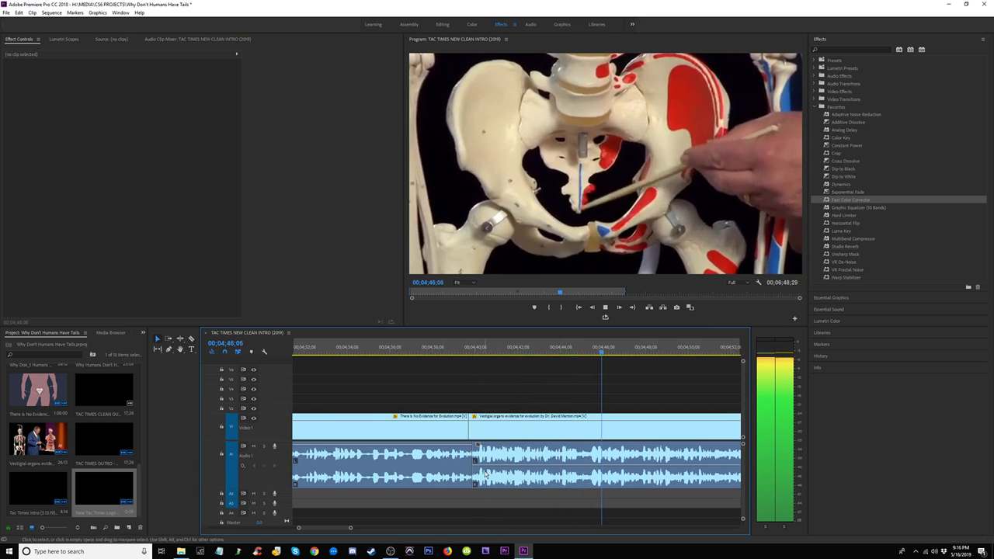
Step: Add a 10-frame Constant Power audio crossfade at the cut into the first Vestigial organs clip and play across it
drag(483, 494, 469, 470)
key(ctrl+shift+d)
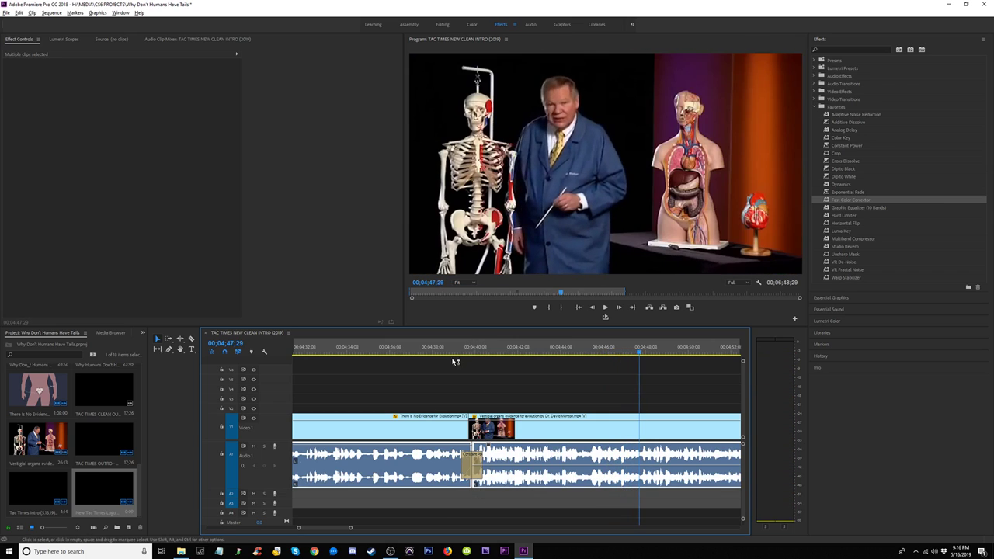
click(445, 349)
key(space)
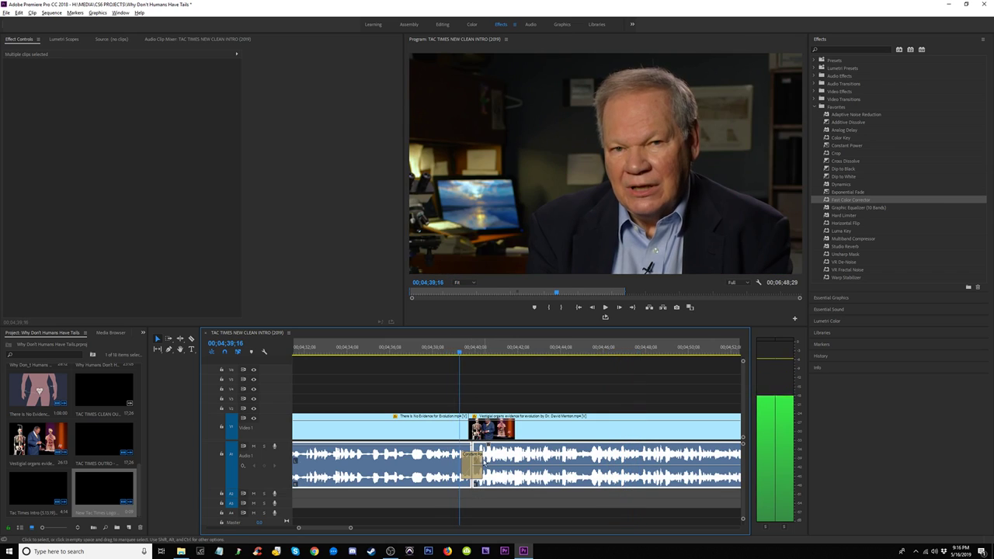
click(473, 464)
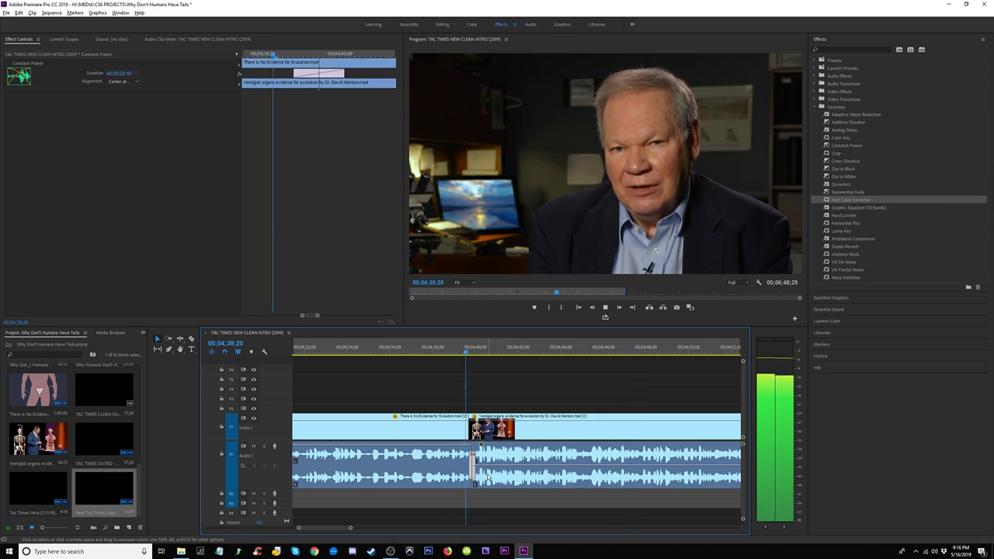
Step: Play through the first Vestigial organs clip and check for a passage to cut out
key(minus)
key(minus)
key(minus)
key(minus)
key(minus)
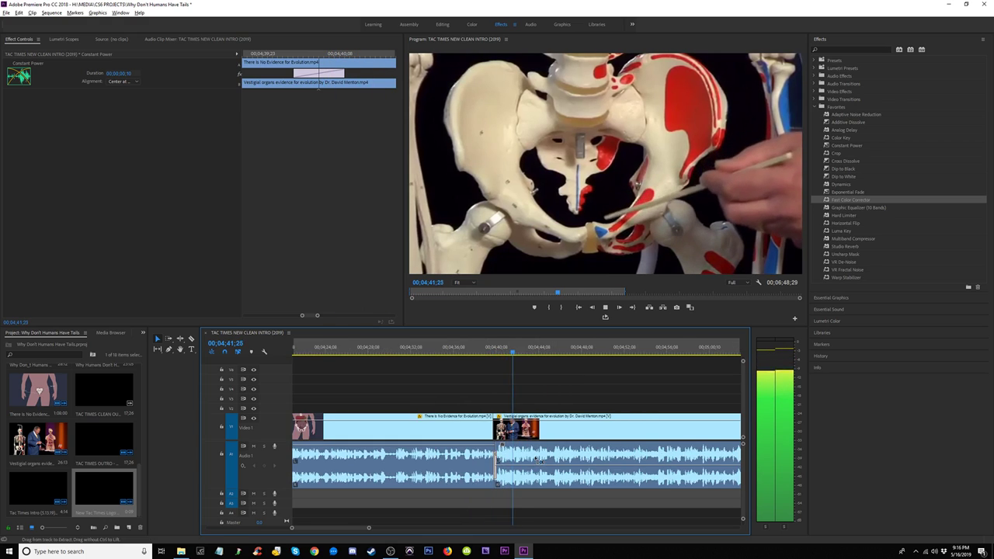
key(equal)
key(equal)
key(equal)
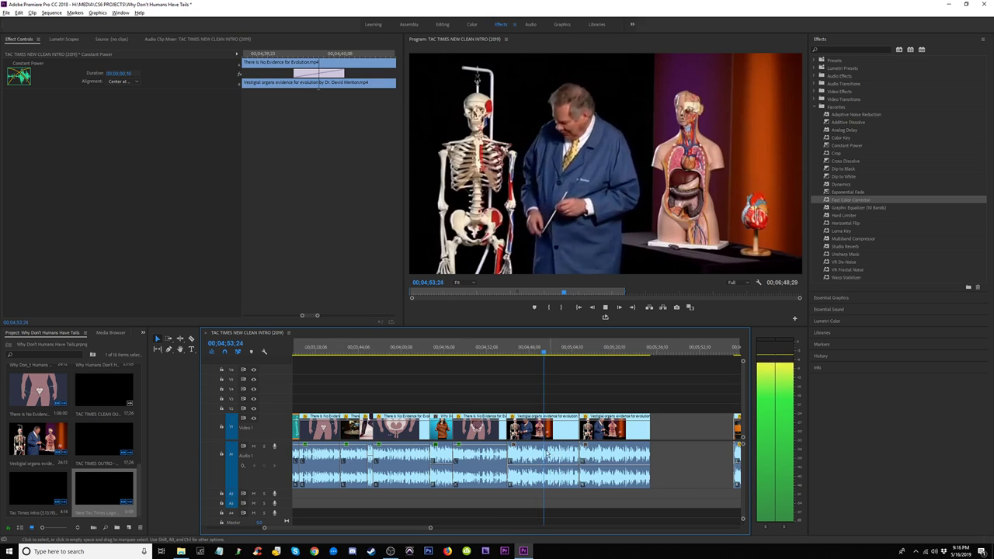
Step: Split the first Vestigial organs clip at 00;04;48;21, where the unwanted passage begins
key(=)
key(=)
key(c)
key(space)
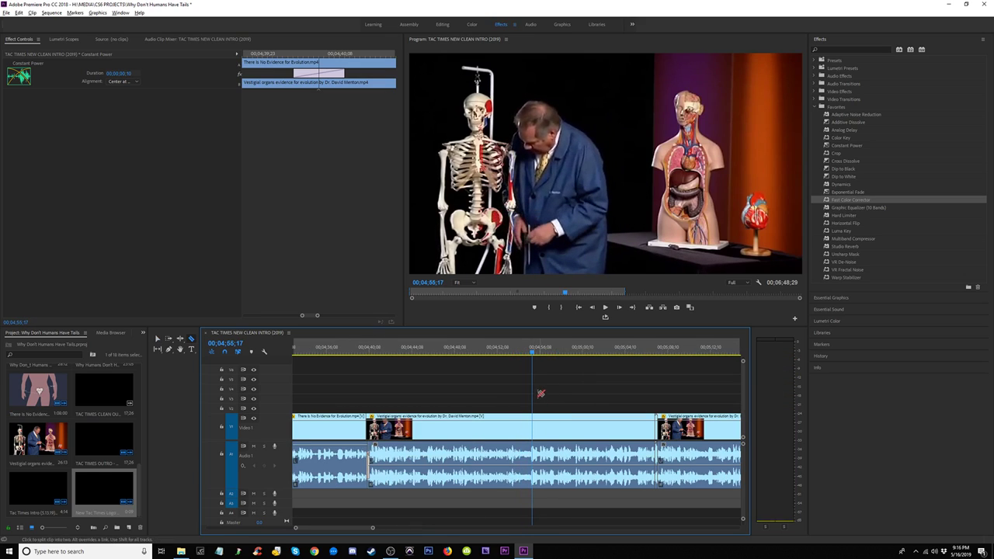
key(space)
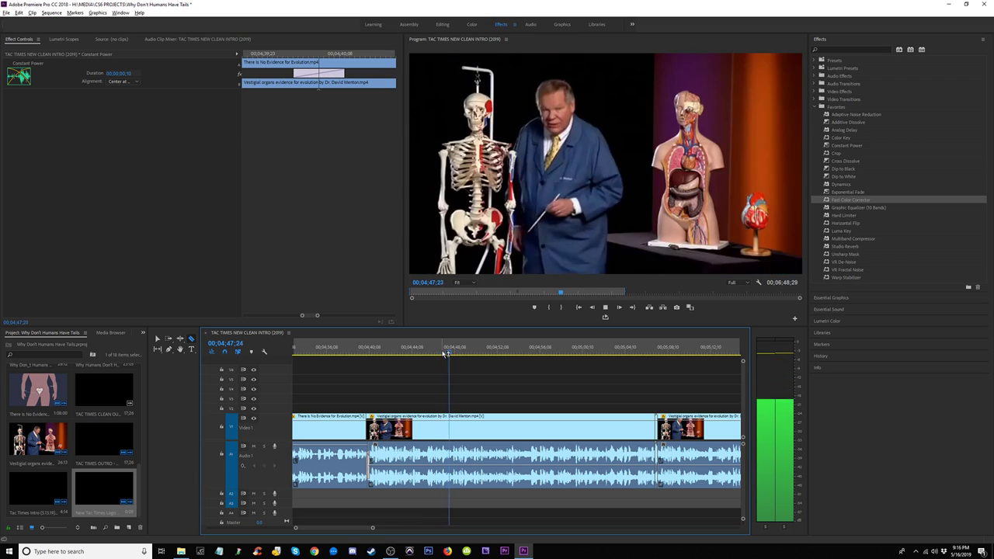
key(space)
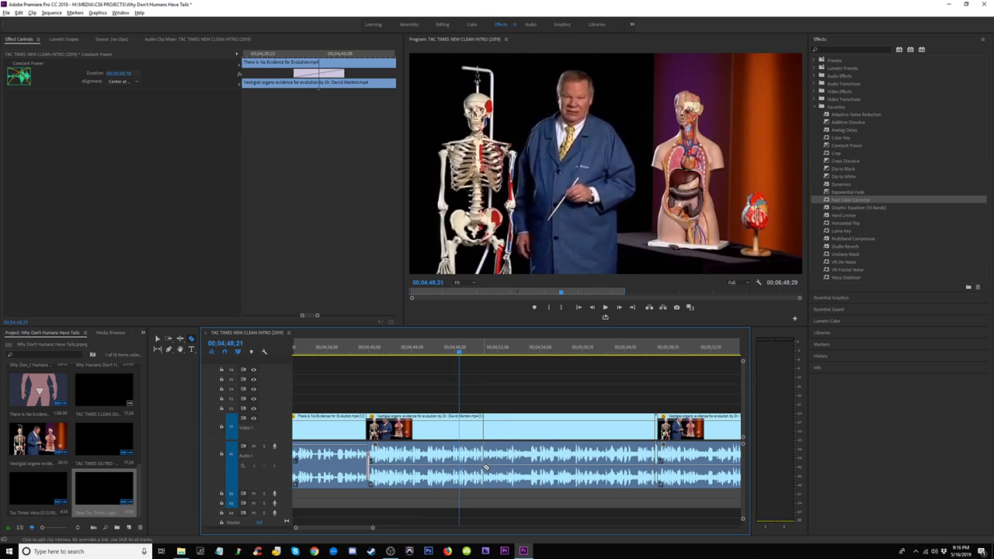
click(463, 456)
key(space)
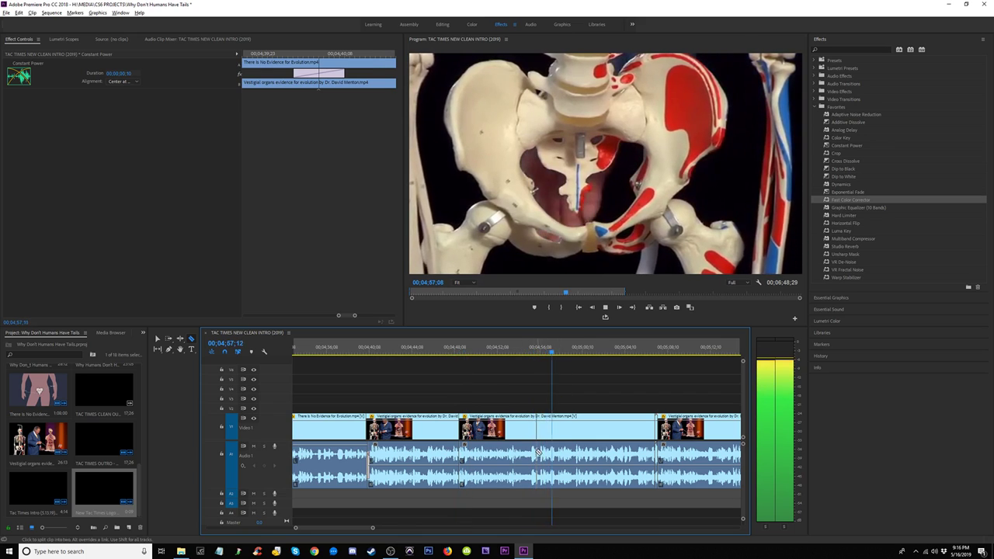
Step: Split the Vestigial organs clip again at 00;04;56;05 and ripple delete the section between the two splits
key(space)
click(532, 352)
key(space)
key(space)
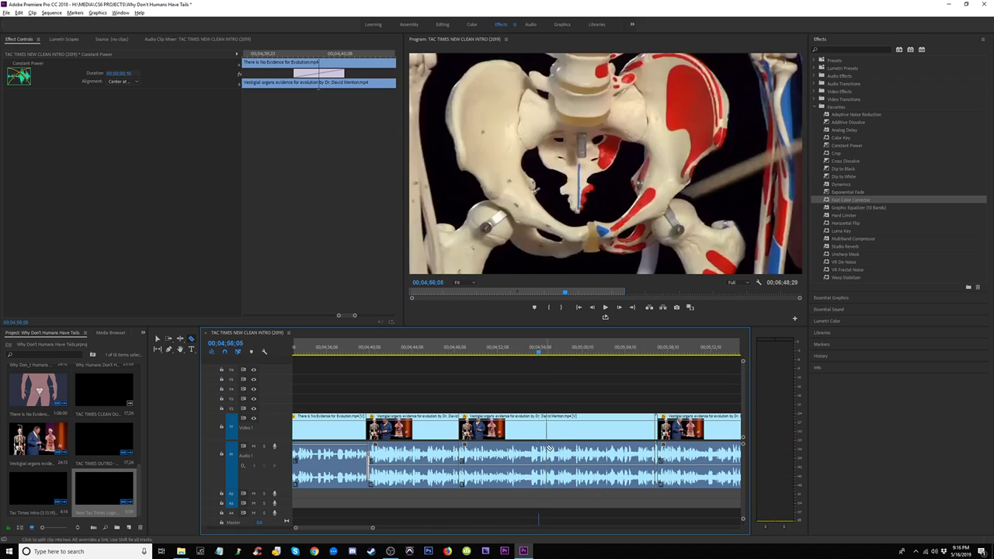
click(540, 457)
key(v)
click(499, 483)
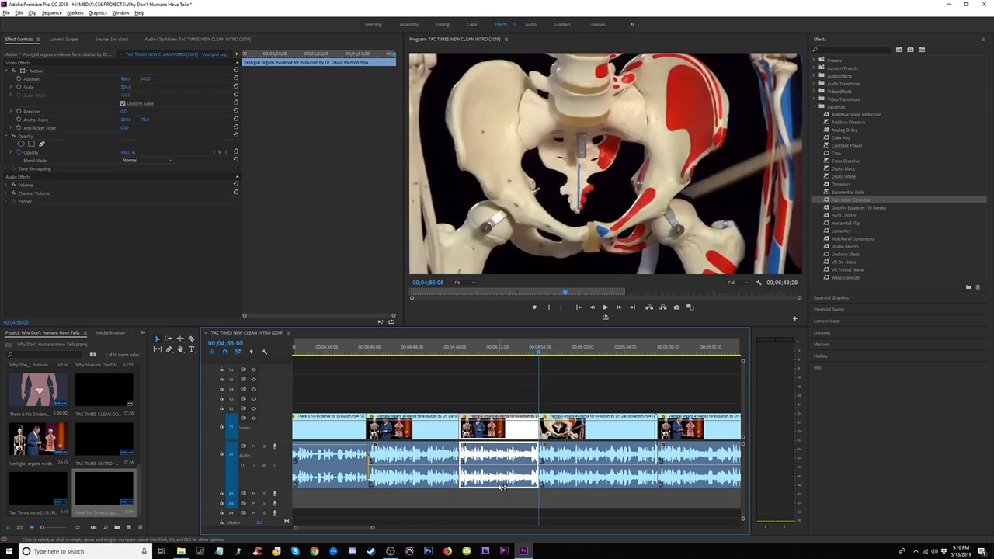
key(shift+Delete)
Step: Try a short Constant Power audio crossfade at the new Vestigial organs cut and play across it
drag(475, 495, 456, 486)
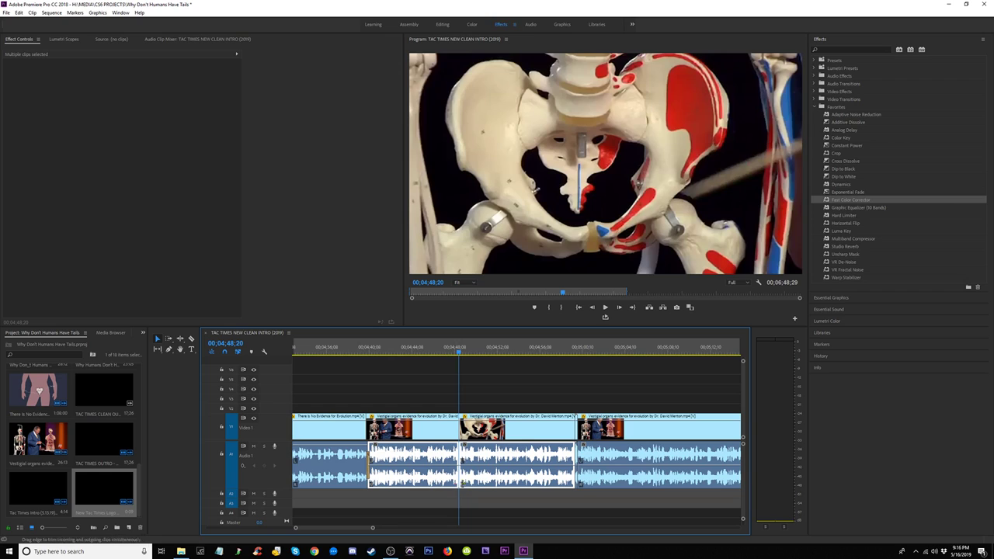
key(ctrl+shift+d)
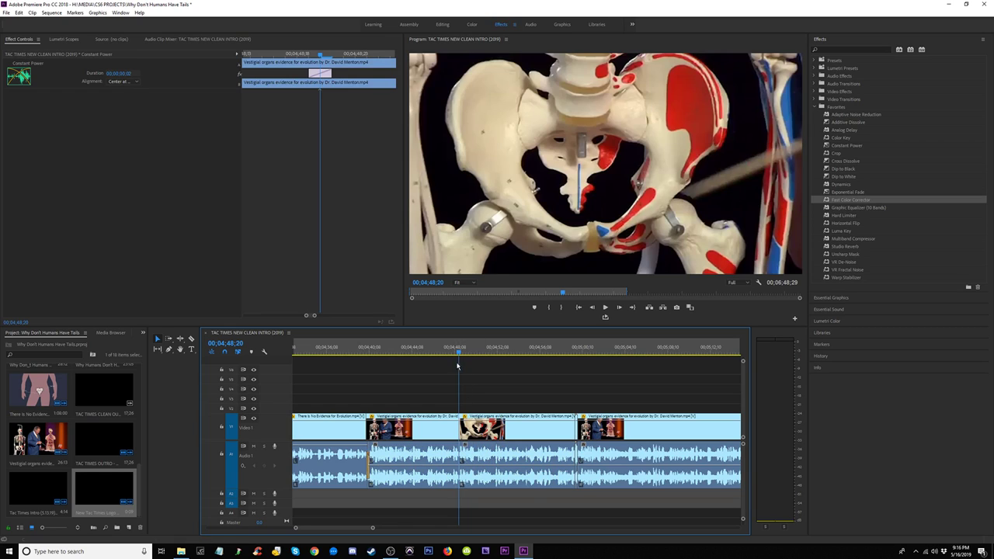
click(449, 350)
key(space)
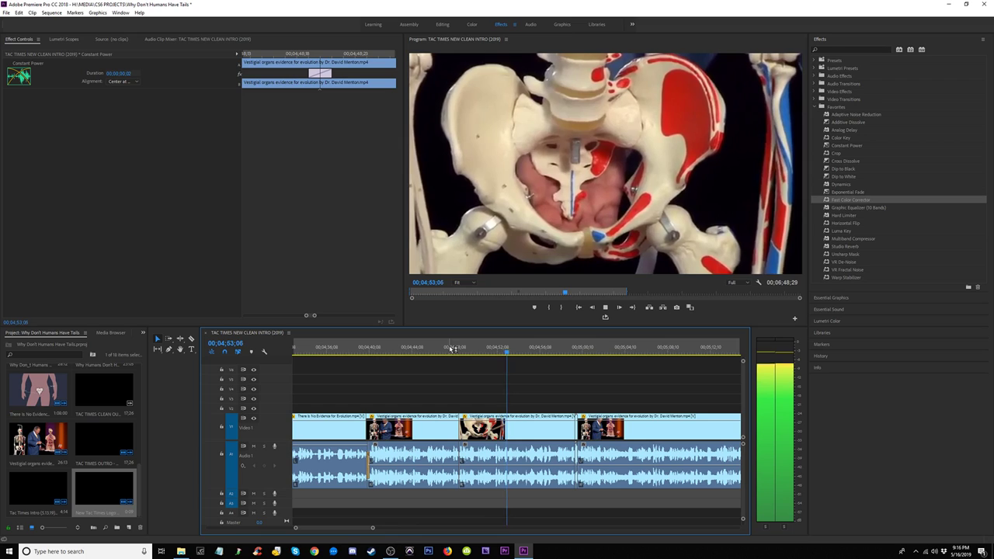
Step: Trim the start of the Vestigial organs pelvis segment to 00;04;51;28 and close the resulting gap
click(492, 347)
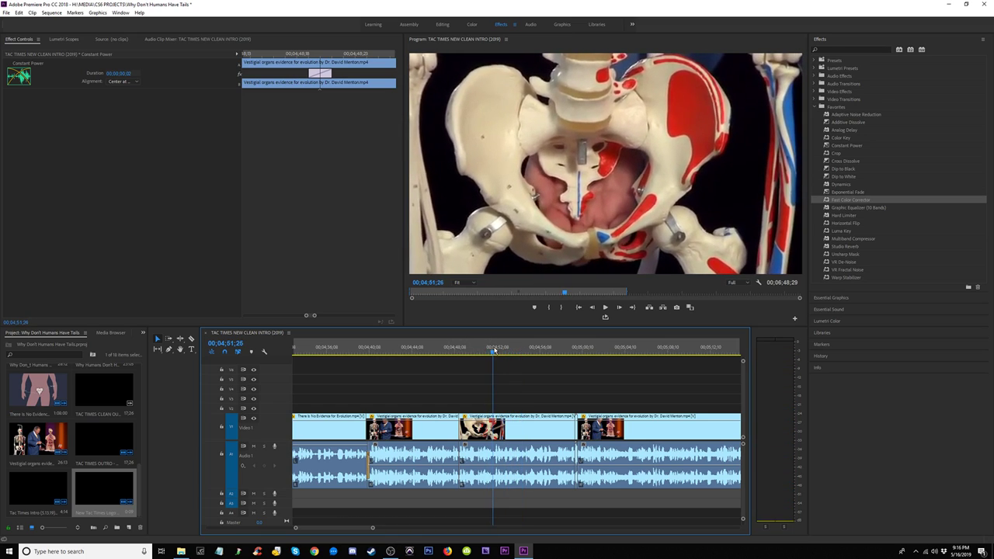
drag(461, 434, 493, 436)
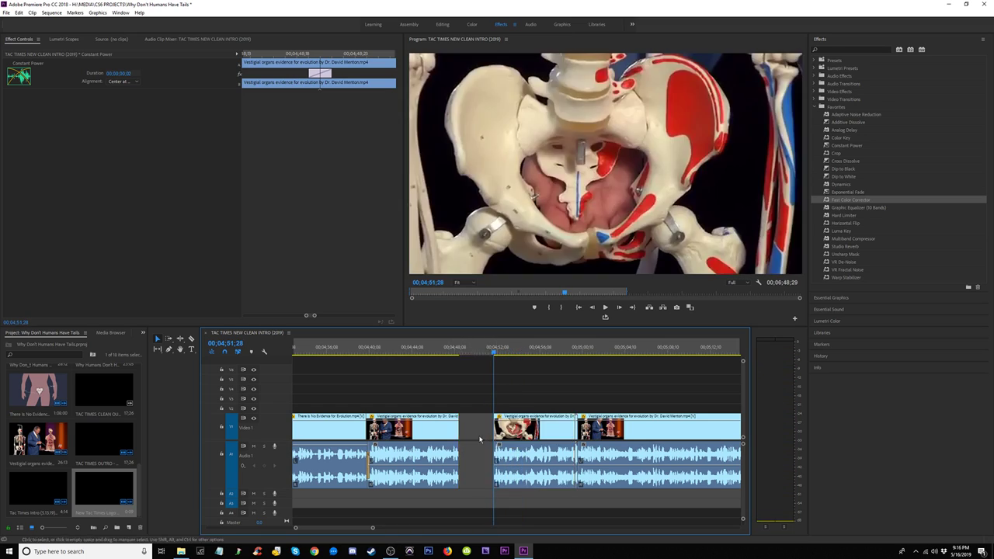
click(479, 436)
key(Delete)
Step: Add a short Constant Power audio crossfade at the trimmed Vestigial organs cut and play across it
drag(466, 503, 459, 460)
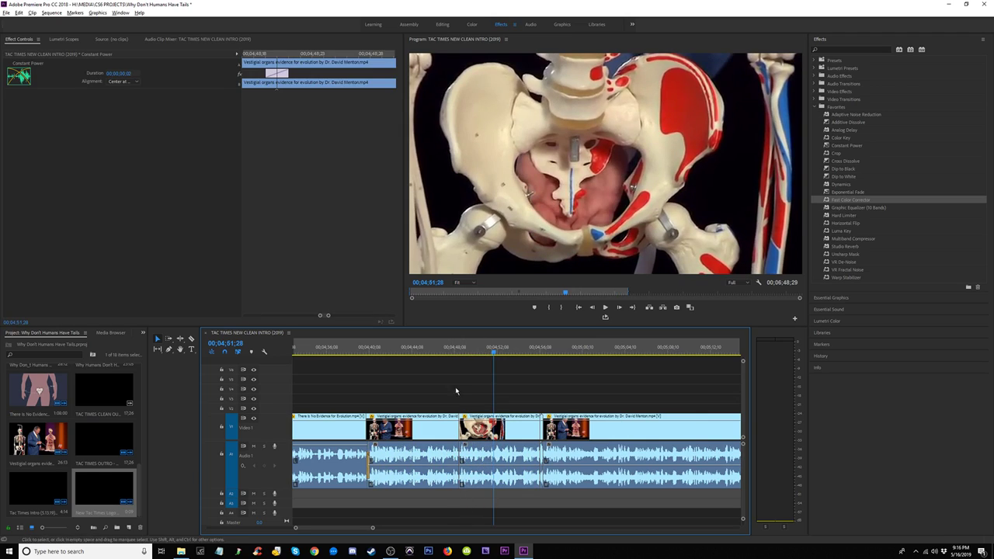
click(447, 349)
key(space)
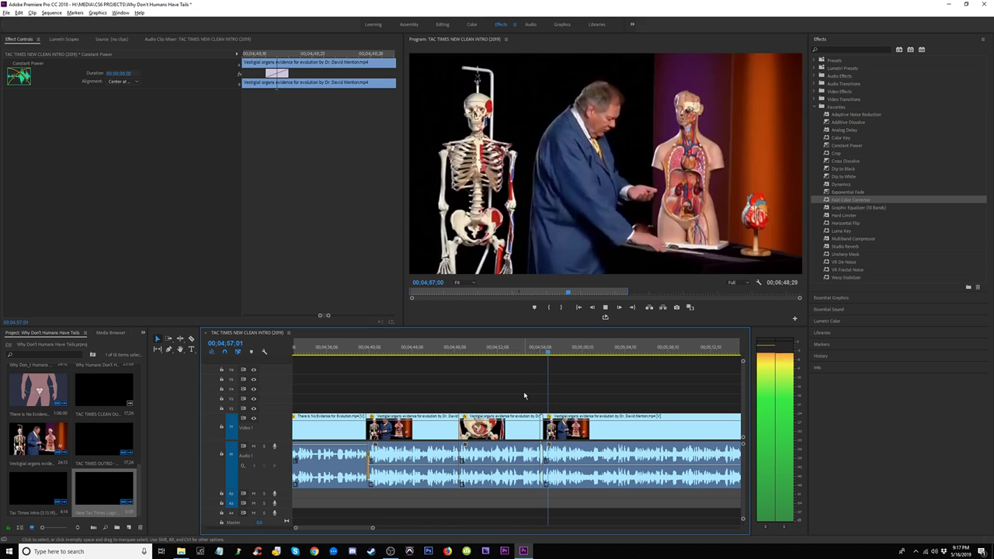
Step: Delete the short Tac Times - Cut with Logo clip between the Vestigial organs clips and close its gap
key(=)
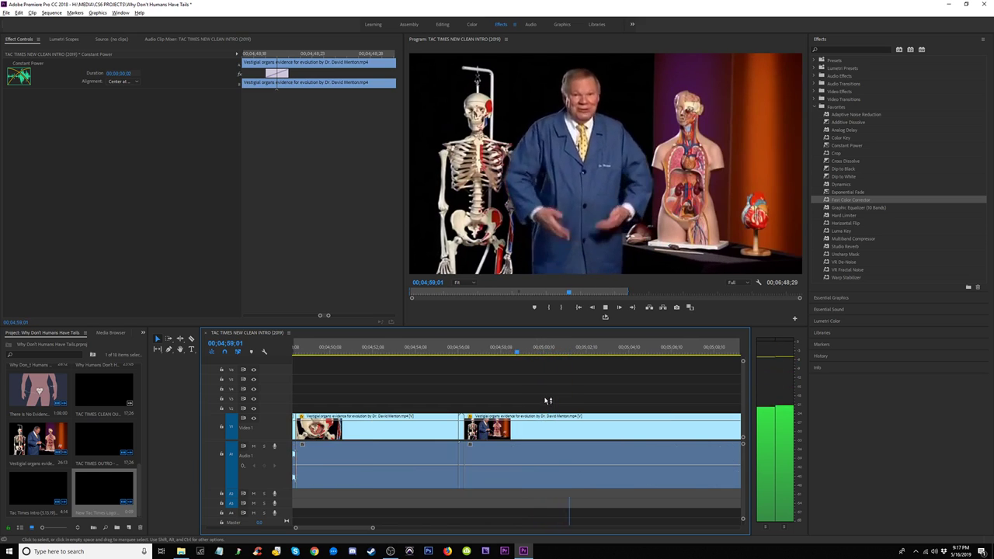
click(461, 349)
key(=)
click(533, 431)
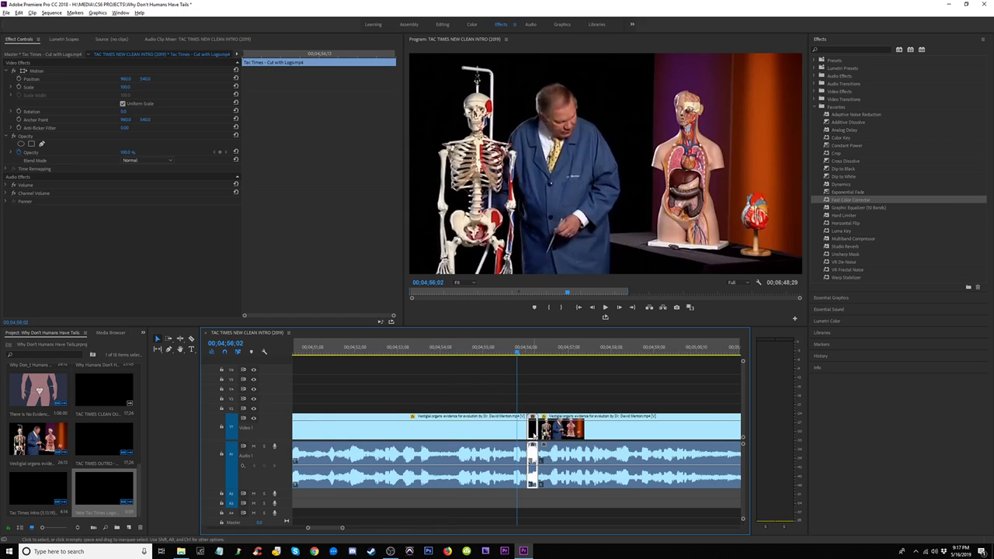
key(Delete)
click(533, 432)
key(Delete)
key(space)
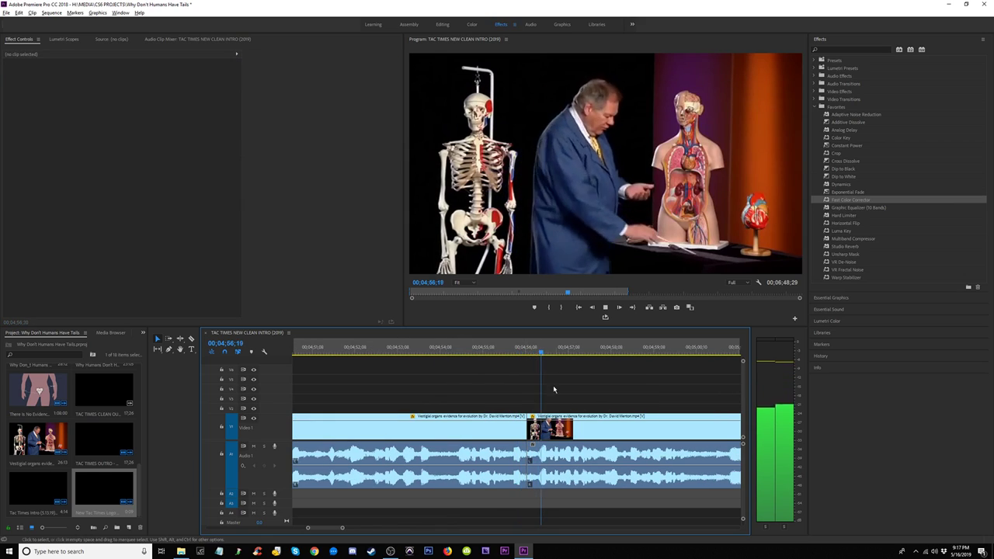
Step: Add a 10-frame Constant Power audio crossfade where the logo clip was removed and listen to the transition
drag(528, 431, 528, 431)
drag(536, 506, 530, 456)
click(485, 349)
key(space)
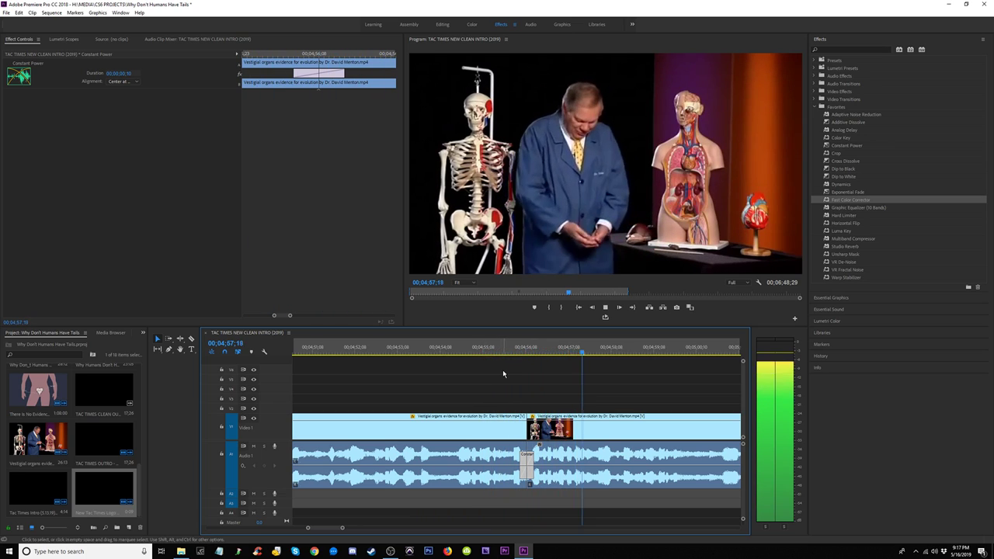
Step: Play through the last Vestigial organs clip and review it up to its end
key(minus)
key(minus)
key(minus)
key(minus)
key(equal)
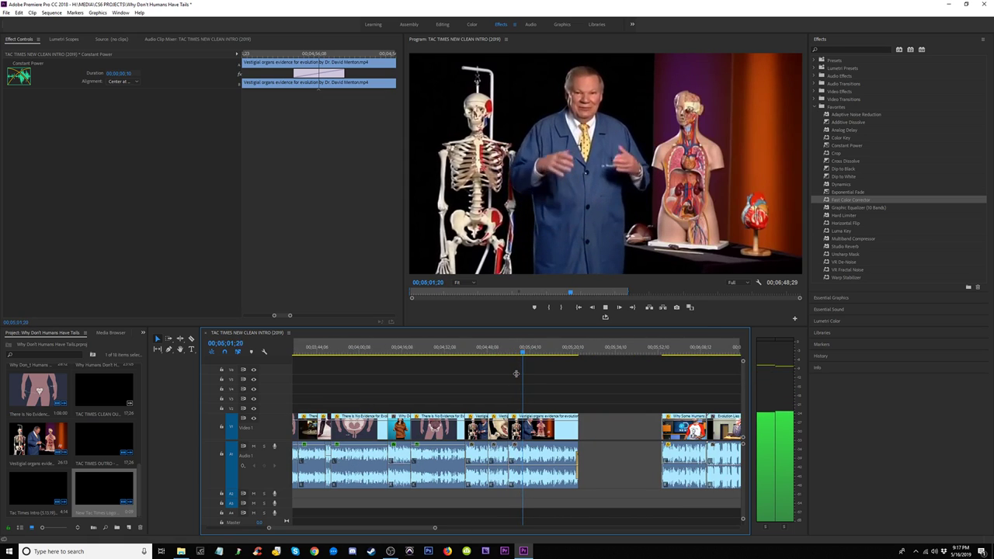
key(equal)
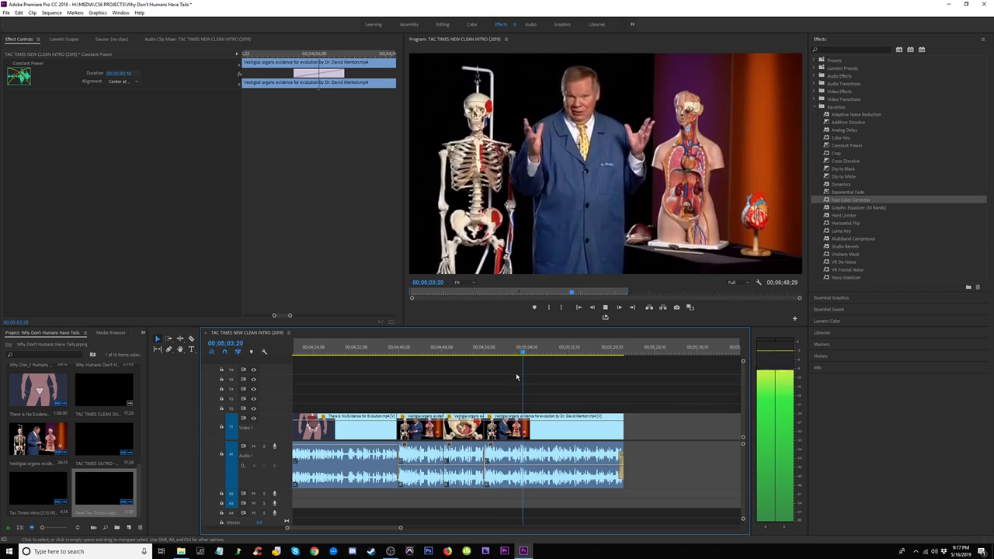
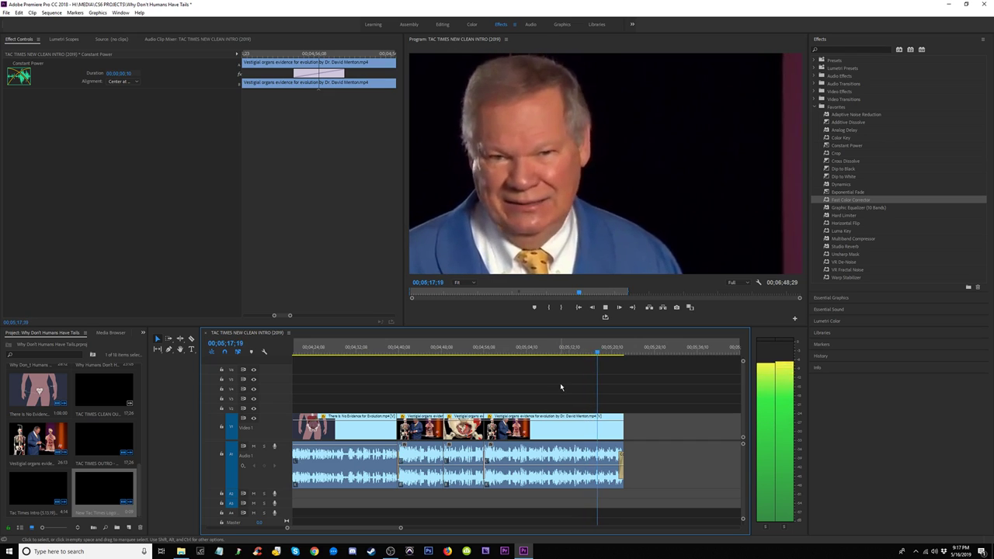
Step: Delete the audio transition at the end of the last Vestigial organs clip and resume playback
key(space)
click(622, 473)
key(Delete)
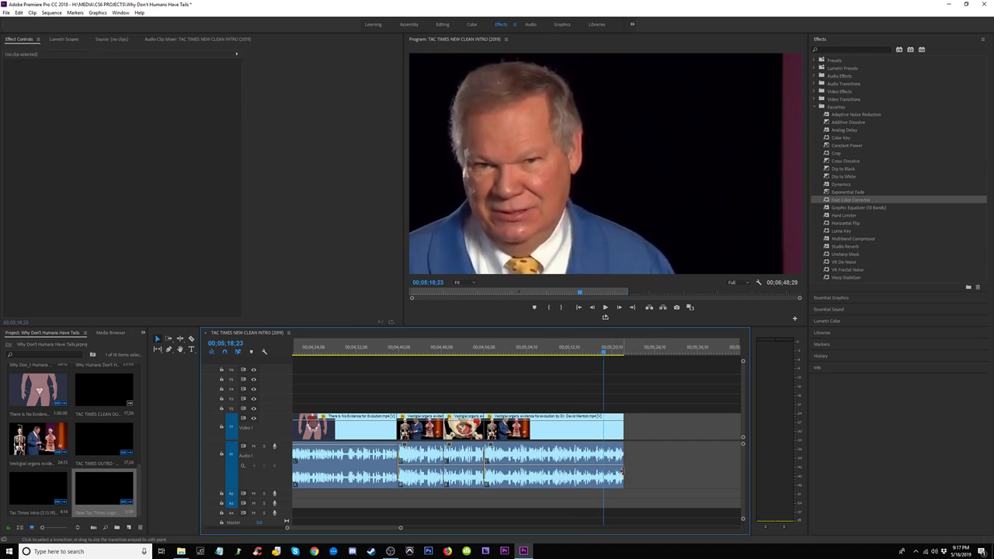
key(space)
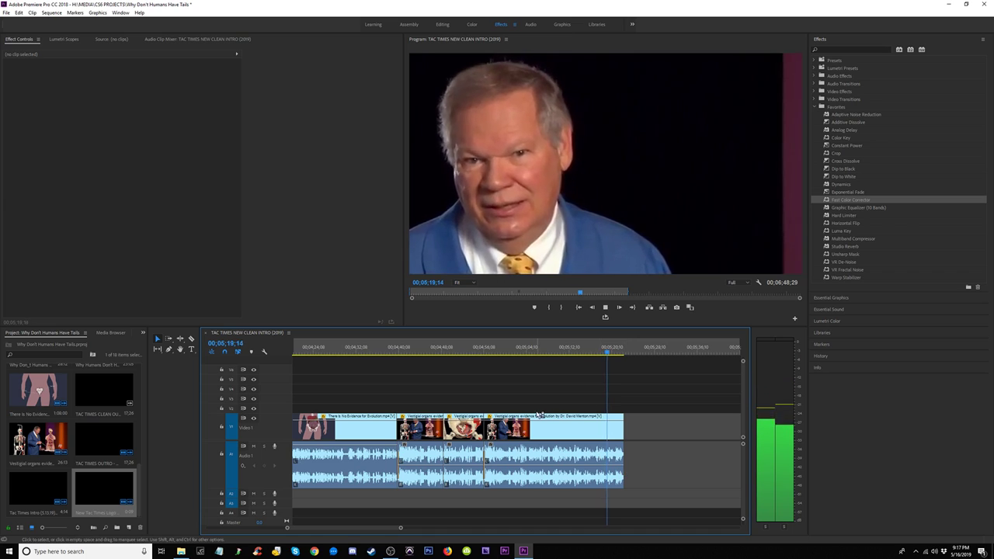
Step: Review the edited sequence by jumping back and playing selected passages from the Humans With Tails clip onward
click(458, 349)
key(minus)
key(minus)
key(minus)
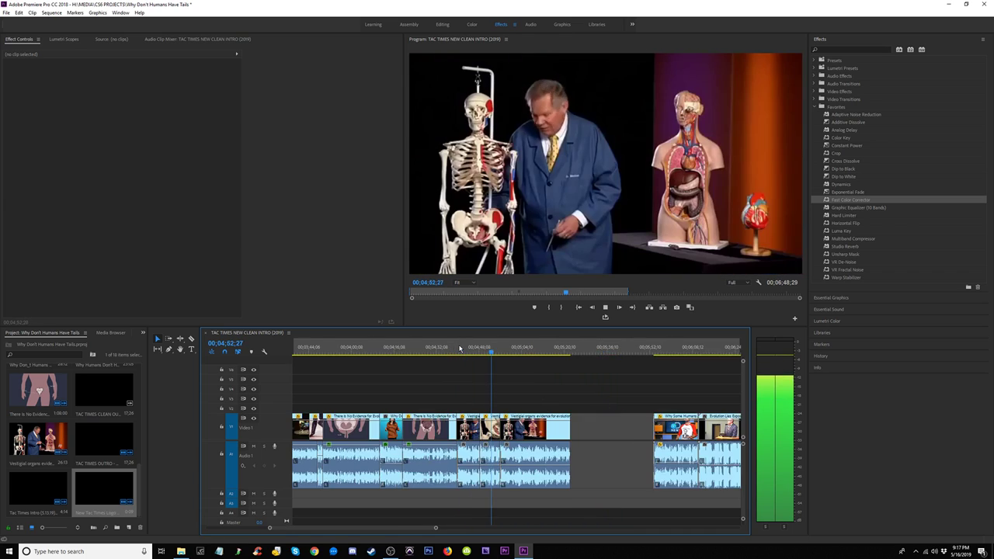
click(365, 354)
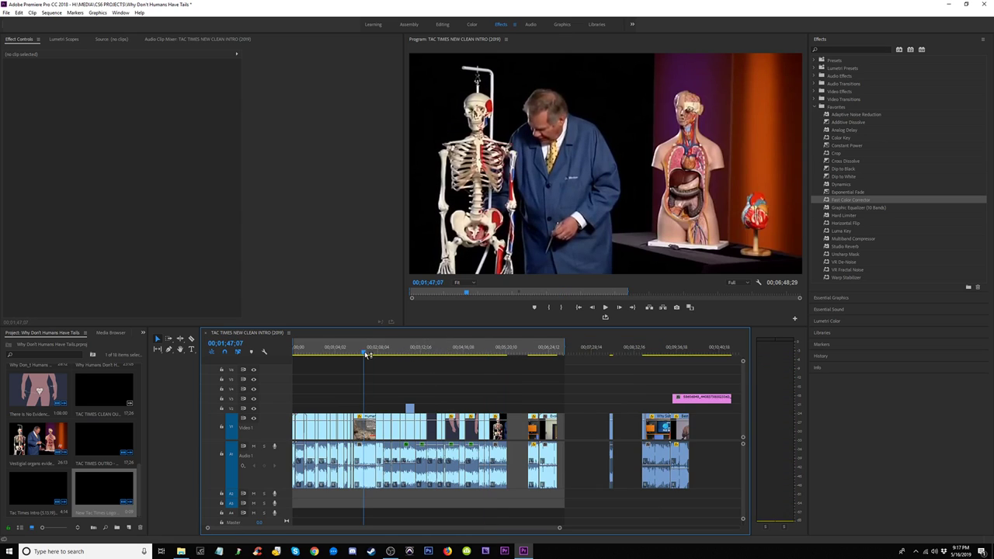
key(equal)
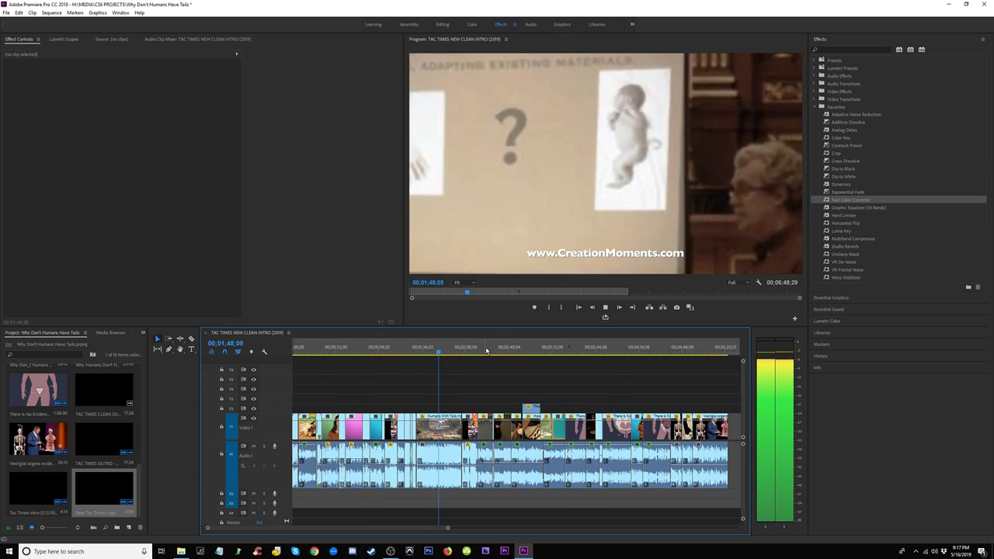
drag(373, 348, 482, 378)
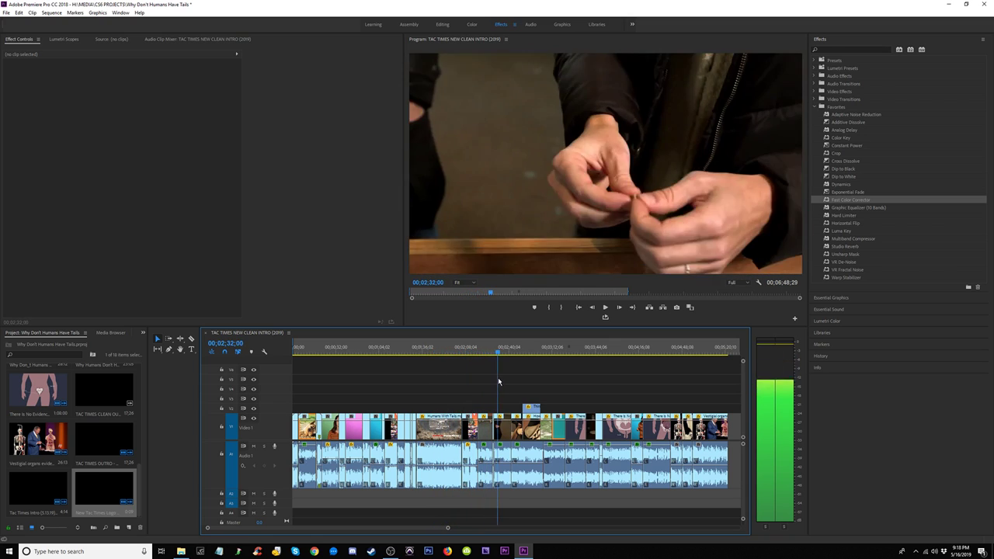
drag(503, 382, 553, 384)
key(space)
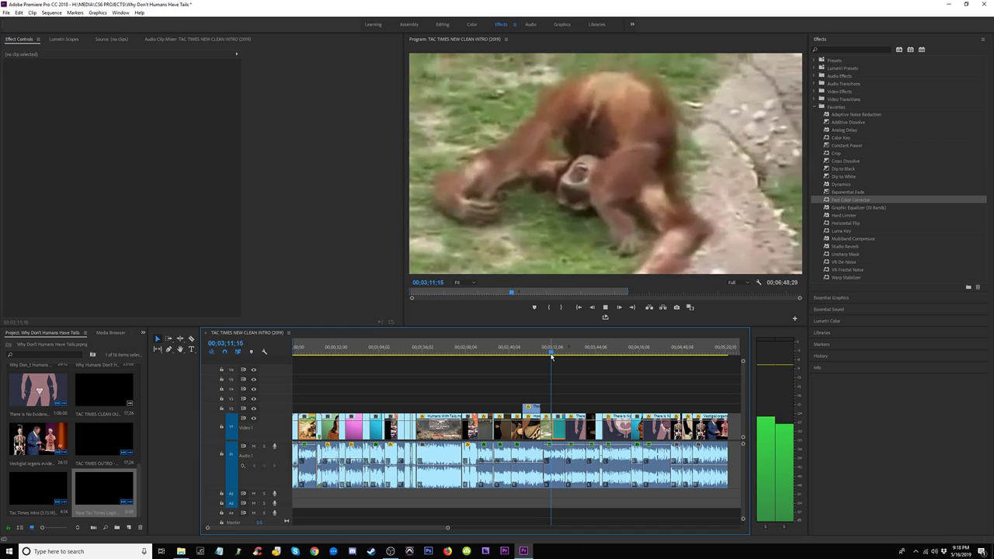
drag(556, 352, 633, 354)
key(space)
key(space)
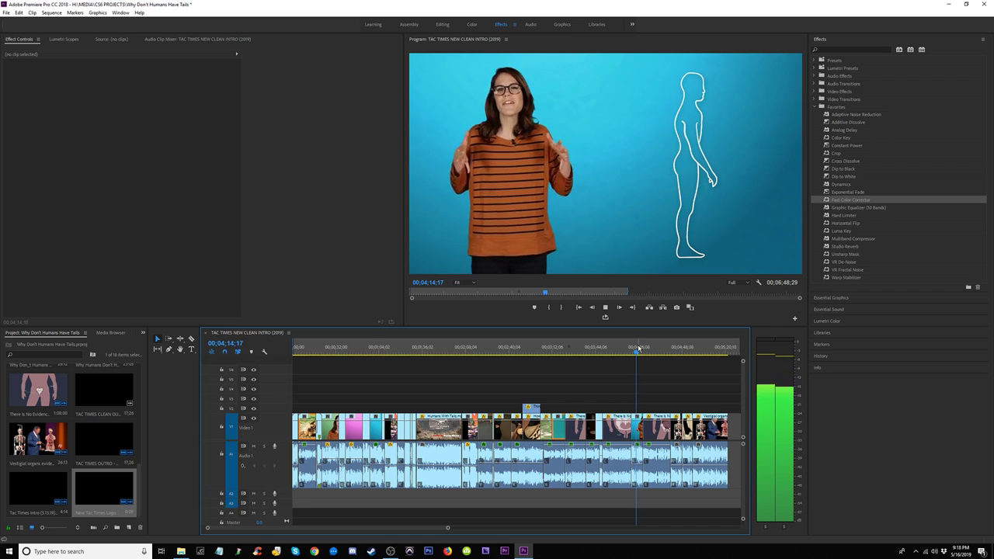
scroll(669, 373, down, 3)
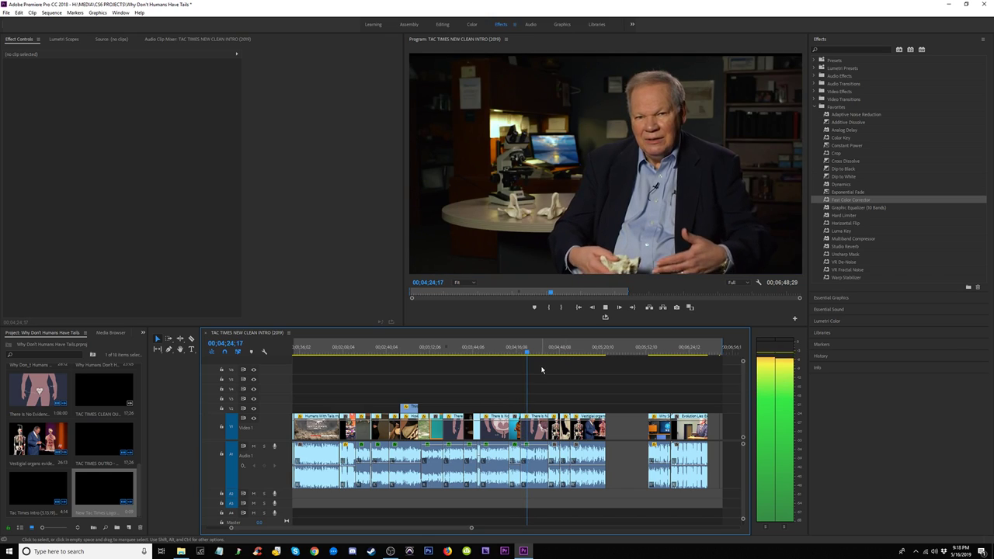
Step: Copy the short Why Don_t Humans Have Tails clip and insert it at the cut before the last Vestigial organs clip
click(514, 455)
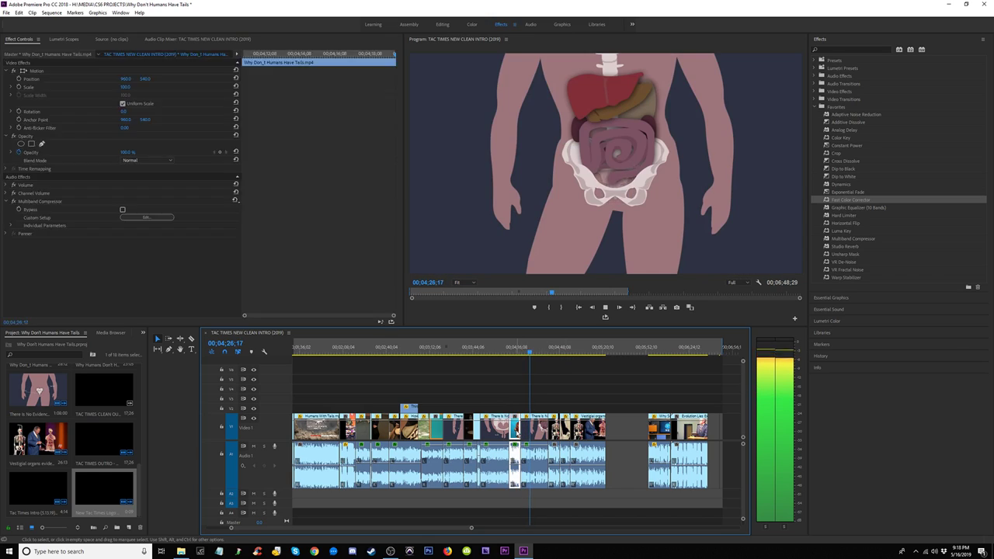
drag(610, 350, 569, 352)
key(space)
key(space)
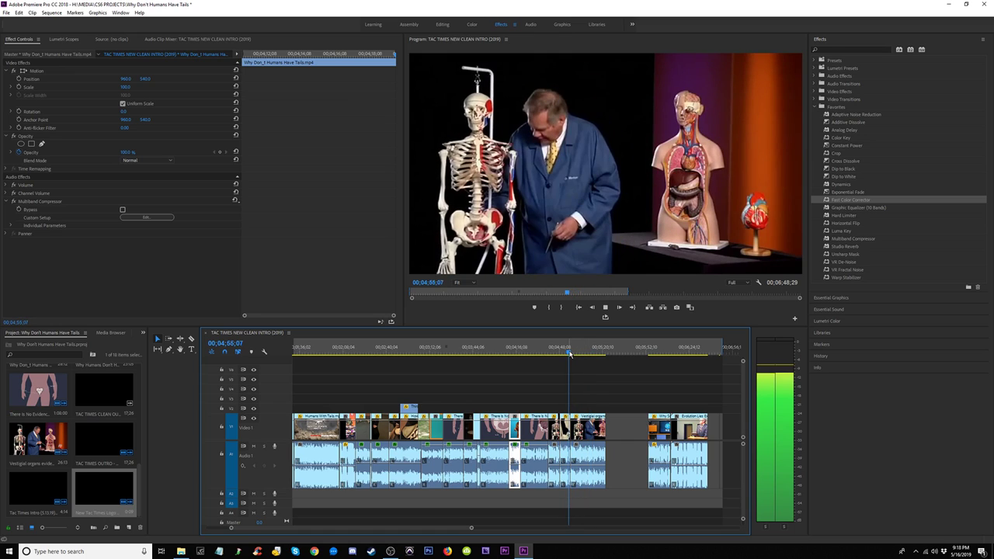
key(=)
key(=)
key(=)
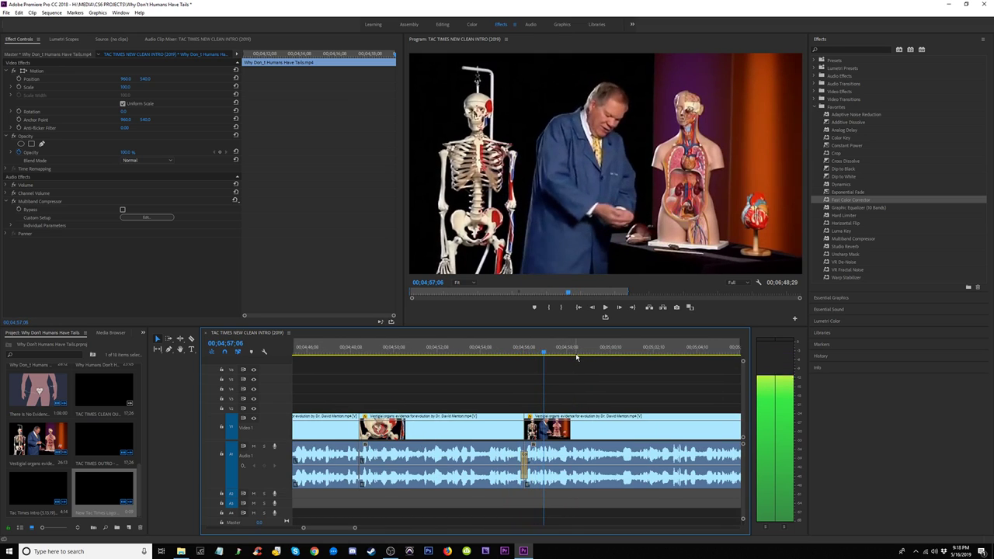
key(space)
key(ctrl+v)
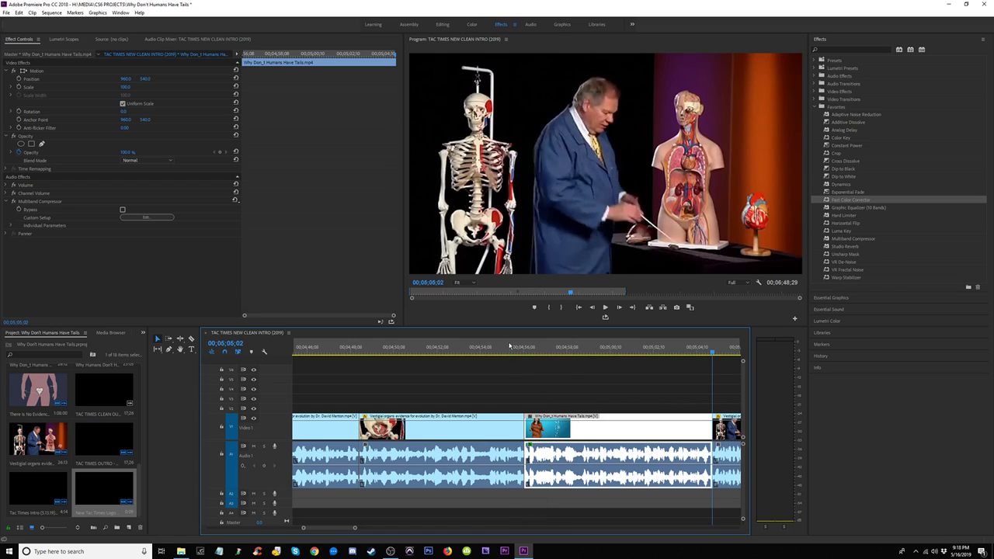
Step: Play the inserted Why Don_t Humans Have Tails clip, trim off its beginning up to 00;04;59;04 and close the gap
click(510, 347)
key(space)
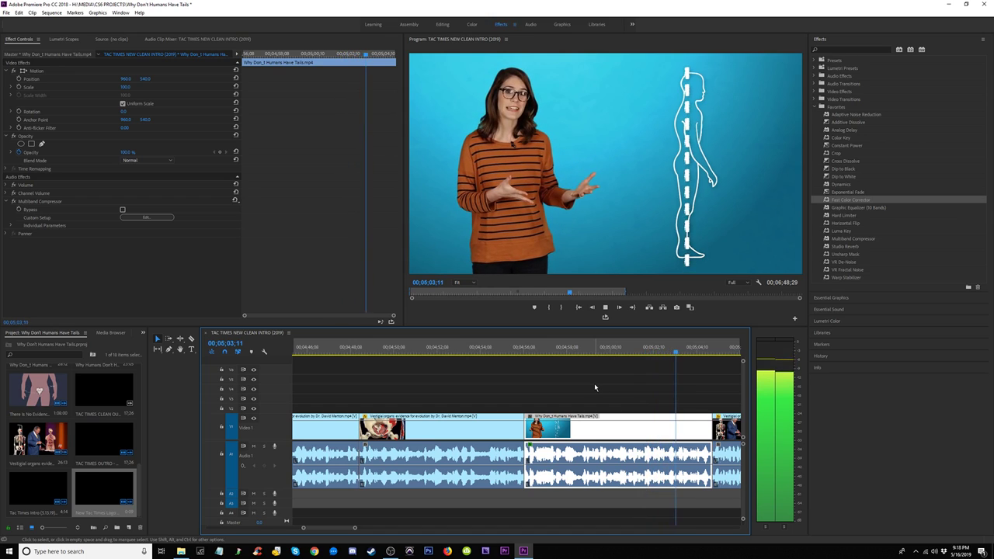
key(space)
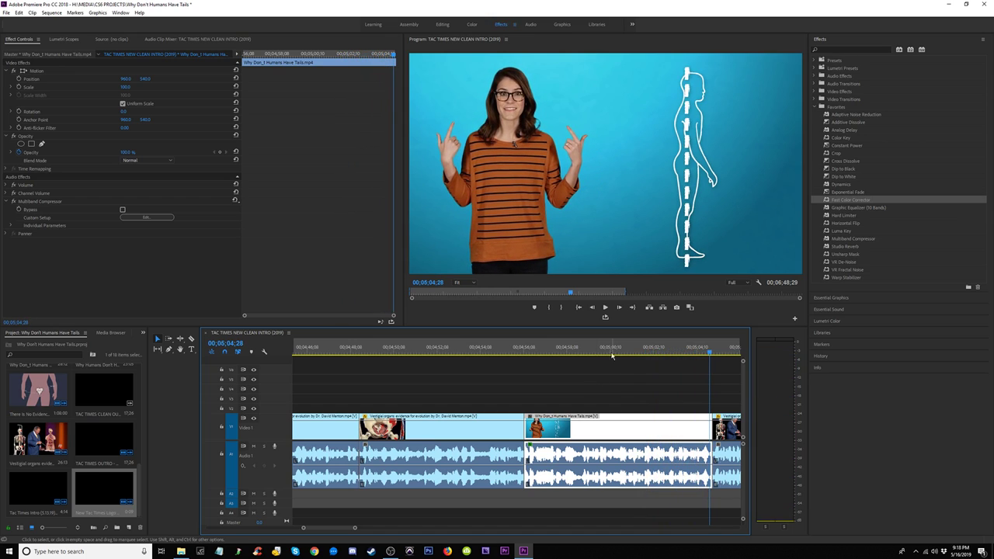
click(579, 347)
key(space)
click(585, 350)
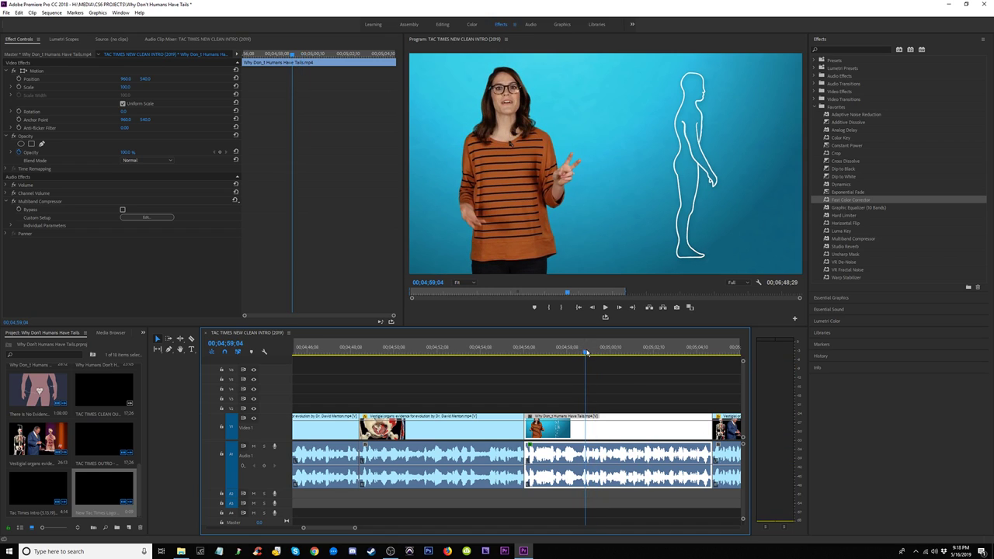
drag(525, 427, 586, 427)
click(549, 437)
key(Delete)
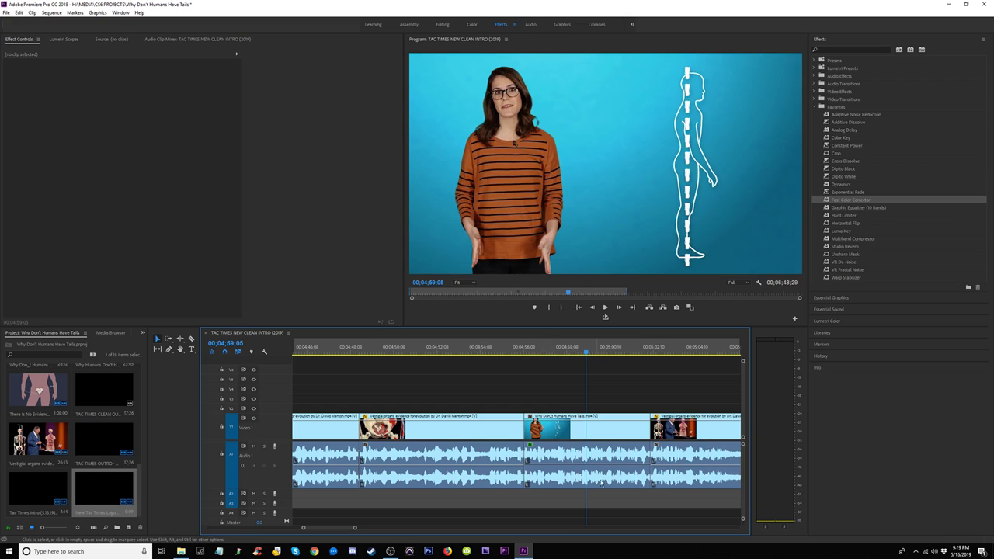
Step: Add short Constant Power audio crossfades at both ends of the inserted clip and play across the cuts
drag(653, 498, 518, 479)
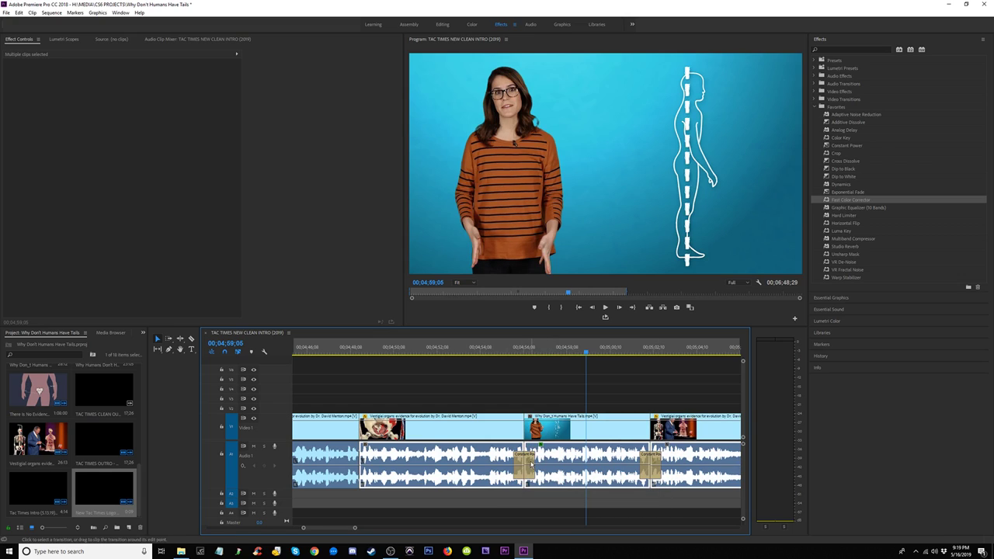
click(519, 457)
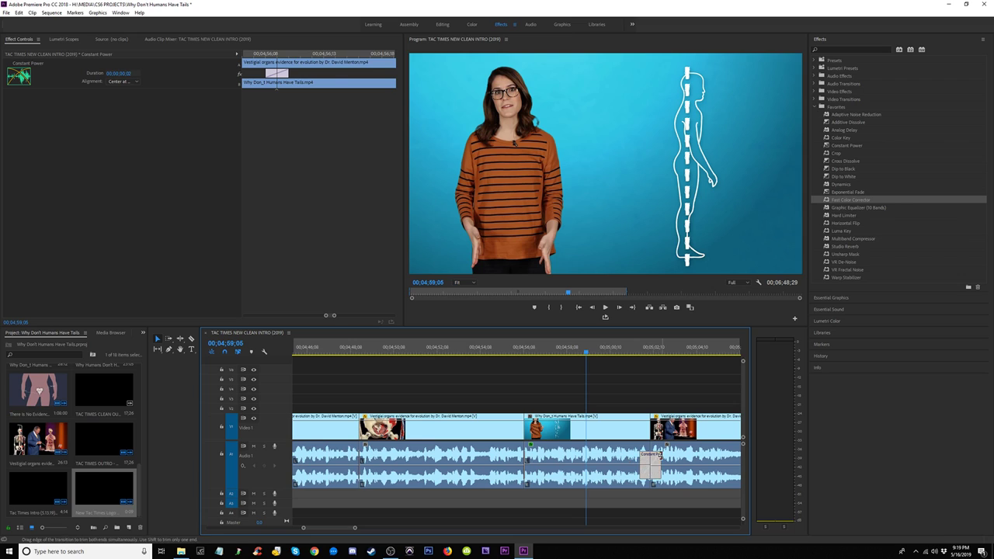
drag(659, 456, 651, 455)
click(510, 348)
key(space)
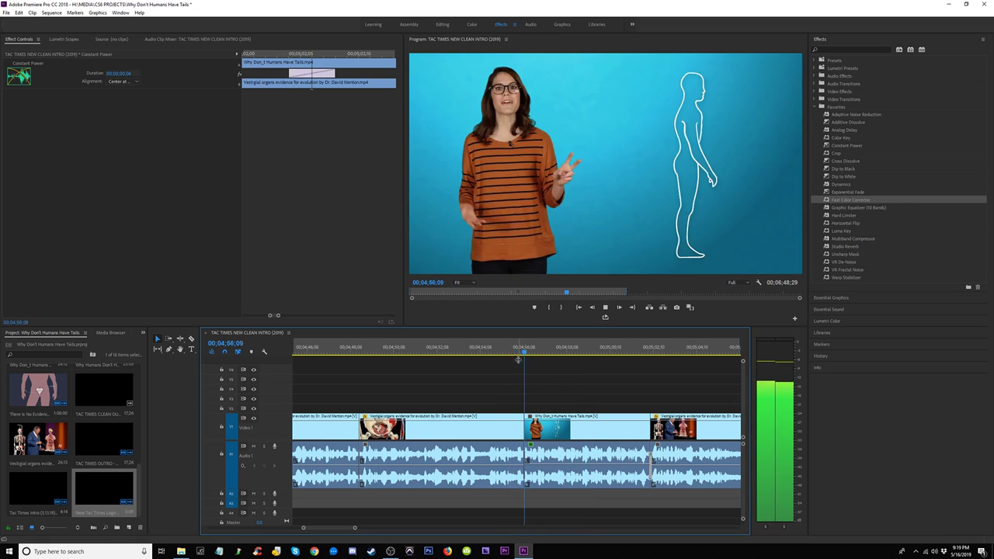
click(479, 347)
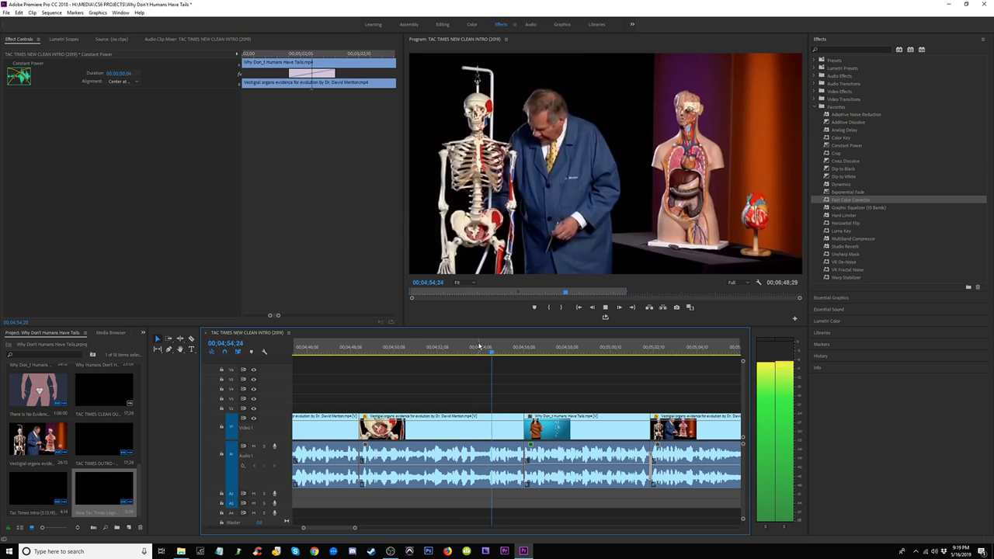
click(435, 347)
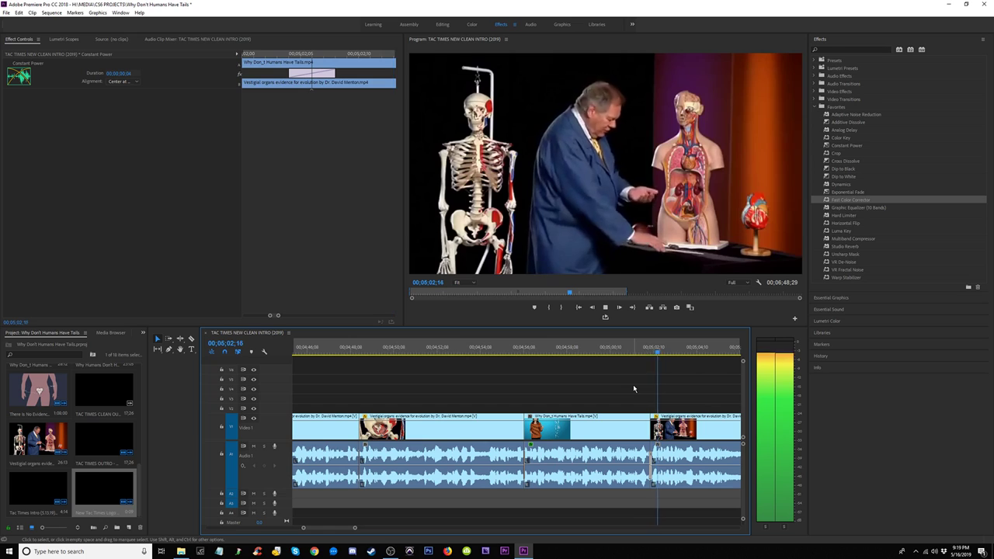
Step: Play on through the last Vestigial organs clip and remove the audio crossfade at its end
key(minus)
key(minus)
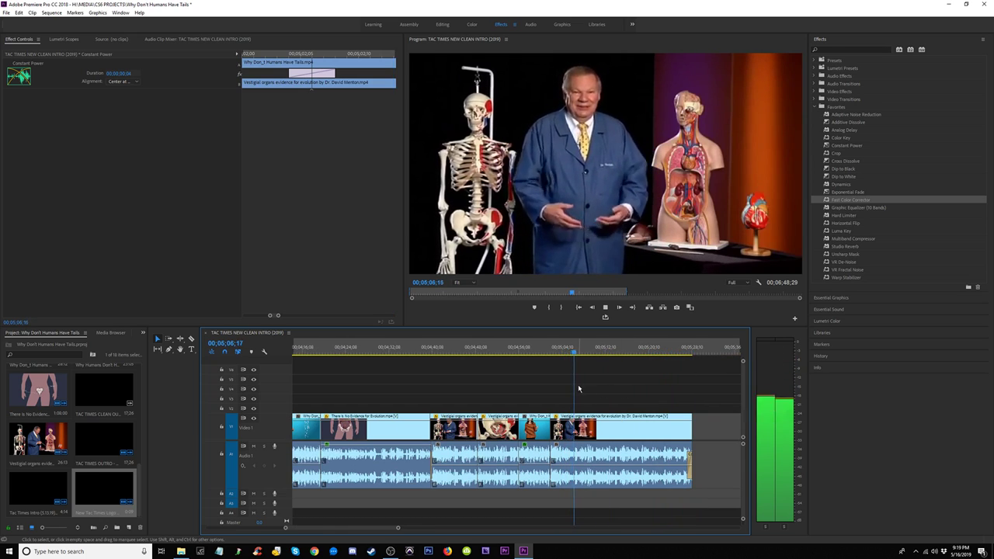
key(equal)
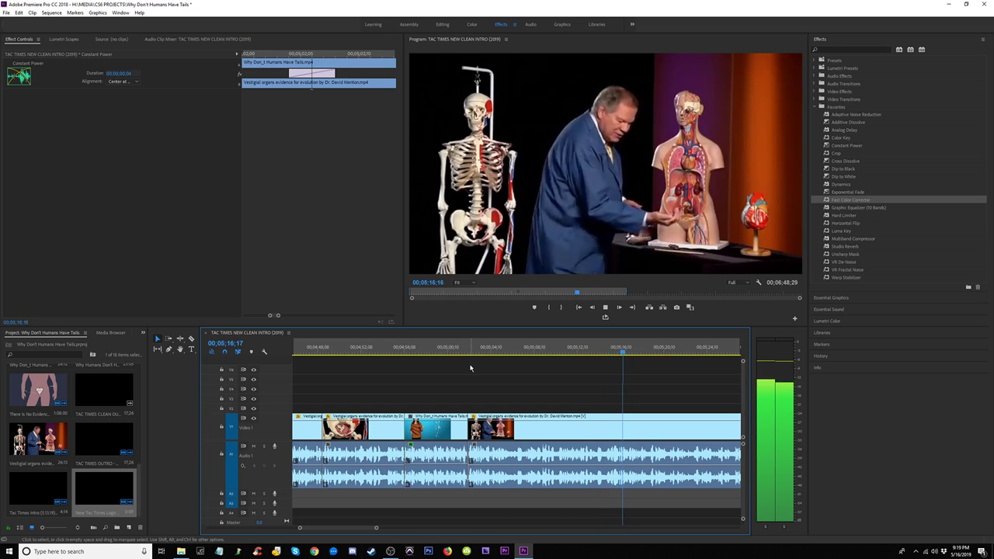
key(minus)
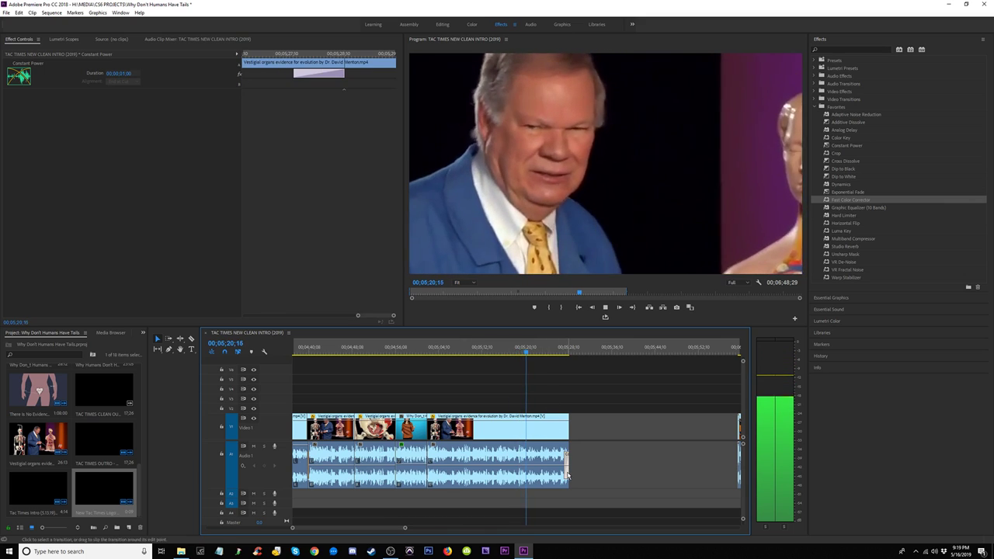
click(572, 467)
key(minus)
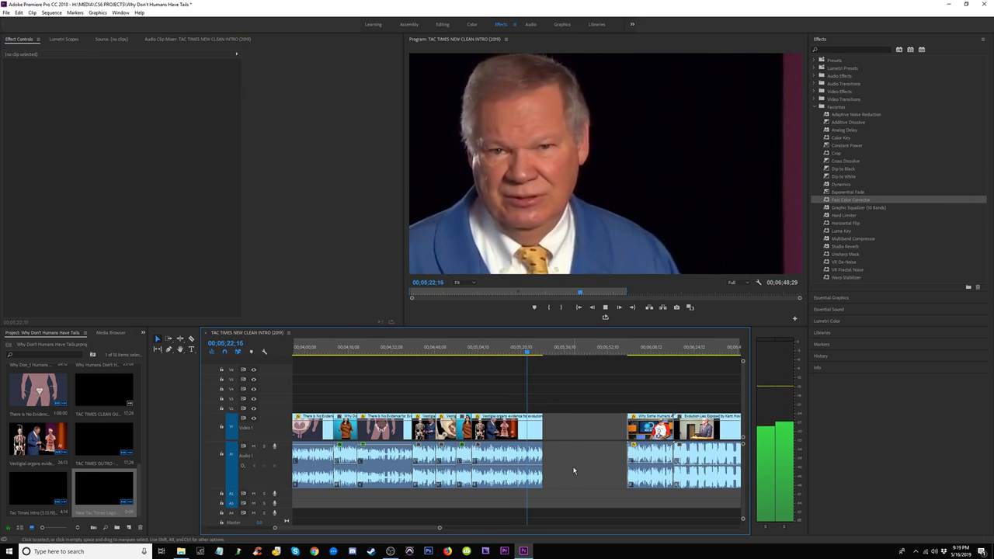
Step: Replay the inserted Why Don_t Humans Have Tails clip and split it at 00;04;59;11
click(466, 353)
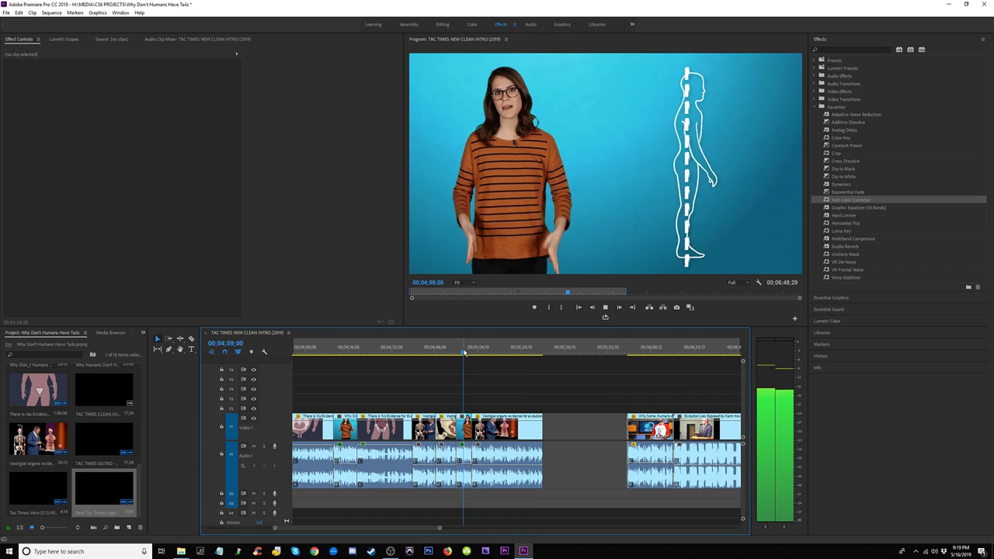
key(equal)
key(equal)
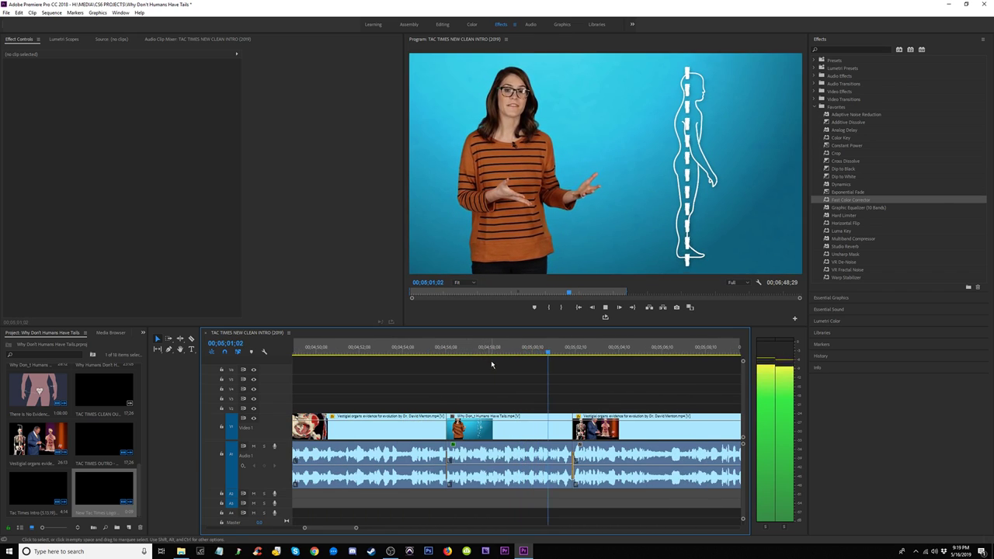
click(500, 351)
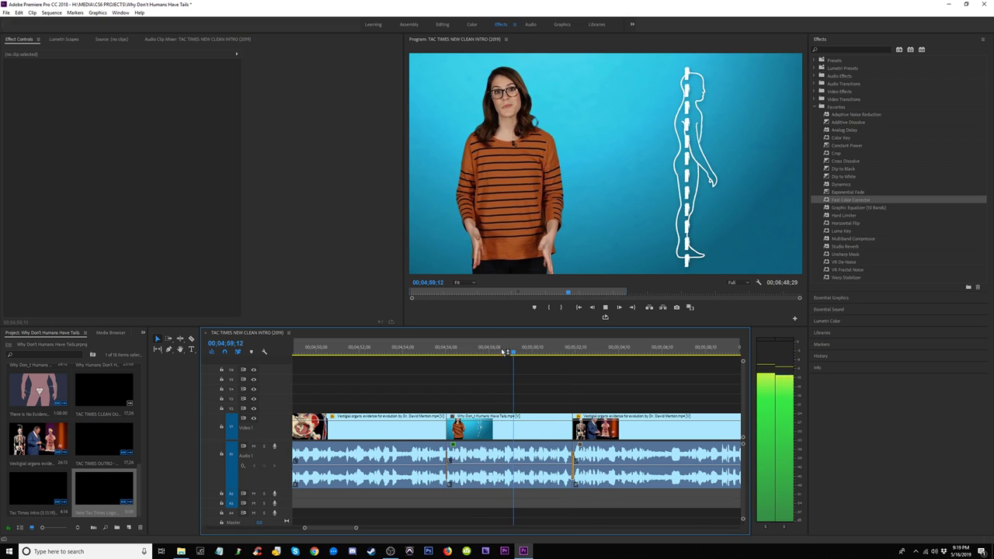
key(space)
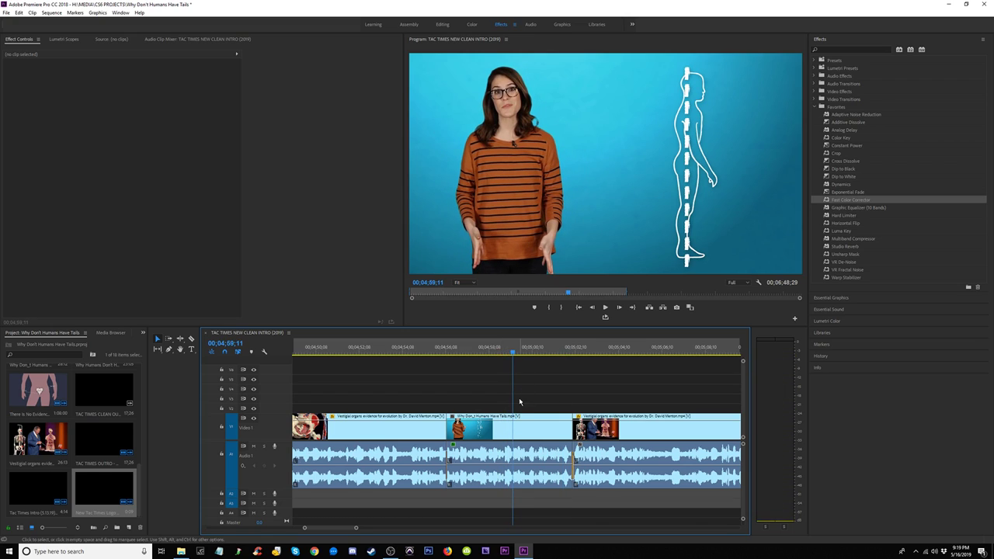
key(space)
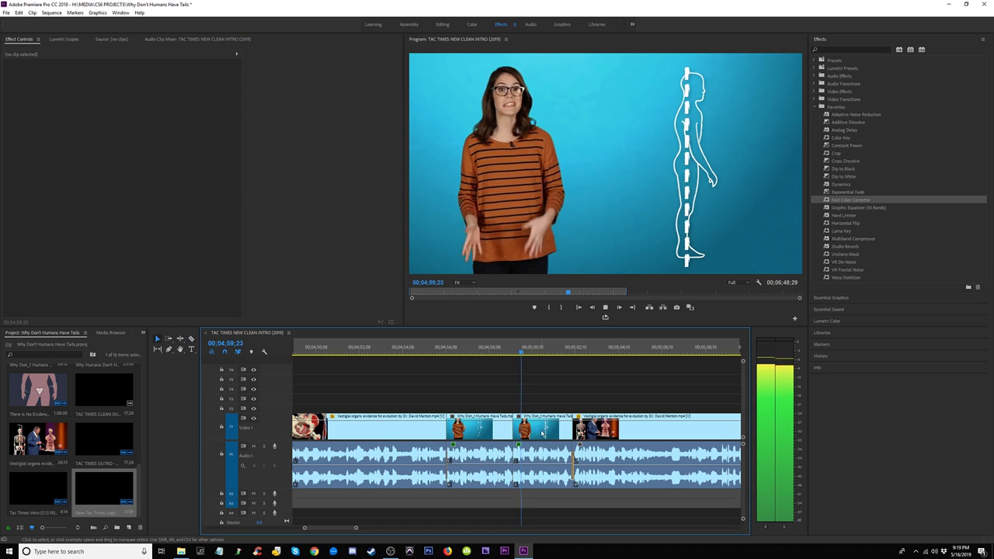
Step: Delete the second part of the split Why Don_t Humans Have Tails clip
click(535, 431)
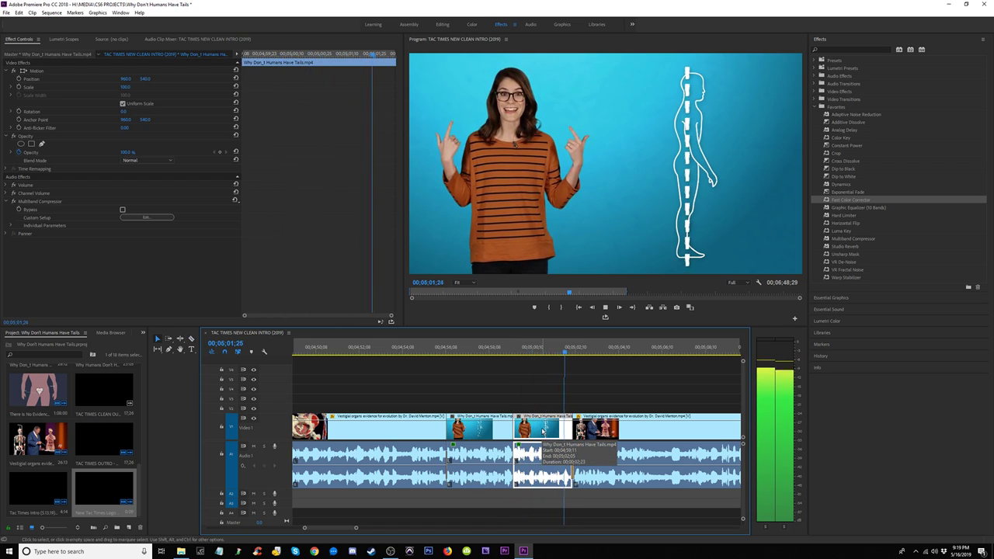
key(minus)
key(minus)
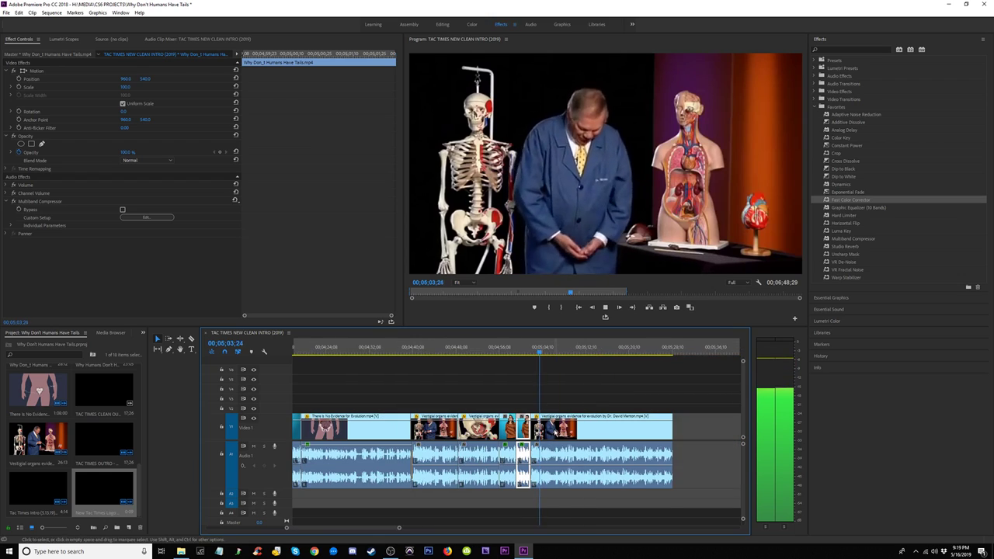
key(space)
key(Delete)
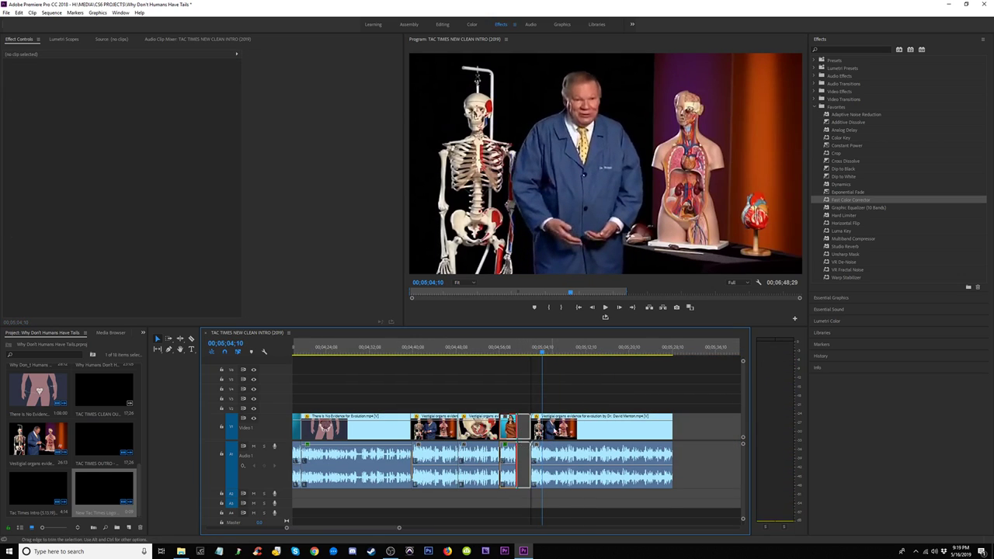
Step: Paste the Why Don_t Humans Have Tails clip at the end of the last Vestigial organs clip, at 00;05;28;14, and play across the cut
click(656, 357)
key(space)
key(equal)
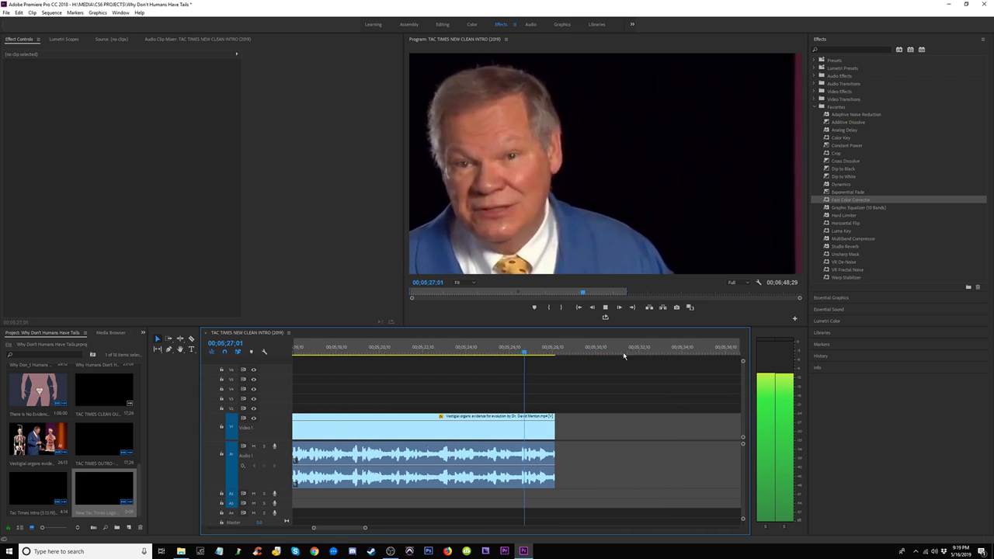
key(space)
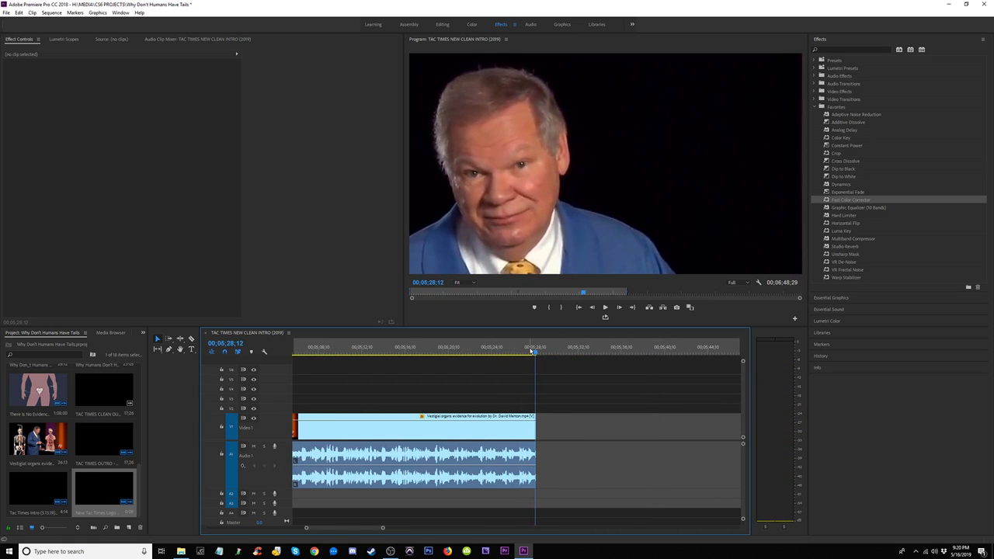
key(Up)
key(Down)
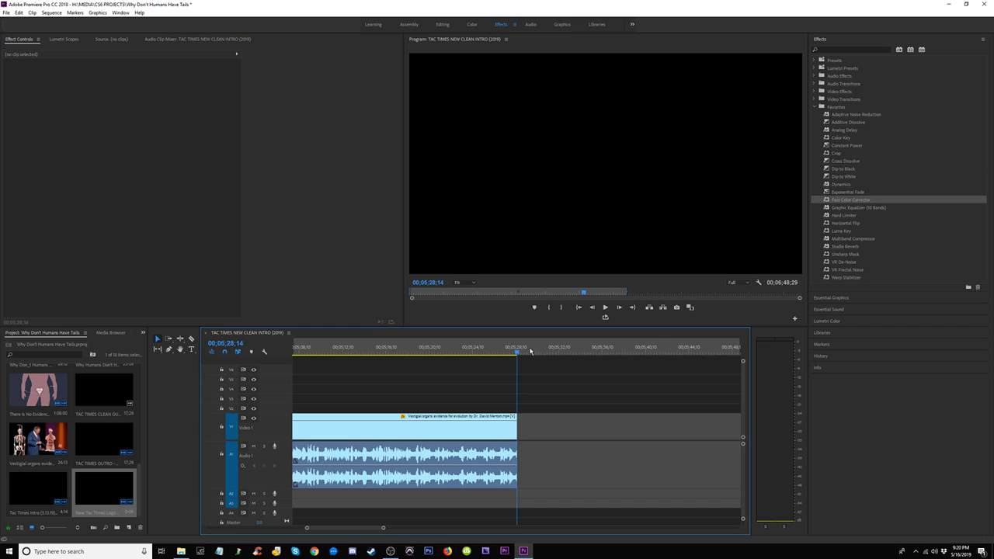
key(ctrl+v)
drag(518, 352, 508, 354)
key(space)
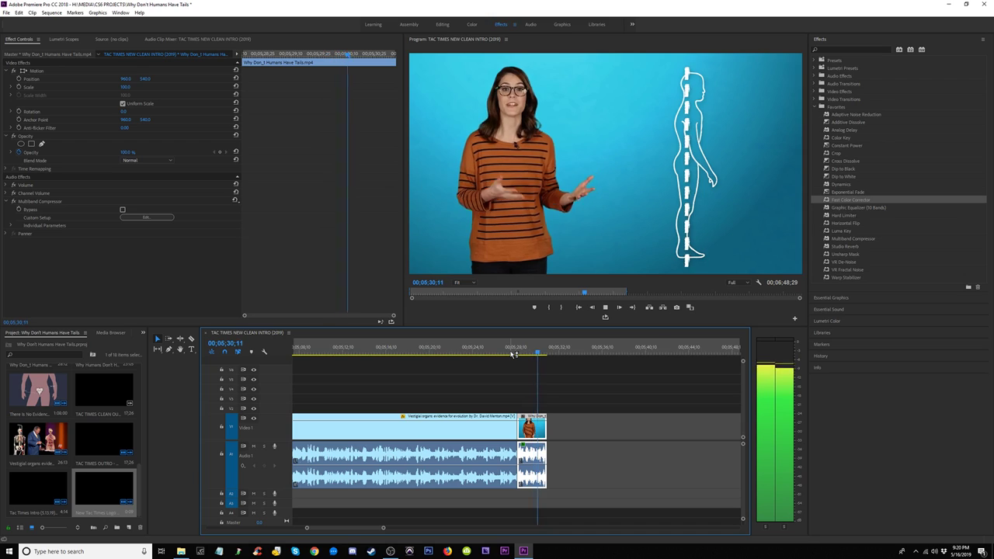
click(533, 351)
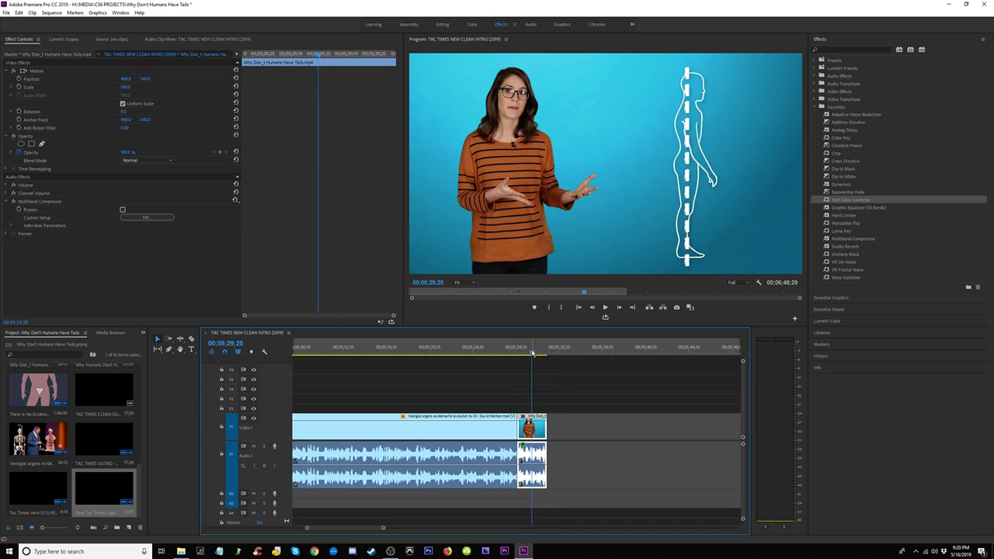
Step: Look back through the earlier part of the timeline for the short Evolution Lies audience reaction clip
key(minus)
key(minus)
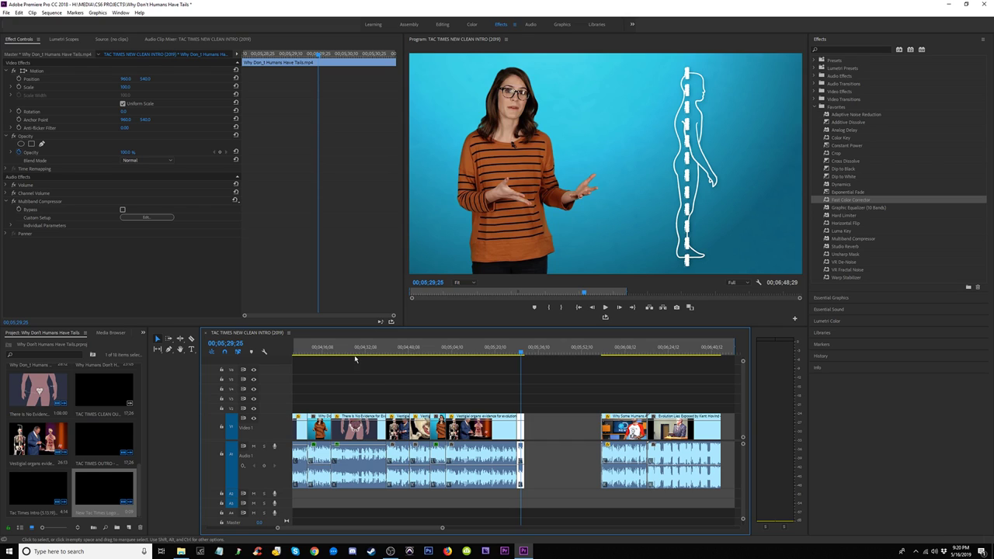
drag(321, 355, 300, 355)
key(minus)
key(equal)
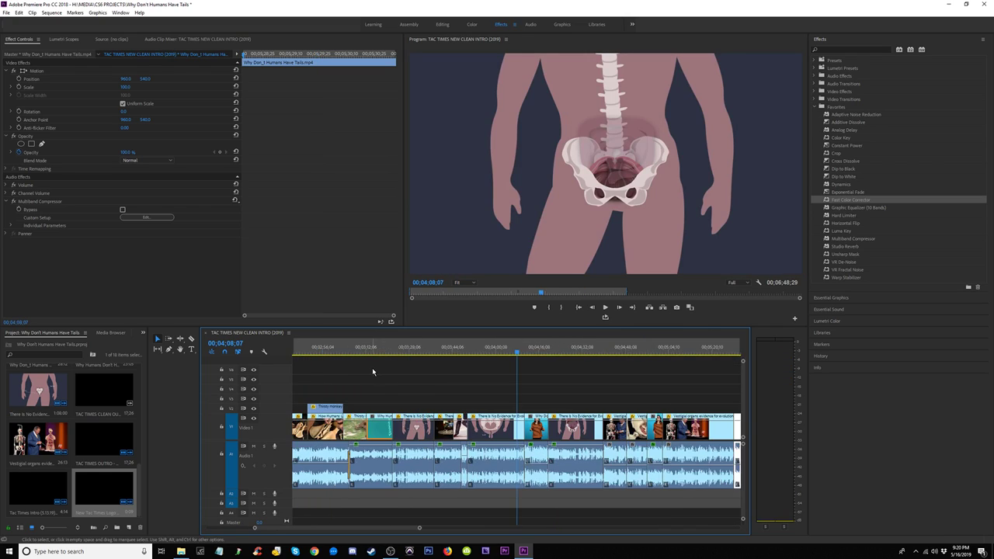
key(minus)
key(minus)
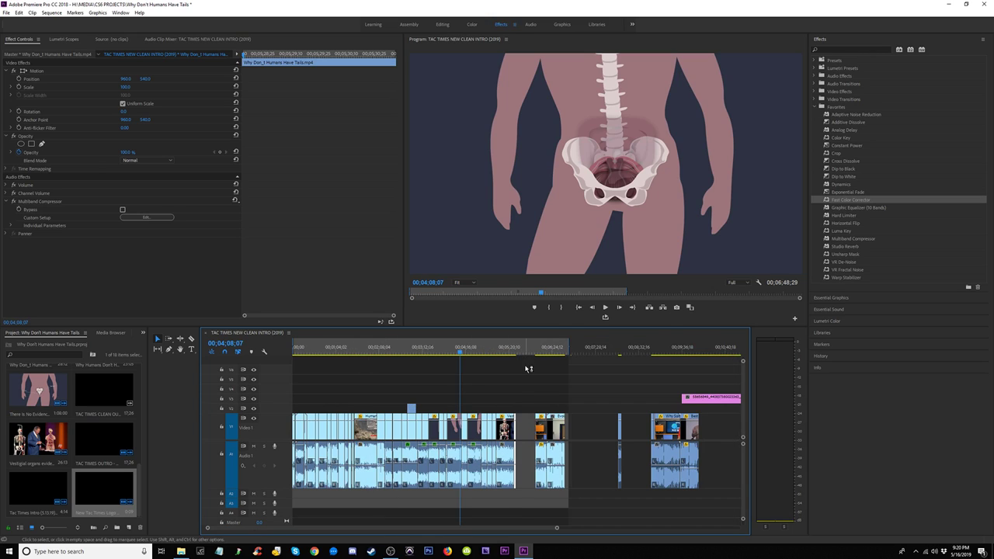
drag(437, 352, 423, 352)
key(equal)
key(equal)
key(equal)
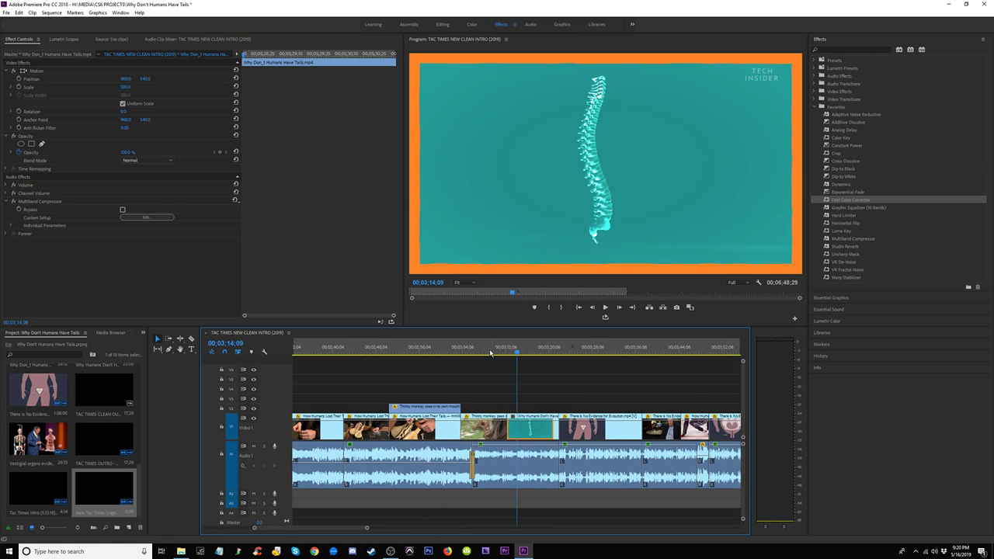
click(334, 347)
key(minus)
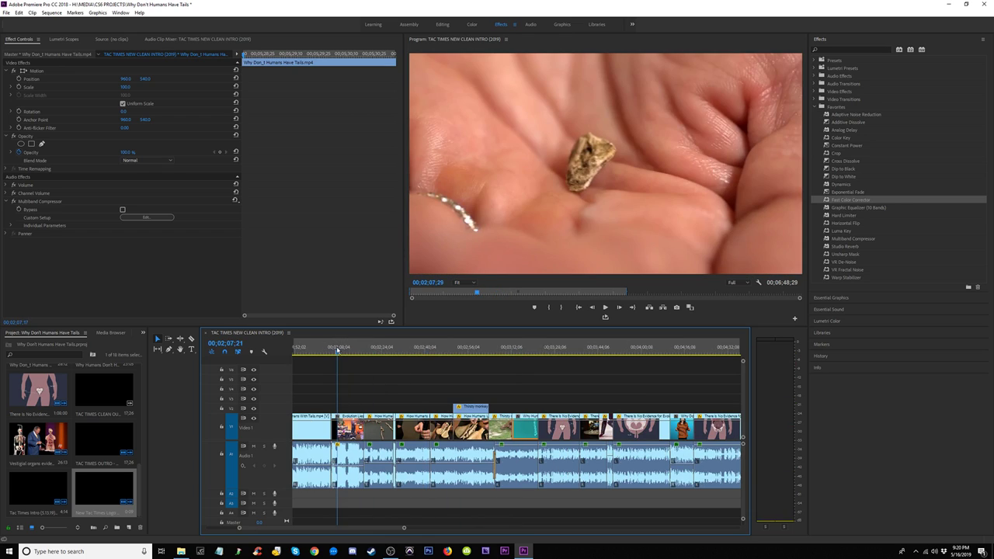
Step: Play the passage around 00;02;29 and copy the short Evolution Lies audience clip between the two How Humans Lost Their Tails clips
click(327, 350)
key(minus)
drag(419, 353, 454, 350)
key(space)
key(equal)
key(equal)
key(equal)
key(equal)
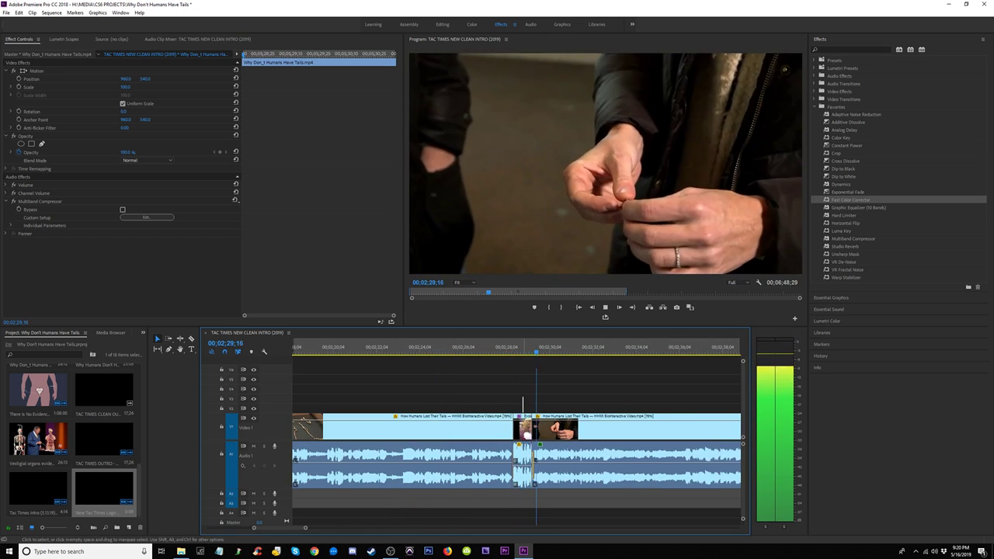
click(522, 435)
Step: Paste the copied Evolution Lies clip directly after the inserted Why Don_t Humans Have Tails clip, at 00;05;31;07
key(minus)
key(minus)
key(minus)
key(minus)
key(minus)
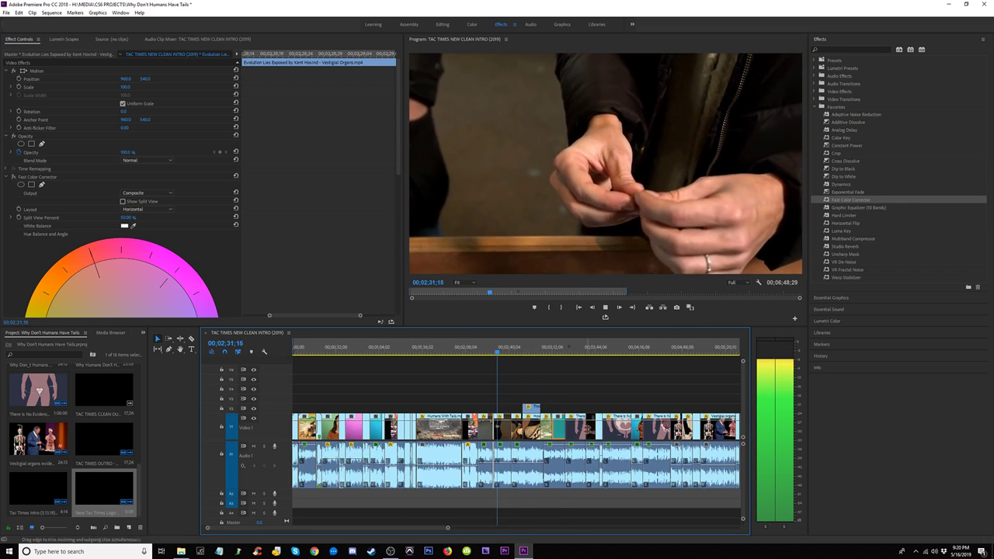
click(514, 354)
key(equal)
key(equal)
key(equal)
key(space)
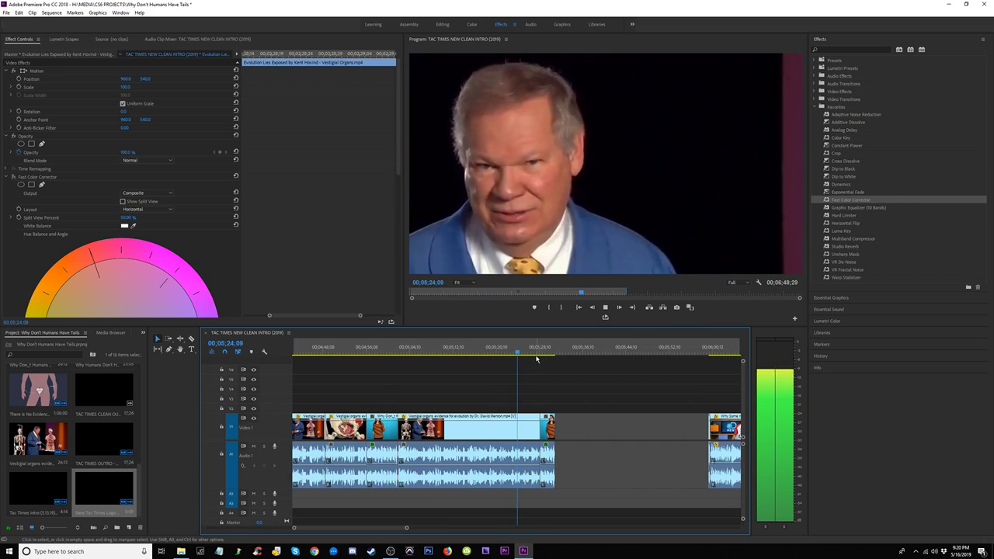
key(equal)
click(568, 353)
key(Down)
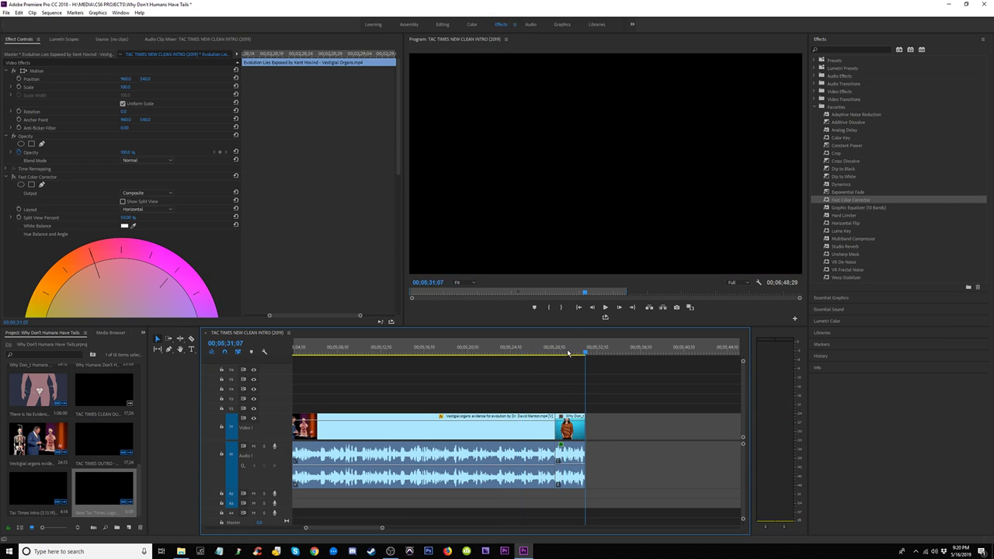
key(ctrl+v)
Step: Play from the end of the Vestigial organs clip through both inserted clips
click(532, 354)
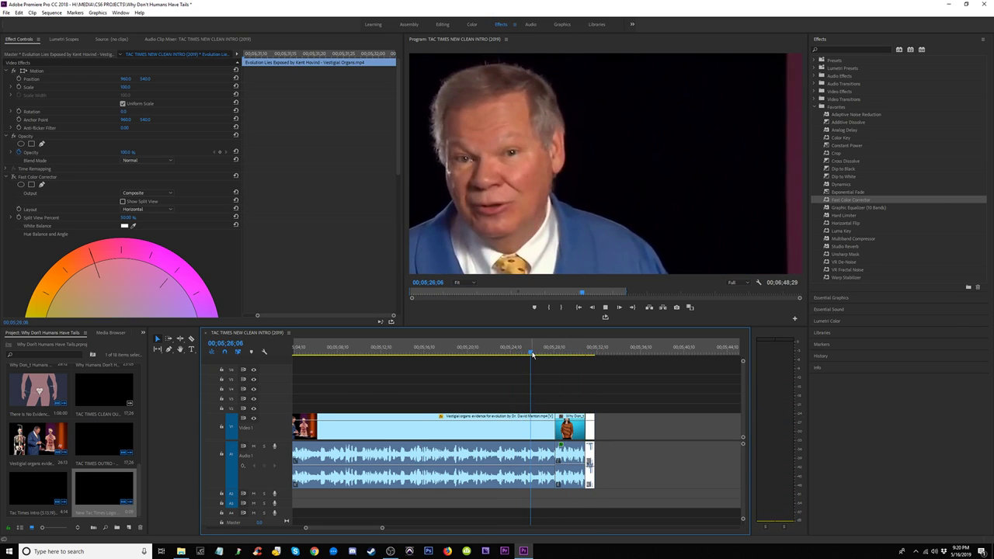
key(space)
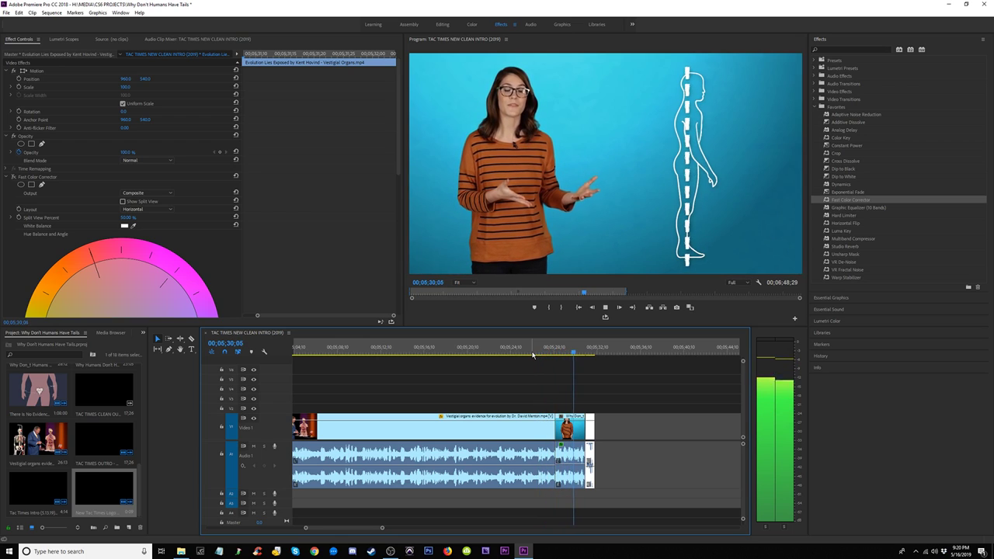
key(=)
key(=)
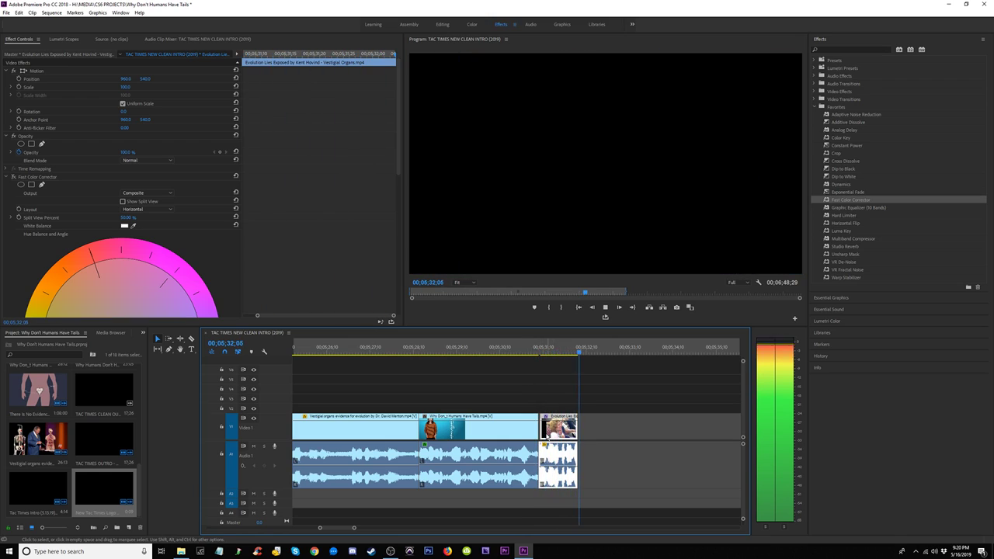
key(space)
Step: Add a Constant Power audio crossfade between the Vestigial organs and Why Don_t Humans Have Tails clips, shorten it to 6 frames and play across it
key(ctrl+a)
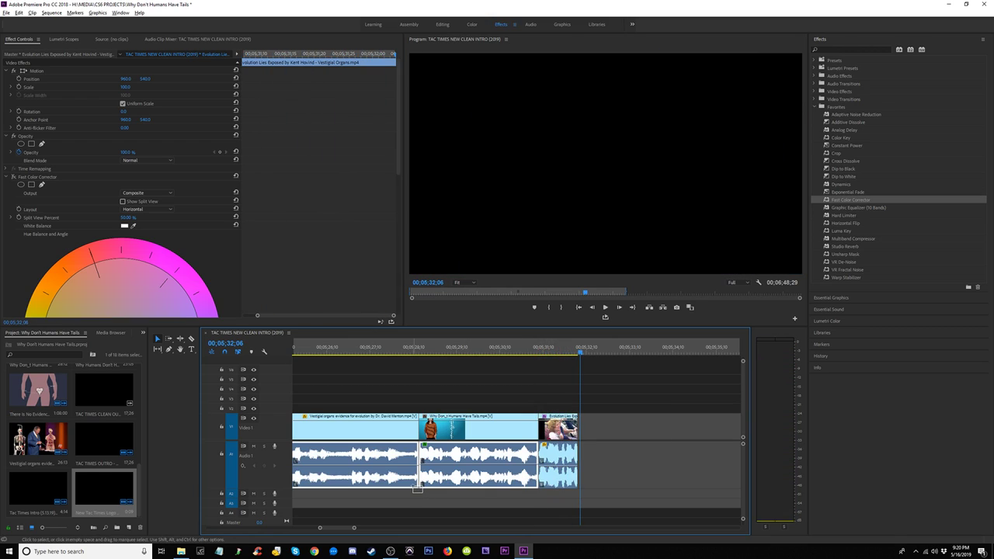
click(433, 458)
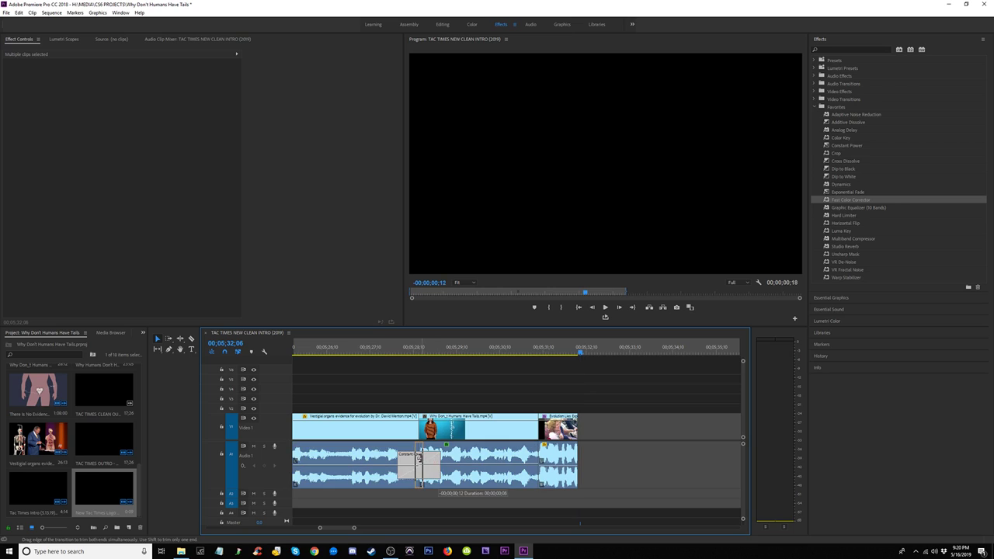
drag(419, 458, 415, 458)
click(377, 350)
key(space)
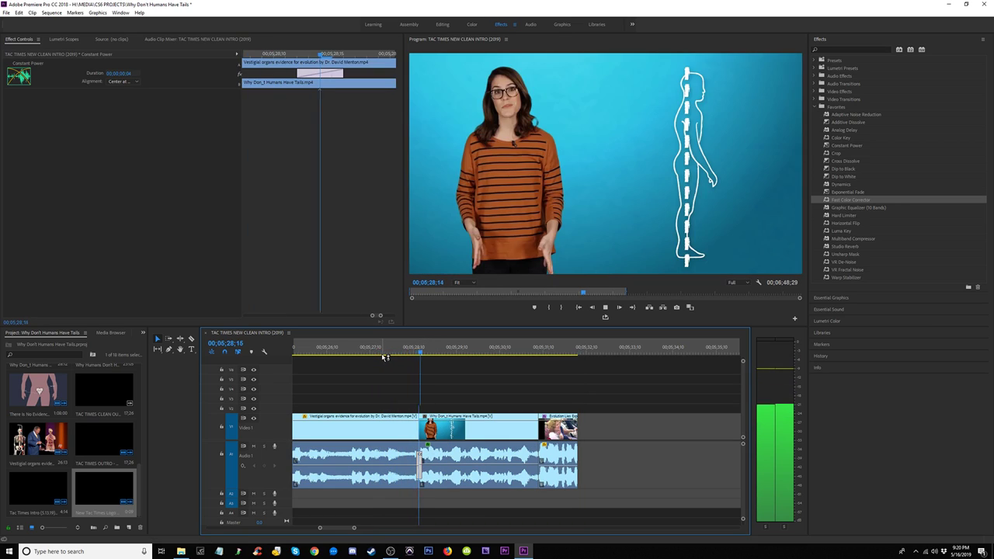
click(460, 350)
Step: Switch to the Editing workspace and apply Fast Color Corrector to the inserted Why Don_t Humans Have Tails clip
click(476, 417)
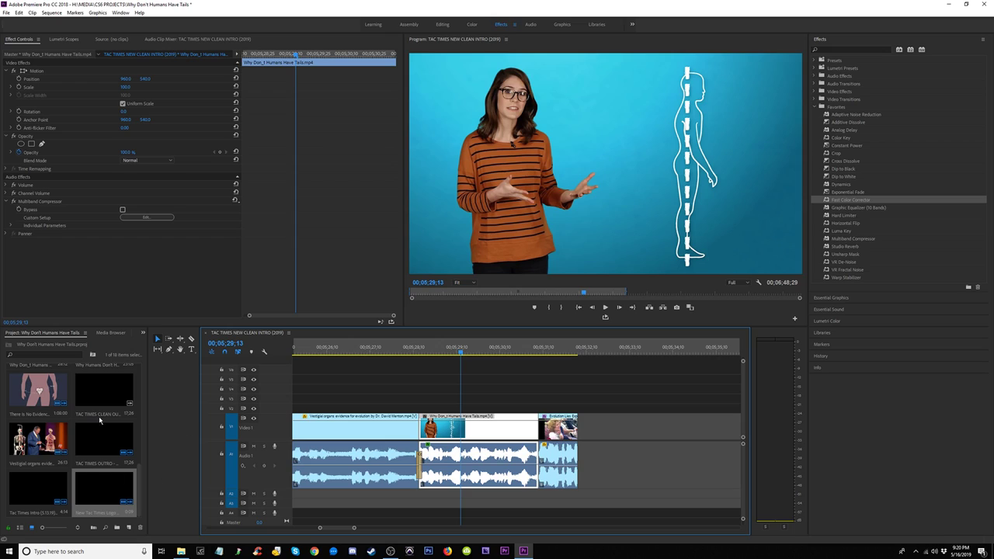
click(103, 335)
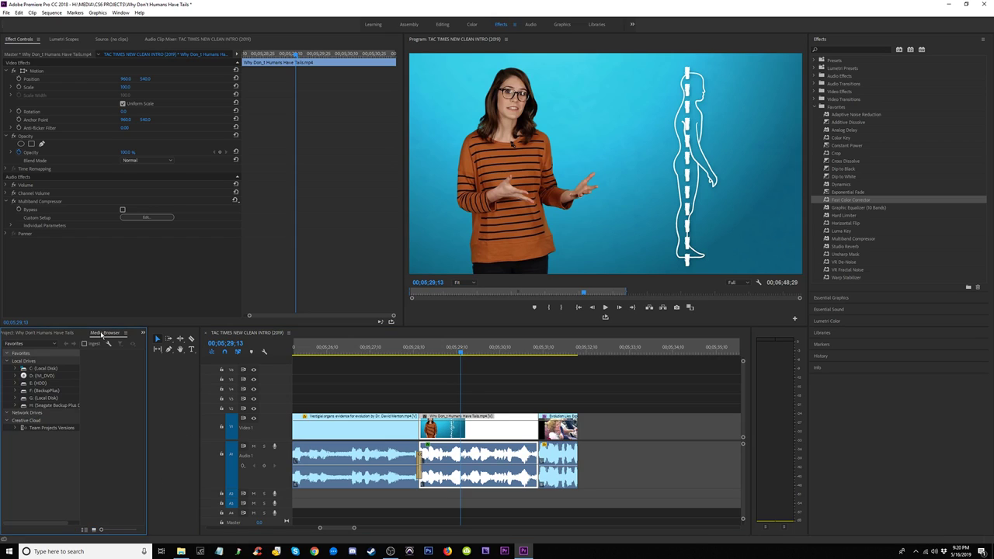
click(443, 26)
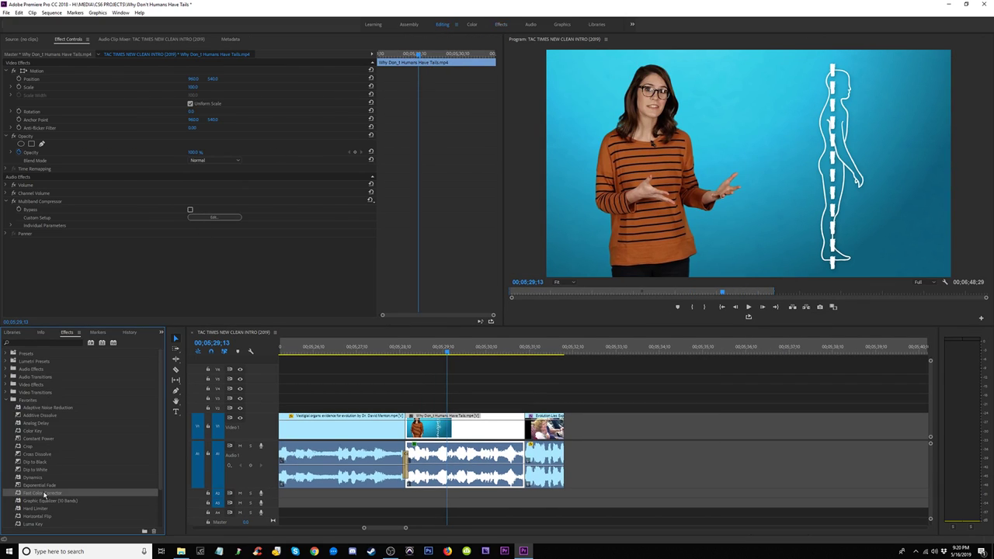
drag(490, 418, 490, 419)
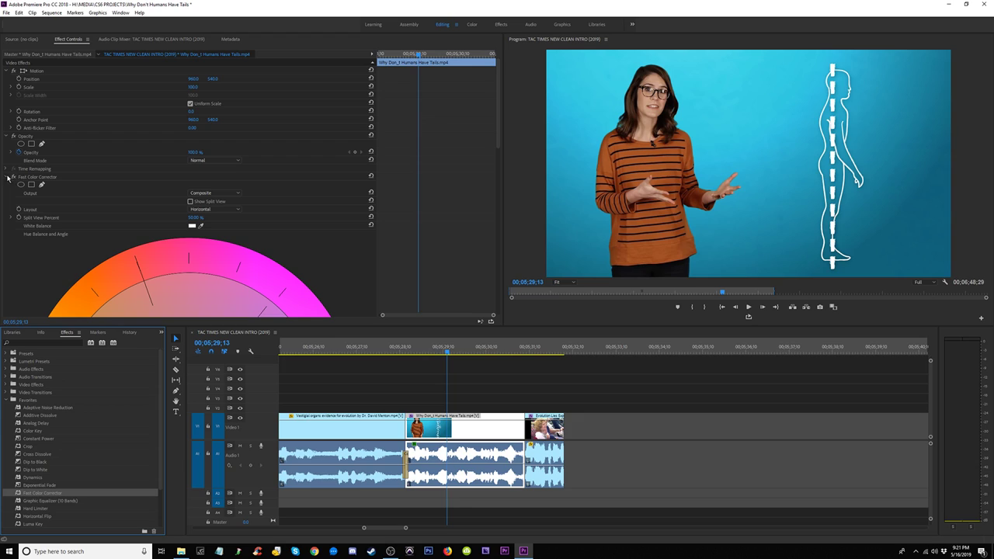
Step: Set the clip's saturation to 0, its input black level to about 15 and input white level to about 228, and play it
drag(498, 133, 496, 230)
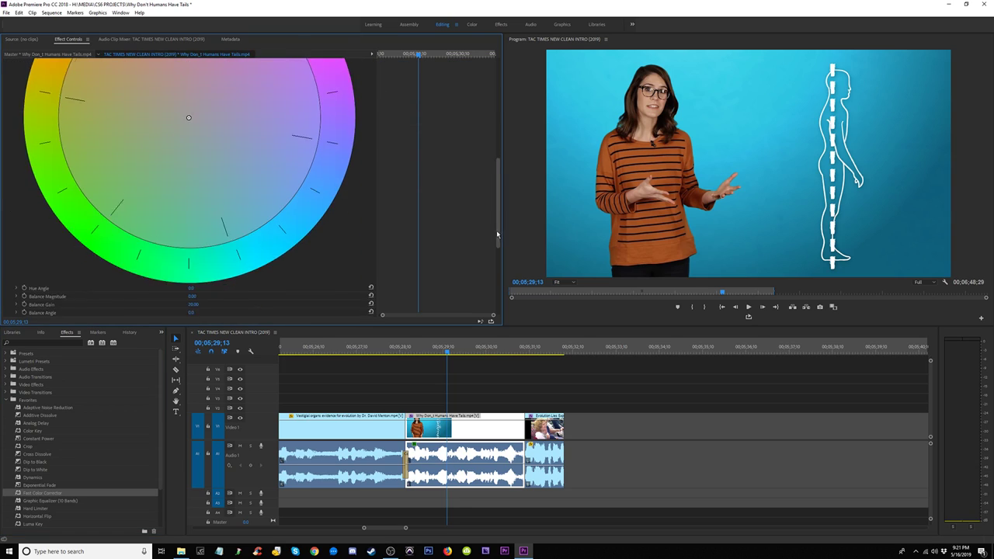
scroll(355, 260, down, 2)
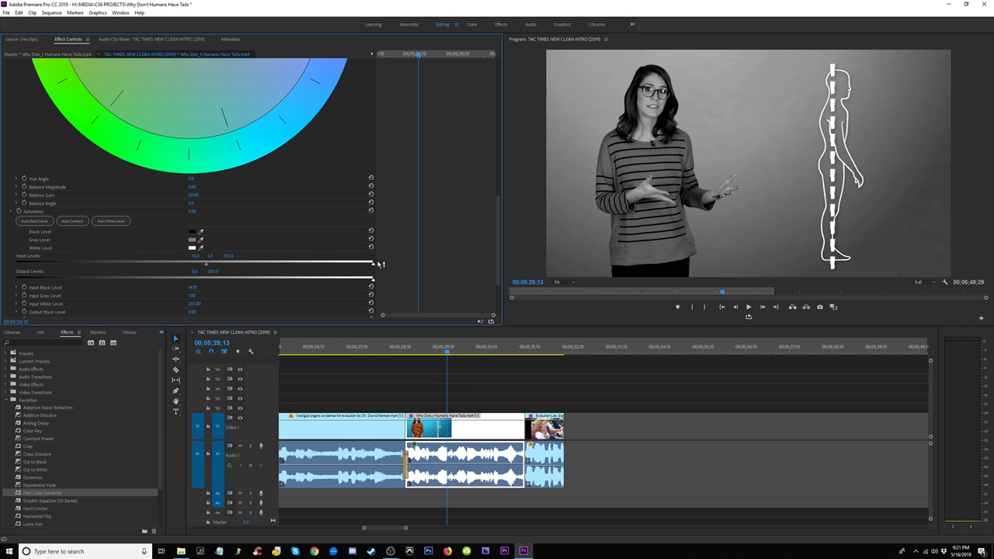
drag(373, 265, 332, 266)
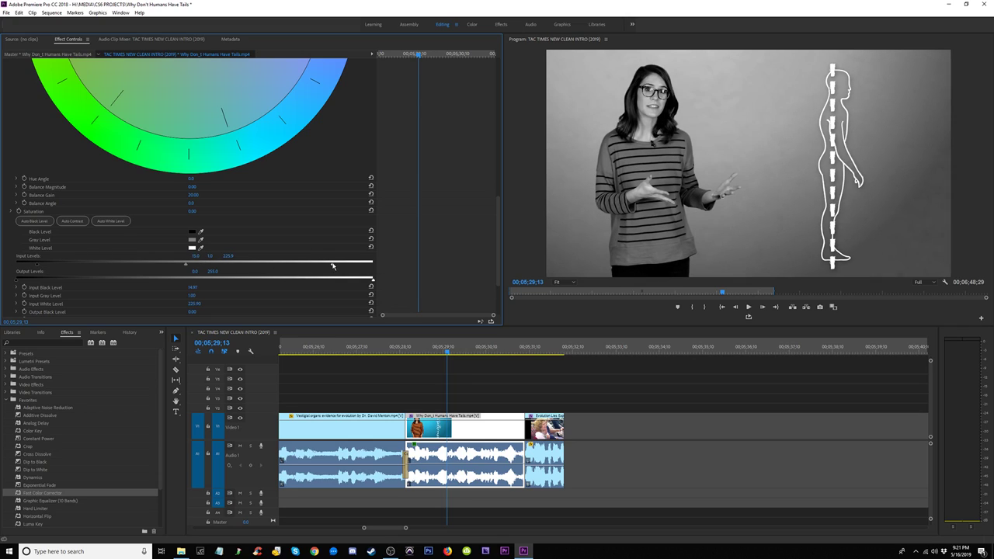
click(379, 352)
key(space)
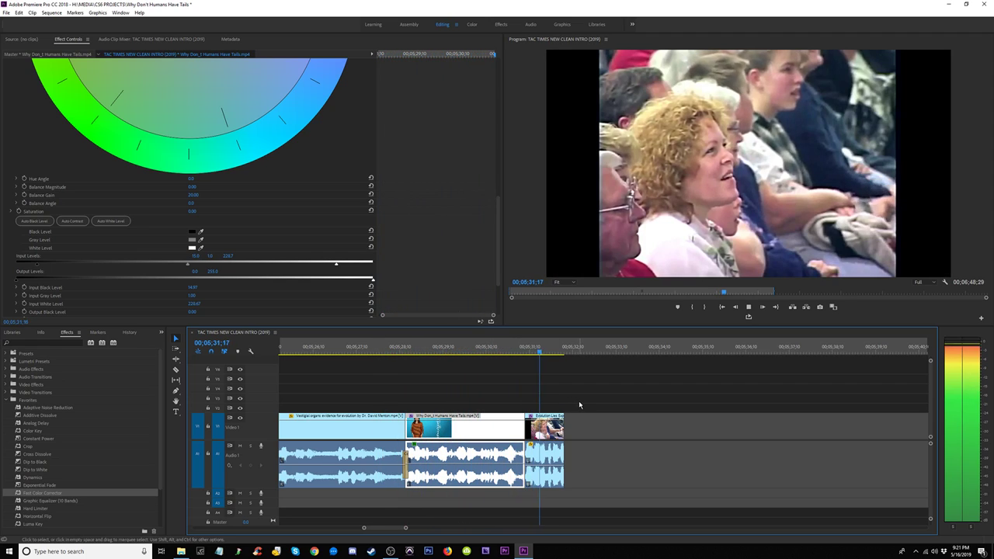
Step: Close the gap after the inserted Evolution Lies clip and play across the cut into Why Some Humans Are Born With Tails
click(593, 427)
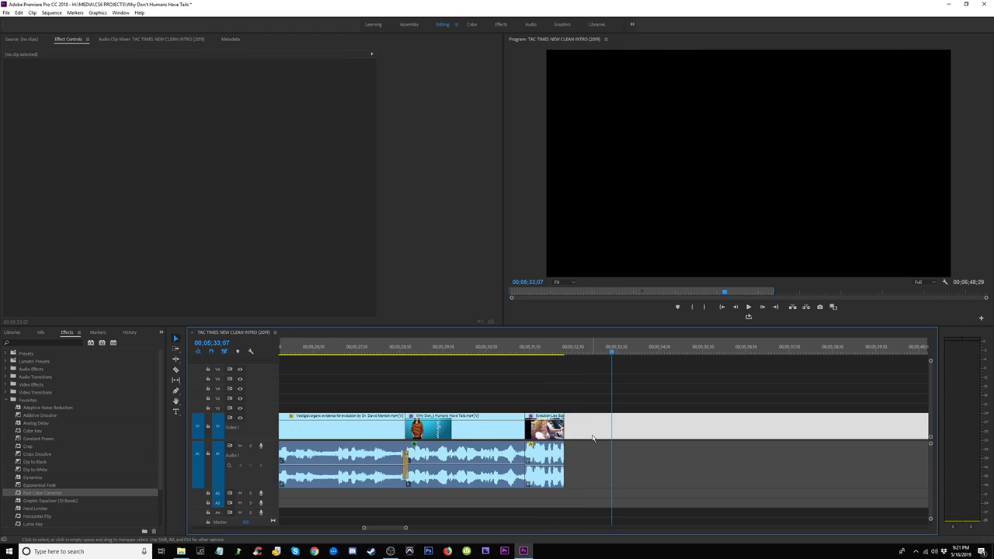
key(Delete)
click(554, 351)
key(space)
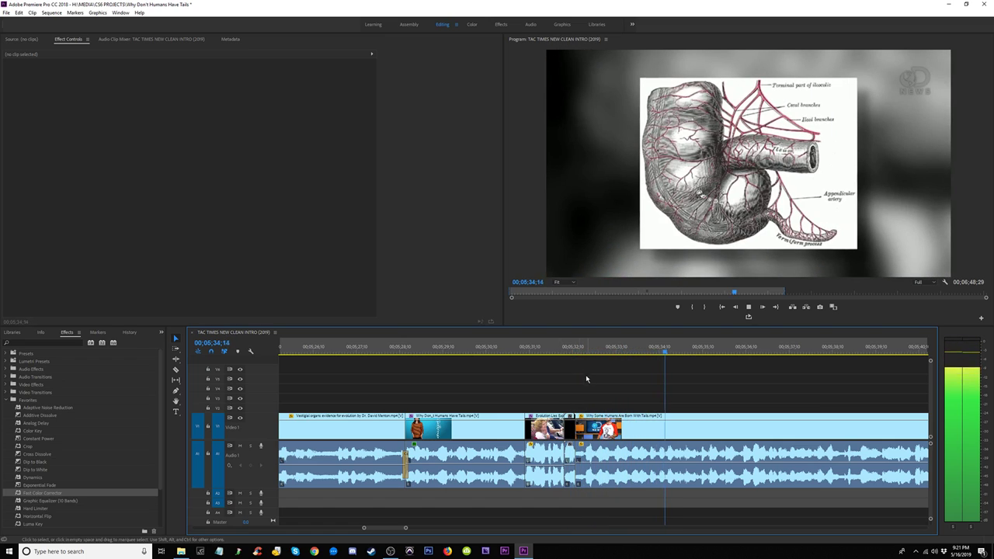
scroll(588, 378, down, 2)
click(578, 353)
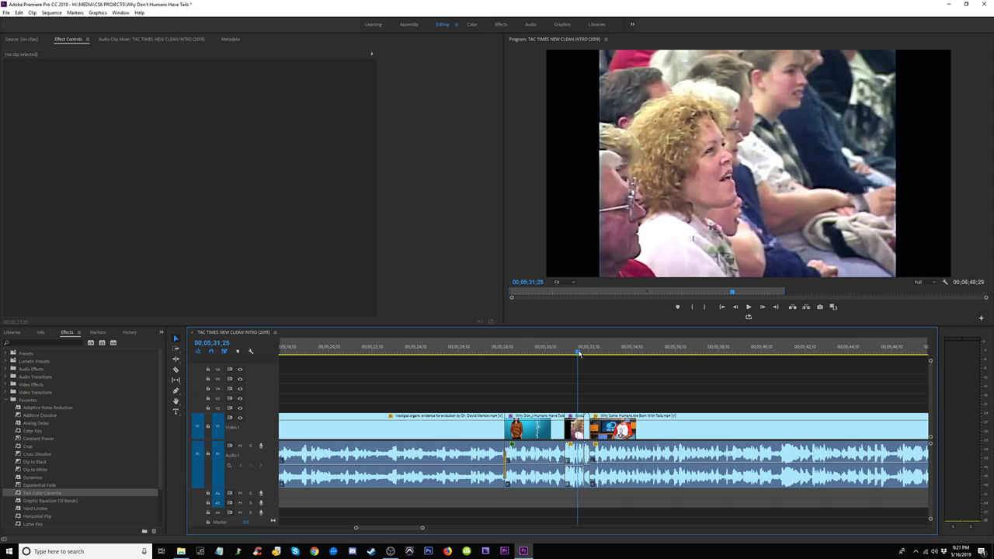
key(space)
scroll(579, 359, down, 3)
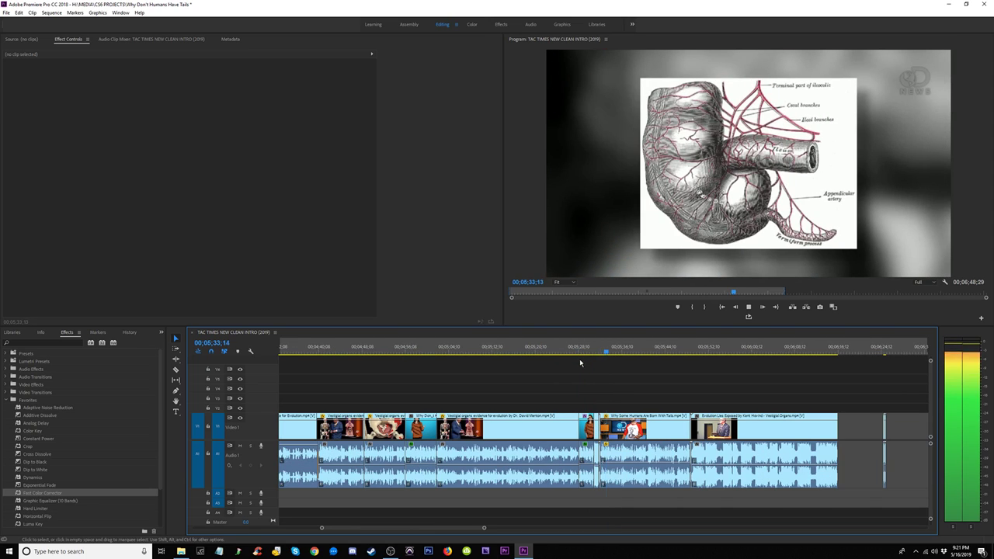
Step: Play selected points across the sequence, examining the Humans With Tails clip and the Evolution Lies clips on either side of it
click(362, 354)
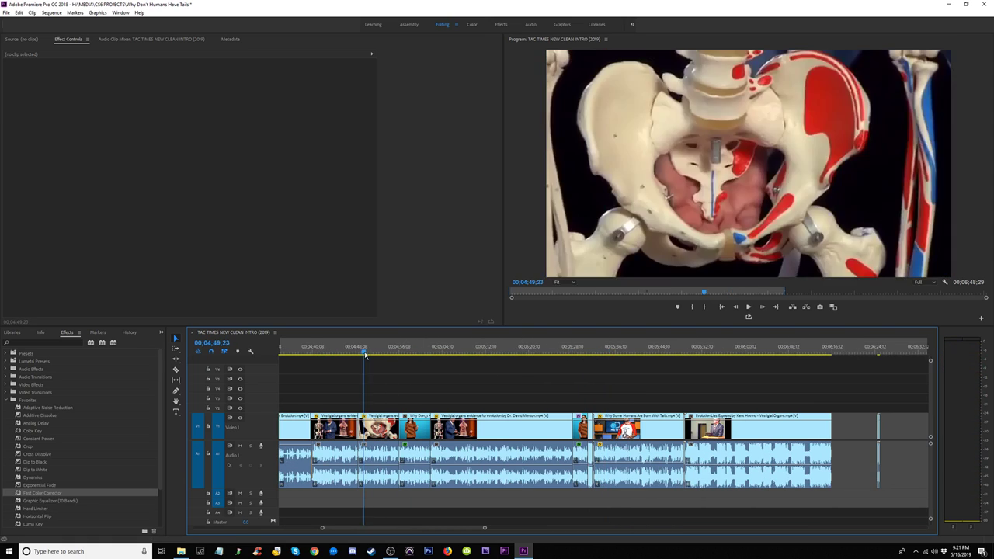
click(300, 354)
scroll(301, 365, down, 2)
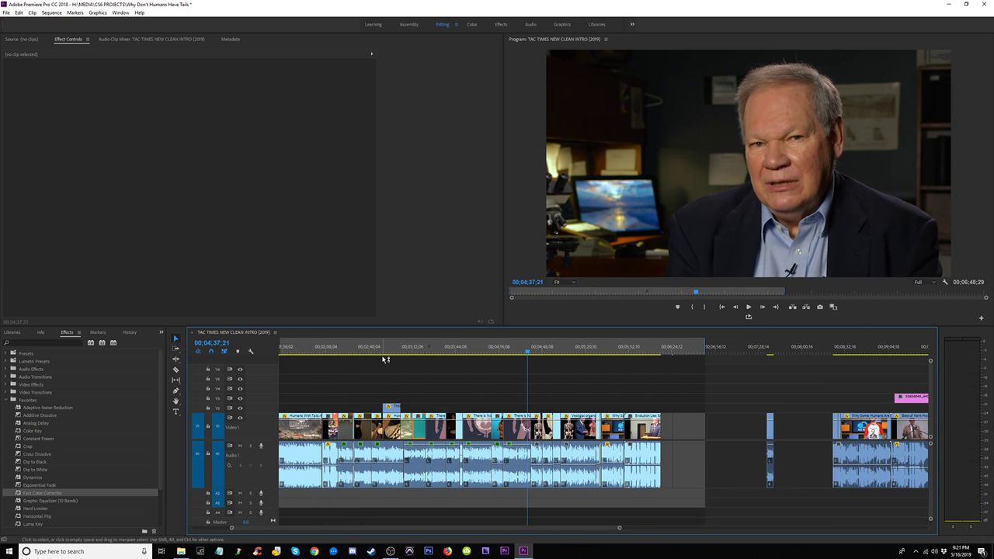
drag(405, 357, 418, 357)
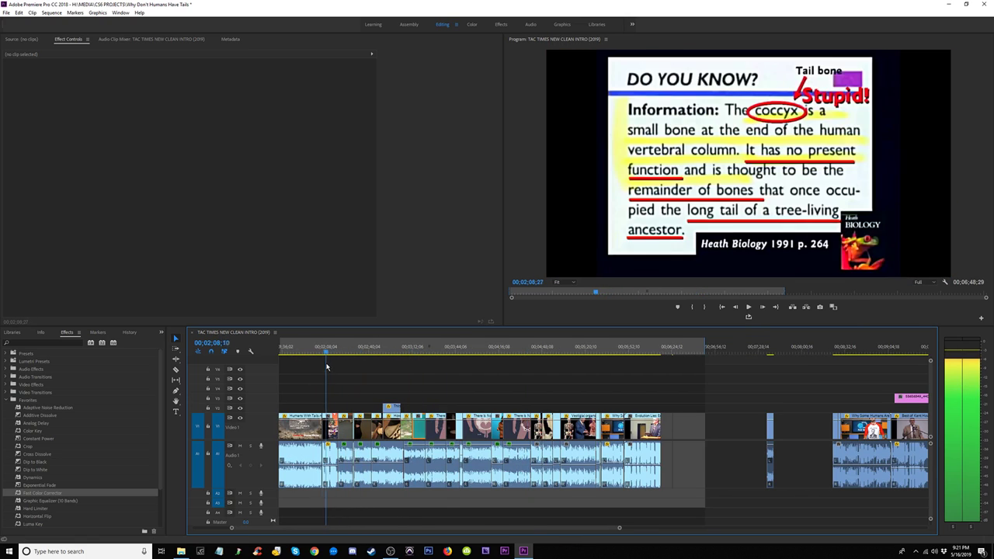
click(301, 352)
key(minus)
key(equal)
key(equal)
key(equal)
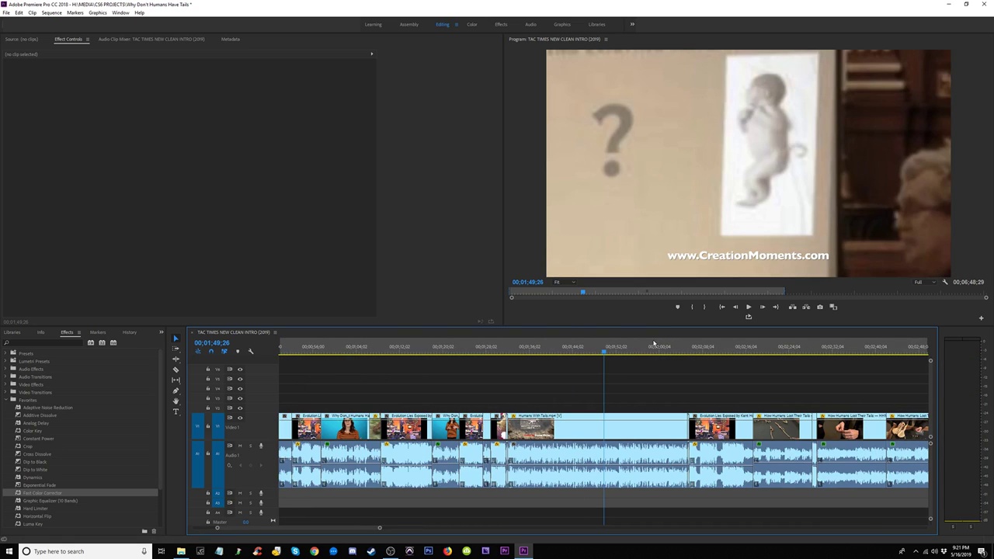
key(space)
click(682, 352)
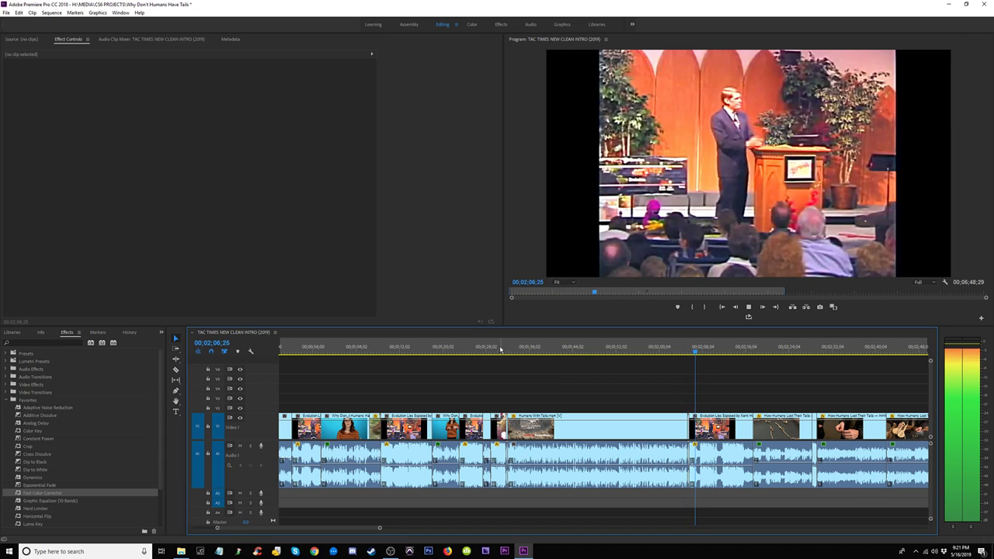
click(500, 351)
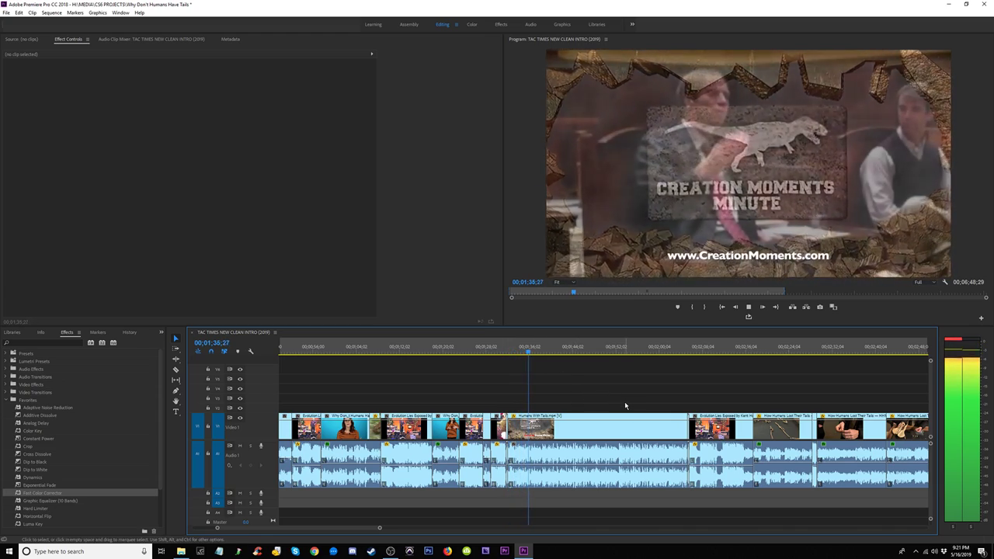
Step: Cut the Humans With Tails clip out from between the Evolution Lies clips, close the gap and play across the join
key(space)
click(621, 427)
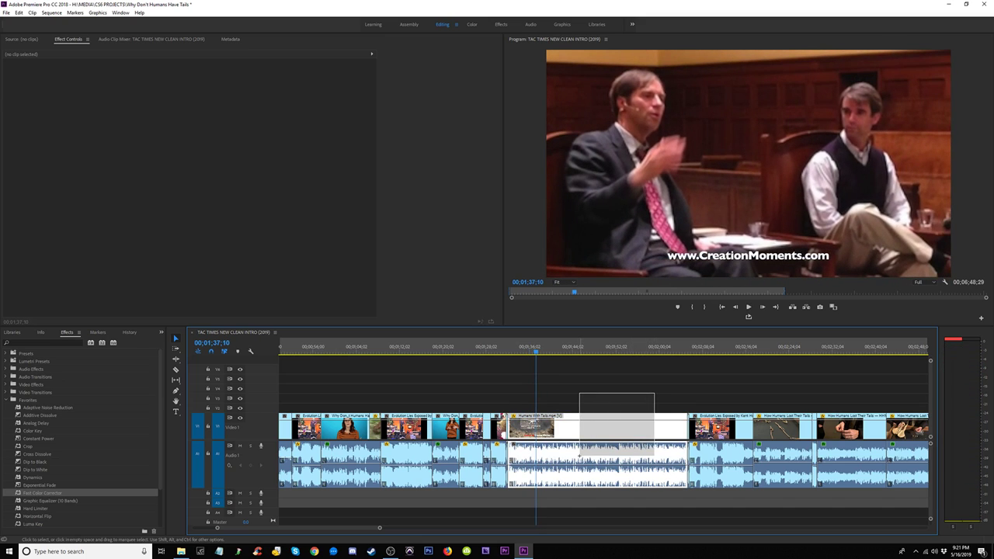
key(Delete)
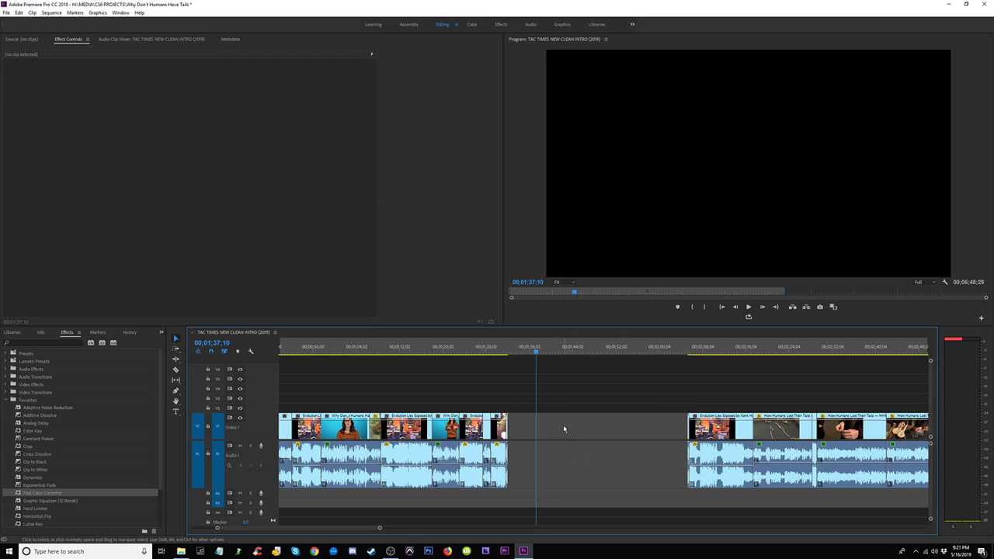
click(562, 426)
key(Delete)
key(space)
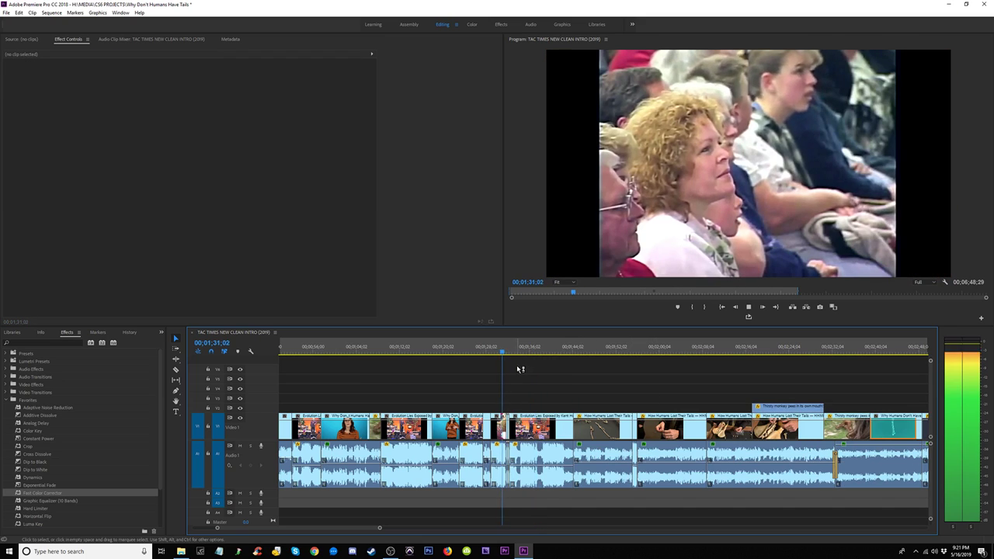
Step: Delete the two short black clips between the adjoining Evolution Lies clips, close the gap and play across the cut
key(=)
key(=)
key(=)
key(=)
key(space)
drag(659, 400, 664, 459)
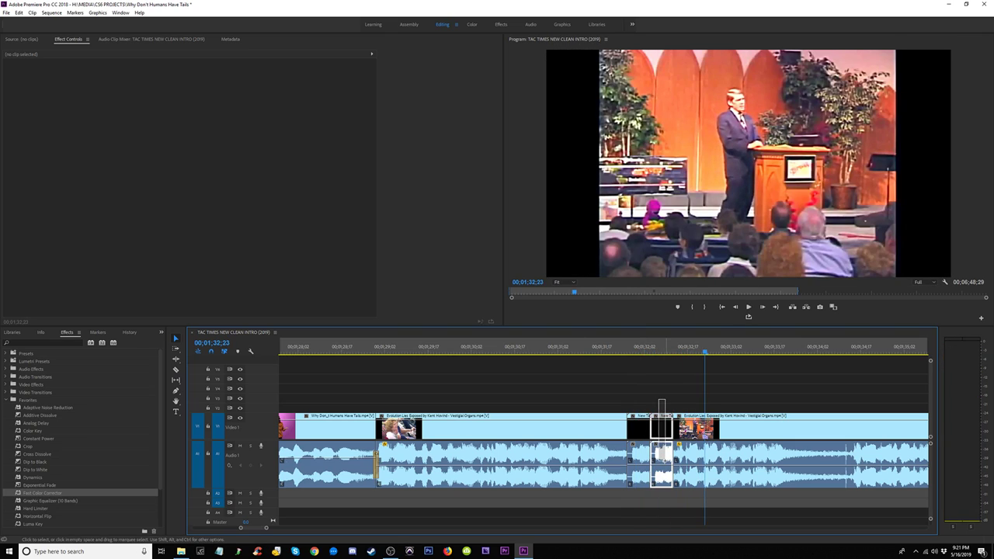
key(Delete)
key(Delete)
click(649, 431)
key(Delete)
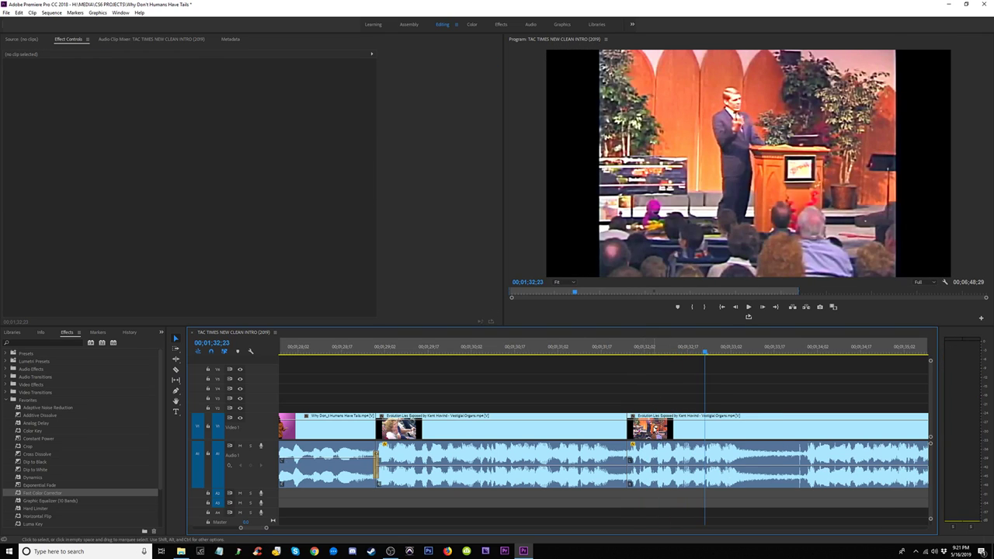
click(590, 353)
key(space)
click(550, 357)
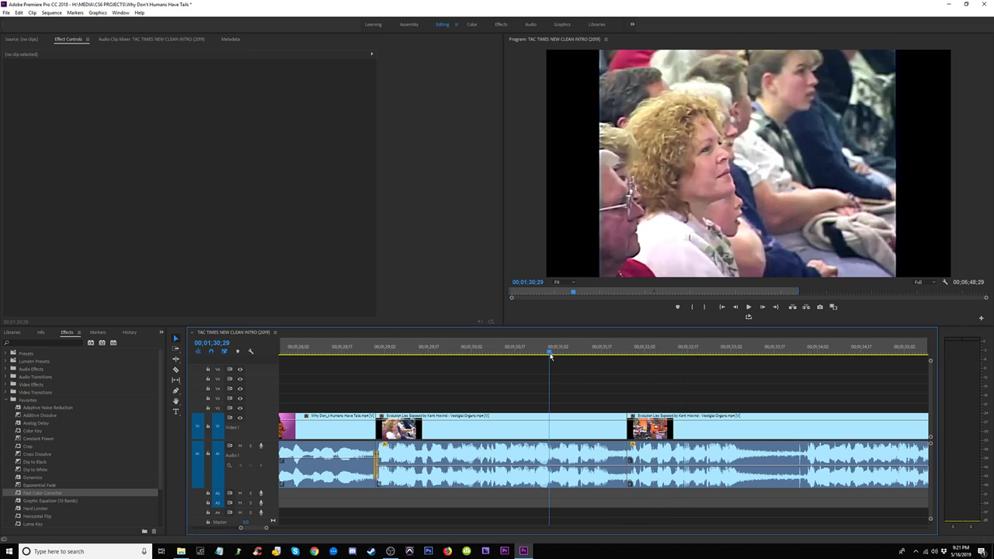
Step: Go to the final Evolution Lies clip before the empty stretch and review its opening section
key(minus)
key(minus)
key(minus)
key(minus)
key(minus)
key(minus)
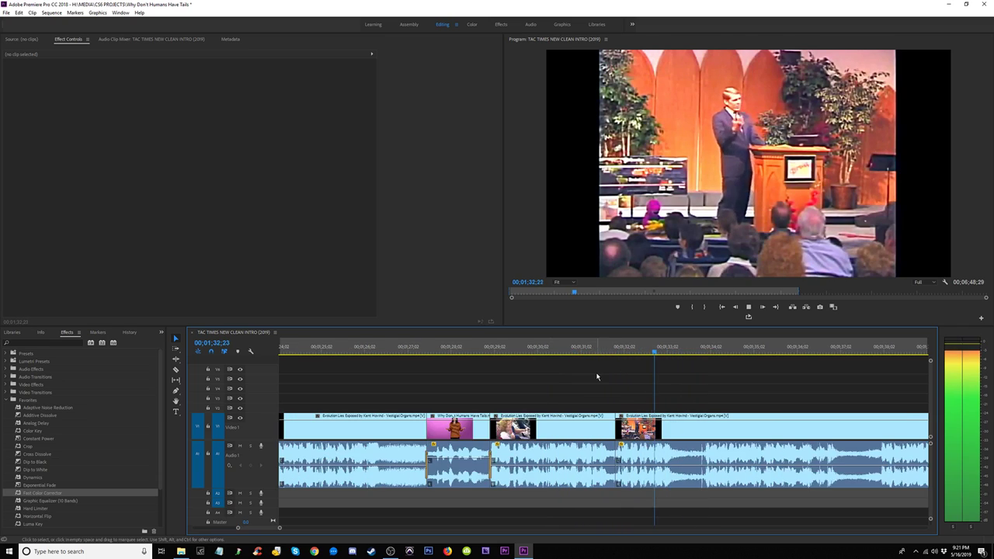
click(734, 349)
key(equal)
key(equal)
key(equal)
drag(553, 356, 412, 360)
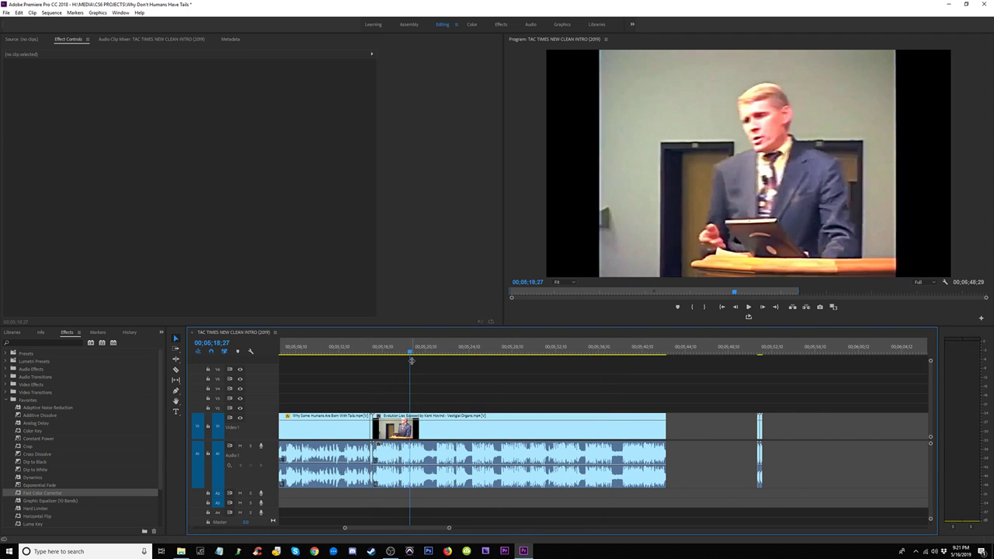
key(space)
key(minus)
key(minus)
key(minus)
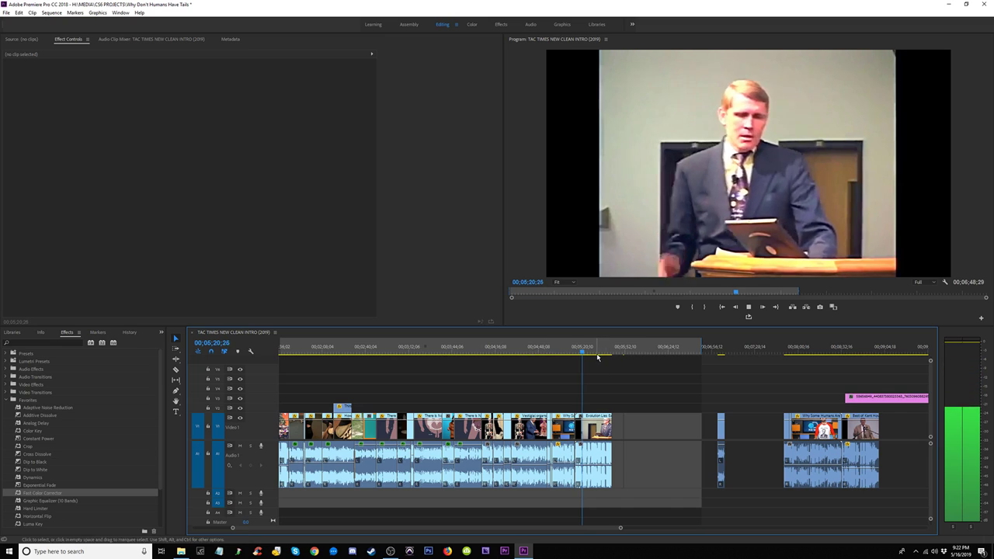
Step: Review the Why Some Humans Are Born With Tails clip, the short inserts before it and the transition into the final Evolution Lies clip
drag(584, 353, 572, 354)
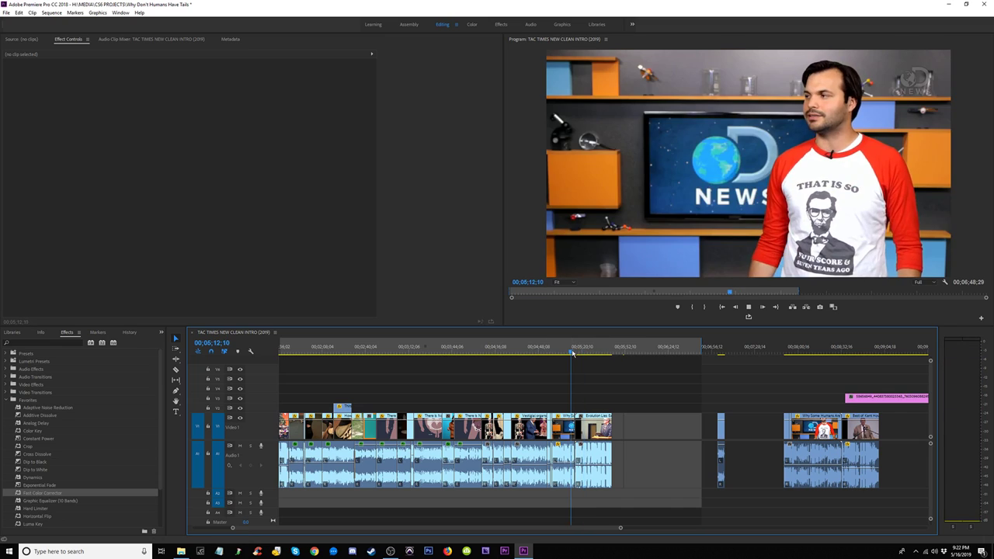
key(equal)
key(equal)
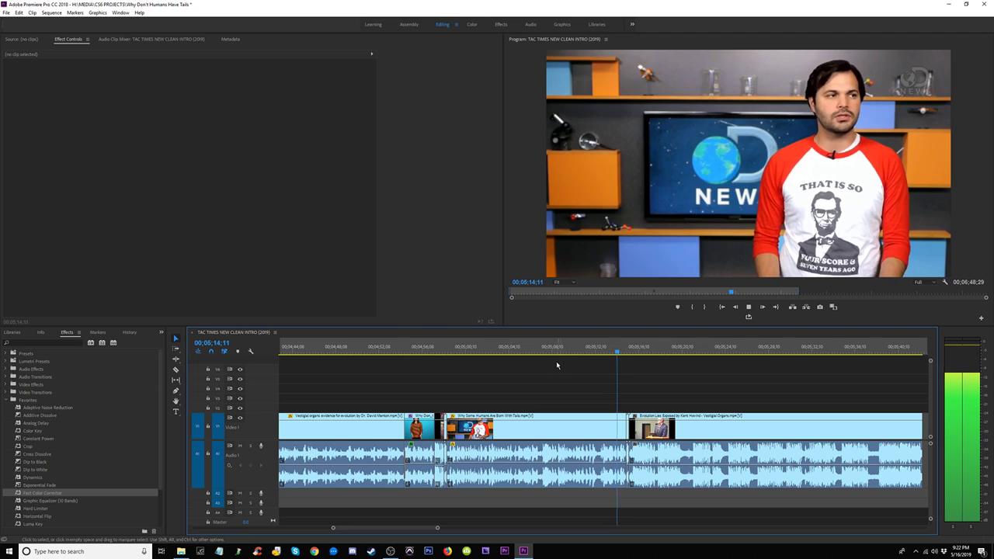
click(439, 351)
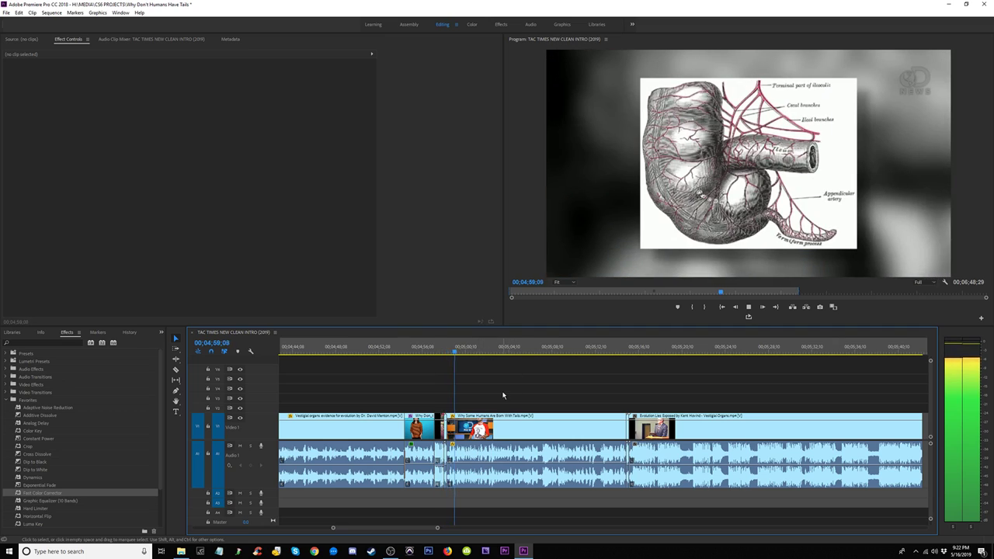
click(432, 351)
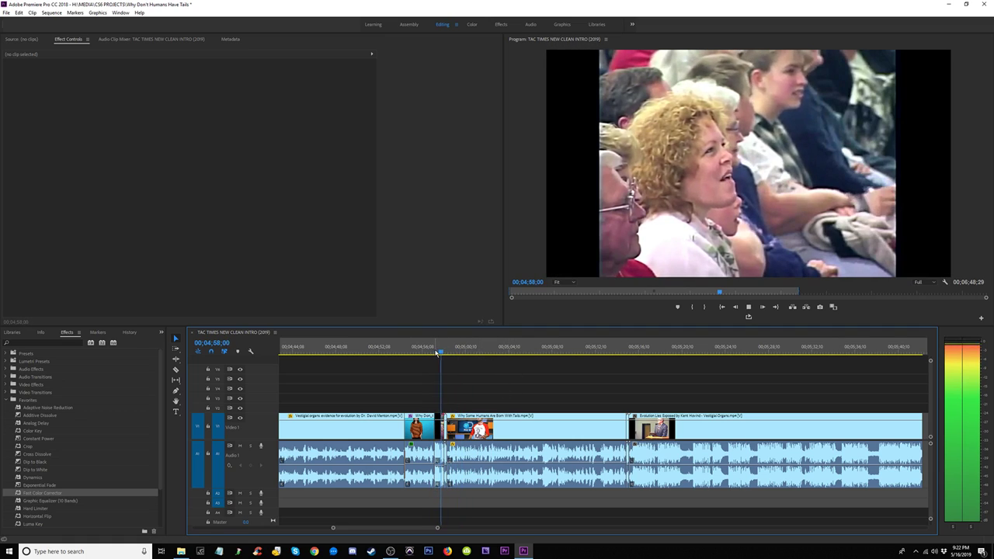
key(space)
drag(443, 354, 440, 357)
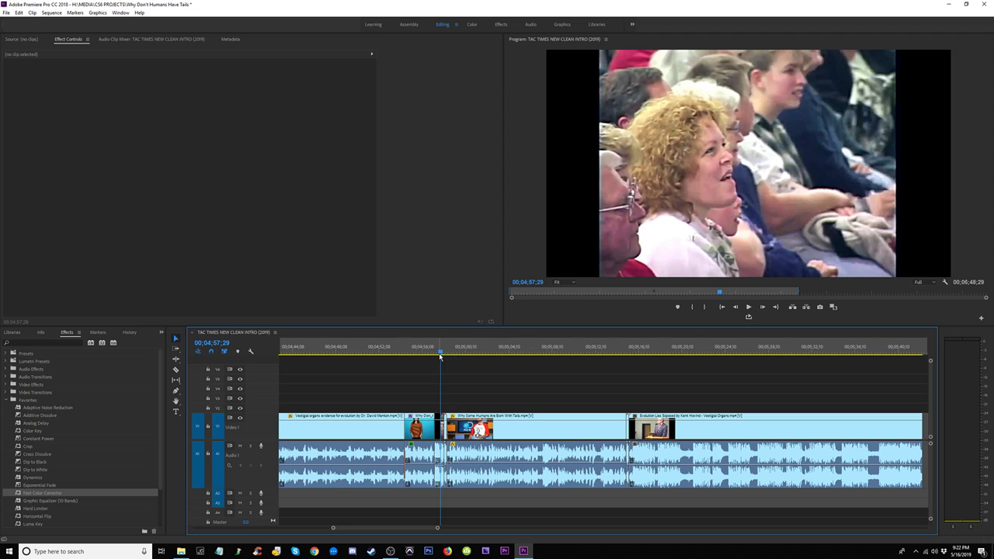
key(space)
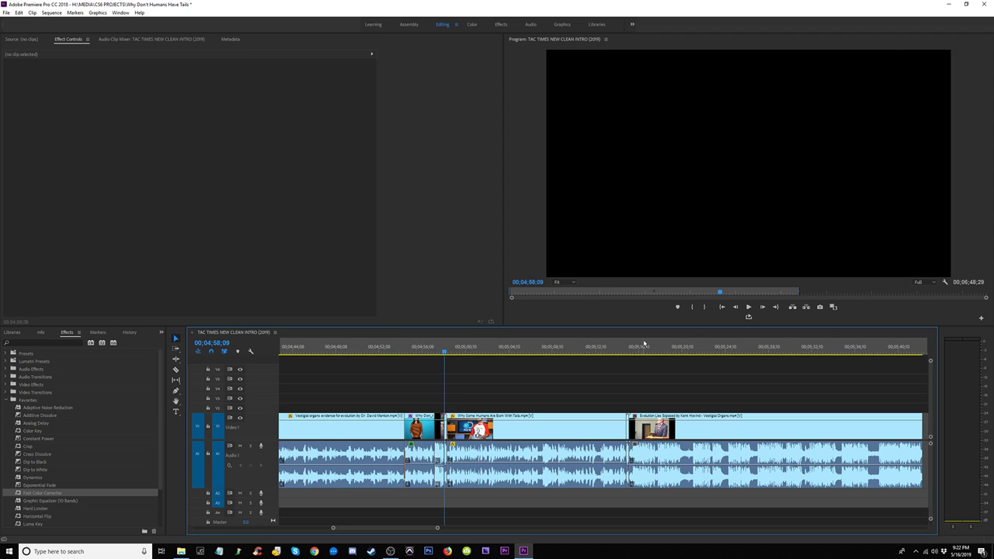
click(633, 348)
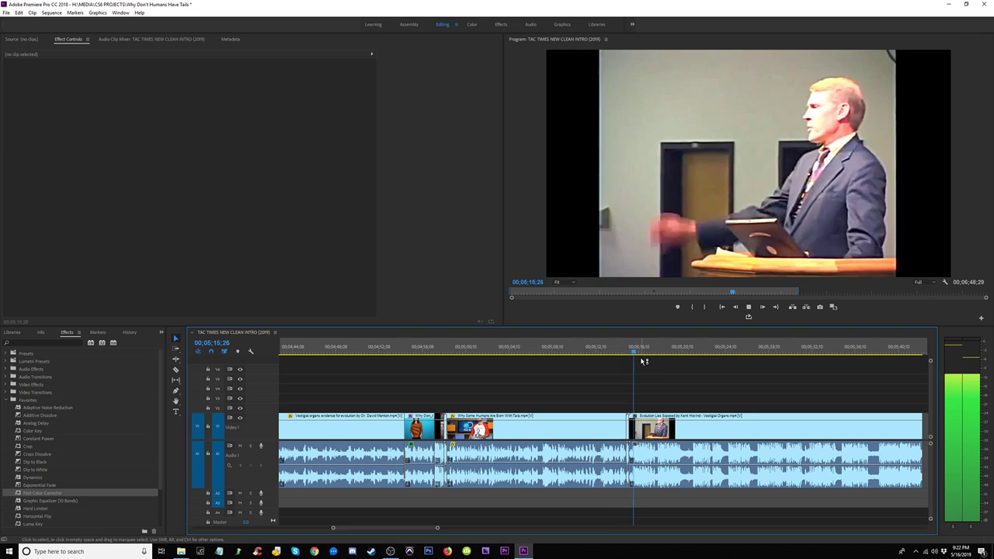
scroll(642, 358, down, 3)
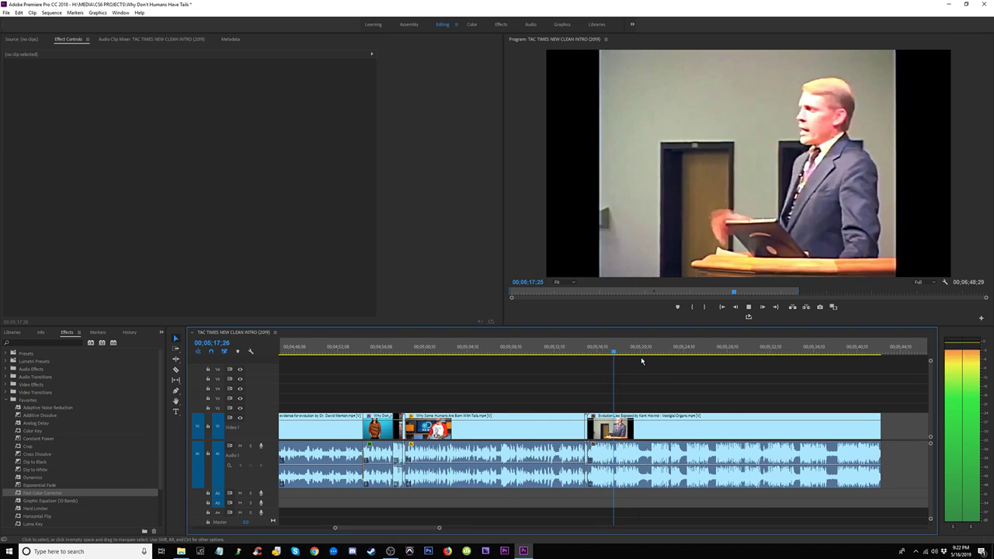
key(minus)
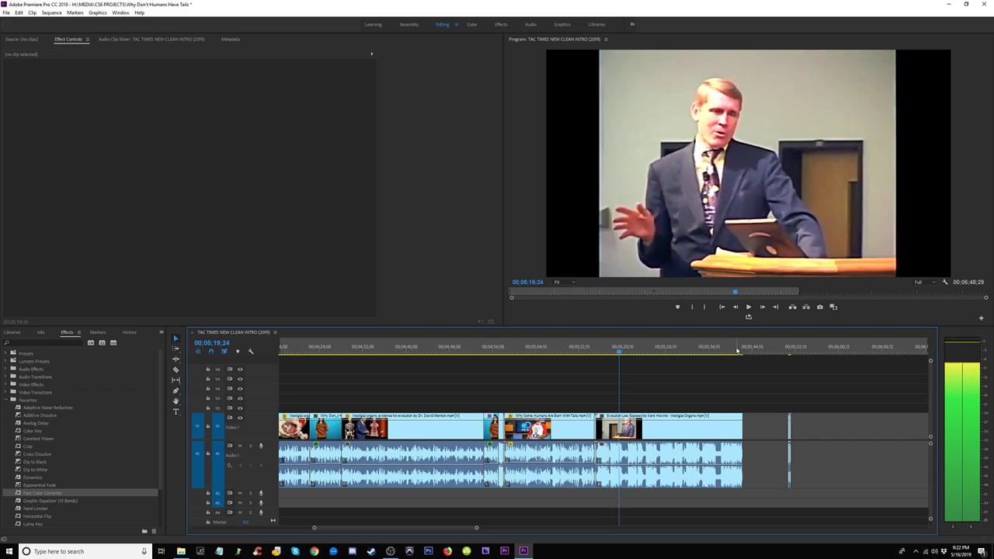
Step: Paste the Humans With Tails clip at the end of the final Evolution Lies clip and play from near that clip's start
click(738, 350)
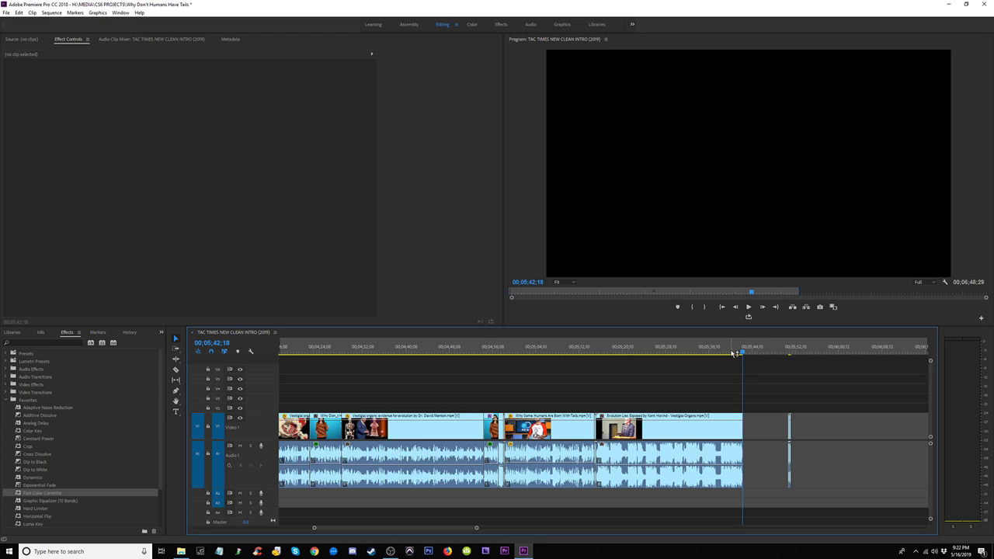
key(ctrl+v)
click(599, 353)
key(space)
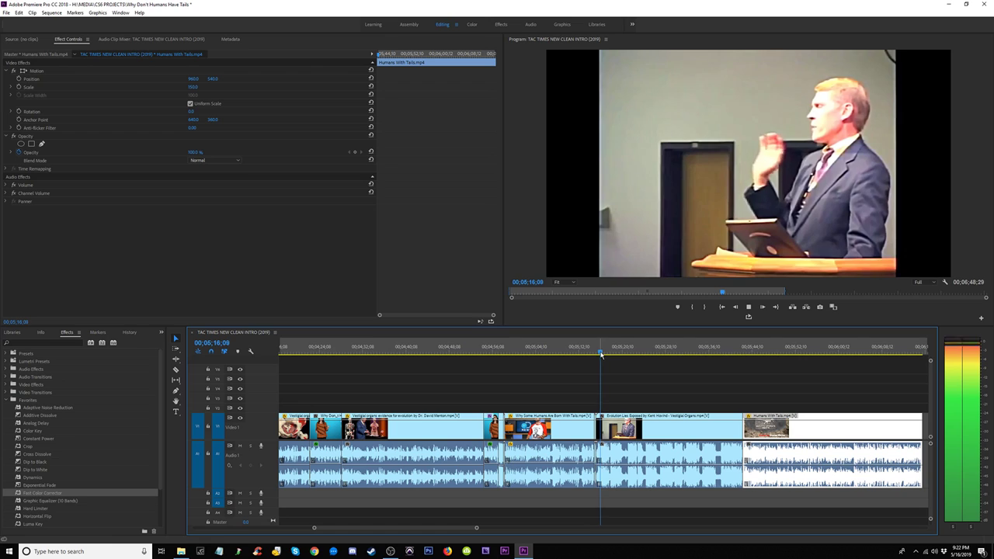
Step: Split the final Evolution Lies clip at about 00;05;21 and continue playing past the cut
key(c)
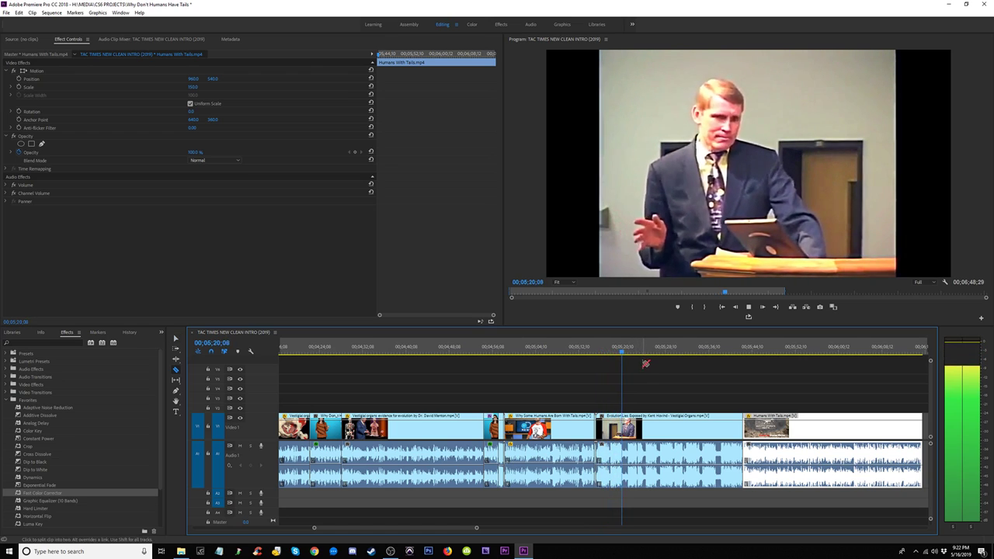
key(space)
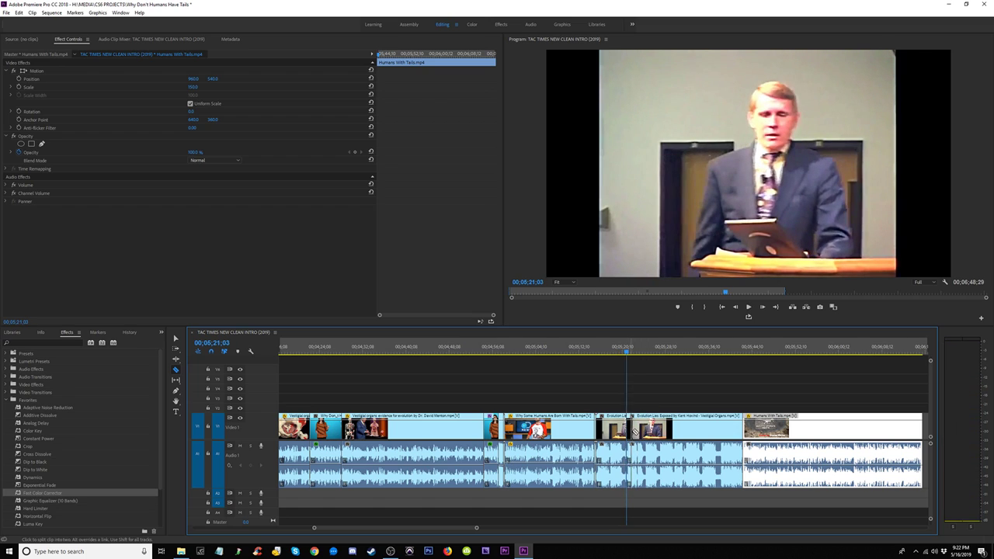
key(space)
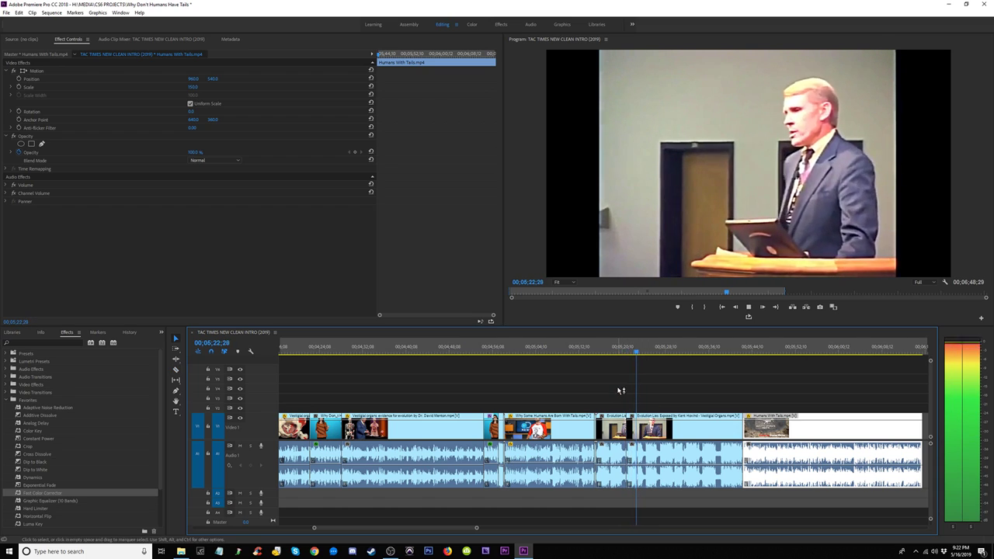
Step: Split the Why Some Humans Are Born With Tails clip at 00;05;02;13 and delete its opening part
click(500, 355)
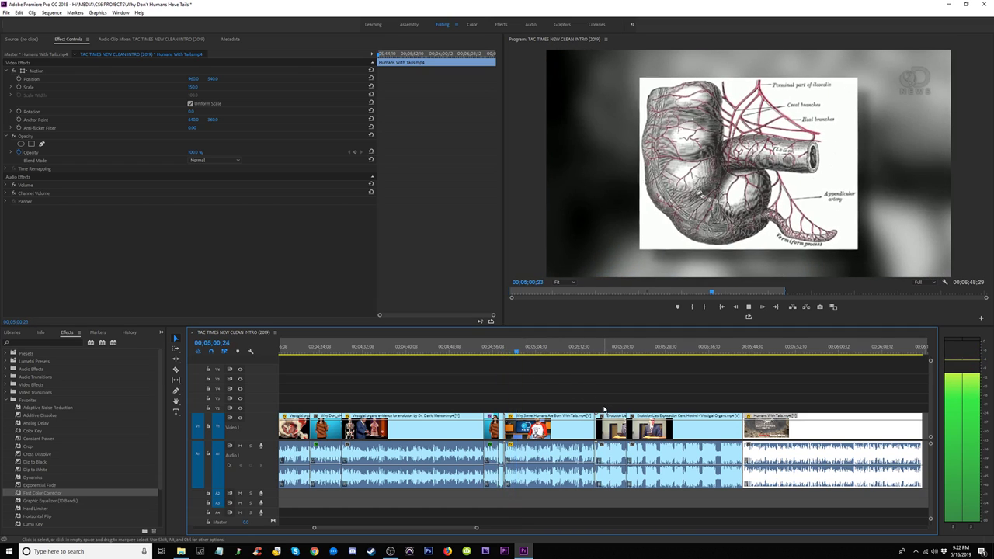
key(c)
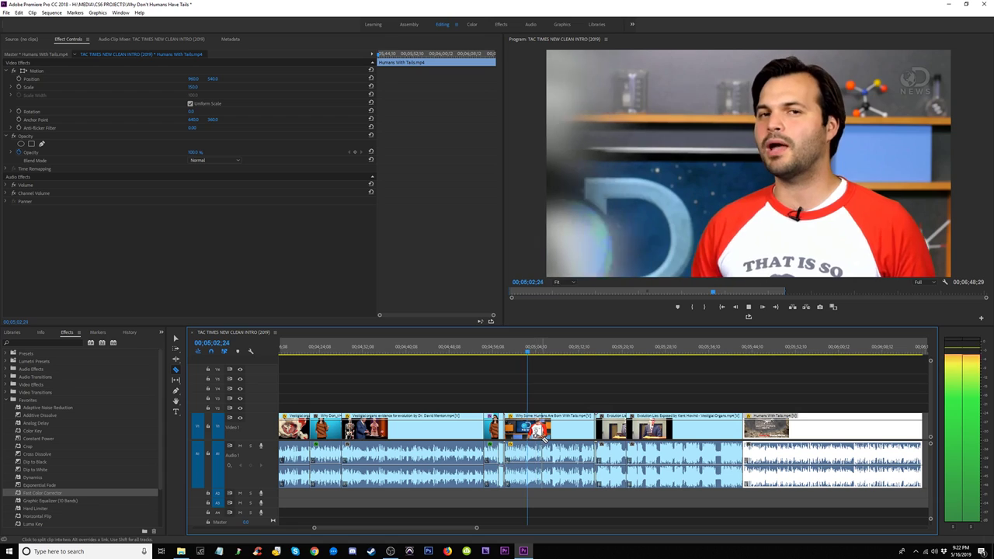
key(=)
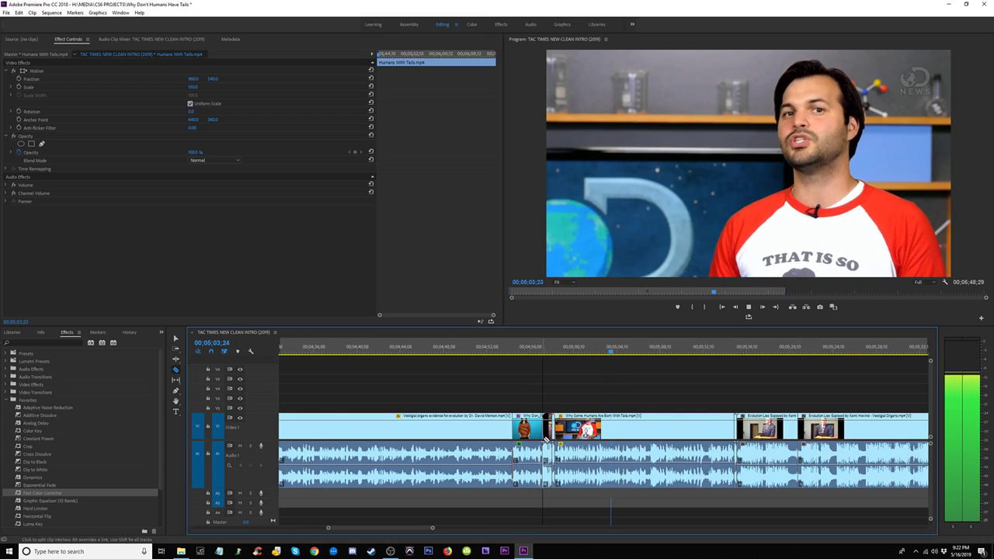
click(594, 351)
key(space)
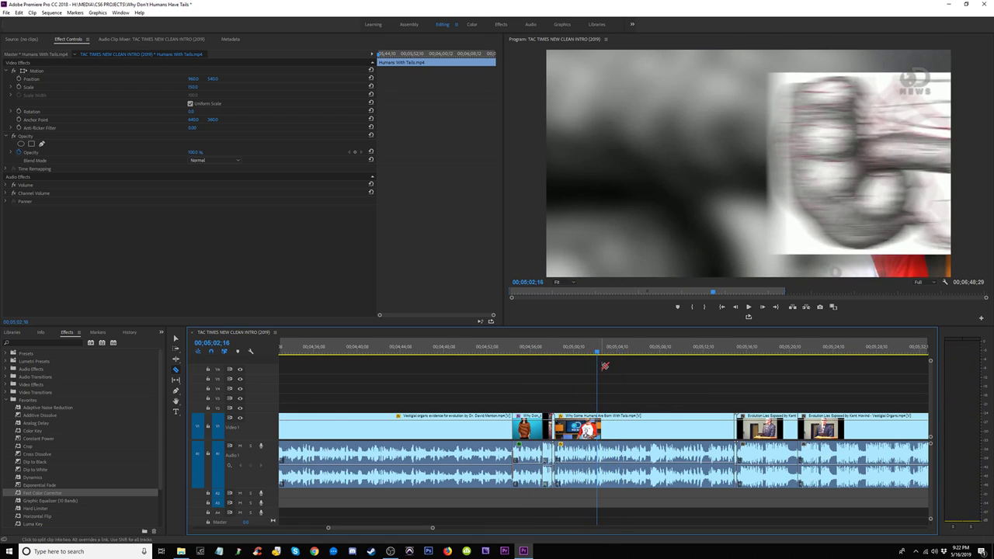
key(Left)
key(Left)
key(Left)
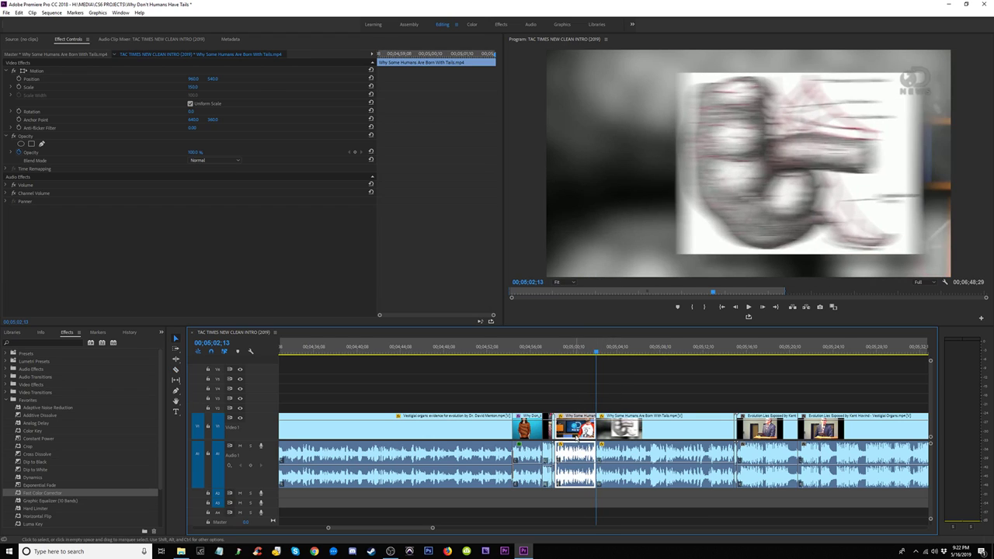
key(Delete)
Step: Try inserting the cut Why Some Humans Are Born With Tails portion into the final Evolution Lies clip at about 00;05;24
click(809, 352)
key(space)
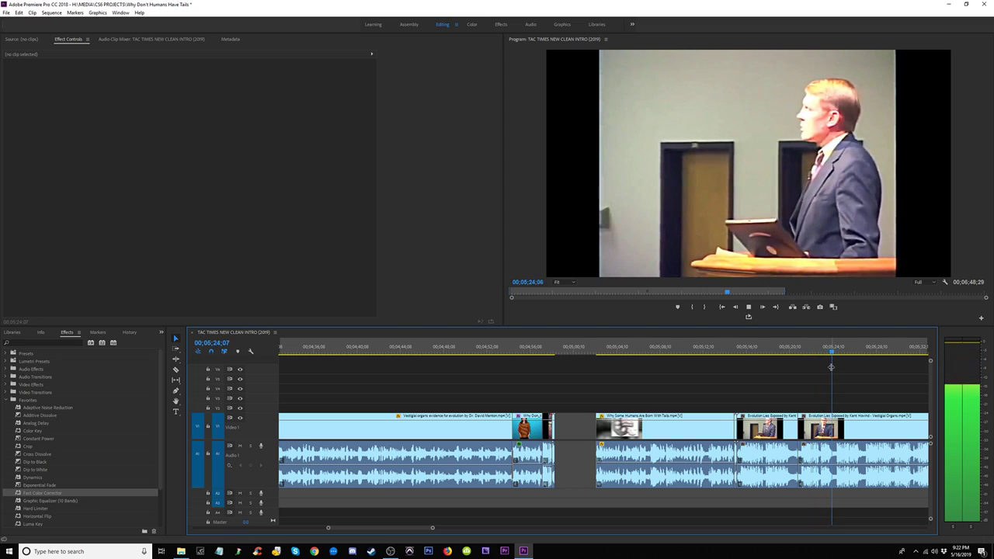
key(space)
key(ctrl+shift+v)
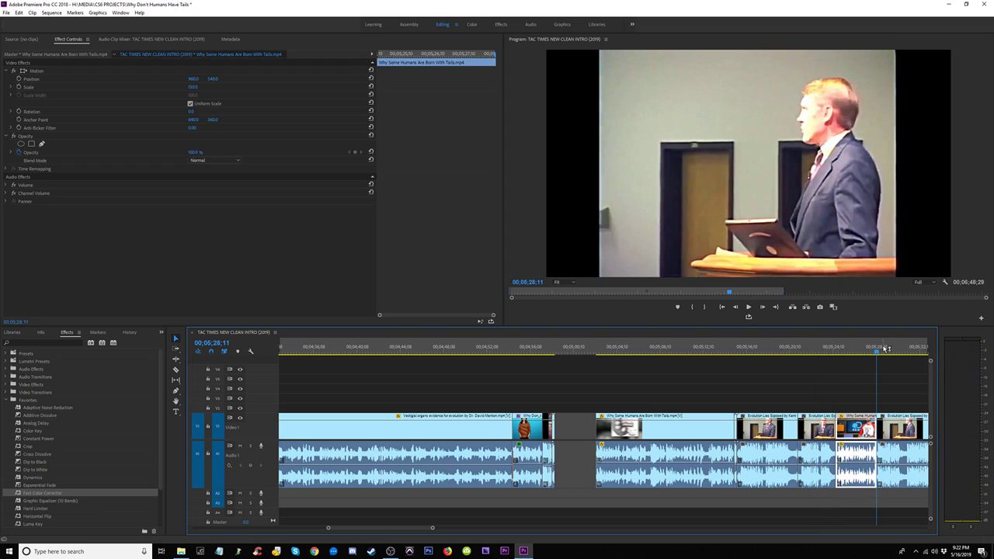
Step: Review the transition out of the inserted portion, the remaining Why Some Humans Are Born With Tails clip and the following Evolution Lies passage
key(space)
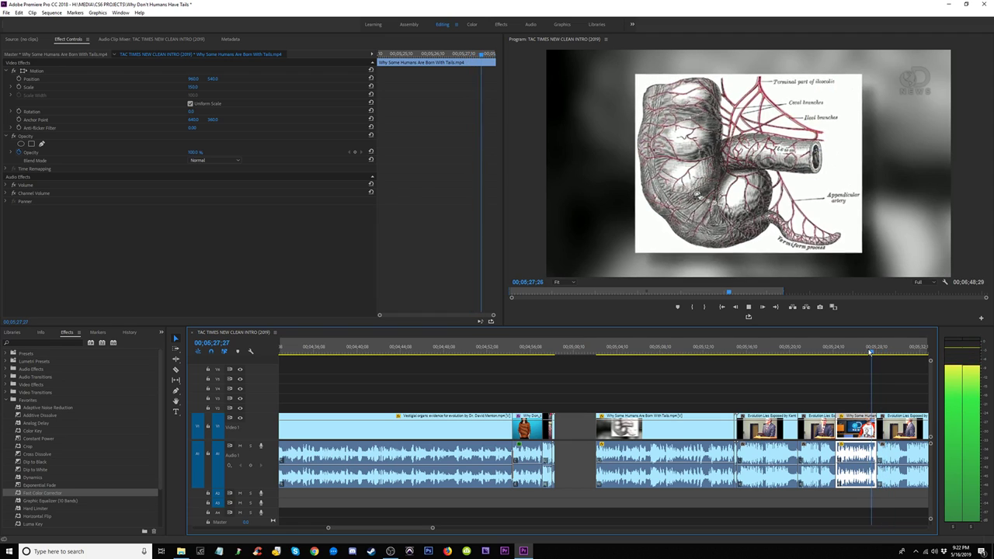
click(870, 351)
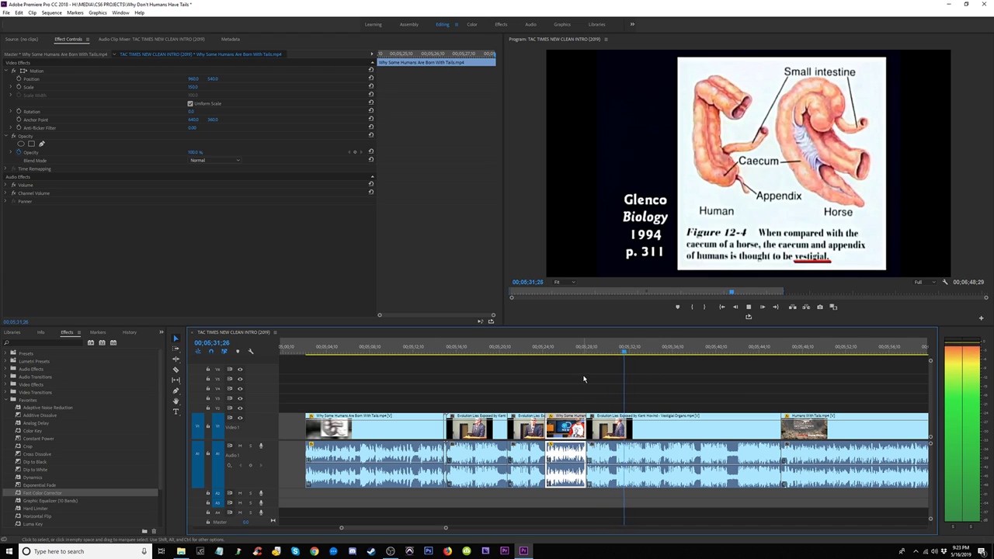
click(571, 351)
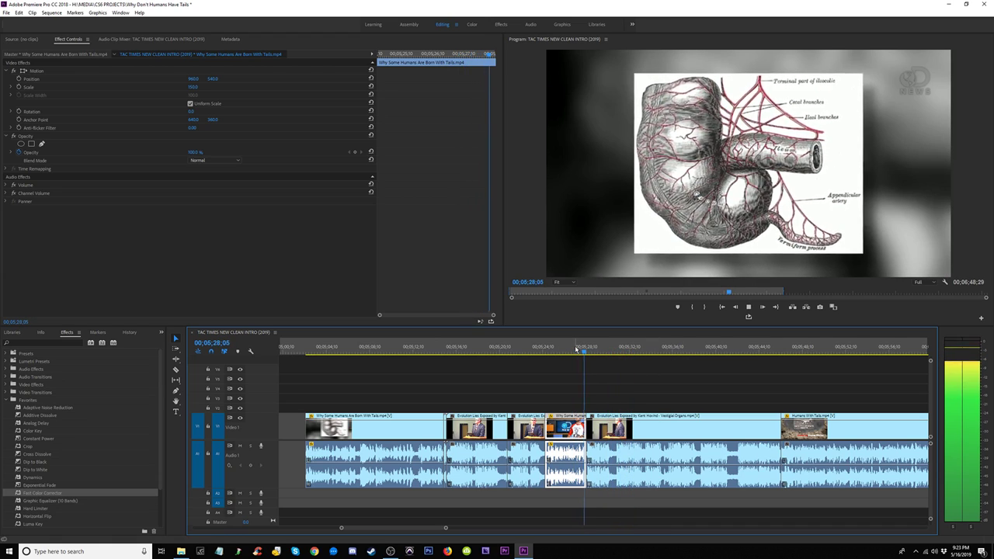
key(minus)
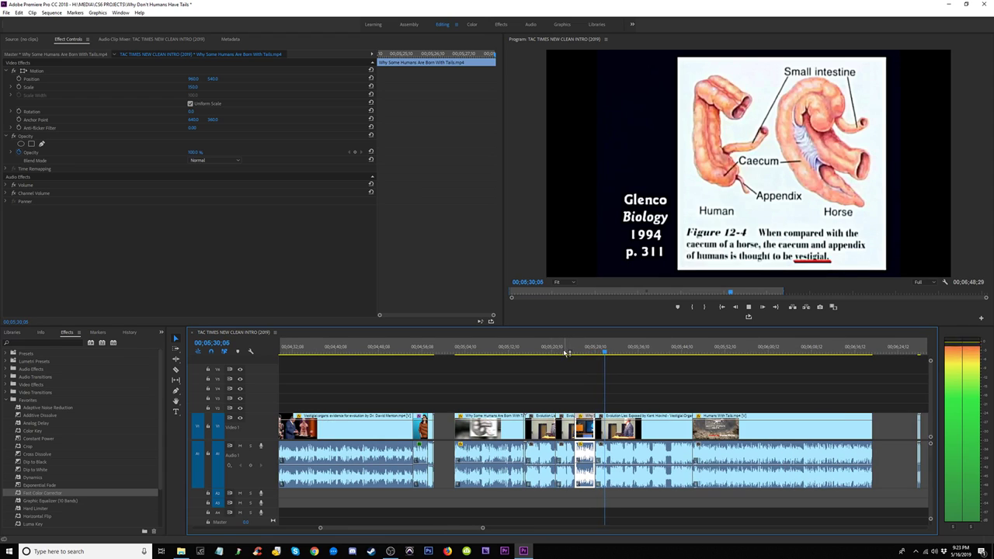
click(459, 351)
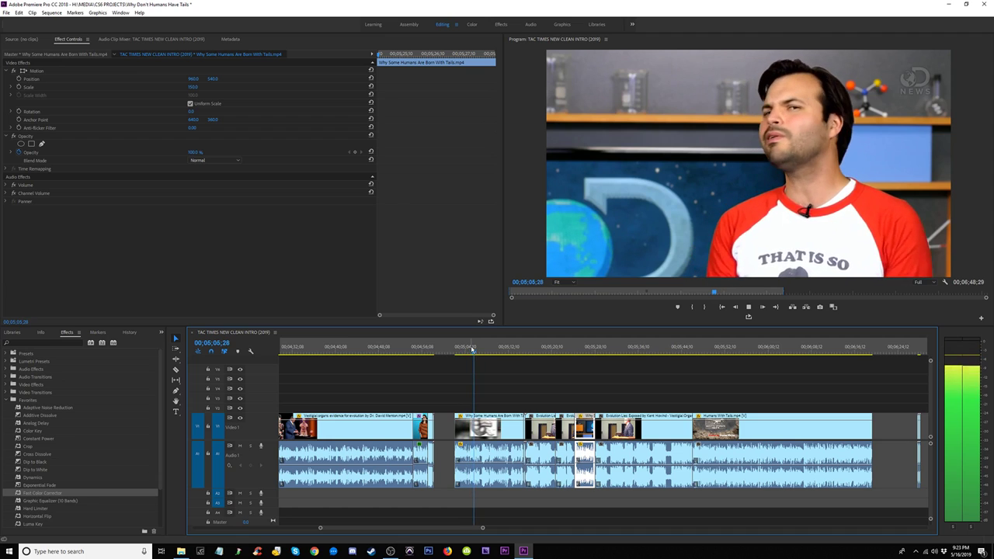
key(c)
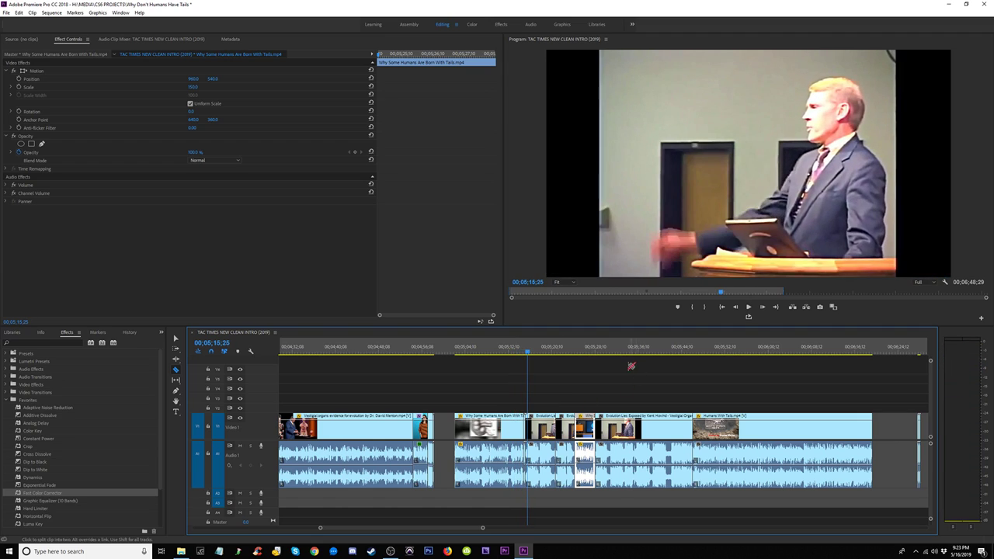
click(623, 354)
click(534, 353)
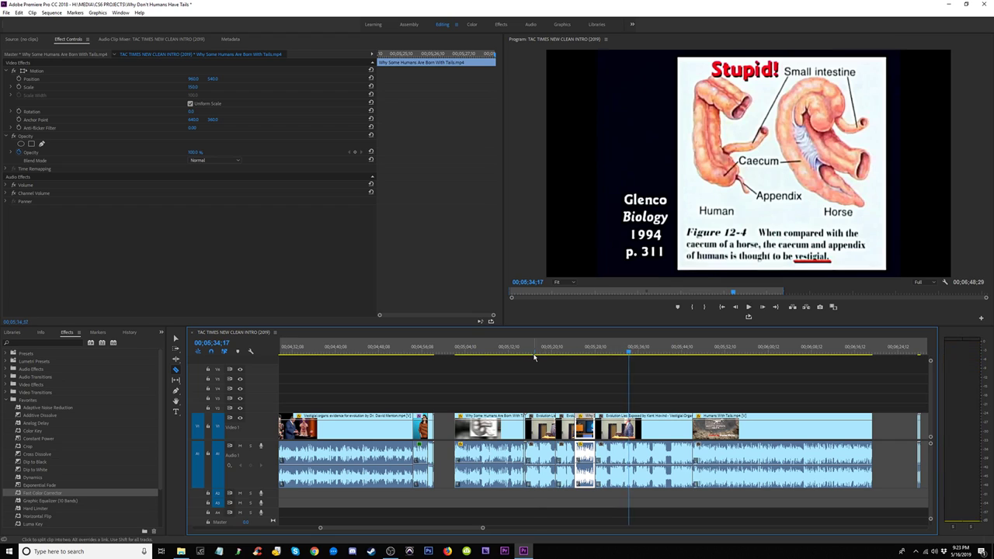
click(620, 353)
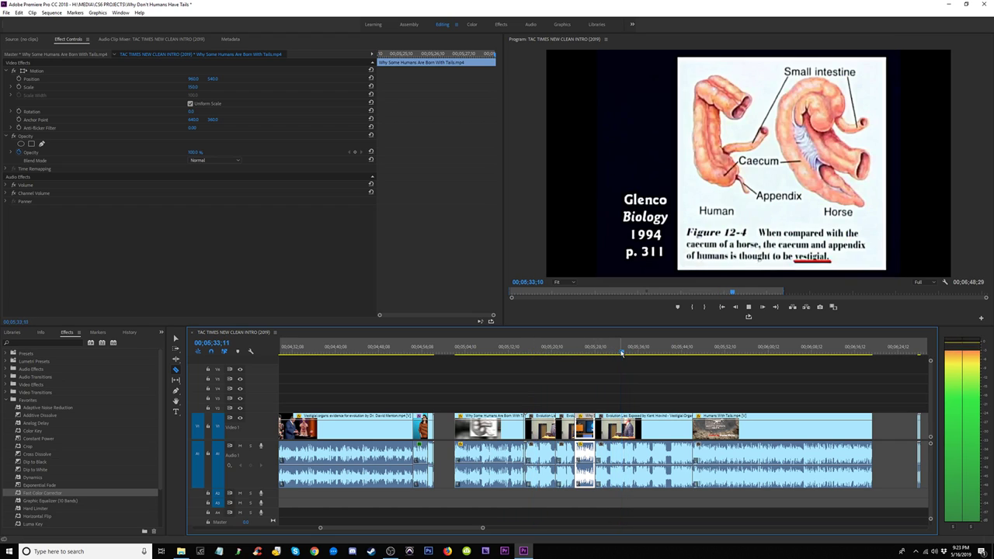
click(601, 354)
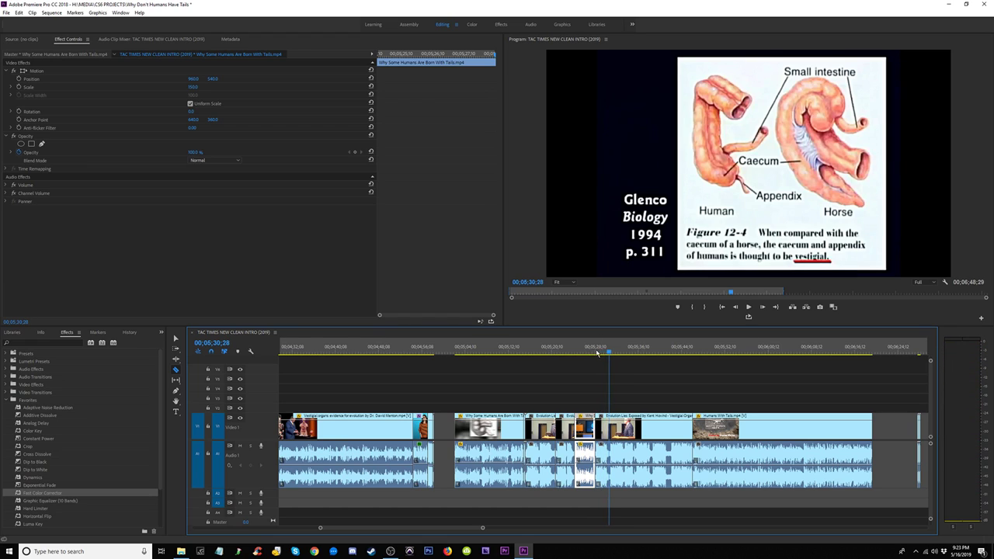
click(595, 354)
Step: Undo the insertion, removal and split of the Why Some Humans Are Born With Tails clip, checking playback around its former cut
key(shift+Delete)
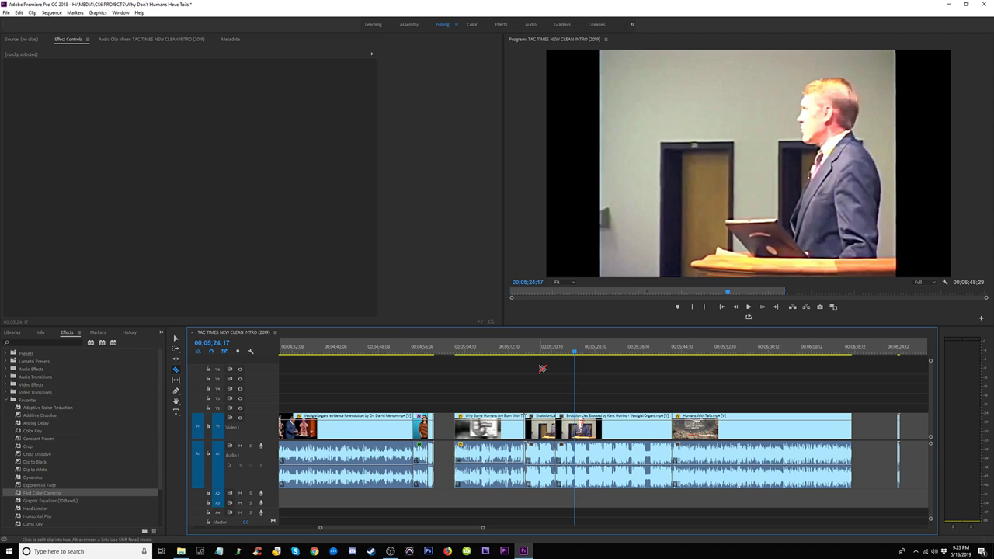
key(v)
click(476, 453)
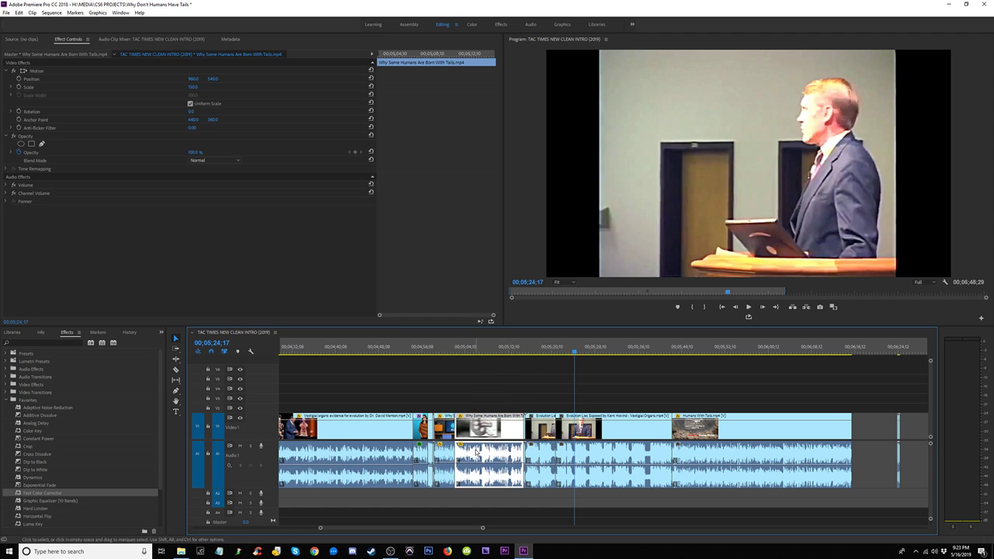
click(461, 354)
key(space)
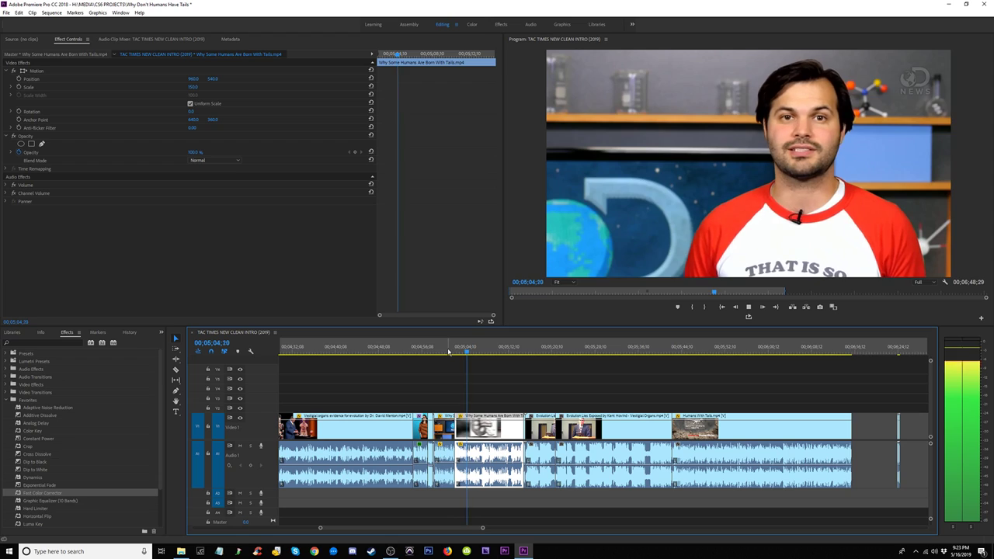
click(446, 352)
key(space)
key(ctrl+z)
Step: Cut the whole Why Some Humans Are Born With Tails clip from the timeline and play the Evolution Lies passage to 00;05;24;13
drag(471, 383, 493, 481)
key(Delete)
click(533, 351)
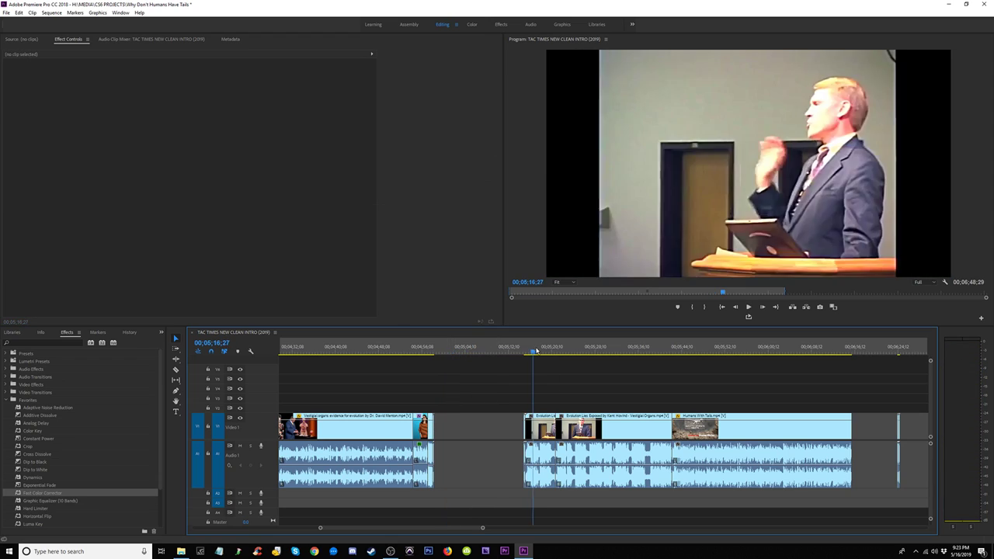
key(space)
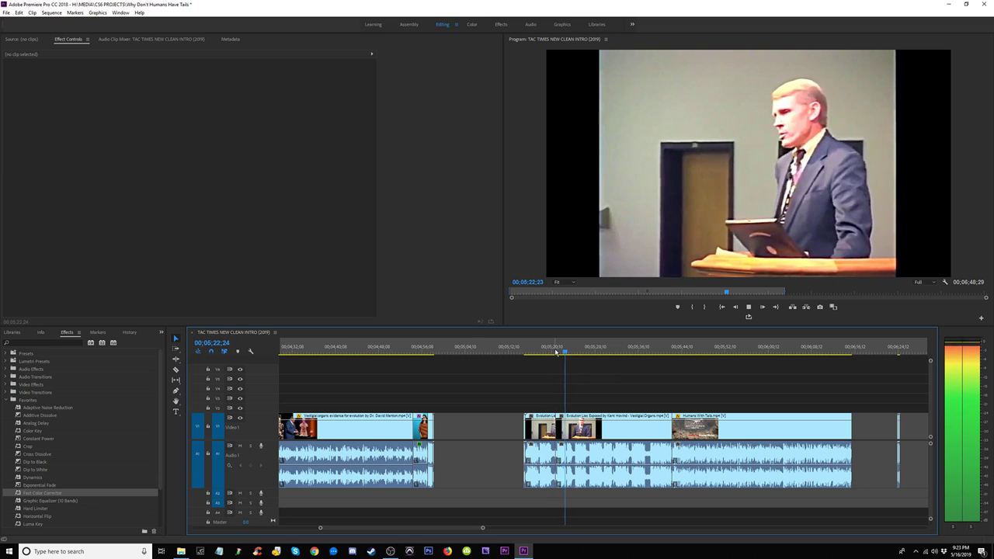
key(space)
key(space)
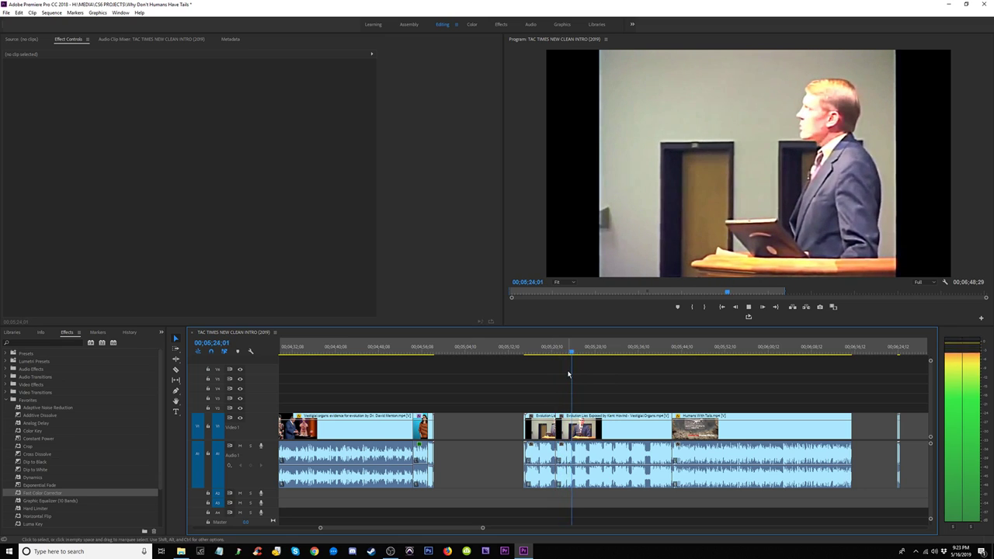
key(space)
Step: Move the short Evolution Lies clip into the gap at about 00;05;03 and extend the final one's start back to about 00;05;15
mouse_move(567, 431)
mouse_down()
mouse_move(556, 441)
mouse_move(556, 427)
mouse_up()
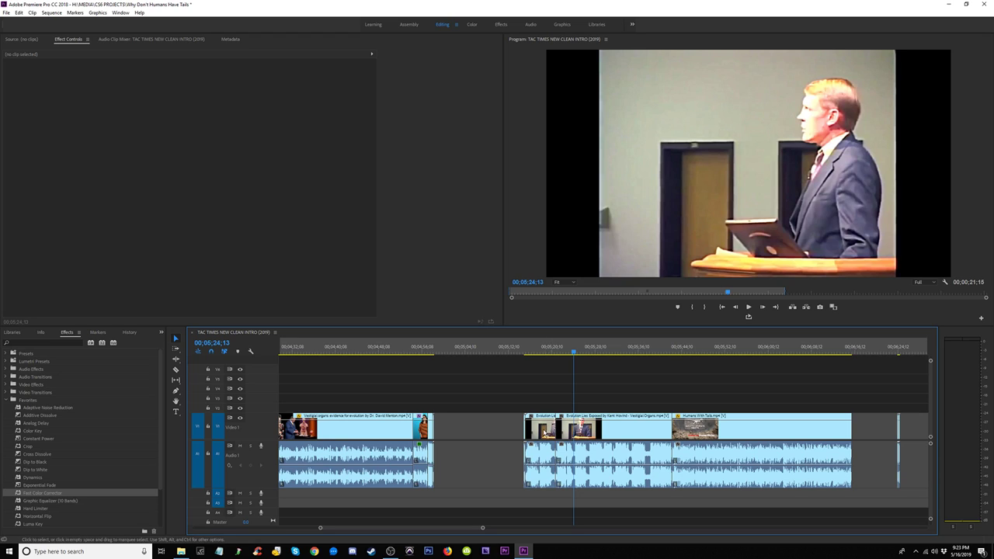
drag(552, 426, 488, 426)
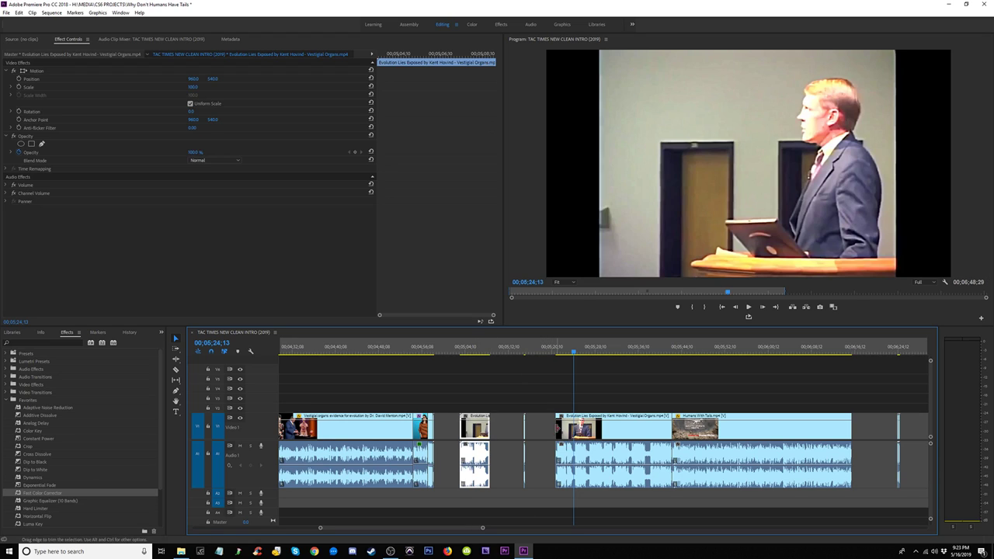
drag(556, 426, 509, 432)
Step: Insert the Why Some Humans Are Born With Tails clip into the Evolution Lies clip at 00;05;24;13 and play both of its transitions
key(ctrl+shift+v)
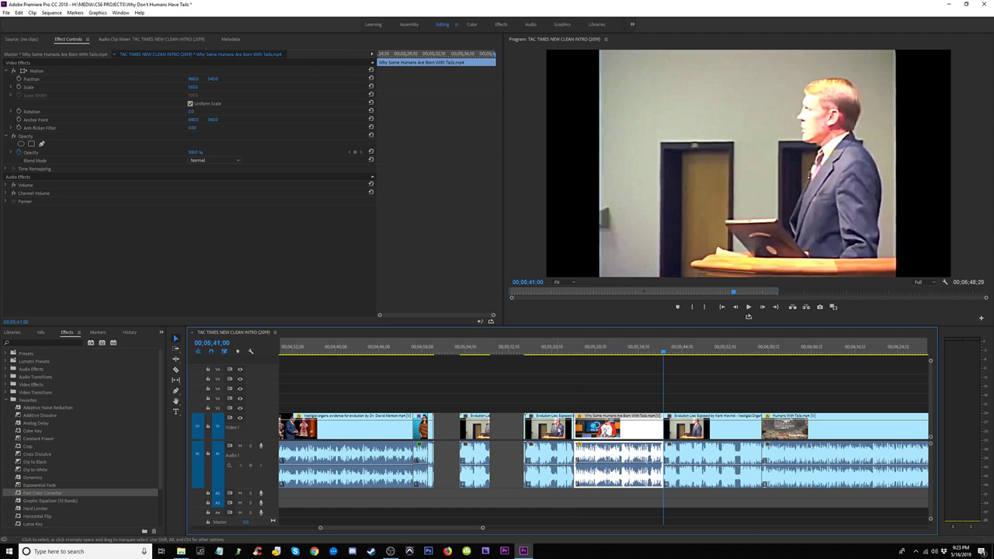
click(574, 355)
key(space)
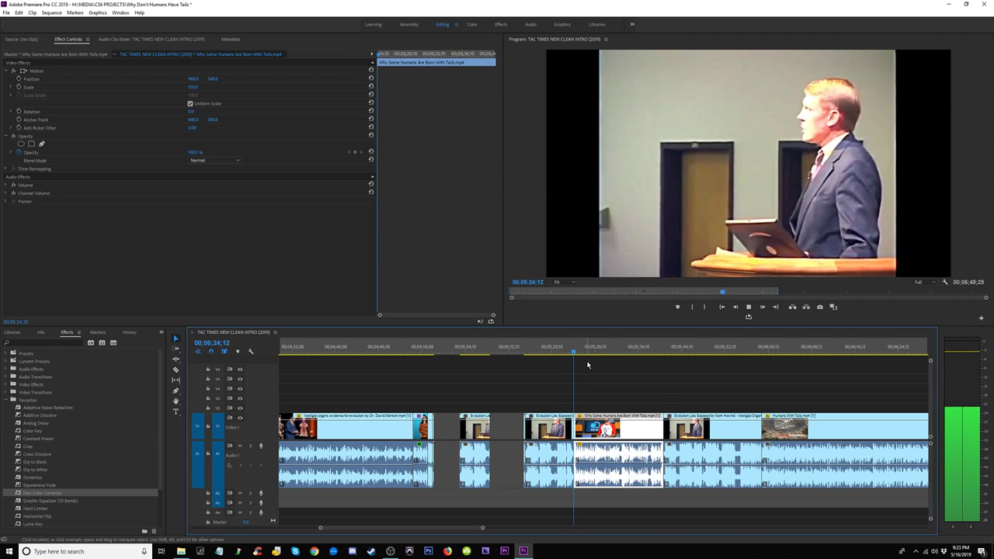
click(656, 353)
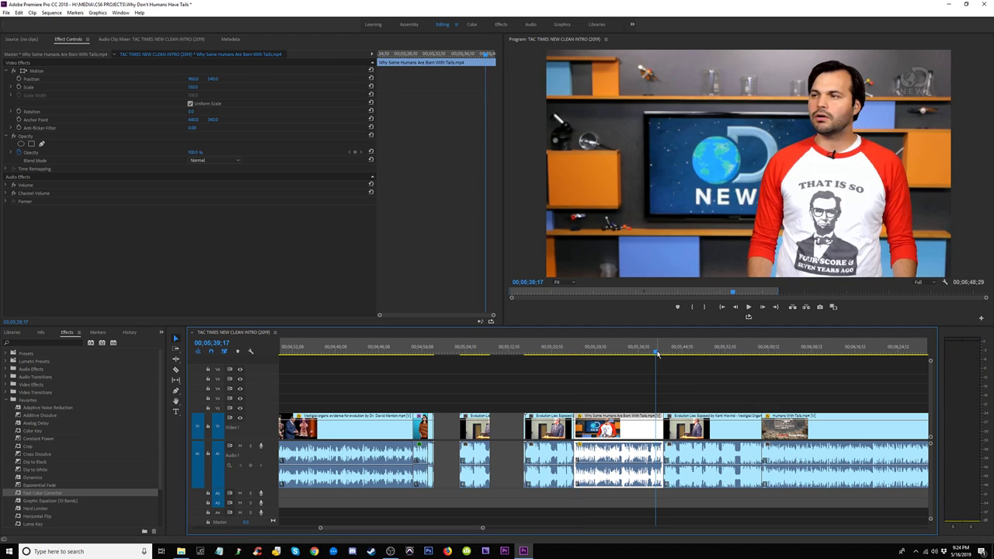
key(space)
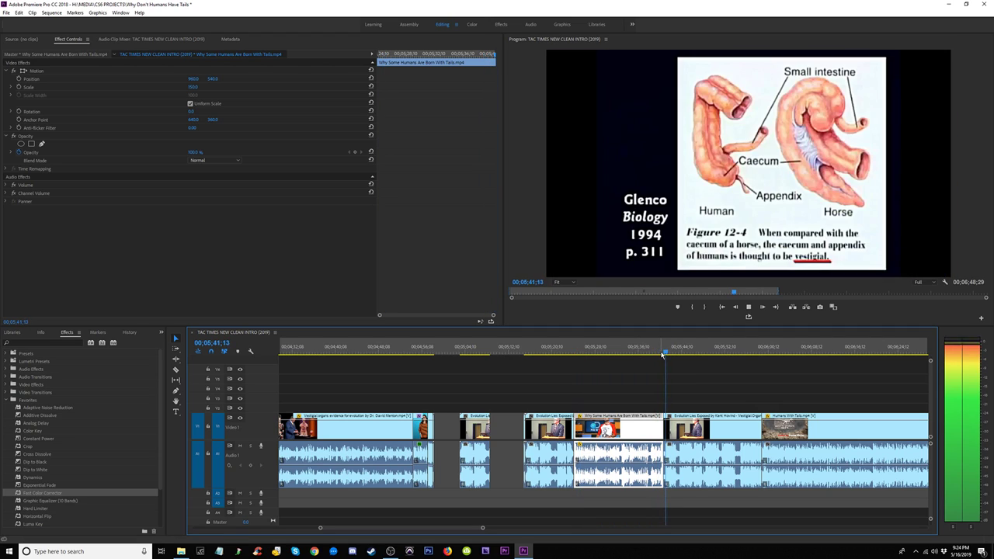
Step: Trim the start of the Evolution Lies clip after the insert to 00;05;41;03 and close the resulting gap
key(=)
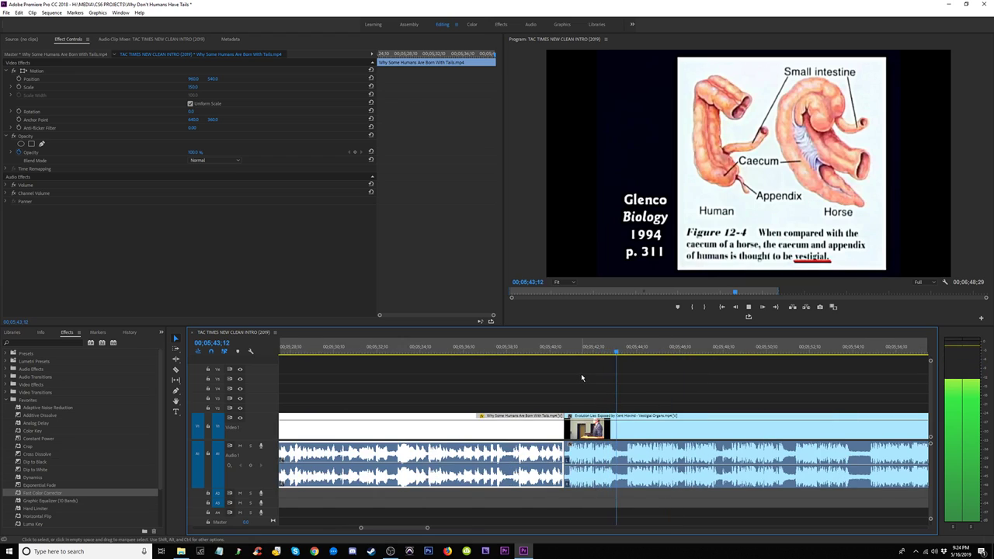
drag(565, 352, 568, 356)
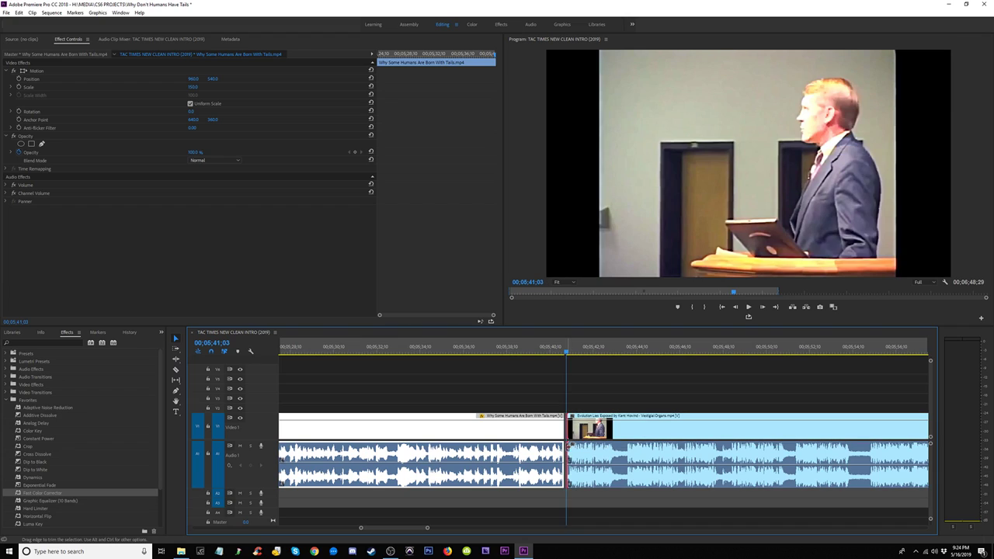
click(567, 453)
drag(567, 432, 566, 450)
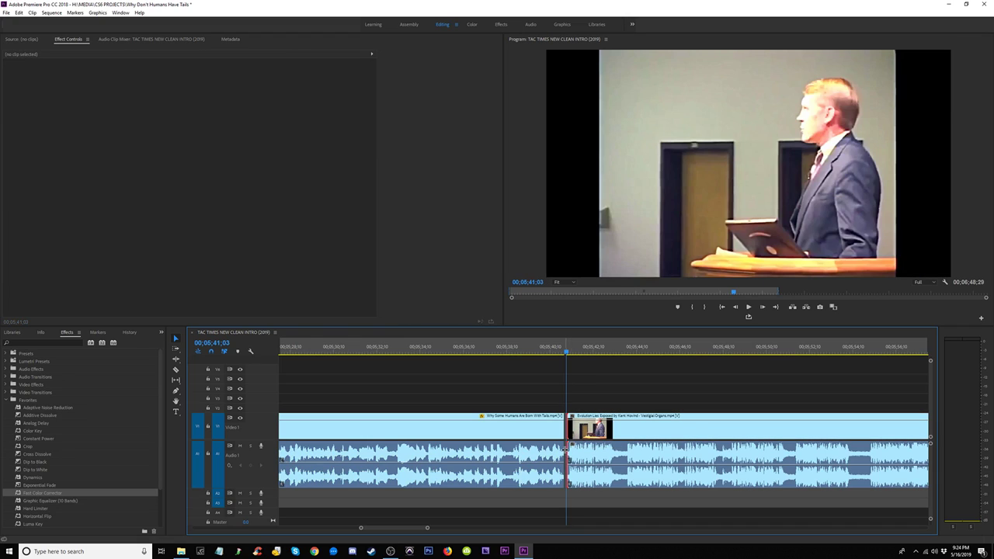
key(=)
key(=)
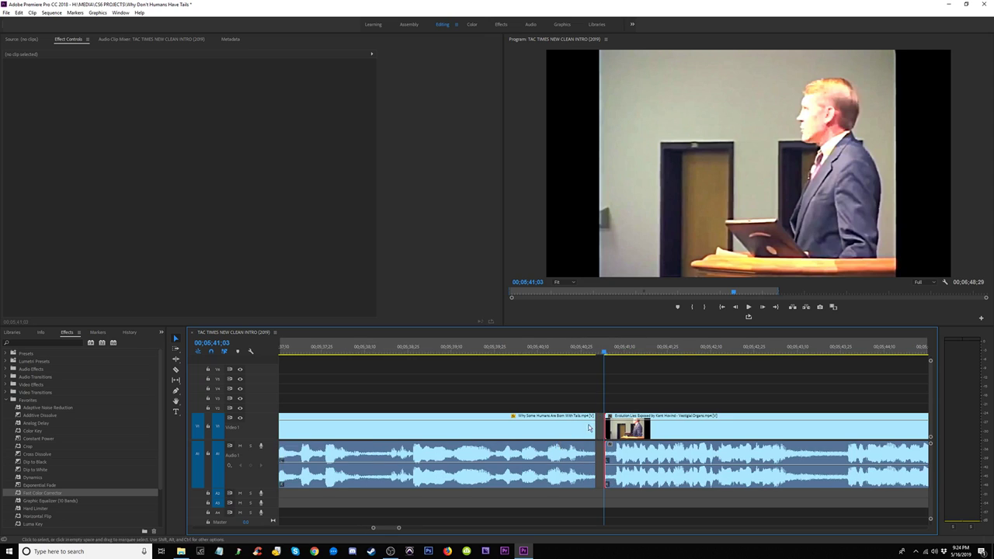
key(Delete)
Step: Review the join between the end of the Why Some Humans Are Born With Tails clip and the following Evolution Lies clip
click(546, 348)
key(space)
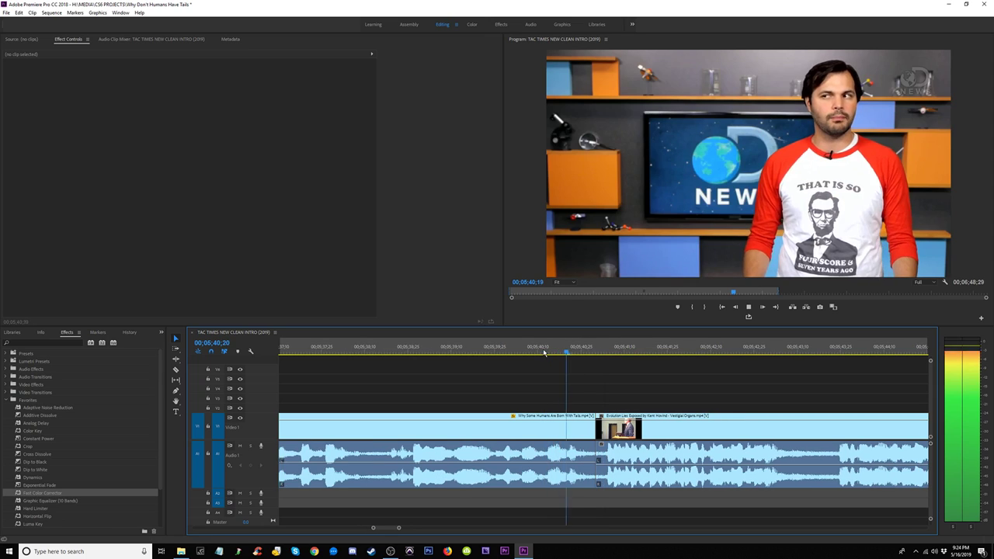
key(-)
key(-)
key(-)
key(-)
key(=)
key(=)
key(=)
drag(541, 349, 496, 359)
key(space)
click(436, 351)
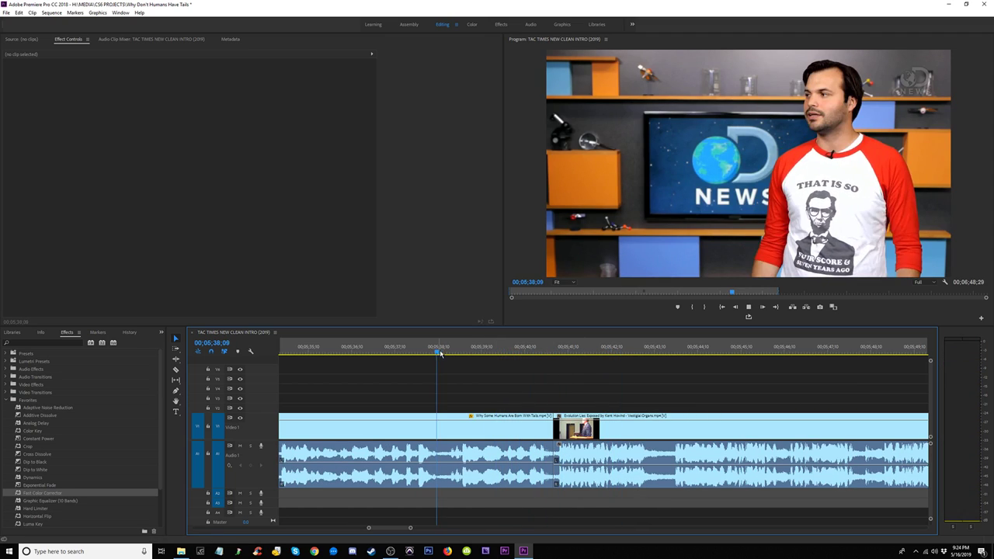
key(space)
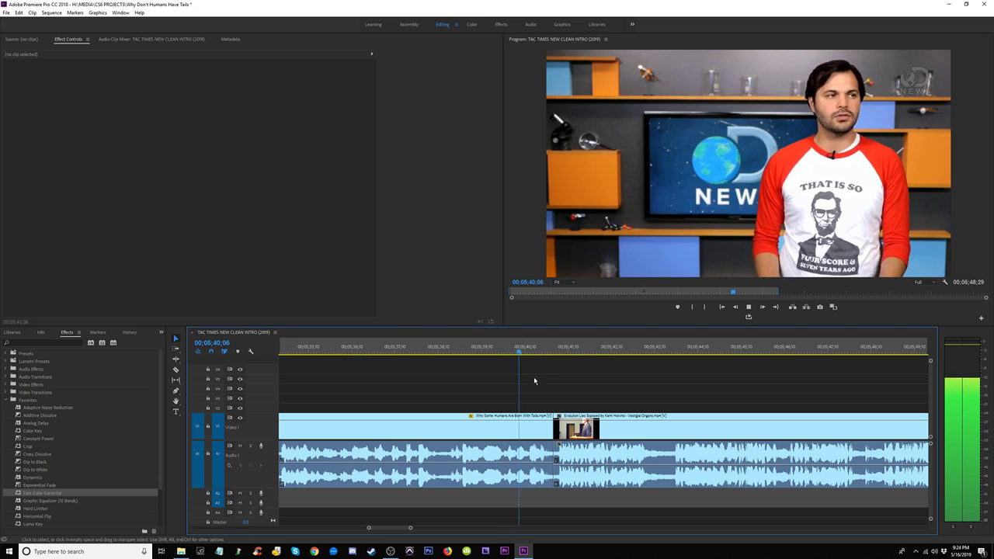
key(space)
Step: Move the Evolution Lies clip two frames earlier over the end of the Why Some Humans Are Born With Tails clip and play the join
click(556, 427)
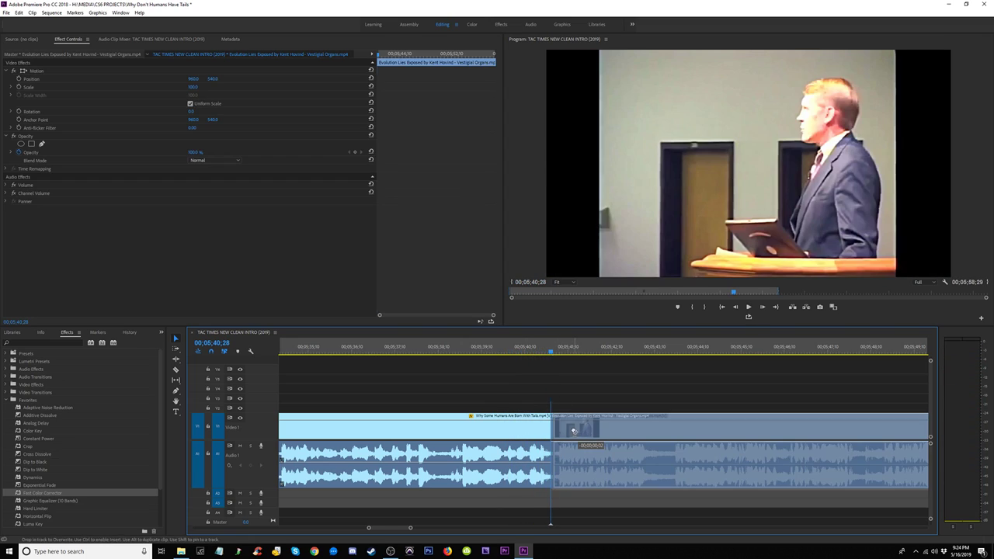
key(space)
key(space)
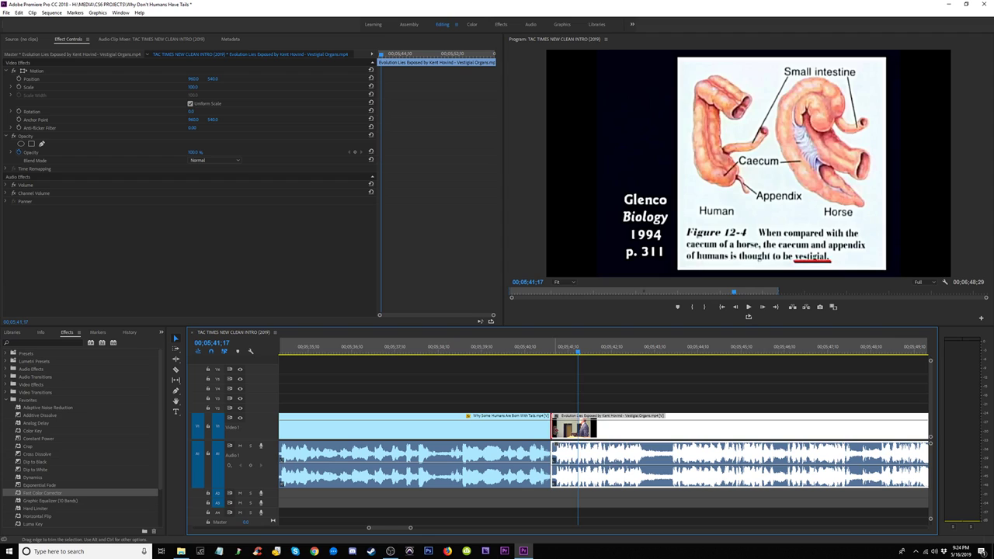
Step: Try shifting only the video cut into the Evolution Lies clip slightly later than its audio cut, and replay the join
alt+drag(551, 428, 556, 430)
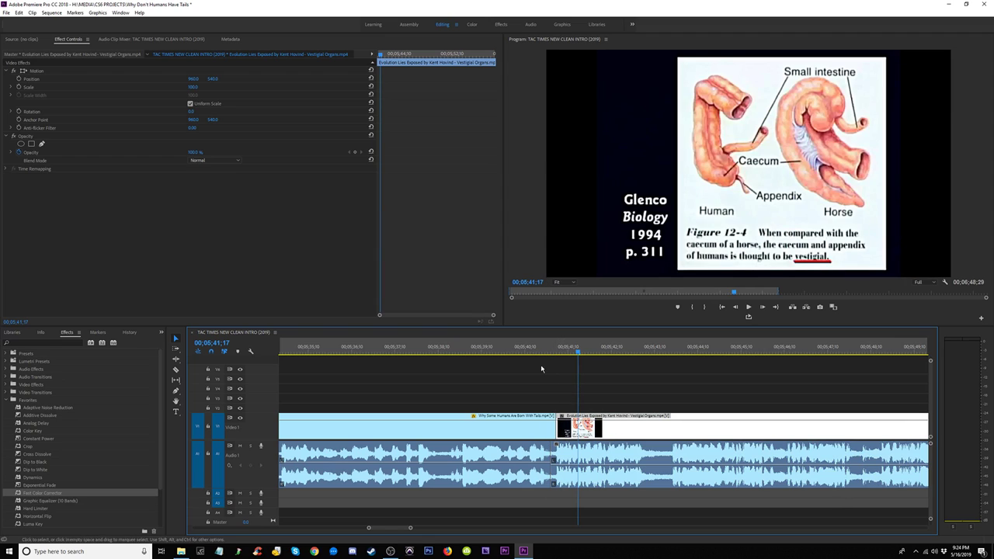
click(521, 347)
key(space)
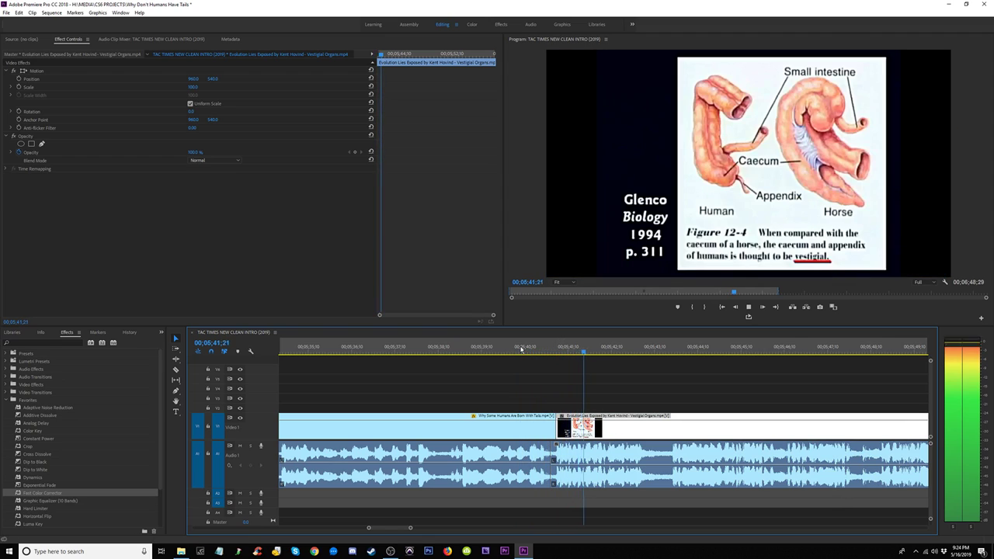
key(space)
key(ctrl+z)
key(ctrl+z)
key(space)
click(519, 353)
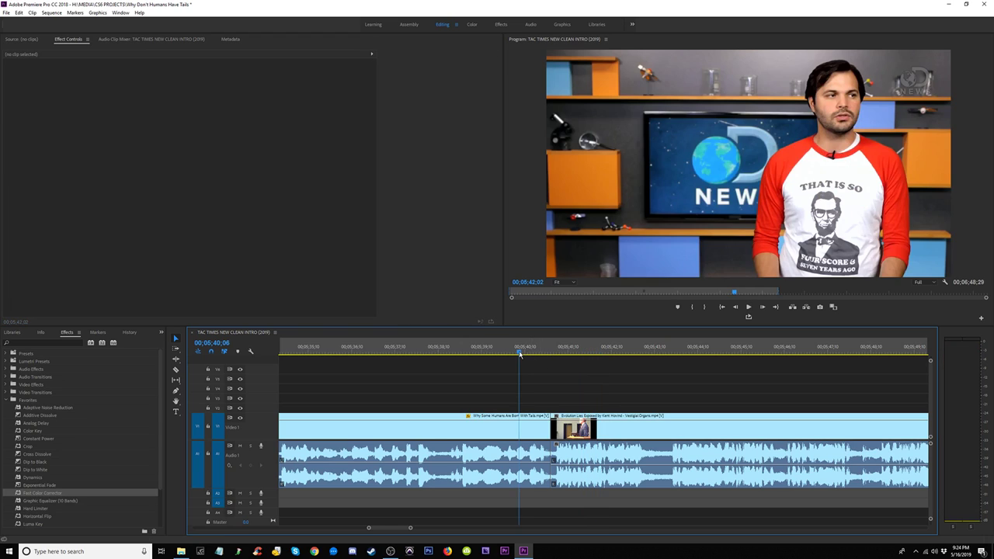
Step: Trim a few frames off the start of the Evolution Lies clip near 00;05;41 and close the resulting gap
key(space)
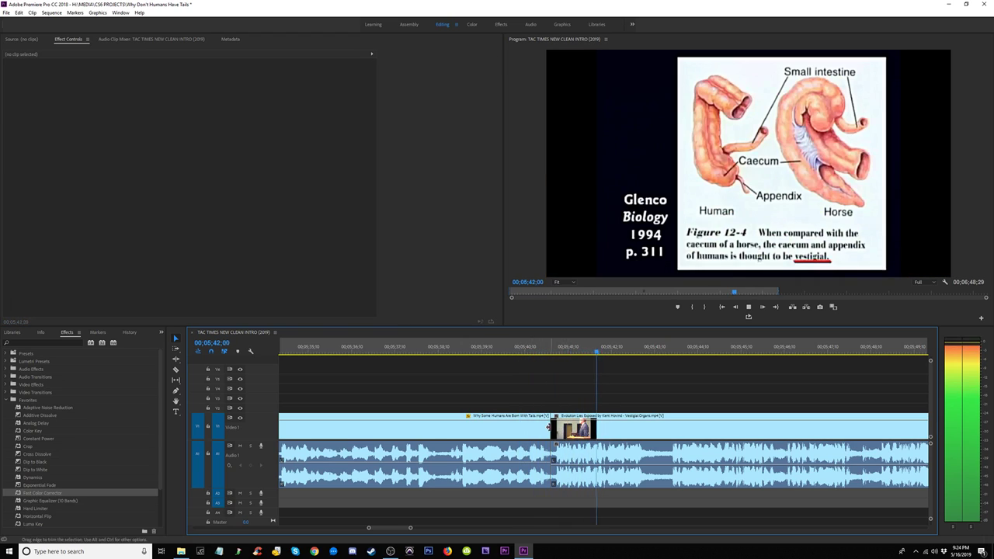
key(space)
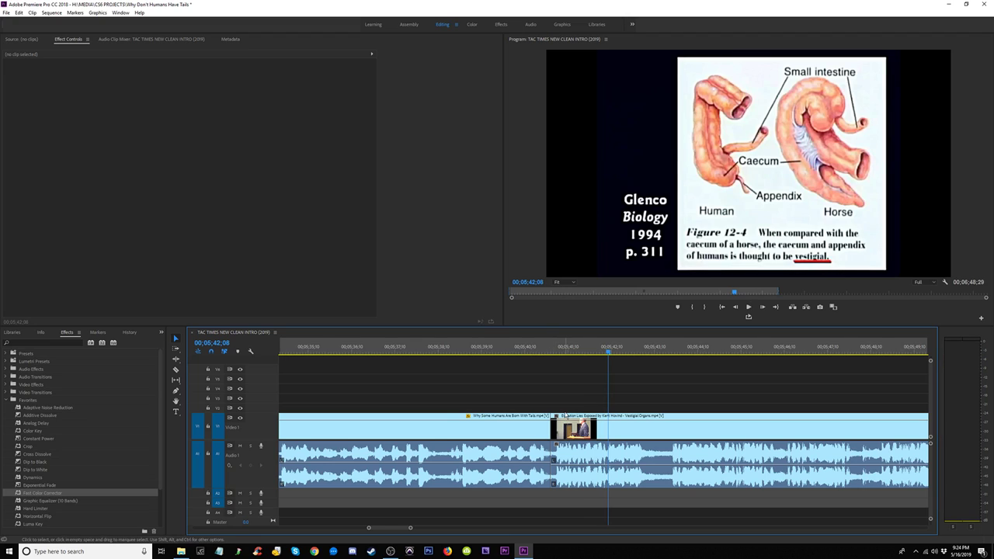
key(space)
drag(553, 431, 557, 431)
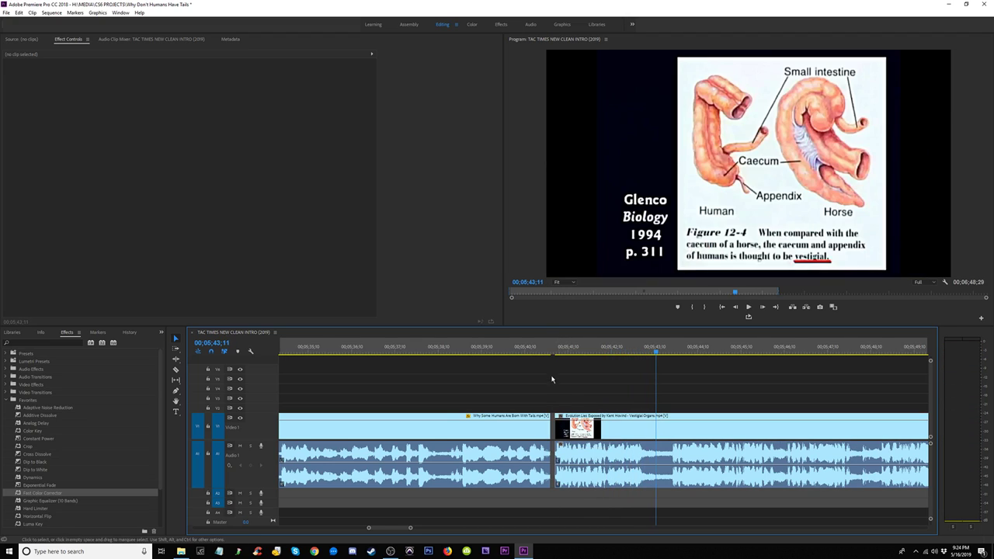
key(space)
click(552, 350)
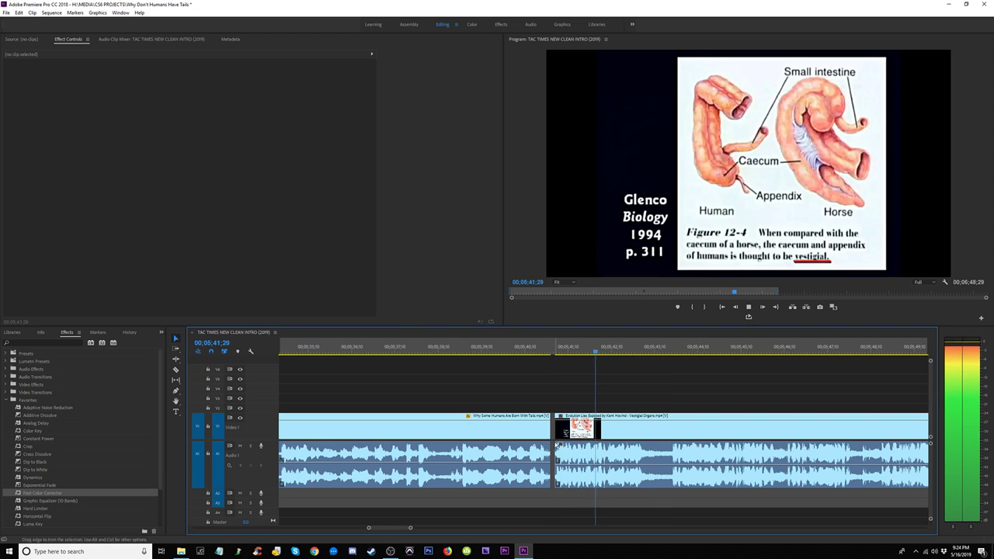
key(space)
click(531, 350)
key(space)
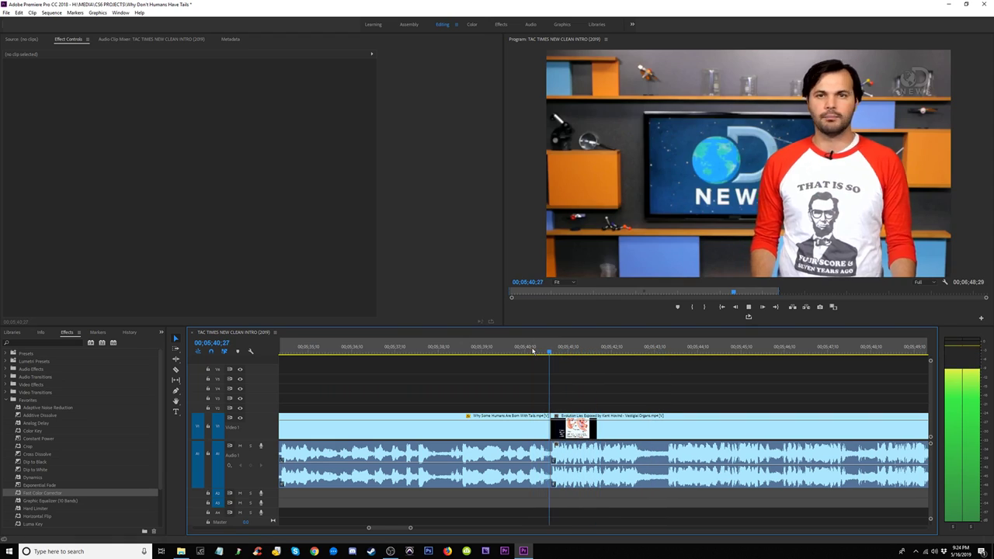
Step: Split the Evolution Lies clip at 00;05;43;15 to isolate its short opening segment
alt+scroll(522, 373, down, 3)
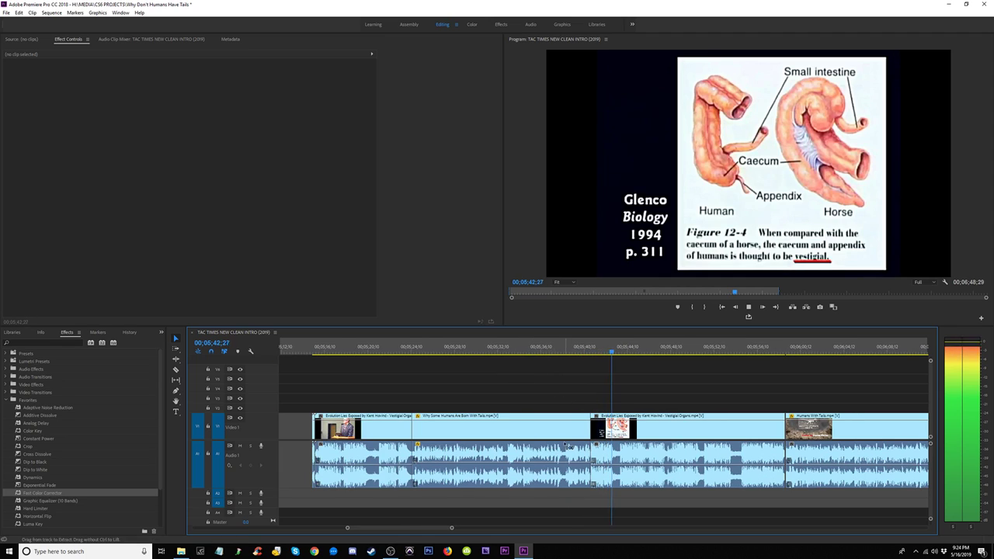
click(484, 350)
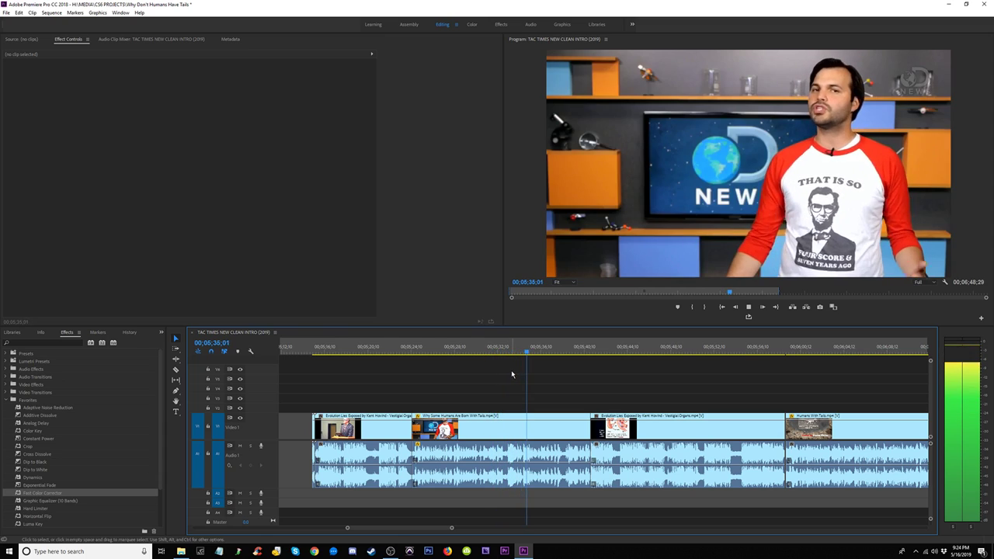
click(617, 349)
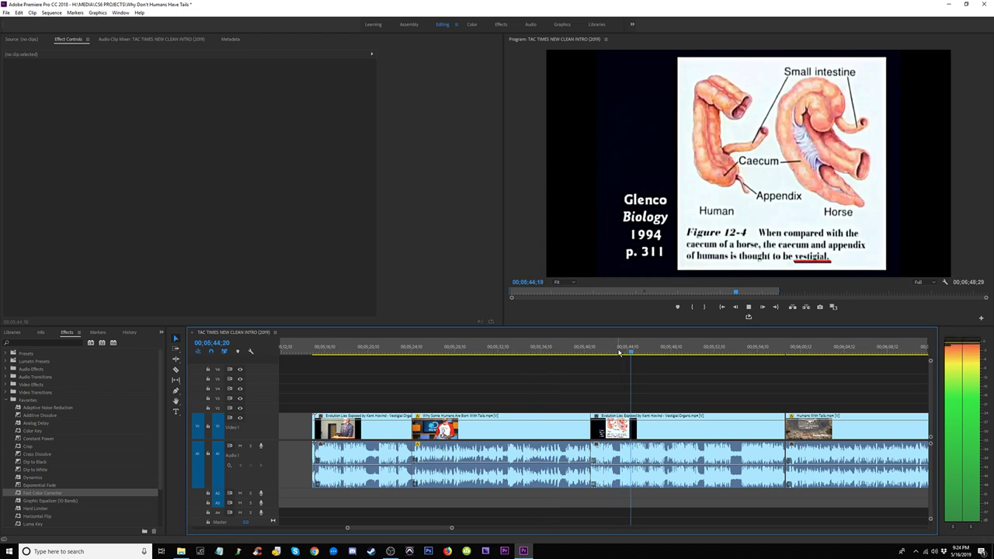
click(600, 350)
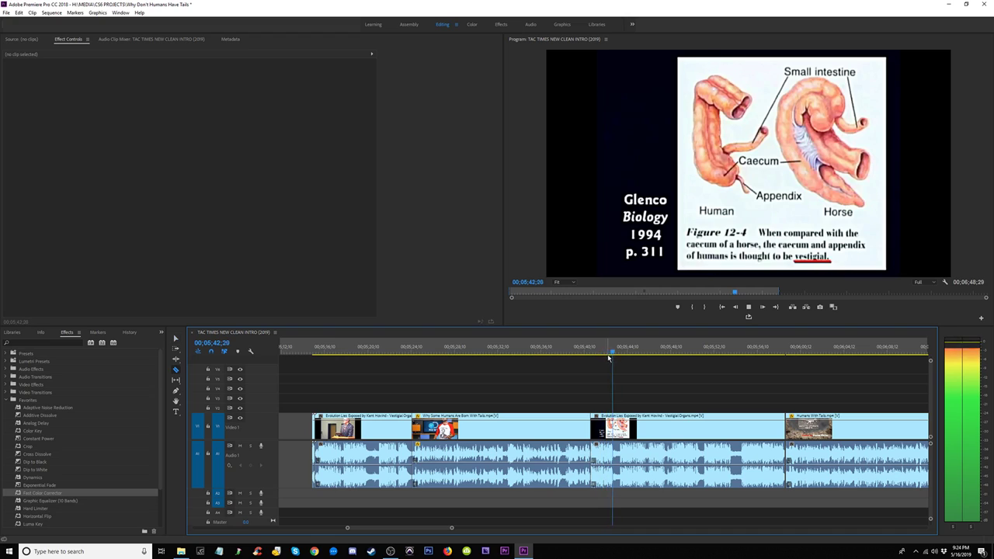
key(space)
click(618, 427)
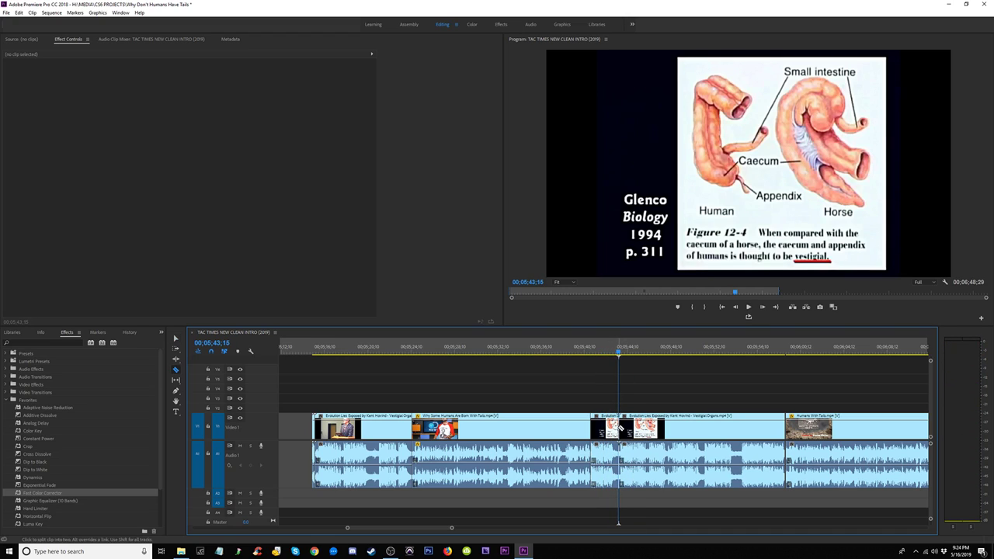
Step: Insert a copy of the short Evolution Lies segment into the Why Some Humans Are Born With Tails clip at 00;05;34;18
key(space)
click(506, 351)
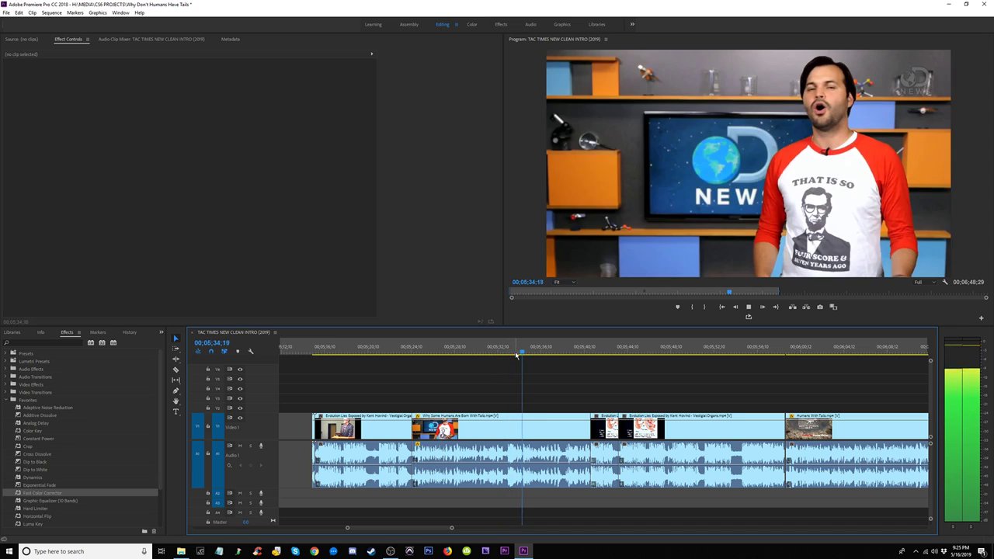
key(space)
click(609, 427)
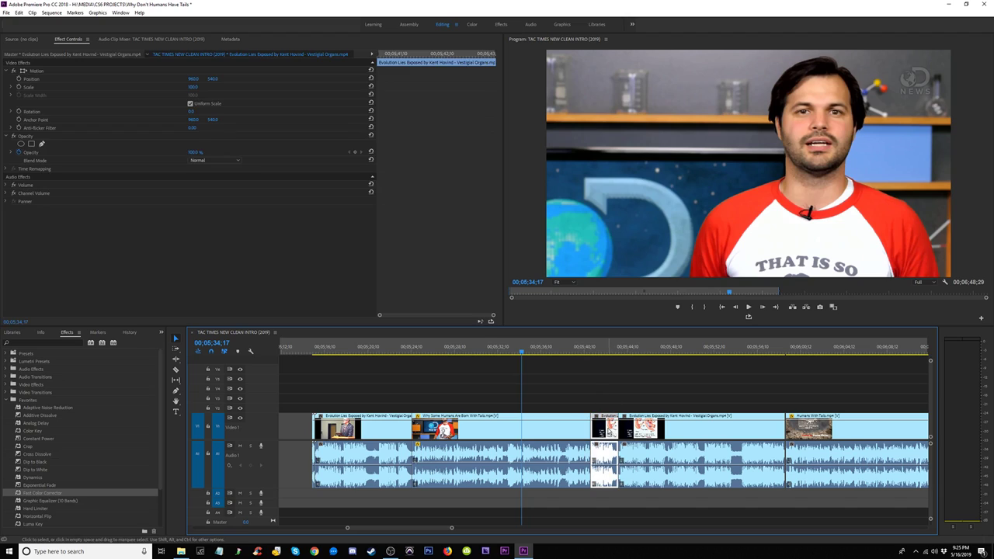
key(Right)
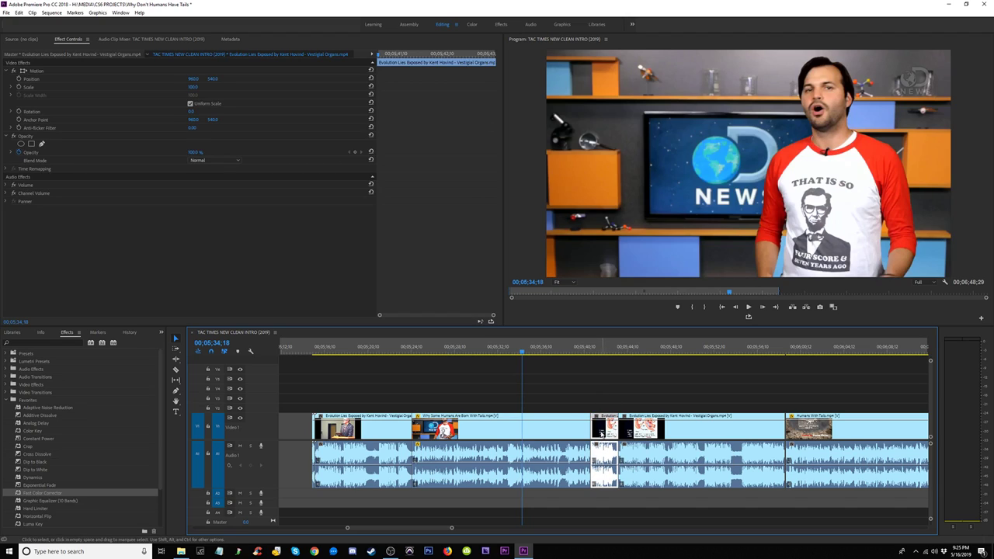
key(ctrl+shift+v)
Step: Play into the inserted segment and ripple delete the original short Evolution Lies segment after the Why Some Humans Are Born With Tails clip
click(510, 352)
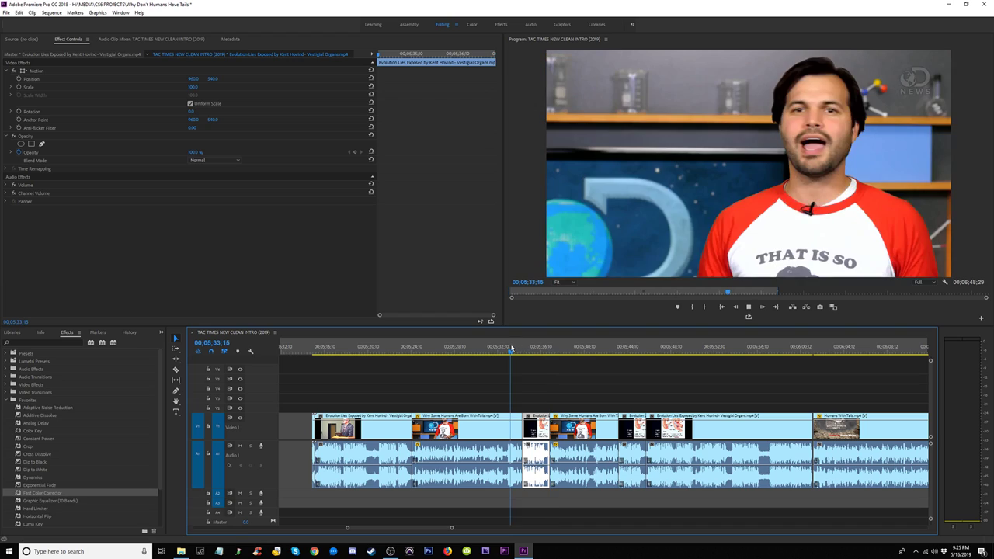
key(space)
key(space)
drag(634, 402, 636, 457)
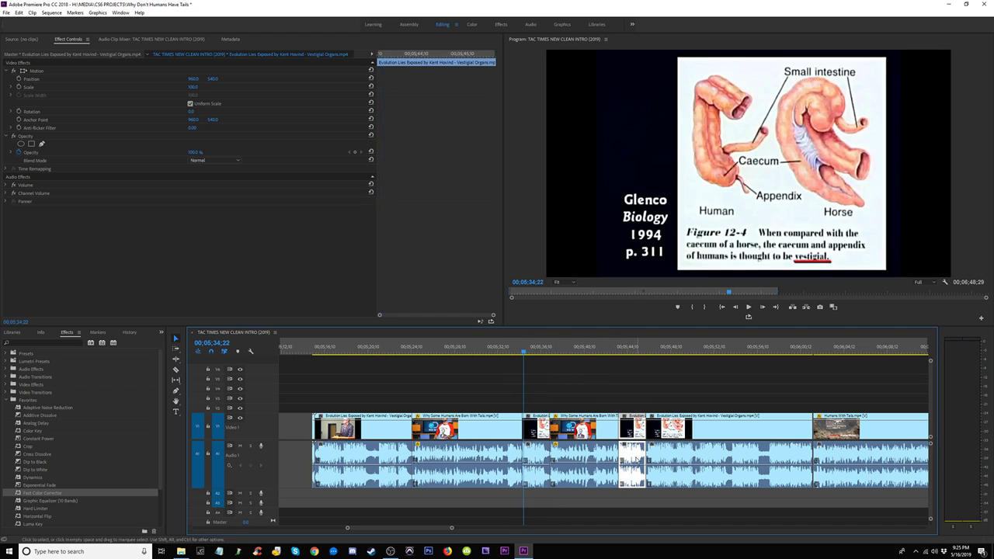
key(shift+Delete)
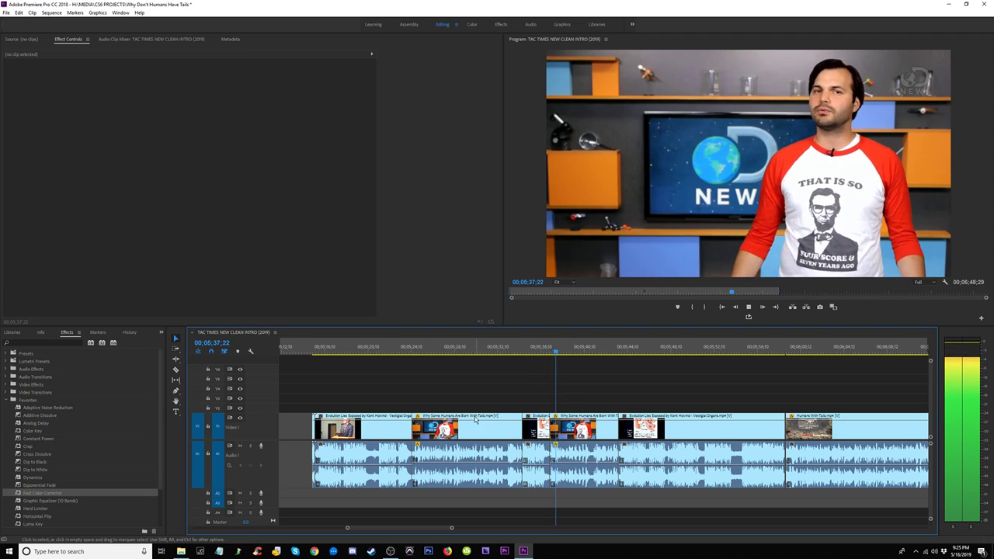
Step: Replay the new passage and apply Fast Color Corrector to the short Evolution Lies segment inserted near 00;05;35
click(532, 429)
click(534, 351)
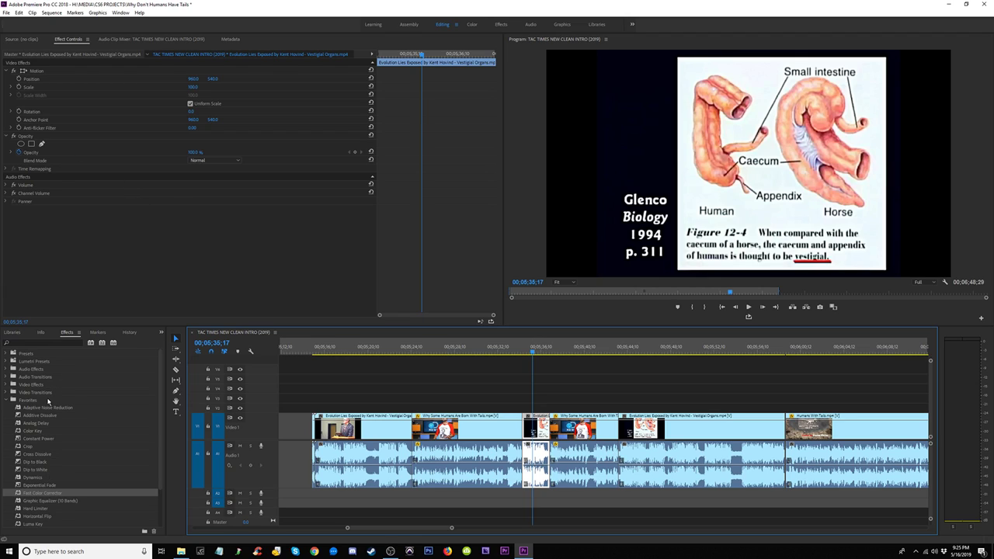
click(519, 351)
key(space)
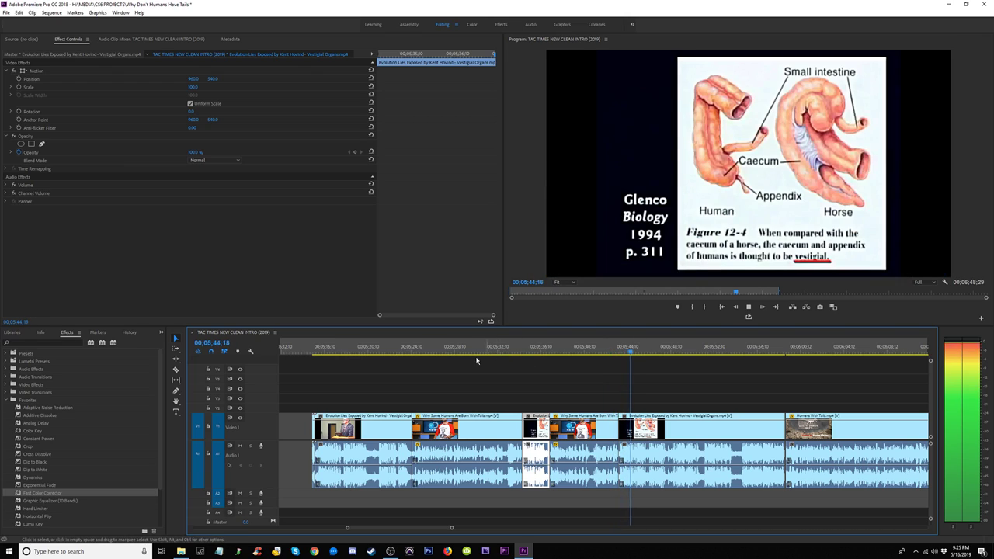
click(532, 351)
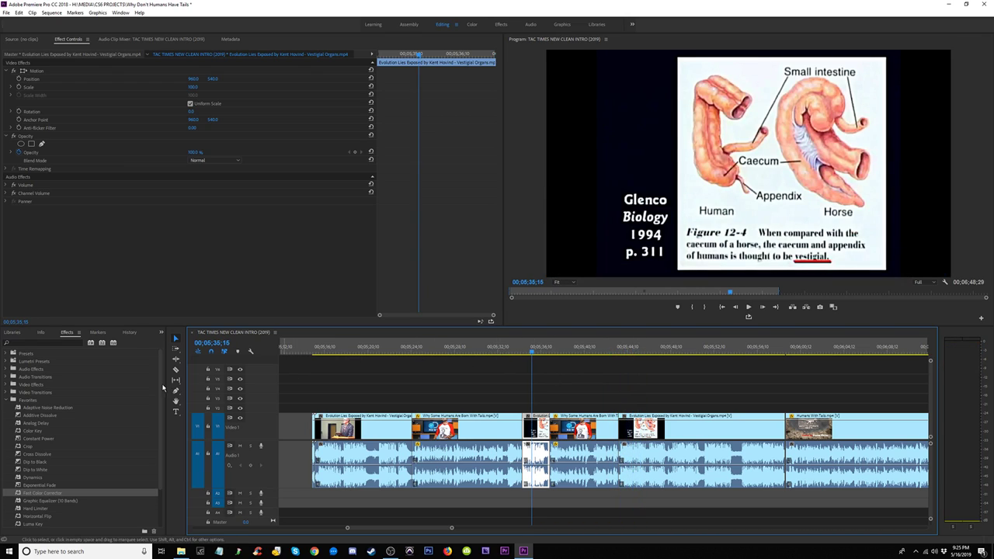
click(60, 492)
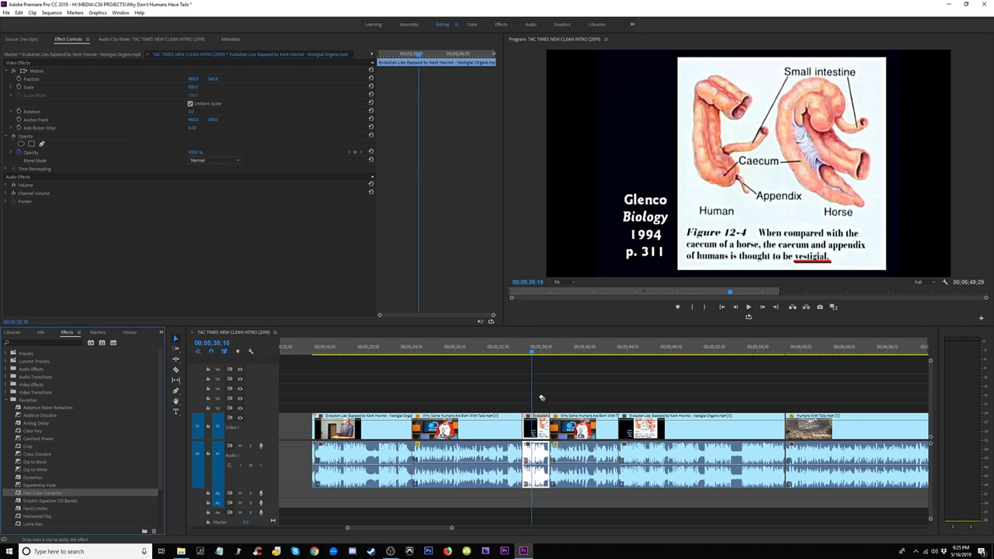
drag(542, 420, 545, 426)
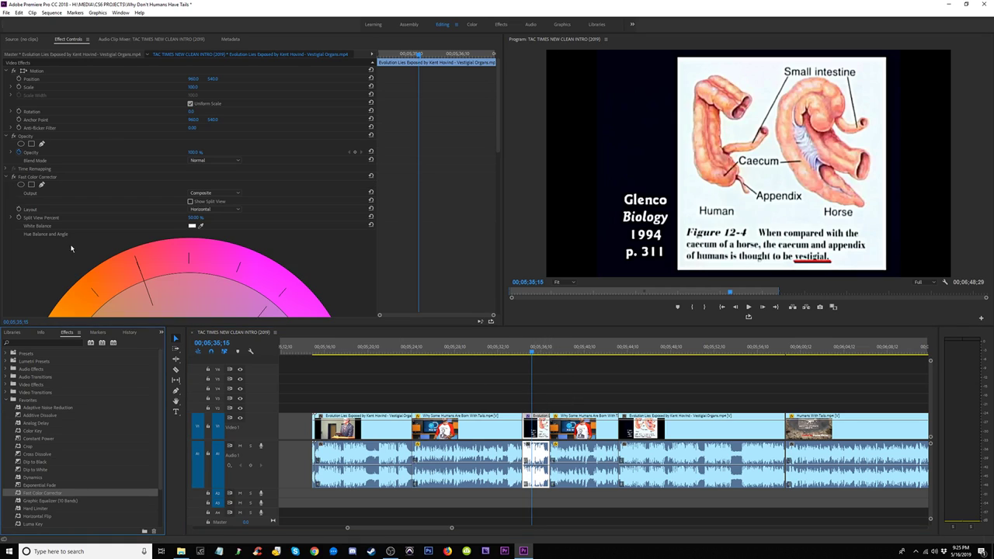
Step: Set the inserted segment's saturation to 0 and its input levels to 29.4 black and 242.0 white
drag(498, 128, 500, 280)
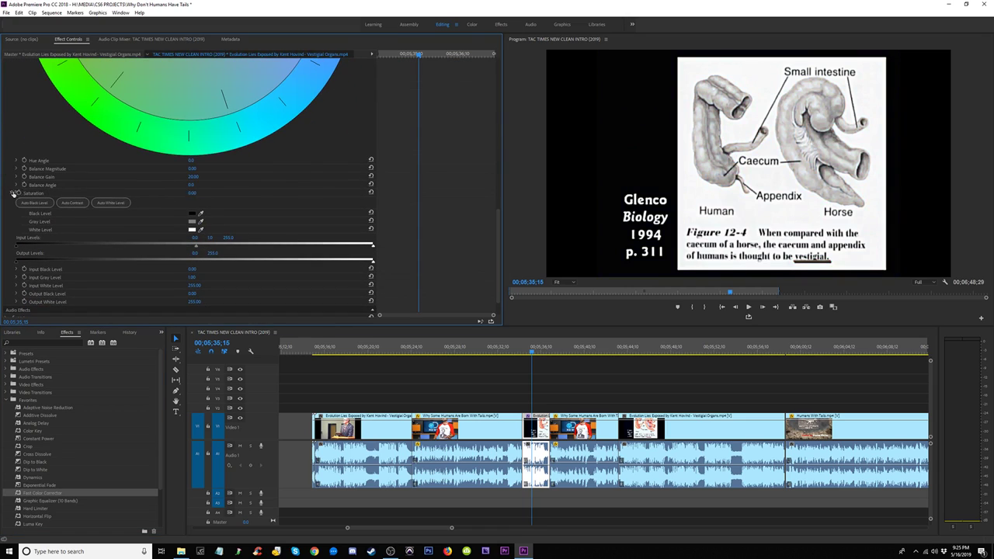
drag(17, 247, 57, 247)
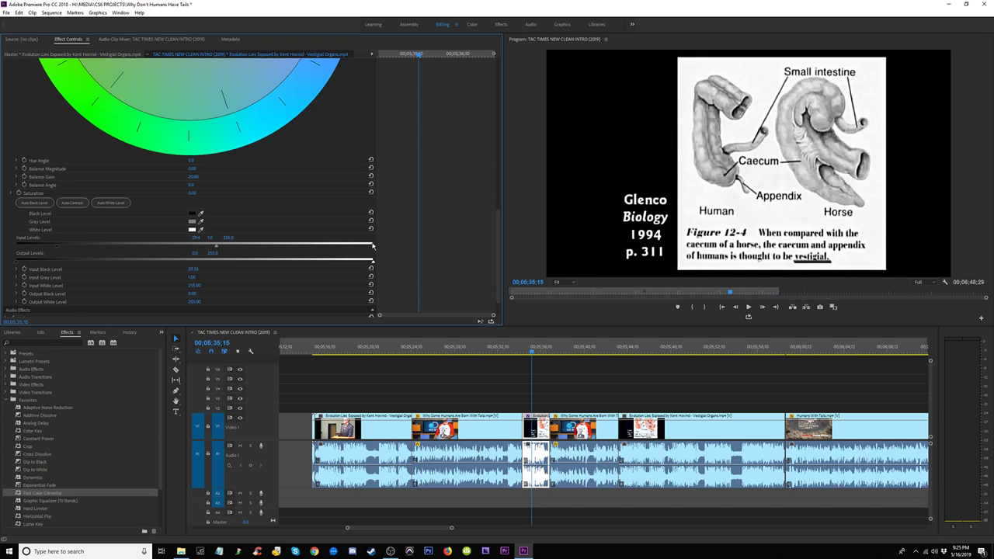
drag(372, 245, 355, 246)
Step: Compare the two lecture passages and cut the isolated Evolution Lies clip starting near 00;05;03 out of the sequence
drag(531, 362, 287, 351)
scroll(340, 365, up, 5)
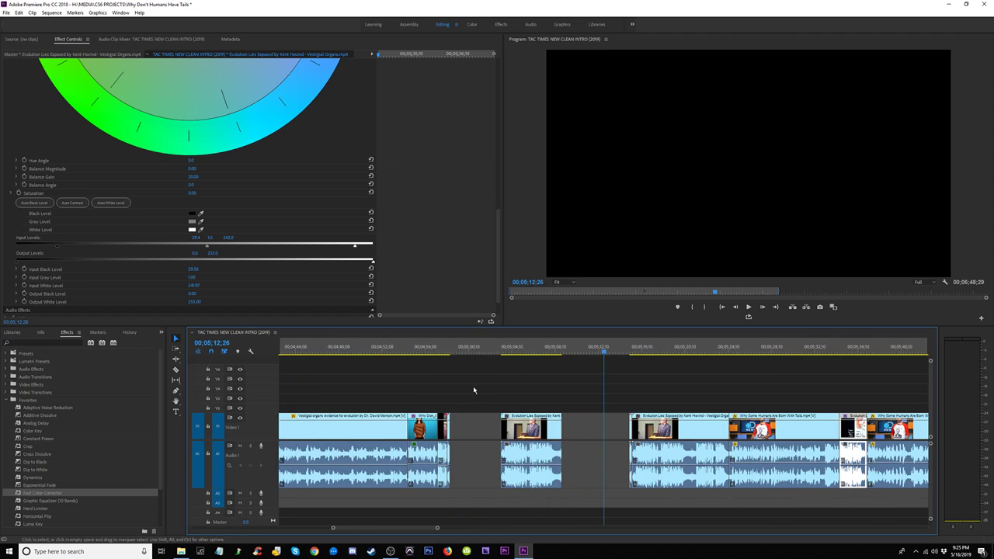
click(631, 351)
key(space)
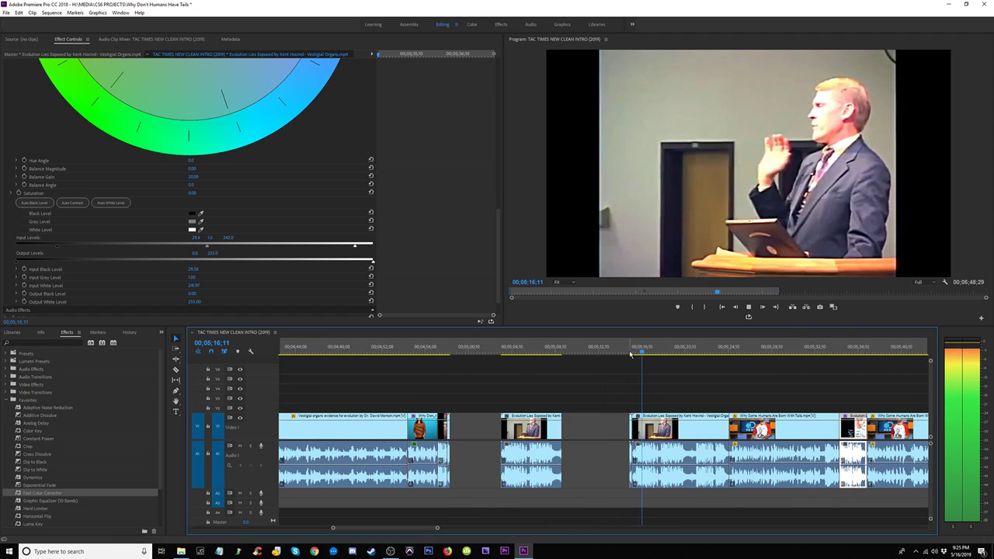
drag(631, 352, 546, 357)
key(space)
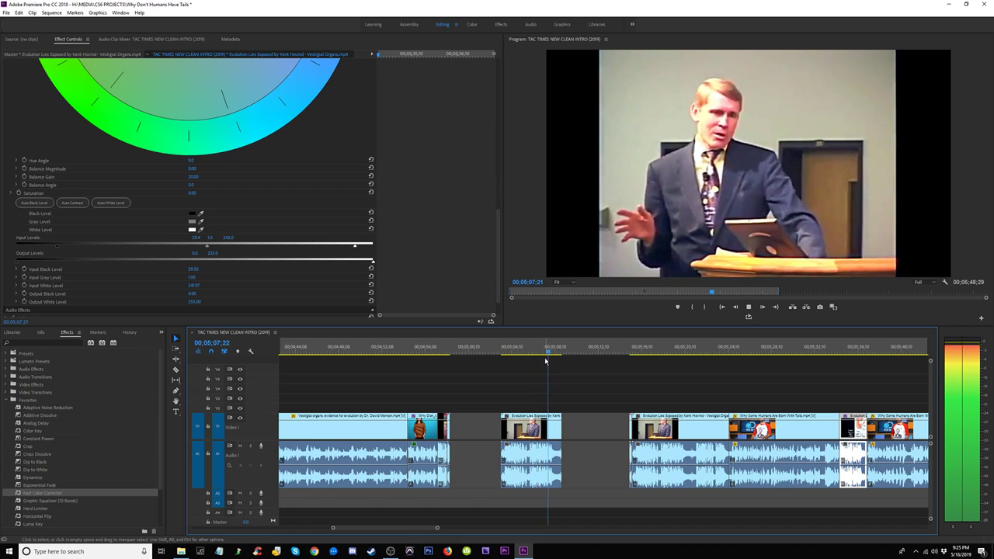
click(632, 355)
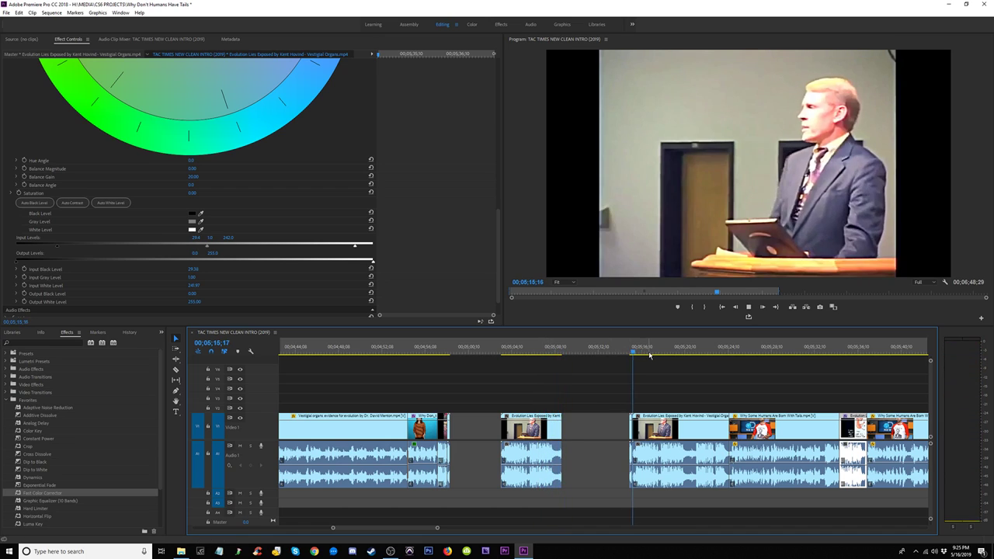
click(494, 355)
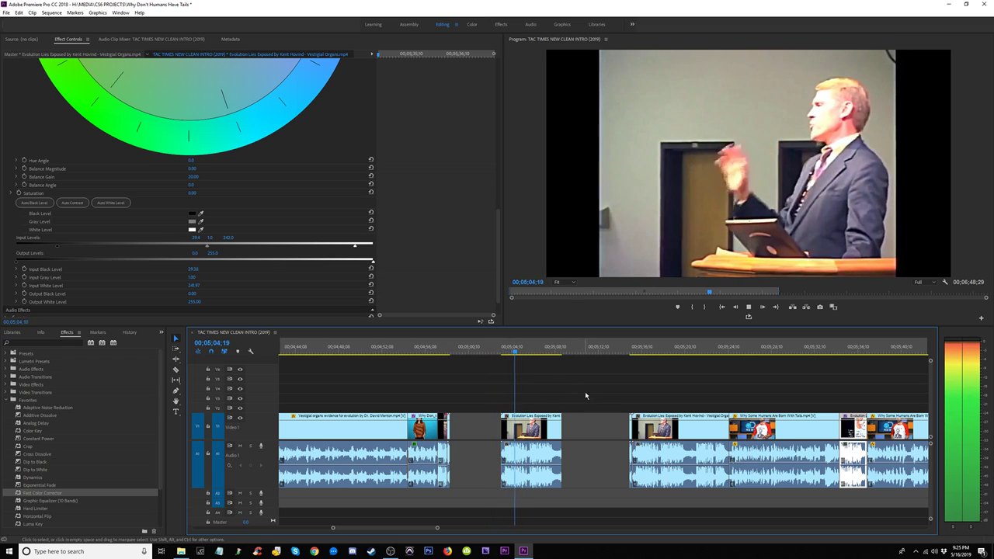
click(503, 468)
key(Delete)
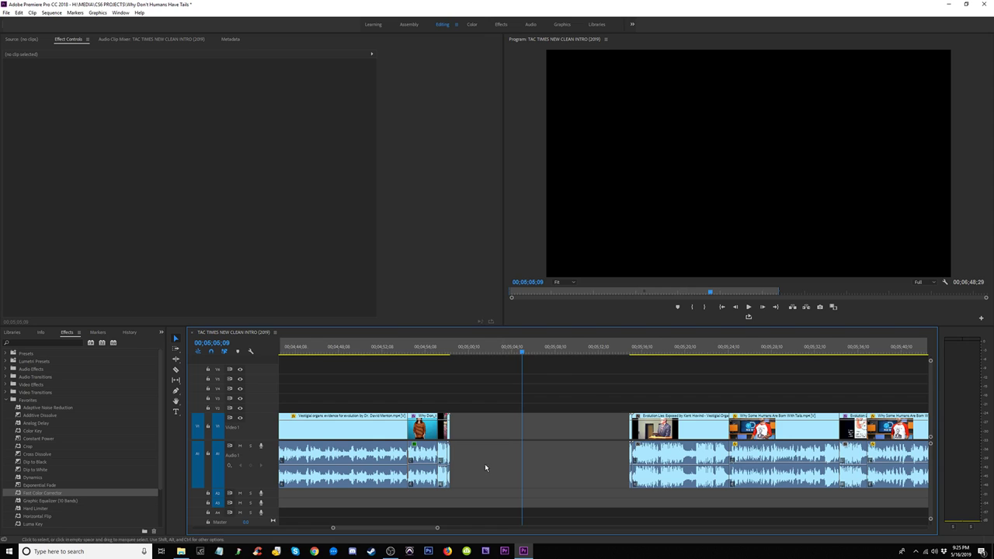
Step: Insert the cut Evolution Lies lecture clip near the beginning of the sequence at 00;00;04;21, before the Why Humans Don't Have Tails clip
key(minus)
key(minus)
key(minus)
key(minus)
click(281, 354)
key(minus)
key(equal)
key(equal)
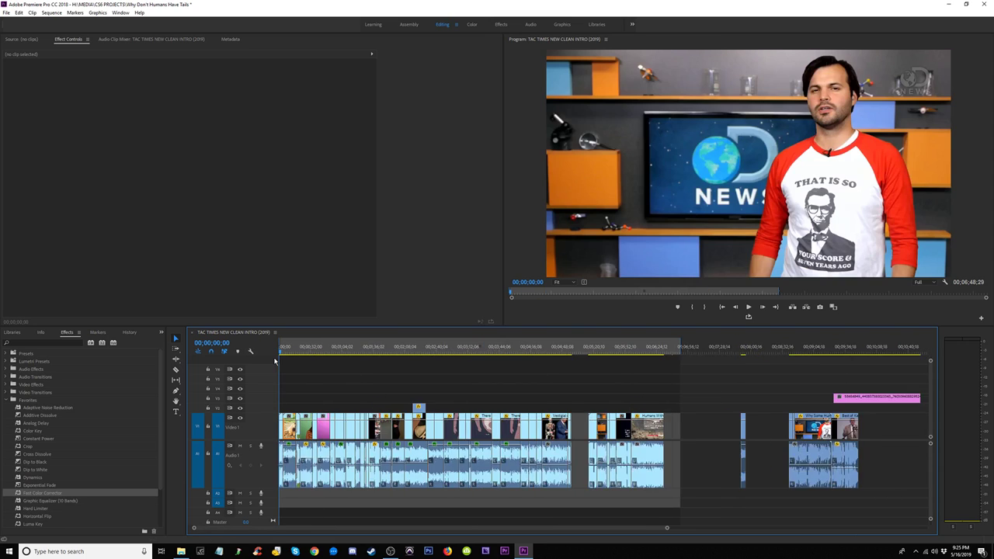
key(Home)
key(equal)
key(equal)
key(space)
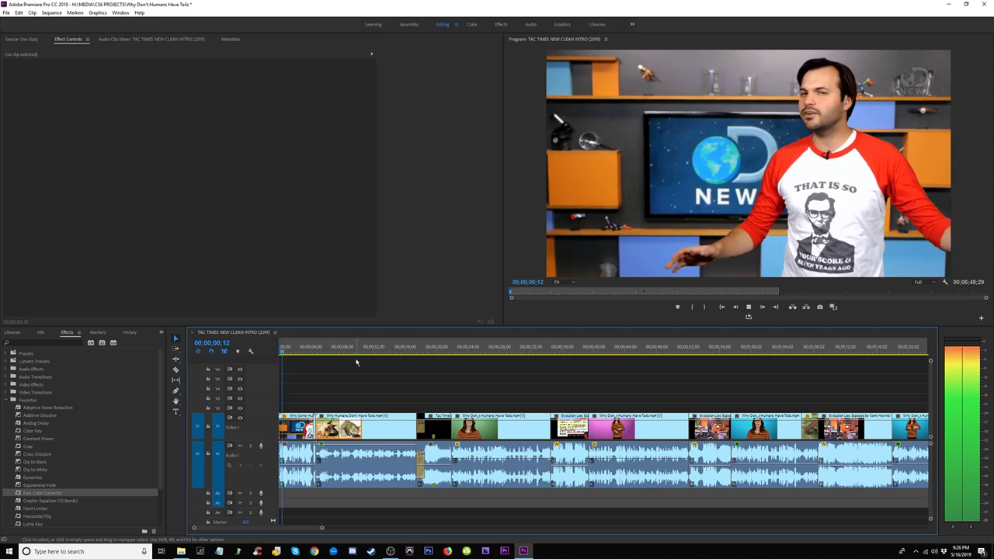
key(equal)
key(equal)
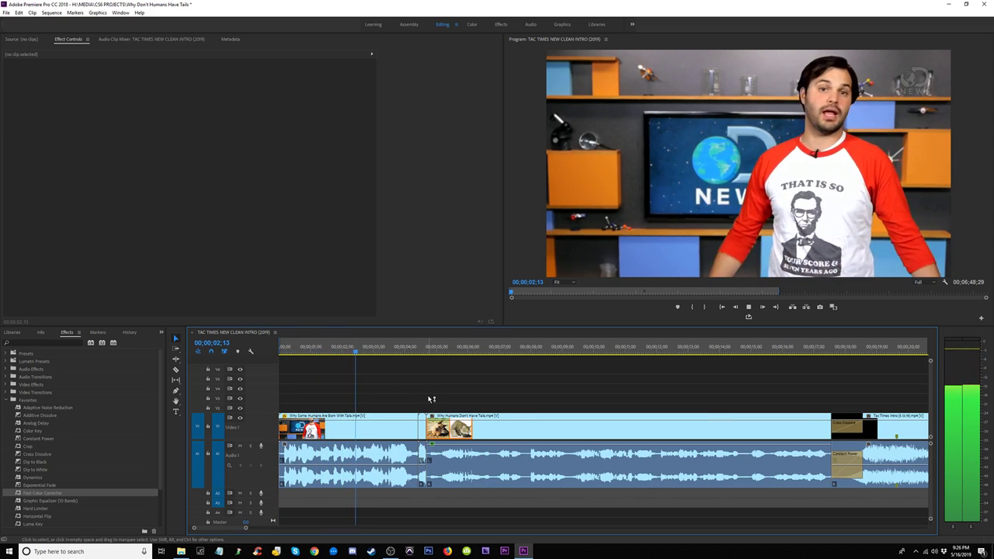
key(space)
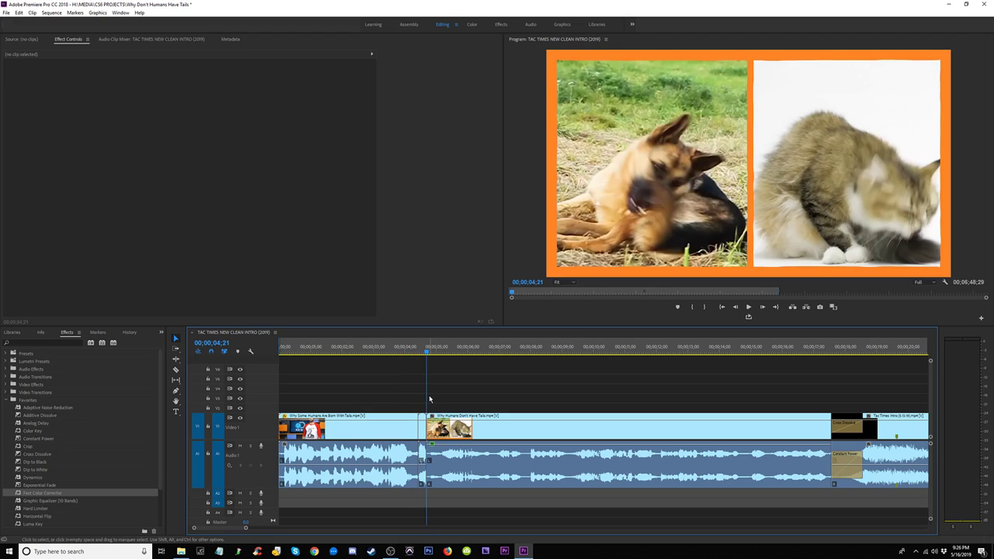
key(ctrl+shift+v)
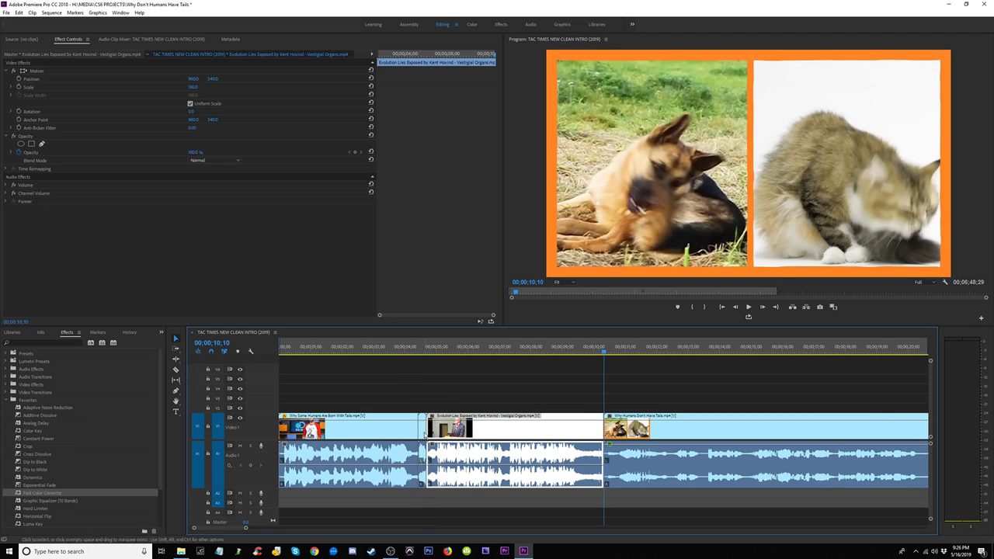
Step: Copy the short Tac Times - Cut with Logo clip and insert it at 00;00;10;10 and at the sequence start
click(423, 436)
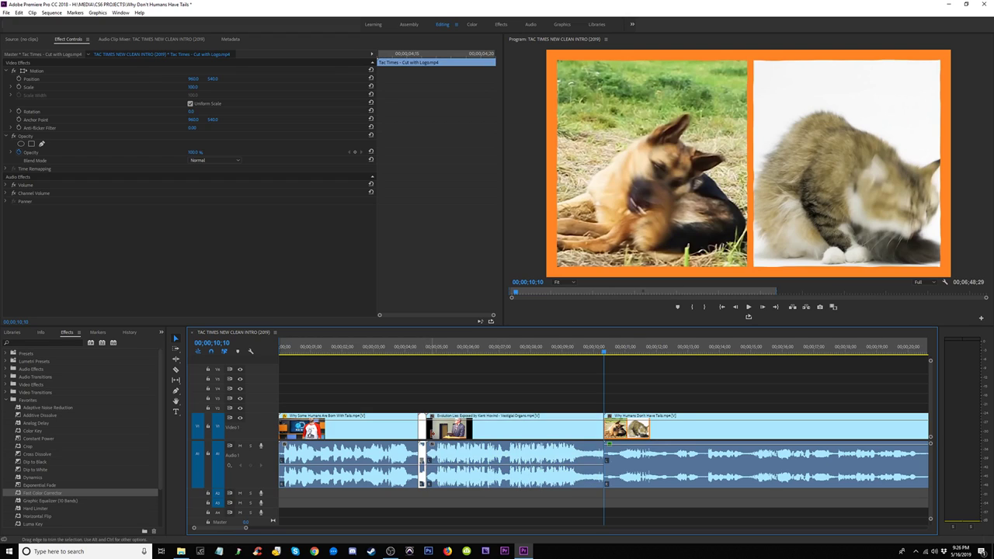
key(ctrl+shift+v)
click(379, 353)
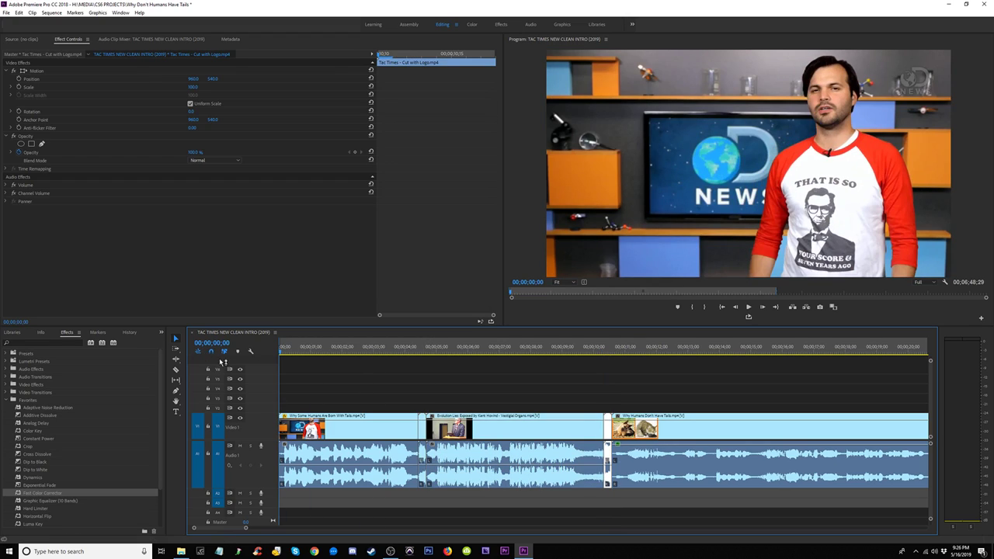
key(ctrl+shift+v)
key(space)
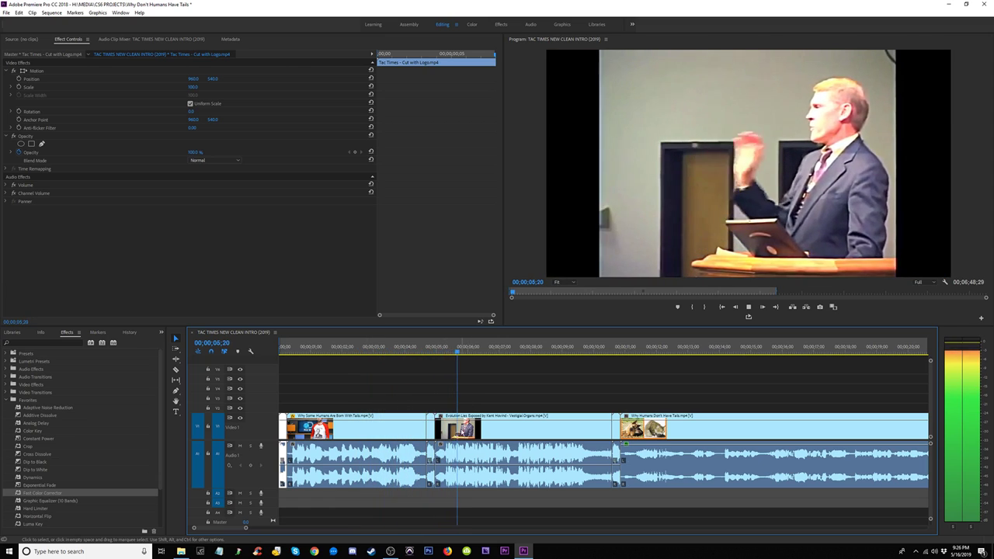
Step: Ripple-delete the logo cut between Why Some Humans Are Born With Tails and the Evolution Lies clip, and replay the join
key(space)
click(431, 435)
key(shift+Delete)
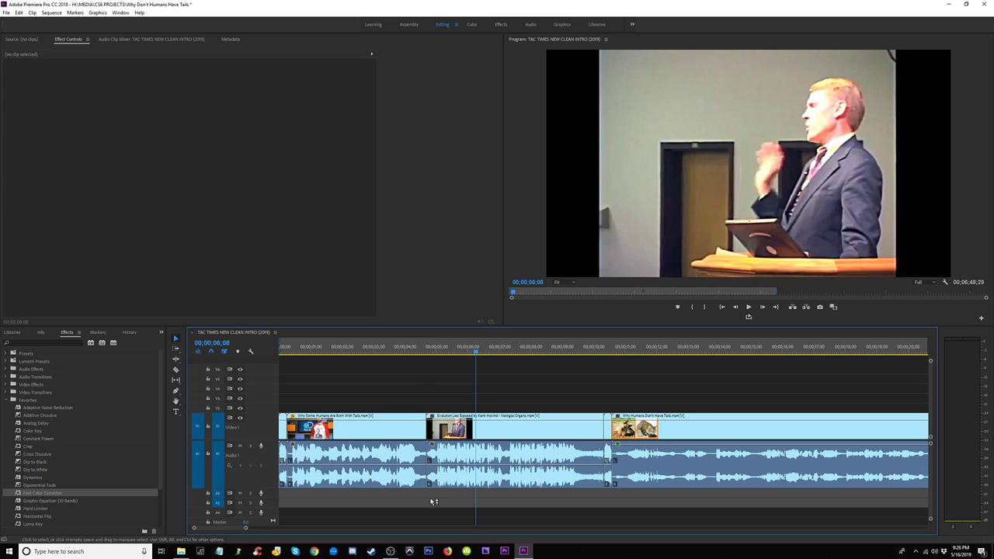
click(406, 349)
key(space)
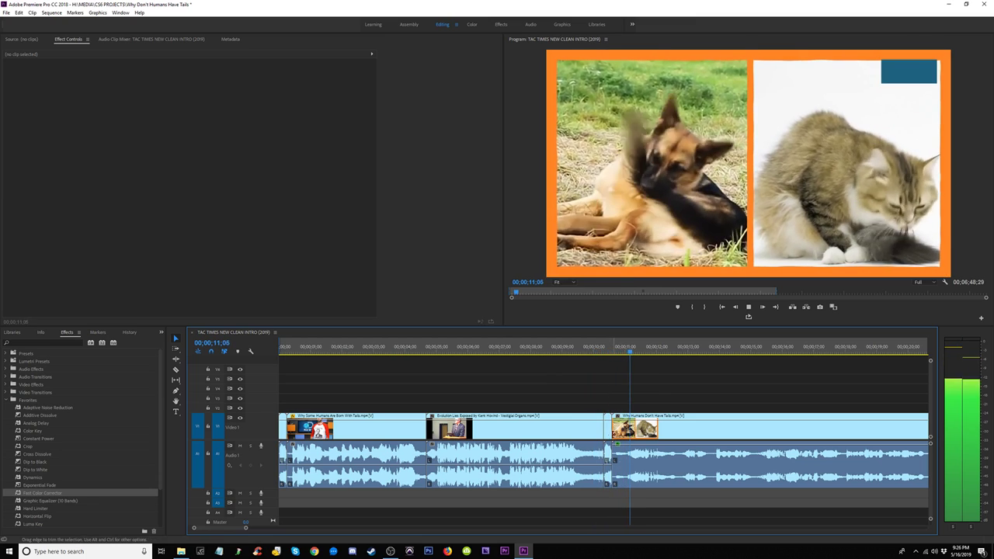
Step: Move the logo cut before Why Humans Don't Have Tails earlier over the lecture clip's end and close the resulting gap
drag(608, 435, 591, 435)
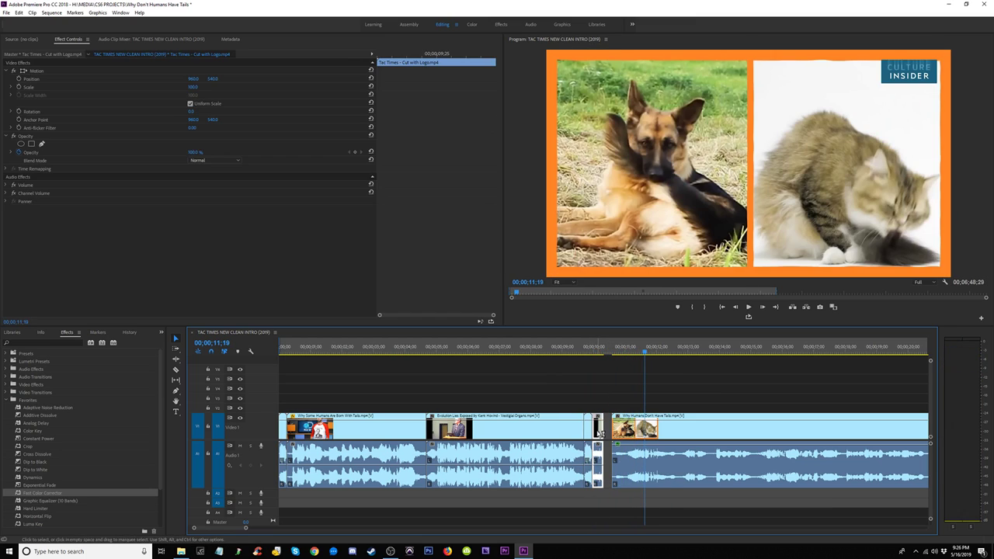
click(602, 433)
key(Delete)
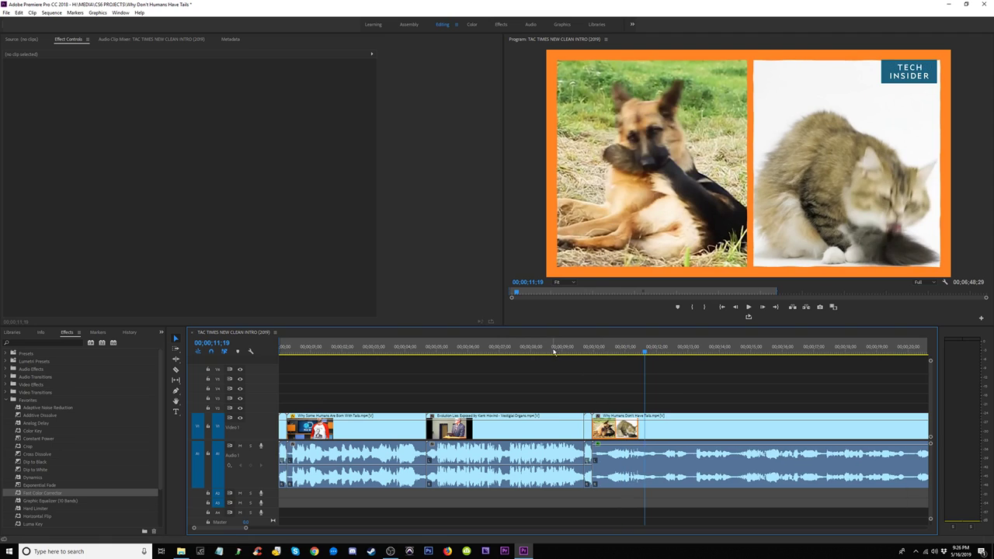
Step: Remove the logo cut from the very start of the sequence without leaving a gap, and replay the opening clips
drag(553, 351, 256, 356)
key(space)
key(space)
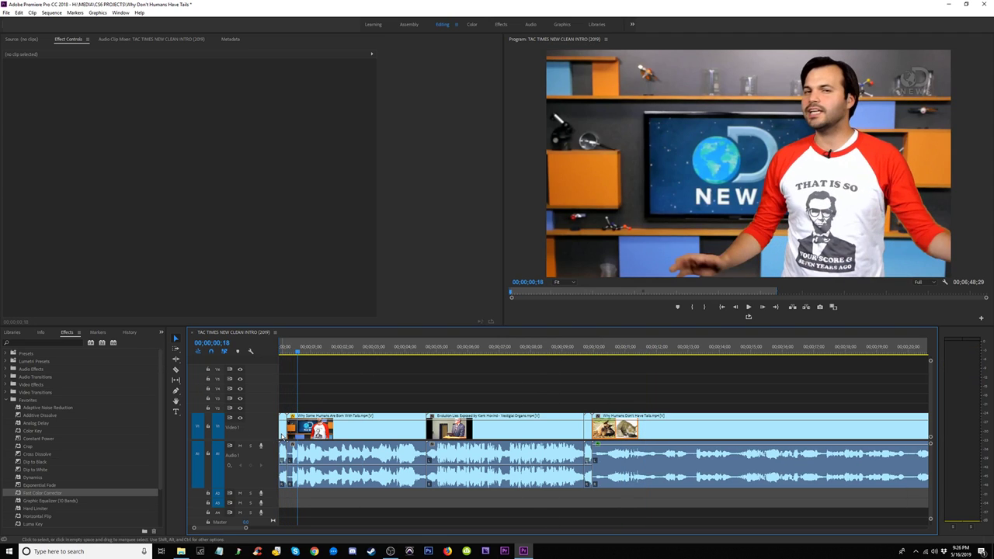
click(282, 437)
key(Delete)
click(282, 437)
key(Delete)
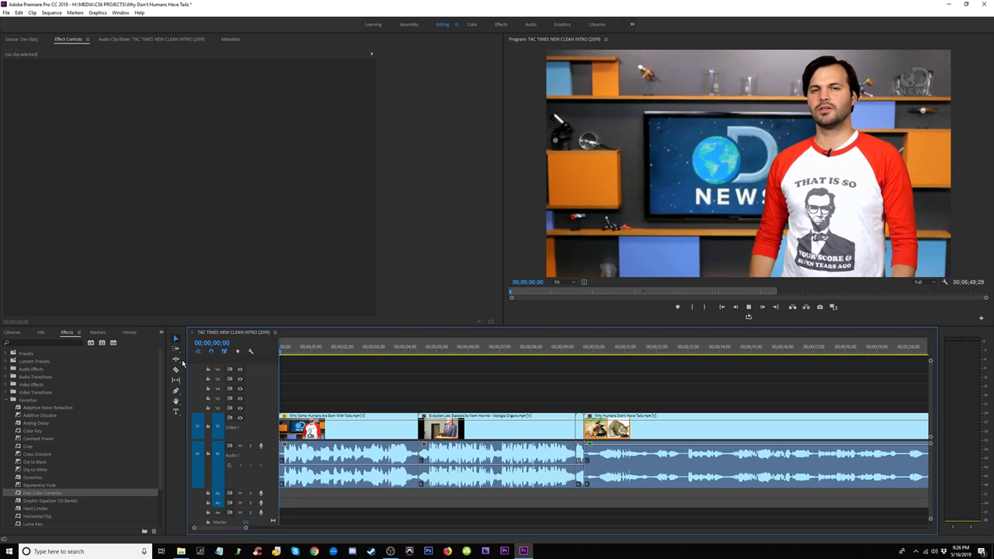
key(space)
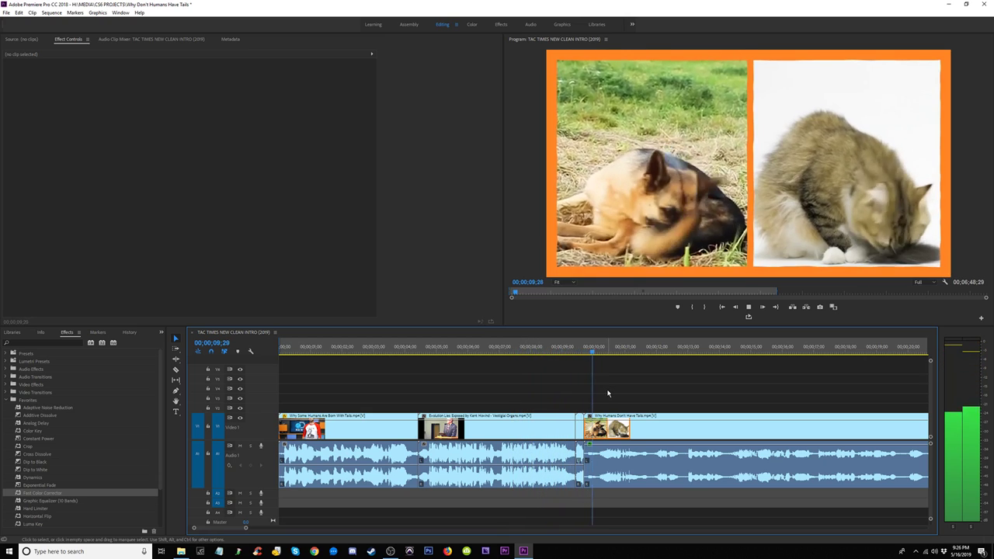
Step: Review the late part of the sequence around the empty gap between 00;05;03 and 00;05;20 and the clips following it
key(minus)
key(minus)
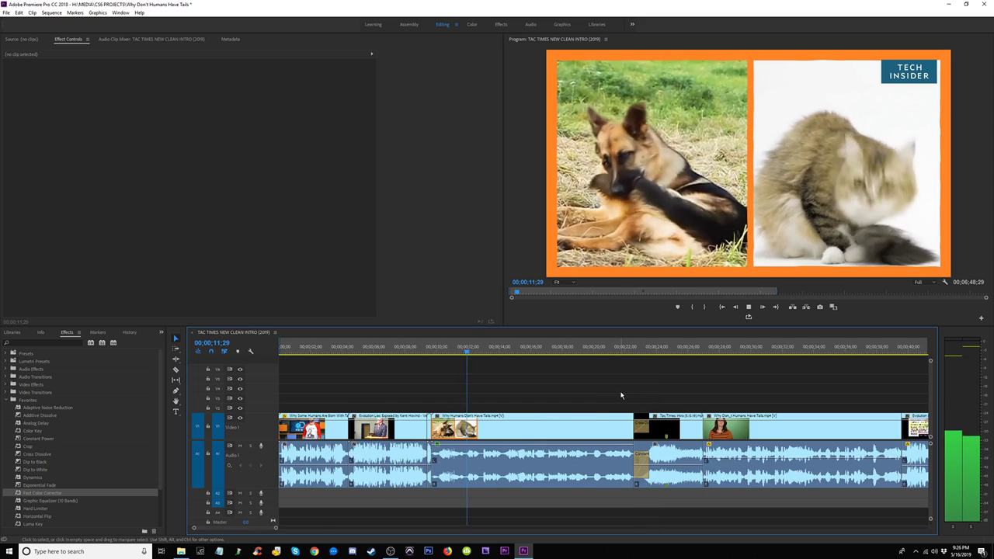
key(equal)
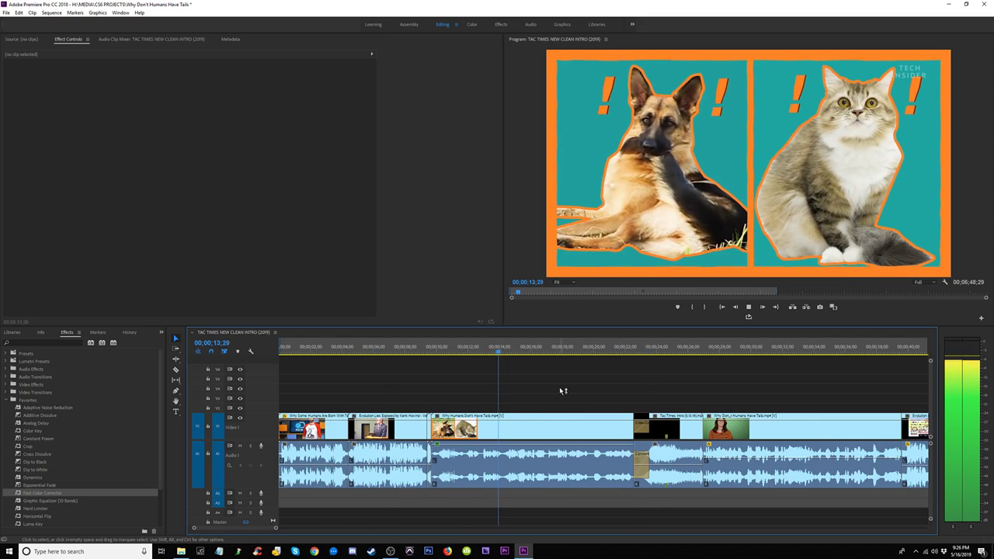
key(minus)
key(minus)
key(minus)
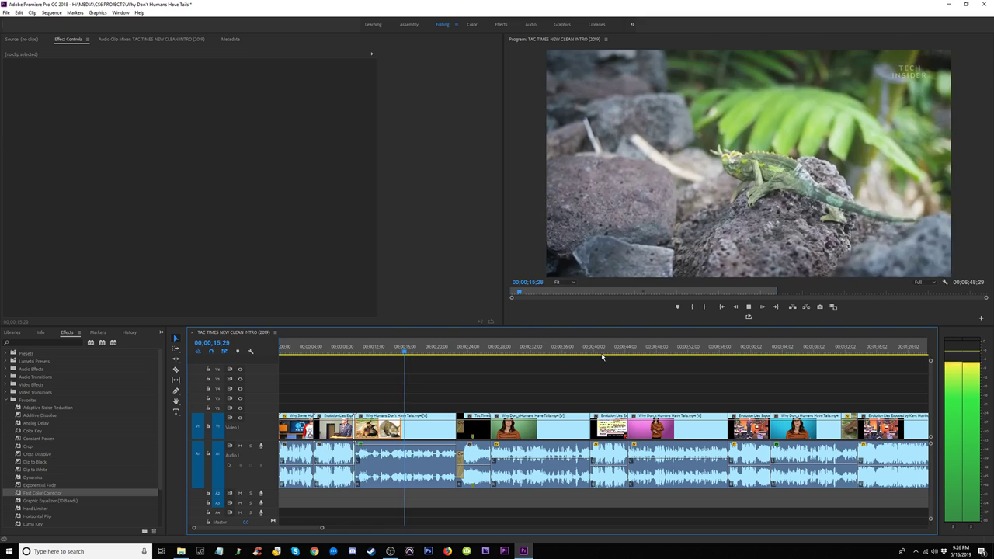
click(596, 351)
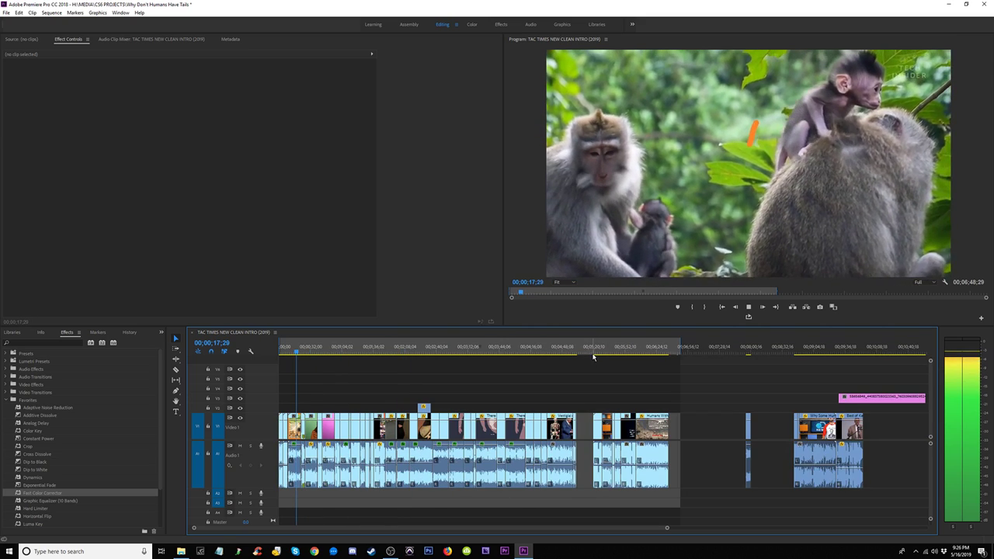
key(equal)
key(equal)
key(equal)
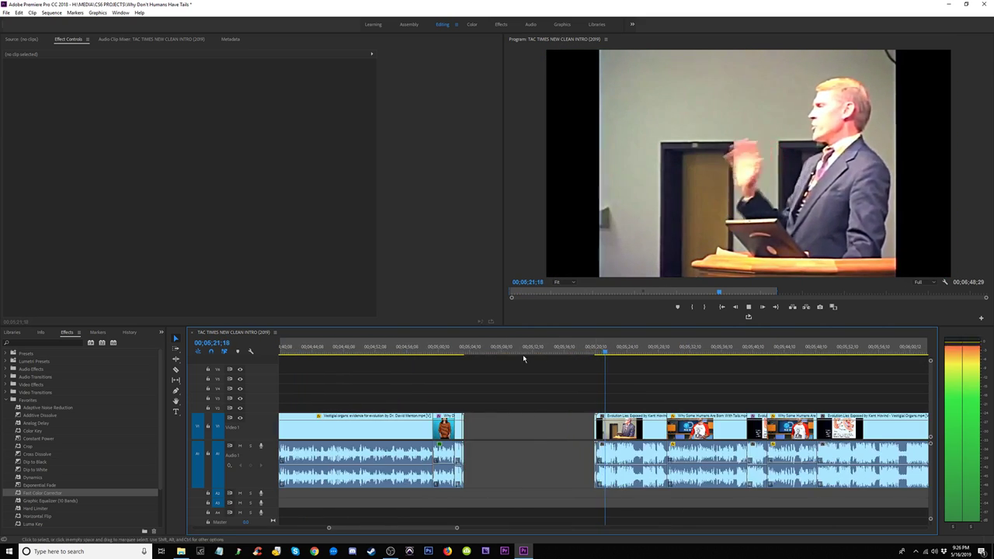
click(446, 354)
key(minus)
key(minus)
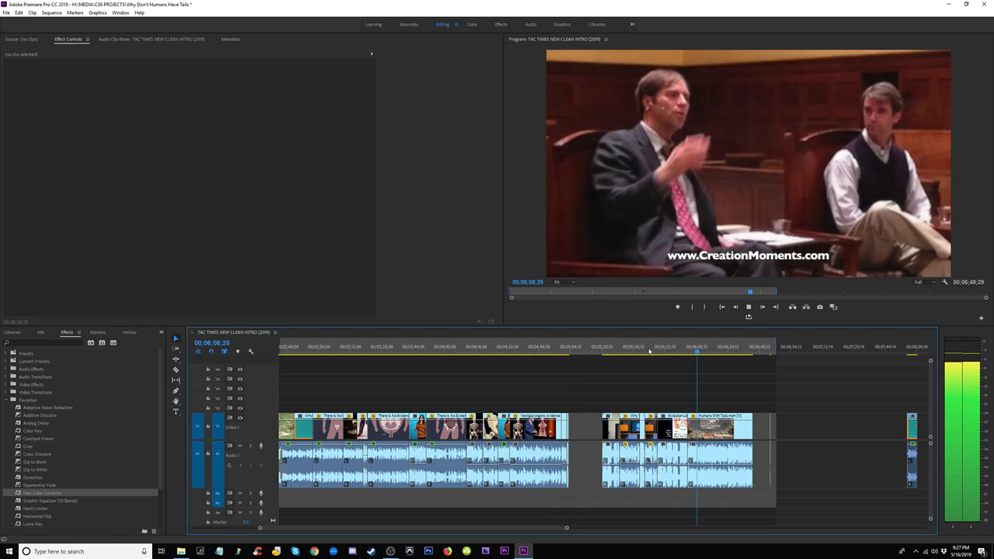
click(562, 349)
key(equal)
key(equal)
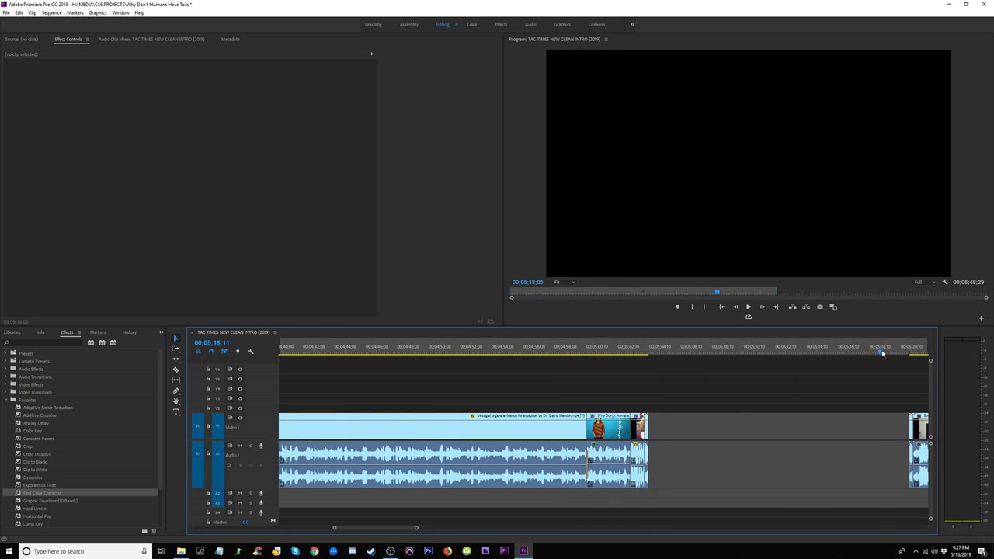
click(910, 347)
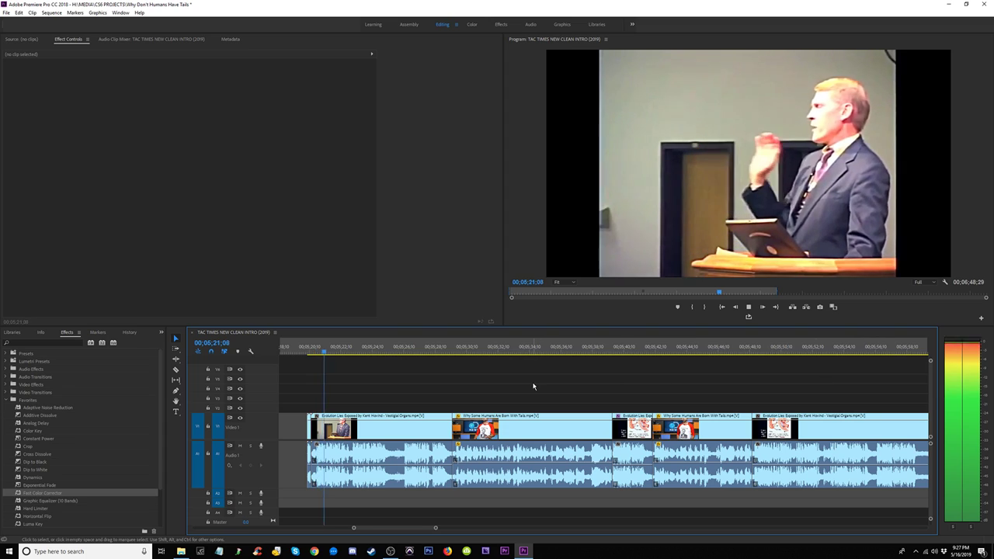
key(minus)
key(minus)
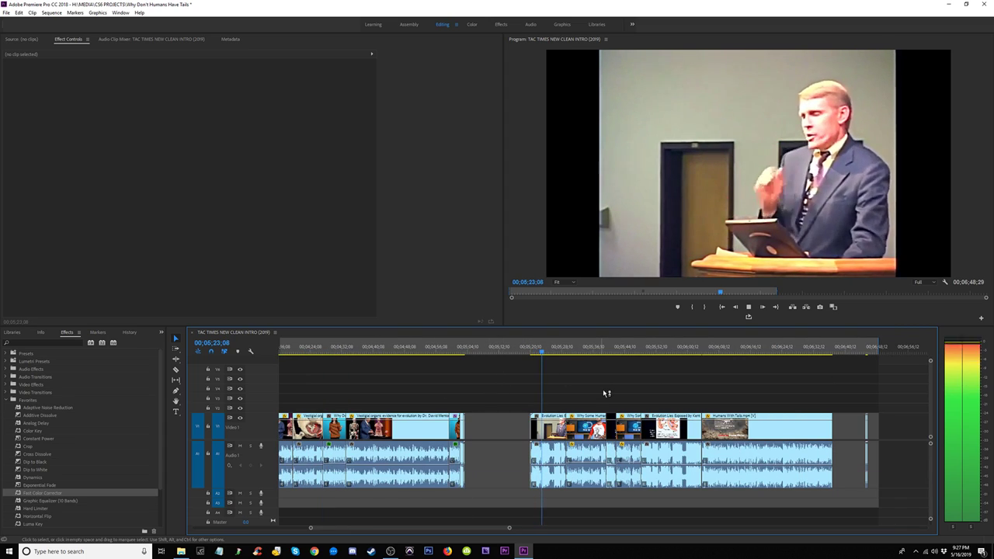
key(space)
Step: Cut the Humans With Tails clip from near 00;06;04, insert it at 00;05;03;19, and play through the new join
click(743, 447)
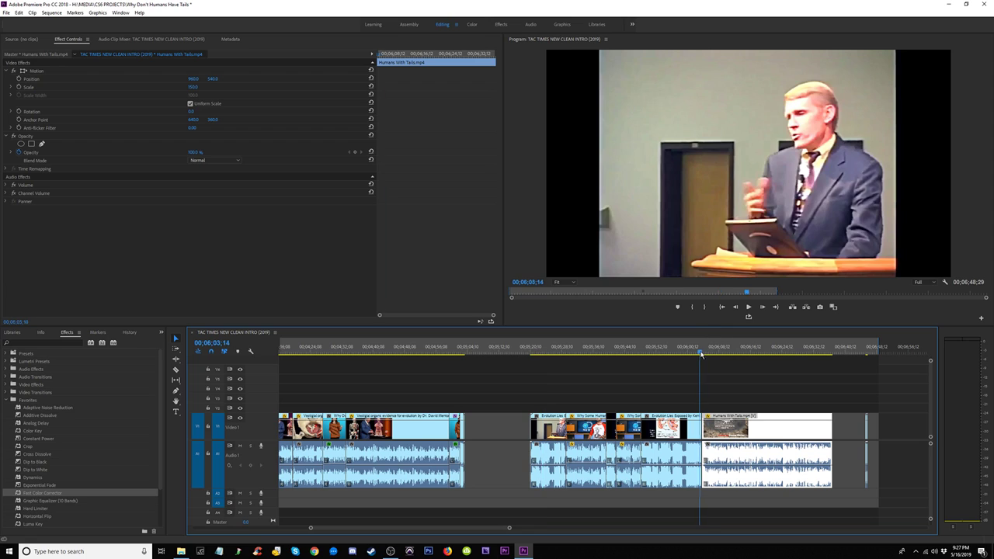
key(space)
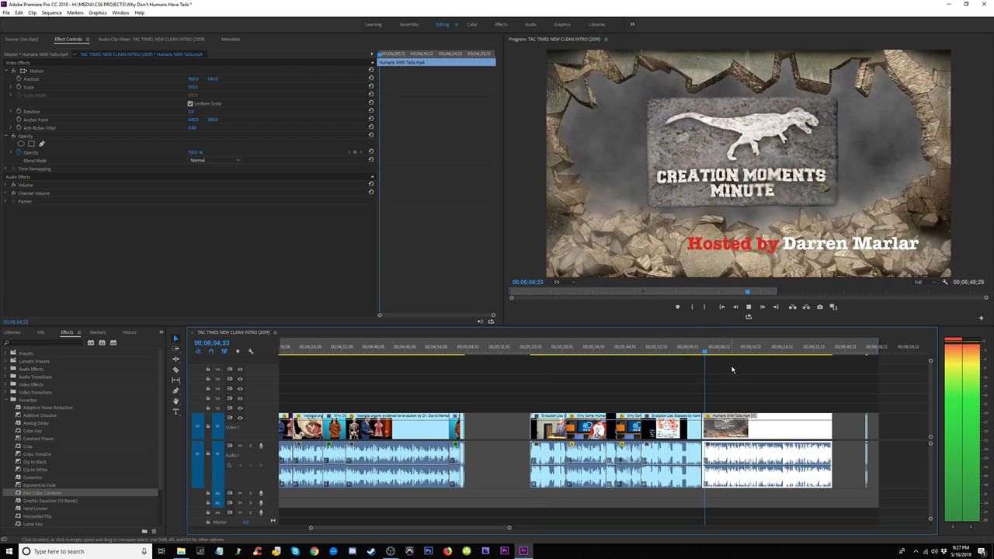
key(space)
key(Delete)
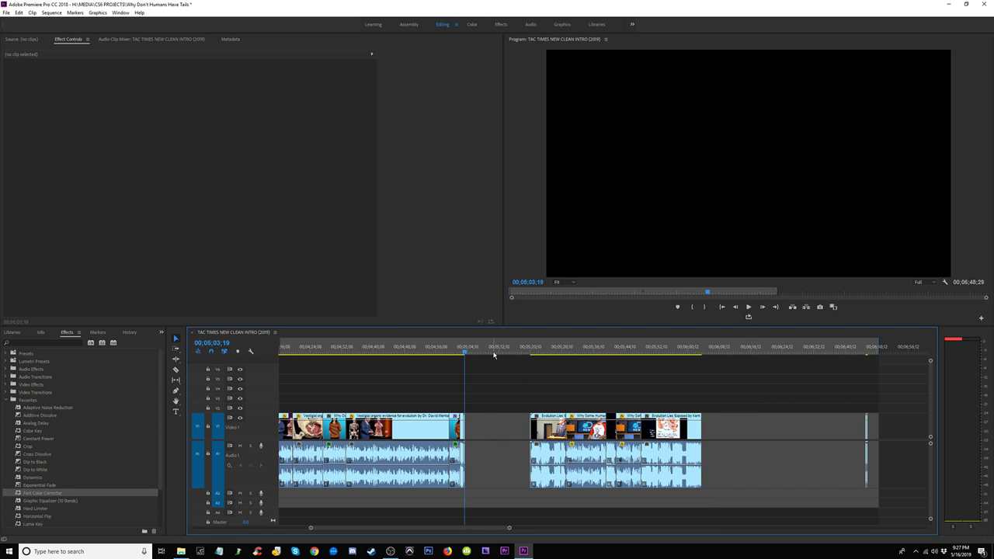
key(ctrl+z)
key(space)
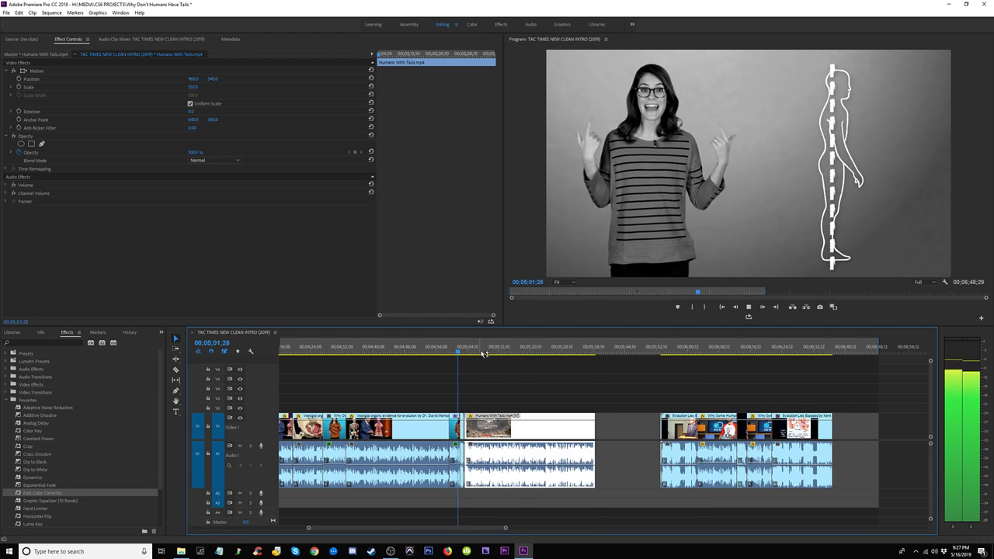
key(=)
key(=)
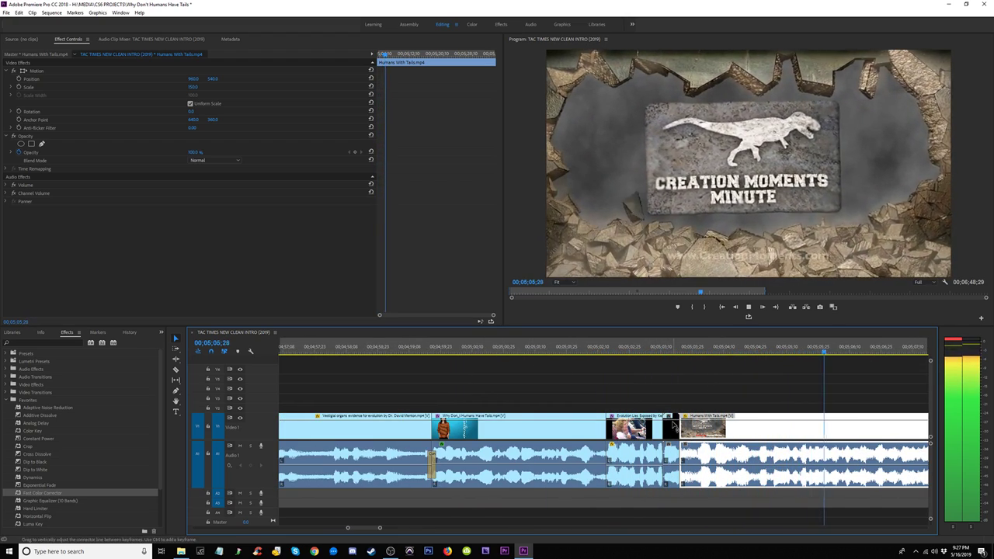
Step: Place the New Tac Times Logo Cut clip from the project over the logo cut before Humans With Tails and replay the transition
drag(658, 350, 675, 353)
click(10, 332)
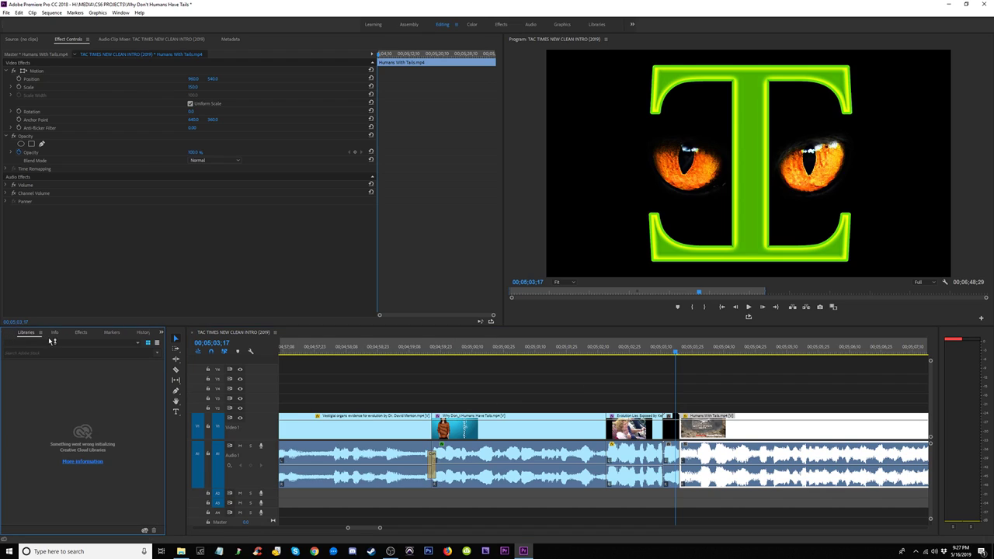
click(54, 332)
click(81, 332)
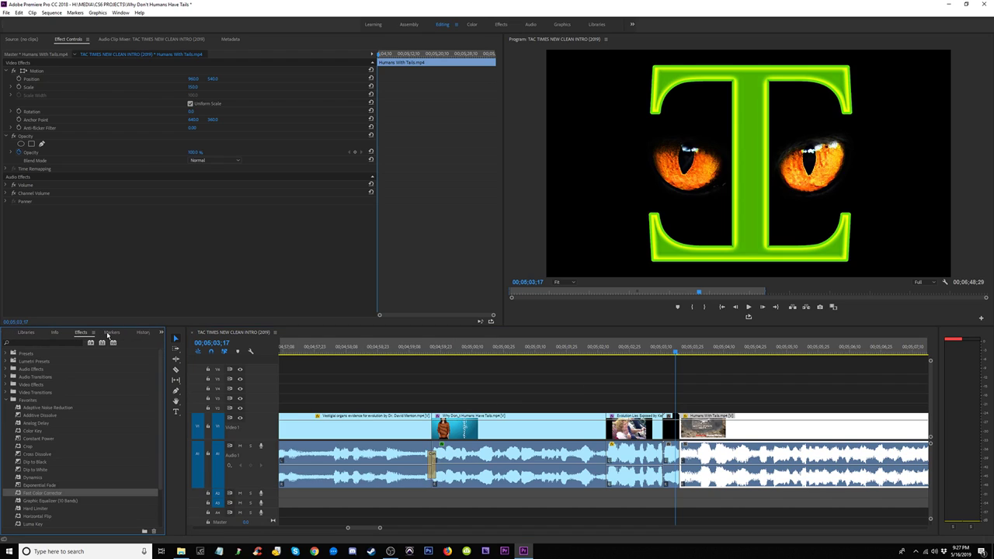
click(25, 332)
click(56, 332)
click(161, 332)
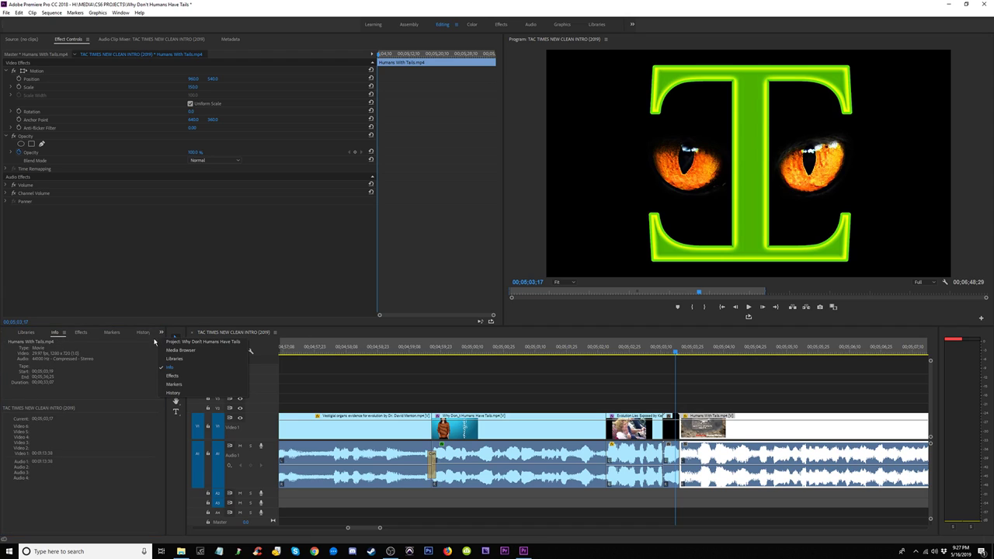
click(189, 352)
click(160, 333)
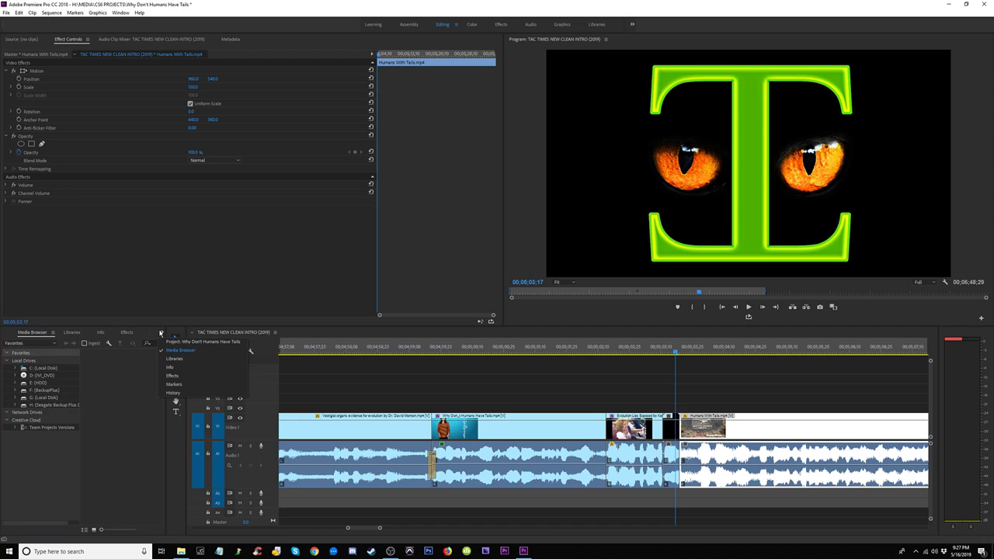
click(208, 343)
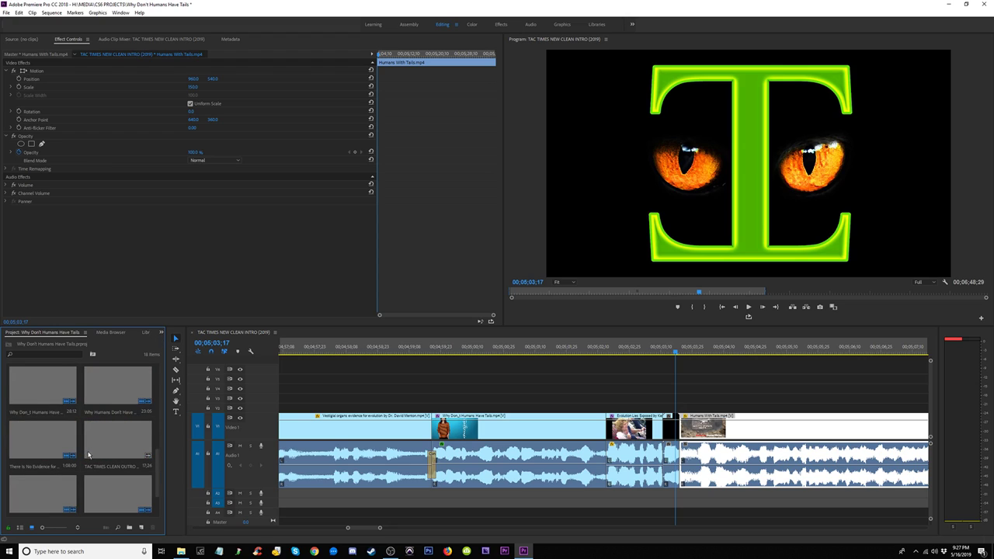
scroll(89, 455, down, 1)
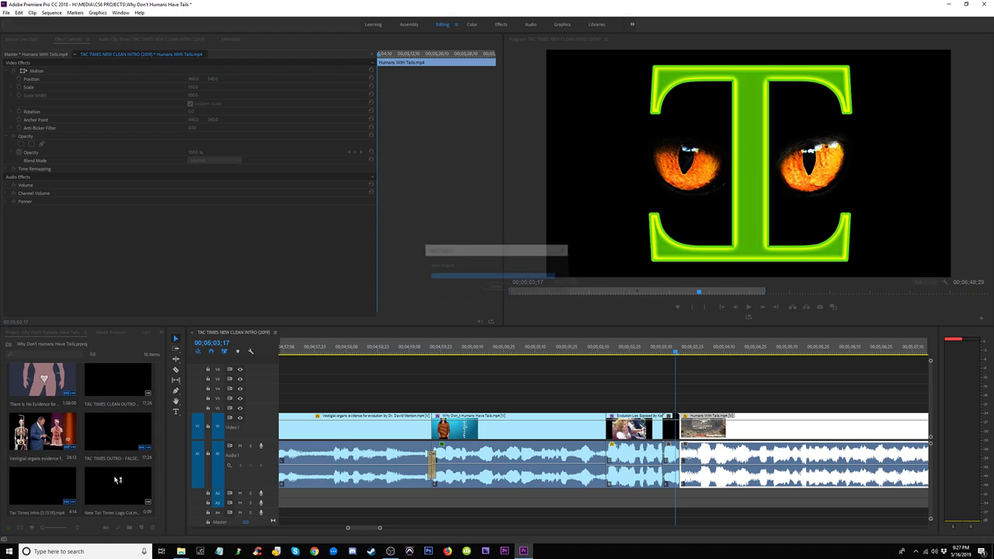
drag(117, 479, 667, 425)
click(655, 351)
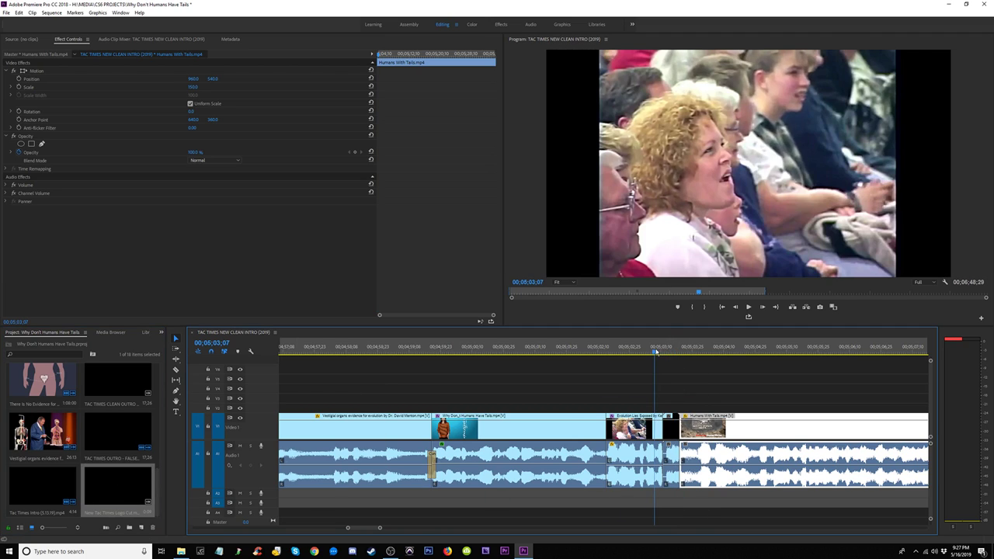
key(space)
click(655, 351)
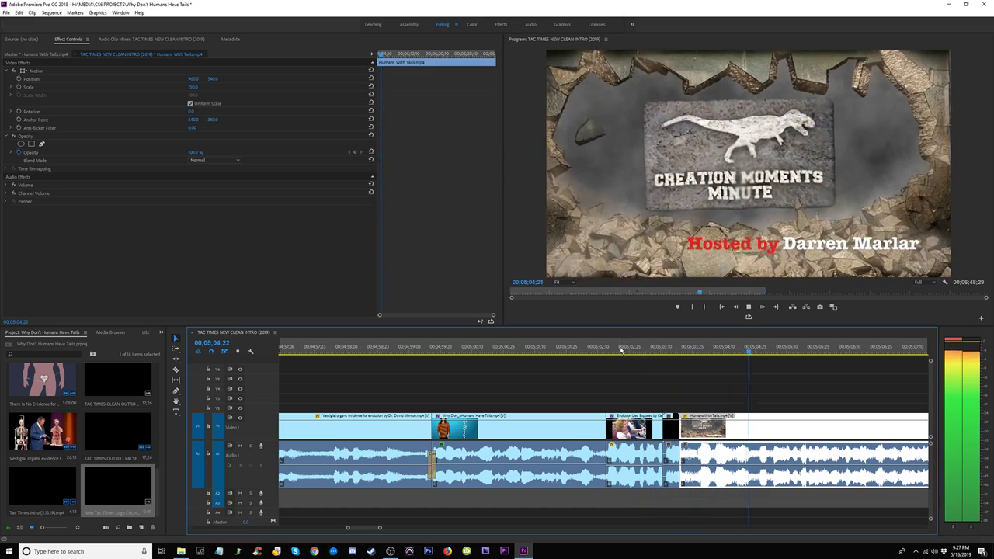
Step: Close the empty gap after the Humans With Tails clip near 00;05;36 and play into the following Evolution Lies clip
key(minus)
key(minus)
key(minus)
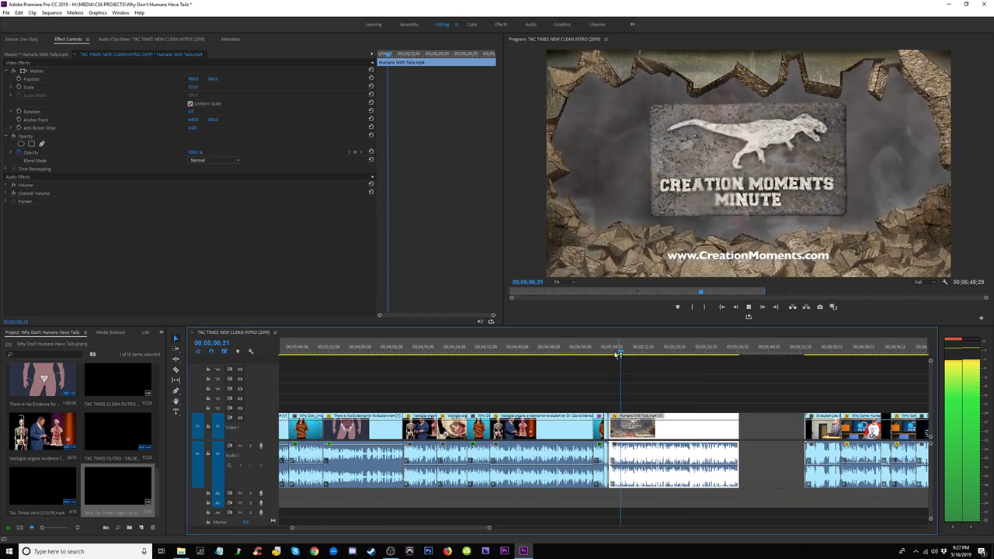
click(737, 348)
click(763, 432)
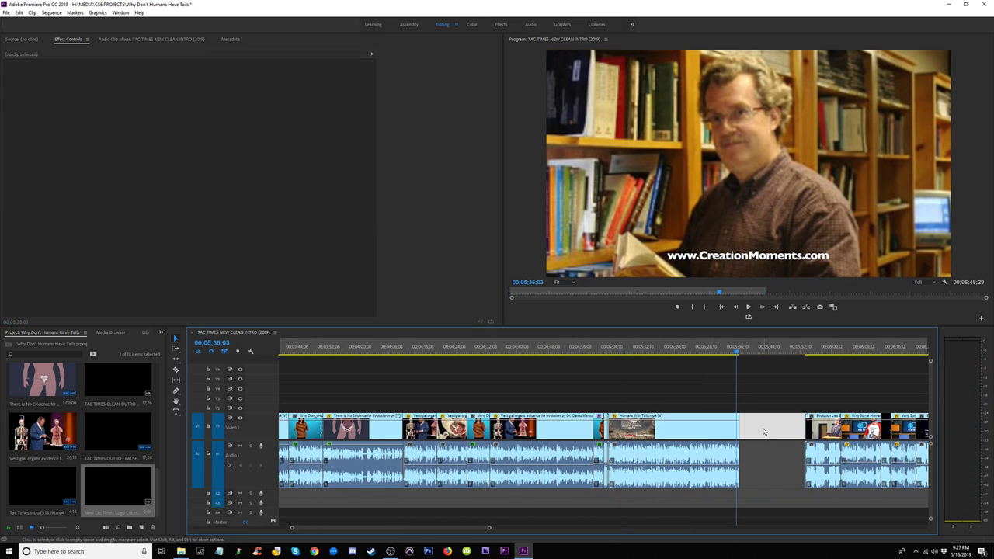
key(Delete)
key(space)
scroll(745, 432, up, 5)
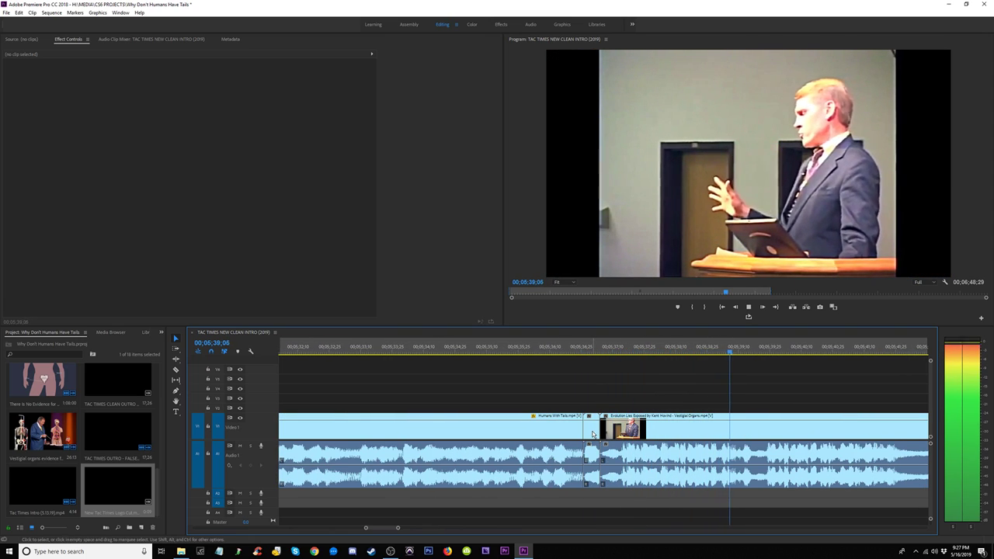
Step: Trim the start of the Evolution Lies clip following Humans With Tails to 00;05;43;00
scroll(592, 433, down, 3)
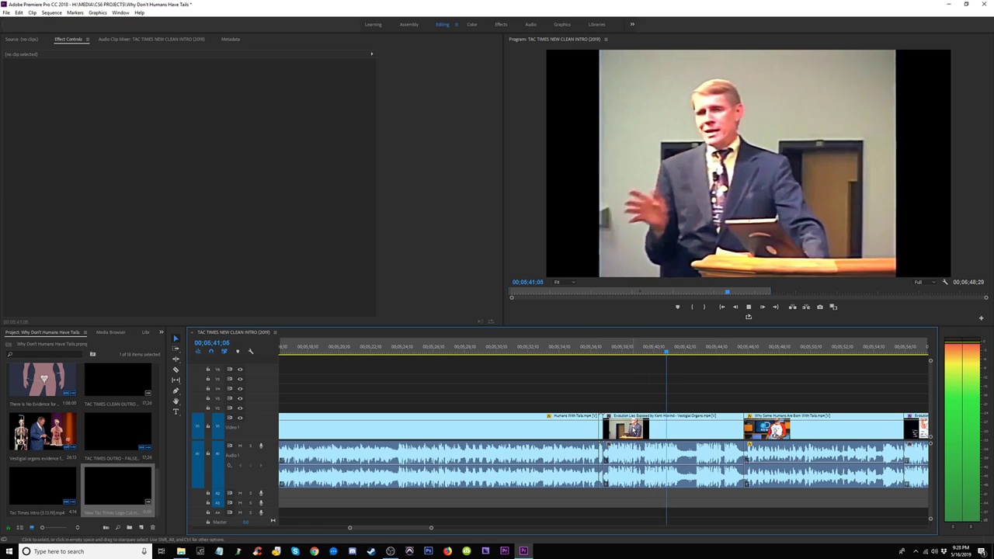
click(735, 351)
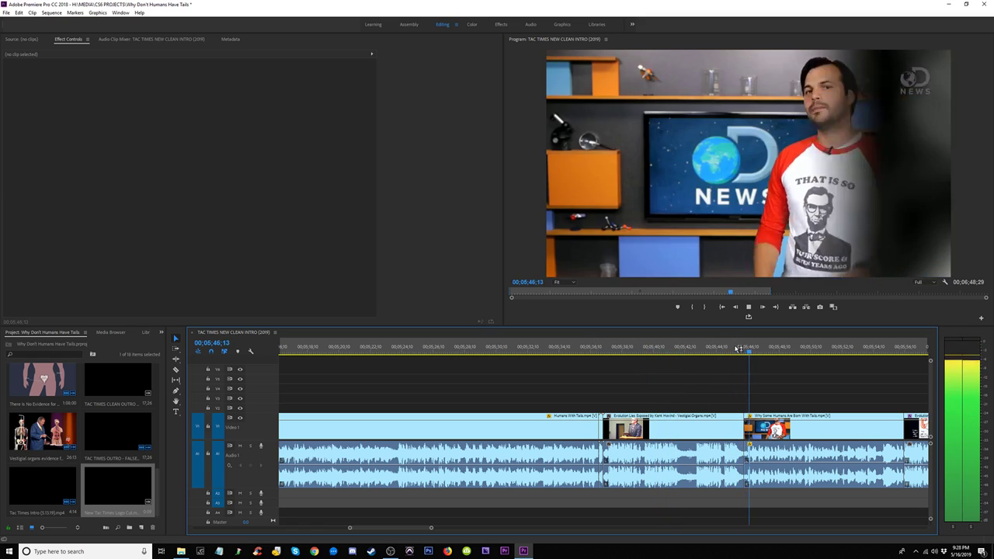
click(664, 352)
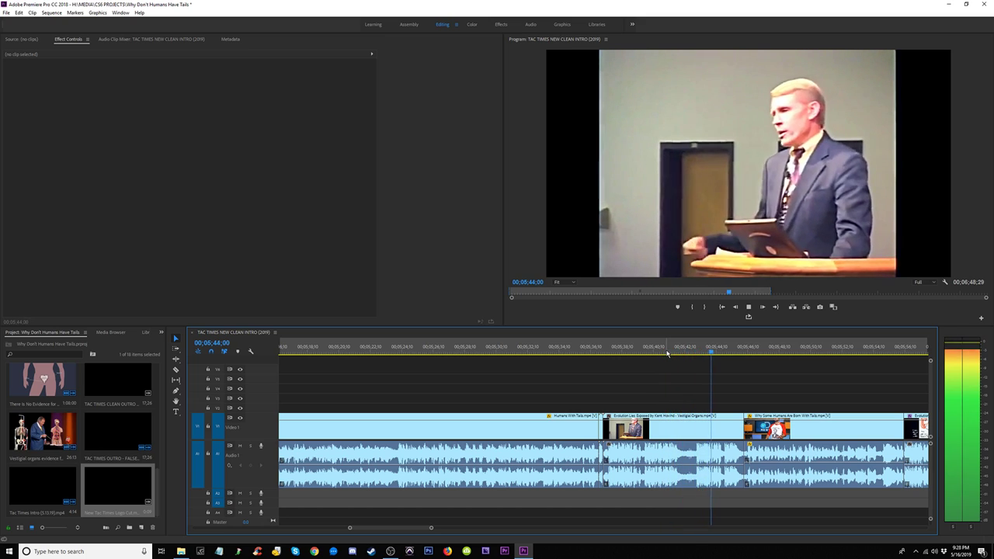
click(707, 352)
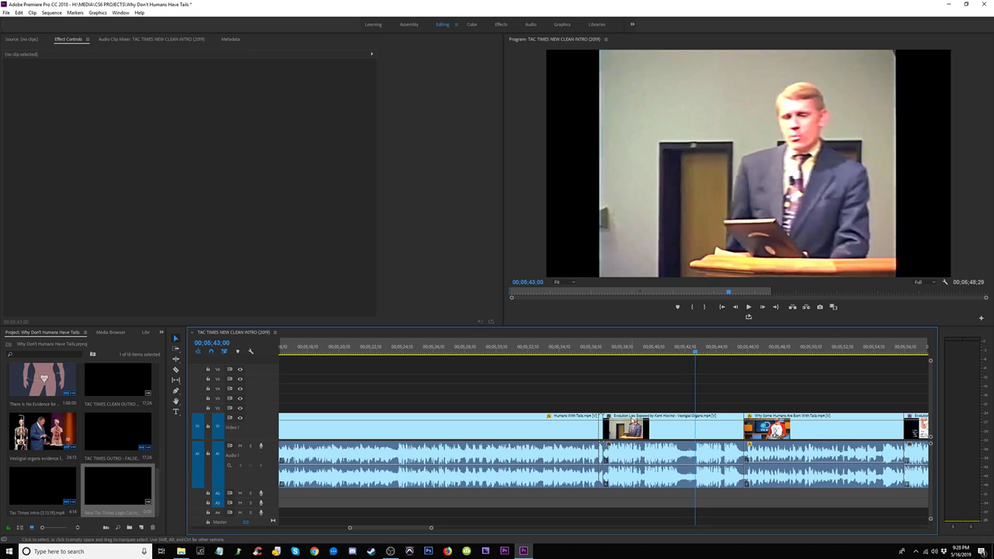
drag(604, 427, 695, 427)
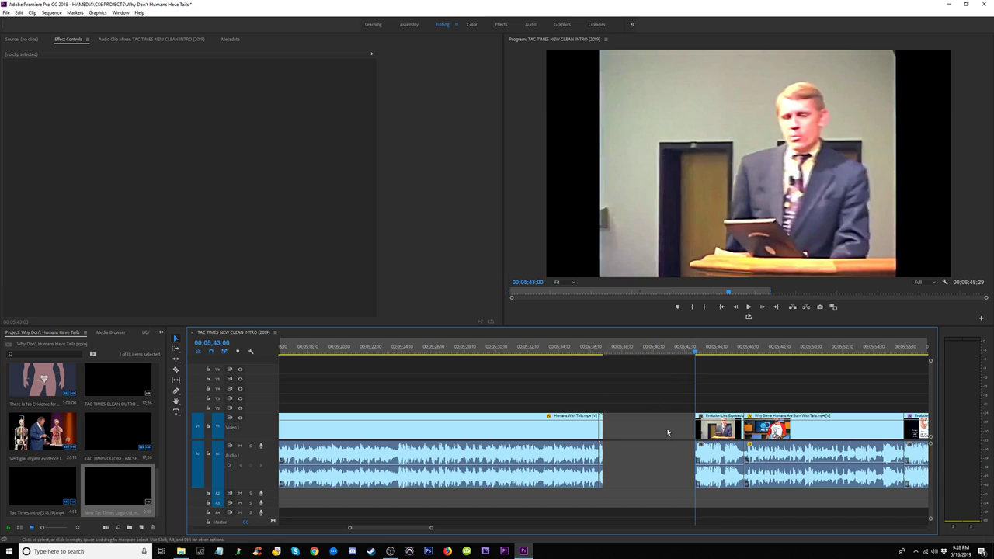
Step: Close the gap left between Humans With Tails and the trimmed Evolution Lies clip and play through the join
click(666, 430)
key(Delete)
click(588, 348)
key(space)
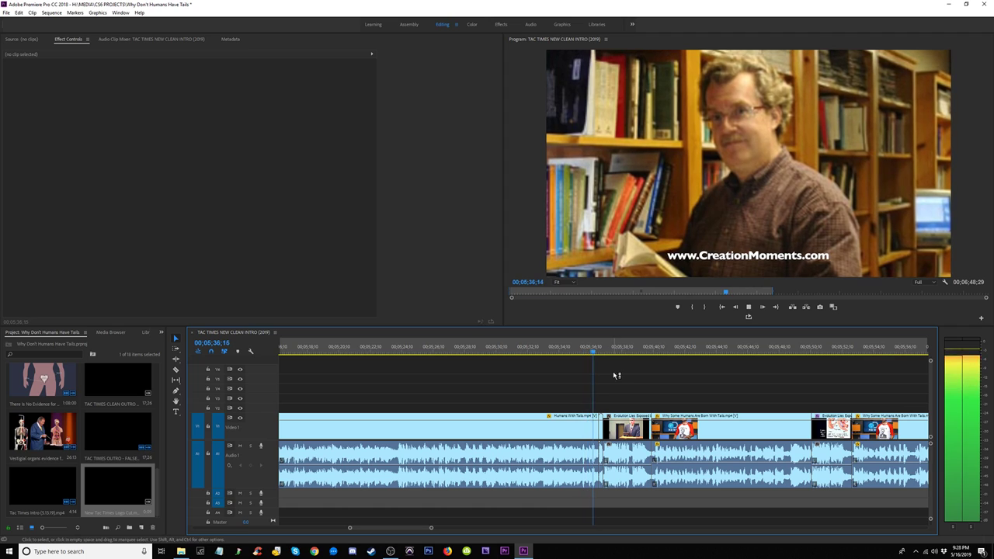
Step: Close the long empty gap after the last Evolution Lies clip, starting near 00;06;15, ahead of the Why Humans Don't Have Tails clip
key(minus)
key(minus)
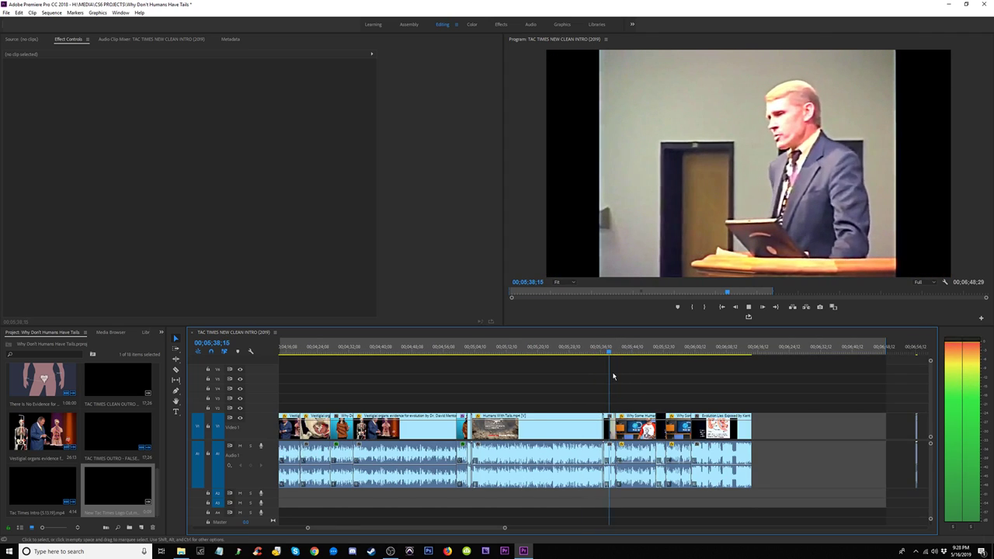
key(equal)
scroll(652, 389, down, 3)
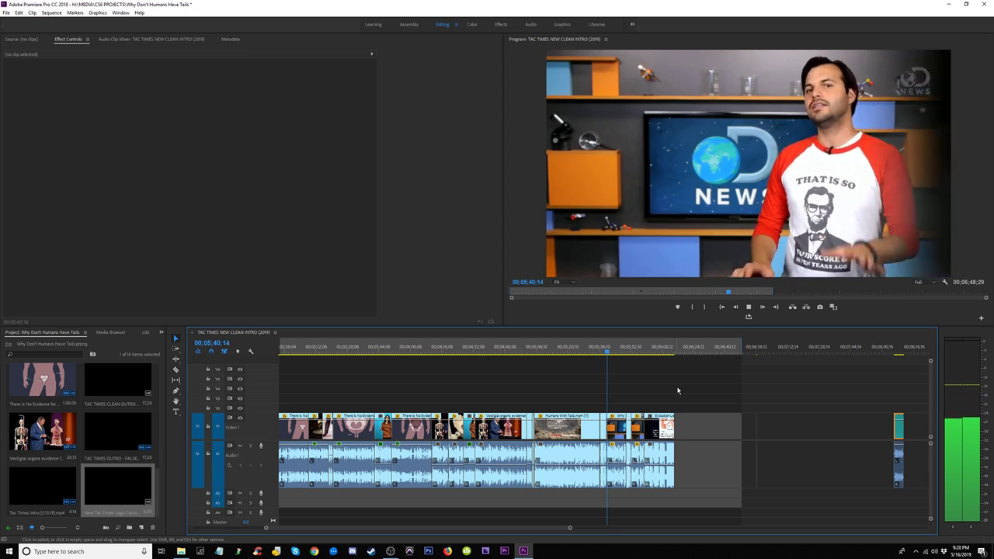
drag(736, 407, 774, 469)
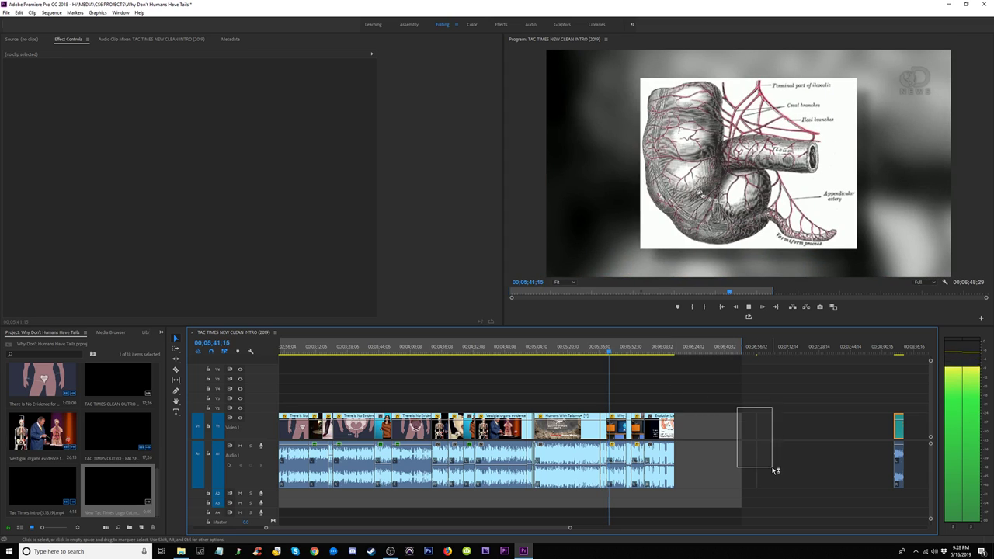
click(758, 354)
click(793, 437)
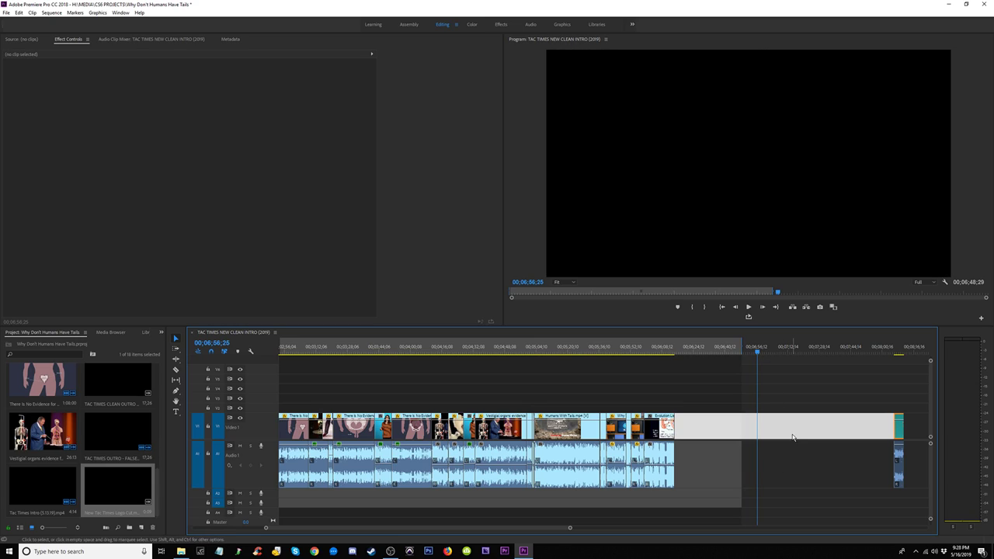
key(Delete)
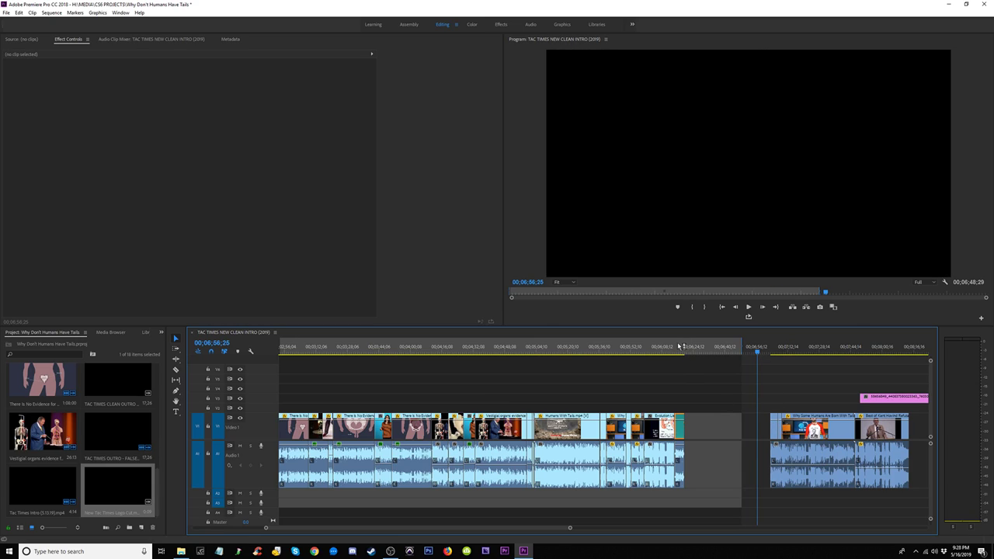
Step: Play the last Evolution Lies clip and its transition into the Why Humans Don't Have Tails clip, up to 00;06;20
key(space)
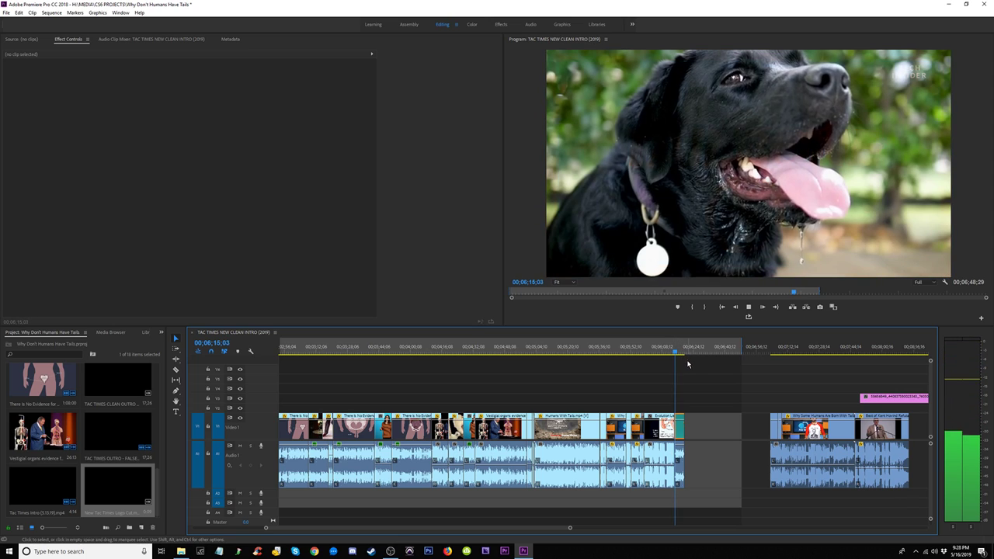
key(=)
key(=)
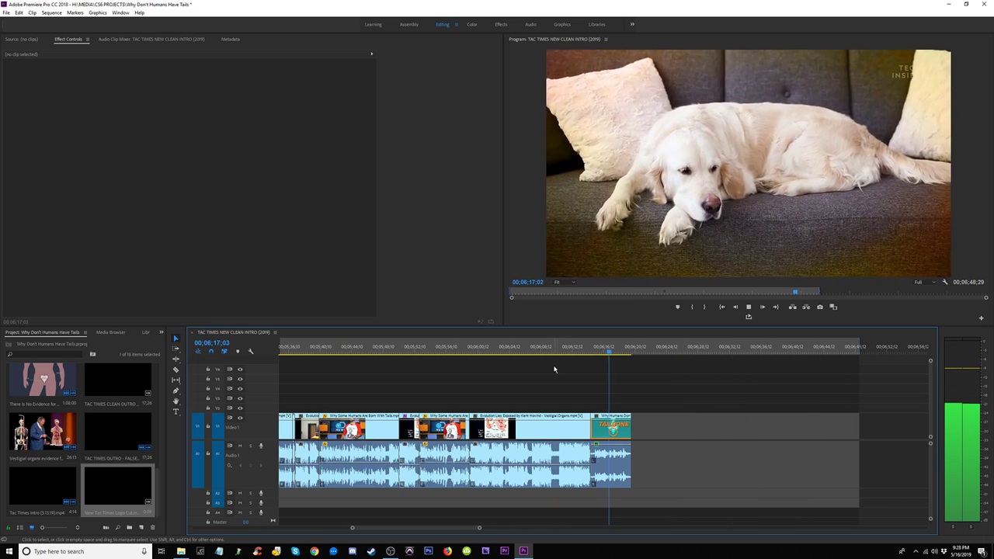
click(548, 349)
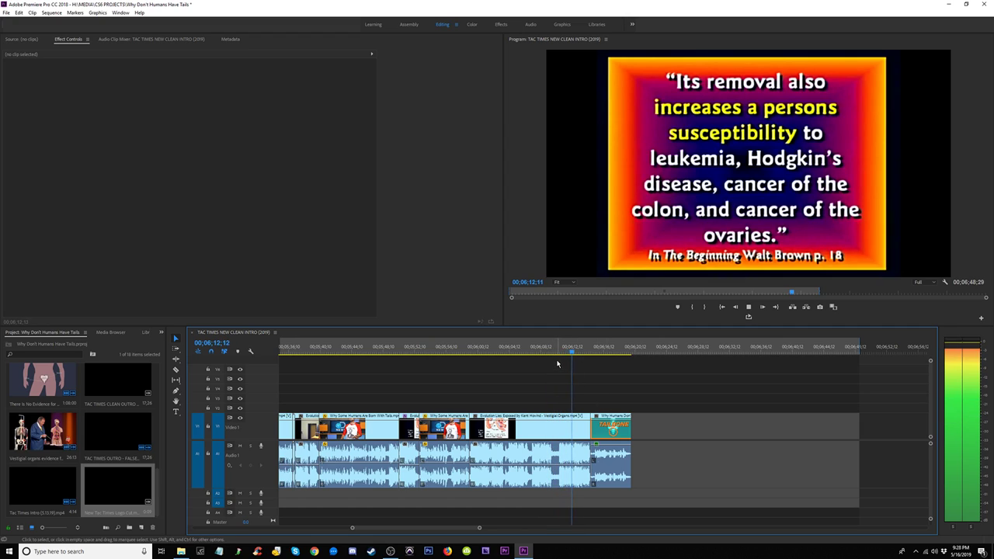
click(464, 351)
key(space)
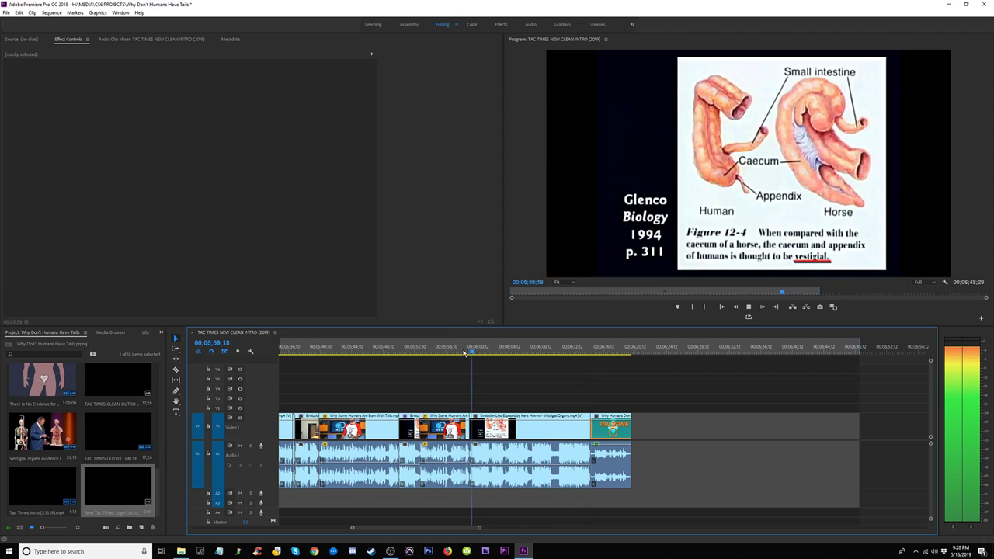
click(592, 351)
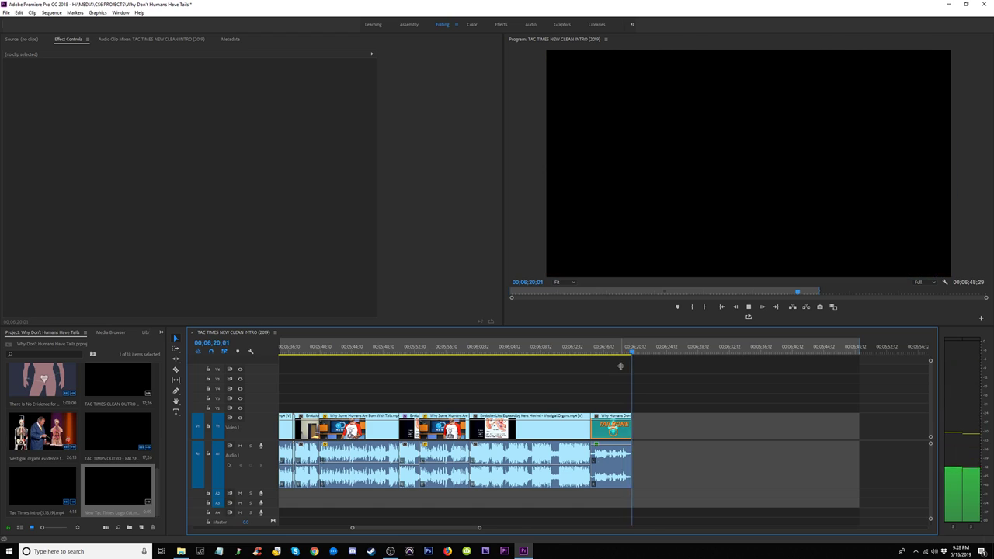
Step: Close the gap after the Why Humans Don't Have Tails clip near 00;06;20 and play into the next Why Some Humans Are Born With Tails clip
click(683, 349)
click(655, 434)
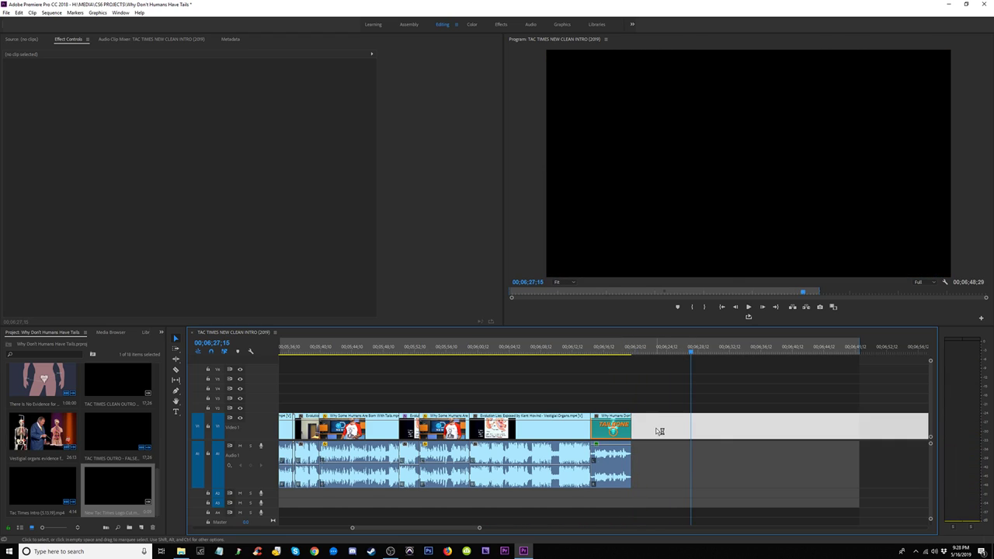
key(Delete)
click(624, 350)
key(space)
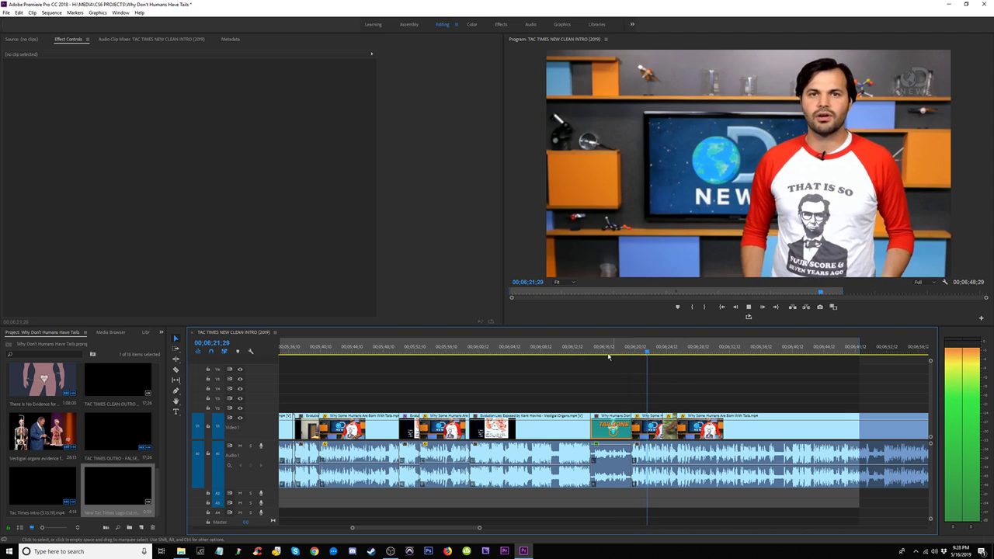
click(581, 351)
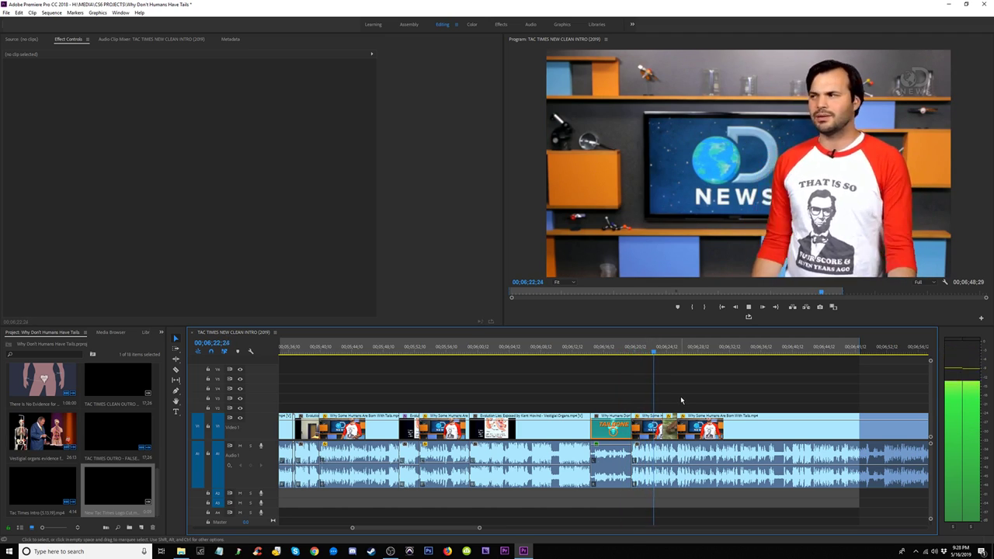
Step: Play through the Why Some Humans Are Born With Tails clips to their end near 00;07;03
key(minus)
key(minus)
key(equal)
key(equal)
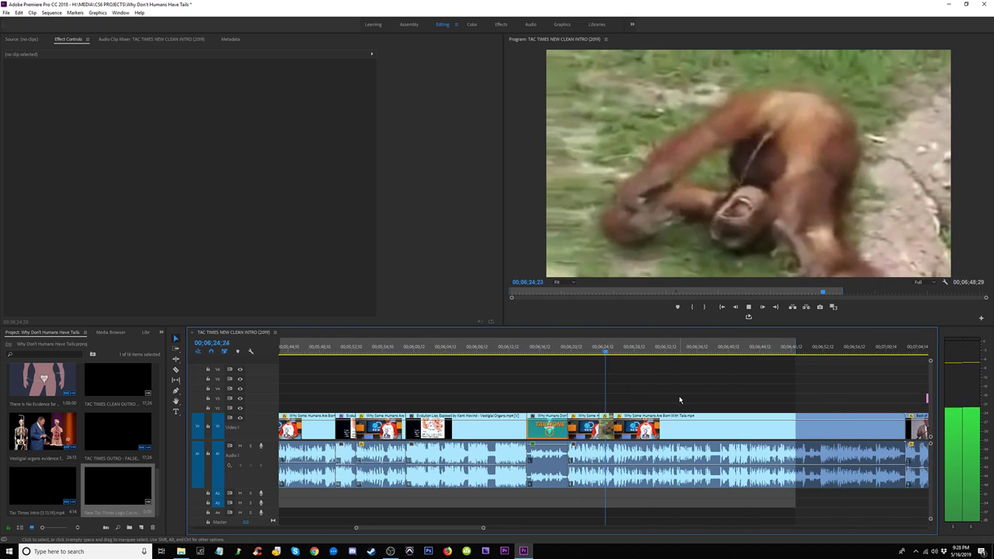
key(equal)
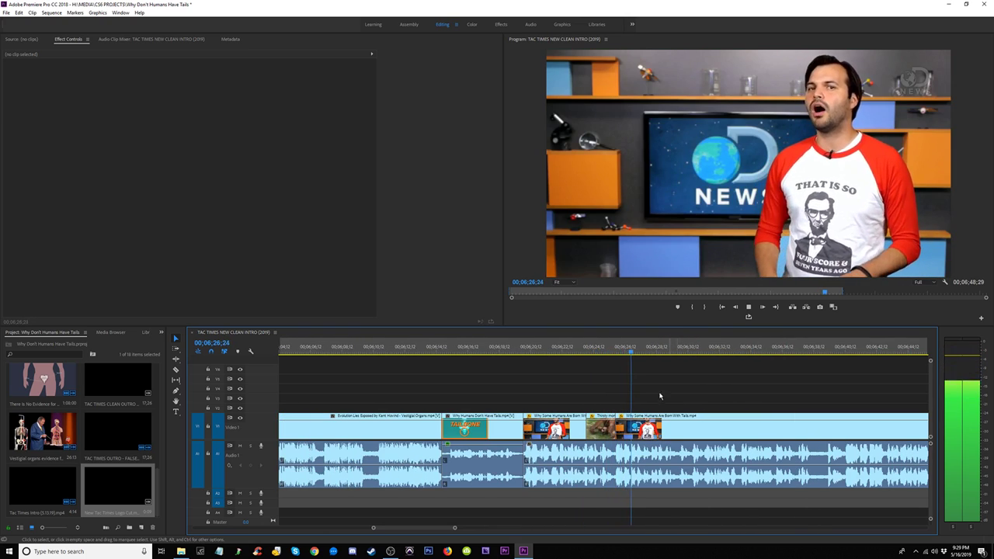
key(minus)
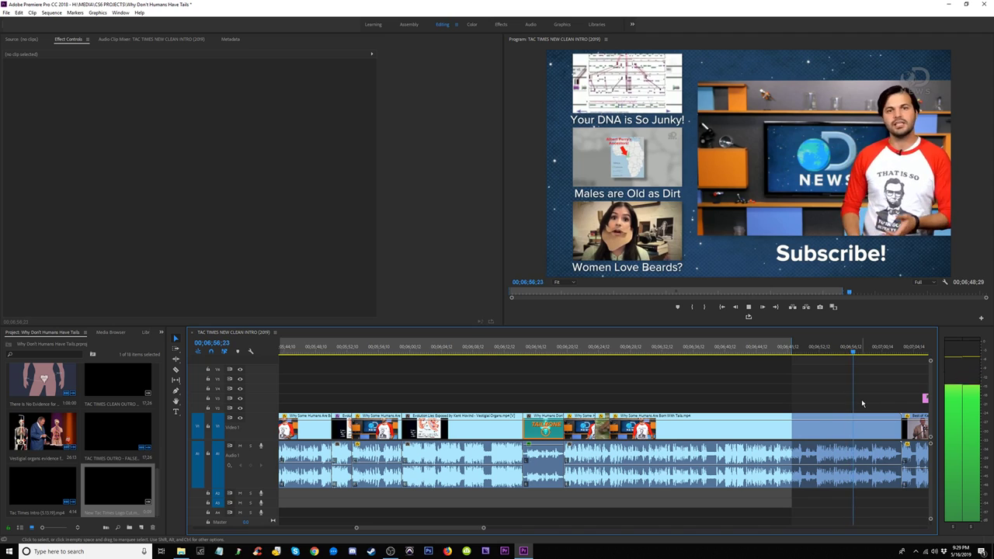
key(minus)
key(equal)
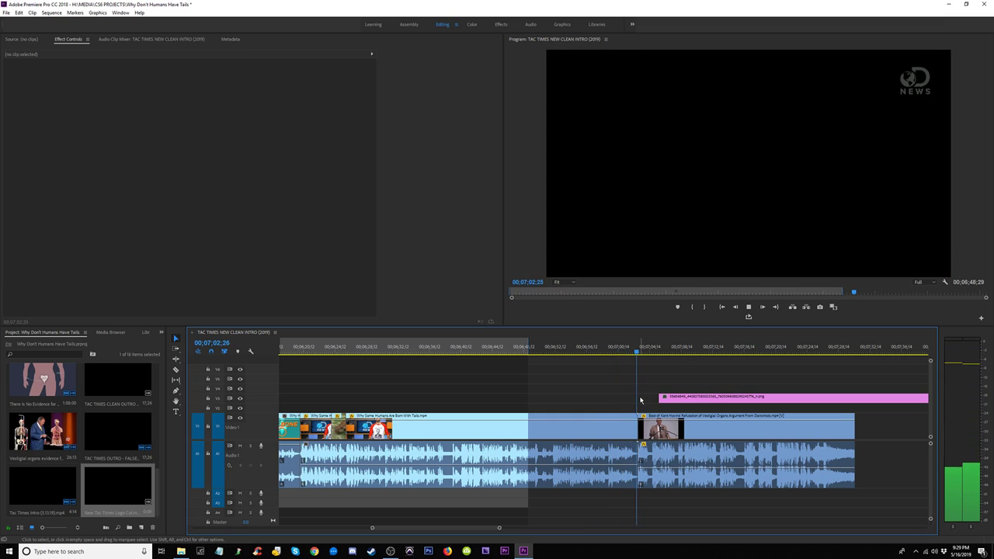
Step: Move the start of the Best of Kent Hovind clip back to about 00;07;02;12, over the previous clip's end
click(633, 347)
key(equal)
key(space)
drag(672, 431, 652, 432)
Step: Add an audio crossfade at the cut between Why Some Humans Are Born With Tails and Best of Kent Hovind, and play it
key(Left)
key(Left)
key(Left)
key(Left)
key(Left)
key(Left)
key(Left)
key(Left)
drag(626, 501, 607, 480)
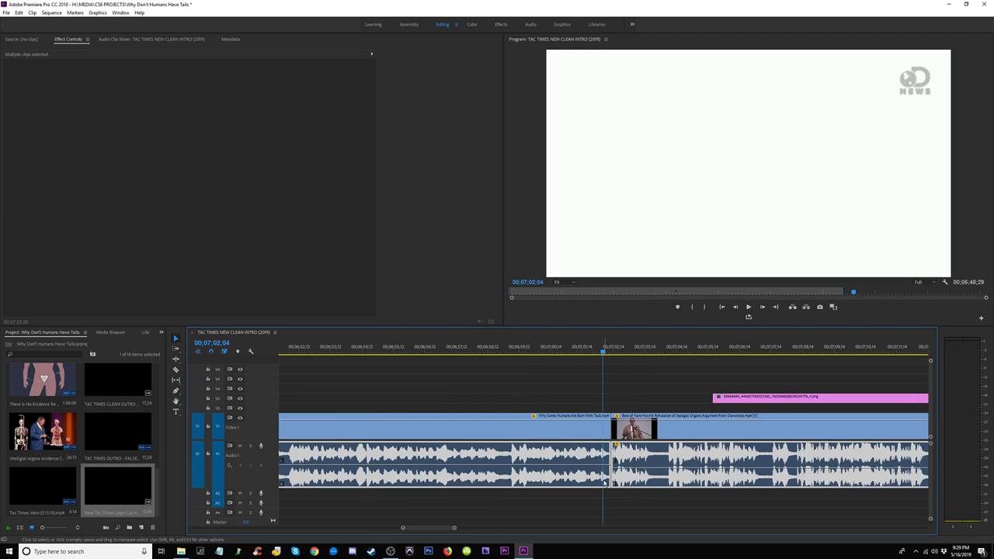
key(ctrl+shift+d)
key(space)
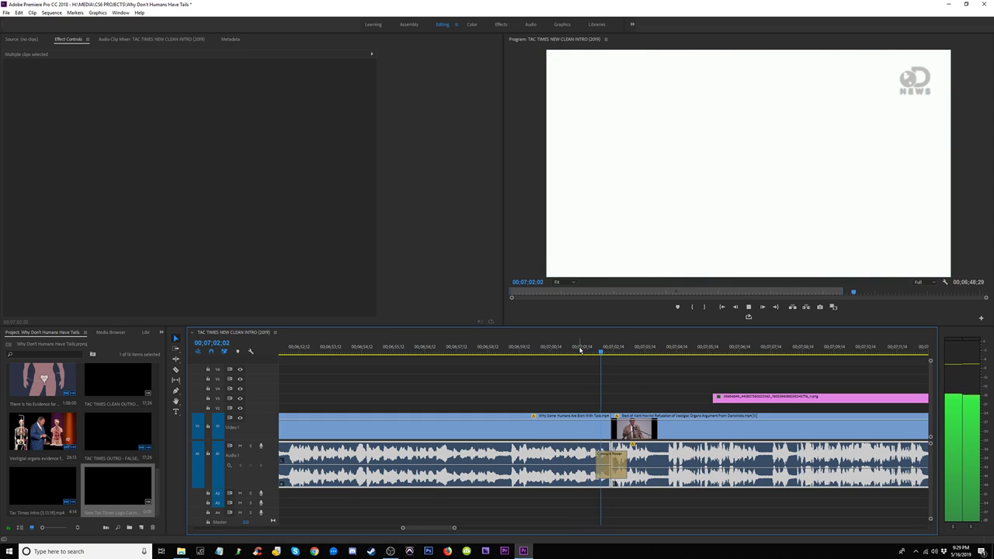
Step: Shorten the audio crossfade before the Best of Kent Hovind clip to a few frames, replaying the cut after each adjustment
key(space)
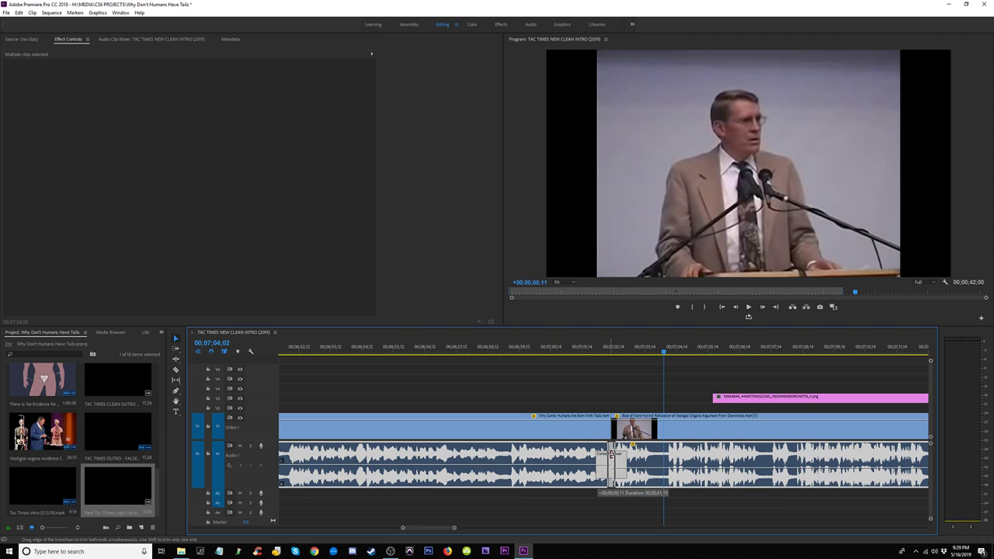
click(588, 351)
key(space)
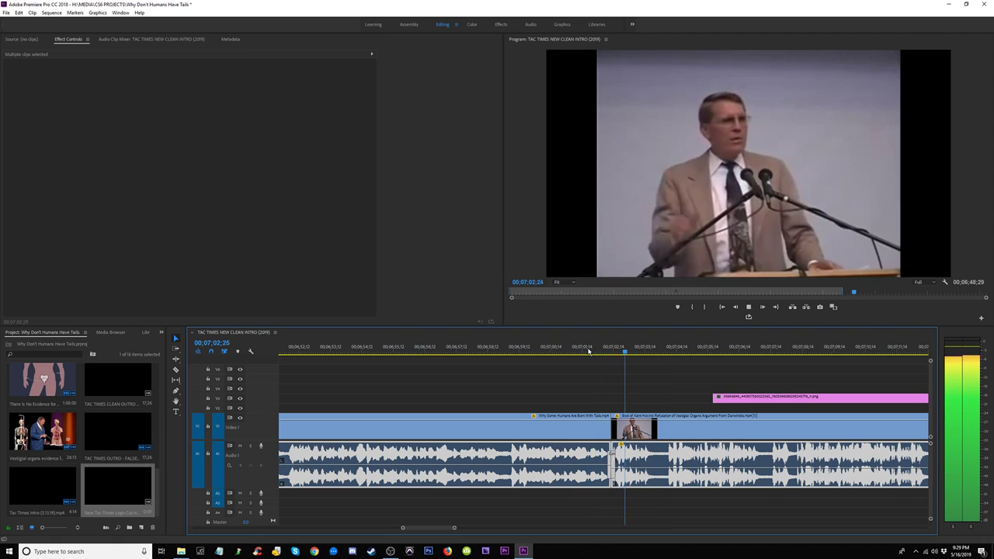
key(=)
key(space)
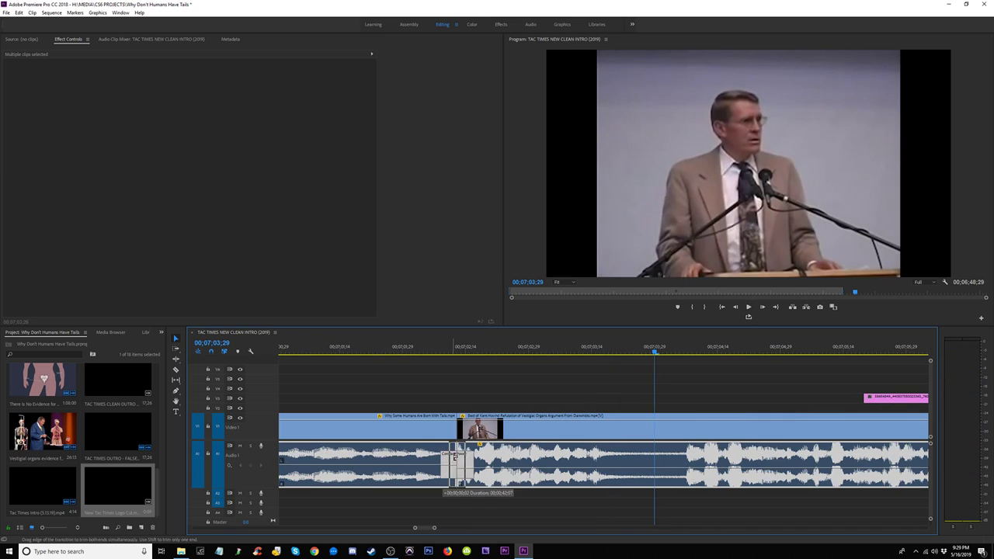
drag(454, 456, 456, 456)
click(377, 346)
key(space)
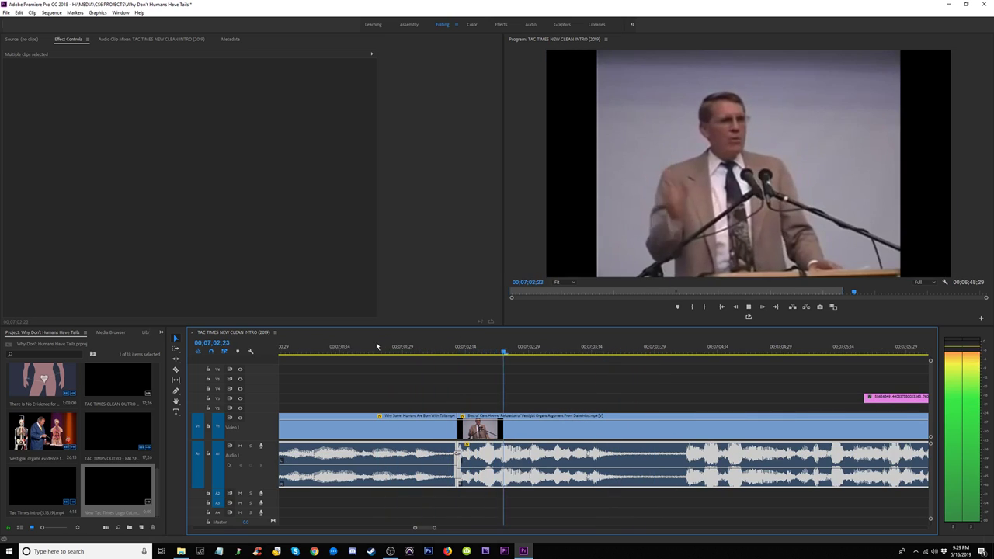
Step: Review the opening of the Best of Kent Hovind clip, from the cut at 00;07;02 through the start of the TacTimes logo overlay
key(minus)
key(minus)
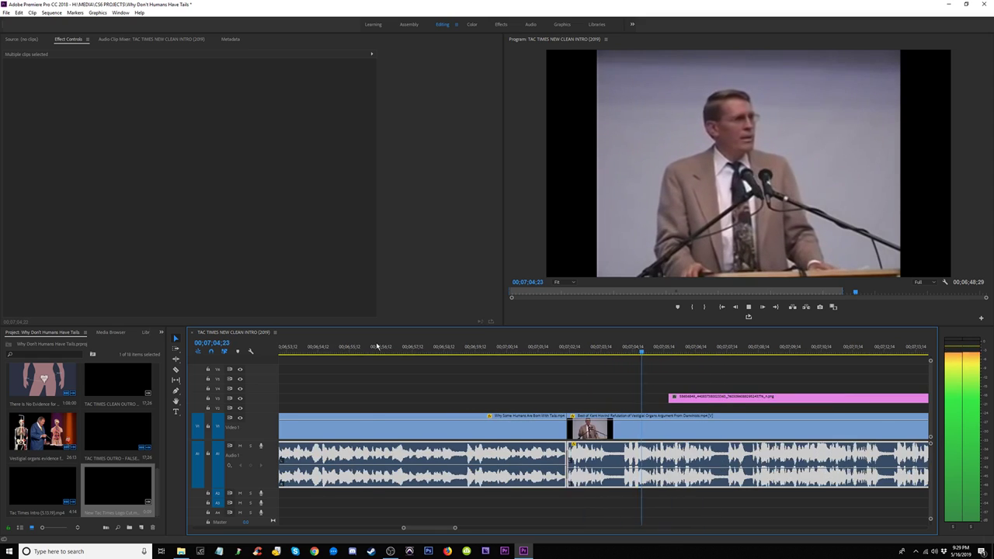
key(equal)
key(equal)
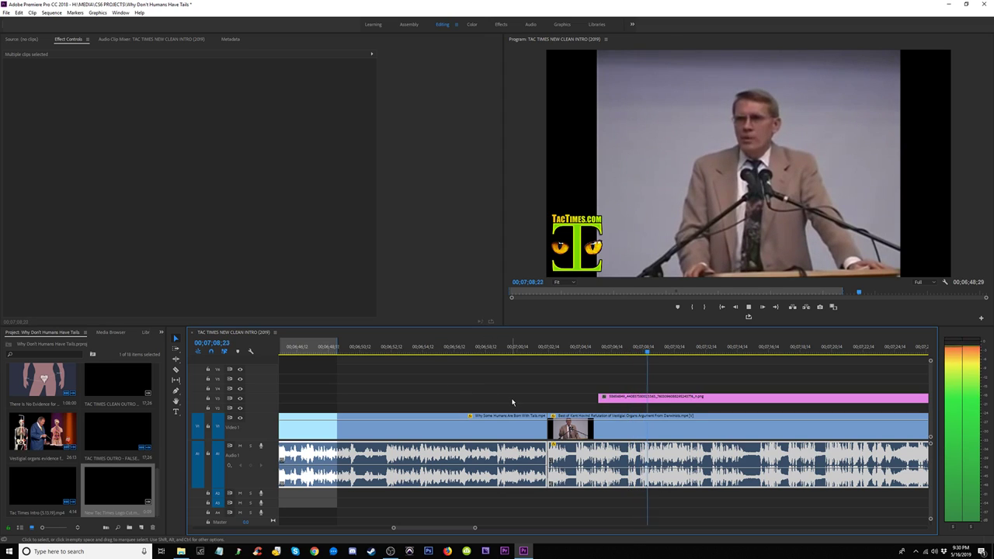
click(557, 355)
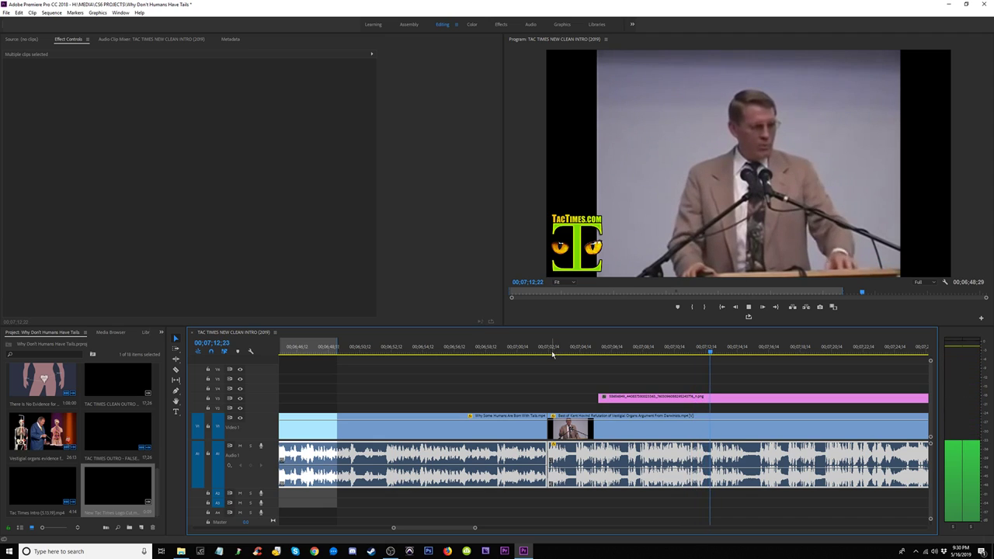
click(539, 351)
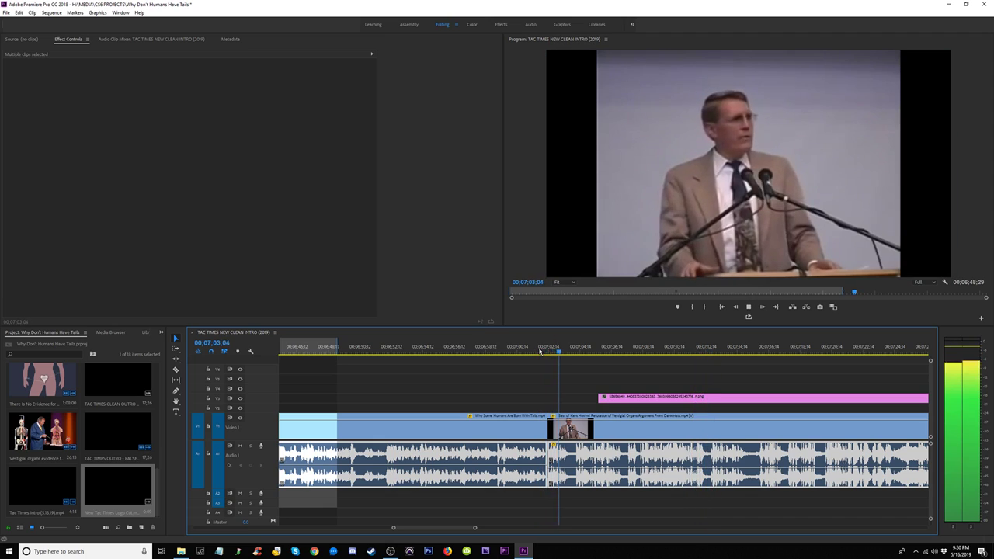
key(space)
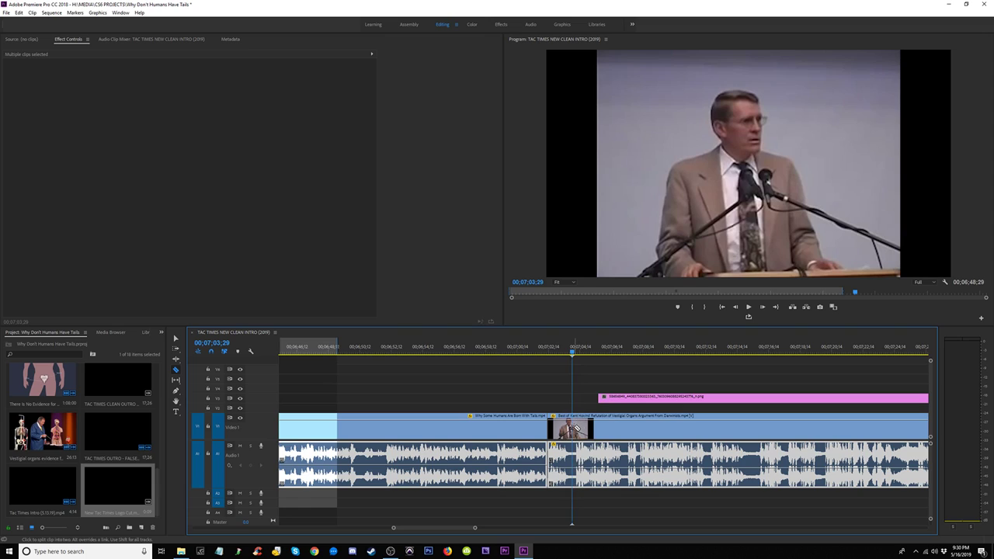
key(space)
key(v)
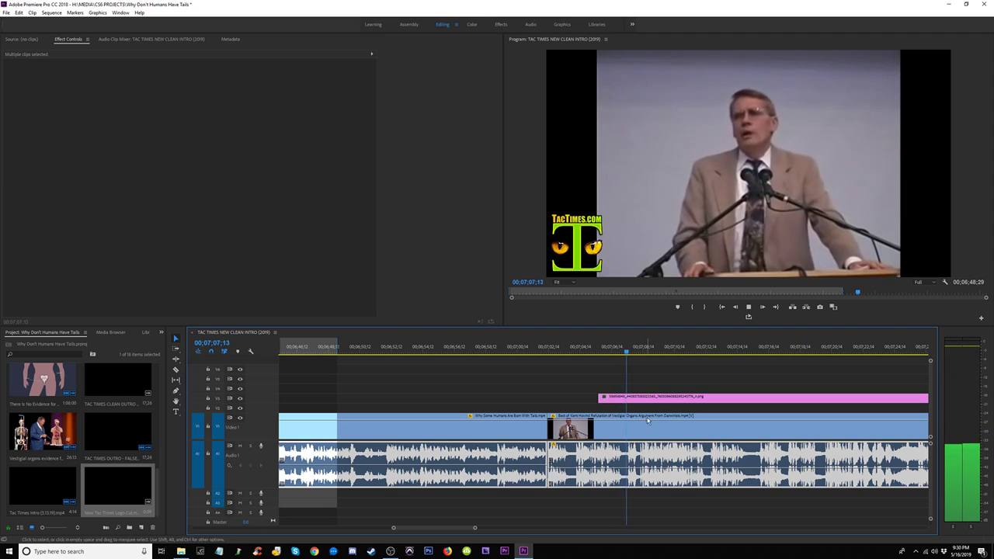
Step: Close the gap between the Best of Kent Hovind clip and the outro, and move the TacTimes logo overlay past the outro's end
key(minus)
key(minus)
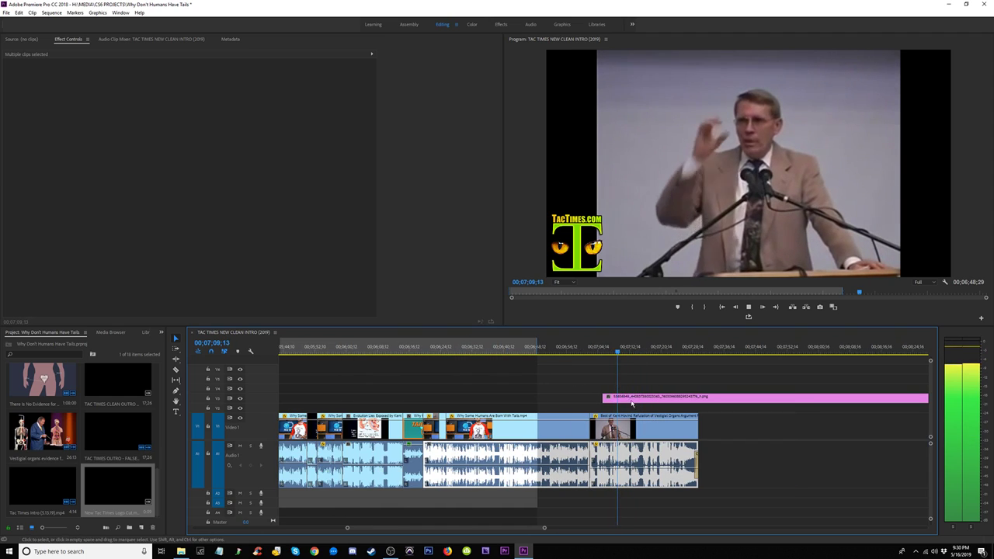
key(minus)
drag(641, 399, 704, 399)
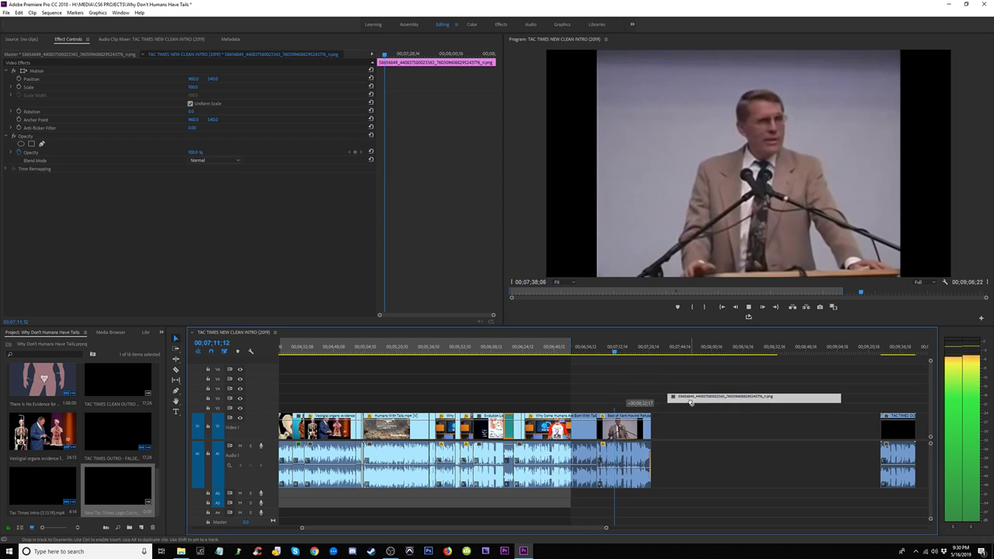
click(761, 426)
key(Delete)
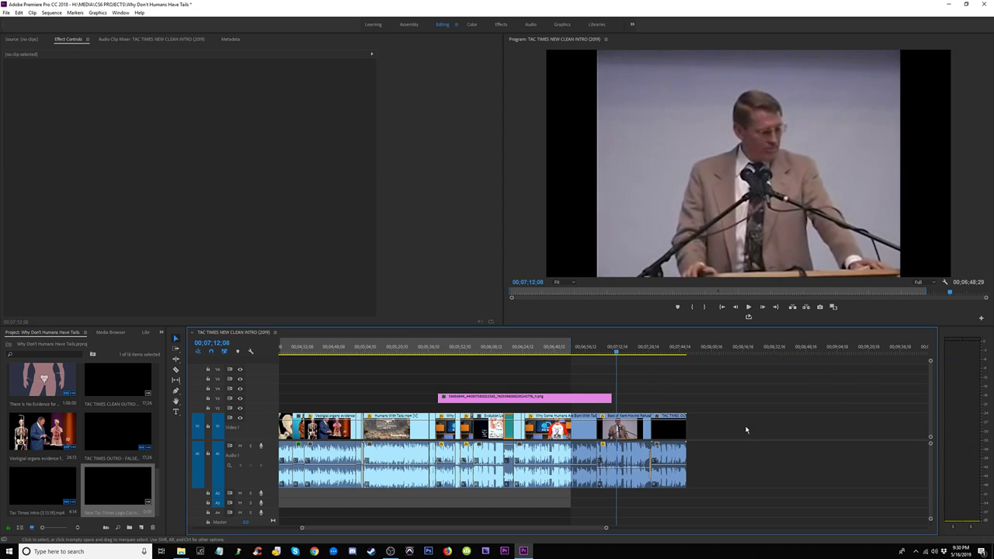
drag(502, 403, 763, 402)
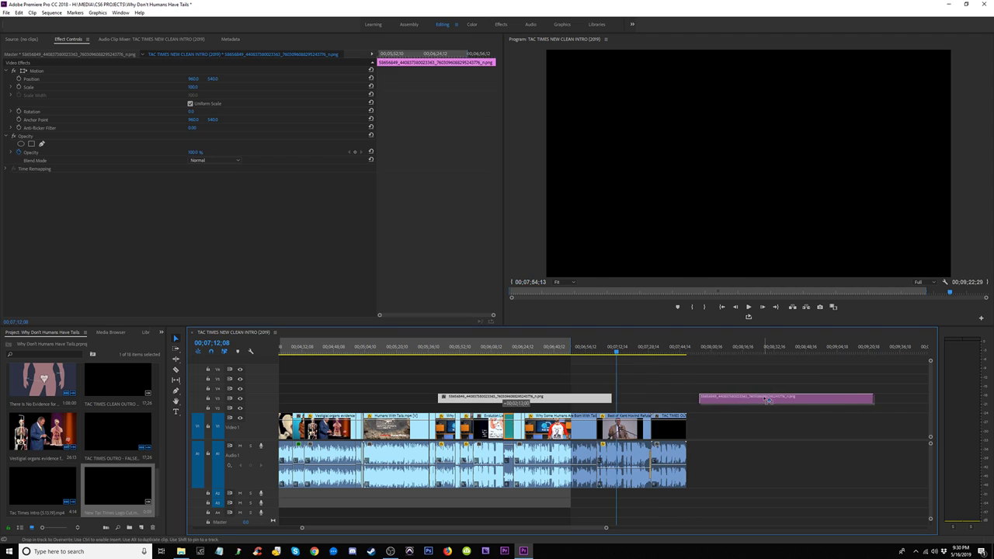
Step: Play the short Tech Insider dog clip after Evolution Lies Exposed at about 00;06;15, delete it and close the gap
click(509, 352)
key(equal)
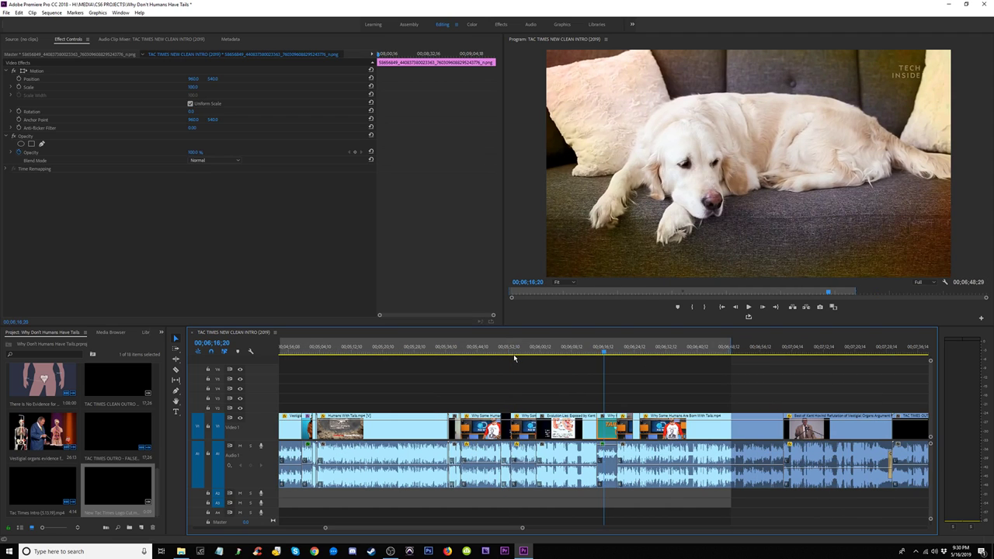
key(space)
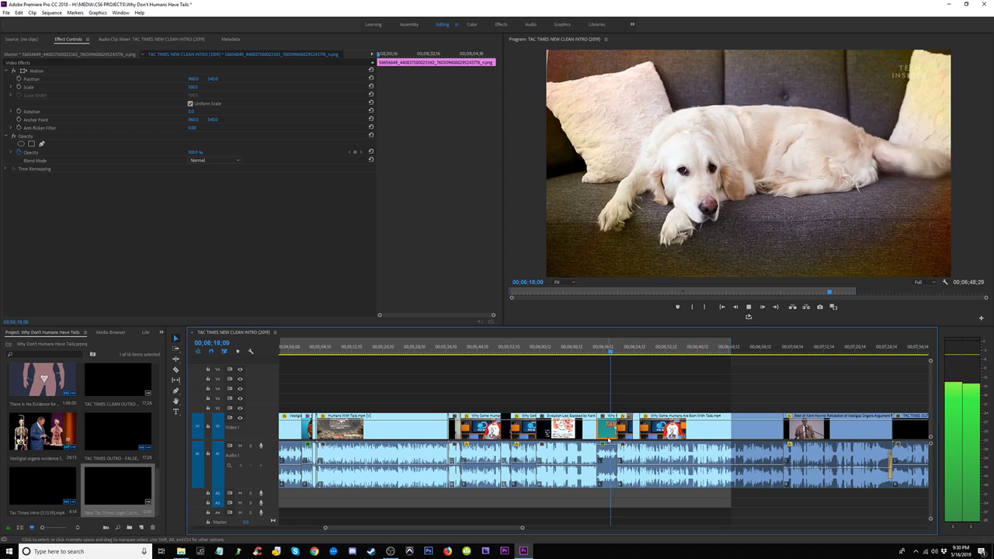
click(593, 349)
key(space)
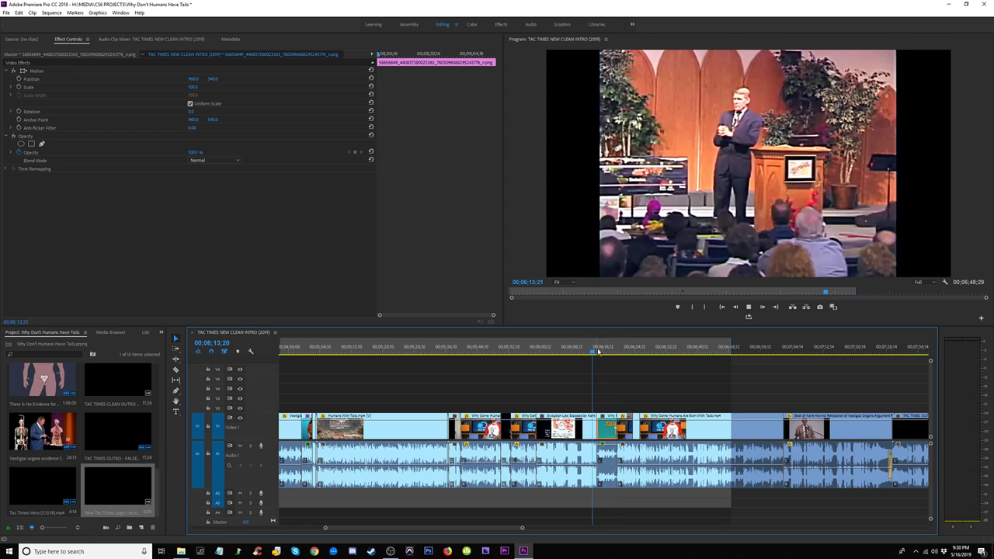
key(space)
click(606, 432)
key(Delete)
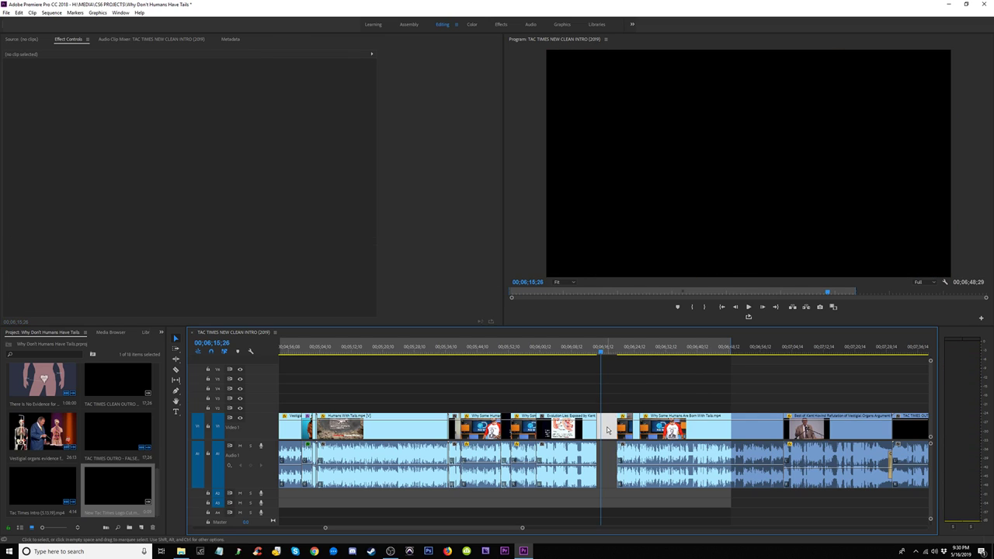
key(Delete)
Step: Play the new cut between Evolution Lies Exposed and Why Some Humans Are Born With Tails, and add an audio crossfade there
click(593, 353)
key(space)
key(=)
key(=)
key(=)
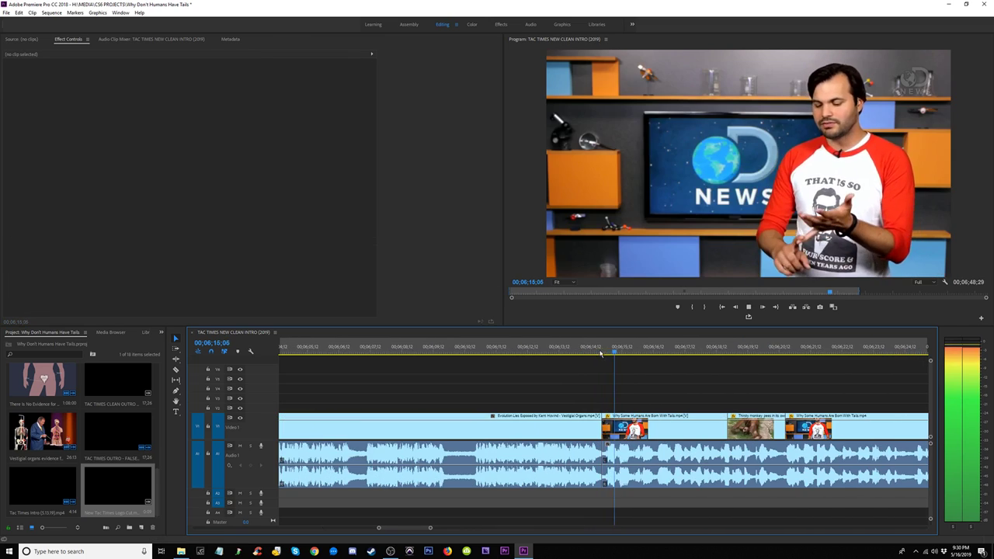
key(space)
drag(610, 498, 594, 480)
key(ctrl+shift+d)
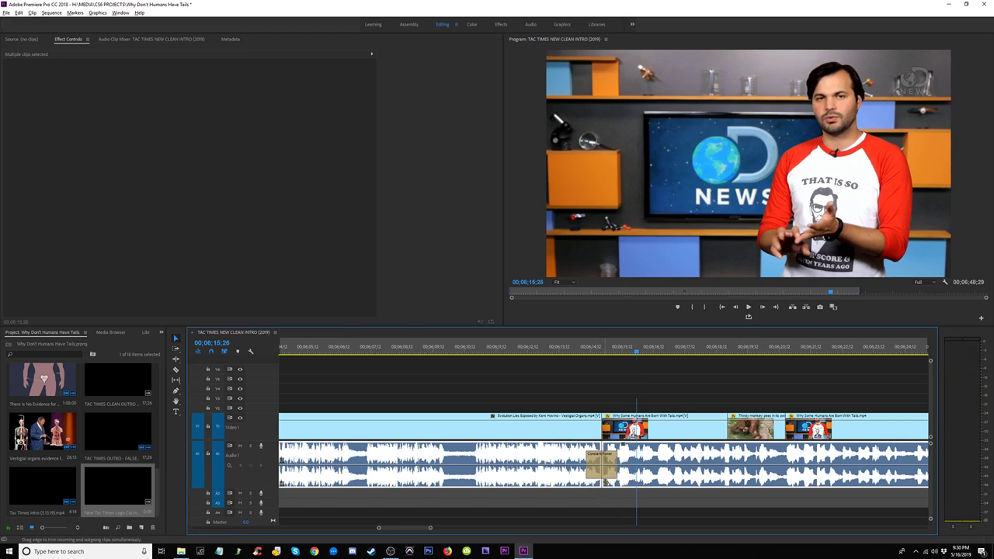
Step: Shorten the audio crossfade before Why Some Humans Are Born With Tails to a few frames and replay the cut
click(614, 457)
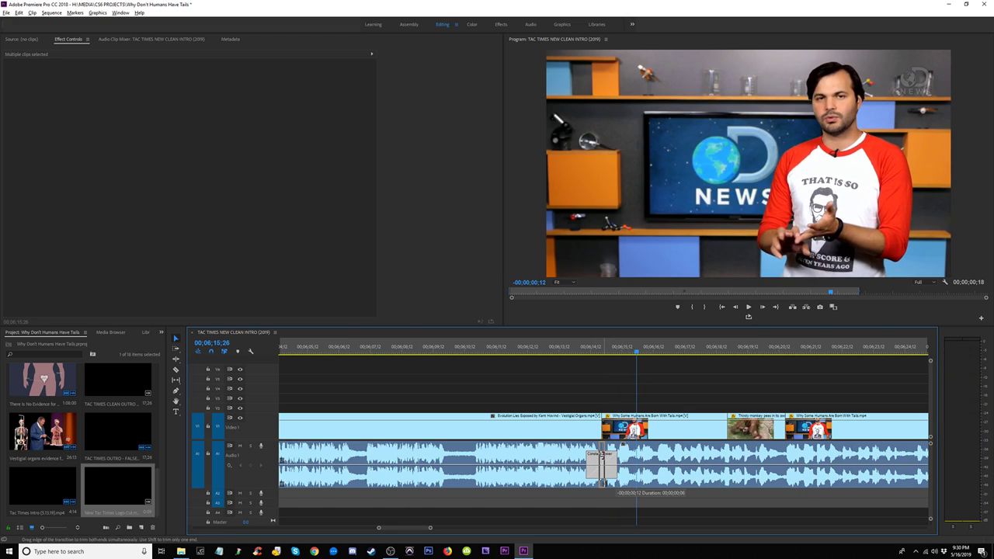
click(603, 457)
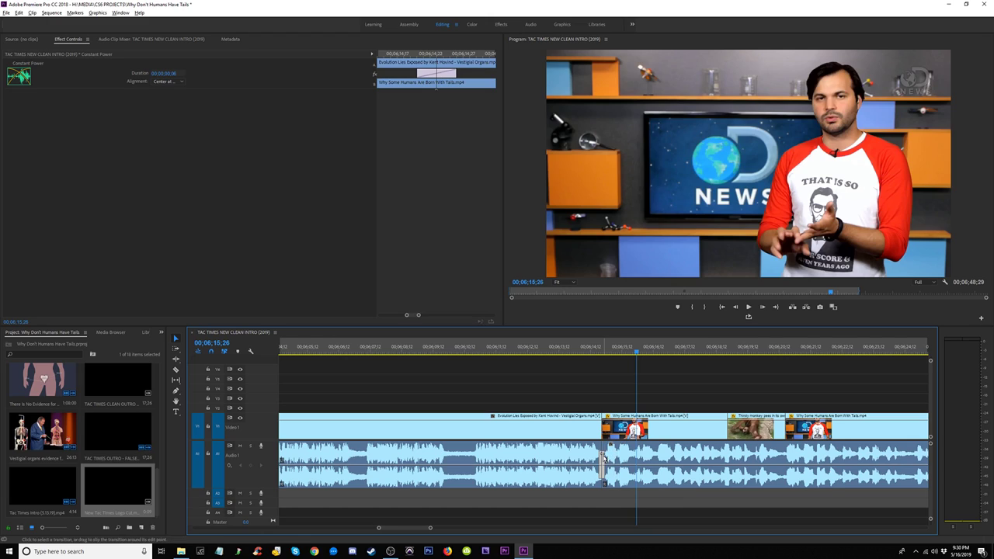
click(581, 349)
key(space)
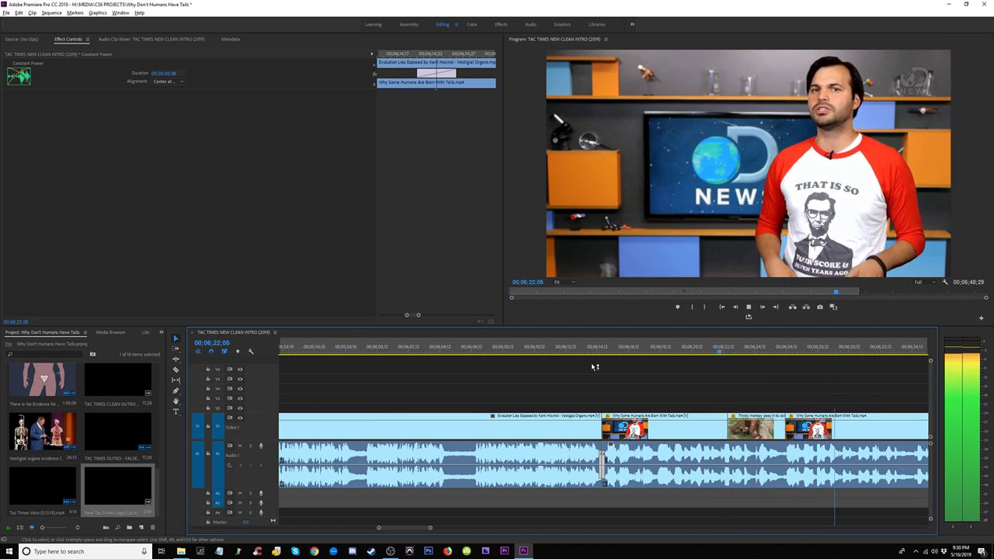
Step: Move the TacTimes logo overlay back over the video so that it ends just before the outro, and check its placement
scroll(592, 364, down, 6)
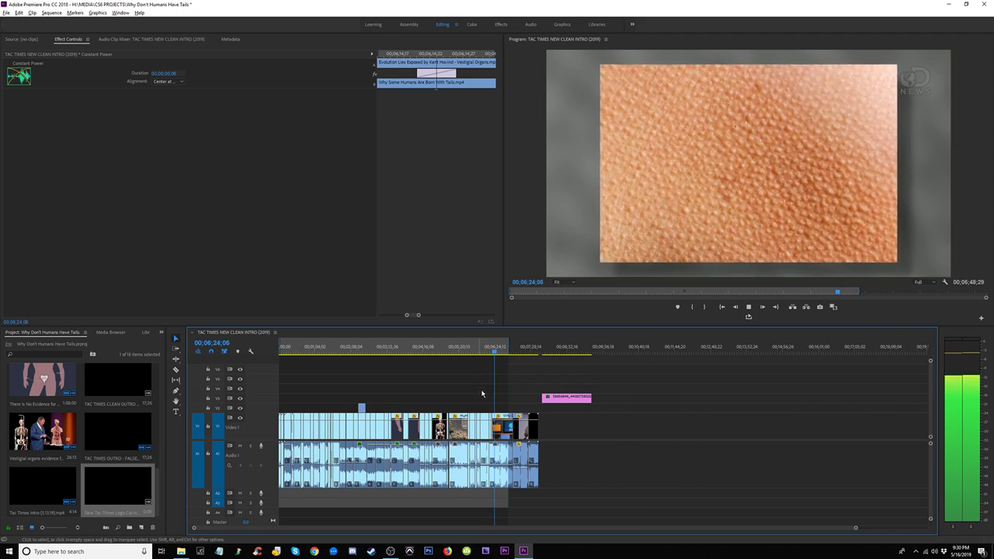
drag(568, 398, 505, 399)
click(524, 354)
key(=)
key(=)
key(=)
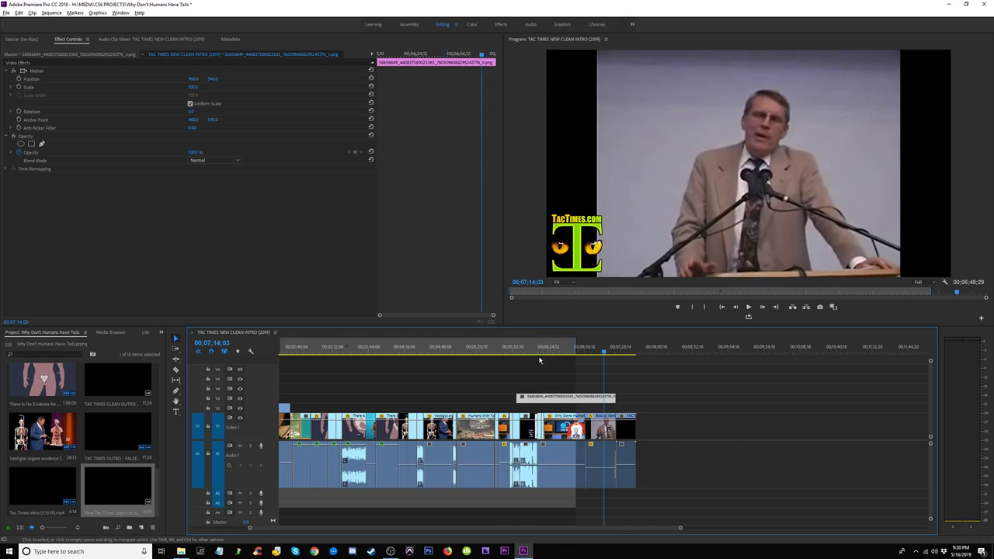
key(=)
drag(652, 352, 526, 367)
Step: Extend the start of the TacTimes logo overlay back to the beginning of the sequence
key(-)
key(minus)
key(minus)
key(minus)
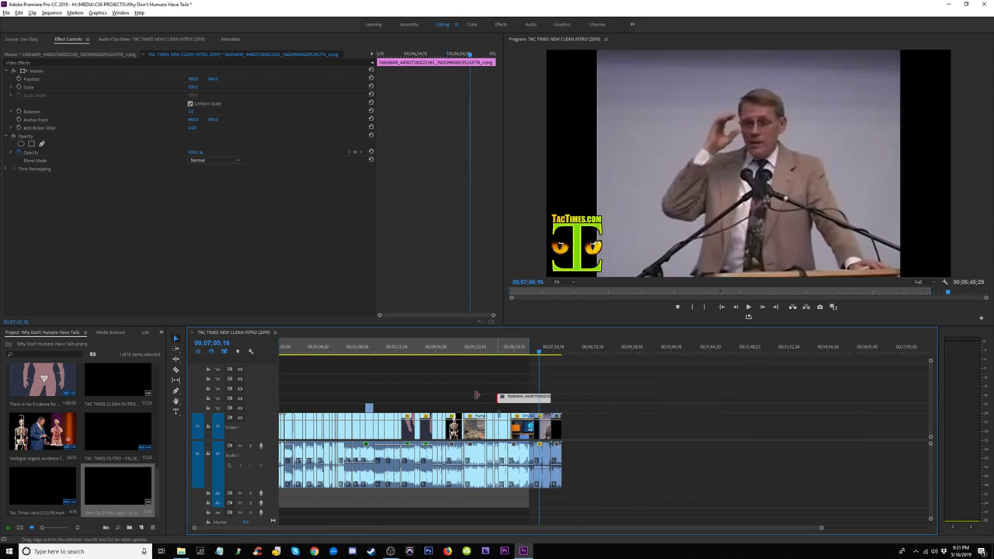
drag(476, 395, 275, 395)
Step: Play the sequence's opening with the logo overlay and extend the marked output range to the end of the outro clip
drag(308, 354, 248, 351)
key(=)
key(=)
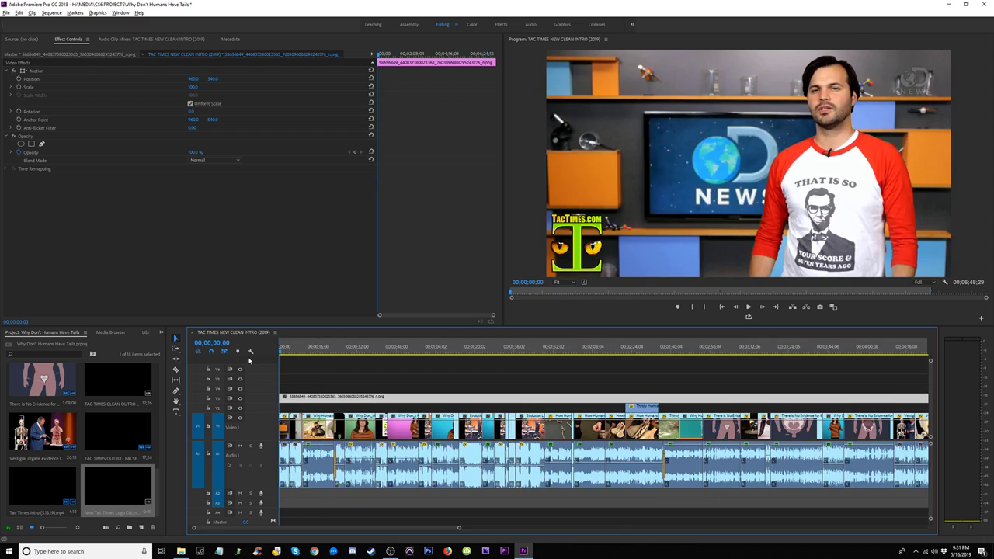
key(equal)
key(equal)
key(space)
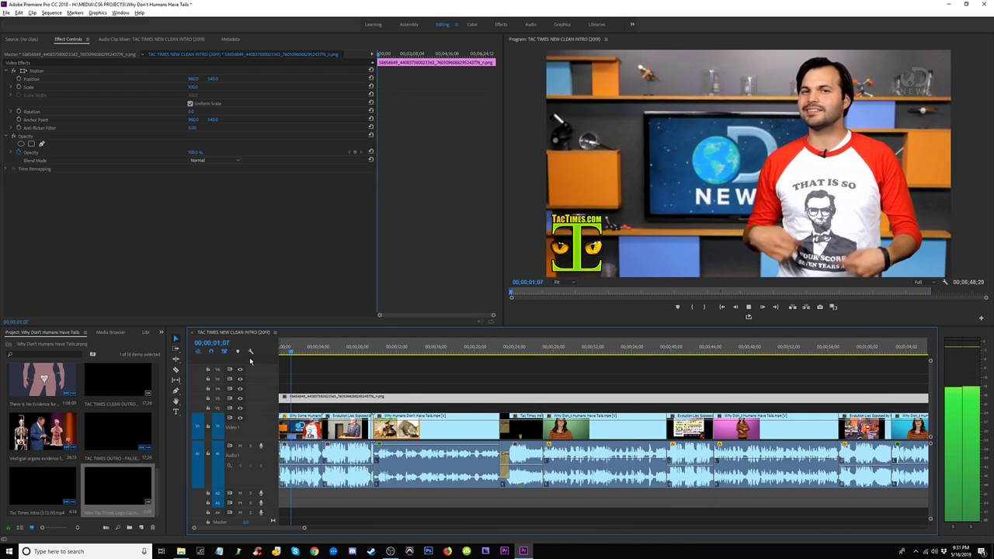
key(minus)
key(minus)
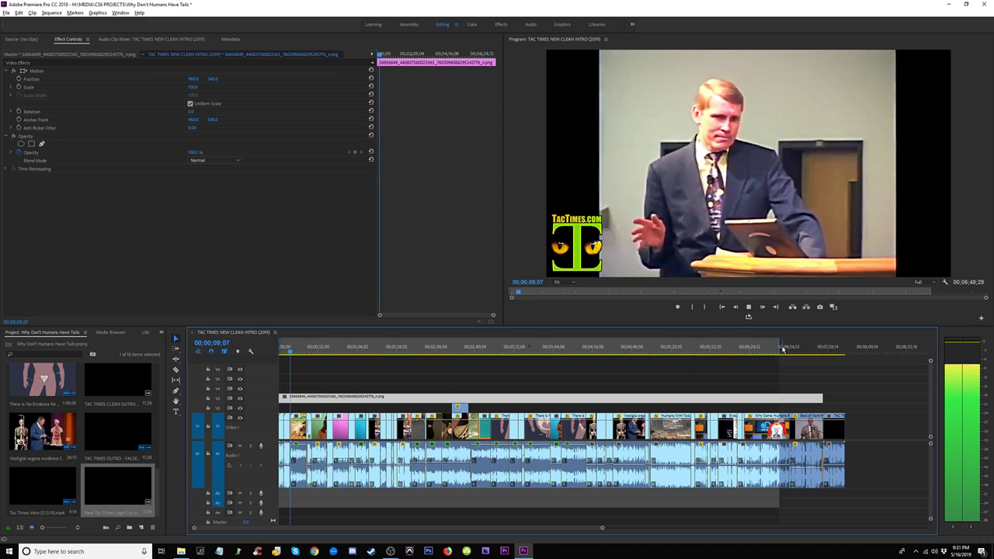
drag(782, 349, 857, 350)
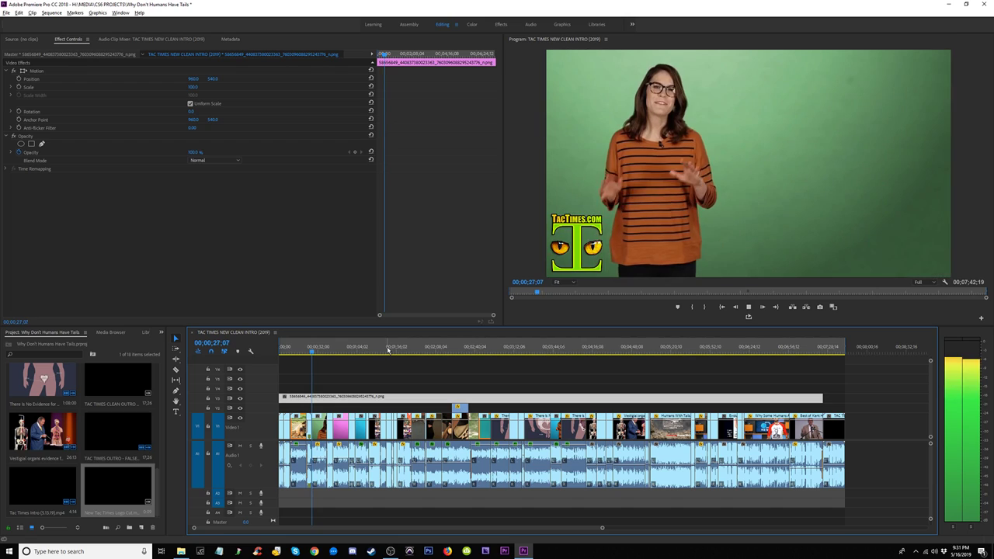
Step: Trim the start of the TacTimes logo overlay to the end of the intro clip, about 00;00;27, and play across it
key(space)
key(equal)
key(equal)
key(equal)
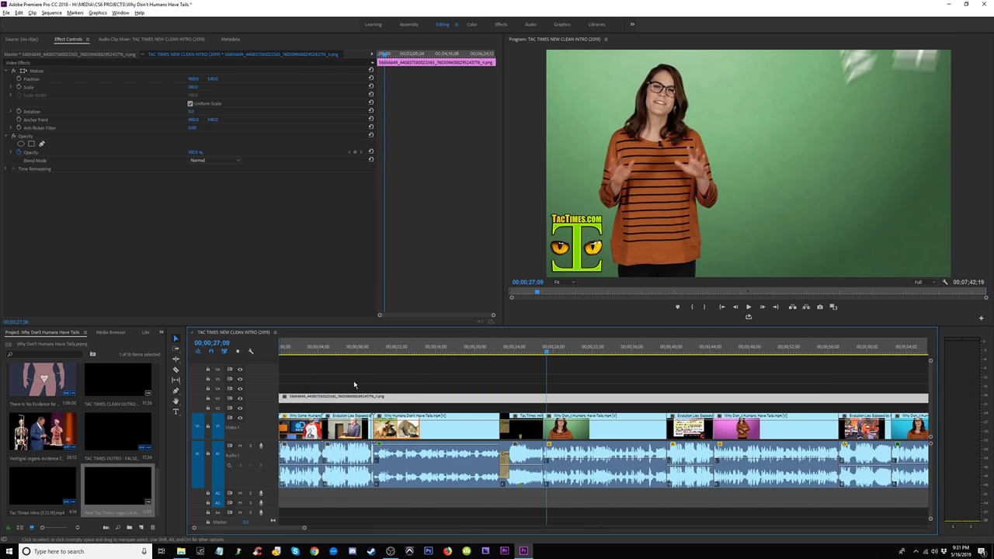
drag(281, 398, 544, 399)
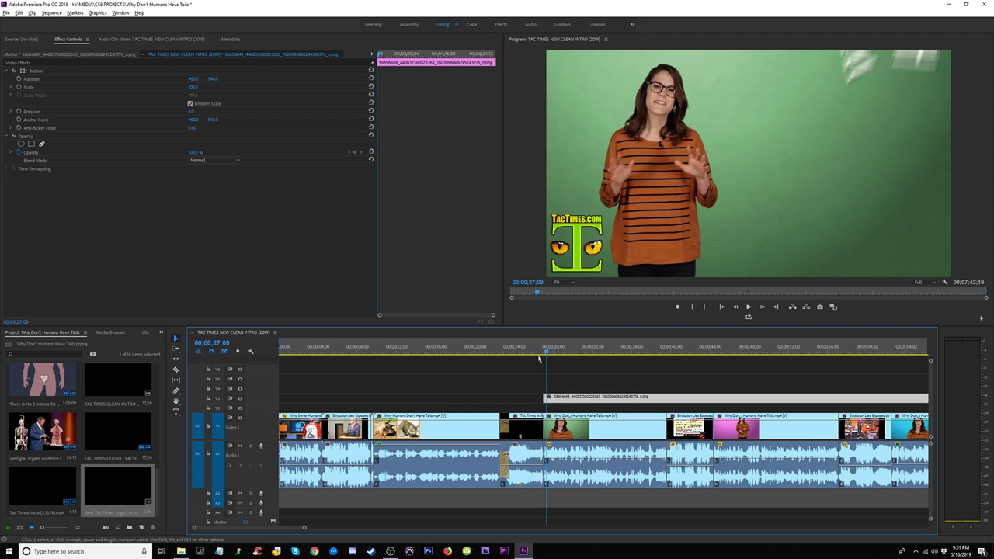
click(530, 346)
key(space)
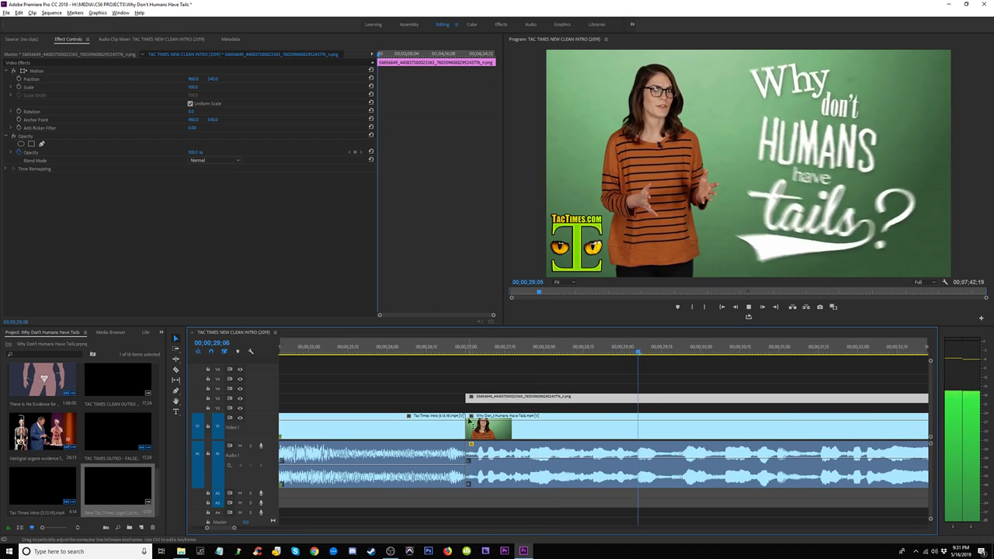
Step: Add an audio crossfade between Evolution Lies Exposed and Why Don't Humans Have Tails at about 00;01;23, play it and save the project
key(minus)
key(minus)
key(minus)
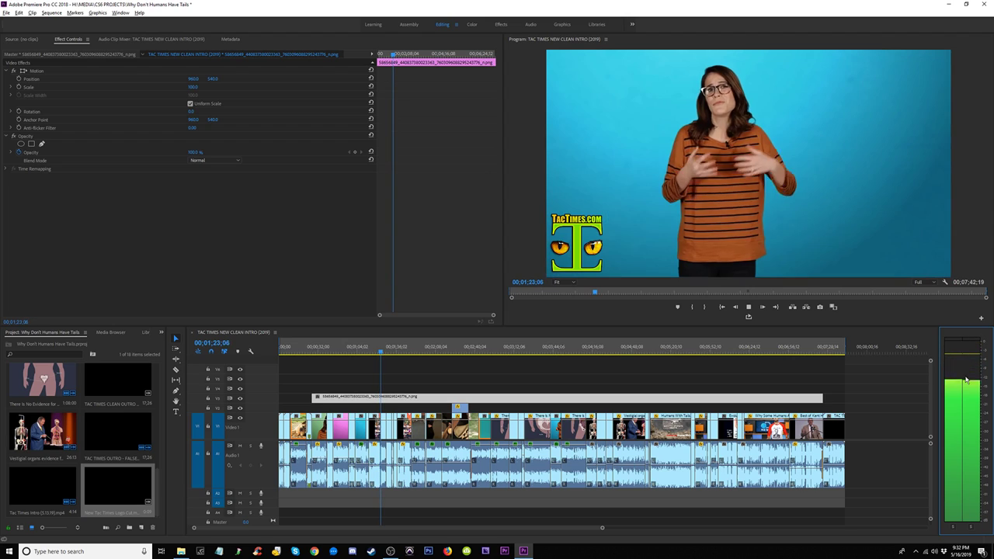
key(space)
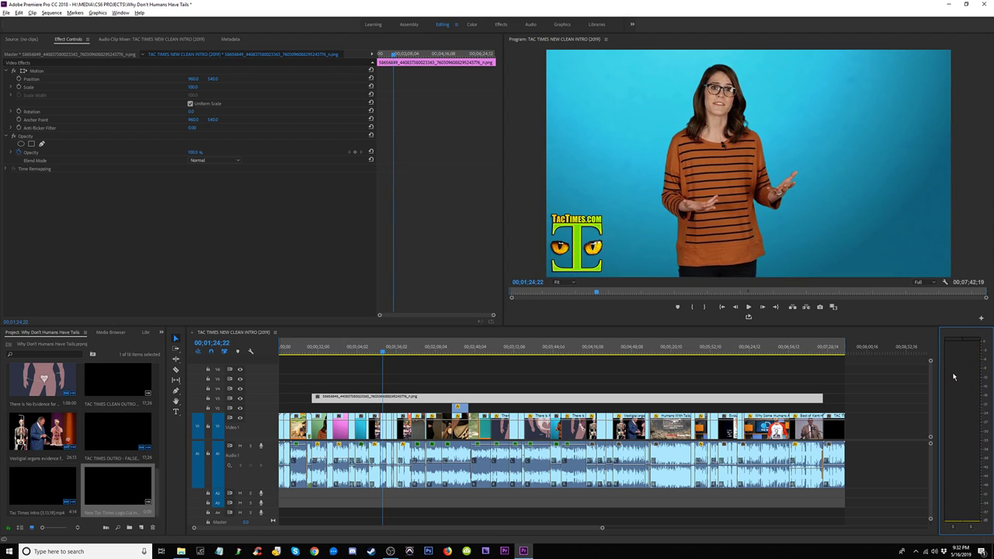
key(equal)
key(equal)
key(equal)
key(equal)
key(equal)
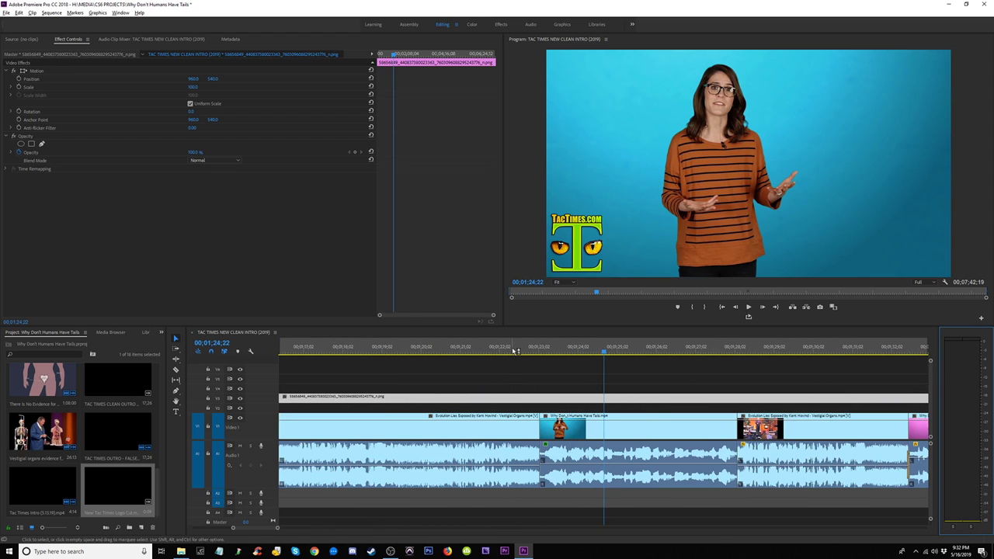
click(511, 350)
drag(557, 507, 538, 485)
key(ctrl+shift+d)
key(space)
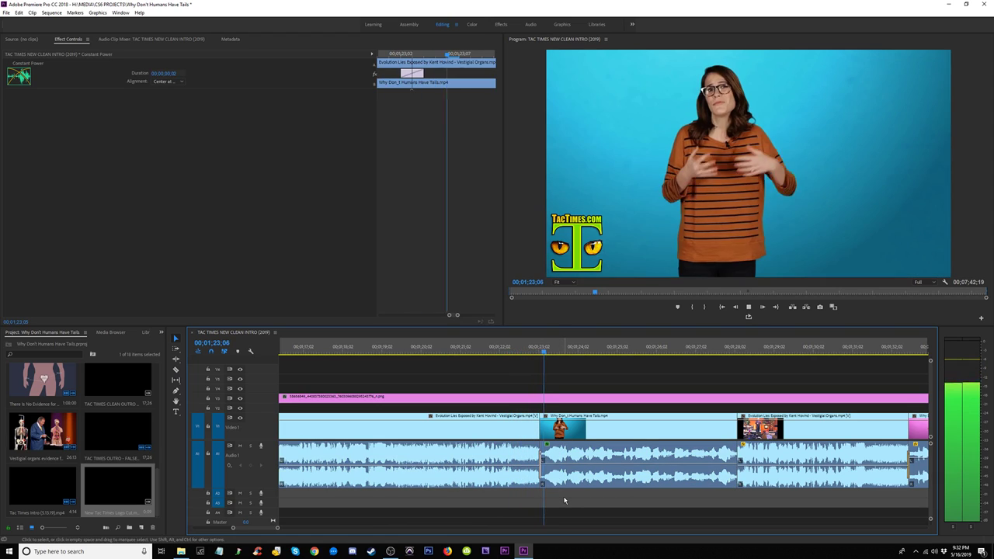
key(ctrl+s)
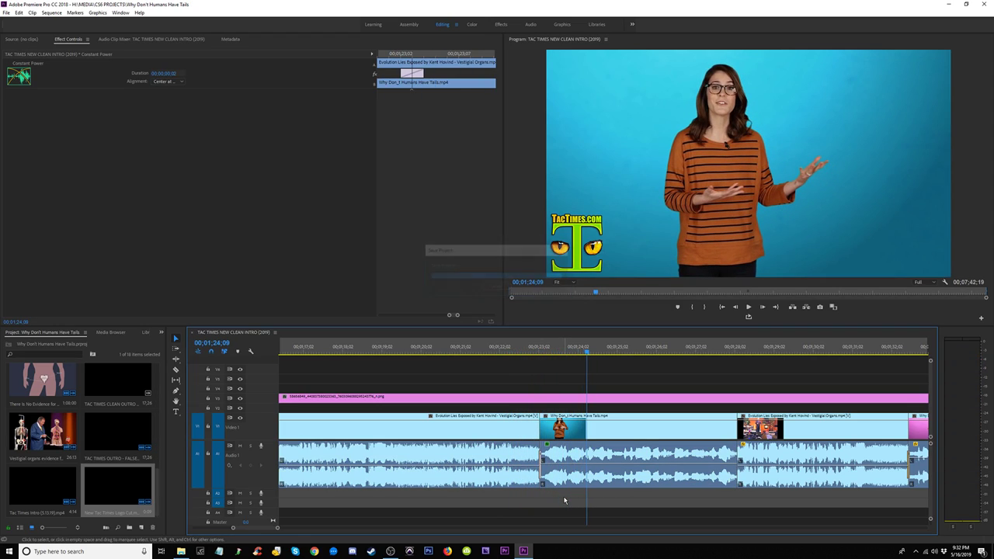
Step: Review the sequence from about 00;01;24 to the start of the inset monkey clip at about 00;02;22
key(minus)
key(minus)
key(minus)
key(minus)
key(minus)
key(minus)
key(space)
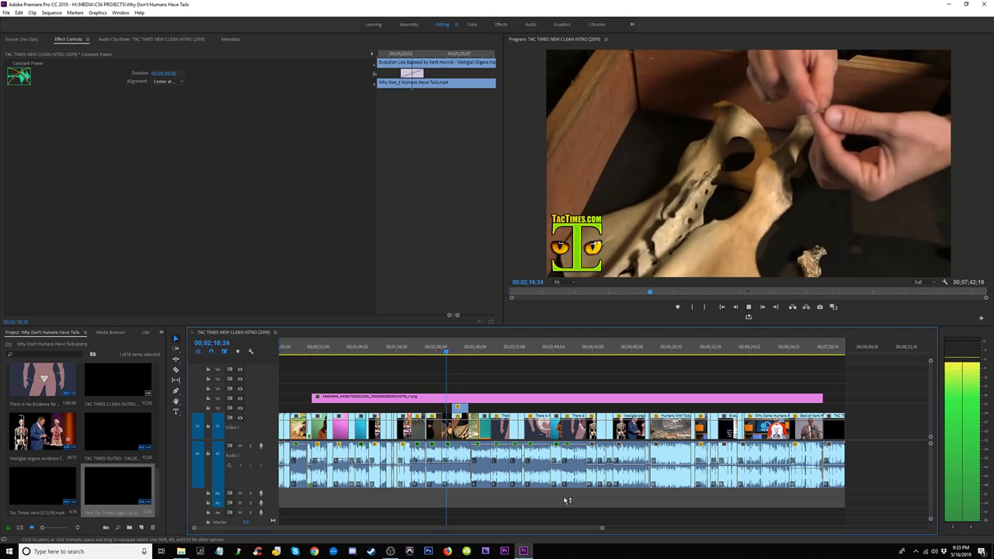
key(=)
key(=)
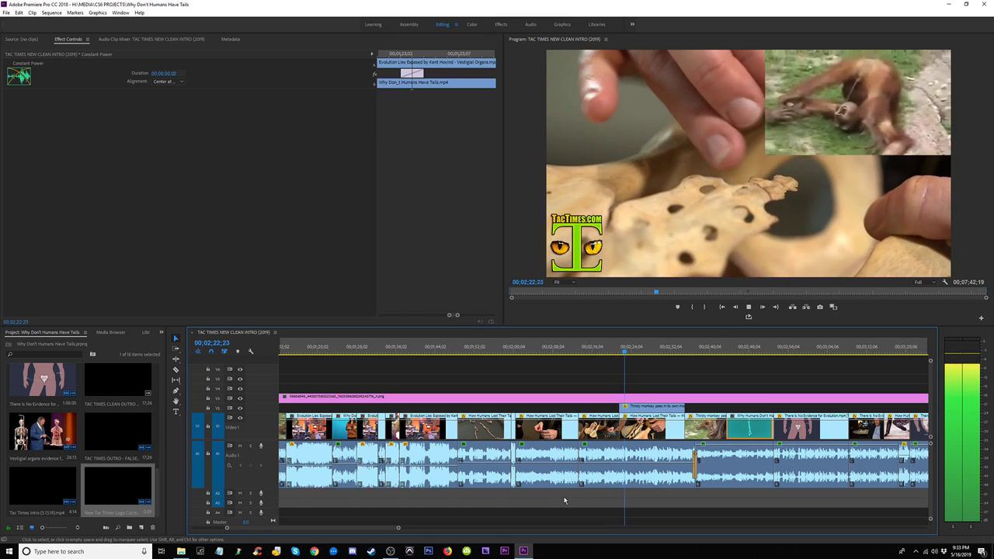
Step: Trim the start of the inset Thirsty monkey clip to about 00;02;22;01 and play across it
key(space)
key(=)
key(=)
key(=)
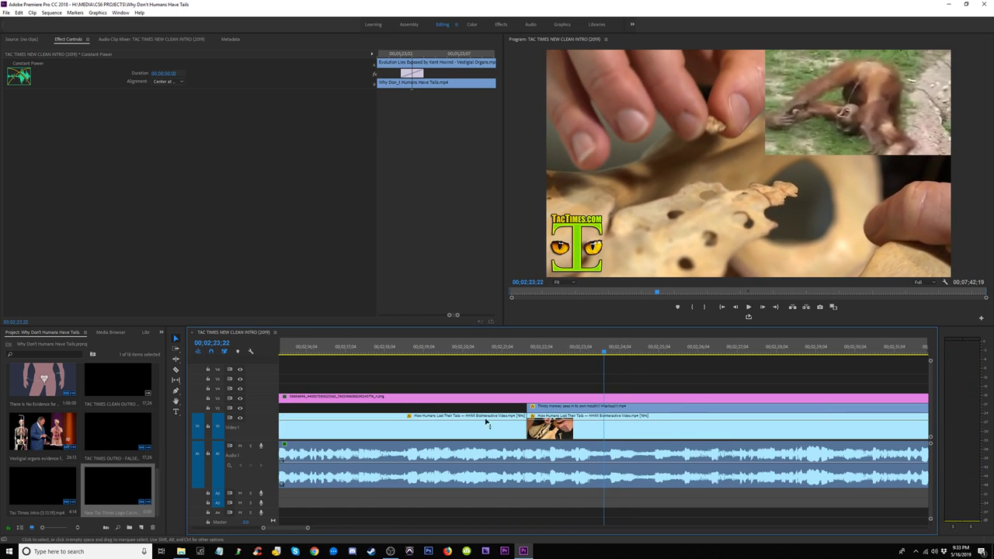
drag(525, 353, 532, 354)
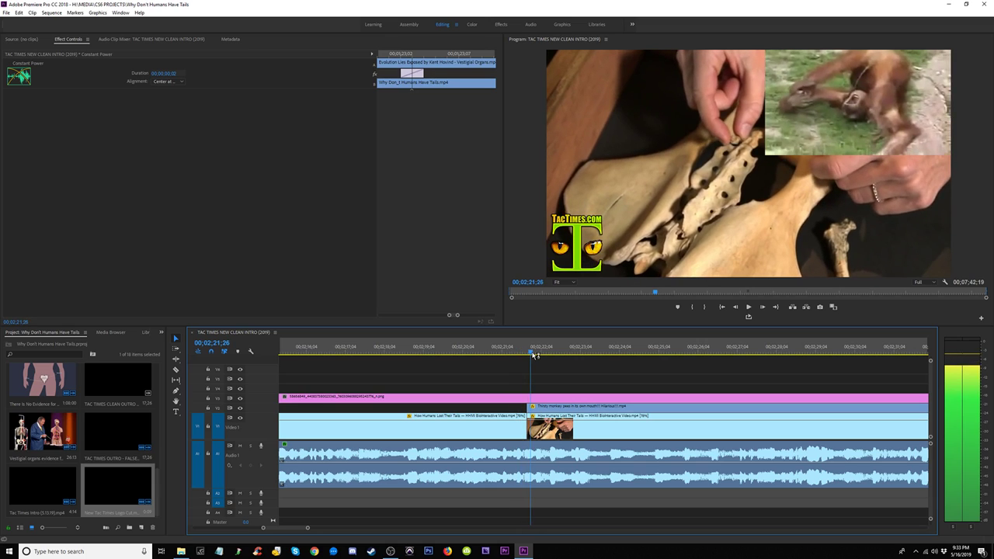
key(Left)
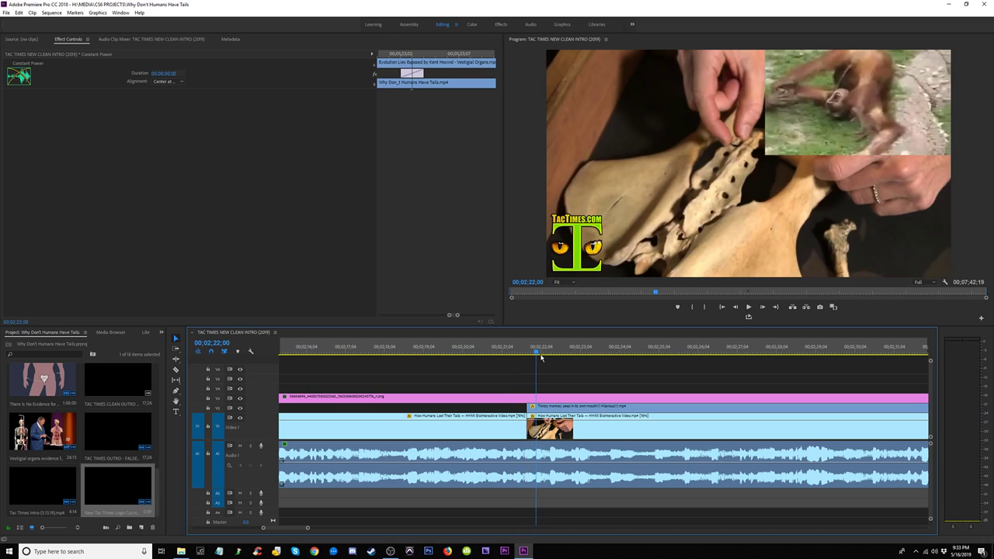
drag(526, 406, 537, 407)
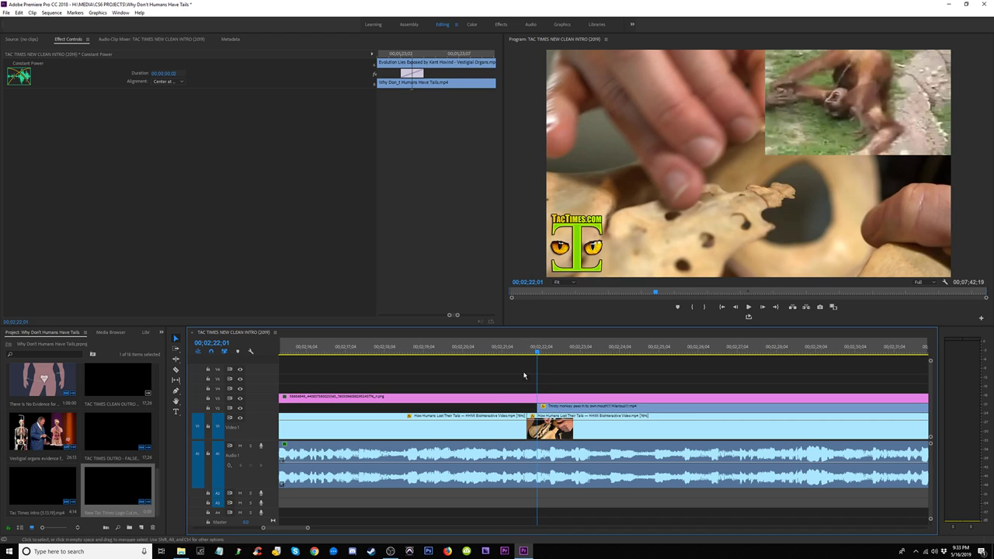
click(493, 351)
key(space)
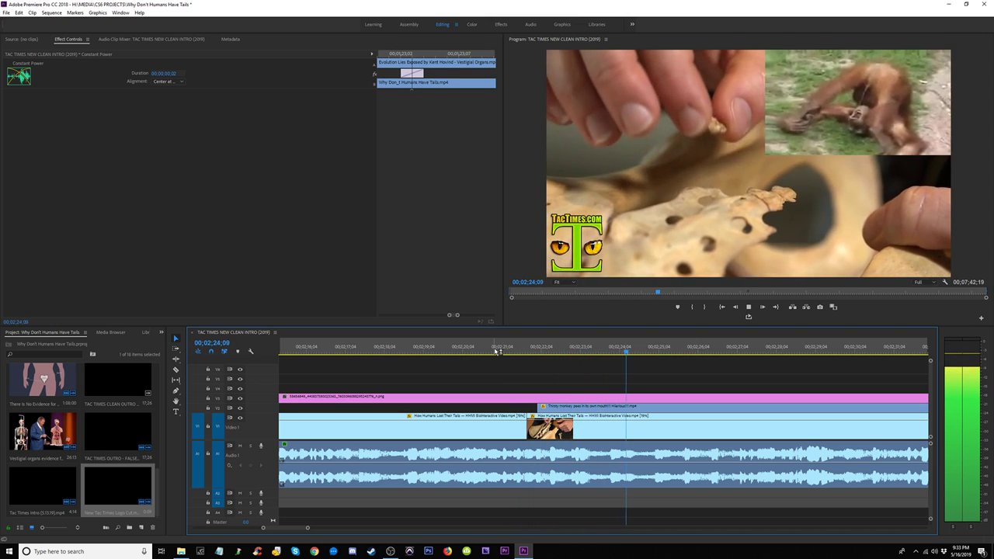
Step: Review the sequence from about 00;02;24 to just past the full-frame Thirsty monkey clip at about 00;06;21
key(minus)
key(minus)
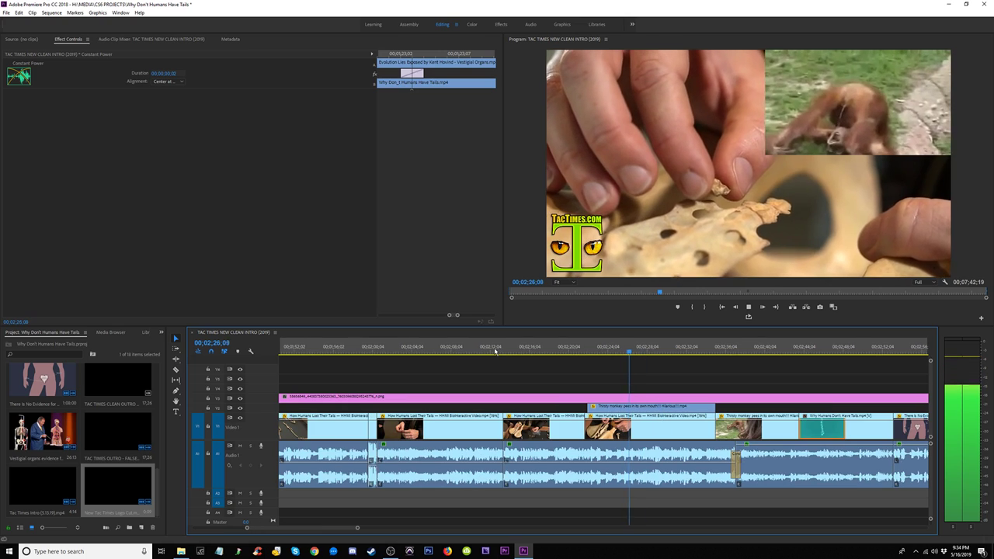
key(equal)
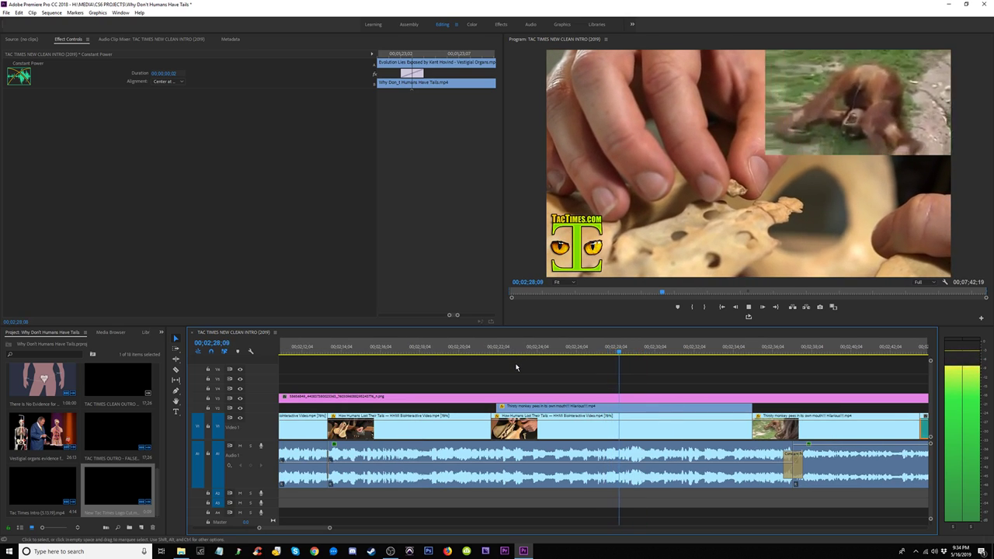
key(minus)
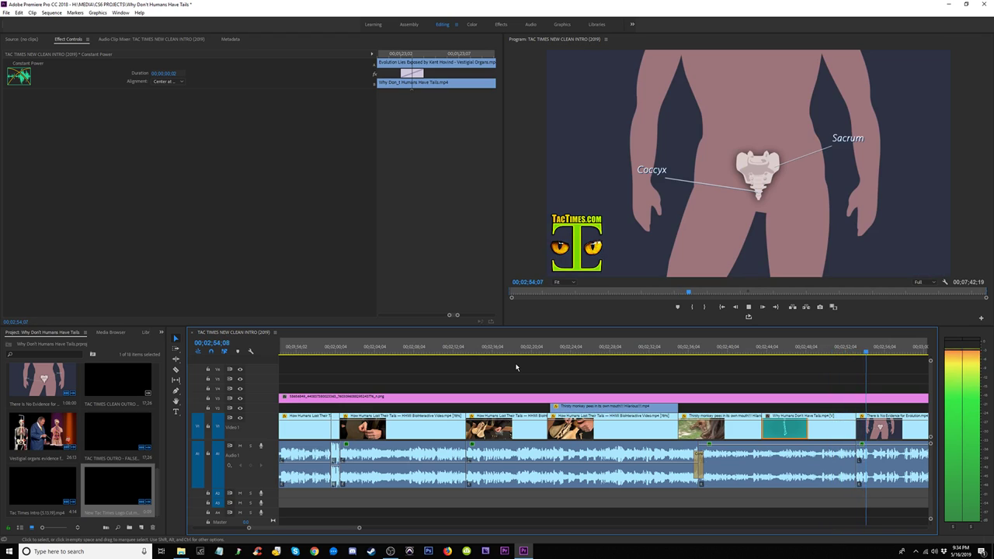
key(minus)
key(minus)
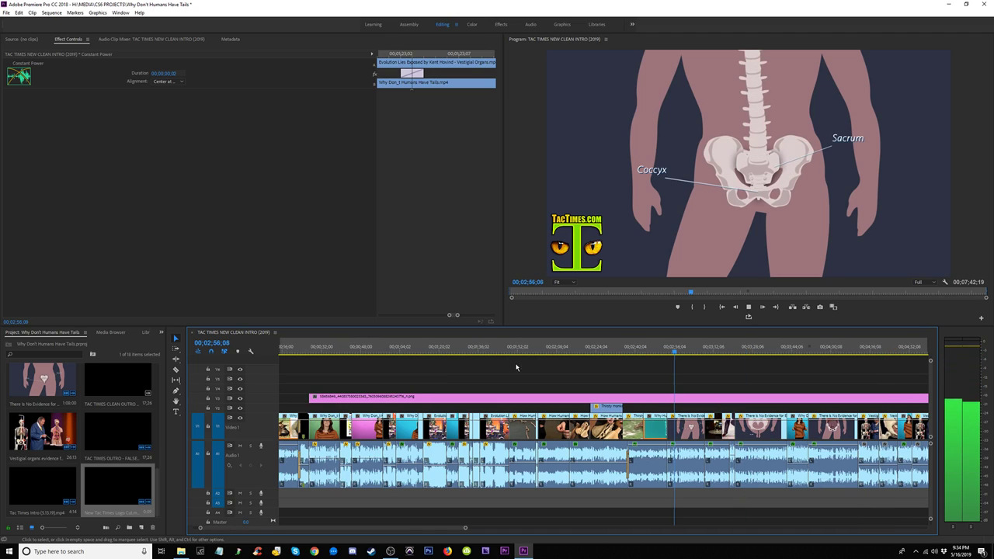
key(minus)
key(minus)
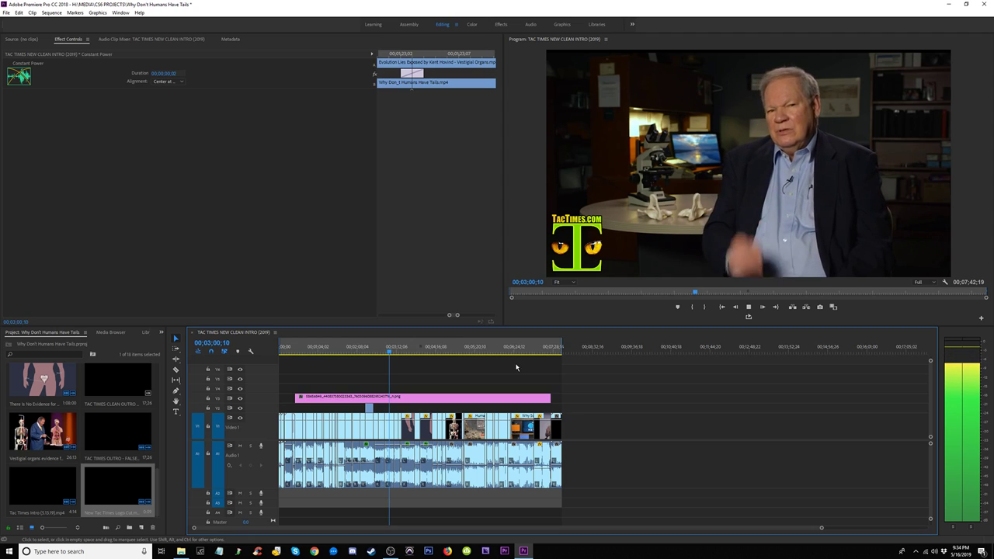
key(equal)
key(equal)
key(equal)
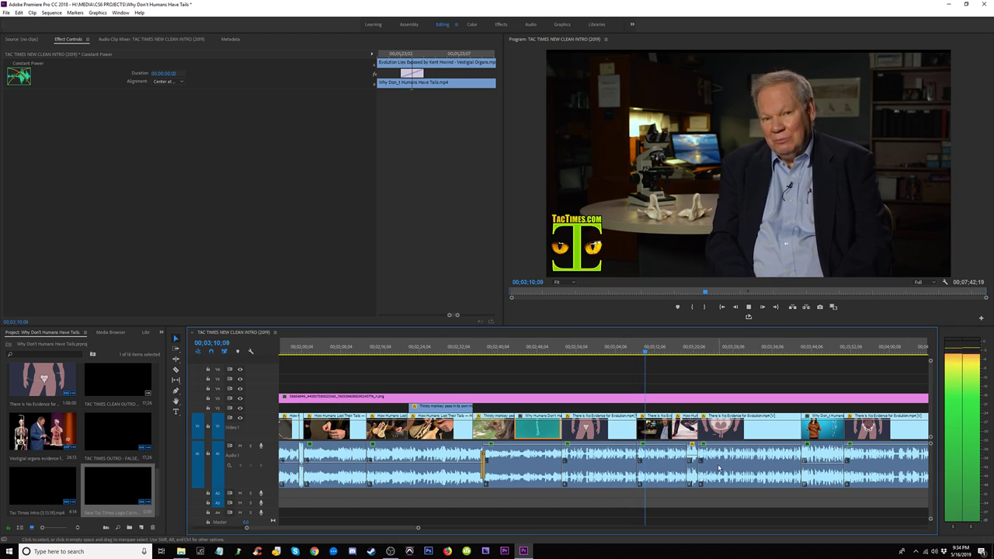
key(minus)
key(minus)
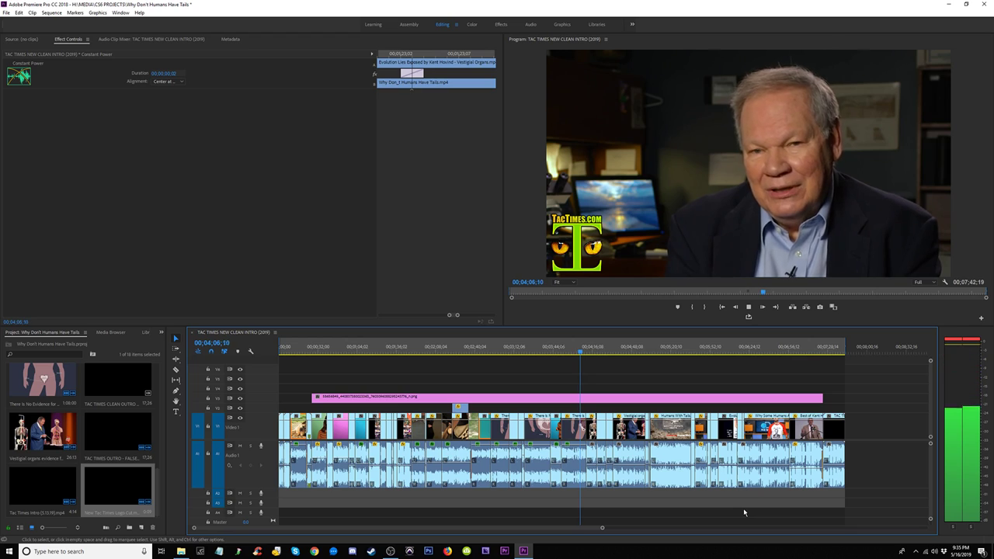
click(968, 344)
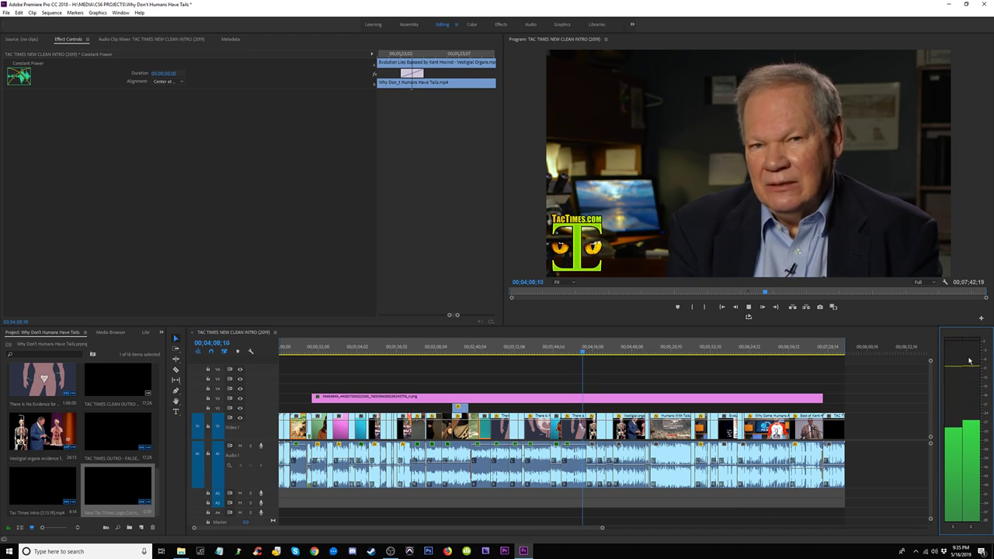
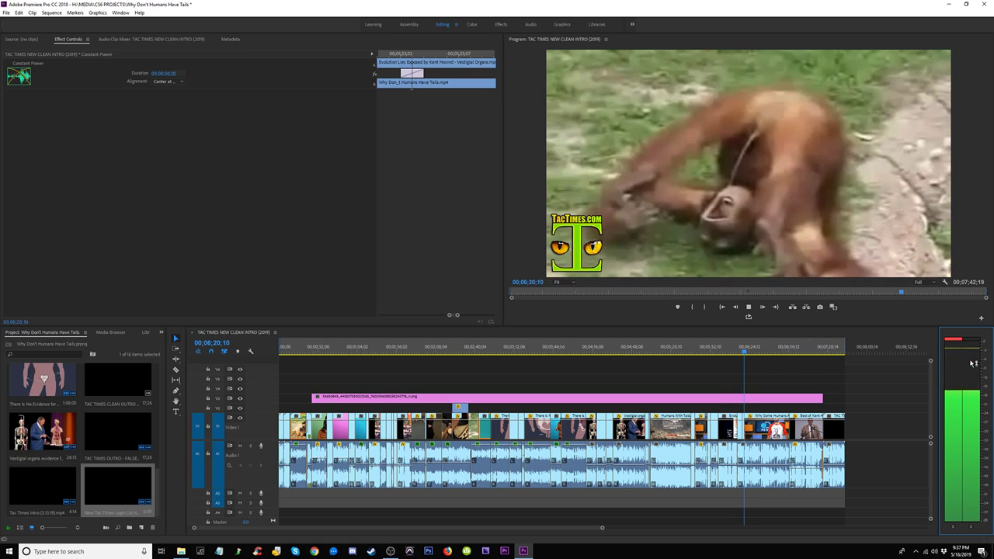
key(space)
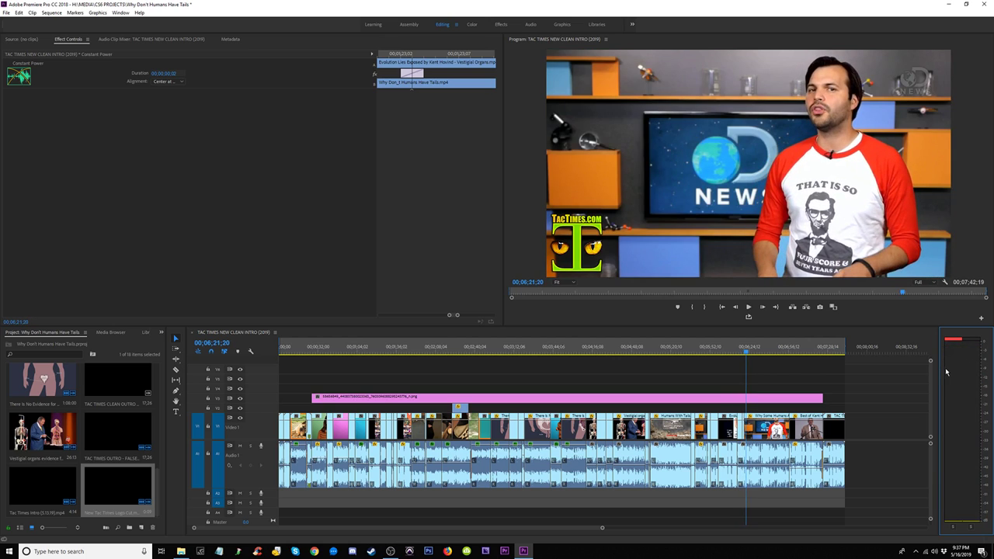
Step: Lift the Thirsty monkey clip at about 00;06;19 to track V2, extend it to later footage and trim it to fit the gap below
key(=)
key(=)
key(=)
key(=)
click(559, 352)
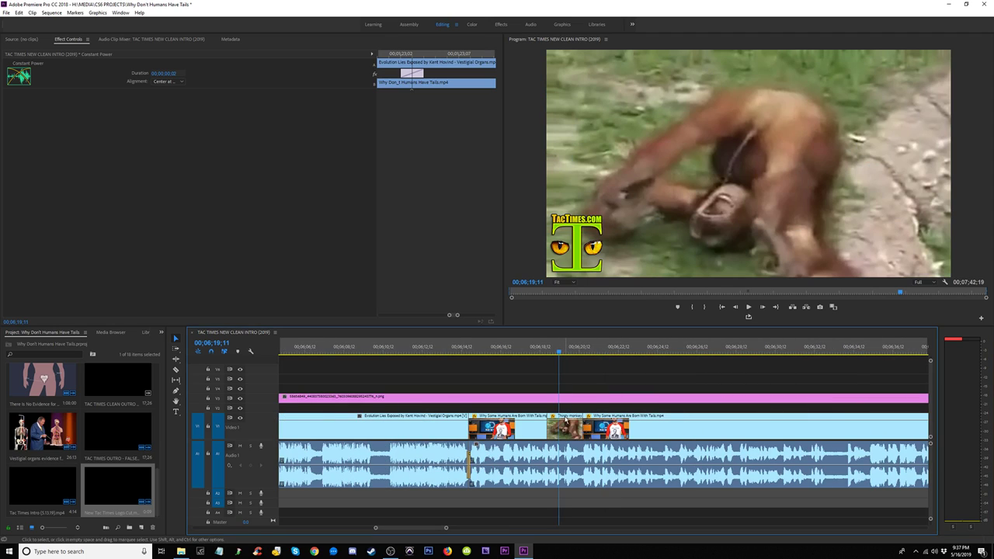
drag(565, 417, 848, 403)
key(minus)
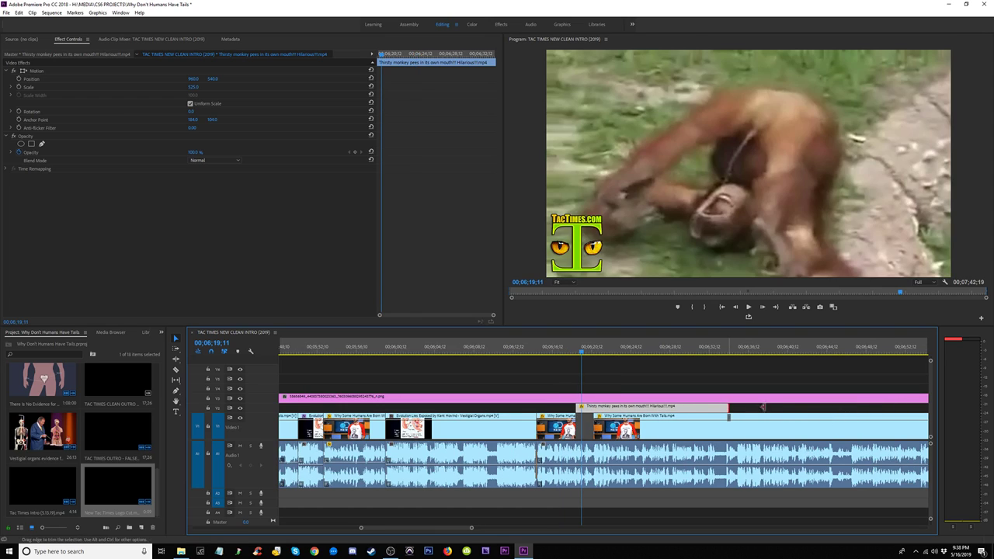
drag(728, 407, 586, 410)
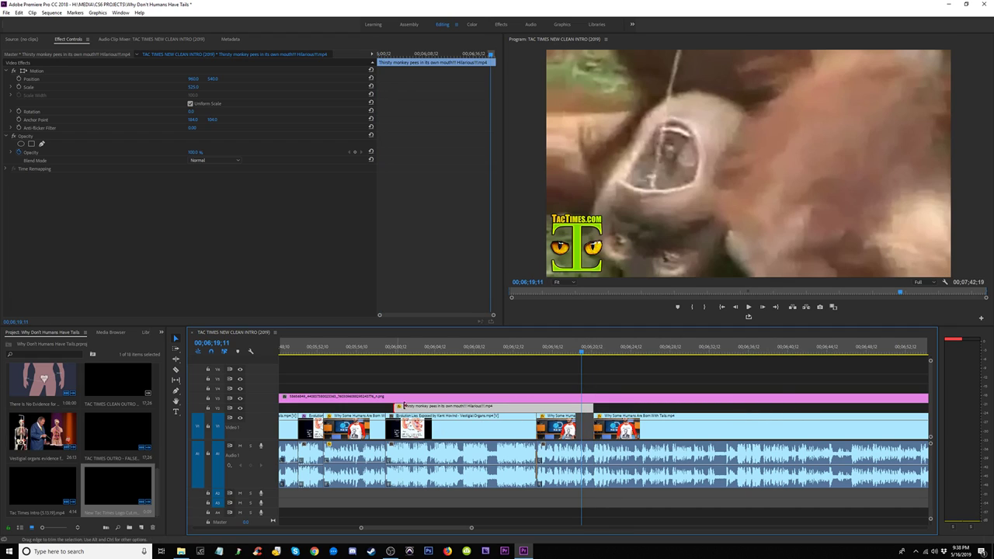
drag(404, 405, 578, 406)
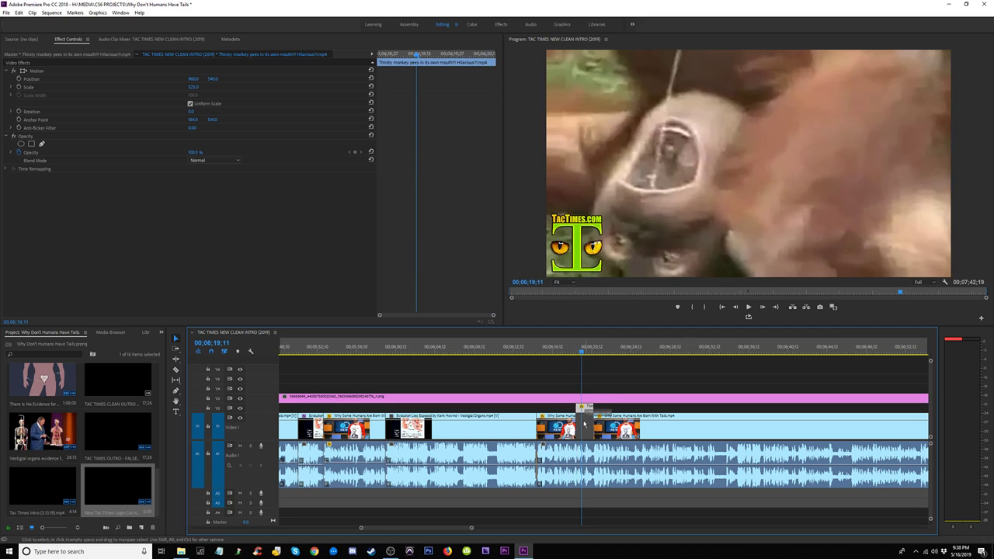
Step: Play the sequence from just before the monkey clip through the closing DNews section to review the edit
click(565, 348)
key(space)
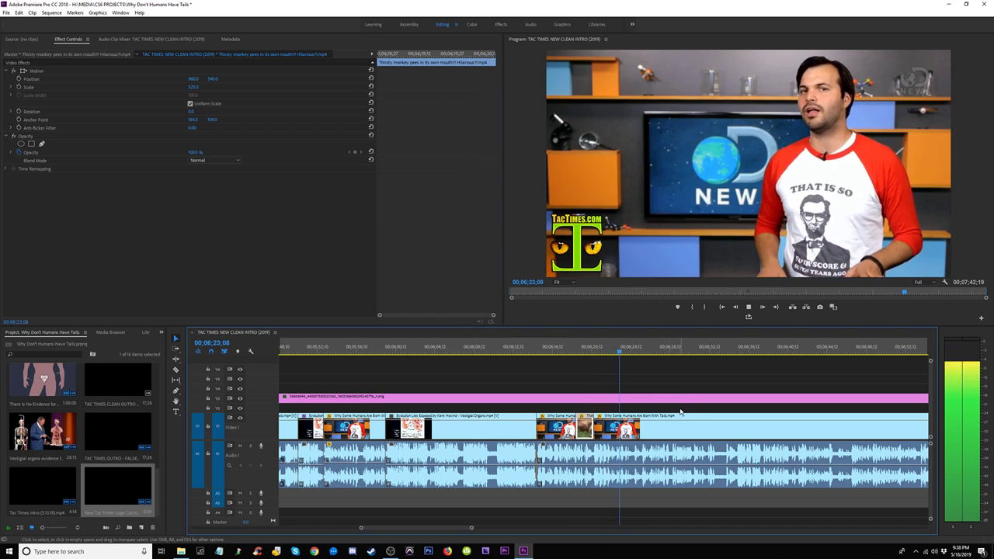
key(minus)
key(minus)
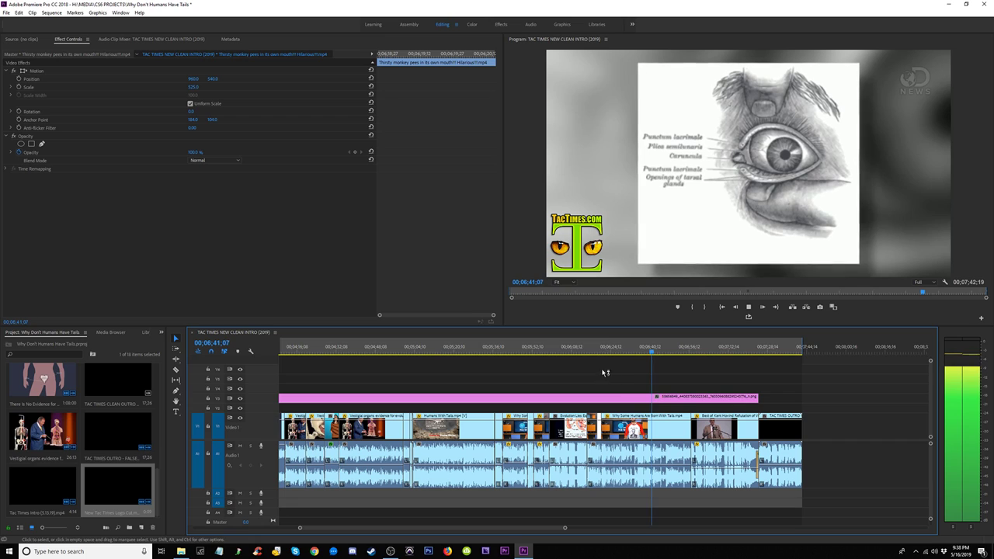
key(=)
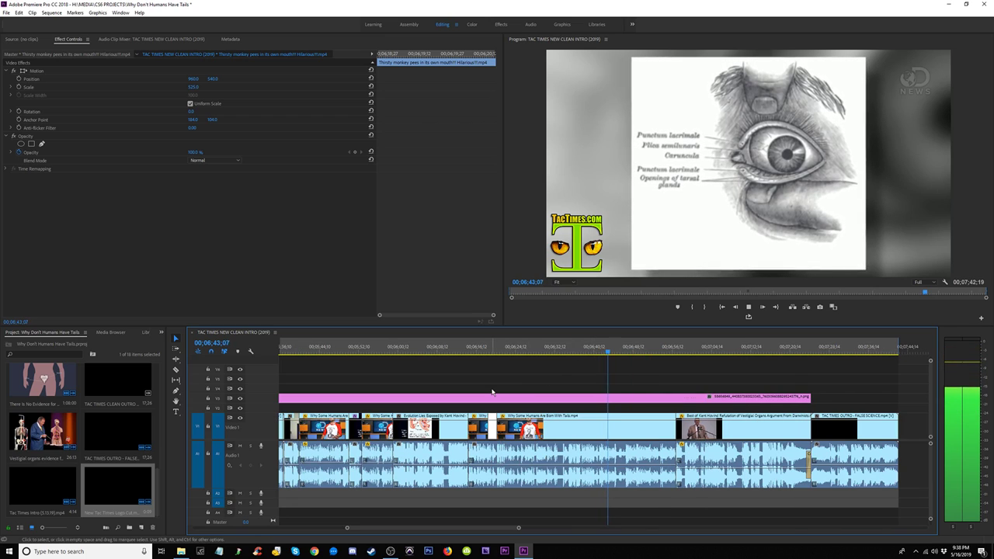
key(minus)
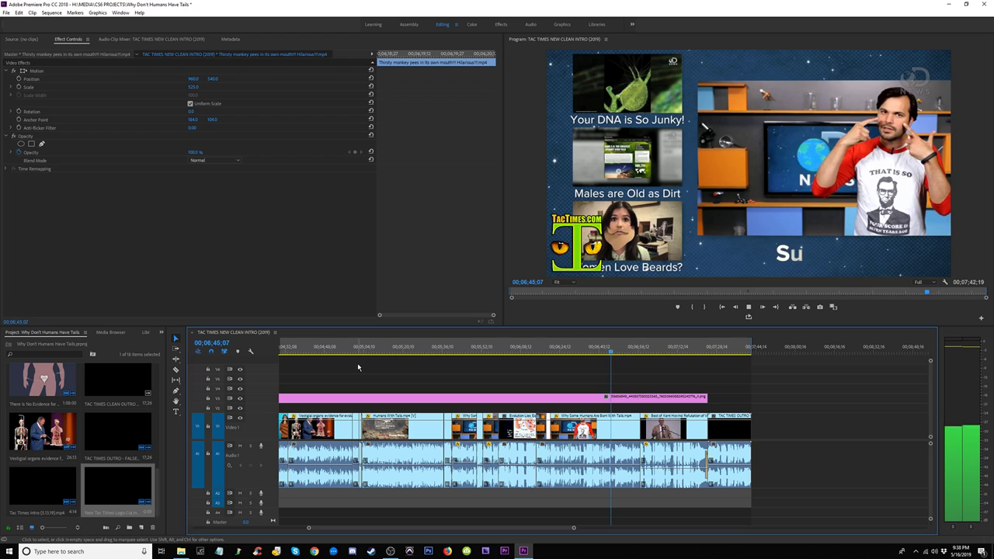
Step: Copy the short audience reaction clips just before the Humans With Tails clip near 00;05;03
click(361, 354)
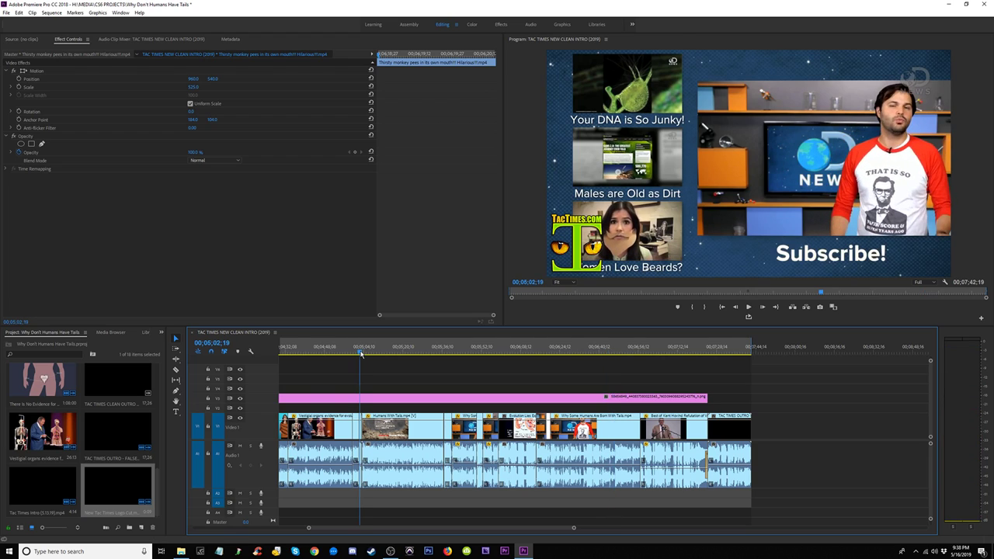
key(=)
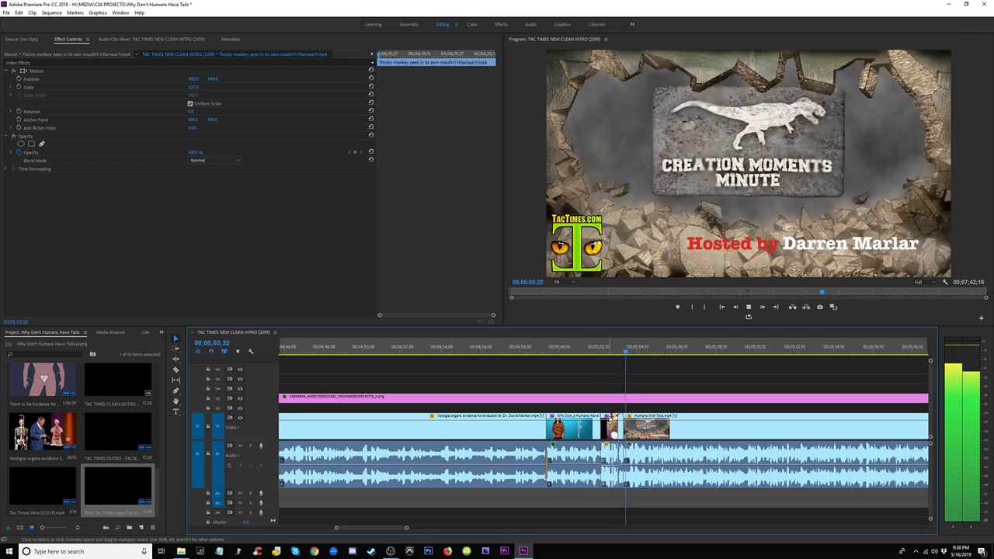
key(space)
drag(619, 450, 621, 451)
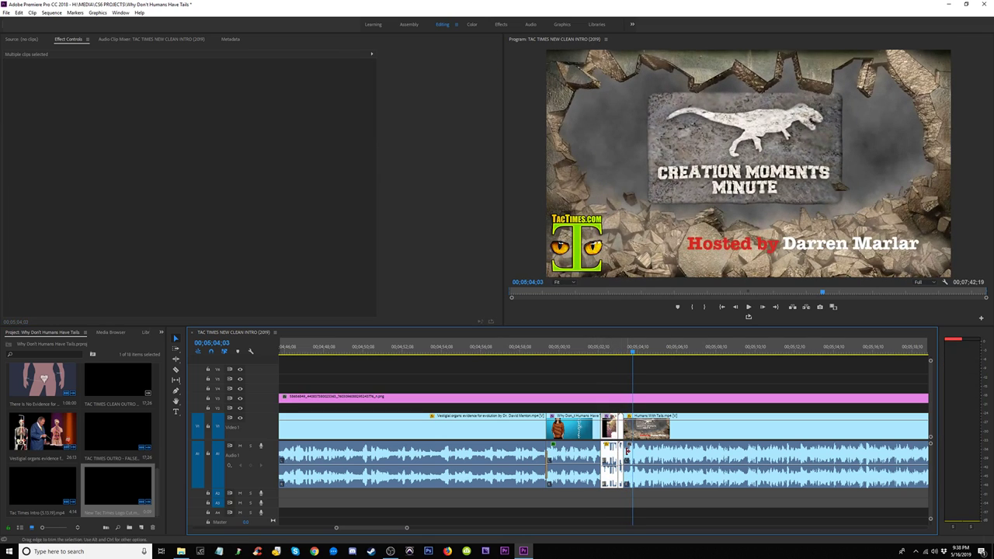
Step: Insert the copied audience reaction clips into the DNews footage at 00;06;24;16, after the monkey clip
key(minus)
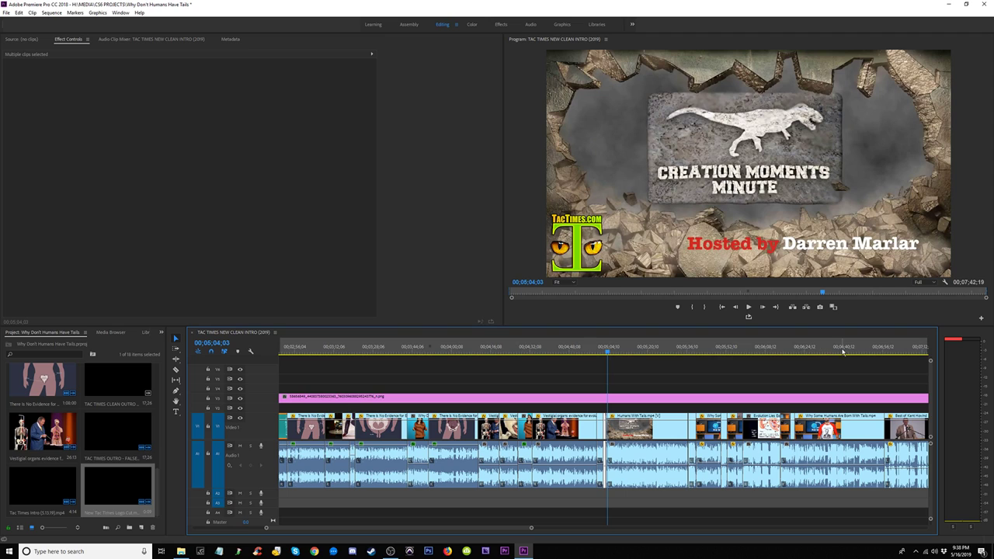
key(space)
key(equal)
key(equal)
key(equal)
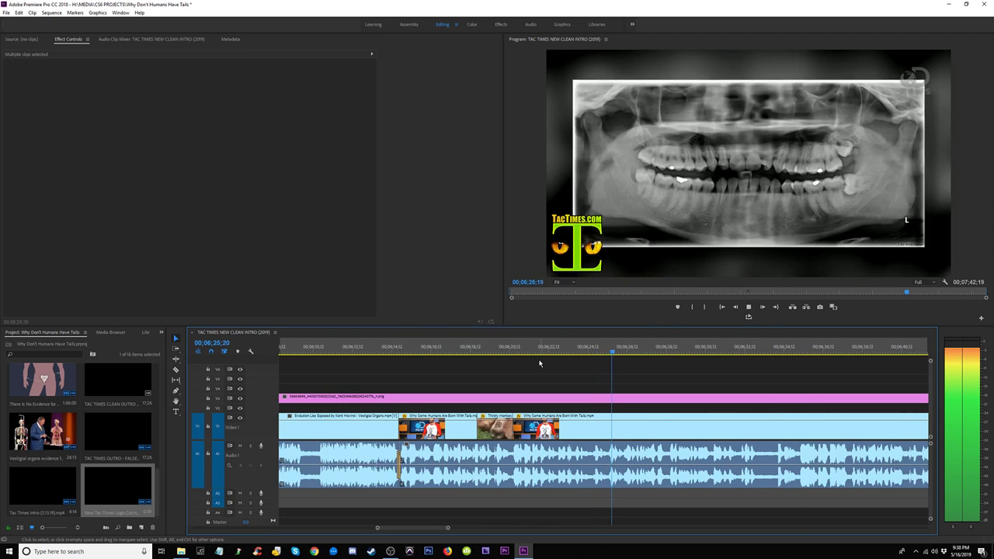
click(483, 350)
key(space)
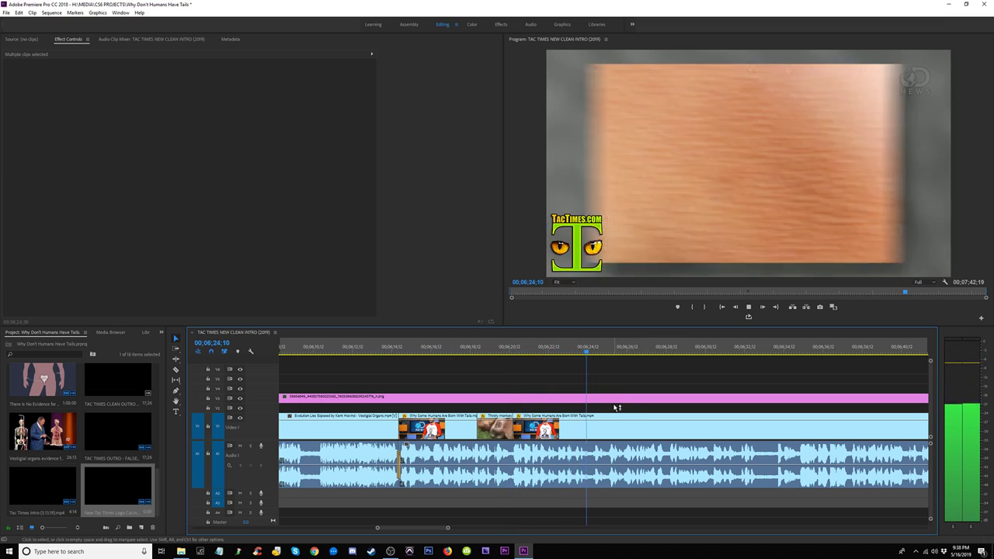
key(space)
click(559, 354)
key(space)
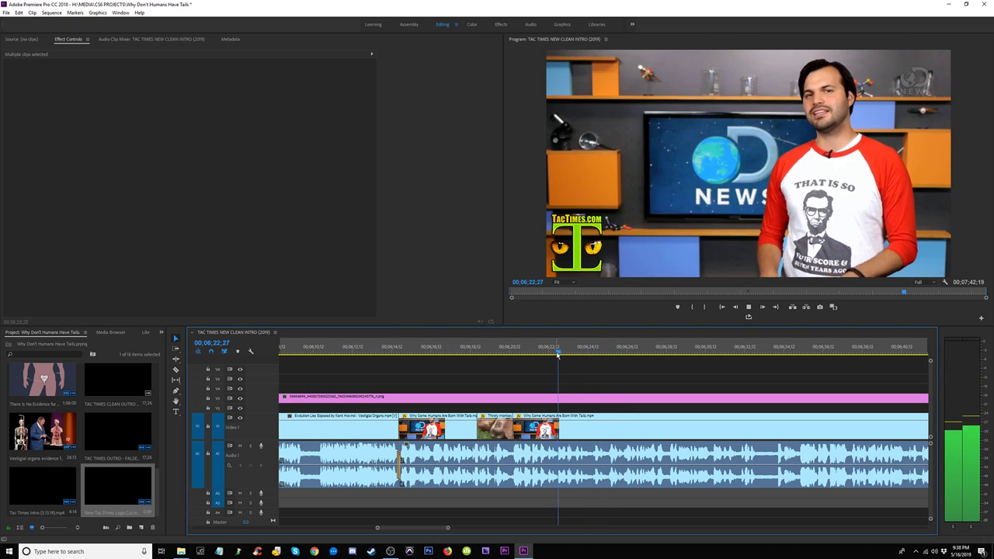
key(space)
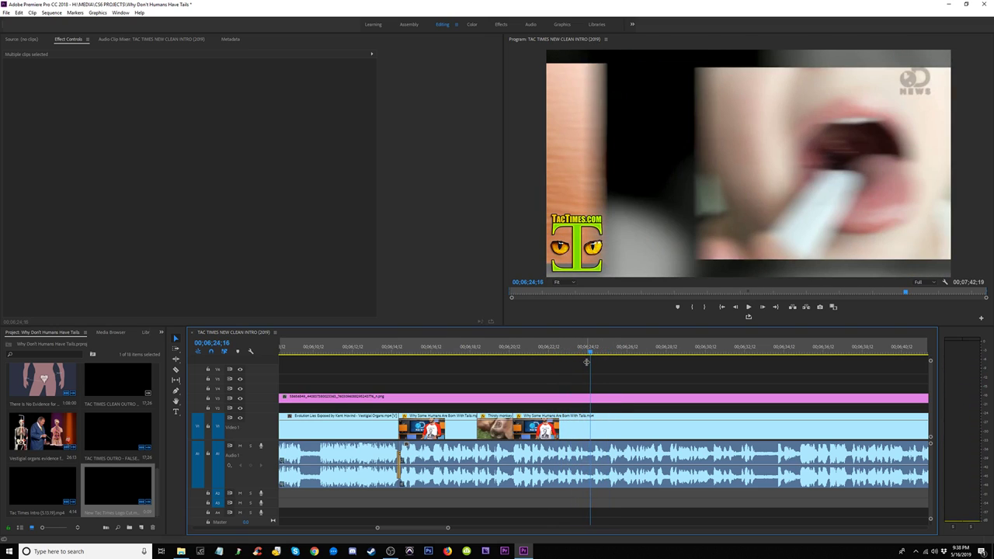
key(ctrl+shift+v)
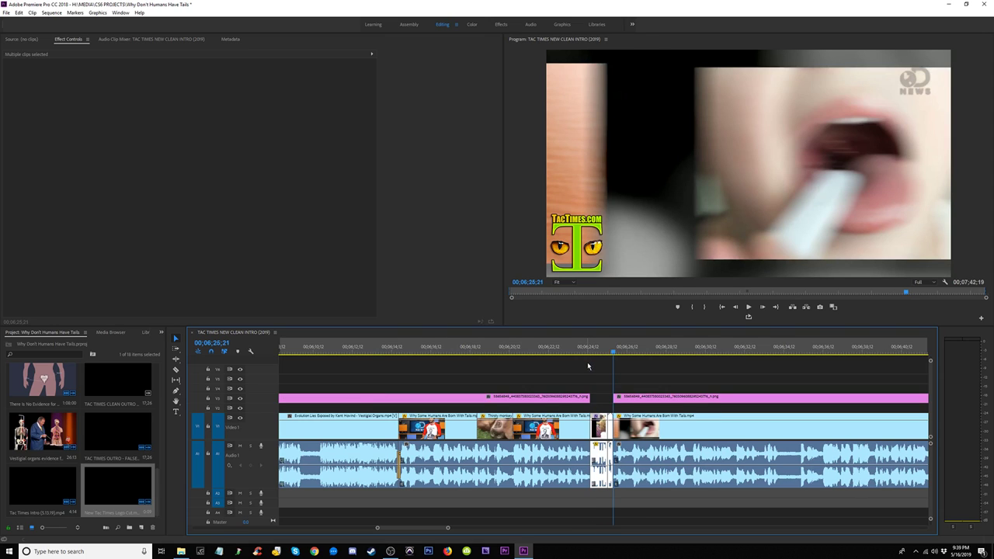
Step: Remove the black tail from the inserted audience reaction and close the gap that follows it
click(586, 346)
key(space)
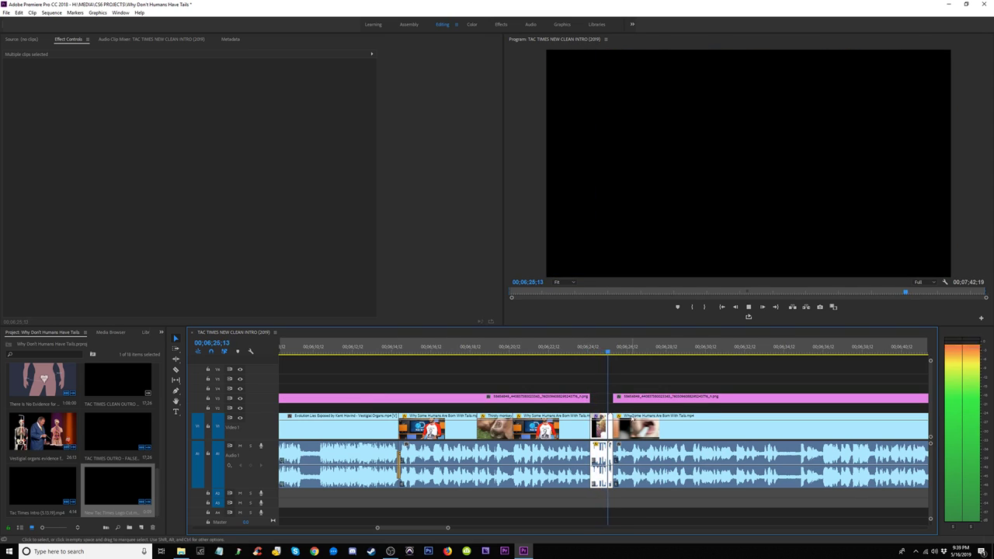
key(space)
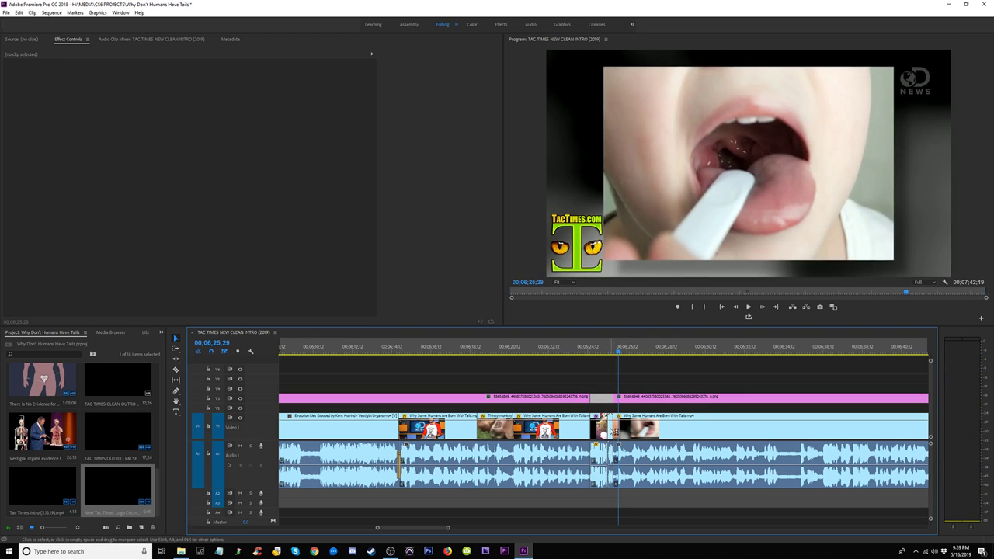
drag(612, 431, 608, 440)
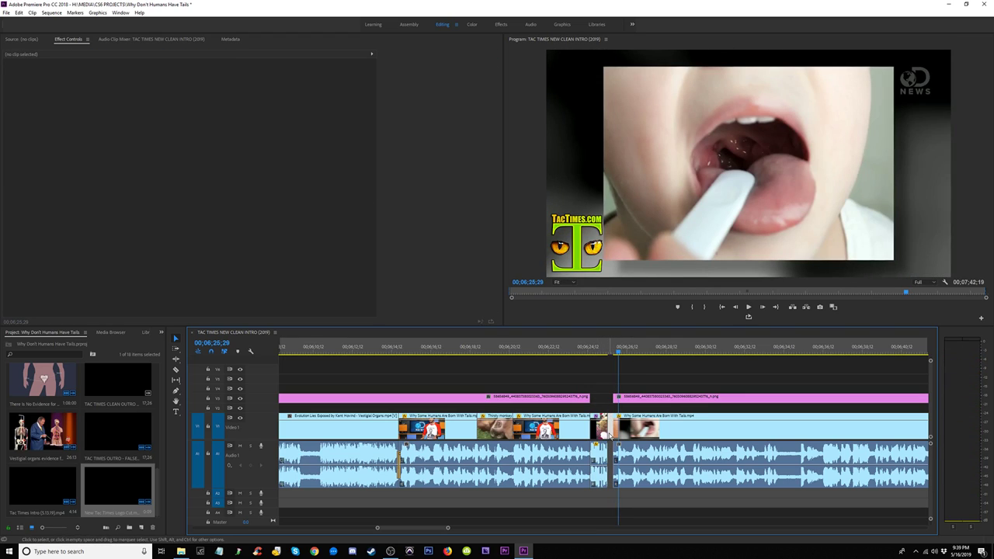
click(610, 432)
key(Delete)
Step: Copy the shortened audience reaction clip and insert it at 00;06;26;08, after the open-mouth shot
click(599, 431)
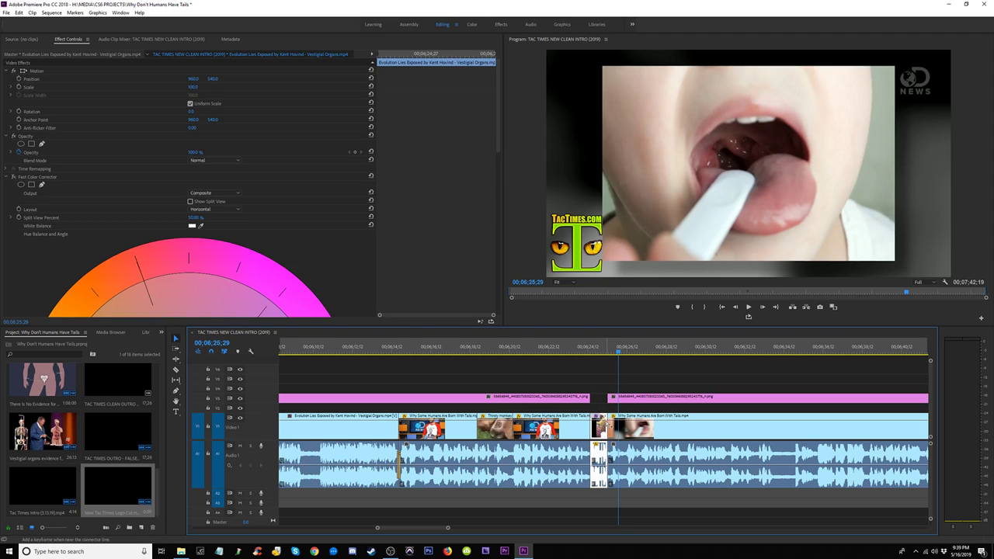
key(space)
key(space)
click(601, 350)
key(space)
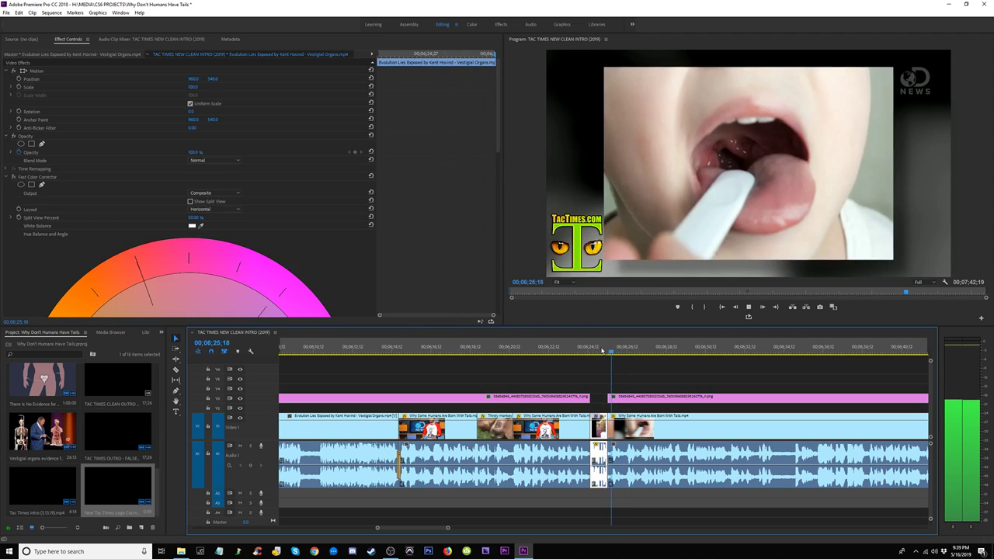
key(space)
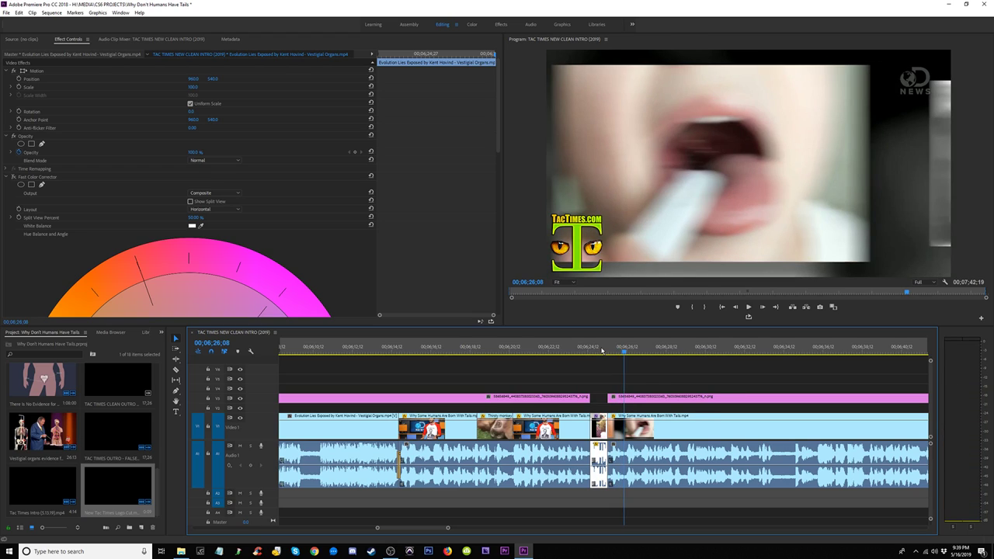
key(ctrl+shift+v)
Step: Insert further copies of the audience reaction clip at 00;06;28;01 and 00;06;31;02
key(space)
key(space)
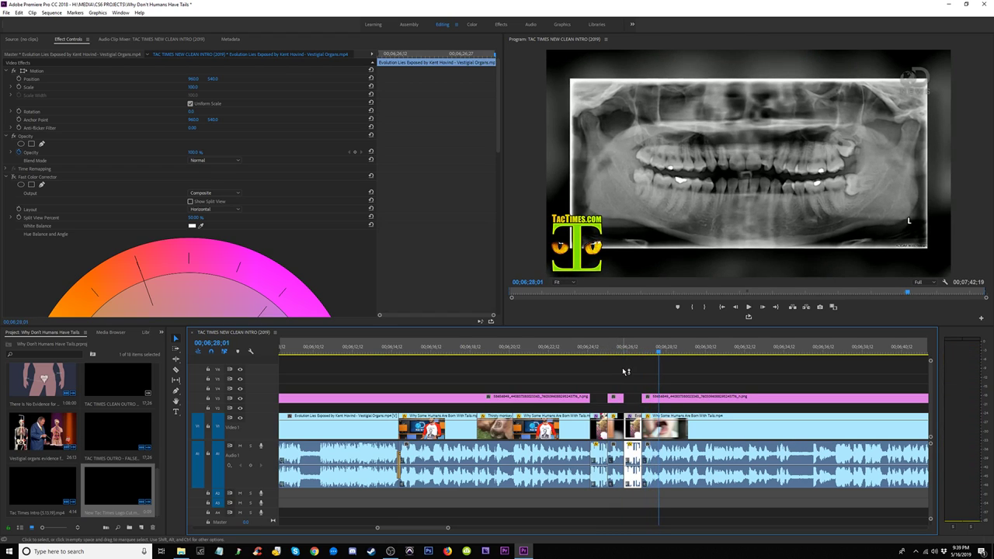
key(ctrl+shift+v)
key(space)
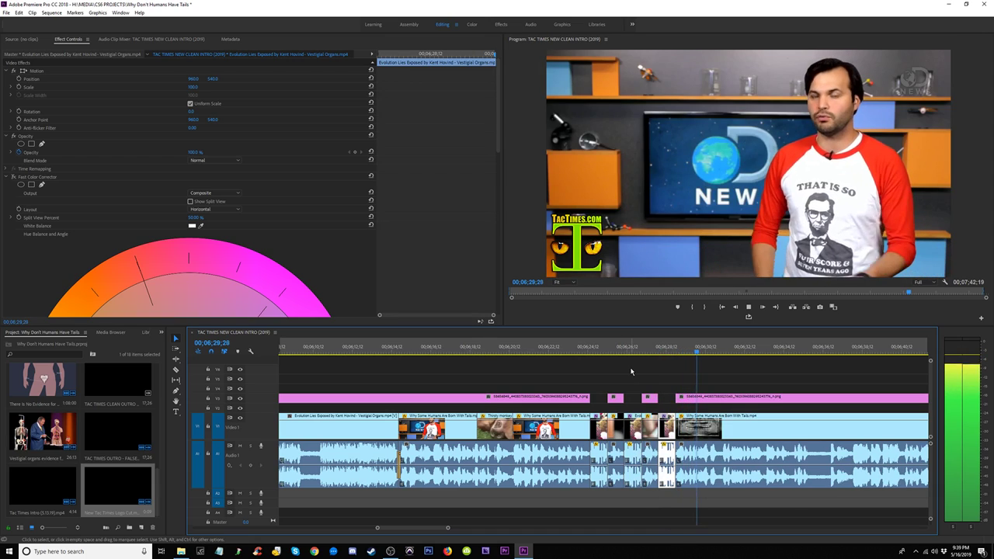
key(space)
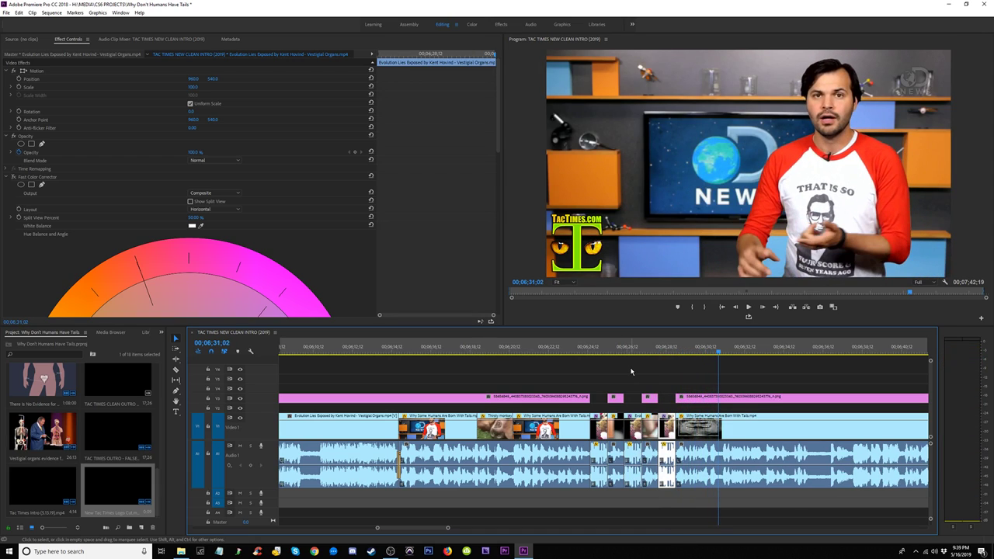
key(ctrl+shift+v)
Step: Trim the start of the DNews video after the last audience reaction to 00;06;35;23
key(space)
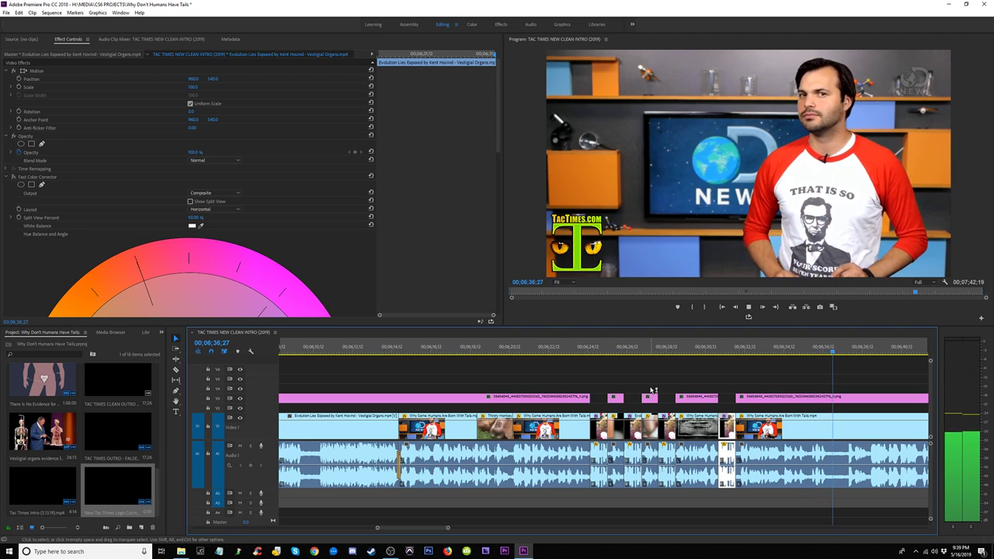
click(730, 350)
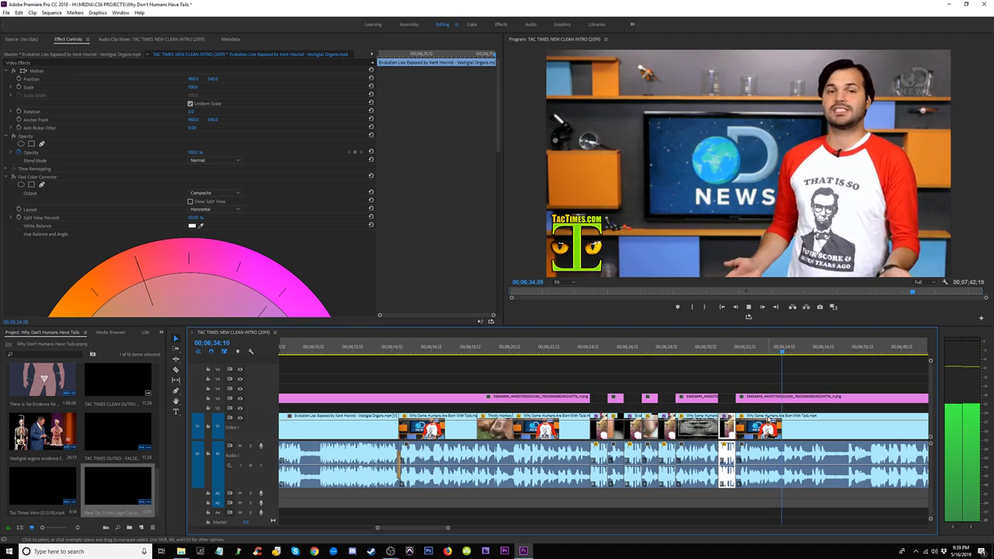
key(space)
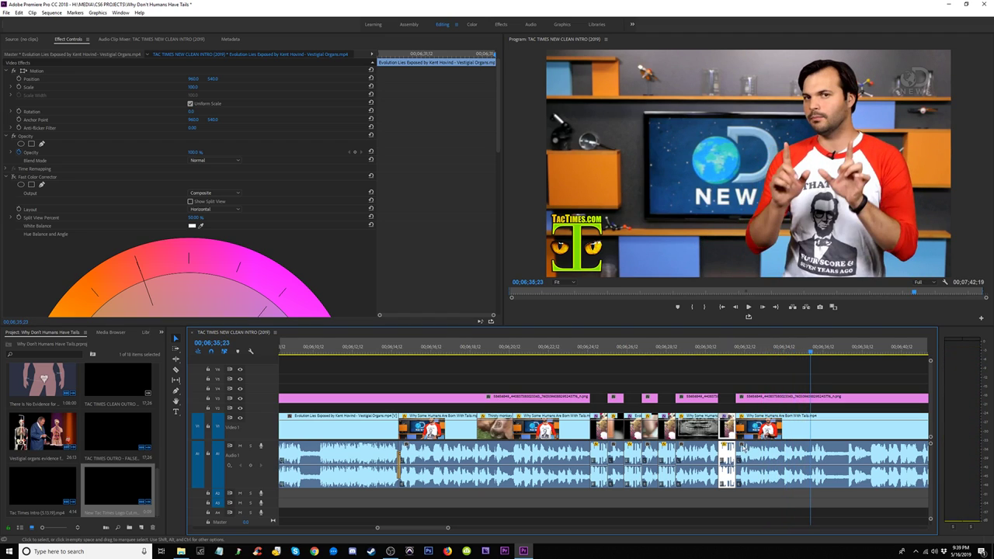
drag(804, 428, 813, 429)
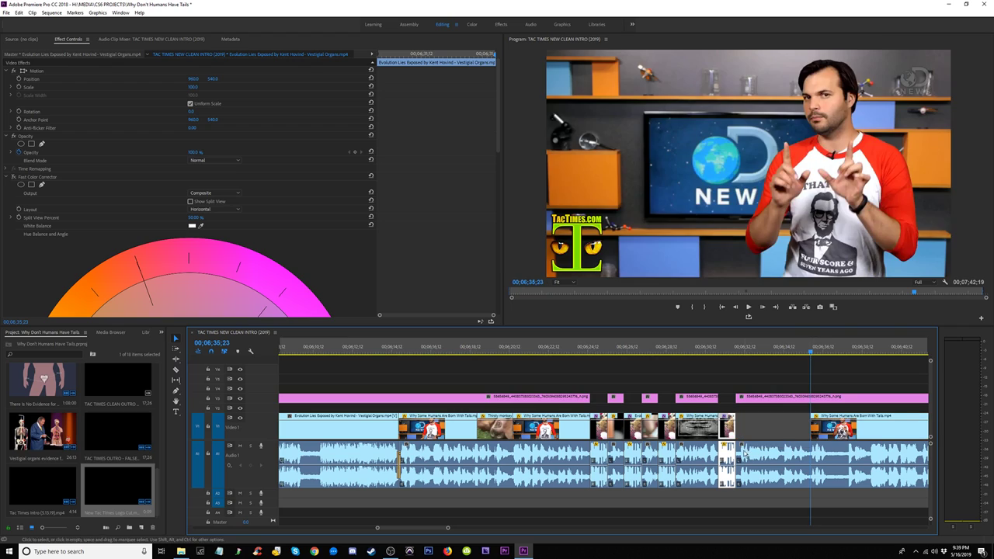
Step: Trim the DNews audio and logo overlay starts to 00;06;35;23 and remove the short logo pieces between the audience reactions
drag(739, 452, 811, 448)
mouse_move(743, 399)
mouse_down()
mouse_move(781, 399)
mouse_move(736, 398)
mouse_up()
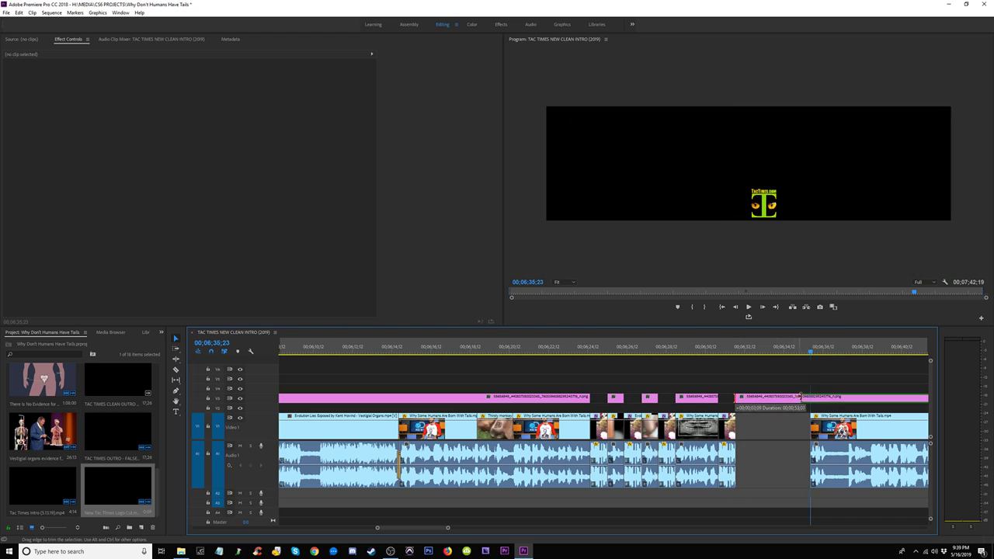
drag(807, 397, 810, 398)
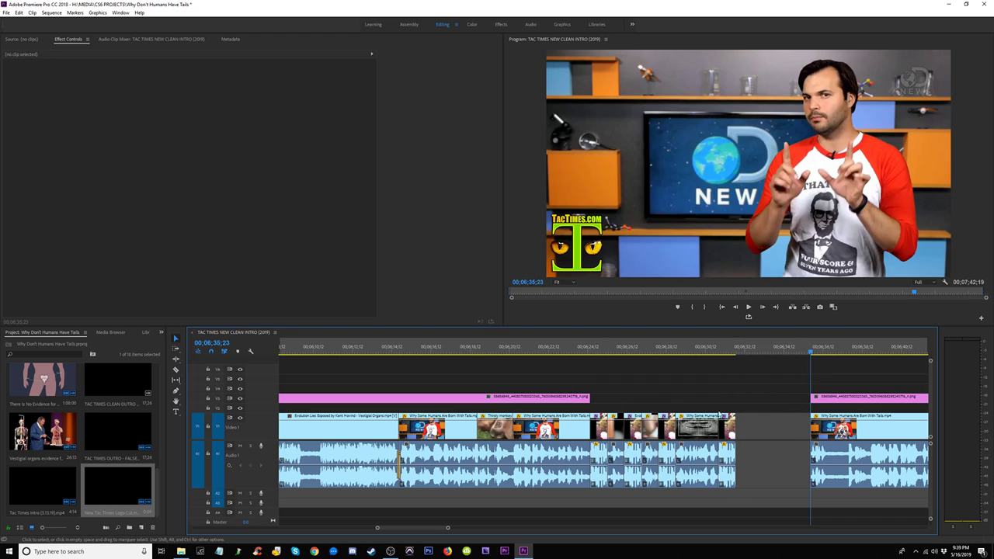
Step: Trim the DNews video, audio and logo overlay starts to 00;06;38;23 and close the gap before them
key(space)
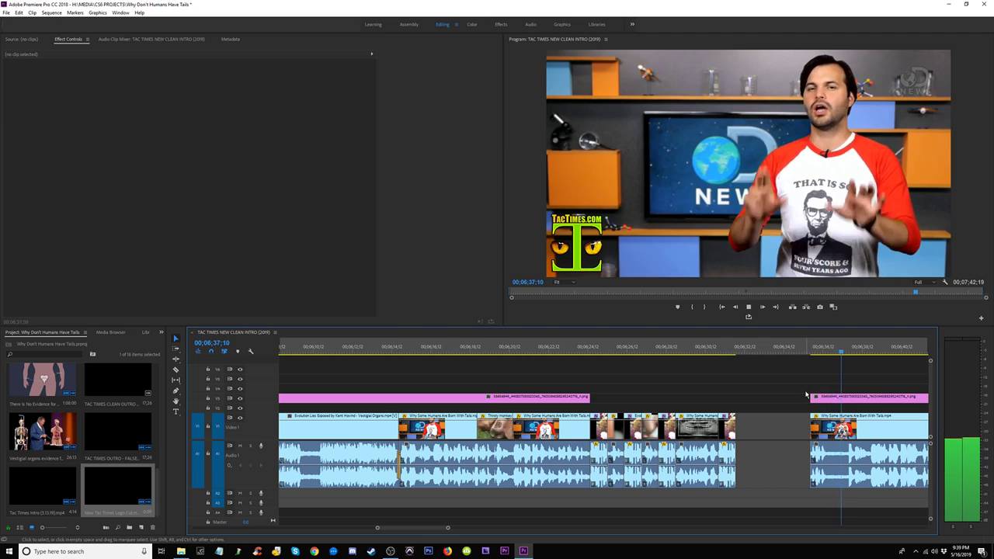
click(870, 353)
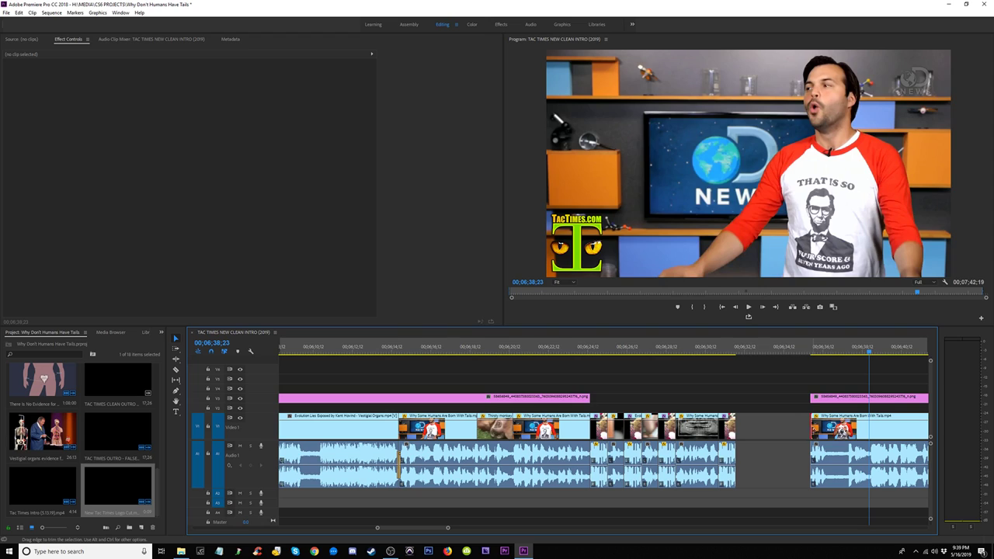
drag(812, 427, 870, 427)
drag(812, 463, 869, 466)
drag(812, 396, 869, 396)
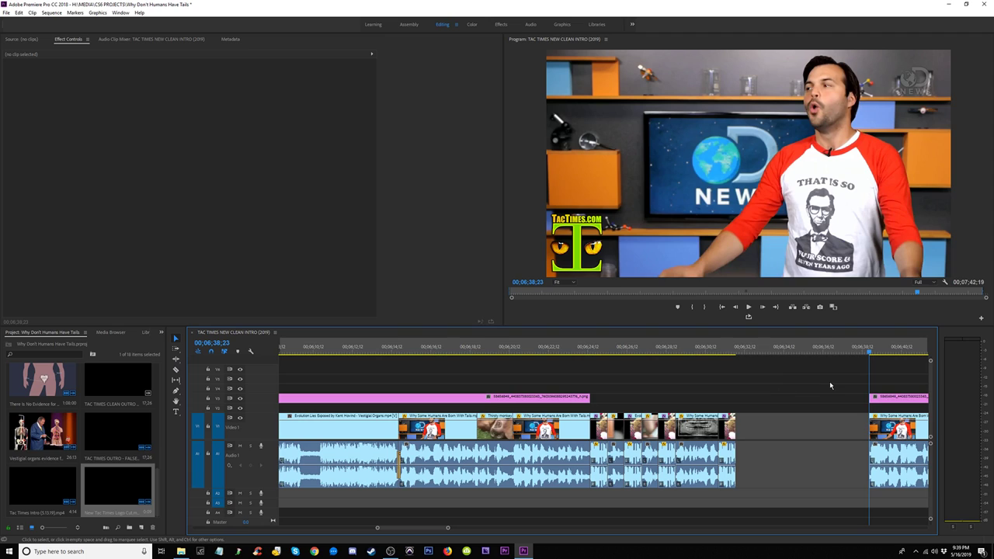
click(784, 433)
key(Delete)
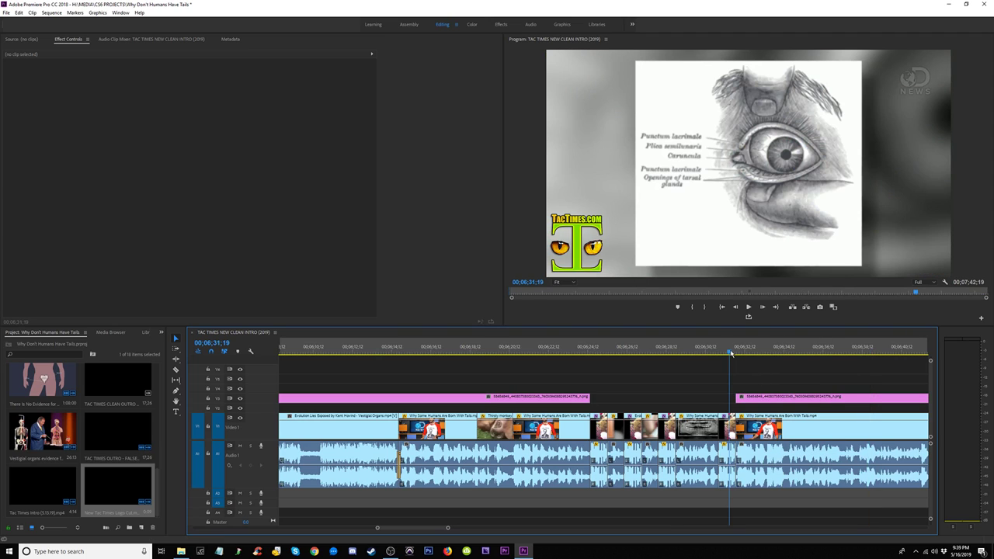
Step: Undo the edits made since the DNews video start was trimmed, including the audio and logo trims and the logo piece removals
key(space)
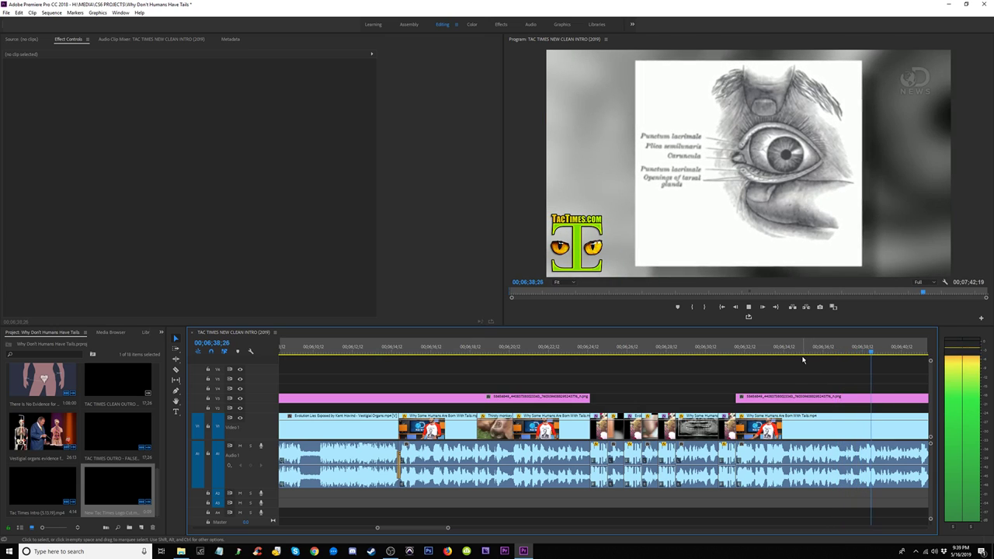
click(769, 349)
key(space)
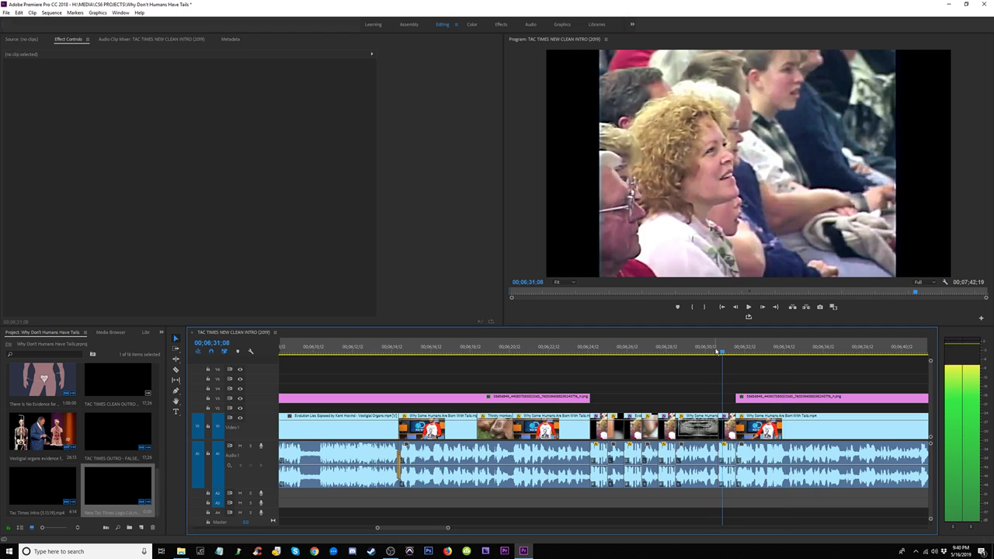
key(space)
key(ctrl+z)
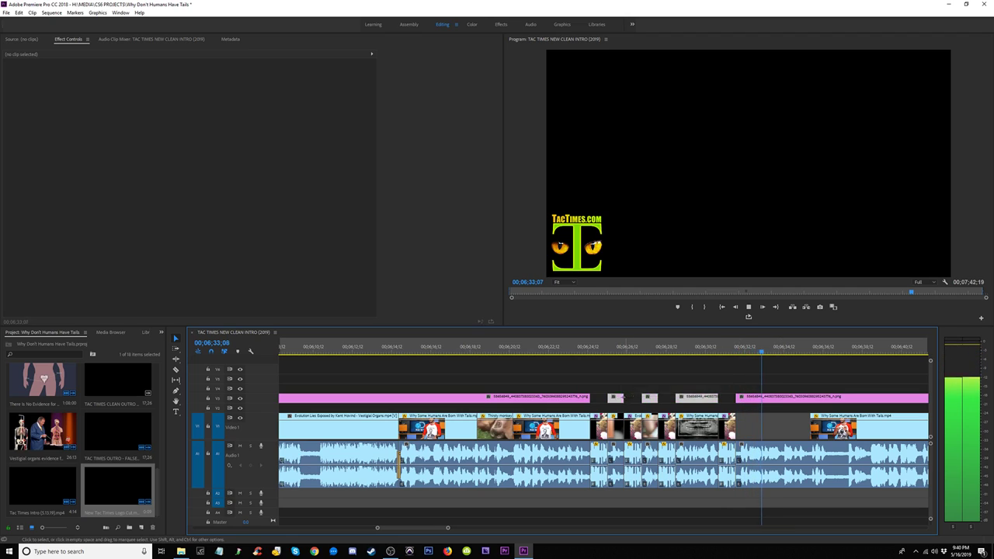
Step: Remove the short logo pieces between the audience reactions and trim the DNews video, audio and logo starts to 00;06;35;19
drag(623, 398, 610, 402)
key(Delete)
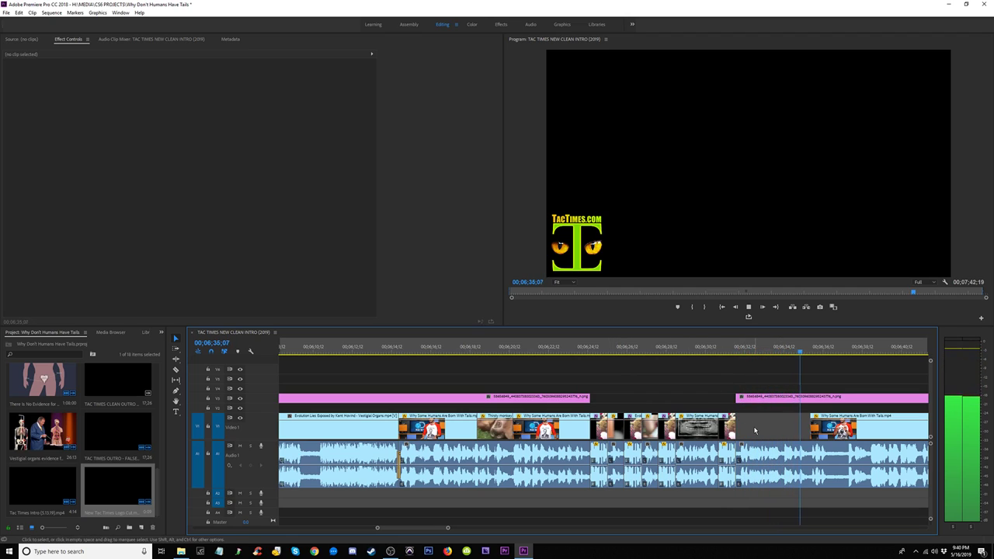
key(space)
drag(768, 449, 807, 427)
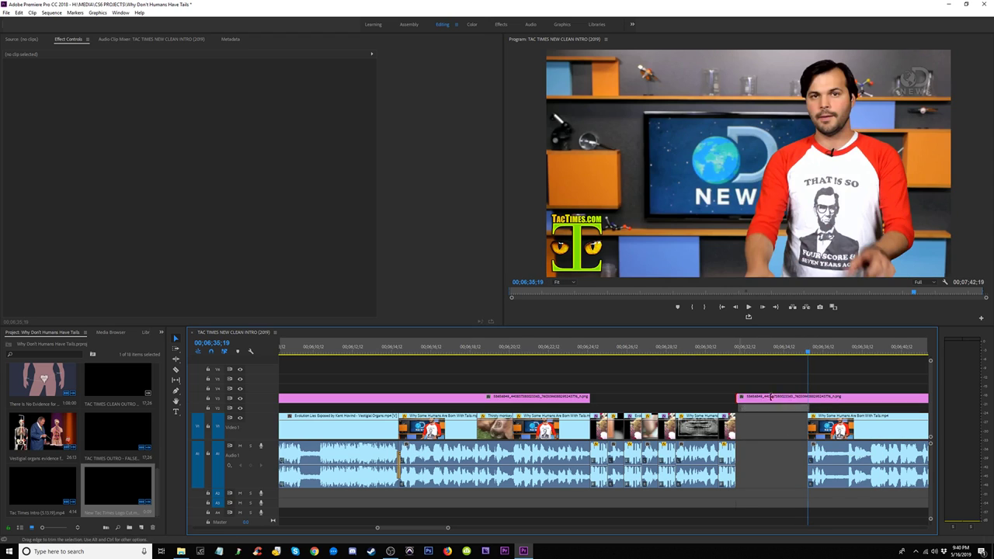
drag(770, 396, 807, 398)
Step: Insert another copy of the audience reaction clip into the DNews footage at 00;06;38;23
key(space)
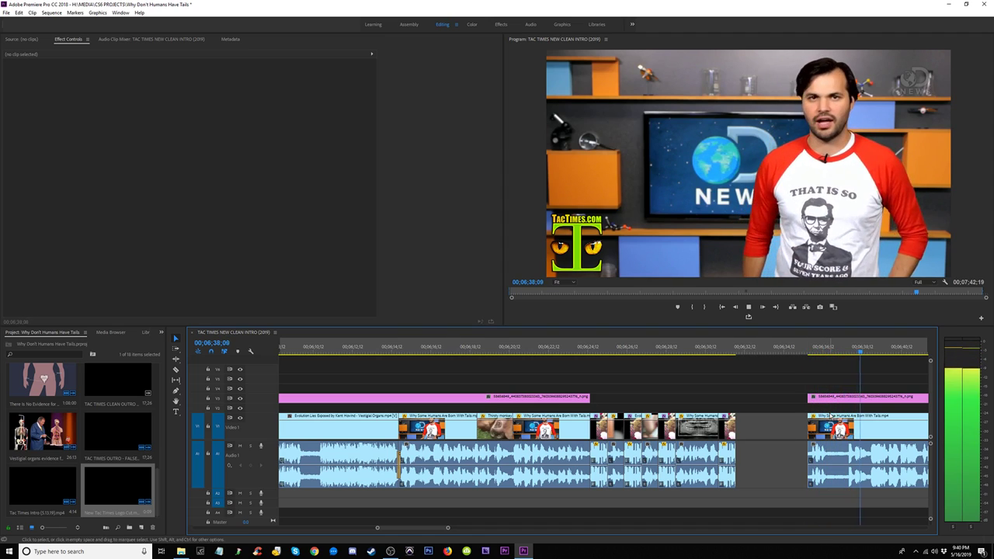
key(space)
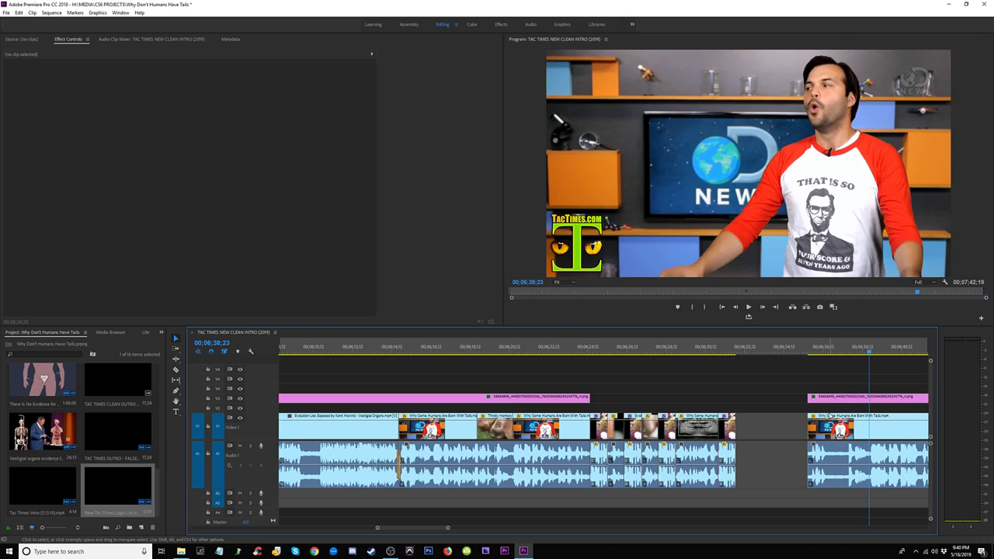
key(ctrl+shift+v)
Step: Close the gap before the trimmed DNews footage and delete the logo piece over the DNews segment between the last two audience reactions
click(784, 431)
key(Delete)
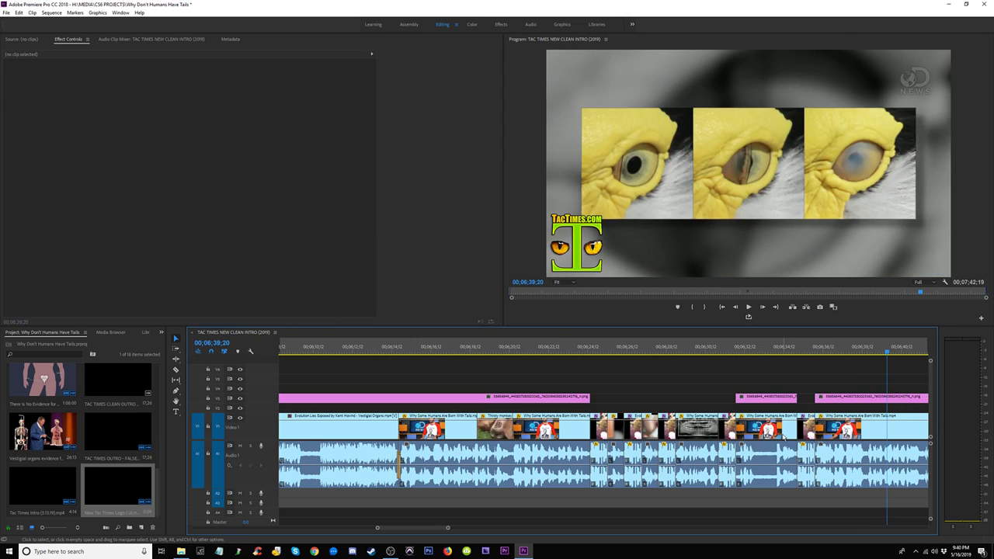
click(792, 399)
key(Delete)
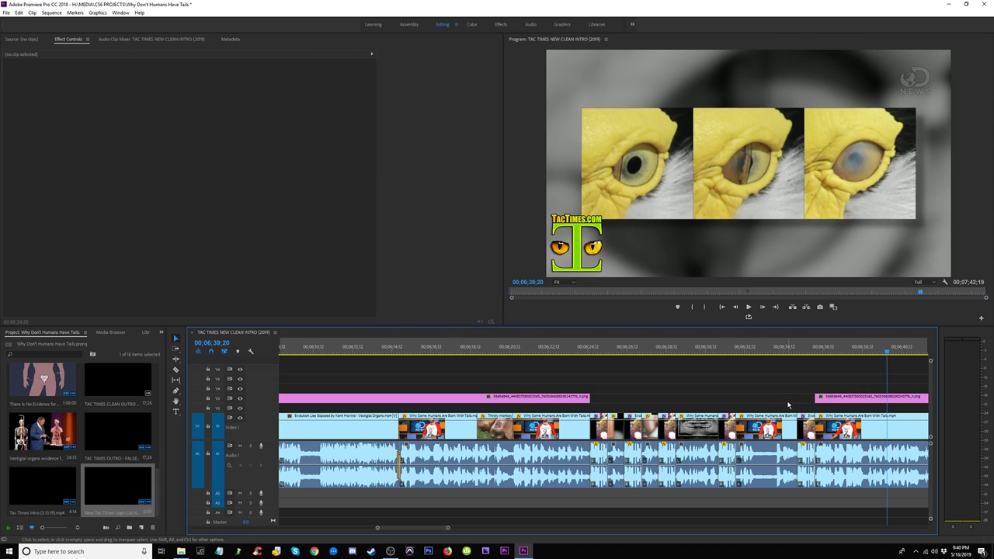
Step: Split the DNews video and audio after the last audience reaction at 00;06;47;19
click(803, 351)
key(space)
key(minus)
key(minus)
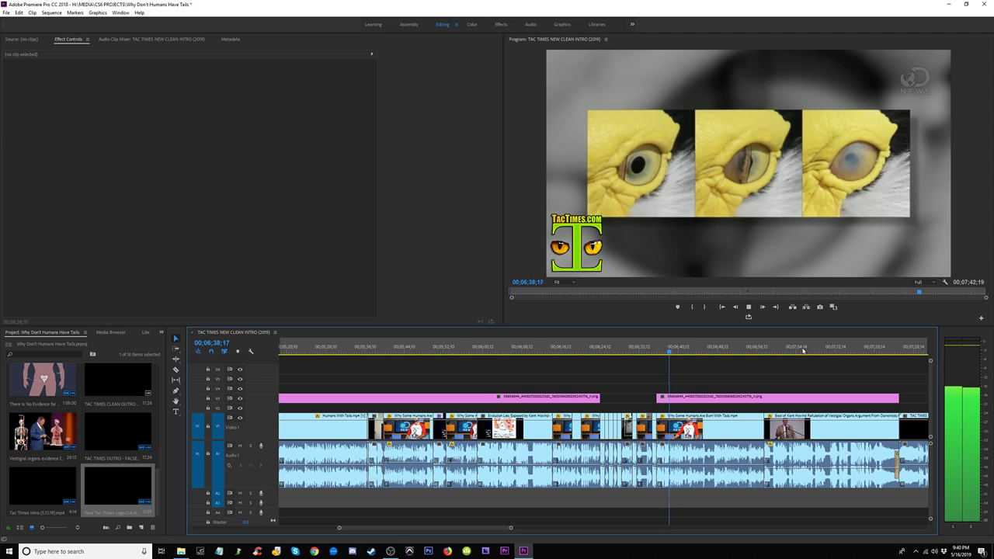
key(equal)
key(equal)
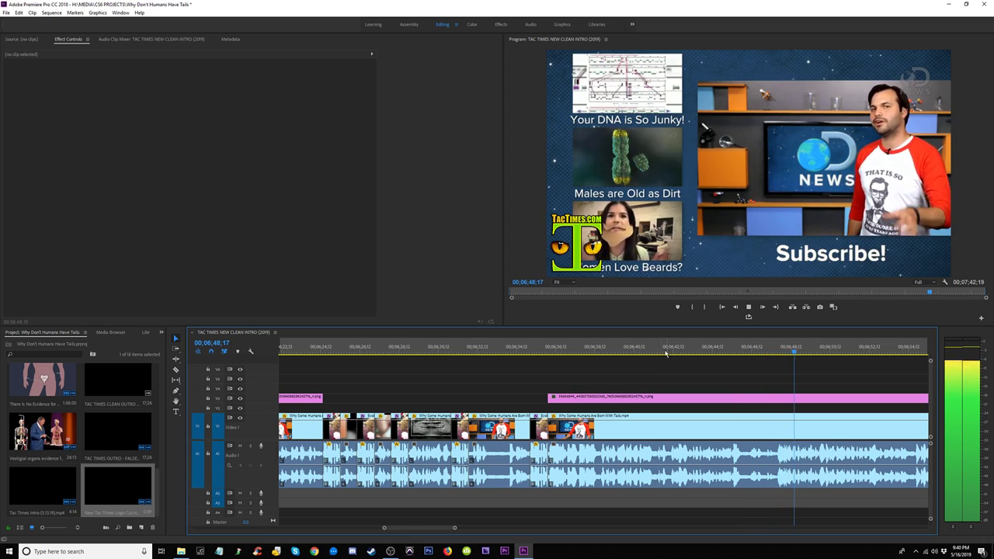
click(582, 351)
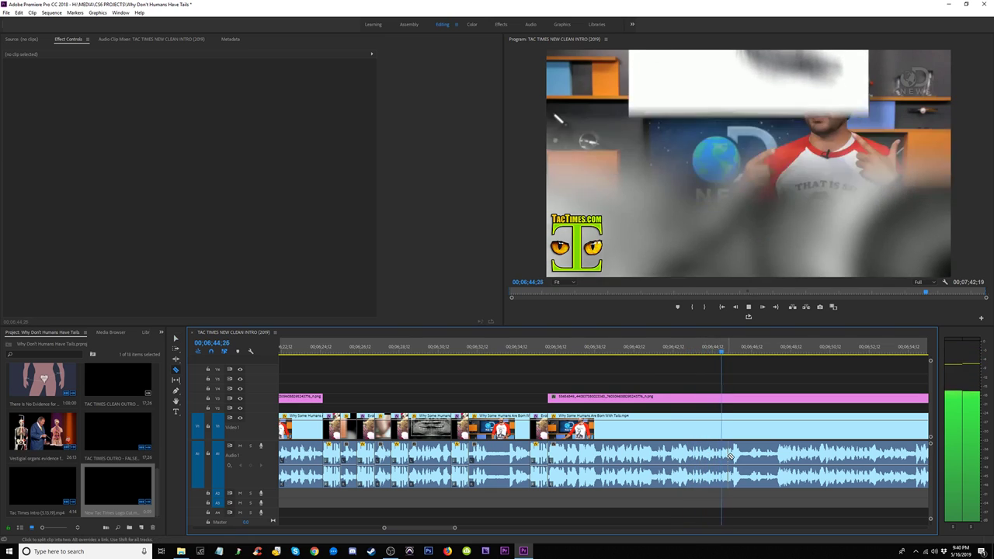
key(c)
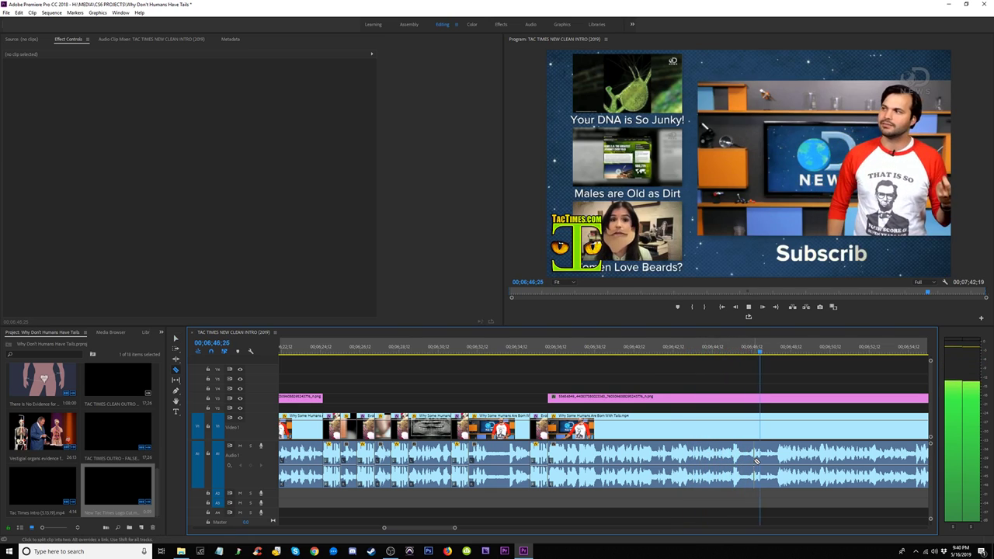
key(space)
key(space)
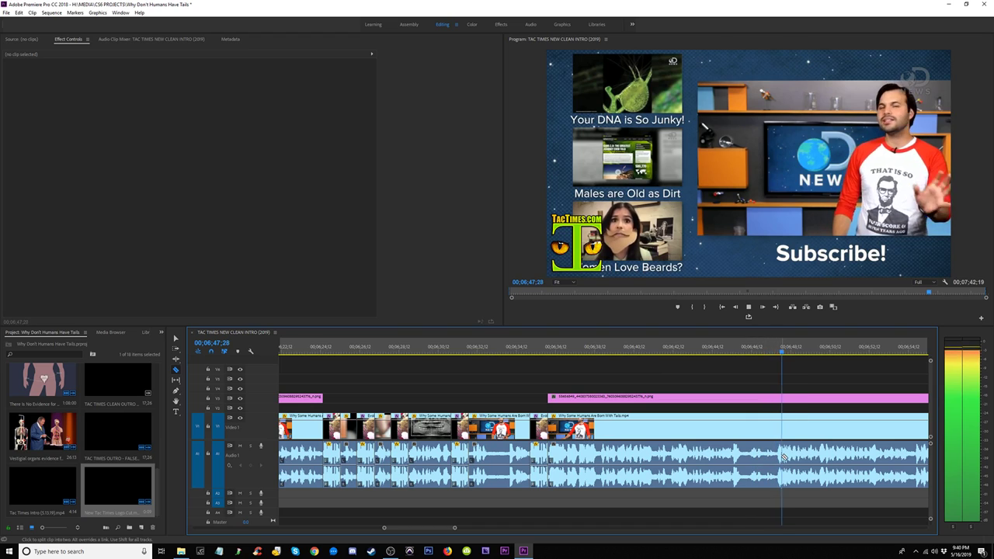
drag(788, 354, 776, 361)
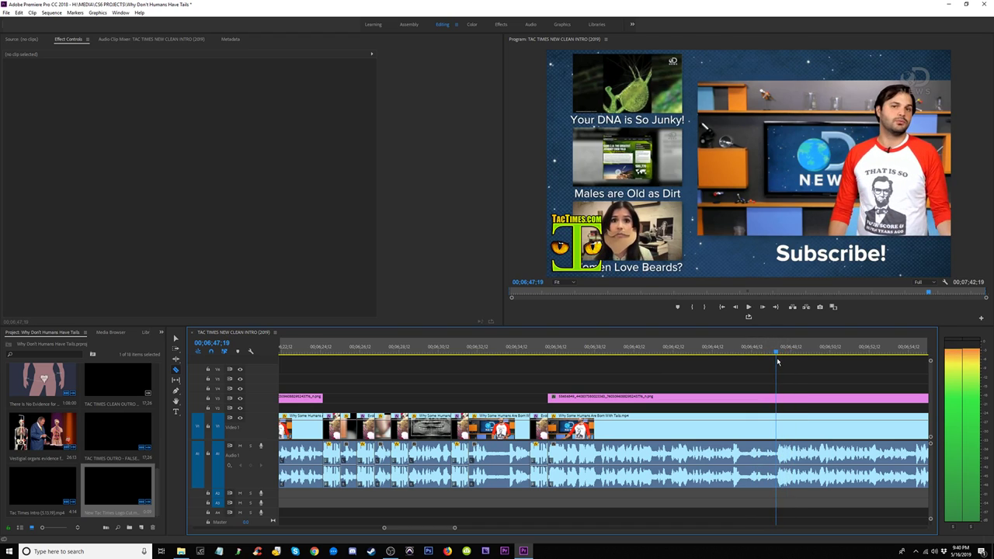
key(c)
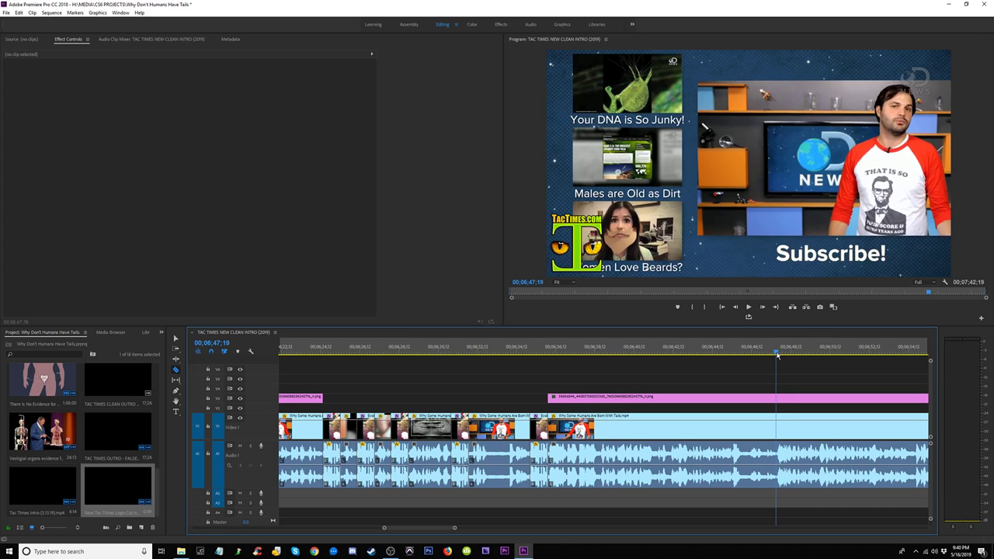
click(777, 428)
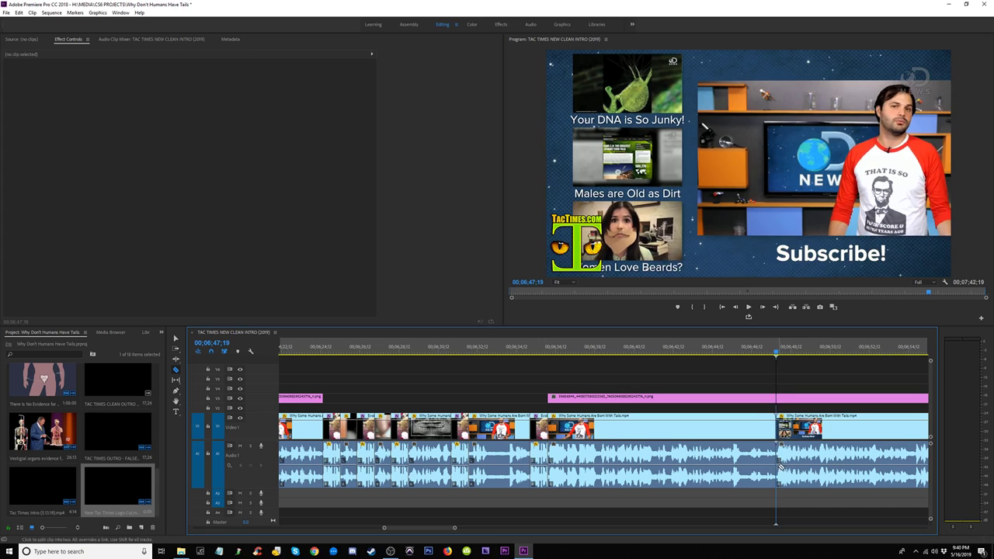
Step: Try to split the DNews audio at 00;06;46;02
drag(592, 354, 540, 352)
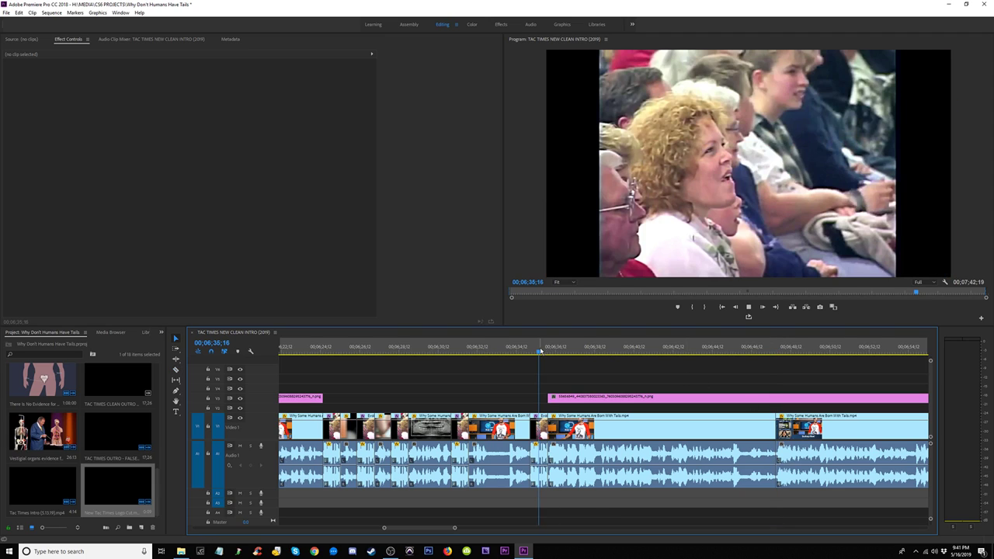
key(space)
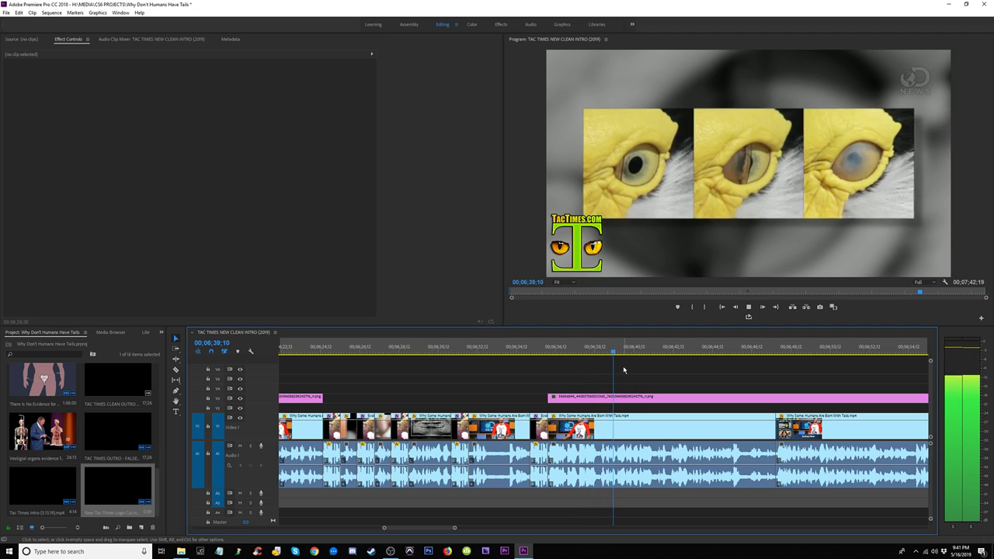
key(c)
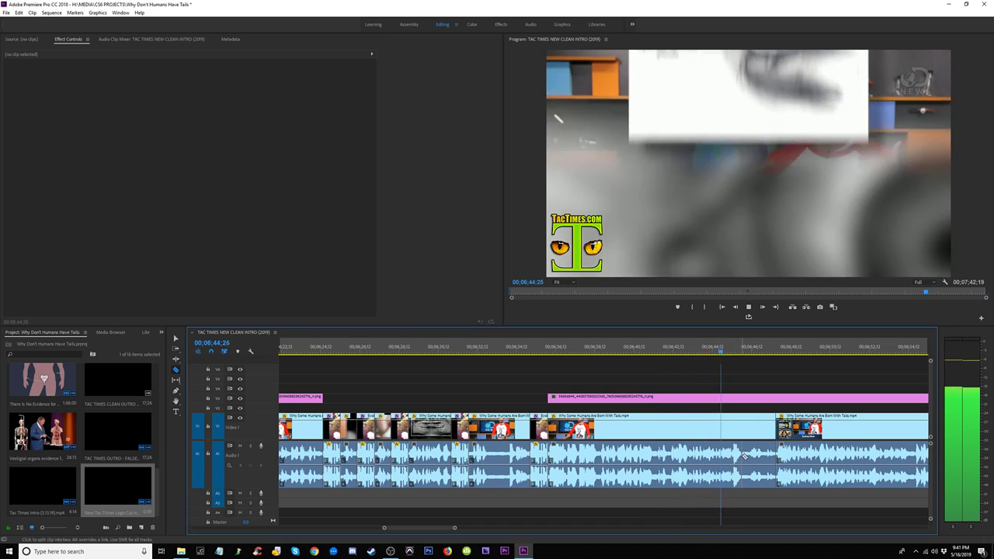
key(space)
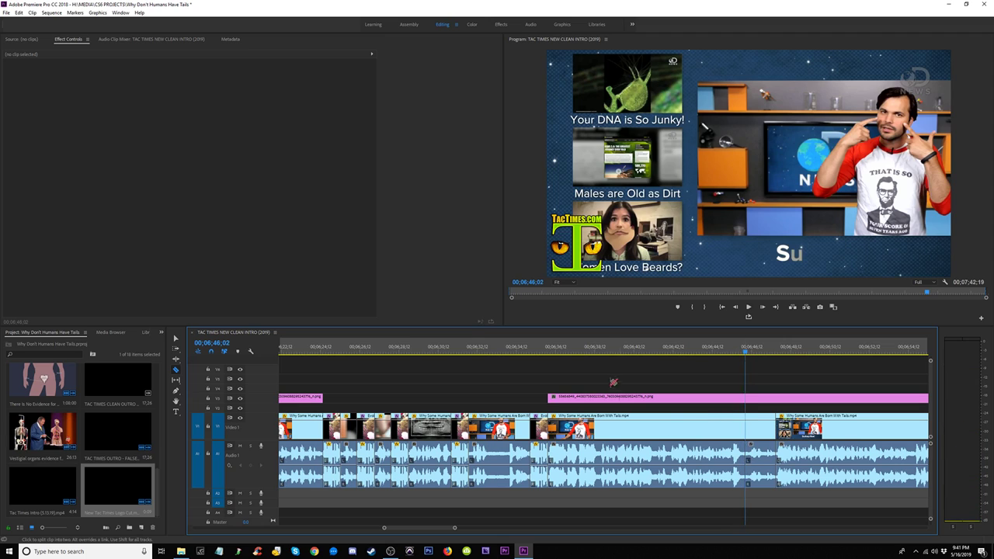
Step: Isolate the yellow bird-eye segment by splitting the DNews video and audio at 00;06;41;14 and slightly before 00;06;39;04
click(567, 350)
key(space)
click(550, 351)
key(space)
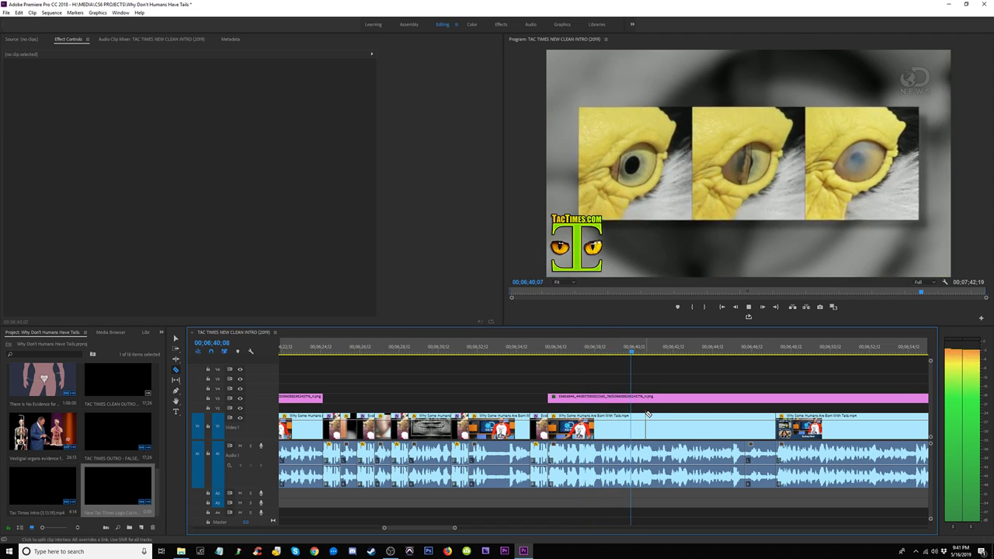
key(space)
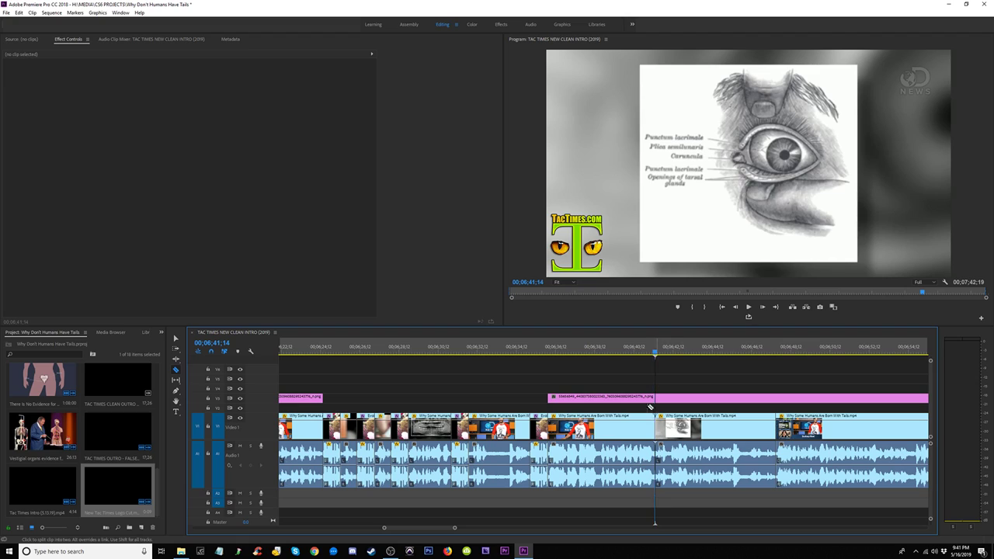
click(591, 348)
key(space)
key(space)
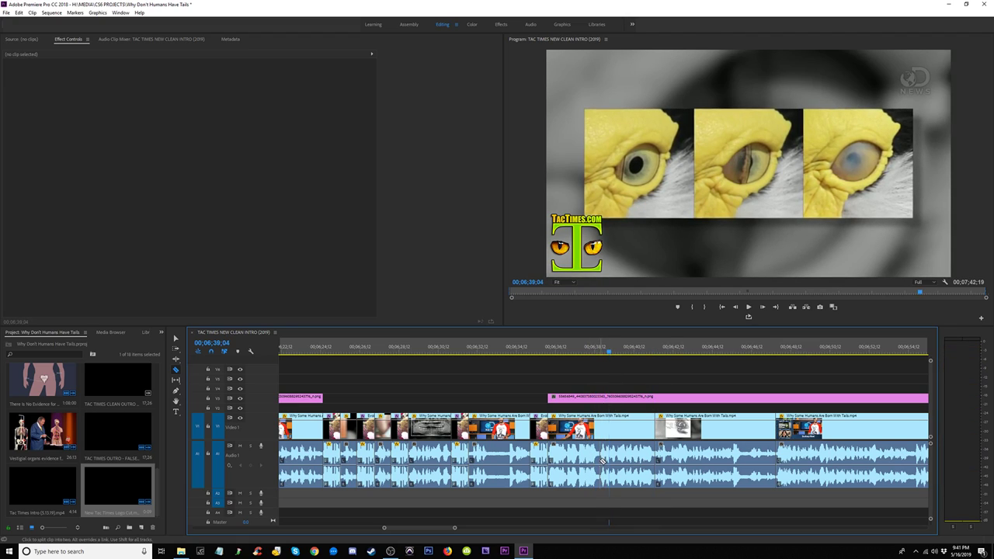
click(609, 437)
Step: Copy the isolated bird-eye segment and remove it from the timeline
key(v)
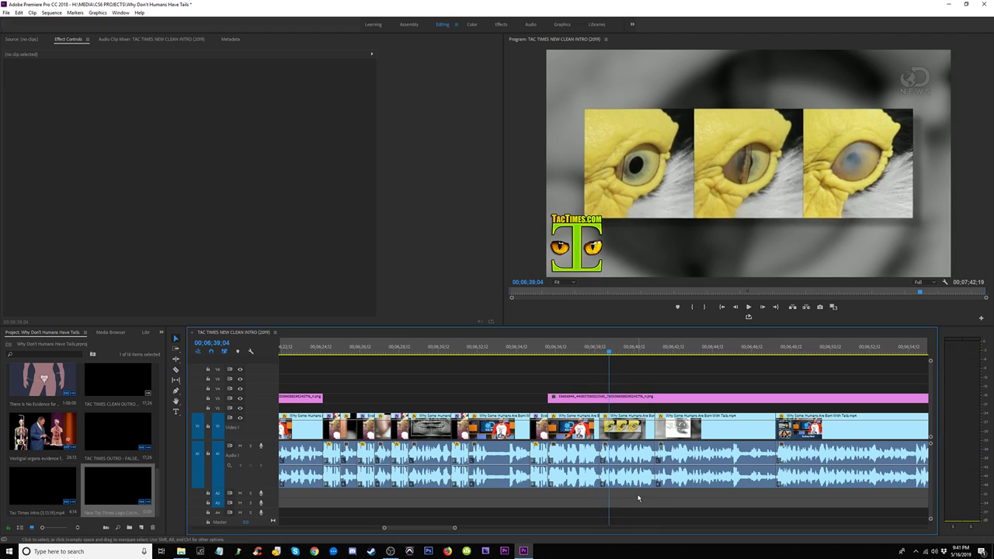
click(621, 432)
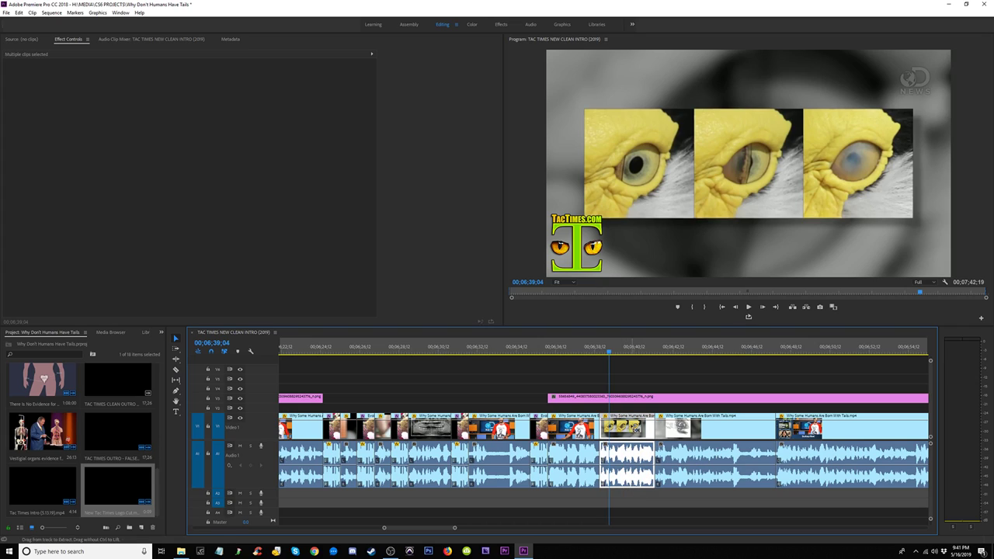
key(Delete)
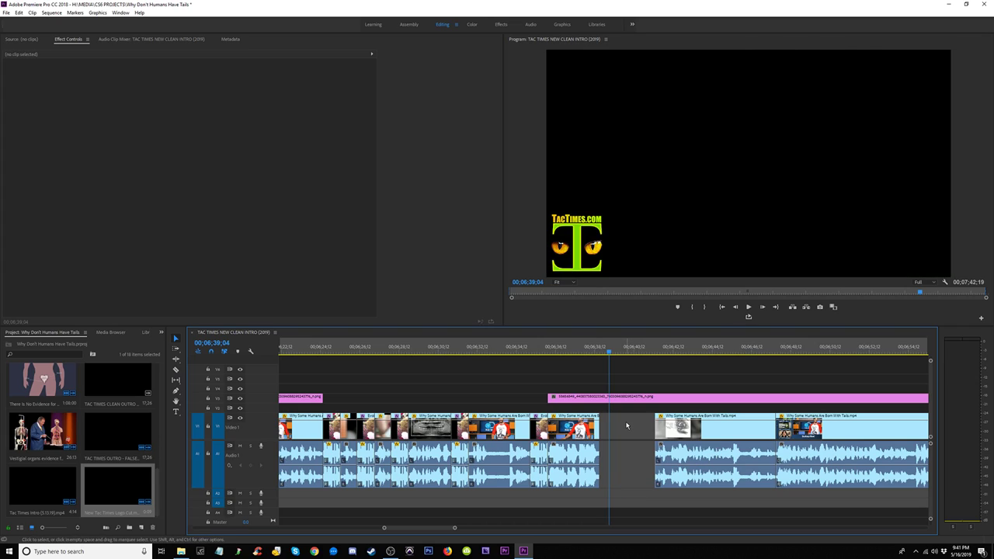
Step: Delete the DNews piece before the gap and extend the following DNews video and audio starts back to the last audience reaction
click(592, 436)
key(Delete)
drag(655, 435, 541, 436)
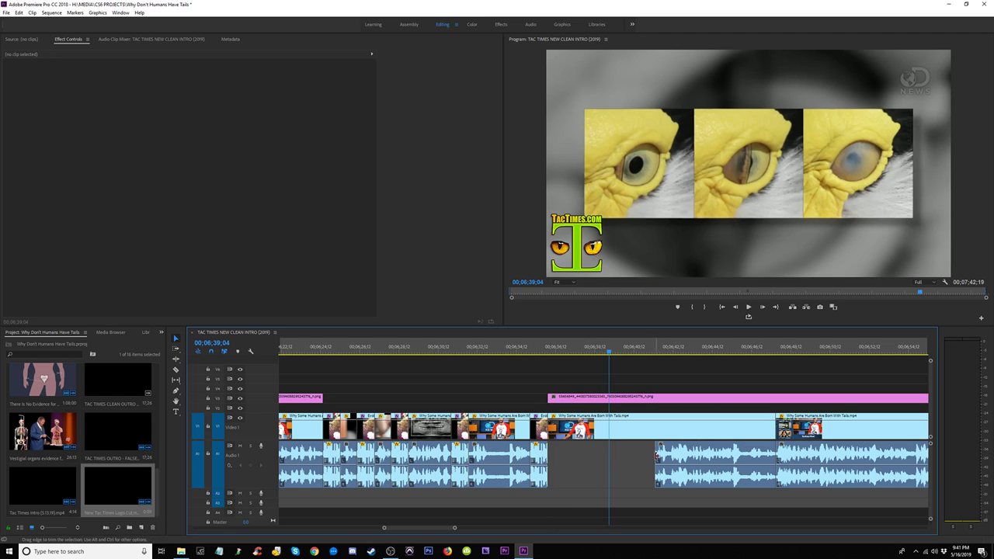
drag(656, 455, 528, 454)
Step: Insert the copied bird-eye segment at the DNews cut at 00;06;47;19
key(space)
click(767, 352)
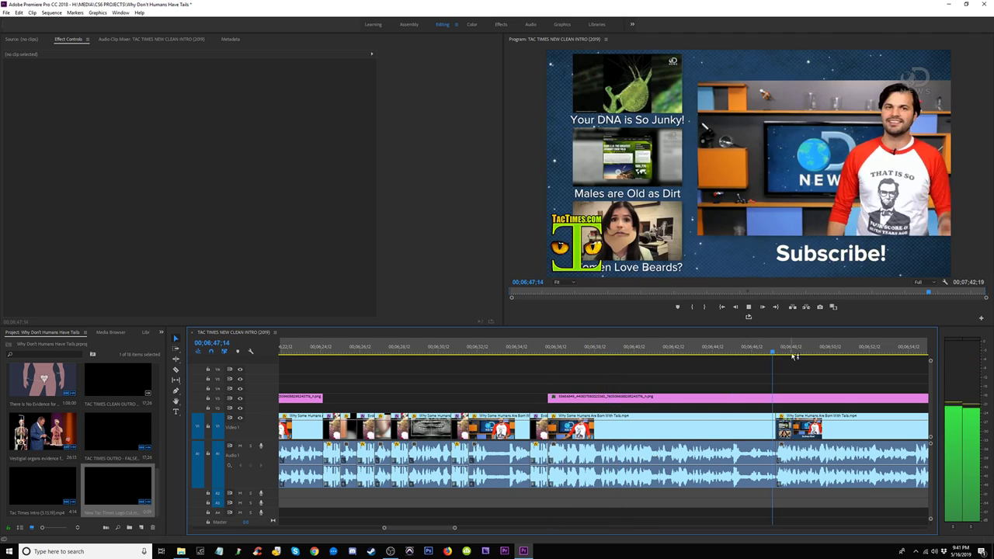
key(minus)
key(minus)
key(equal)
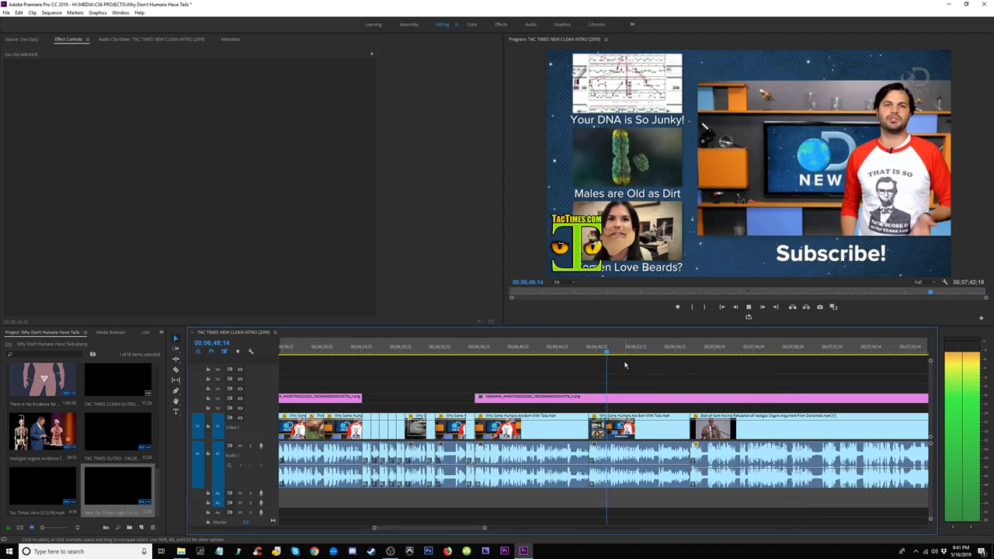
click(578, 351)
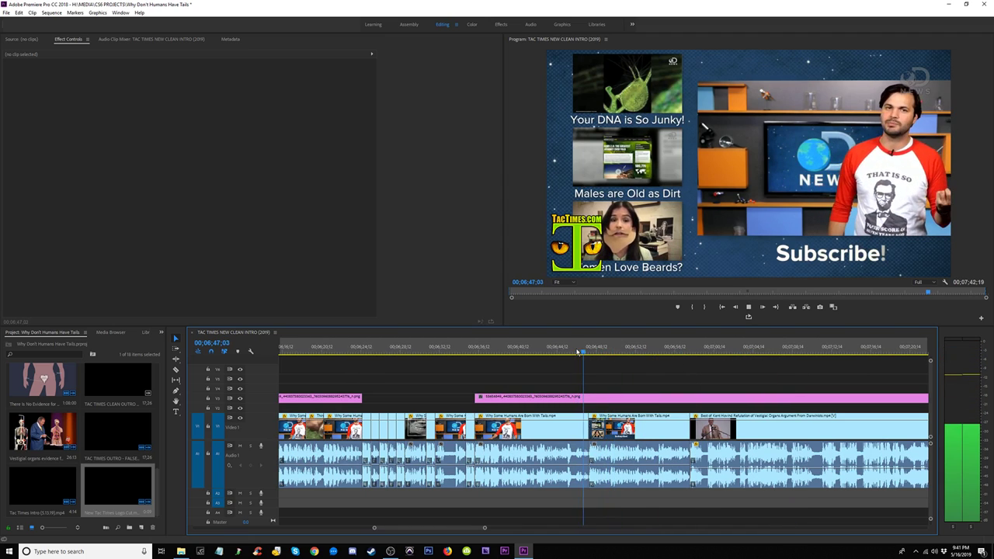
key(space)
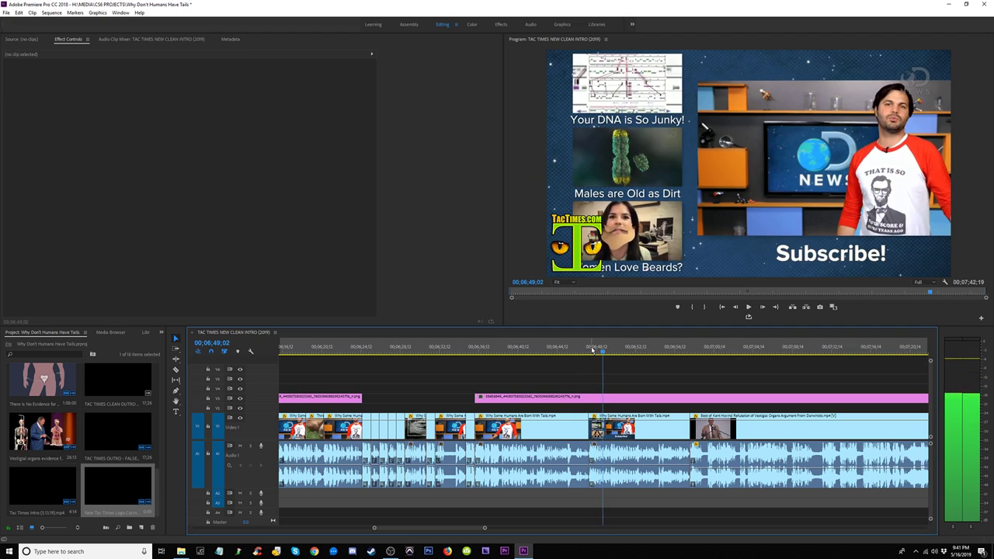
click(592, 350)
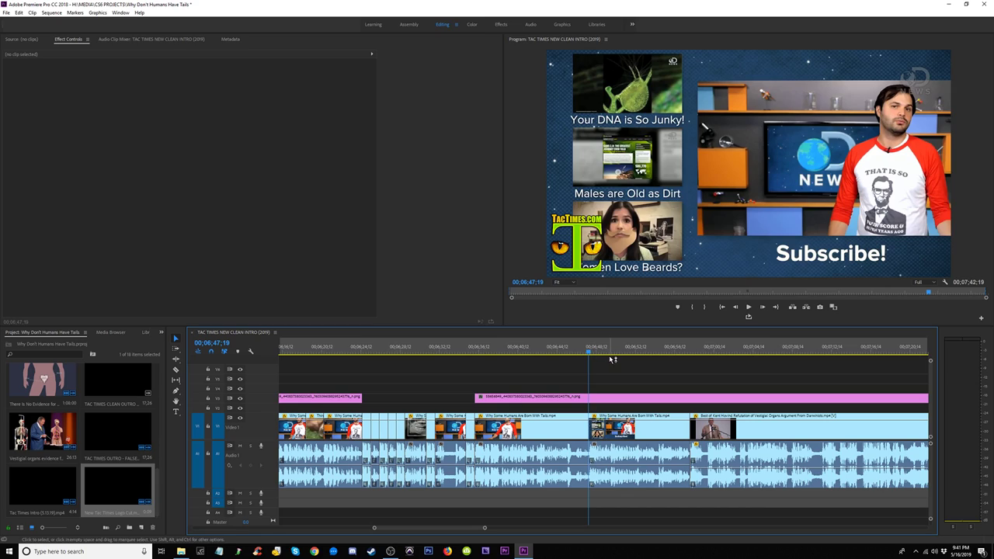
key(ctrl+shift+v)
Step: Delete the logo piece before the inserted bird-eye segment and extend the earlier logo overlay's end to 00;06;47;19
click(580, 396)
key(Delete)
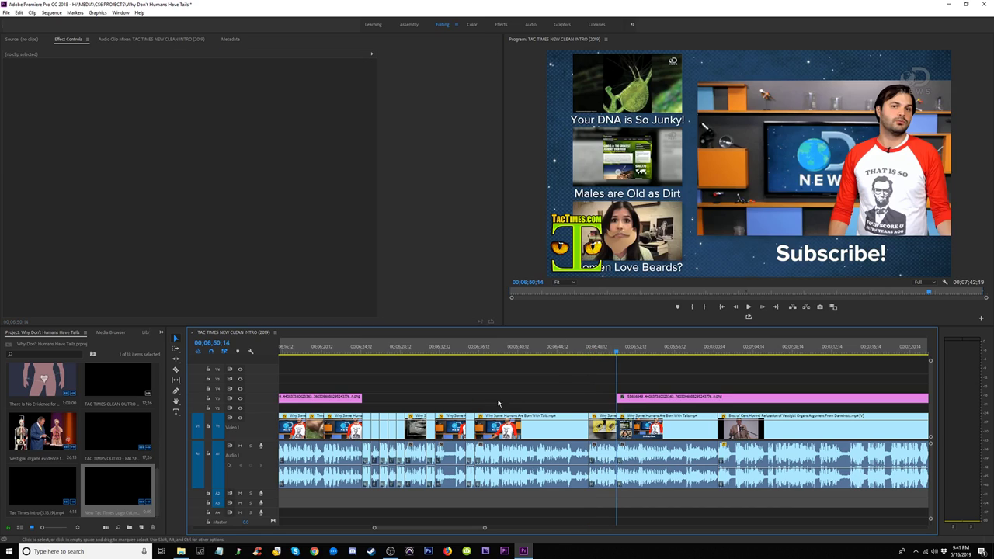
drag(362, 397, 588, 398)
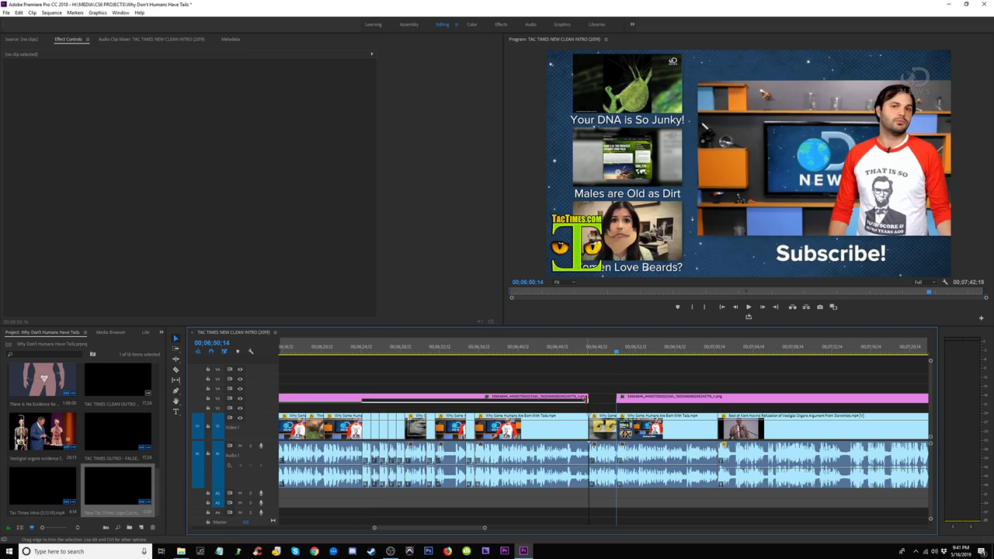
Step: Duplicate the inserted bird-eye segment's video and audio directly after itself at 00;06;50;14
click(580, 353)
key(space)
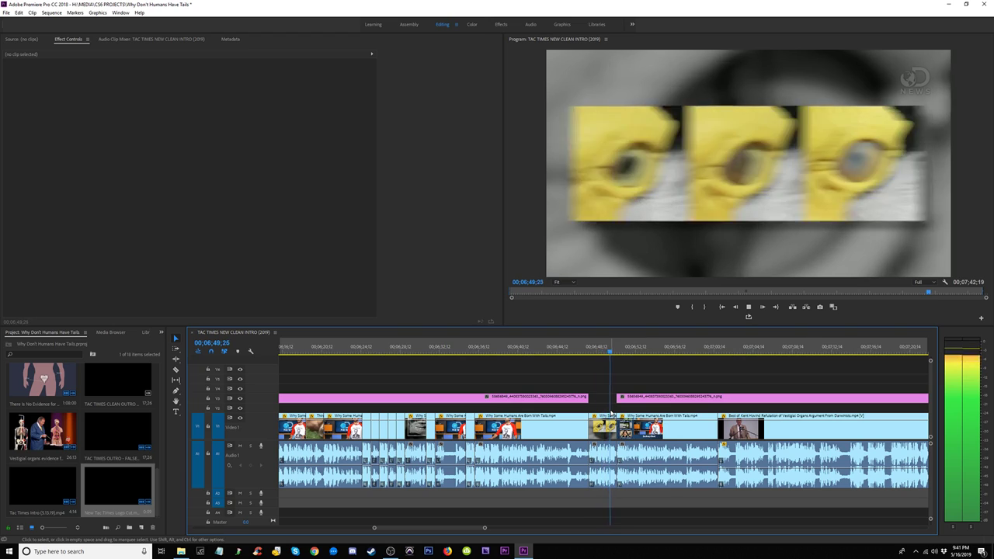
key(space)
key(=)
key(=)
key(=)
click(582, 454)
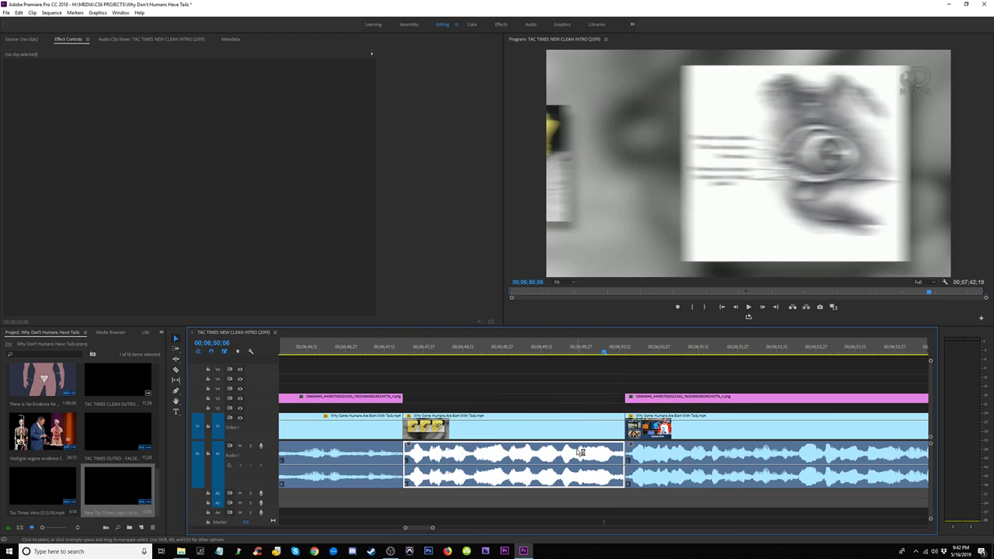
key(-)
click(564, 458)
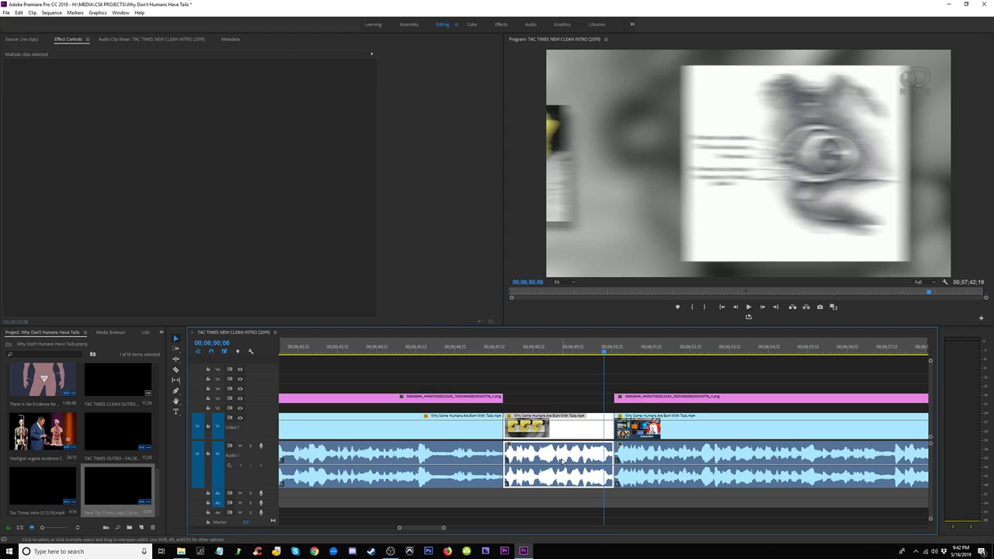
key(Down)
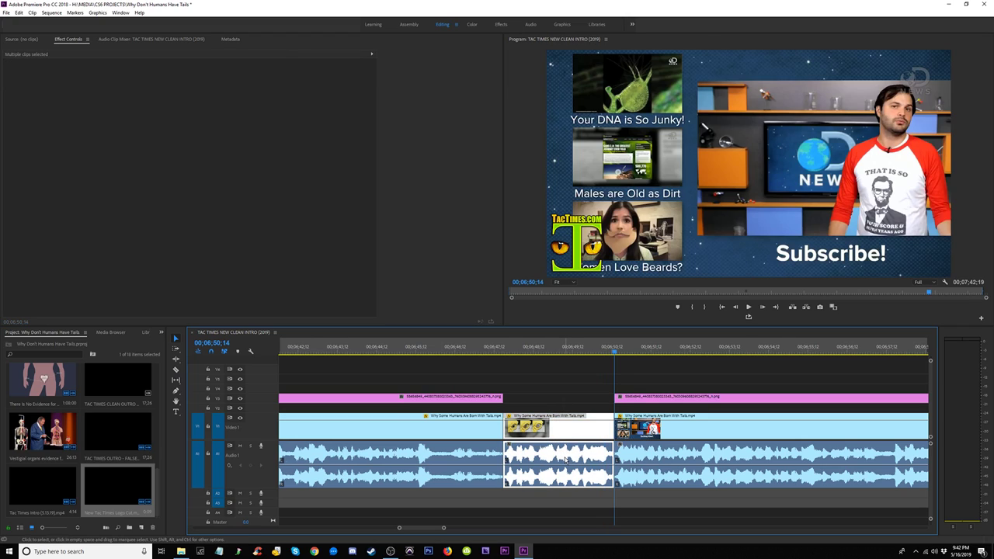
key(ctrl+shift+v)
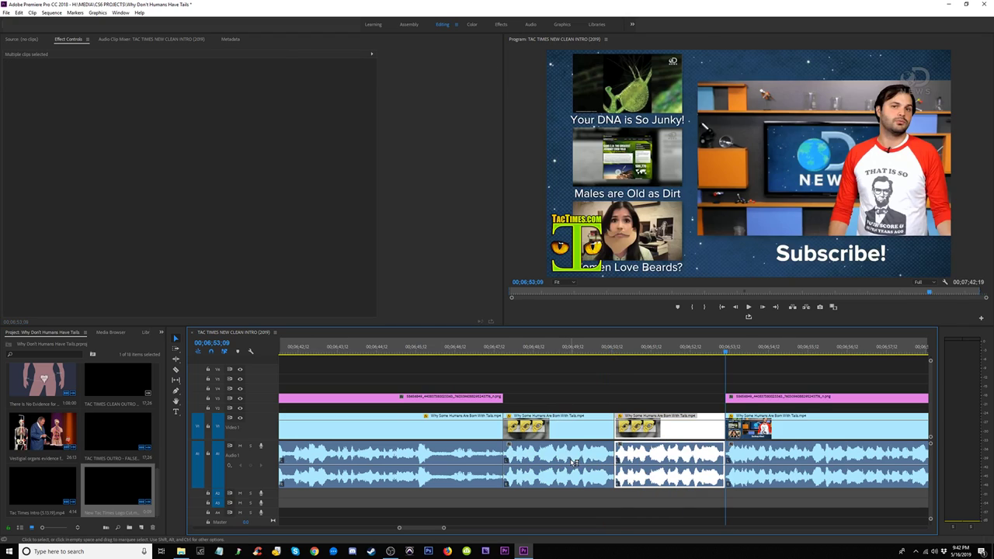
Step: Reverse the duplicated bird-eye segment's video and audio at normal speed and preview it
right_click(648, 460)
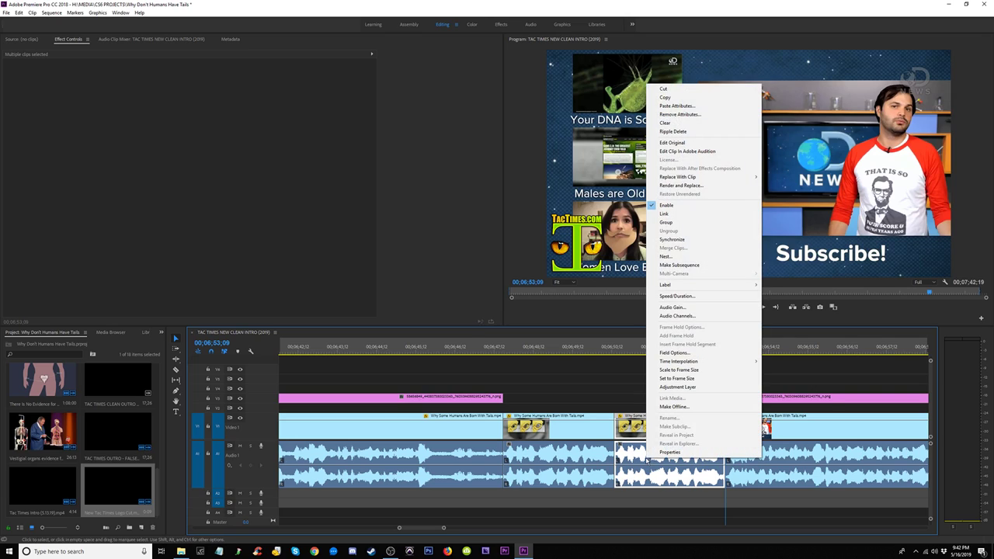
click(677, 296)
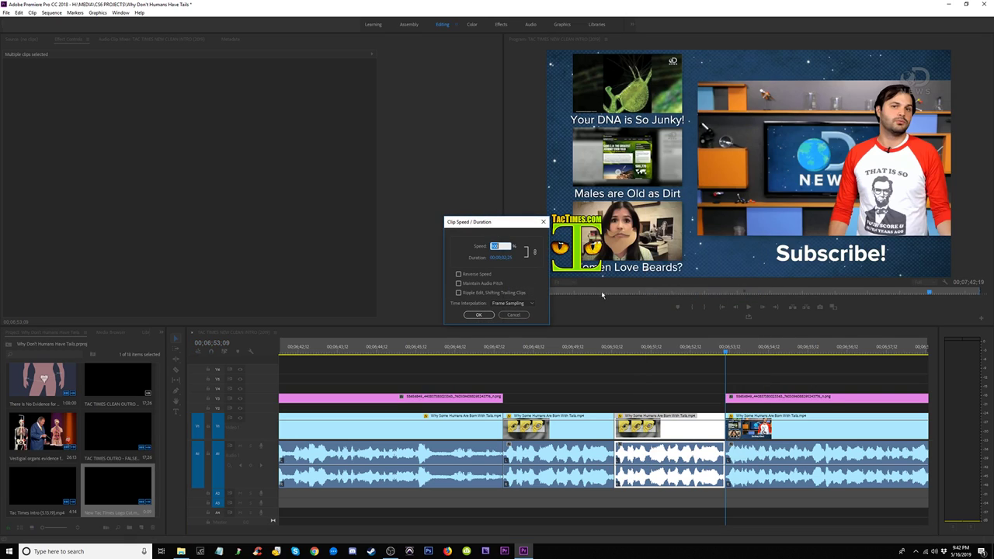
click(478, 314)
click(483, 350)
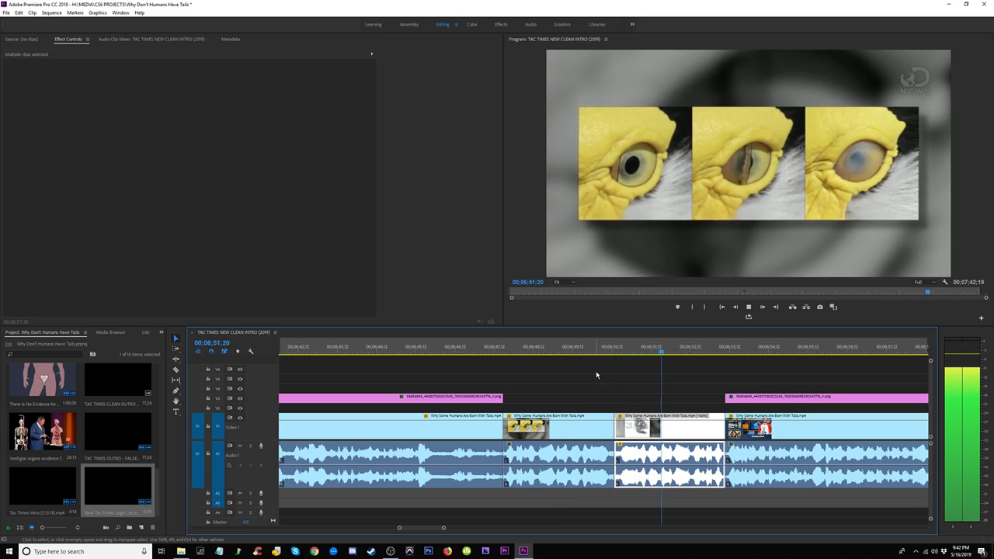
key(space)
Step: Speed up the reversed bird-eye copy so it lasts half as long, and preview the transition into it
right_click(662, 437)
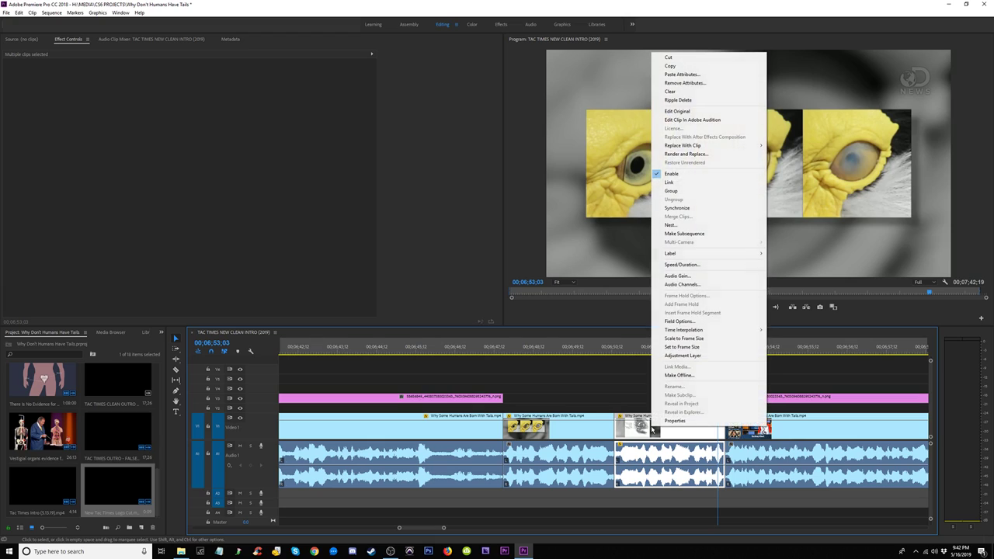
click(699, 265)
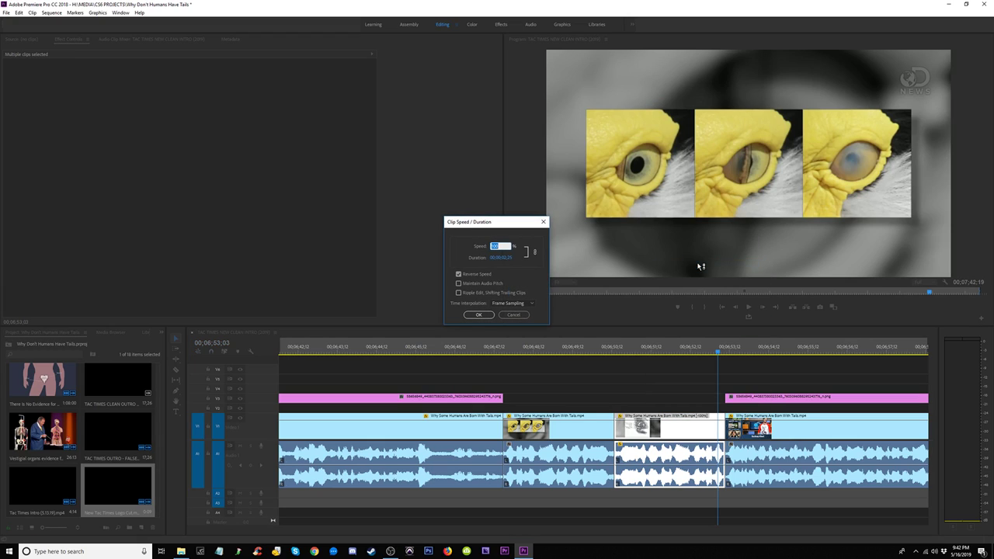
click(479, 315)
click(602, 348)
key(space)
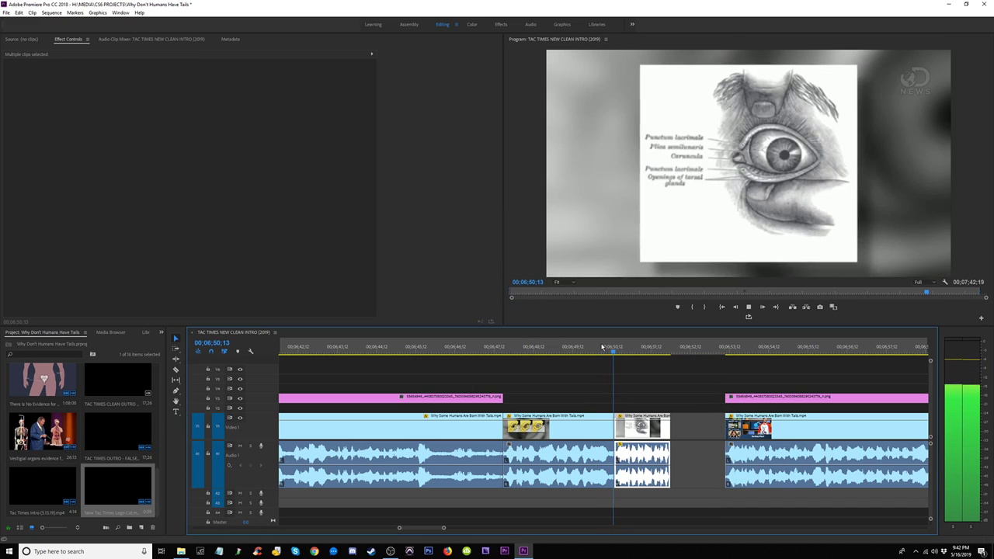
click(609, 350)
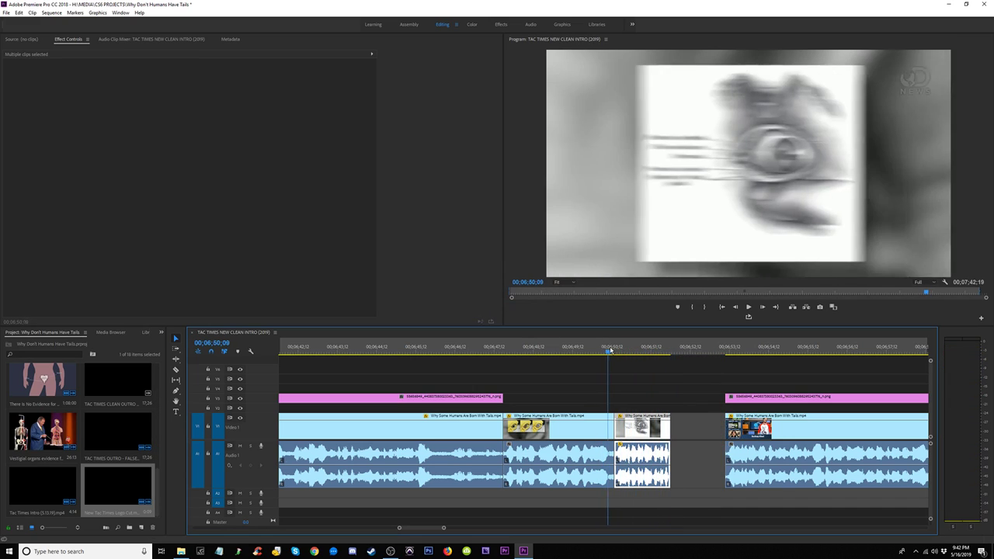
key(space)
key(space)
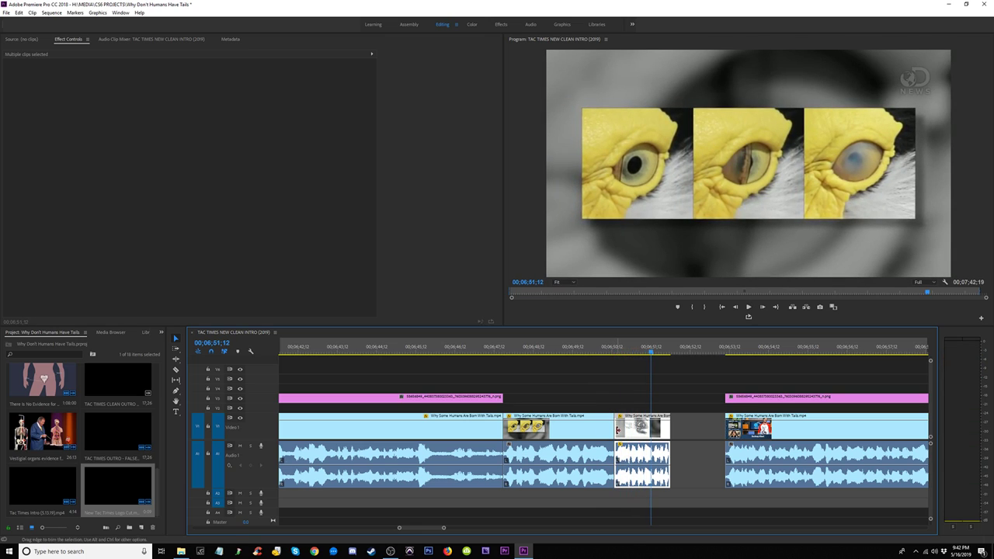
click(617, 431)
click(610, 351)
key(space)
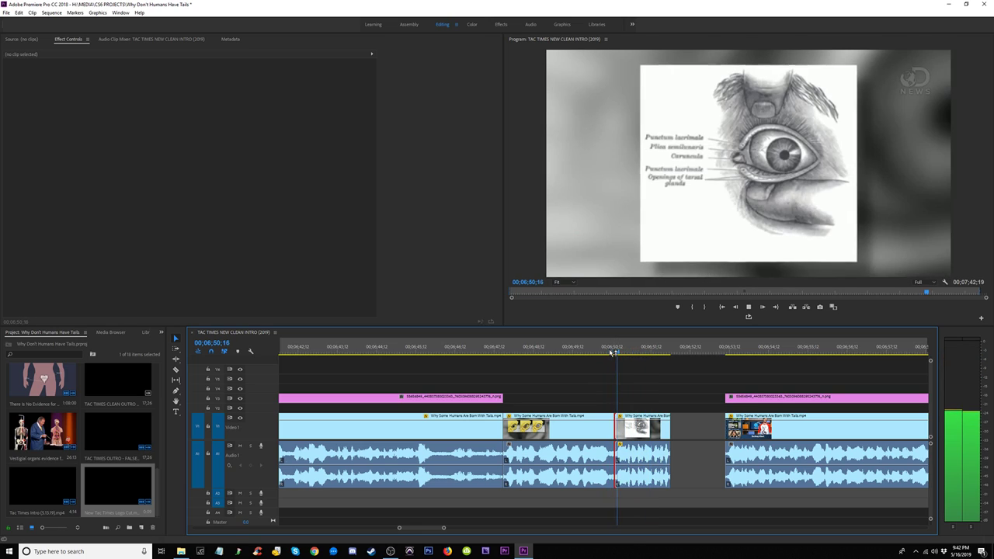
key(space)
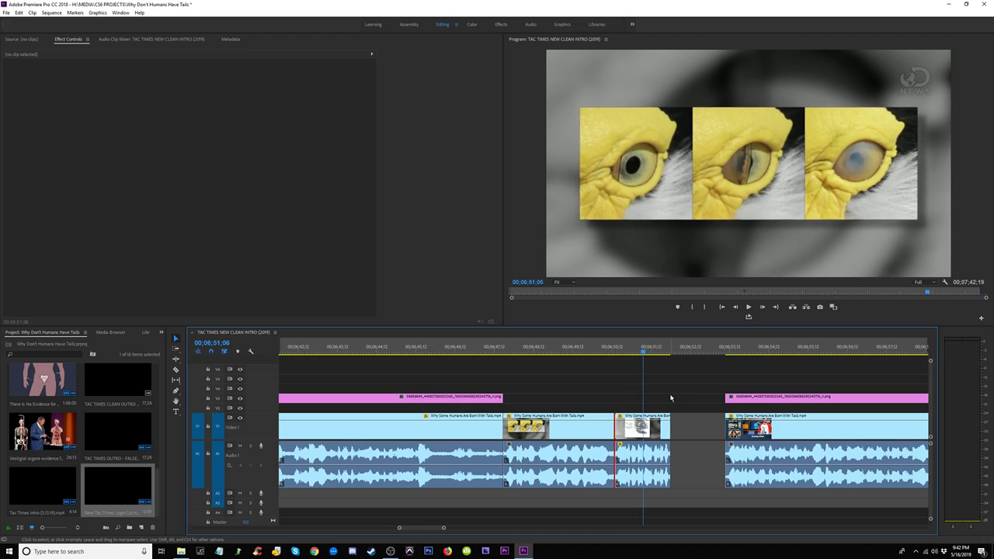
Step: Delete the reversed copy and extend the original bird-eye segment's video and audio end into the gap
drag(670, 397, 648, 467)
key(Delete)
drag(613, 428, 691, 429)
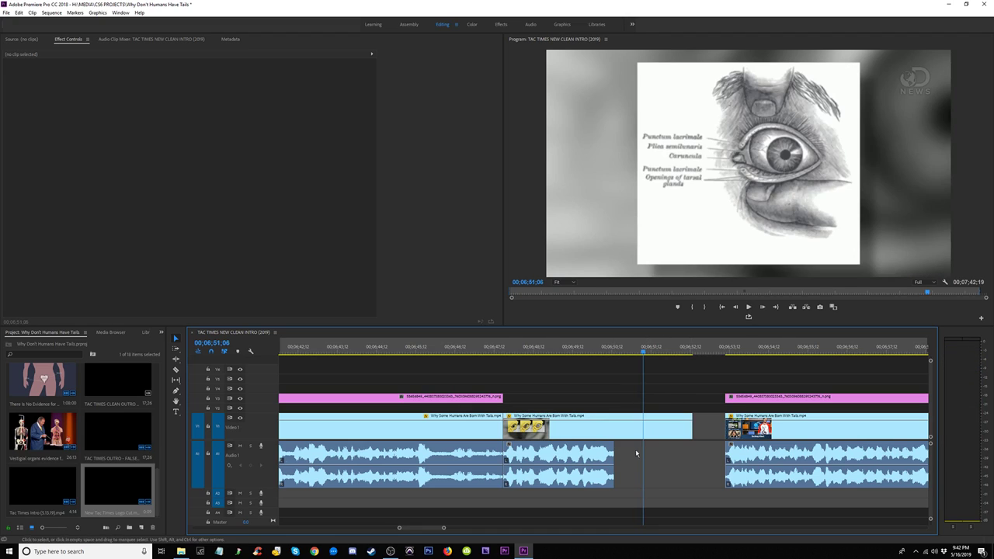
Step: Play through the bird-eye segment and split its video and audio at 00;06;49;09
click(570, 353)
key(space)
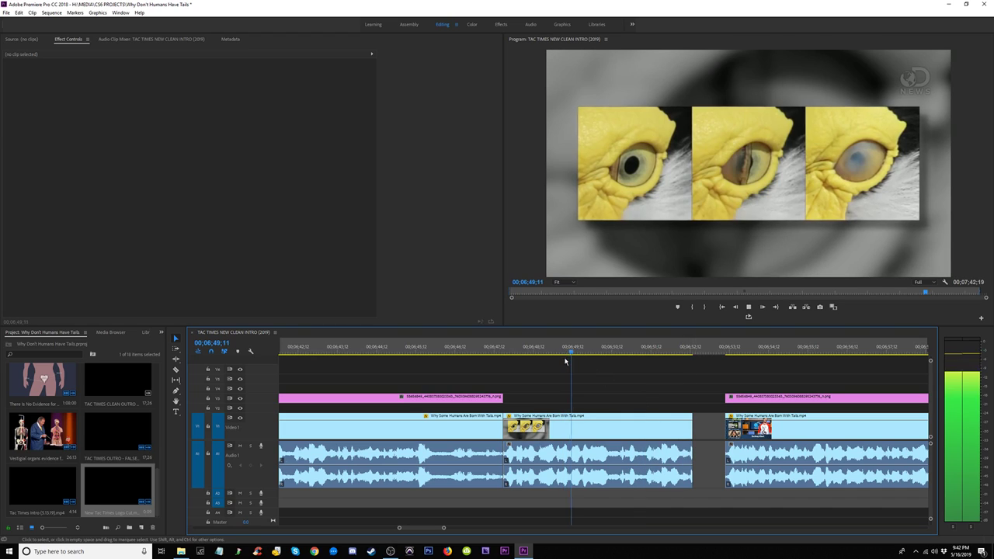
key(space)
click(569, 351)
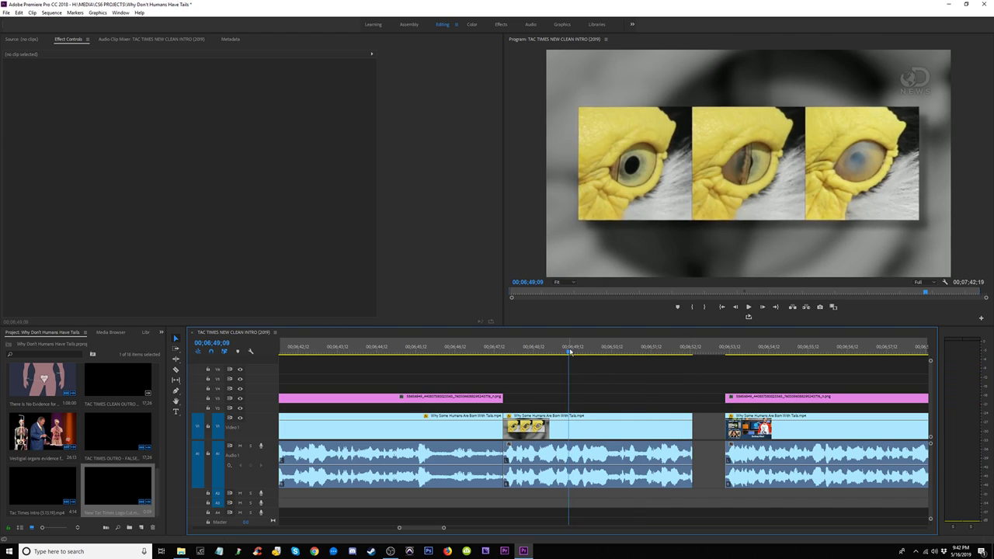
key(c)
click(570, 427)
Step: Split the bird-eye segment again at 00;06;50;10 and delete the remainder after that cut
key(space)
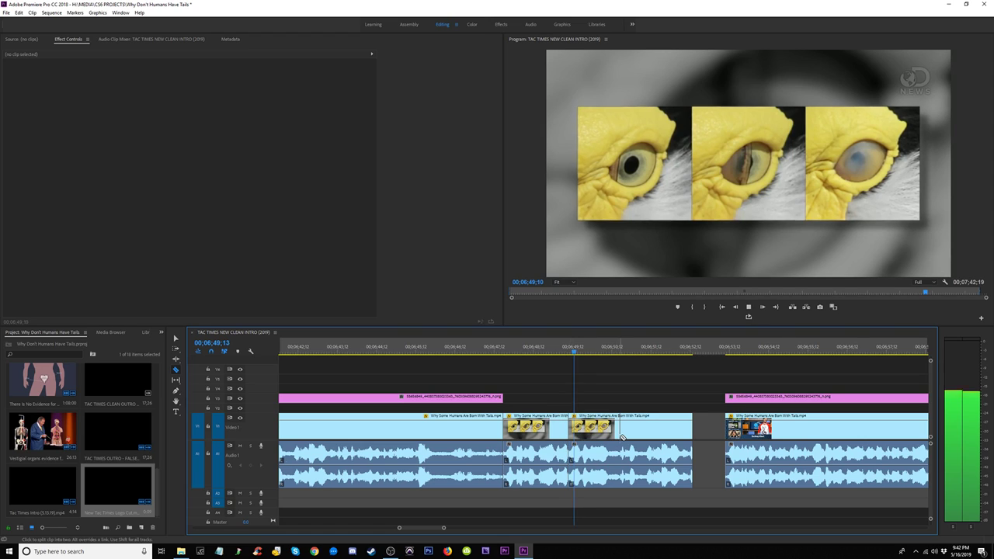
key(space)
click(610, 463)
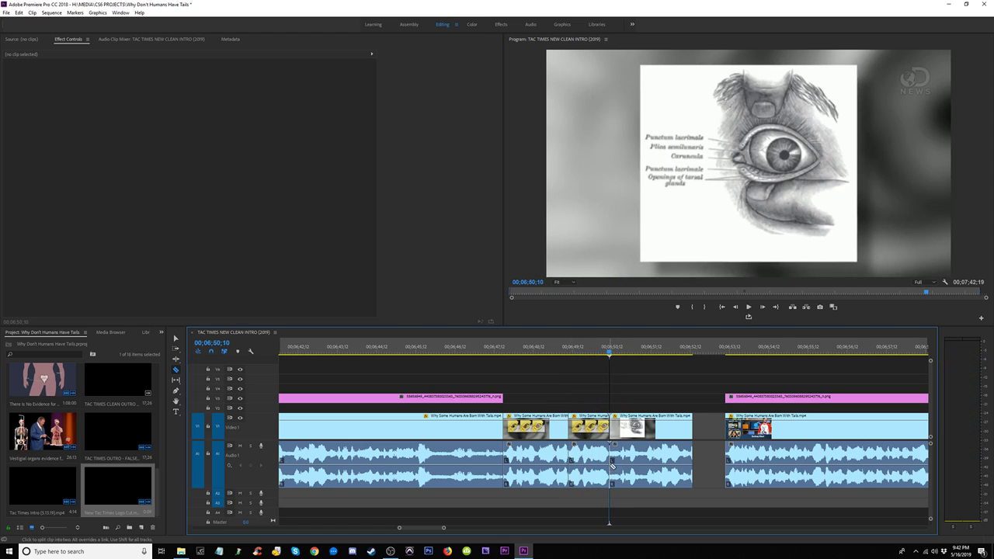
key(v)
click(635, 426)
key(Delete)
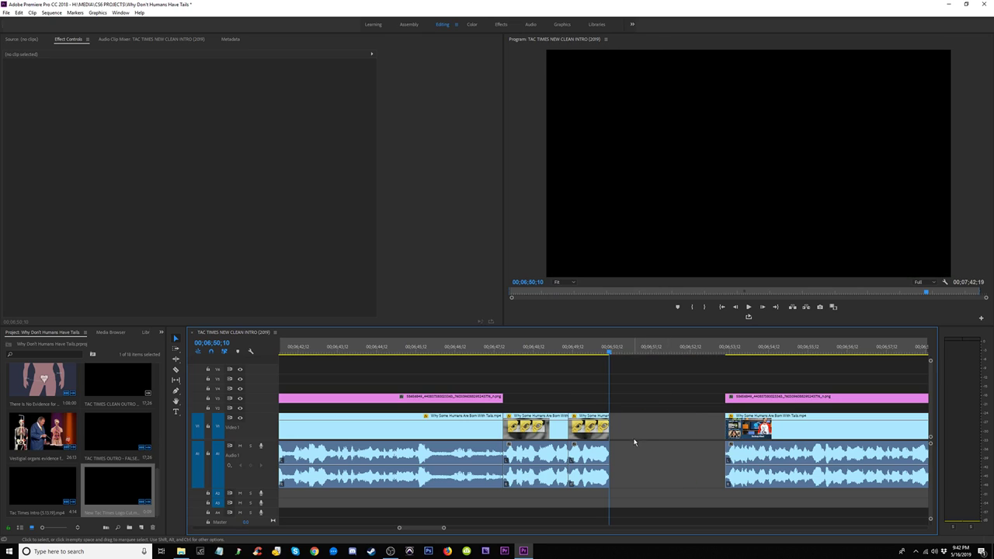
Step: Copy the short bird-eye piece between the two cuts, insert the duplicate at 00;06;50;10 and preview it
drag(636, 402, 599, 466)
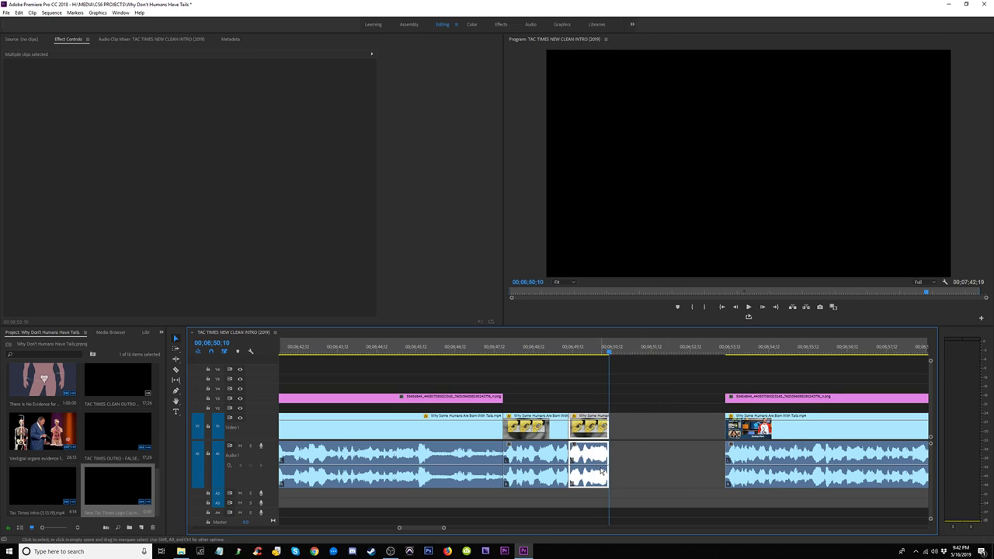
key(ctrl+c)
key(ctrl+shift+v)
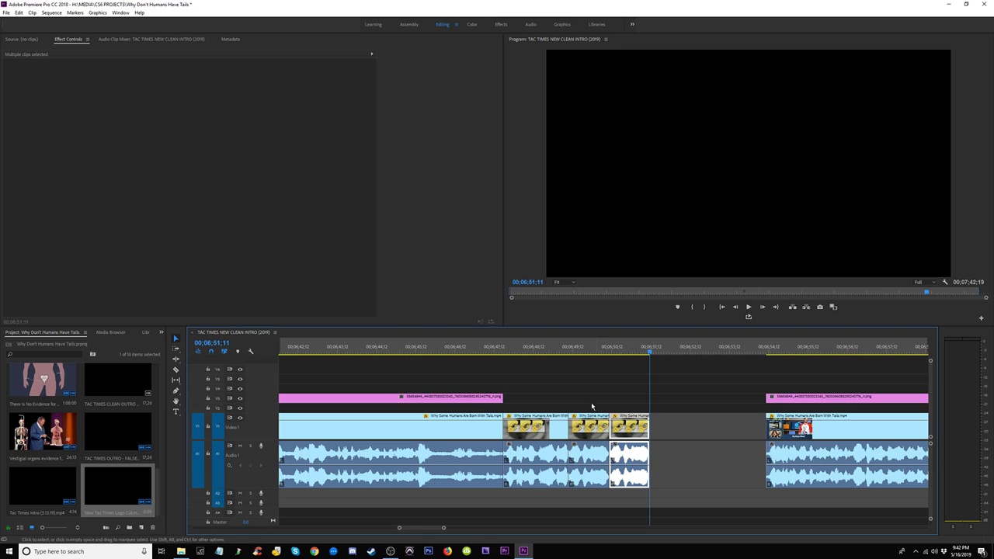
click(533, 350)
key(space)
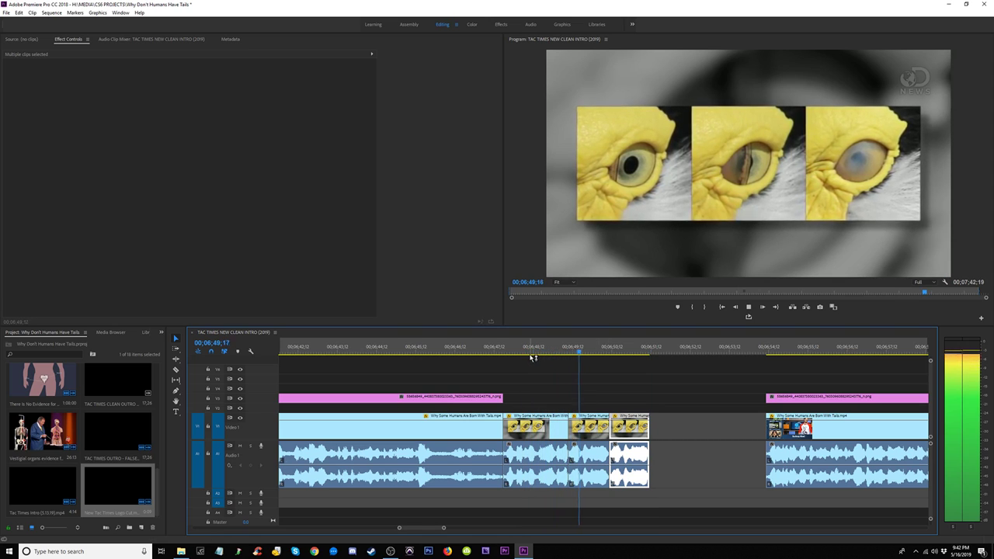
key(space)
Step: Reverse the duplicated short bird-eye piece at 300% speed and preview it
right_click(633, 426)
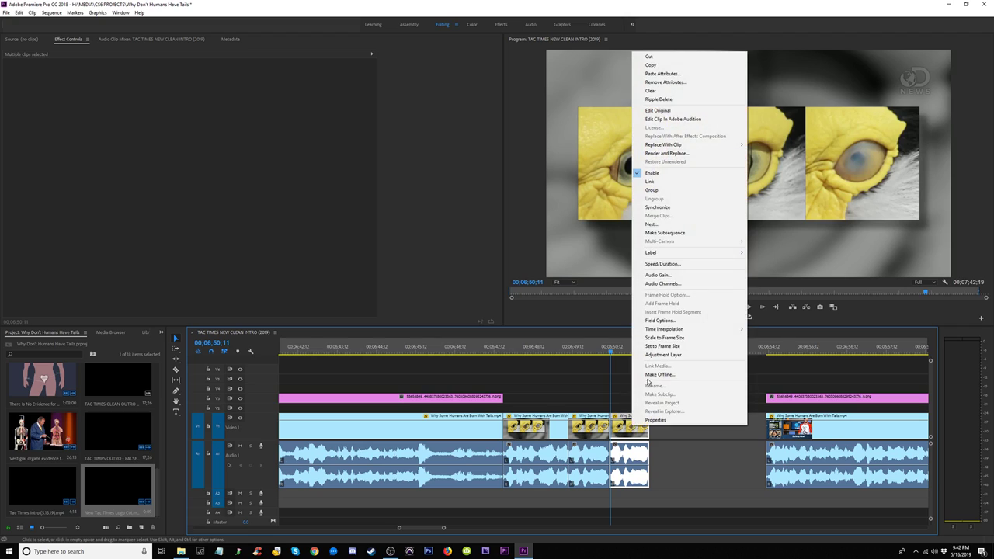
click(666, 265)
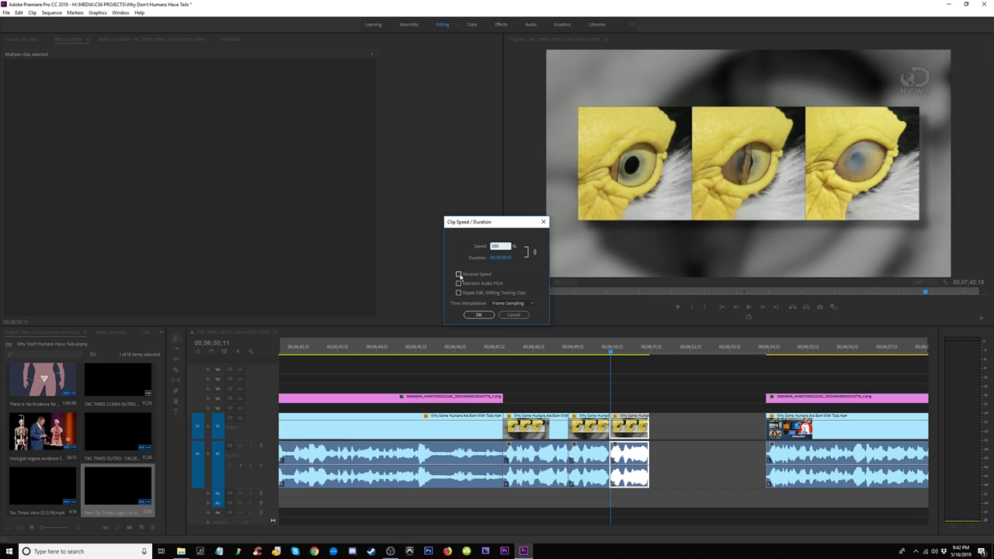
click(479, 315)
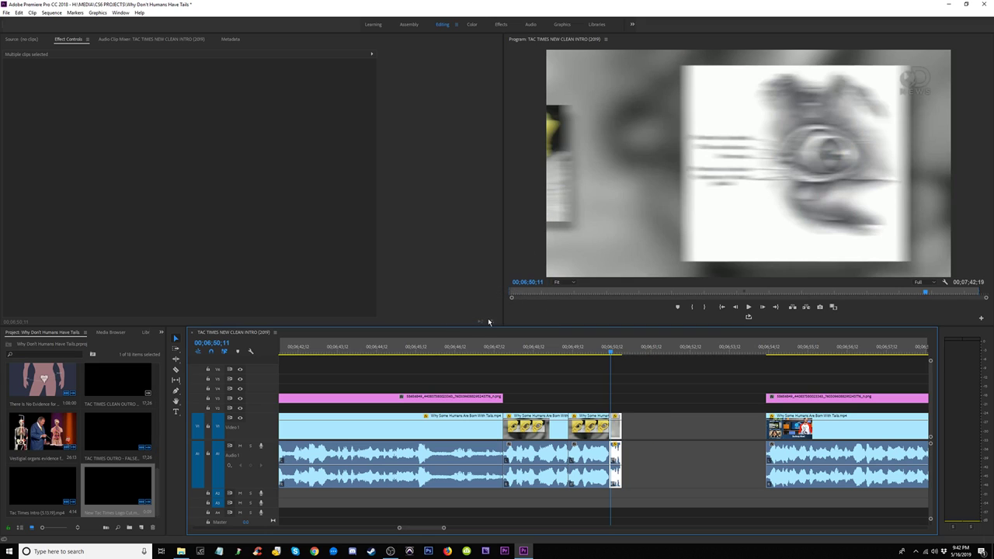
key(space)
click(596, 347)
key(space)
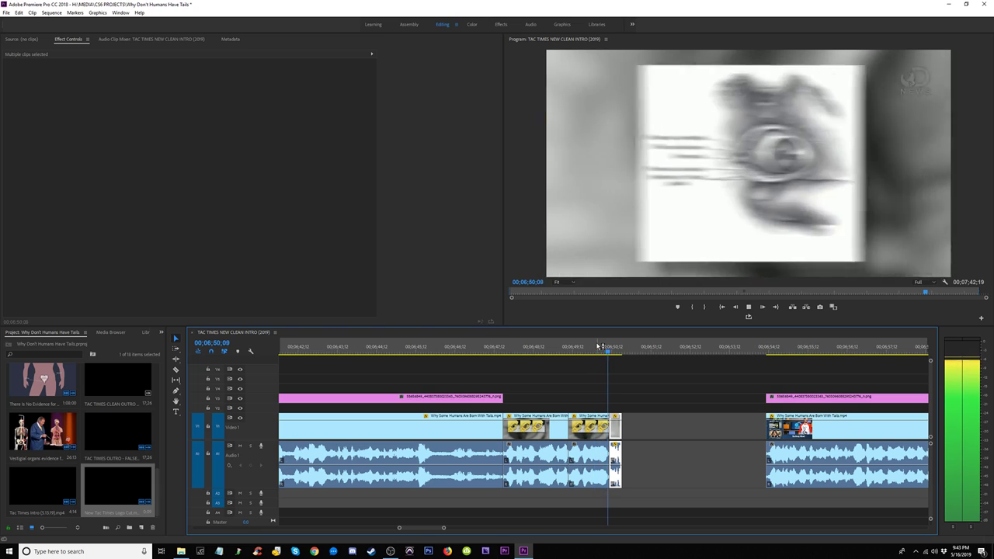
Step: Slow the reversed bird-eye piece back to about its original duration and replay the transition into it
click(611, 348)
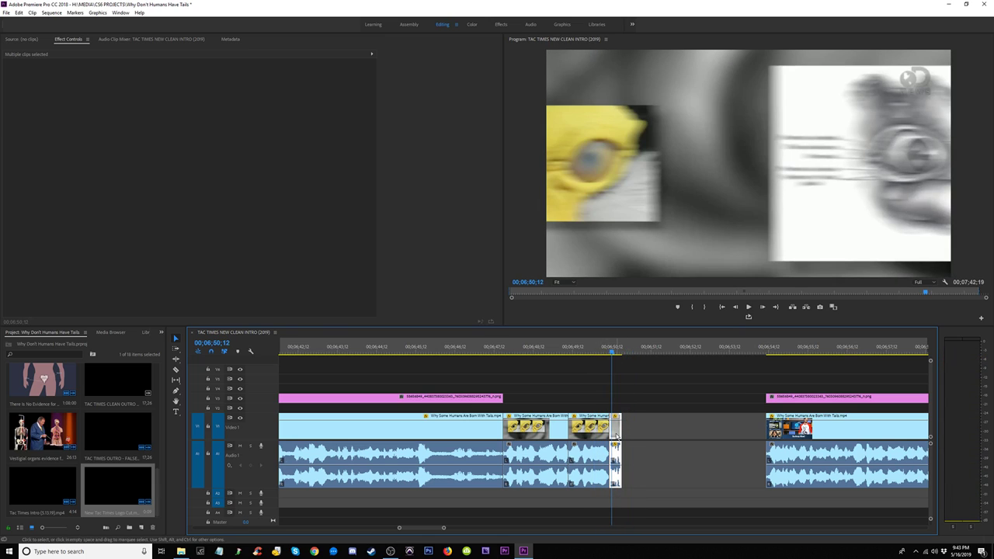
right_click(615, 433)
click(652, 275)
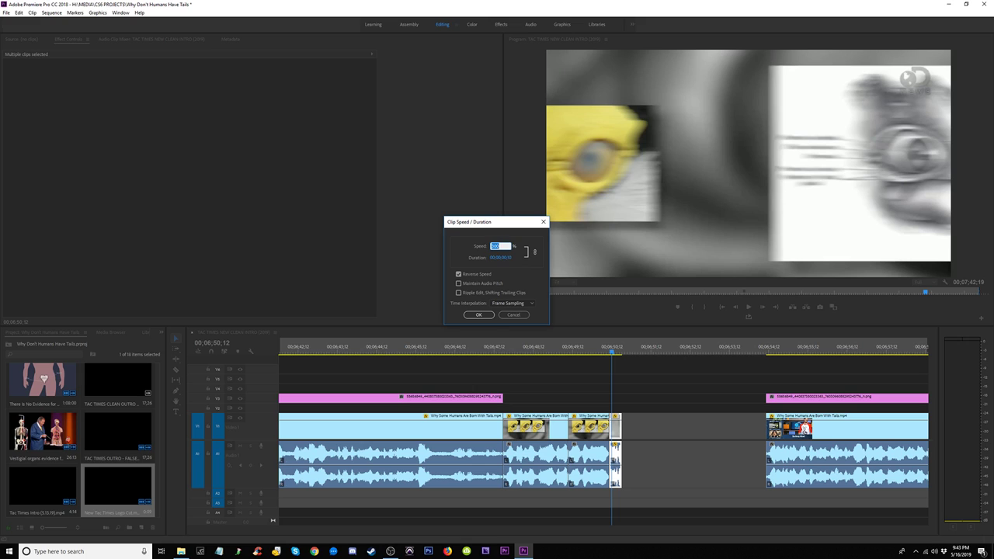
key(Return)
key(space)
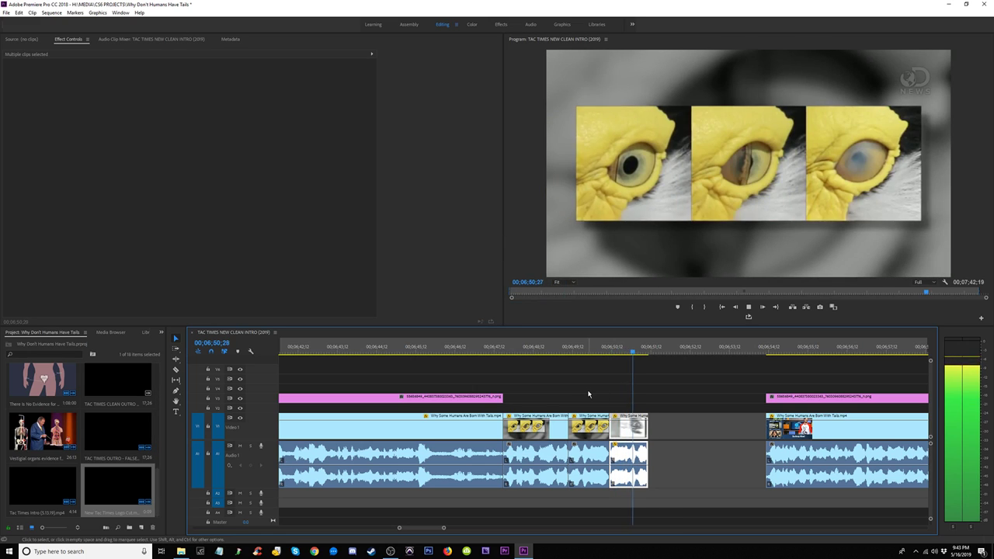
click(598, 349)
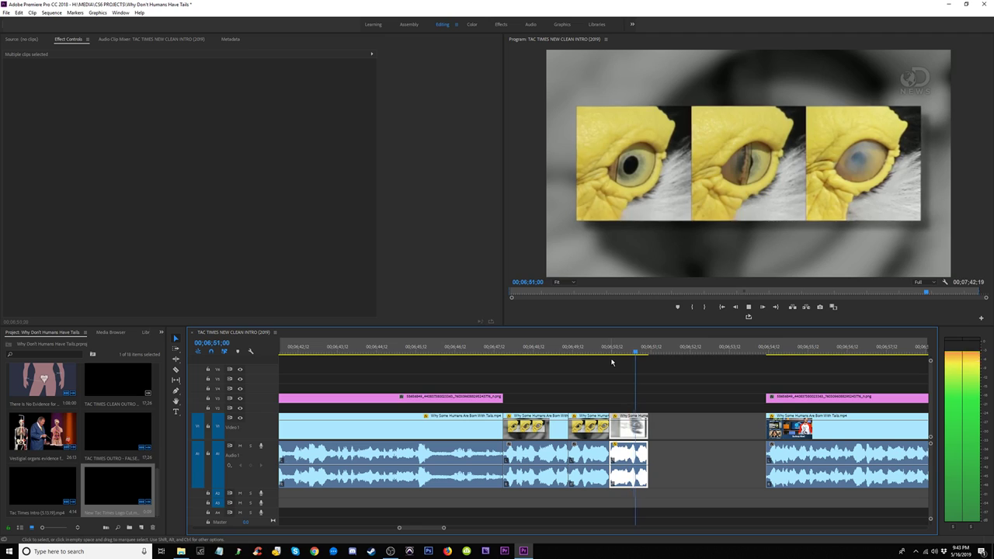
click(607, 350)
click(599, 350)
key(space)
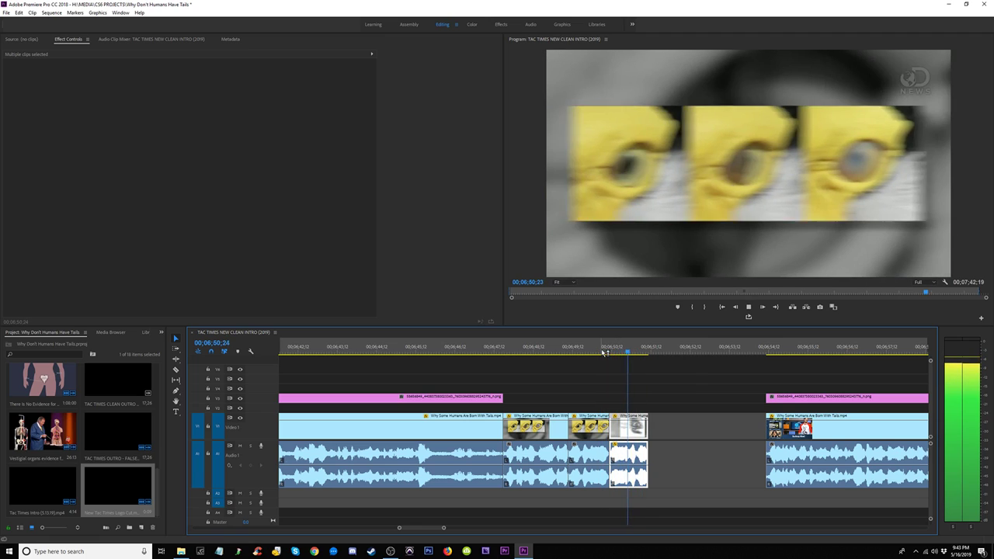
Step: Set the reversed bird-eye piece to 300% speed, extend its end and play the transition into it
click(601, 350)
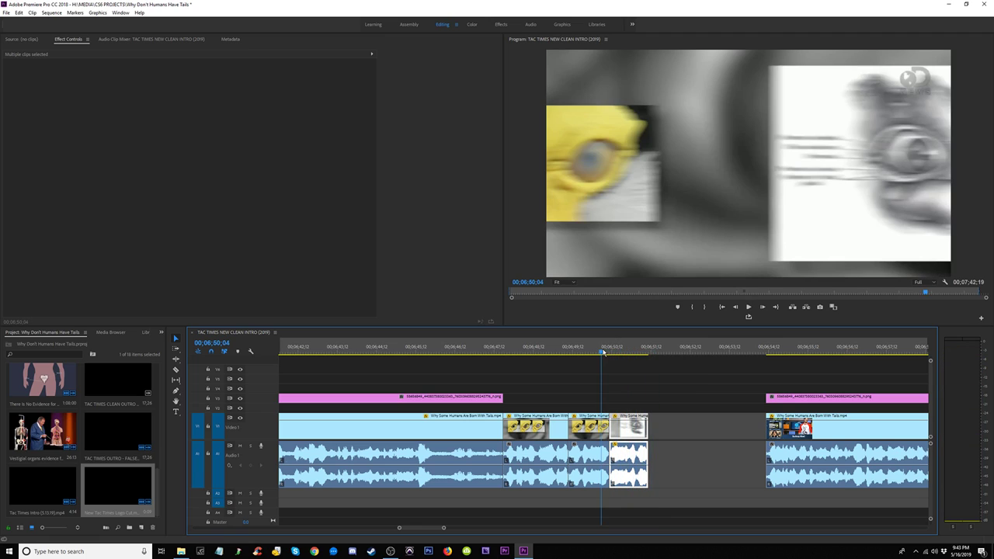
right_click(625, 432)
click(659, 268)
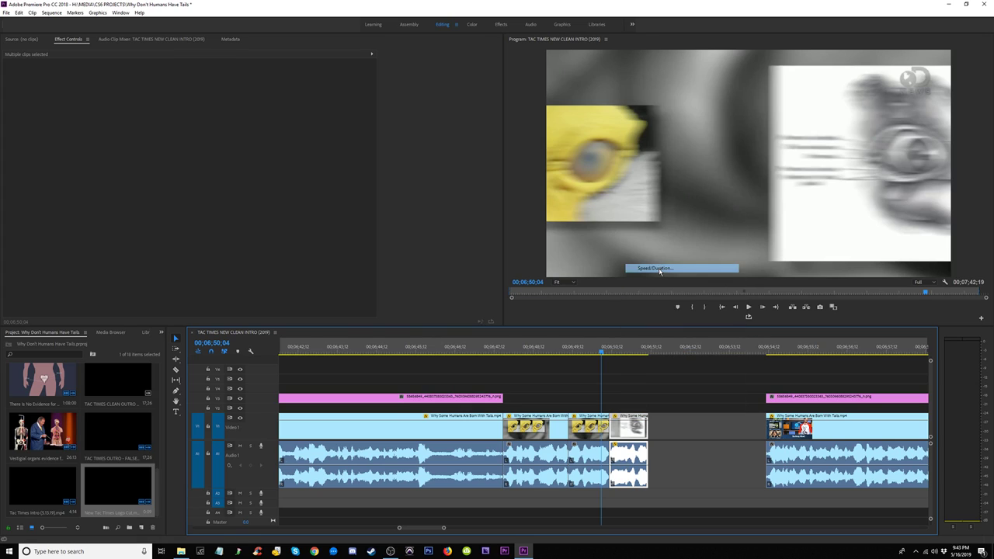
text(300)
key(Return)
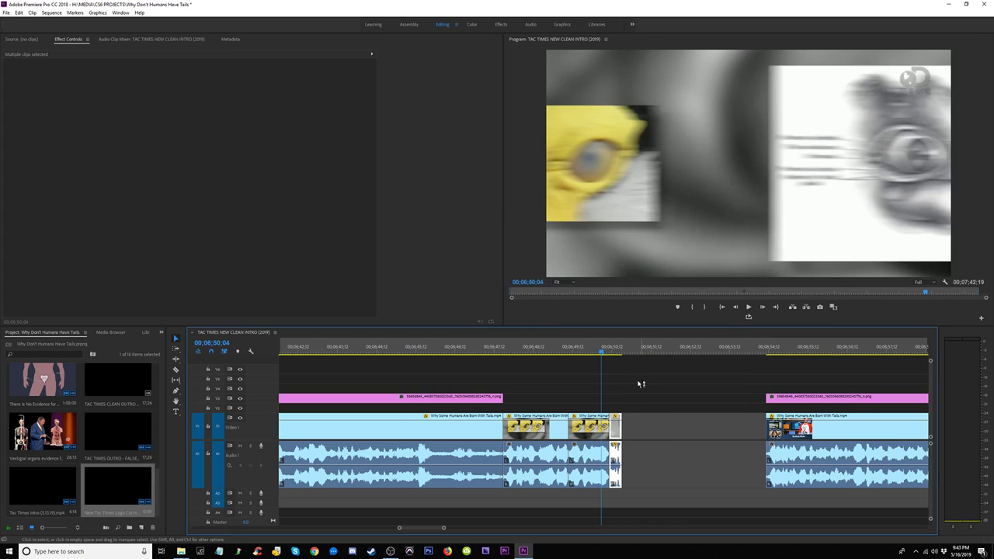
drag(634, 430, 654, 427)
key(space)
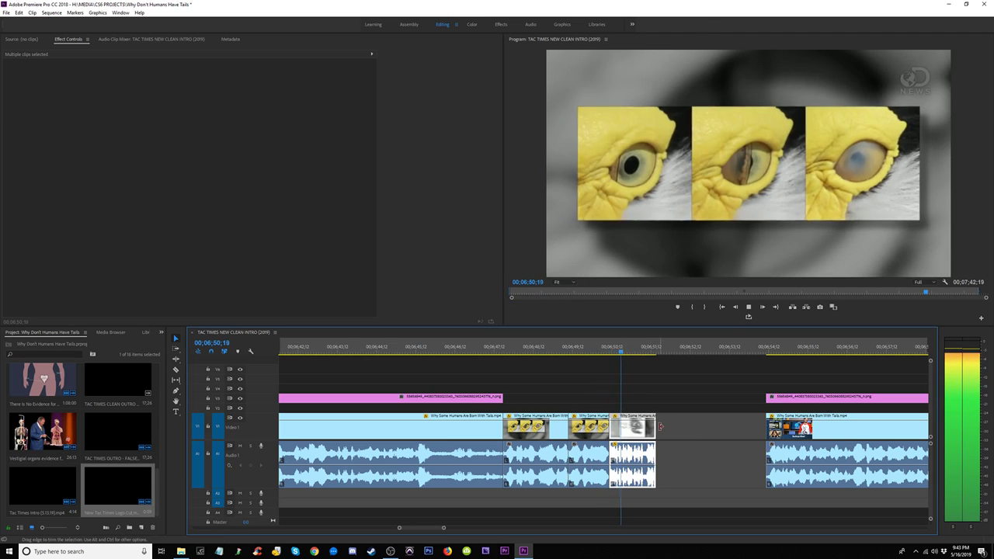
Step: Trim the end of the reversed bird-eye piece back to 00;06;51;06 and scrub across the cut before it
key(space)
click(654, 426)
drag(655, 426, 642, 426)
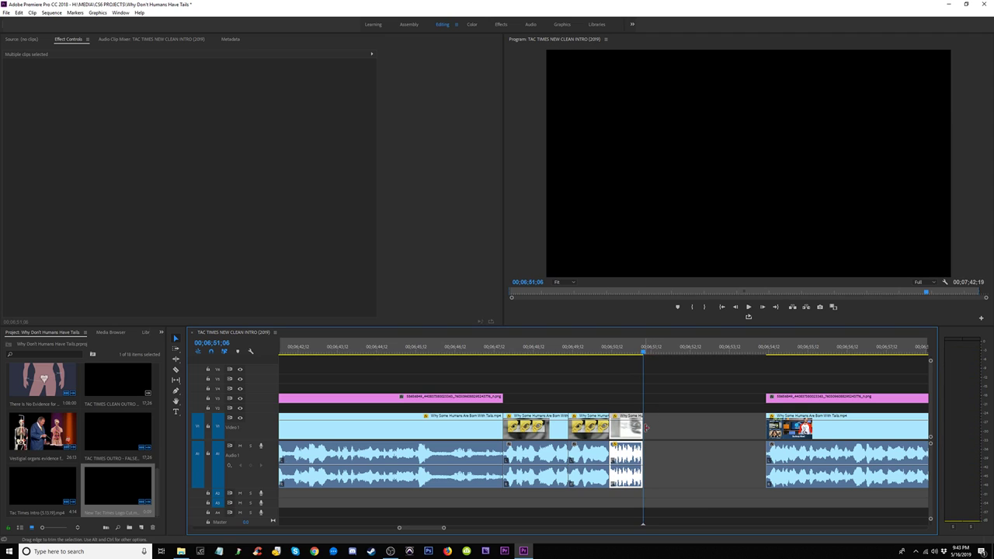
click(607, 351)
mouse_move(607, 350)
mouse_down()
mouse_move(645, 351)
mouse_move(618, 351)
mouse_up()
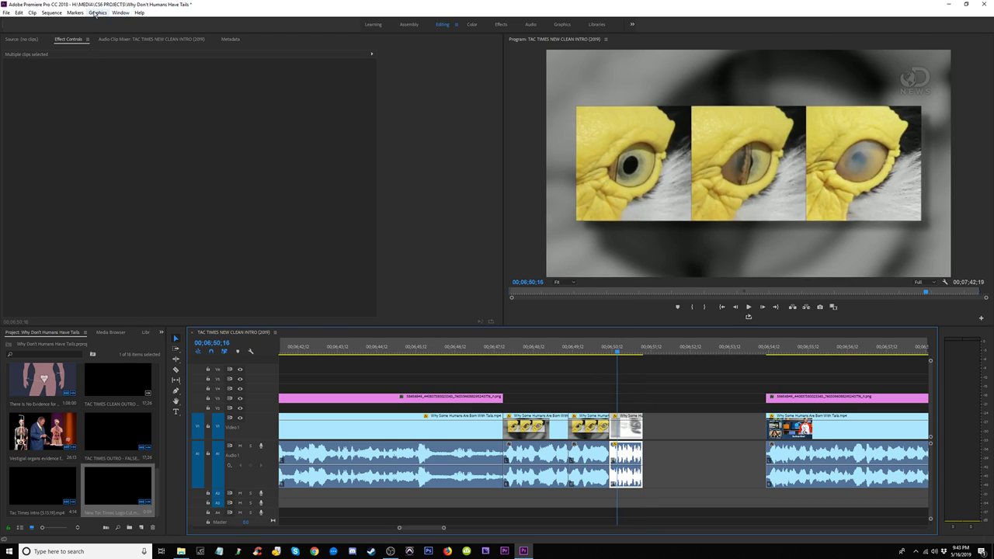
Step: Look through the available commands and the Graphics, Effects, Color, Audio and Assembly workspaces for a titling feature, and return to the Editing workspace
click(118, 13)
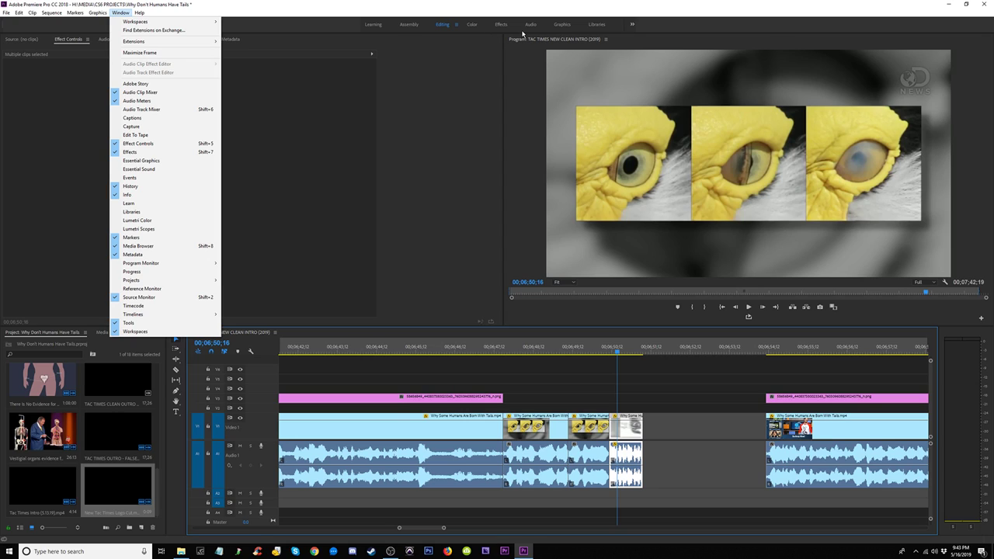
click(562, 24)
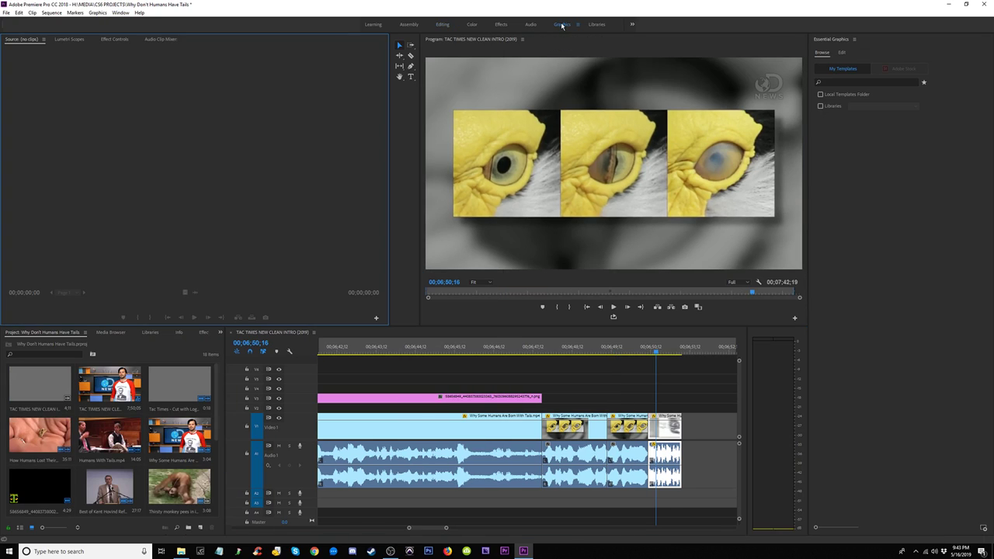
click(108, 41)
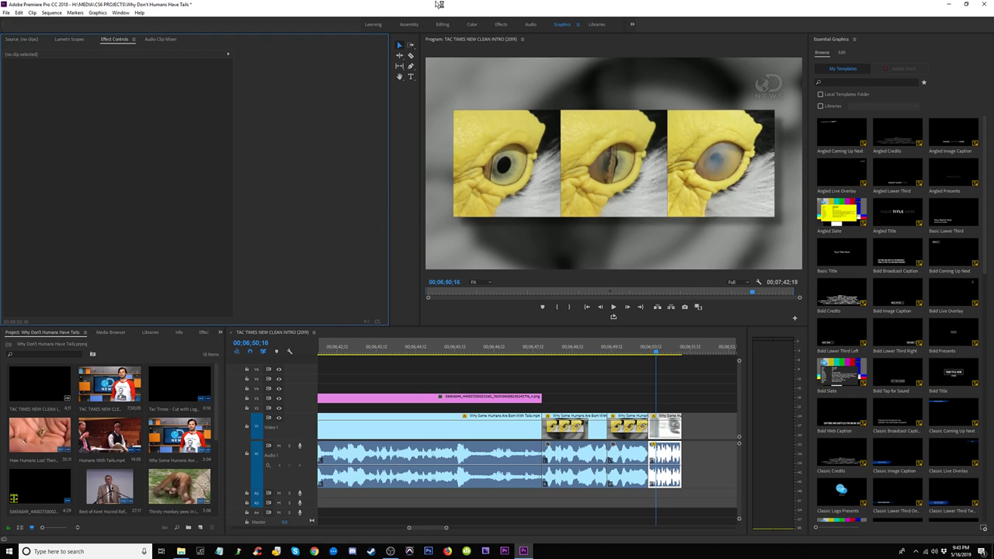
click(501, 24)
click(441, 24)
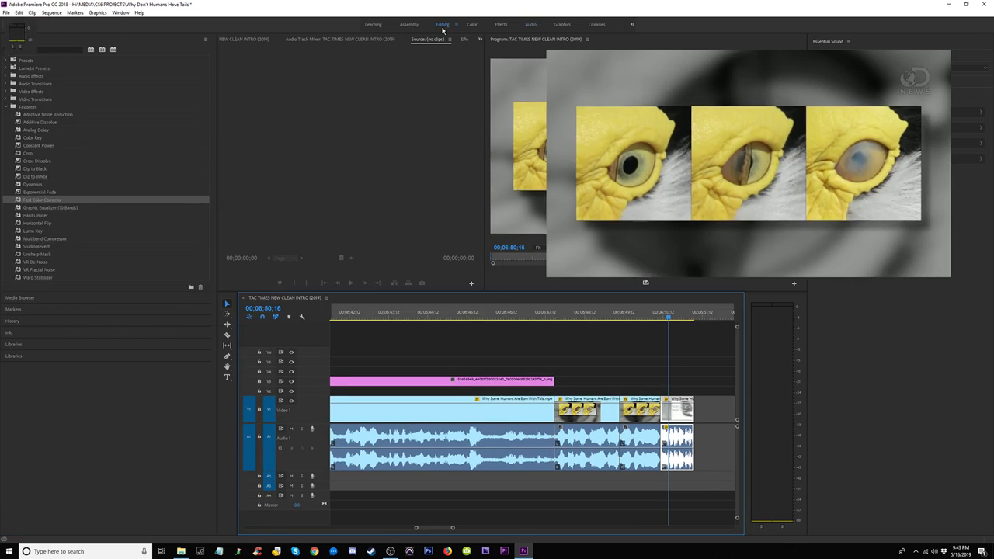
click(97, 13)
mouse_move(122, 13)
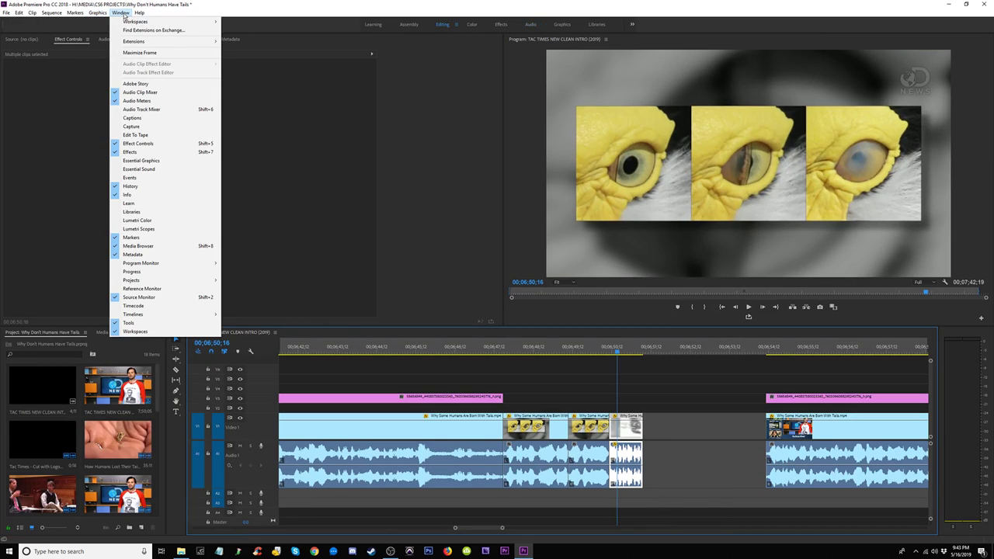
mouse_move(19, 14)
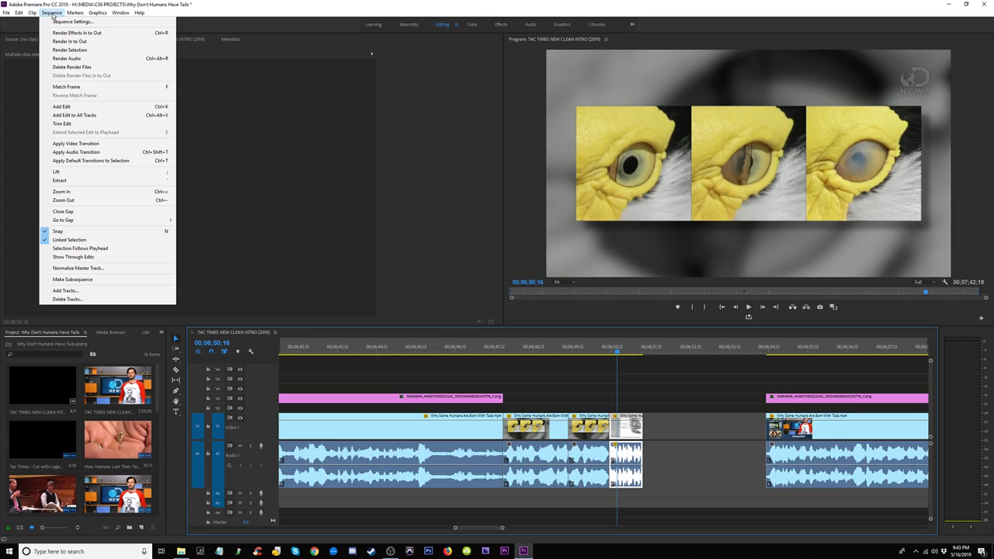
mouse_move(82, 15)
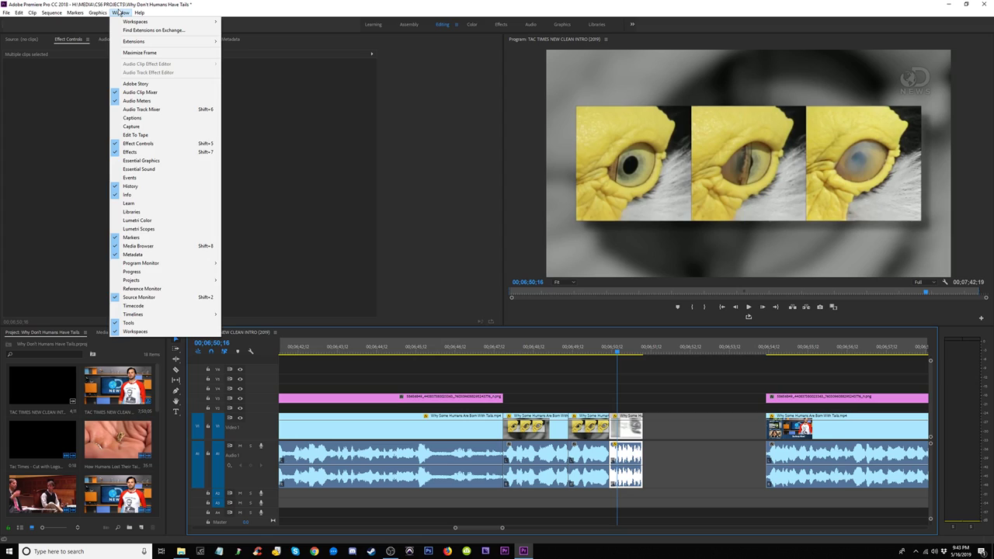
click(250, 89)
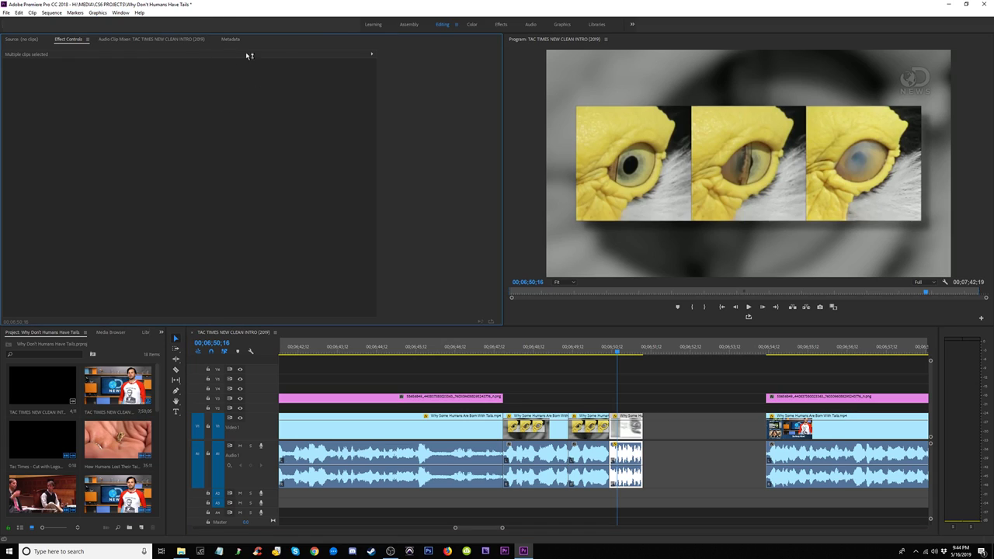
click(15, 40)
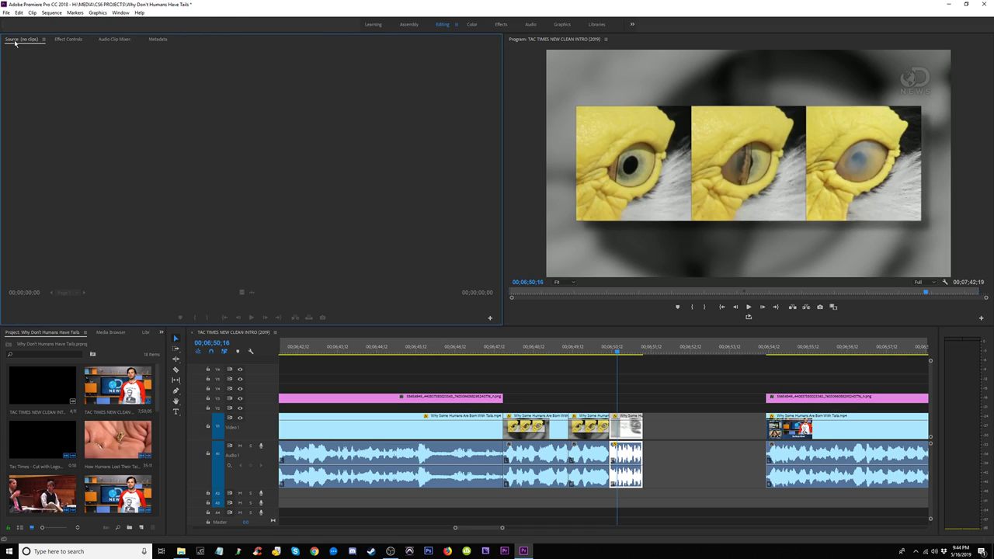
click(408, 25)
click(441, 24)
click(471, 24)
click(530, 24)
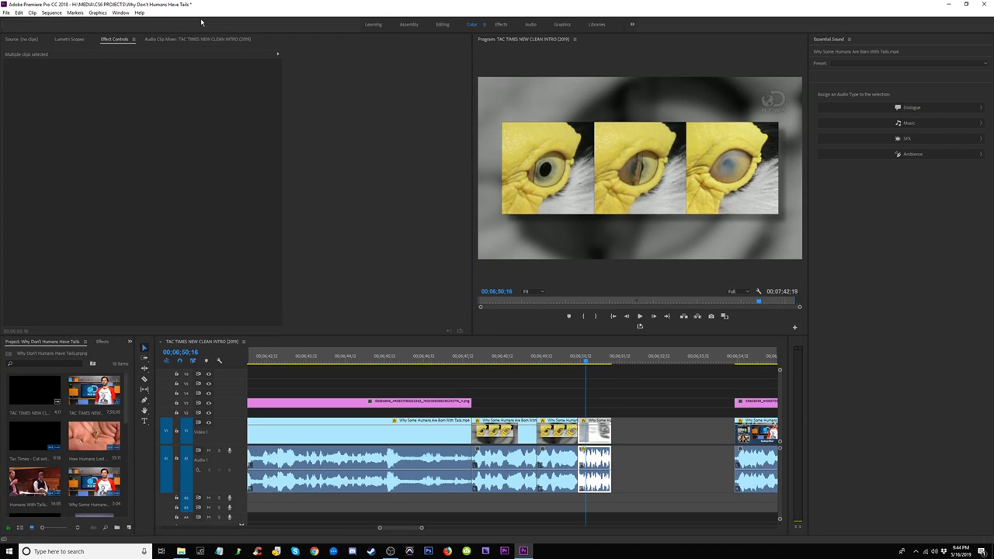
click(372, 25)
click(405, 25)
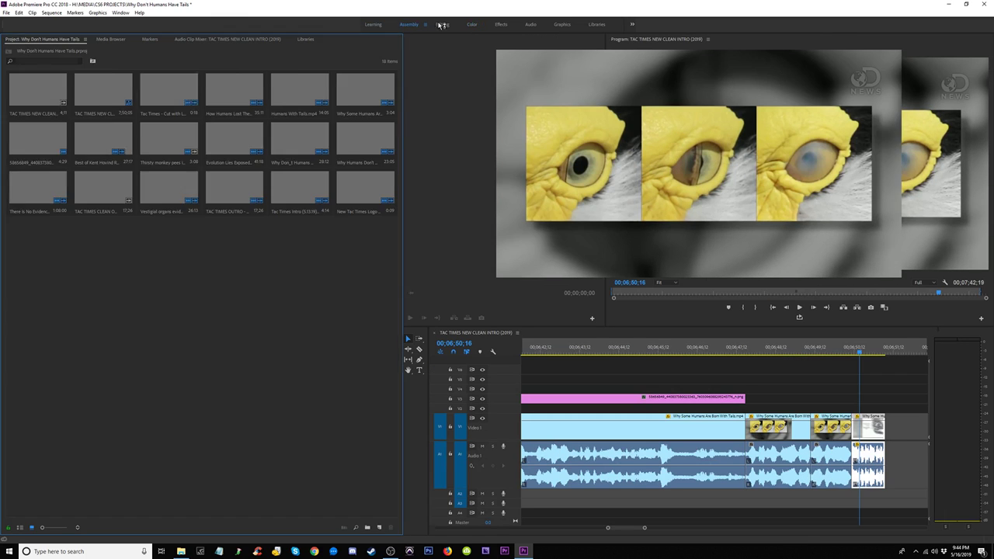
click(441, 25)
click(501, 24)
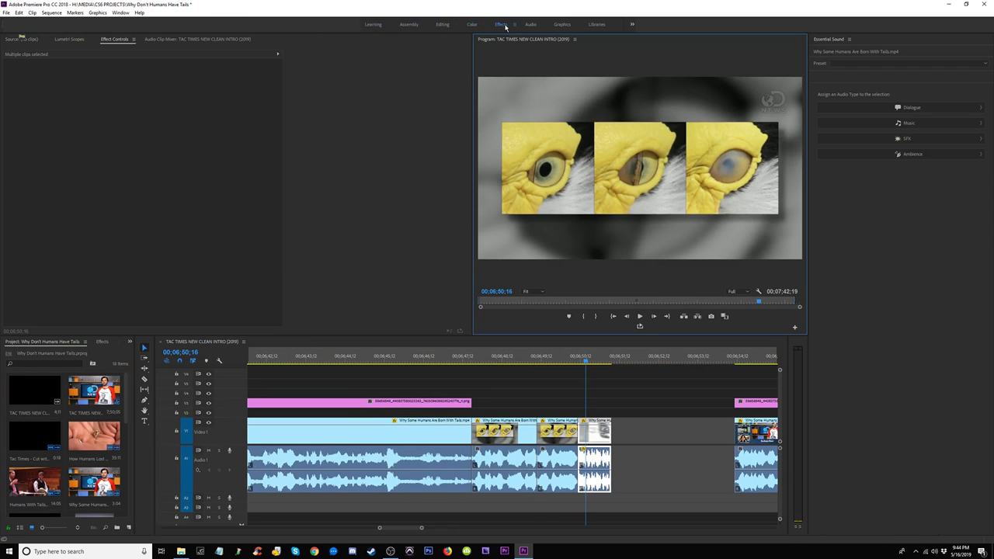
click(444, 25)
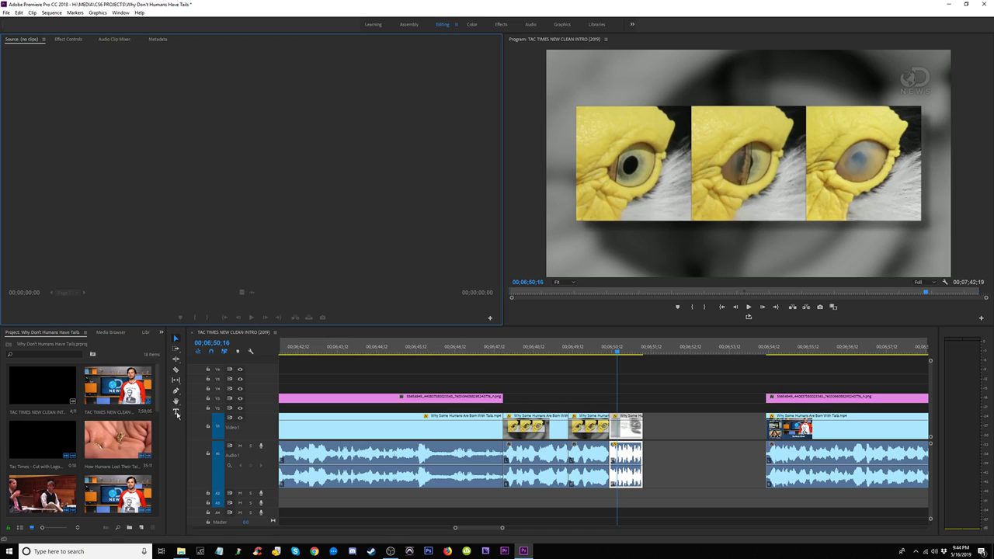
Step: Add a REWIND text title at 00;06;50;16, enlarge it and centre it over the three bird eyes
click(176, 412)
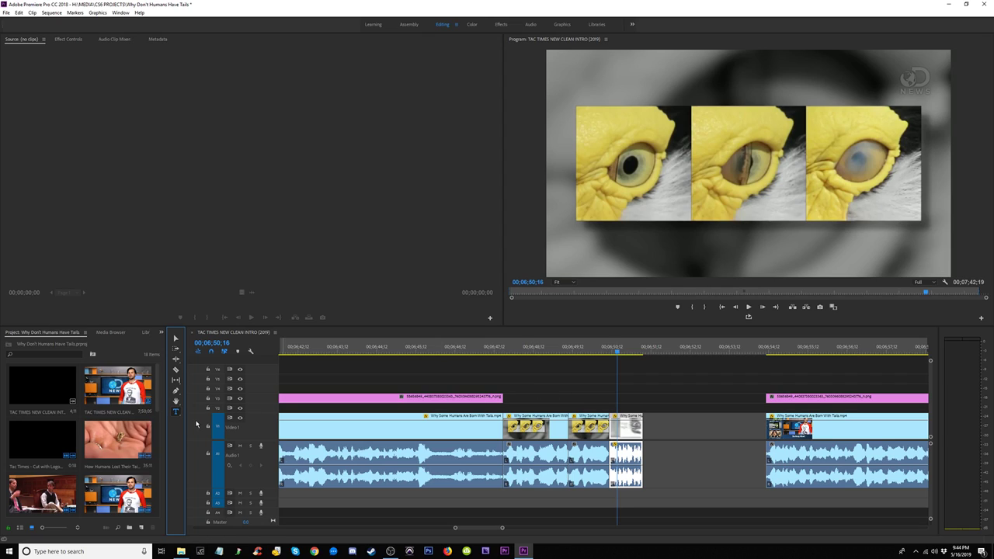
click(635, 165)
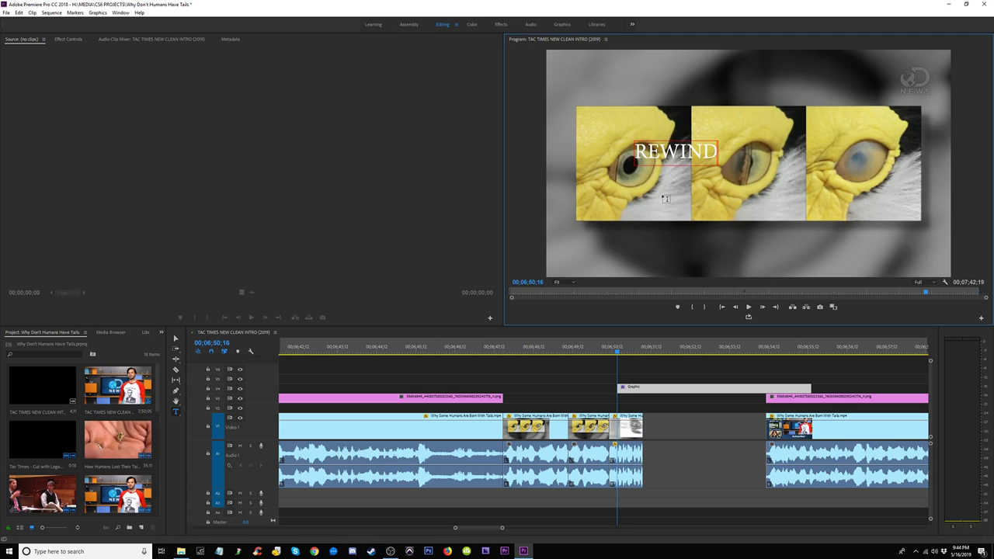
drag(715, 152, 606, 140)
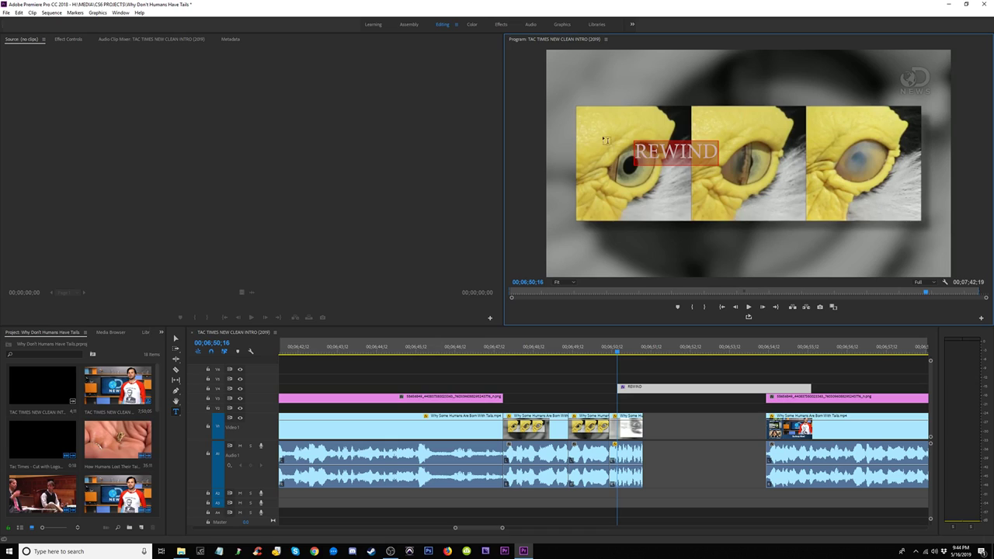
click(176, 339)
drag(716, 159, 961, 207)
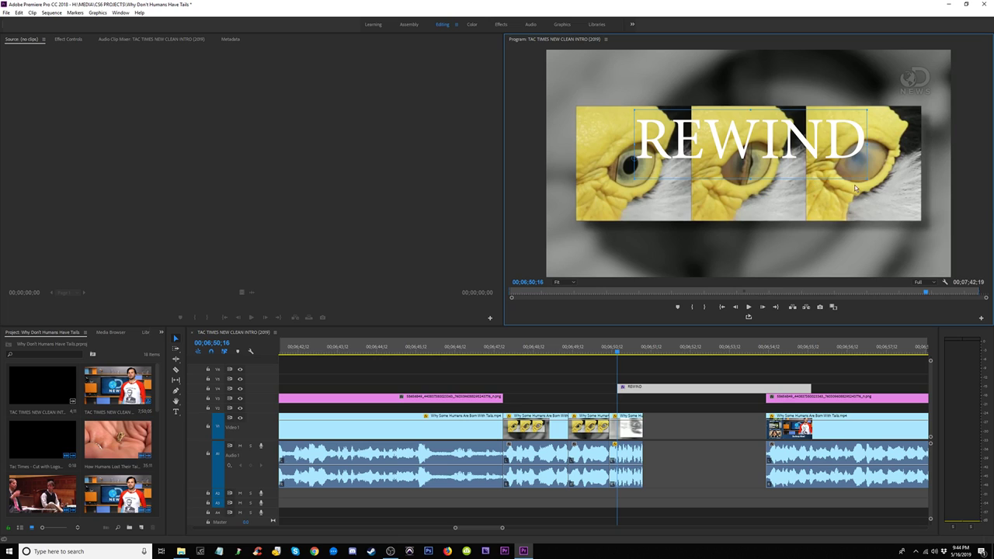
drag(867, 177, 925, 195)
drag(861, 149, 831, 161)
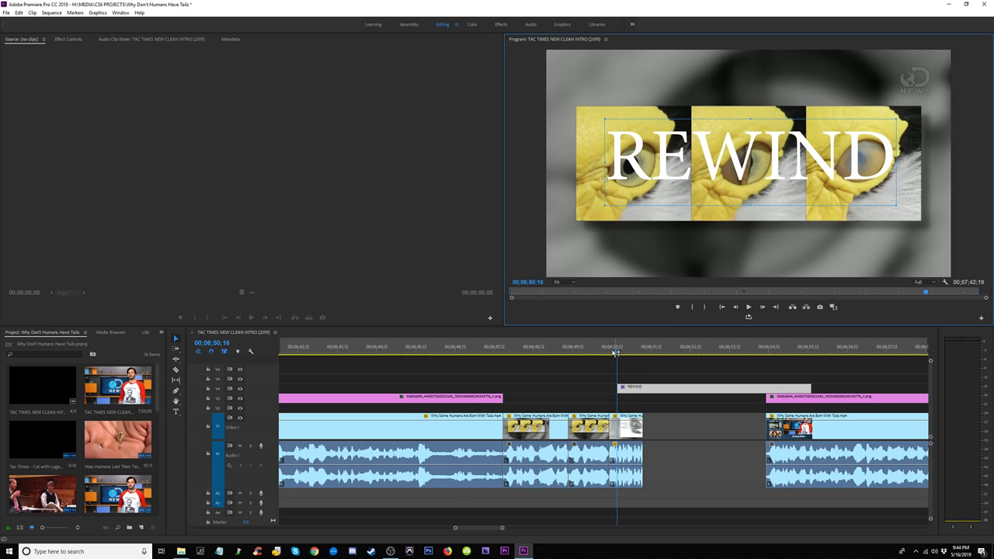
Step: Lower the reversed bird-eye piece's opacity to dim the picture behind the REWIND title, and preview the transition
click(585, 356)
drag(585, 357, 624, 363)
click(629, 422)
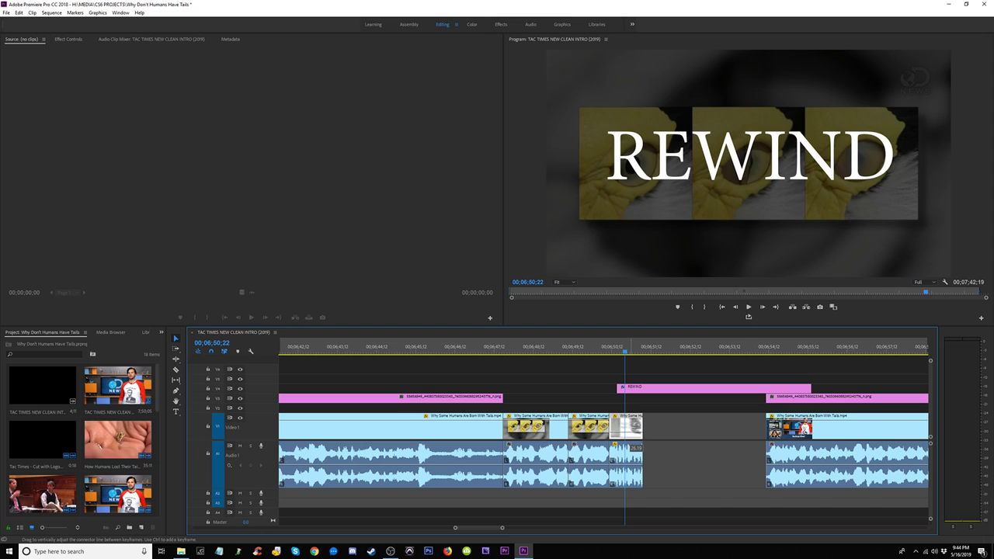
key(space)
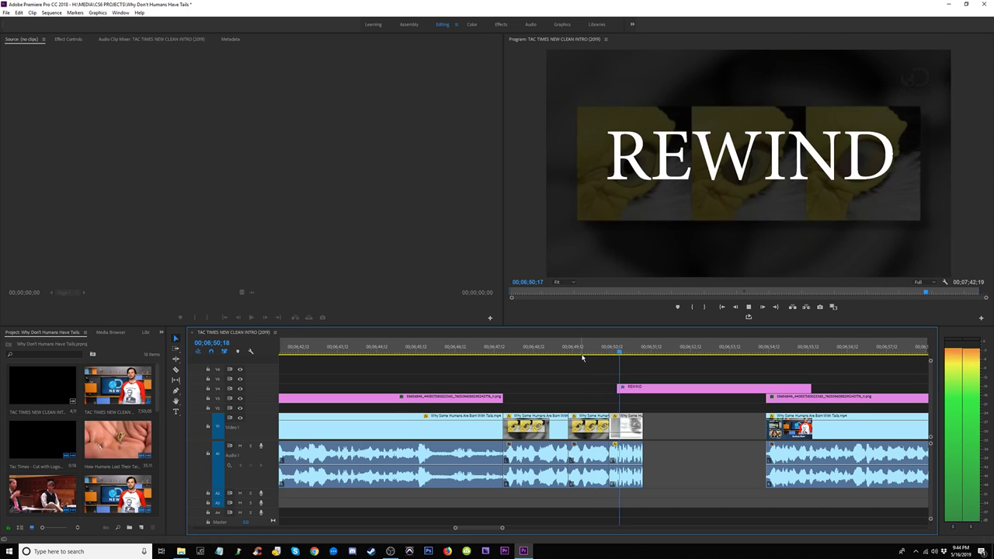
click(582, 356)
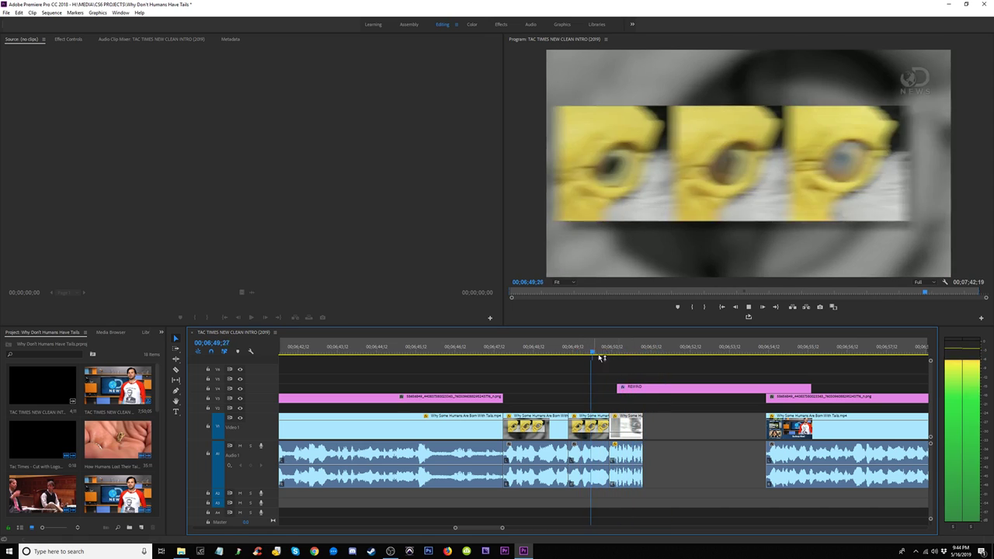
key(space)
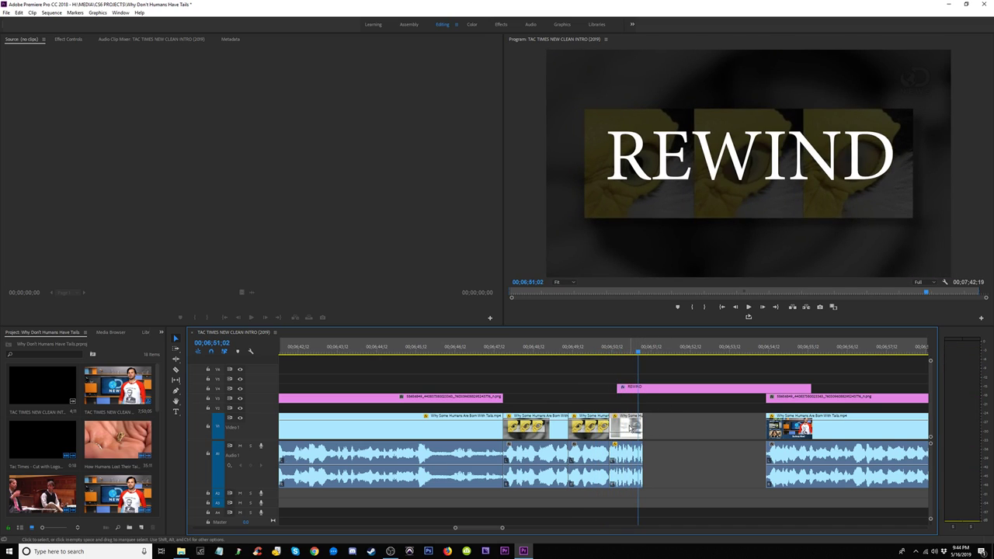
Step: Set the reversed bird-eye video to 200% speed, extend its audio to match and preview the transition
right_click(625, 428)
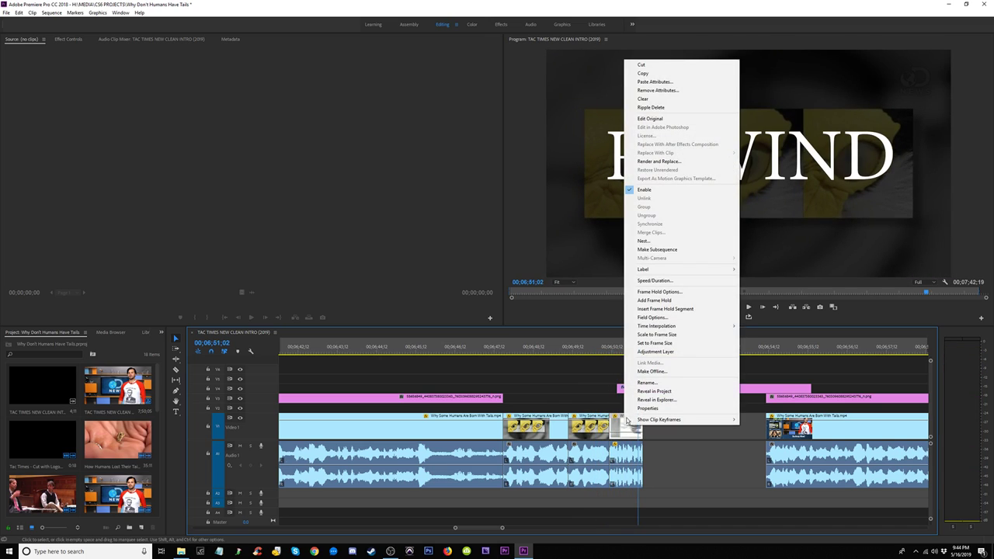
click(651, 281)
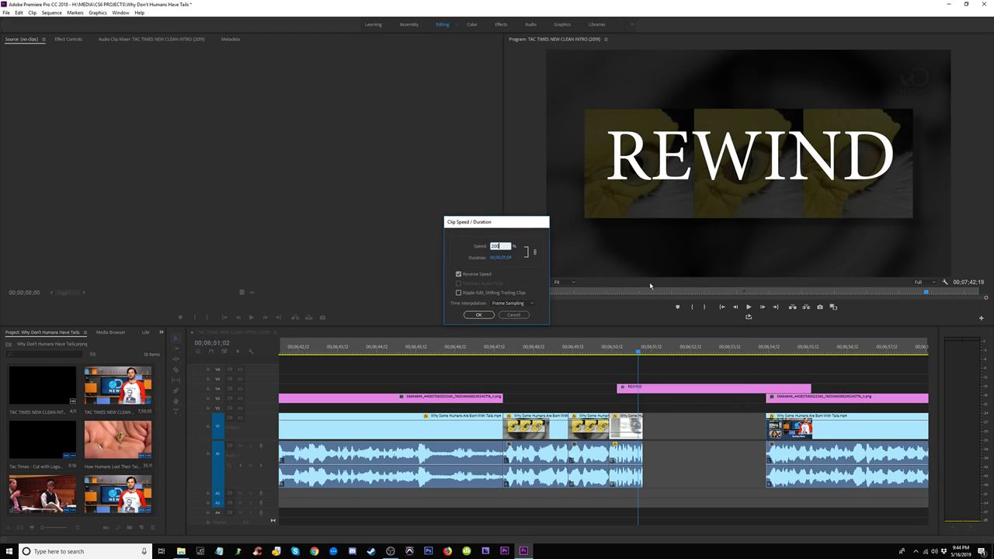
key(Return)
drag(643, 453, 662, 453)
click(600, 348)
key(space)
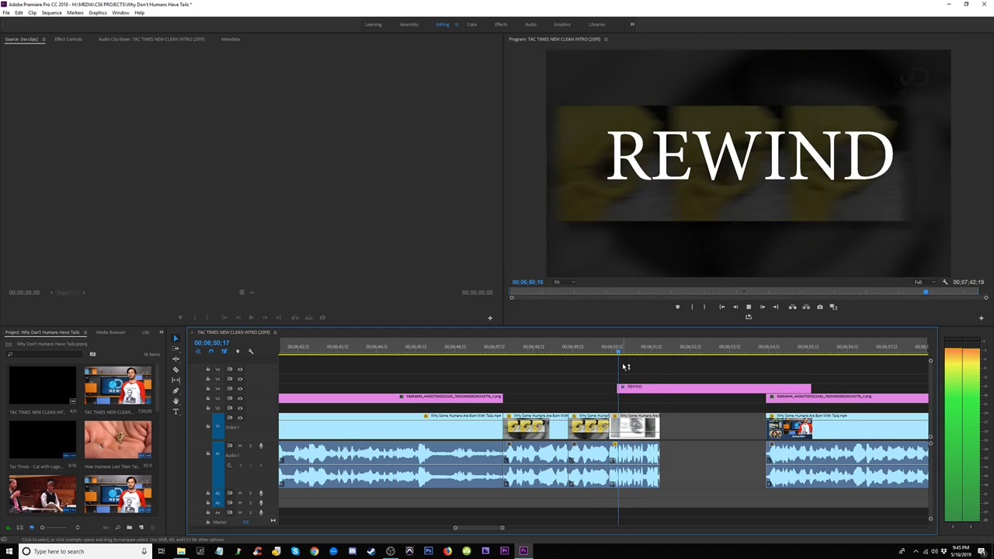
Step: Duplicate the short forward bird-eye piece twice, placing the copies back to back after the reversed piece, and play the sequence
click(593, 437)
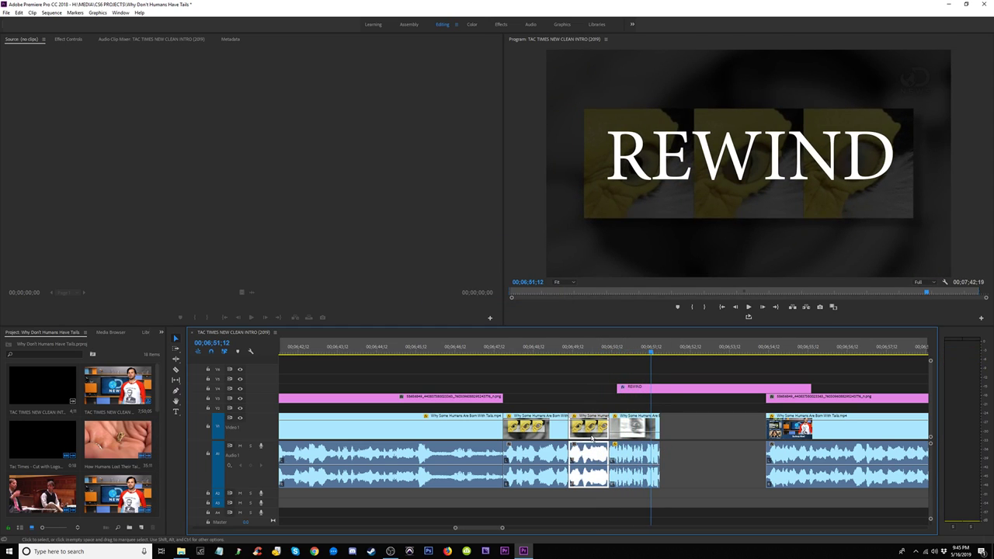
alt+drag(587, 434, 709, 437)
key(space)
key(space)
click(722, 443)
click(626, 346)
key(space)
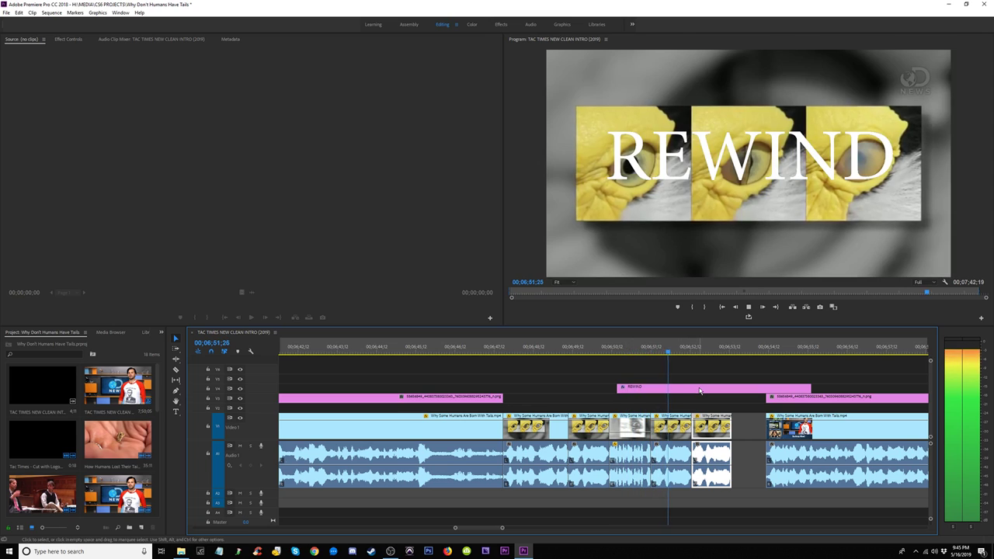
Step: Delete the REWIND title graphic and play on through the repeated bird-eye pieces
click(679, 387)
key(space)
key(Delete)
key(space)
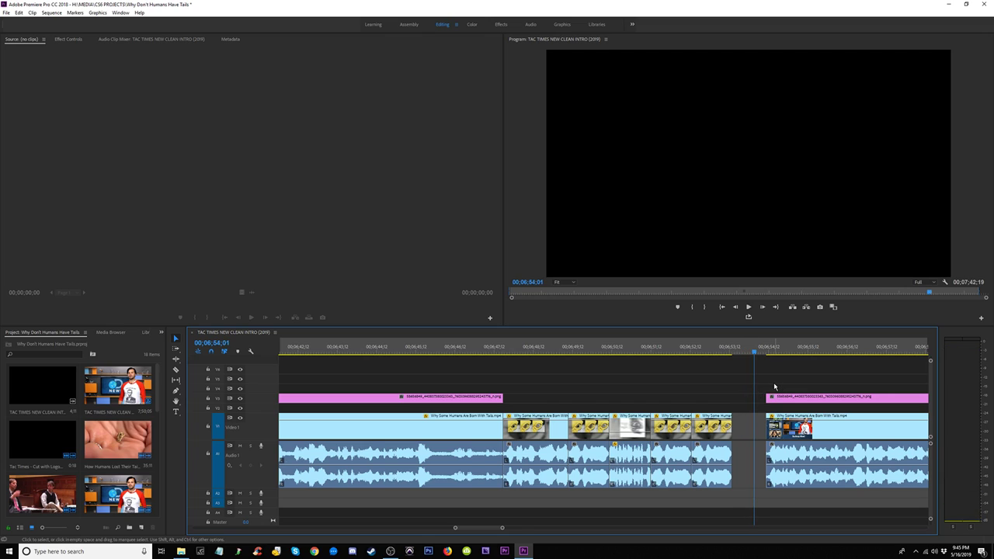
Step: Shift all clips after the gap further along the timeline to make more room behind the repeated bird-eye pieces
key(minus)
key(minus)
key(minus)
drag(877, 388, 626, 475)
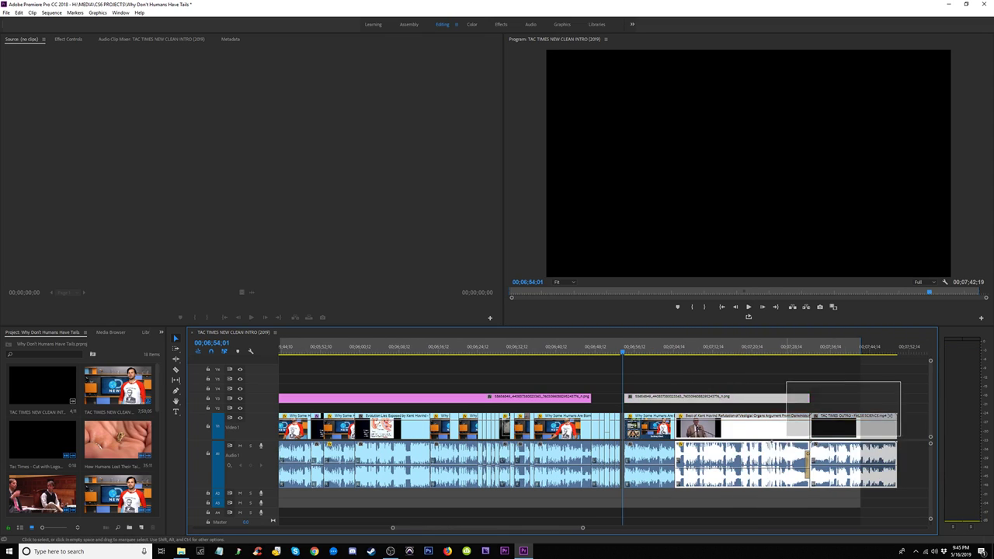
drag(645, 402, 702, 402)
key(equal)
key(equal)
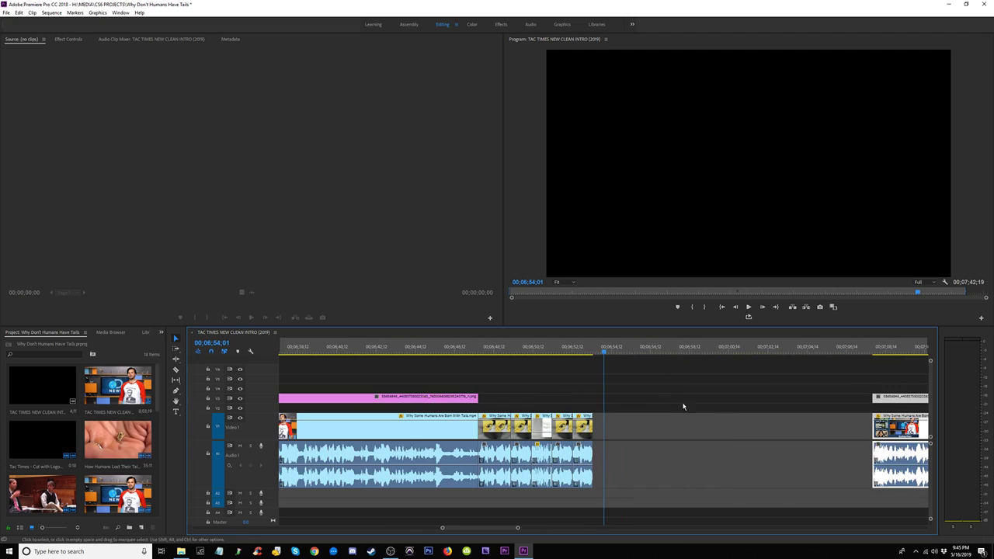
Step: Add another copy of the last forward bird-eye piece directly after it and play the repeated pieces
drag(617, 399, 580, 475)
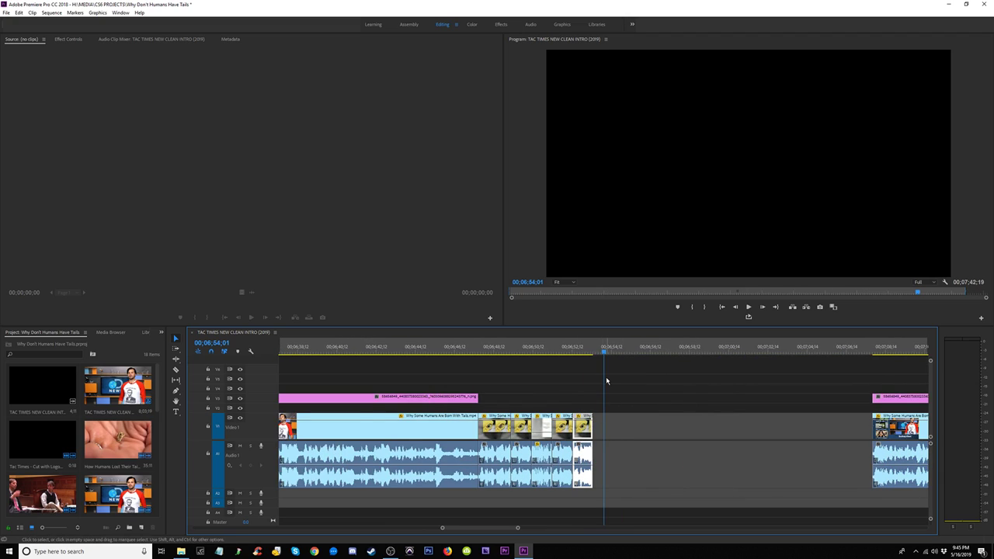
key(ctrl+v)
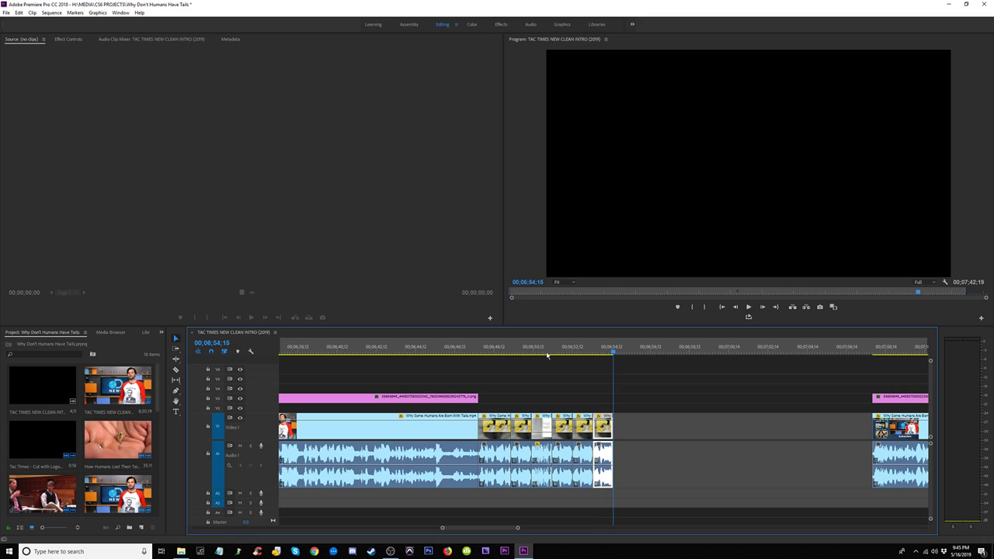
click(535, 351)
key(space)
key(space)
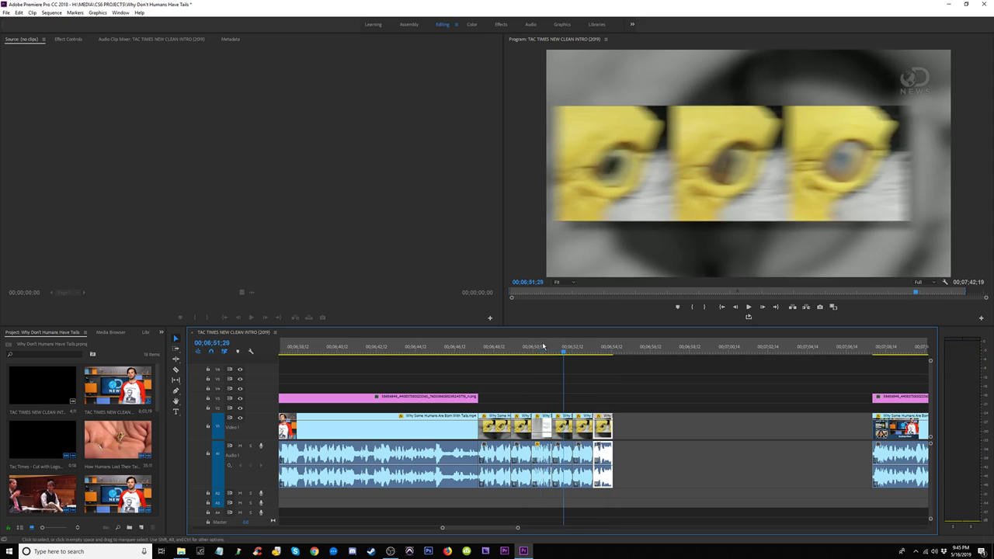
Step: Add a REWIND title over the dimmed reversed bird-eye piece, then enlarge it and centre it in the frame
mouse_move(543, 347)
mouse_down()
mouse_move(526, 350)
mouse_move(610, 350)
mouse_move(497, 355)
mouse_move(541, 355)
mouse_up()
double_click(546, 427)
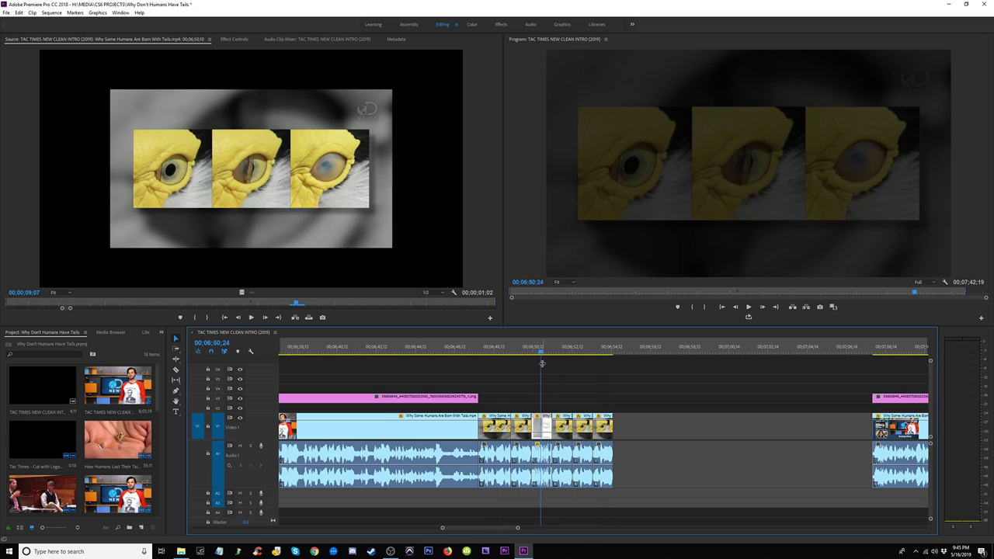
click(177, 411)
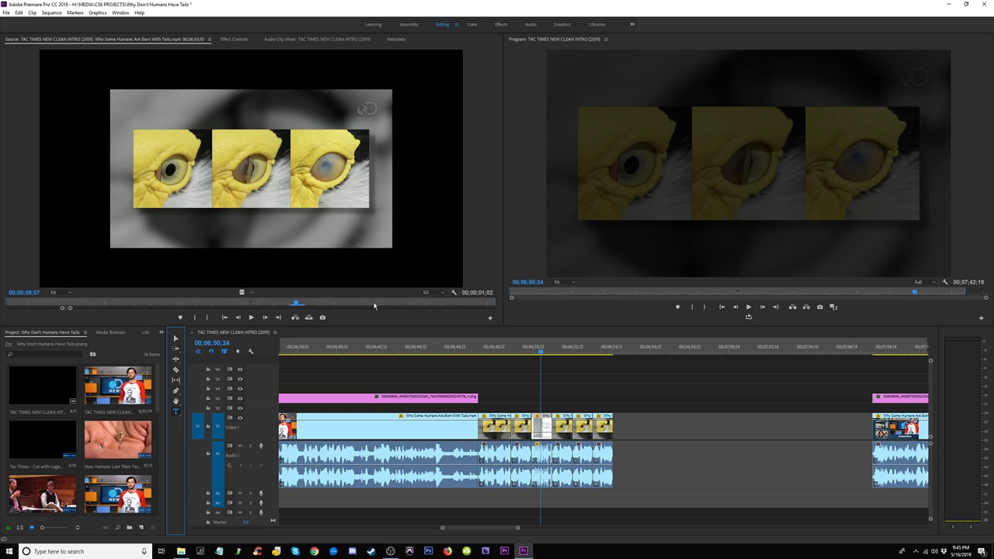
click(628, 170)
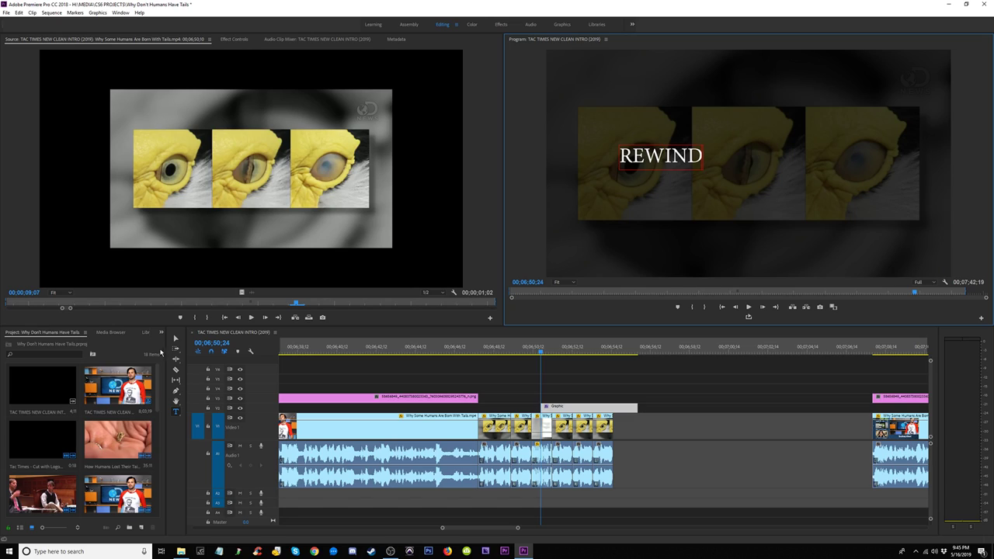
click(176, 338)
click(704, 169)
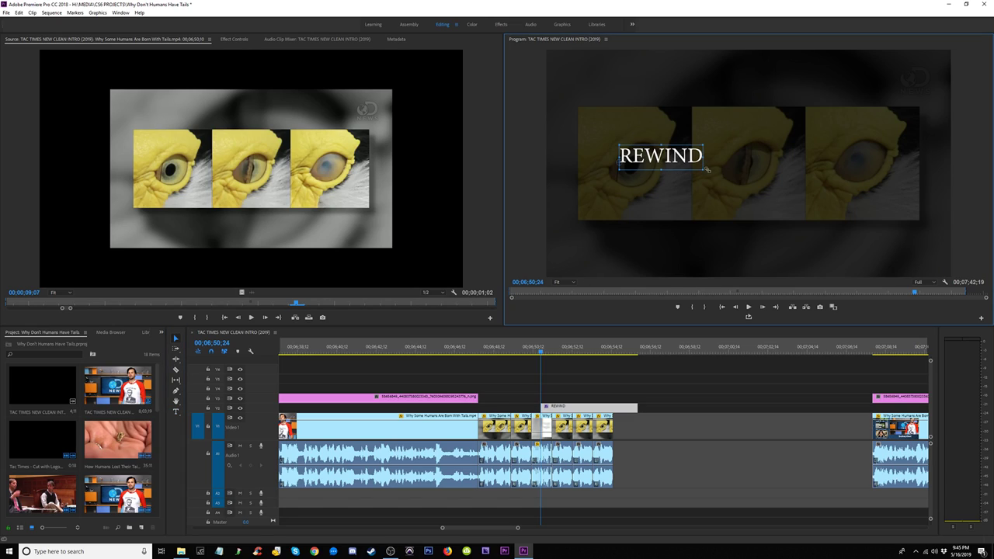
drag(703, 174, 918, 191)
drag(807, 154, 805, 175)
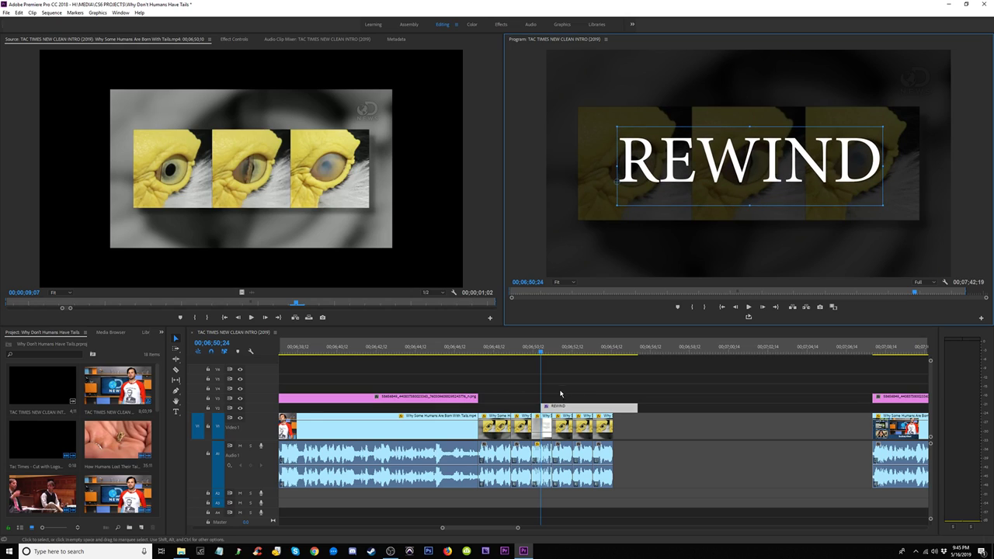
Step: Fit the REWIND graphic to the start and length of the reversed bird-eye piece and preview the transition
click(539, 352)
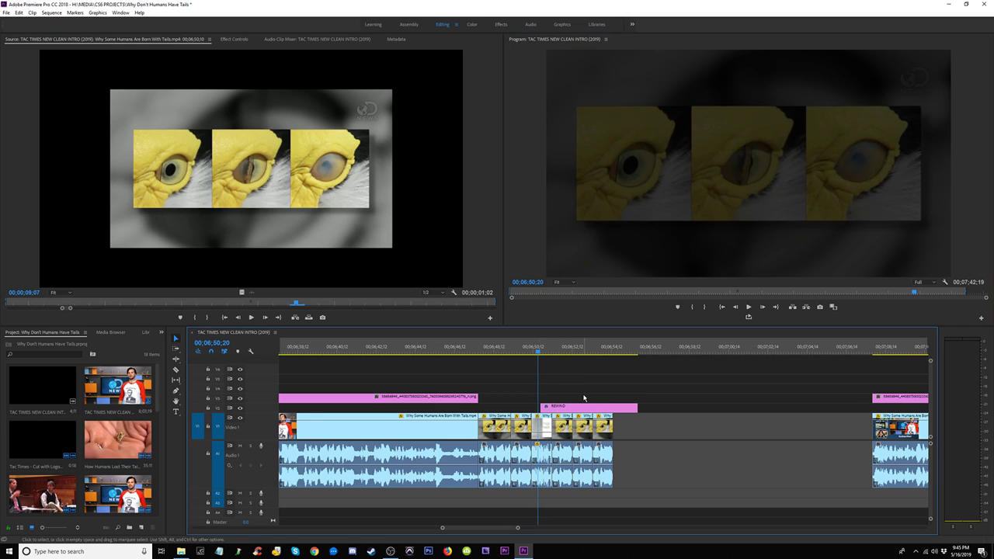
drag(576, 409, 554, 410)
click(523, 349)
key(space)
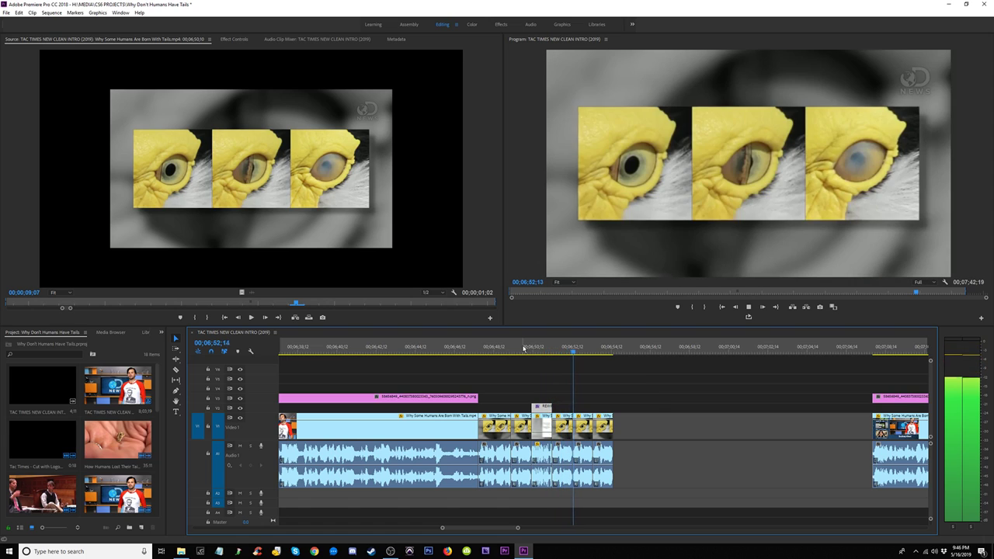
key(space)
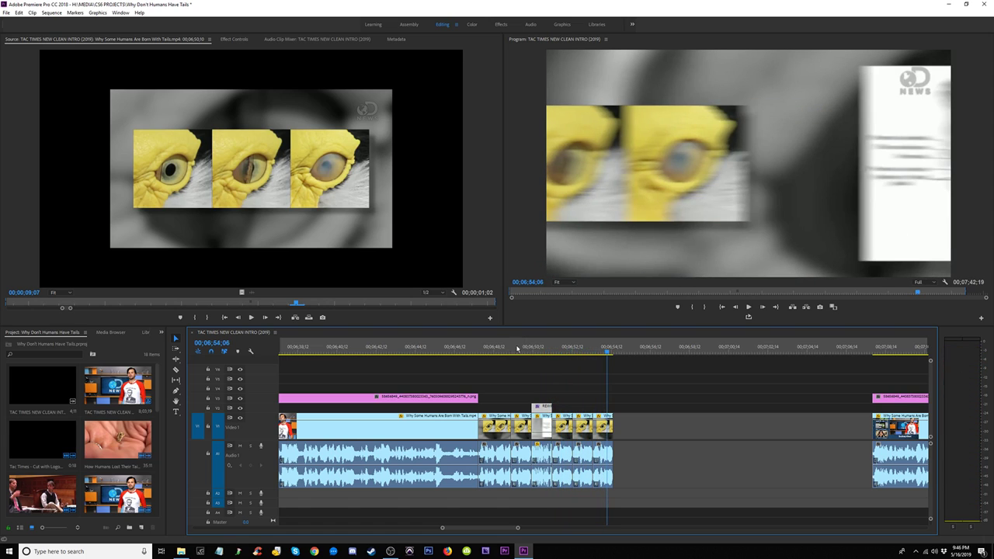
Step: Extend the logo overlay to the start of the reversed bird-eye piece and preview the transition
drag(476, 398, 531, 398)
click(530, 347)
key(space)
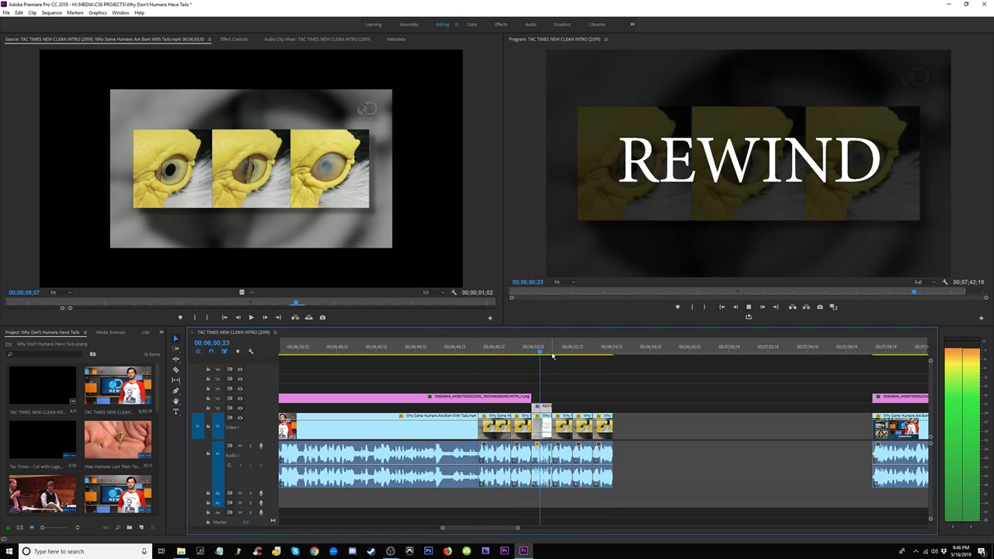
key(space)
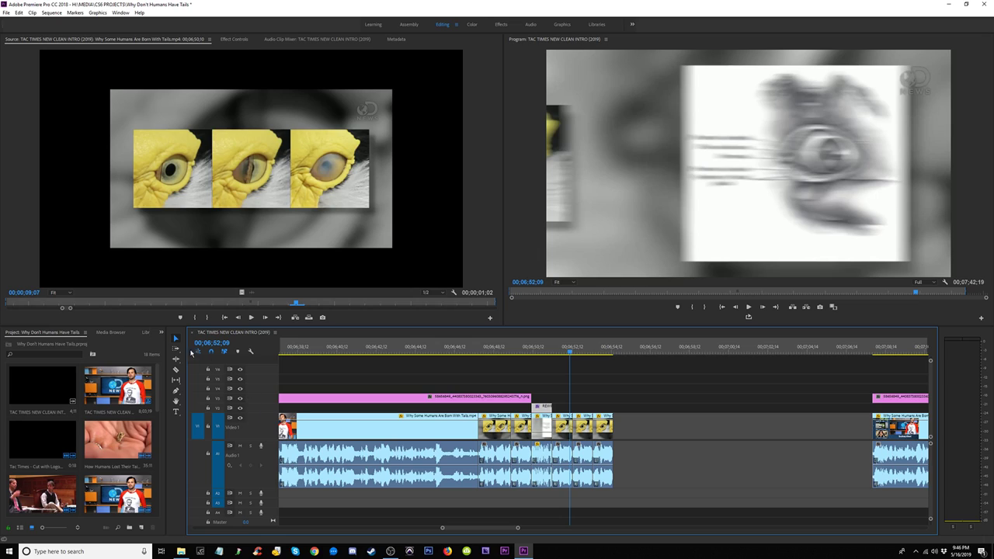
Step: Add a two-line title reading "It was Designed?" and "Designed by who?" over the forward bird-eye pieces that follow the rewind
click(176, 411)
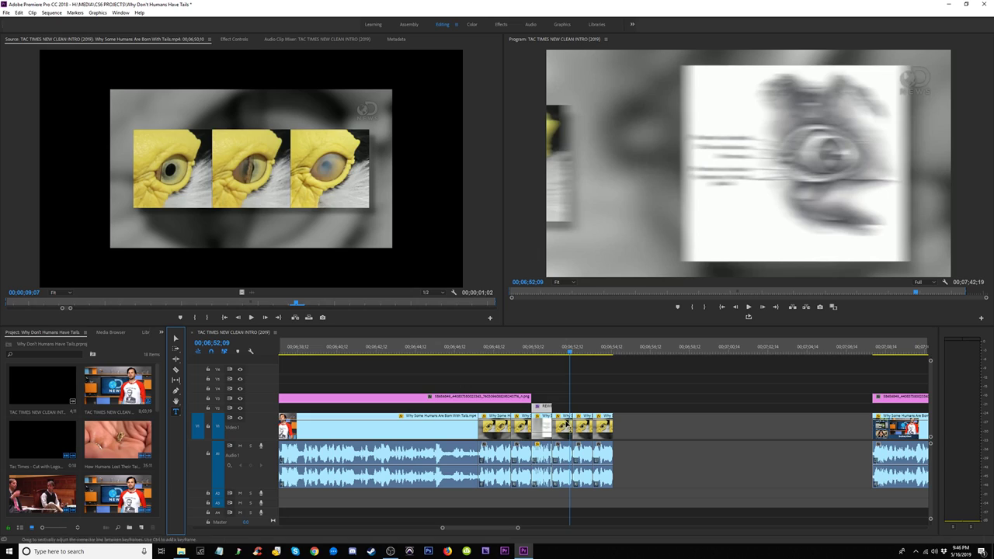
click(680, 180)
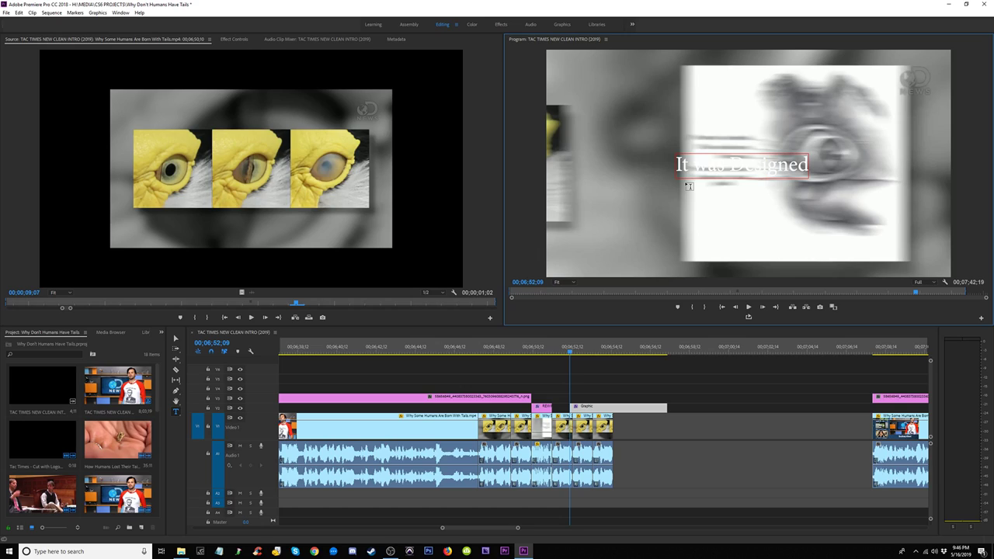
key(Return)
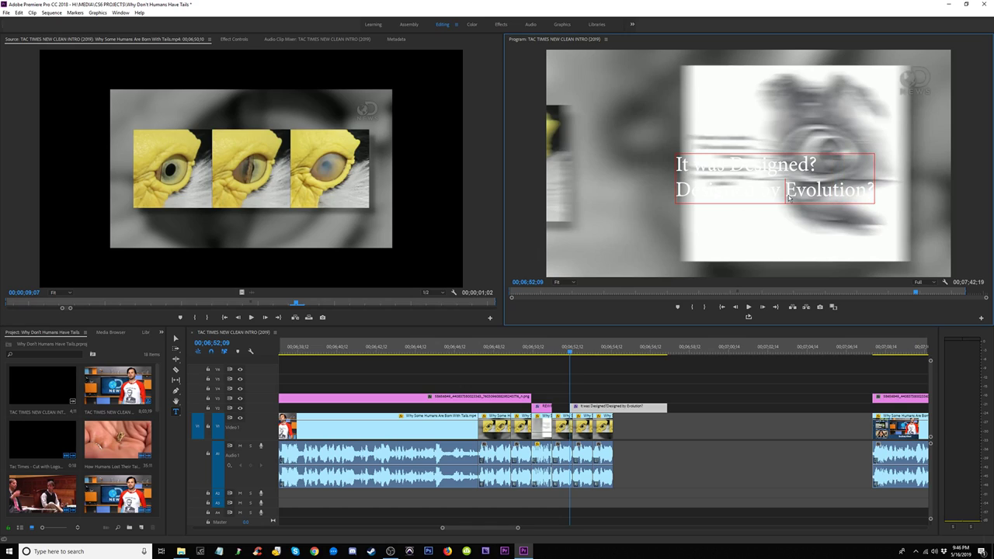
drag(820, 196, 870, 194)
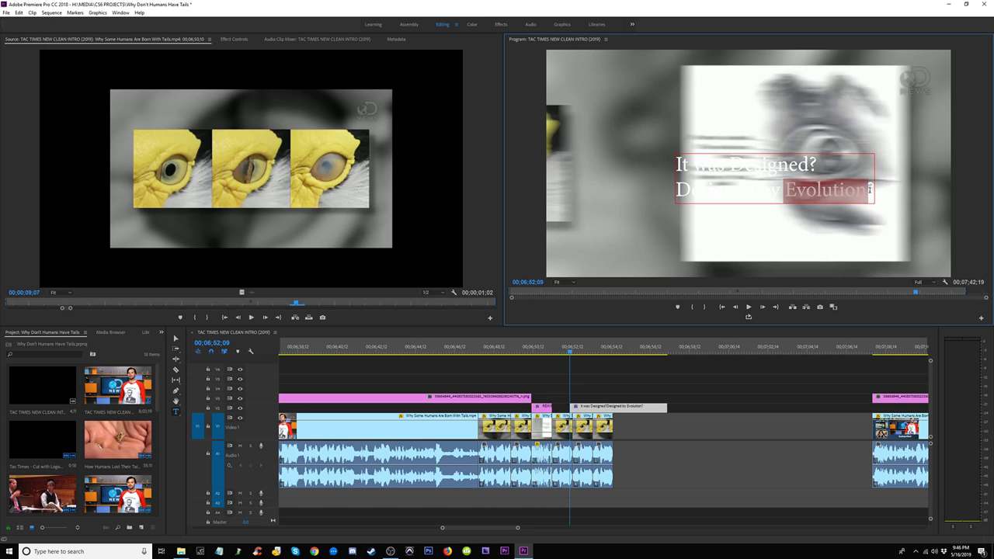
text(who?)
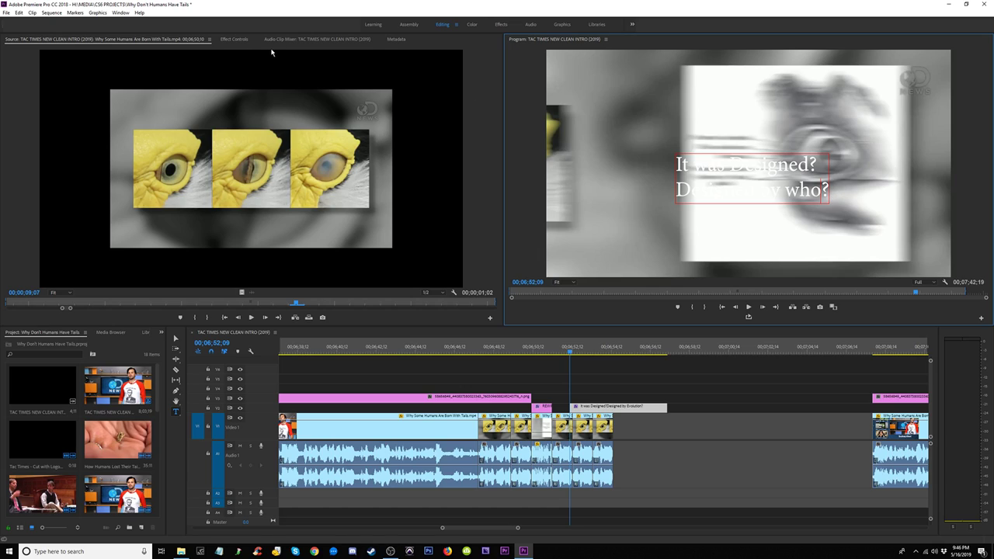
Step: Enlarge and centre the two-line title, and fit its graphic over the three forward bird-eye pieces after the rewind
click(175, 339)
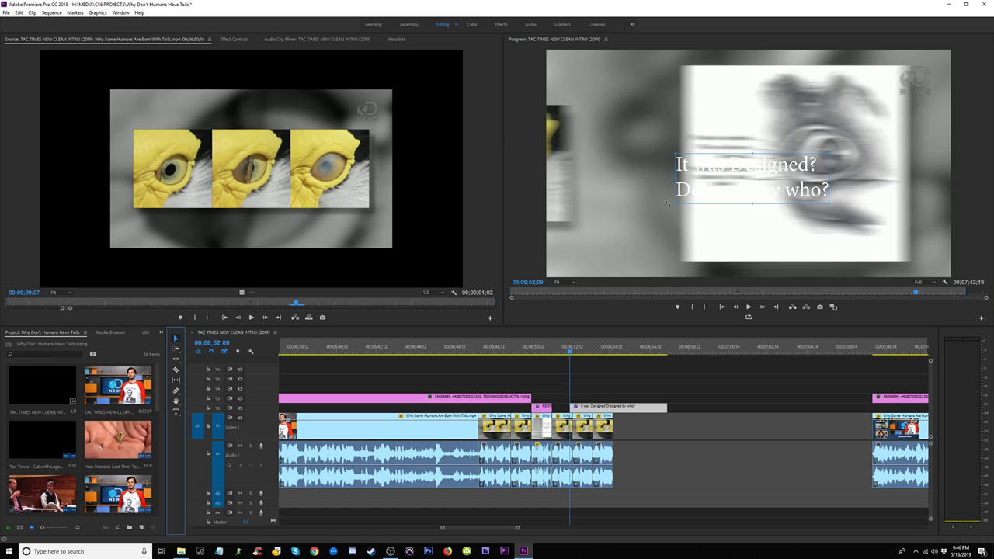
drag(676, 204, 492, 266)
drag(860, 193, 786, 170)
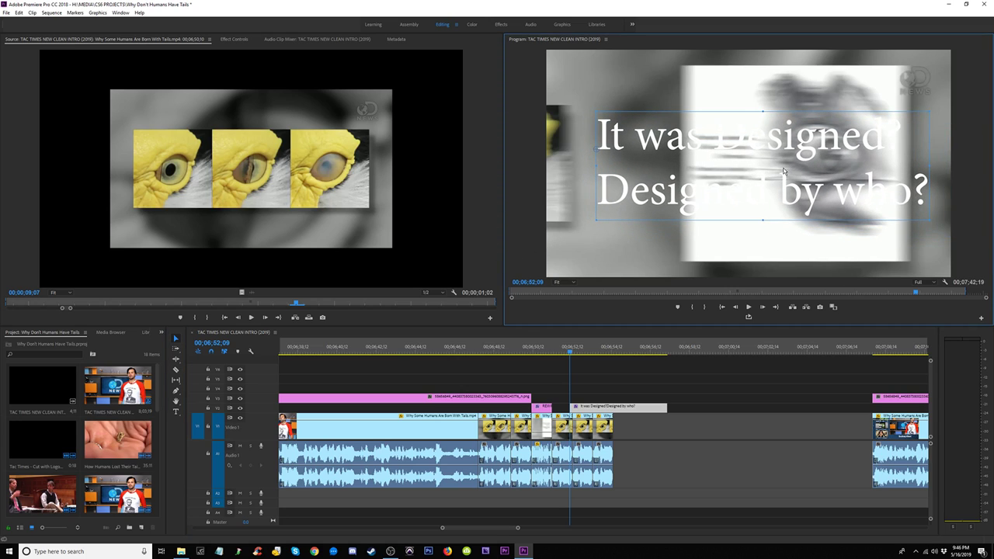
drag(595, 407, 575, 407)
drag(636, 406, 613, 409)
Step: Set the second forward bird-eye piece after the rewind to 90% speed, rippling the trailing clips
click(581, 432)
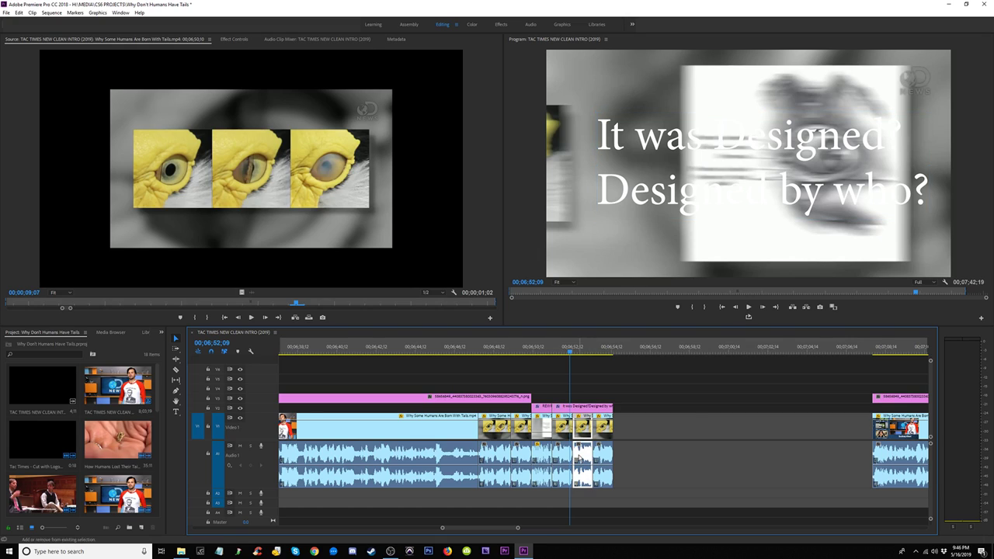
right_click(581, 432)
click(618, 267)
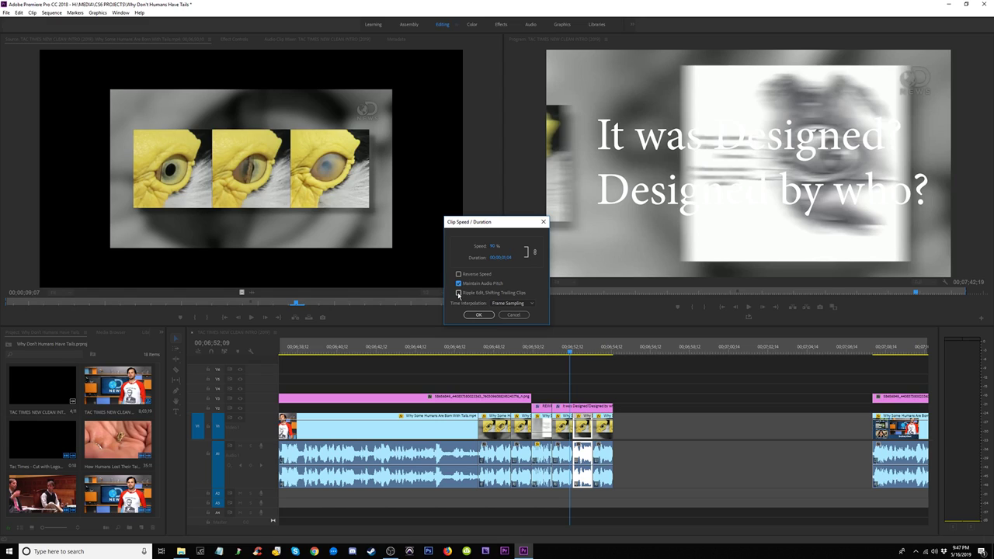
click(479, 316)
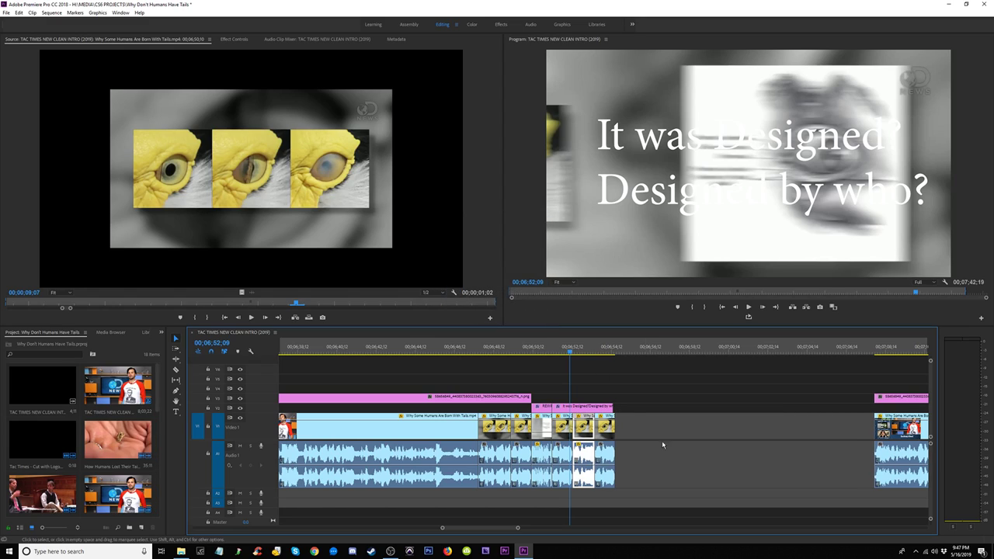
Step: Set the last forward bird-eye piece to 80% speed with a ripple edit, and extend the two-line title to its end
right_click(603, 440)
click(633, 276)
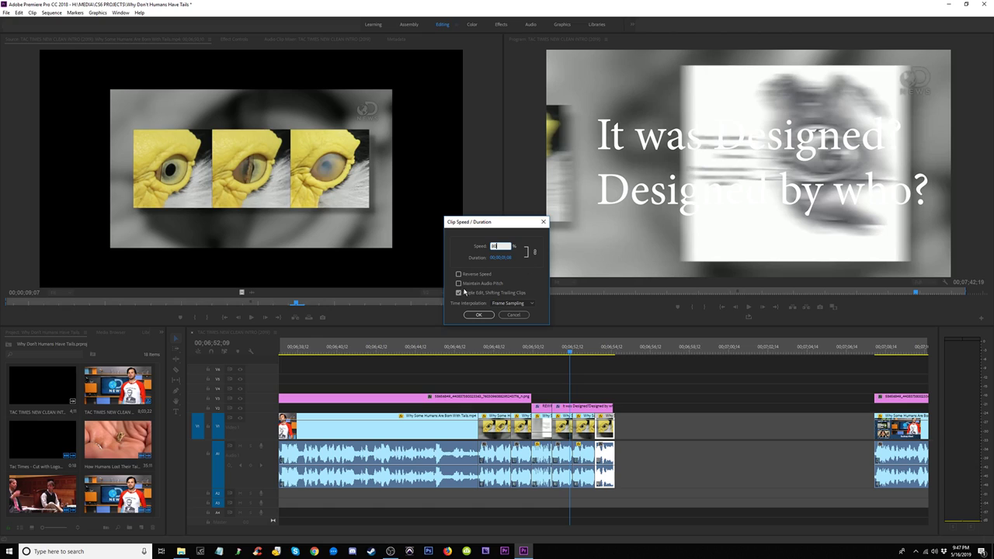
click(479, 315)
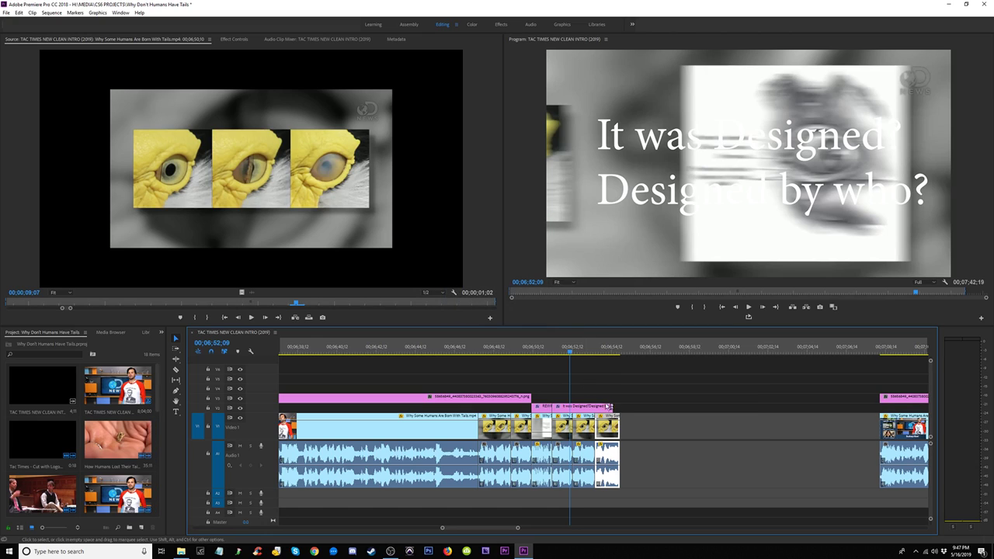
drag(608, 406, 619, 406)
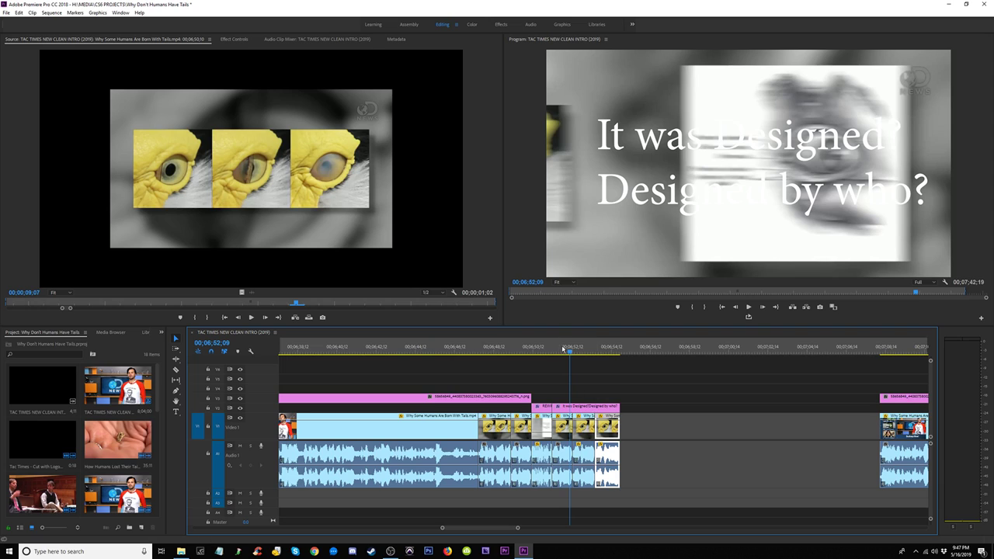
Step: Copy the reversed piece's dimming attributes onto the three forward bird-eye pieces after it, and play back the whole segment
drag(563, 349, 558, 349)
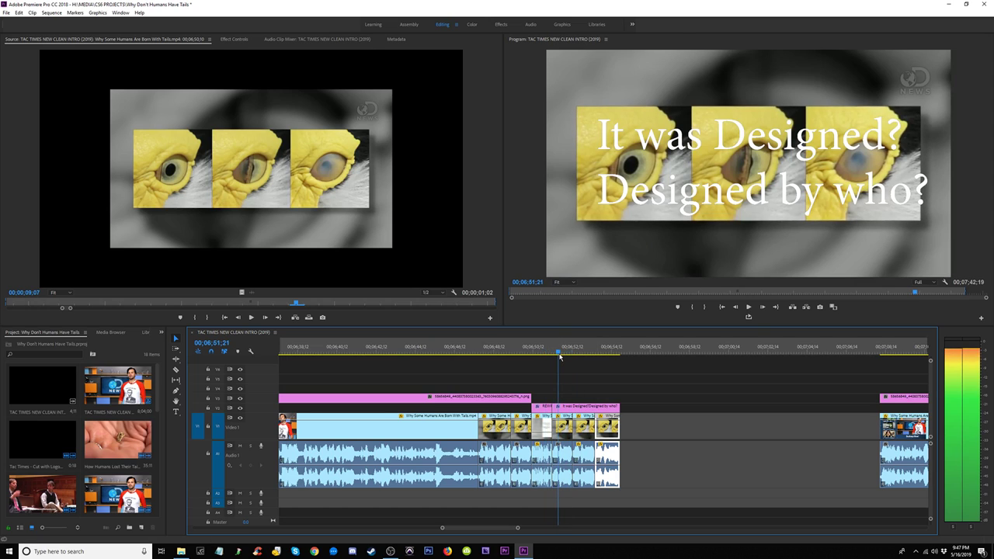
click(545, 416)
right_click(542, 420)
click(574, 68)
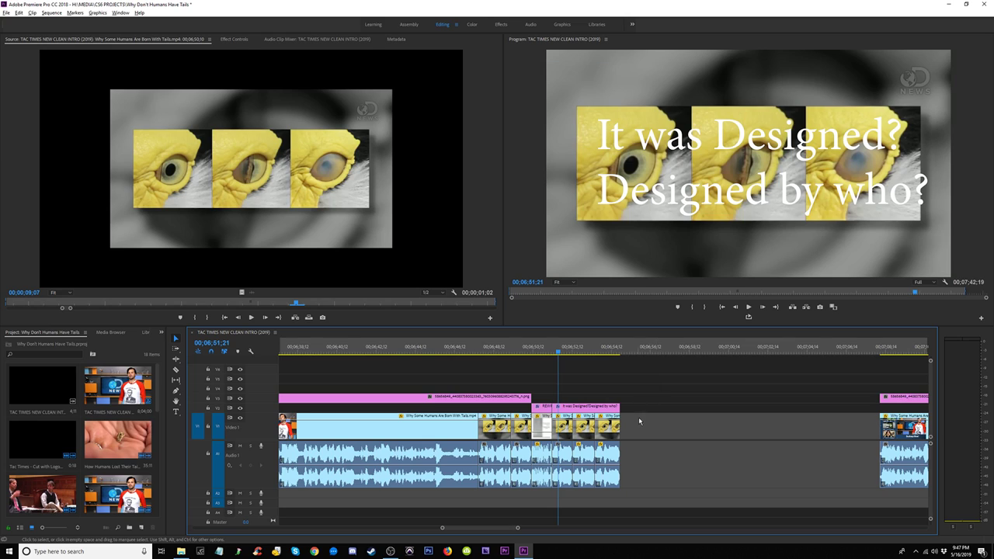
drag(639, 421, 555, 433)
right_click(563, 428)
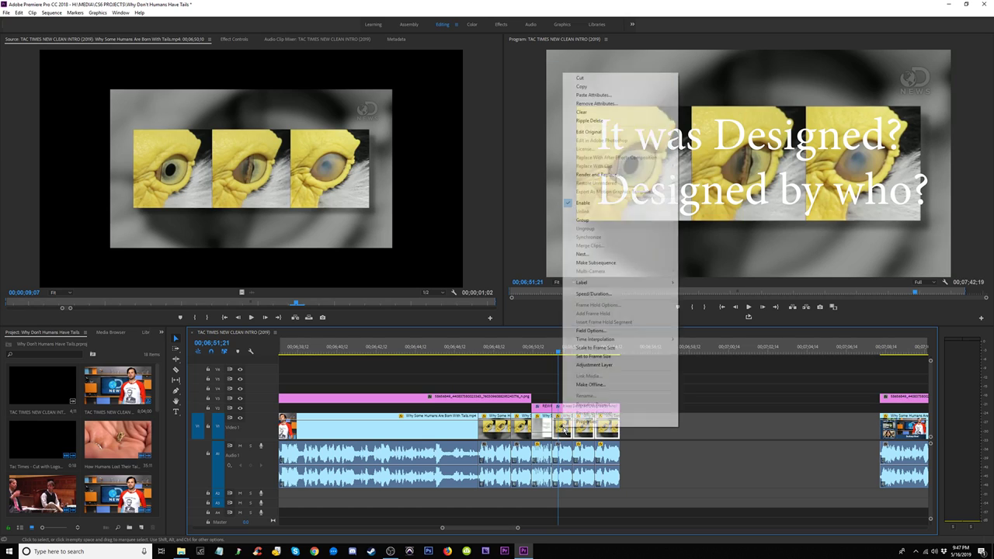
click(596, 95)
click(514, 400)
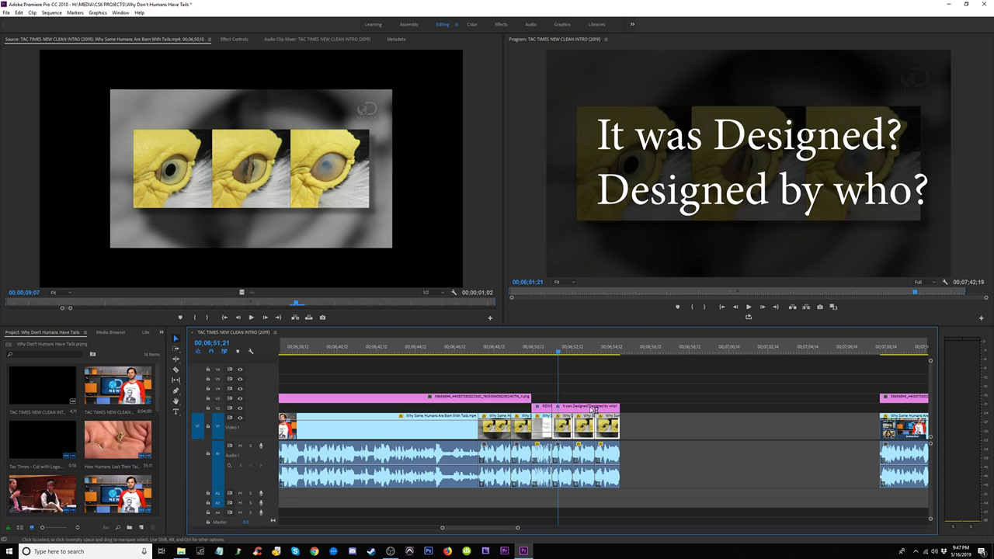
click(532, 348)
drag(533, 347, 503, 349)
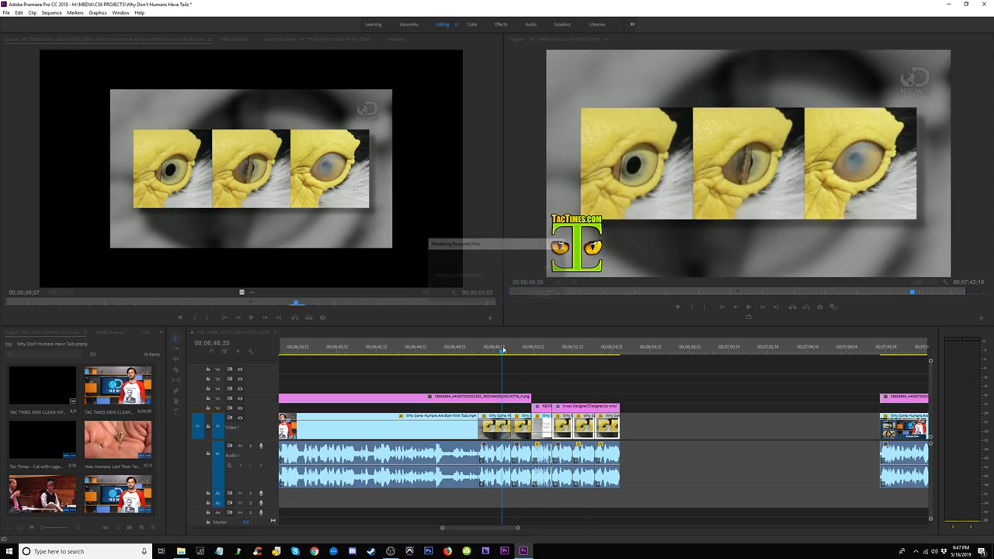
key(space)
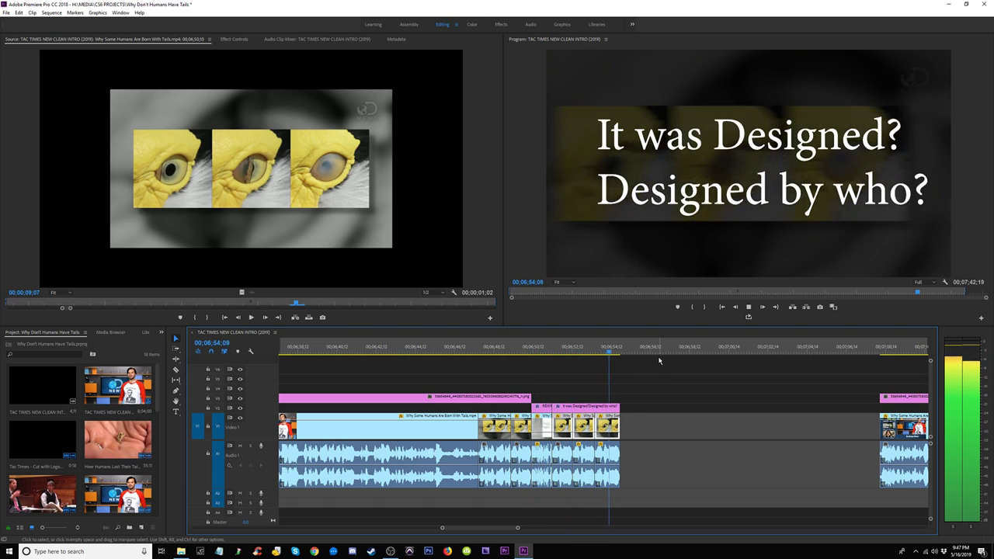
key(space)
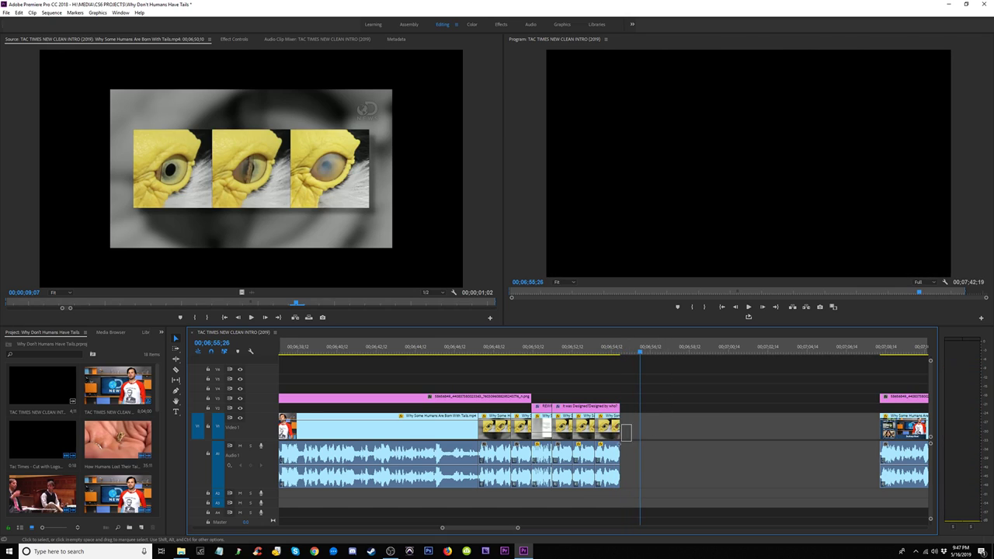
Step: Append a copy of the last forward bird-eye piece directly after it and slow the copy further with a ripple edit
click(611, 425)
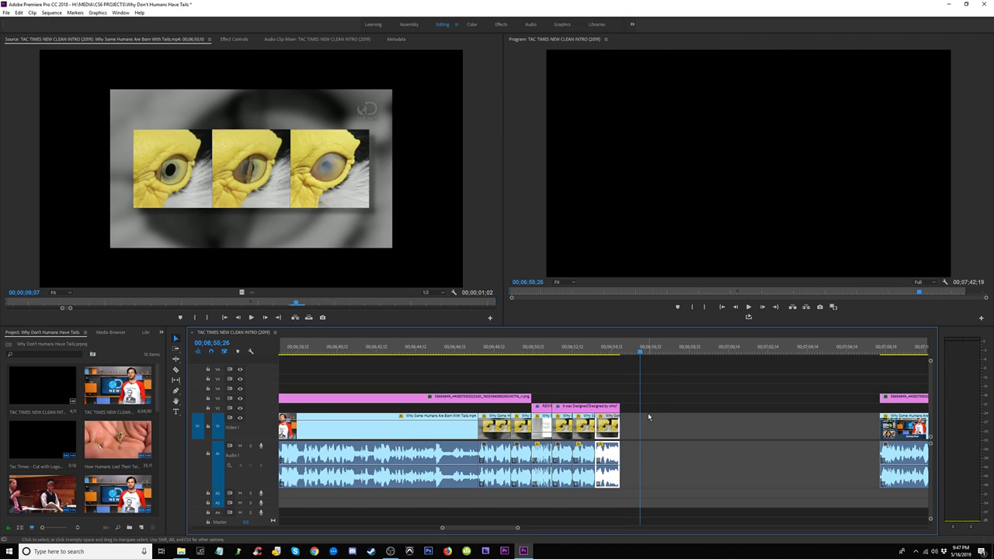
key(Up)
key(ctrl+v)
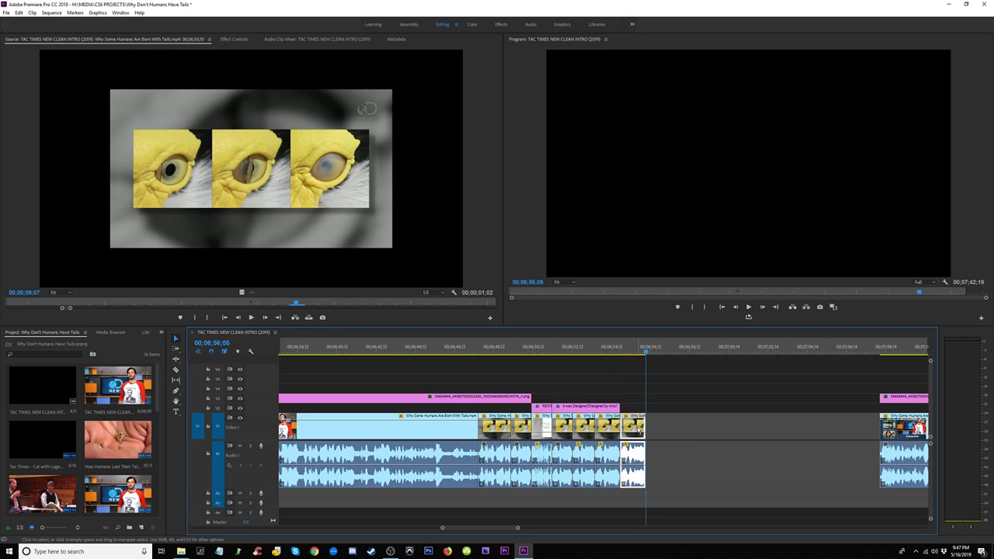
right_click(638, 426)
click(691, 263)
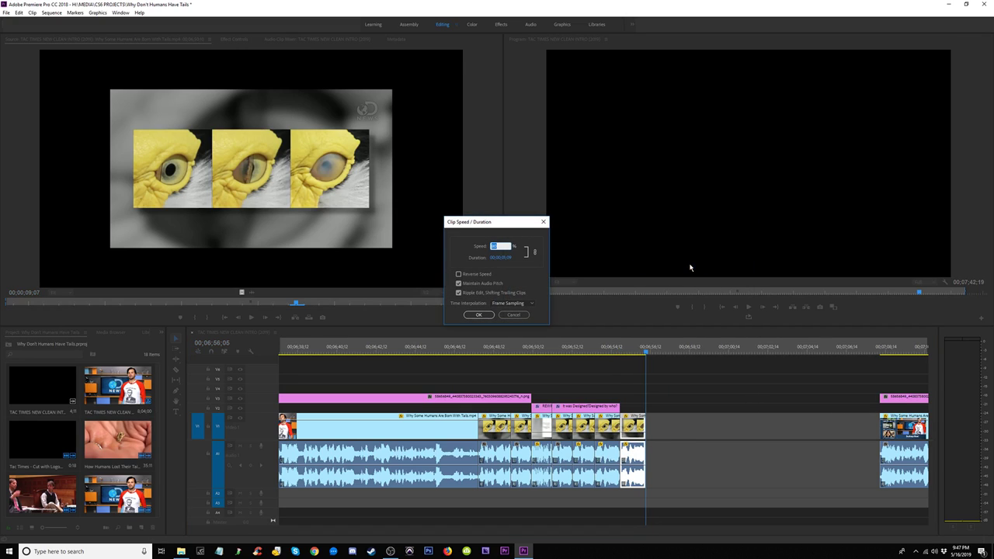
click(478, 314)
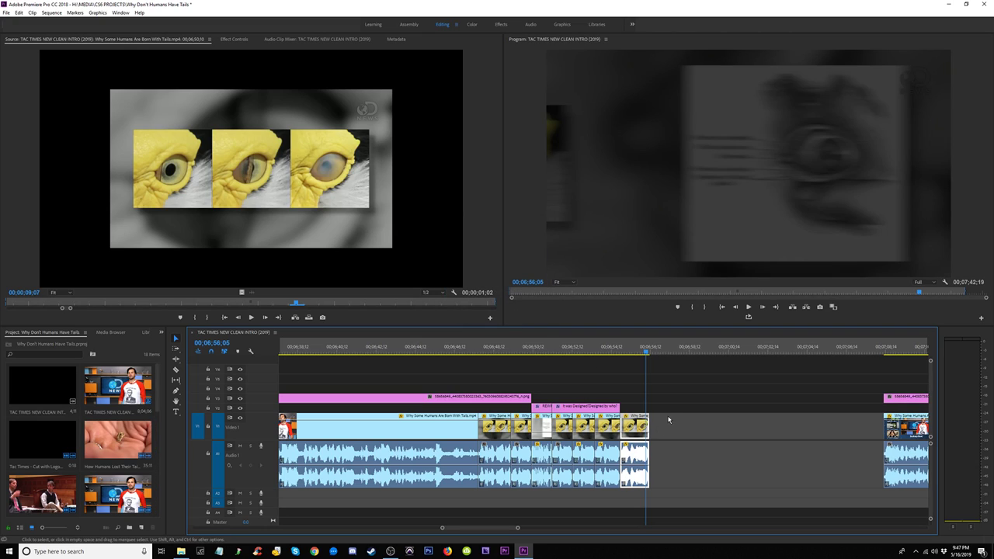
Step: Duplicate the newly slowed bird-eye piece directly after itself and lower the duplicate's speed further, rippling the trailing clips
drag(642, 426, 671, 424)
right_click(664, 420)
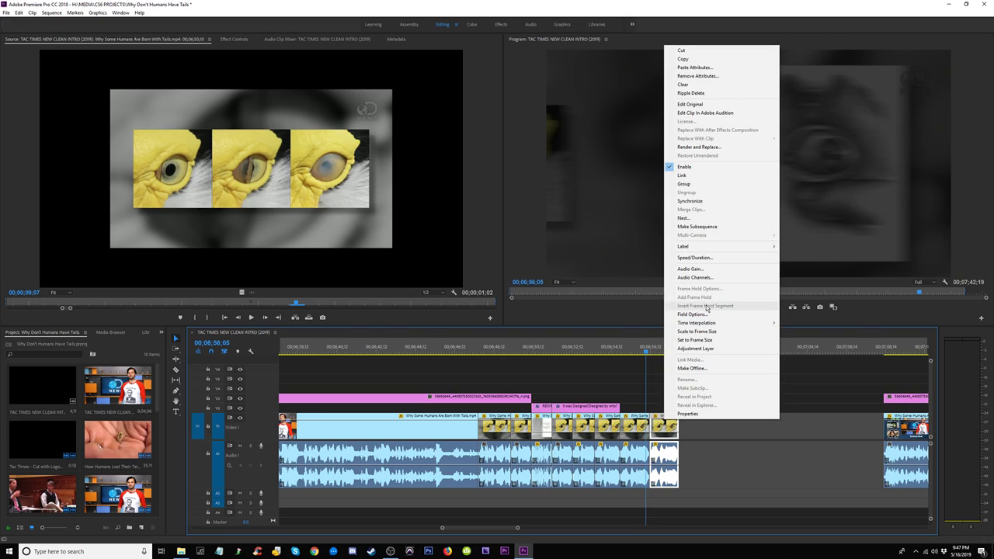
click(696, 258)
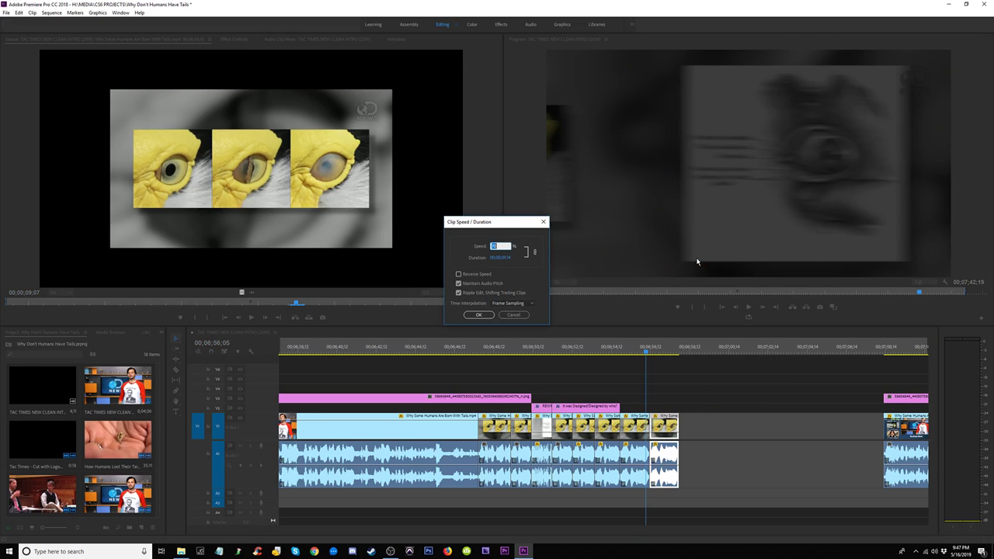
click(477, 315)
Step: Extend the two-line title to the end of the last bird-eye piece, play it back, and close the gap before the following DNews clip
drag(617, 407, 683, 407)
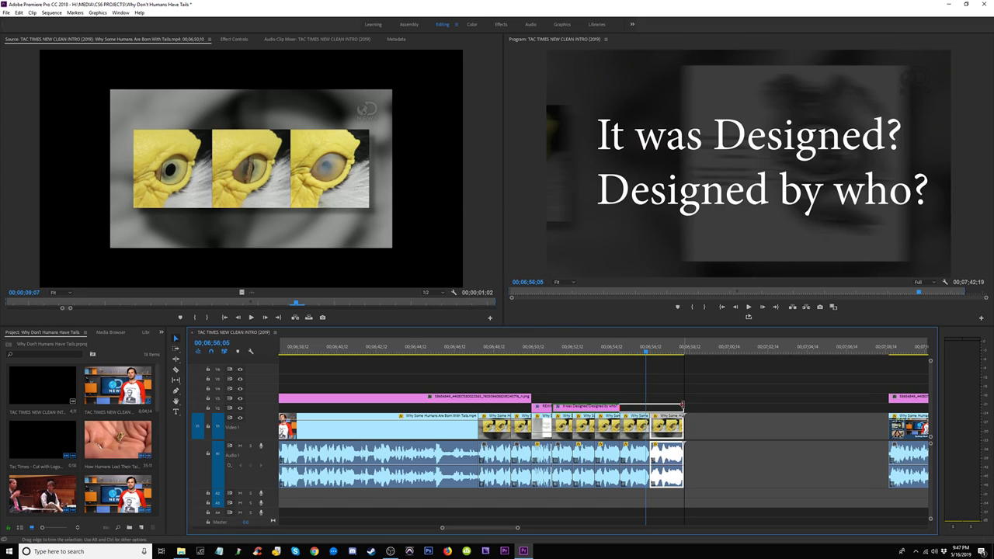
drag(535, 351, 524, 351)
key(Return)
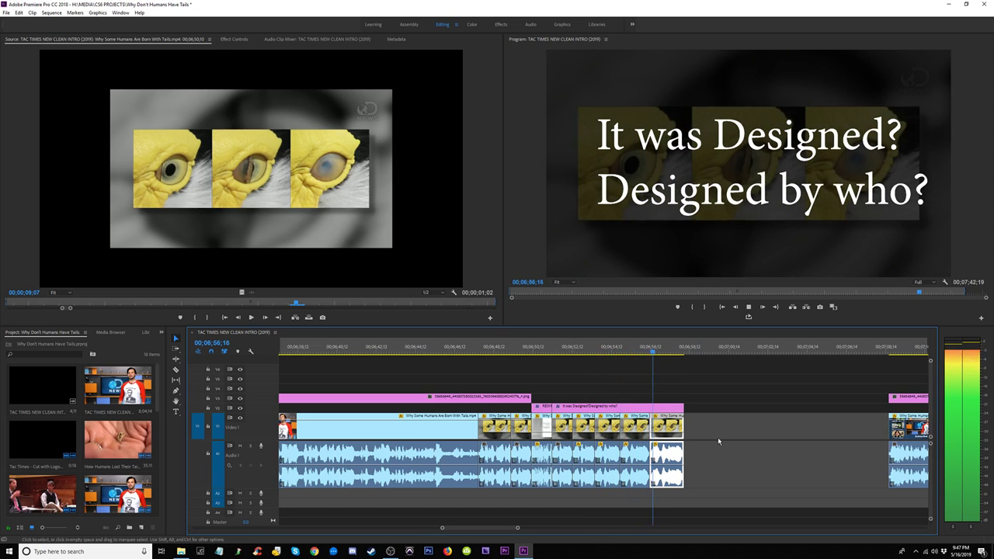
click(720, 432)
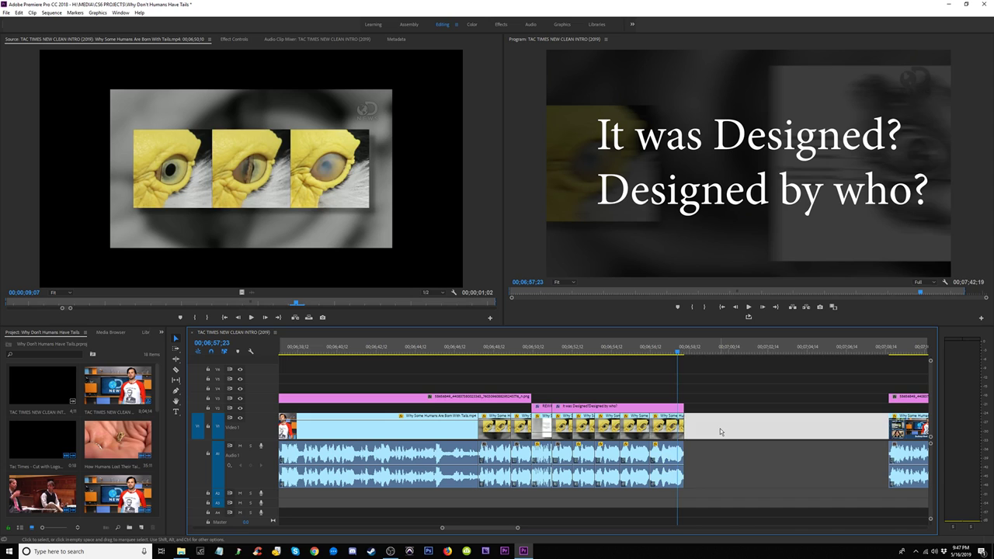
key(Delete)
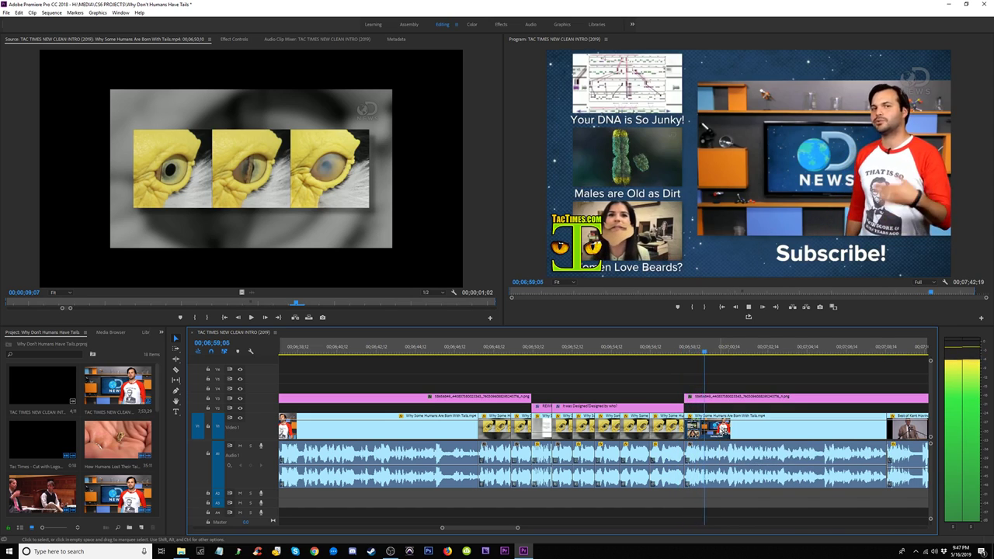
Step: Play the video's ending and remove the Constant Power audio transition at the end of the vestigial-organs lecture clip
key(minus)
key(minus)
key(minus)
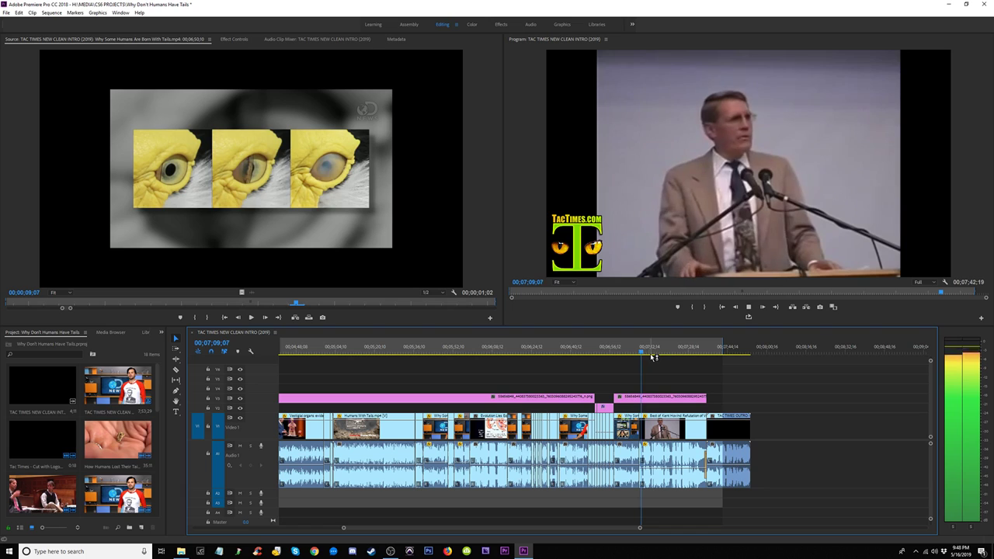
click(706, 350)
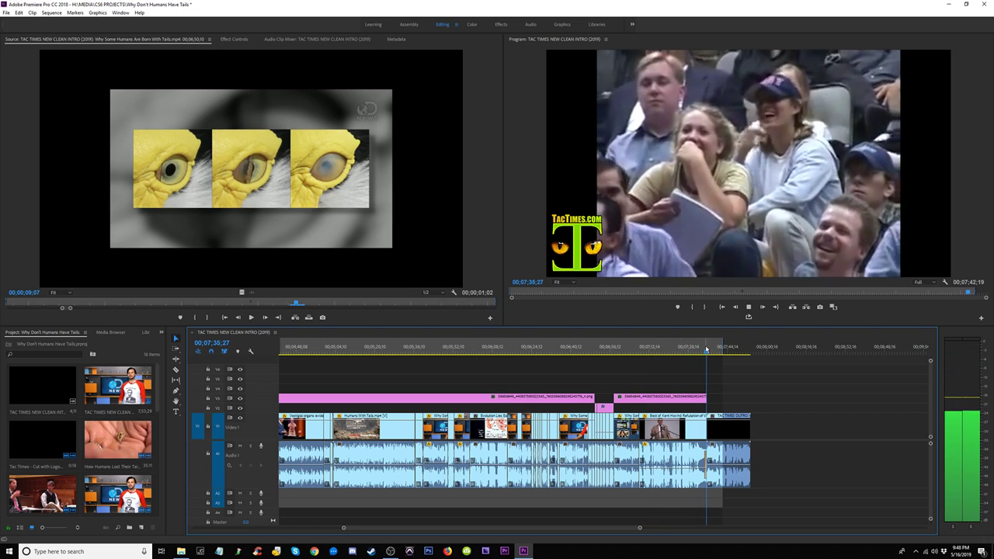
click(695, 348)
key(=)
key(=)
key(=)
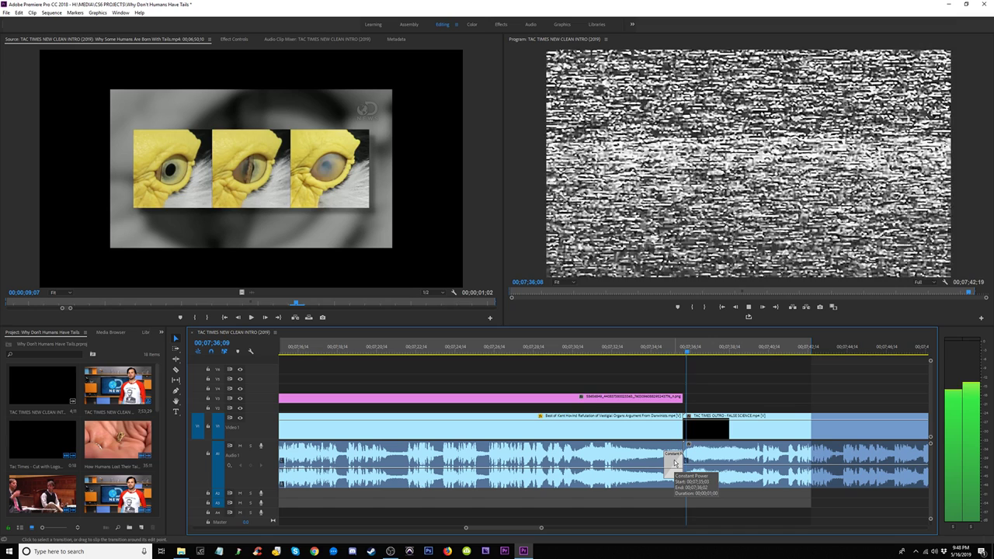
Step: Move the outro earlier to 00;07;32;23 over the lecture clip's tail, trim the logo overlay to match, and play the join
click(593, 346)
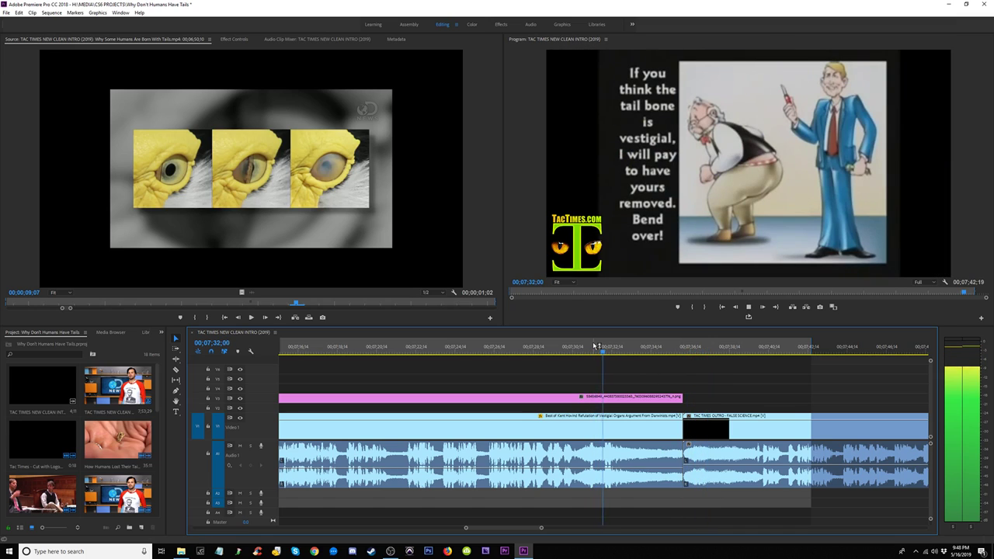
key(space)
drag(740, 436, 674, 436)
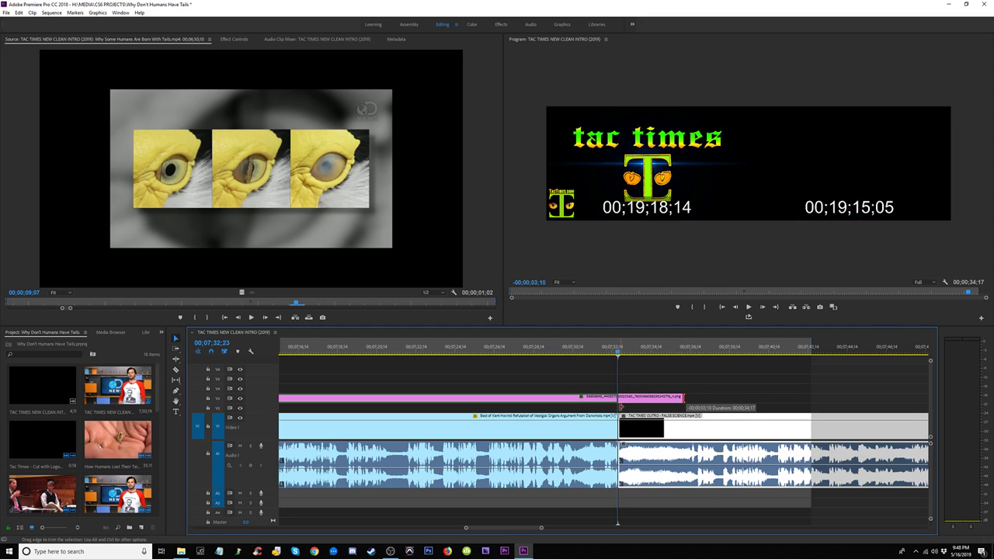
click(558, 346)
key(space)
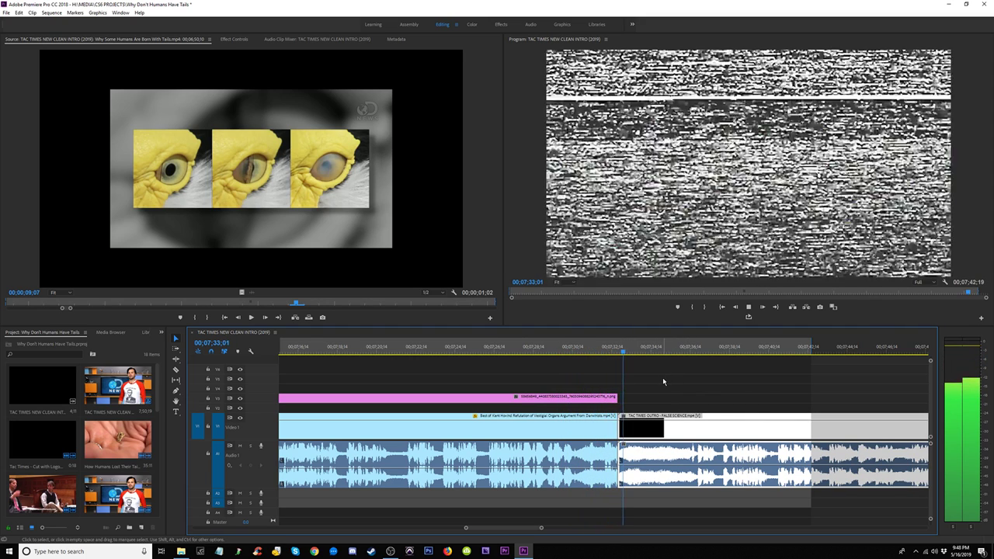
Step: Extend the sequence's out point to the end of the outro clip
key(minus)
key(minus)
key(minus)
key(minus)
drag(617, 348, 625, 348)
Step: Spot-check the skeleton demonstration and vestigial-organs clips between about 4:05 and 5:00 in the sequence
click(401, 351)
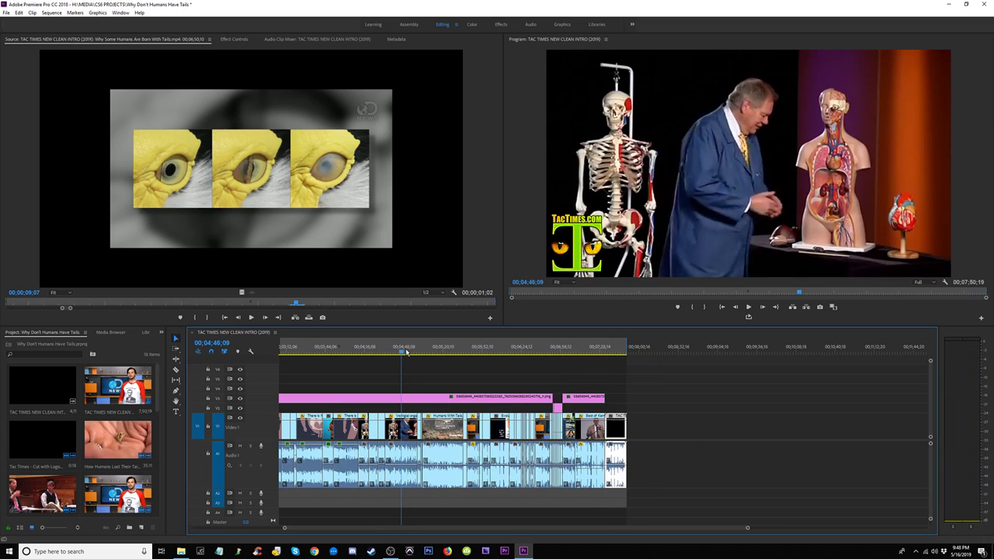
key(minus)
key(minus)
key(equal)
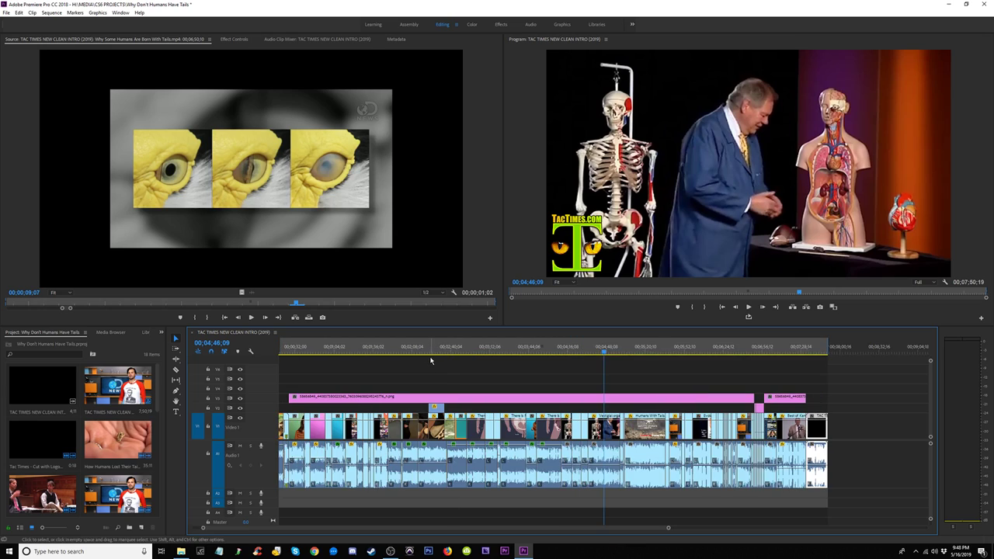
key(equal)
drag(595, 357, 581, 354)
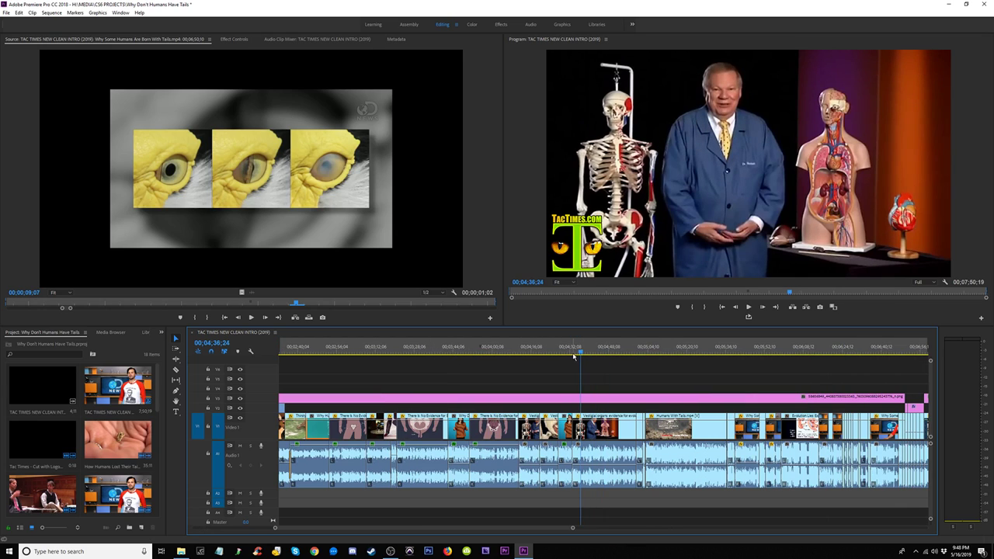
click(514, 349)
key(space)
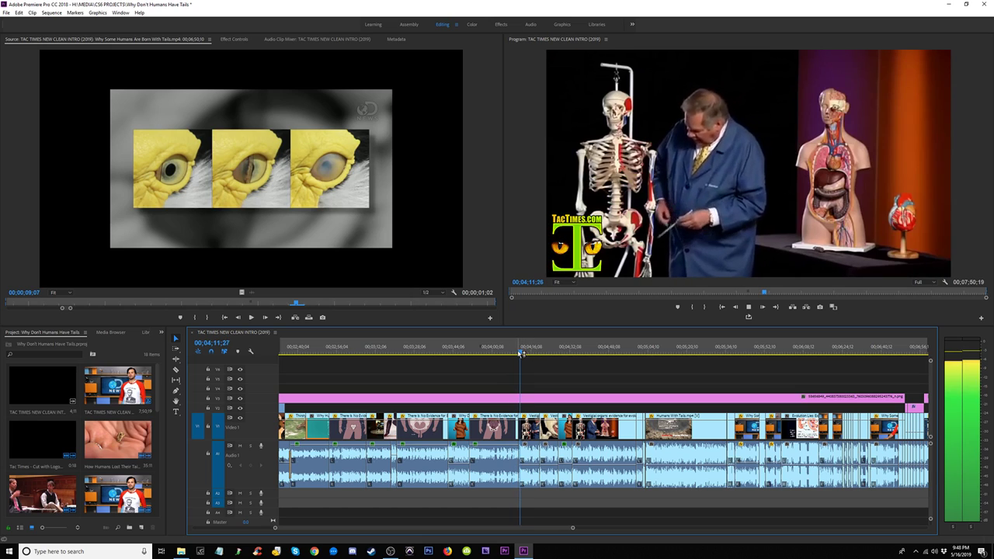
click(502, 351)
key(space)
click(530, 351)
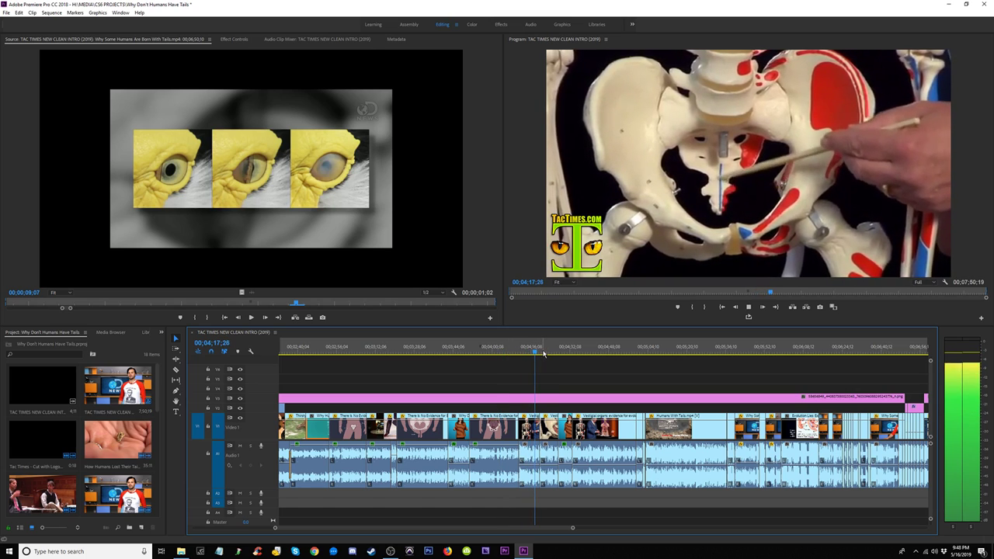
click(547, 351)
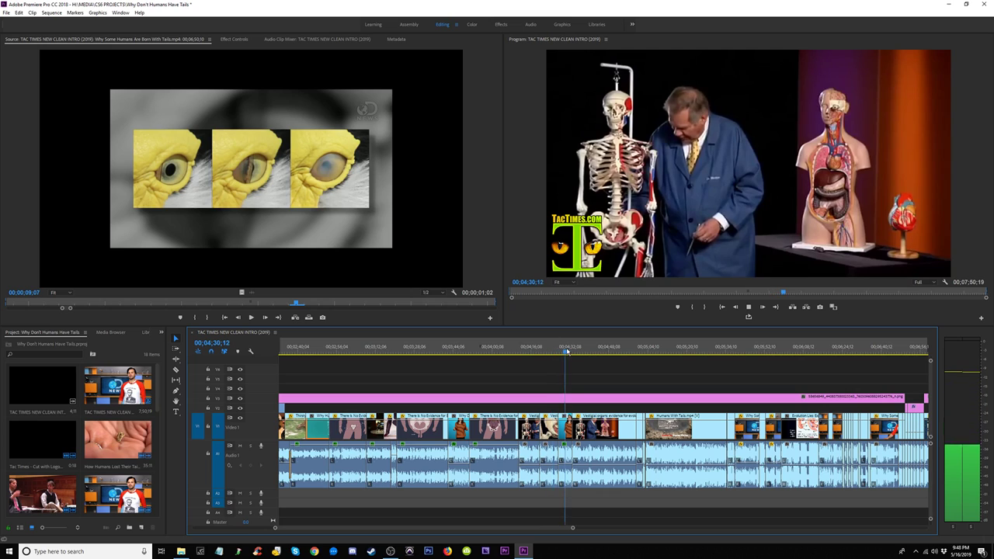
click(586, 351)
click(617, 351)
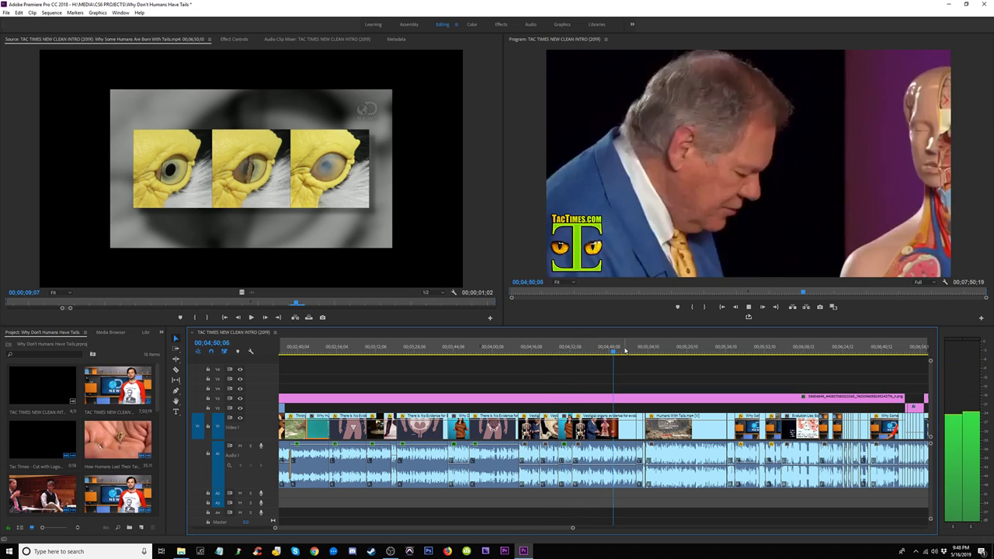
click(635, 351)
Step: Review the interview and spine-outline presenter clips between about 3:05 and 4:11, leading into the skeleton demonstration
click(481, 352)
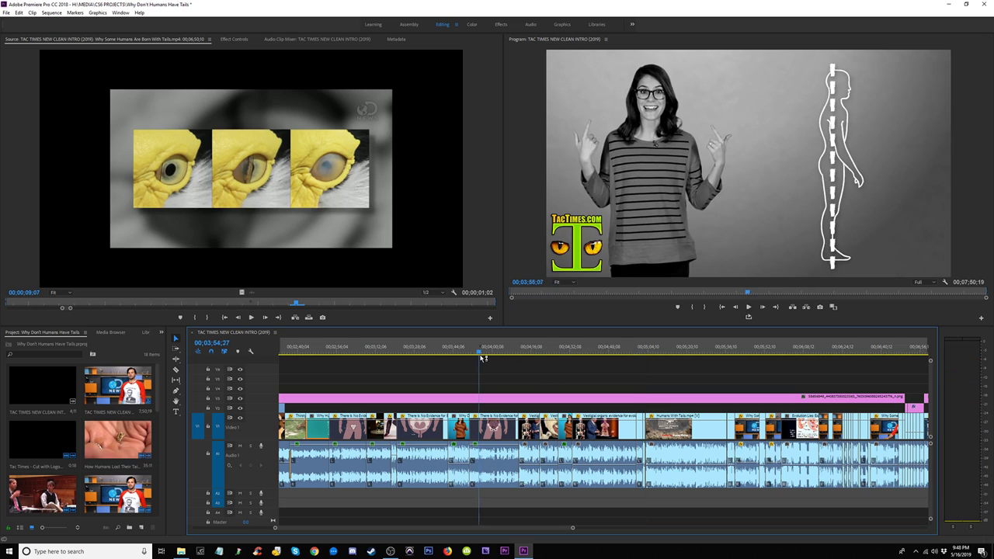
click(507, 352)
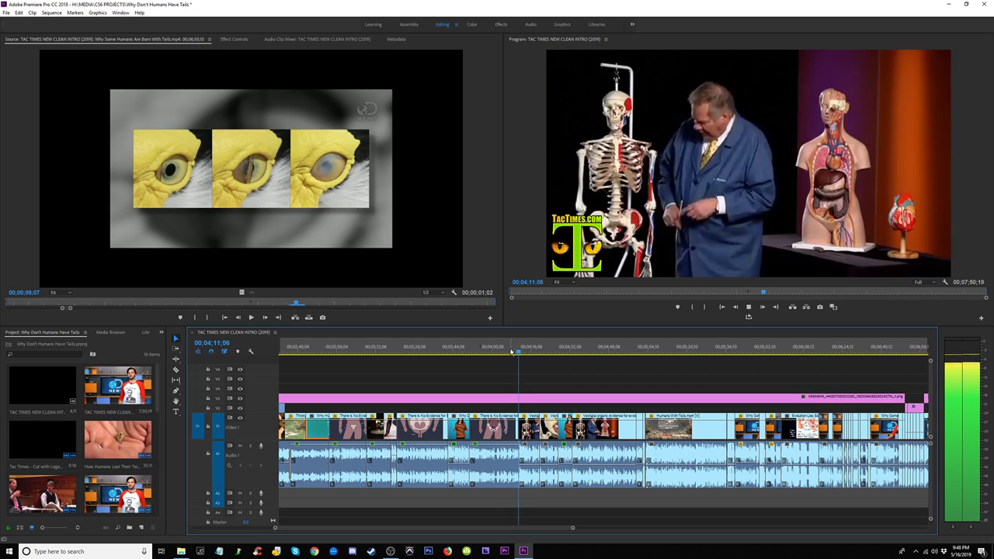
click(359, 352)
click(379, 351)
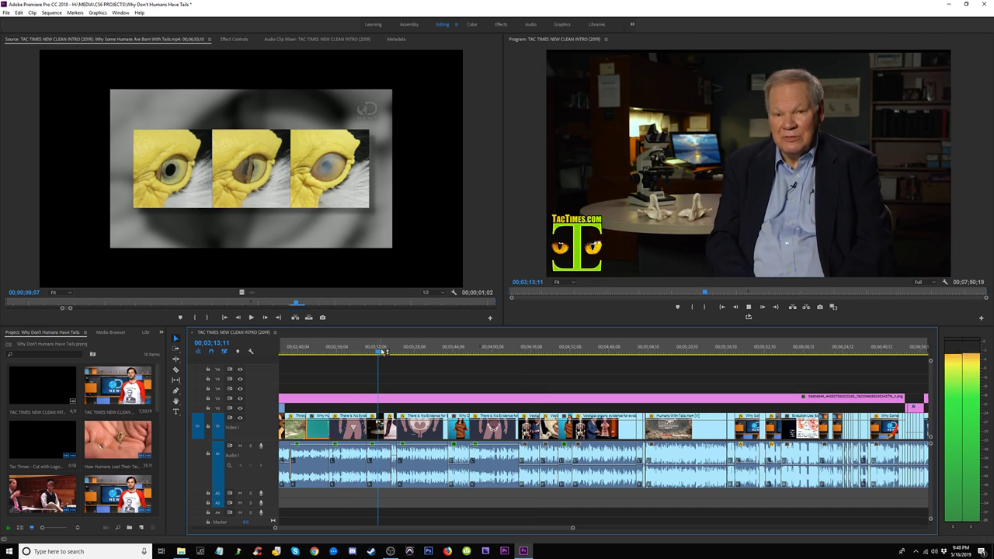
click(449, 351)
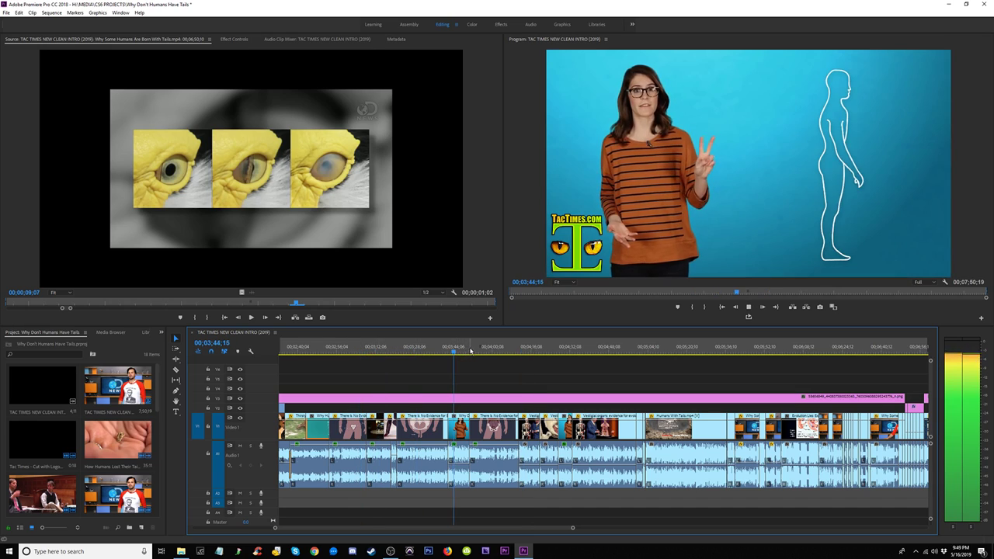
click(504, 350)
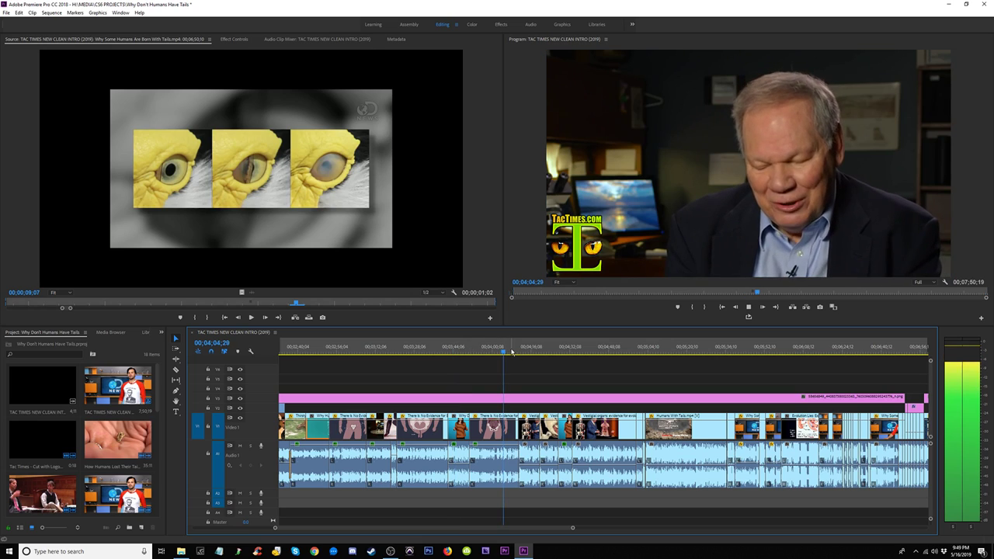
Step: Review the coccyx textbook slide and bone footage around 1:40 to 1:50 in the sequence
key(minus)
key(minus)
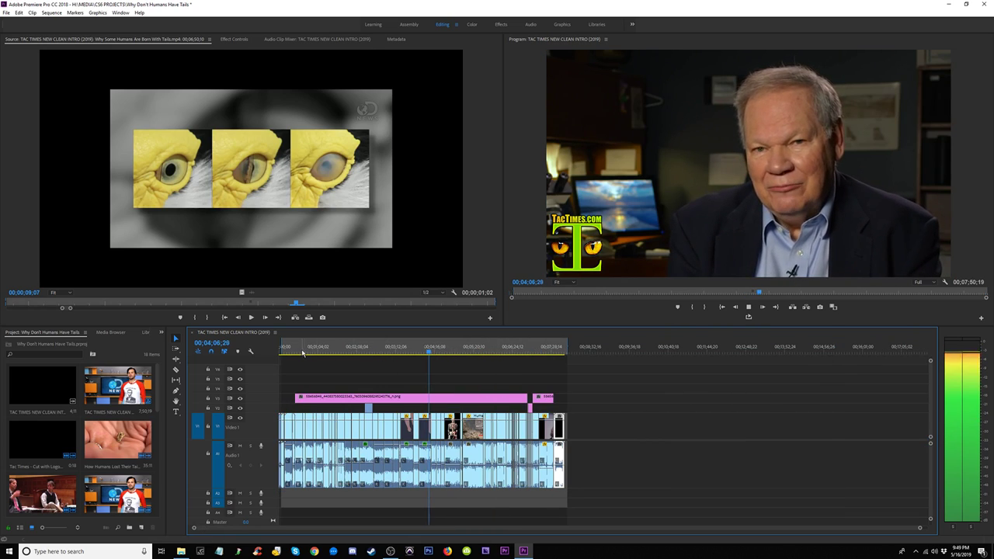
click(346, 351)
key(space)
key(equal)
key(equal)
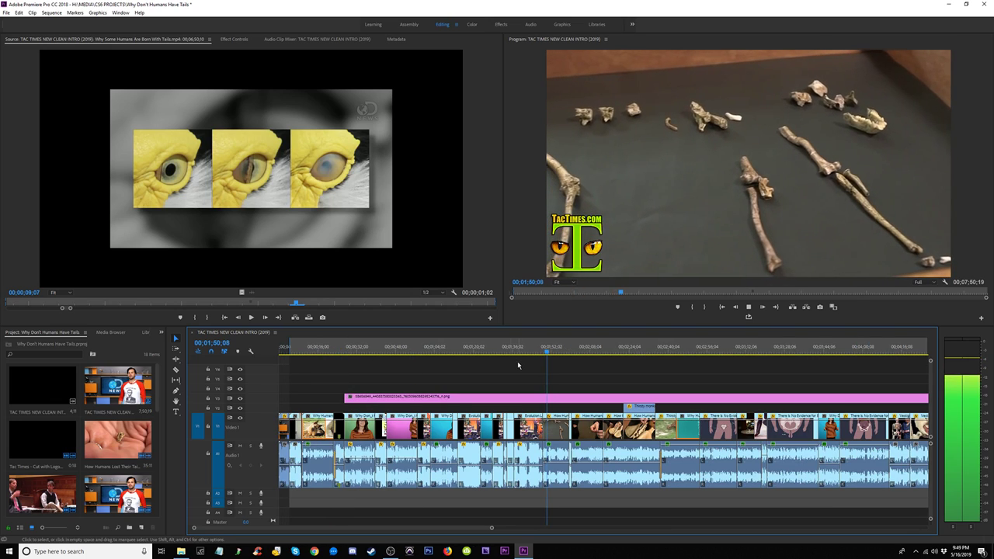
click(536, 353)
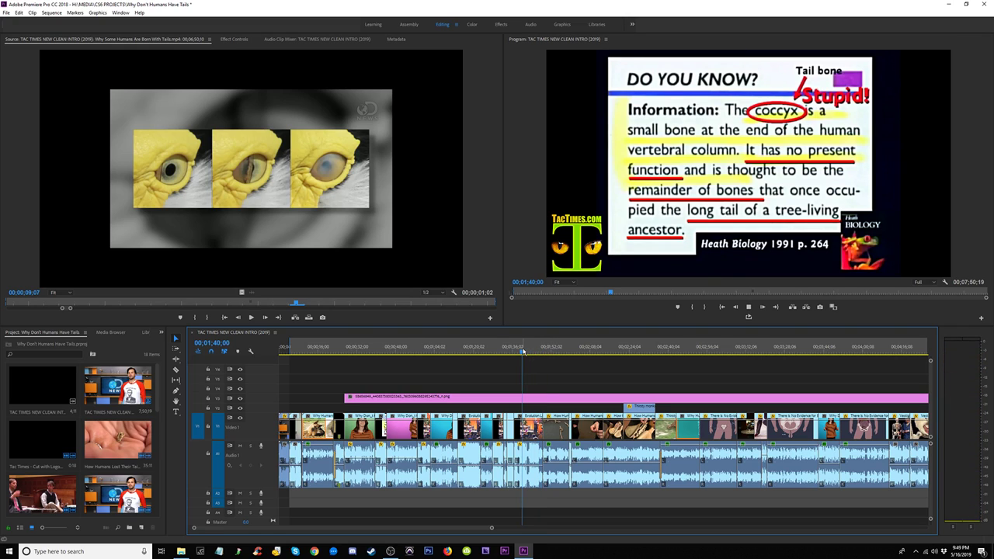
click(550, 353)
Step: Return to the skeleton demonstration at about 4:12 and check playback through the presenter clip near 4:28
drag(553, 353, 883, 353)
key(space)
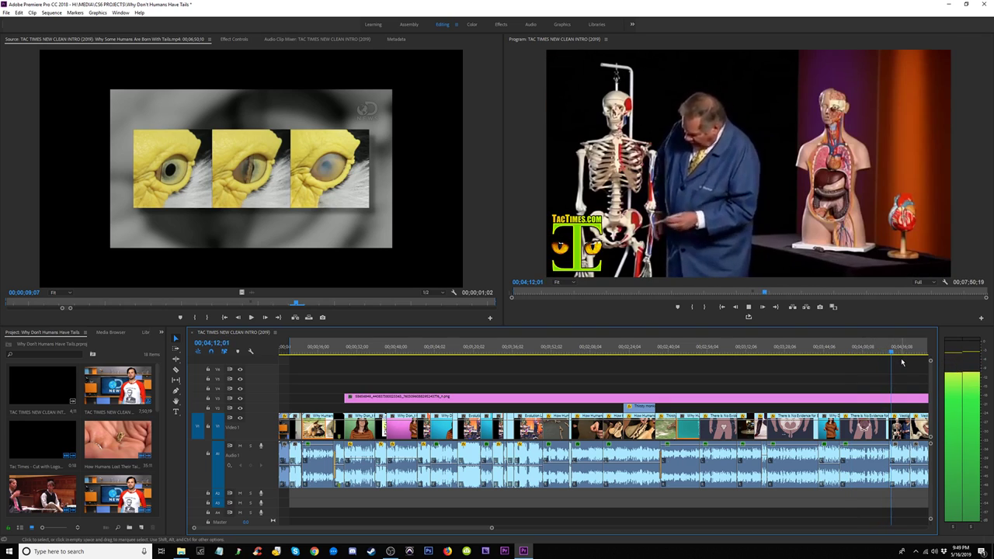
key(minus)
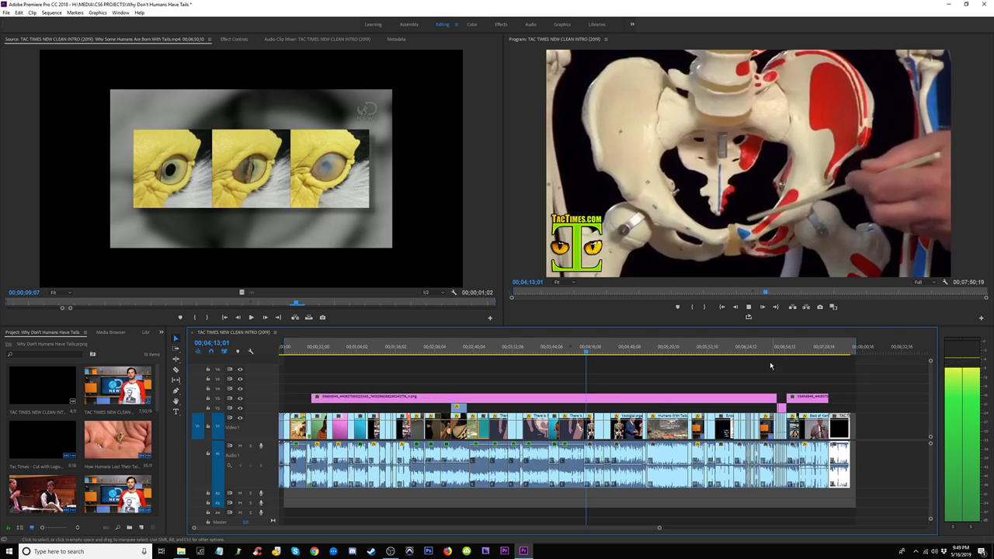
key(equal)
click(625, 351)
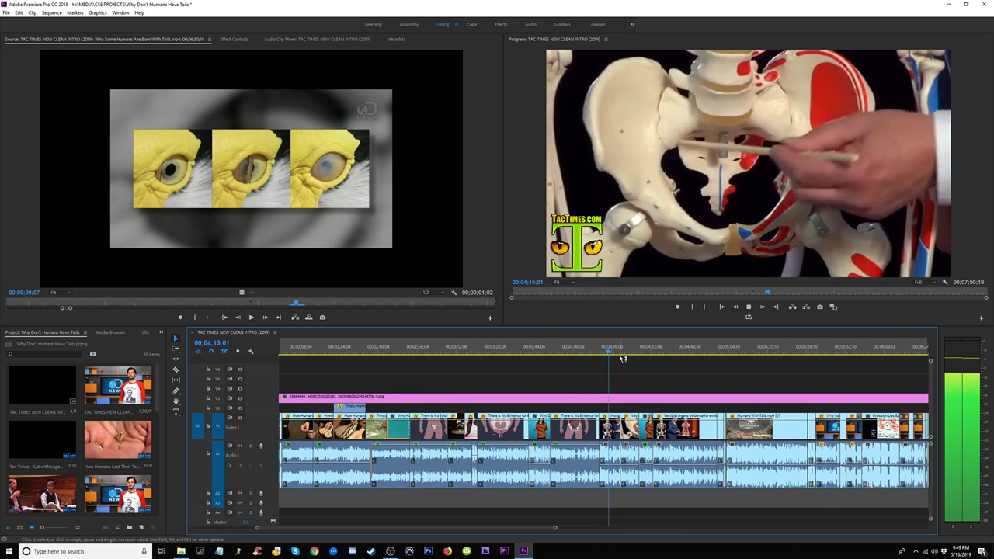
click(636, 353)
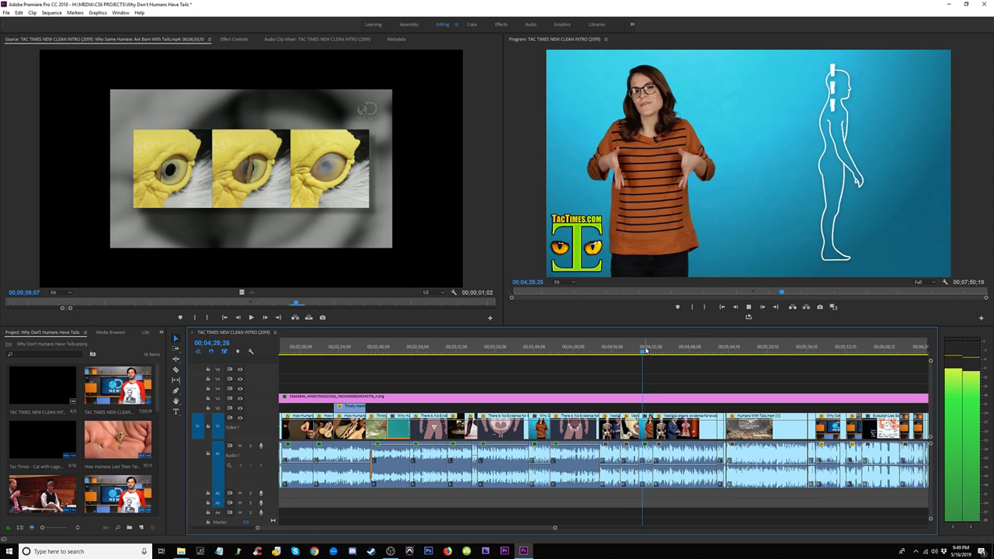
Step: Check the spine-outline presenter clips at about 3:45 and 4:28 in the sequence
key(=)
key(minus)
key(minus)
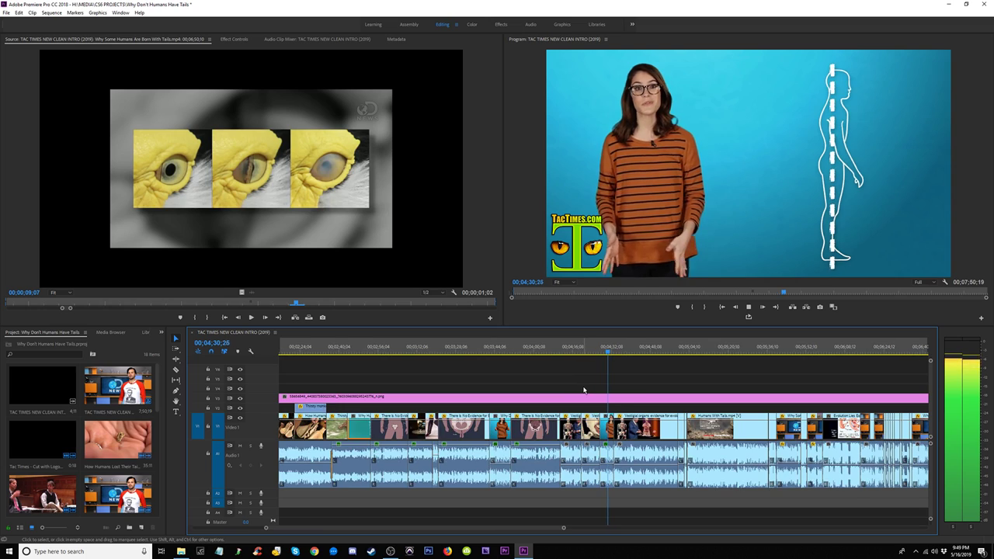
click(491, 352)
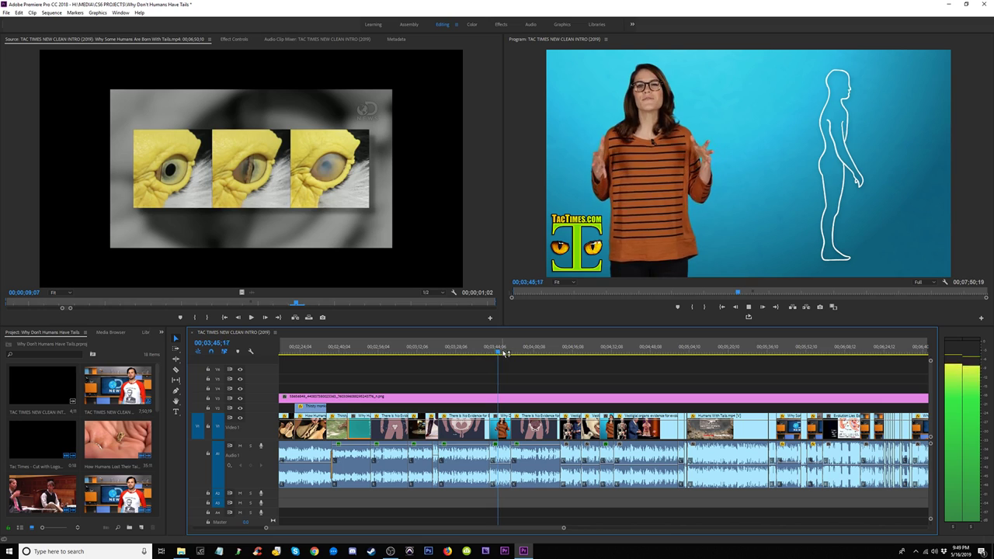
click(600, 353)
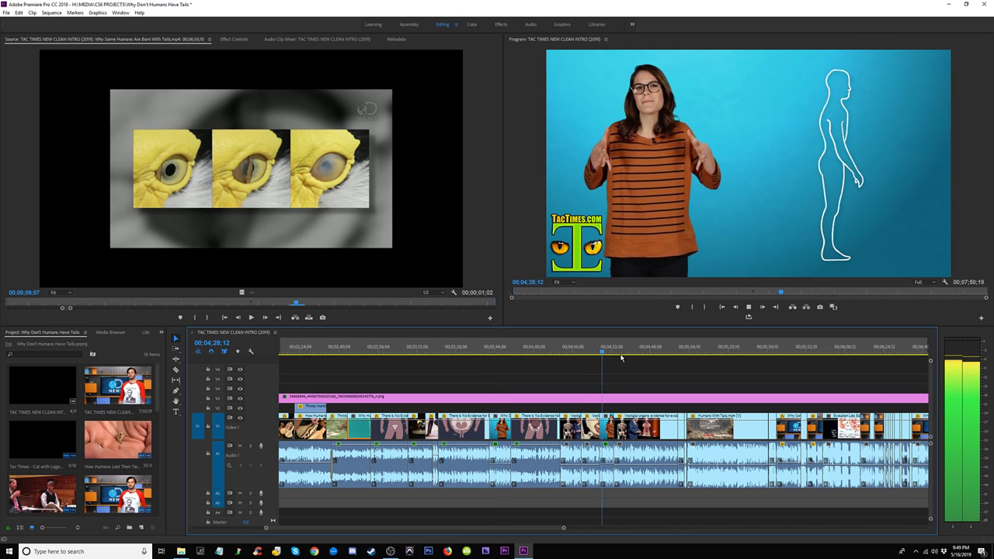
Step: Apply the Fast Color Corrector effect to the spine-outline presenter clip at about 4:30
key(=)
key(=)
click(622, 425)
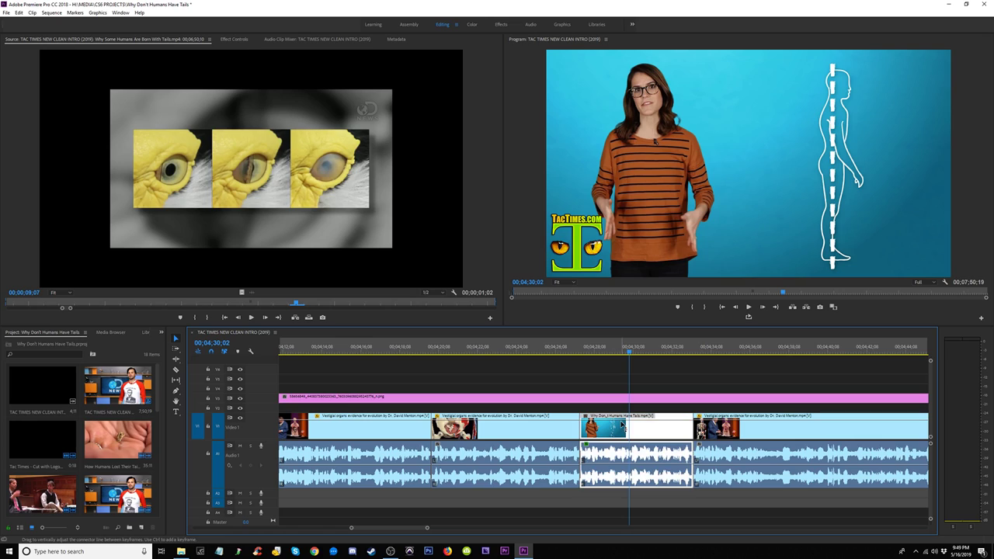
click(235, 39)
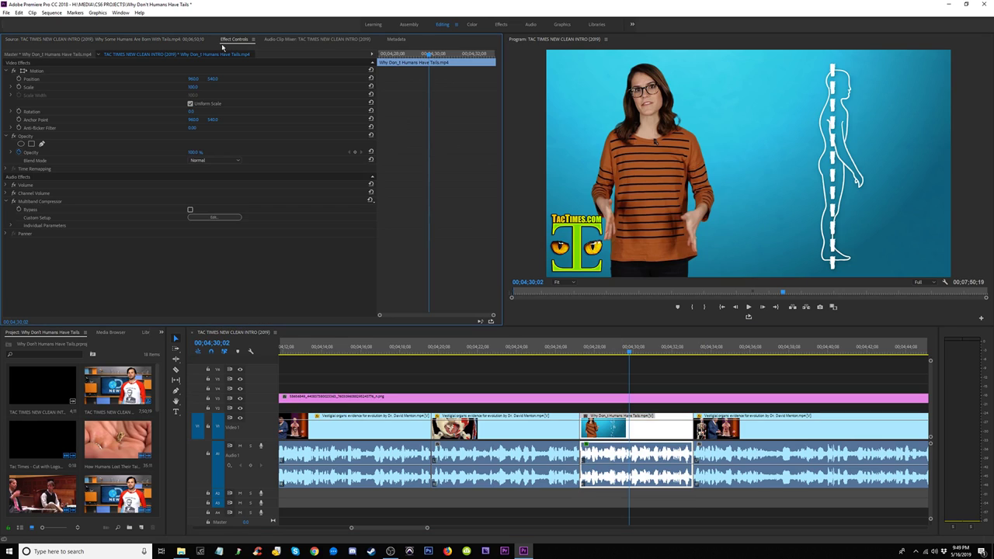
click(128, 333)
click(162, 334)
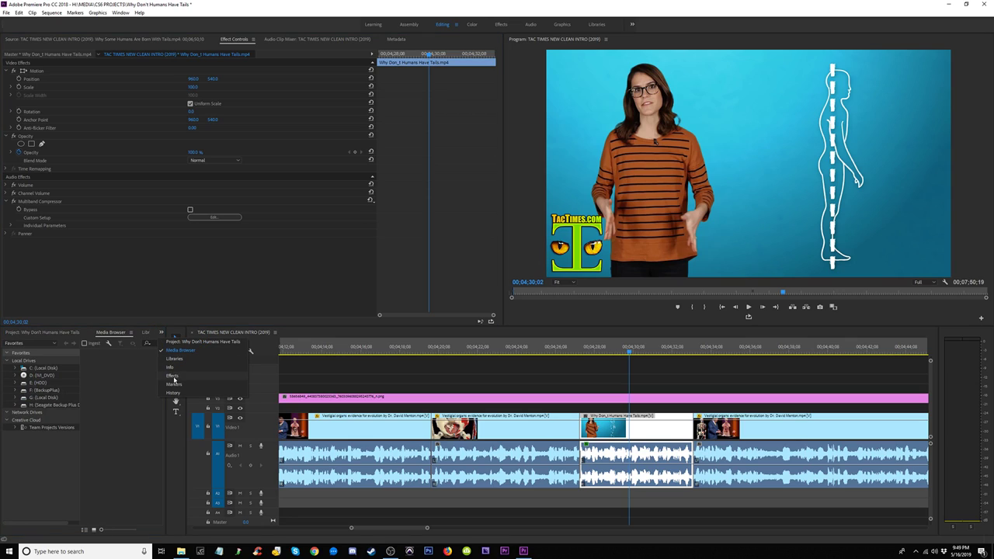
click(173, 377)
click(9, 401)
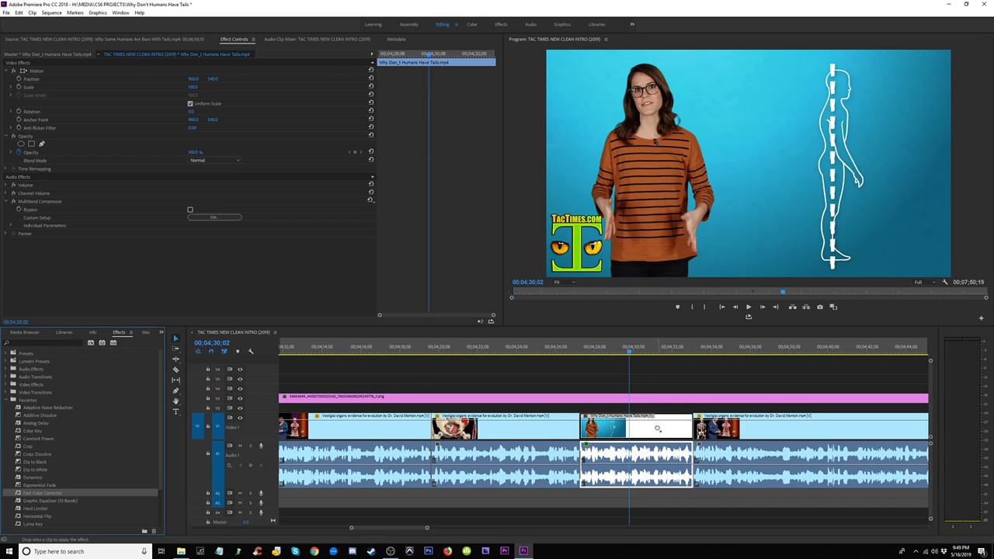
drag(657, 427, 657, 427)
Step: Make the presenter clip black and white with saturation 0, input black level about 29.7 and input white level about 216
scroll(270, 250, down, 10)
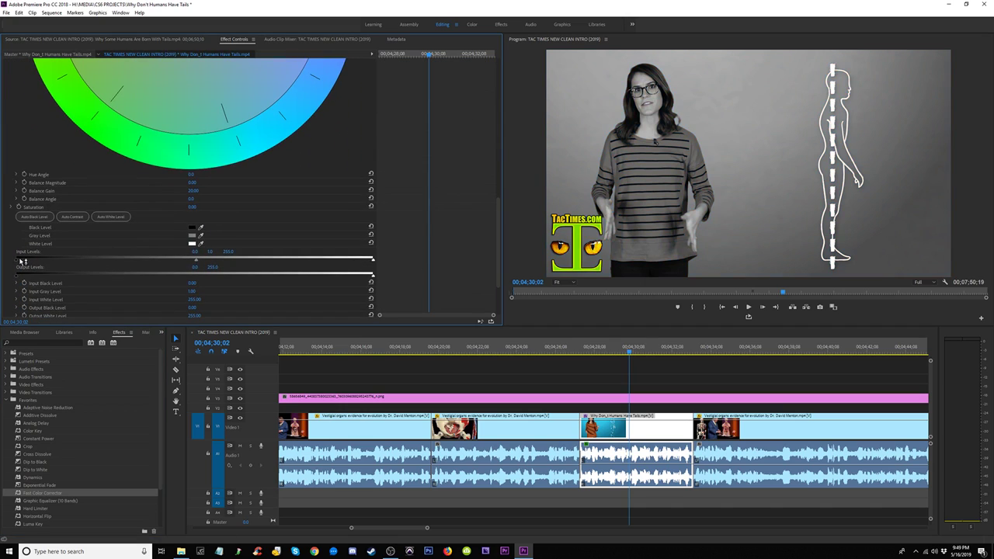
drag(21, 262, 61, 259)
drag(372, 262, 318, 260)
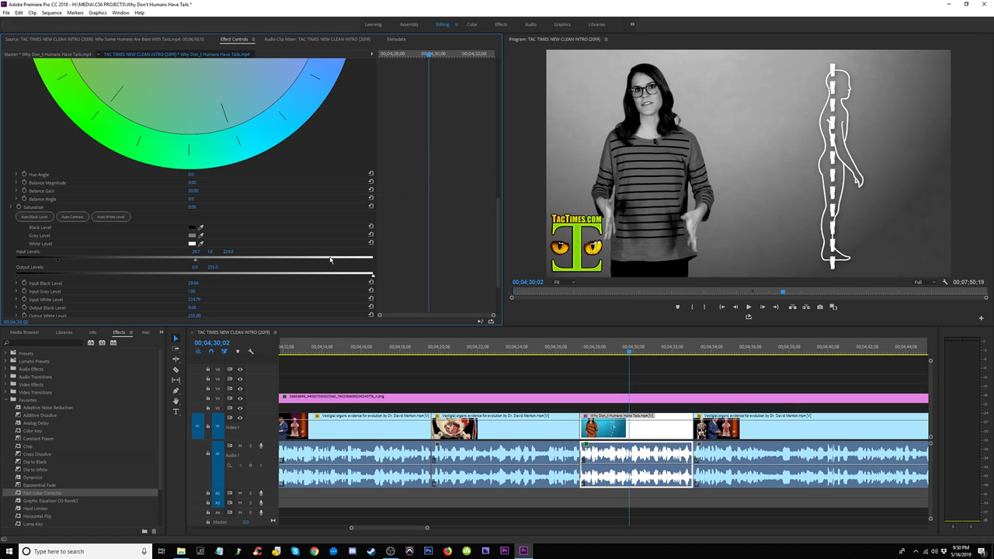
Step: Play back the black-and-white presenter clip between about 4:28 and 4:30, and save the project
click(546, 349)
key(space)
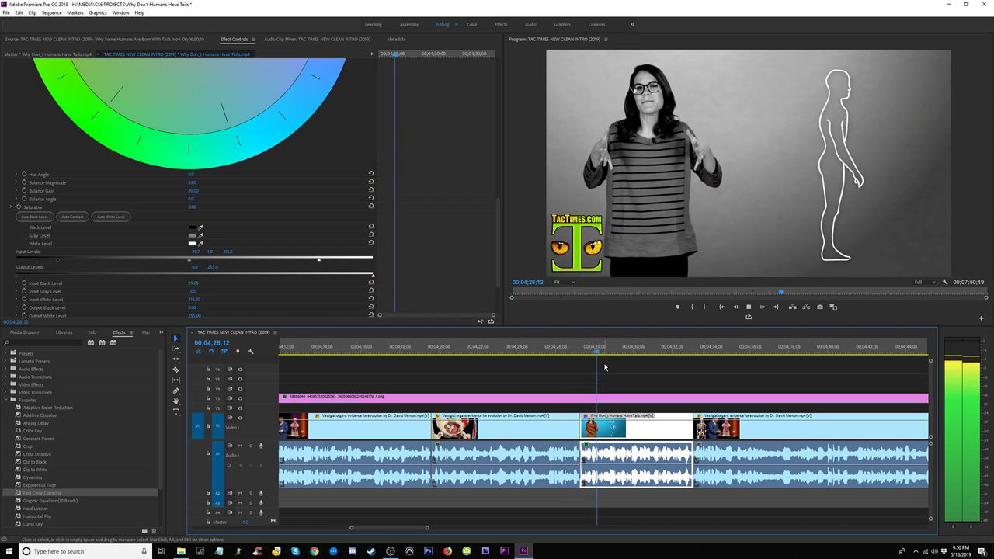
key(minus)
key(minus)
key(minus)
key(minus)
key(minus)
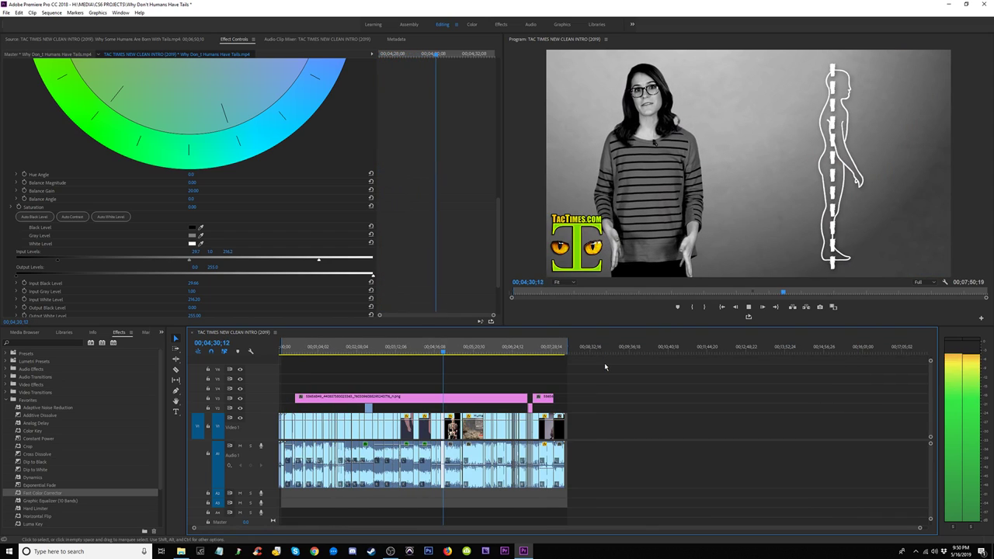
key(ctrl+s)
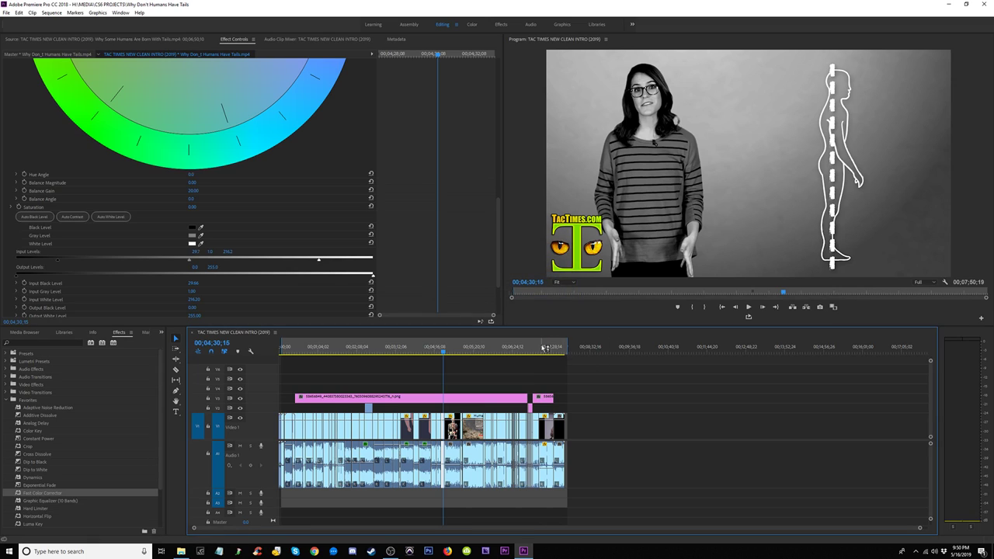
Step: Review the eye-diagram and bird-eye footage between about 6:44 and 6:50 near the end of the sequence
click(544, 348)
key(equal)
key(equal)
key(equal)
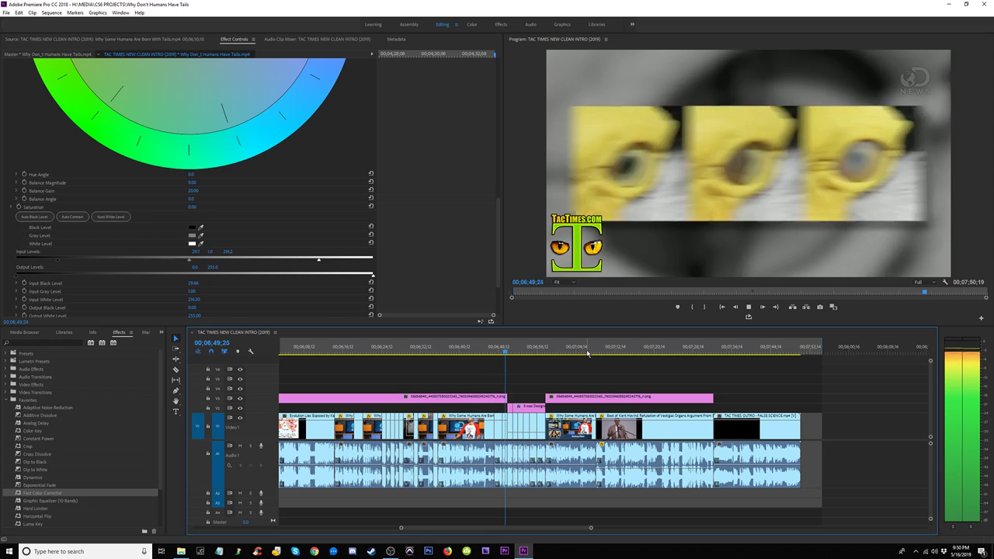
click(469, 349)
key(space)
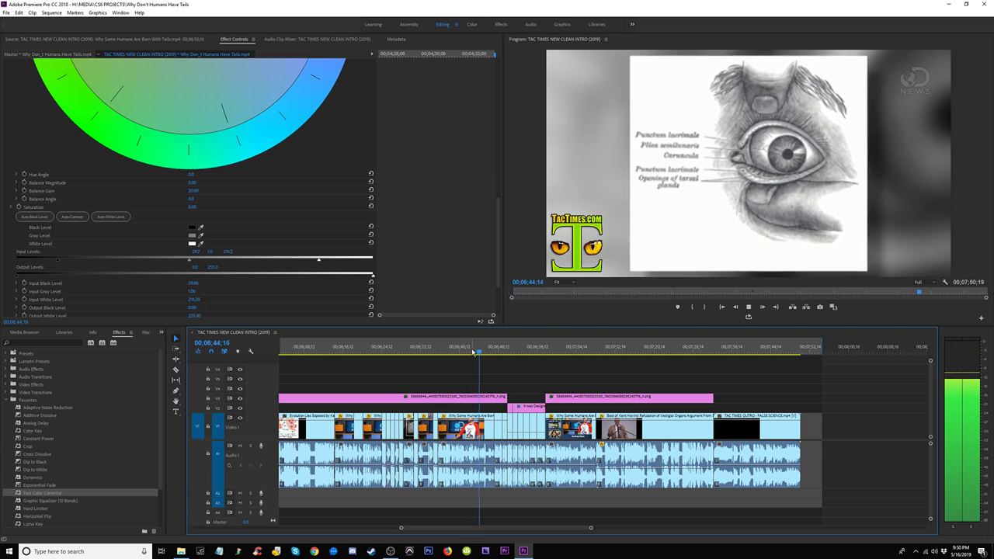
click(464, 351)
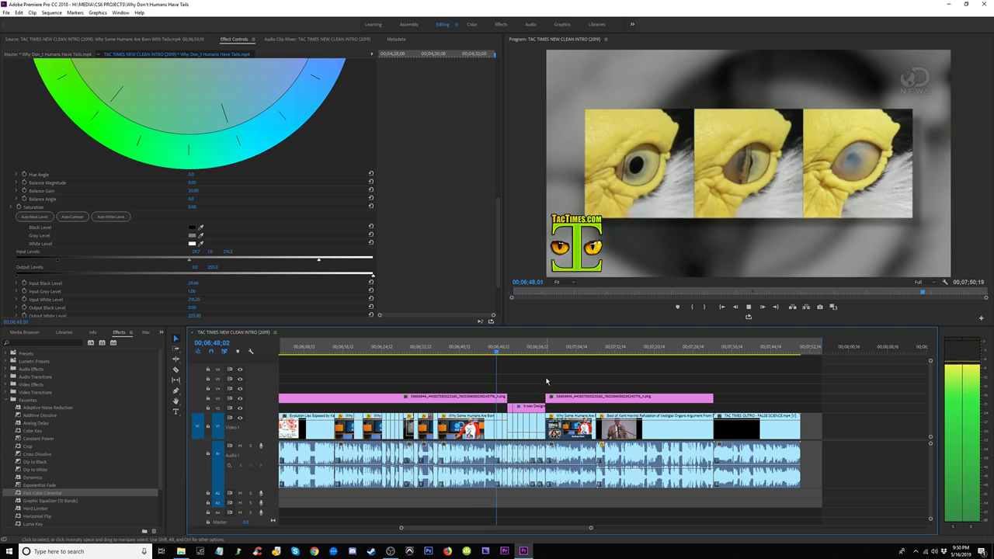
Step: Review the lead-in to the REWIND title and stop the playhead at 6:47:17, before the first bird-eye clip
key(=)
key(=)
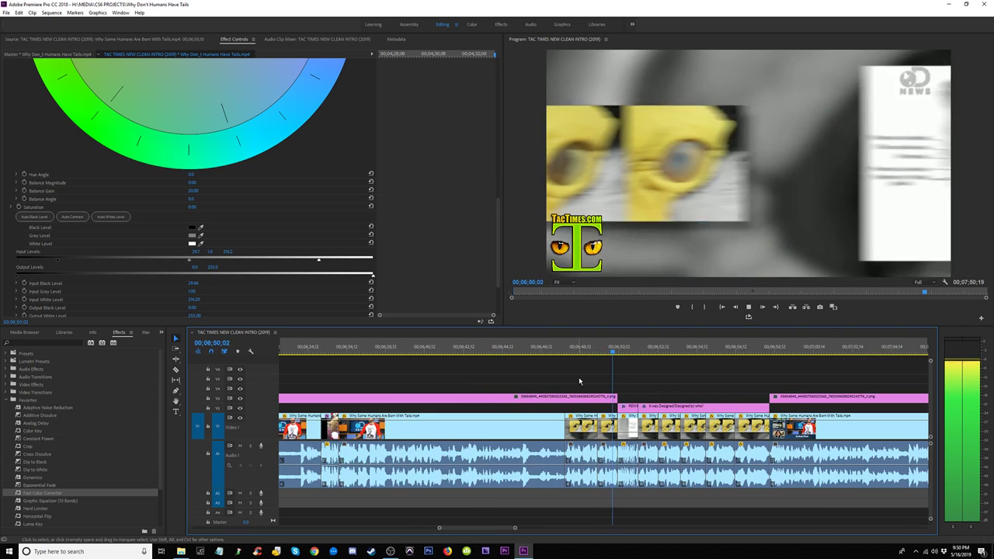
click(626, 348)
click(623, 349)
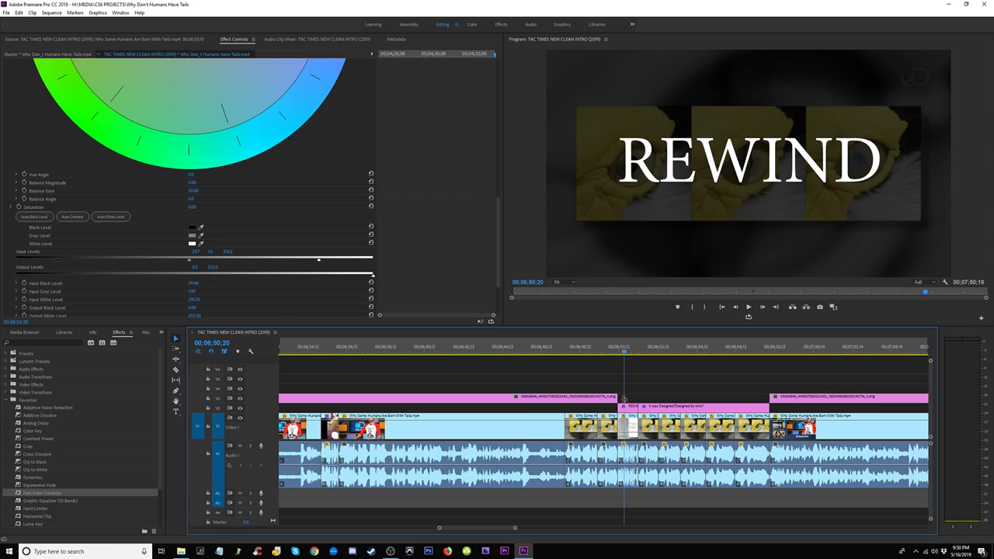
click(557, 349)
key(space)
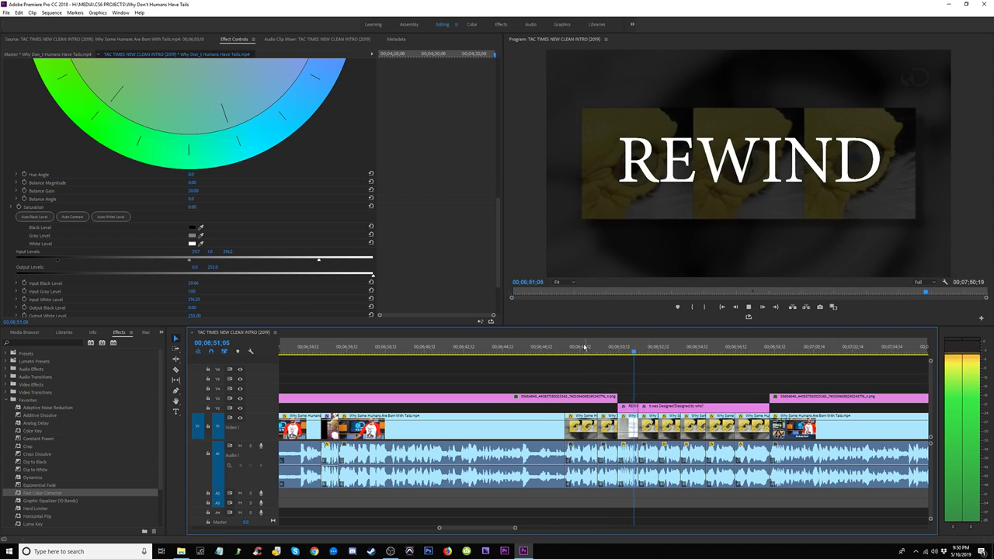
click(548, 348)
key(space)
key(space)
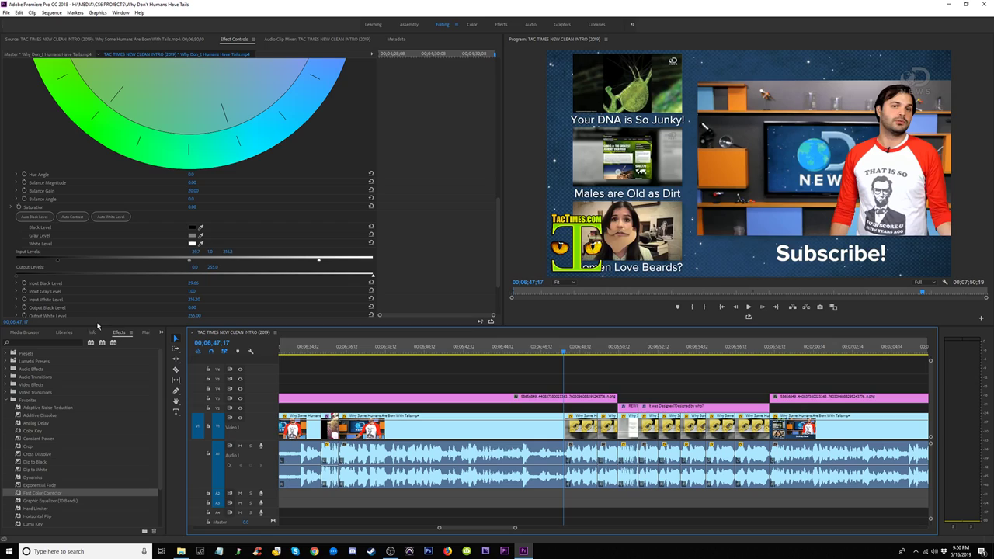
Step: Find the New Tac Times Logo Cut clip in the project media and open it in the Source monitor
click(25, 333)
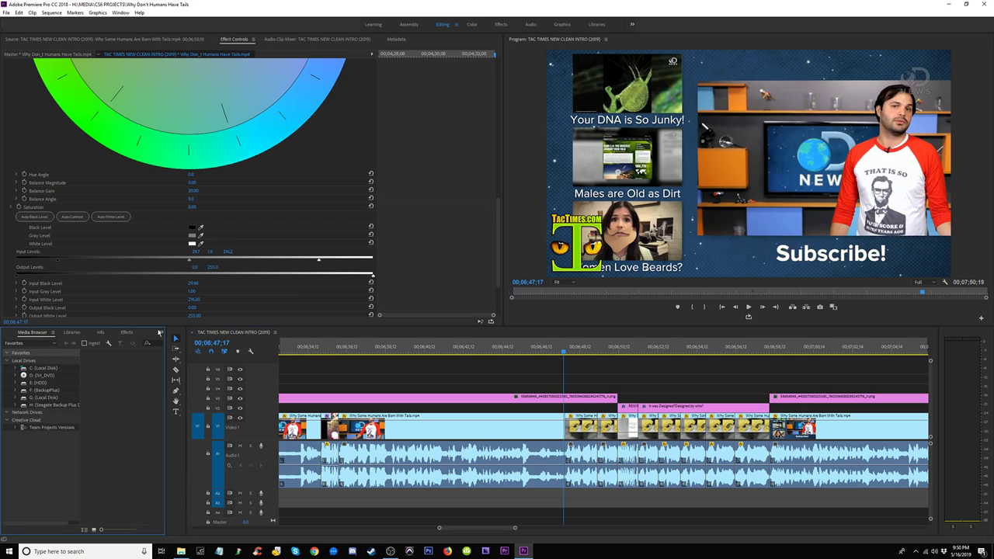
click(159, 332)
click(172, 375)
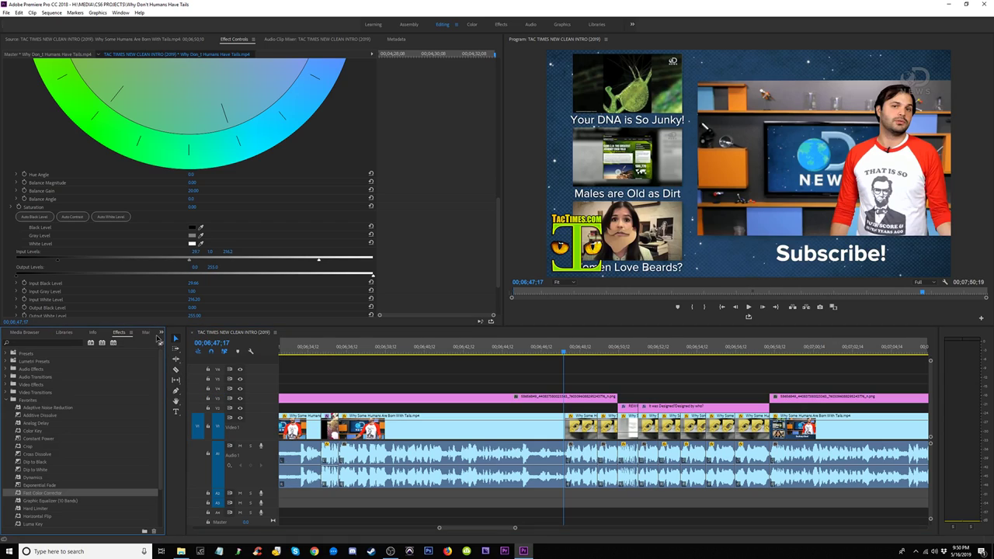
click(161, 333)
click(21, 333)
click(72, 333)
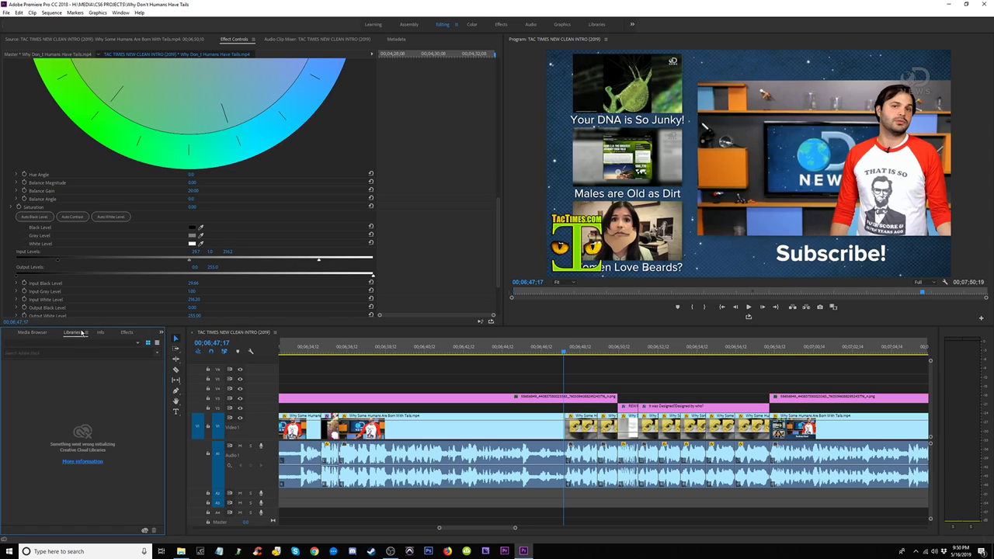
click(93, 333)
click(122, 333)
click(159, 332)
click(187, 341)
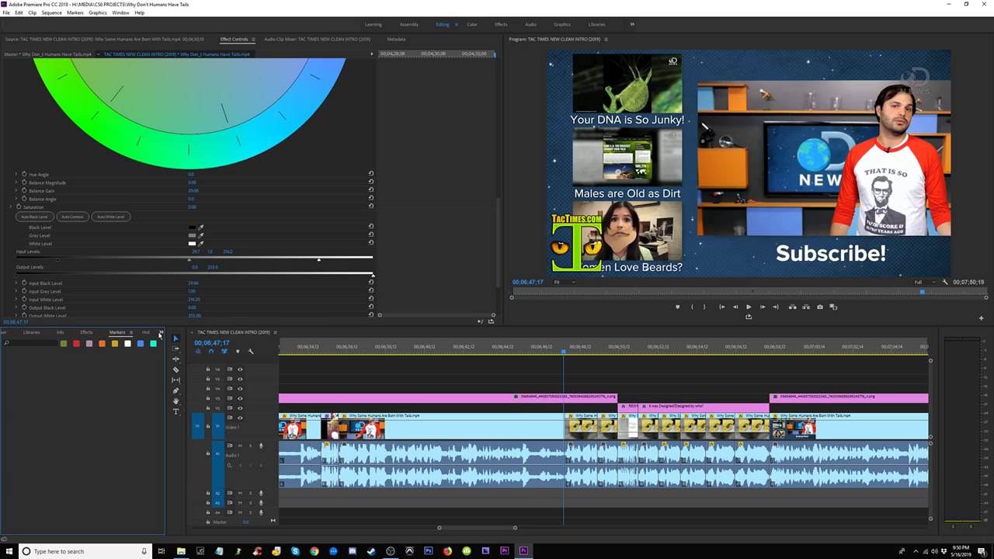
scroll(119, 444, down, 5)
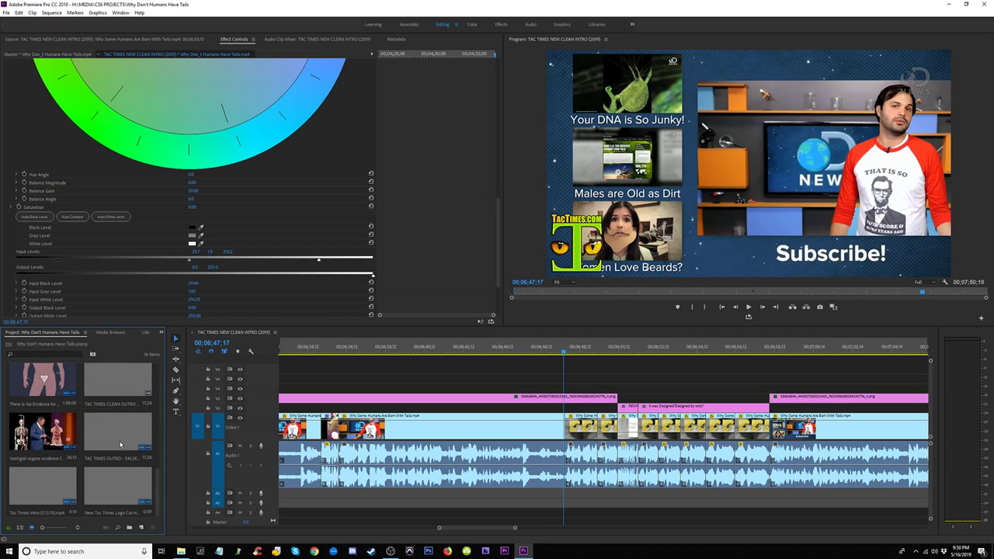
click(125, 442)
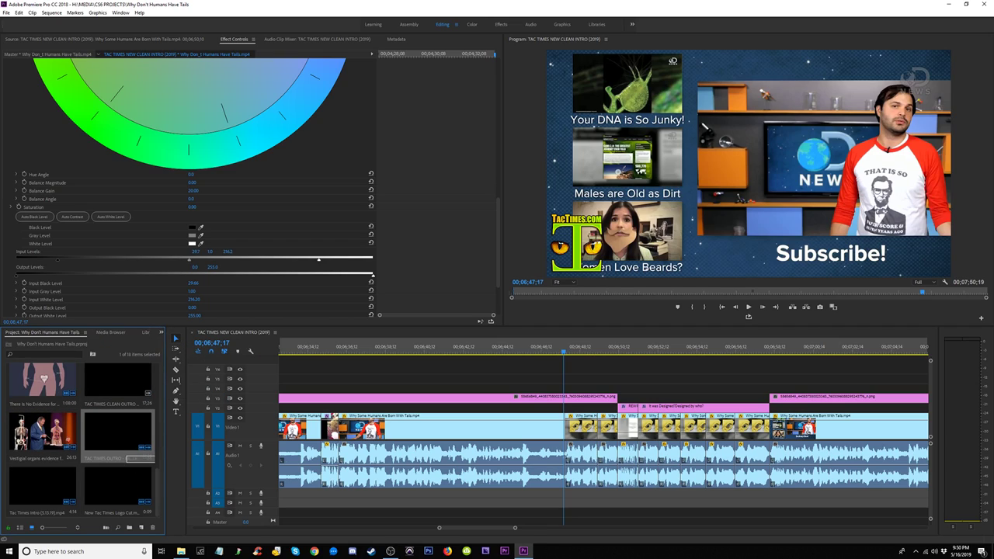
double_click(118, 485)
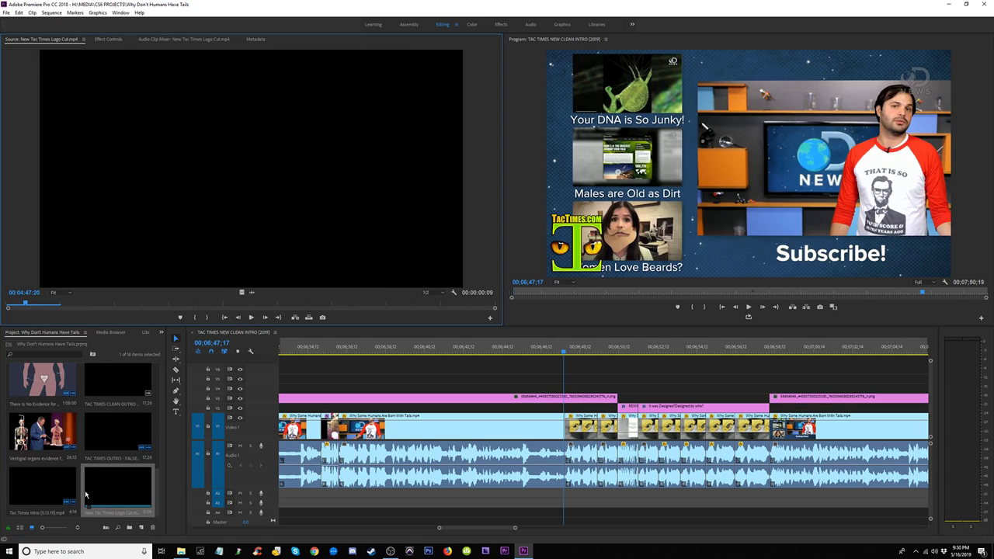
Step: Insert the New Tac Times Logo Cut clip at 6:47:17 between the presenter and bird-eye clips, and play across it
drag(85, 494, 565, 455)
click(558, 350)
key(space)
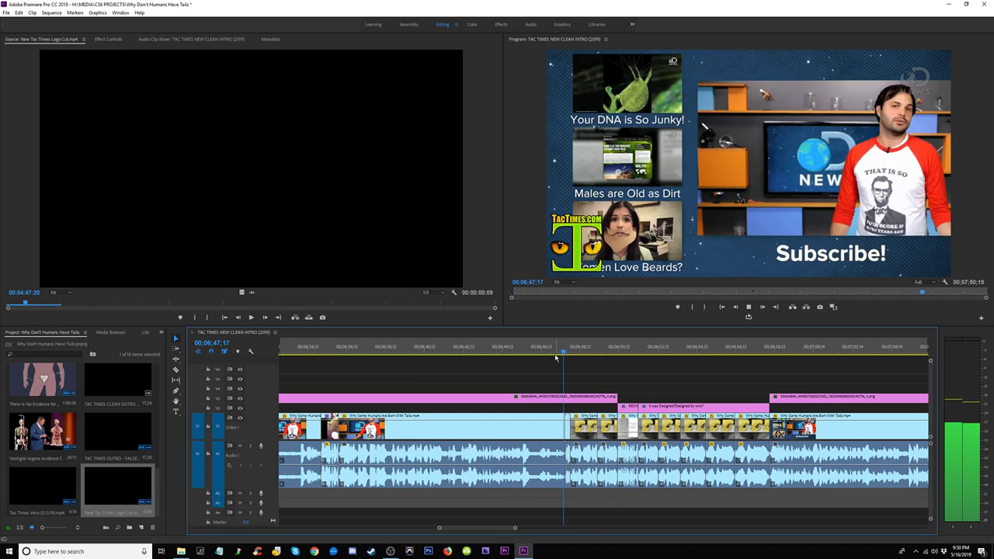
key(equal)
key(equal)
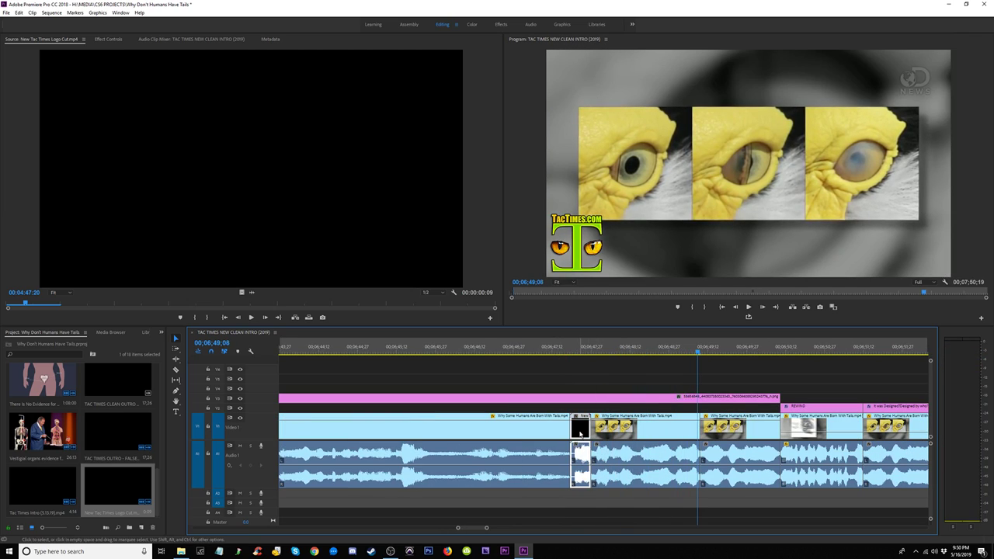
Step: Shift the logo clip slightly earlier over the presenter clip's end, extend the bird-eye clip back to meet it, and check playback
drag(583, 436, 575, 436)
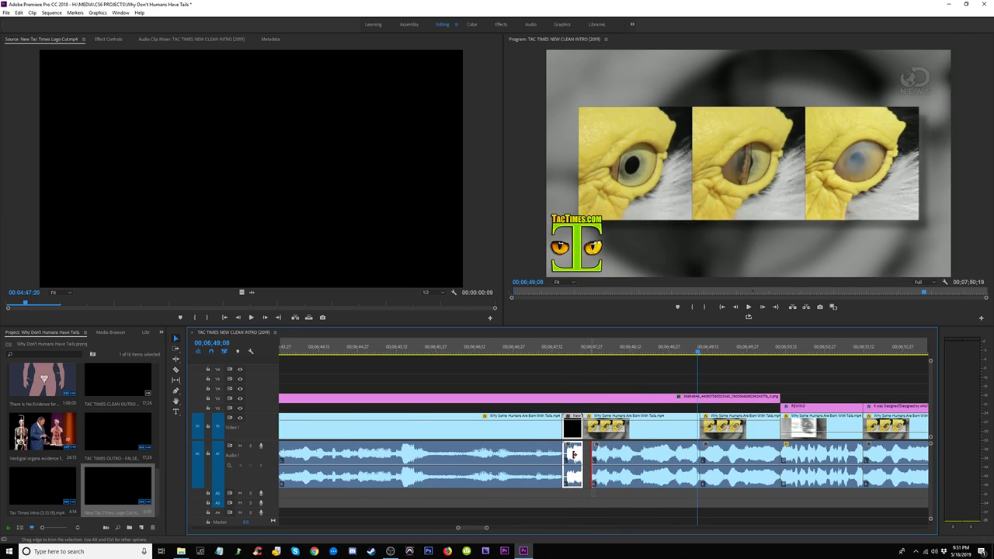
click(500, 351)
key(space)
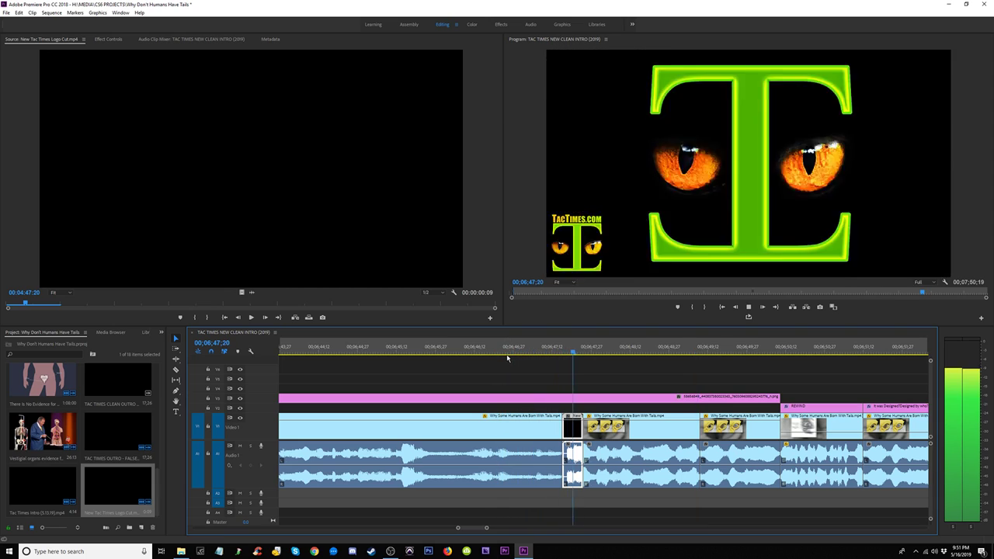
key(space)
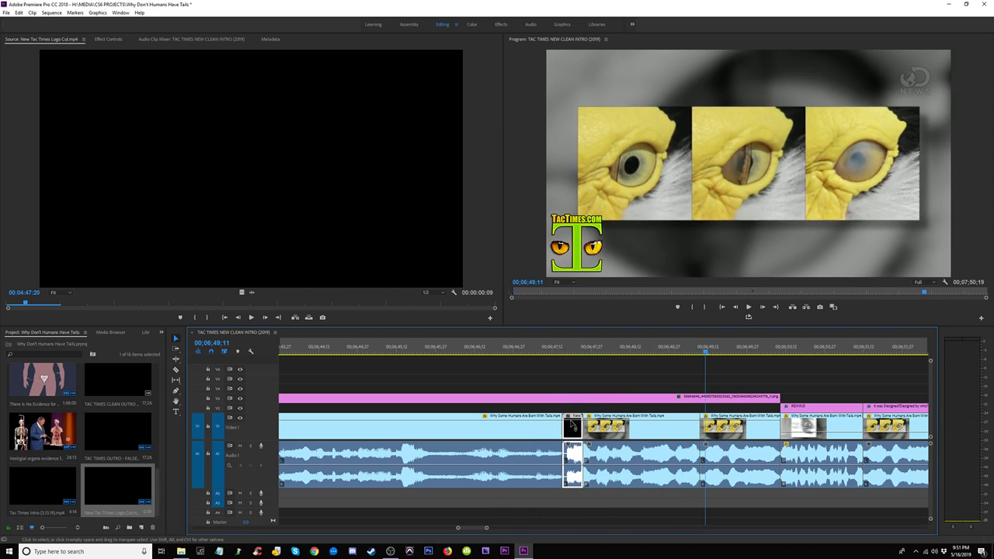
Step: Nudge the logo clip a little further into the presenter clip, close the gap before the bird-eye footage, and replay from about 6:46
drag(571, 437, 576, 432)
click(587, 452)
click(448, 347)
key(space)
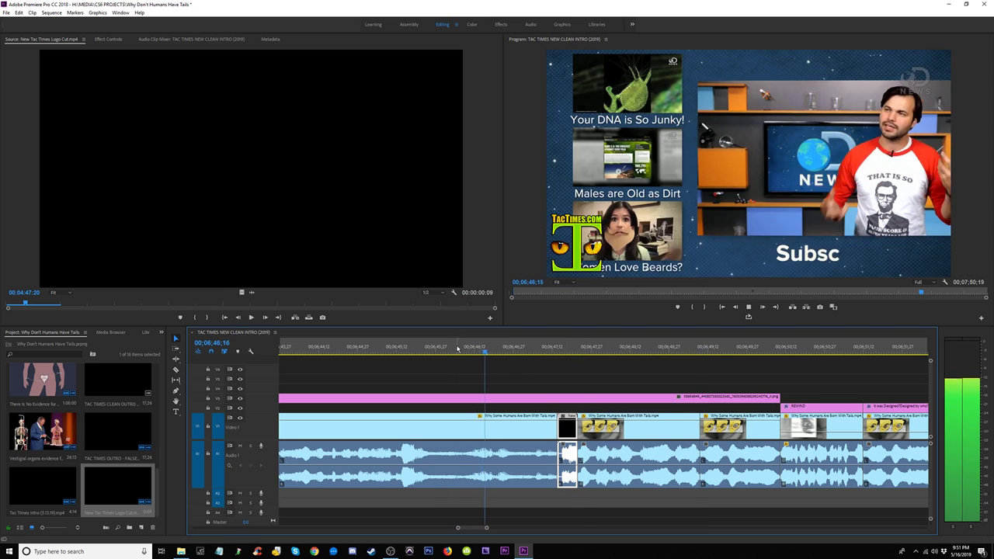
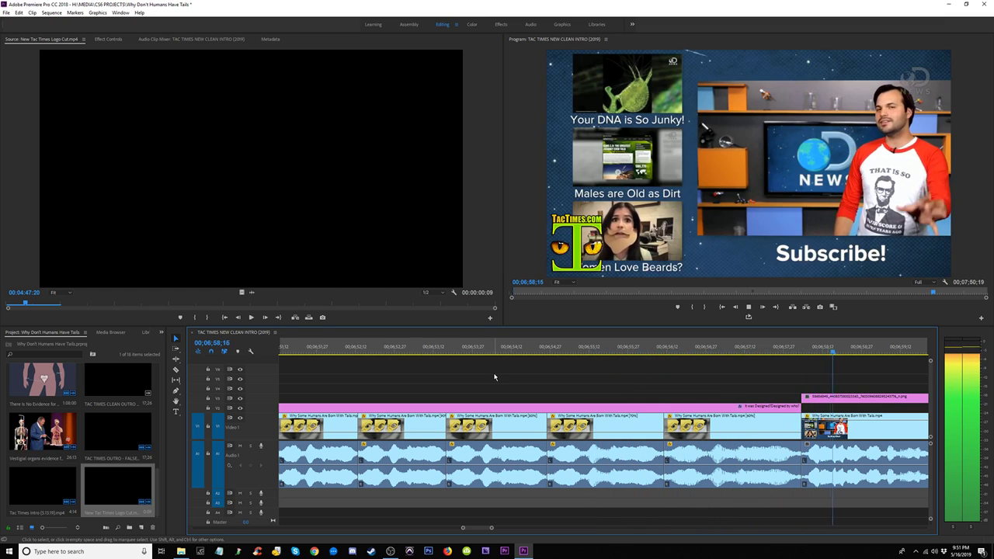
Step: Review playback of the Subscribe presenter clip after the bird-eye gag, from about 6:58 to 7:06
key(minus)
key(minus)
key(minus)
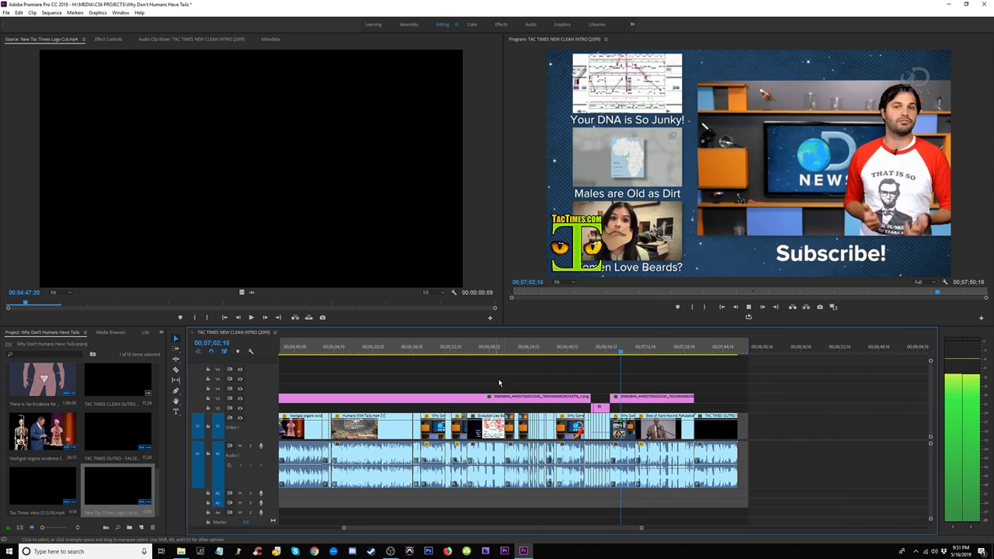
key(equal)
key(equal)
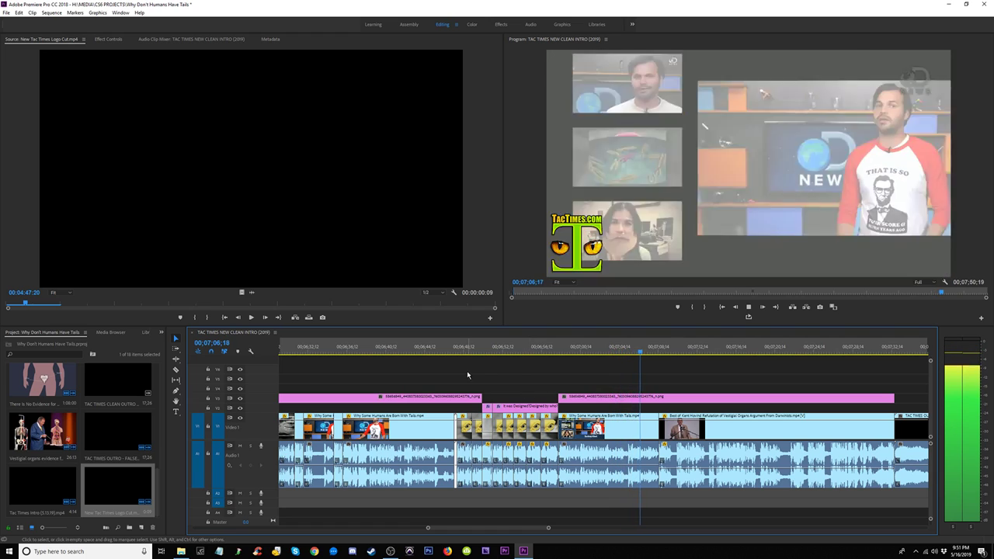
Step: Play the quick cuts between the audience and presenter clips from about 6:23 to 6:26
key(minus)
click(440, 355)
drag(441, 355, 411, 356)
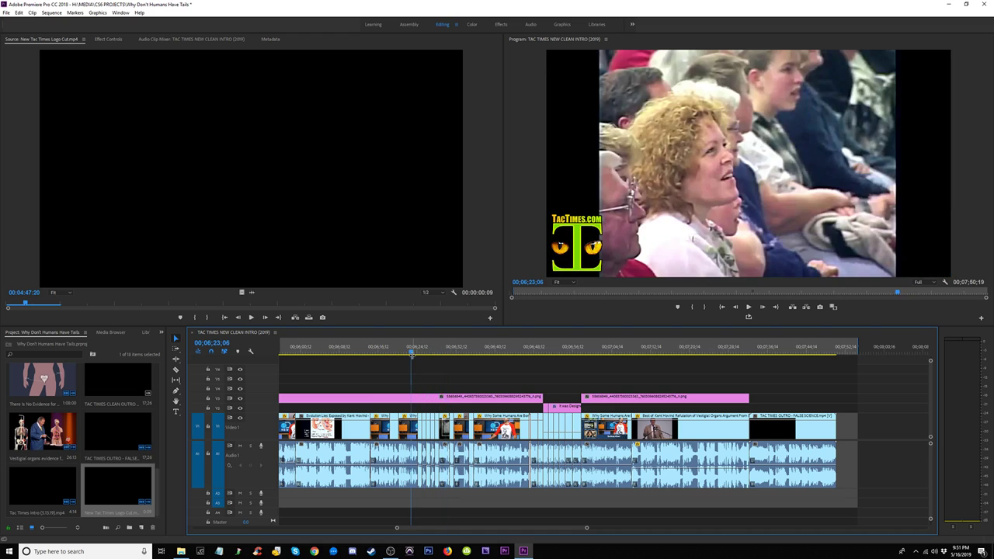
key(space)
key(equal)
key(equal)
key(equal)
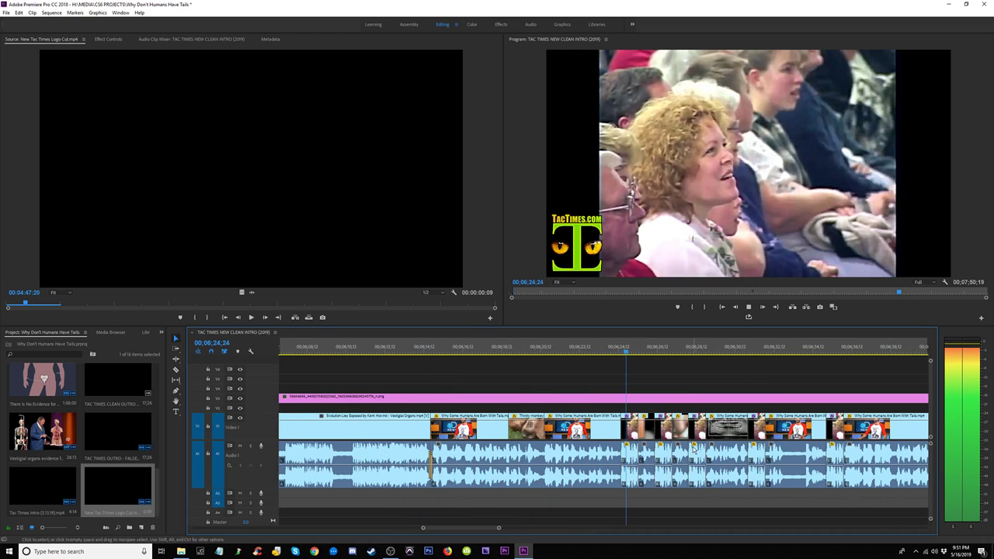
key(minus)
key(space)
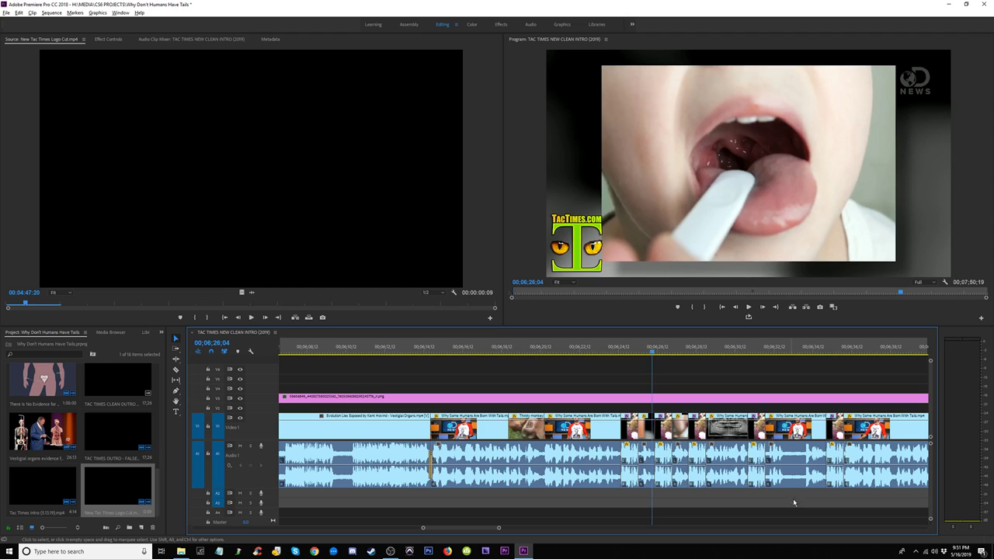
Step: Add the default audio crossfade to the cuts between the audience and presenter clips from about 6:24 to 6:36 and shorten the crossfades
drag(867, 505, 601, 475)
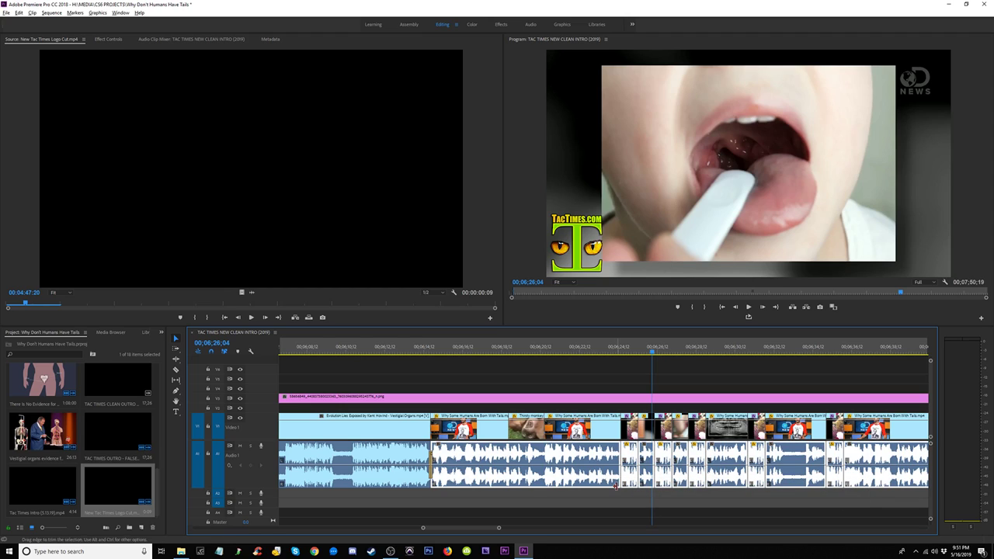
key(ctrl+shift+d)
click(618, 460)
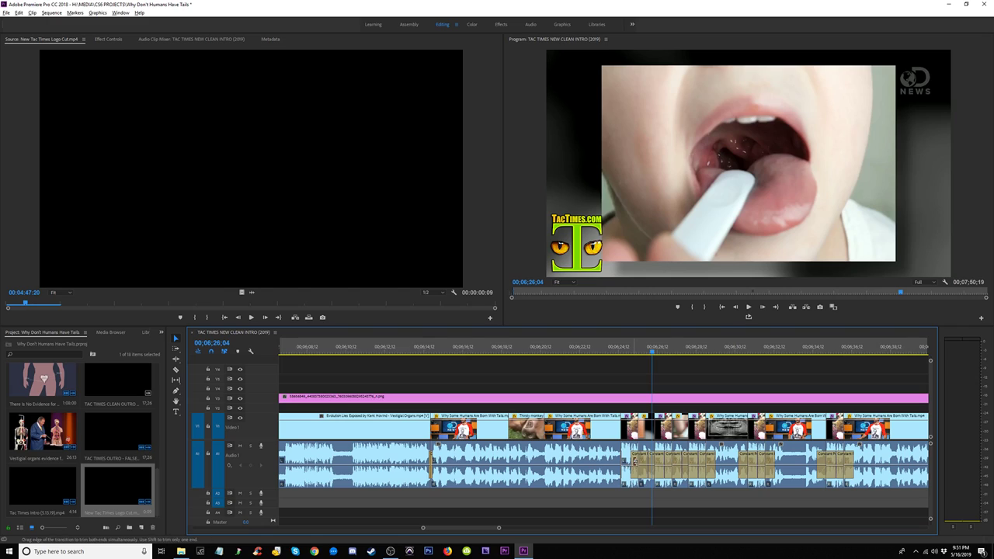
drag(661, 461, 667, 460)
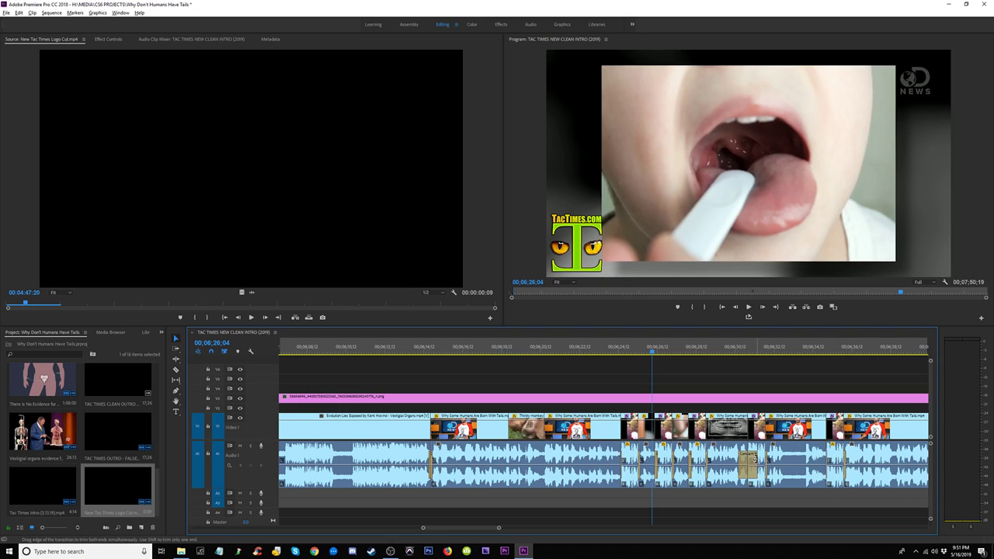
Step: Review the crossfaded cuts by playing from about 6:20 to 6:29
click(607, 355)
key(space)
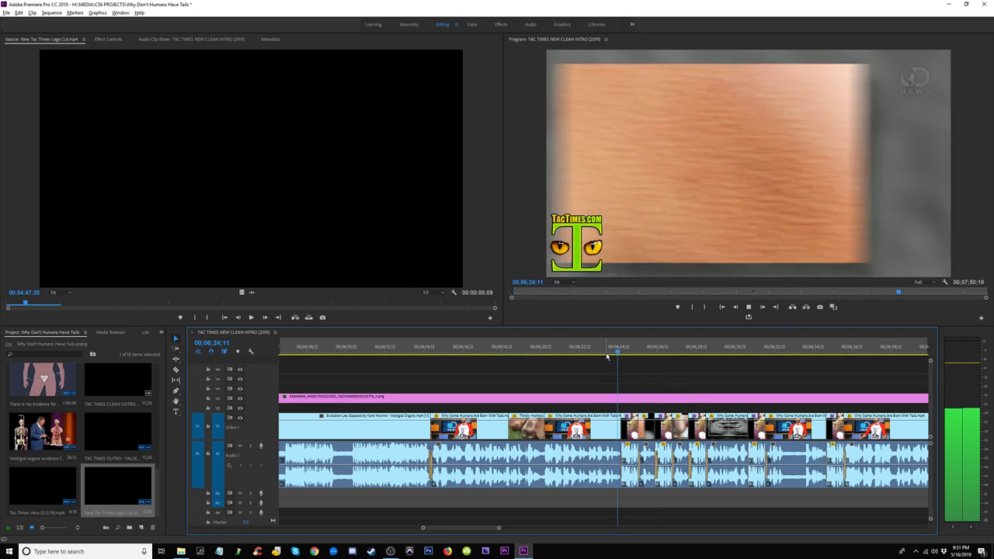
click(542, 355)
key(space)
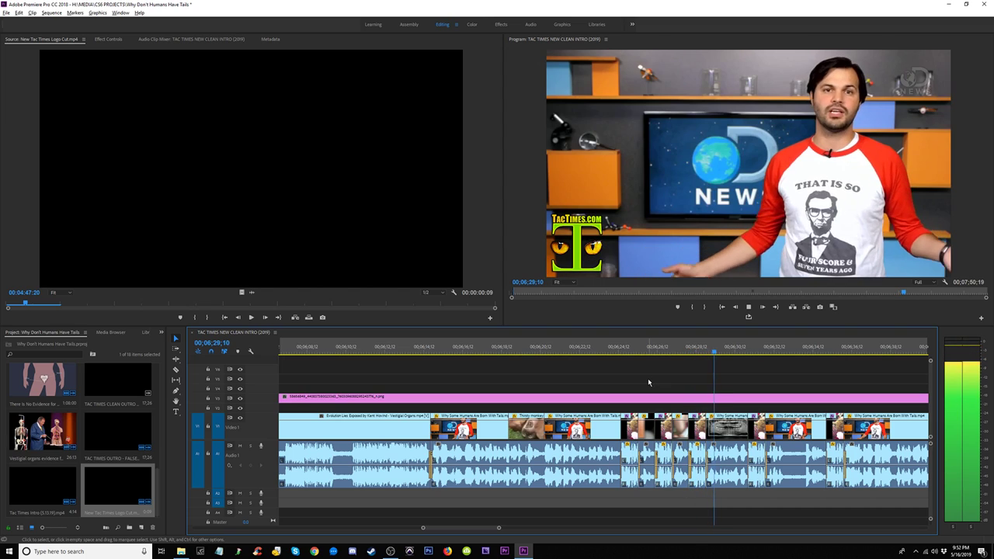
Step: Replay the first audience cutaways closely, from about 6:23 to 6:26:13, to check the audio crossfades
click(612, 353)
key(space)
key(=)
key(=)
key(space)
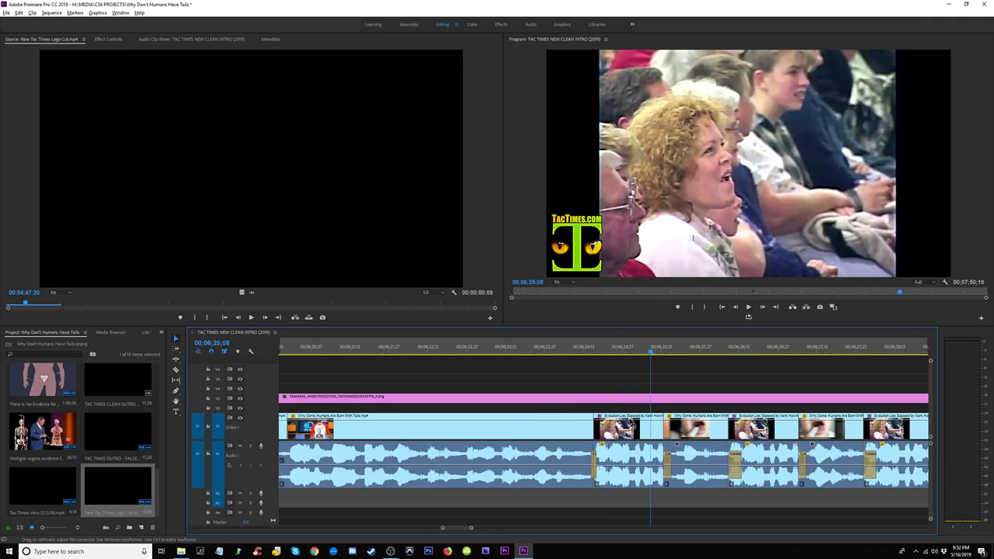
click(594, 353)
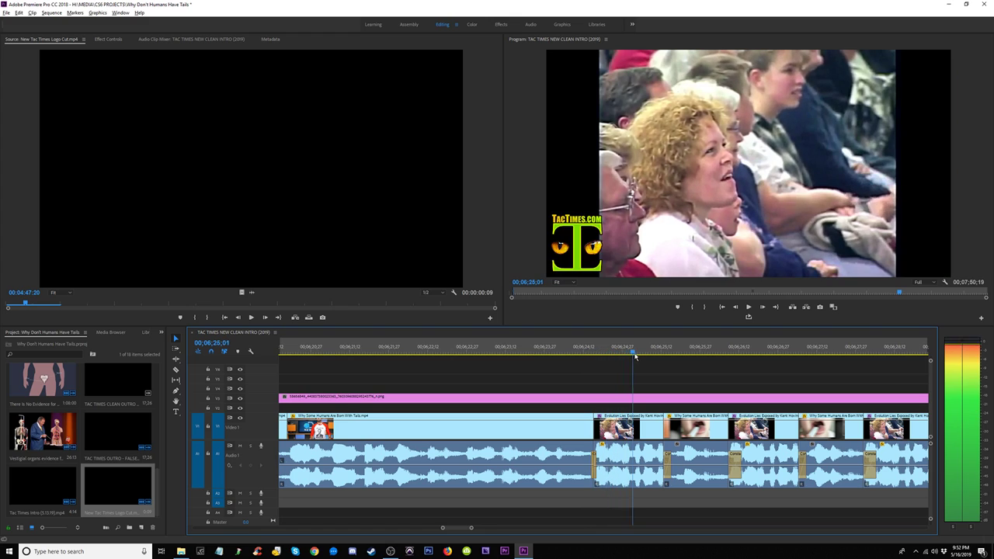
drag(635, 356, 515, 356)
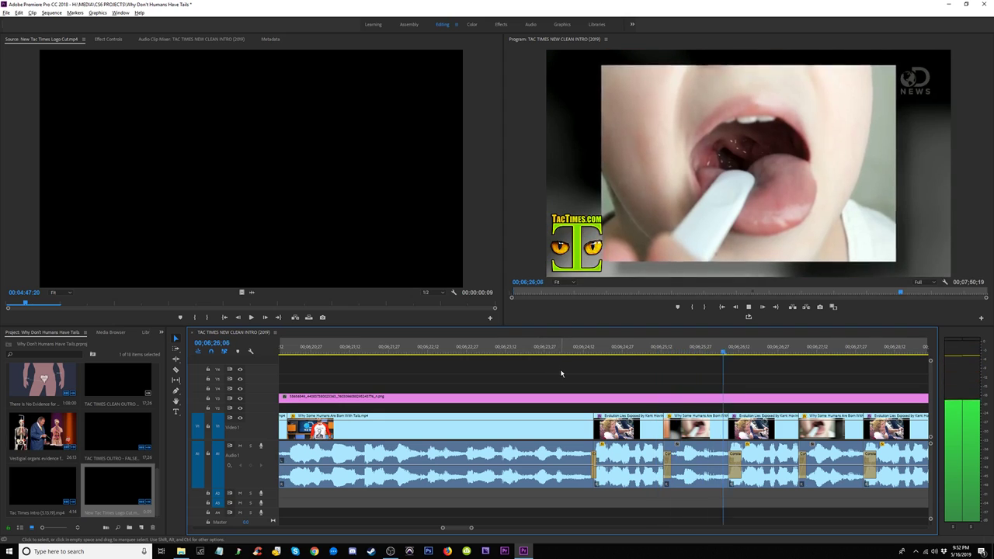
key(space)
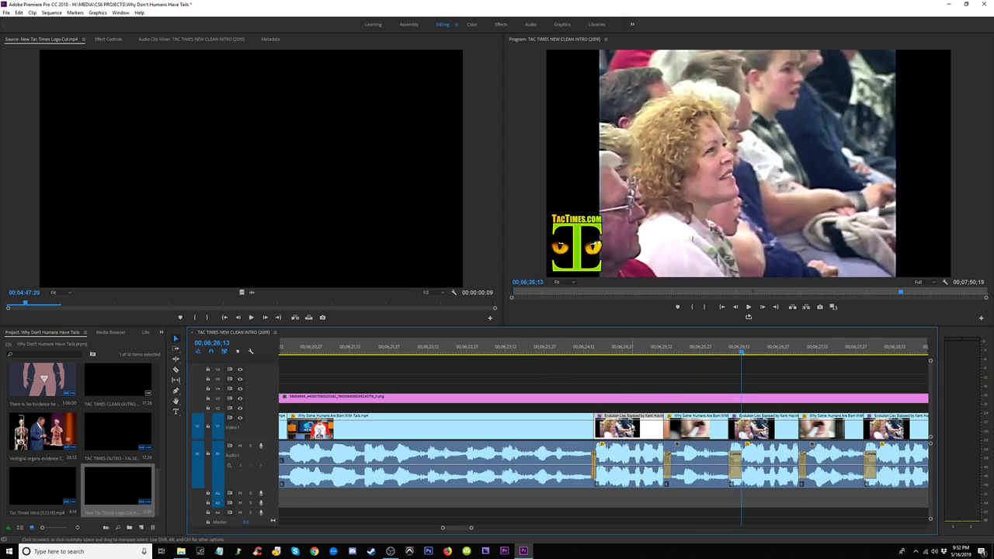
Step: Try to cover the first audience cutaway near 6:25 by deleting its video and extending the neighbouring clips over it, then play across it
alt+click(645, 432)
key(Delete)
drag(666, 429, 627, 428)
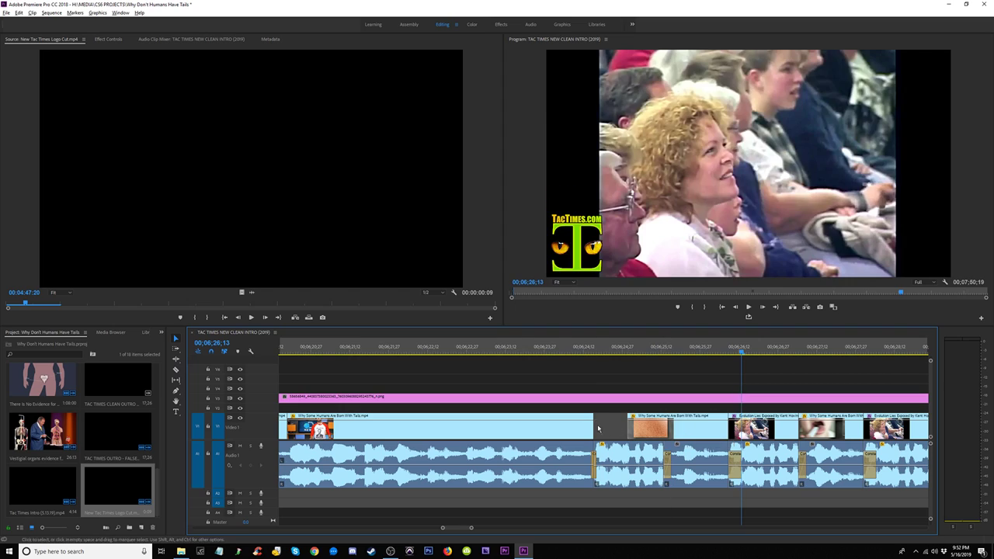
click(588, 426)
key(ctrl+z)
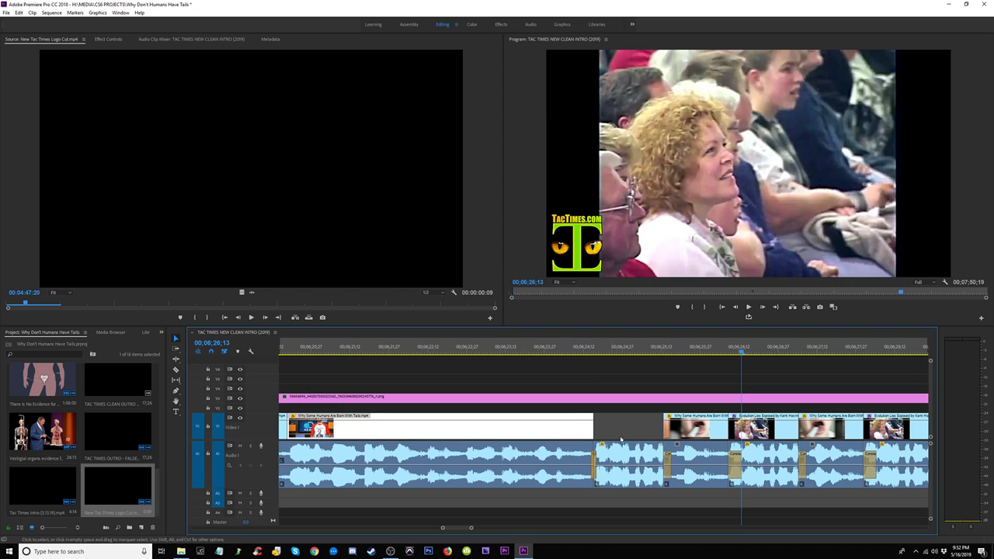
drag(664, 425, 627, 425)
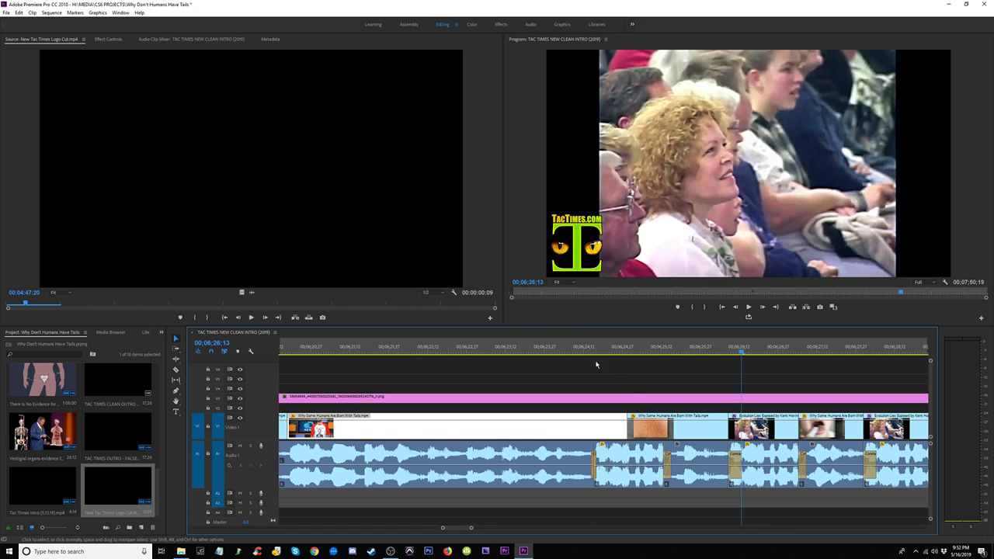
click(569, 346)
key(space)
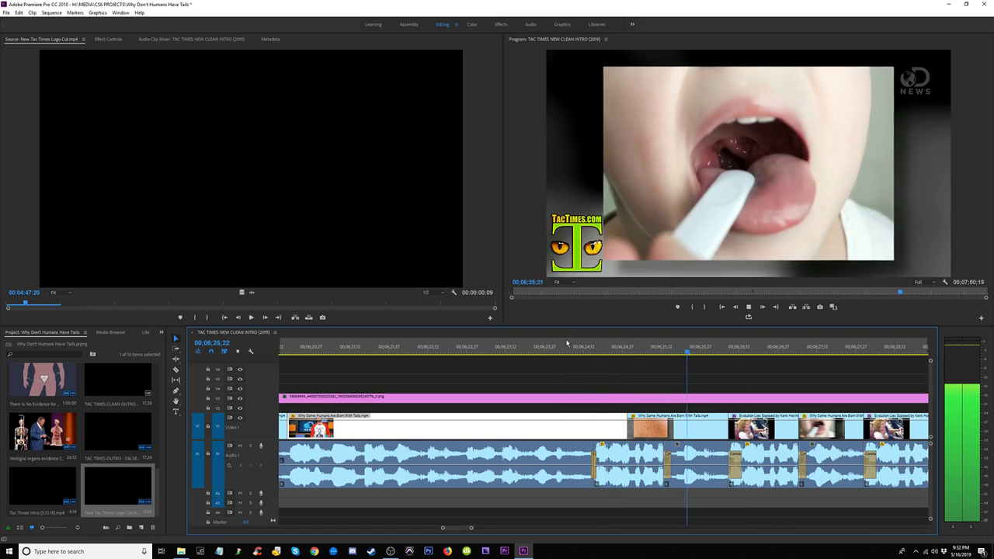
key(space)
Step: Undo the clip extensions and the deletion of the first audience cutaway's video
key(ctrl+z)
key(ctrl+z)
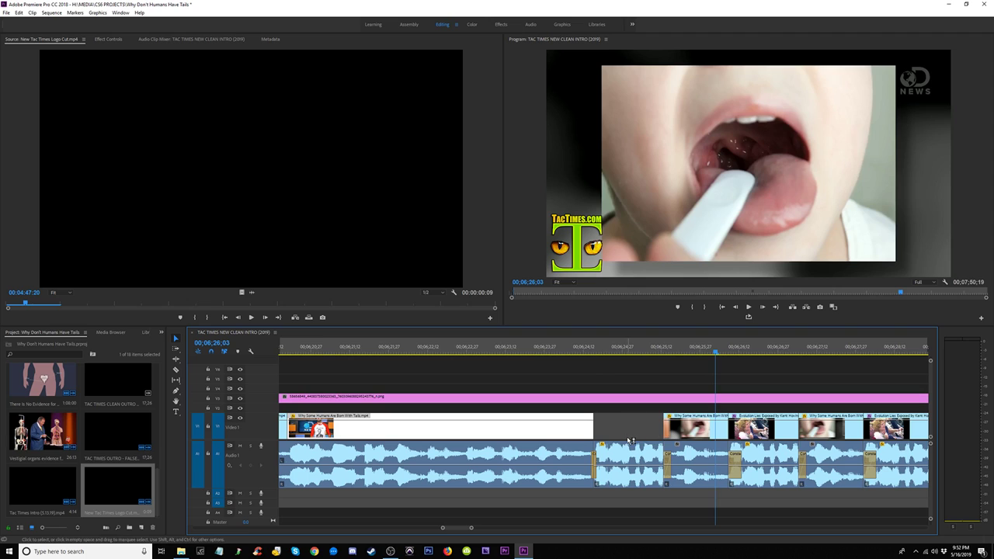
key(ctrl+z)
Step: Shorten the audio crossfade into the second audience cutaway near 6:26:09 while replaying the cuts from about 6:24
click(568, 352)
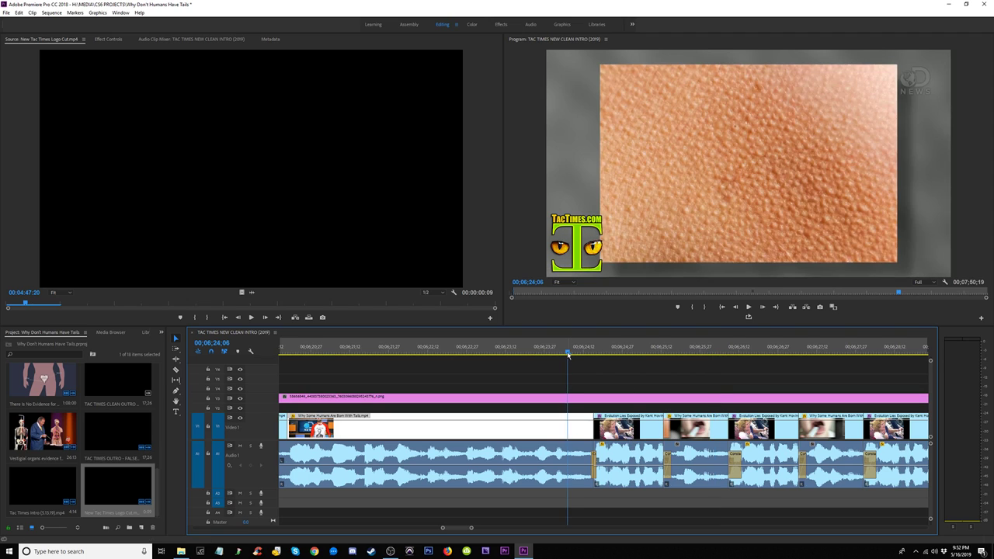
key(space)
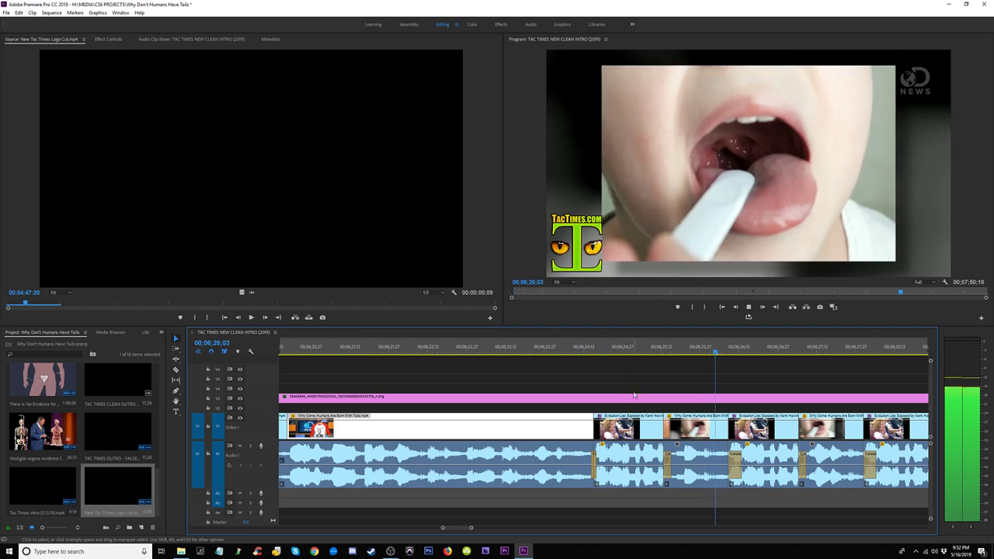
key(space)
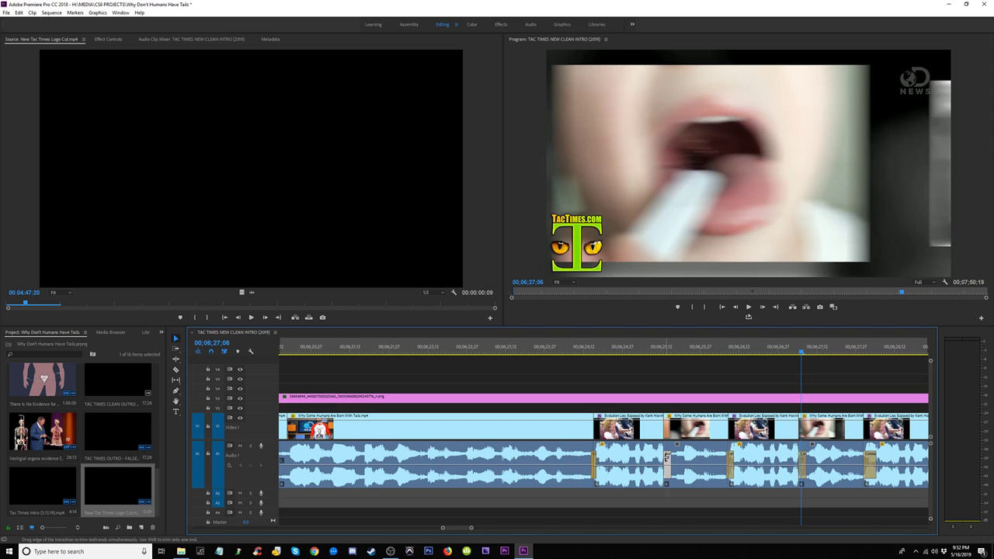
click(649, 348)
key(space)
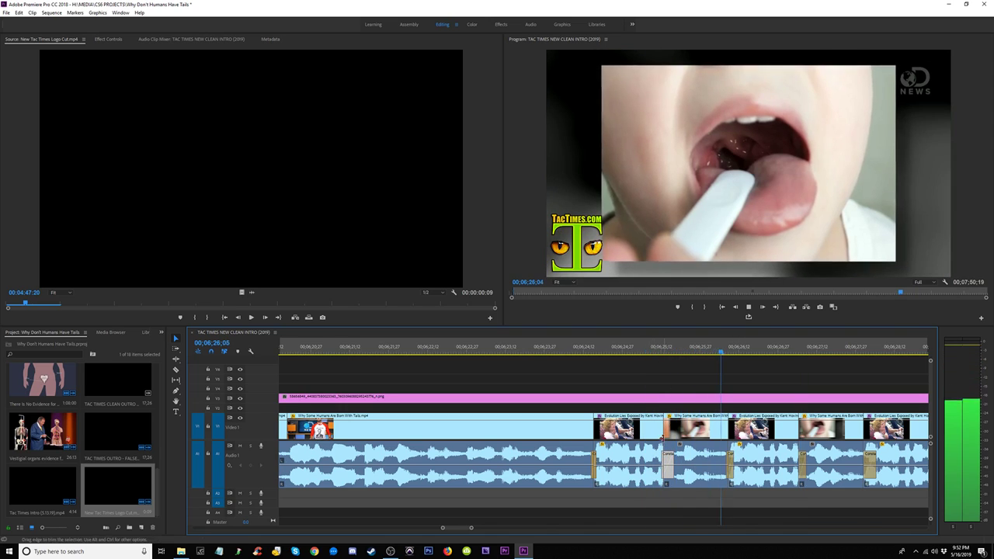
key(space)
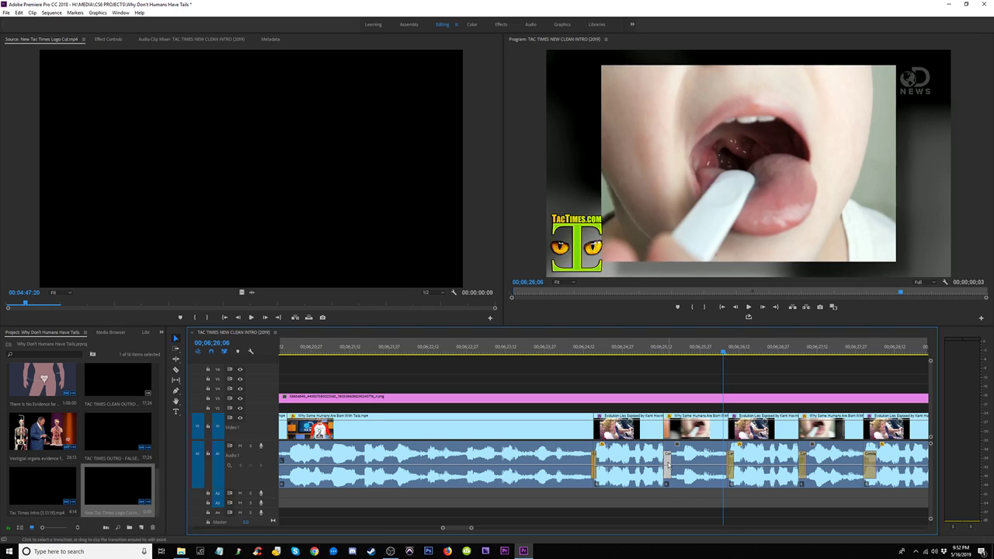
Step: Shift the audio crossfades near 6:25:13 and 6:27:06 slightly earlier, ahead of their cuts, and replay them
click(612, 344)
key(space)
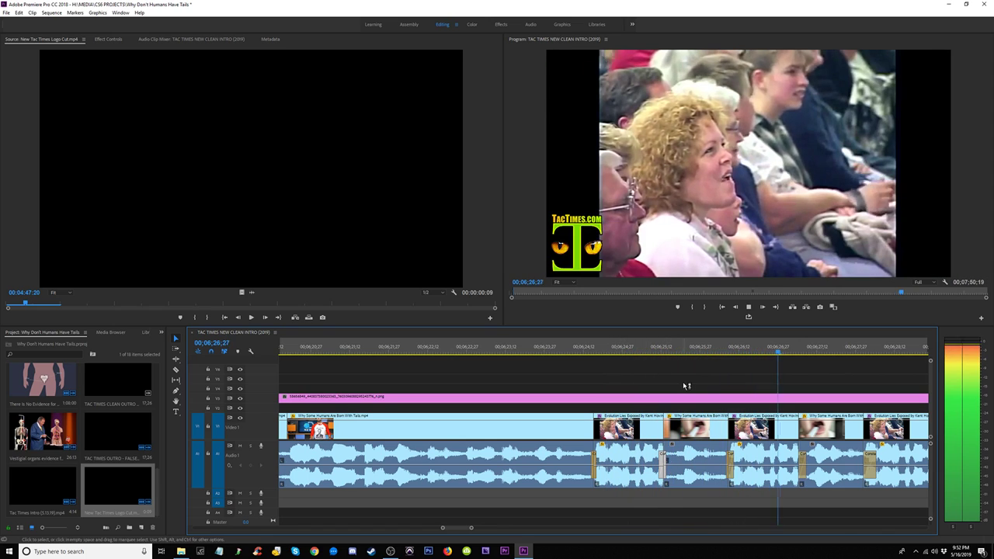
key(space)
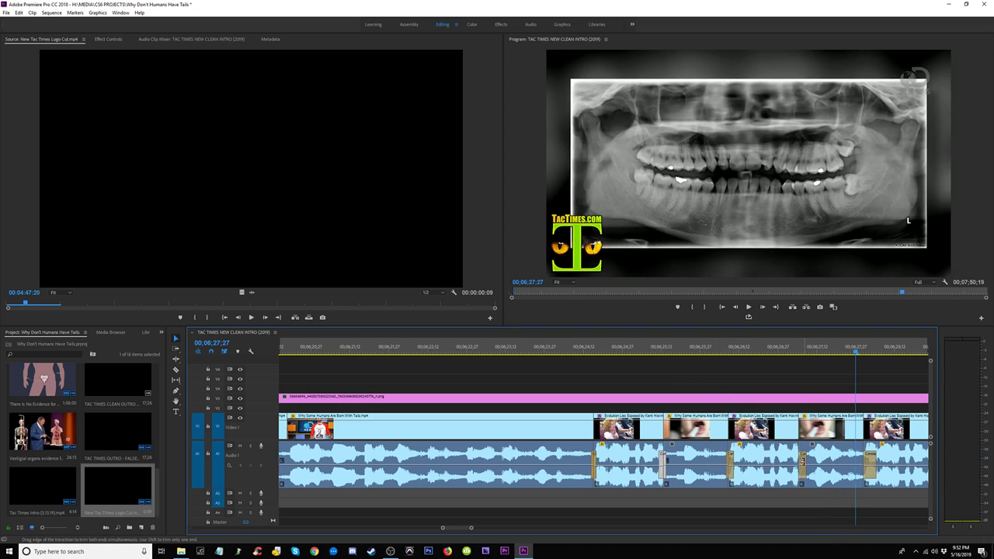
key(space)
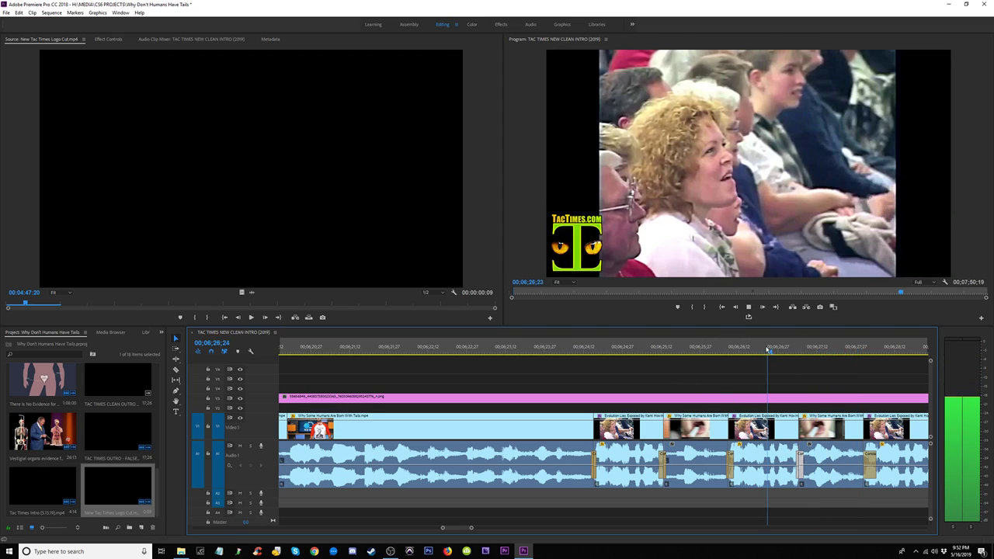
key(space)
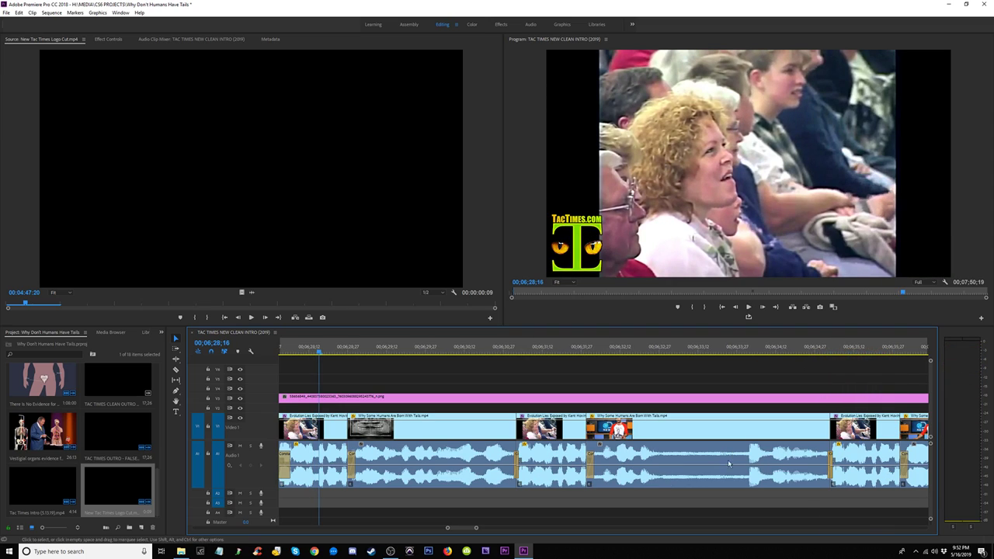
Step: Shorten the audio crossfade into the third audience cutaway at about 6:28:00 and play across it up to 6:29:05
click(297, 349)
key(minus)
key(equal)
key(equal)
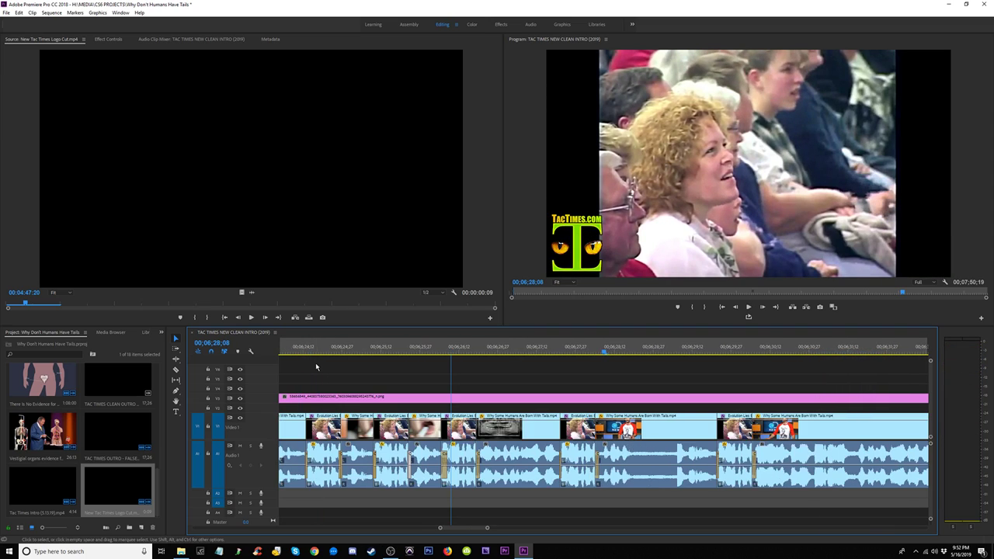
click(581, 458)
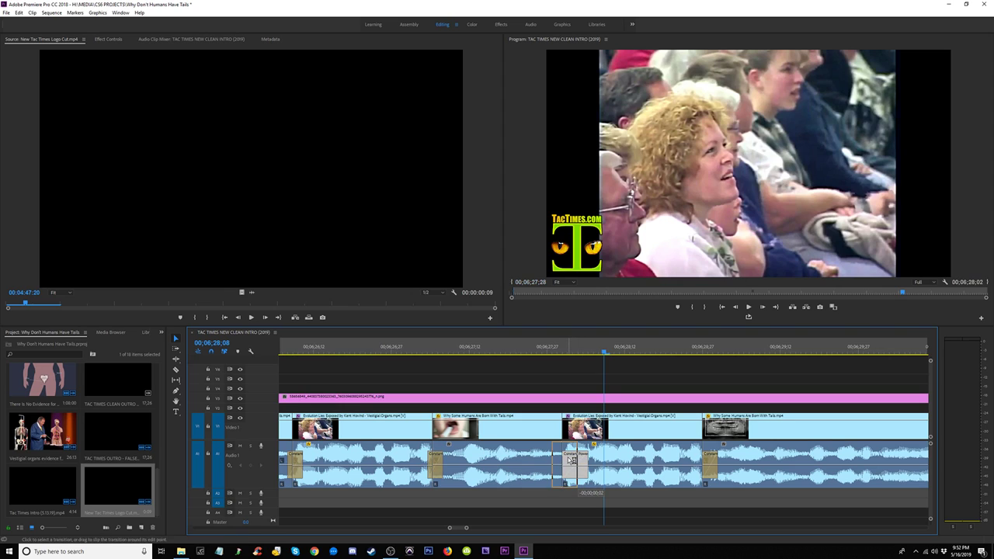
click(520, 348)
key(space)
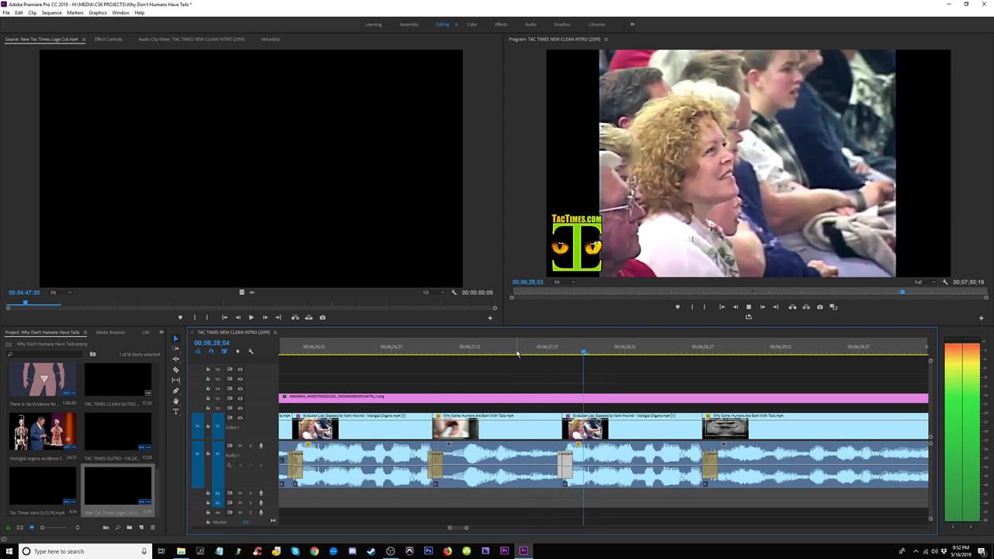
key(space)
key(space)
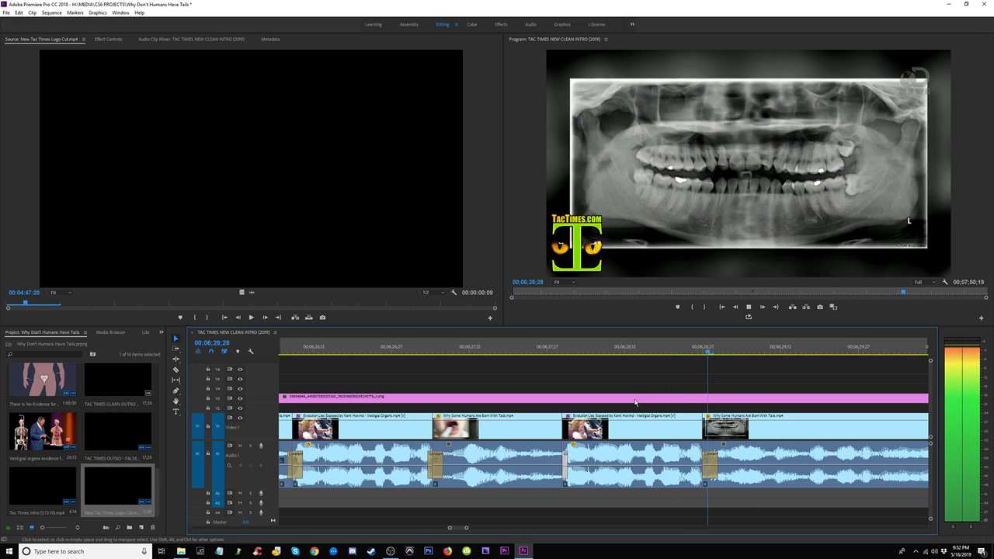
key(space)
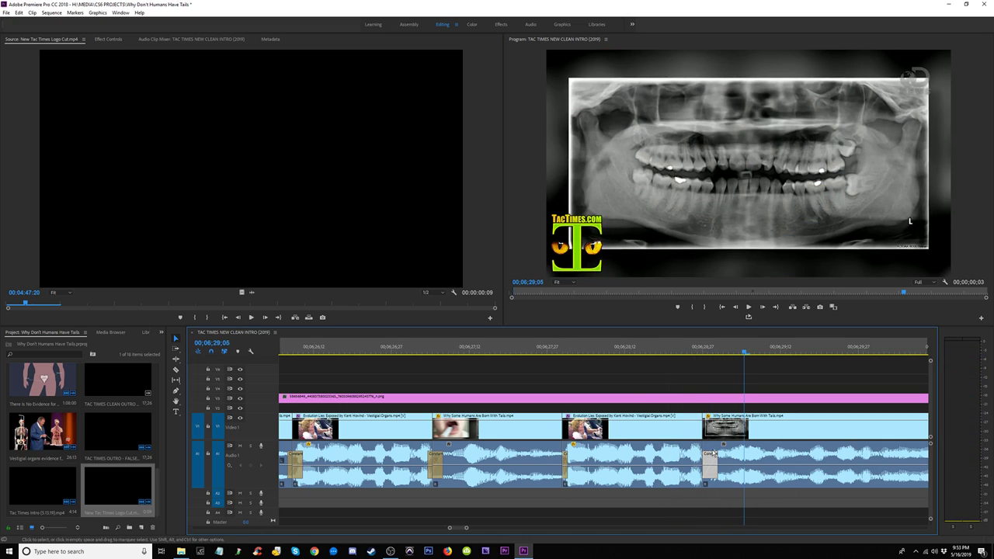
Step: Move the crossfade before the dental X-ray clip to end at its cut, shorten it, and play from 6:27:14 to about 6:31
click(705, 465)
drag(715, 466, 695, 439)
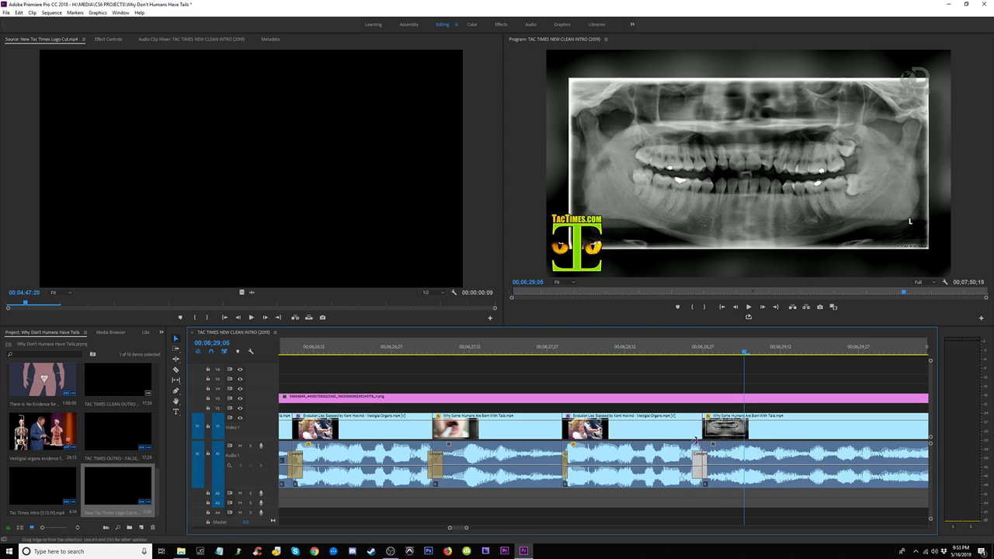
click(481, 356)
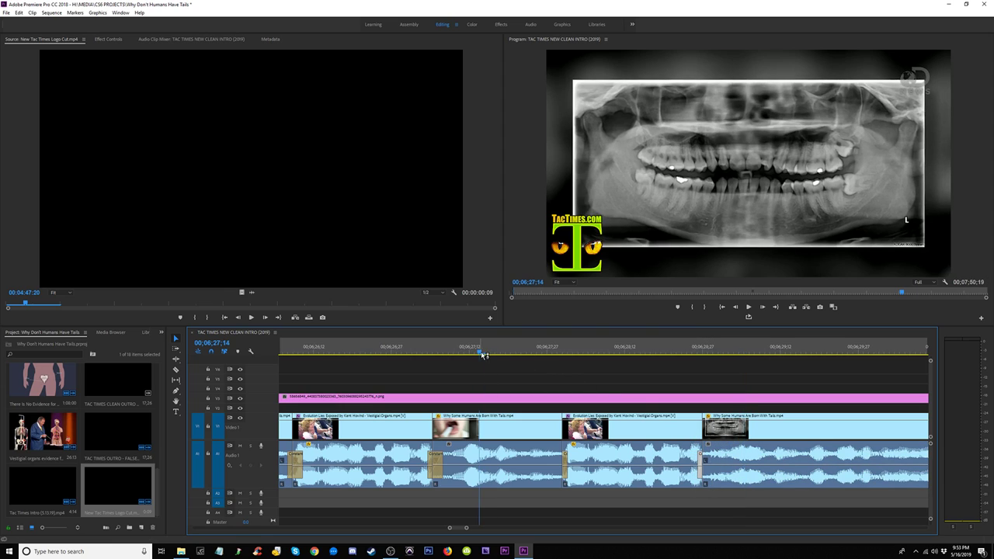
key(space)
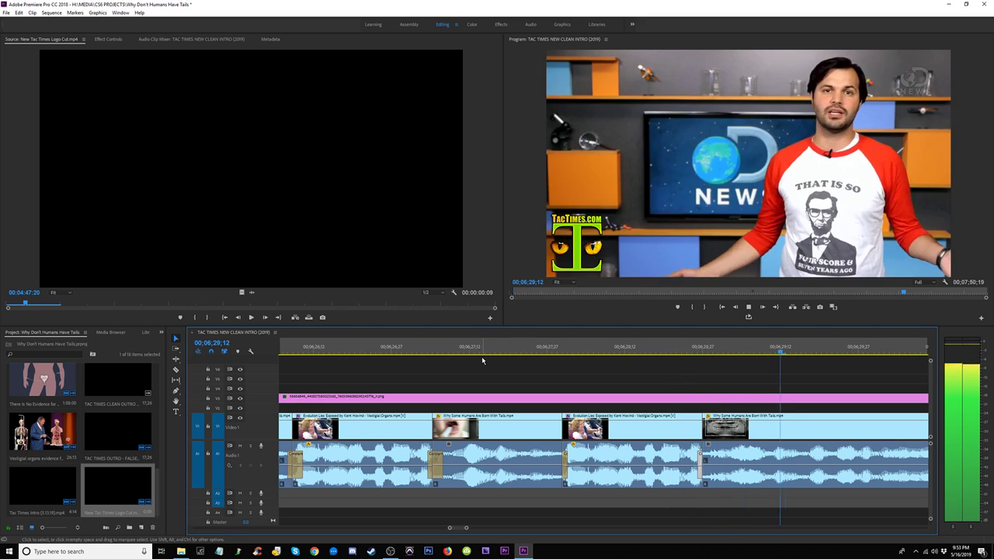
key(minus)
key(minus)
key(minus)
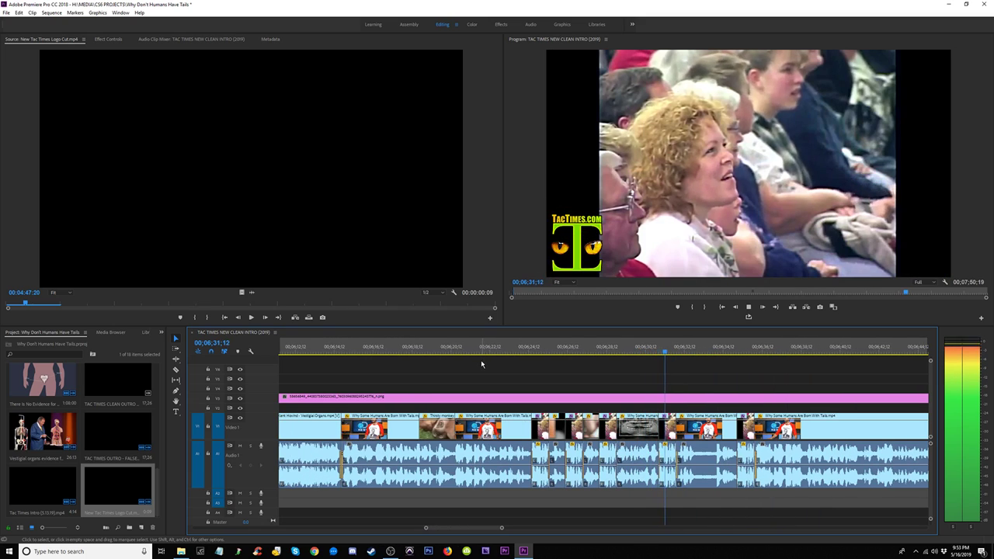
Step: Shift the audio crossfade near 6:32, after the fourth audience cutaway, slightly ahead of its cut and replay from about 6:31
key(equal)
key(equal)
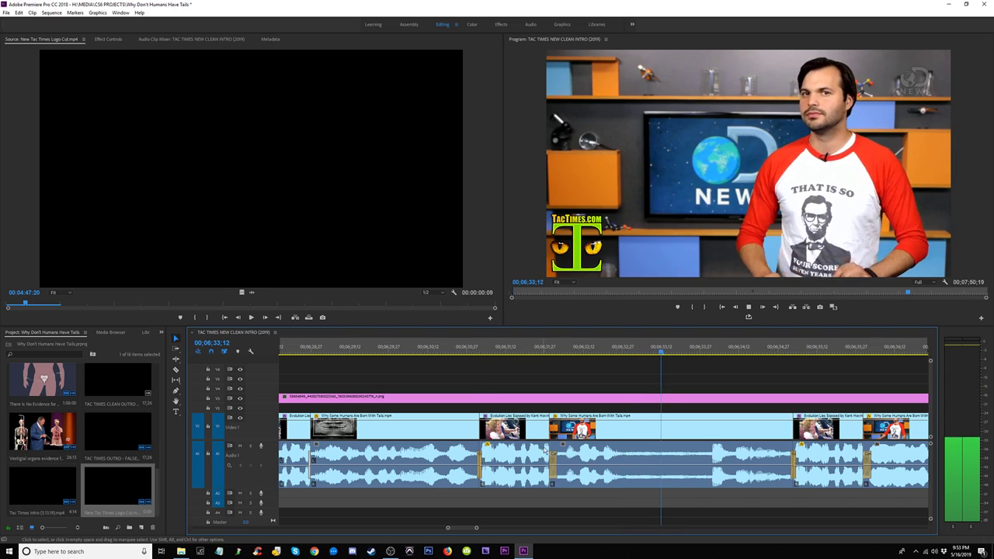
key(space)
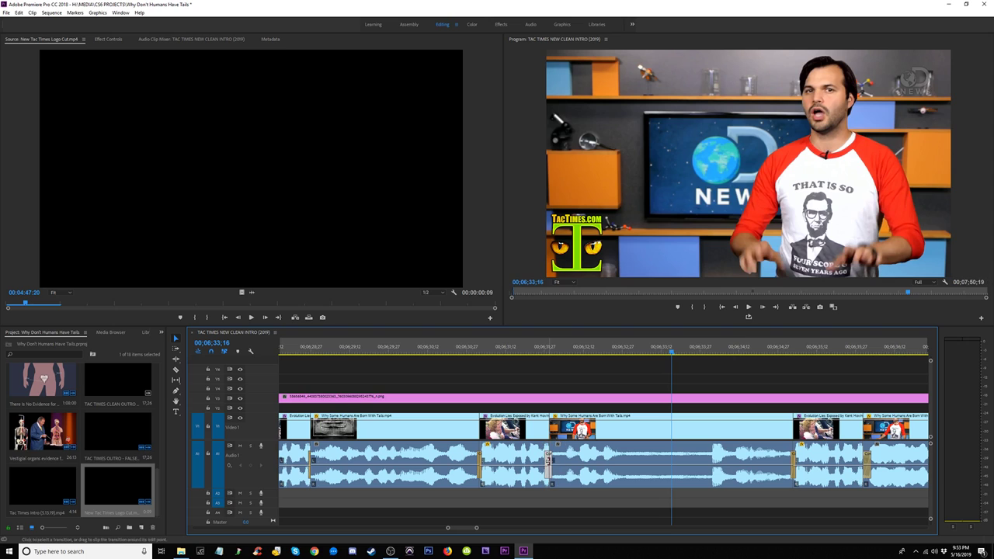
click(536, 346)
key(space)
key(minus)
key(minus)
key(minus)
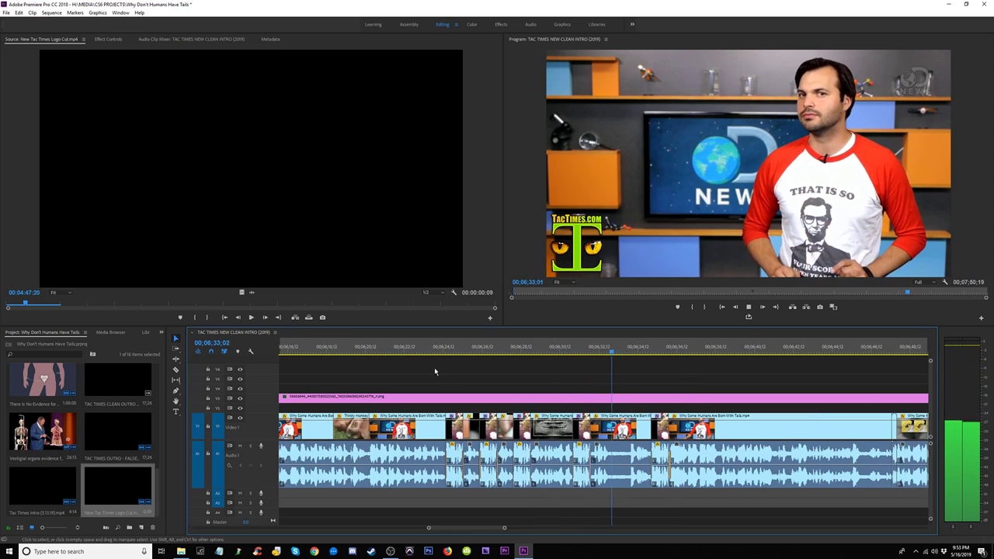
key(equal)
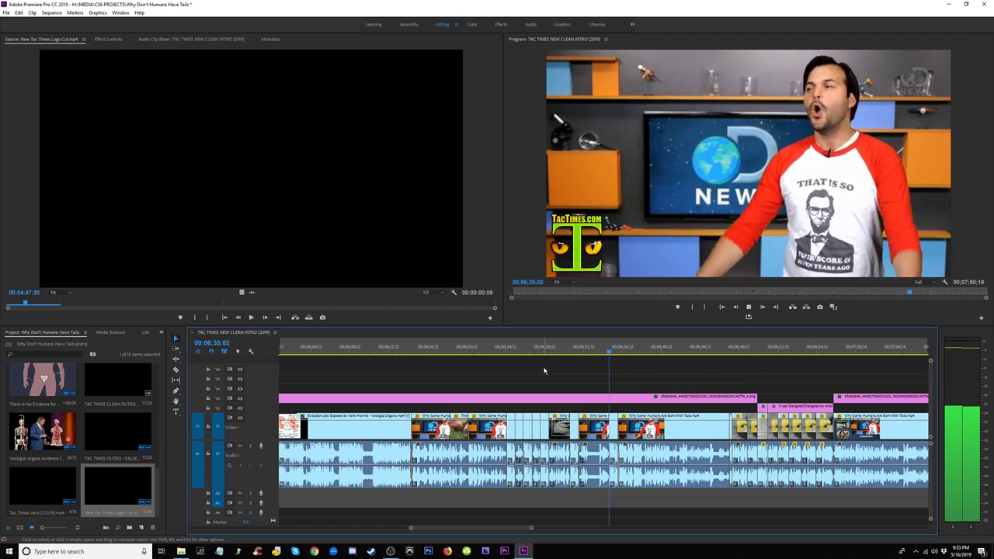
Step: Play the "It was Designed?" title section from about 6:50, and scan back through earlier parts of the sequence
click(740, 349)
key(space)
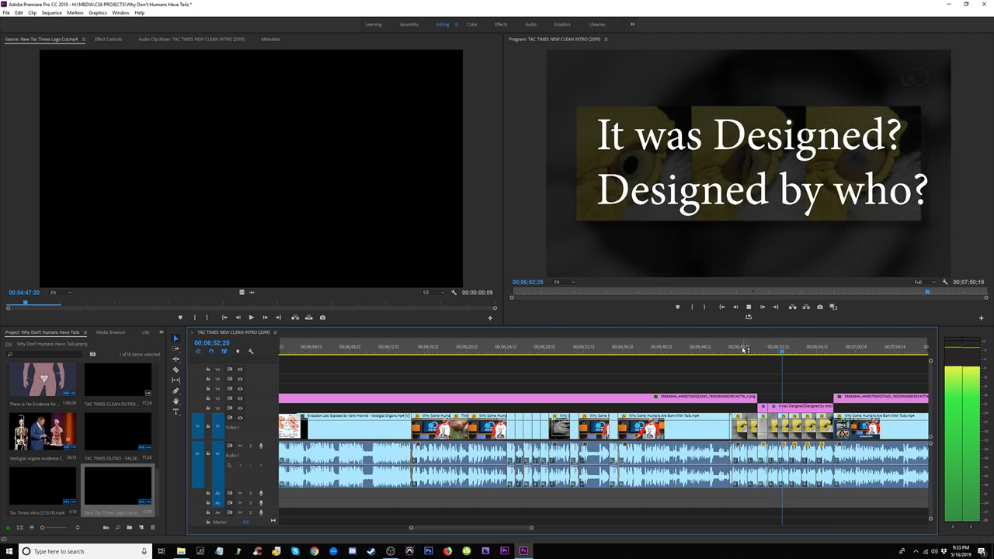
drag(742, 350, 282, 360)
key(space)
key(l)
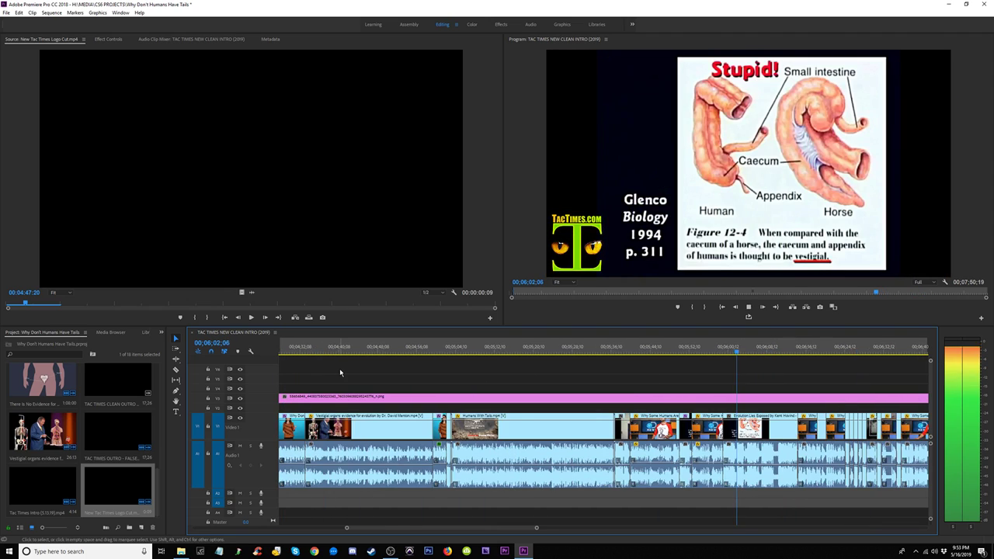
click(346, 351)
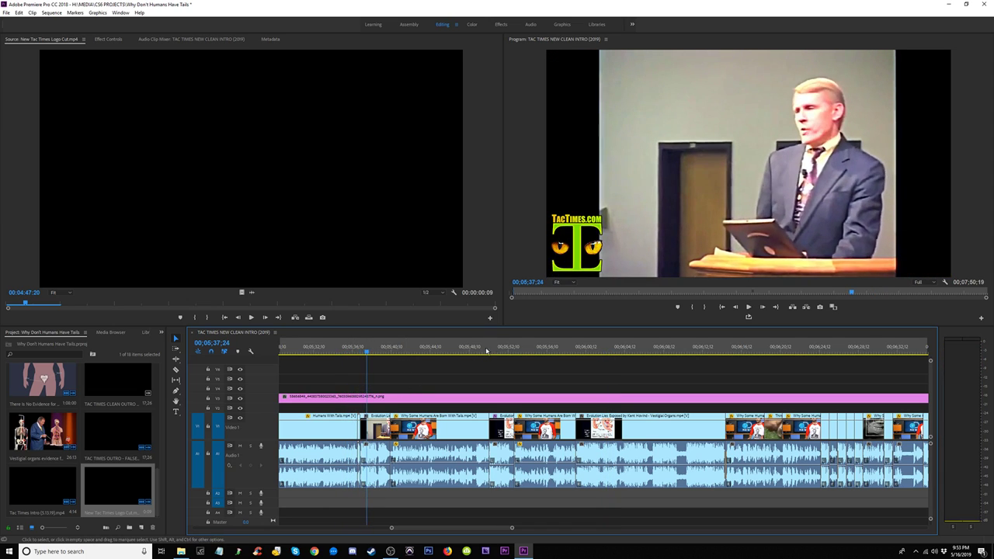
Step: Enable the Fast Color Corrector on the first audience cutaway at about 6:25 to turn it black and white
drag(486, 350, 828, 392)
key(equal)
key(equal)
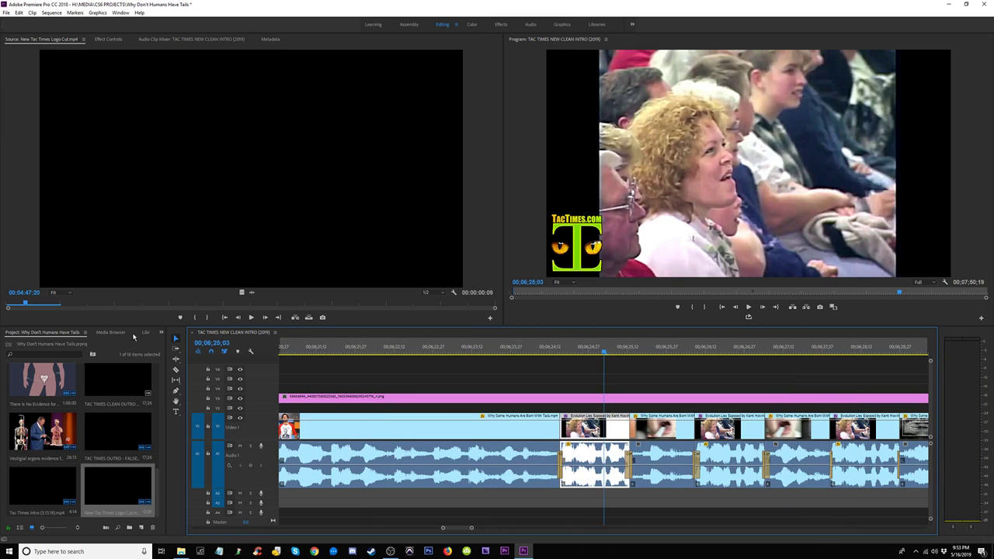
click(161, 332)
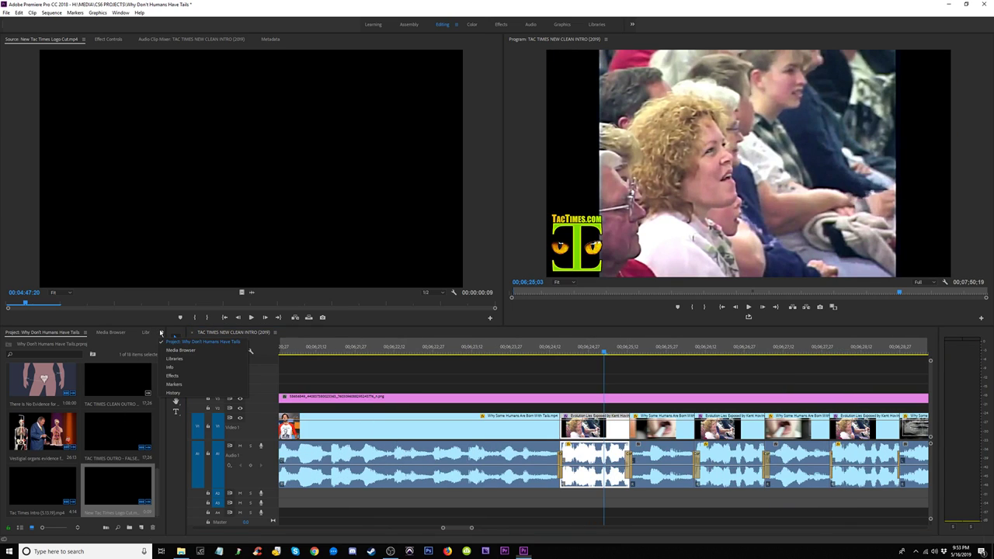
click(172, 376)
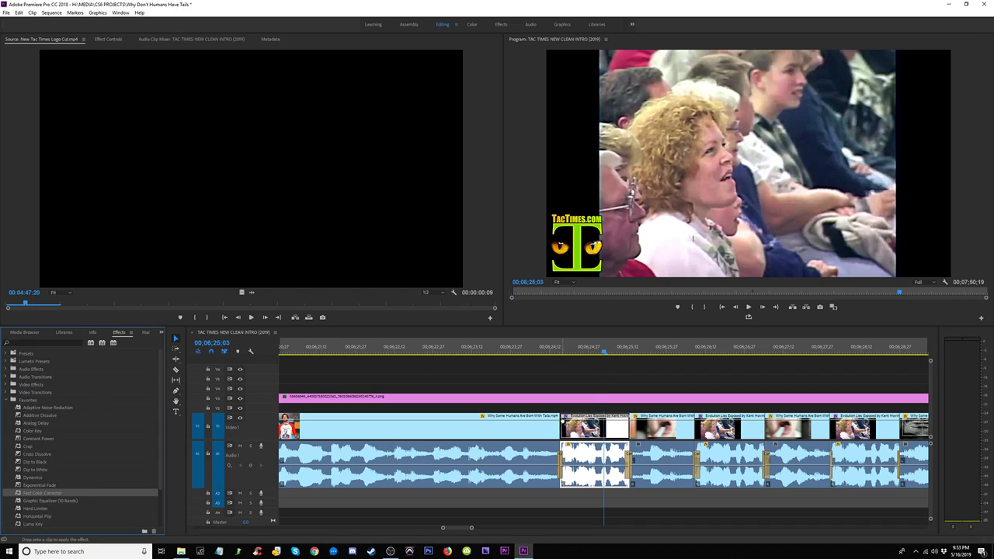
click(108, 39)
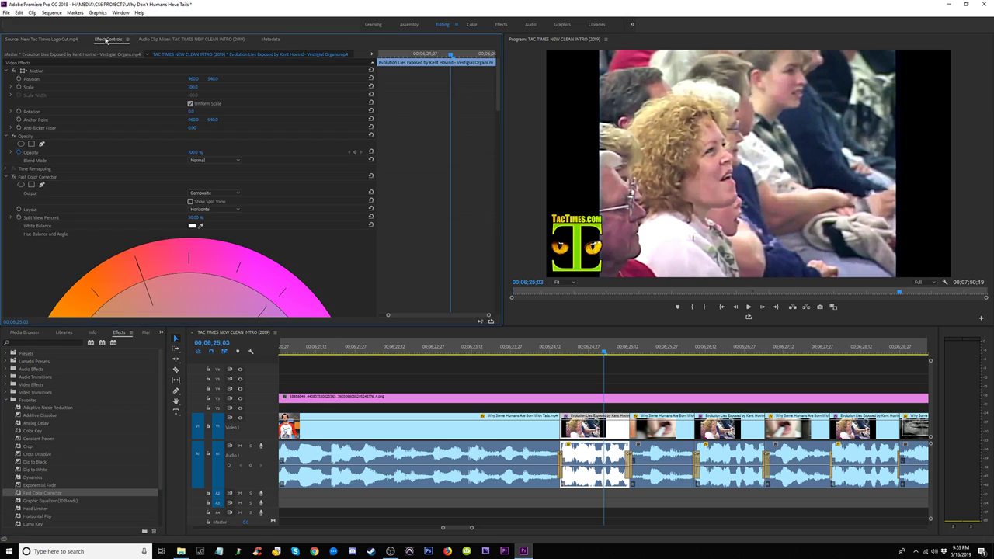
scroll(378, 276, down, 8)
scroll(376, 276, down, 3)
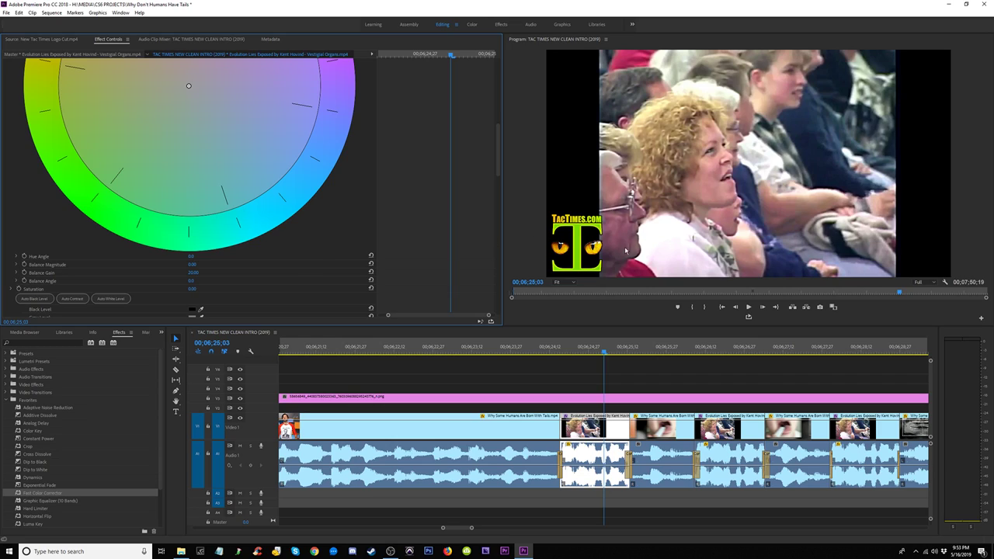
scroll(501, 144, up, 10)
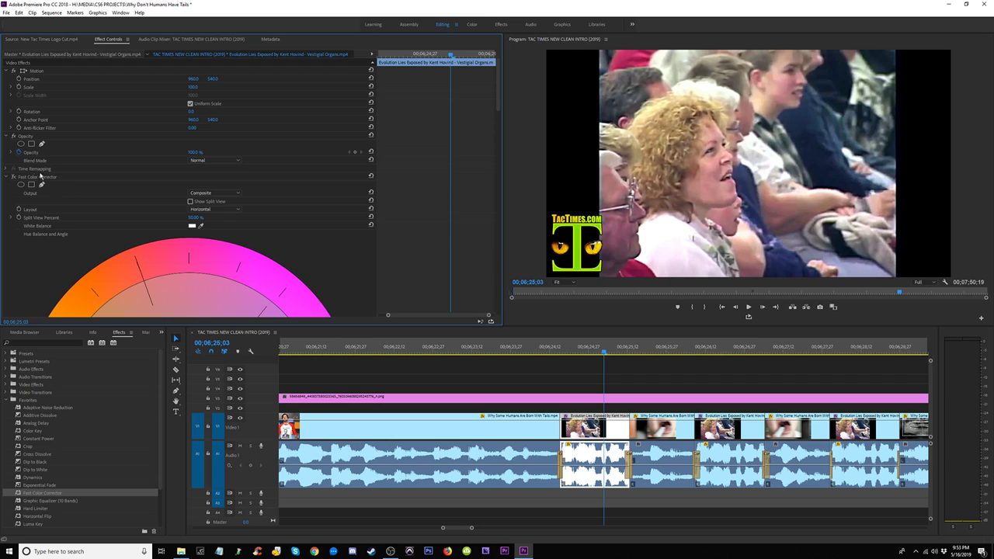
click(13, 177)
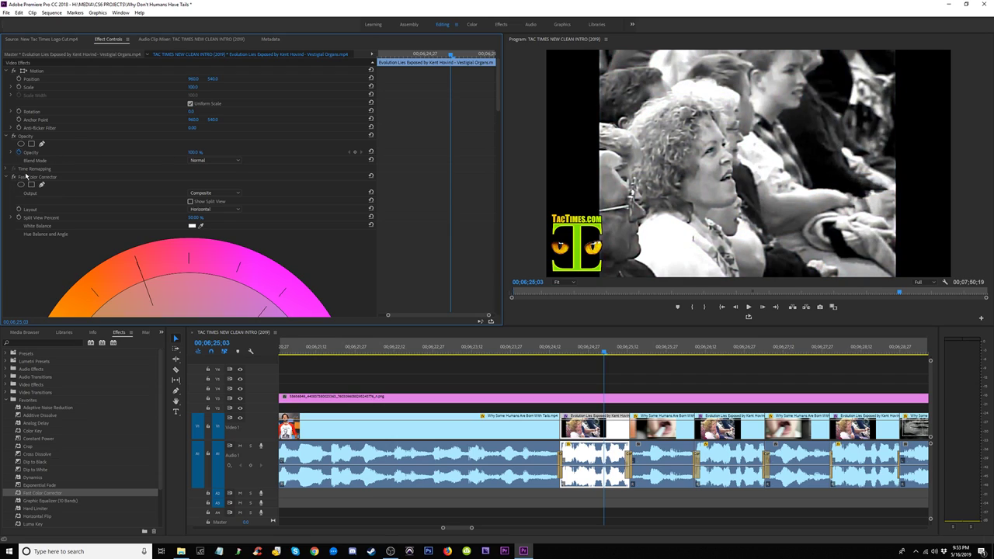
Step: Copy the black-and-white Fast Color Corrector to the second and third audience cutaways, near 6:26 and 6:28
click(33, 178)
drag(680, 351, 723, 352)
click(738, 429)
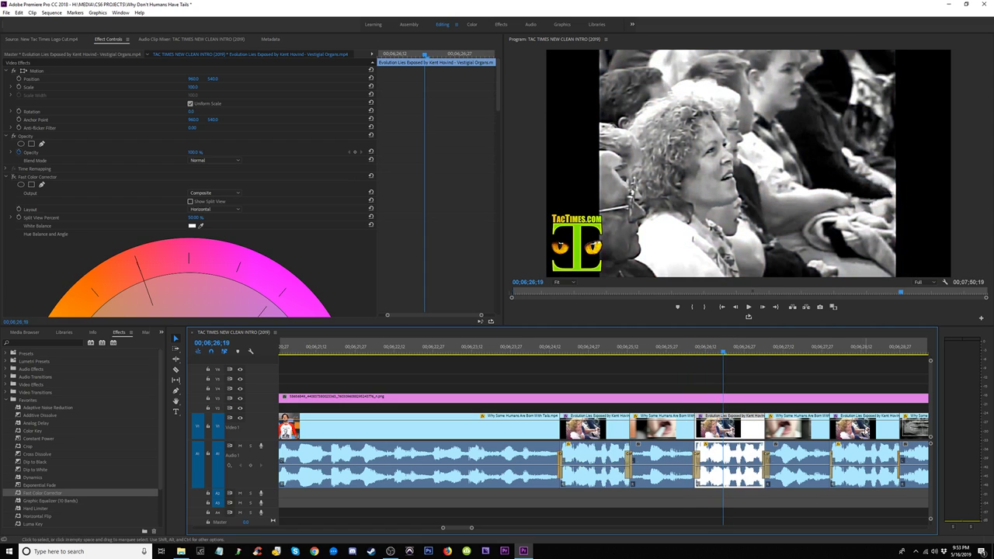
click(863, 431)
click(921, 351)
key(minus)
key(minus)
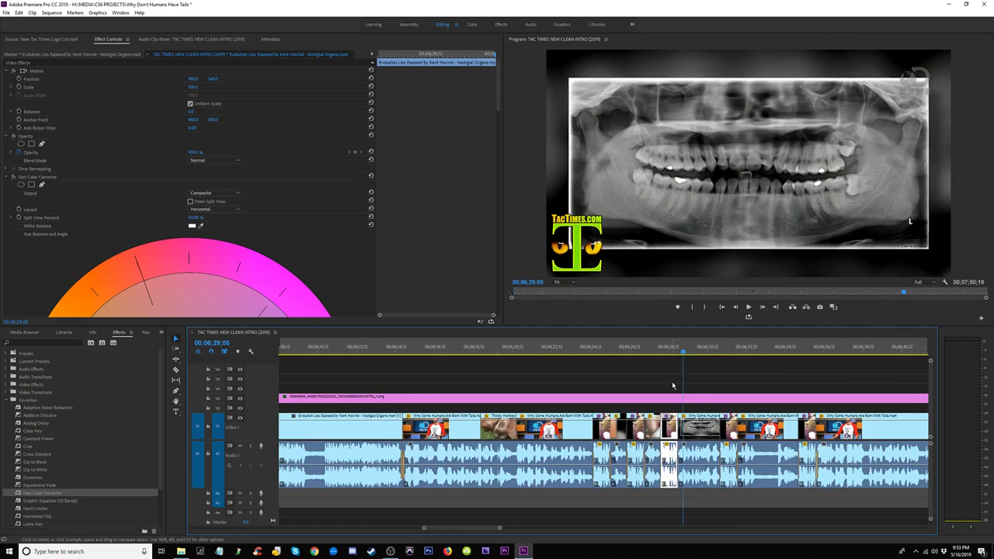
click(584, 347)
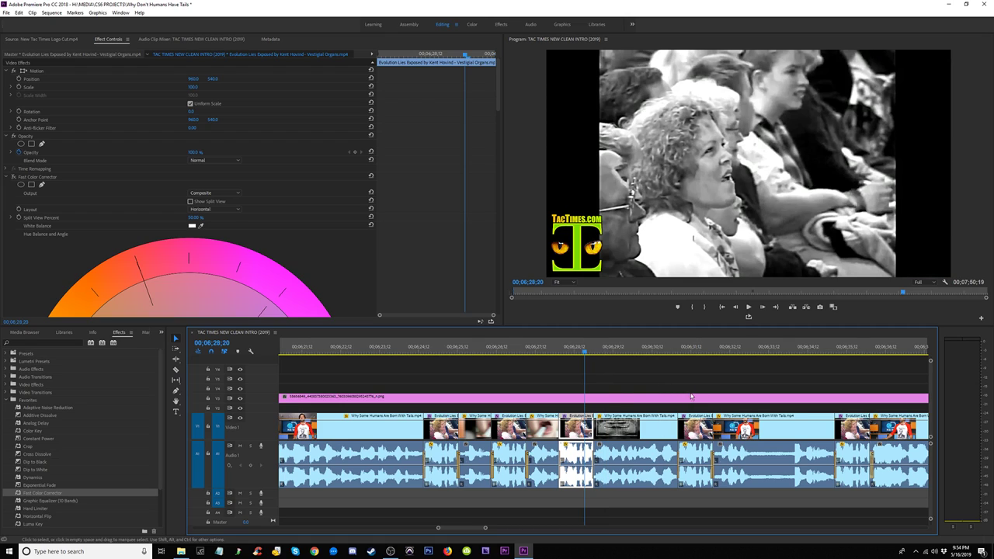
Step: Give the fourth and fifth audience cutaways, near 6:31 and 6:35, the same black-and-white Fast Color Corrector
click(701, 349)
click(703, 428)
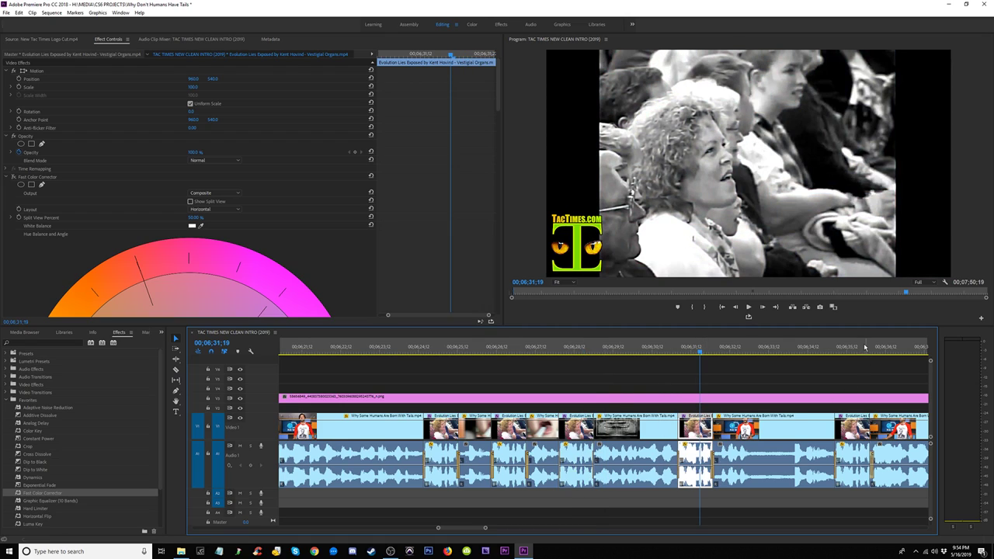
click(858, 425)
click(881, 347)
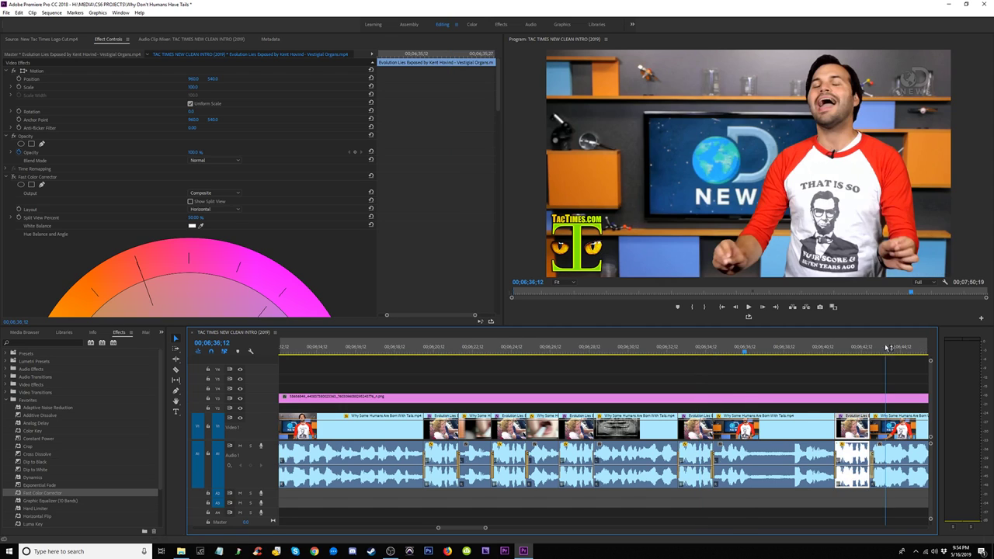
key(minus)
key(minus)
Step: Play the edit up to 6:25:19 to check the first black-and-white audience cutaway
click(492, 347)
key(space)
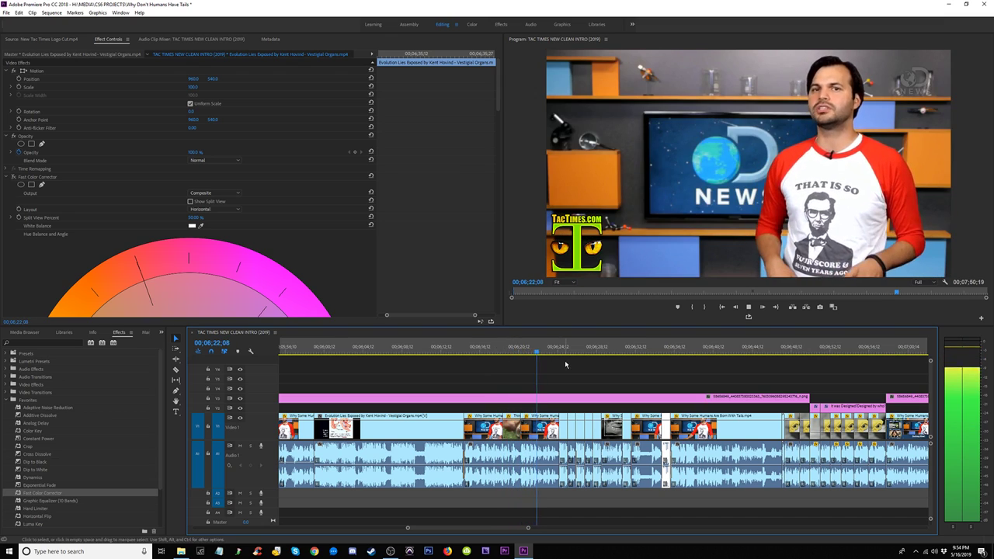
key(equal)
key(equal)
key(space)
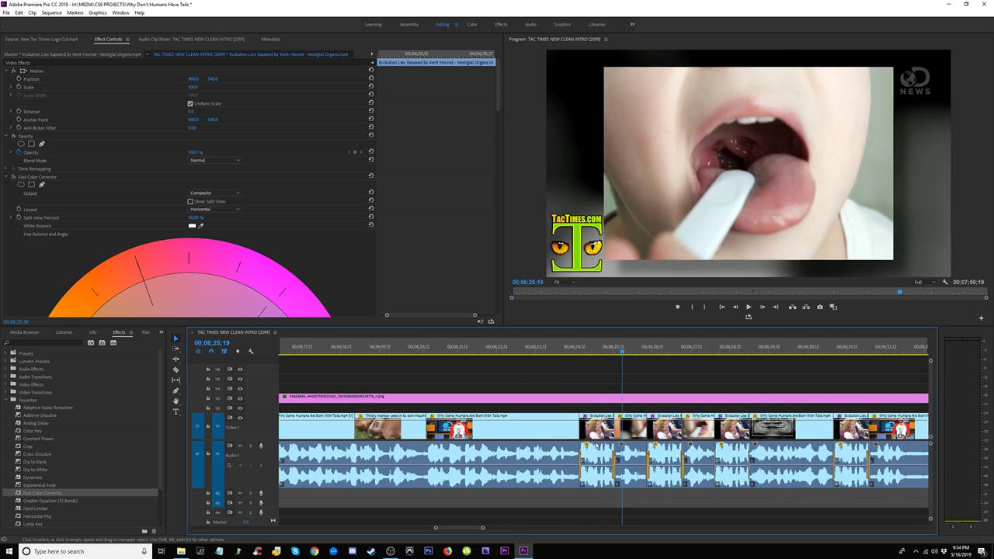
Step: Insert a copy of the first audience cutaway into the thirsty monkey clip at 6:20:13
click(593, 435)
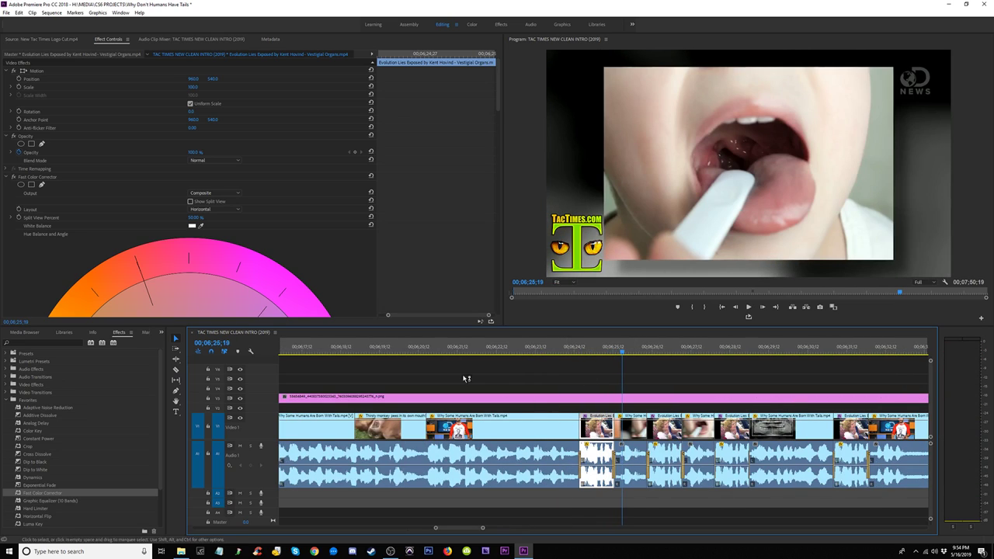
click(401, 348)
key(space)
key(space)
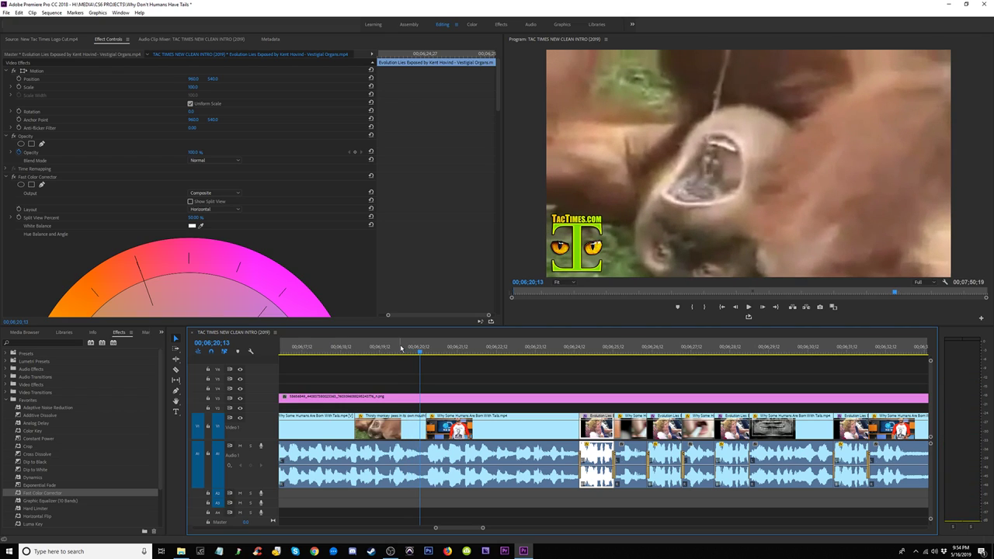
key(ctrl+shift+v)
Step: Delete the monkey clip remnant after the inserted cutaway, trim the presenter clip's start to 6:21:14, and close the gap
click(458, 436)
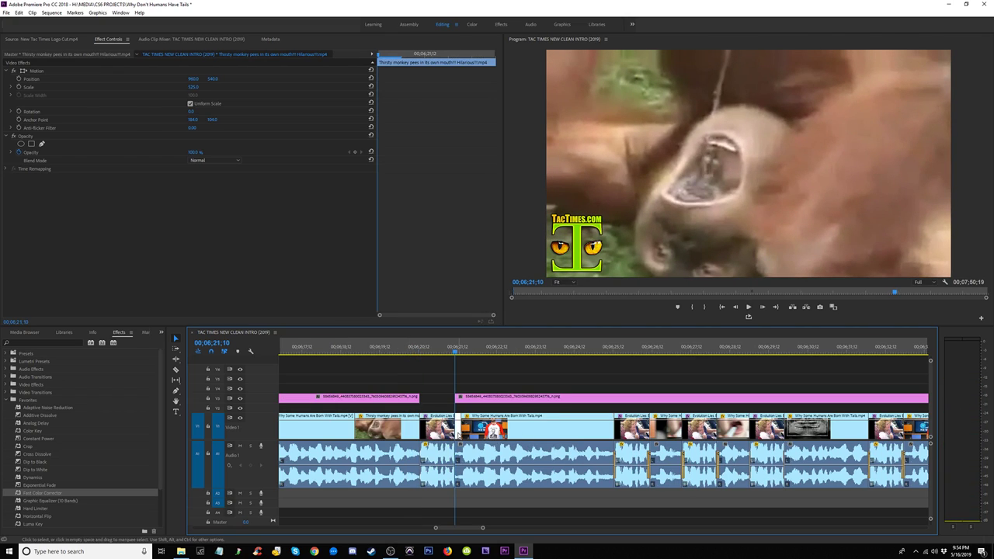
key(Delete)
drag(463, 431, 455, 431)
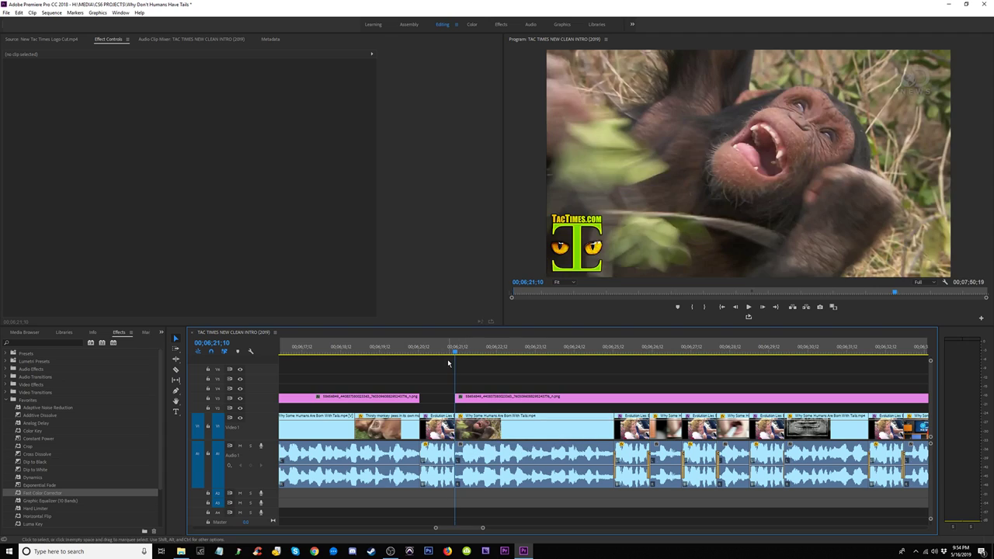
drag(449, 353, 461, 356)
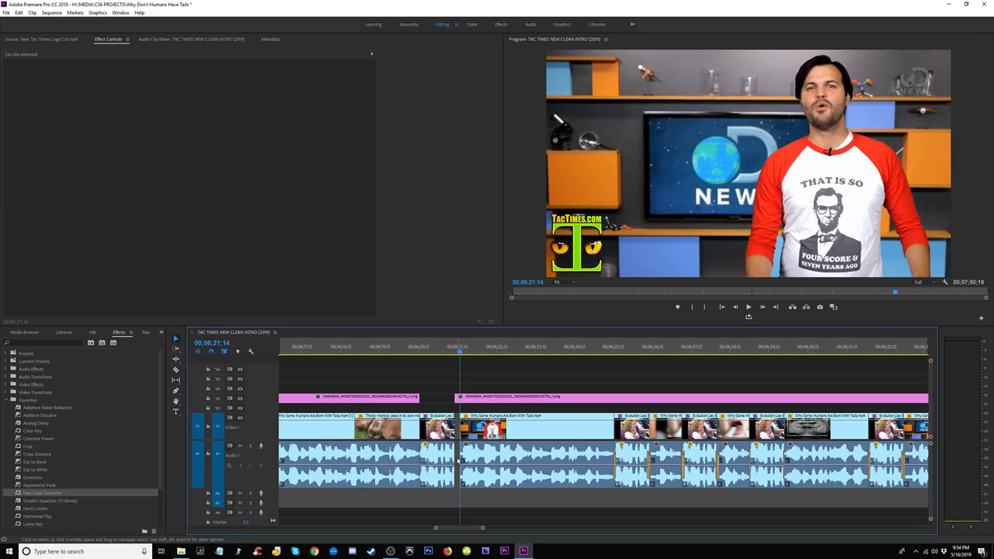
key(Delete)
Step: Extend the logo overlay back over the inserted audience cutaway and play across it from about 6:19 to 6:22:14
drag(457, 396, 419, 396)
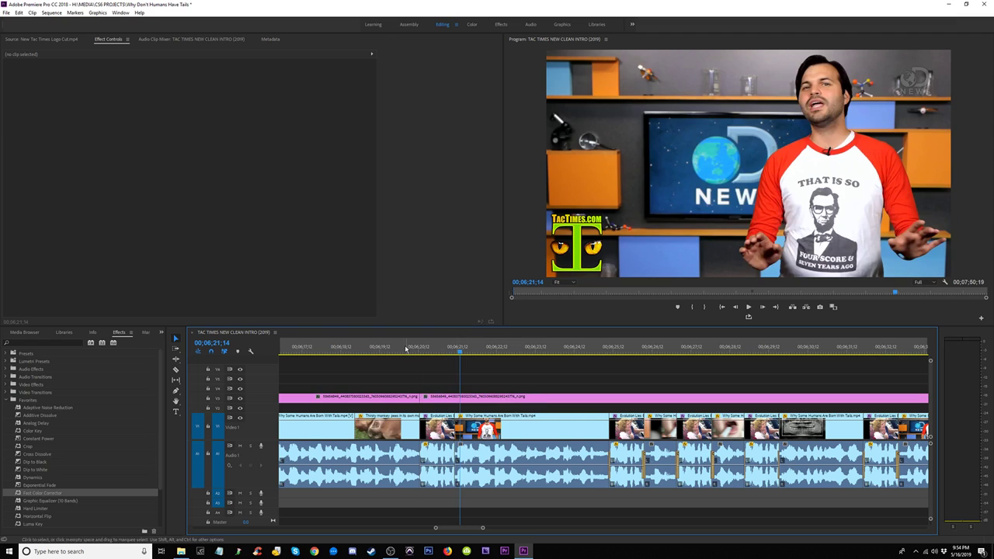
click(370, 347)
key(space)
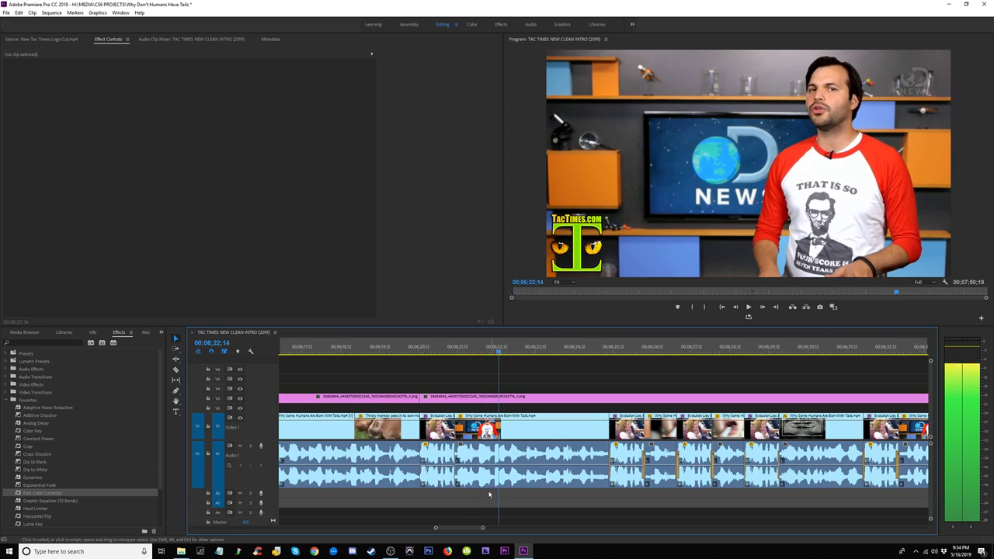
Step: Add Constant Power audio crossfades at both ends of the inserted audience cutaway and shorten them to a few frames
click(431, 481)
key(ctrl+shift+d)
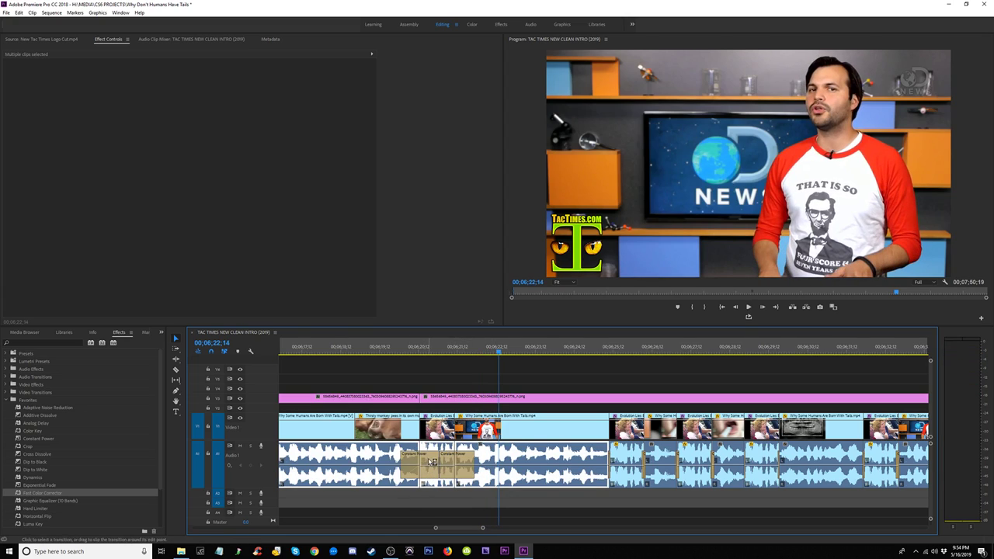
click(435, 456)
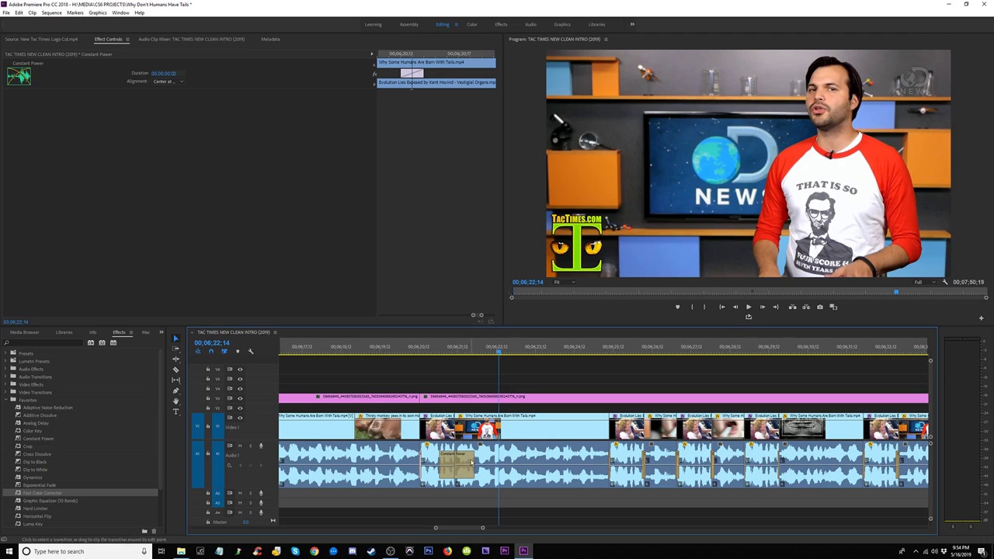
mouse_move(459, 457)
mouse_down()
mouse_move(442, 471)
mouse_move(449, 467)
mouse_up()
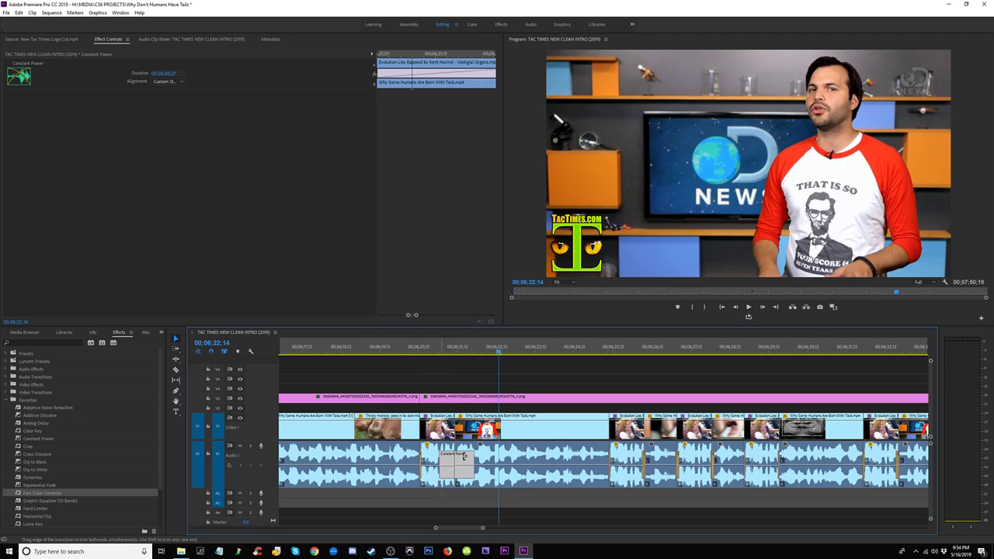
key(ctrl+z)
Step: Replay the inserted cutaway from 6:19:26, shift its closing audio crossfade slightly ahead of the cut, and play across it again
click(399, 354)
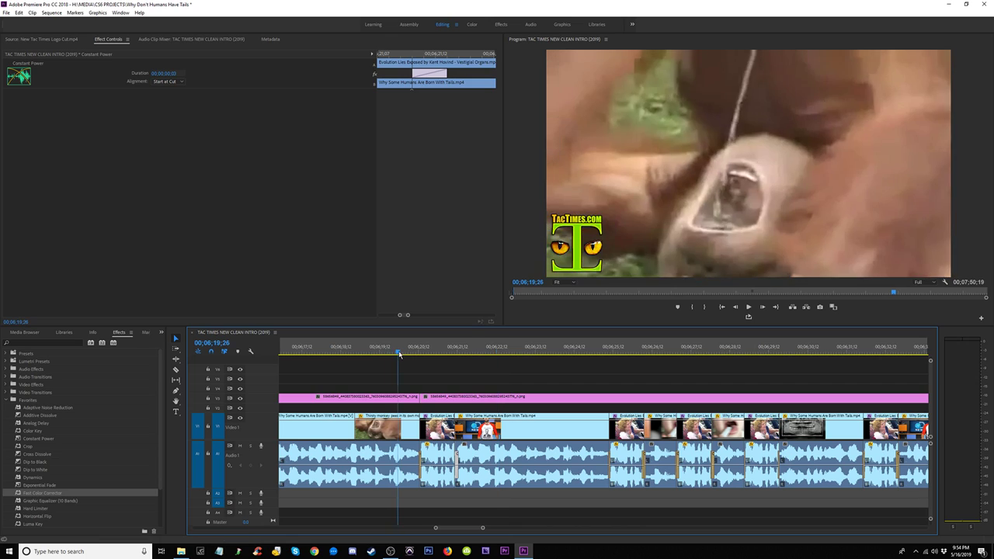
key(space)
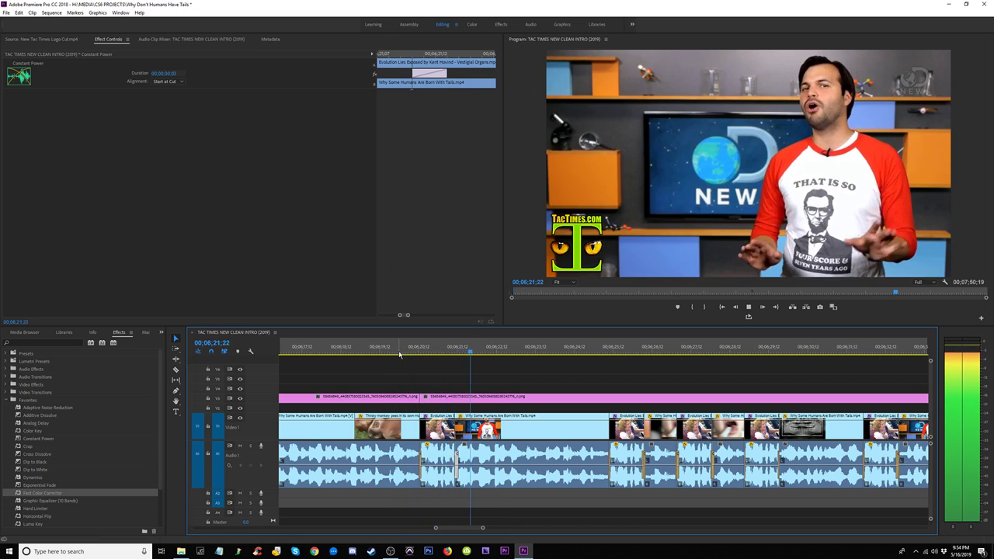
key(=)
key(=)
key(space)
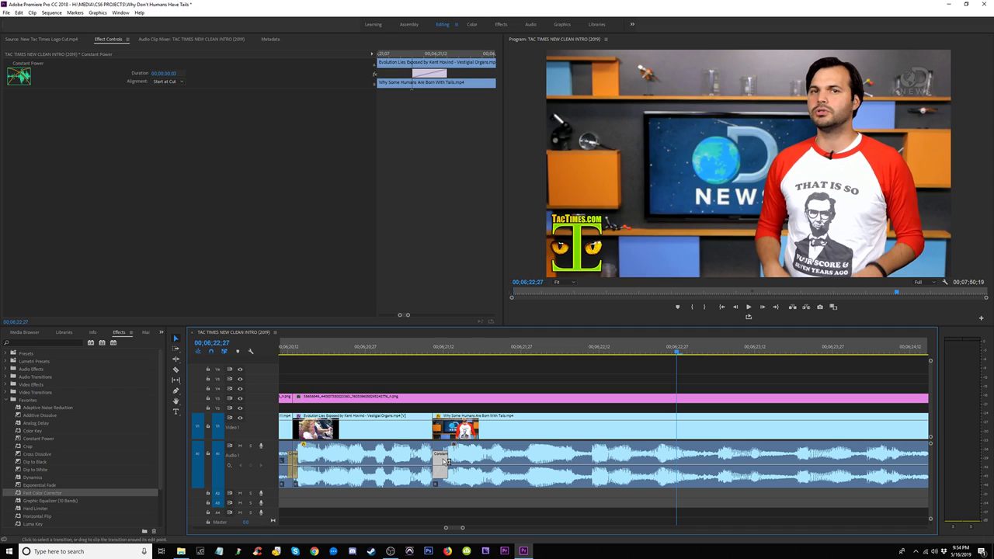
click(349, 372)
click(326, 353)
key(space)
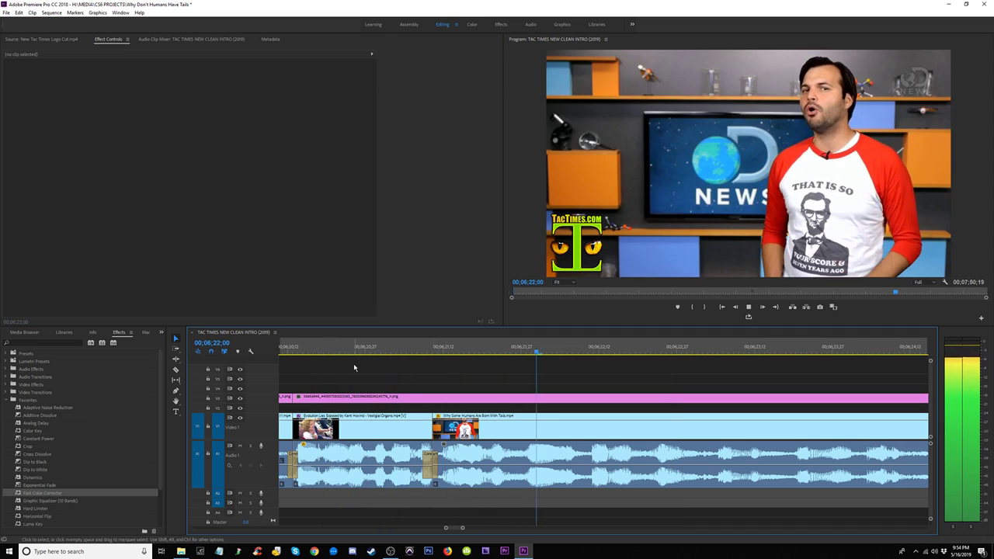
Step: Play on from 6:22 through the following audience cutaways to 6:31:27 and replay the presenter clip near 6:30
key(minus)
key(minus)
key(minus)
click(501, 350)
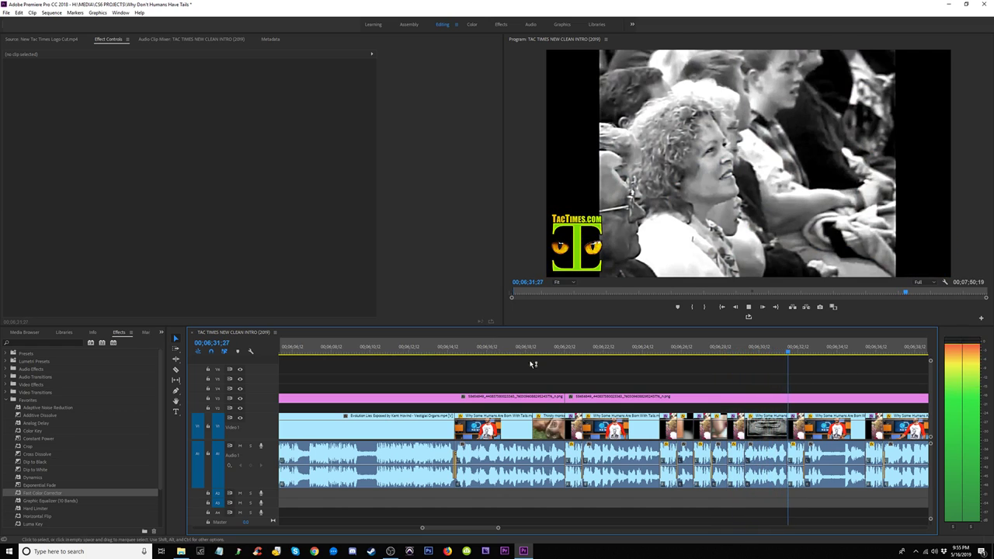
key(space)
key(equal)
key(equal)
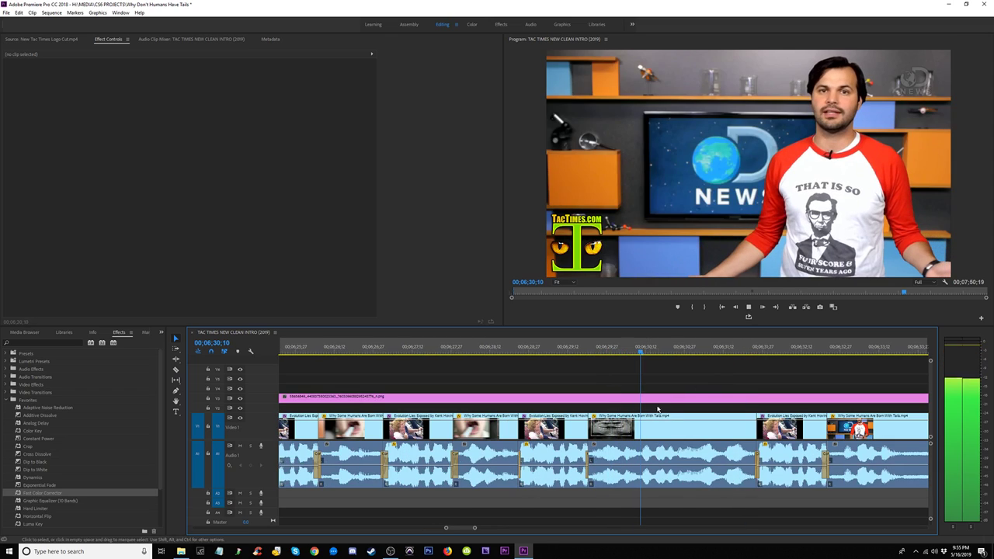
Step: Trim the presenter clip's video start to about 6:30 and extend the preceding audience cutaway's video over the gap, leaving the audio in place
key(space)
drag(588, 426, 613, 426)
click(617, 351)
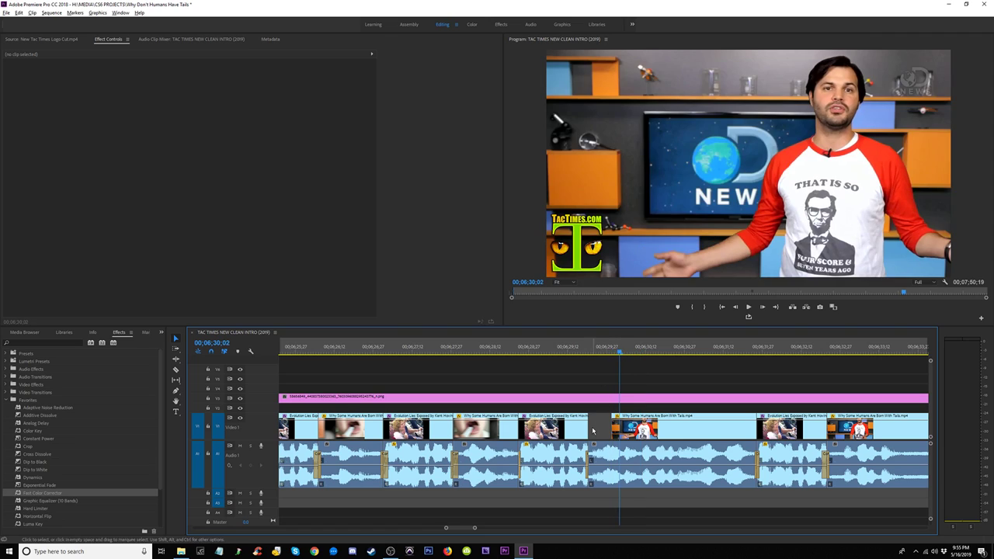
click(582, 346)
key(space)
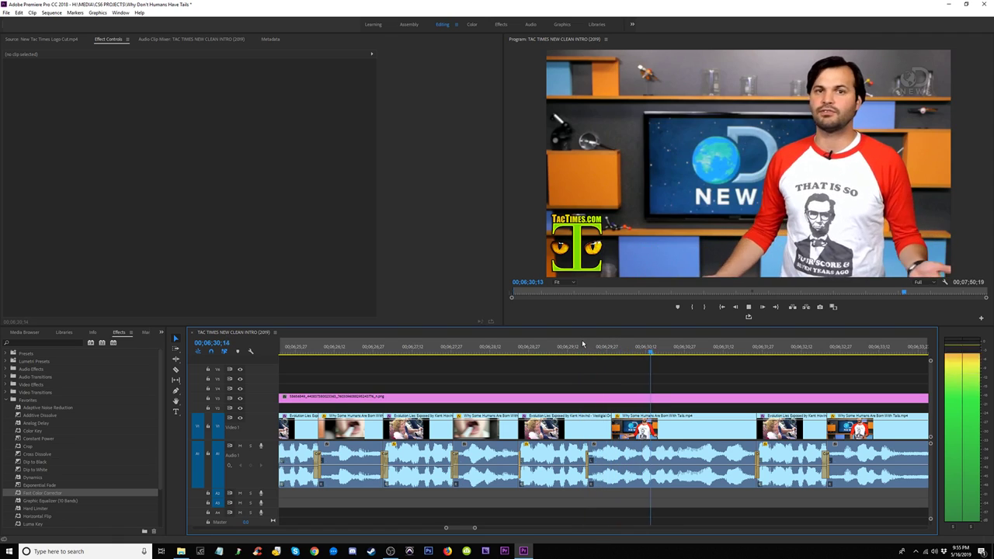
Step: Replay the extended audience cutaway from about 6:27 and review the edit on to 6:42:17
click(390, 347)
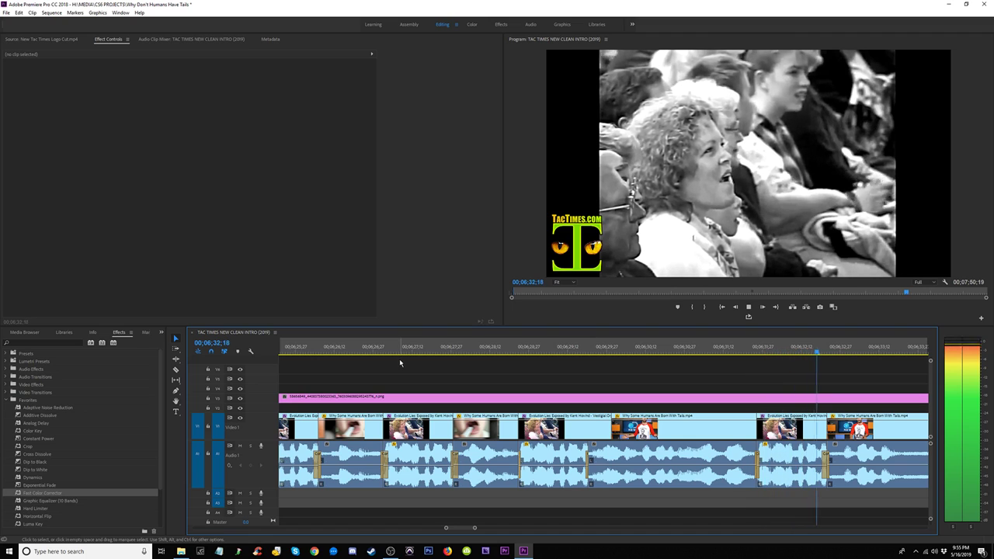
key(minus)
key(minus)
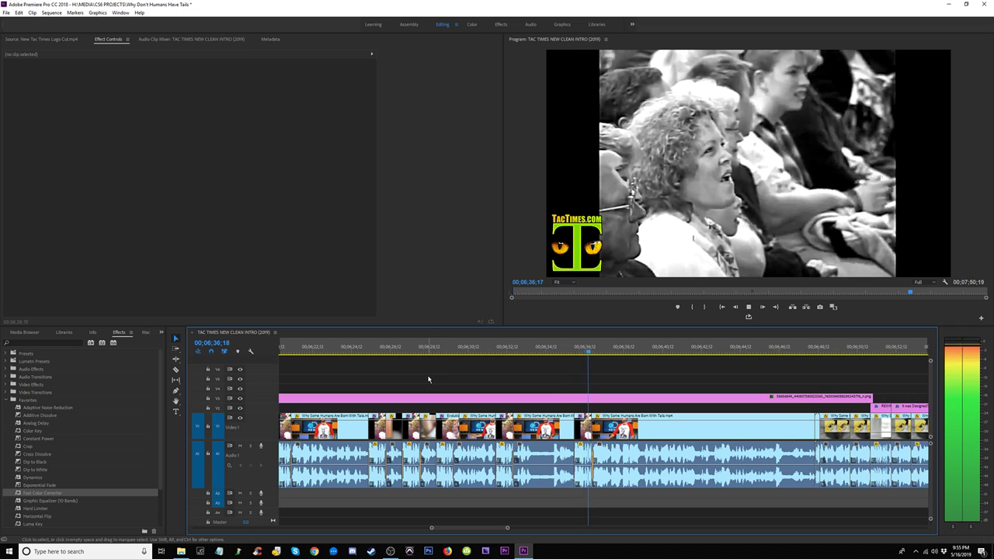
key(minus)
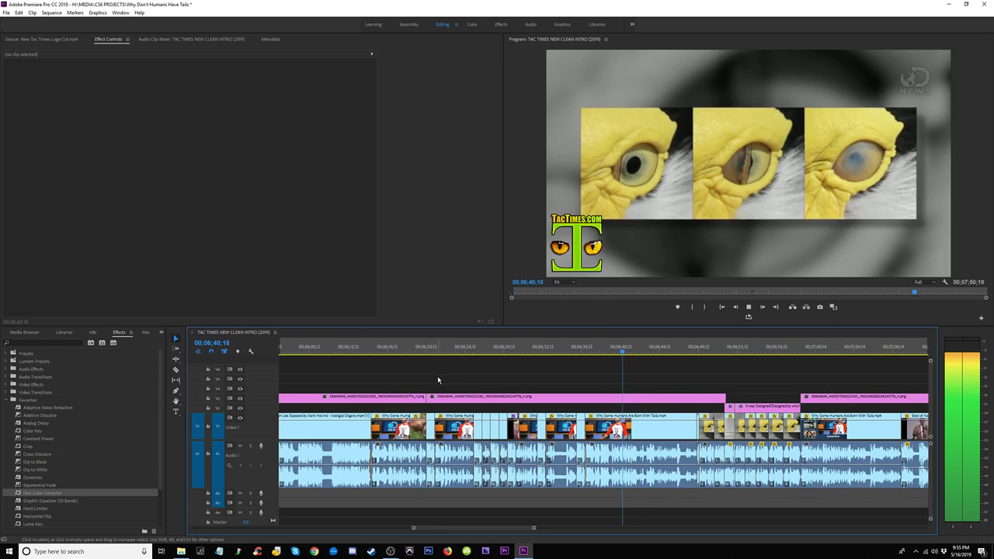
key(equal)
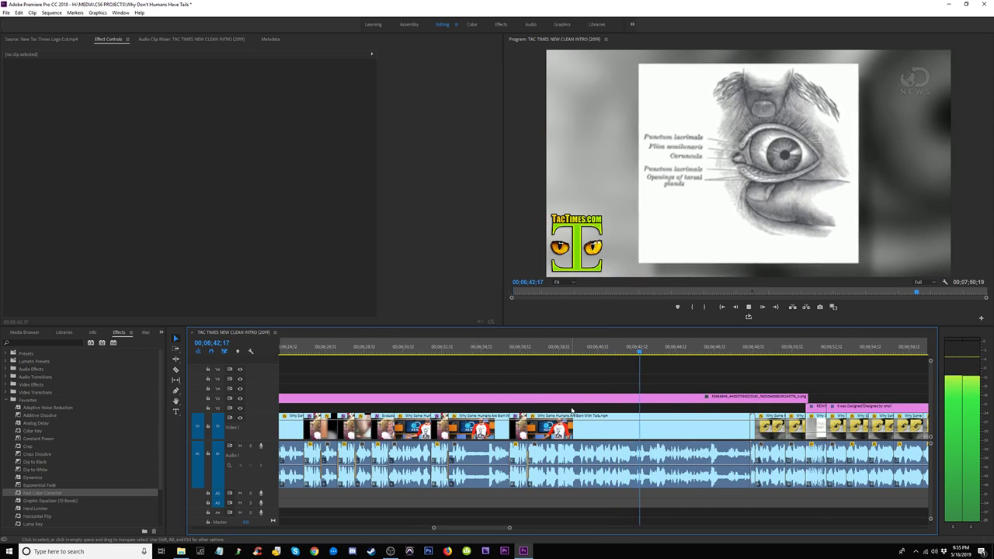
Step: Split the presenter clip at 6:39:13 and 6:42:04, delete the segment between the splits, and cut out the eye-diagram segment after it
click(620, 351)
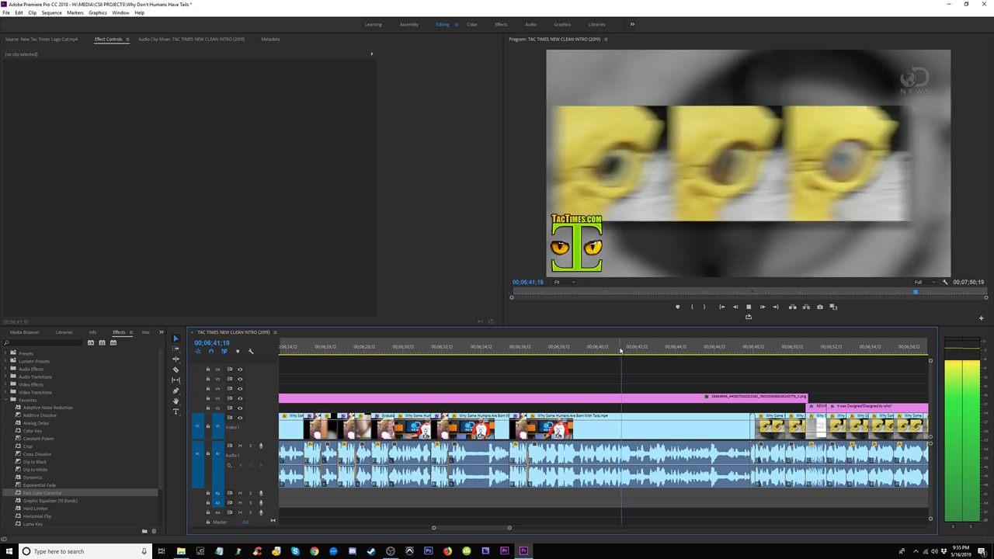
key(space)
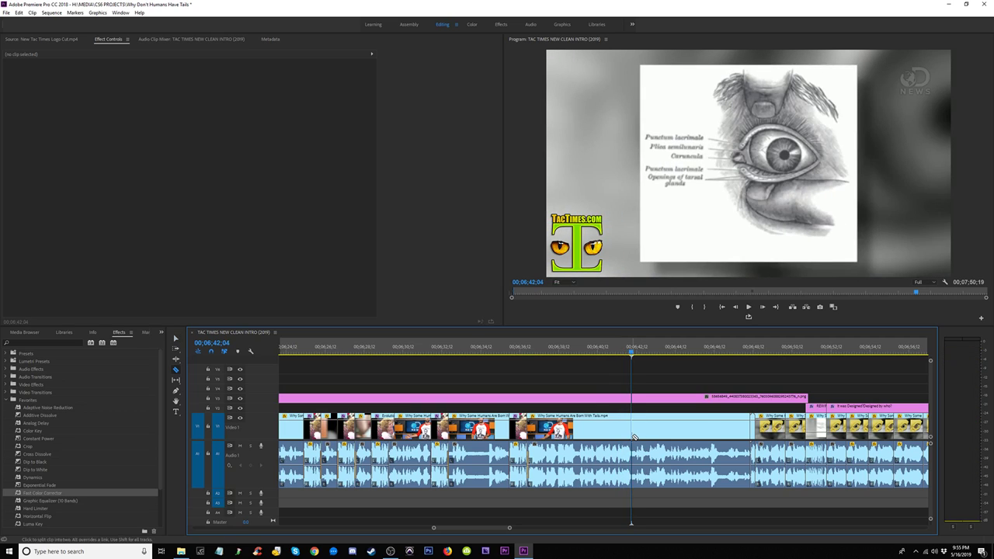
click(633, 437)
click(579, 355)
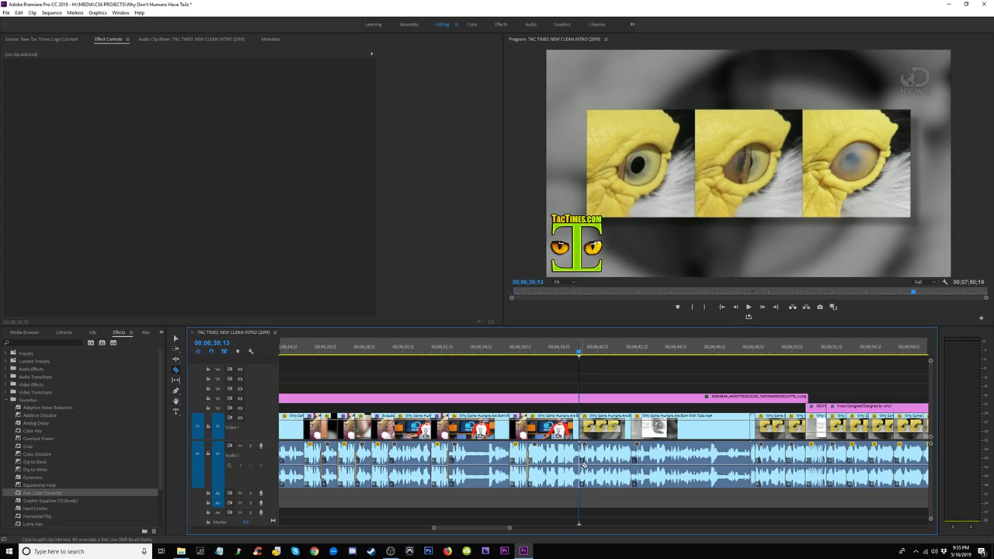
click(603, 488)
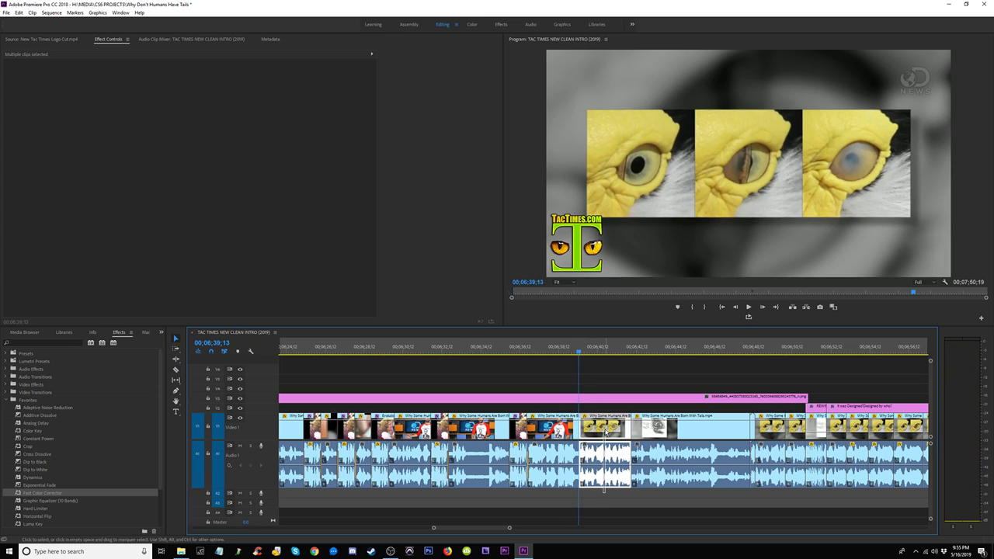
key(Delete)
drag(601, 417, 731, 501)
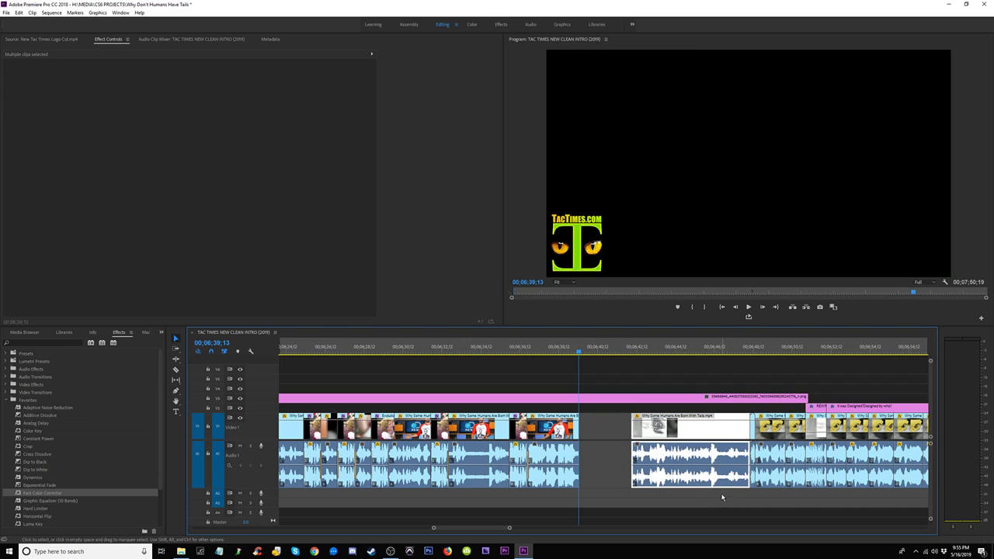
key(Delete)
click(642, 436)
key(Delete)
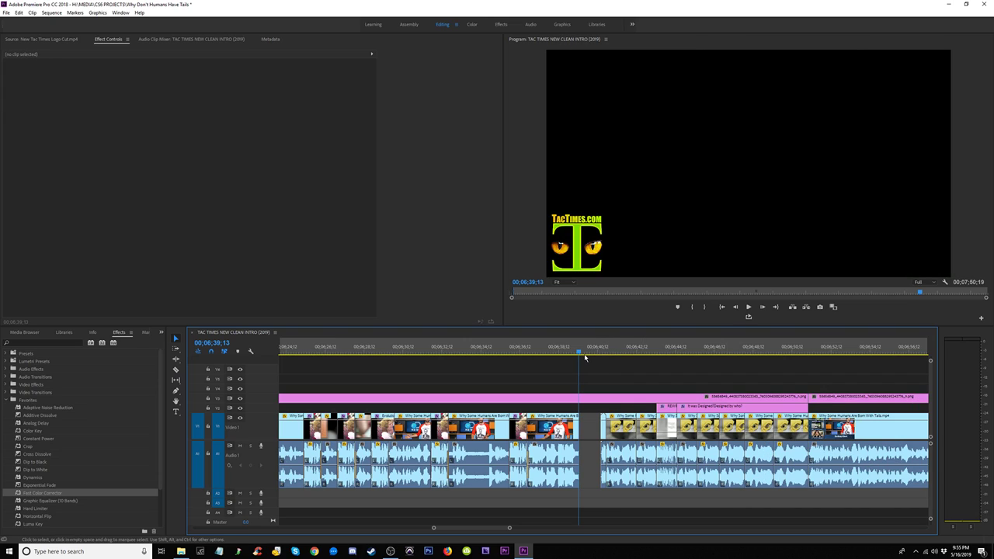
key(ctrl+z)
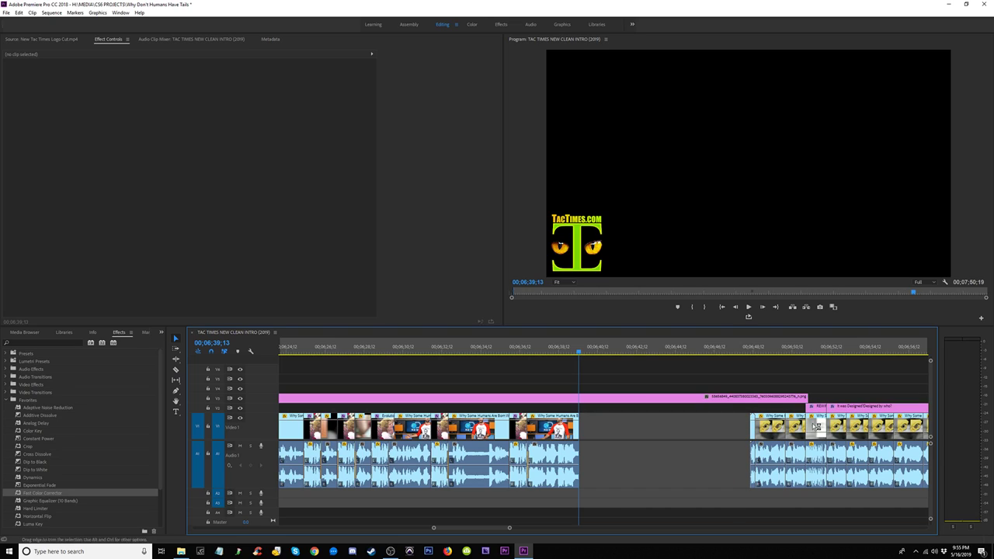
Step: Trim the logo overlay's end back to 6:39:13, close the gap beneath it, and play across the new cut to 6:41:05
drag(808, 398, 578, 410)
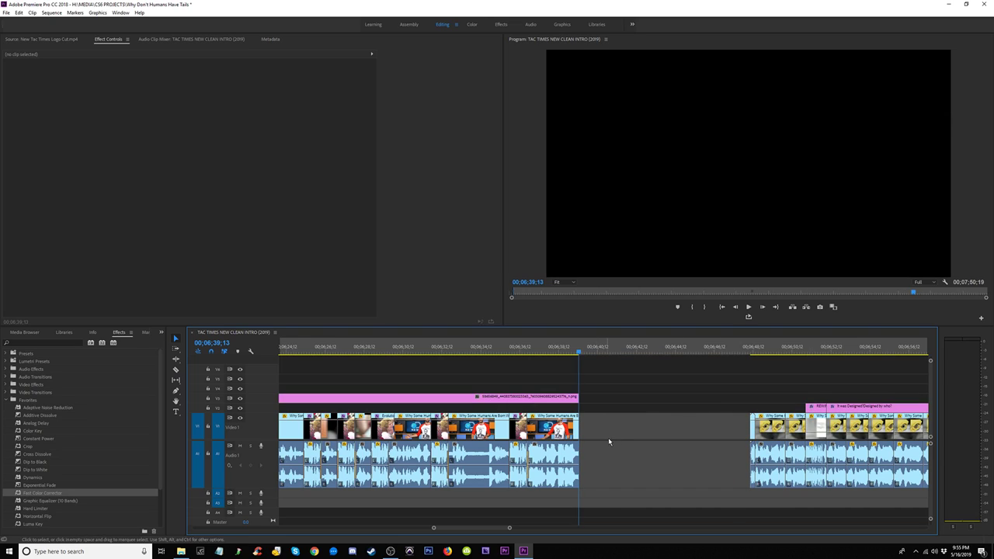
click(613, 424)
key(Delete)
key(space)
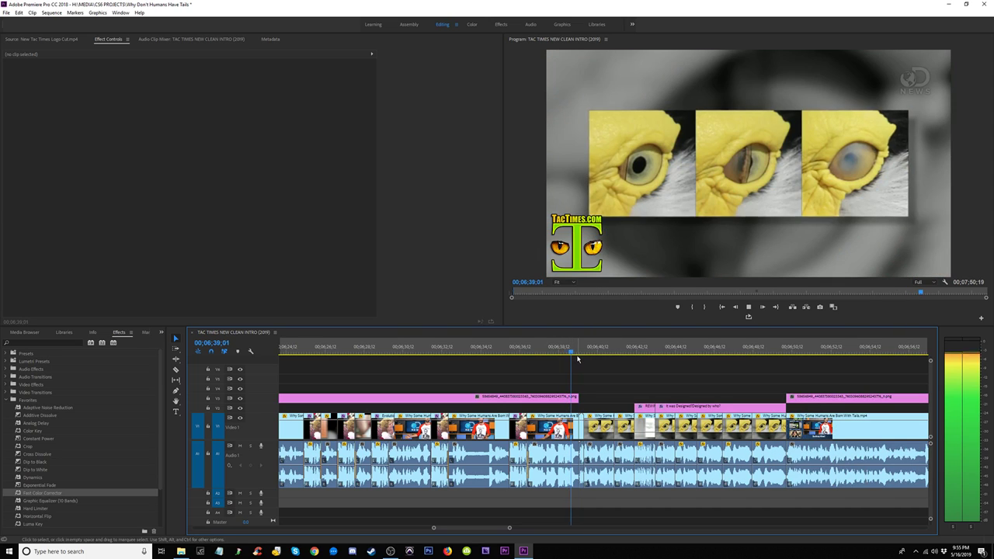
key(equal)
key(equal)
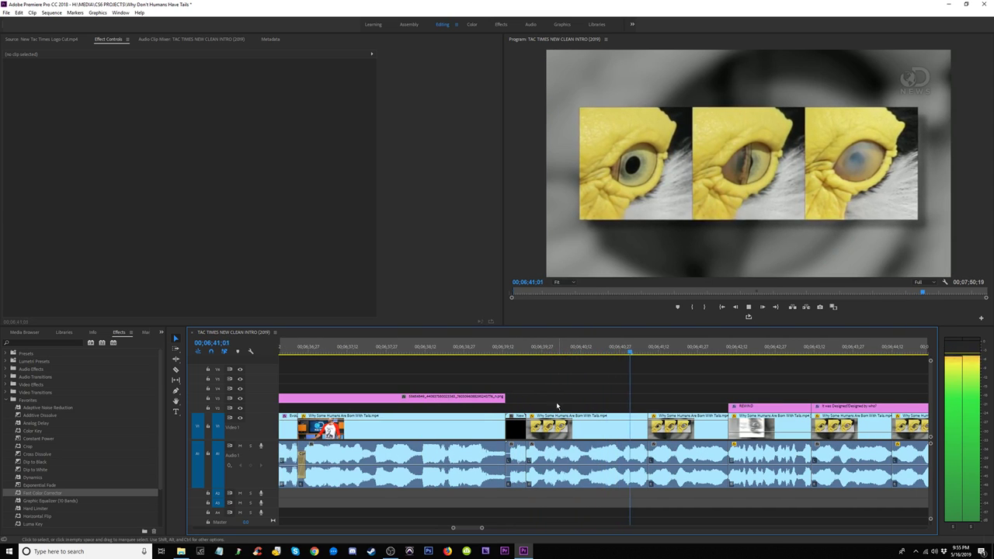
key(space)
Step: Delete the short black remnant after 6:39:13, extend the next clip's start slightly earlier, close the remaining gap, and replay the cut
click(516, 430)
key(Delete)
drag(525, 432, 521, 452)
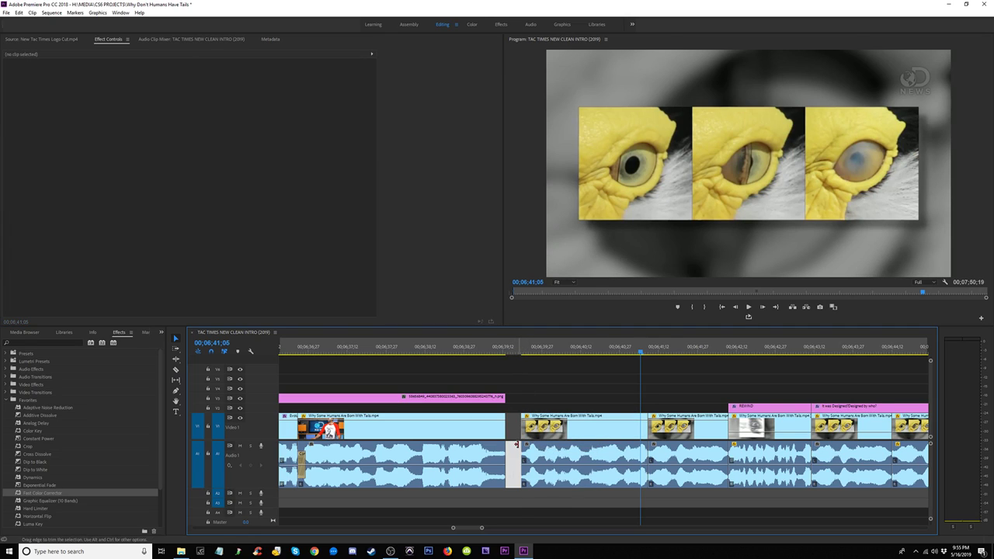
key(Delete)
key(space)
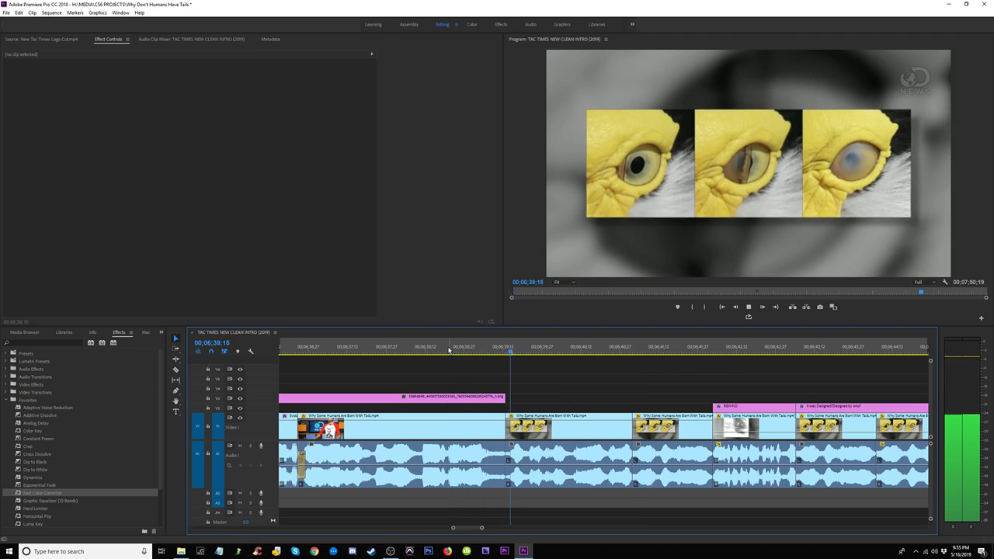
click(423, 346)
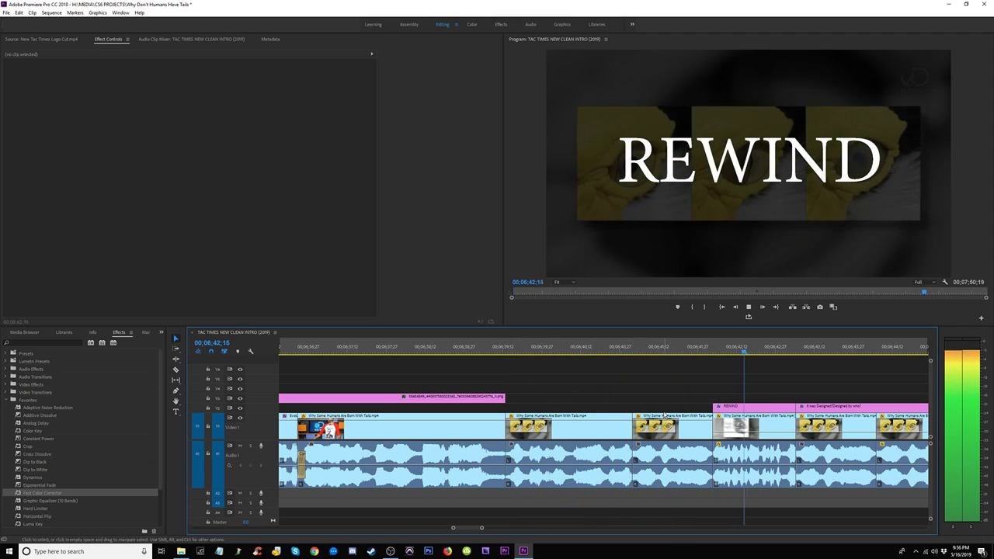
Step: Play through the REWIND and "It was Designed? Designed by who?" titles and stop at 6:49:27
key(minus)
key(minus)
key(minus)
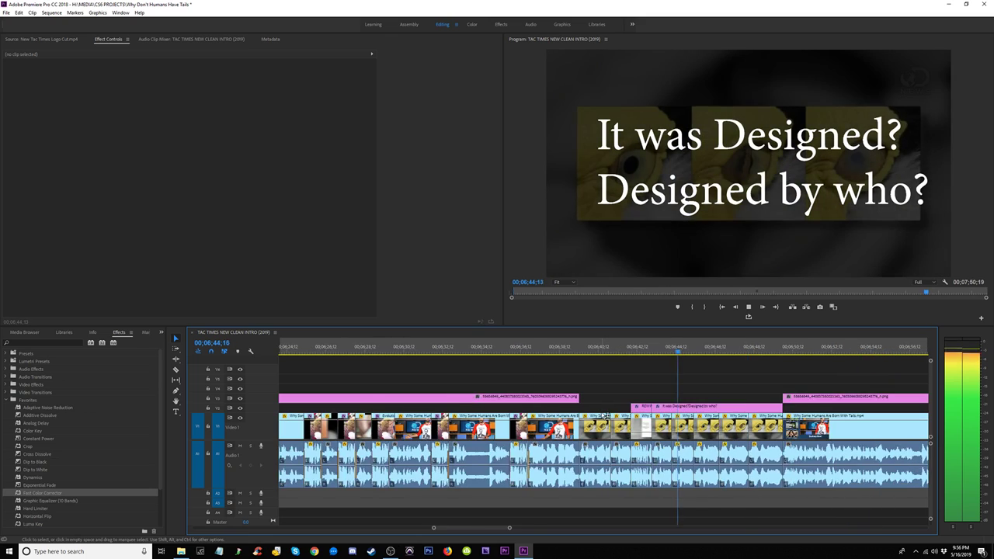
key(space)
key(space)
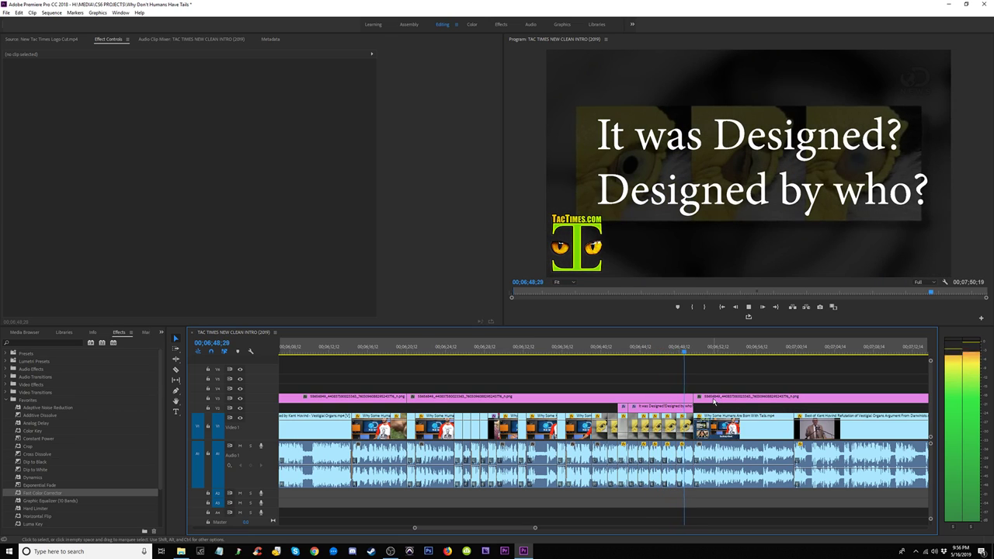
key(space)
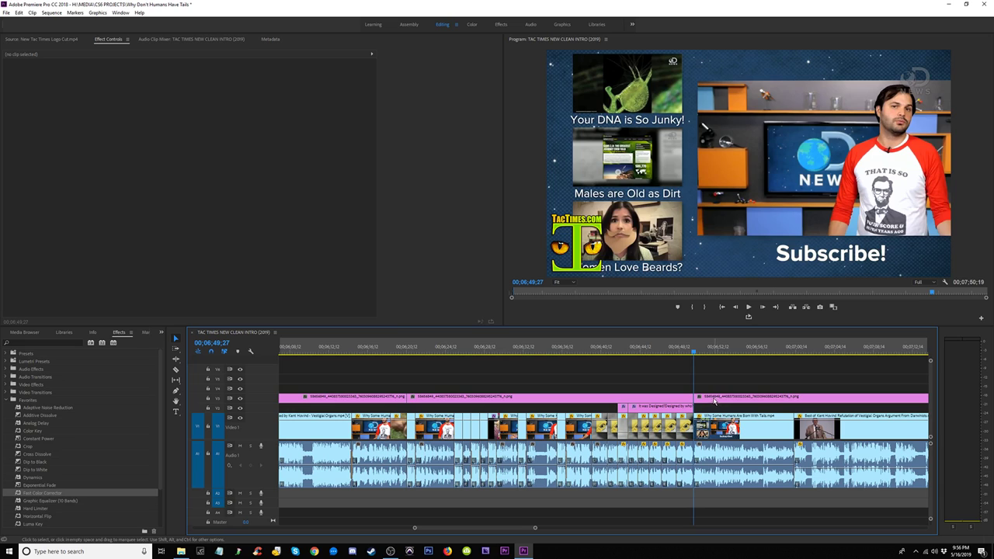
Step: Insert the cut eye-diagram segment at 6:49:27 and play across it into the Subscribe clip
key(ctrl+shift+v)
key(space)
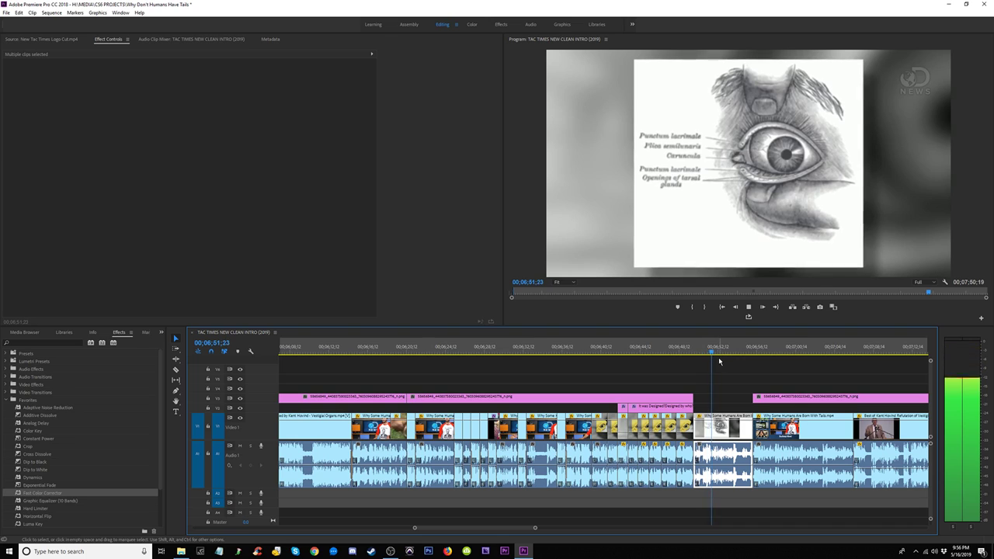
click(776, 378)
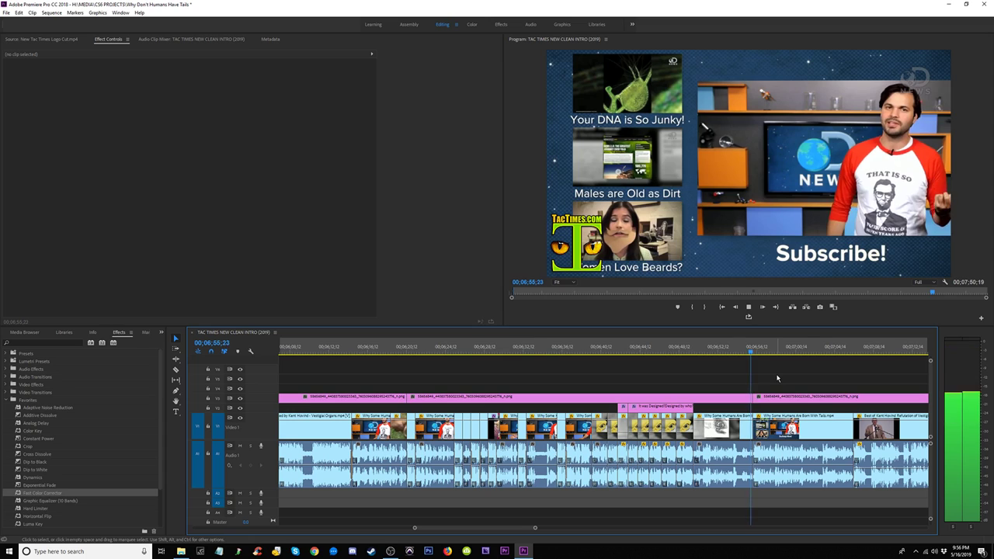
key(minus)
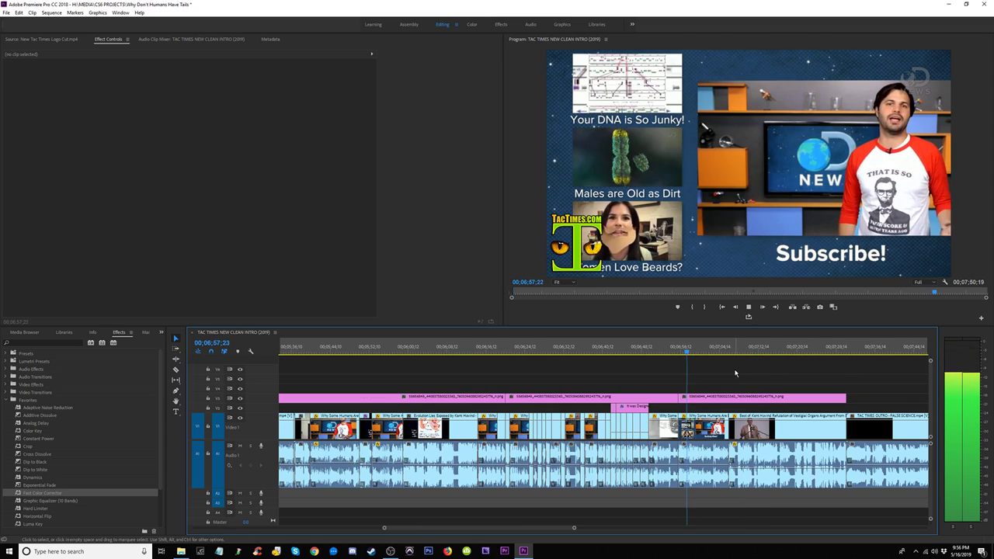
key(equal)
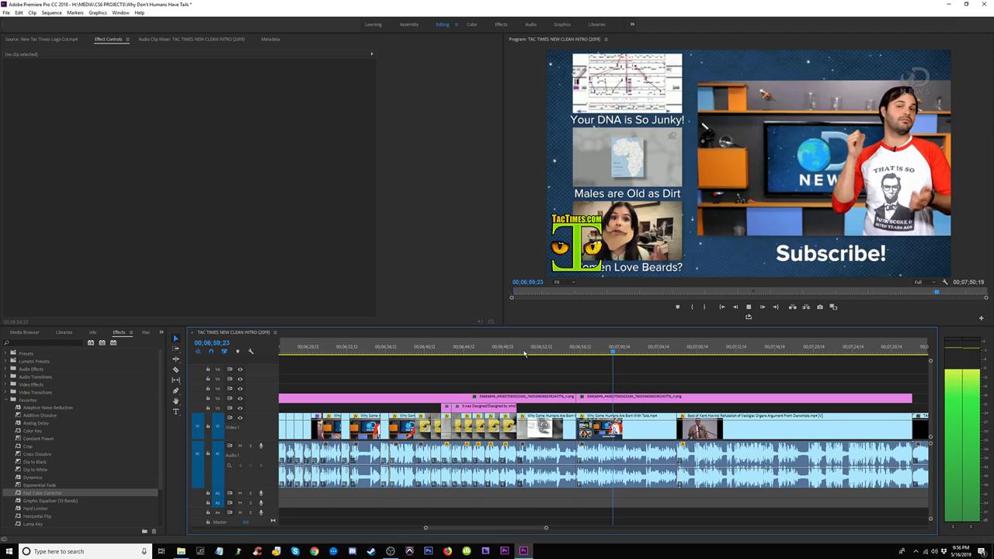
Step: Insert a copy of the audience cutaway from 6:32:07 at about 6:56, and extend the logo overlay over it
drag(524, 353, 345, 376)
click(350, 432)
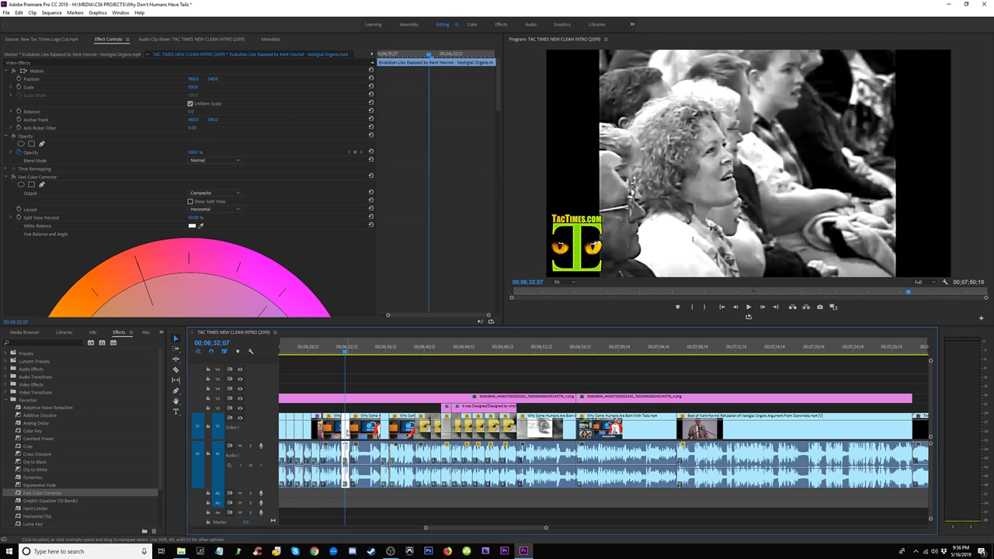
click(570, 351)
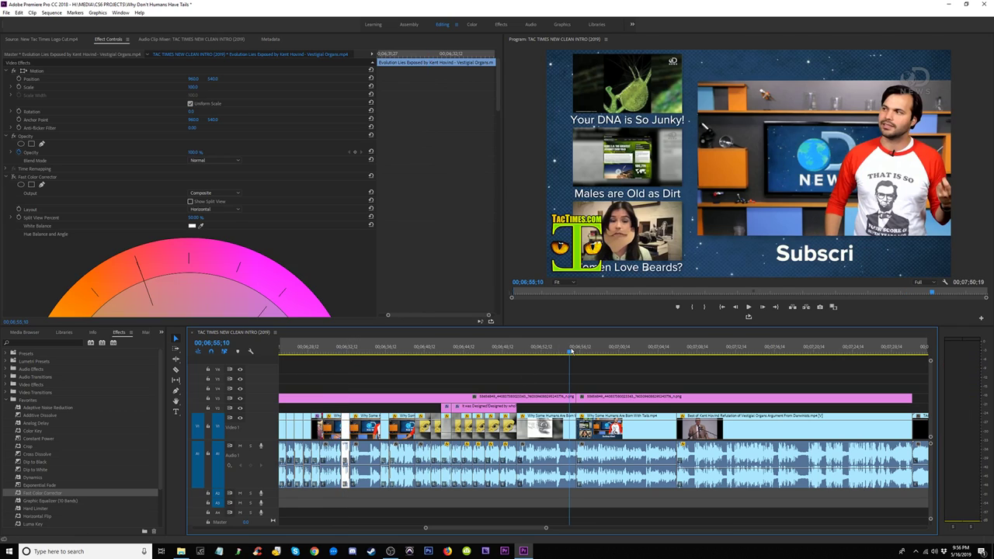
drag(571, 352, 576, 351)
key(ctrl+shift+v)
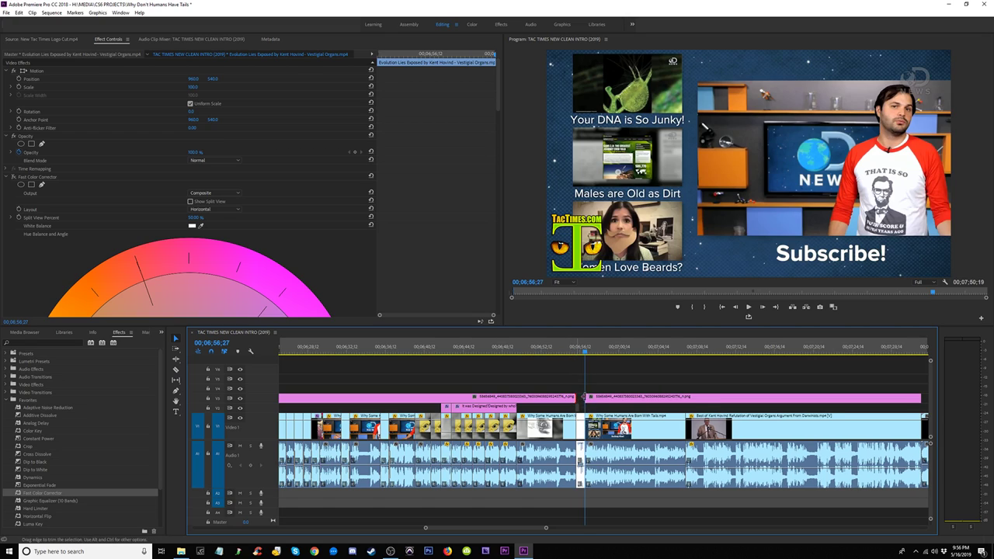
key(space)
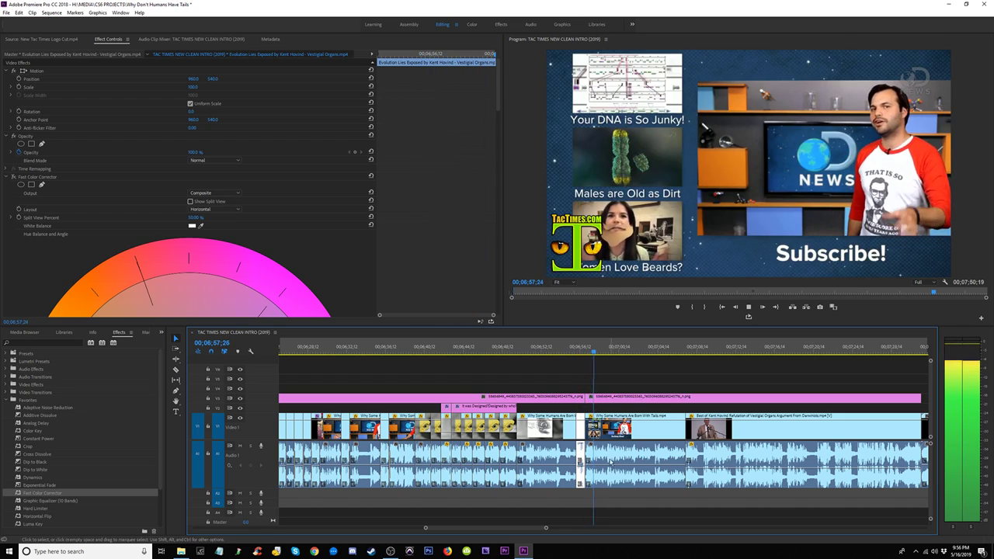
key(space)
Step: Add Constant Power audio fades at both cuts of the audience cutaway near 6:56 and shorten each to a few frames
drag(590, 494, 573, 483)
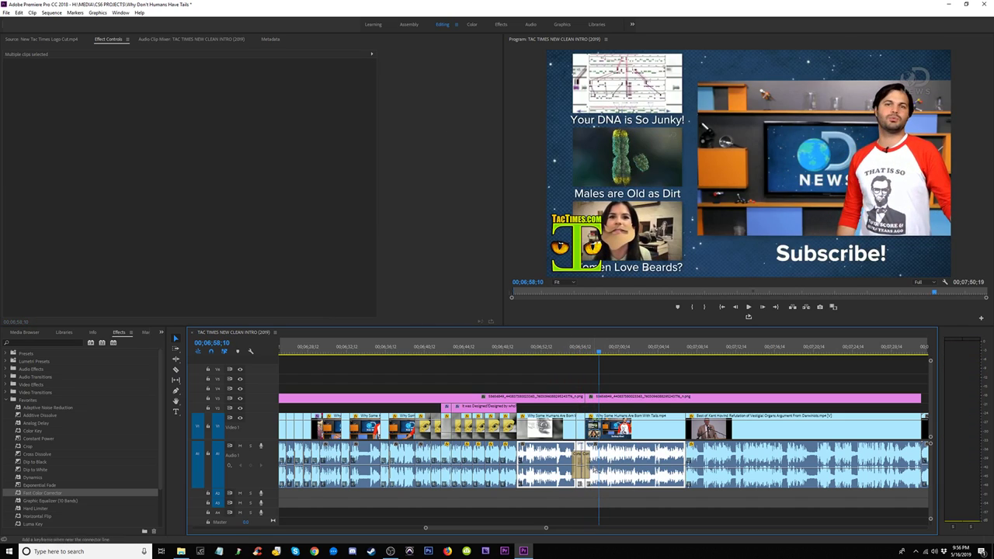
click(581, 360)
key(equal)
key(equal)
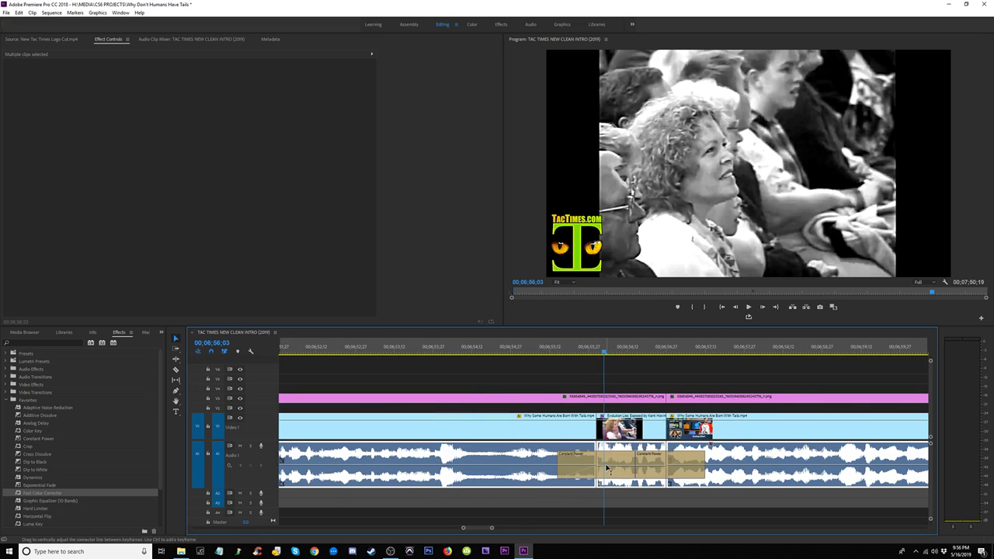
click(632, 455)
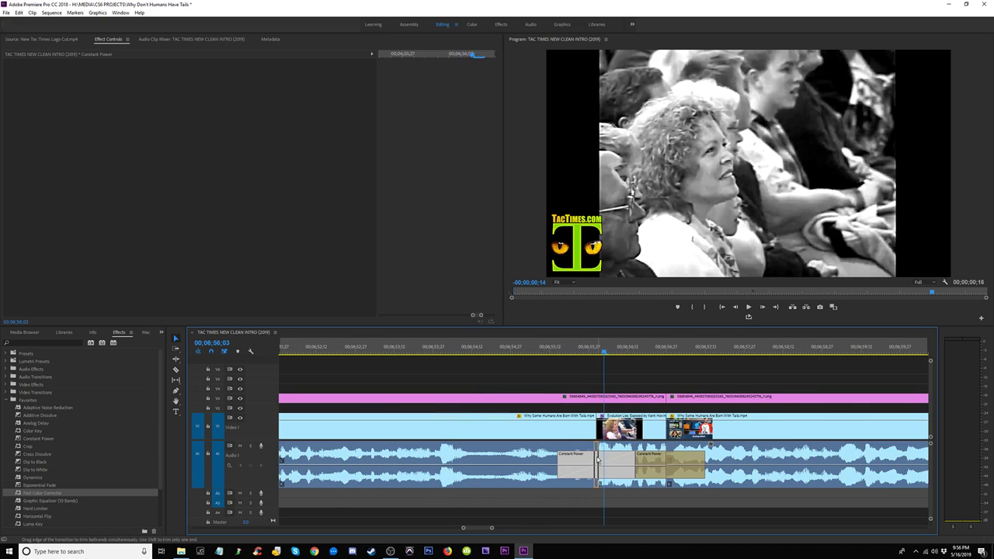
click(645, 464)
drag(665, 452, 665, 453)
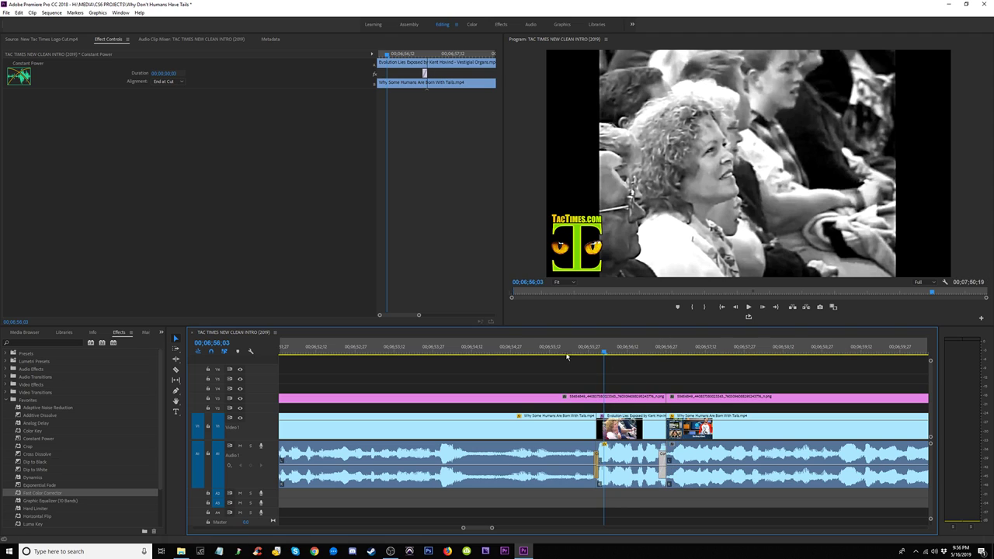
Step: Play back the audience cutaway's audio cuts from about 6:55 and continue into the Subscribe clip
click(514, 354)
key(space)
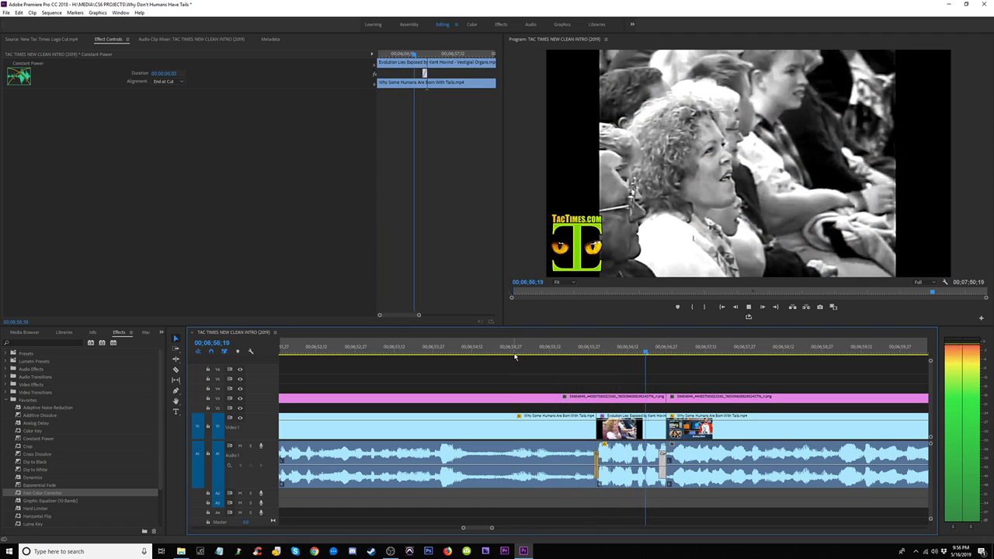
key(minus)
key(minus)
key(minus)
key(minus)
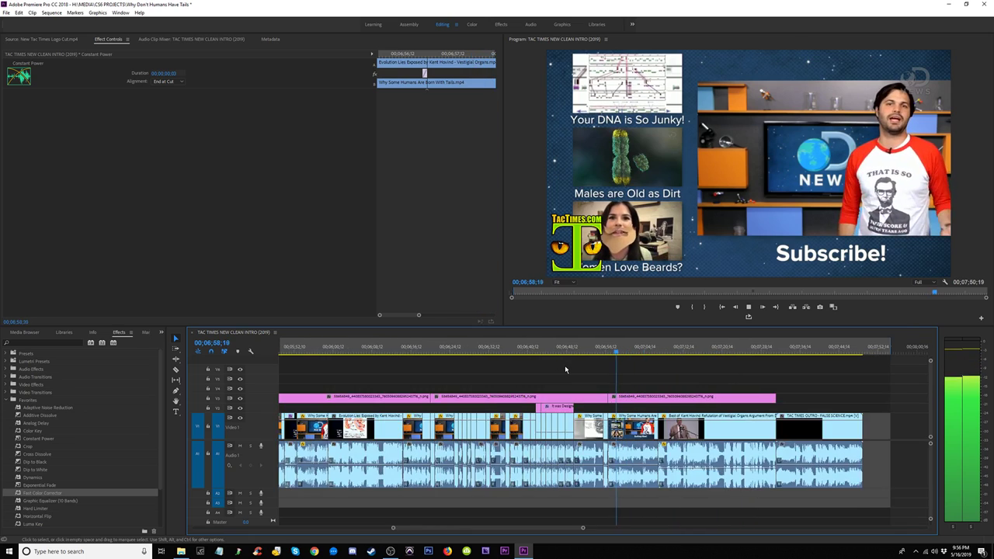
key(minus)
key(minus)
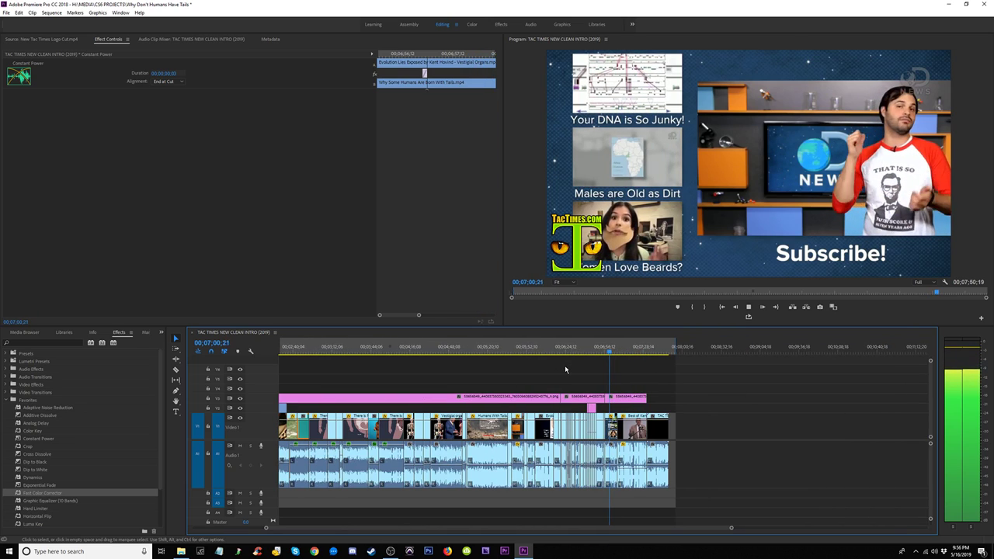
key(minus)
key(equal)
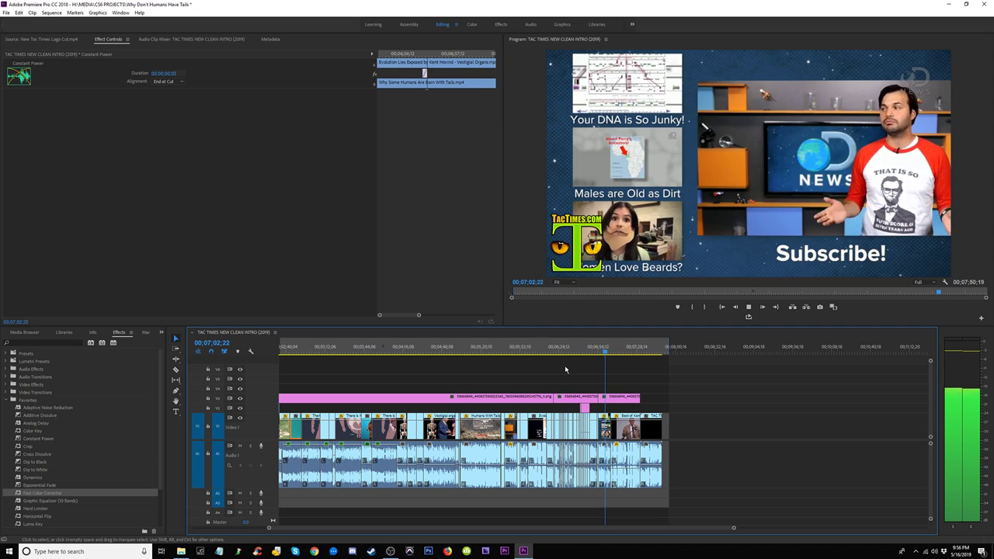
Step: Save the project and play on through the Subscribe clip into the lectern speaker segment, stopping at 7:11:19
key(ctrl+s)
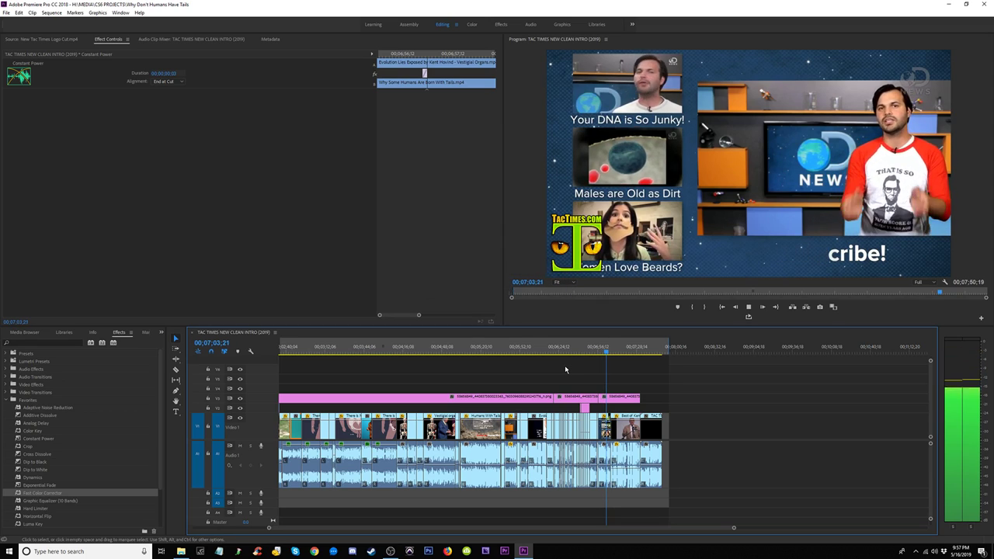
key(minus)
key(equal)
key(equal)
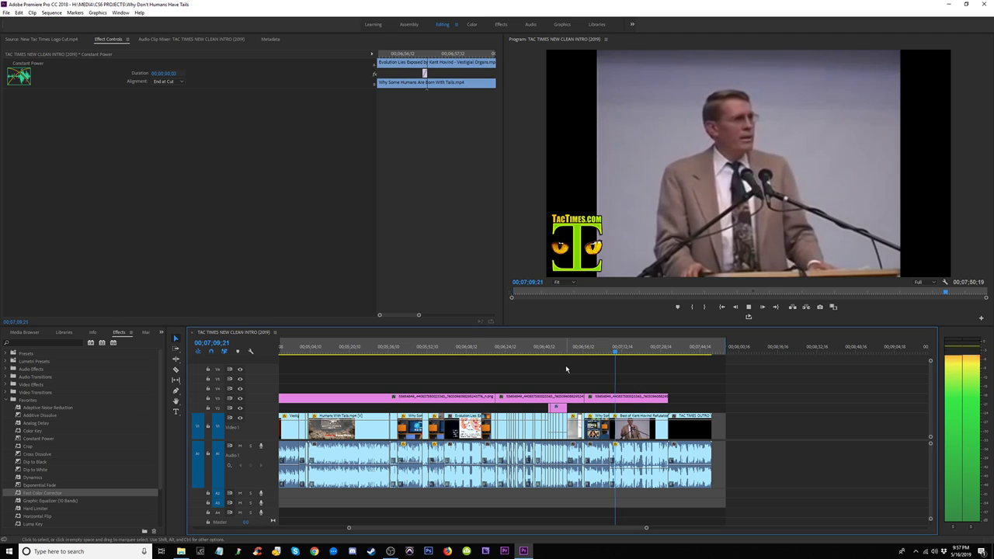
key(minus)
key(minus)
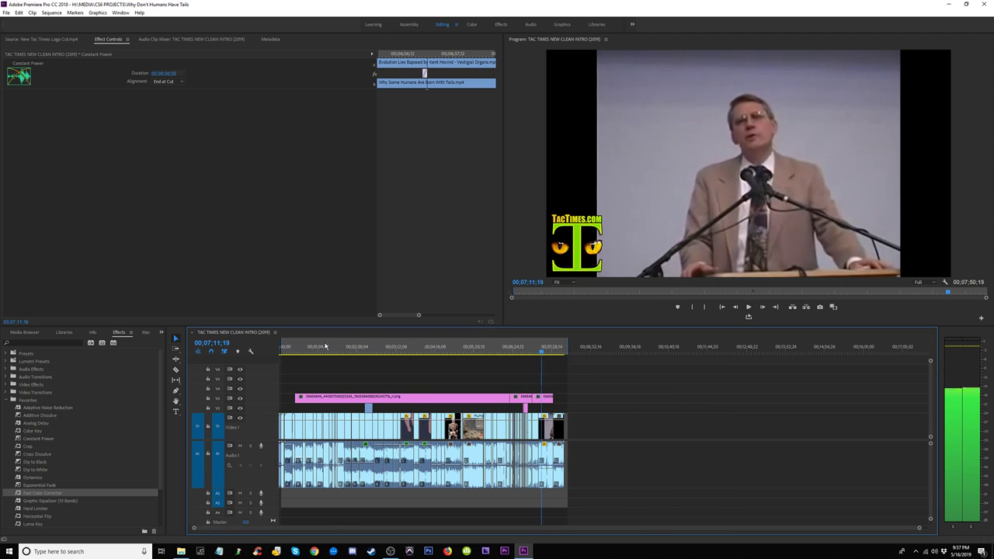
Step: Return to the start of the sequence and play the opening presenter clip into the lectern speaker clip
click(321, 346)
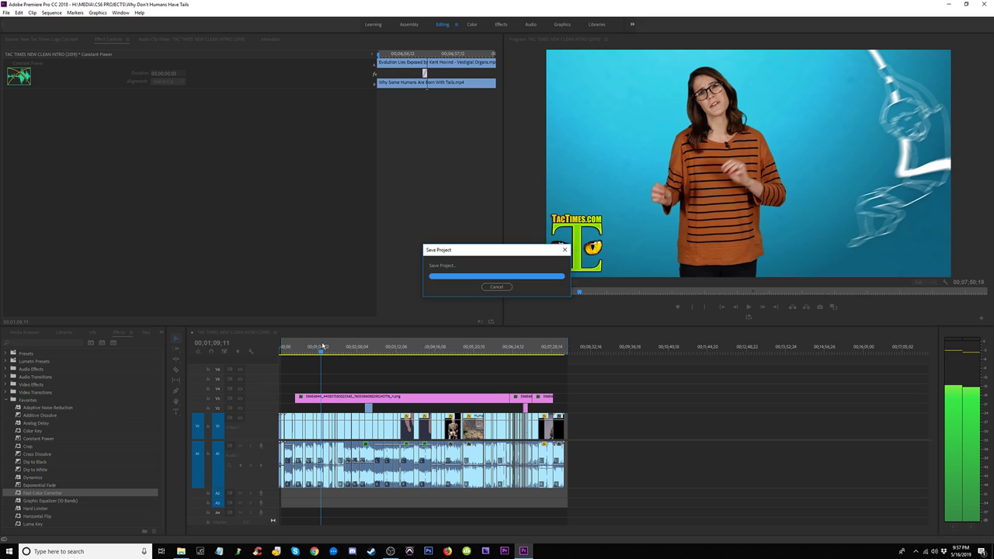
key(Home)
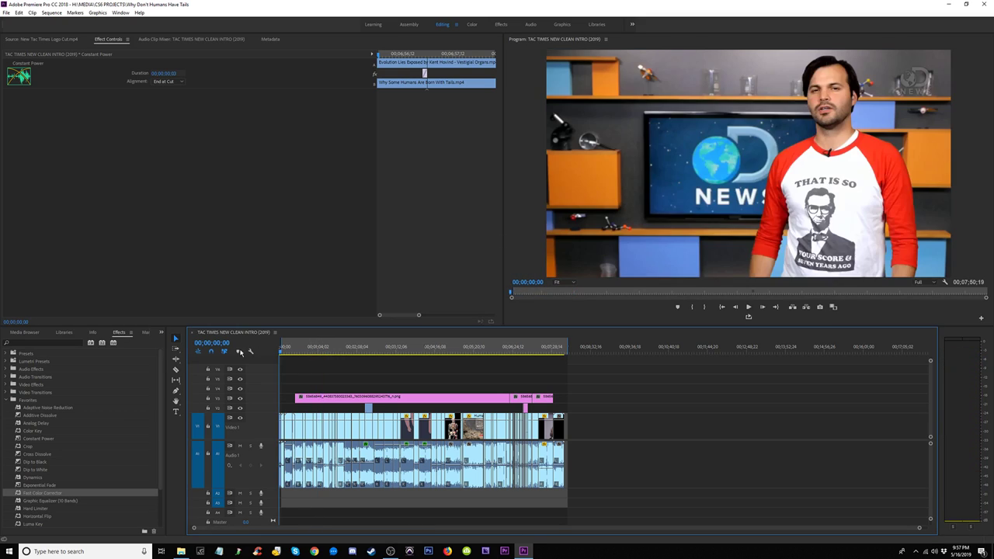
key(equal)
key(equal)
key(equal)
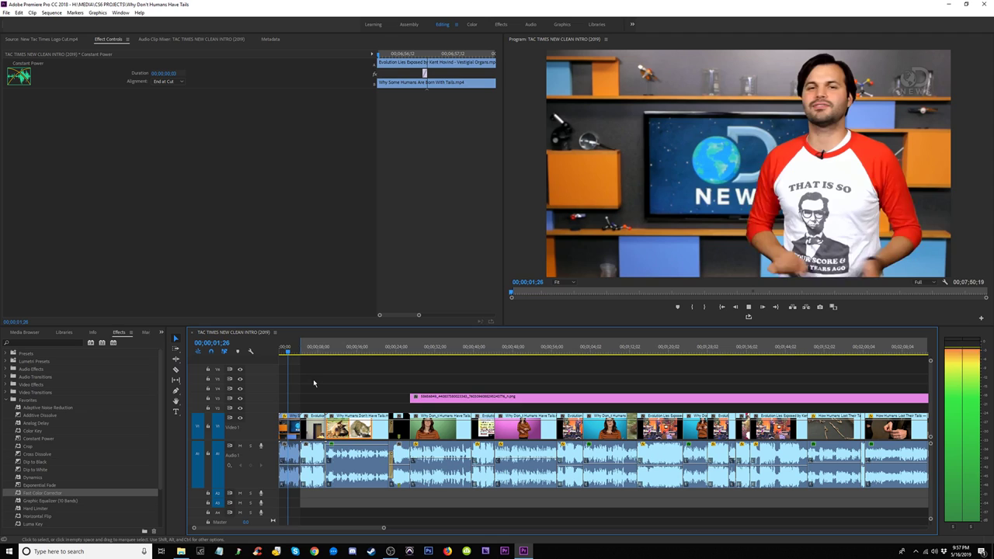
key(equal)
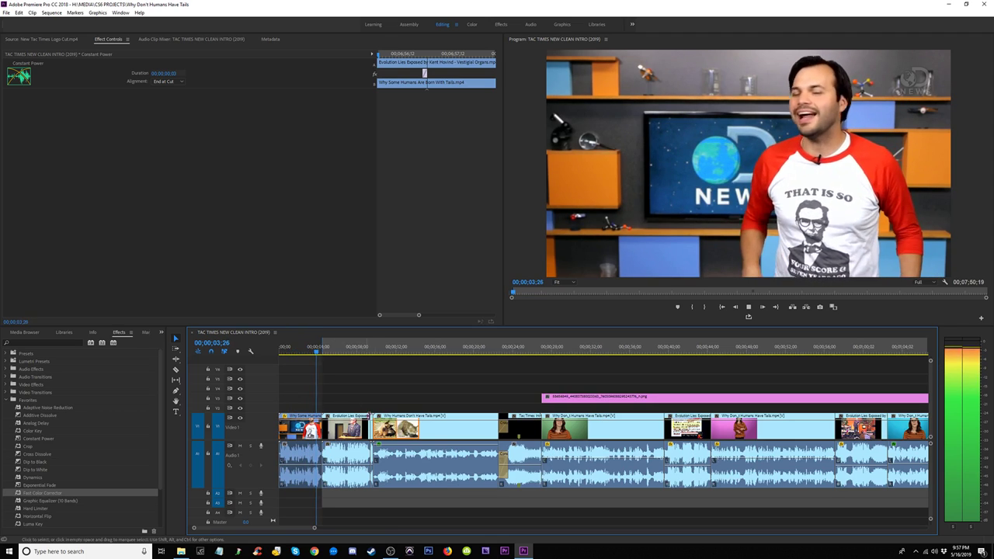
key(space)
Step: Place a logo overlay copy over the first two opening clips, delete the part beyond them, and move the copy one track lower
drag(468, 396, 246, 400)
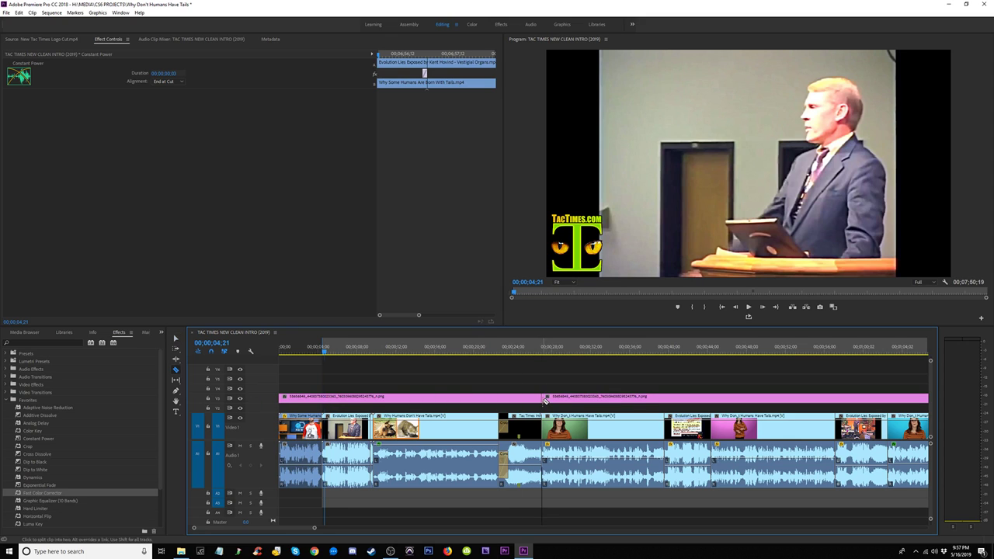
drag(365, 354, 387, 358)
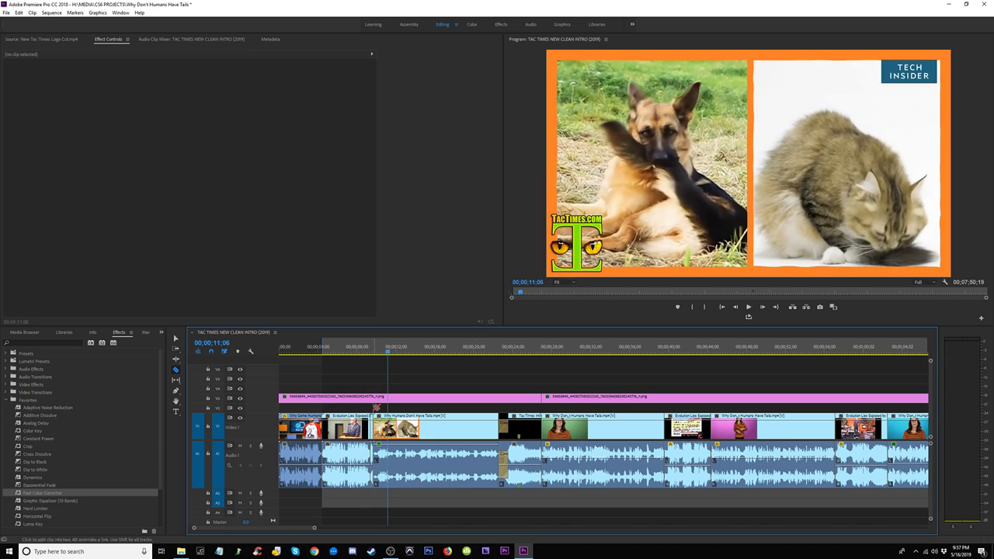
key(v)
click(403, 398)
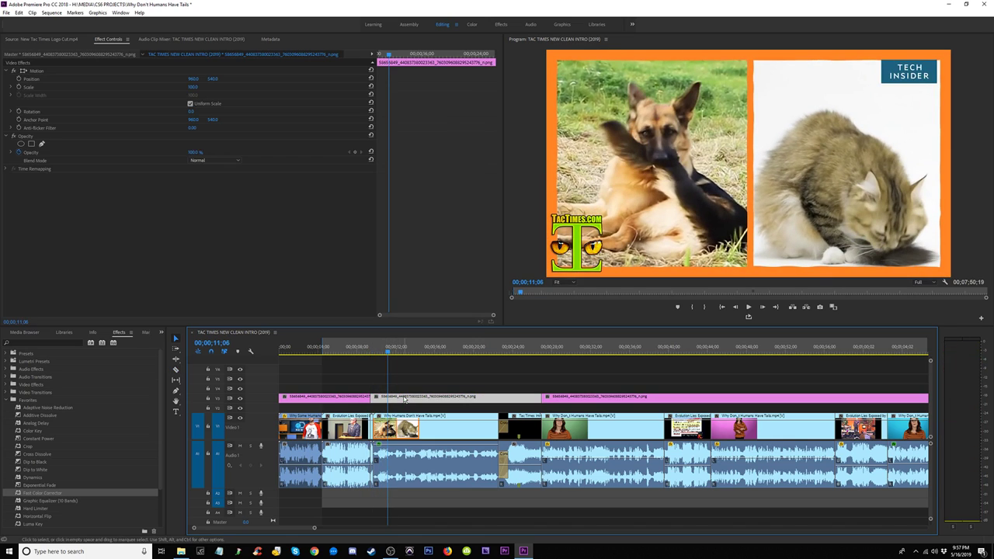
key(Delete)
drag(302, 398, 303, 408)
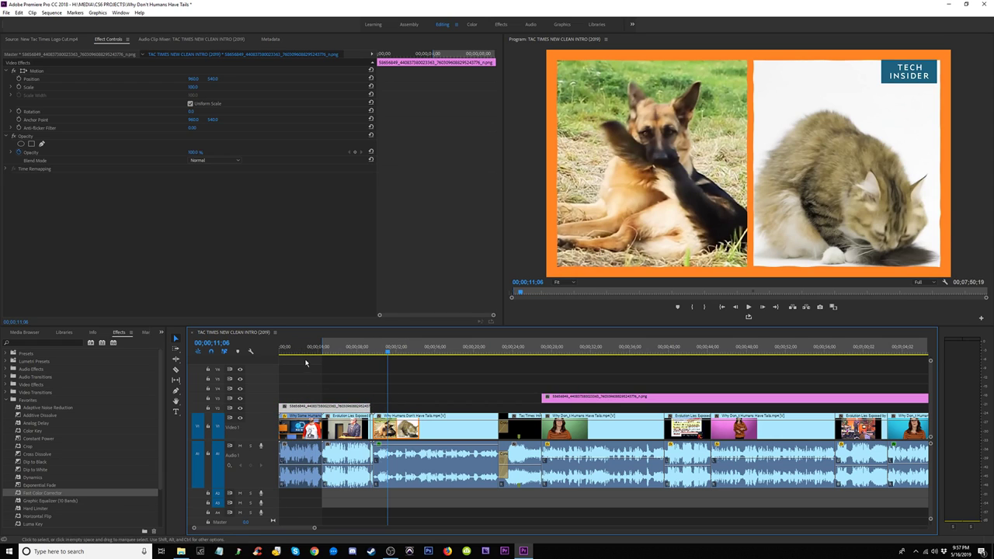
Step: Play the opening from the start, then replay the cut from the presenter to the lectern speaker at about 0:04
drag(304, 351, 249, 347)
key(space)
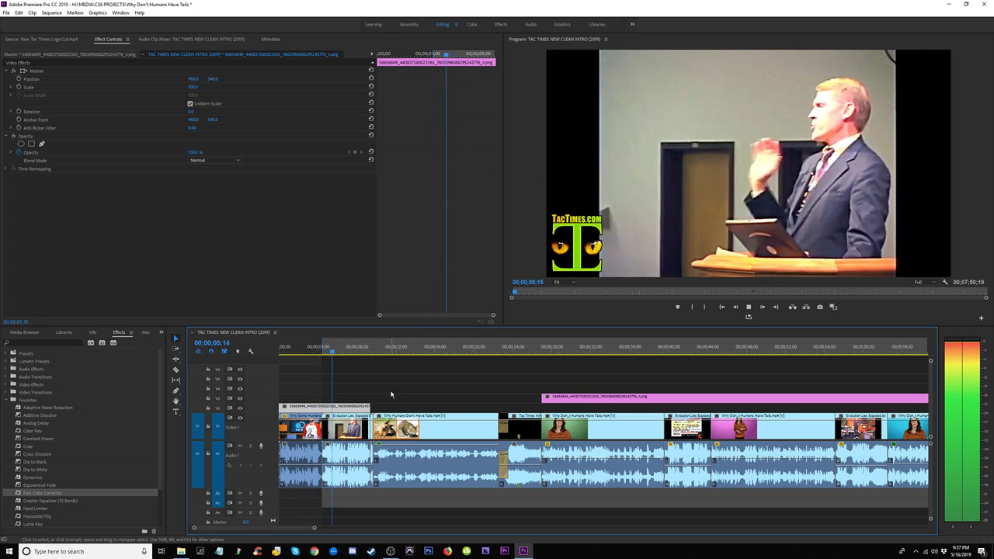
click(319, 350)
key(space)
key(equal)
key(equal)
key(equal)
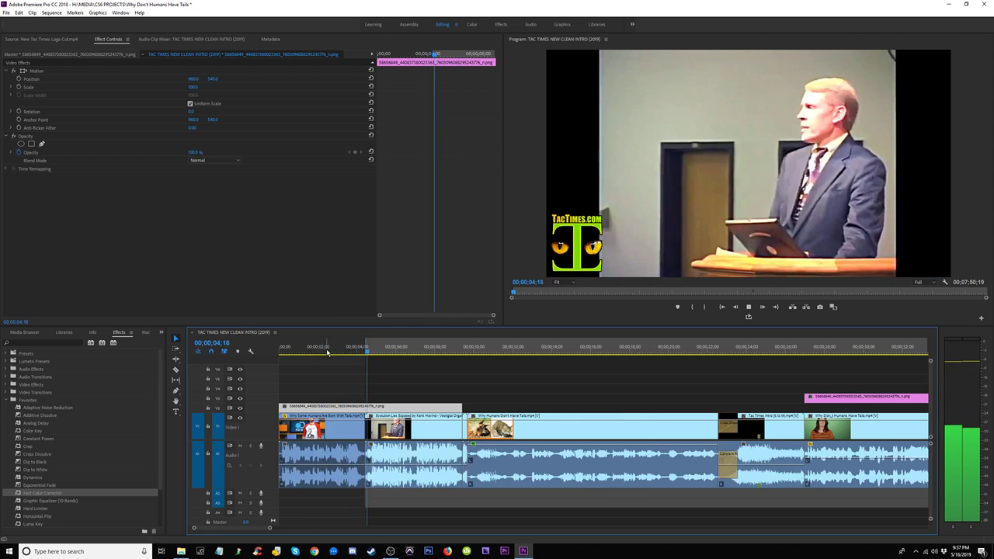
key(space)
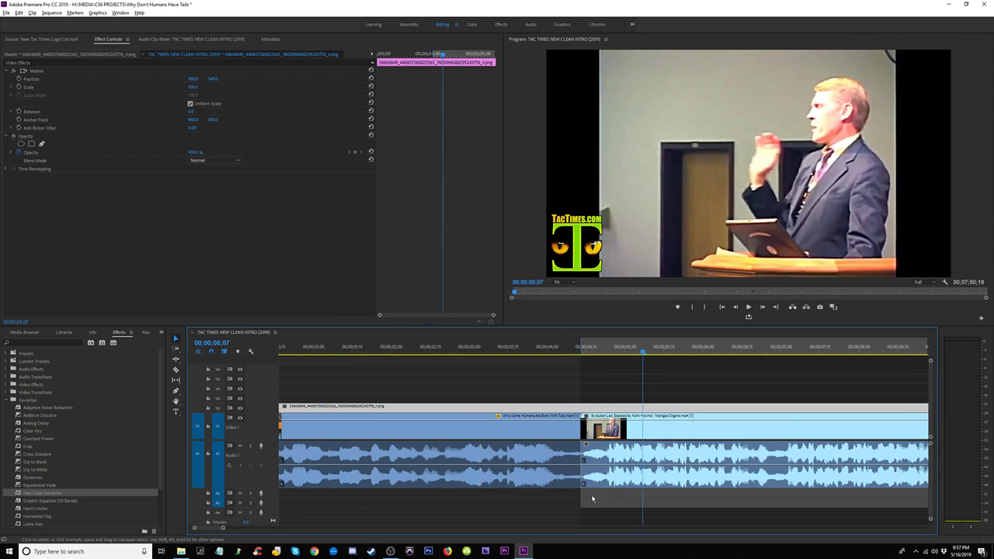
Step: Add a 6-frame Constant Power fade at the start of the lectern speaker's audio, removing the fade on the presenter's opening, and replay the cut
drag(592, 498, 576, 482)
key(shift+d)
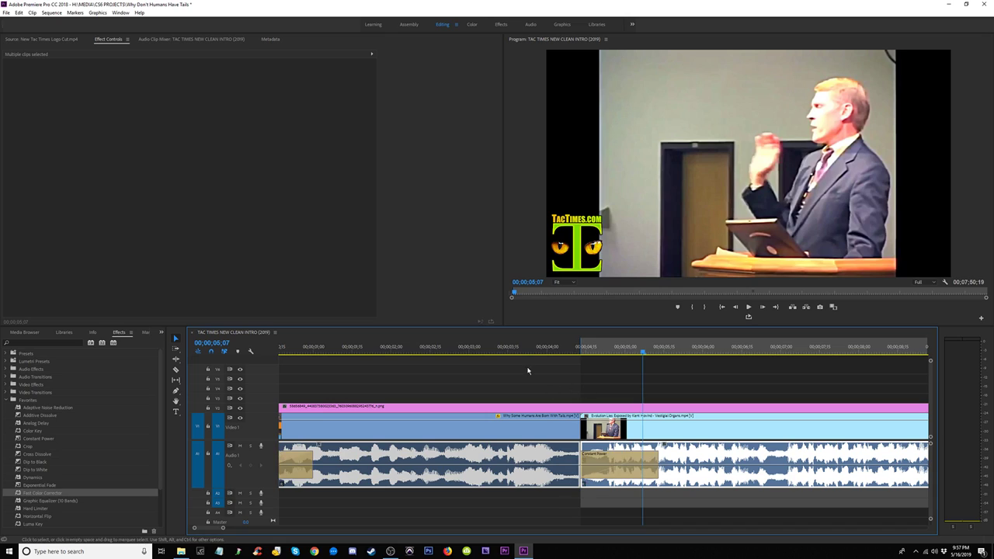
click(286, 461)
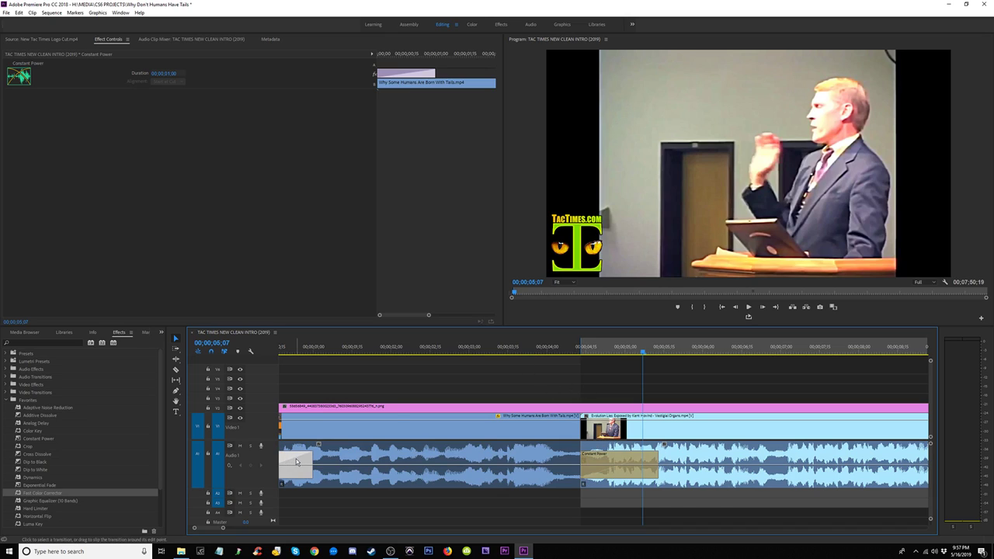
click(650, 461)
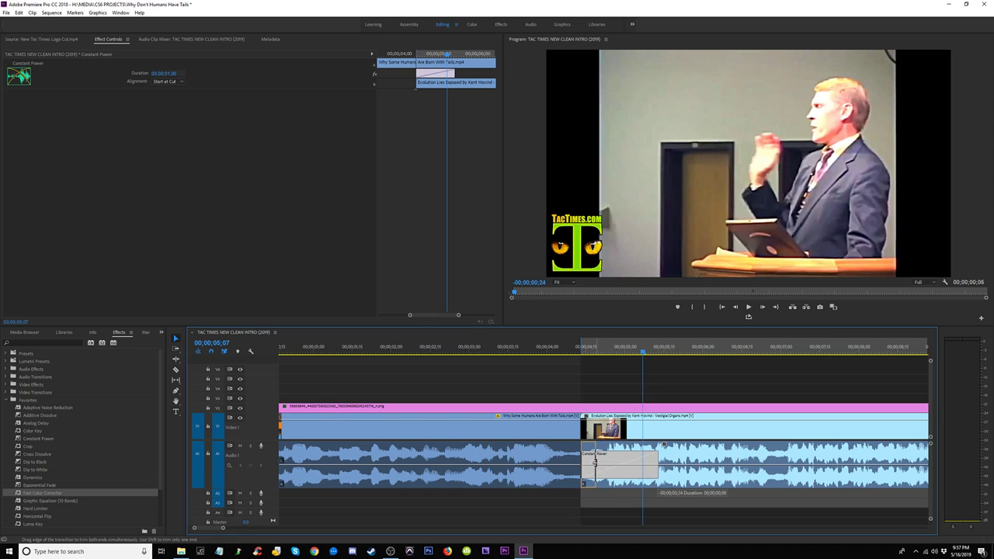
drag(595, 462, 596, 462)
click(545, 347)
key(space)
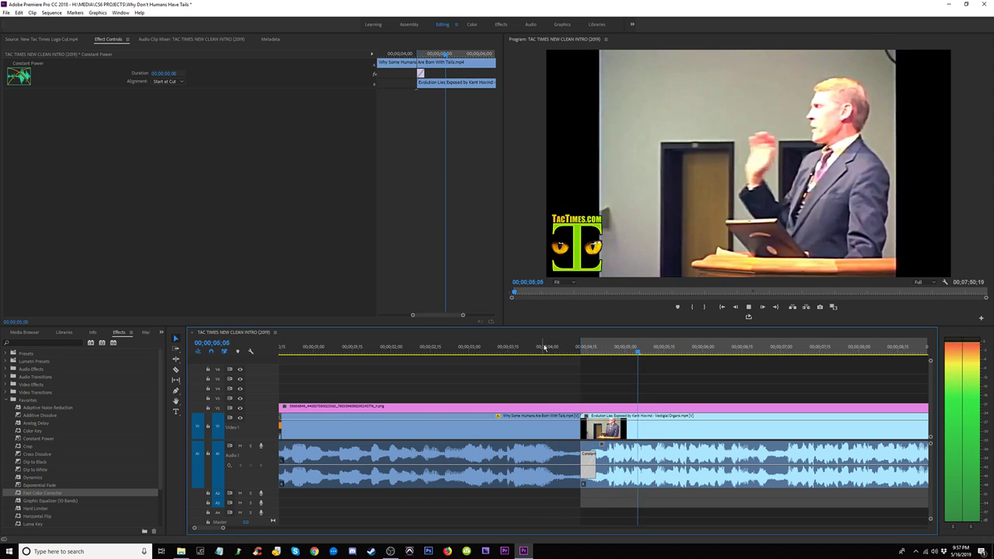
Step: Review the first part of the edit by playing past the opening and spot-checking points up to 1:45
key(minus)
key(minus)
key(minus)
key(minus)
key(minus)
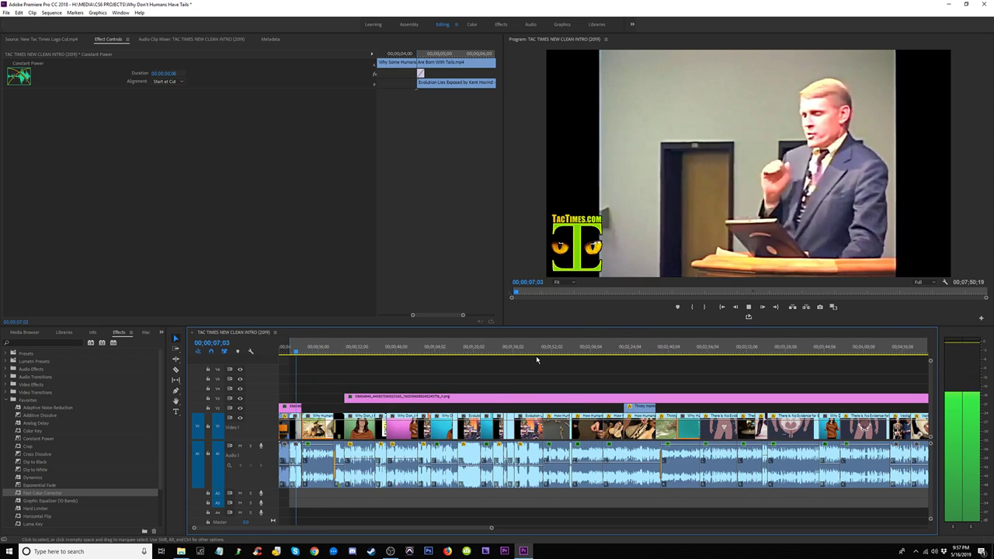
scroll(535, 360, up, 3)
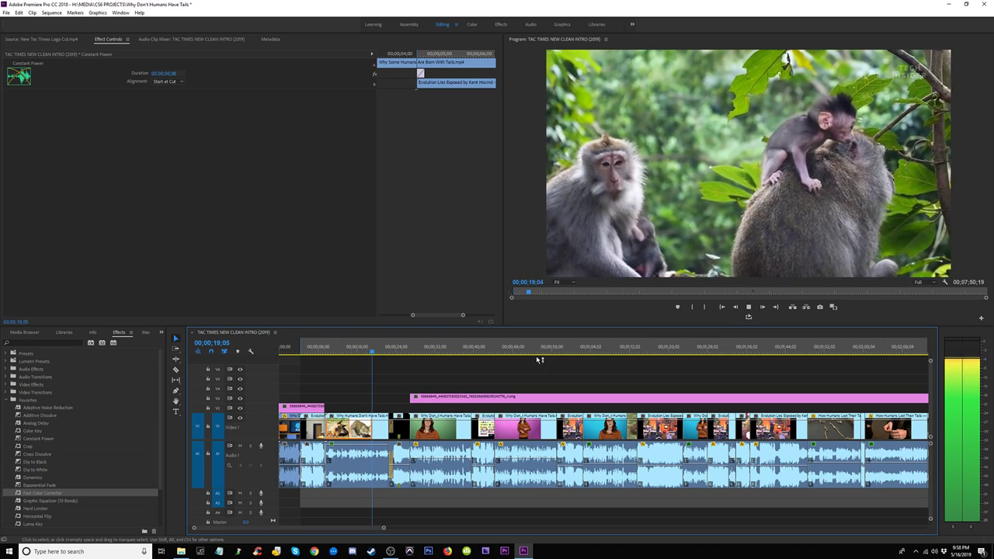
click(577, 353)
click(617, 353)
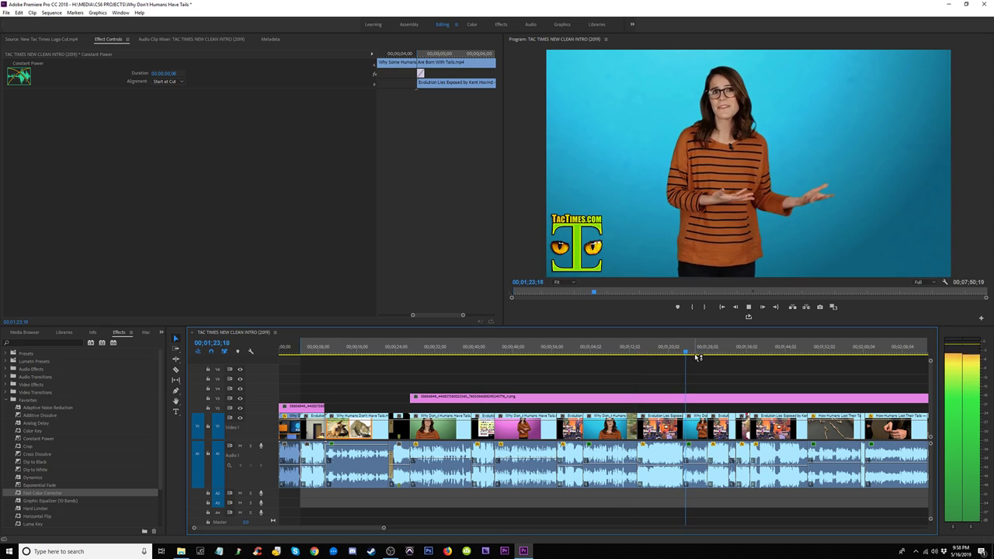
click(743, 347)
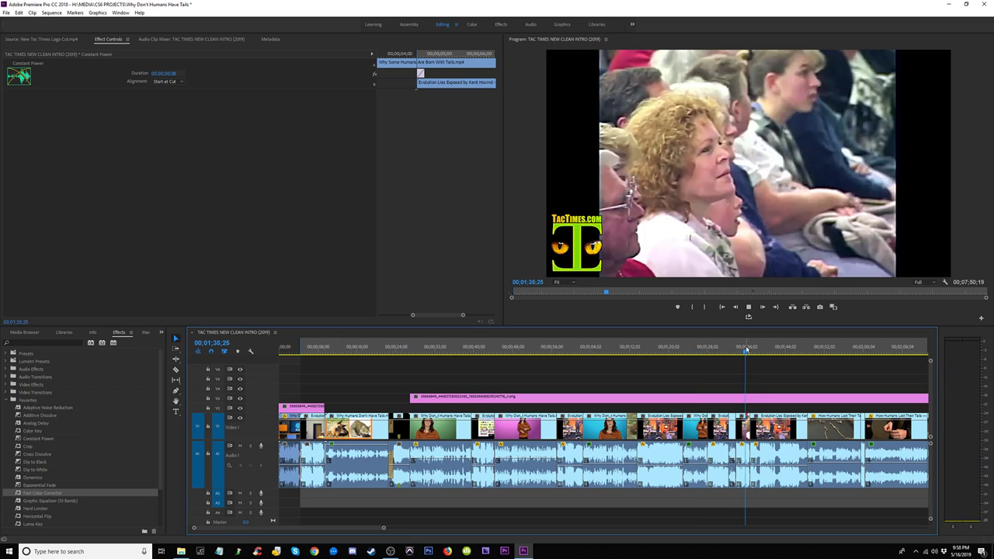
click(788, 352)
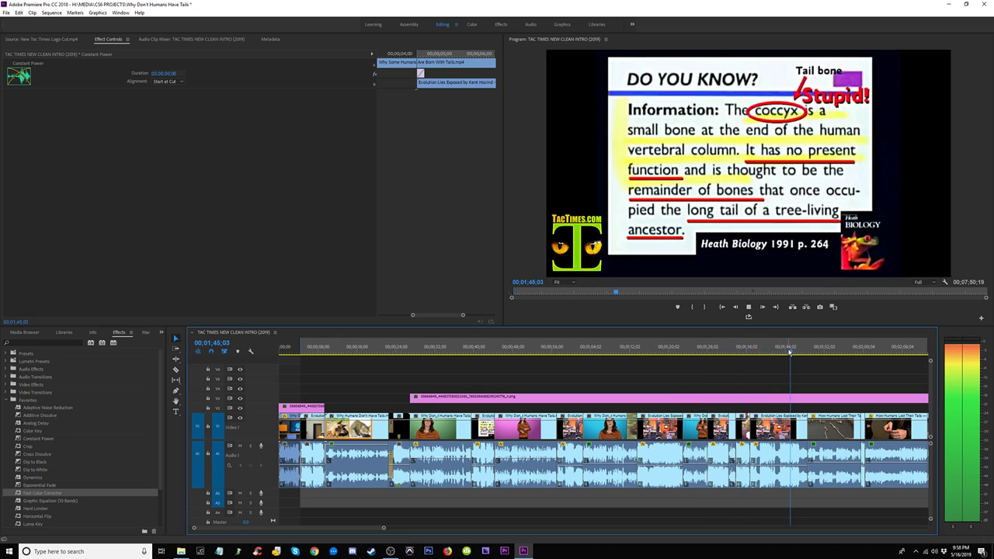
Step: Spot-check the second half of the edit around 5:12, 5:41, 4:34 and 5:02
key(minus)
key(minus)
key(minus)
click(469, 350)
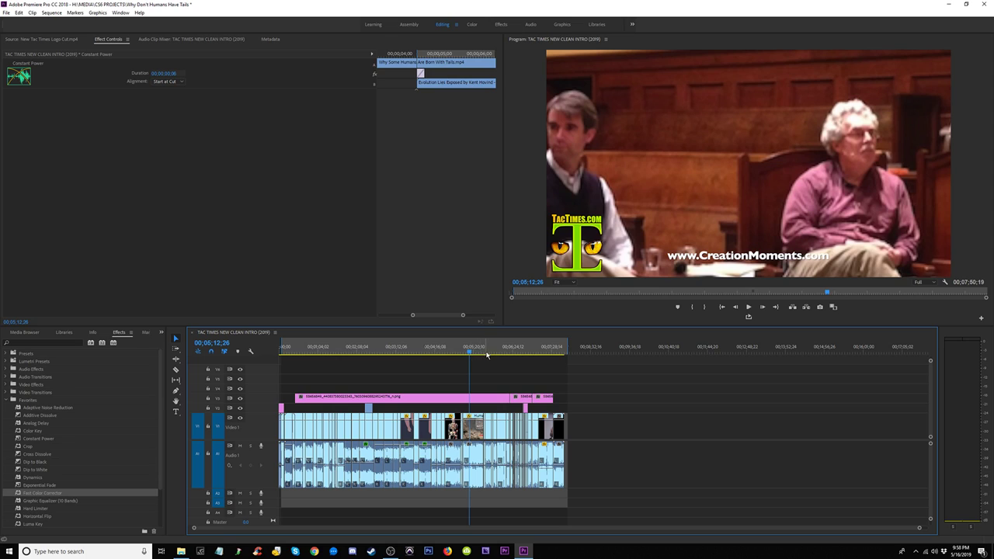
key(equal)
key(equal)
key(equal)
key(space)
click(738, 350)
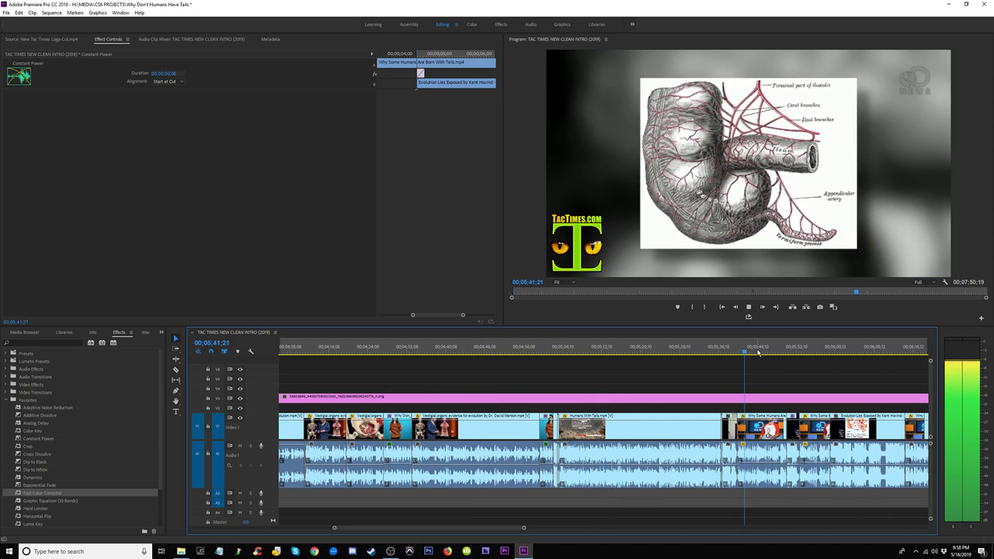
click(486, 349)
click(407, 350)
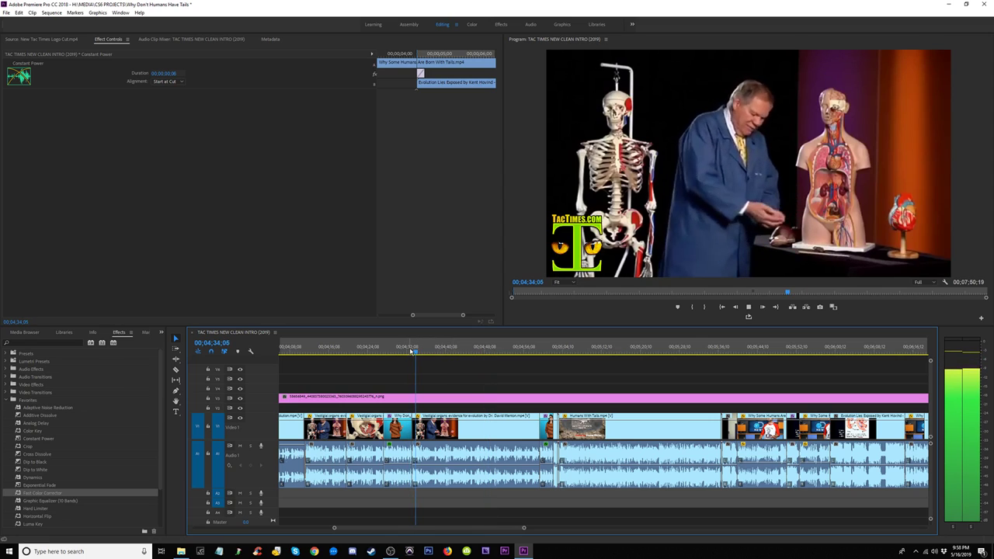
click(554, 351)
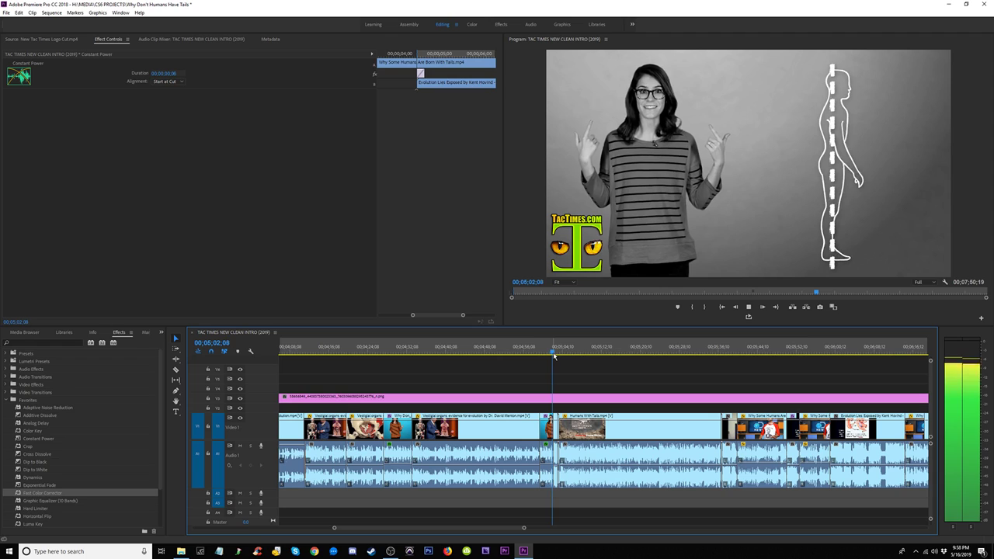
Step: Spot-check the middle of the edit by playing around 4:27 and 2:59
click(404, 349)
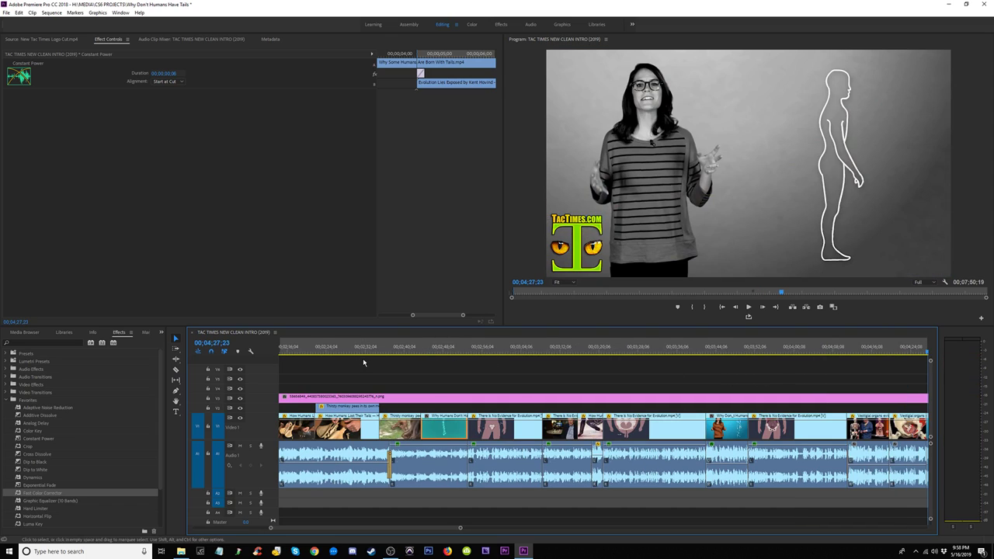
key(minus)
key(minus)
click(498, 351)
key(space)
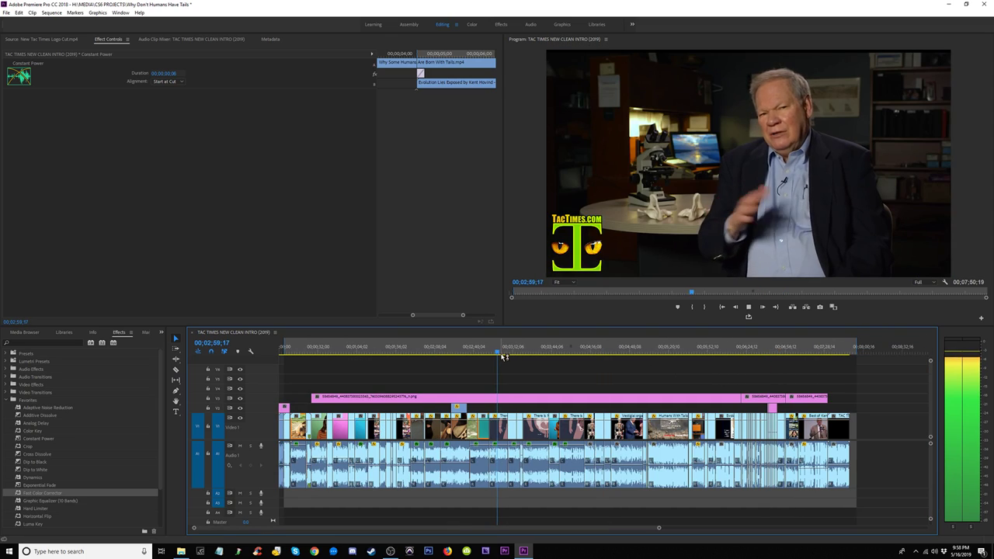
scroll(503, 361, down, 1)
scroll(473, 365, up, 5)
key(space)
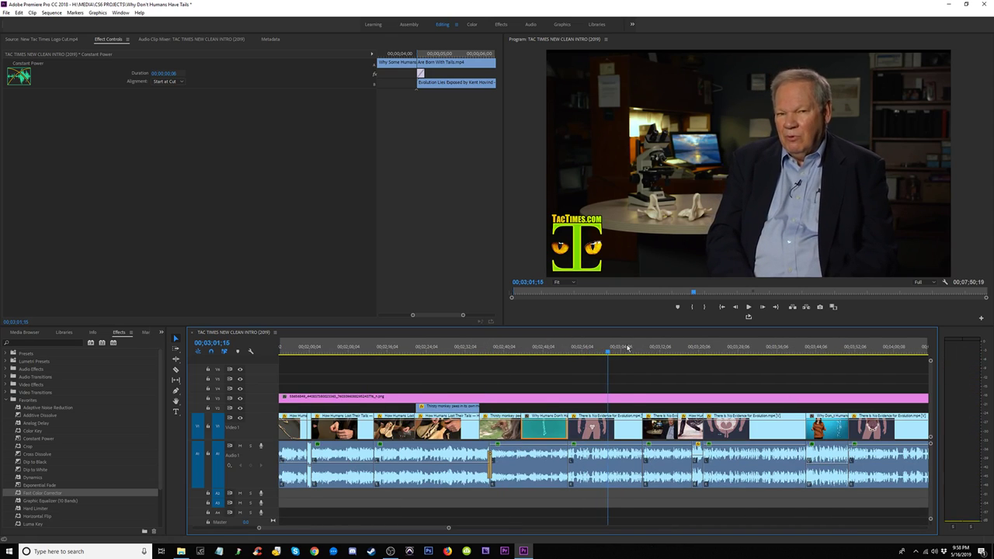
Step: Spot-check more of the edit around 3:20, 3:44, 3:57 and 2:28
key(space)
click(699, 349)
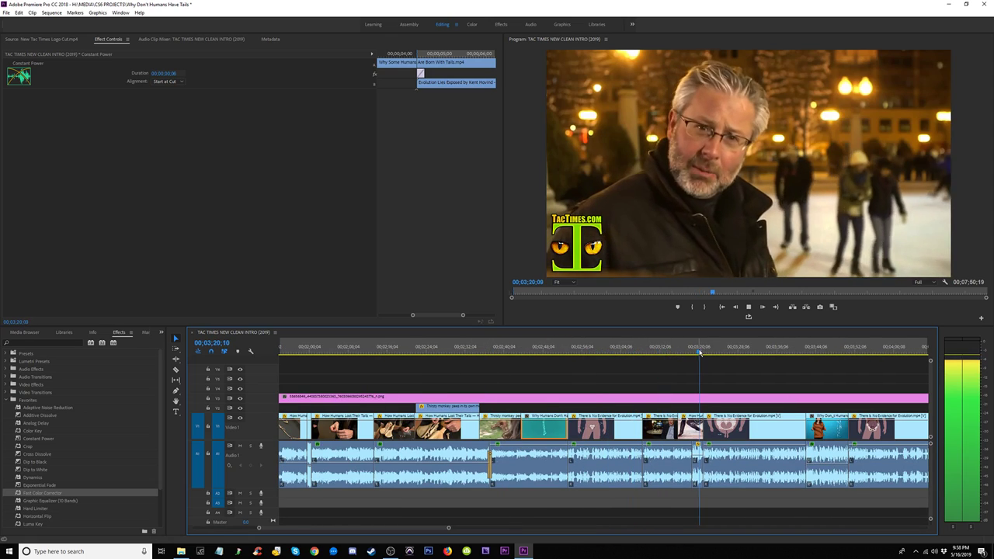
drag(699, 352, 847, 348)
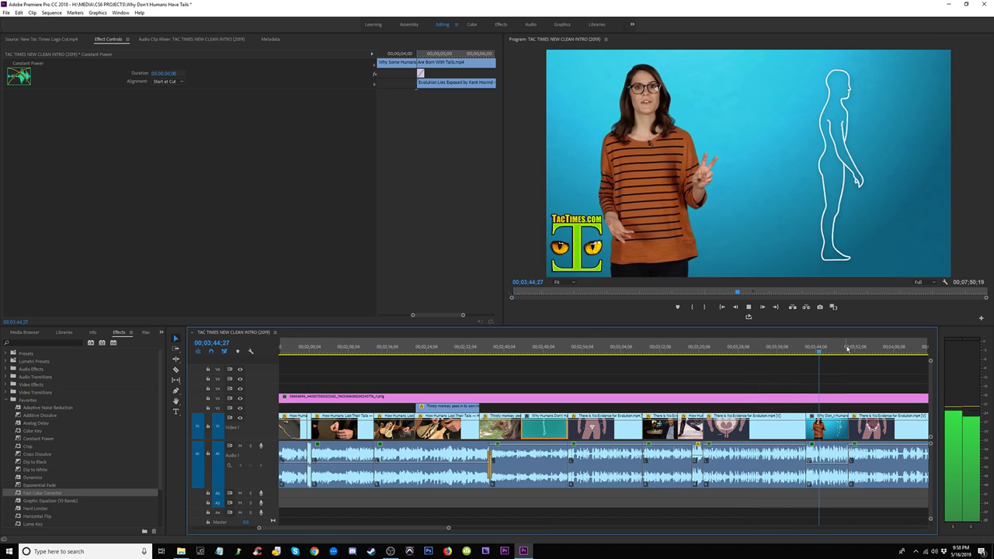
click(856, 349)
click(878, 350)
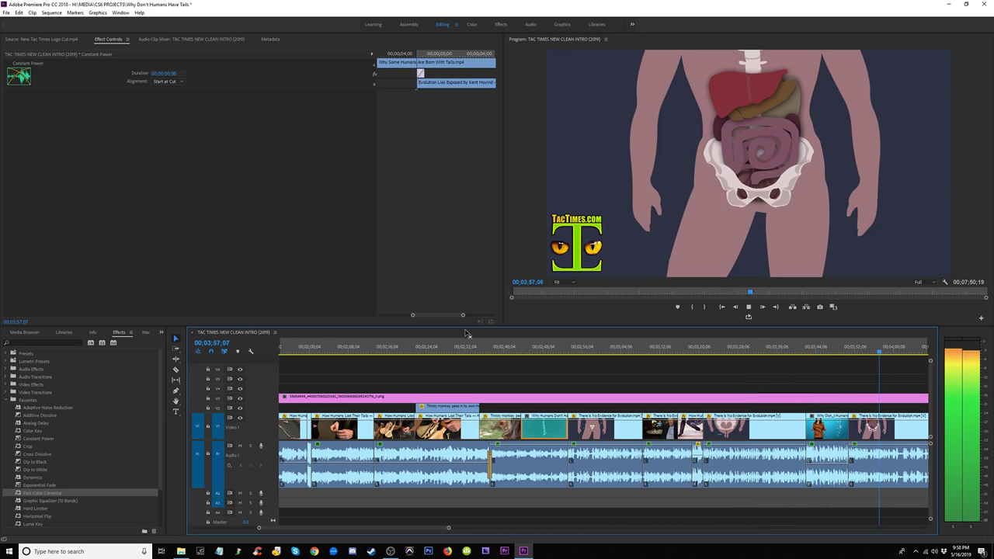
key(space)
click(445, 351)
key(space)
key(backslash)
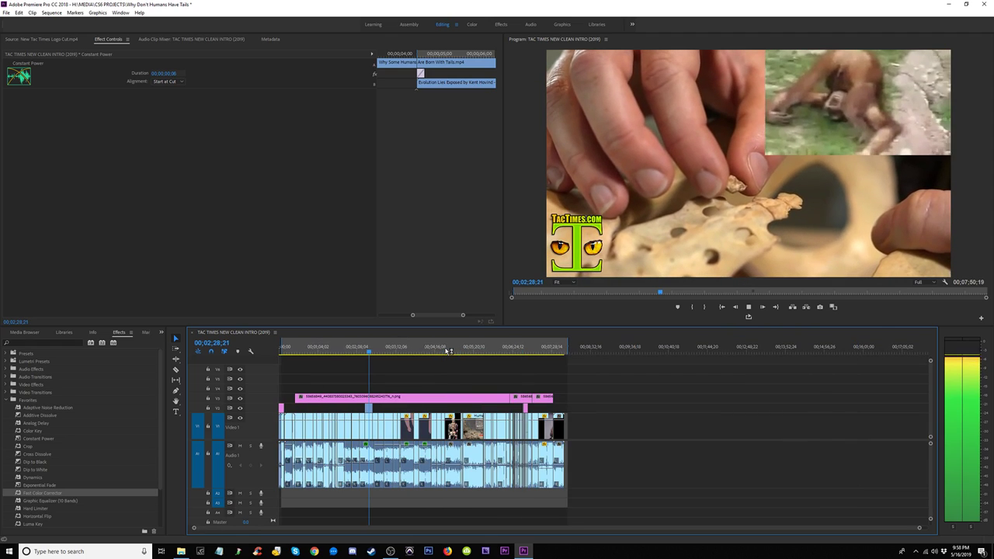
key(space)
Step: Move the in point to the sequence start and the out point to the end of the last clip, and save the project
key(ctrl+s)
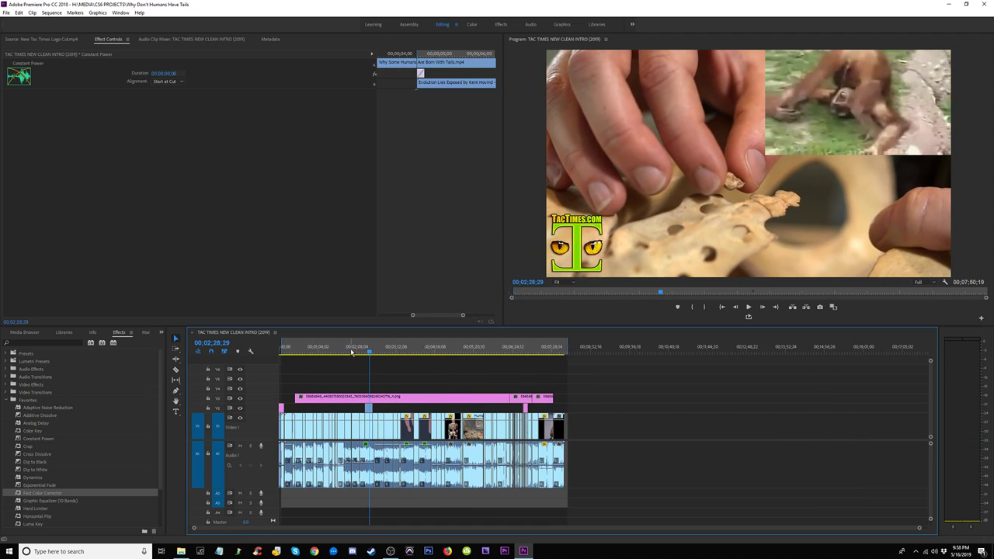
click(350, 351)
key(backslash)
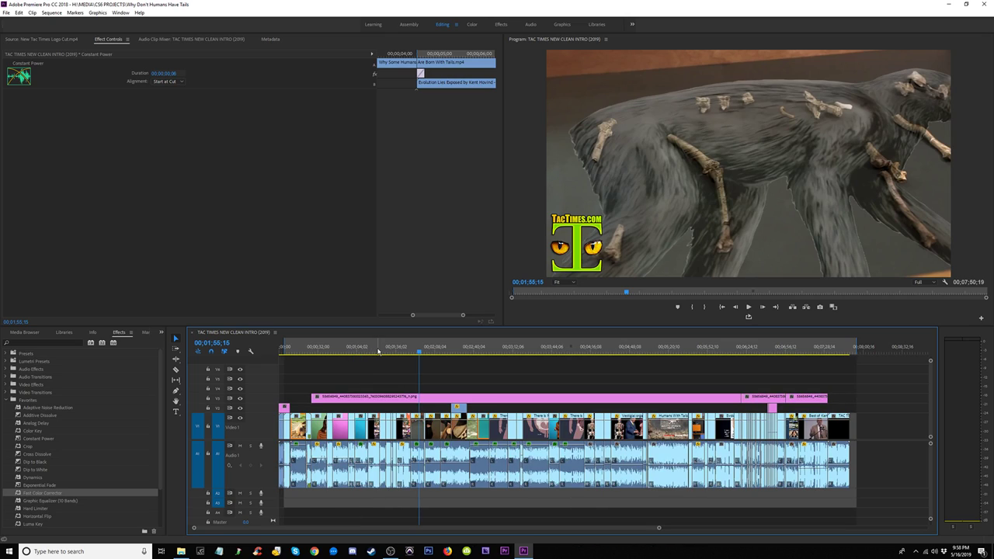
drag(285, 347, 277, 347)
mouse_move(856, 342)
mouse_down()
mouse_move(898, 347)
mouse_move(849, 353)
mouse_up()
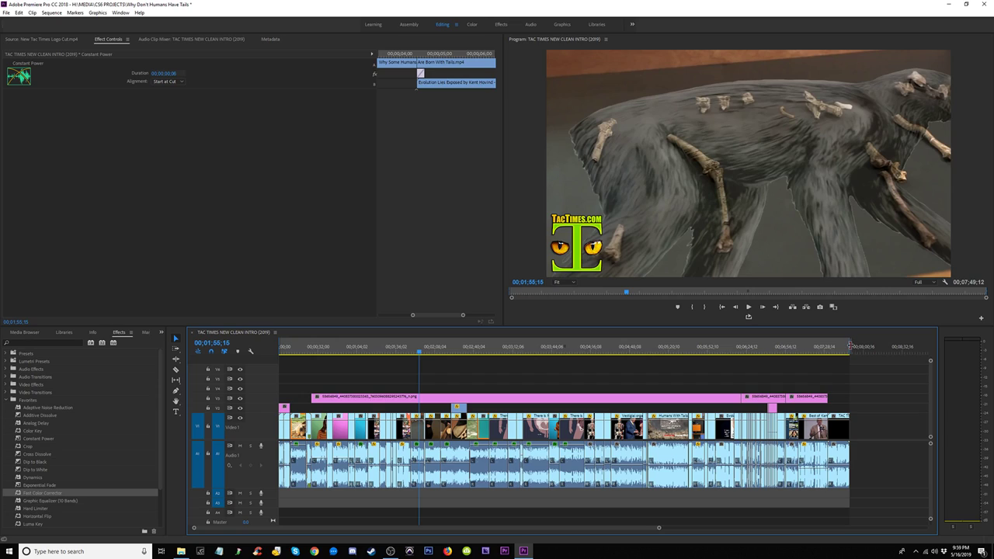
key(ctrl+s)
Step: Export the sequence as H.264 with the Custom 1080p HD preset, and switch to OBS while it renders
key(ctrl+m)
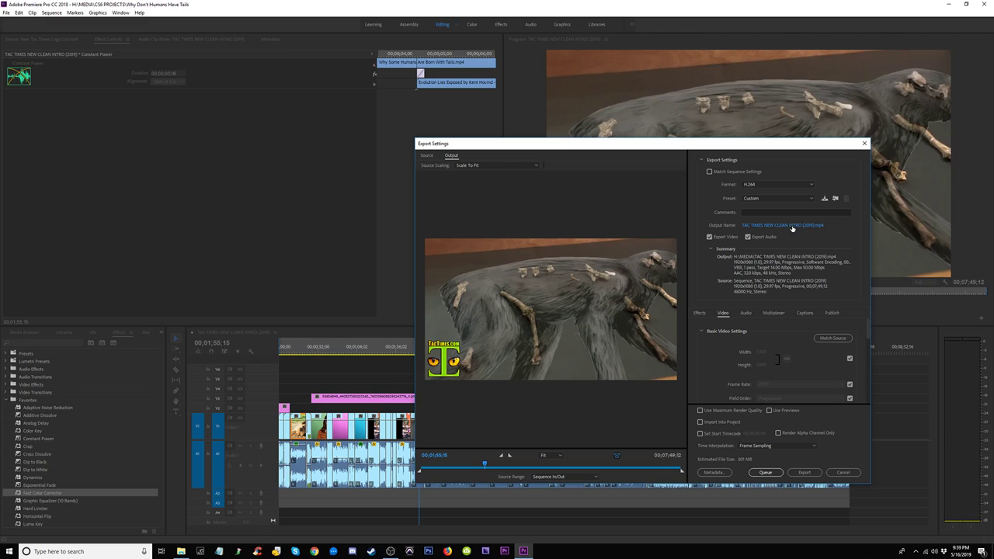
click(800, 198)
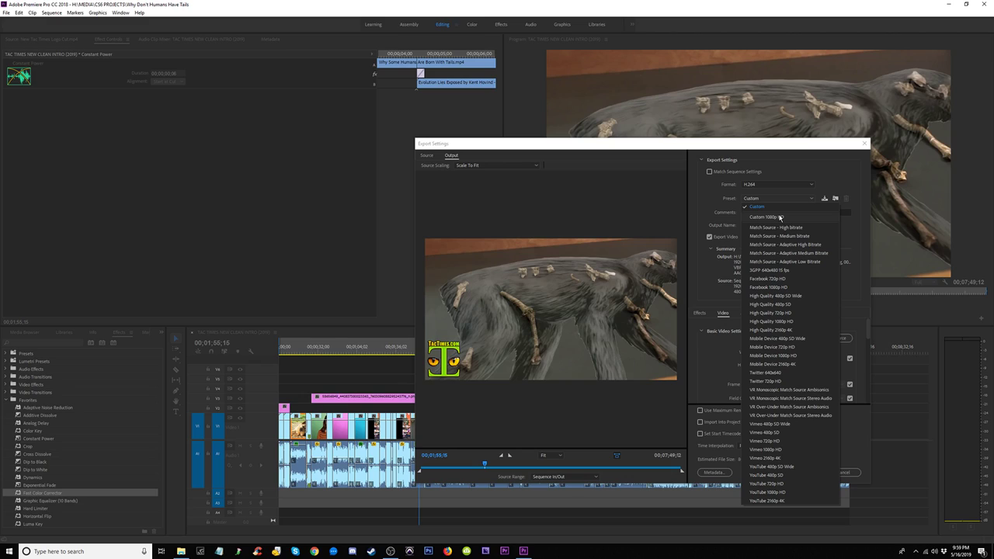
click(779, 214)
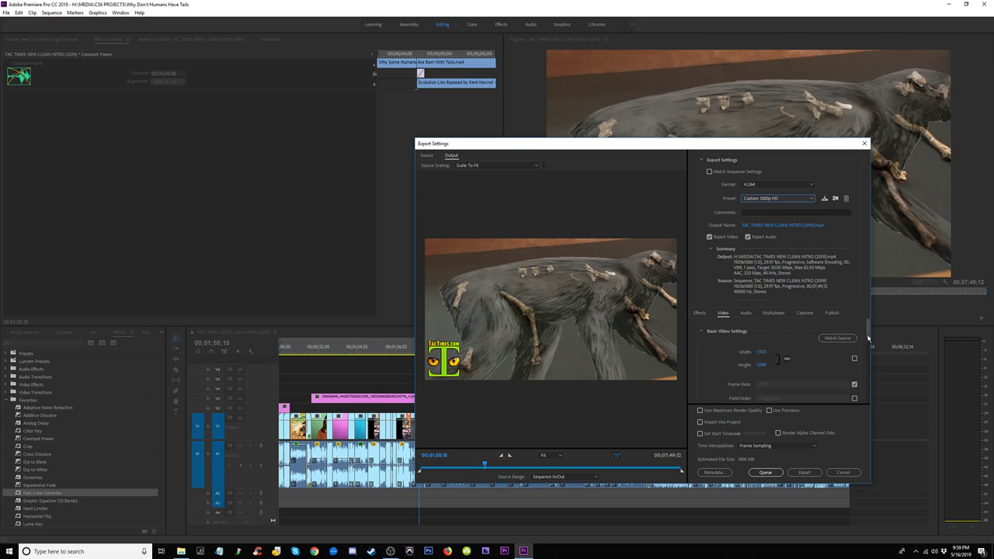
mouse_move(870, 335)
mouse_down()
mouse_move(873, 395)
mouse_move(867, 318)
mouse_up()
click(806, 472)
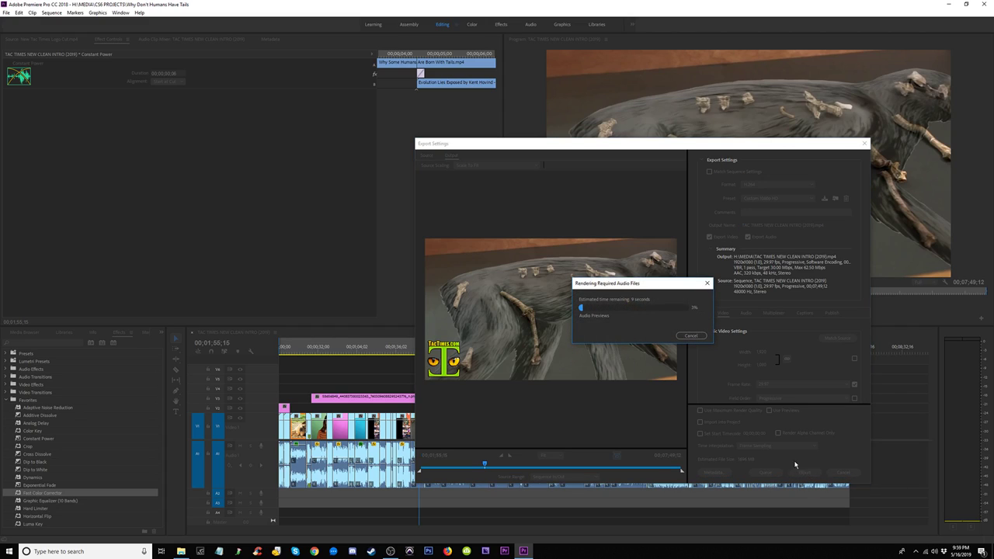
click(391, 551)
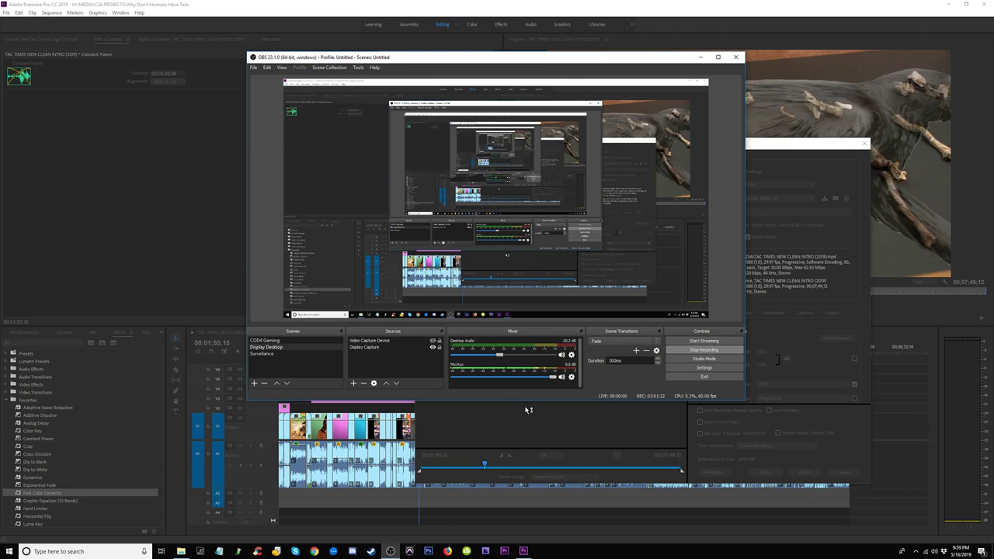